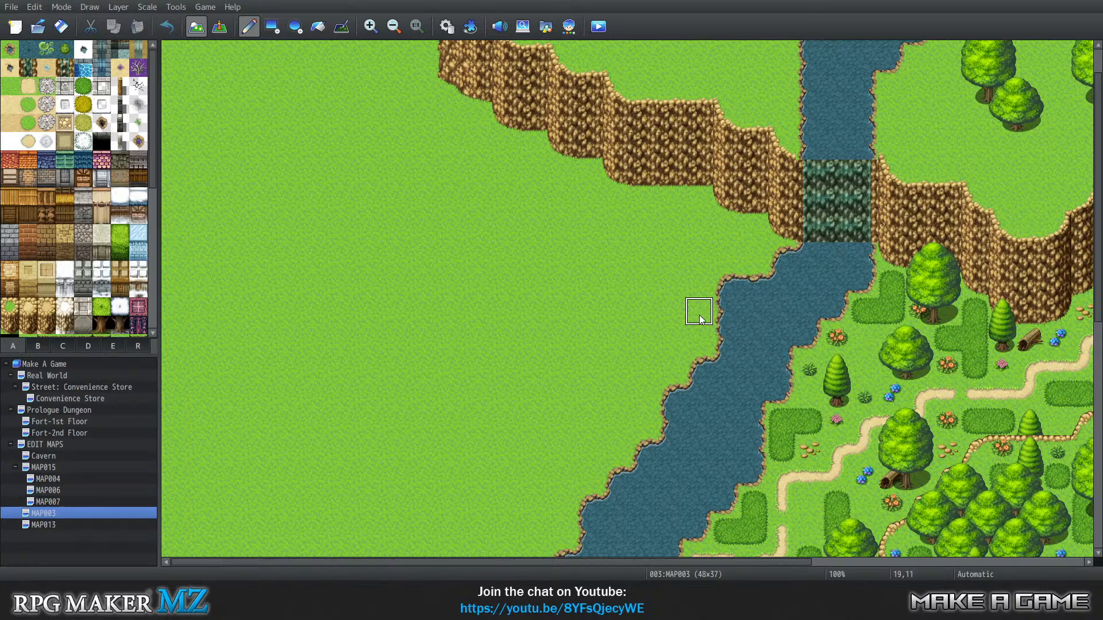
Survey MAP003's river, cliffs and forest, from the cave in the northern cliff down to the campfire clearing and the empty western grassland
{"action": "scroll", "coordinate": [699, 315], "scroll_direction": "down", "scroll_amount": 5}
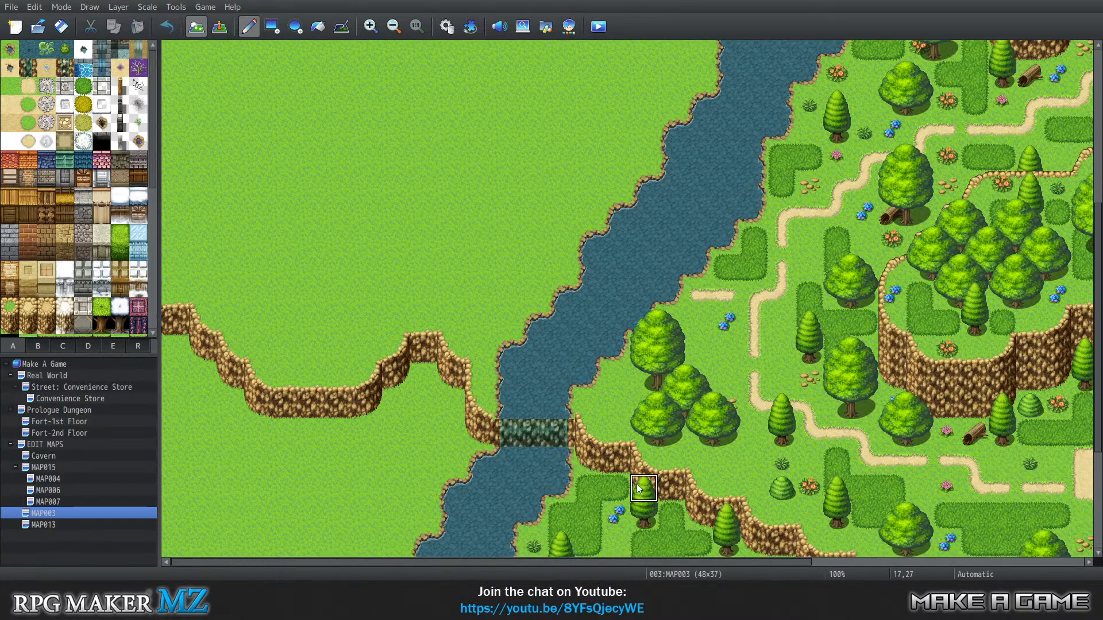
{"action": "left_click_drag", "start_coordinate": [632, 560], "coordinate": [894, 530]}
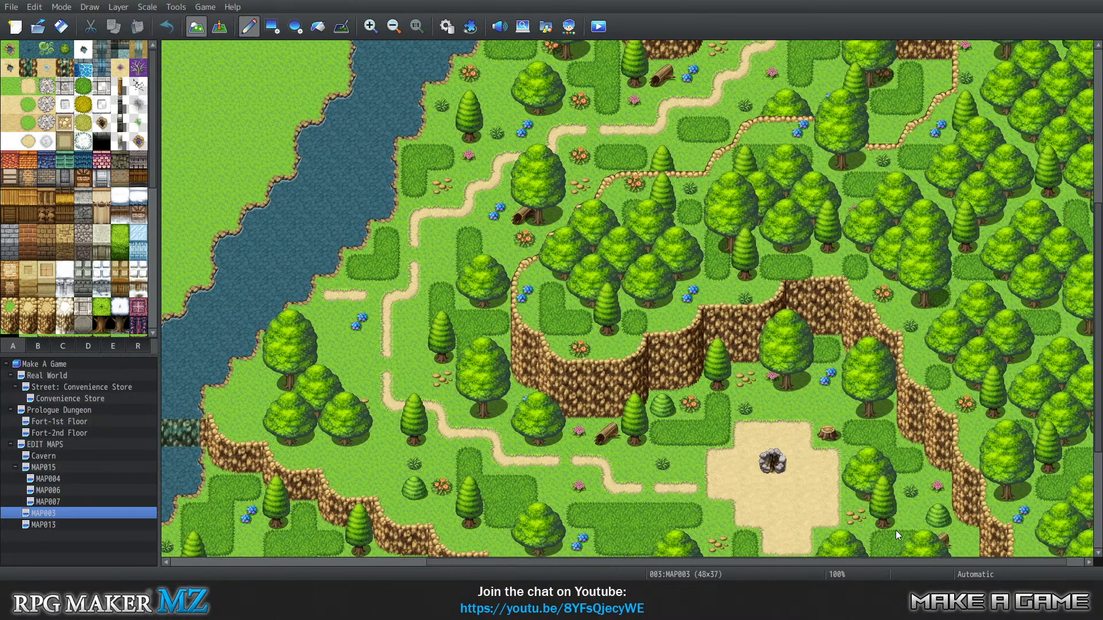
{"action": "scroll", "coordinate": [592, 282], "scroll_direction": "down", "scroll_amount": 4}
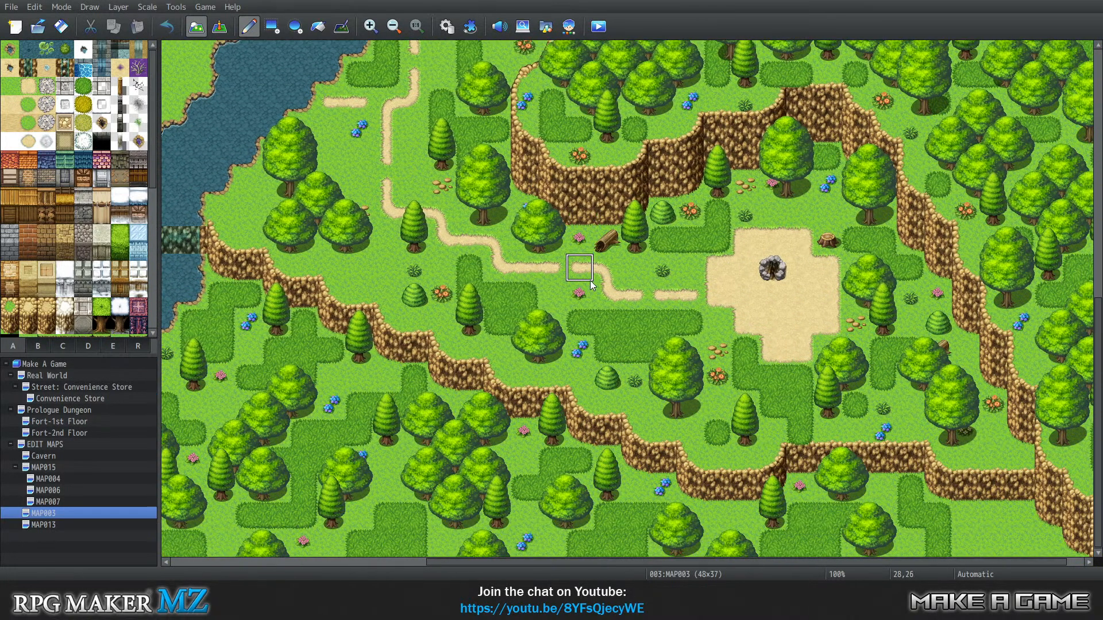
{"action": "scroll", "coordinate": [597, 281], "scroll_direction": "up", "scroll_amount": 4}
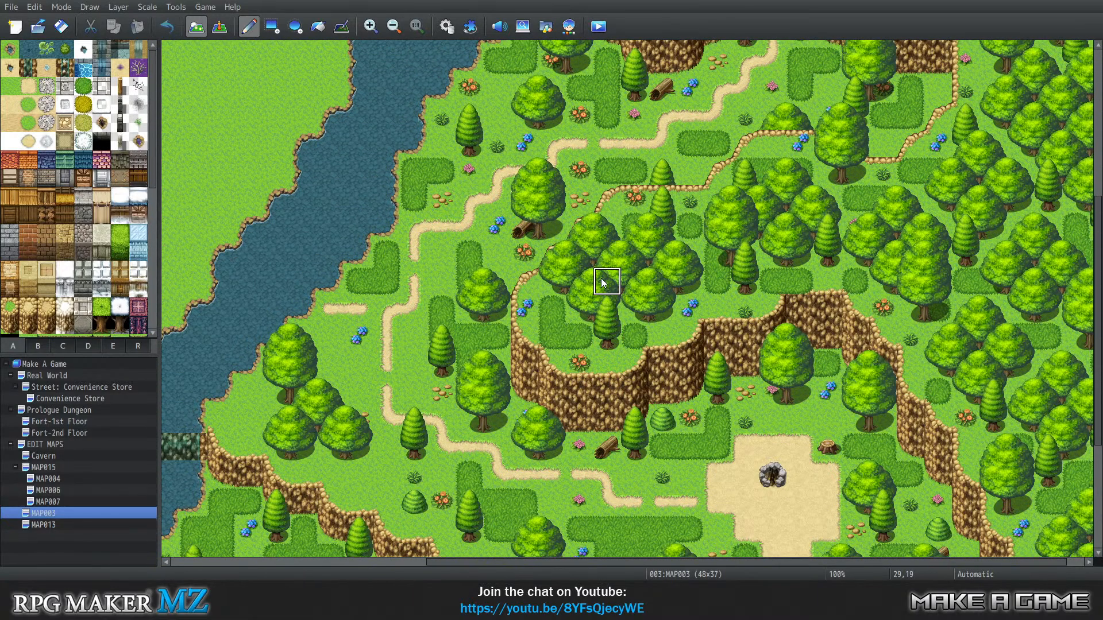
{"action": "scroll", "coordinate": [602, 281], "scroll_direction": "up", "scroll_amount": 6}
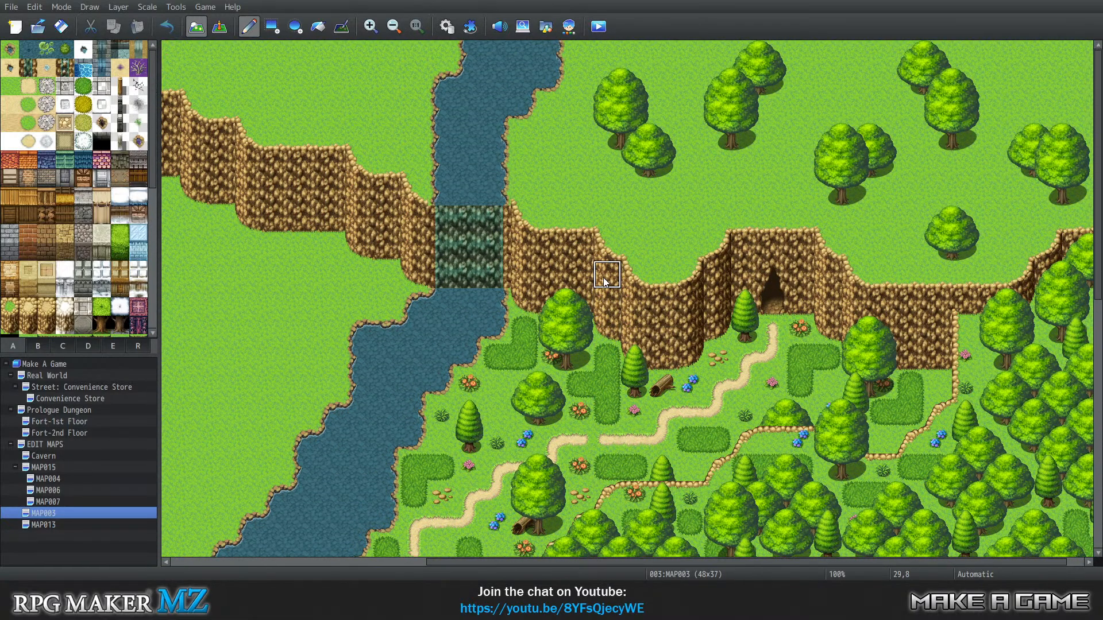
{"action": "scroll", "coordinate": [604, 282], "scroll_direction": "down", "scroll_amount": 8}
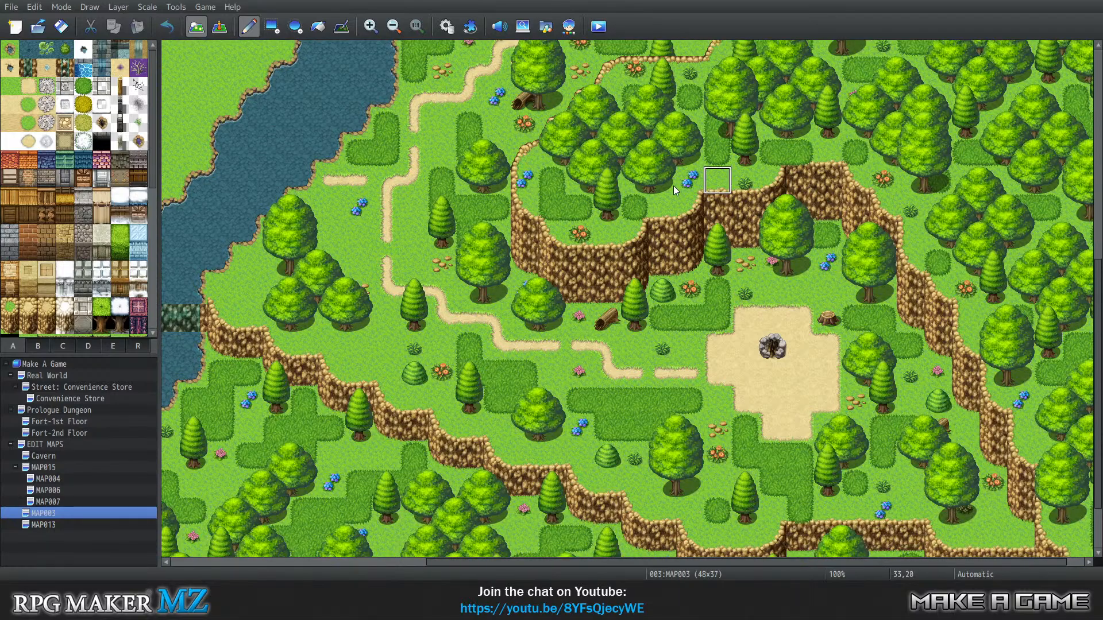
{"action": "scroll", "coordinate": [660, 230], "scroll_direction": "up", "scroll_amount": 5}
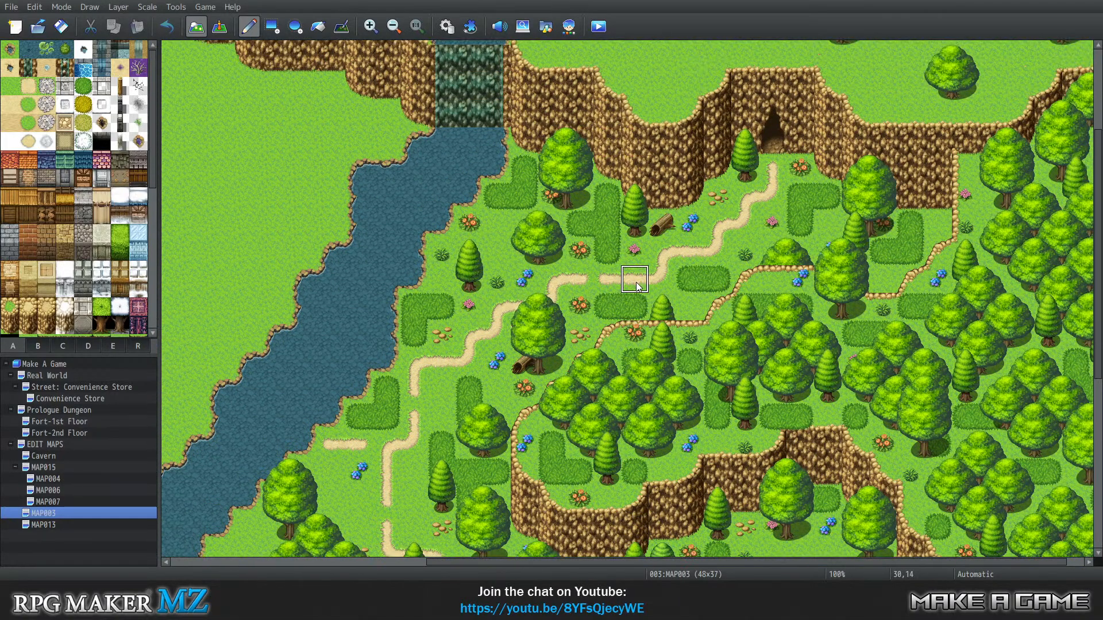
{"action": "scroll", "coordinate": [636, 286], "scroll_direction": "up", "scroll_amount": 3}
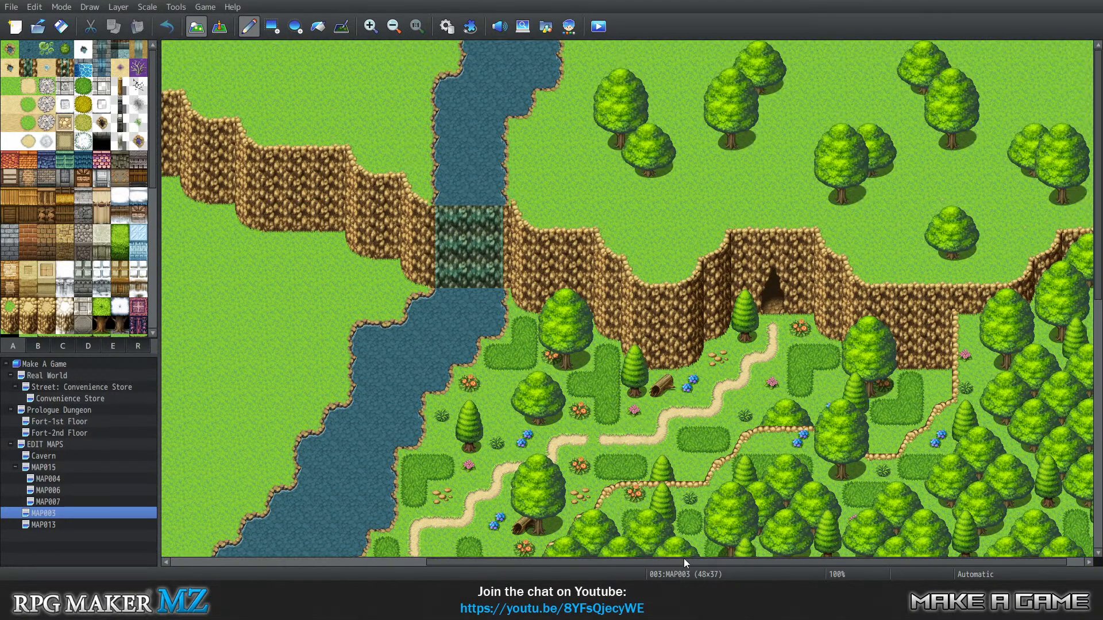
{"action": "left_click_drag", "start_coordinate": [683, 563], "coordinate": [288, 577]}
{"action": "scroll", "coordinate": [402, 368], "scroll_direction": "down", "scroll_amount": 3}
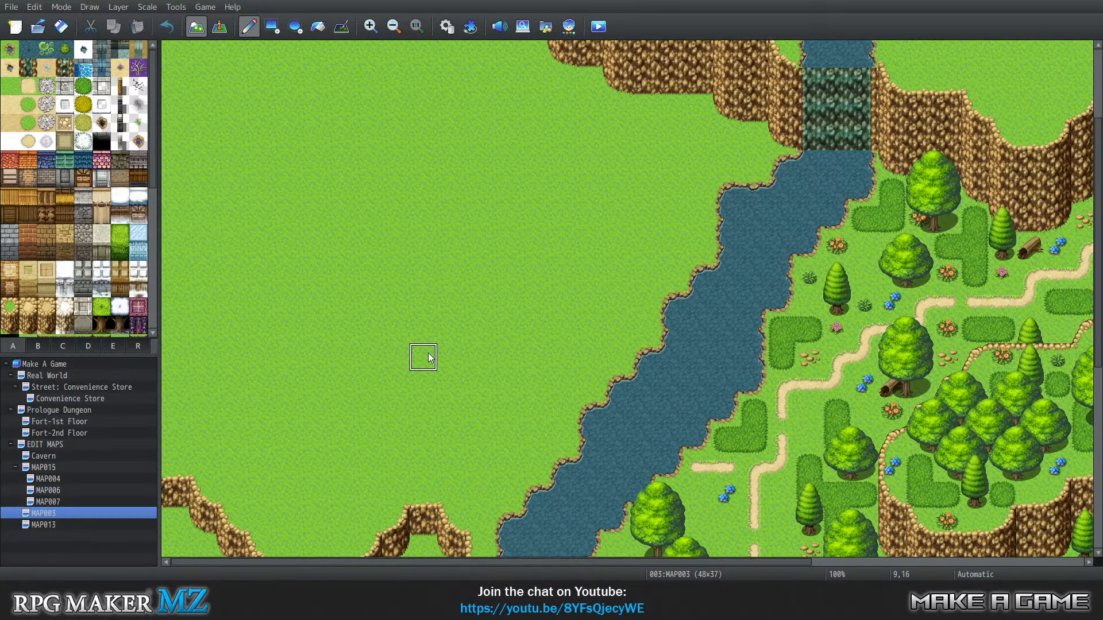
{"action": "scroll", "coordinate": [428, 357], "scroll_direction": "down", "scroll_amount": 2}
{"action": "scroll", "coordinate": [511, 255], "scroll_direction": "down", "scroll_amount": 1}
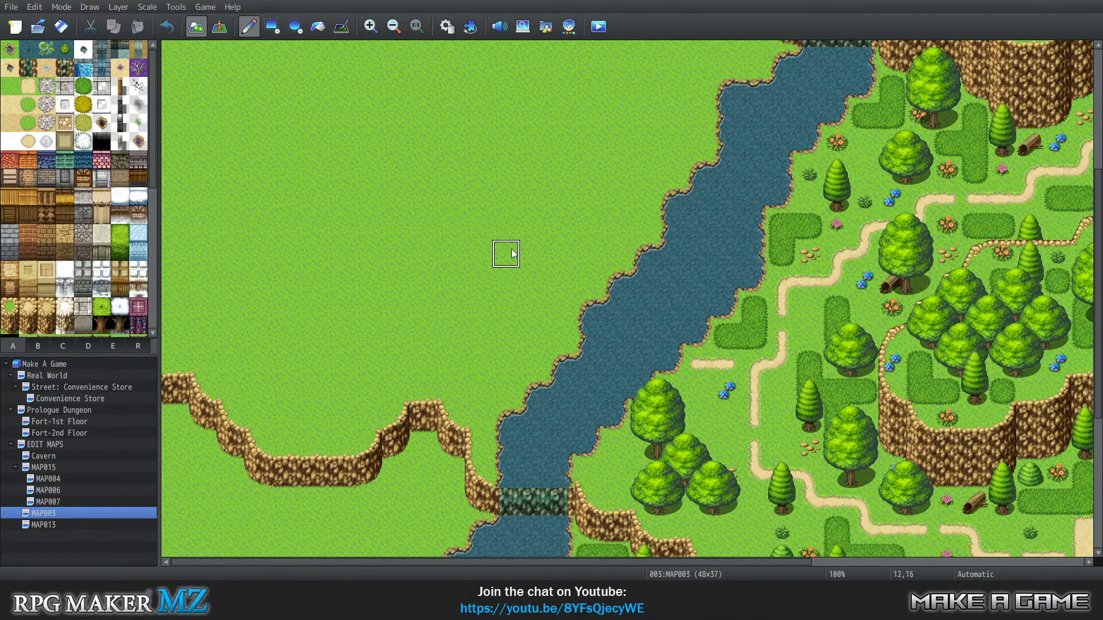
{"action": "scroll", "coordinate": [511, 255], "scroll_direction": "down", "scroll_amount": 3}
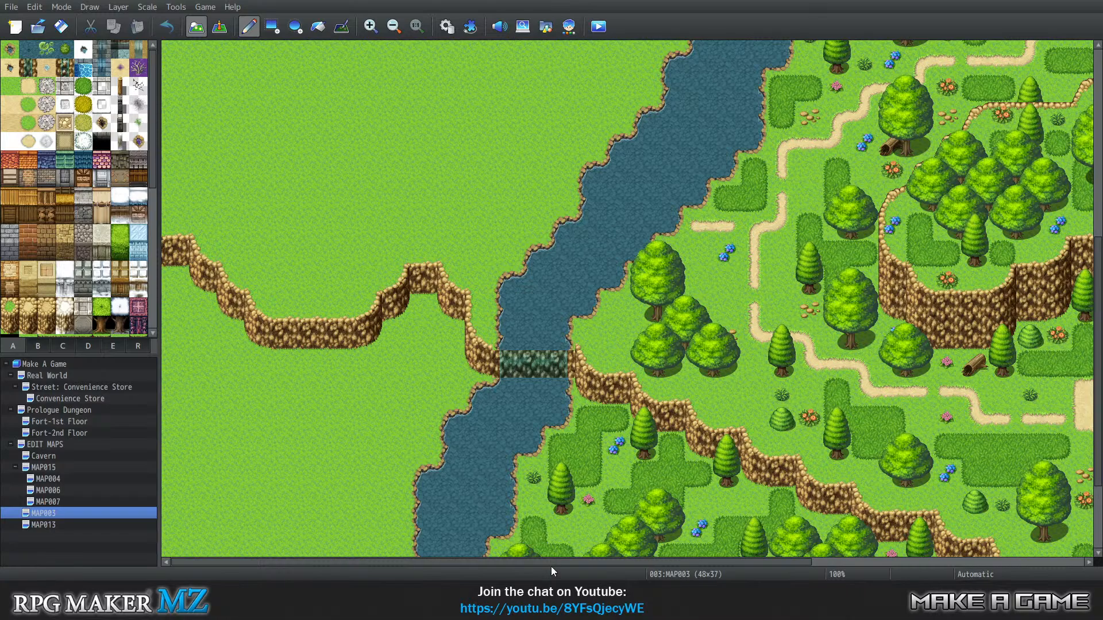
Examine the campfire clearing on MAP003 and the cliffs and wooded ground surrounding it
{"action": "left_click_drag", "start_coordinate": [551, 568], "coordinate": [891, 540]}
{"action": "scroll", "coordinate": [827, 339], "scroll_direction": "down", "scroll_amount": 1}
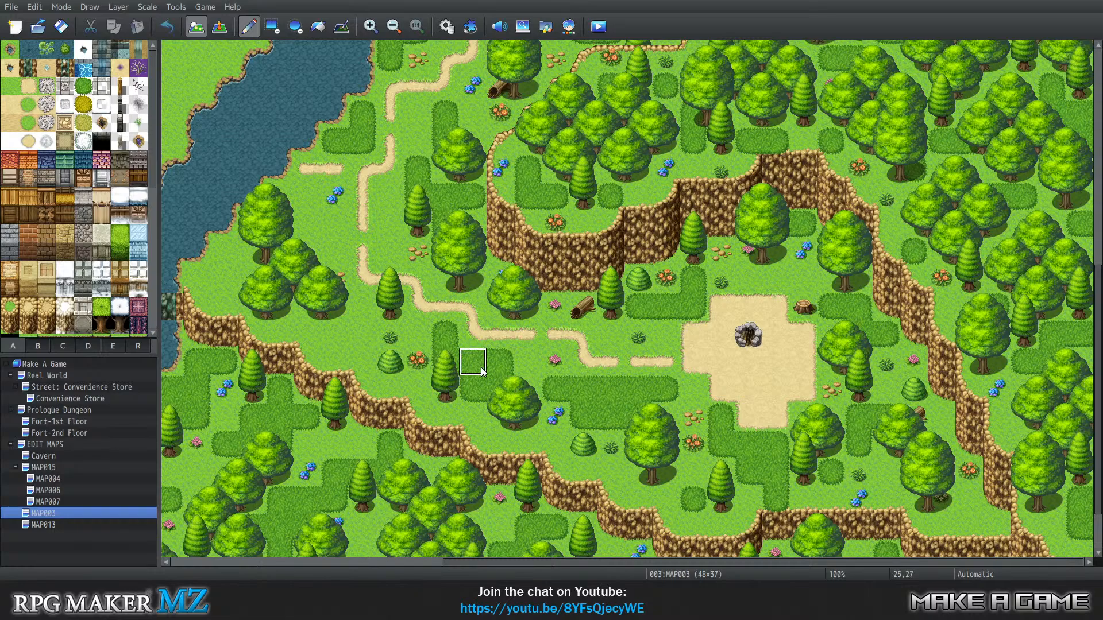
{"action": "scroll", "coordinate": [502, 360], "scroll_direction": "down", "scroll_amount": 1}
{"action": "scroll", "coordinate": [501, 359], "scroll_direction": "up", "scroll_amount": 1}
{"action": "scroll", "coordinate": [447, 267], "scroll_direction": "down", "scroll_amount": 3}
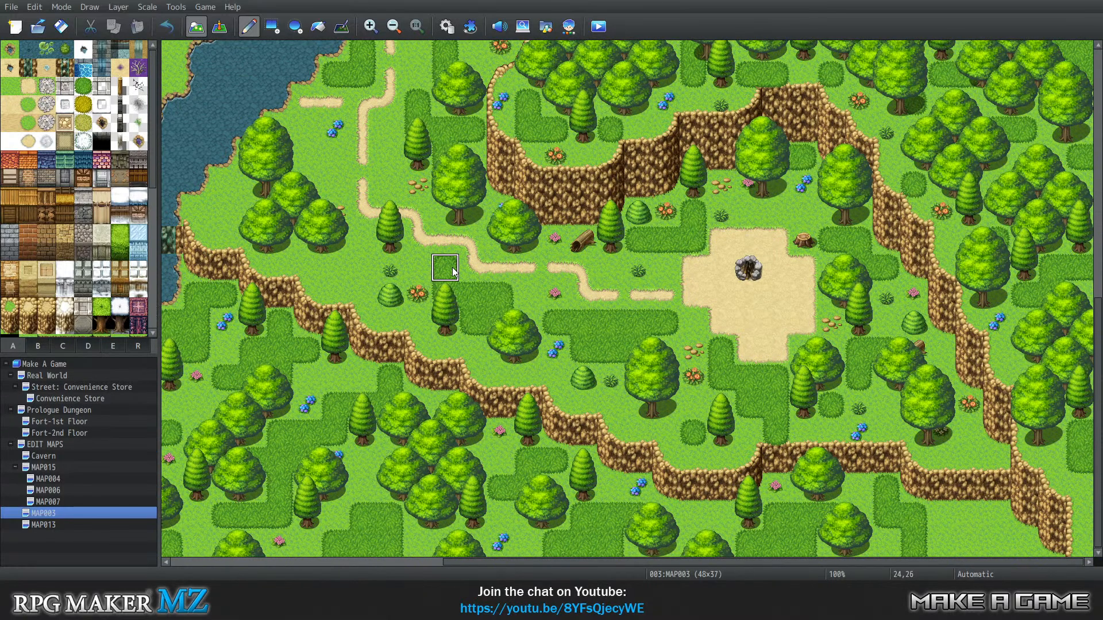
{"action": "scroll", "coordinate": [456, 272], "scroll_direction": "up", "scroll_amount": 3}
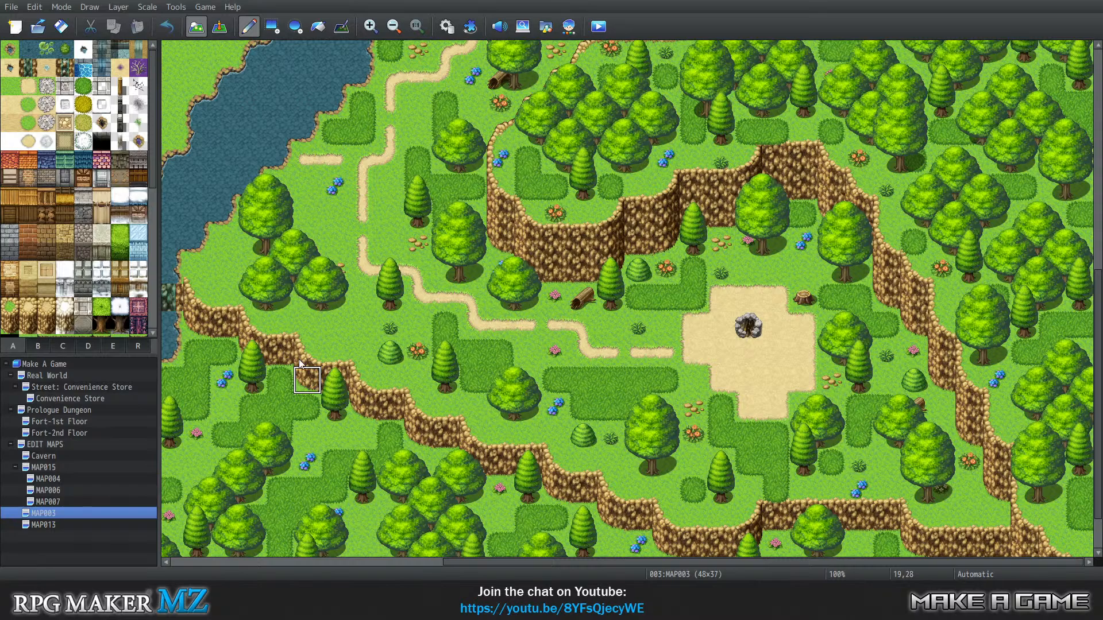
{"action": "scroll", "coordinate": [512, 343], "scroll_direction": "down", "scroll_amount": 1}
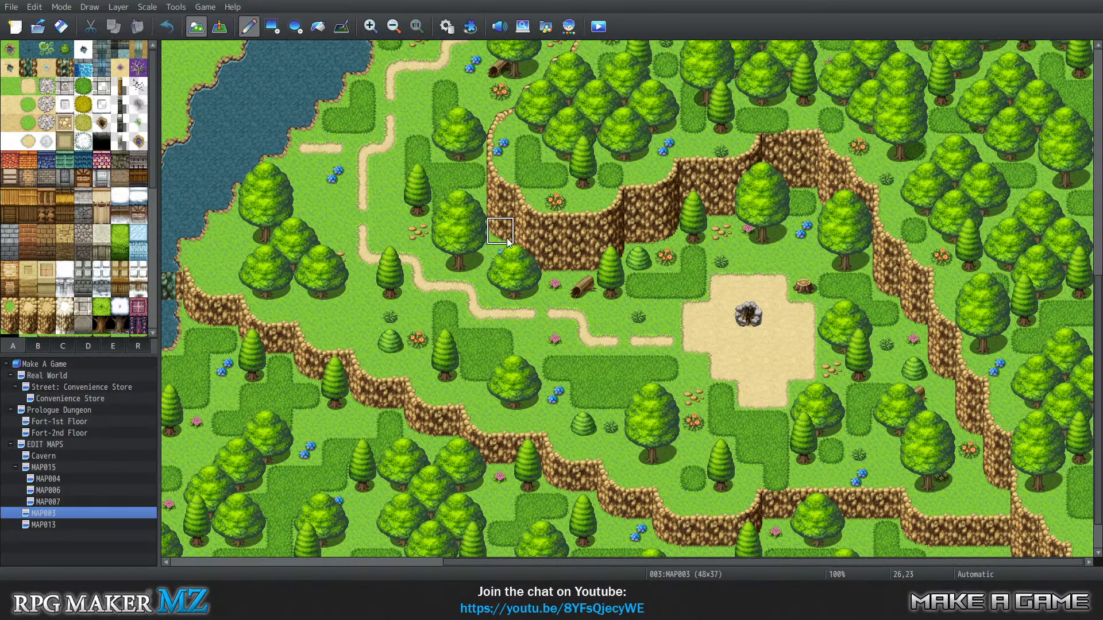
Examine the winding dirt path between the cave and the clearing, the raised forest plateau, and the small waterfall on the river
{"action": "scroll", "coordinate": [545, 311], "scroll_direction": "up", "scroll_amount": 7}
{"action": "scroll", "coordinate": [578, 277], "scroll_direction": "up", "scroll_amount": 4}
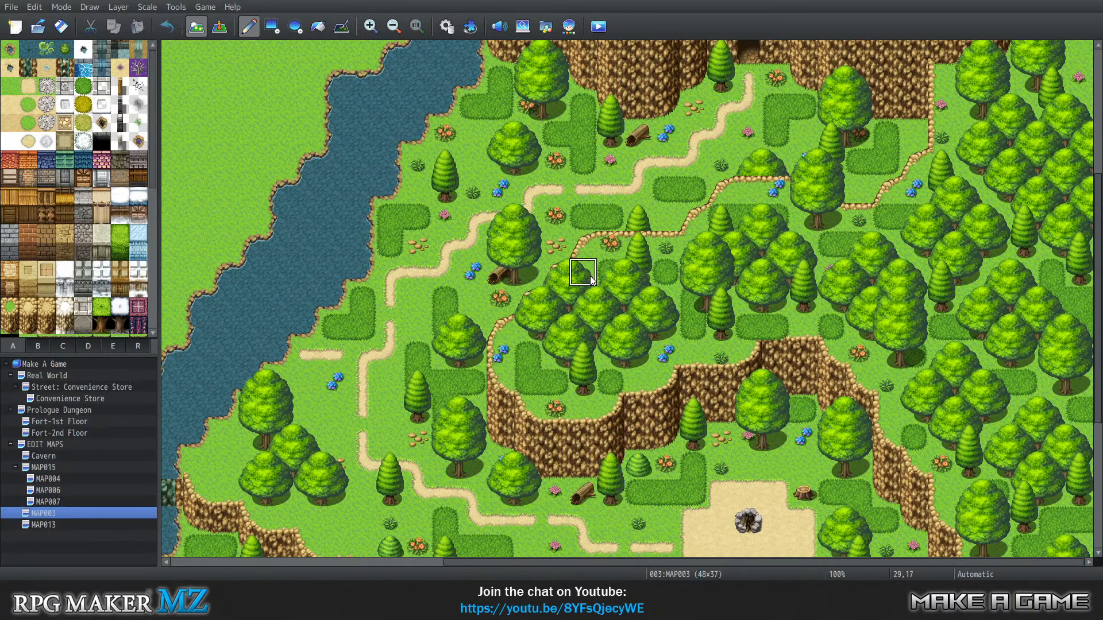
{"action": "scroll", "coordinate": [744, 274], "scroll_direction": "down", "scroll_amount": 2}
{"action": "scroll", "coordinate": [745, 274], "scroll_direction": "down", "scroll_amount": 4}
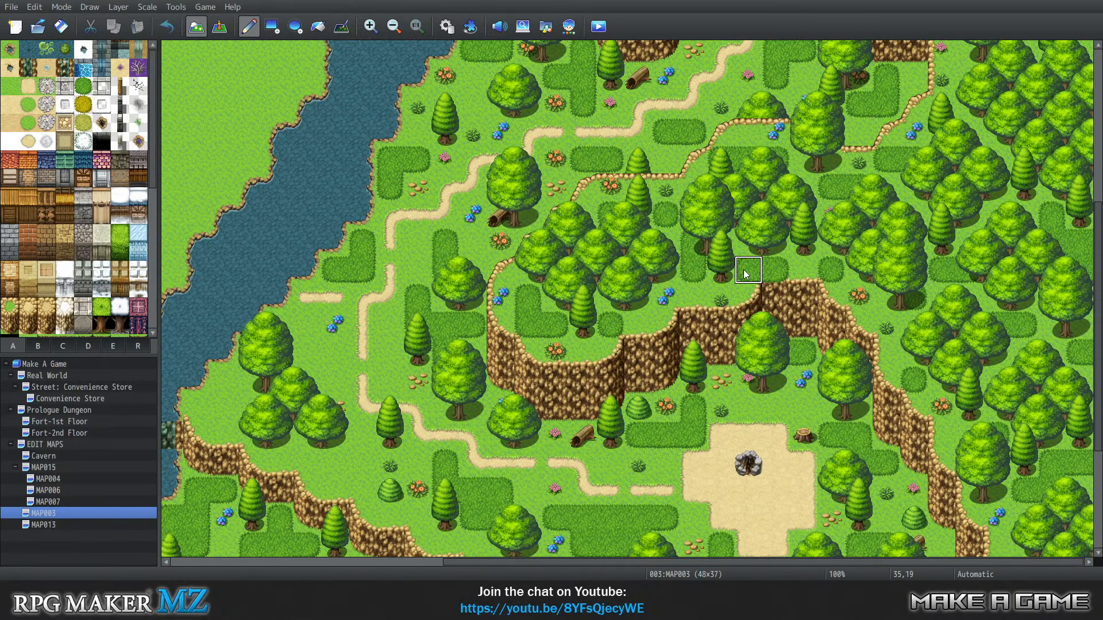
{"action": "scroll", "coordinate": [746, 276], "scroll_direction": "up", "scroll_amount": 5}
{"action": "scroll", "coordinate": [683, 311], "scroll_direction": "down", "scroll_amount": 1}
{"action": "scroll", "coordinate": [677, 314], "scroll_direction": "down", "scroll_amount": 8}
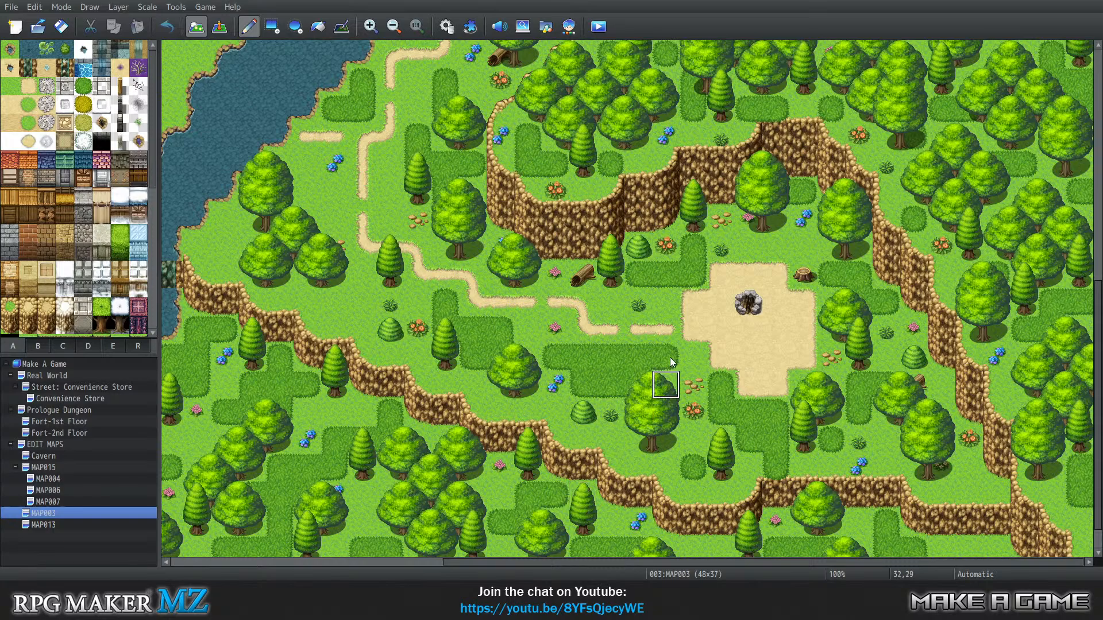
{"action": "scroll", "coordinate": [556, 356], "scroll_direction": "up", "scroll_amount": 8}
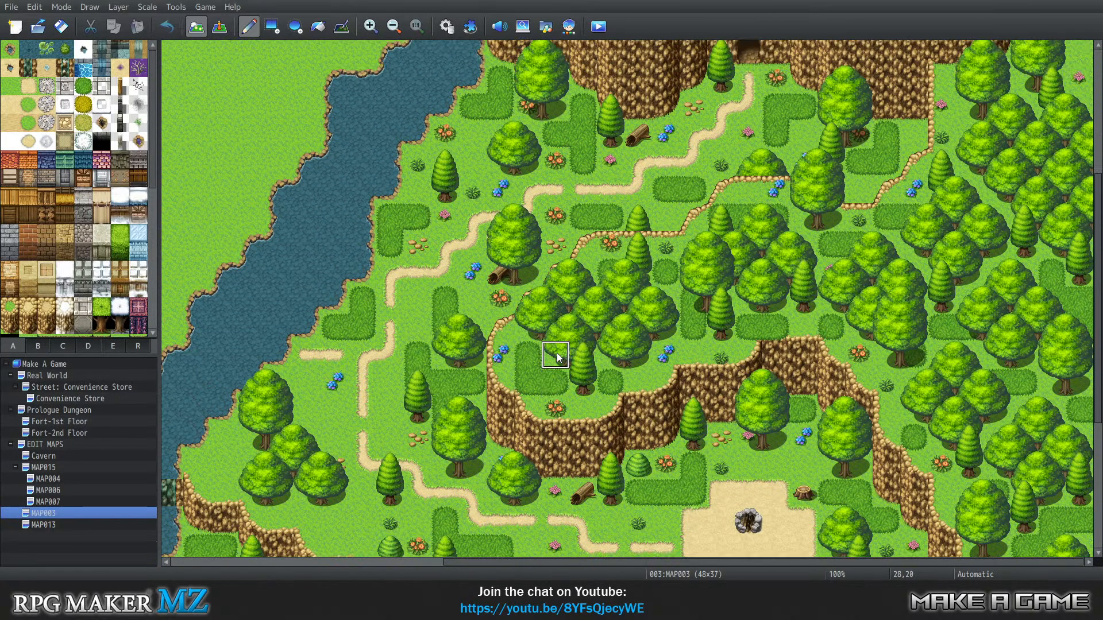
{"action": "scroll", "coordinate": [556, 356], "scroll_direction": "up", "scroll_amount": 5}
{"action": "scroll", "coordinate": [548, 357], "scroll_direction": "up", "scroll_amount": 2}
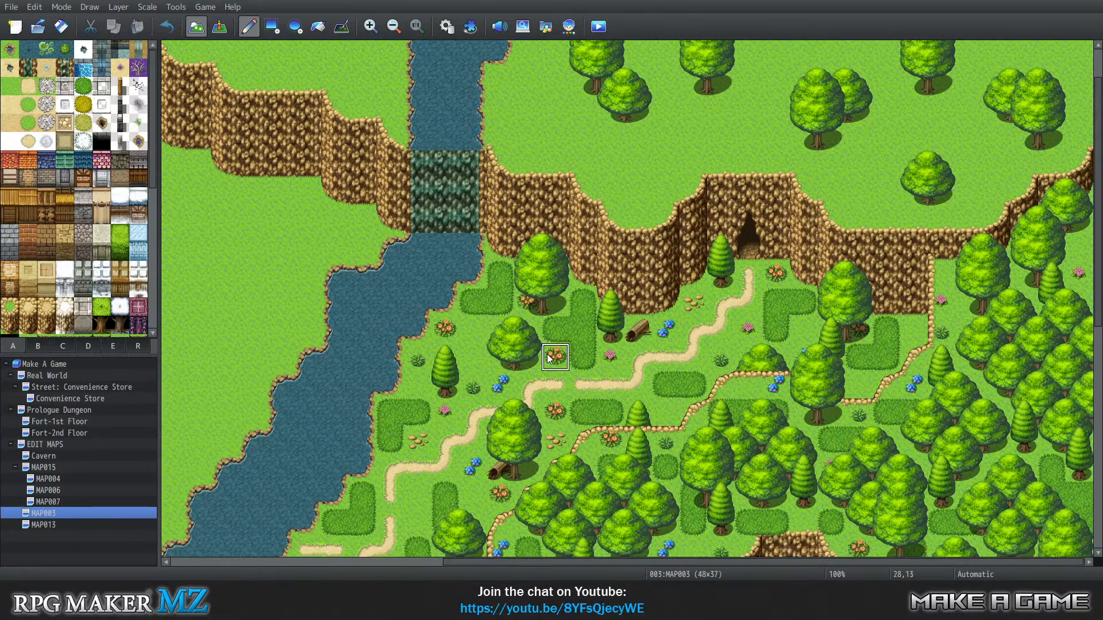
{"action": "scroll", "coordinate": [548, 357], "scroll_direction": "down", "scroll_amount": 6}
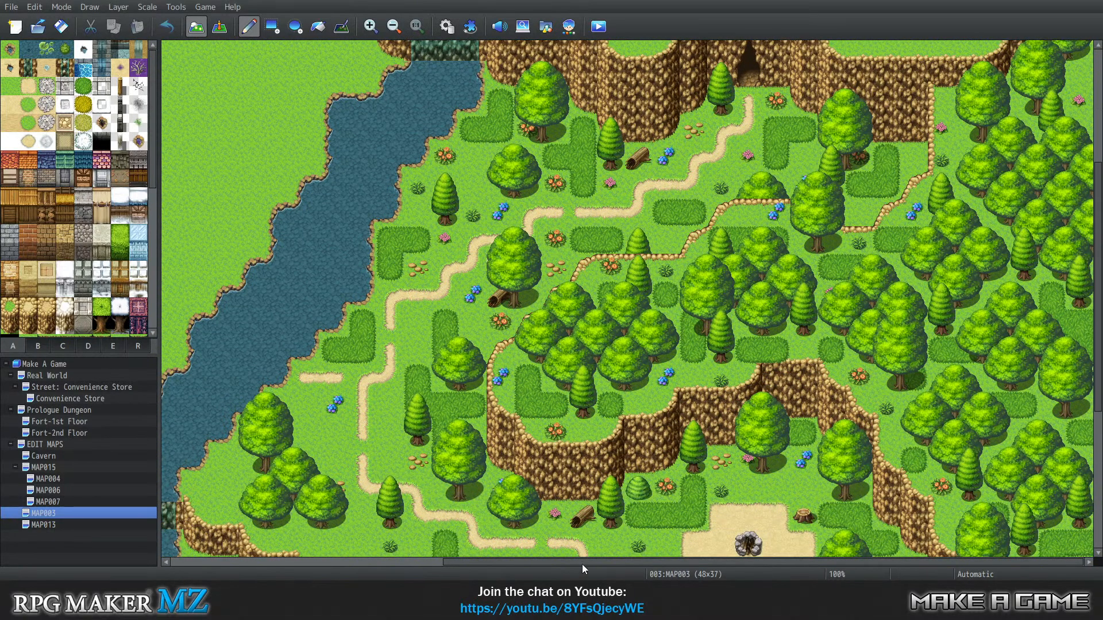
{"action": "left_click_drag", "start_coordinate": [581, 564], "coordinate": [374, 560]}
{"action": "scroll", "coordinate": [442, 392], "scroll_direction": "down", "scroll_amount": 3}
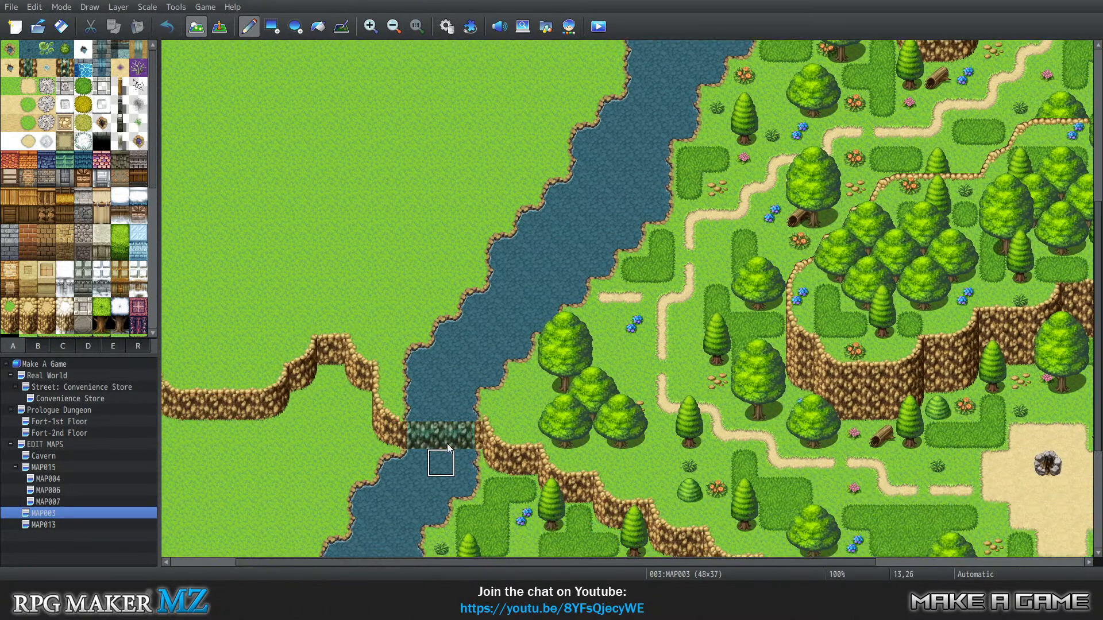
{"action": "scroll", "coordinate": [442, 390], "scroll_direction": "down", "scroll_amount": 6}
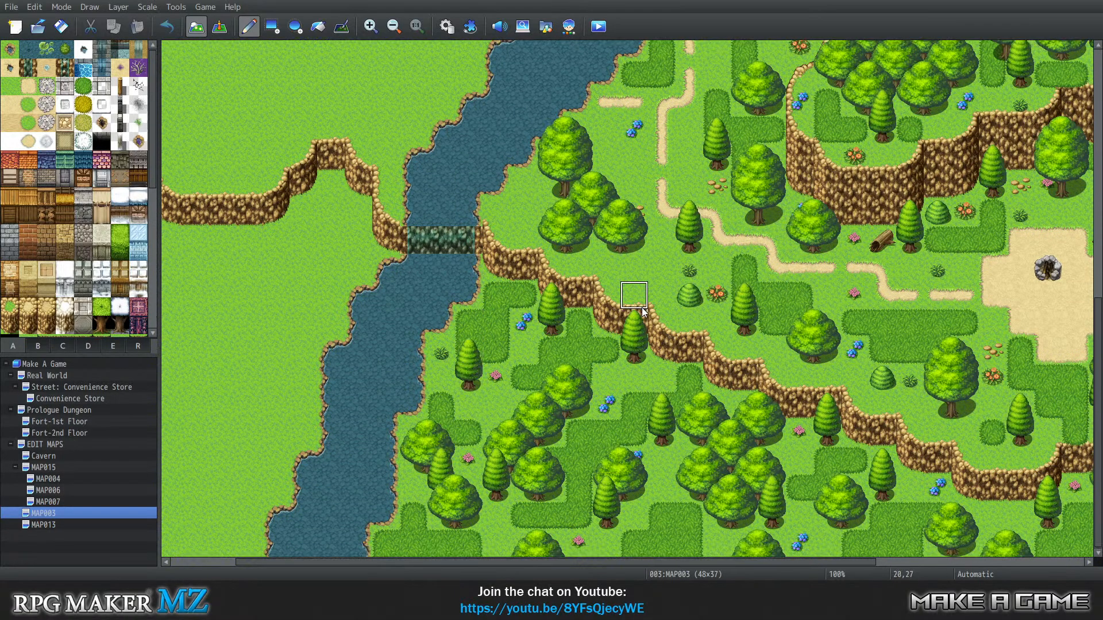
{"action": "scroll", "coordinate": [641, 304], "scroll_direction": "up", "scroll_amount": 3}
{"action": "scroll", "coordinate": [668, 289], "scroll_direction": "up", "scroll_amount": 3}
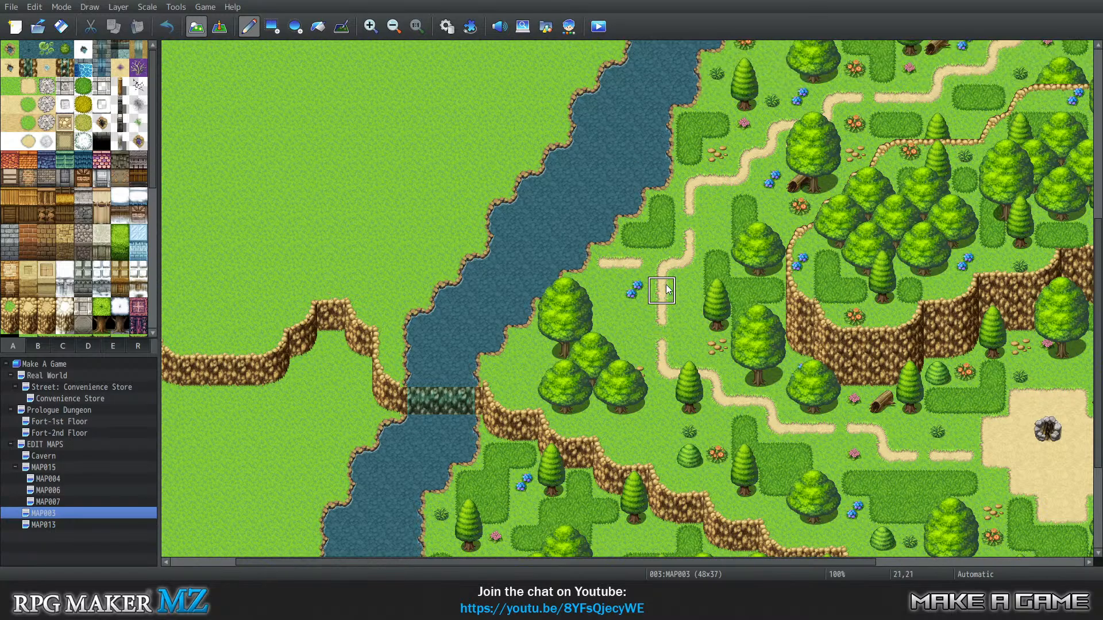
{"action": "scroll", "coordinate": [804, 345], "scroll_direction": "down", "scroll_amount": 2}
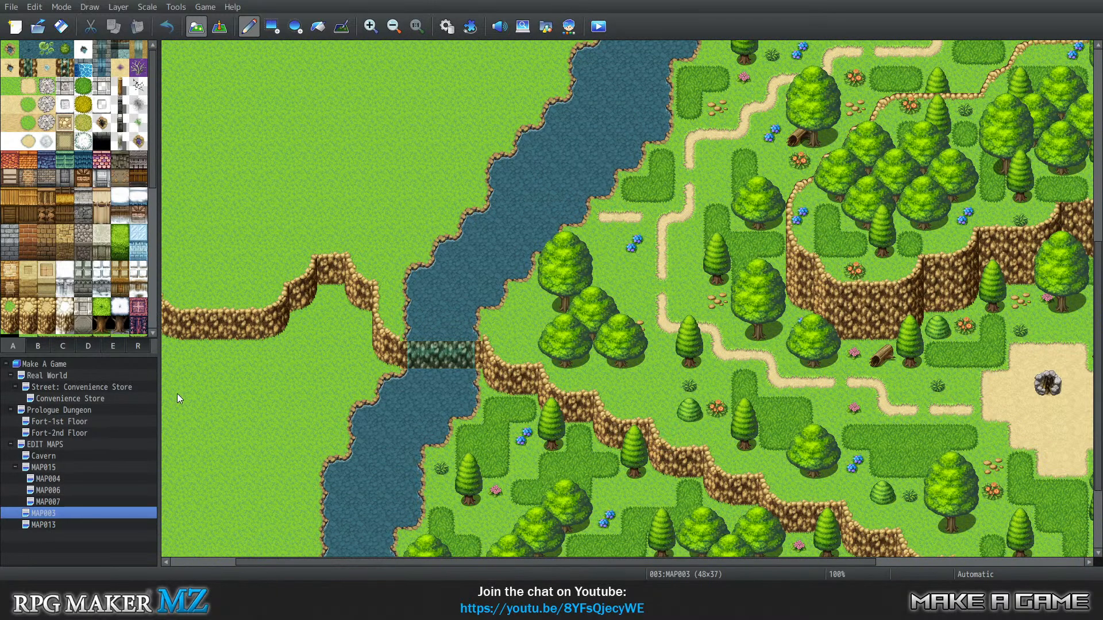
Paint a 3-by-2 block of forest canopy with tree-trunk wall tiles two rows high beneath it on the grass west of the river
{"action": "left_click", "coordinate": [102, 309]}
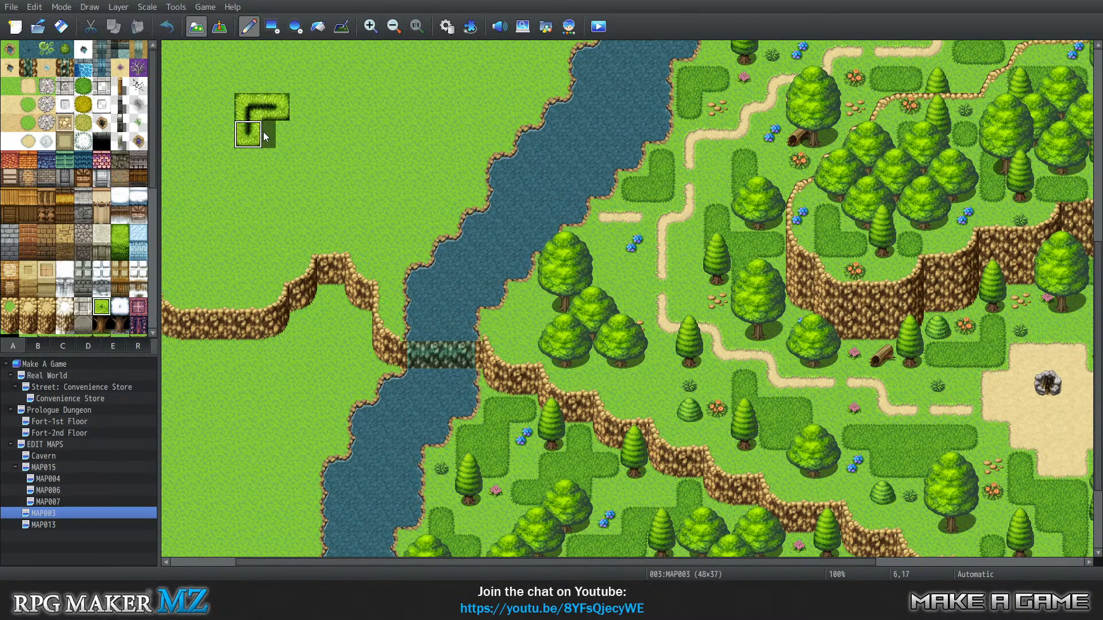
{"action": "mouse_move", "coordinate": [288, 139]}
{"action": "left_mouse_down"}
{"action": "mouse_move", "coordinate": [296, 116]}
{"action": "mouse_move", "coordinate": [244, 135]}
{"action": "mouse_move", "coordinate": [255, 165]}
{"action": "mouse_move", "coordinate": [294, 171]}
{"action": "left_mouse_up"}
{"action": "left_click", "coordinate": [102, 326]}
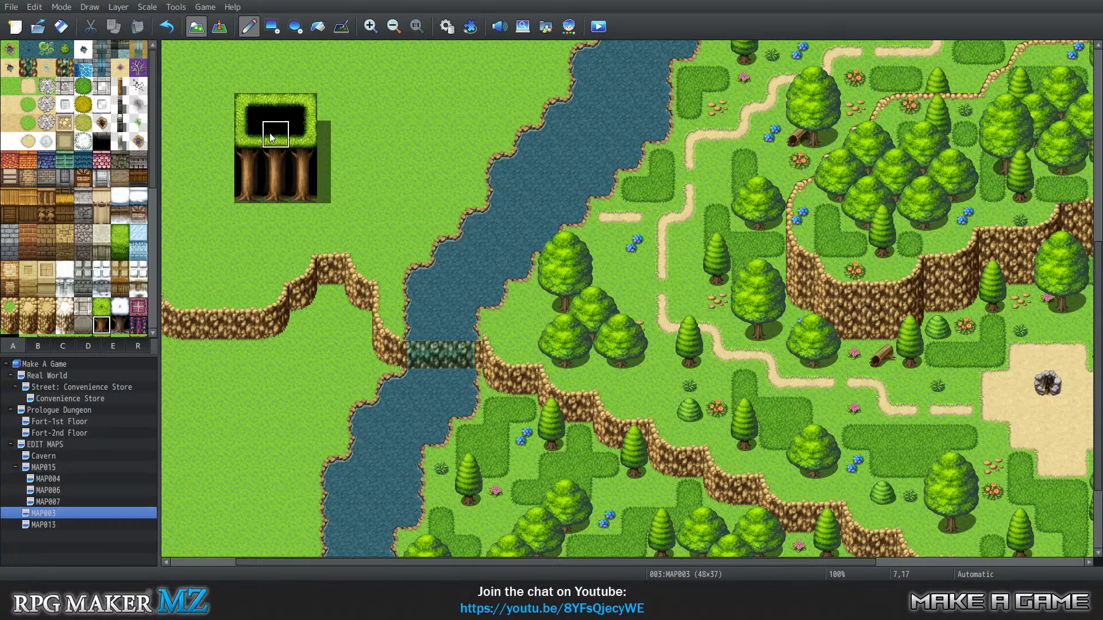
Pick up the grass tile from the map and paint over the canopy and trunk block west of the river
{"action": "right_click", "coordinate": [357, 190]}
{"action": "mouse_move", "coordinate": [317, 191]}
{"action": "left_mouse_down"}
{"action": "mouse_move", "coordinate": [234, 163]}
{"action": "mouse_move", "coordinate": [290, 153]}
{"action": "left_mouse_up"}
{"action": "left_click_drag", "start_coordinate": [283, 115], "coordinate": [330, 112]}
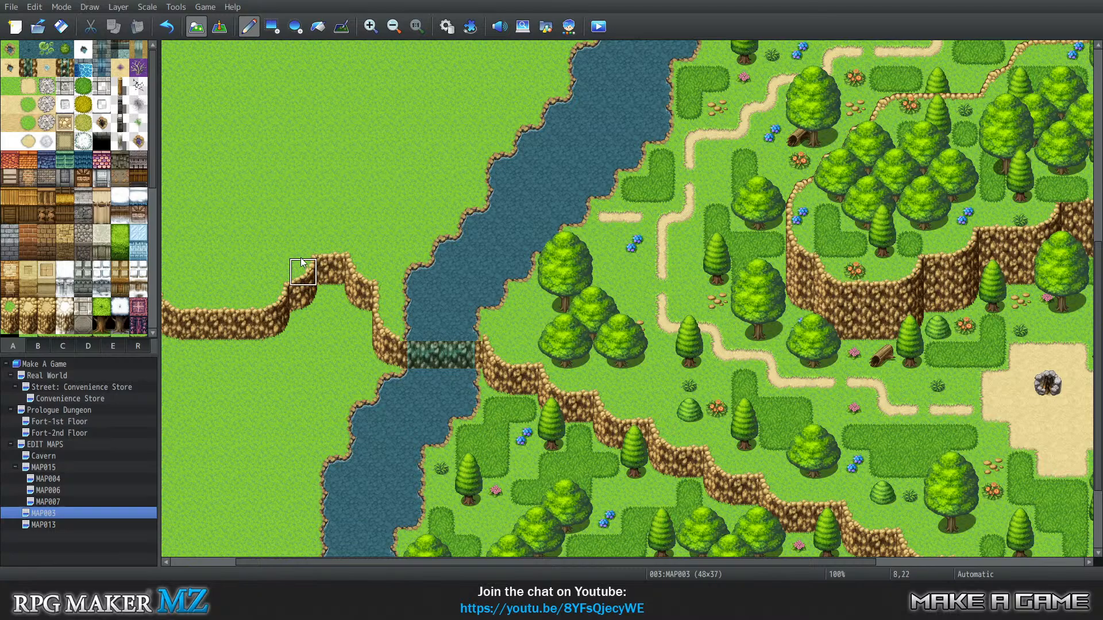
Review the forest area around the campfire clearing, including its tall grass, tree clusters and the cliffs to the south and north
{"action": "left_click_drag", "start_coordinate": [622, 562], "coordinate": [828, 562]}
{"action": "scroll", "coordinate": [644, 368], "scroll_direction": "up", "scroll_amount": 4}
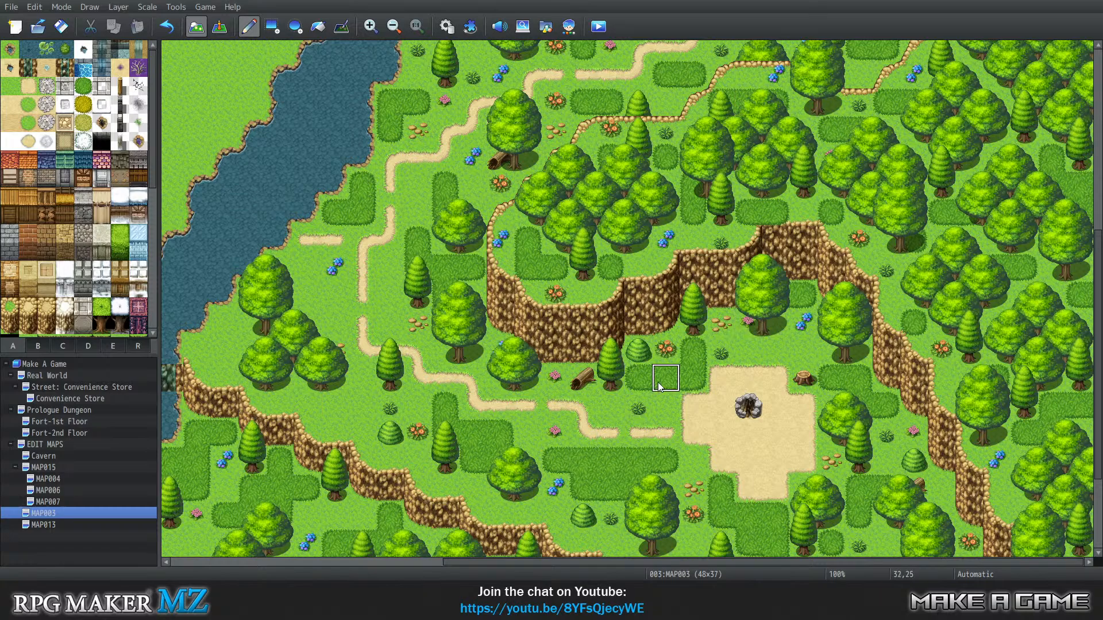
{"action": "scroll", "coordinate": [681, 340], "scroll_direction": "down", "scroll_amount": 3}
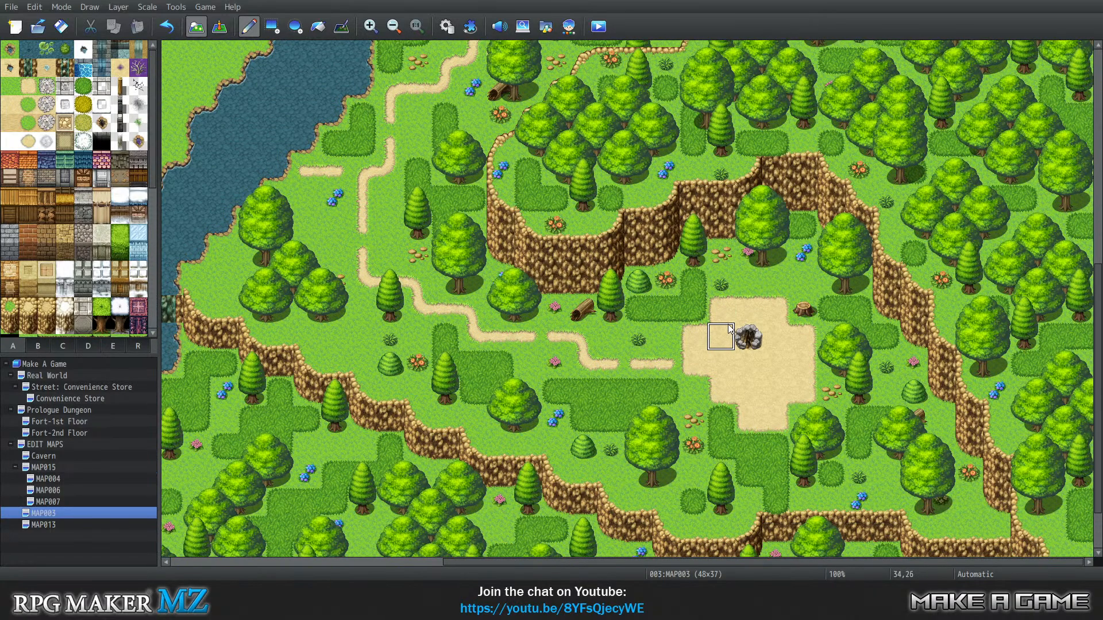
{"action": "scroll", "coordinate": [730, 329], "scroll_direction": "down", "scroll_amount": 2}
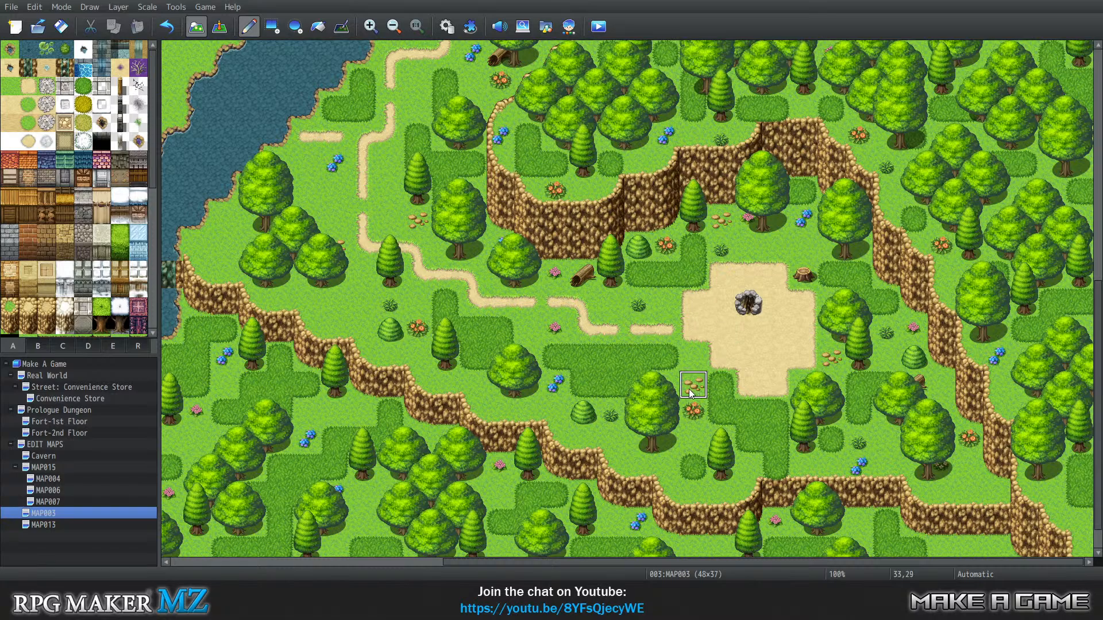
{"action": "scroll", "coordinate": [689, 393], "scroll_direction": "down", "scroll_amount": 2}
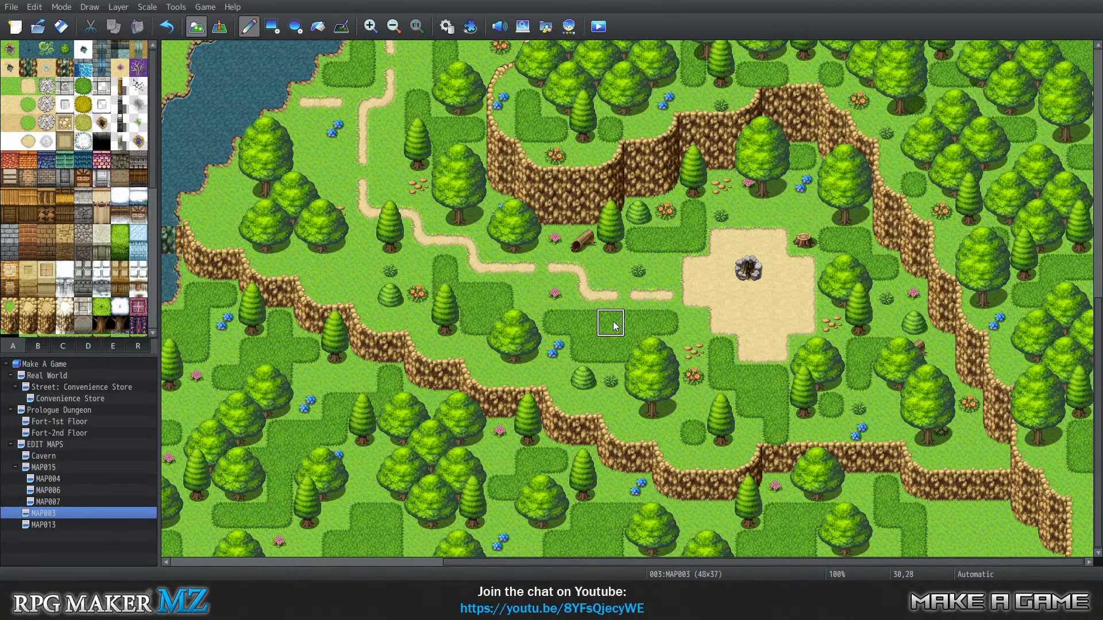
{"action": "scroll", "coordinate": [613, 328], "scroll_direction": "up", "scroll_amount": 3}
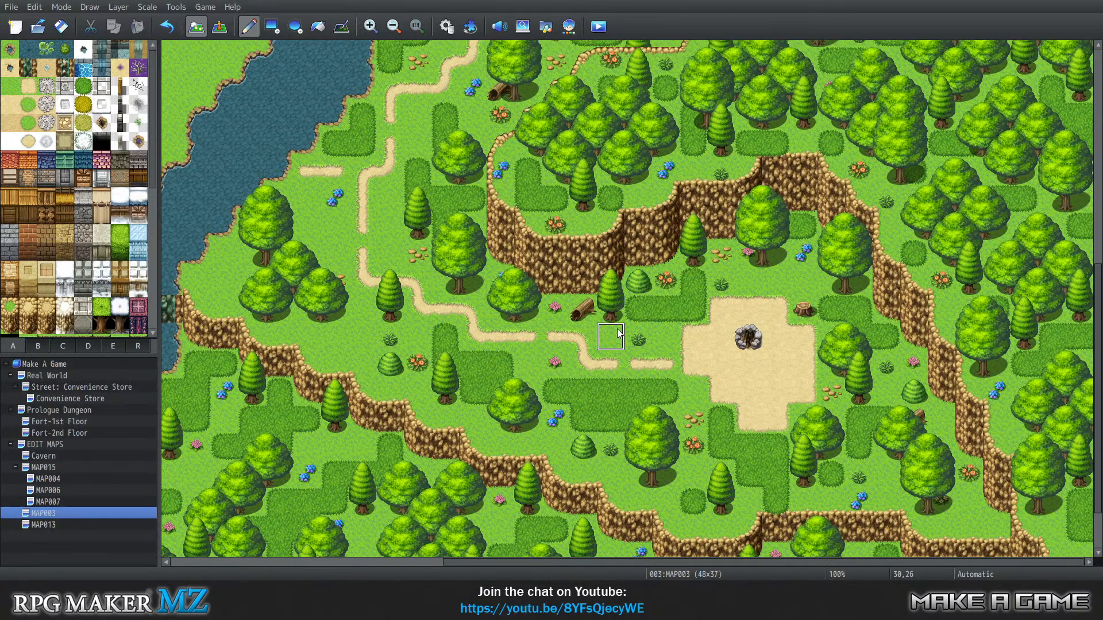
{"action": "scroll", "coordinate": [619, 333], "scroll_direction": "down", "scroll_amount": 3}
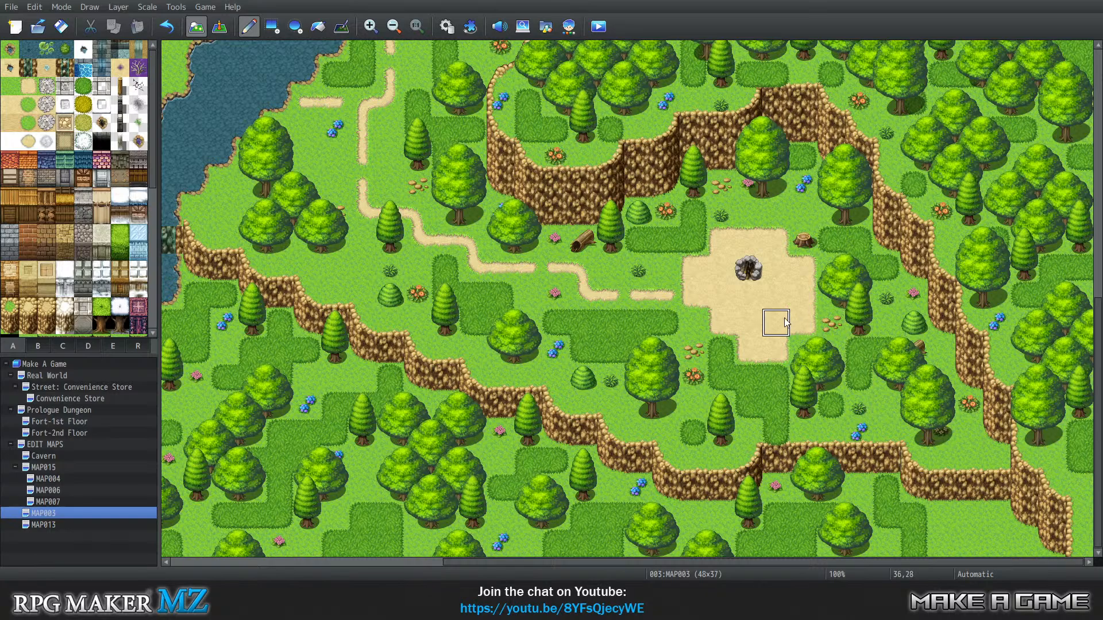
{"action": "scroll", "coordinate": [621, 371], "scroll_direction": "up", "scroll_amount": 5}
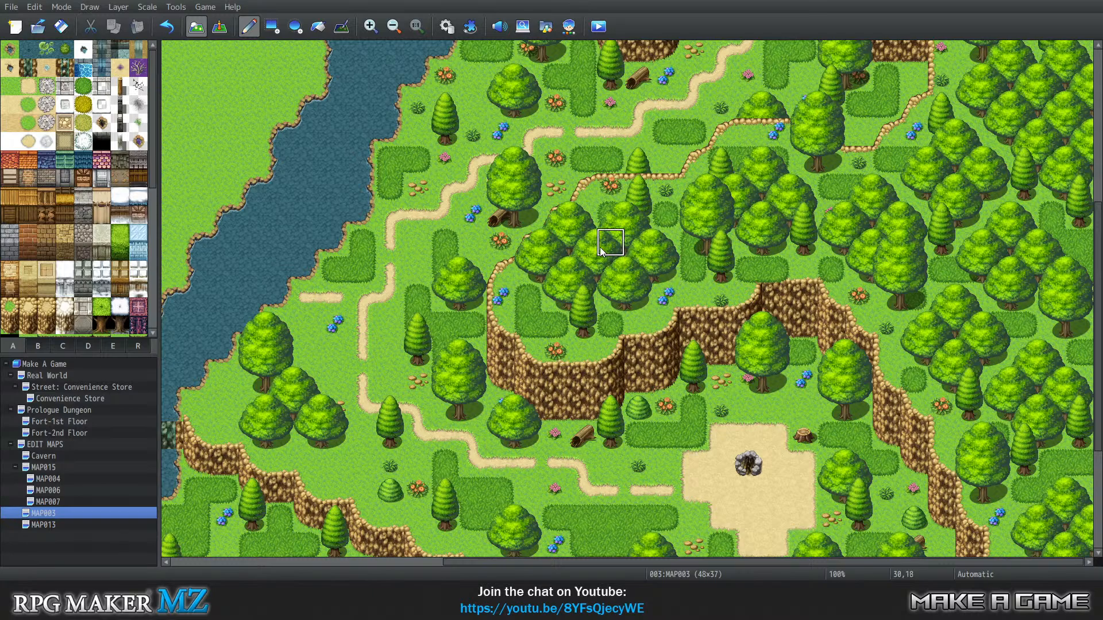
Examine the cliffs and trees around the campfire clearing and the empty grassland west of the river
{"action": "scroll", "coordinate": [918, 230], "scroll_direction": "down", "scroll_amount": 1}
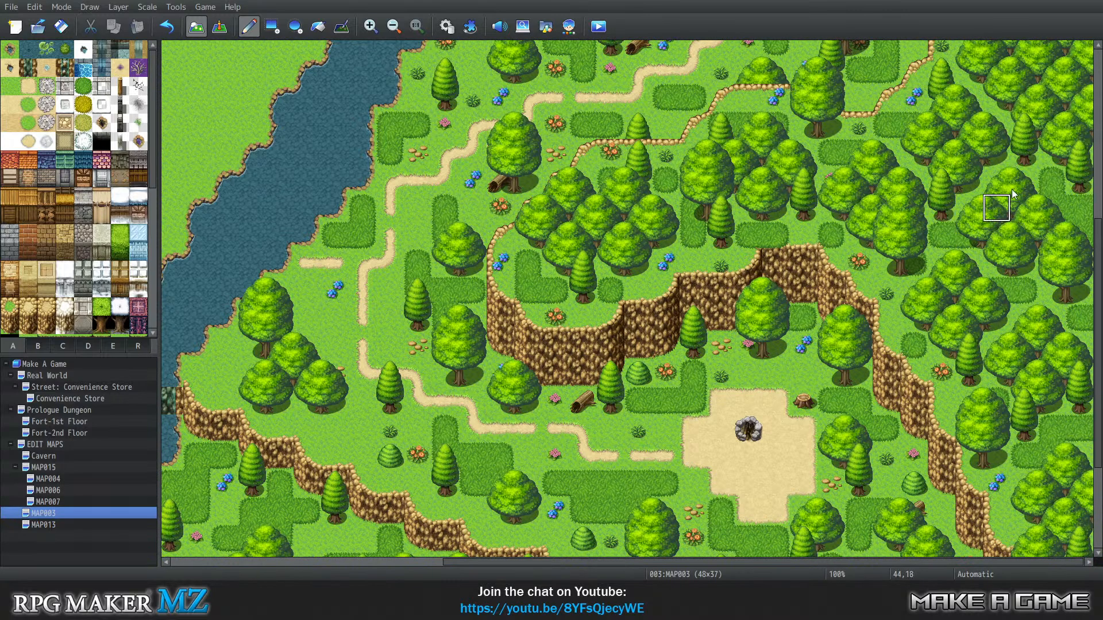
{"action": "scroll", "coordinate": [747, 454], "scroll_direction": "down", "scroll_amount": 1}
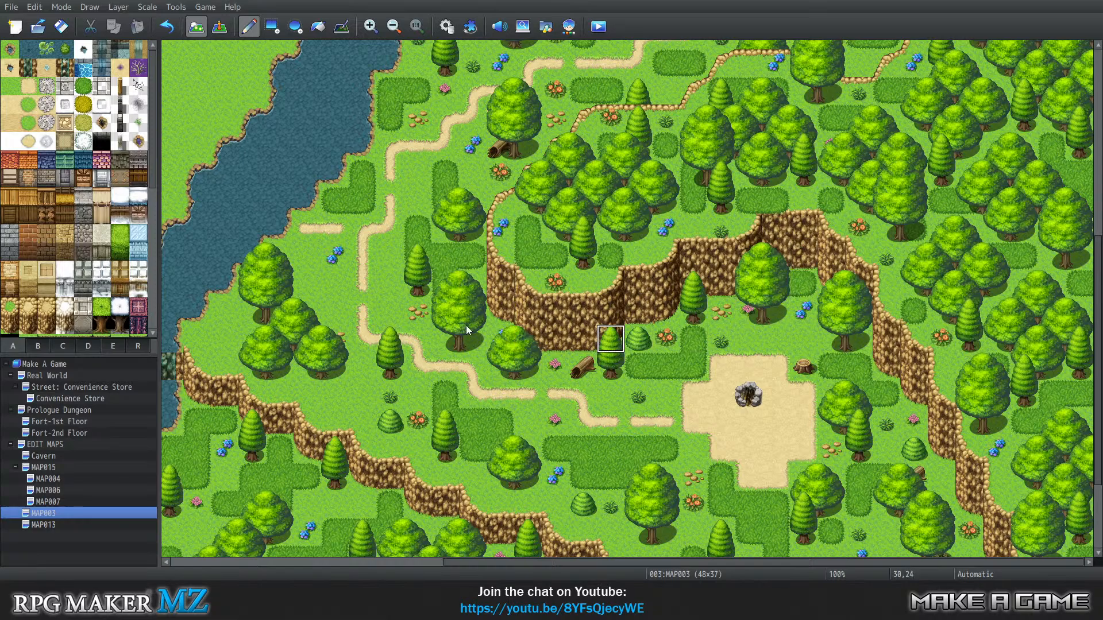
{"action": "scroll", "coordinate": [1031, 229], "scroll_direction": "up", "scroll_amount": 1}
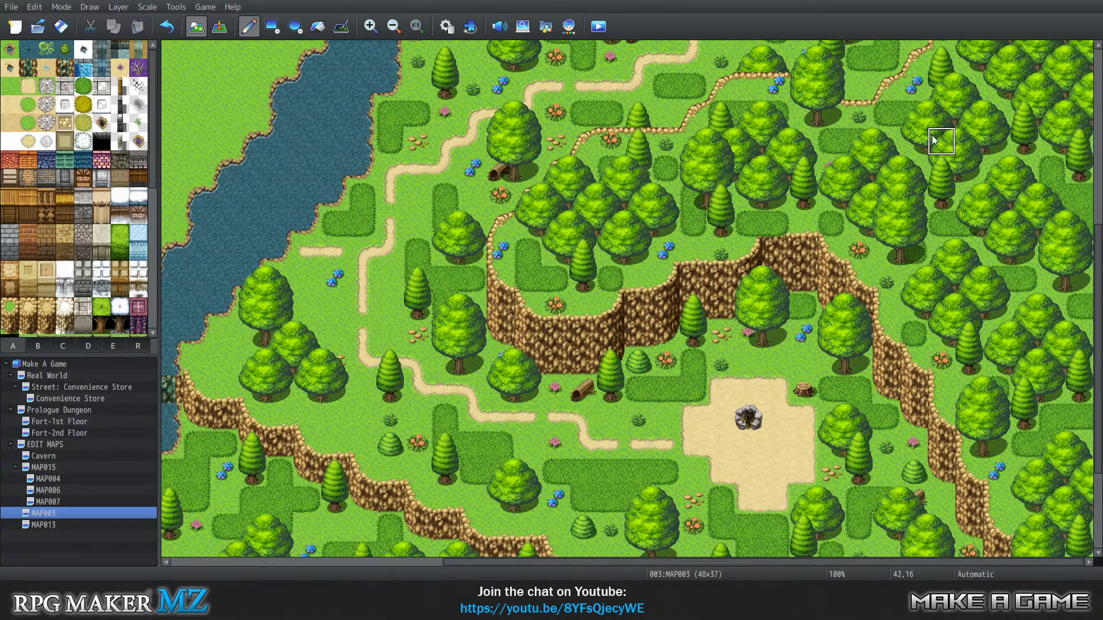
{"action": "scroll", "coordinate": [898, 418], "scroll_direction": "down", "scroll_amount": 3}
{"action": "scroll", "coordinate": [898, 418], "scroll_direction": "down", "scroll_amount": 1}
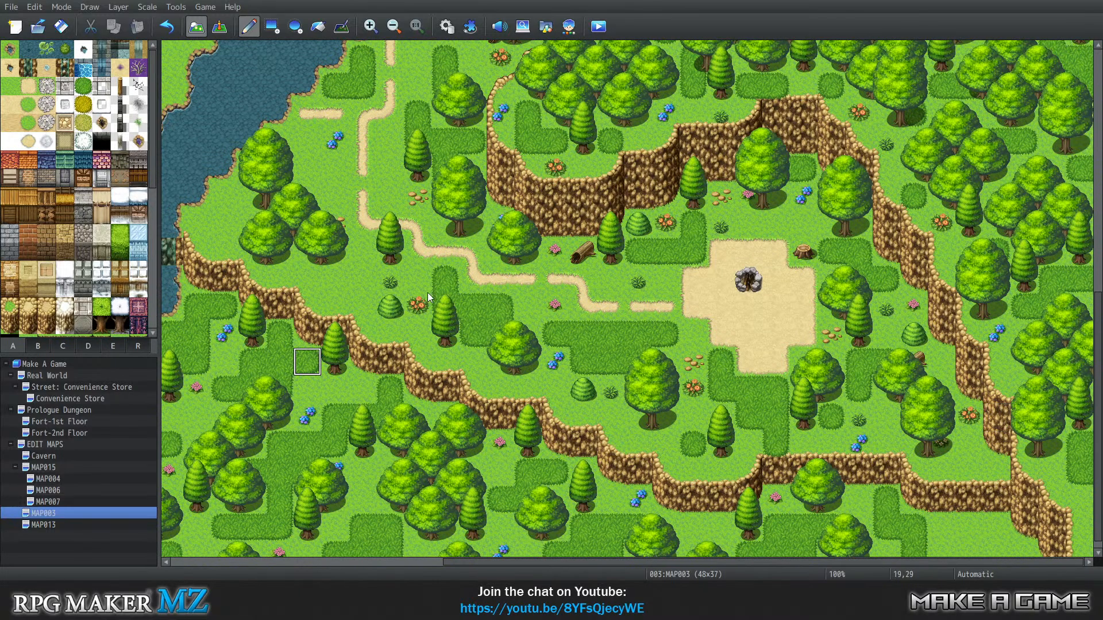
{"action": "left_click_drag", "start_coordinate": [715, 562], "coordinate": [898, 545]}
{"action": "left_click_drag", "start_coordinate": [699, 561], "coordinate": [322, 563]}
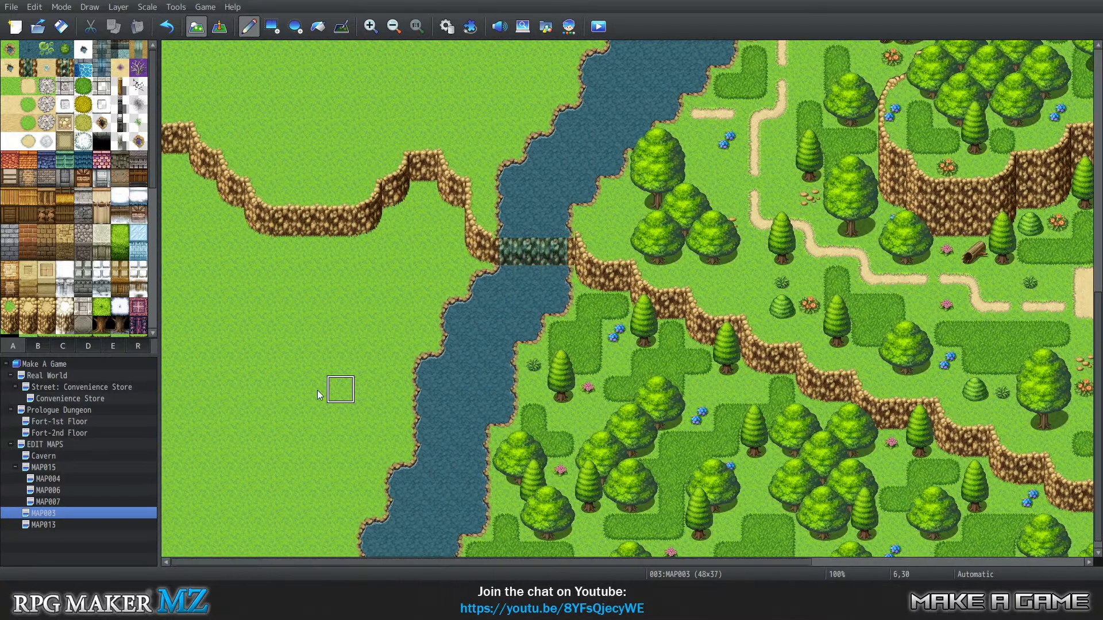
{"action": "scroll", "coordinate": [364, 368], "scroll_direction": "up", "scroll_amount": 6}
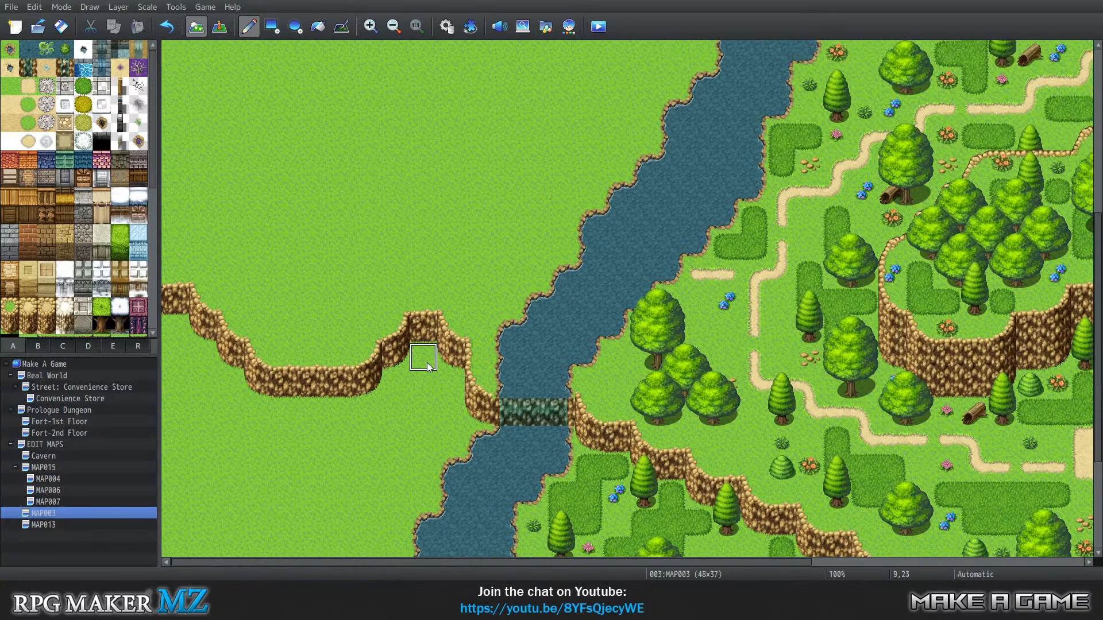
{"action": "scroll", "coordinate": [426, 368], "scroll_direction": "up", "scroll_amount": 6}
{"action": "scroll", "coordinate": [442, 374], "scroll_direction": "down", "scroll_amount": 2}
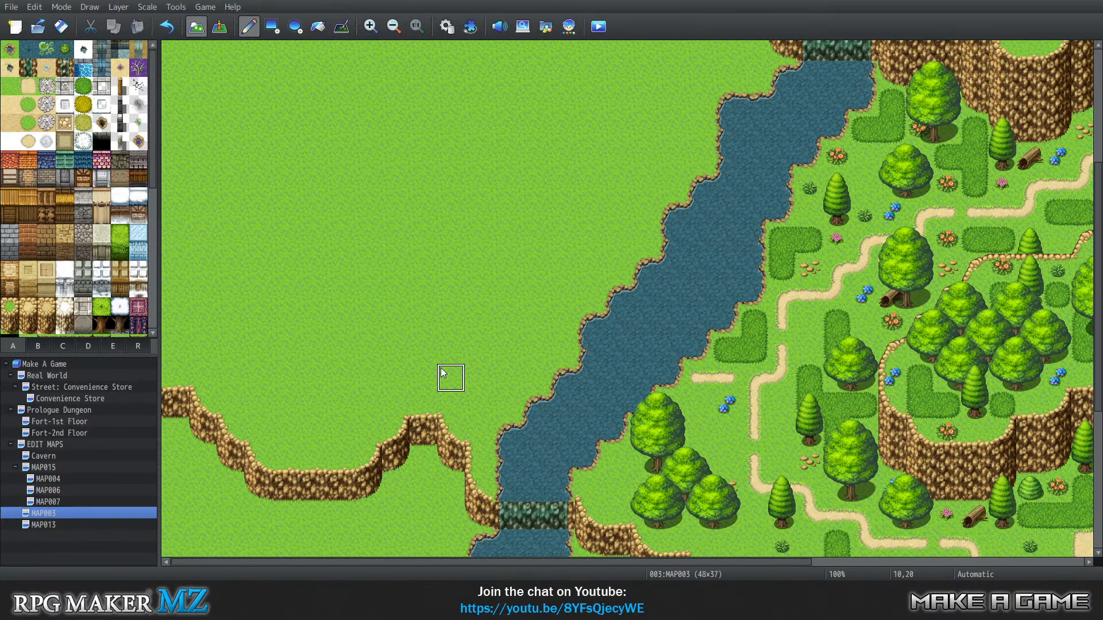
{"action": "scroll", "coordinate": [442, 373], "scroll_direction": "down", "scroll_amount": 2}
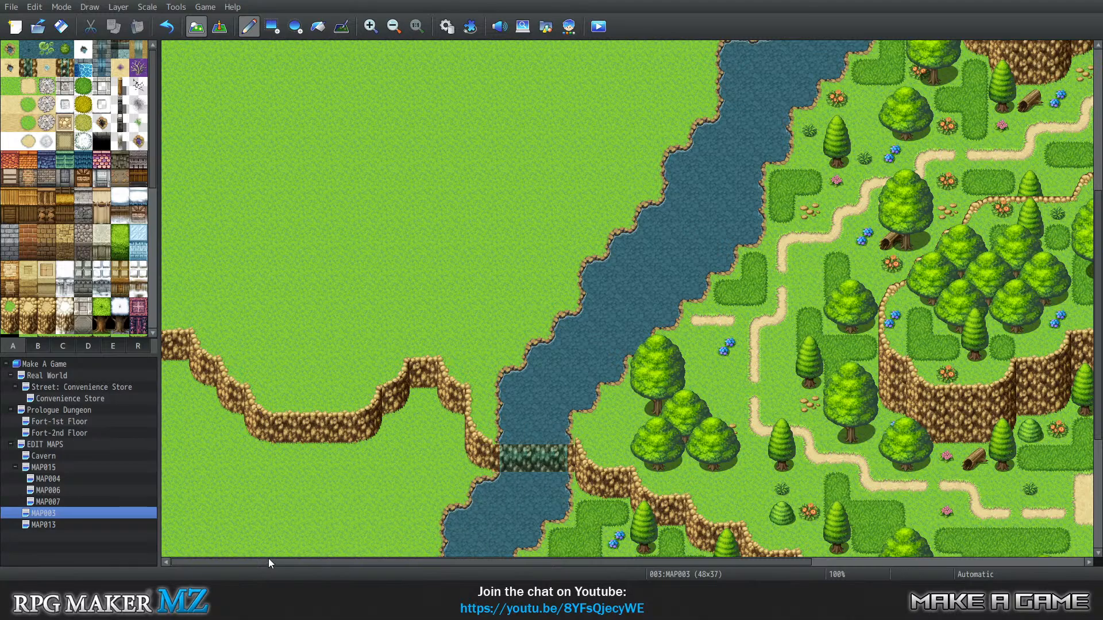
Try placing a plain grass tile on Layer 3 at the river's west bank just above the small waterfall
{"action": "scroll", "coordinate": [36, 288], "scroll_direction": "down", "scroll_amount": 10}
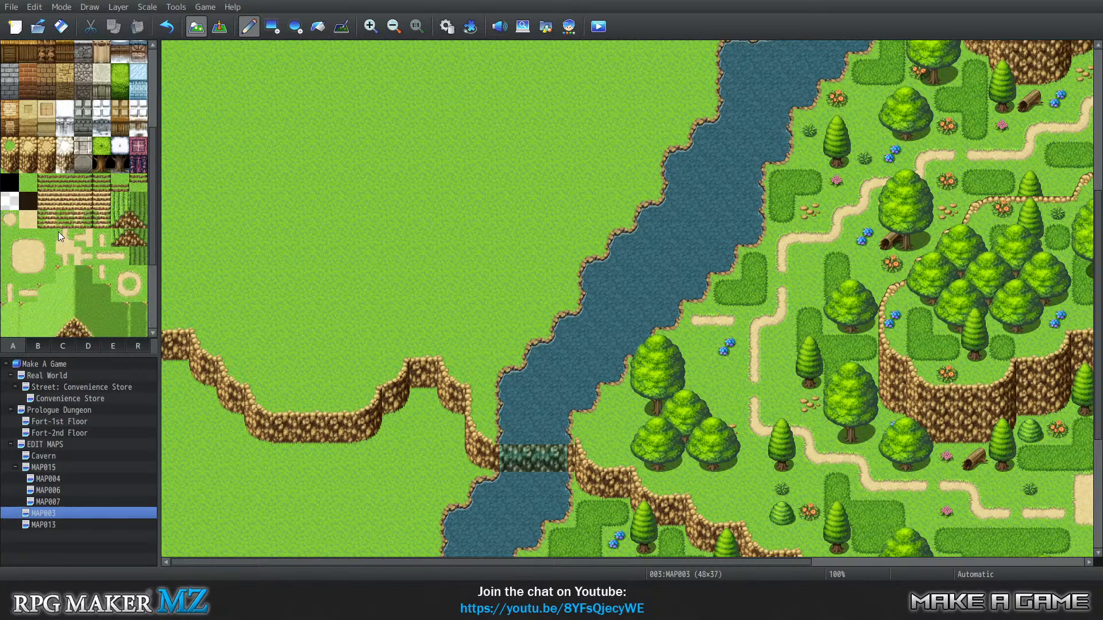
{"action": "scroll", "coordinate": [61, 240], "scroll_direction": "down", "scroll_amount": 2}
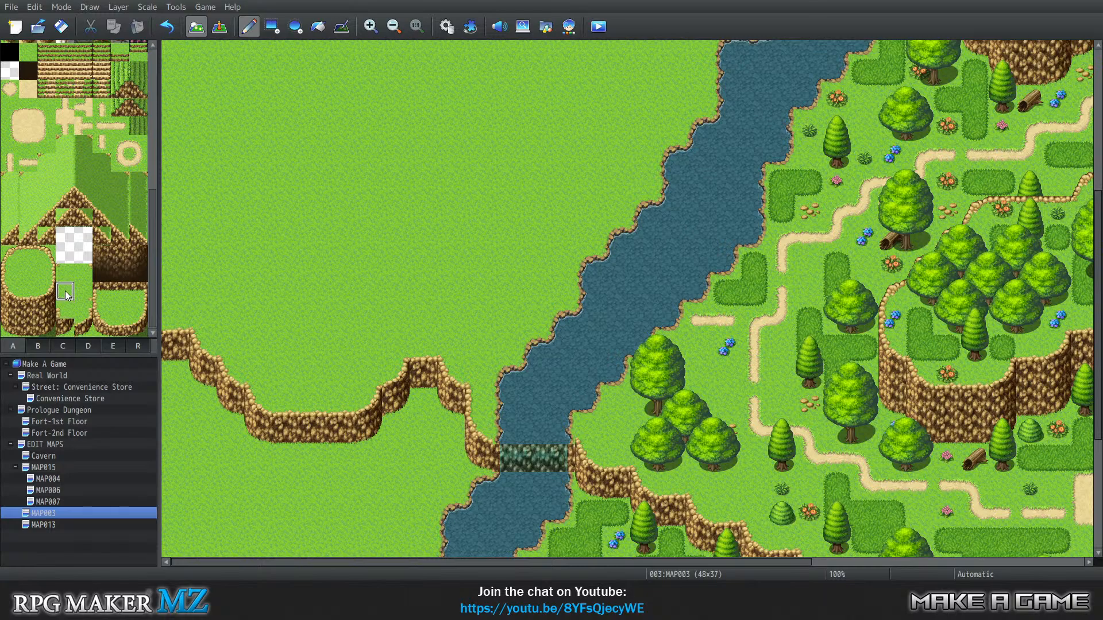
{"action": "left_click", "coordinate": [67, 255]}
{"action": "left_click", "coordinate": [67, 286]}
{"action": "key", "text": "1"}
{"action": "key", "text": "2"}
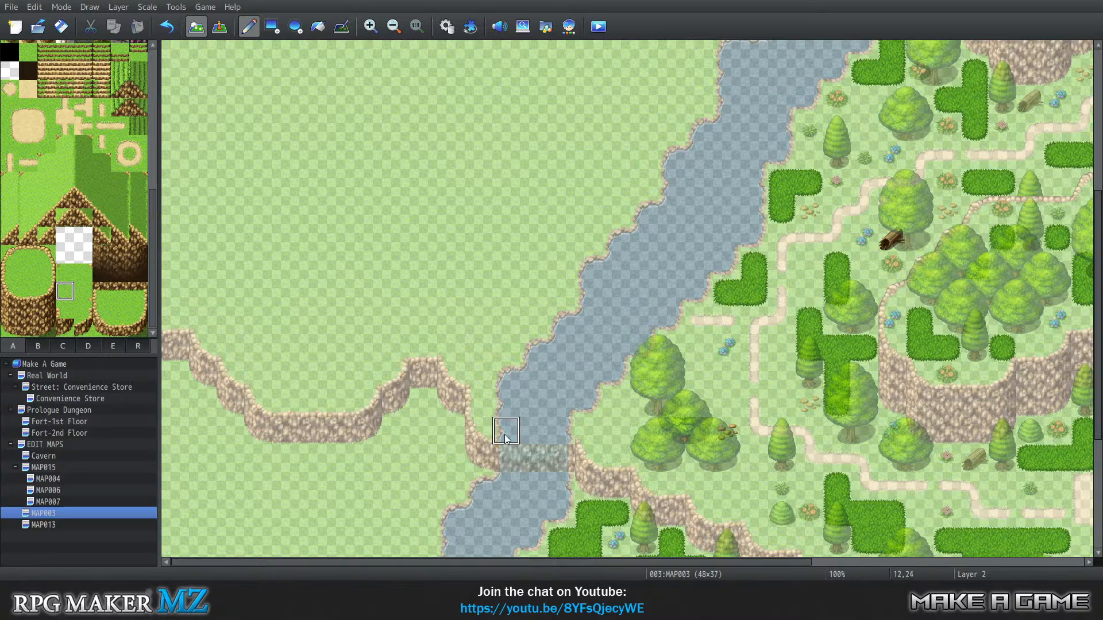
{"action": "key", "text": "3"}
{"action": "left_click", "coordinate": [500, 440]}
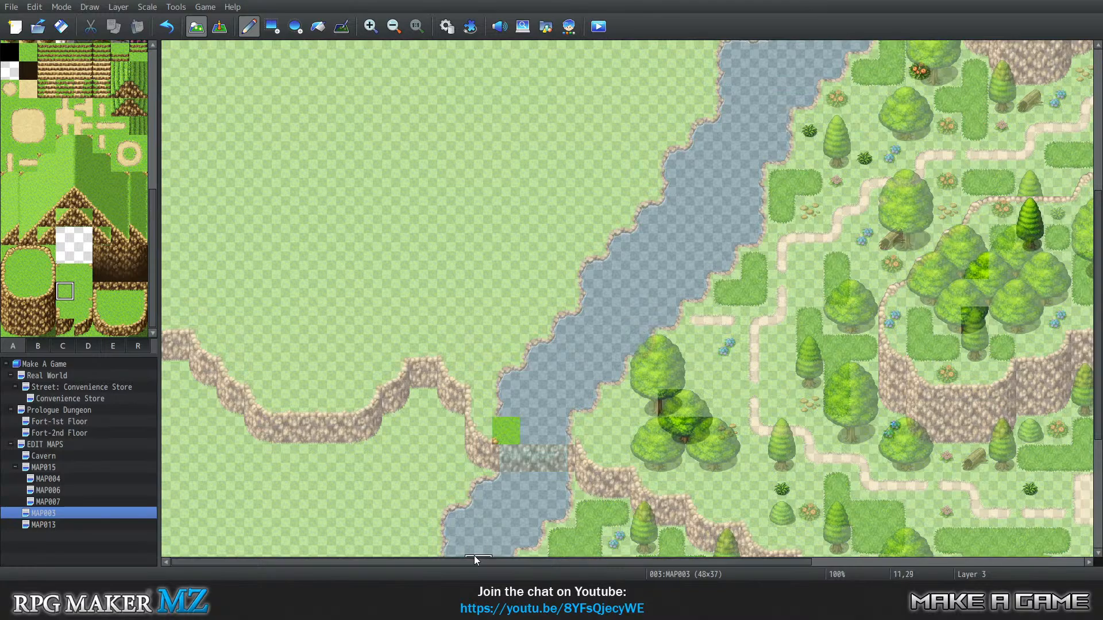
Undo the grass tile on the river bank and return layer selection to Automatic with the plain grass tile selected
{"action": "key", "text": "ctrl+z"}
{"action": "key", "text": "4"}
{"action": "key", "text": "0"}
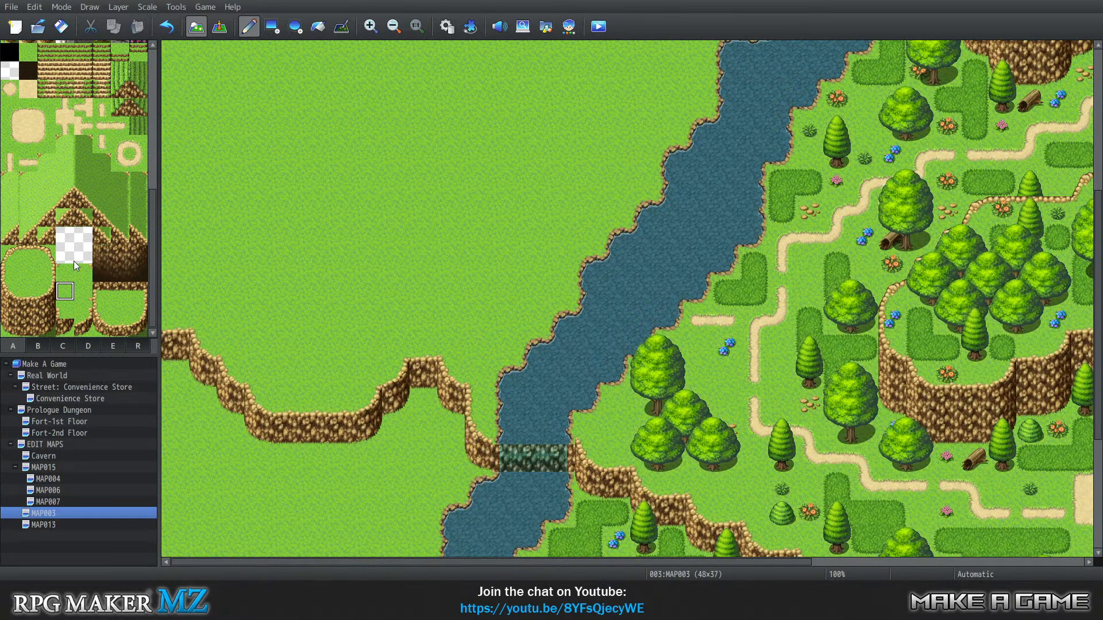
{"action": "left_click", "coordinate": [62, 287]}
Examine the dirt path from the cave entrance down to the campfire clearing and the forest around it
{"action": "left_click_drag", "start_coordinate": [567, 563], "coordinate": [826, 560]}
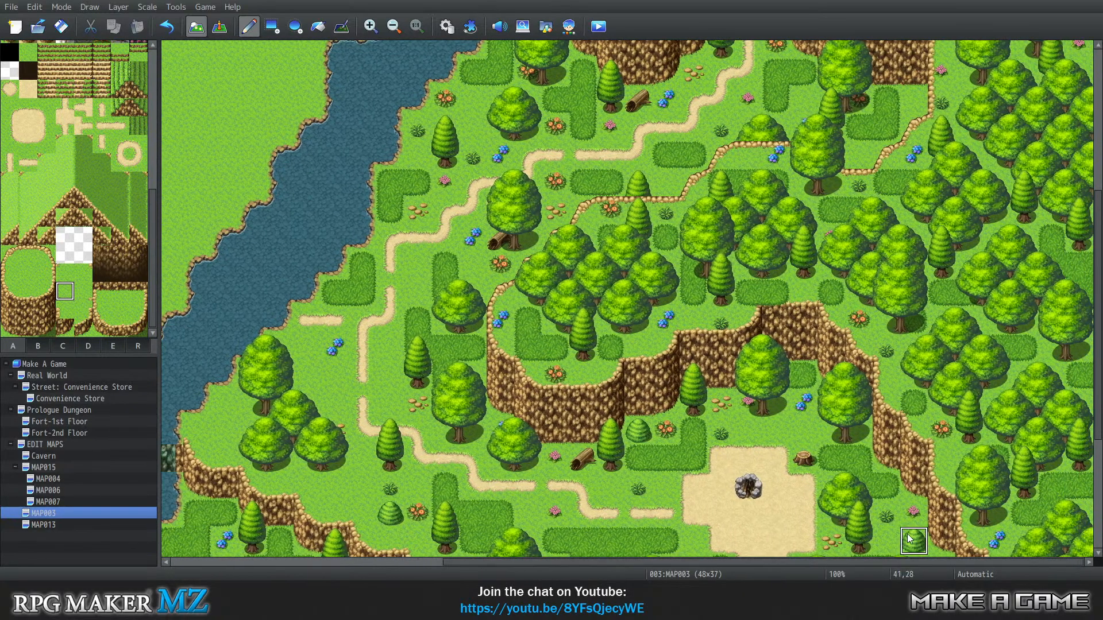
{"action": "scroll", "coordinate": [766, 291], "scroll_direction": "up", "scroll_amount": 4}
{"action": "scroll", "coordinate": [772, 226], "scroll_direction": "up", "scroll_amount": 1}
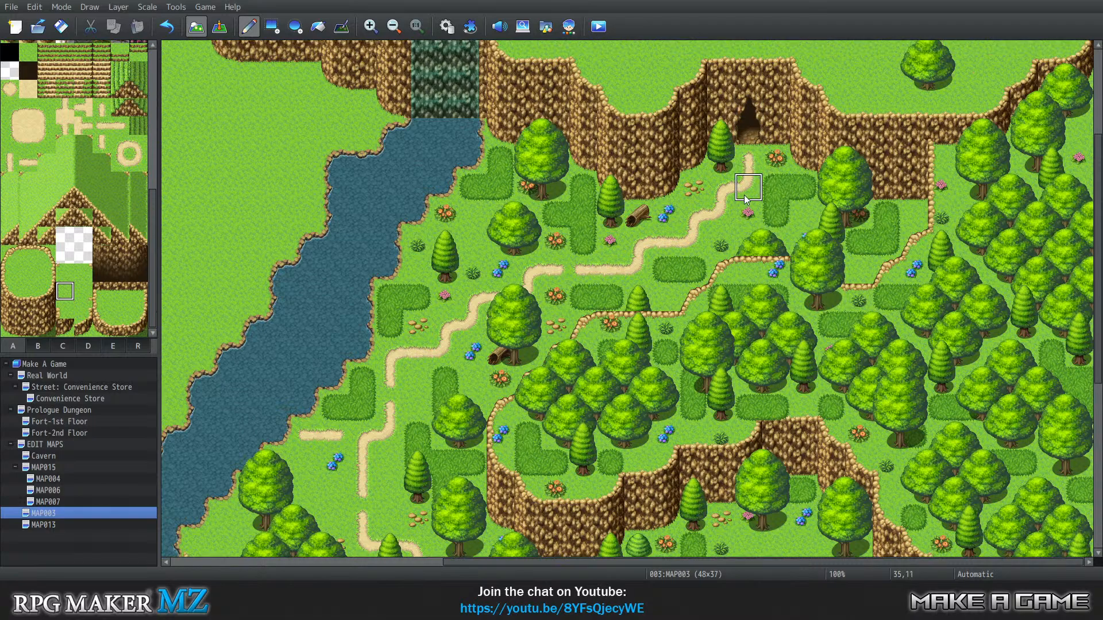
{"action": "scroll", "coordinate": [753, 192], "scroll_direction": "down", "scroll_amount": 3}
{"action": "scroll", "coordinate": [753, 187], "scroll_direction": "up", "scroll_amount": 2}
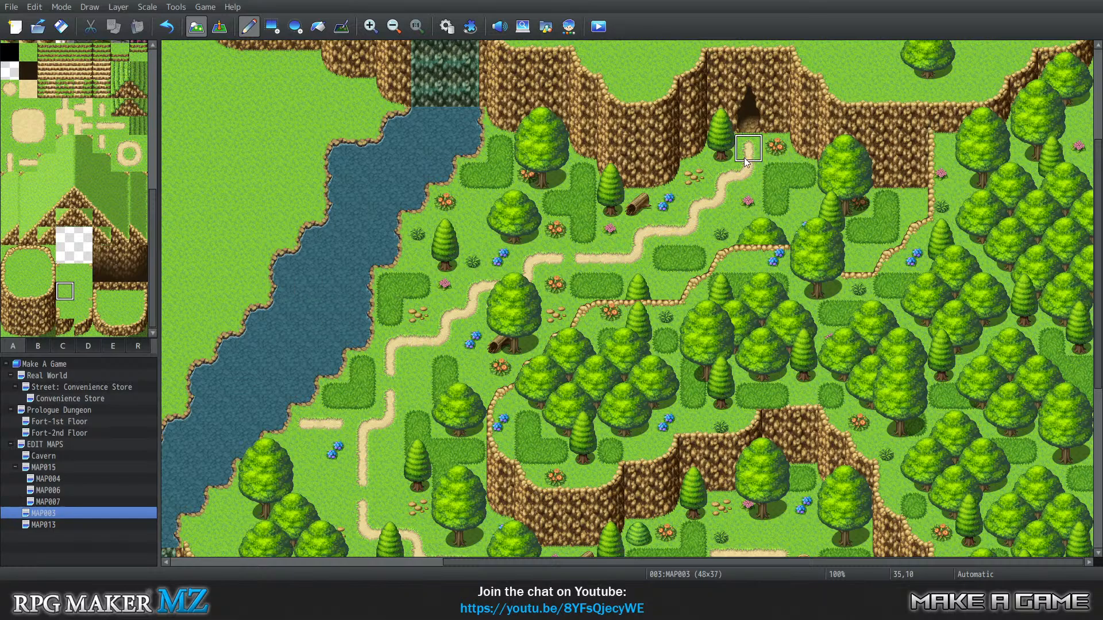
{"action": "scroll", "coordinate": [453, 282], "scroll_direction": "down", "scroll_amount": 5}
{"action": "scroll", "coordinate": [453, 282], "scroll_direction": "down", "scroll_amount": 2}
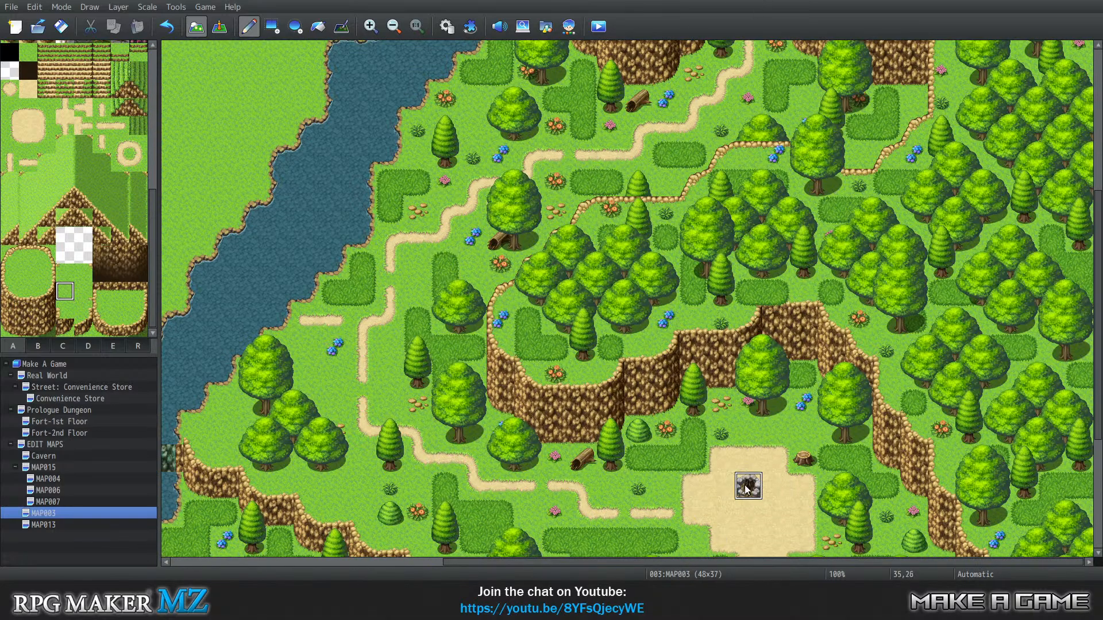
{"action": "scroll", "coordinate": [746, 485], "scroll_direction": "down", "scroll_amount": 2}
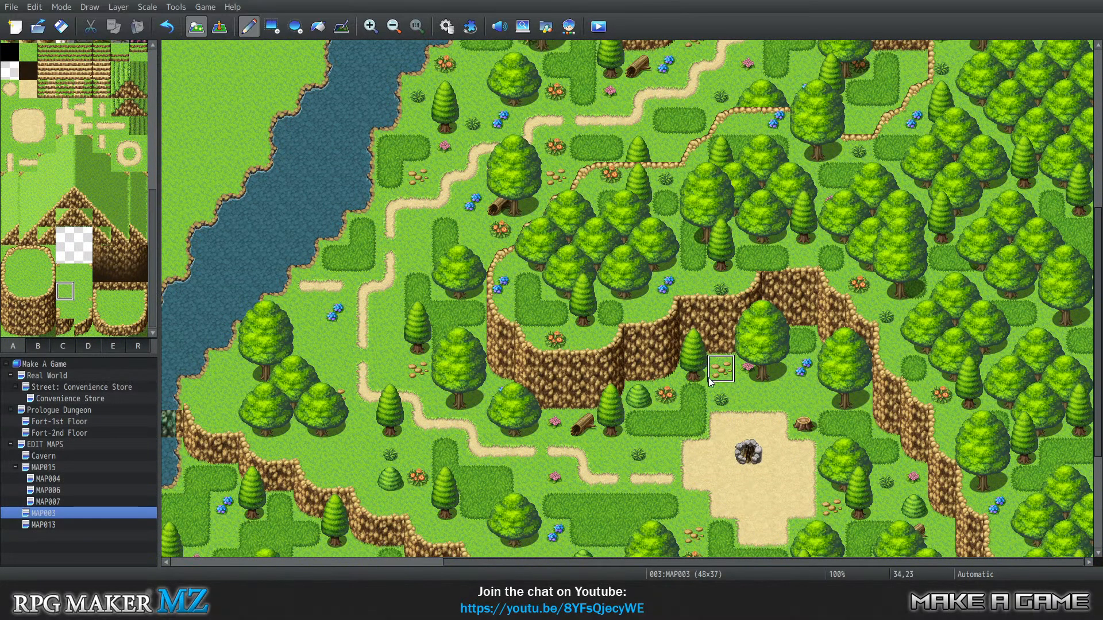
{"action": "scroll", "coordinate": [725, 393], "scroll_direction": "down", "scroll_amount": 2}
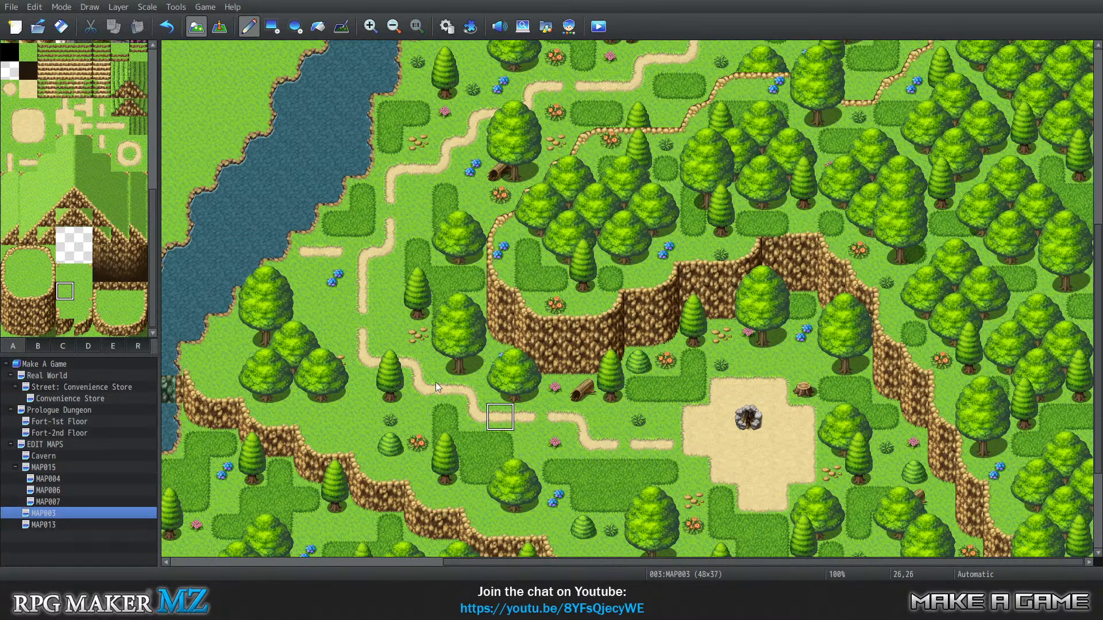
Review the wooded plateau, then the empty grassland and northern cliffs west of the river and large waterfall
{"action": "scroll", "coordinate": [518, 425], "scroll_direction": "up", "scroll_amount": 3}
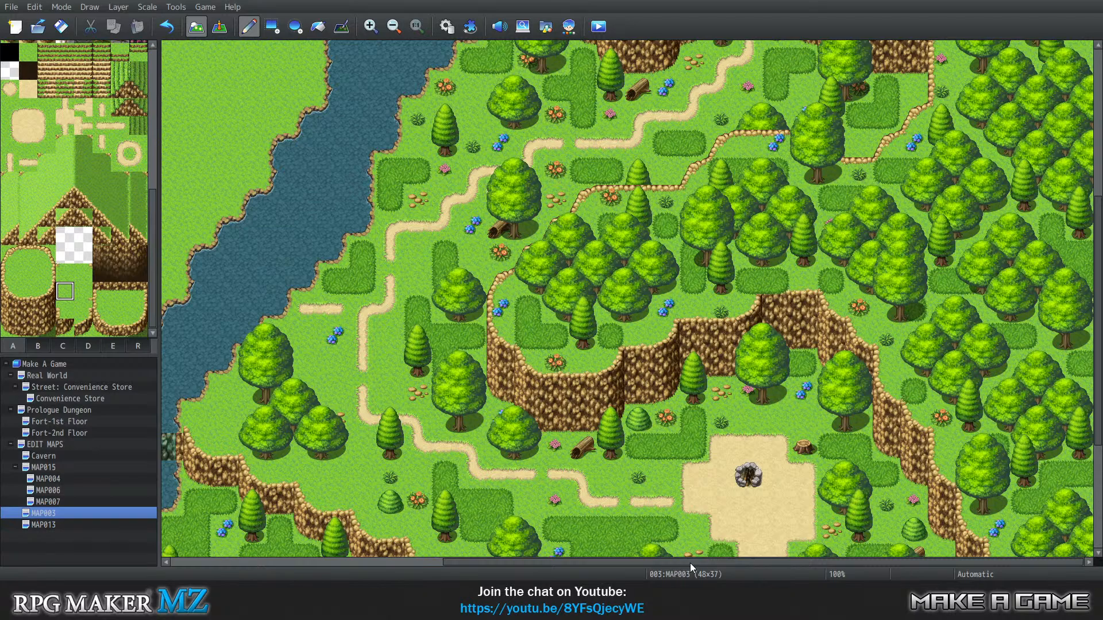
{"action": "scroll", "coordinate": [700, 277], "scroll_direction": "up", "scroll_amount": 2}
{"action": "scroll", "coordinate": [697, 279], "scroll_direction": "up", "scroll_amount": 1}
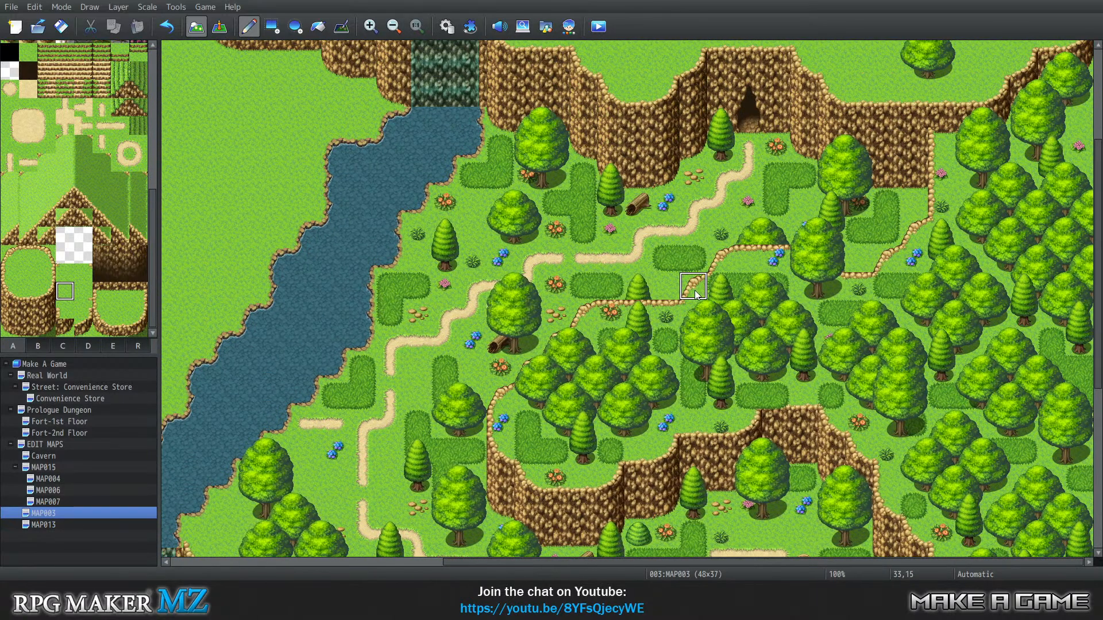
{"action": "scroll", "coordinate": [692, 290], "scroll_direction": "down", "scroll_amount": 1}
{"action": "left_click_drag", "start_coordinate": [719, 562], "coordinate": [241, 571]}
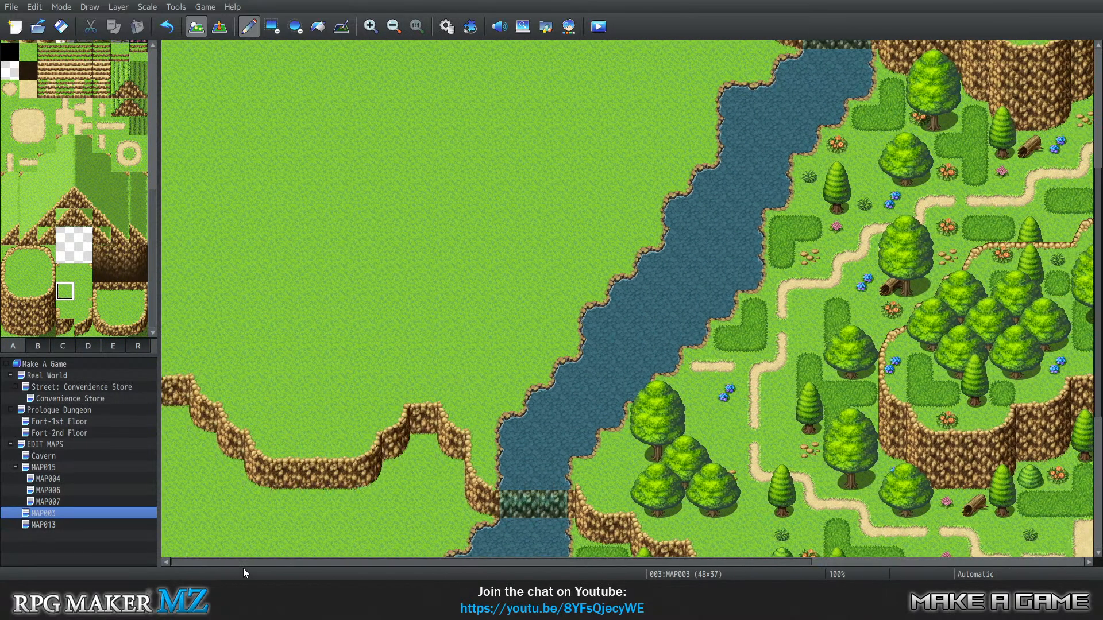
{"action": "scroll", "coordinate": [450, 218], "scroll_direction": "up", "scroll_amount": 4}
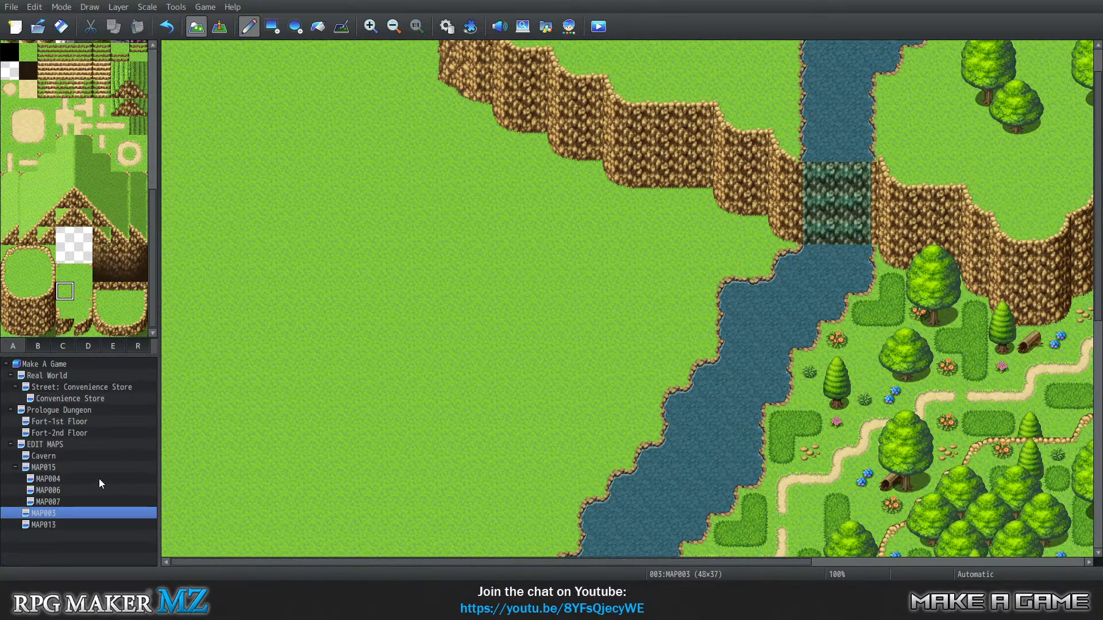
Look over the Cavern map and the MAP015 cave map under EDIT MAPS
{"action": "left_click", "coordinate": [53, 458]}
{"action": "scroll", "coordinate": [684, 233], "scroll_direction": "down", "scroll_amount": 5}
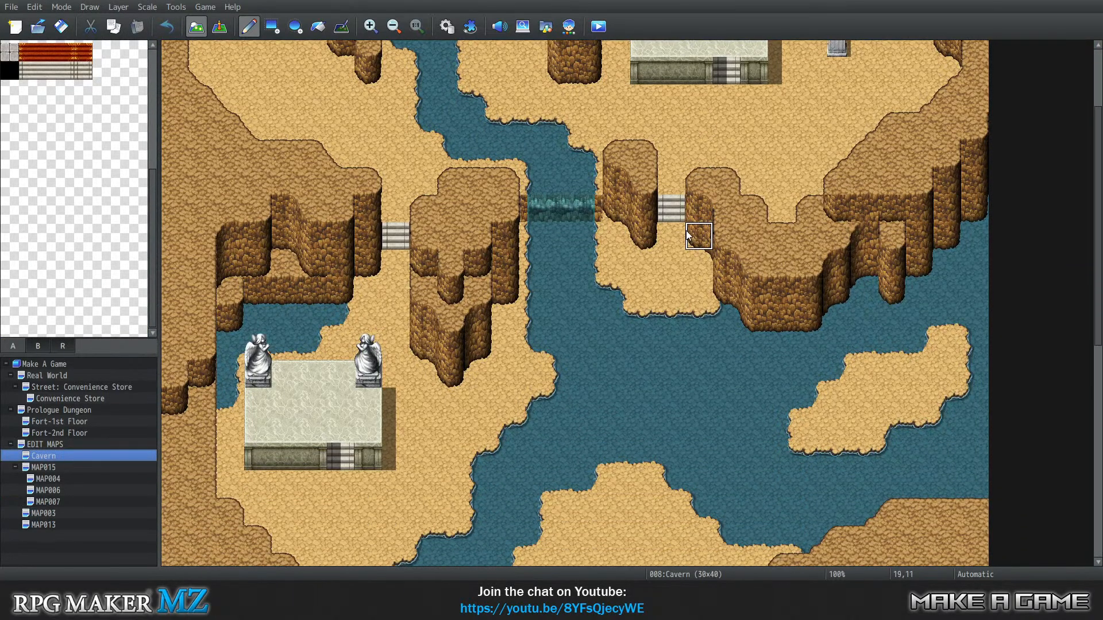
{"action": "scroll", "coordinate": [684, 233], "scroll_direction": "up", "scroll_amount": 5}
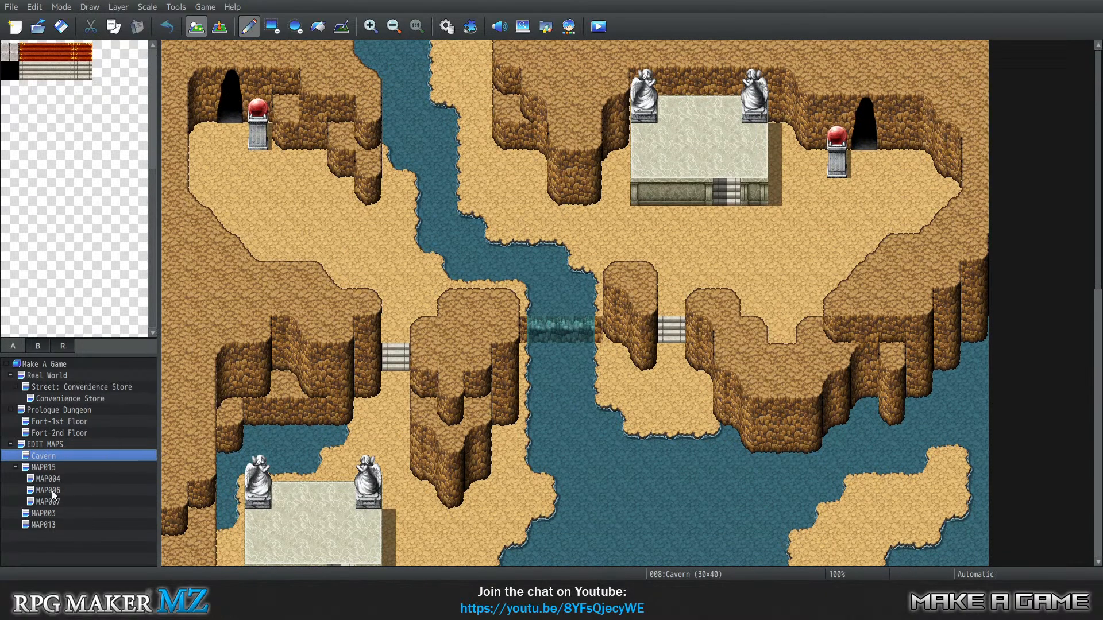
{"action": "left_click", "coordinate": [53, 479]}
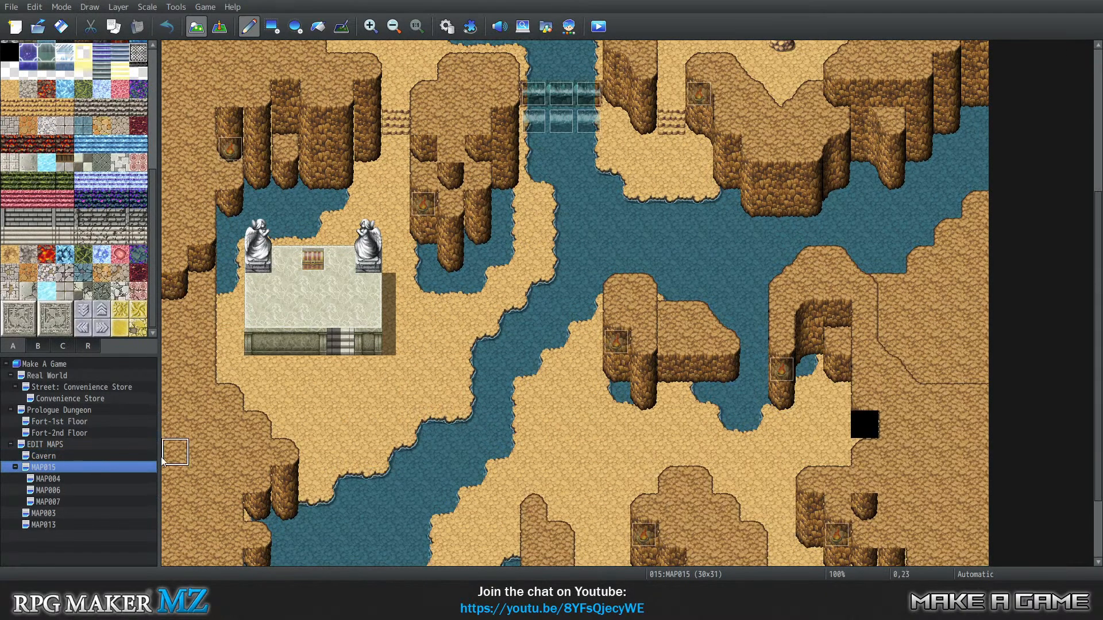
{"action": "left_click", "coordinate": [58, 503]}
Rename MAP003 as "WIP: Forest Dungeon 1" in its map properties
{"action": "left_click", "coordinate": [58, 514]}
{"action": "scroll", "coordinate": [504, 341], "scroll_direction": "down", "scroll_amount": 5}
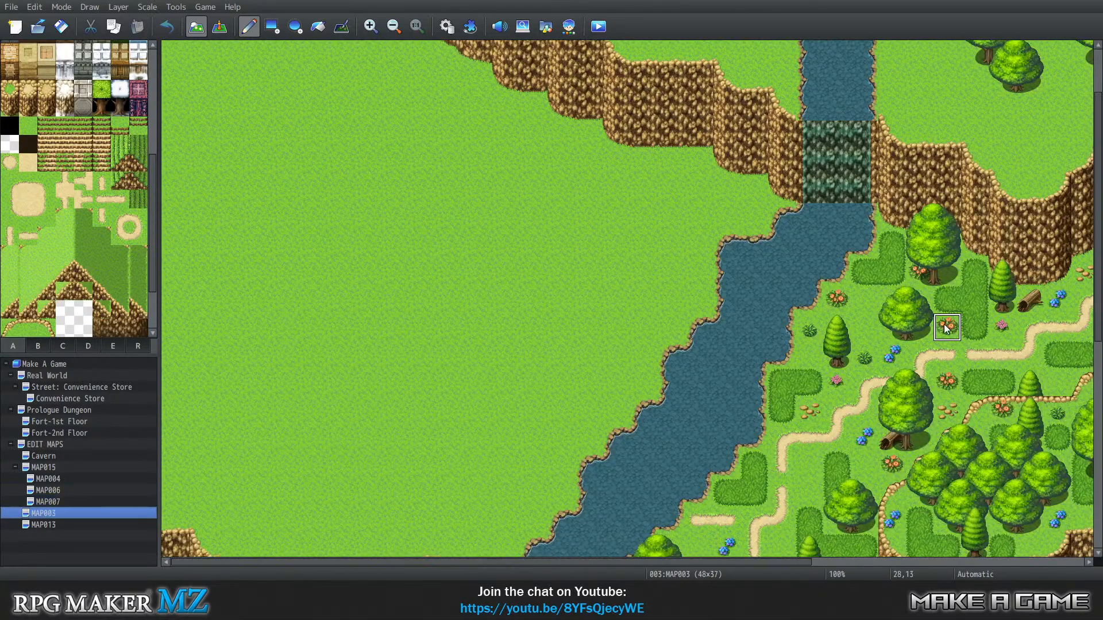
{"action": "scroll", "coordinate": [644, 439], "scroll_direction": "down", "scroll_amount": 1}
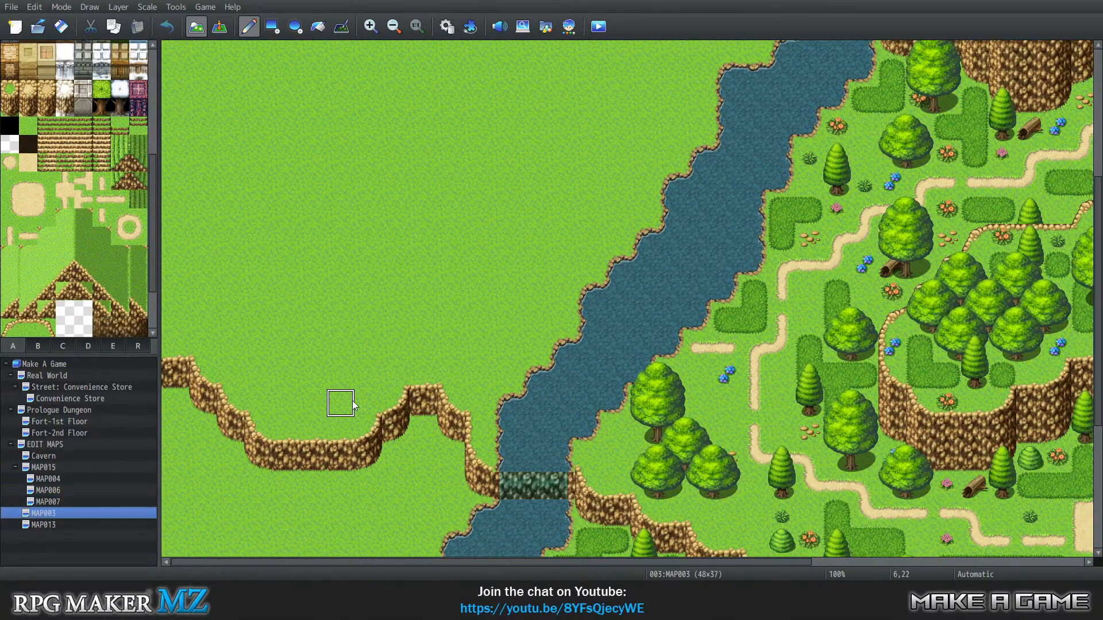
{"action": "right_click", "coordinate": [49, 519]}
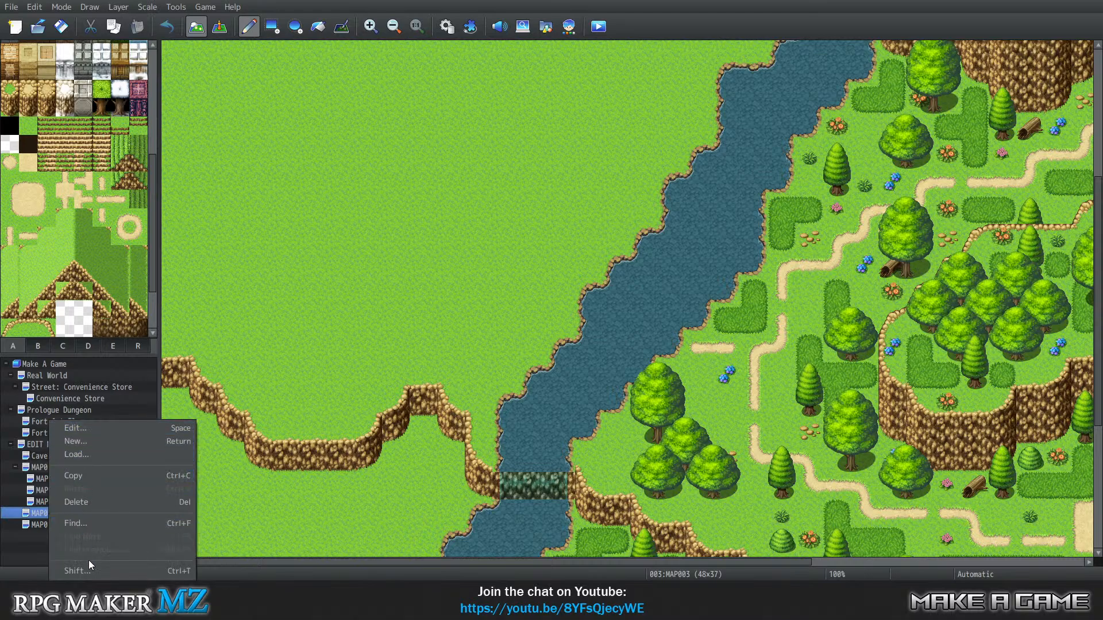
{"action": "left_click", "coordinate": [75, 427]}
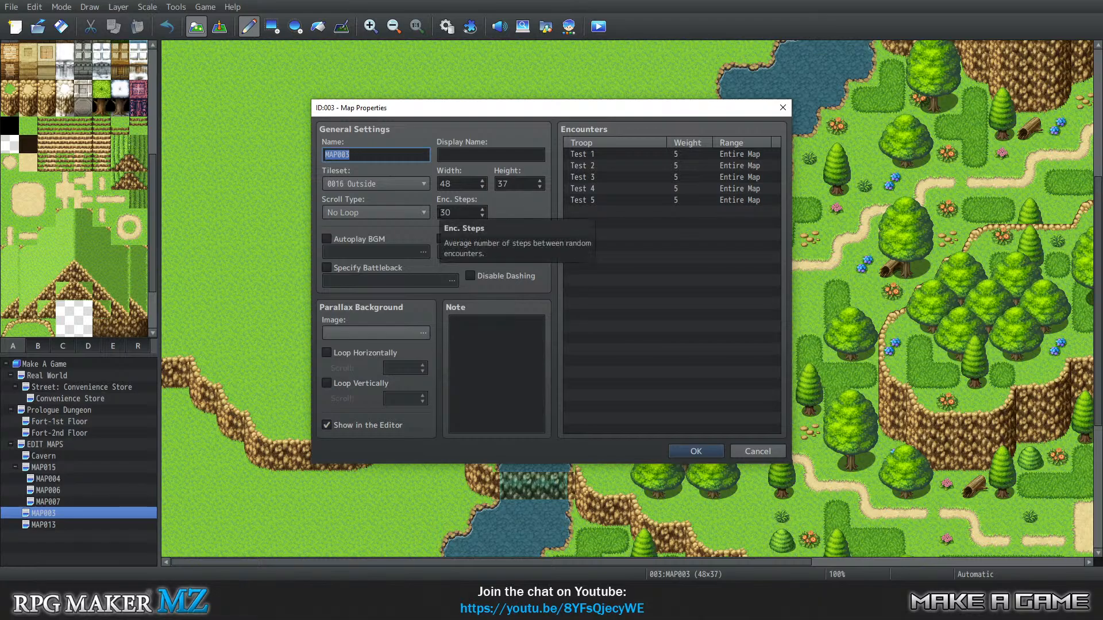
{"action": "type", "text": "WIP: F"}
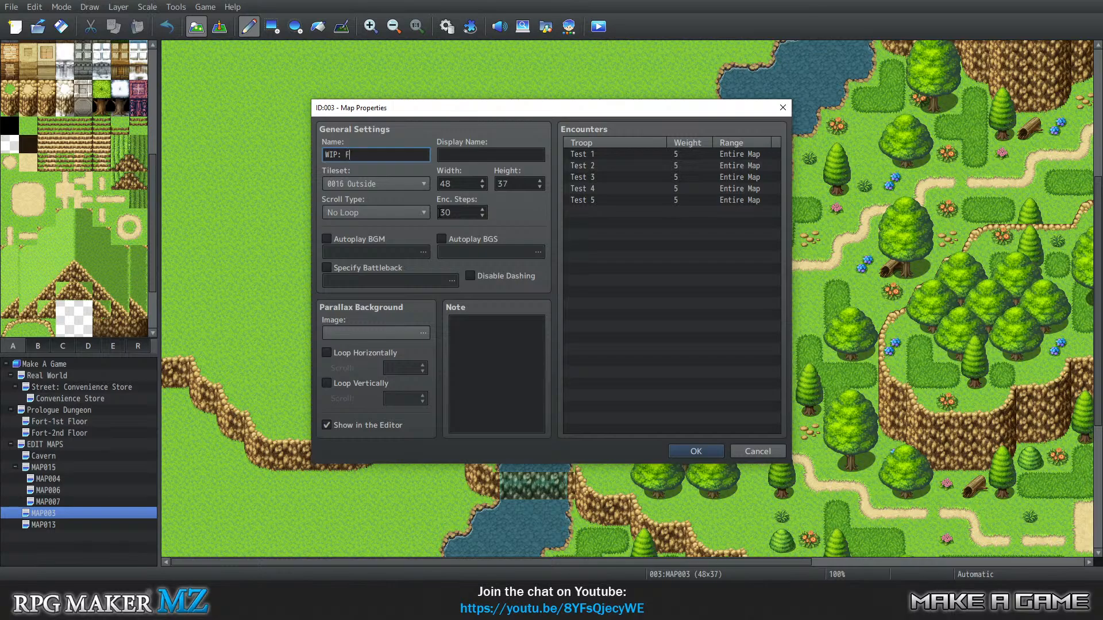
{"action": "type", "text": "orest Dungero"}
{"action": "key", "text": "Return"}
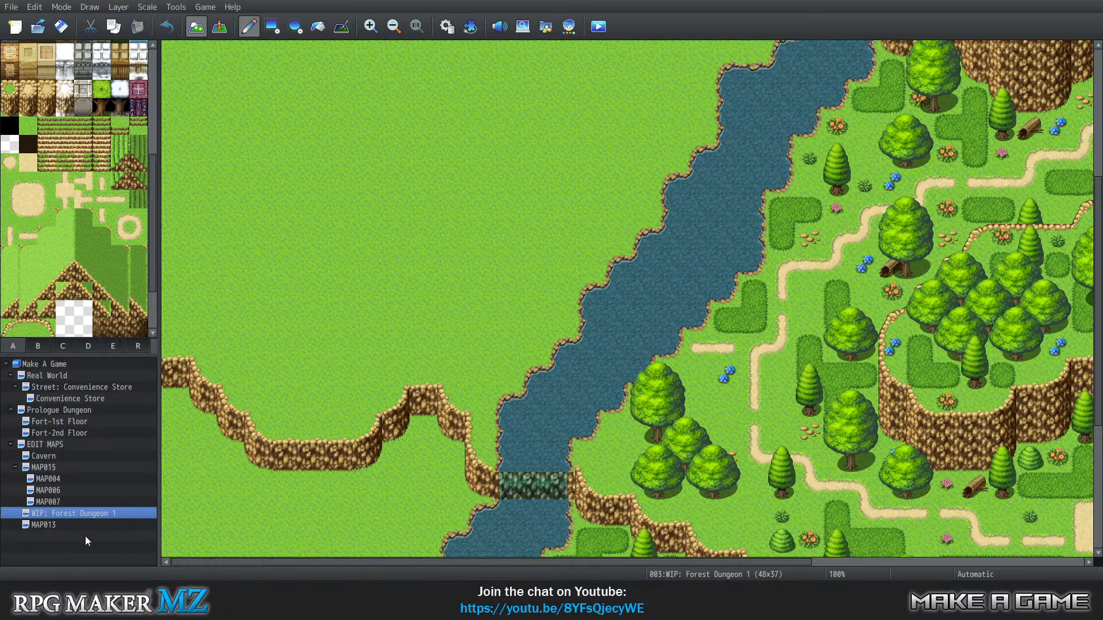
View the MAP013 castle exterior, compare it with the forest dungeon map, and open the Fort-1st Floor map
{"action": "left_click", "coordinate": [44, 525]}
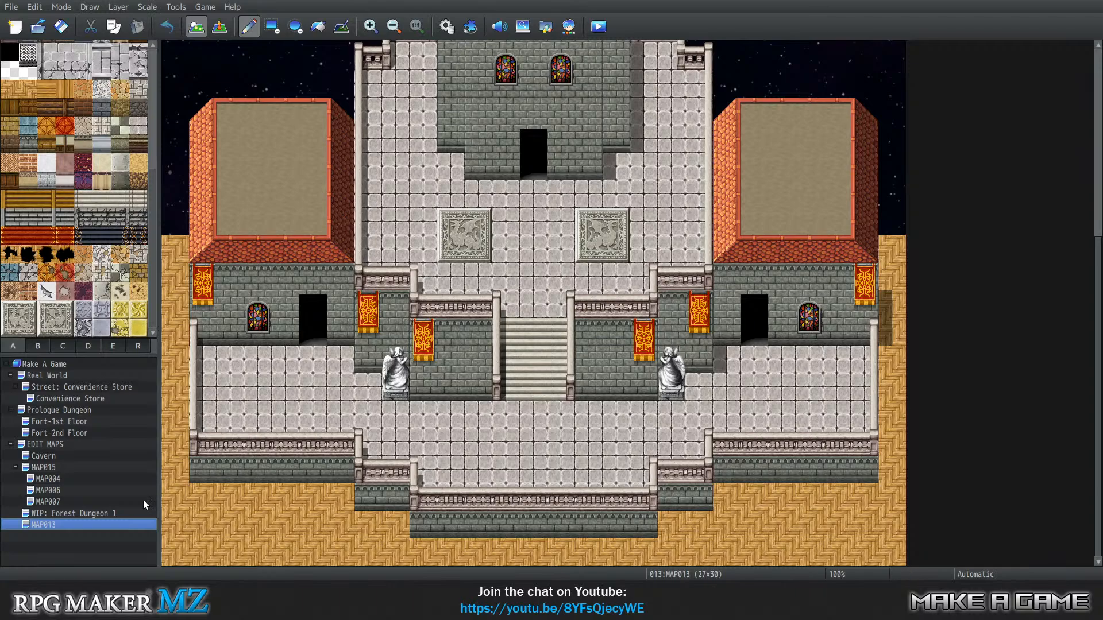
{"action": "left_click", "coordinate": [101, 514]}
{"action": "left_click", "coordinate": [98, 525]}
{"action": "left_click", "coordinate": [52, 513]}
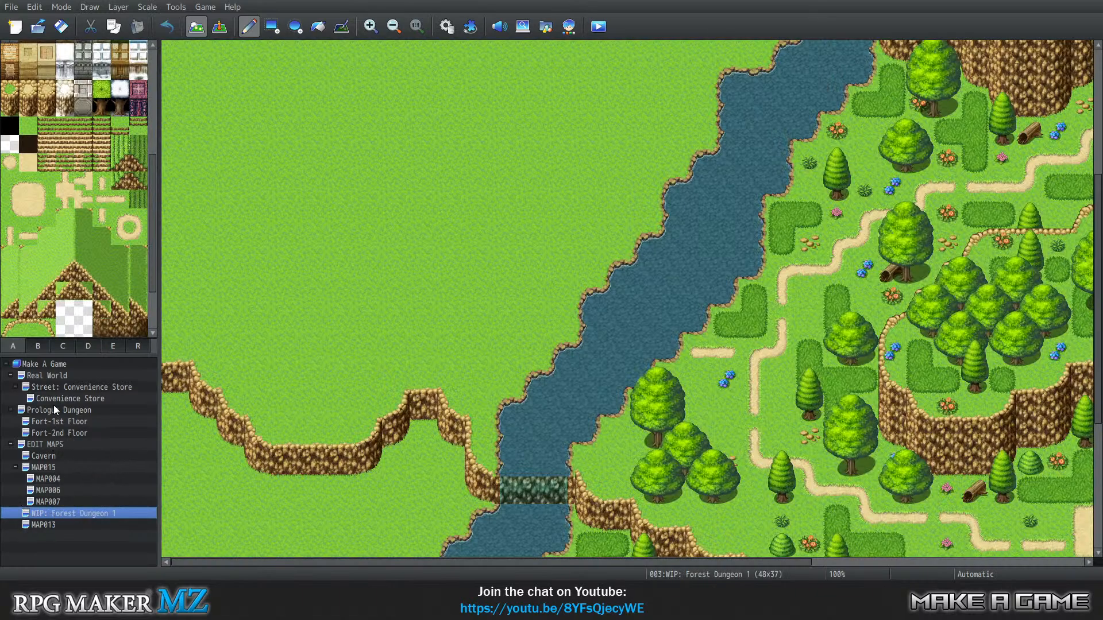
{"action": "left_click", "coordinate": [57, 422]}
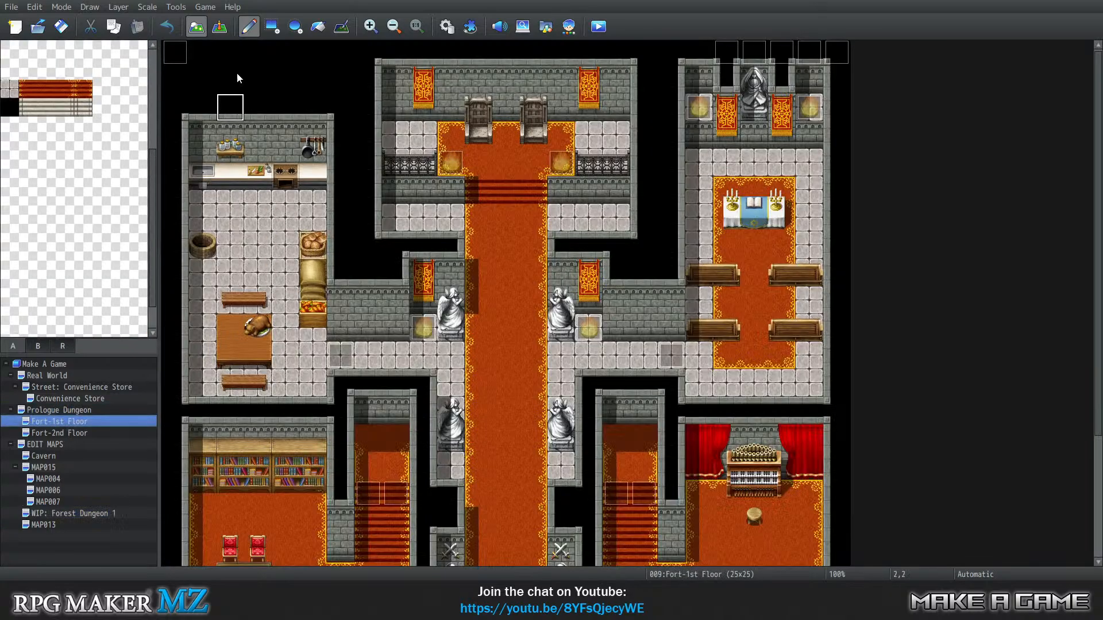
Switch to event editing and look over the Actor, Staircase, Brazier-Visual and Memory events on the Fort-1st Floor map
{"action": "left_click", "coordinate": [220, 27]}
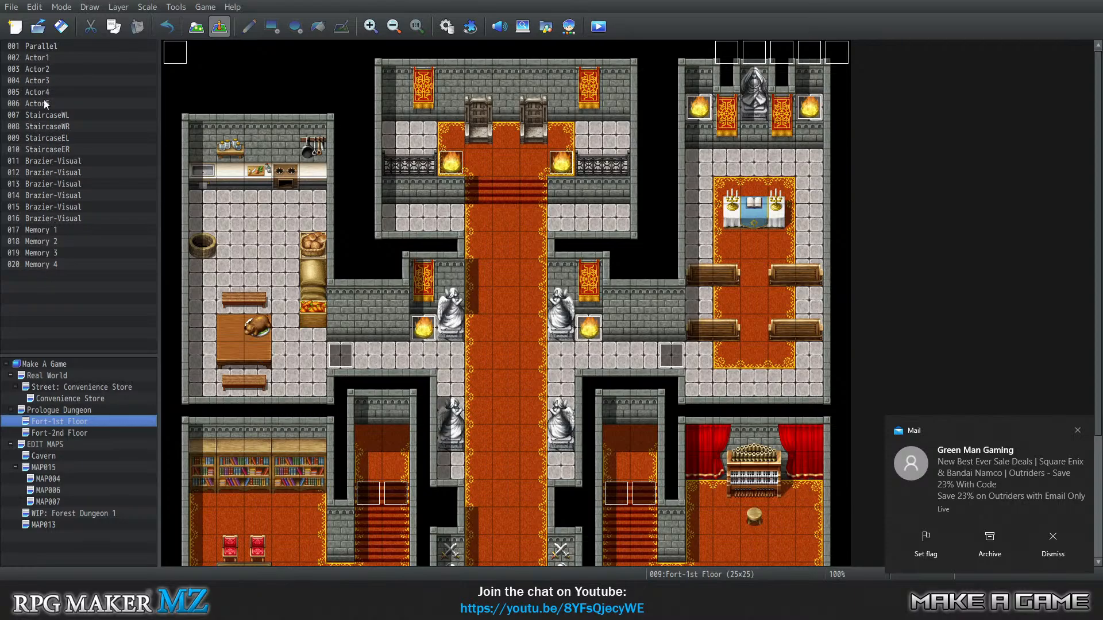
{"action": "left_click_drag", "start_coordinate": [45, 80], "coordinate": [42, 257]}
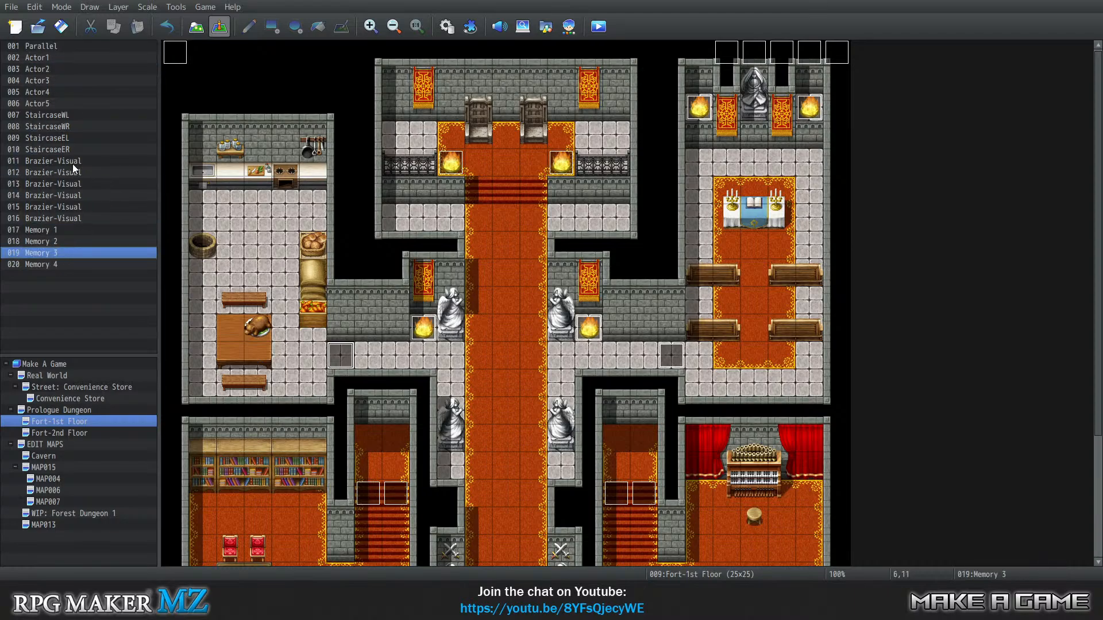
{"action": "left_click_drag", "start_coordinate": [72, 164], "coordinate": [51, 246]}
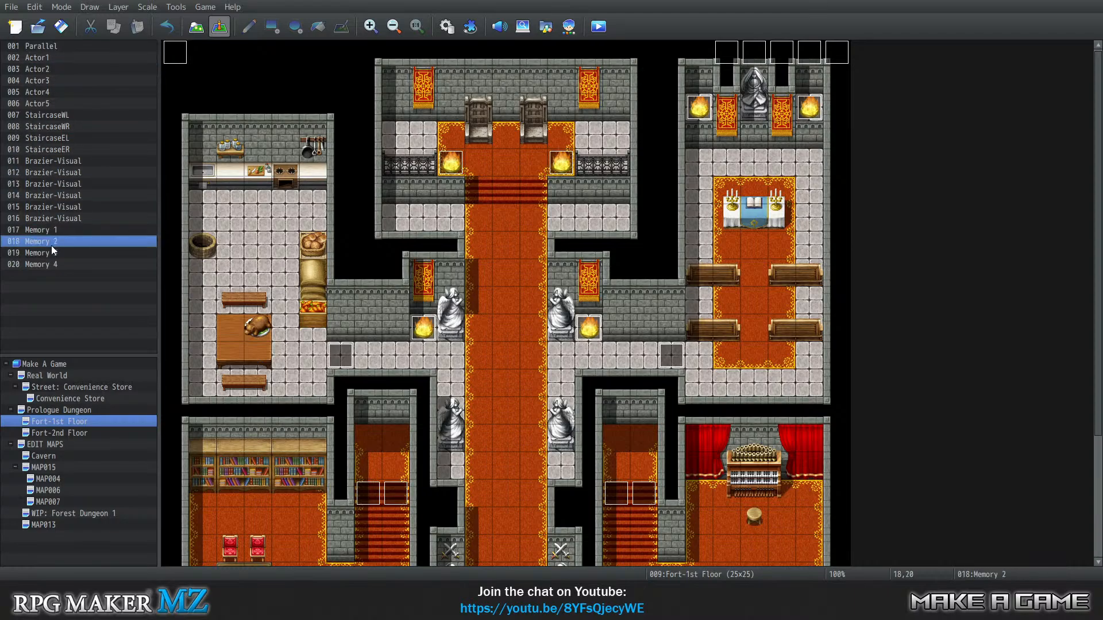
View the Fort-2nd Floor map with its Parallel and Actor1 to Actor5 events, and dismiss the Steam friends window
{"action": "left_click", "coordinate": [85, 433]}
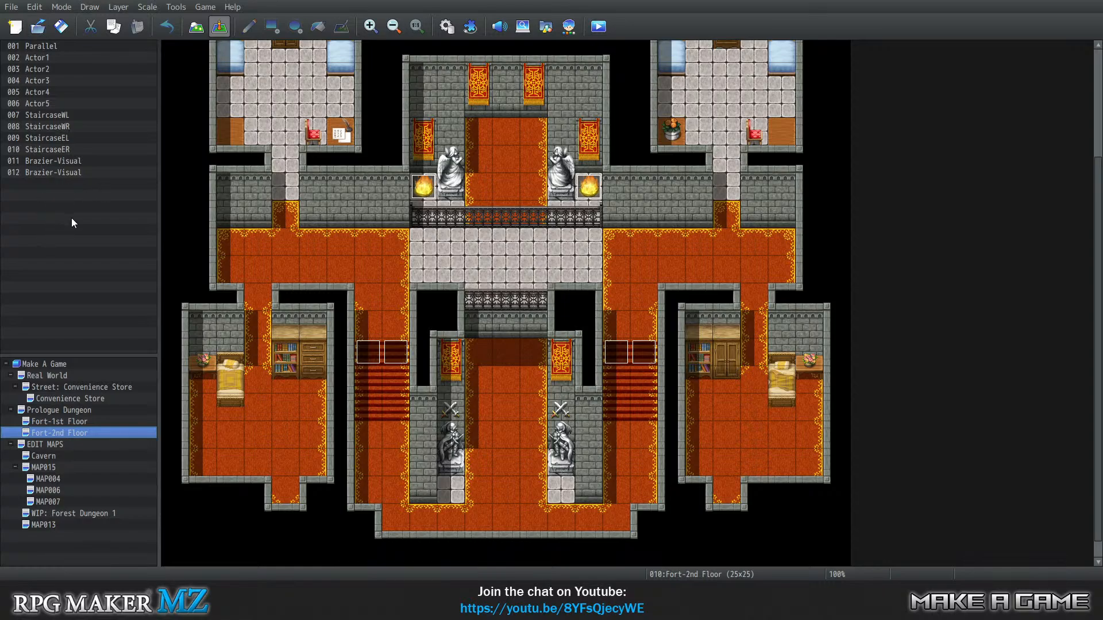
{"action": "scroll", "coordinate": [517, 300], "scroll_direction": "up", "scroll_amount": 5}
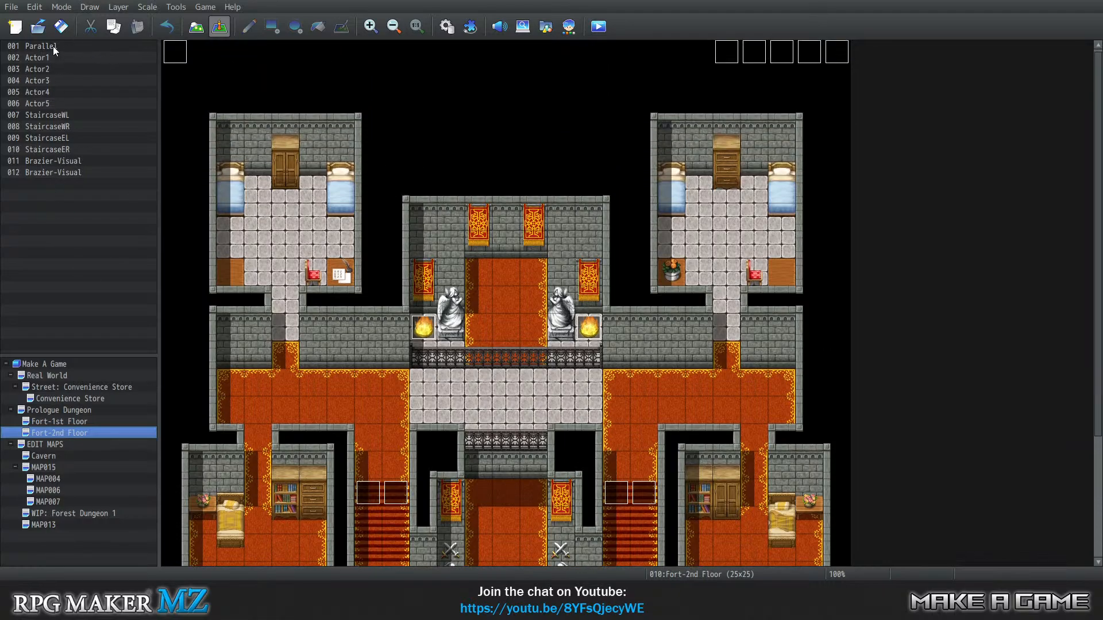
{"action": "scroll", "coordinate": [406, 205], "scroll_direction": "down", "scroll_amount": 2}
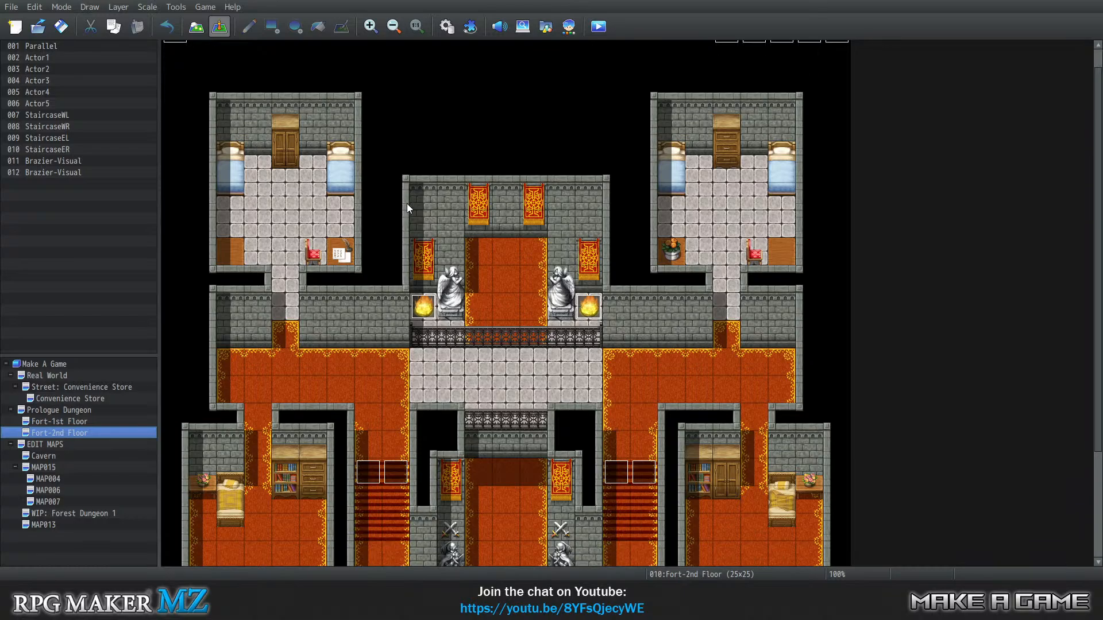
{"action": "scroll", "coordinate": [252, 138], "scroll_direction": "up", "scroll_amount": 2}
{"action": "left_click", "coordinate": [170, 55]}
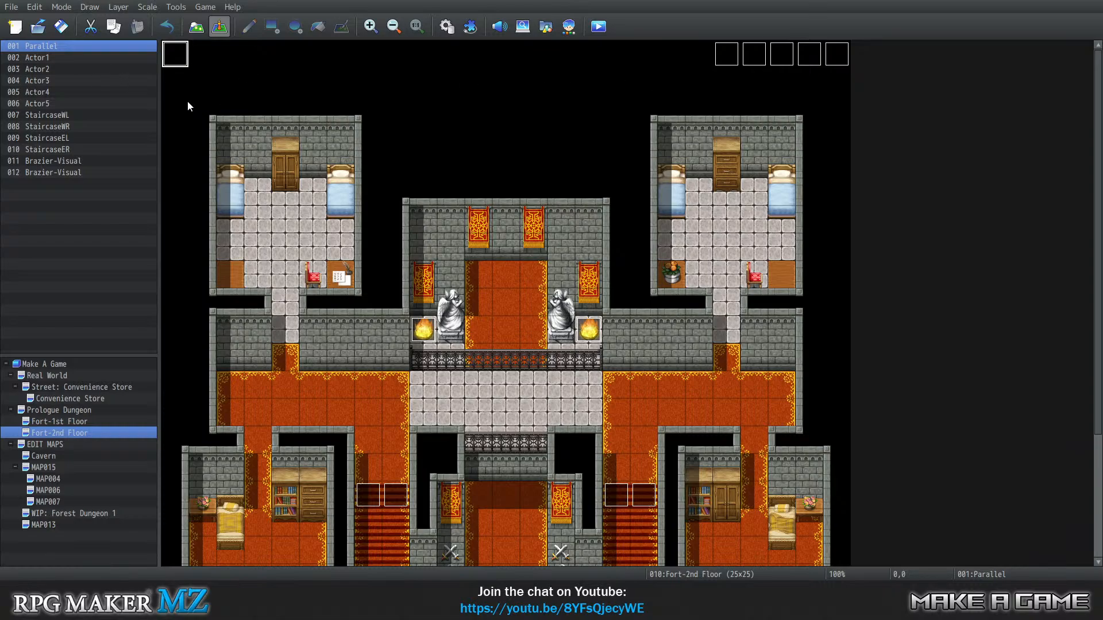
{"action": "left_click_drag", "start_coordinate": [70, 60], "coordinate": [63, 107]}
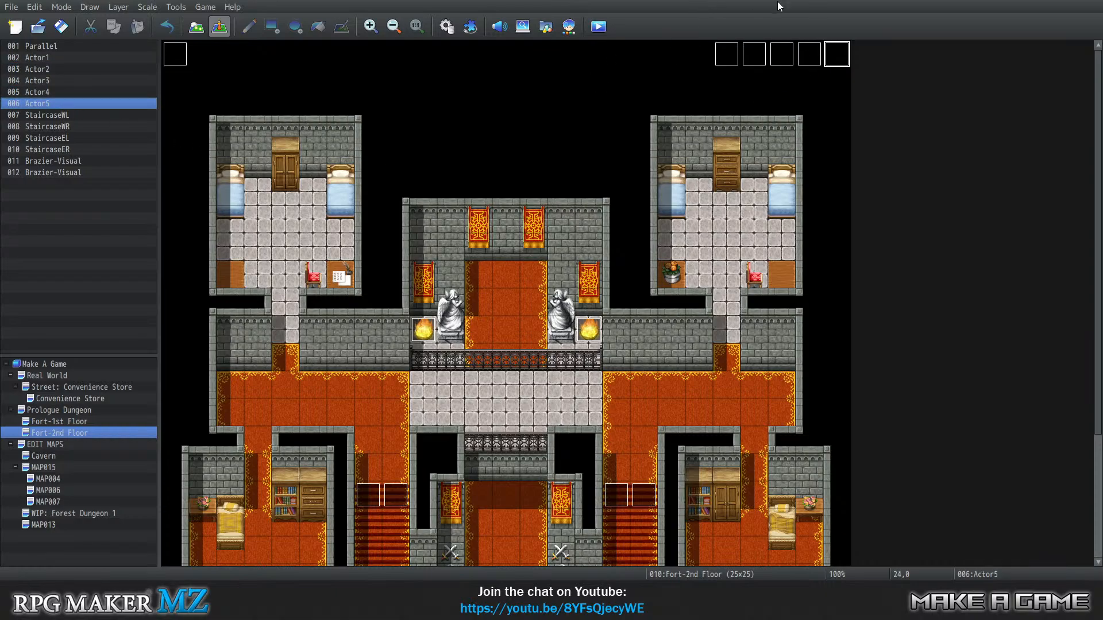
{"action": "scroll", "coordinate": [573, 350], "scroll_direction": "down", "scroll_amount": 5}
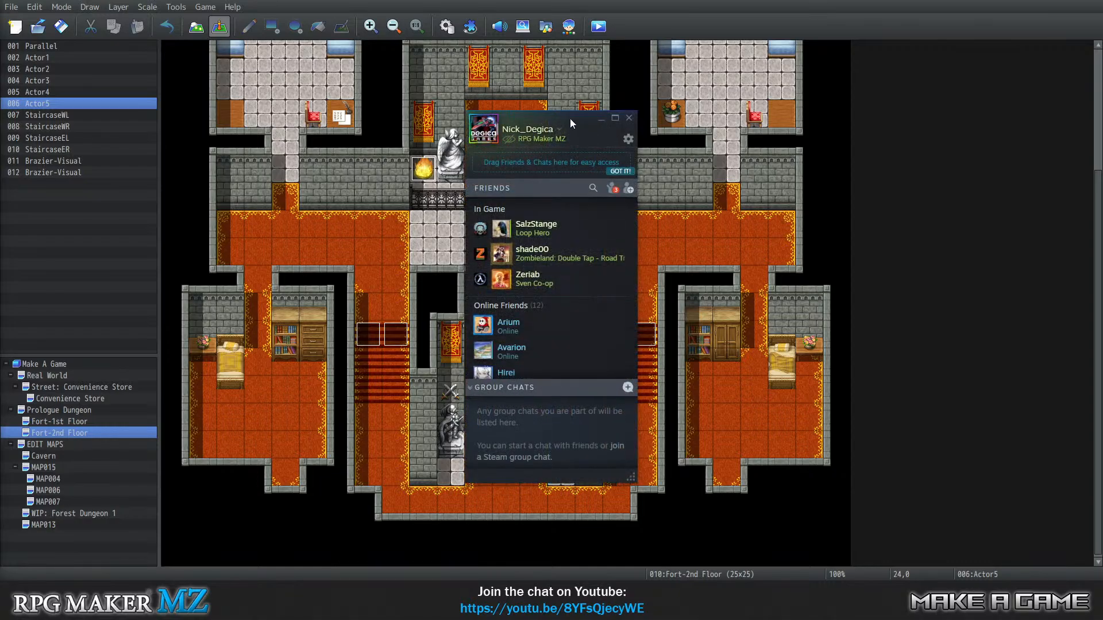
{"action": "left_click", "coordinate": [630, 116]}
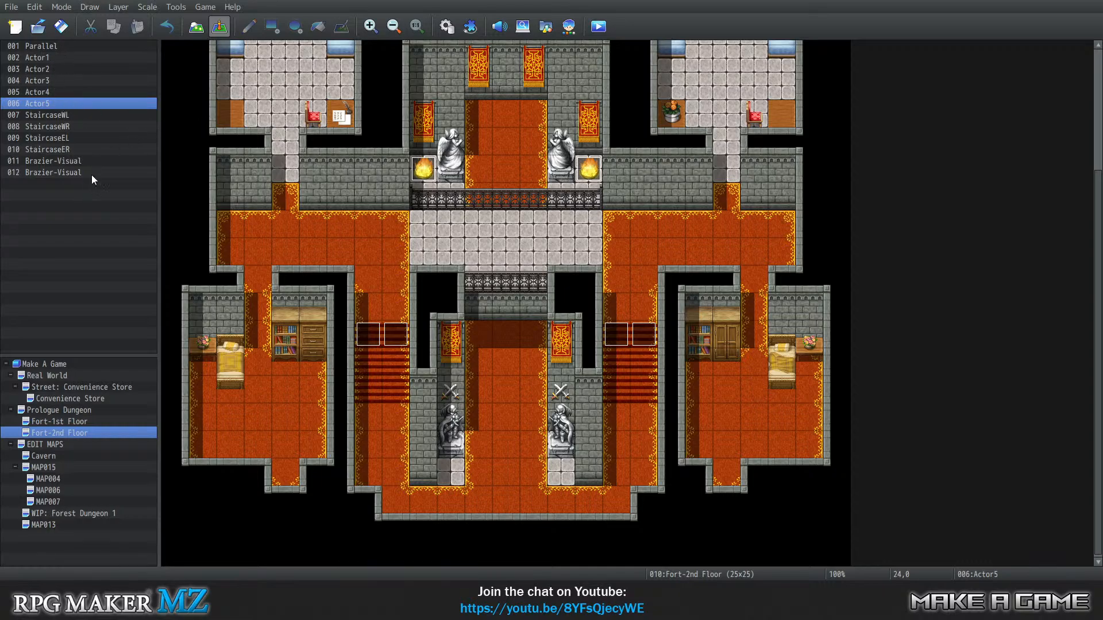
Locate the four staircase events and two Brazier-Visual events on the Fort-2nd Floor map
{"action": "scroll", "coordinate": [642, 253], "scroll_direction": "up", "scroll_amount": 5}
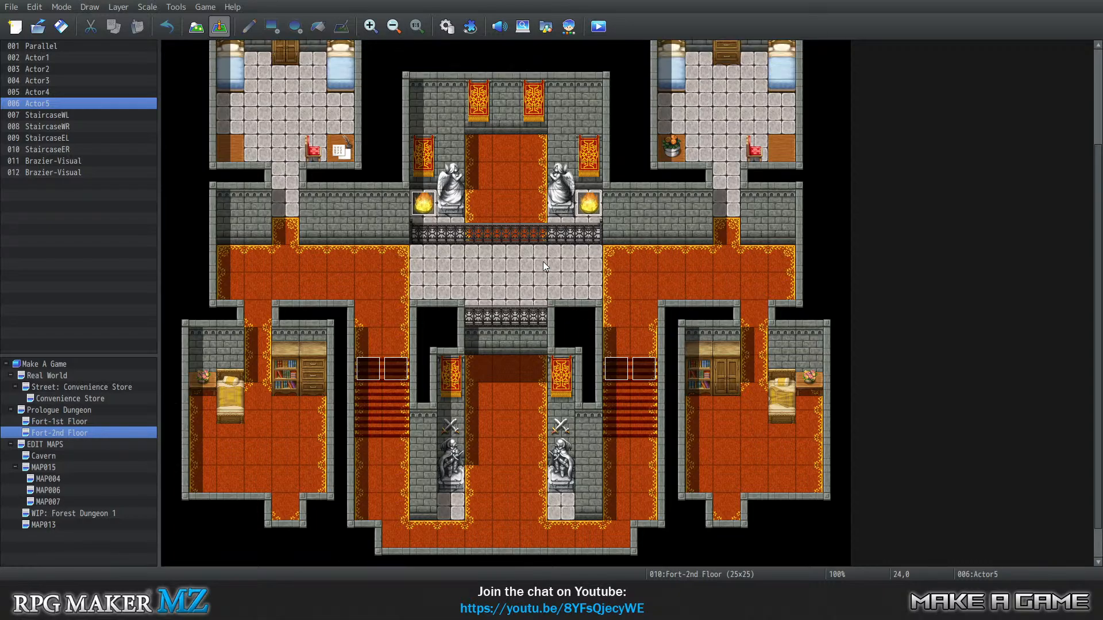
{"action": "scroll", "coordinate": [540, 335], "scroll_direction": "down", "scroll_amount": 5}
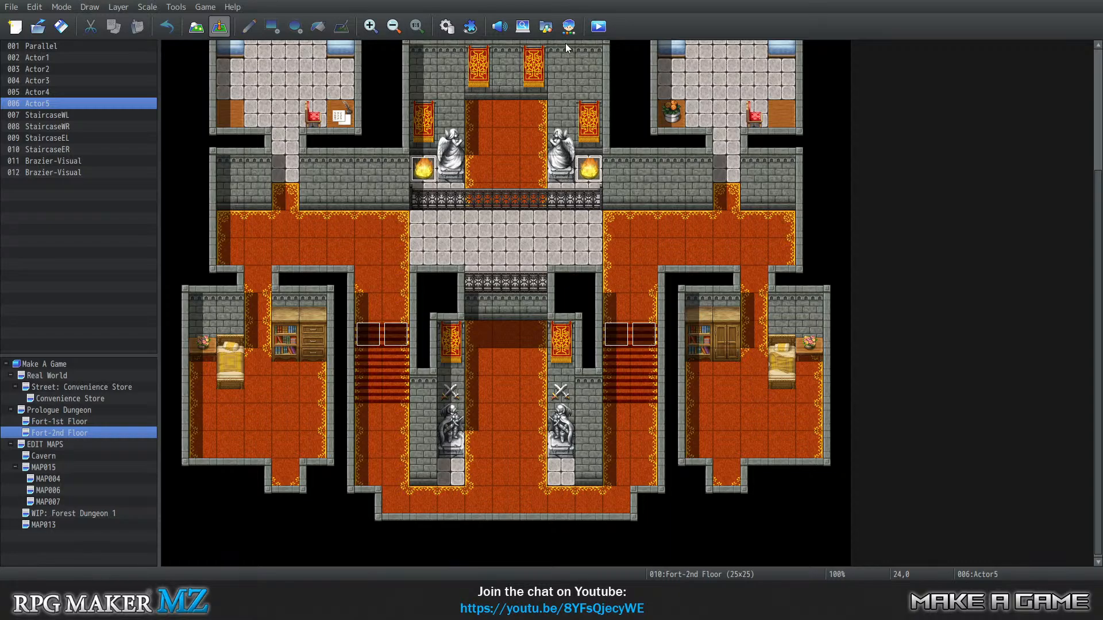
{"action": "scroll", "coordinate": [439, 349], "scroll_direction": "up", "scroll_amount": 6}
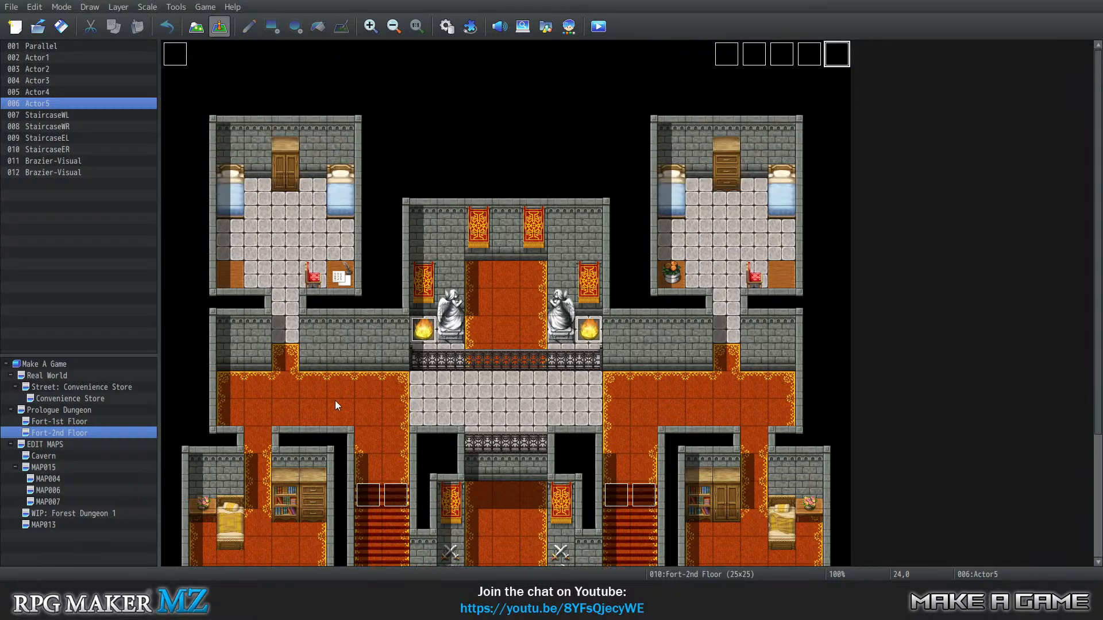
{"action": "left_click", "coordinate": [49, 116]}
{"action": "left_click", "coordinate": [49, 126]}
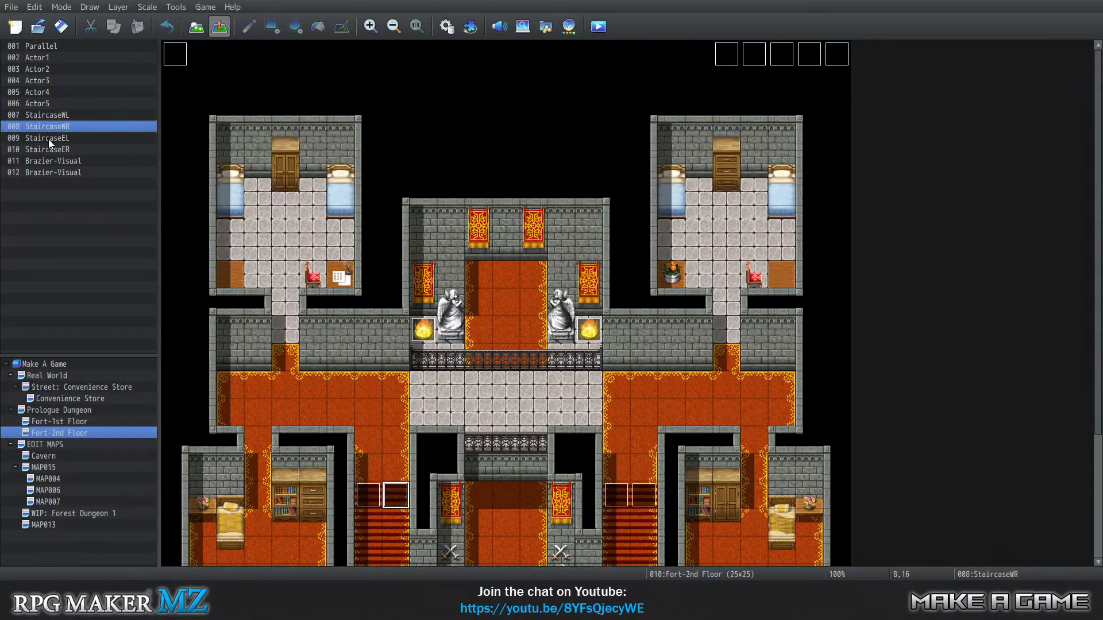
{"action": "left_click", "coordinate": [49, 139]}
{"action": "left_click", "coordinate": [49, 150]}
{"action": "left_click", "coordinate": [54, 162]}
{"action": "left_click", "coordinate": [54, 174]}
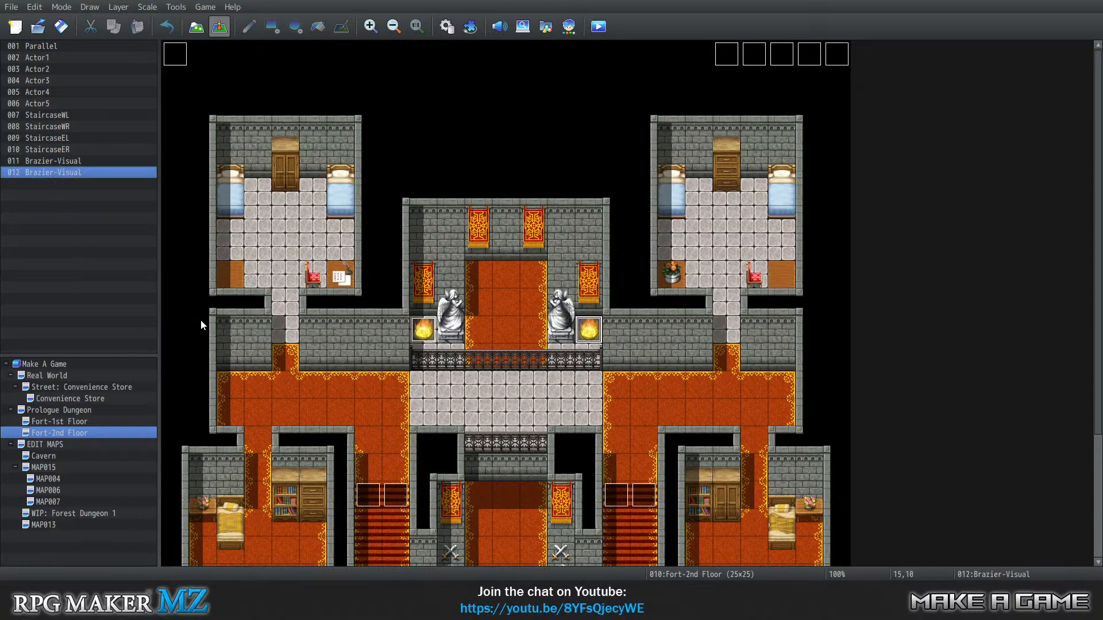
Return to the Fort-1st Floor map and go through the Memory 1 to Memory 4 events
{"action": "left_click", "coordinate": [74, 423]}
{"action": "left_click", "coordinate": [55, 231]}
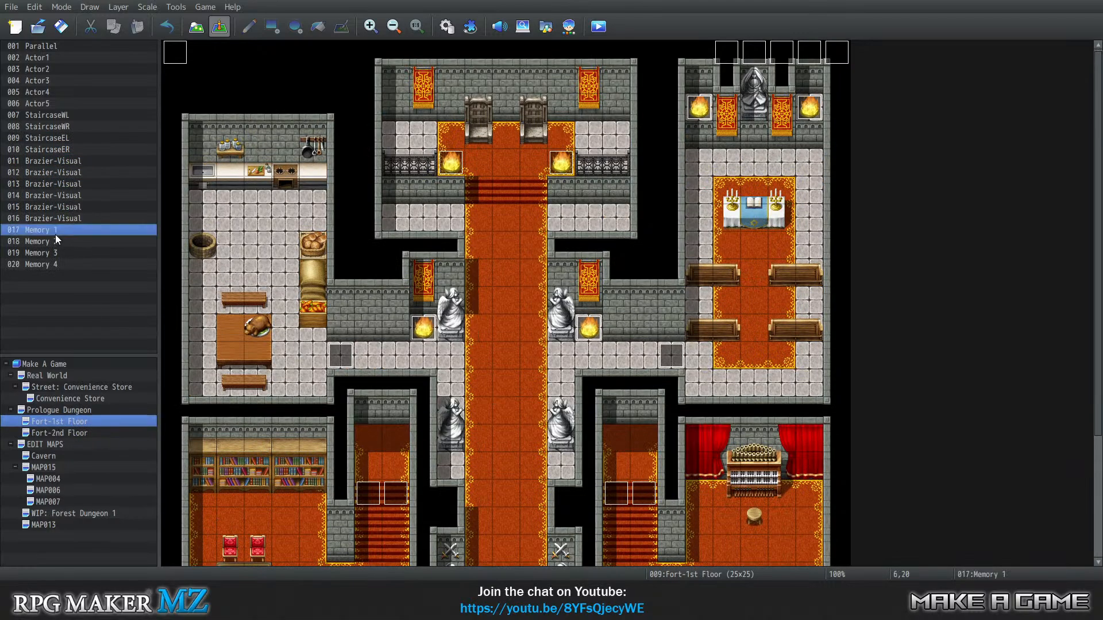
{"action": "left_click", "coordinate": [56, 240]}
{"action": "left_click", "coordinate": [54, 253]}
{"action": "left_click", "coordinate": [48, 265]}
{"action": "left_click", "coordinate": [49, 230]}
{"action": "left_click", "coordinate": [50, 243]}
{"action": "left_click", "coordinate": [50, 253]}
{"action": "left_click", "coordinate": [49, 267]}
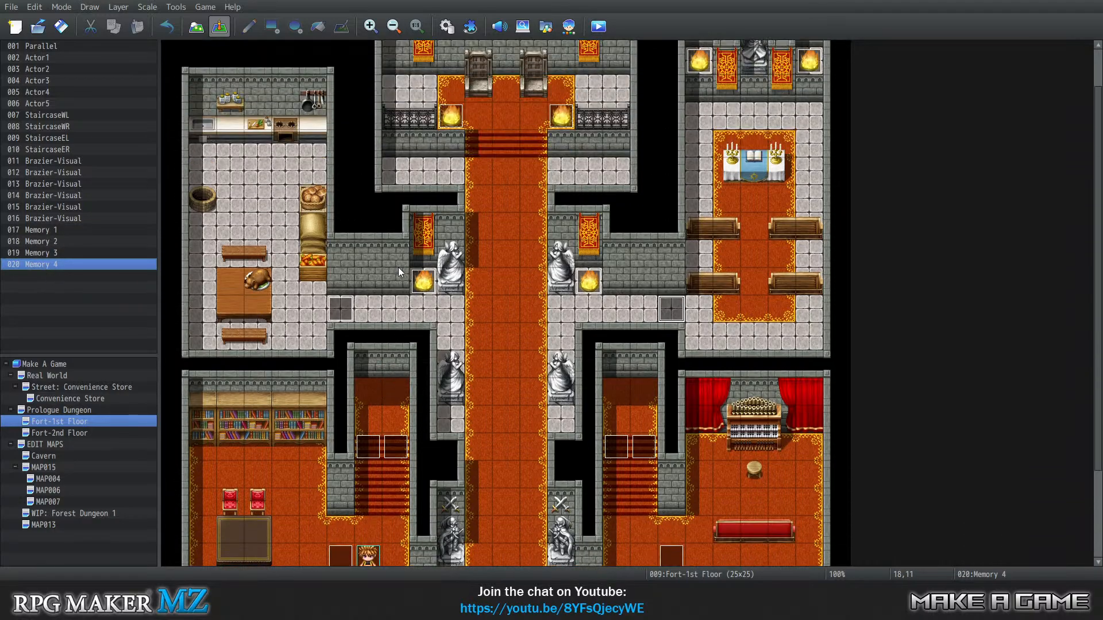
Check the StaircaseWL, StaircaseWR, StaircaseEL and StaircaseER events on the Fort-1st Floor map
{"action": "left_click", "coordinate": [51, 116]}
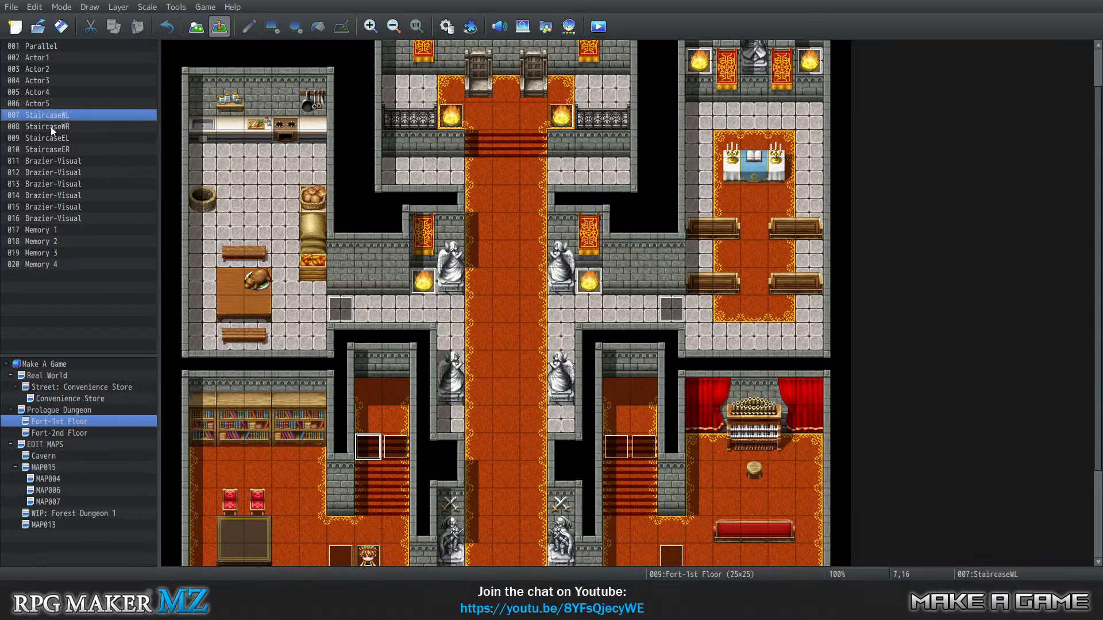
{"action": "left_click", "coordinate": [51, 126]}
{"action": "left_click", "coordinate": [50, 150]}
{"action": "left_click", "coordinate": [50, 114]}
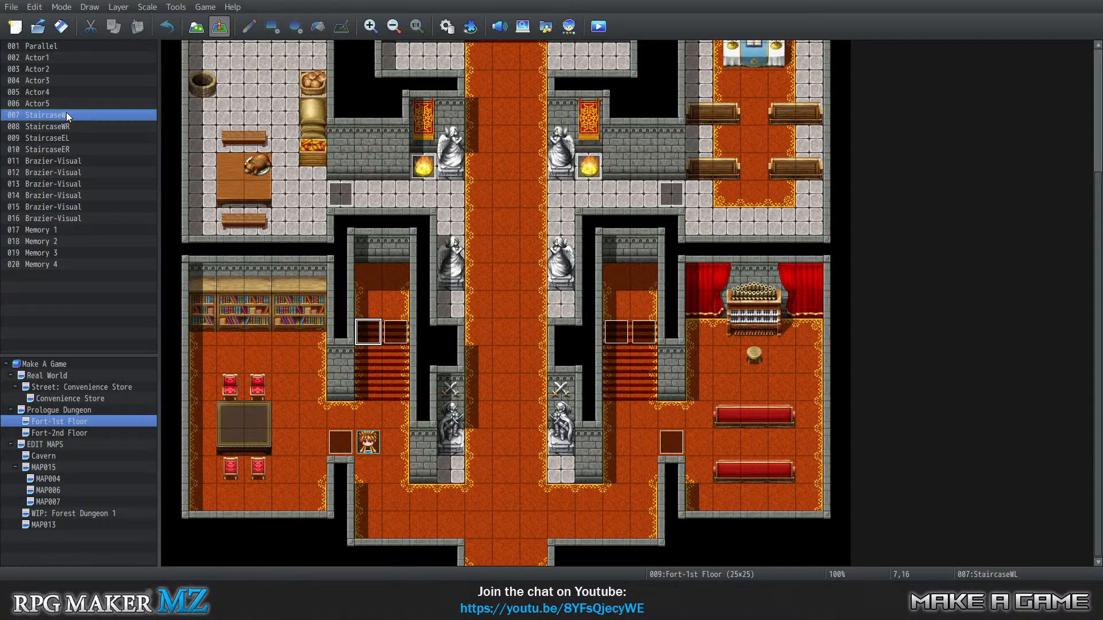
{"action": "left_click", "coordinate": [74, 126]}
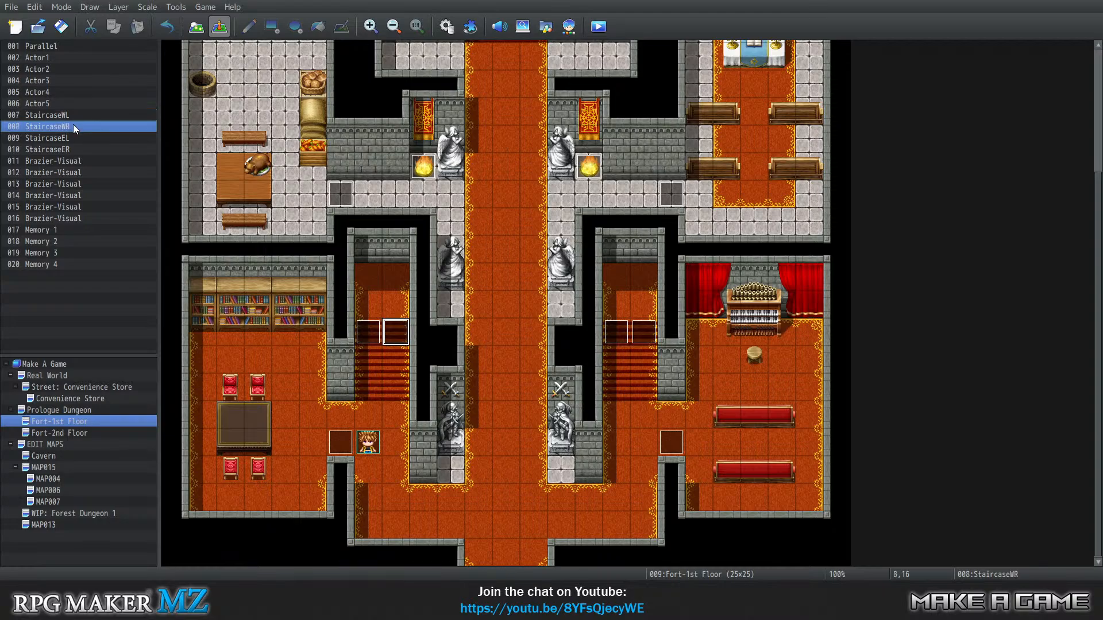
{"action": "left_click", "coordinate": [69, 138]}
{"action": "left_click", "coordinate": [72, 149]}
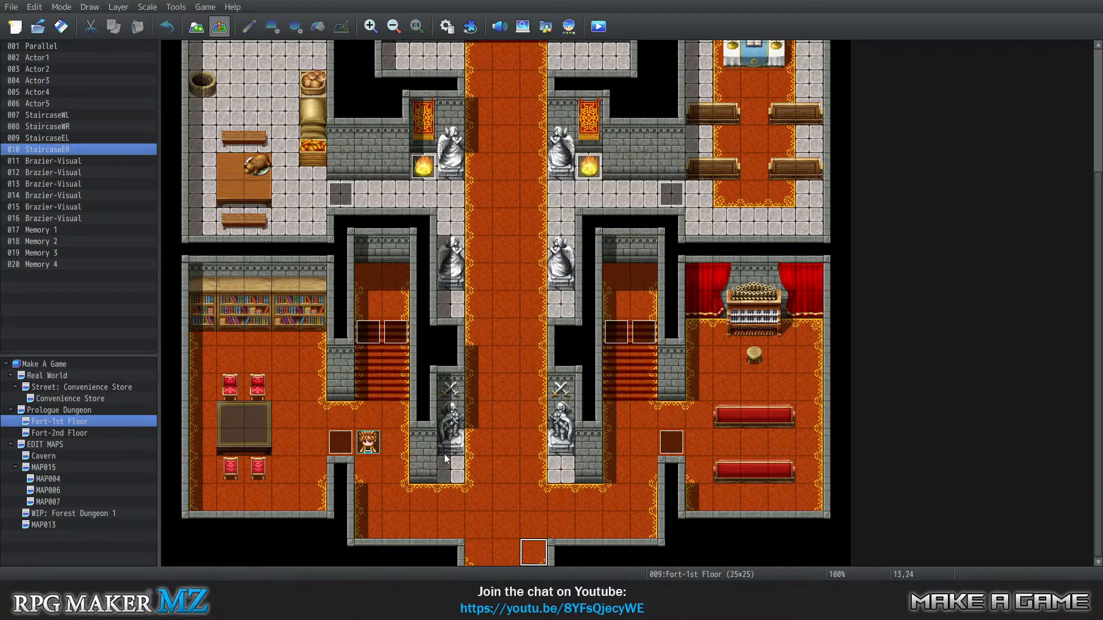
{"action": "scroll", "coordinate": [257, 440], "scroll_direction": "up", "scroll_amount": 2}
{"action": "scroll", "coordinate": [320, 336], "scroll_direction": "up", "scroll_amount": 2}
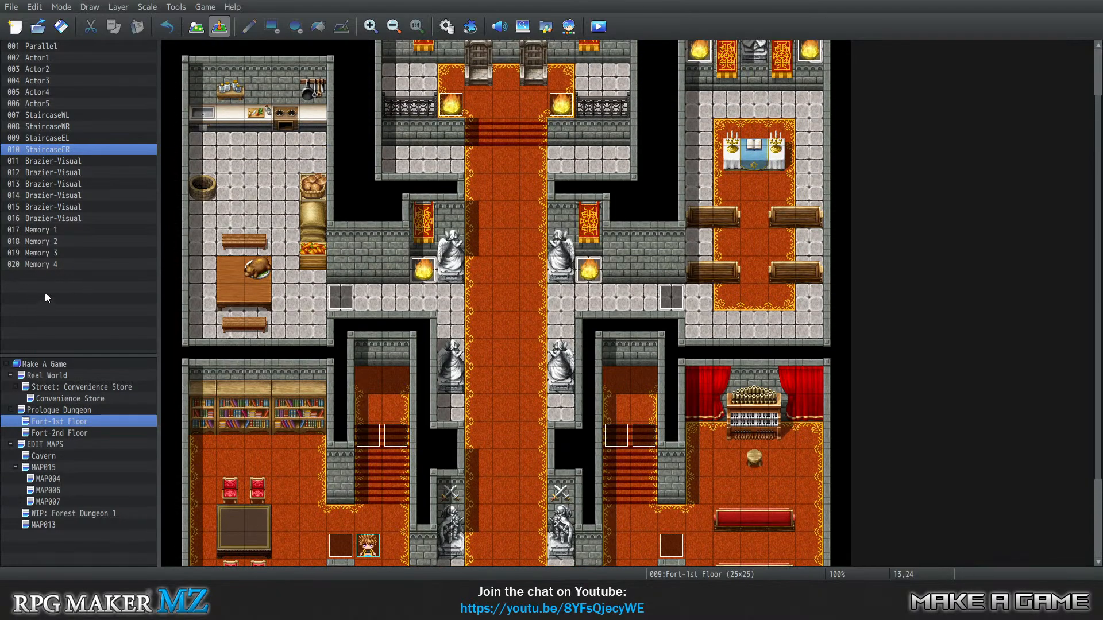
Open the WIP: Forest Dungeon 1 map and switch back to map drawing mode at the river
{"action": "left_click", "coordinate": [61, 470]}
{"action": "left_click", "coordinate": [59, 498]}
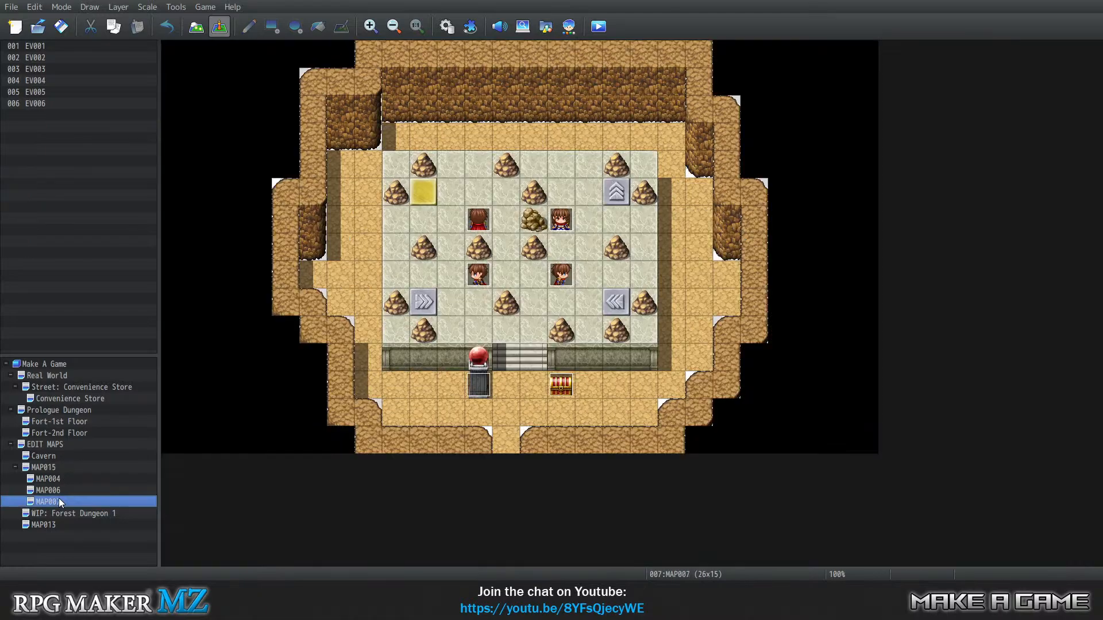
{"action": "left_click", "coordinate": [60, 515]}
{"action": "scroll", "coordinate": [638, 287], "scroll_direction": "down", "scroll_amount": 5}
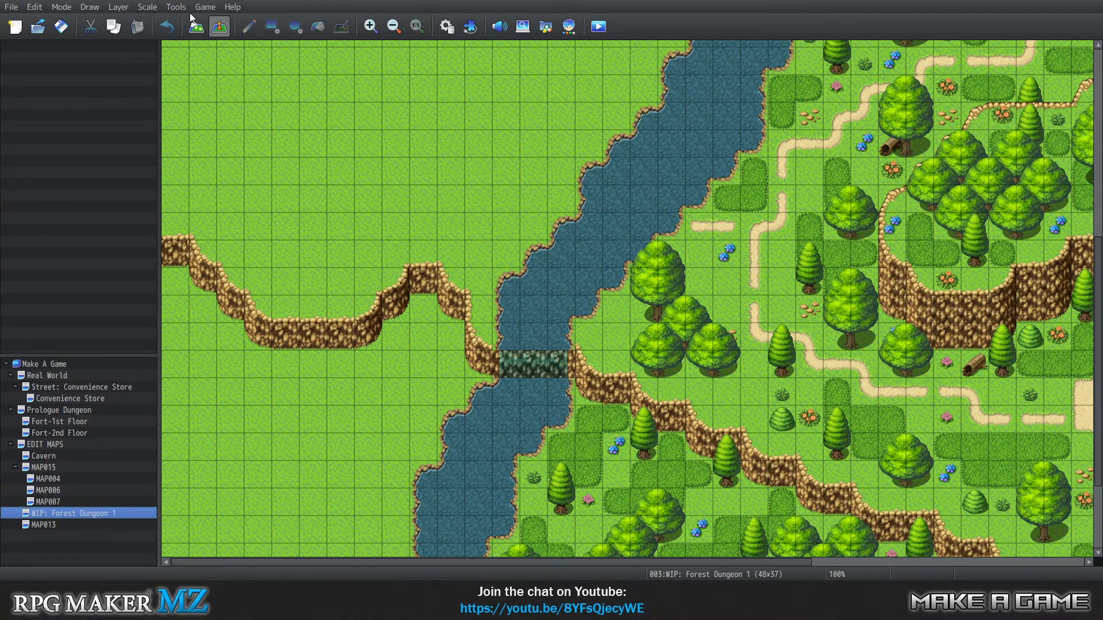
{"action": "left_click", "coordinate": [196, 25]}
{"action": "scroll", "coordinate": [669, 316], "scroll_direction": "down", "scroll_amount": 2}
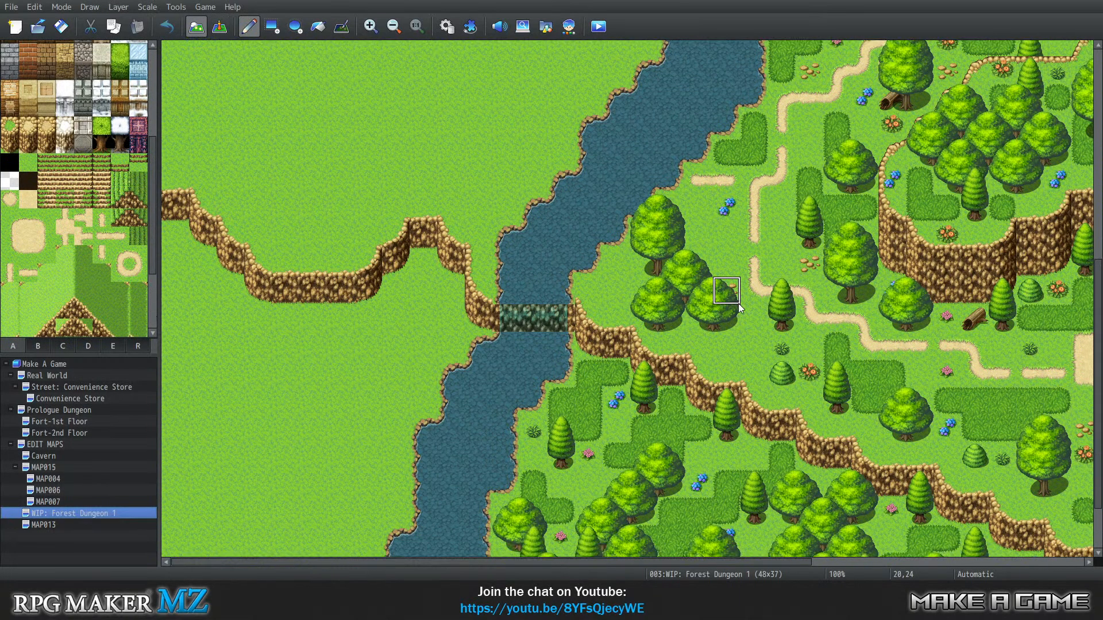
{"action": "scroll", "coordinate": [721, 322], "scroll_direction": "up", "scroll_amount": 7}
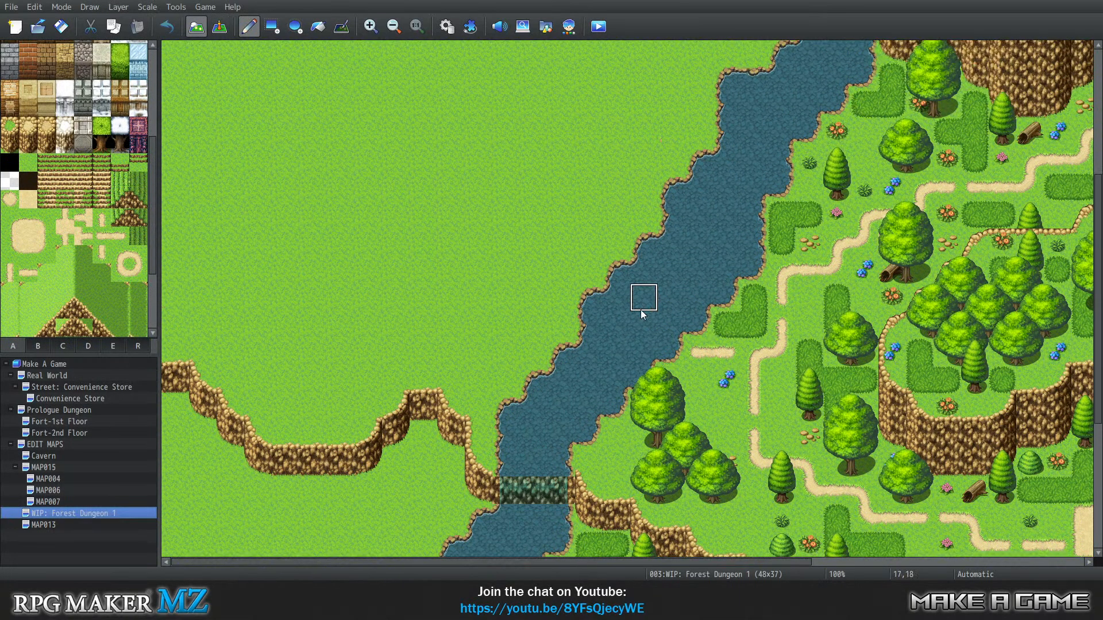
Look through the A terrain tiles and B object tiles available for the forest map
{"action": "left_click", "coordinate": [725, 325]}
{"action": "scroll", "coordinate": [53, 224], "scroll_direction": "down", "scroll_amount": 2}
{"action": "scroll", "coordinate": [53, 224], "scroll_direction": "down", "scroll_amount": 4}
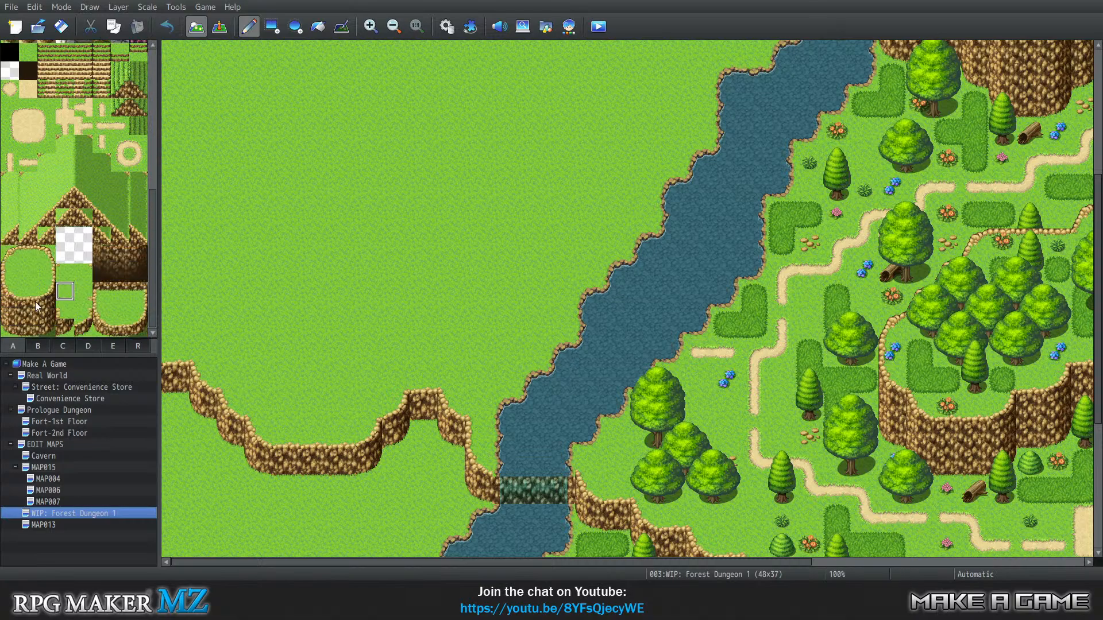
{"action": "left_click", "coordinate": [38, 345]}
{"action": "scroll", "coordinate": [90, 224], "scroll_direction": "down", "scroll_amount": 3}
{"action": "scroll", "coordinate": [90, 224], "scroll_direction": "up", "scroll_amount": 3}
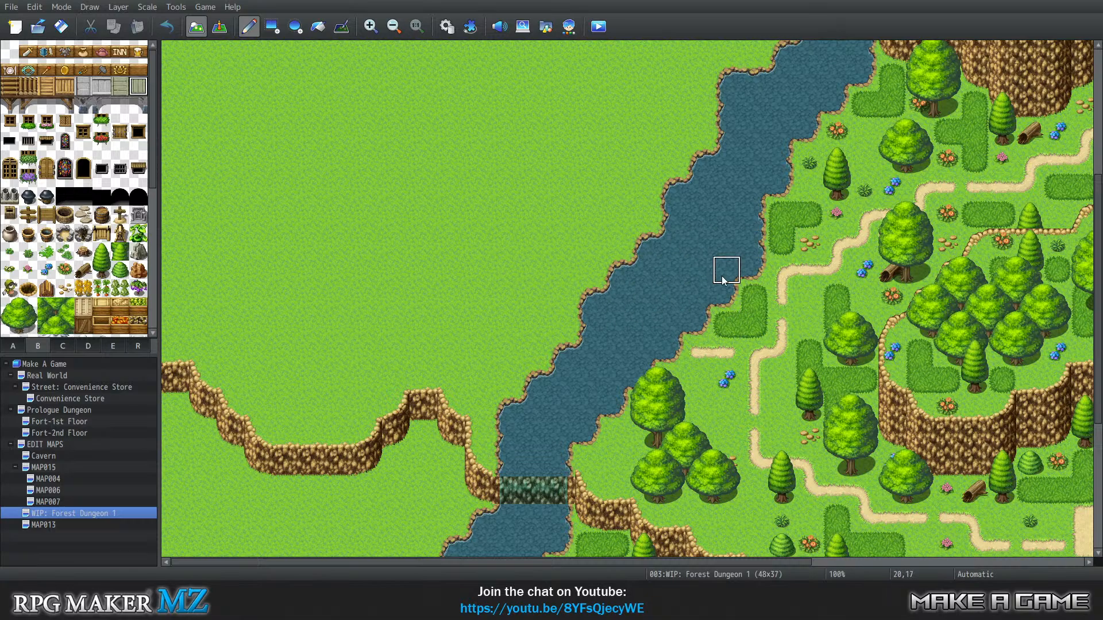
Paint grass over the protruding water corner on the river's west bank just below the large waterfall
{"action": "scroll", "coordinate": [693, 256], "scroll_direction": "up", "scroll_amount": 3}
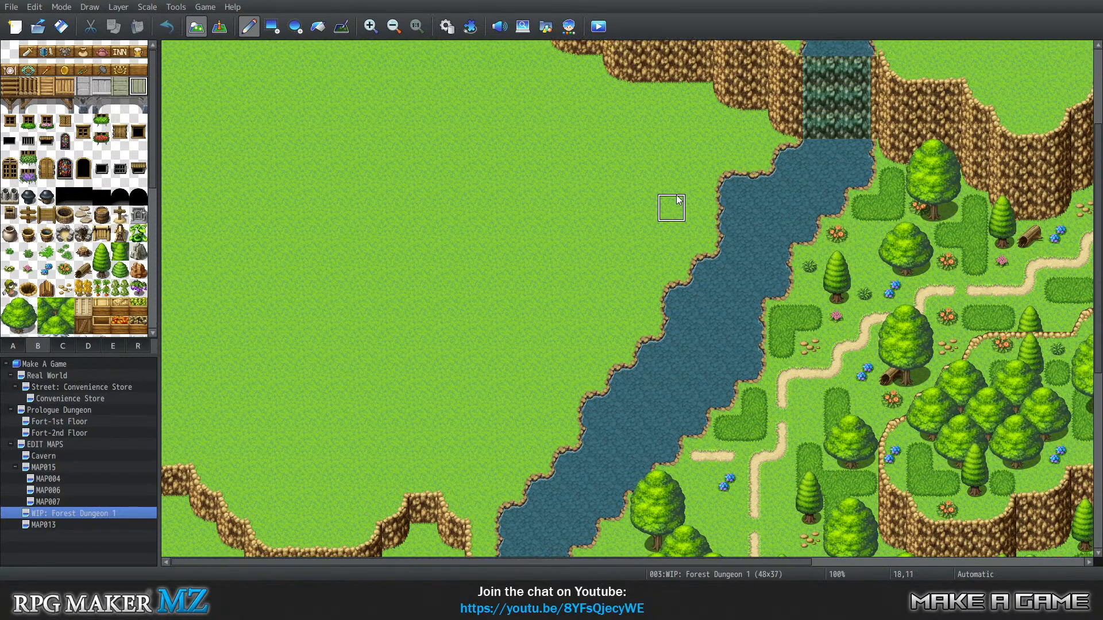
{"action": "left_click", "coordinate": [726, 180]}
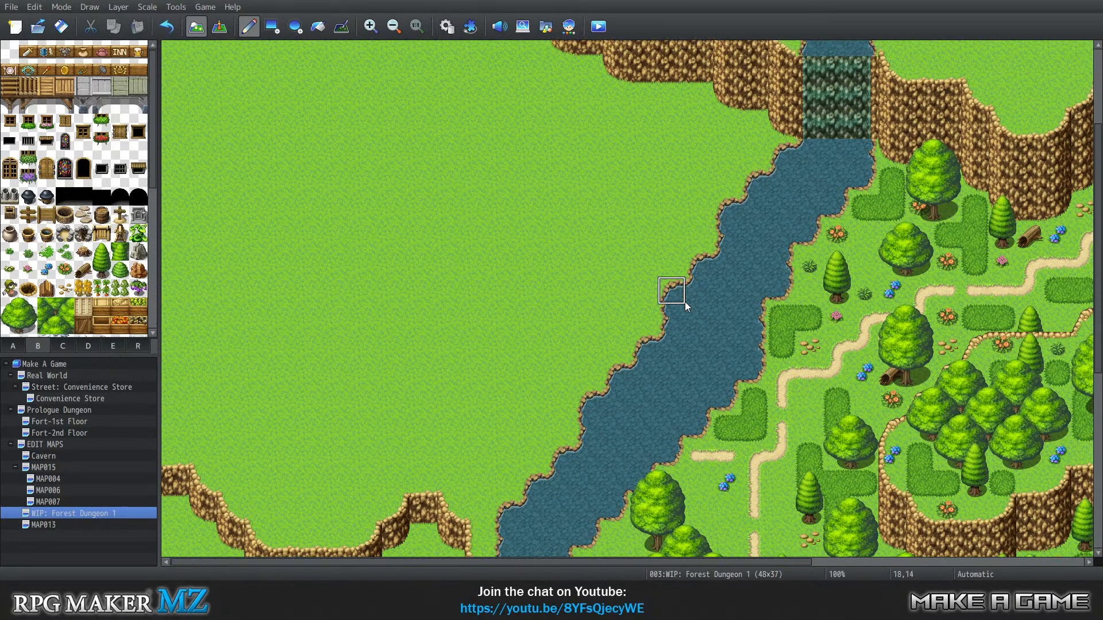
{"action": "scroll", "coordinate": [560, 397], "scroll_direction": "down", "scroll_amount": 2}
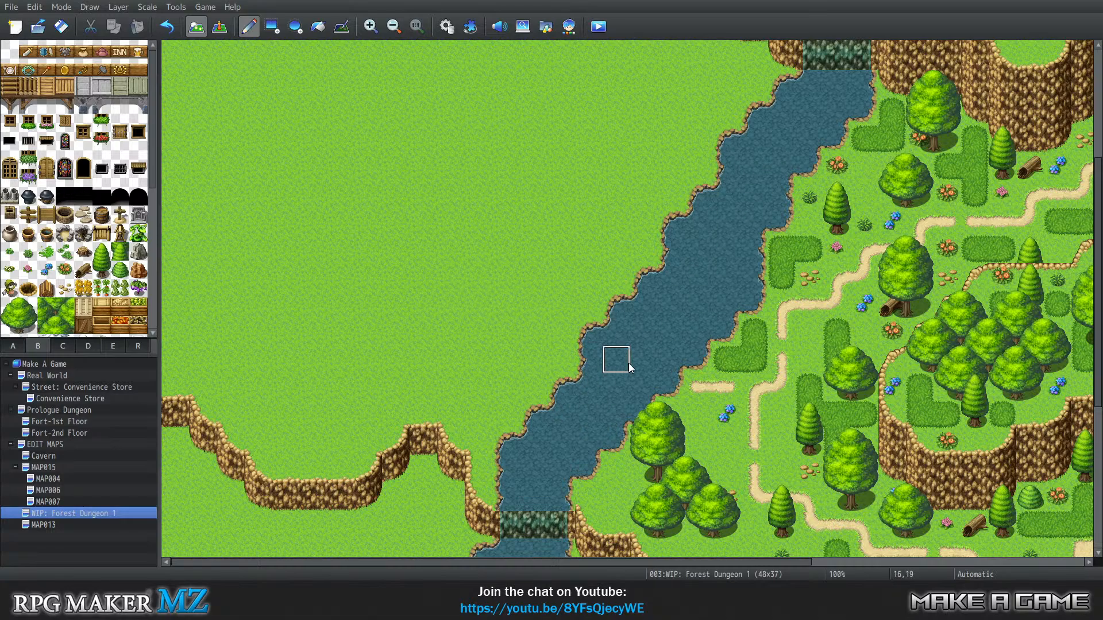
Review the forest map's southern cliffs, small waterfall, wooded east side and sandy clearing, and return to the empty west bank
{"action": "scroll", "coordinate": [557, 347], "scroll_direction": "down", "scroll_amount": 8}
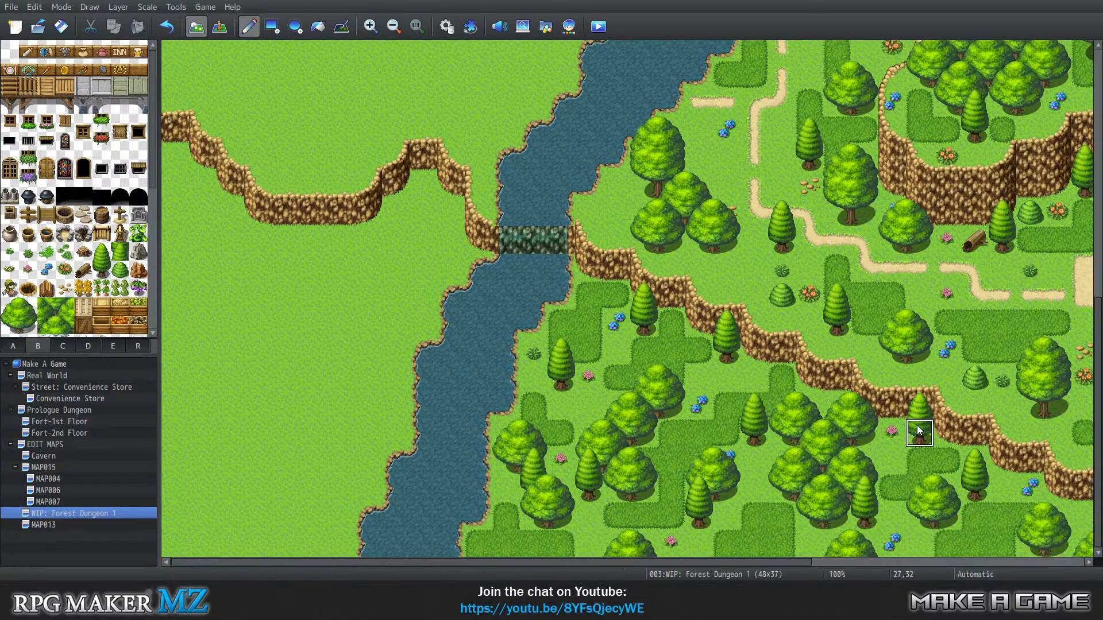
{"action": "scroll", "coordinate": [916, 427], "scroll_direction": "up", "scroll_amount": 2}
{"action": "scroll", "coordinate": [815, 413], "scroll_direction": "down", "scroll_amount": 1}
{"action": "scroll", "coordinate": [747, 402], "scroll_direction": "down", "scroll_amount": 1}
{"action": "scroll", "coordinate": [477, 357], "scroll_direction": "up", "scroll_amount": 2}
{"action": "scroll", "coordinate": [424, 322], "scroll_direction": "up", "scroll_amount": 3}
{"action": "scroll", "coordinate": [788, 316], "scroll_direction": "down", "scroll_amount": 3}
{"action": "scroll", "coordinate": [876, 561], "scroll_direction": "right", "scroll_amount": 2}
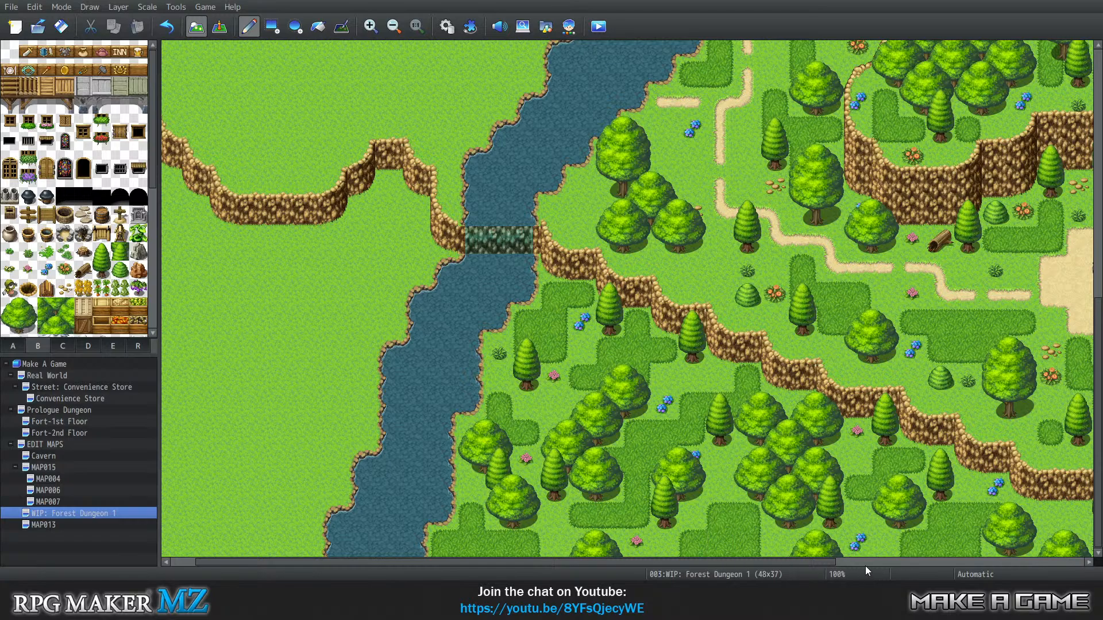
{"action": "left_click_drag", "start_coordinate": [827, 562], "coordinate": [1073, 562]}
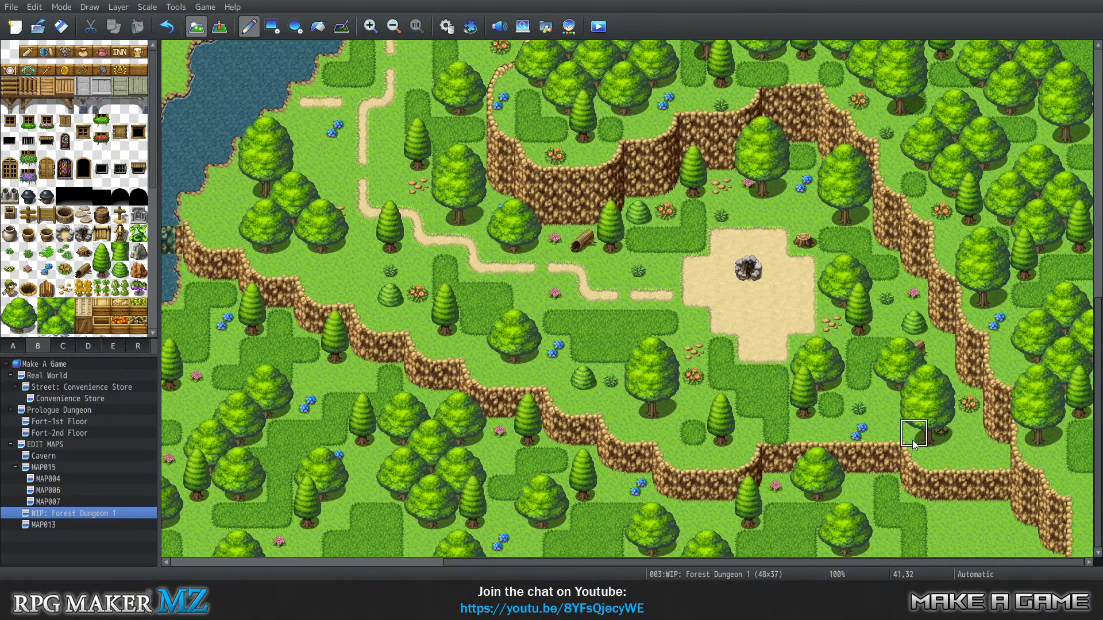
{"action": "left_click_drag", "start_coordinate": [1006, 563], "coordinate": [416, 568]}
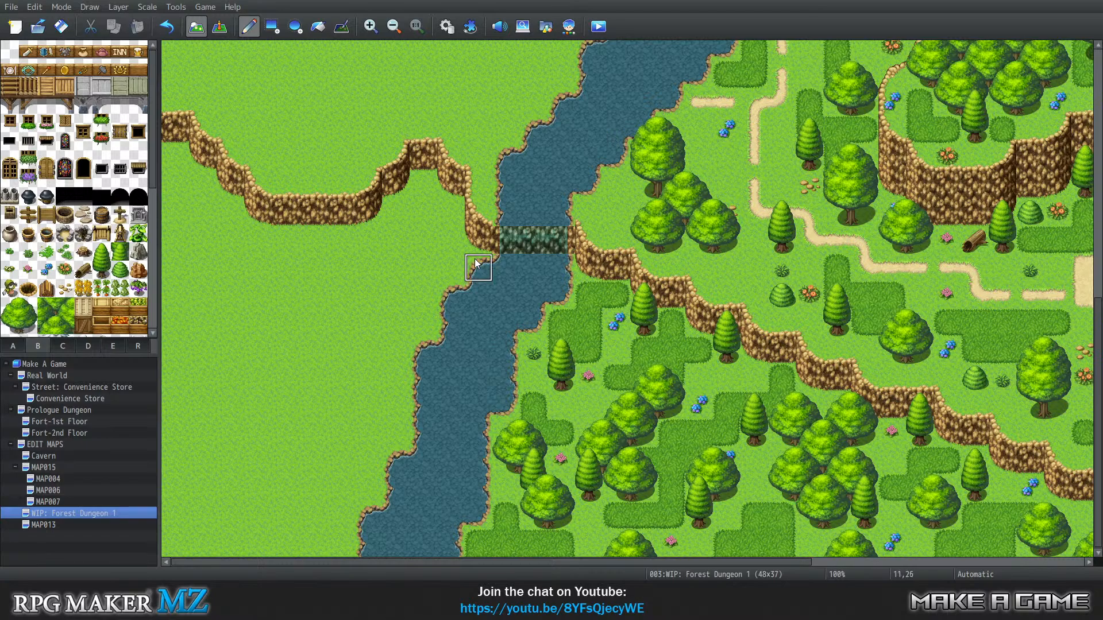
Try a wooden plank bridge across the river upstream of the waterfall, and undo it
{"action": "scroll", "coordinate": [479, 264], "scroll_direction": "up", "scroll_amount": 3}
{"action": "scroll", "coordinate": [479, 264], "scroll_direction": "up", "scroll_amount": 4}
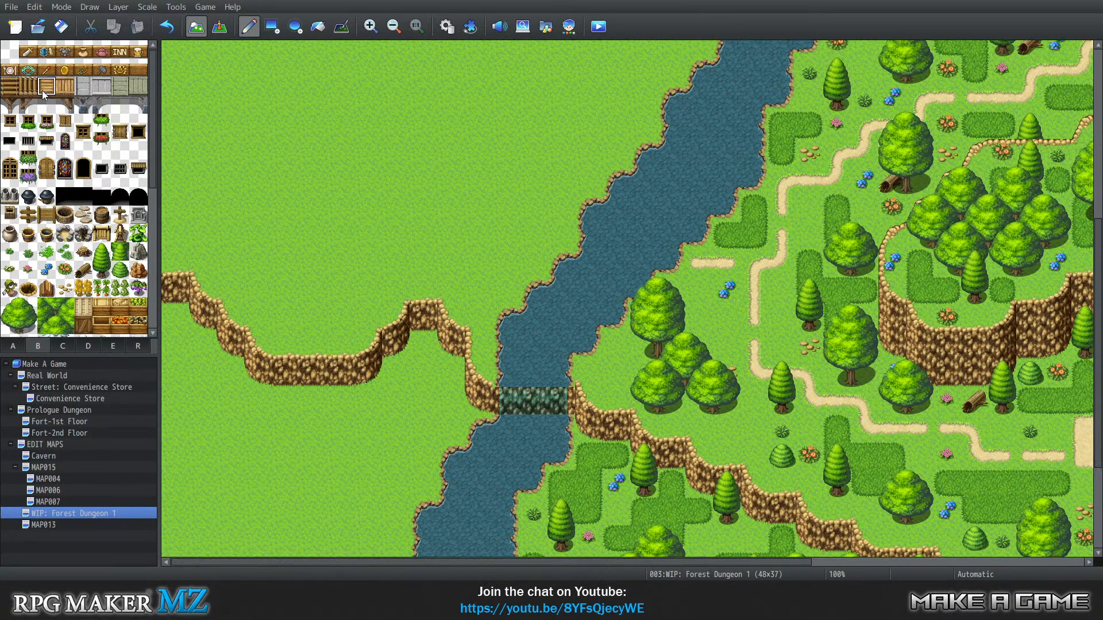
{"action": "left_click", "coordinate": [16, 87]}
{"action": "left_click", "coordinate": [27, 86]}
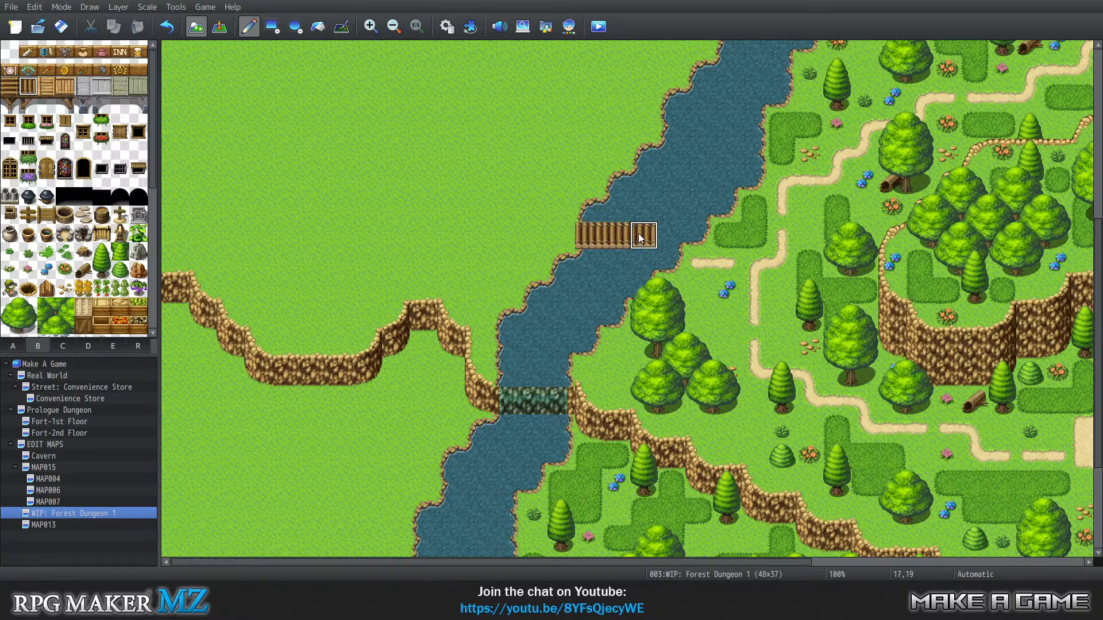
{"action": "left_click", "coordinate": [666, 238]}
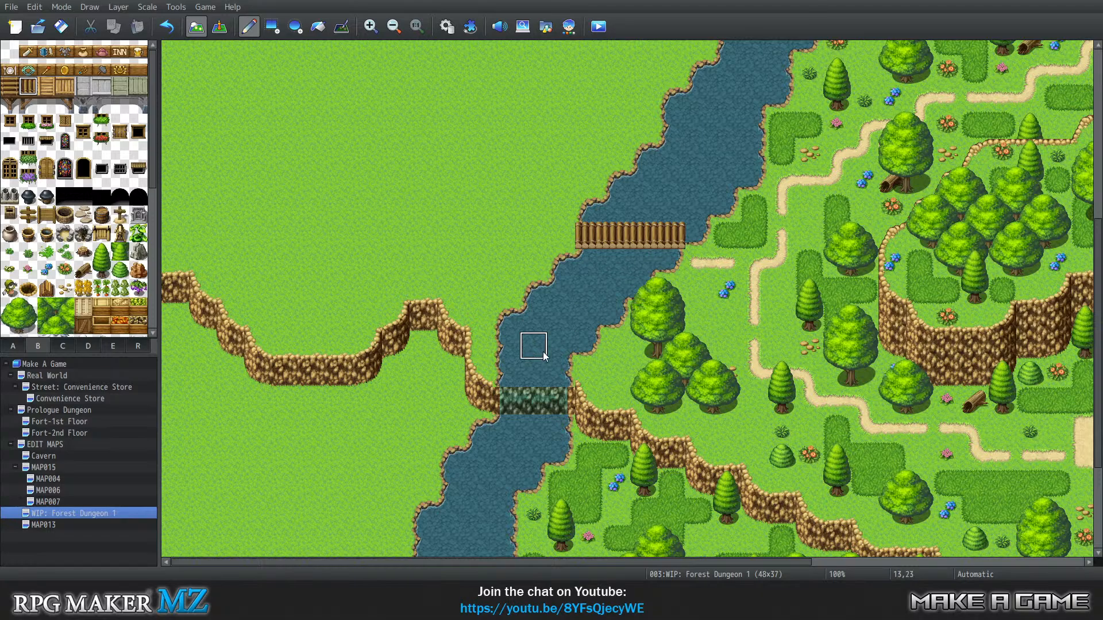
{"action": "key", "text": "ctrl+z"}
{"action": "key", "text": "ctrl+z"}
{"action": "key", "text": "ctrl+z"}
{"action": "key", "text": "ctrl+z"}
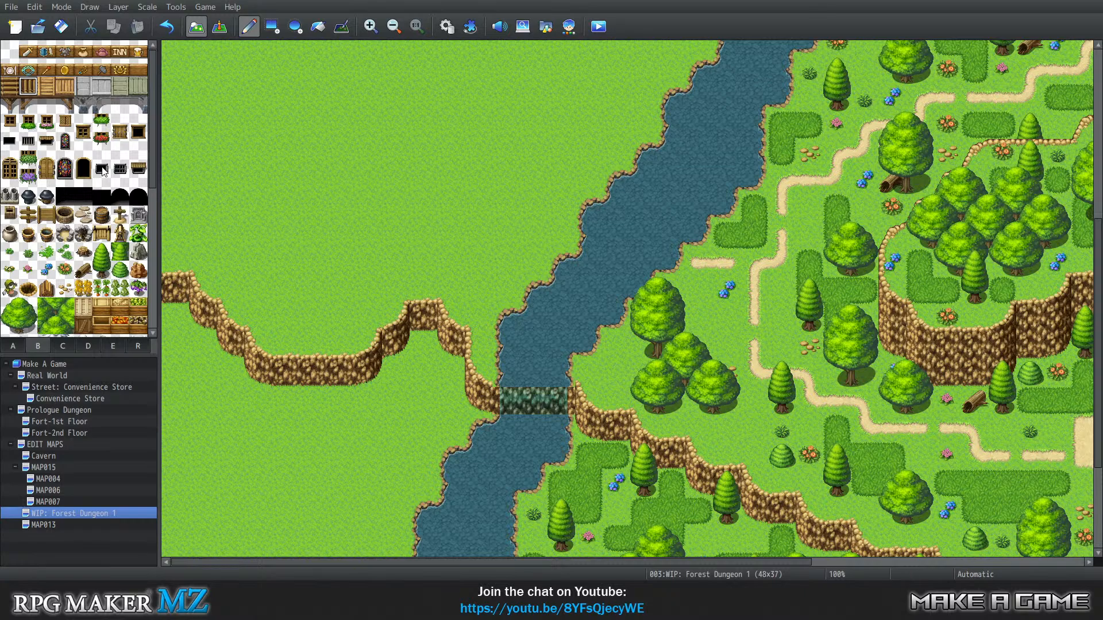
Try a grey stone bridge across the river upstream of the waterfall, and undo it
{"action": "left_click", "coordinate": [83, 87]}
{"action": "left_click", "coordinate": [101, 86]}
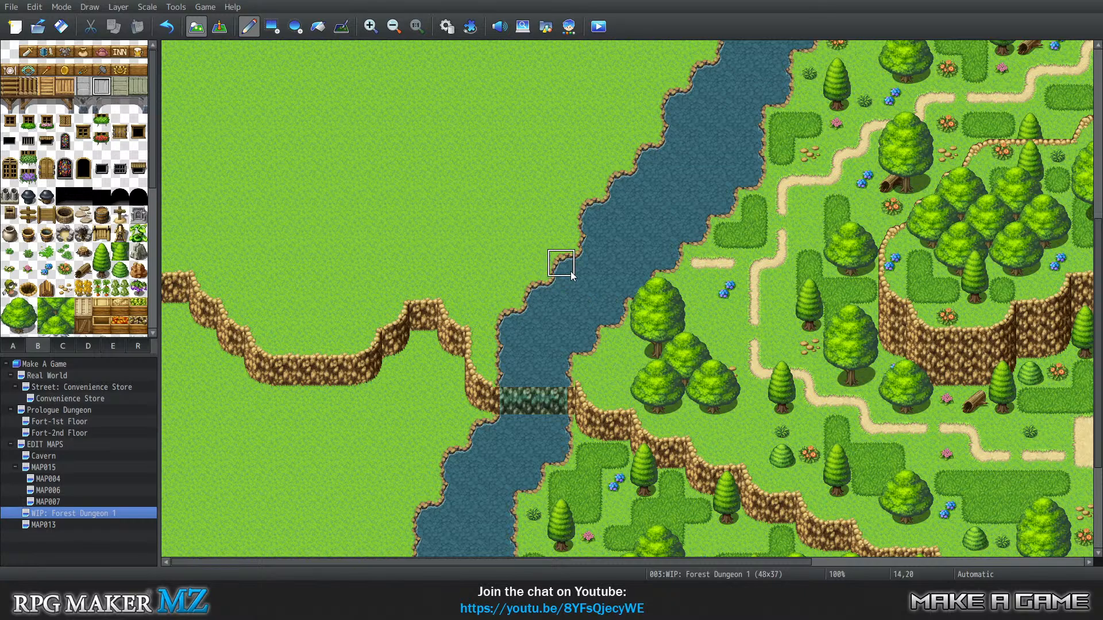
{"action": "left_click_drag", "start_coordinate": [587, 237], "coordinate": [665, 240]}
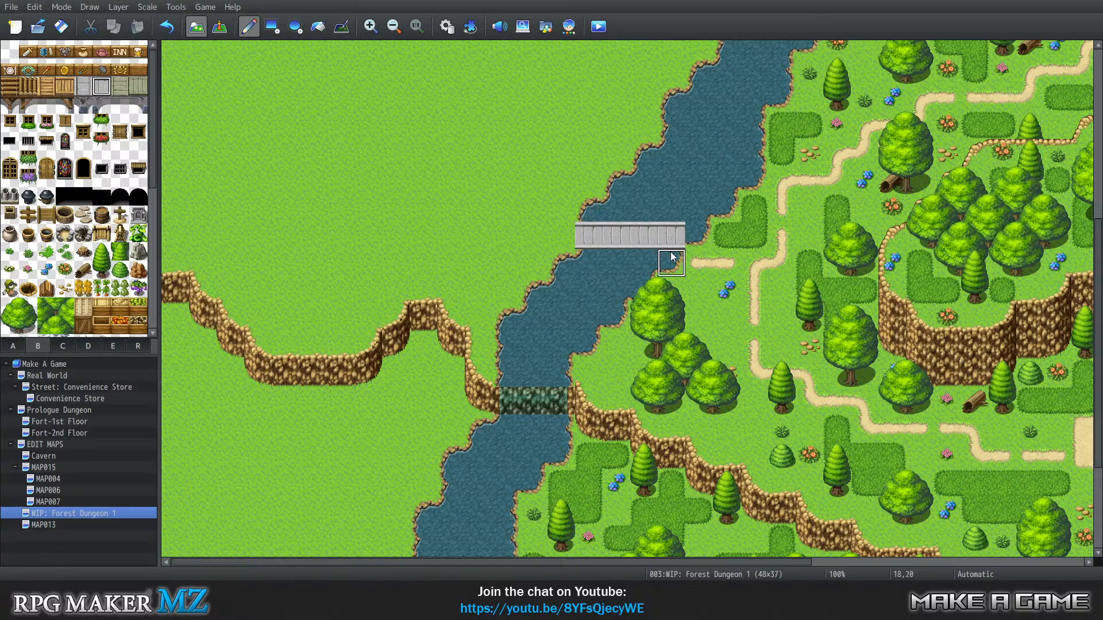
{"action": "key", "text": "ctrl+z"}
{"action": "key", "text": "ctrl+z"}
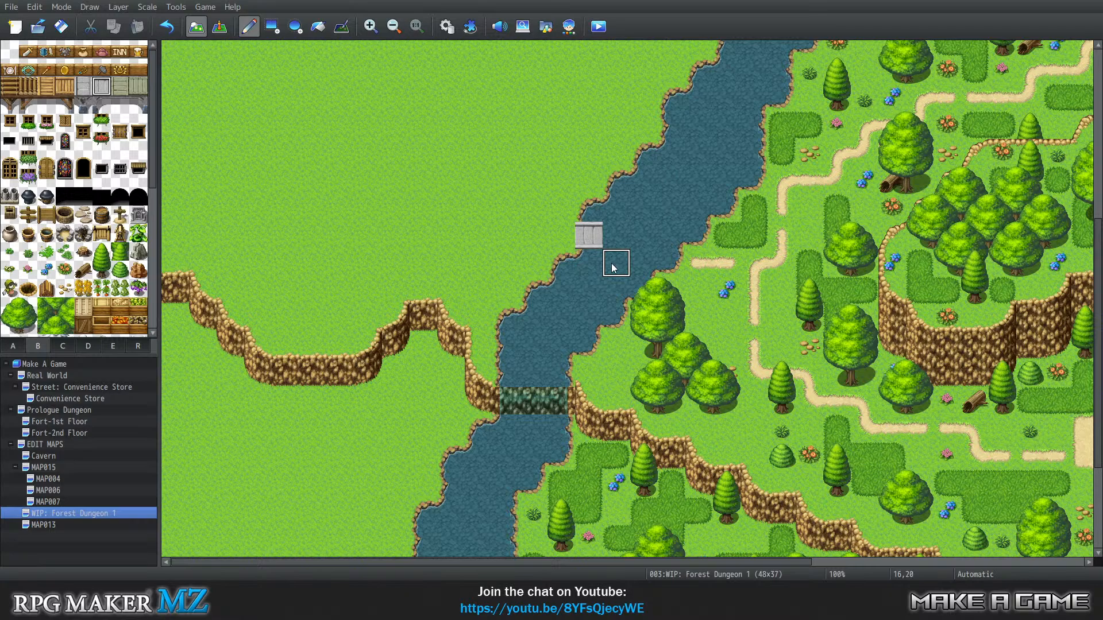
{"action": "key", "text": "ctrl+z"}
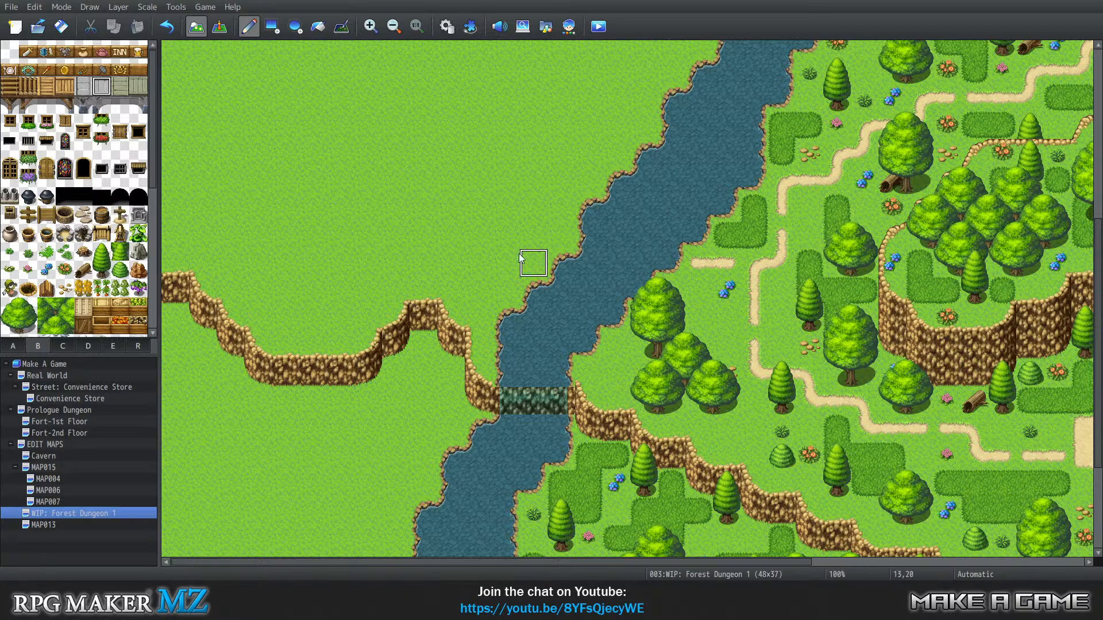
Look through the C, D, E, R, A and B tile sets for other bridge pieces
{"action": "left_click", "coordinate": [55, 347]}
{"action": "scroll", "coordinate": [84, 186], "scroll_direction": "down", "scroll_amount": 4}
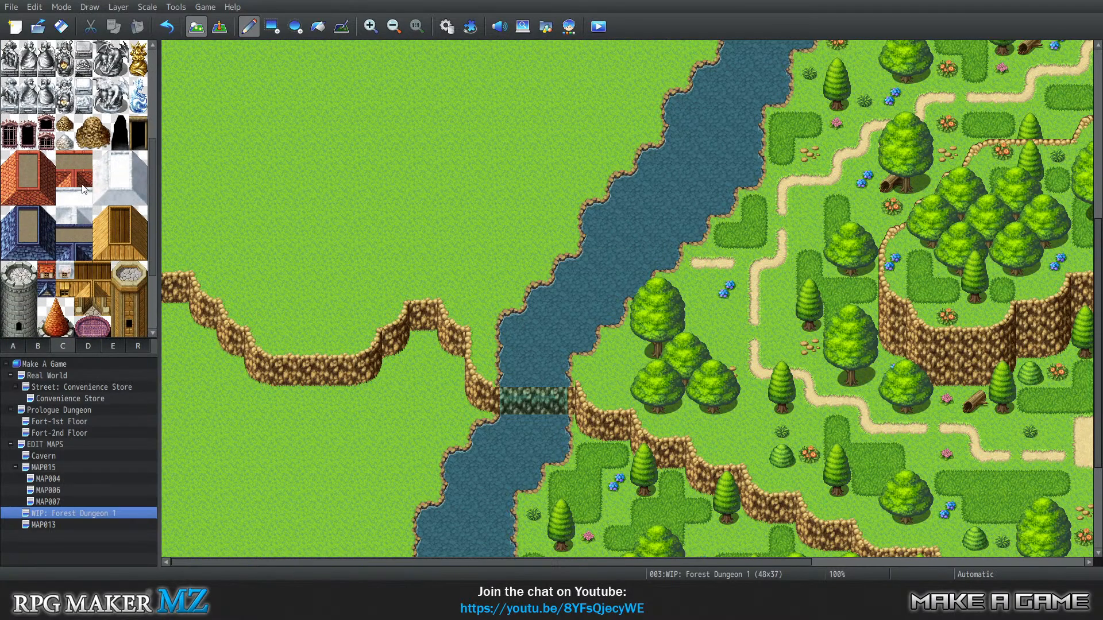
{"action": "scroll", "coordinate": [84, 190], "scroll_direction": "down", "scroll_amount": 2}
{"action": "left_click", "coordinate": [90, 346]}
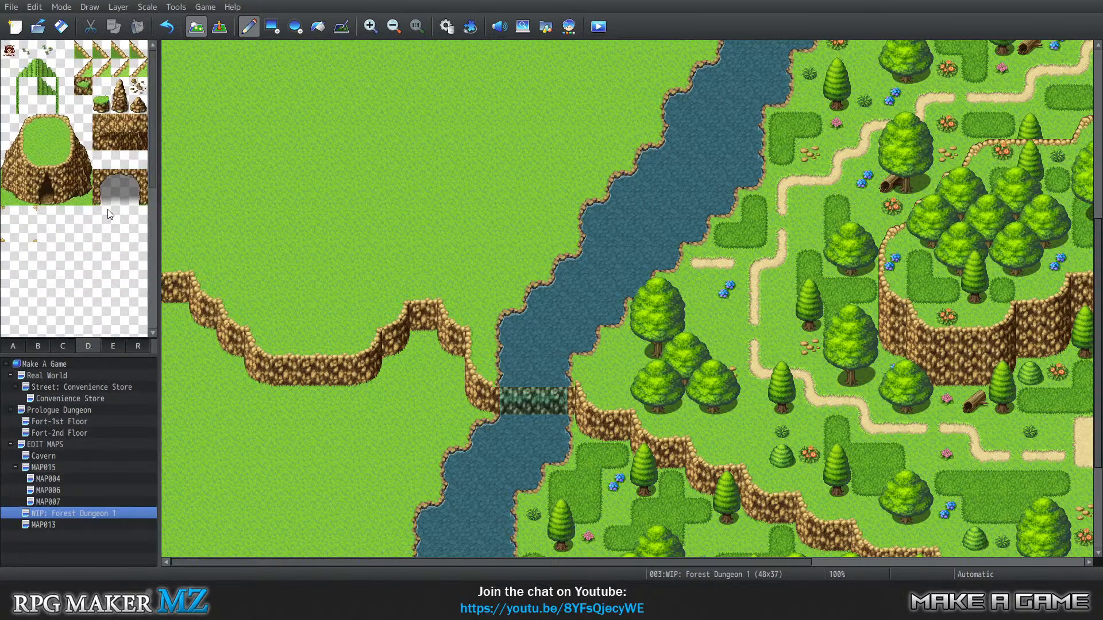
{"action": "left_click", "coordinate": [112, 346]}
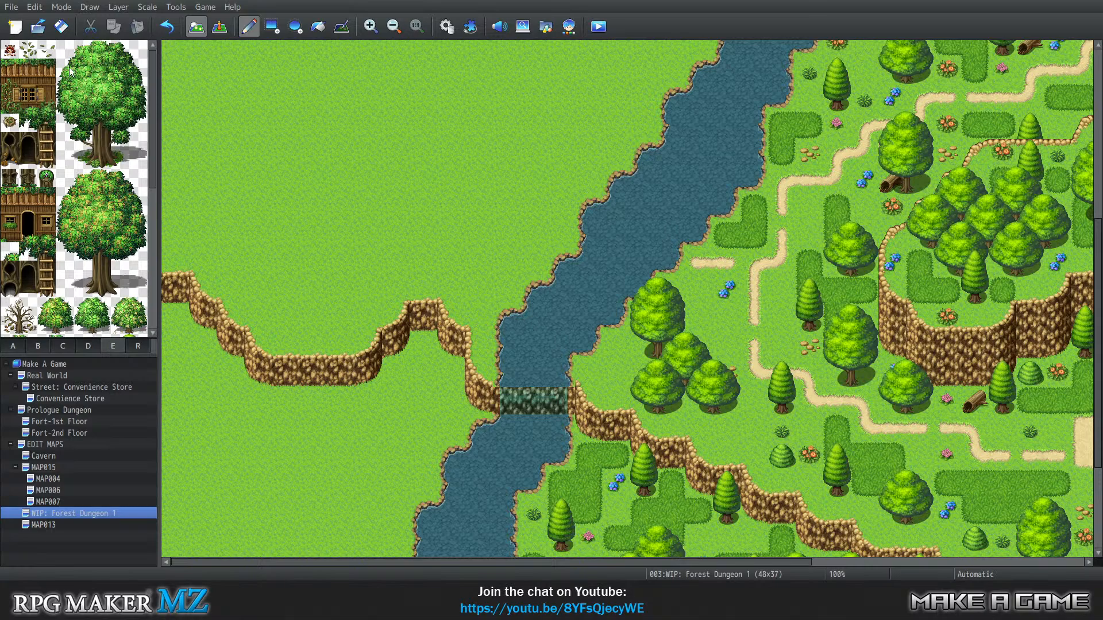
{"action": "scroll", "coordinate": [59, 169], "scroll_direction": "down", "scroll_amount": 5}
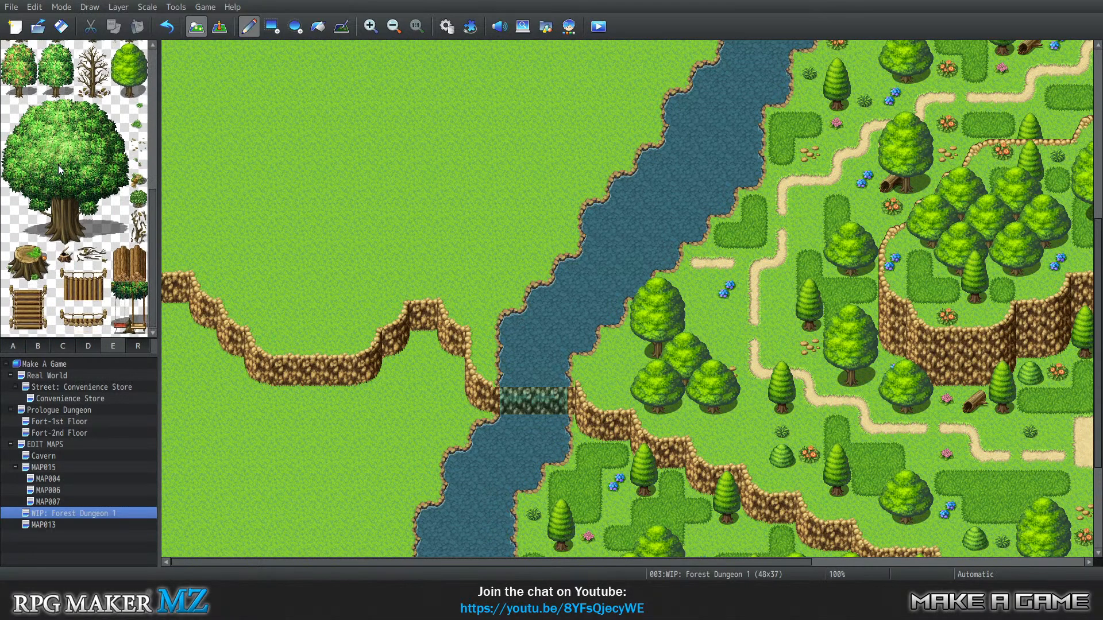
{"action": "left_click", "coordinate": [130, 348]}
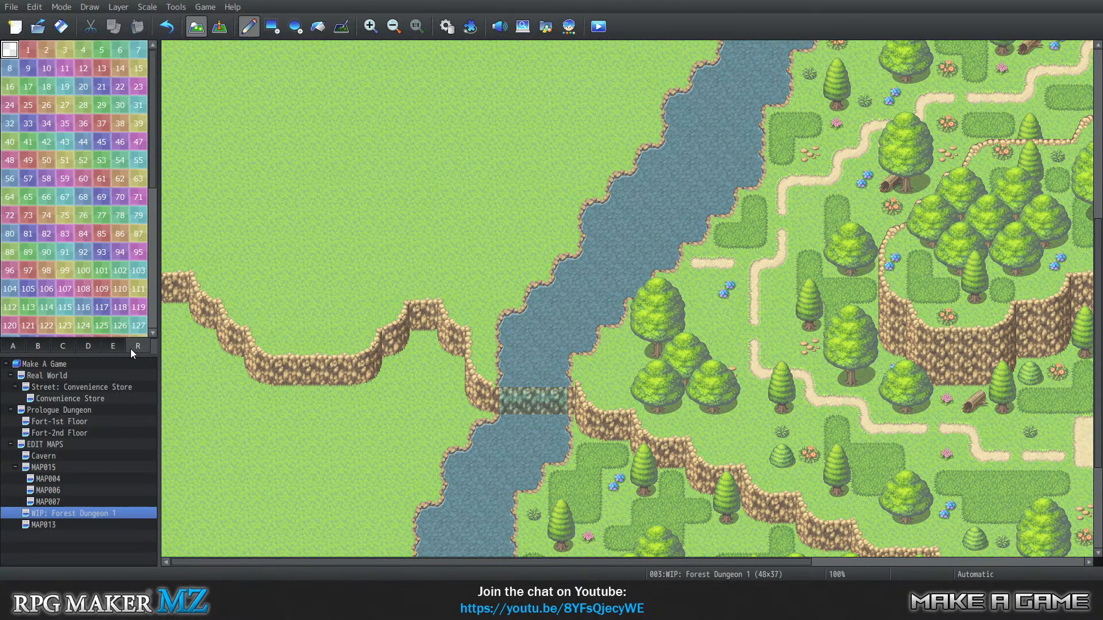
{"action": "left_click", "coordinate": [113, 345]}
{"action": "left_click", "coordinate": [90, 344]}
{"action": "left_click", "coordinate": [69, 346]}
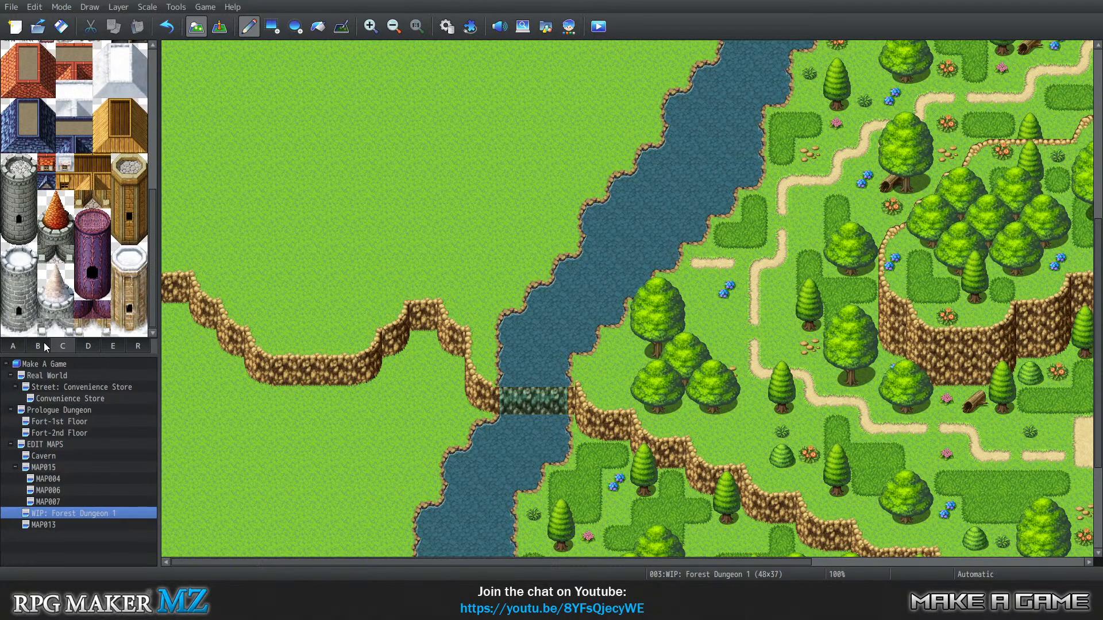
{"action": "left_click", "coordinate": [43, 345]}
{"action": "left_click", "coordinate": [14, 346]}
{"action": "scroll", "coordinate": [64, 202], "scroll_direction": "up", "scroll_amount": 5}
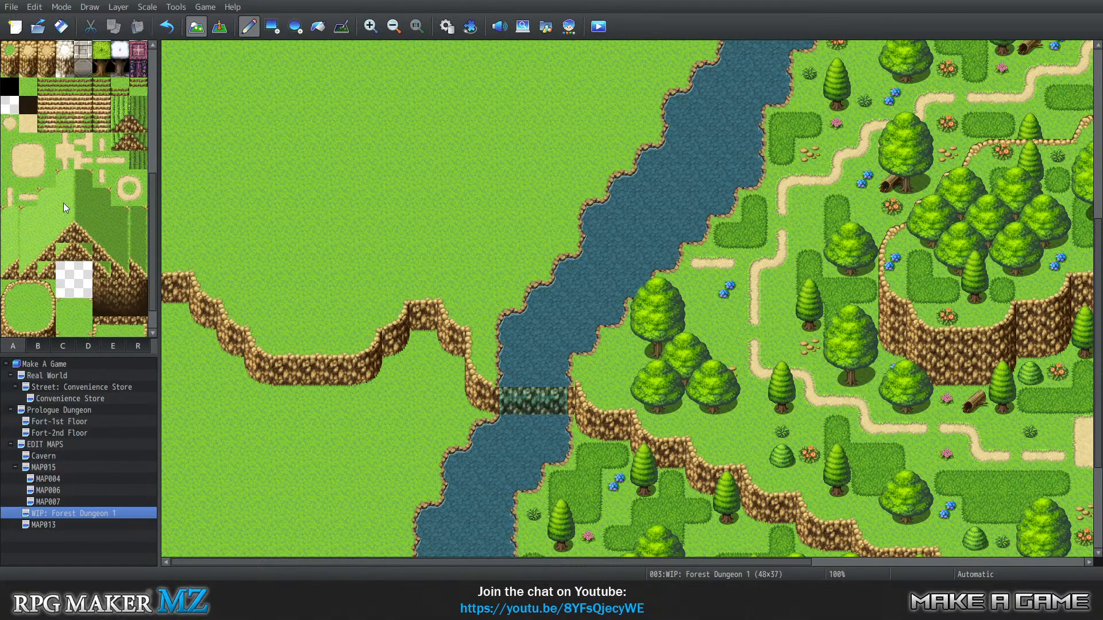
{"action": "left_click", "coordinate": [43, 345]}
{"action": "scroll", "coordinate": [66, 229], "scroll_direction": "down", "scroll_amount": 5}
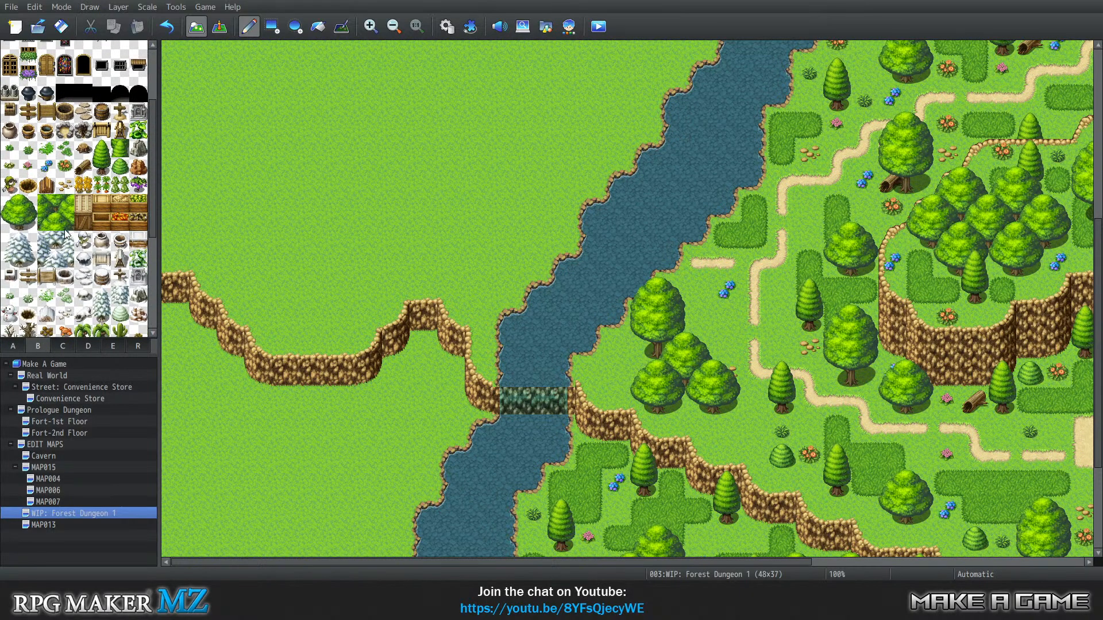
{"action": "scroll", "coordinate": [66, 230], "scroll_direction": "down", "scroll_amount": 6}
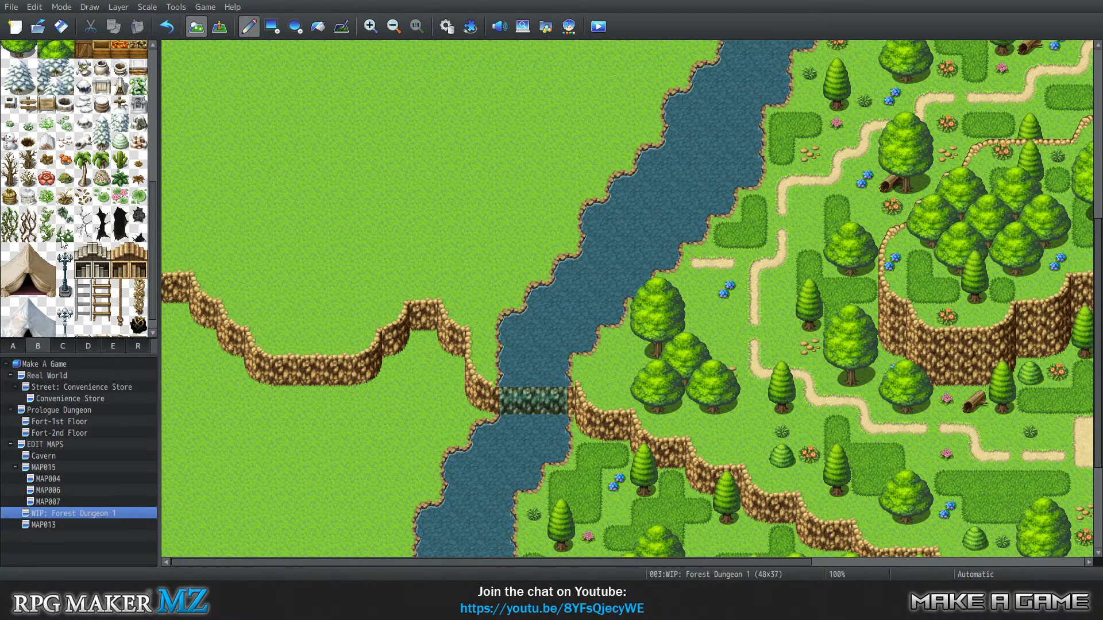
{"action": "scroll", "coordinate": [63, 244], "scroll_direction": "up", "scroll_amount": 6}
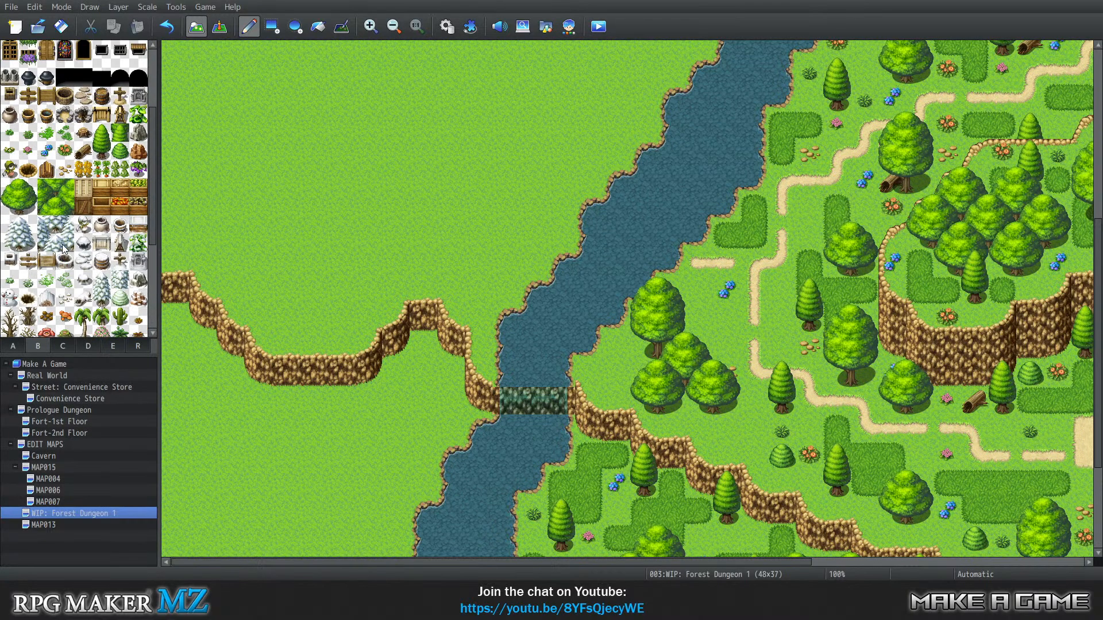
{"action": "scroll", "coordinate": [63, 249], "scroll_direction": "up", "scroll_amount": 5}
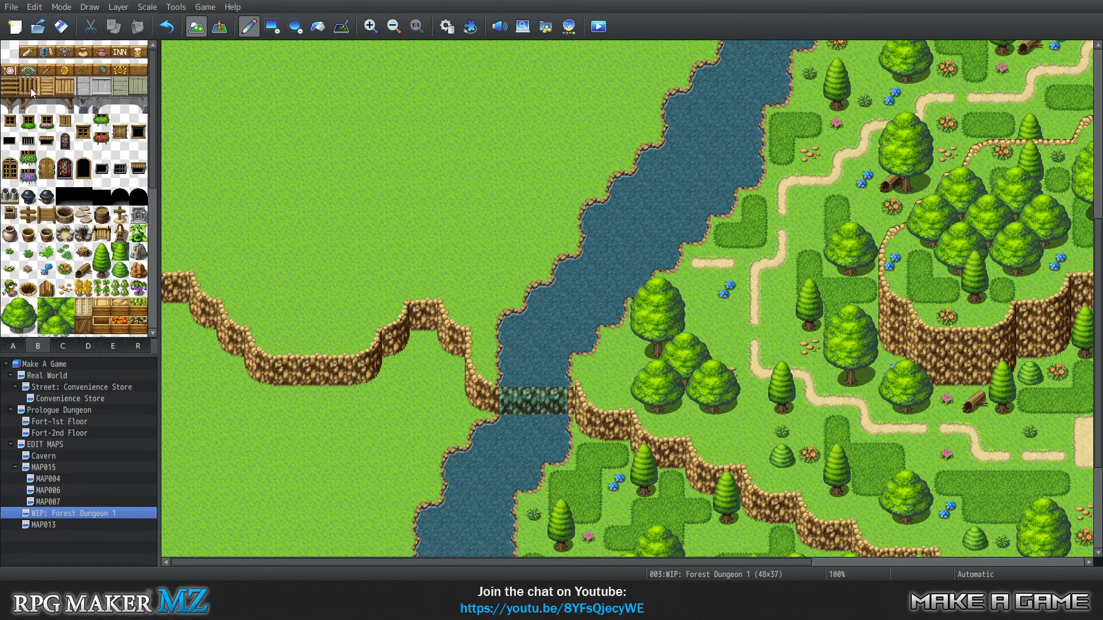
Place a four-tile wooden bridge of upright planks across the river downstream of the waterfall, reaching the empty west bank
{"action": "left_click", "coordinate": [31, 92]}
{"action": "scroll", "coordinate": [718, 176], "scroll_direction": "down", "scroll_amount": 5}
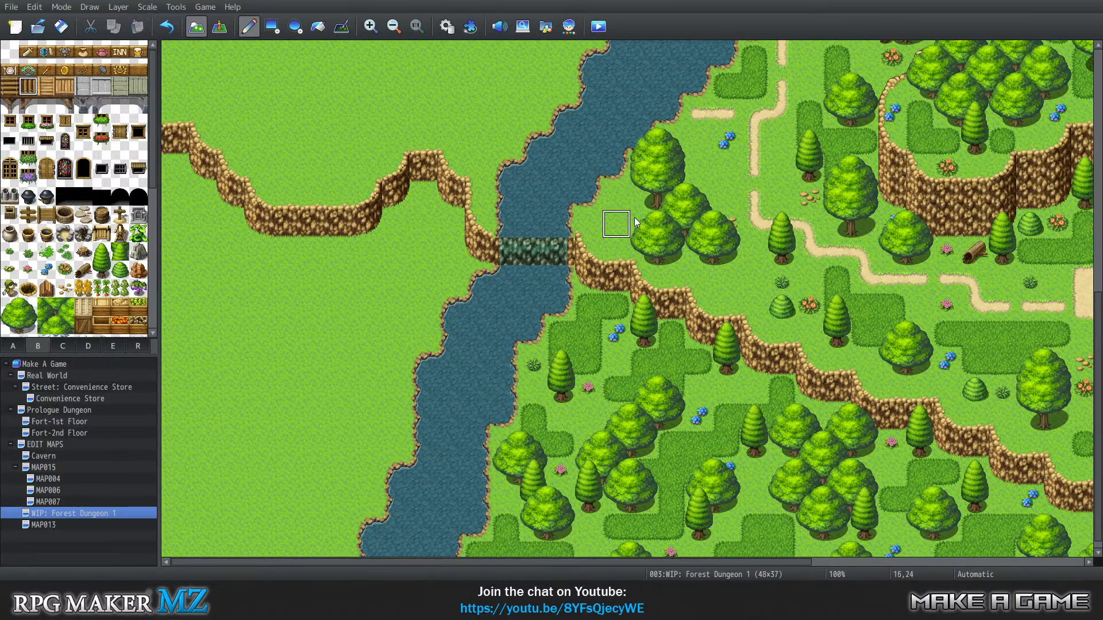
{"action": "scroll", "coordinate": [799, 301], "scroll_direction": "down", "scroll_amount": 1}
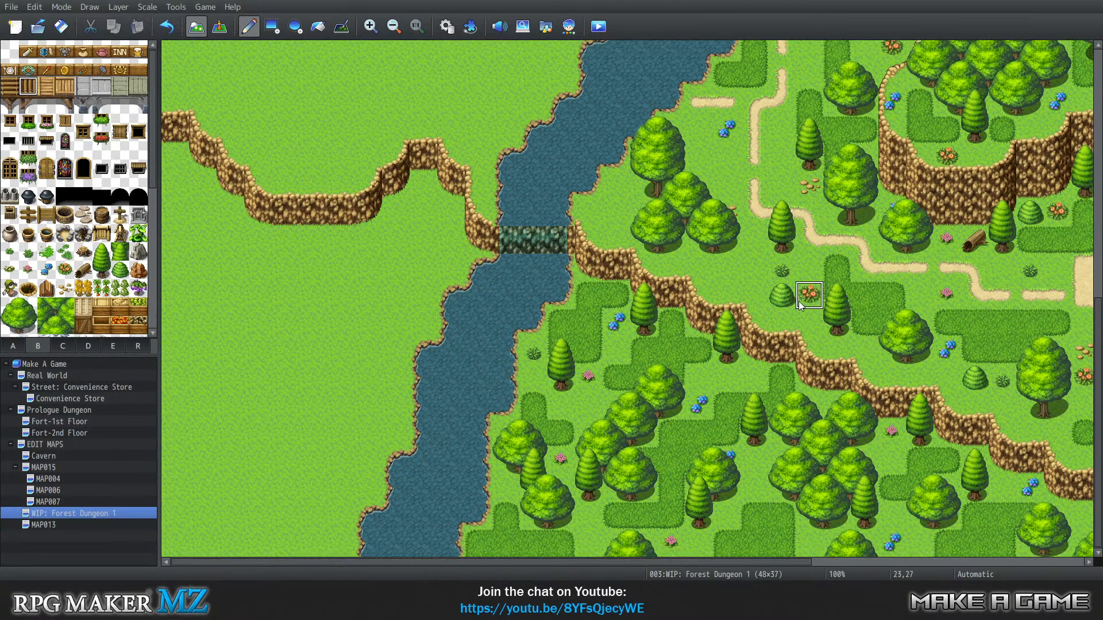
{"action": "scroll", "coordinate": [759, 285], "scroll_direction": "up", "scroll_amount": 6}
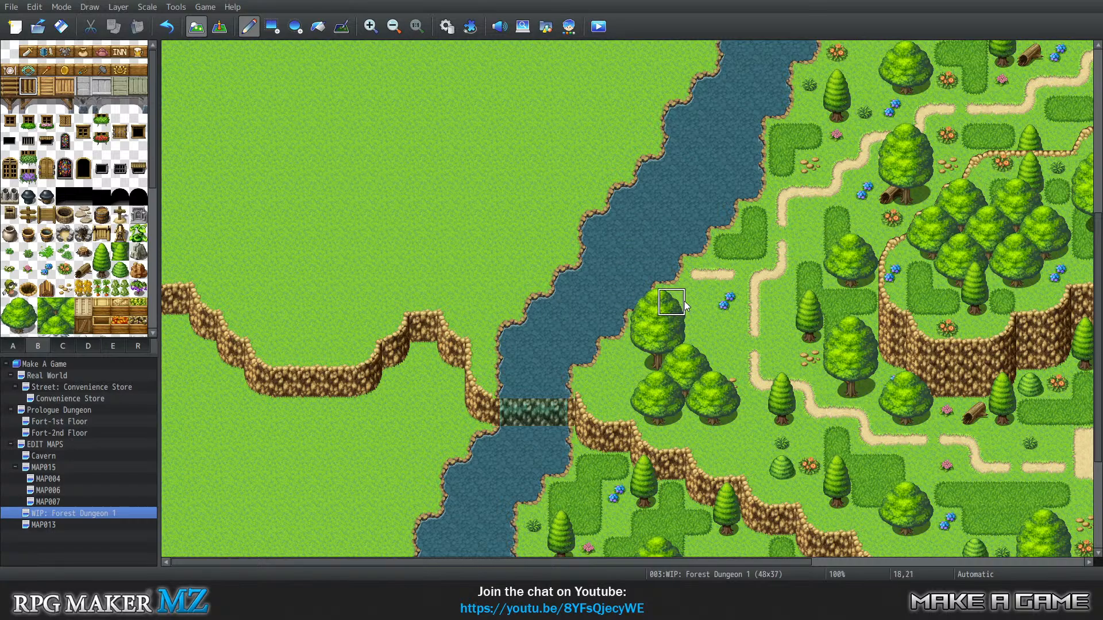
{"action": "scroll", "coordinate": [706, 345], "scroll_direction": "down", "scroll_amount": 6}
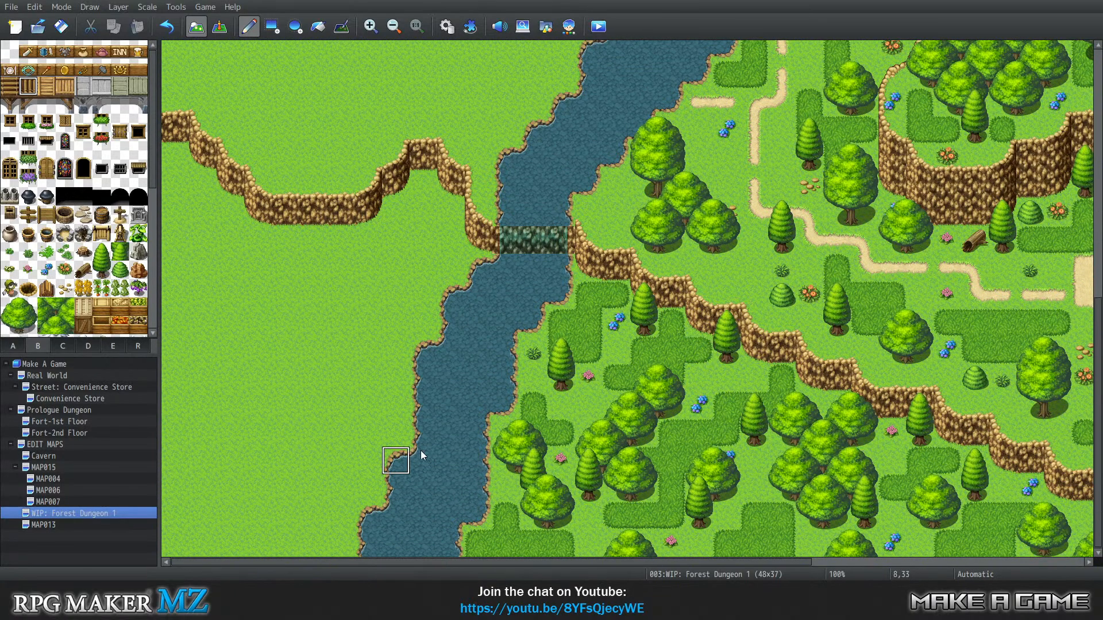
{"action": "left_click", "coordinate": [504, 379]}
{"action": "left_click", "coordinate": [478, 378]}
{"action": "left_click", "coordinate": [453, 380]}
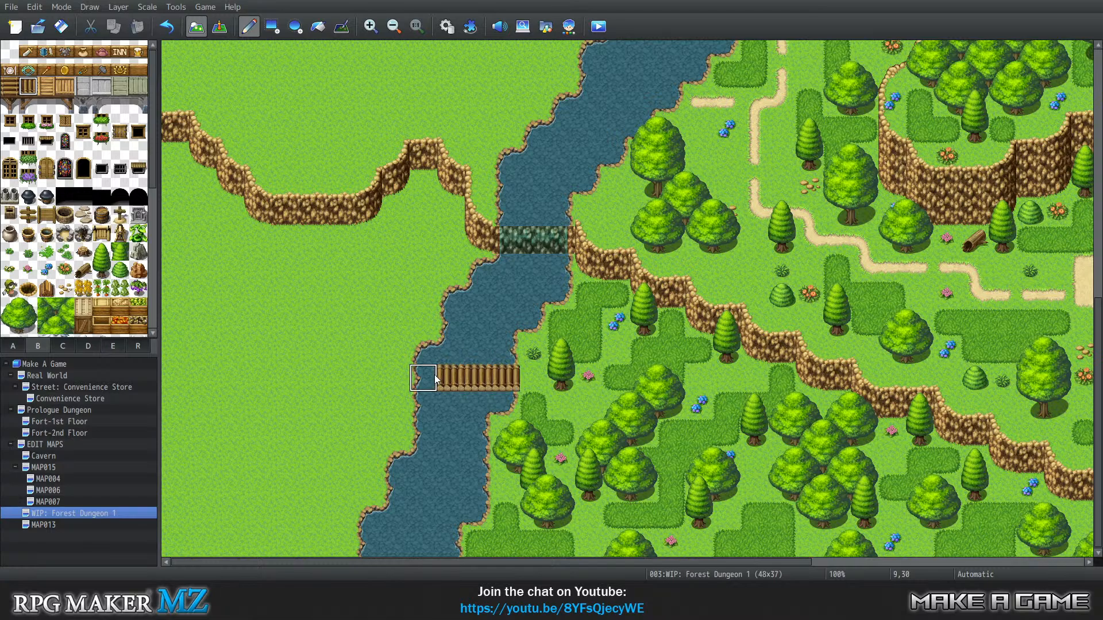
{"action": "left_click", "coordinate": [434, 374]}
{"action": "scroll", "coordinate": [150, 181], "scroll_direction": "down", "scroll_amount": 1}
{"action": "scroll", "coordinate": [150, 205], "scroll_direction": "up", "scroll_amount": 1}
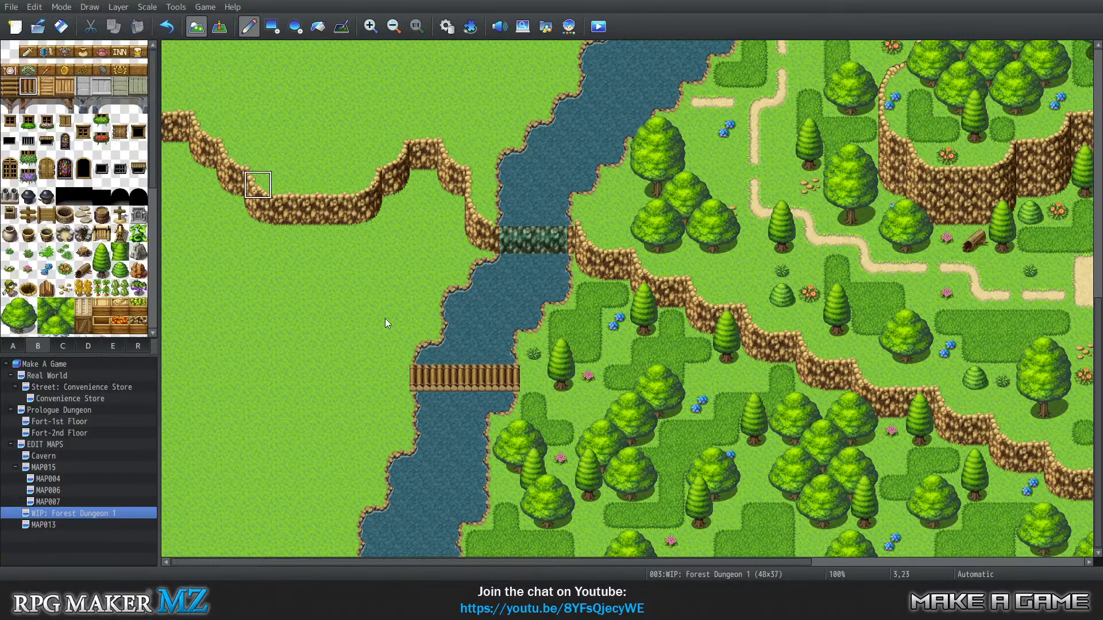
Examine the route from the new bridge past the southern cliffs, wooded east side and sandy clearing
{"action": "left_click_drag", "start_coordinate": [509, 562], "coordinate": [751, 563]}
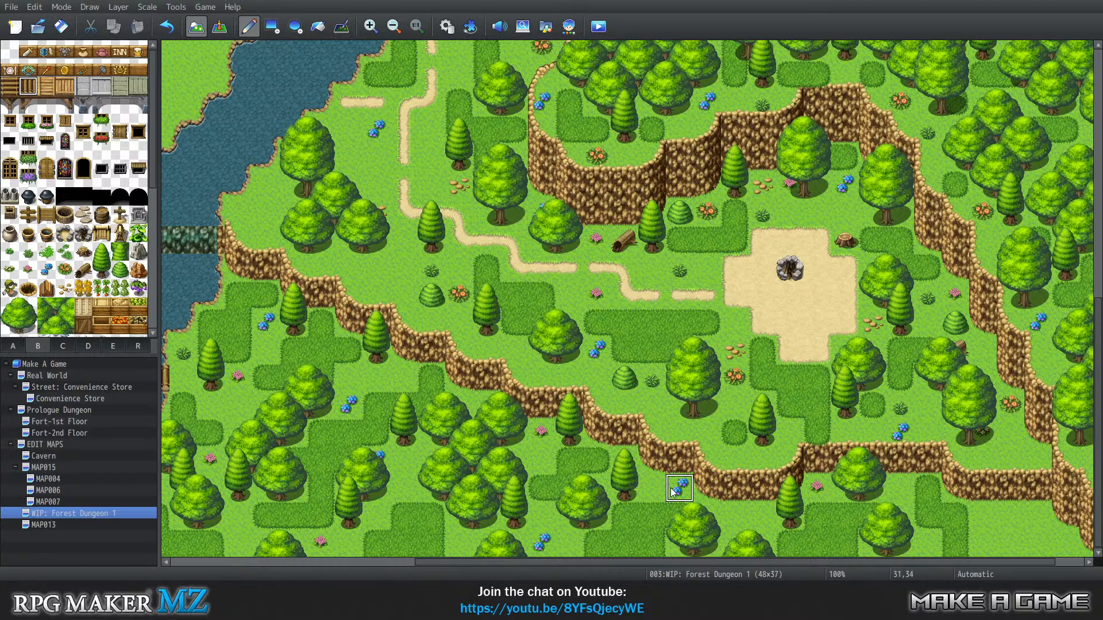
{"action": "left_click_drag", "start_coordinate": [675, 559], "coordinate": [750, 557]}
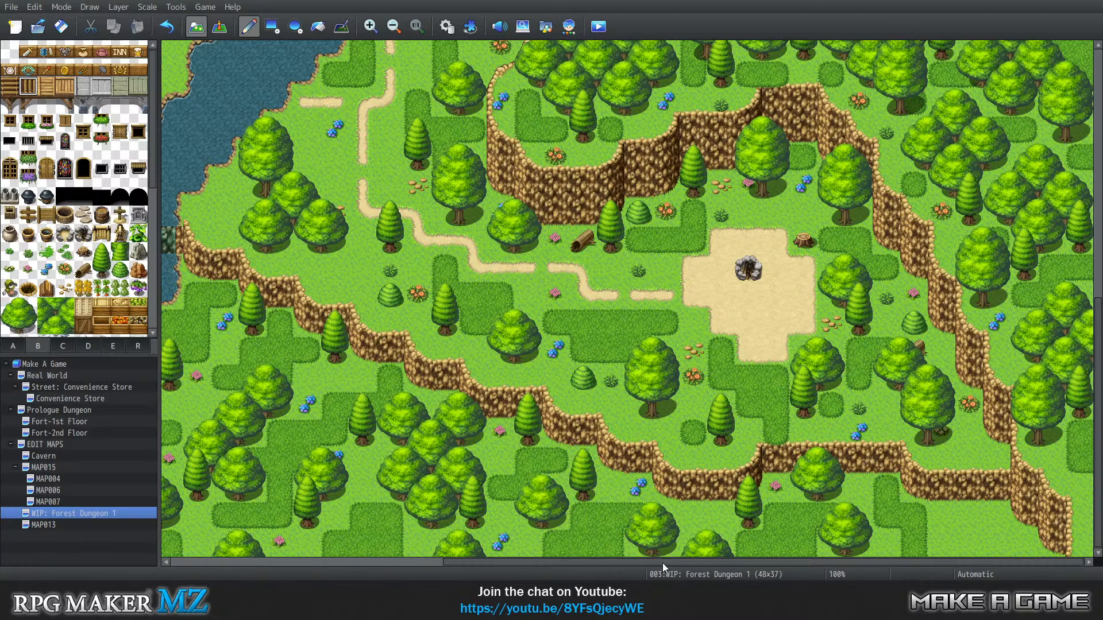
{"action": "left_click_drag", "start_coordinate": [662, 562], "coordinate": [429, 564]}
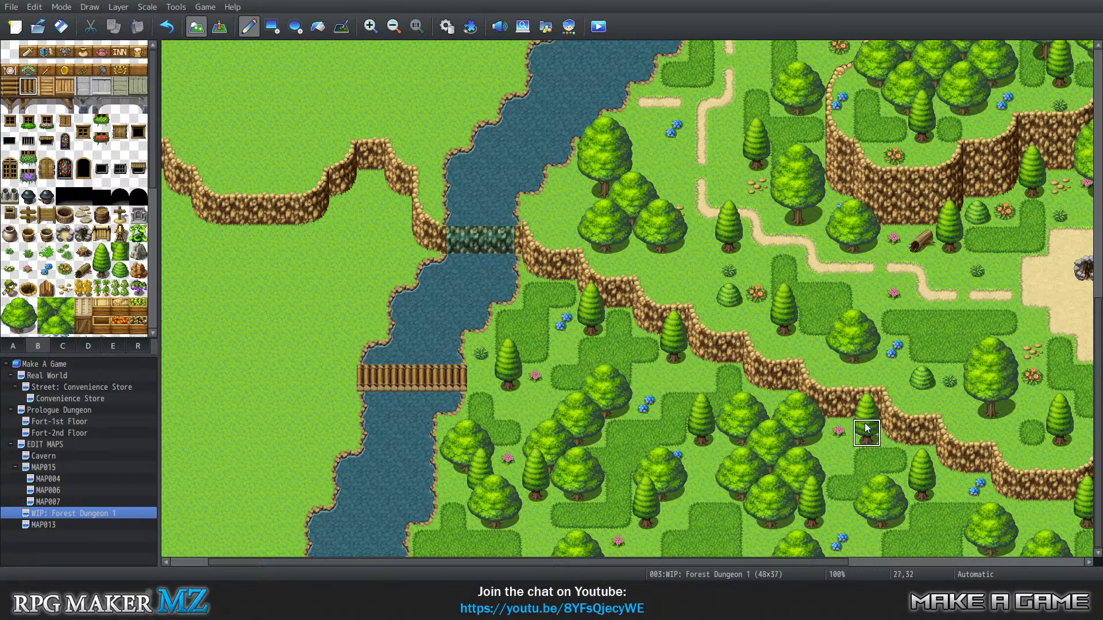
{"action": "scroll", "coordinate": [796, 416], "scroll_direction": "up", "scroll_amount": 2}
{"action": "scroll", "coordinate": [796, 416], "scroll_direction": "up", "scroll_amount": 1}
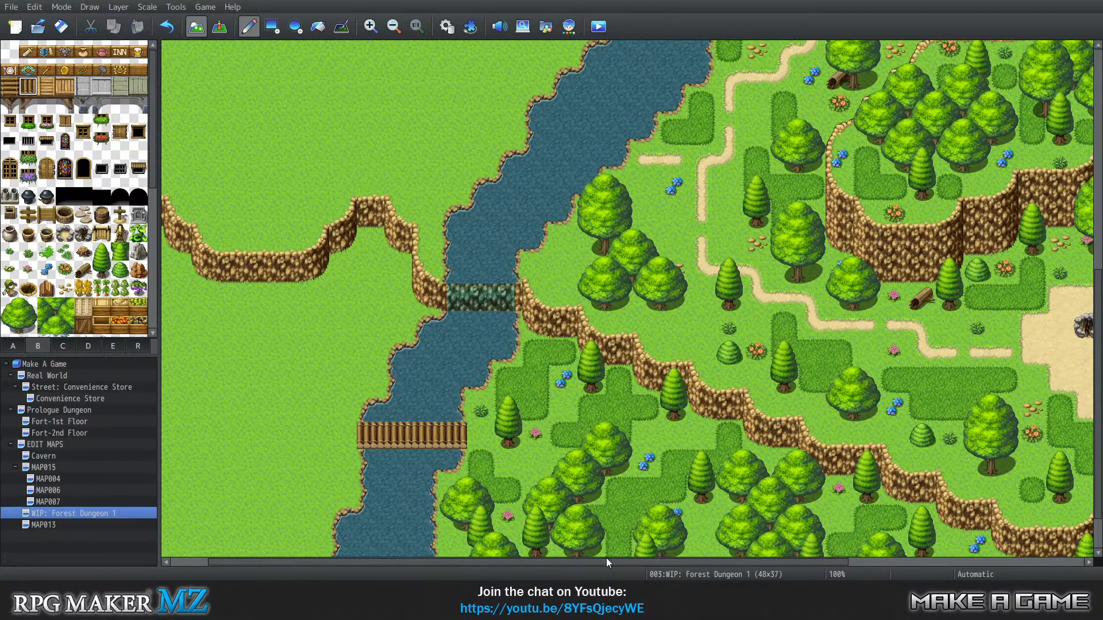
{"action": "left_click_drag", "start_coordinate": [607, 561], "coordinate": [887, 557]}
{"action": "scroll", "coordinate": [664, 350], "scroll_direction": "up", "scroll_amount": 8}
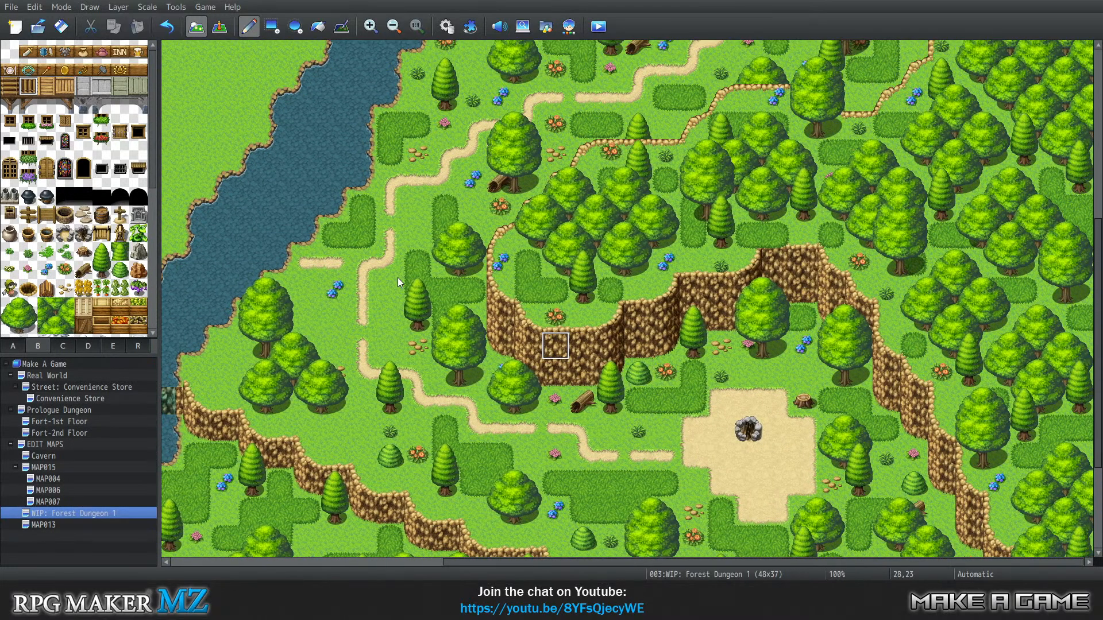
{"action": "scroll", "coordinate": [539, 261], "scroll_direction": "down", "scroll_amount": 10}
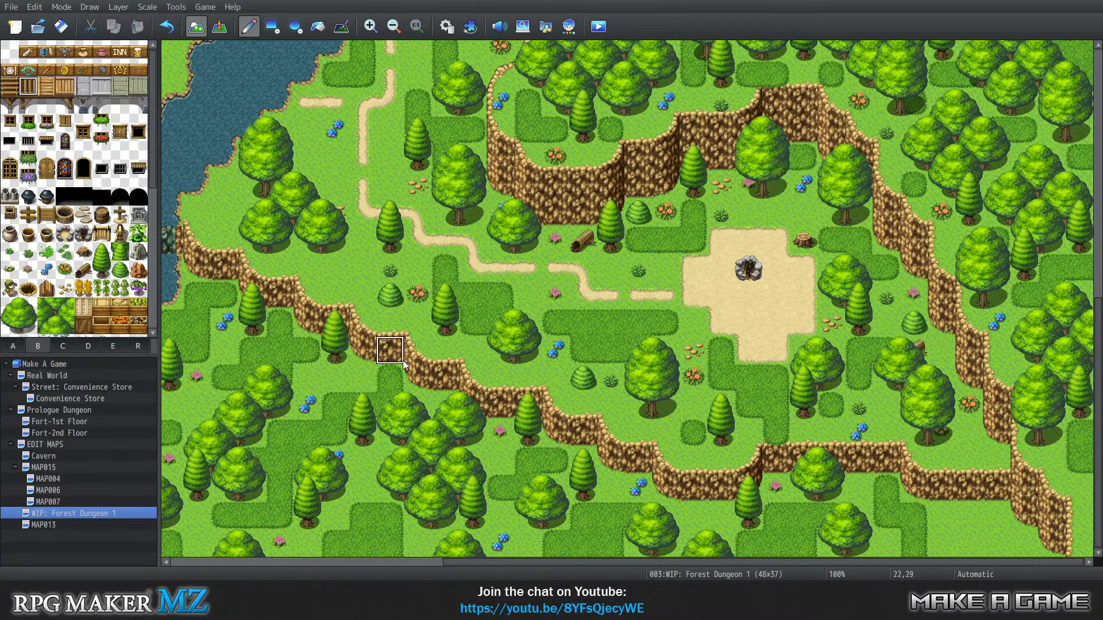
{"action": "scroll", "coordinate": [592, 559], "scroll_direction": "left", "scroll_amount": 3}
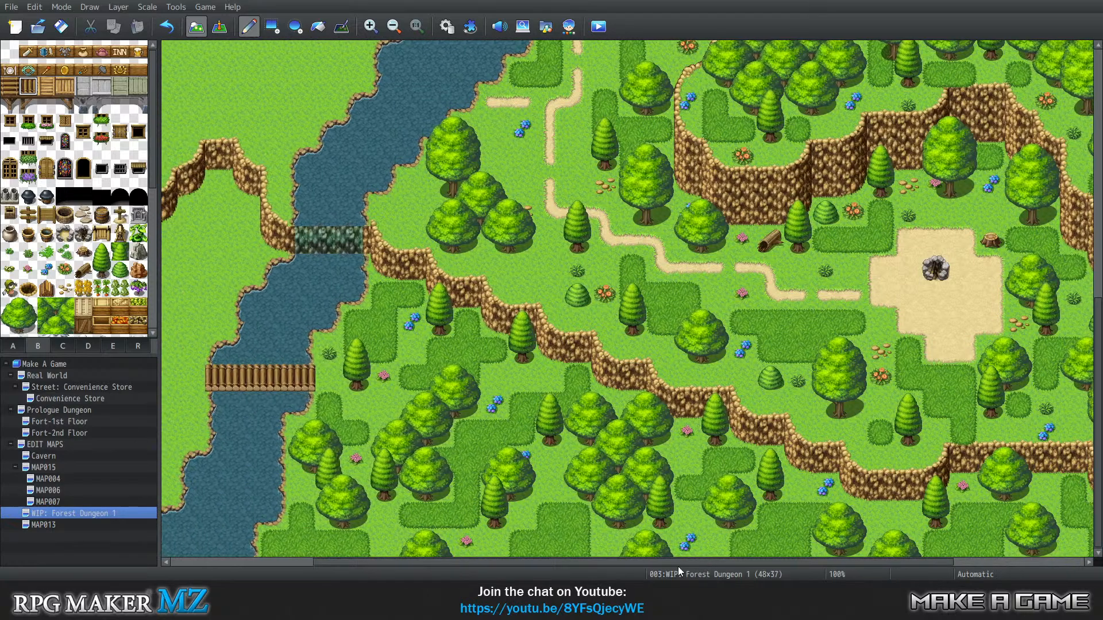
{"action": "scroll", "coordinate": [677, 563], "scroll_direction": "right", "scroll_amount": 3}
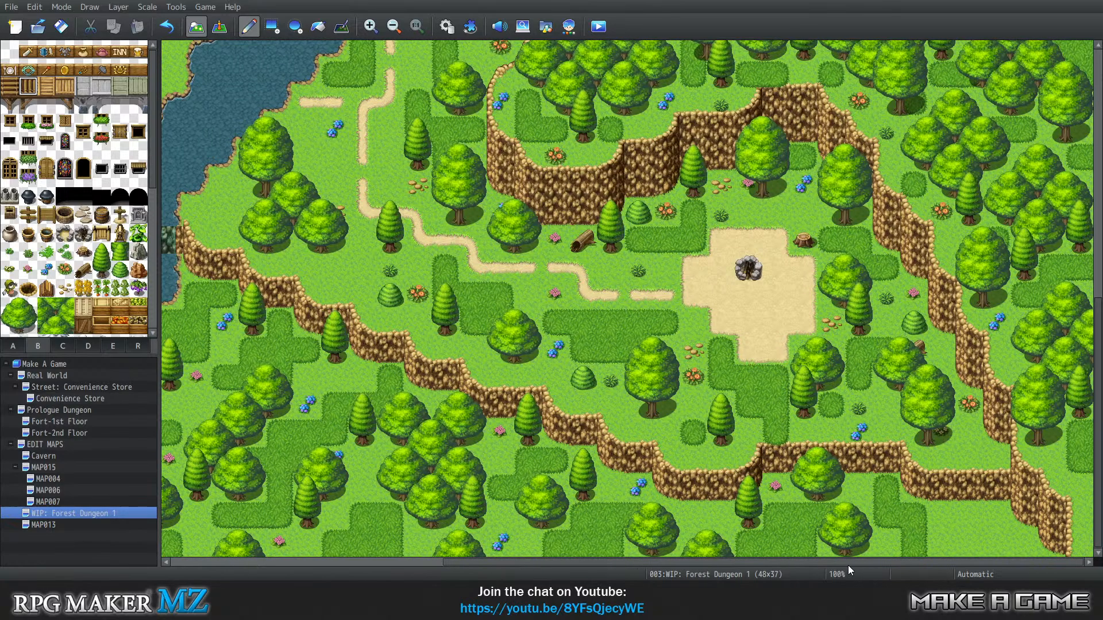
Paint a stepped line of cliff-top edge tiles across the southern map, from the eastern cliff down to the river's east bank
{"action": "left_click", "coordinate": [14, 347]}
{"action": "scroll", "coordinate": [74, 217], "scroll_direction": "down", "scroll_amount": 5}
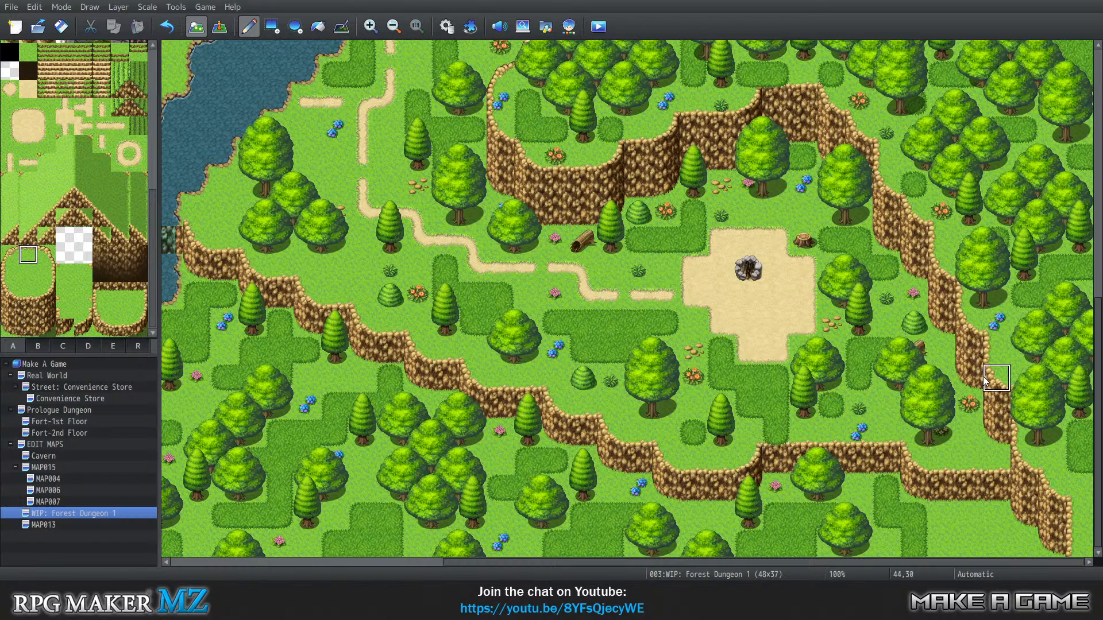
{"action": "mouse_move", "coordinate": [980, 357]}
{"action": "left_mouse_down"}
{"action": "mouse_move", "coordinate": [827, 426]}
{"action": "mouse_move", "coordinate": [665, 468]}
{"action": "mouse_move", "coordinate": [200, 537]}
{"action": "left_mouse_up"}
{"action": "left_click_drag", "start_coordinate": [583, 563], "coordinate": [405, 566]}
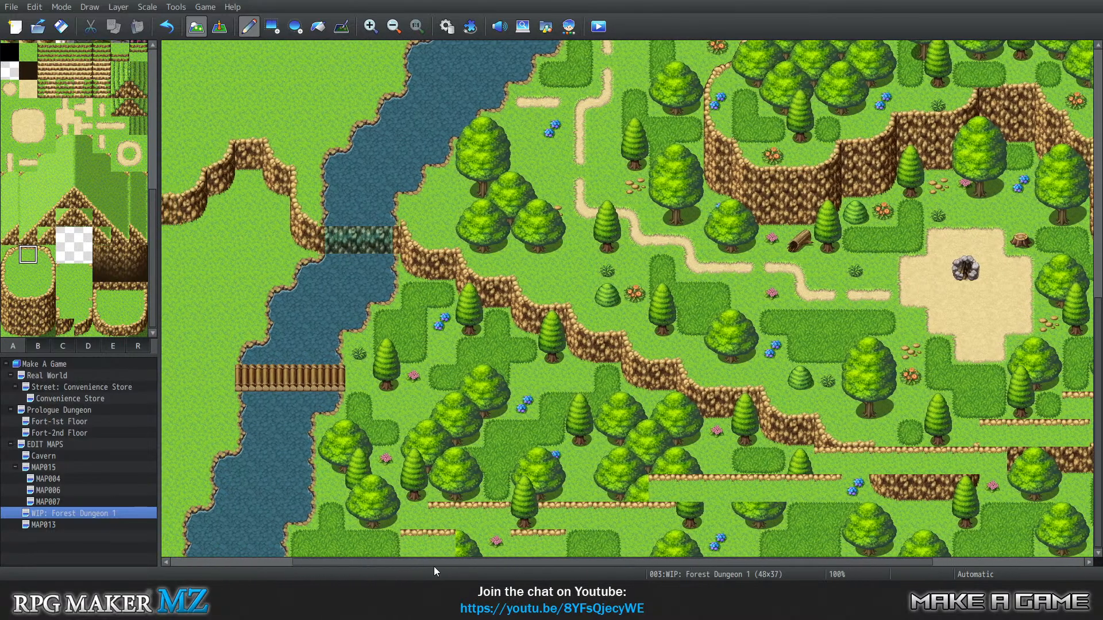
{"action": "left_click", "coordinate": [346, 551]}
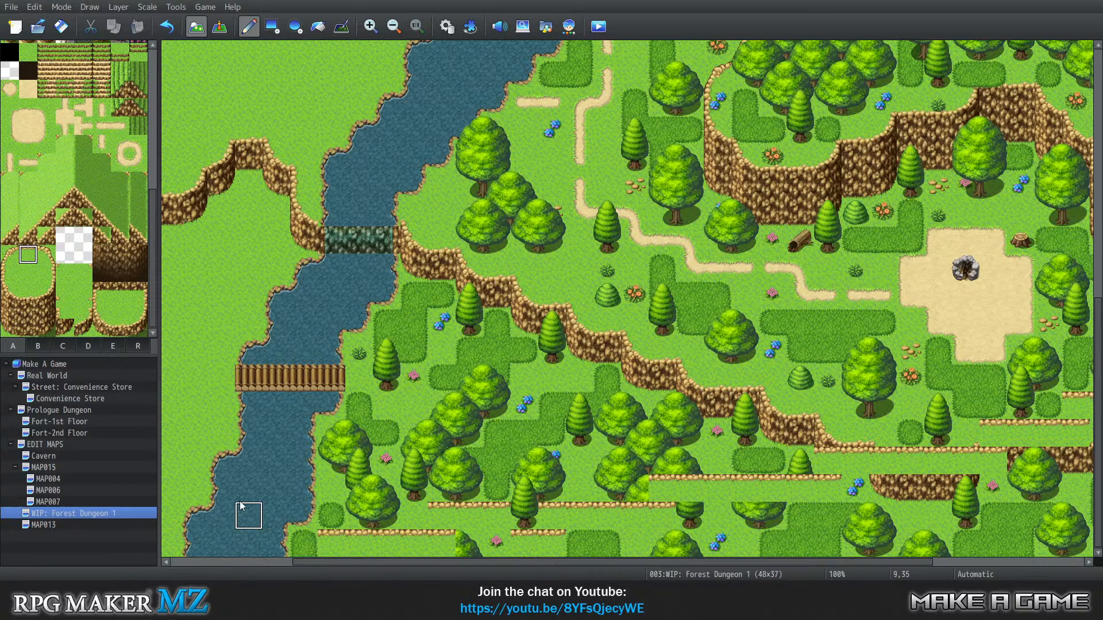
Place rounded upper-left corner tiles on the new edge line where it steps up between the river and the southern cliff
{"action": "left_click", "coordinate": [10, 255]}
{"action": "left_click", "coordinate": [309, 546]}
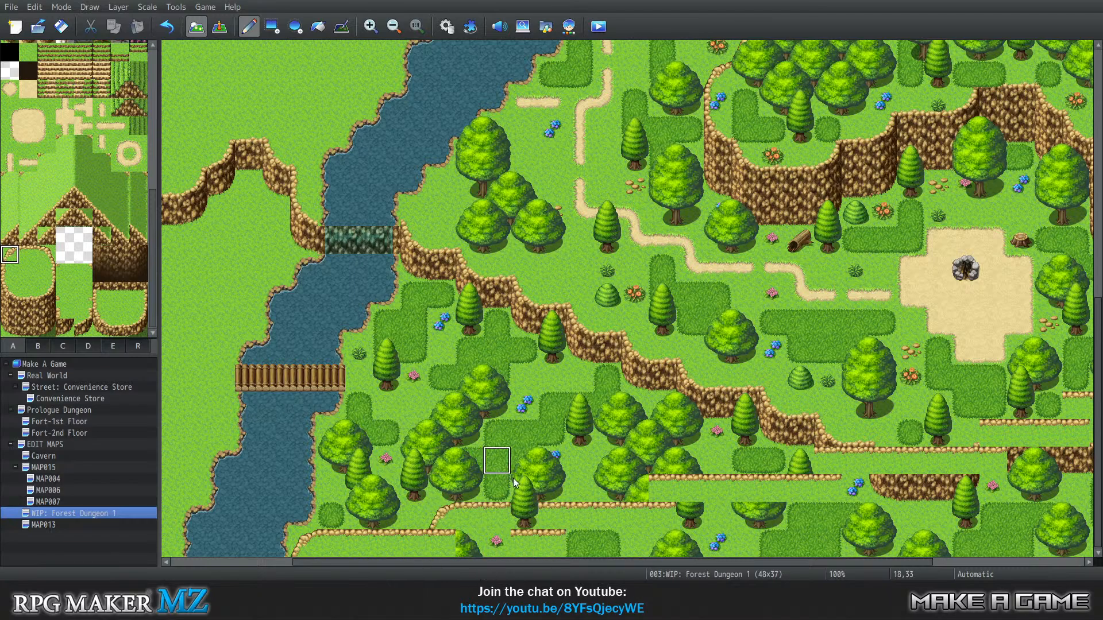
{"action": "left_click", "coordinate": [578, 515]}
{"action": "left_click", "coordinate": [689, 488]}
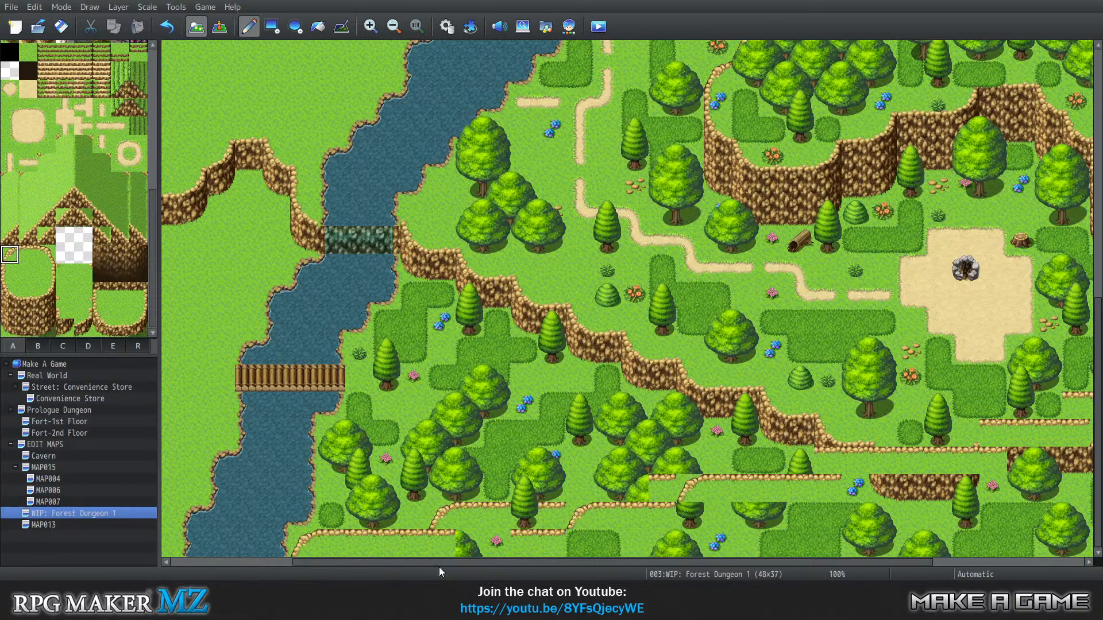
{"action": "left_click_drag", "start_coordinate": [474, 566], "coordinate": [600, 567]}
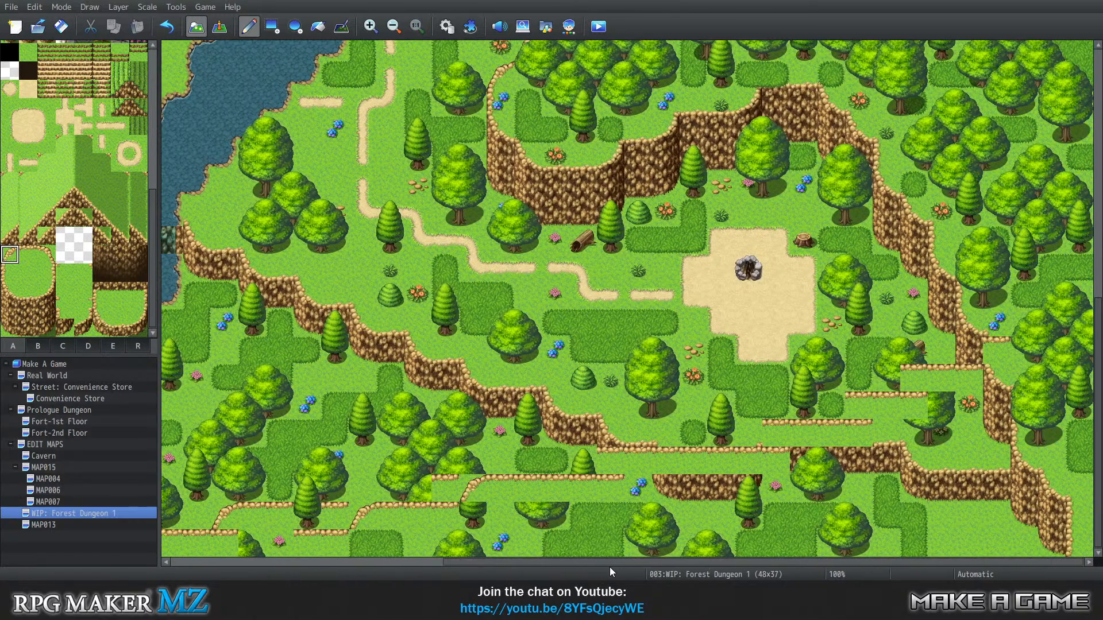
{"action": "left_click", "coordinate": [632, 456]}
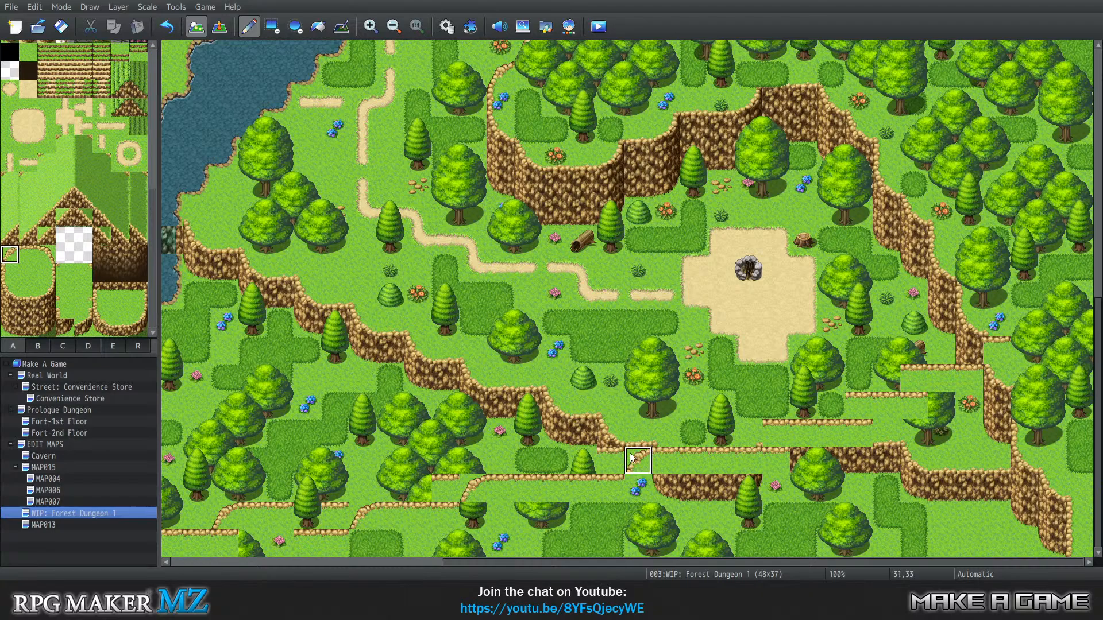
Extend the broken end of the southern cliff down to the new edge line with side-edge and lower-corner tiles
{"action": "left_click", "coordinate": [604, 428]}
{"action": "left_click", "coordinate": [610, 434]}
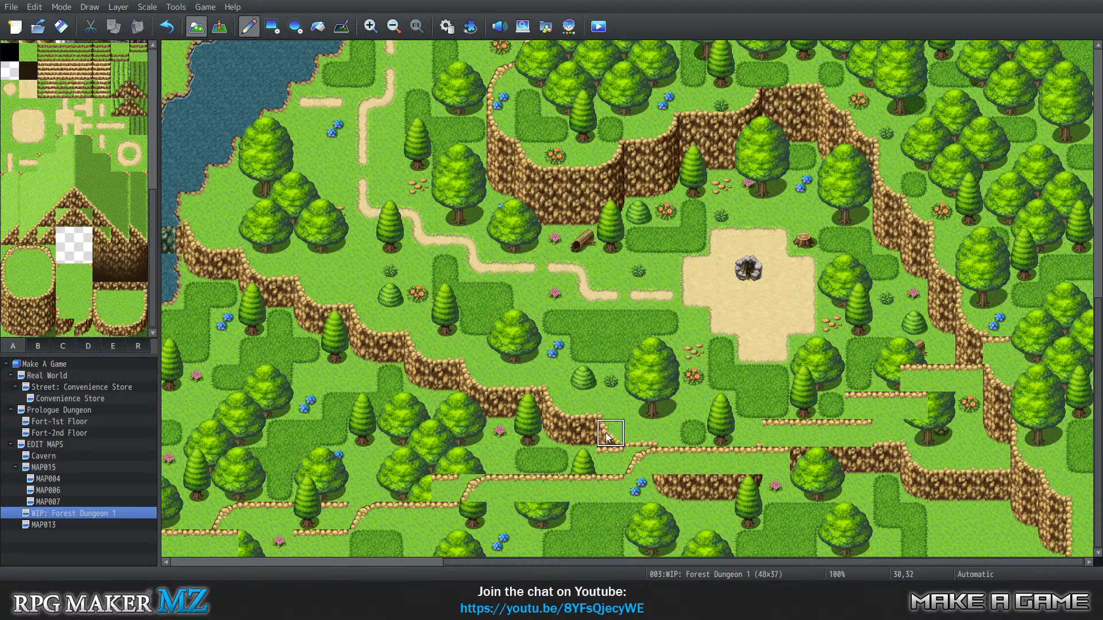
{"action": "left_click_drag", "start_coordinate": [610, 437], "coordinate": [604, 456]}
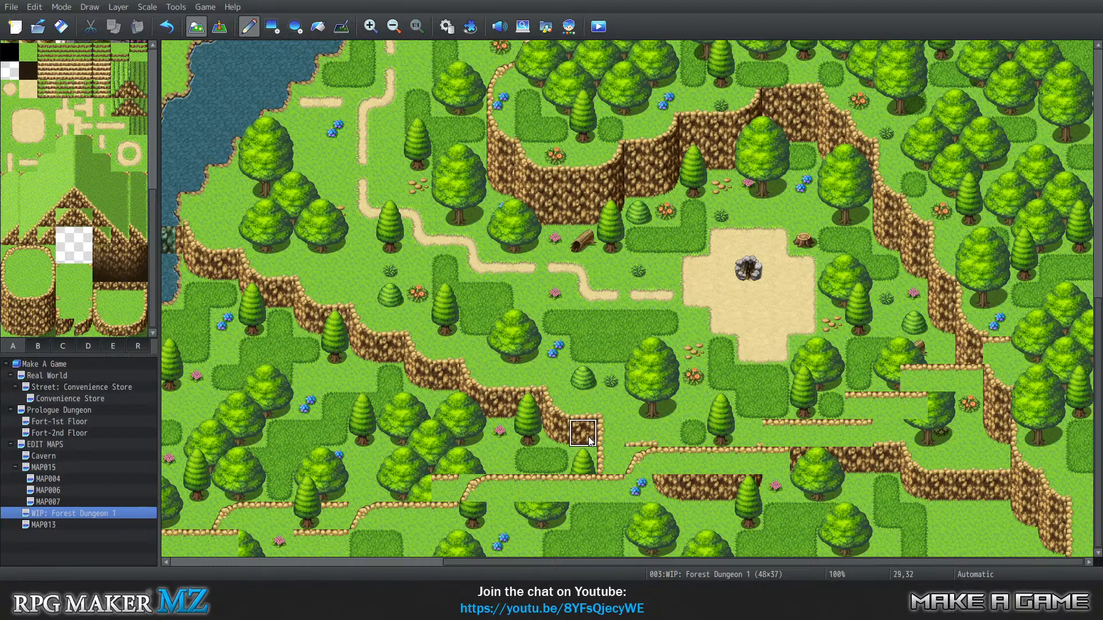
{"action": "left_click", "coordinate": [704, 436]}
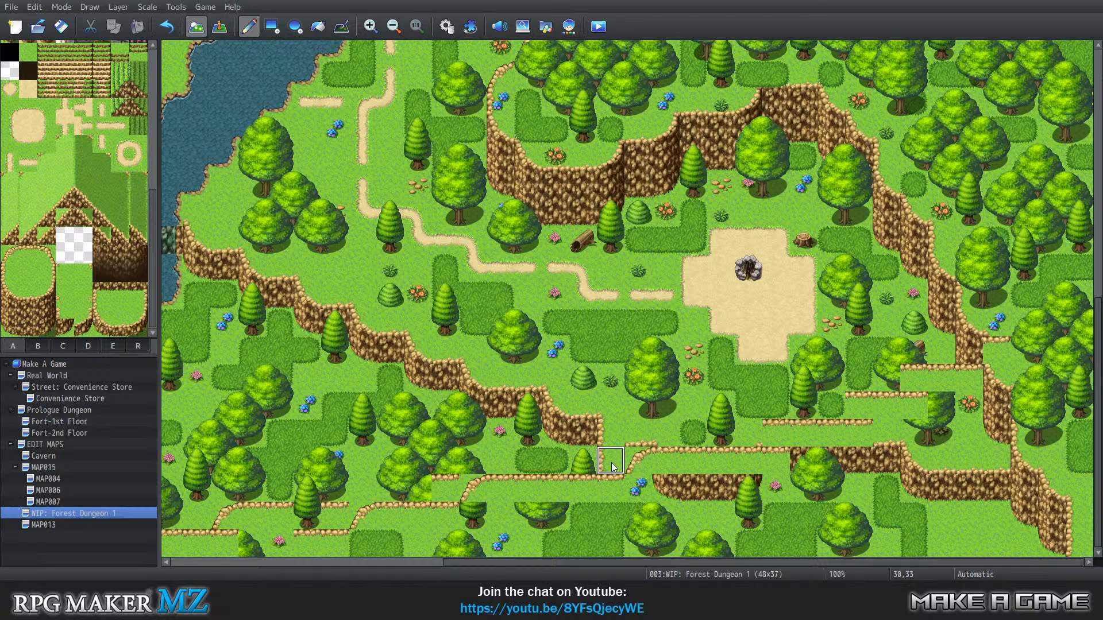
{"action": "left_click", "coordinate": [14, 295]}
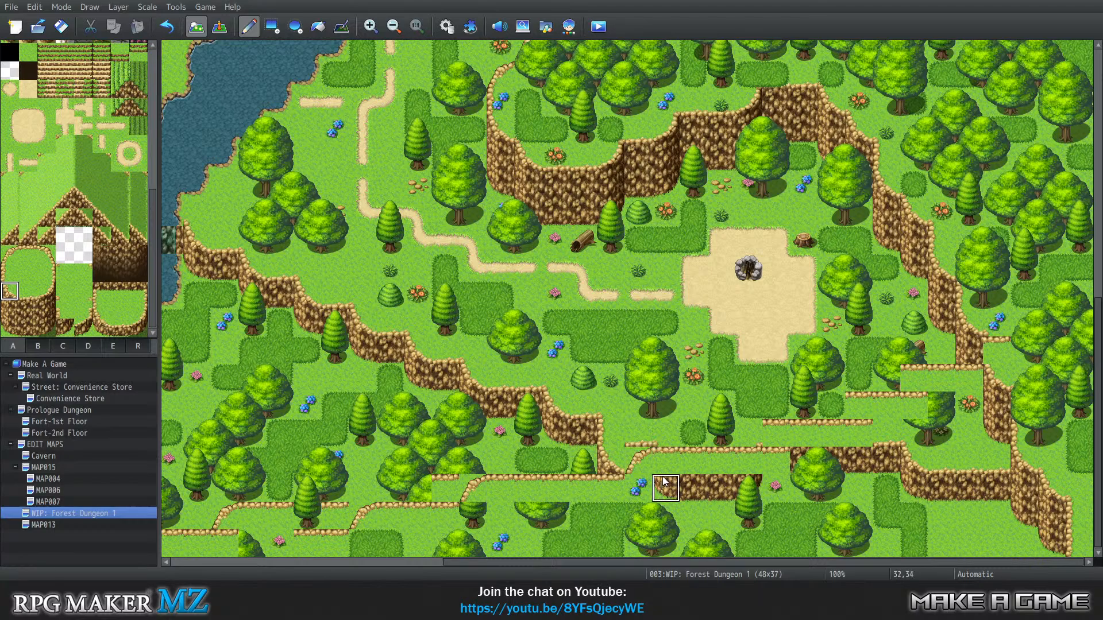
Close the raised bump in the new edge line near the river with corner tiles on Layer 1
{"action": "left_click", "coordinate": [63, 309]}
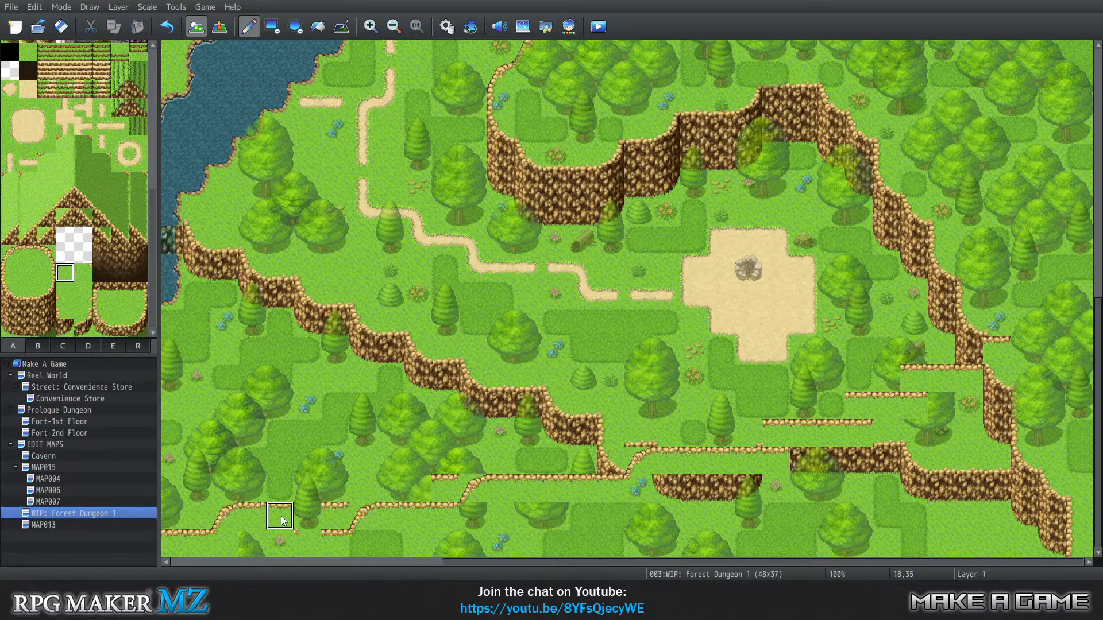
{"action": "left_click", "coordinate": [313, 548]}
{"action": "left_click", "coordinate": [287, 520]}
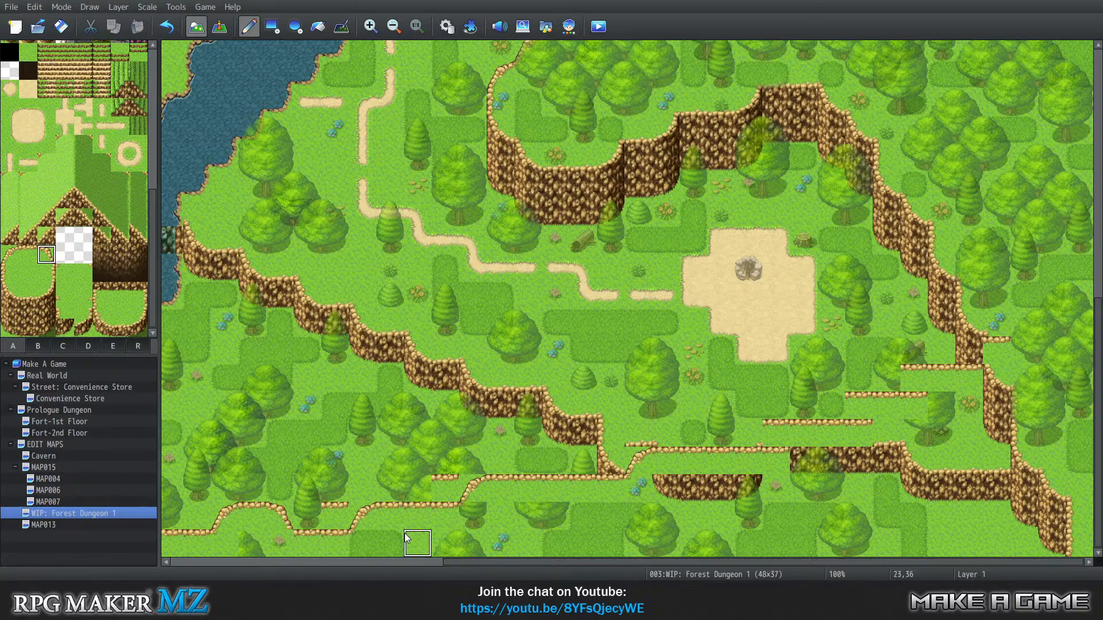
Cover the stray edge pieces beside the bump and above the cliff junction with plain grass
{"action": "left_click", "coordinate": [336, 517]}
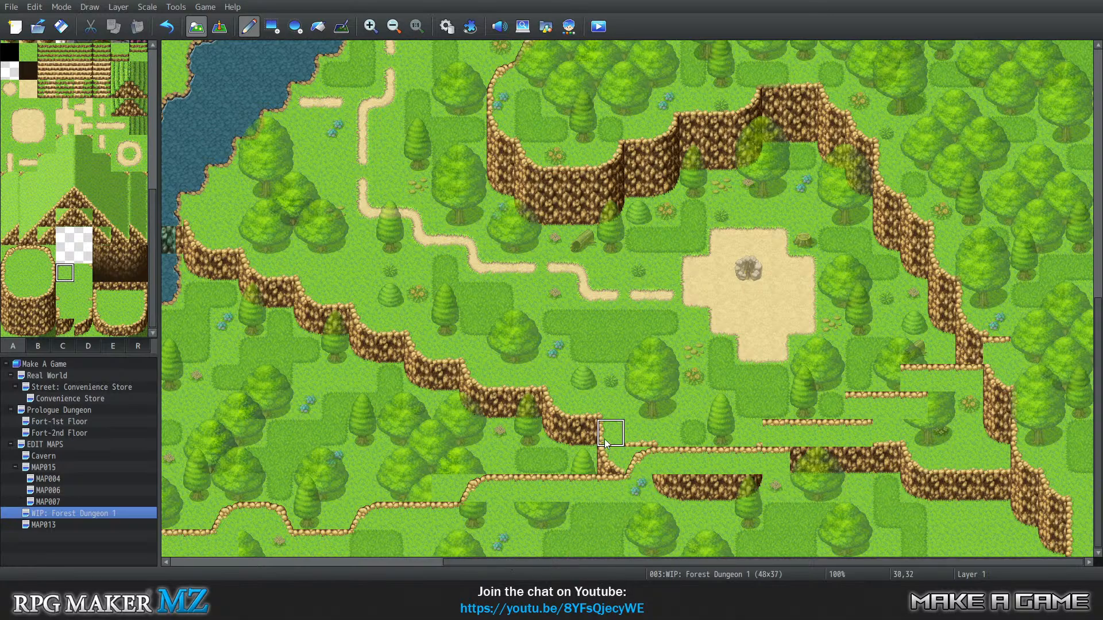
{"action": "left_click", "coordinate": [638, 434]}
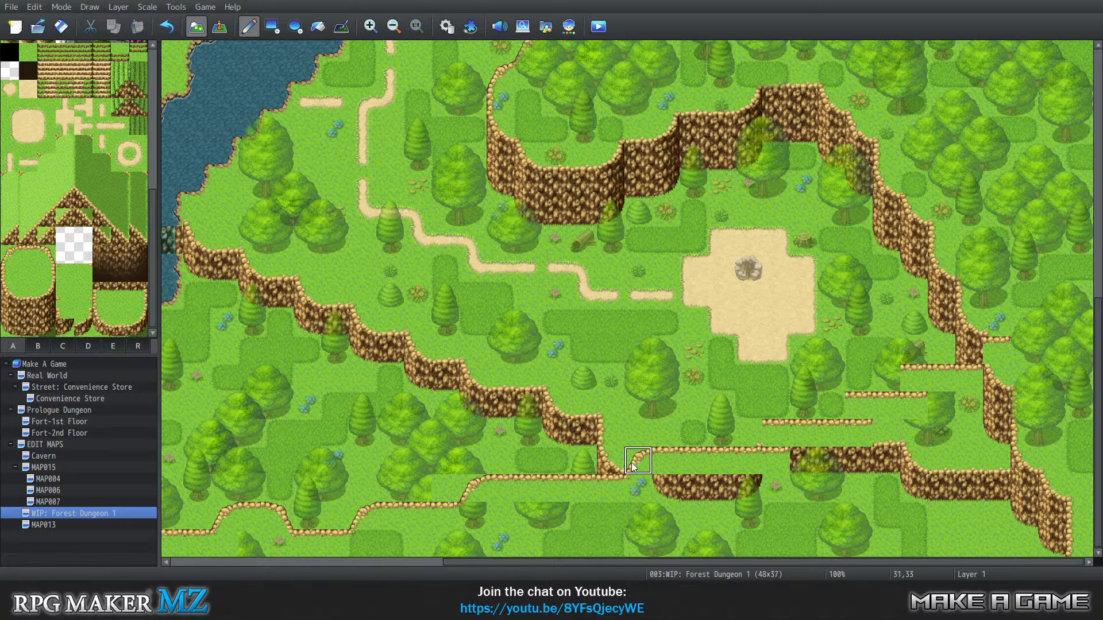
{"action": "left_click", "coordinate": [646, 464]}
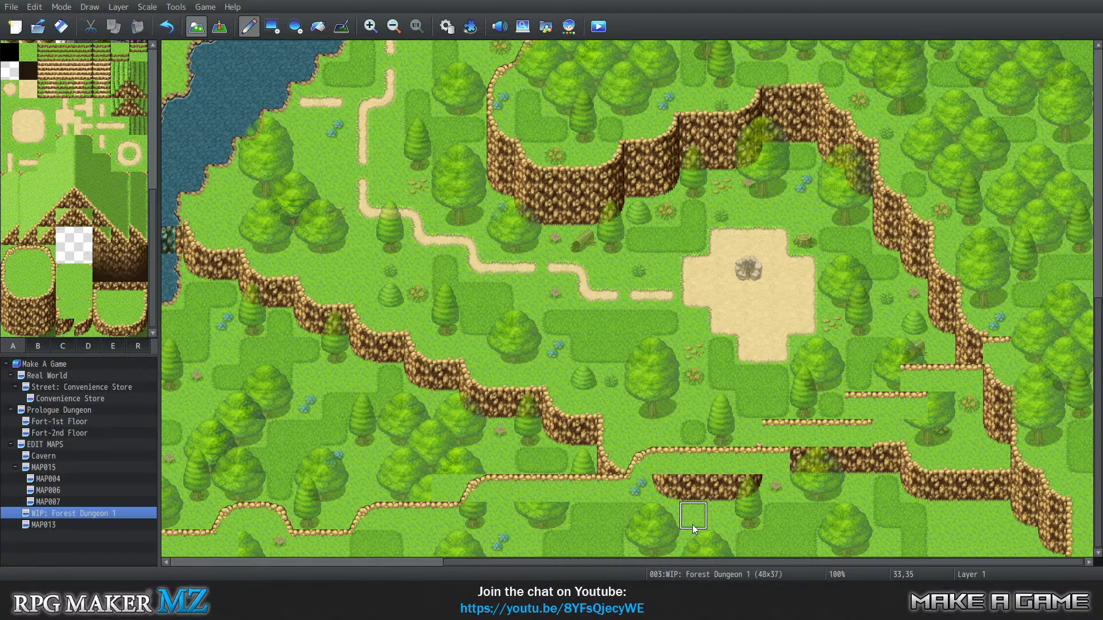
Check the tile layers, then shift the end of the southern cliff one tile west on Layer 1 and grass over its old position
{"action": "key", "text": "2"}
{"action": "key", "text": "3"}
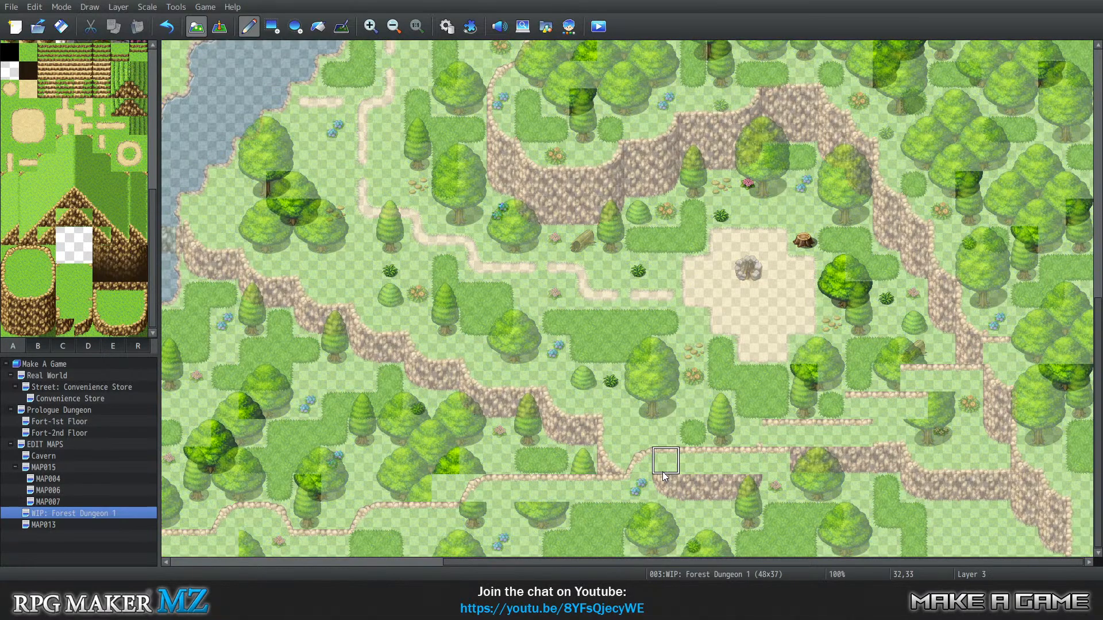
{"action": "key", "text": "4"}
{"action": "key", "text": "0"}
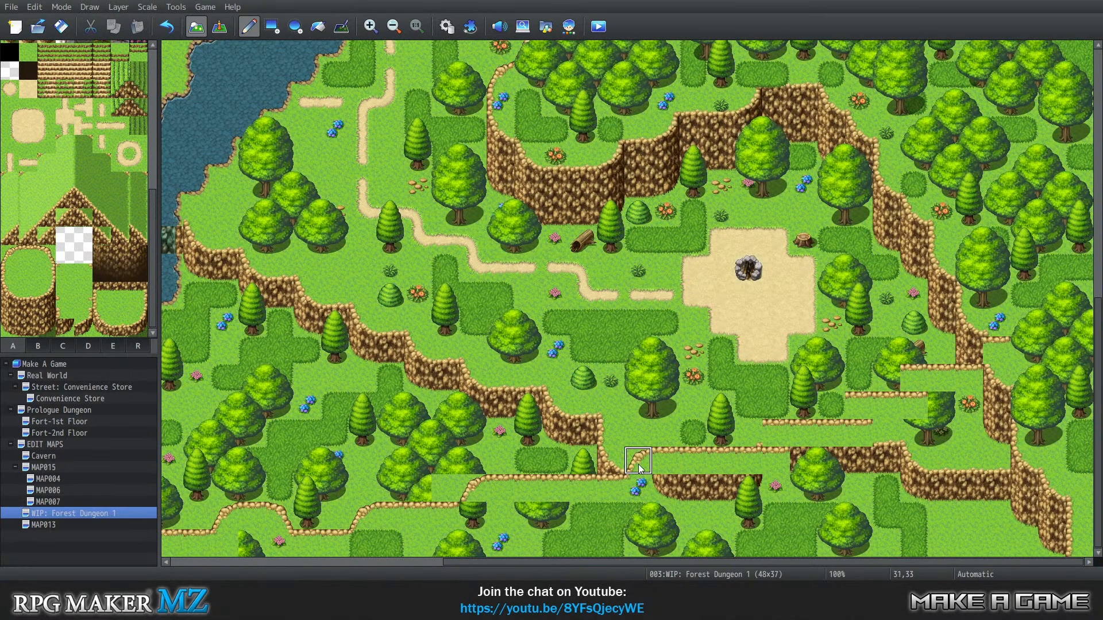
{"action": "key", "text": "1"}
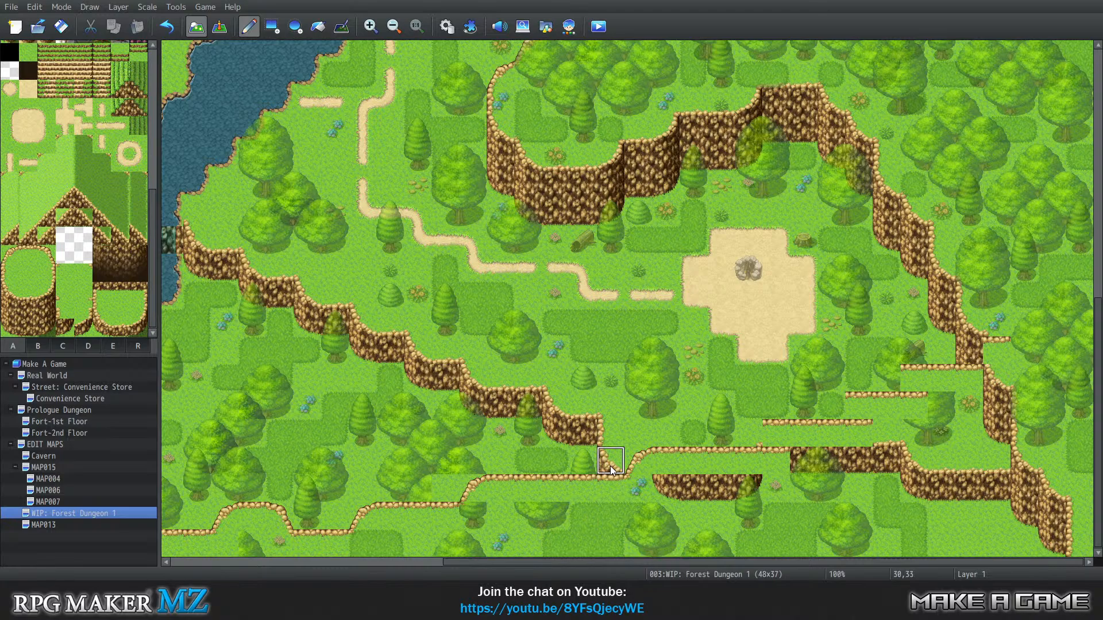
{"action": "right_click_drag", "start_coordinate": [609, 405], "coordinate": [604, 458]}
{"action": "left_click", "coordinate": [582, 454]}
{"action": "right_click", "coordinate": [613, 417]}
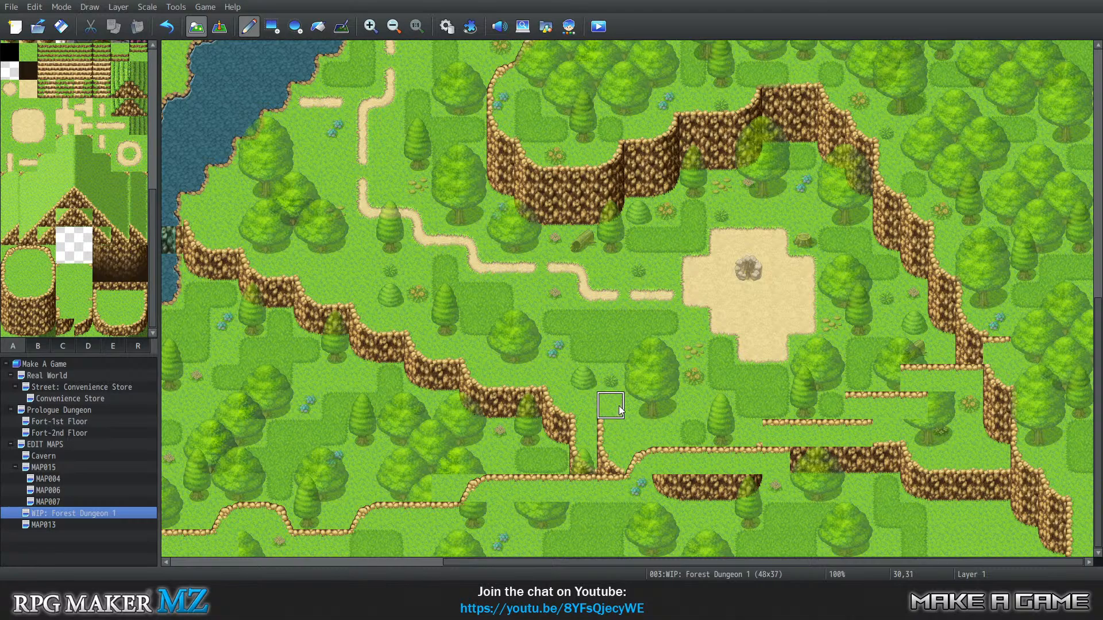
{"action": "left_click", "coordinate": [613, 459]}
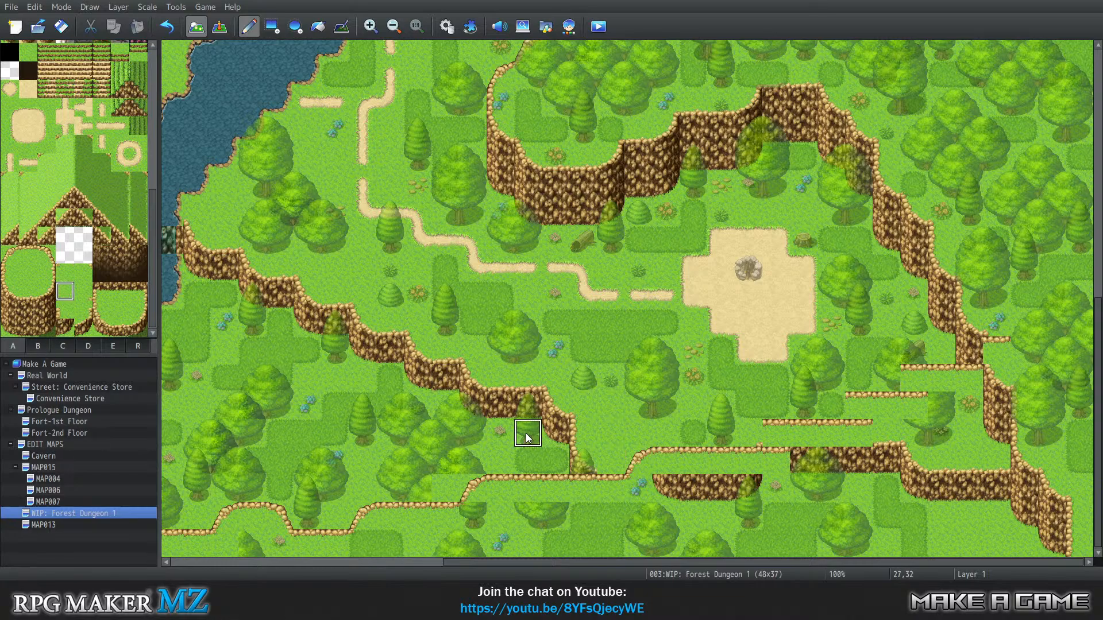
Remove the small conifer overlapping the shifted cliff's foot by copying empty tiles over it on the upper layers
{"action": "left_click", "coordinate": [608, 462]}
{"action": "key", "text": "2"}
{"action": "key", "text": "3"}
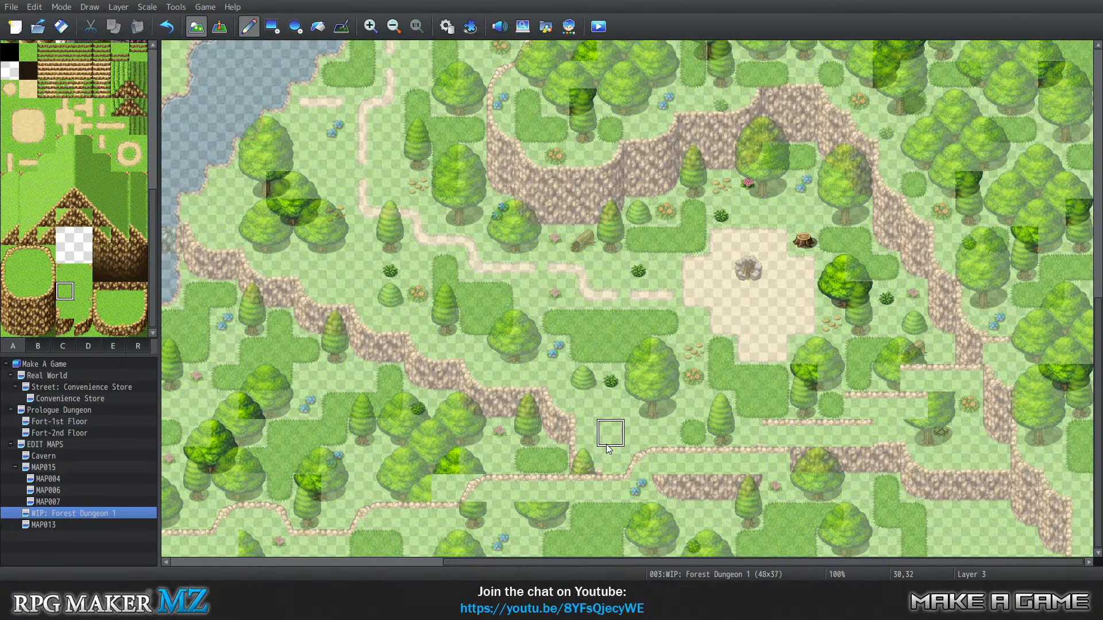
{"action": "key", "text": "4"}
{"action": "right_click", "coordinate": [610, 461]}
{"action": "left_click", "coordinate": [585, 461]}
{"action": "key", "text": "0"}
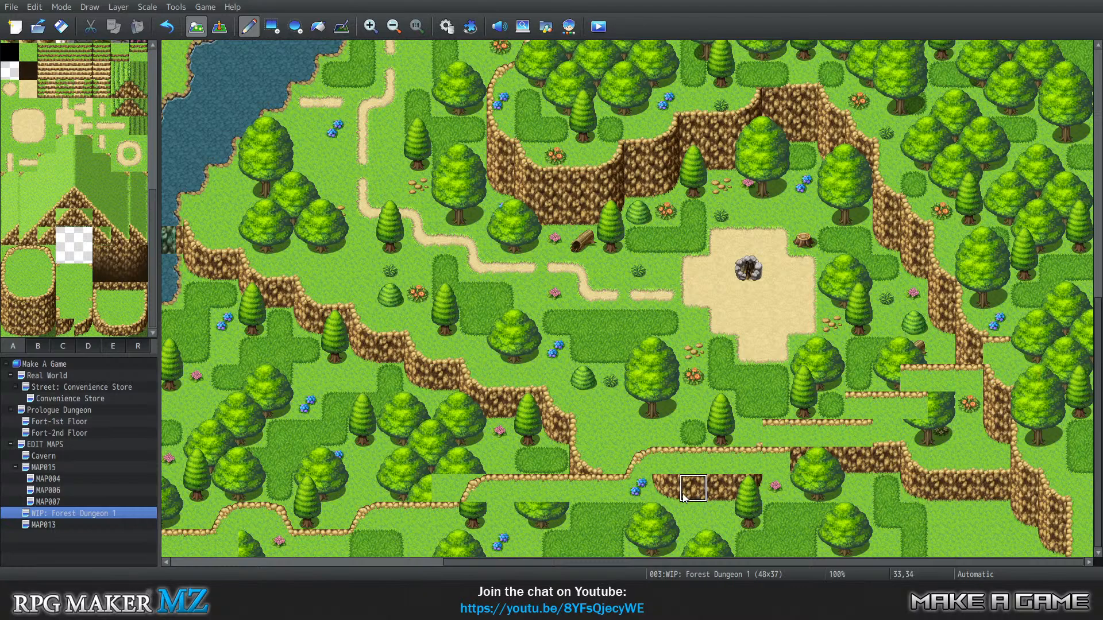
Clear the trees, bushes and flowers south of the new edge line with plain grass, back to the river
{"action": "left_click_drag", "start_coordinate": [445, 544], "coordinate": [554, 545]}
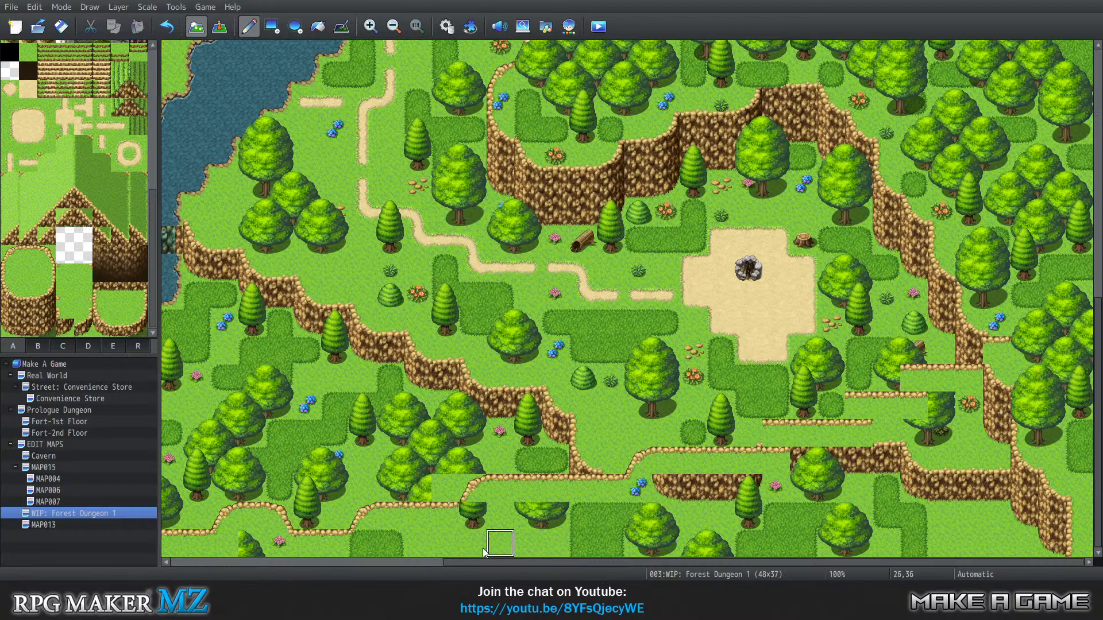
{"action": "left_click", "coordinate": [480, 521]}
{"action": "mouse_move", "coordinate": [481, 520]}
{"action": "left_mouse_down"}
{"action": "mouse_move", "coordinate": [527, 521]}
{"action": "mouse_move", "coordinate": [607, 545]}
{"action": "mouse_move", "coordinate": [419, 553]}
{"action": "left_mouse_up"}
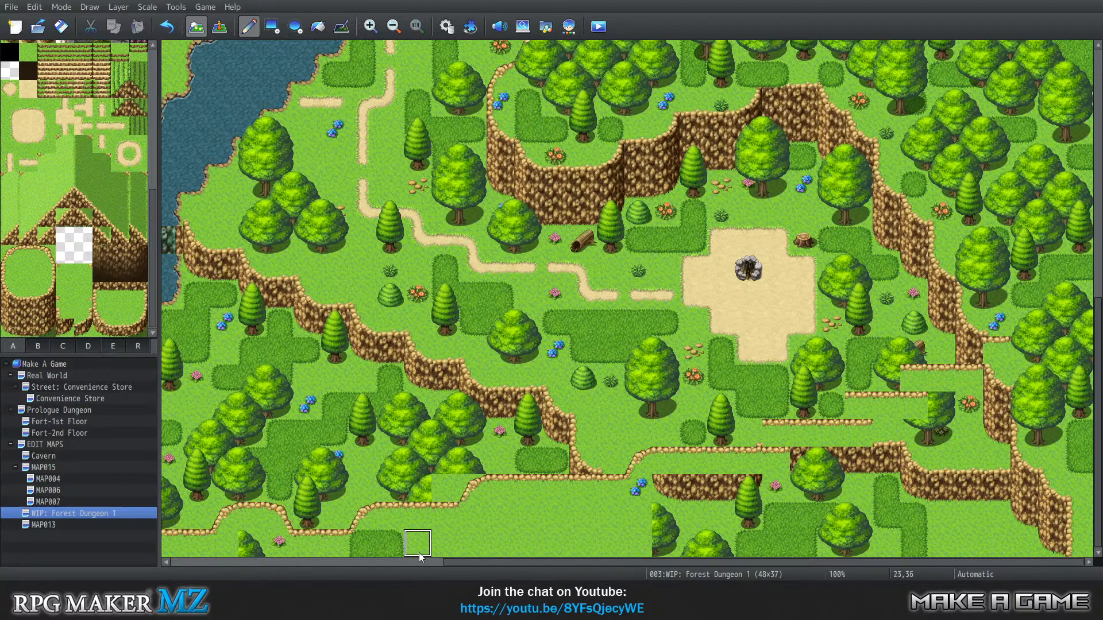
{"action": "left_click", "coordinate": [246, 562]}
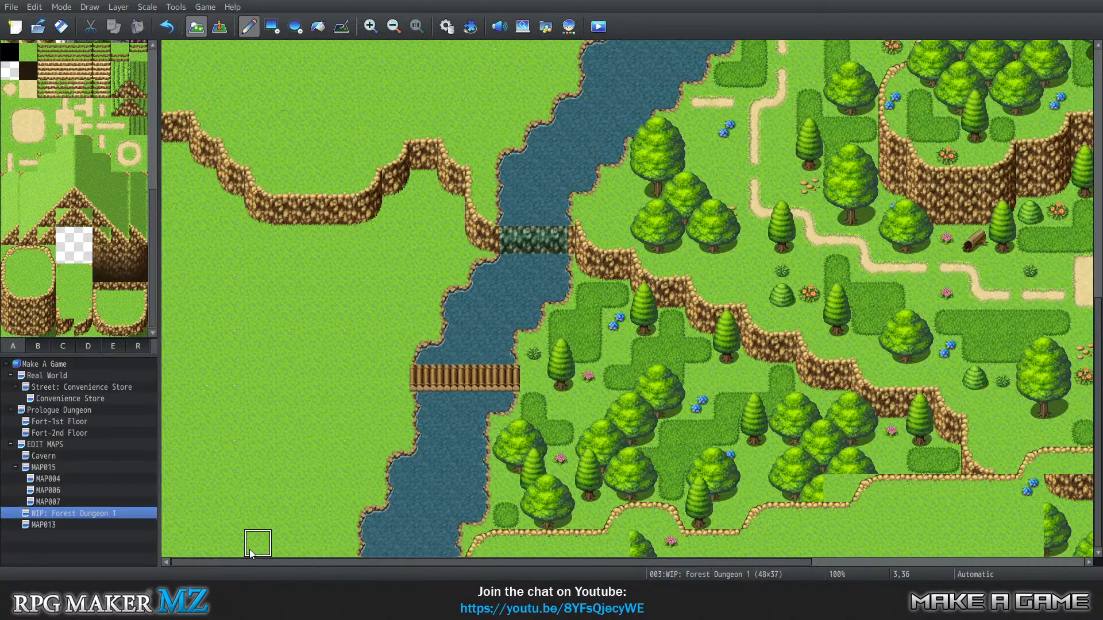
{"action": "left_click", "coordinate": [645, 549]}
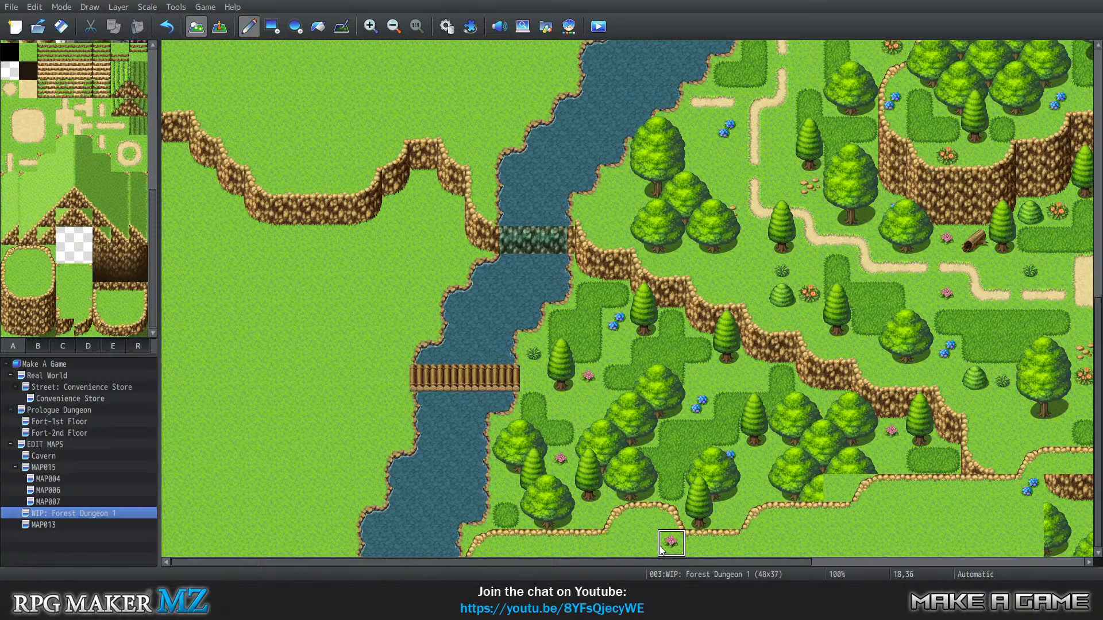
{"action": "left_click", "coordinate": [662, 549]}
Clear the trees, old cliff sections and leftover edge pieces from the map's southeast corner with plain grass
{"action": "left_click", "coordinate": [846, 563]}
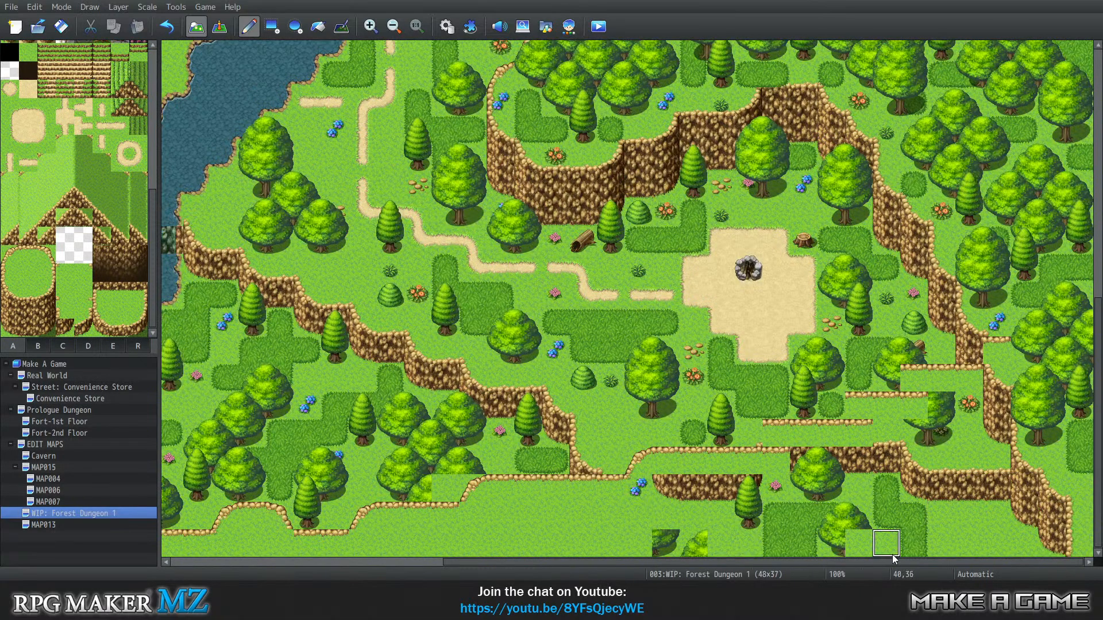
{"action": "mouse_move", "coordinate": [916, 553]}
{"action": "left_mouse_down"}
{"action": "mouse_move", "coordinate": [899, 543]}
{"action": "mouse_move", "coordinate": [913, 517]}
{"action": "mouse_move", "coordinate": [887, 501]}
{"action": "mouse_move", "coordinate": [681, 495]}
{"action": "mouse_move", "coordinate": [638, 508]}
{"action": "mouse_move", "coordinate": [666, 542]}
{"action": "mouse_move", "coordinate": [885, 537]}
{"action": "mouse_move", "coordinate": [804, 514]}
{"action": "mouse_move", "coordinate": [804, 468]}
{"action": "mouse_move", "coordinate": [772, 461]}
{"action": "mouse_move", "coordinate": [912, 462]}
{"action": "mouse_move", "coordinate": [896, 458]}
{"action": "mouse_move", "coordinate": [916, 449]}
{"action": "mouse_move", "coordinate": [933, 416]}
{"action": "mouse_move", "coordinate": [951, 435]}
{"action": "mouse_move", "coordinate": [970, 406]}
{"action": "mouse_move", "coordinate": [948, 465]}
{"action": "mouse_move", "coordinate": [966, 495]}
{"action": "mouse_move", "coordinate": [990, 484]}
{"action": "mouse_move", "coordinate": [969, 472]}
{"action": "mouse_move", "coordinate": [887, 542]}
{"action": "mouse_move", "coordinate": [859, 465]}
{"action": "mouse_move", "coordinate": [889, 526]}
{"action": "mouse_move", "coordinate": [1024, 355]}
{"action": "mouse_move", "coordinate": [996, 379]}
{"action": "mouse_move", "coordinate": [1011, 455]}
{"action": "mouse_move", "coordinate": [1077, 534]}
{"action": "mouse_move", "coordinate": [1022, 494]}
{"action": "left_mouse_up"}
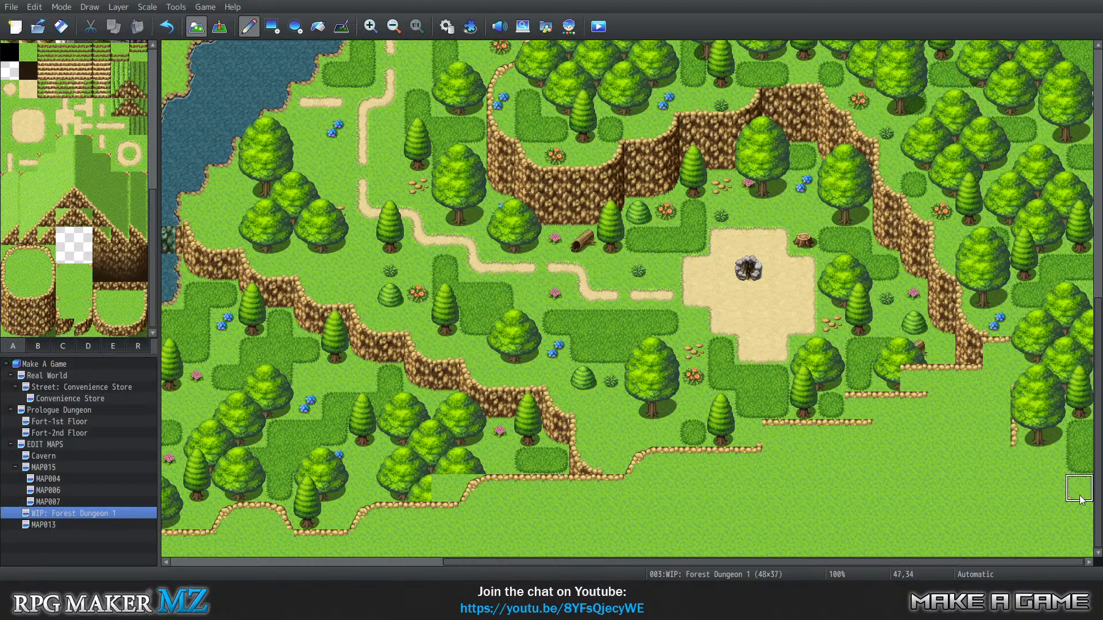
{"action": "key", "text": "1"}
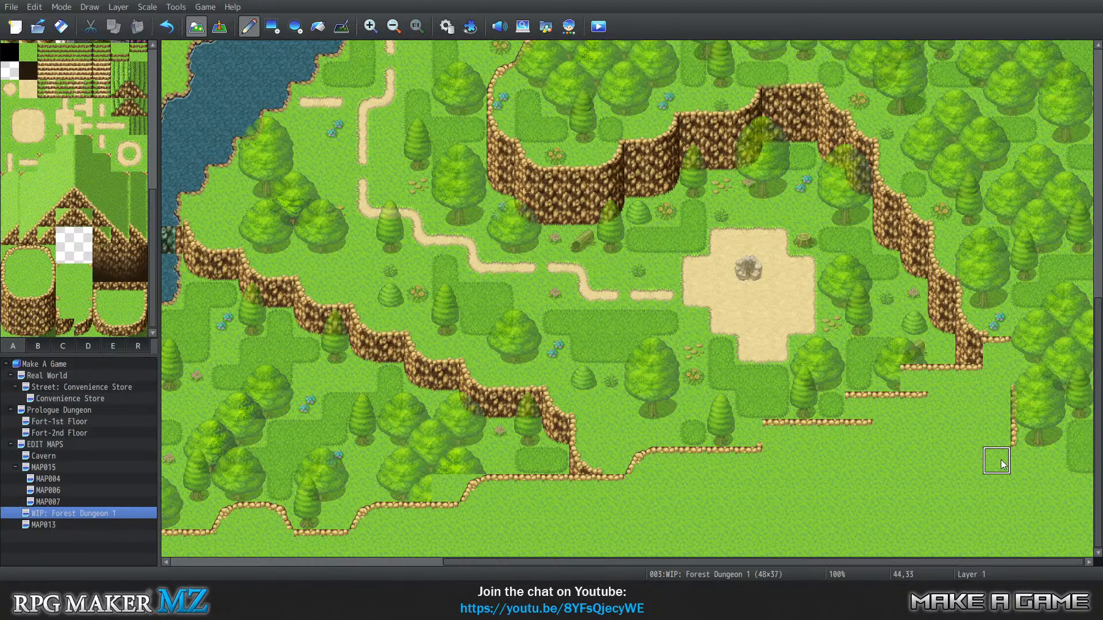
{"action": "mouse_move", "coordinate": [1018, 442]}
{"action": "left_mouse_down"}
{"action": "mouse_move", "coordinate": [1022, 381]}
{"action": "mouse_move", "coordinate": [1042, 377]}
{"action": "left_mouse_up"}
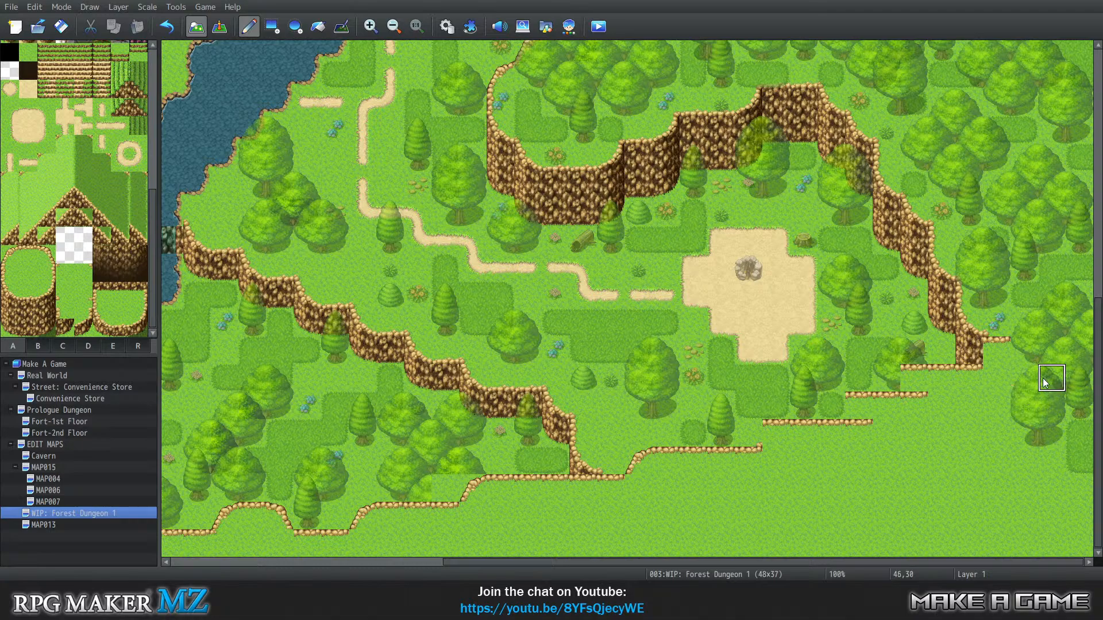
{"action": "left_click", "coordinate": [994, 350]}
On Layer 1, join the broken southern edge pieces into a continuous stepped line using the plateau grass tile at each gap
{"action": "key", "text": "2"}
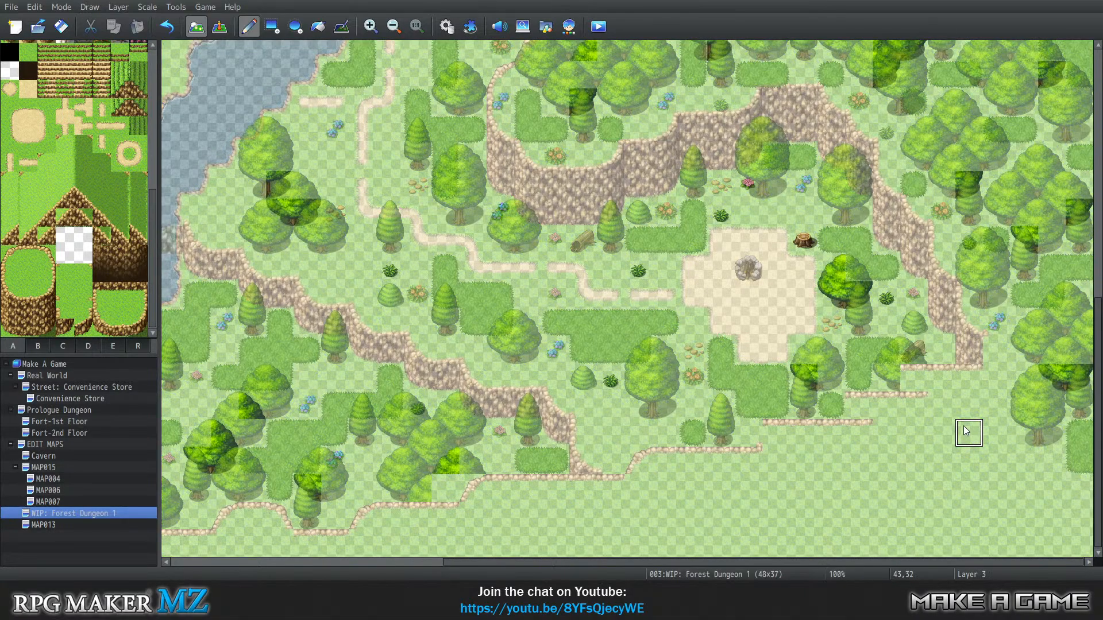
{"action": "key", "text": "0"}
{"action": "key", "text": "1"}
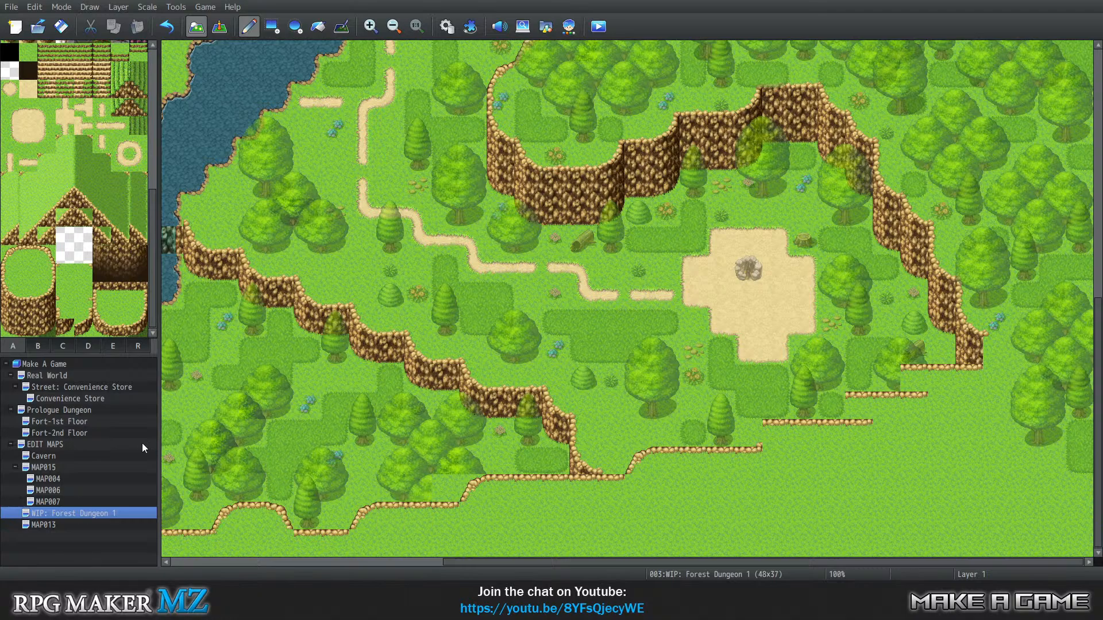
{"action": "left_click", "coordinate": [65, 274]}
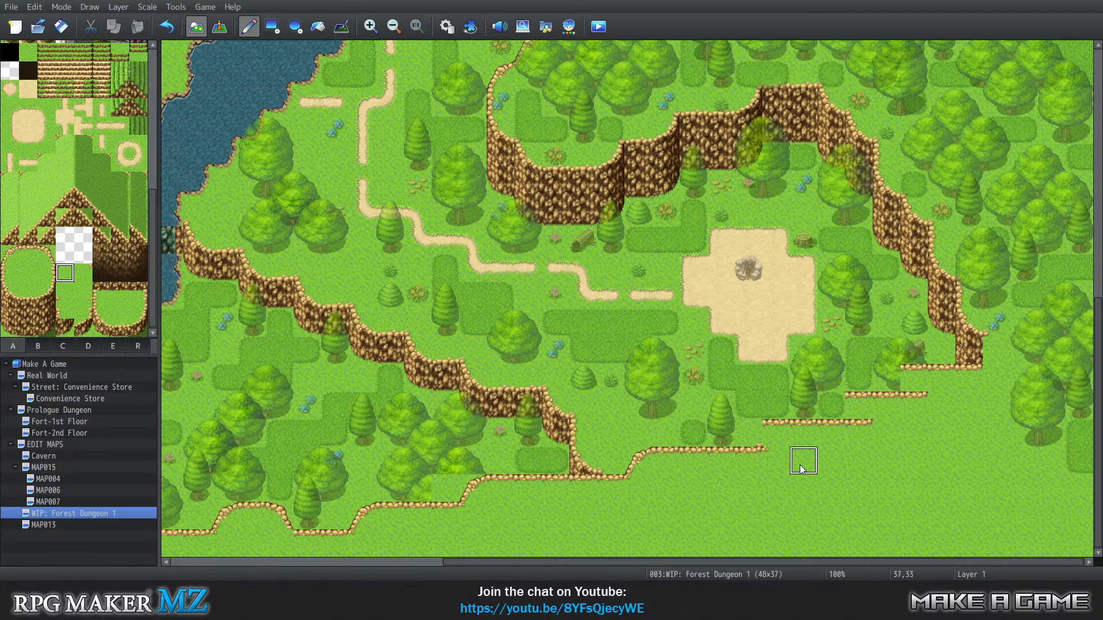
{"action": "left_click", "coordinate": [773, 434]}
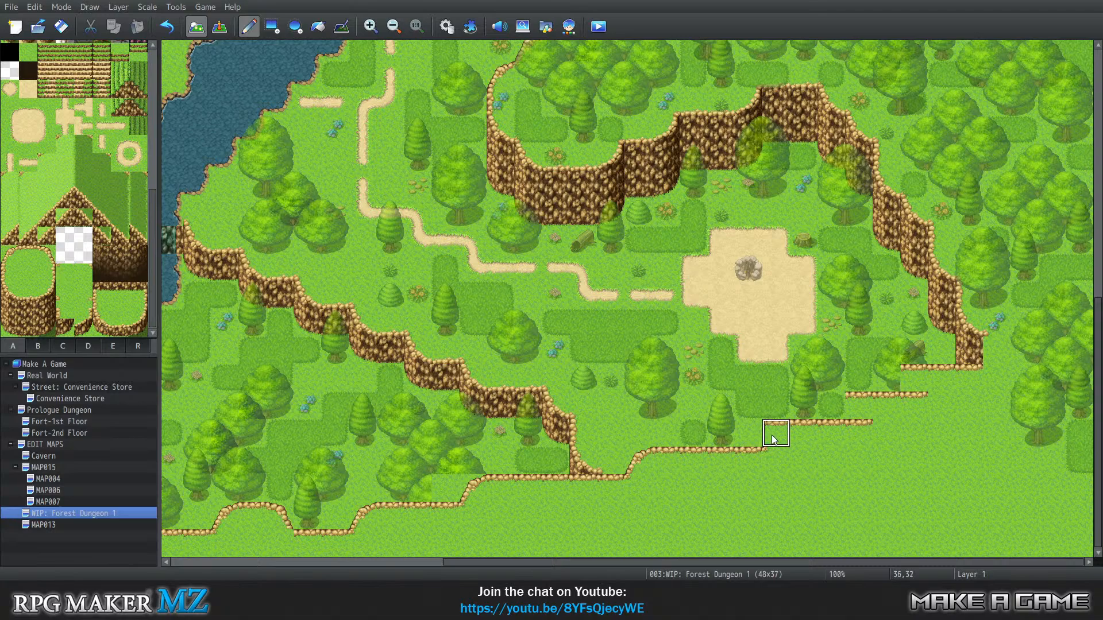
{"action": "left_click", "coordinate": [859, 406]}
{"action": "left_click", "coordinate": [913, 380]}
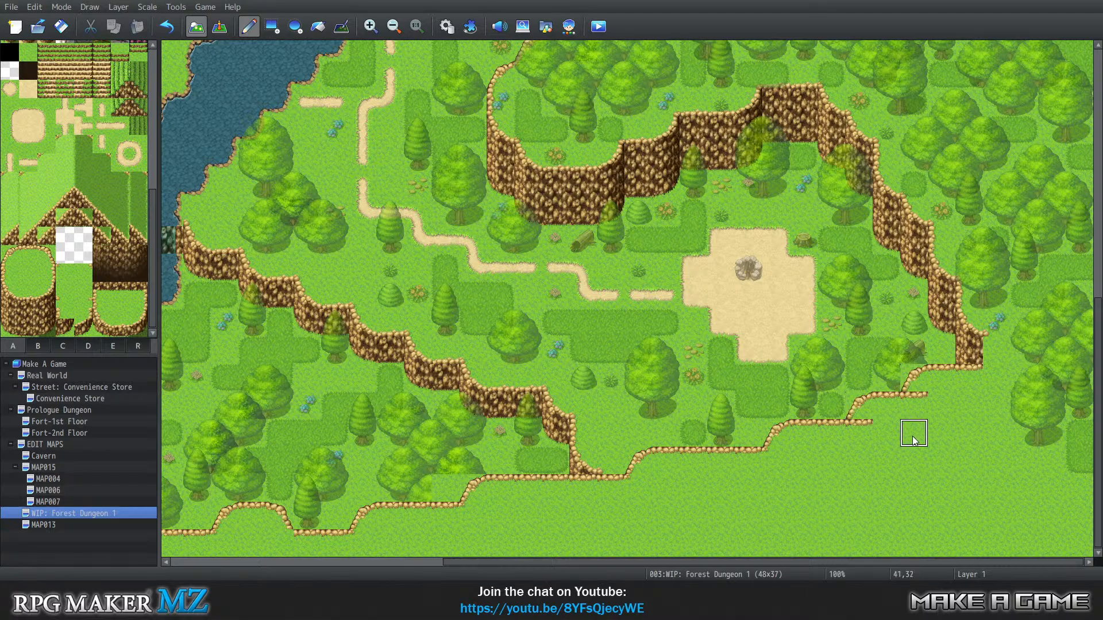
{"action": "left_click", "coordinate": [859, 434]}
{"action": "left_click", "coordinate": [914, 407]}
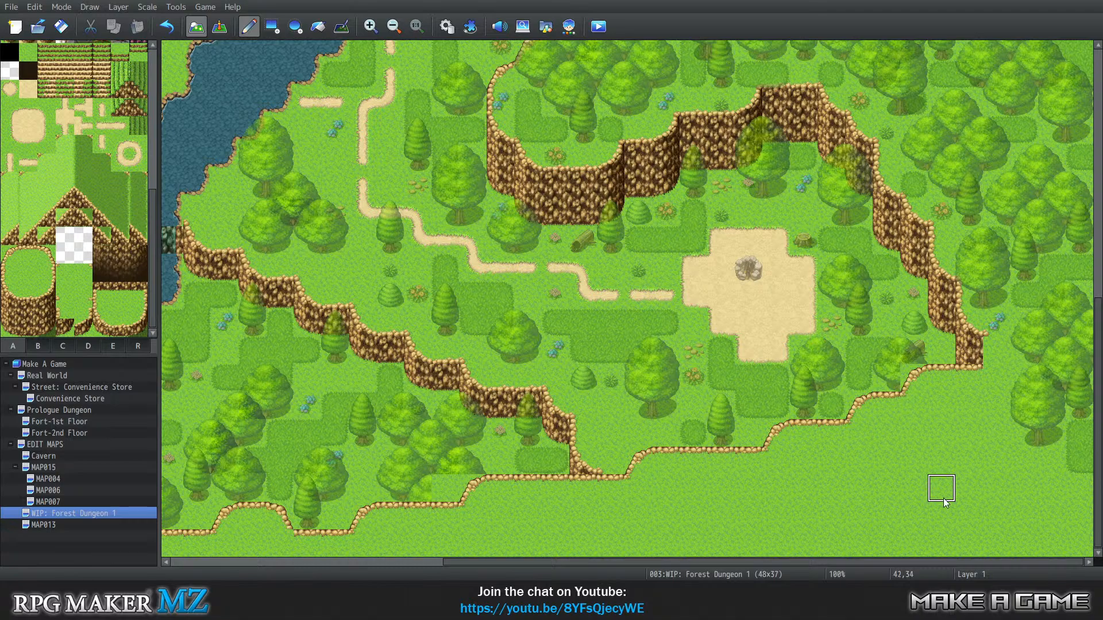
Paint the plateau grass tile beside the eastern cliff's foot to finish that cliff's outer side
{"action": "left_click", "coordinate": [997, 350]}
{"action": "left_click", "coordinate": [65, 273]}
{"action": "left_click_drag", "start_coordinate": [898, 560], "coordinate": [946, 553]}
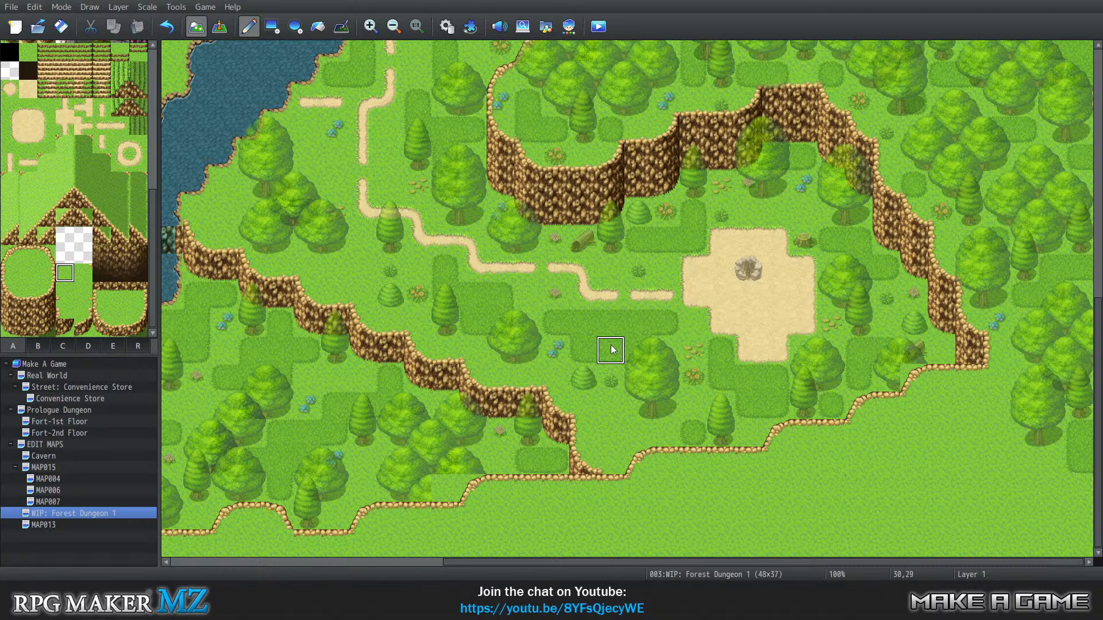
Examine how the existing trees are arranged around the northern cliffs and clearing on Layer 4
{"action": "key", "text": "2"}
{"action": "key", "text": "3"}
{"action": "key", "text": "4"}
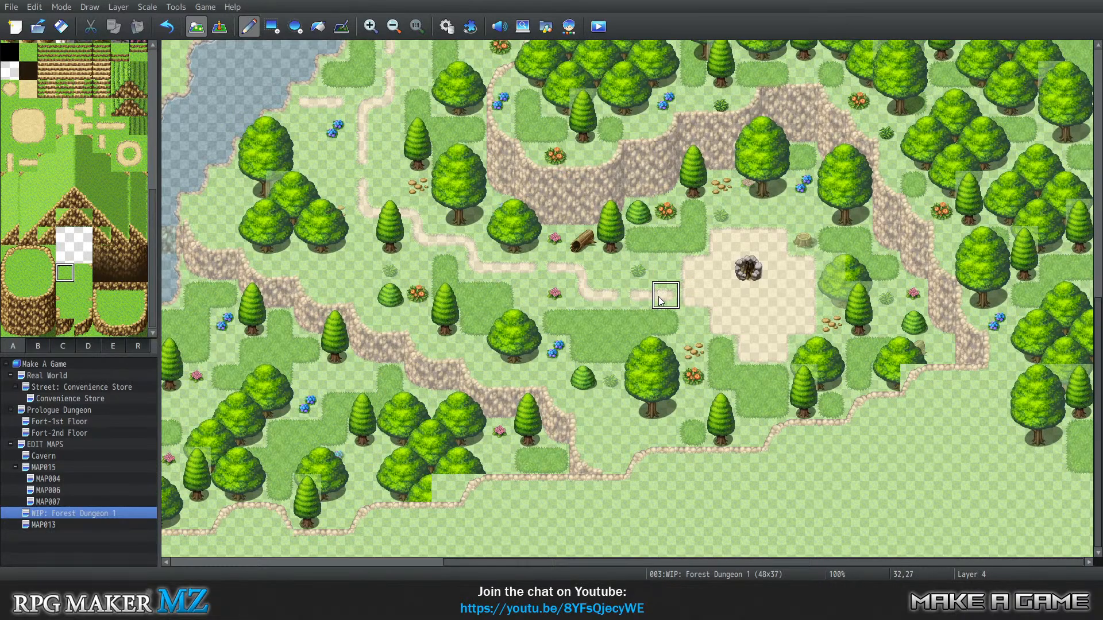
{"action": "scroll", "coordinate": [644, 255], "scroll_direction": "up", "scroll_amount": 5}
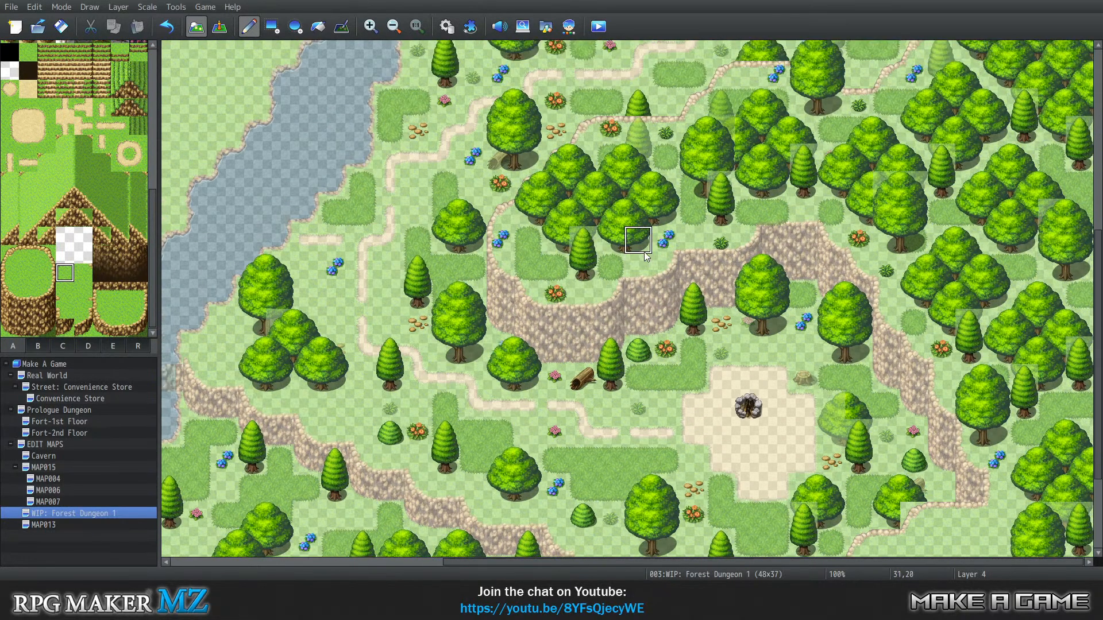
{"action": "scroll", "coordinate": [638, 274], "scroll_direction": "down", "scroll_amount": 5}
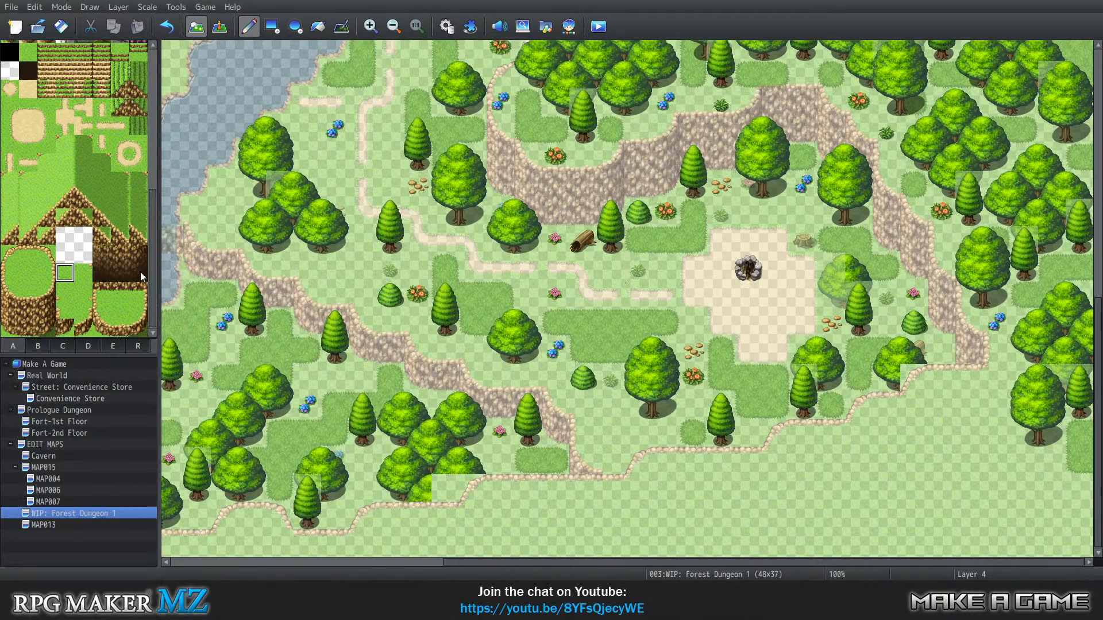
On Layer 4, place four round trees from tileset B south of the new edge: an overlapping eastern pair and two spaced westward
{"action": "left_click", "coordinate": [38, 345]}
{"action": "scroll", "coordinate": [73, 259], "scroll_direction": "down", "scroll_amount": 3}
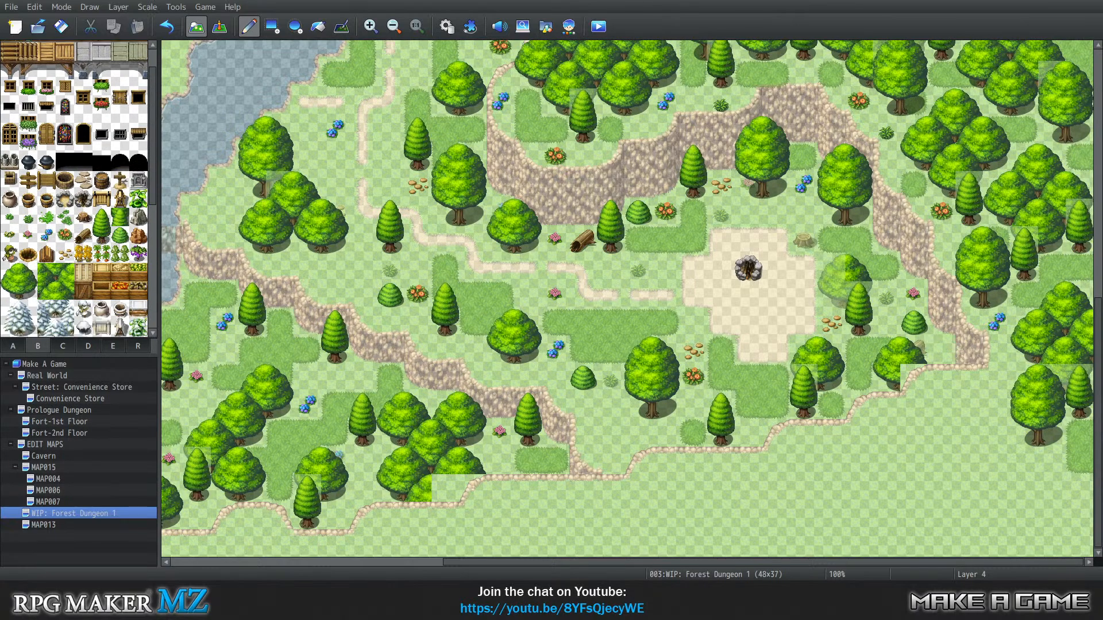
{"action": "key", "text": "0"}
{"action": "key", "text": "1"}
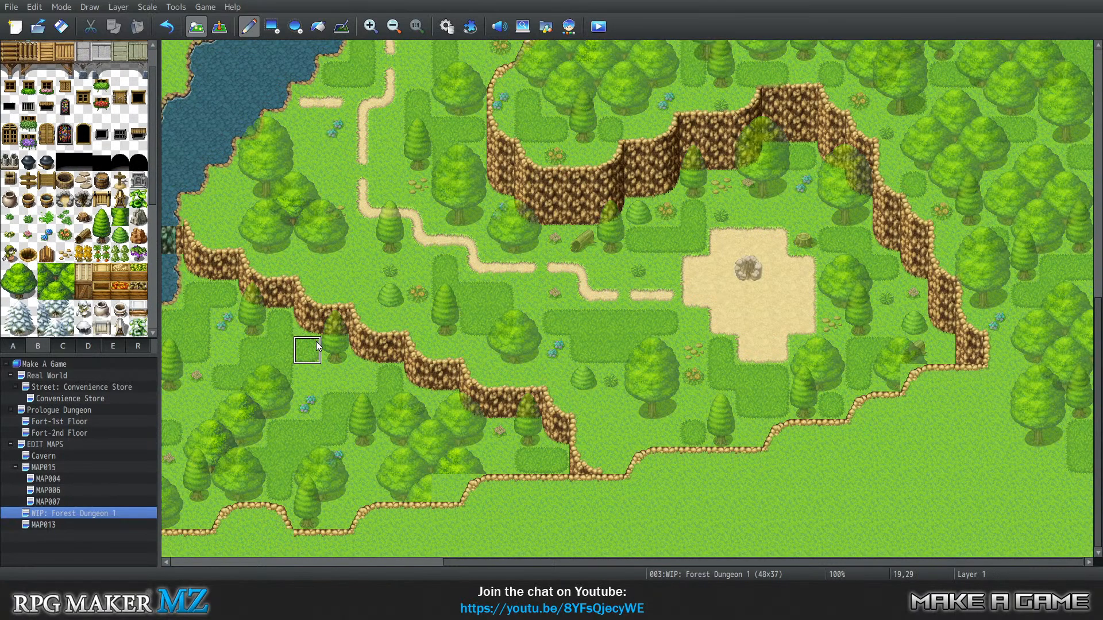
{"action": "key", "text": "2"}
{"action": "key", "text": "3"}
{"action": "key", "text": "4"}
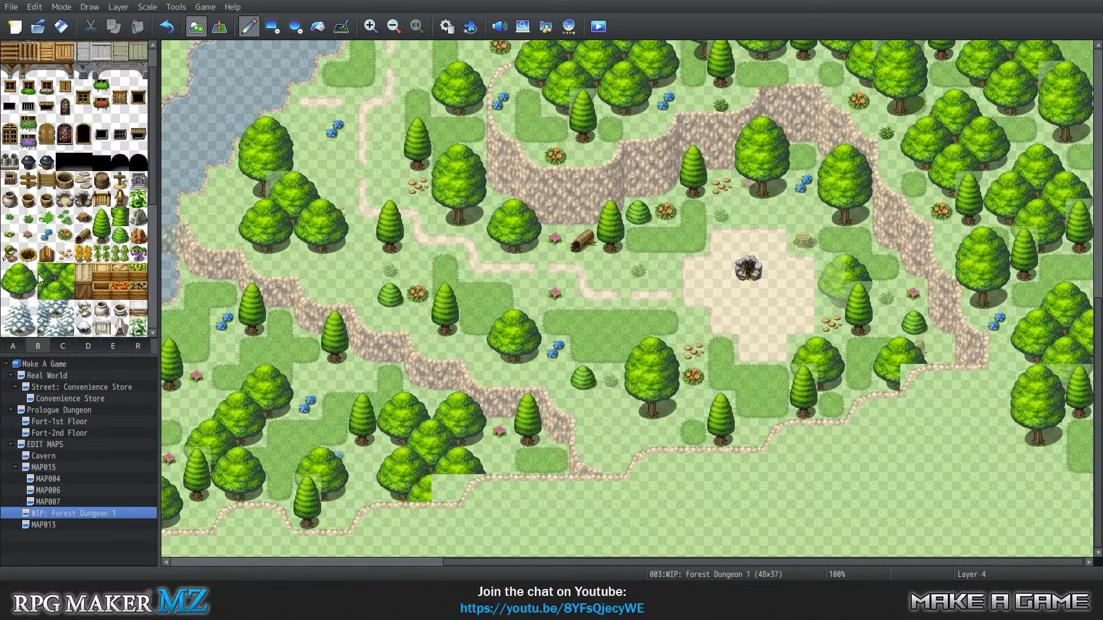
{"action": "left_click", "coordinate": [13, 276]}
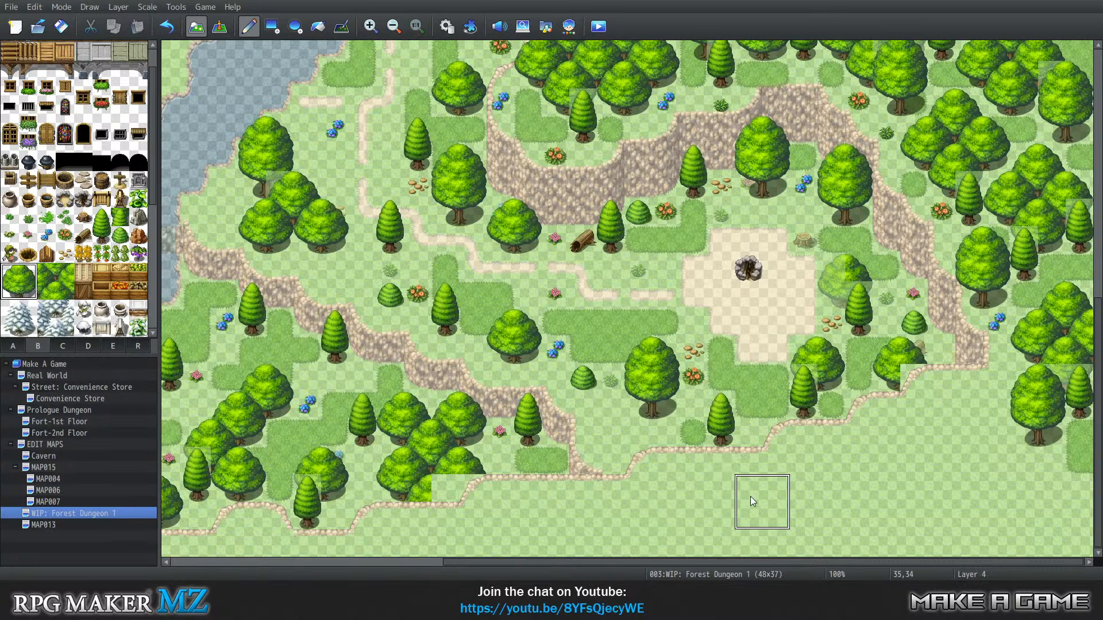
{"action": "left_click", "coordinate": [957, 447]}
{"action": "left_click", "coordinate": [929, 474]}
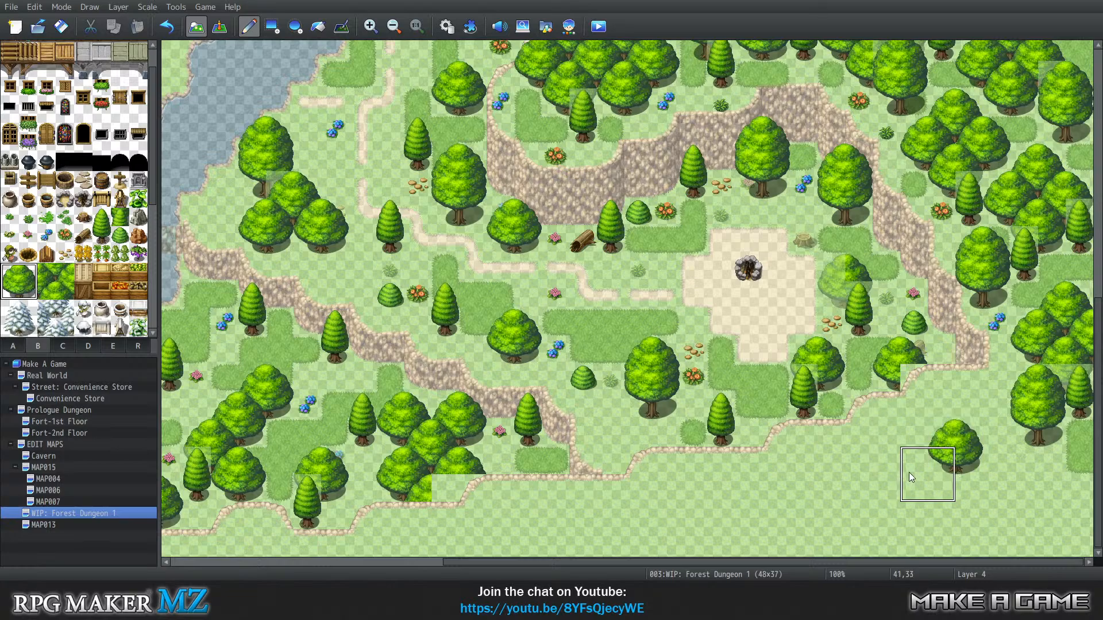
{"action": "left_click", "coordinate": [762, 512]}
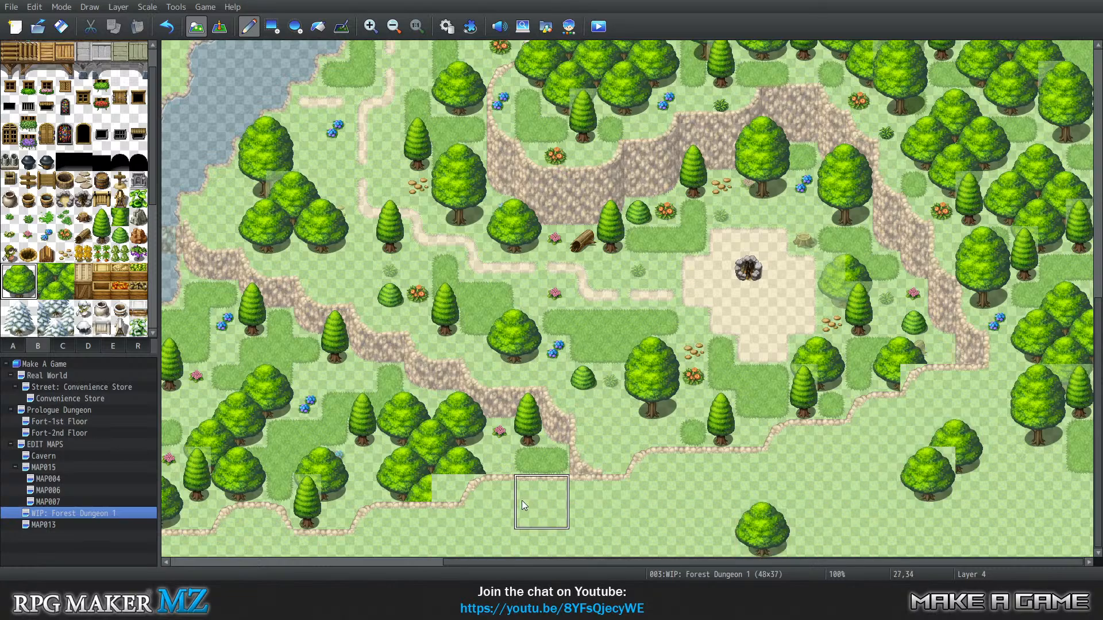
{"action": "left_click", "coordinate": [491, 484]}
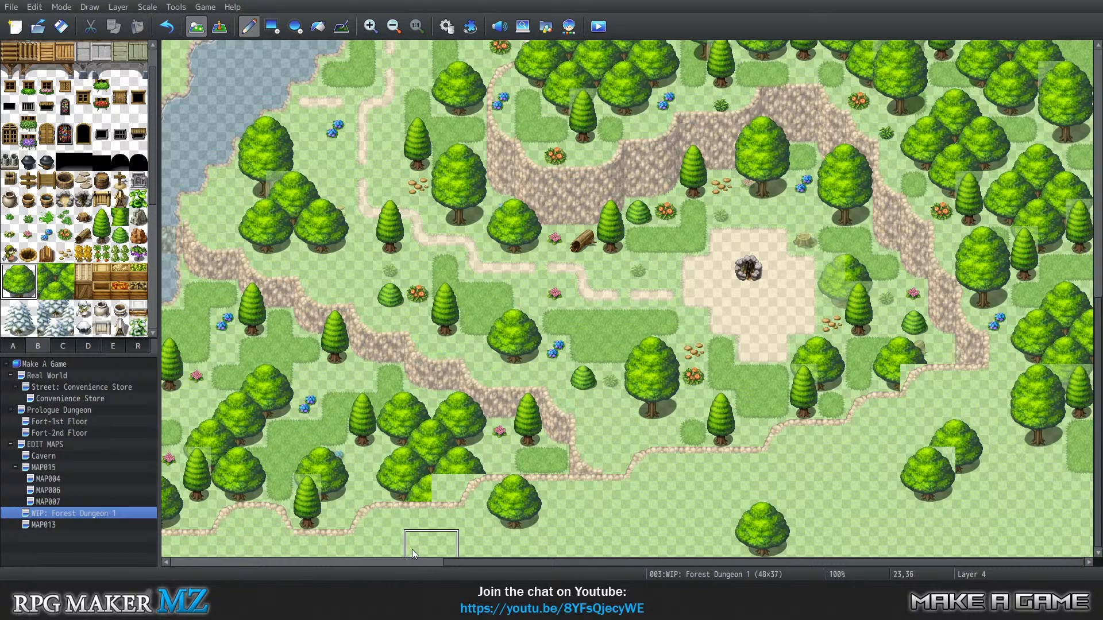
Add four more round trees south of the edge, overlapping two of them, and clear the leftover fragment of the misplaced tree
{"action": "left_click", "coordinate": [821, 468]}
{"action": "left_click", "coordinate": [1034, 523]}
{"action": "left_click", "coordinate": [669, 501]}
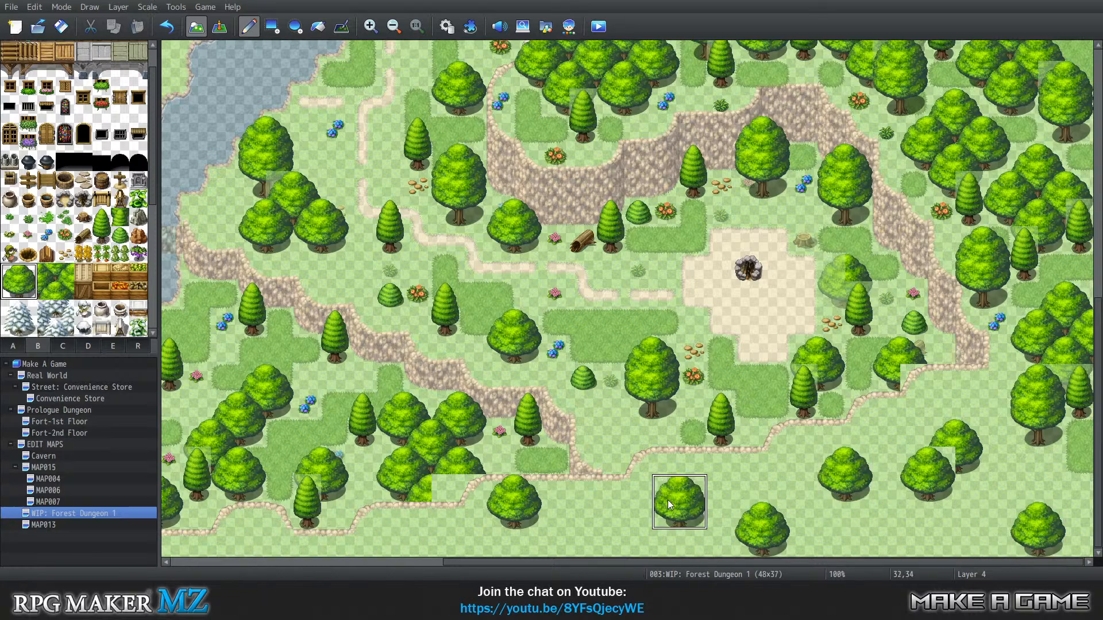
{"action": "left_click", "coordinate": [610, 522]}
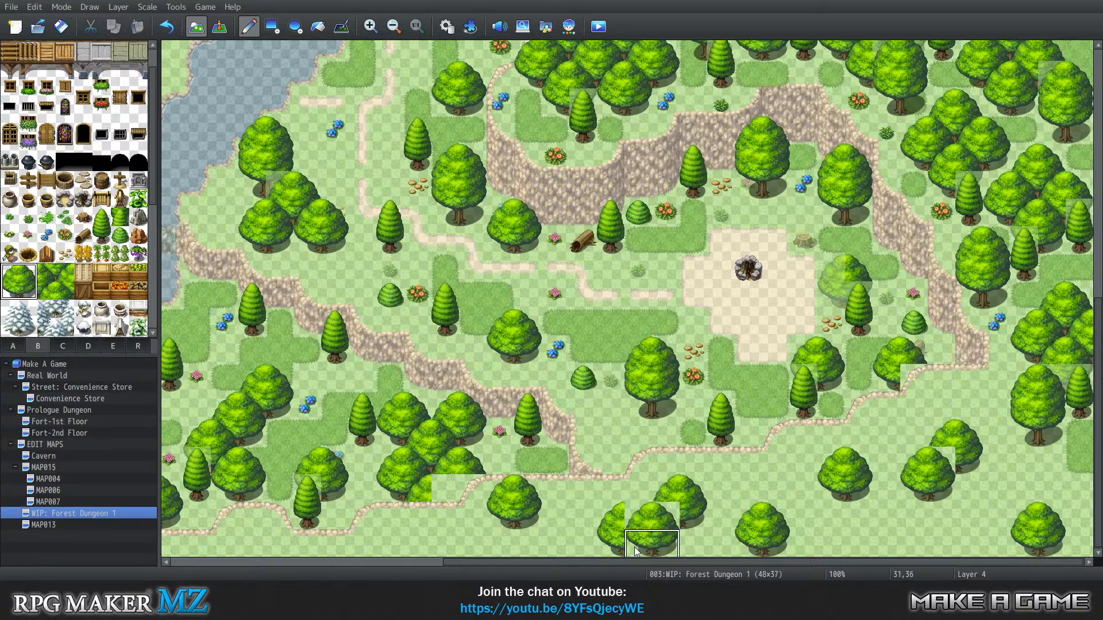
{"action": "right_click", "coordinate": [574, 515]}
{"action": "left_click_drag", "start_coordinate": [603, 518], "coordinate": [602, 540]}
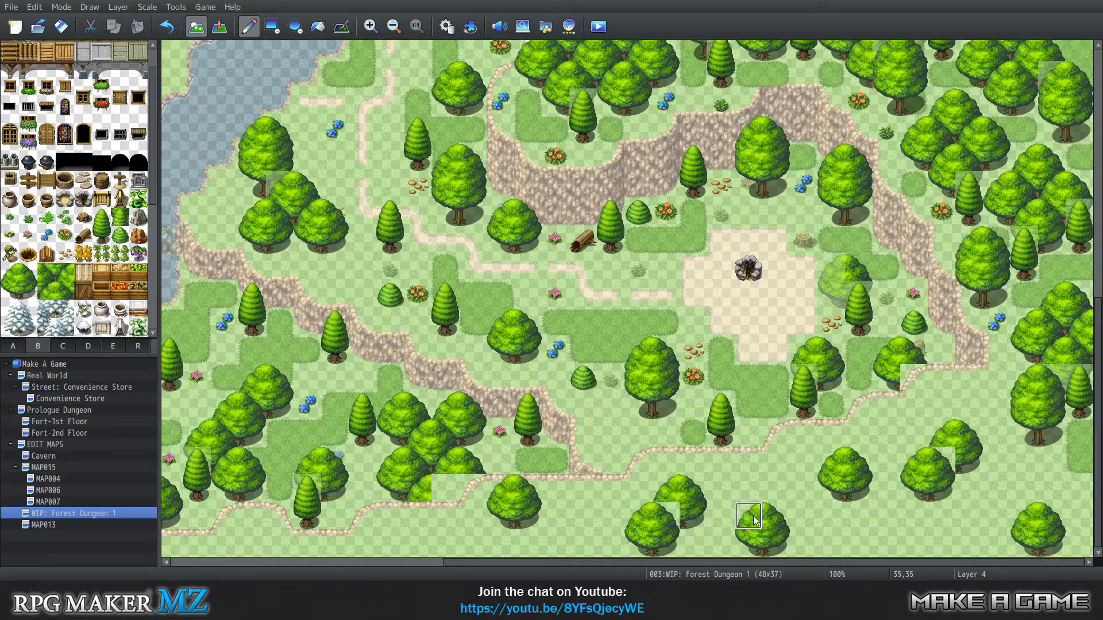
{"action": "right_click_drag", "start_coordinate": [766, 525], "coordinate": [755, 537]}
Place tall conifers among the round trees south of the edge and one on its western stretch
{"action": "left_click_drag", "start_coordinate": [101, 221], "coordinate": [102, 237]}
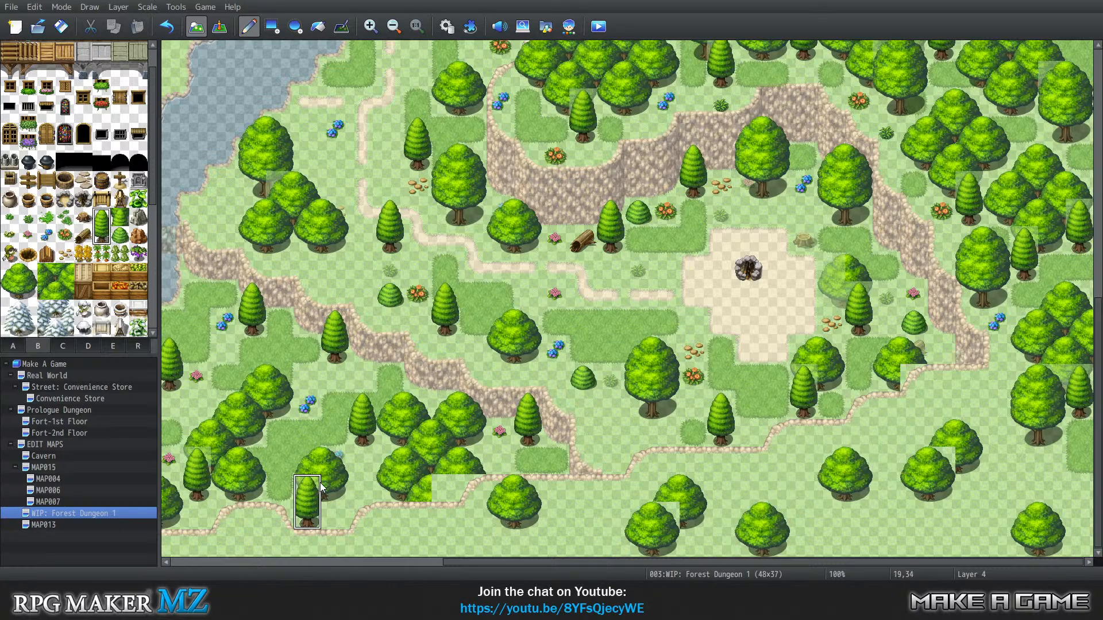
{"action": "left_click", "coordinate": [315, 508]}
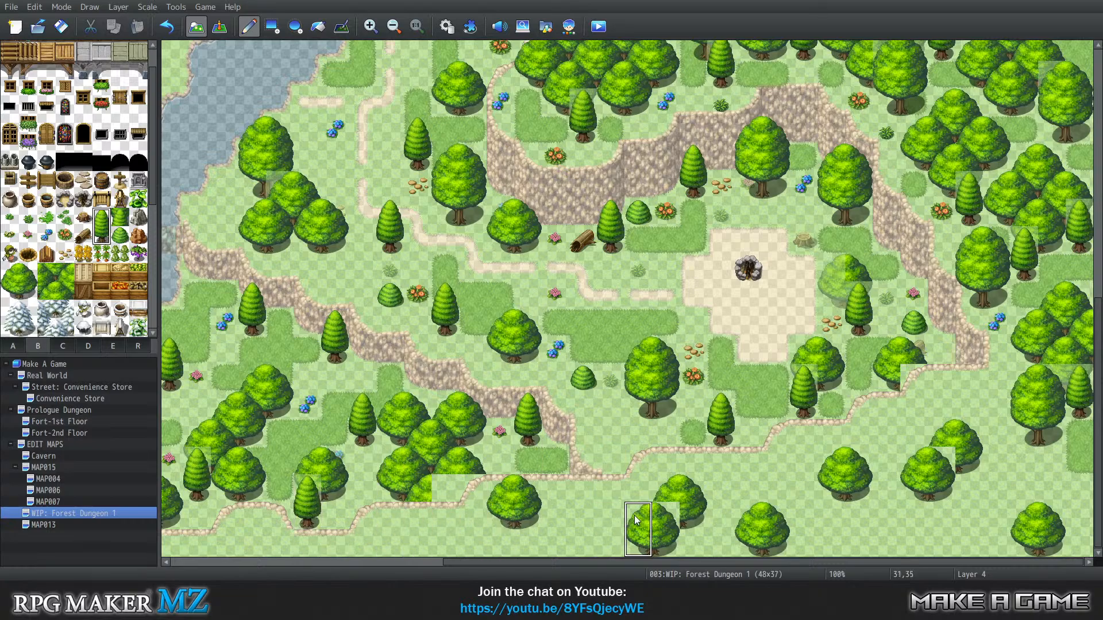
{"action": "left_click", "coordinate": [913, 489]}
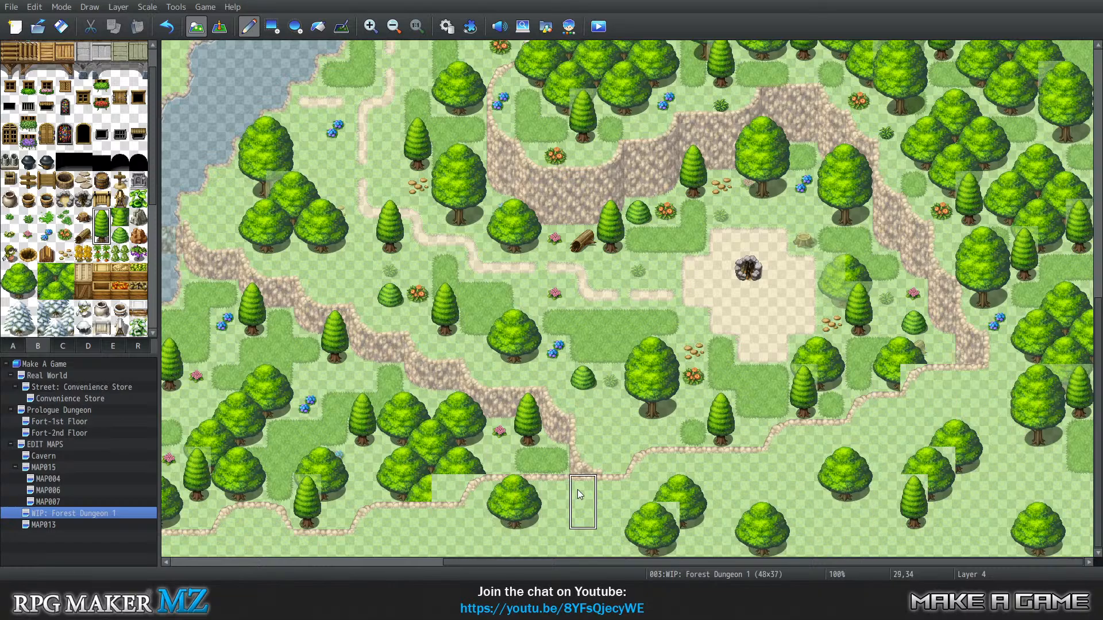
{"action": "left_click", "coordinate": [584, 528]}
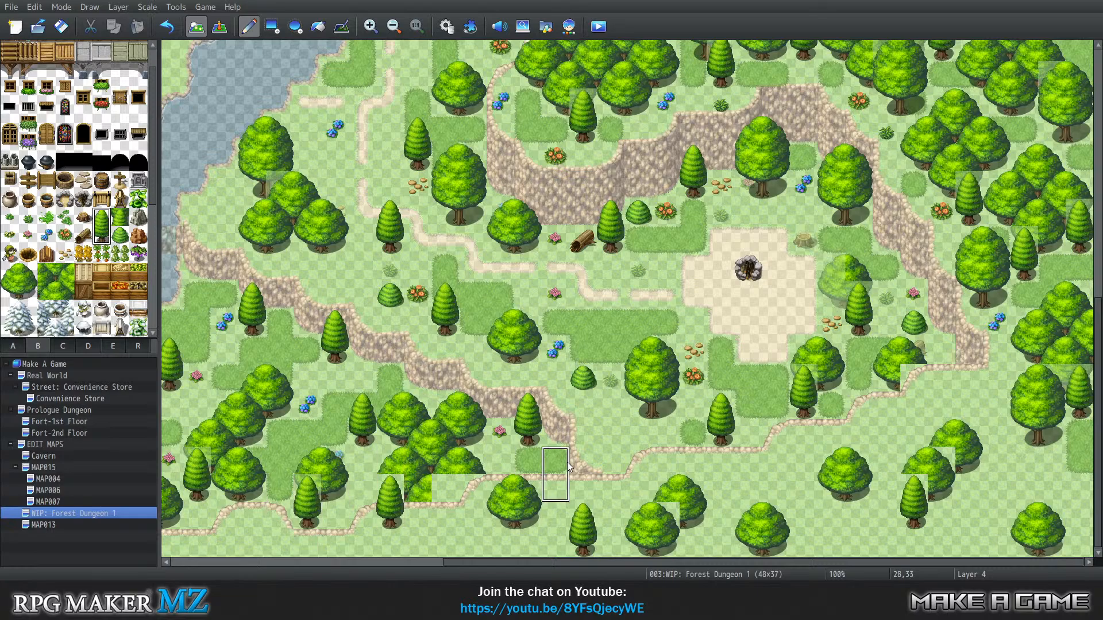
Place conifers along the edge line's steps and western bend, shifting the one by the eastern cliff one tile north
{"action": "left_click", "coordinate": [787, 430]}
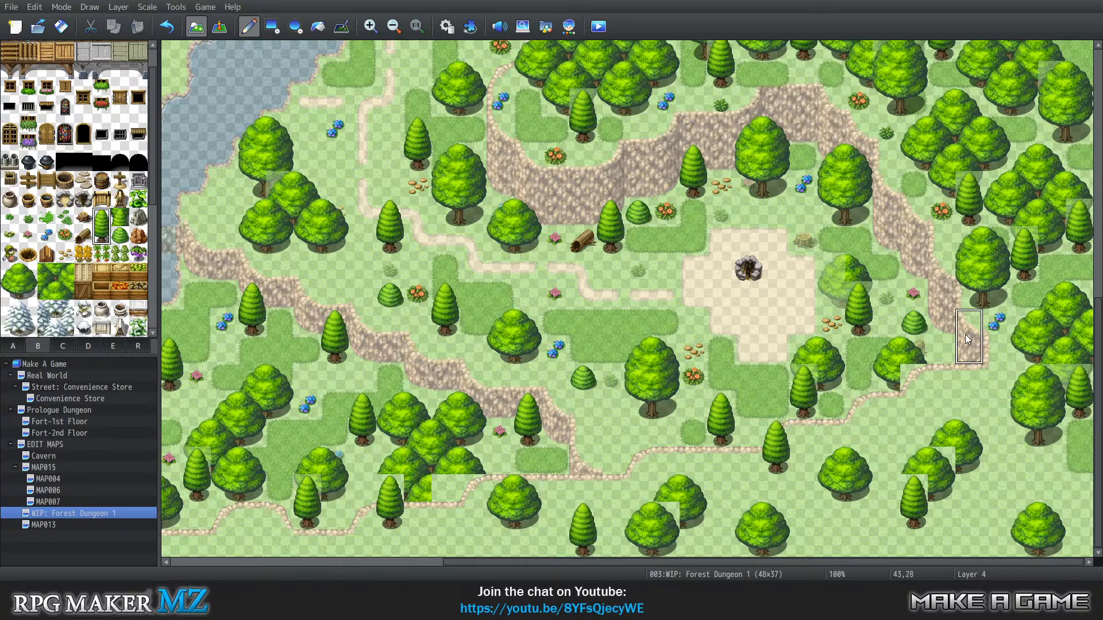
{"action": "left_click", "coordinate": [950, 376]}
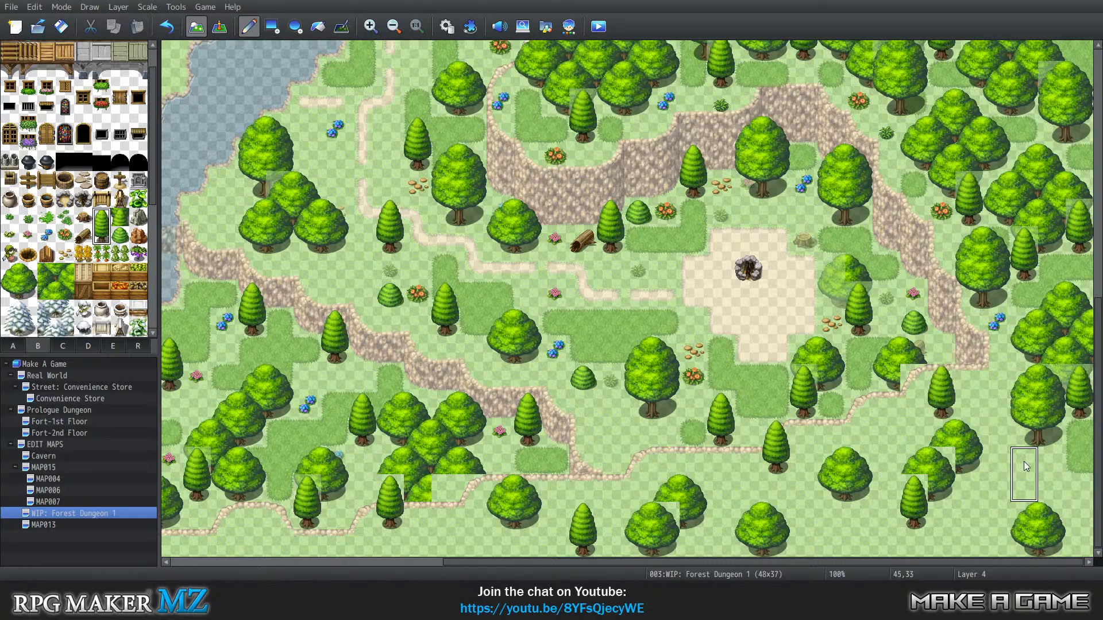
{"action": "key", "text": "ctrl+z"}
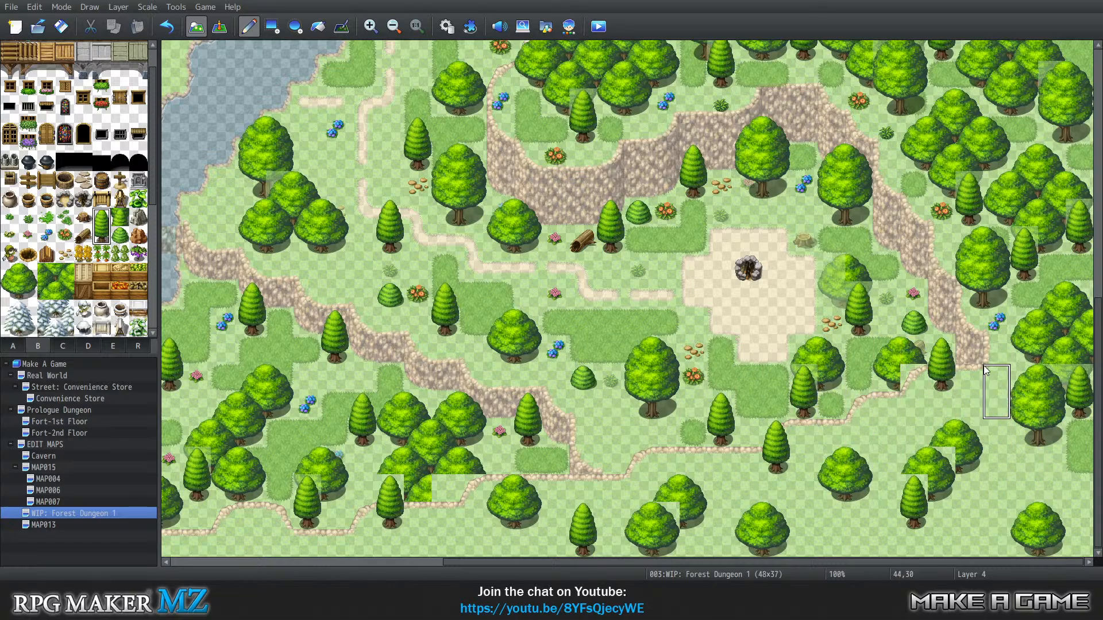
{"action": "left_click", "coordinate": [252, 505]}
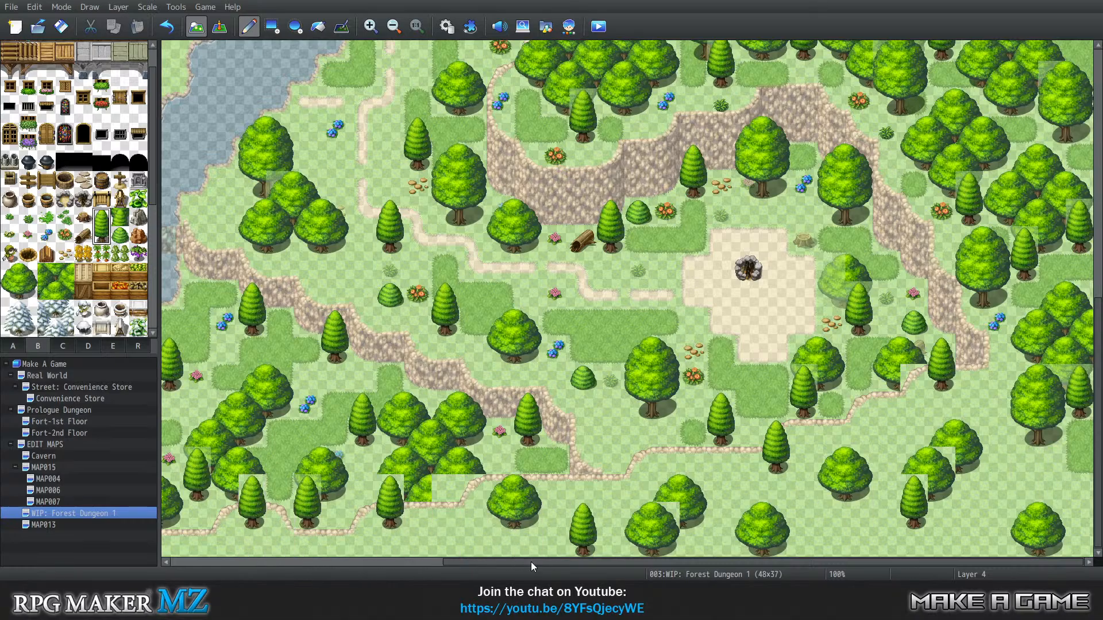
Place only the top half of a conifer on the map's southernmost row near the riverbank
{"action": "left_click_drag", "start_coordinate": [530, 562], "coordinate": [420, 562]}
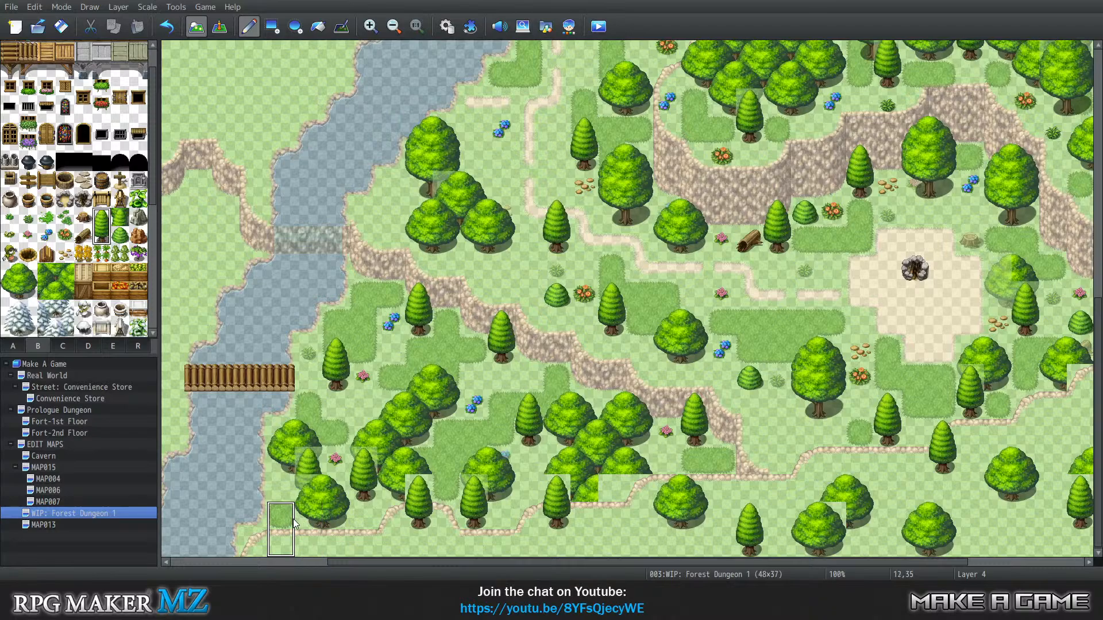
{"action": "left_click_drag", "start_coordinate": [419, 562], "coordinate": [434, 564]}
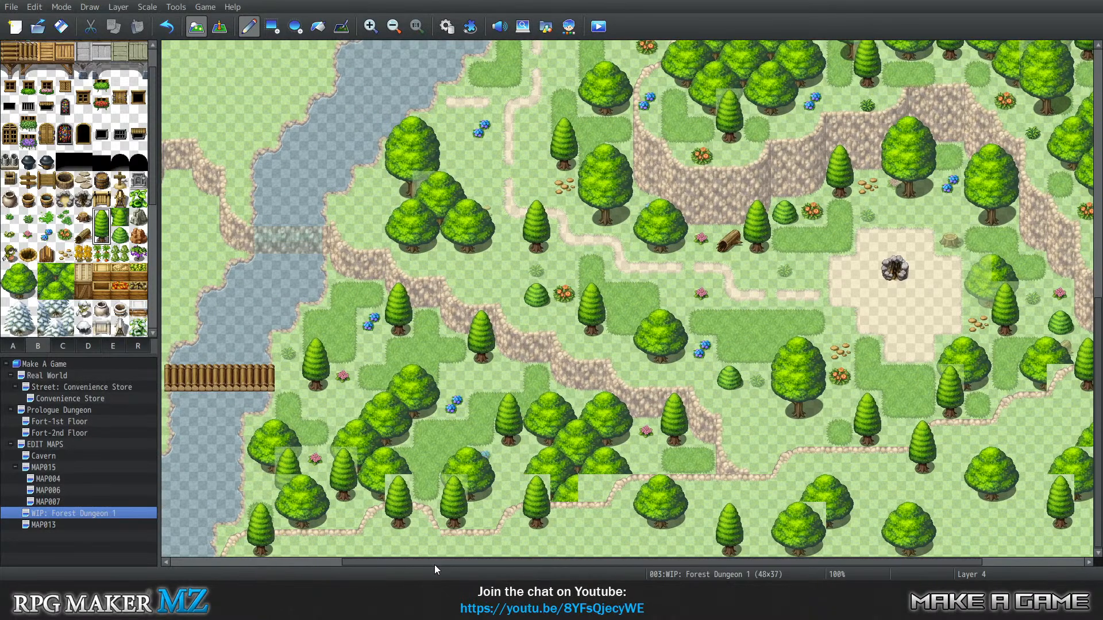
{"action": "left_click", "coordinate": [102, 217]}
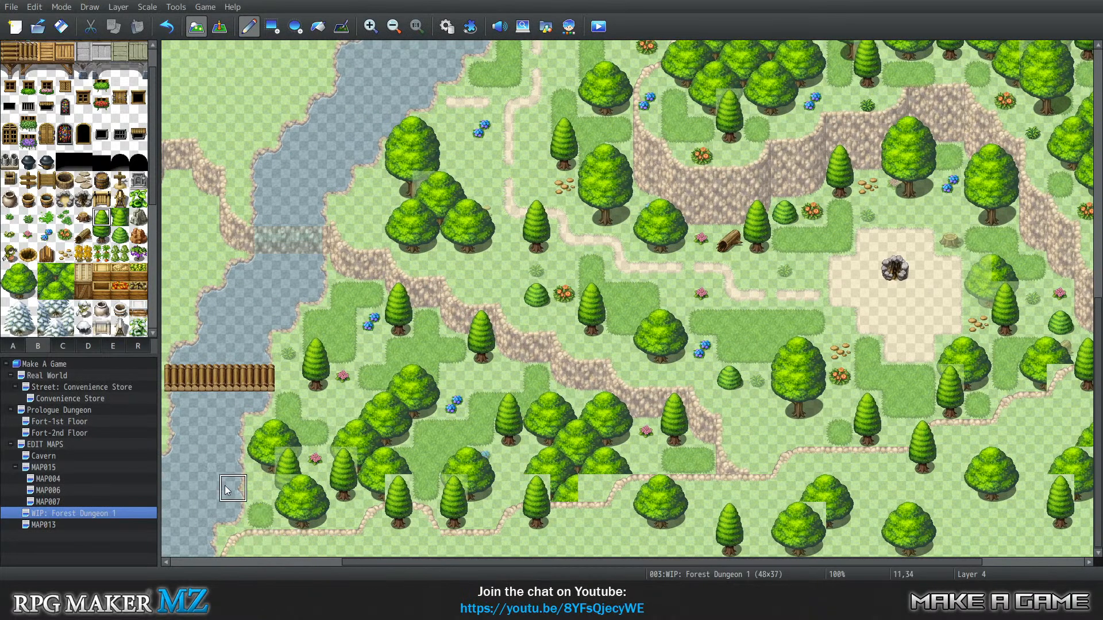
{"action": "left_click", "coordinate": [261, 543]}
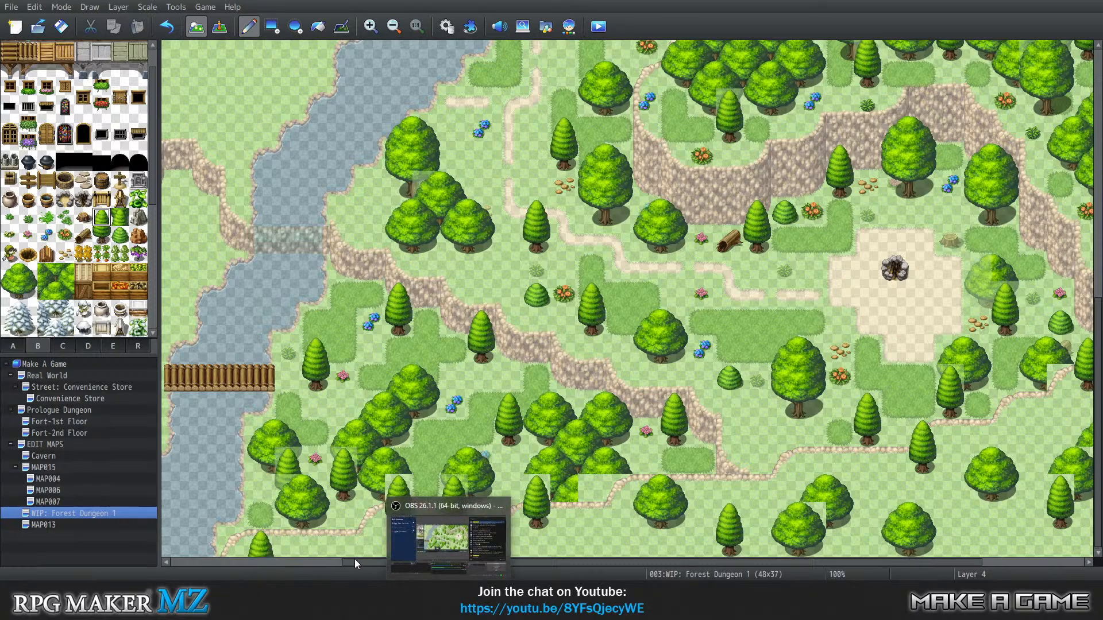
Place three round tree tops along the map's southernmost row so their trunks fall outside the map
{"action": "left_click_drag", "start_coordinate": [19, 273], "coordinate": [26, 290]}
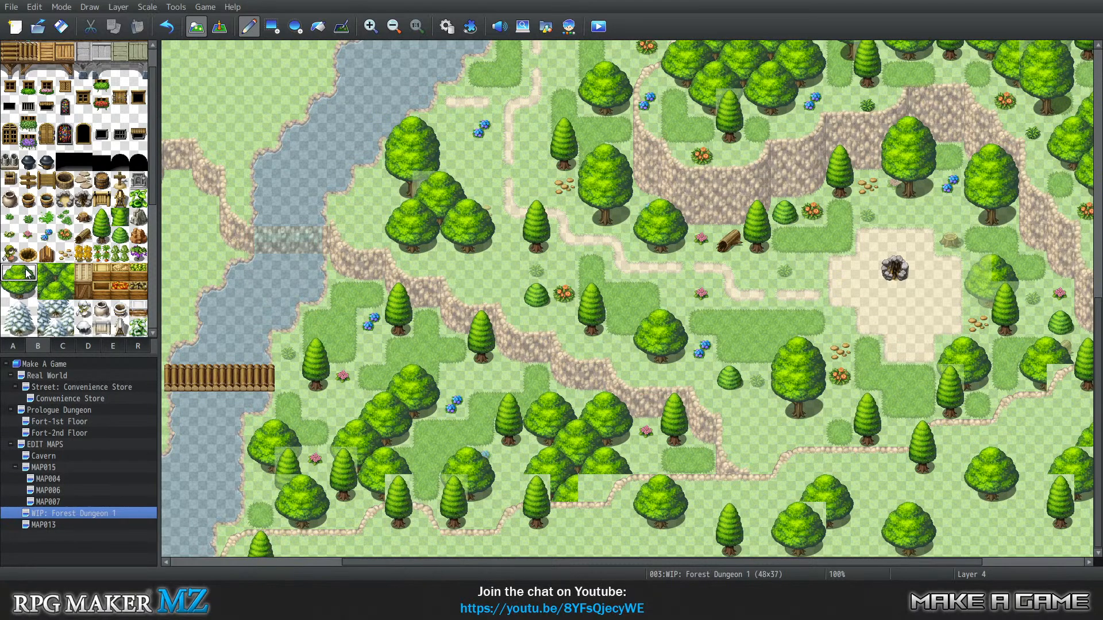
{"action": "left_click", "coordinate": [416, 552]}
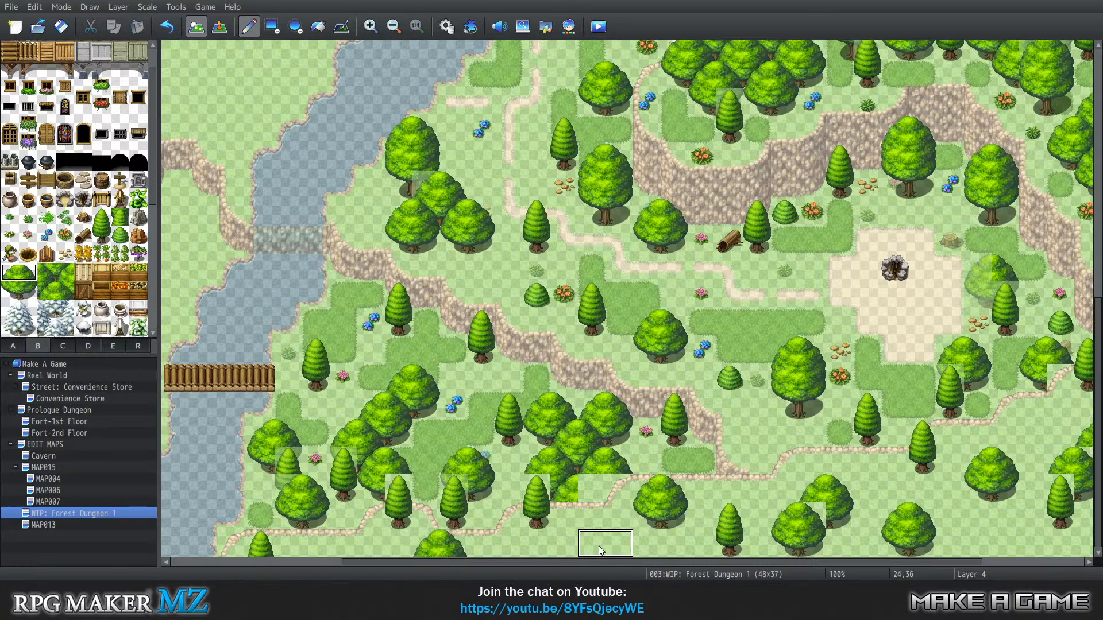
{"action": "left_click_drag", "start_coordinate": [874, 564], "coordinate": [975, 564]}
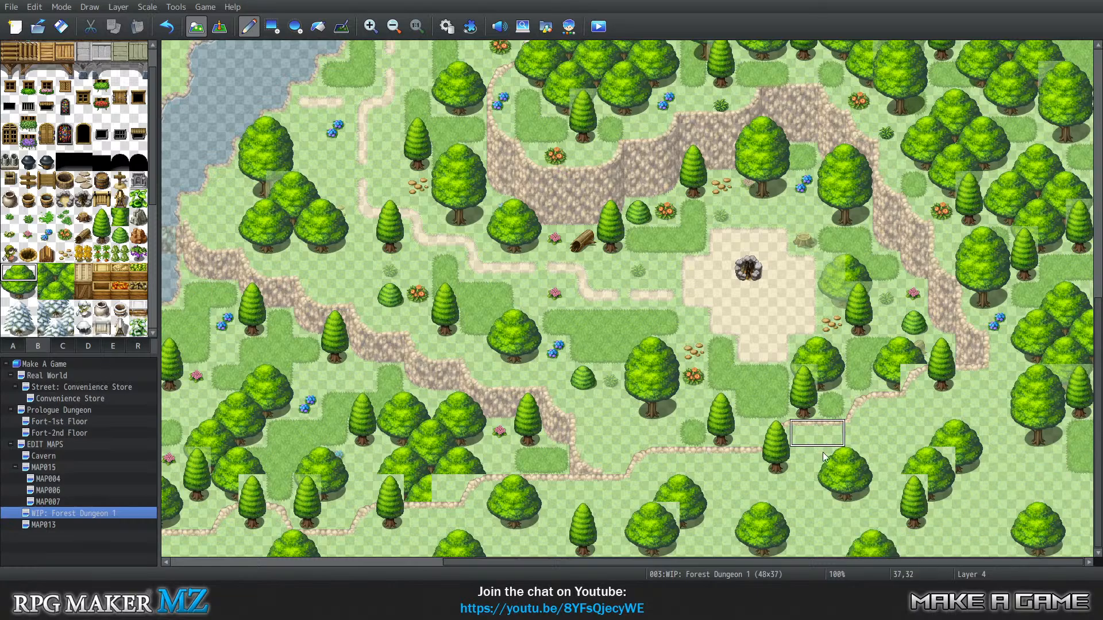
Place a conifer's top half on the southernmost row in the east, and fill the overlap between the two touching round trees on layer 4
{"action": "left_click", "coordinate": [102, 217]}
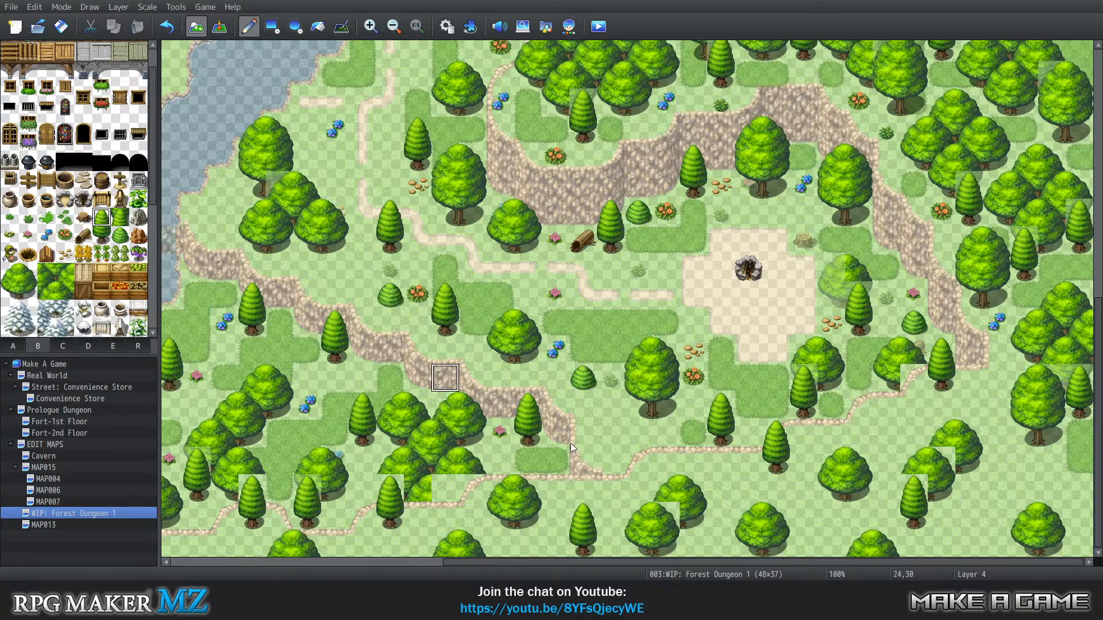
{"action": "left_click", "coordinate": [971, 543]}
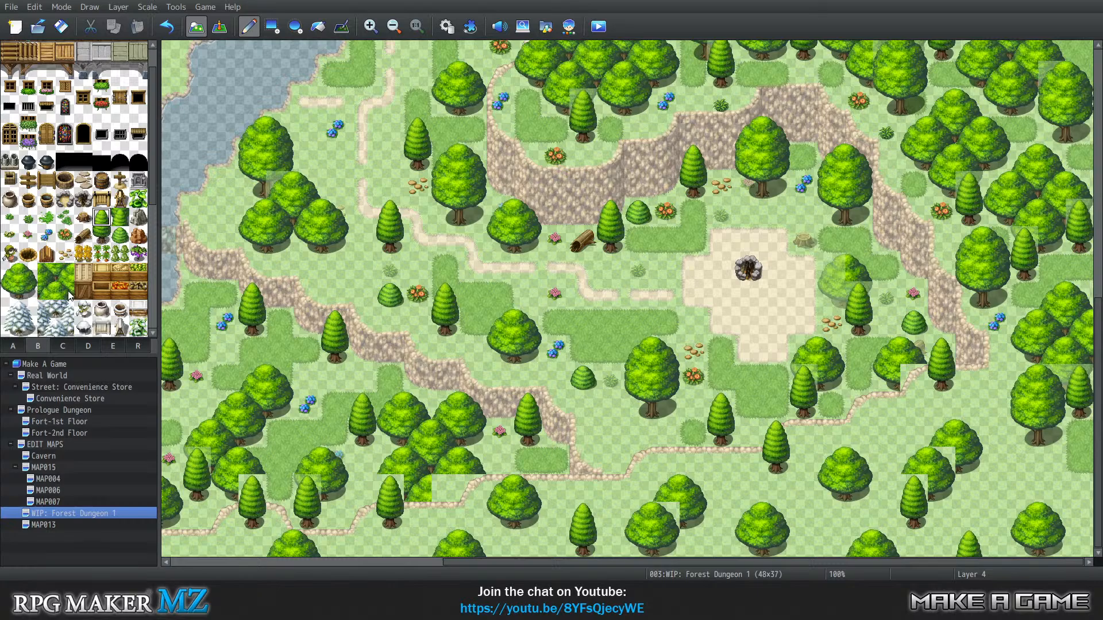
{"action": "left_click", "coordinate": [62, 273]}
{"action": "left_click", "coordinate": [47, 271]}
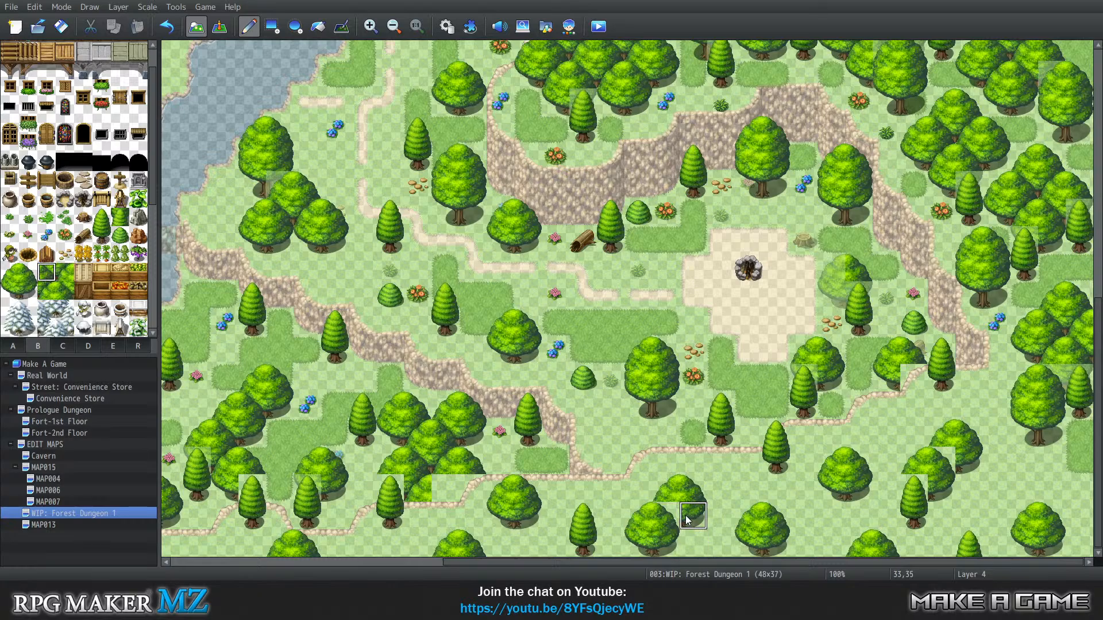
{"action": "left_click", "coordinate": [666, 516]}
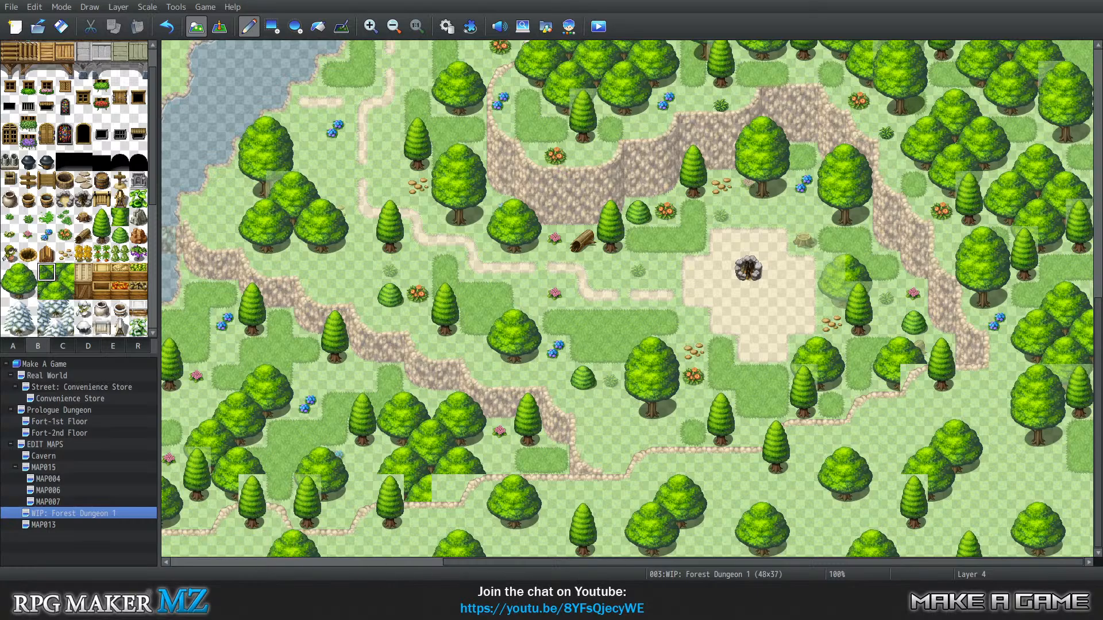
Try to fill the gap behind the conifer beside the southern tree cluster with a round tree's lower-left tile on layer 4
{"action": "left_click_drag", "start_coordinate": [638, 563], "coordinate": [529, 562]}
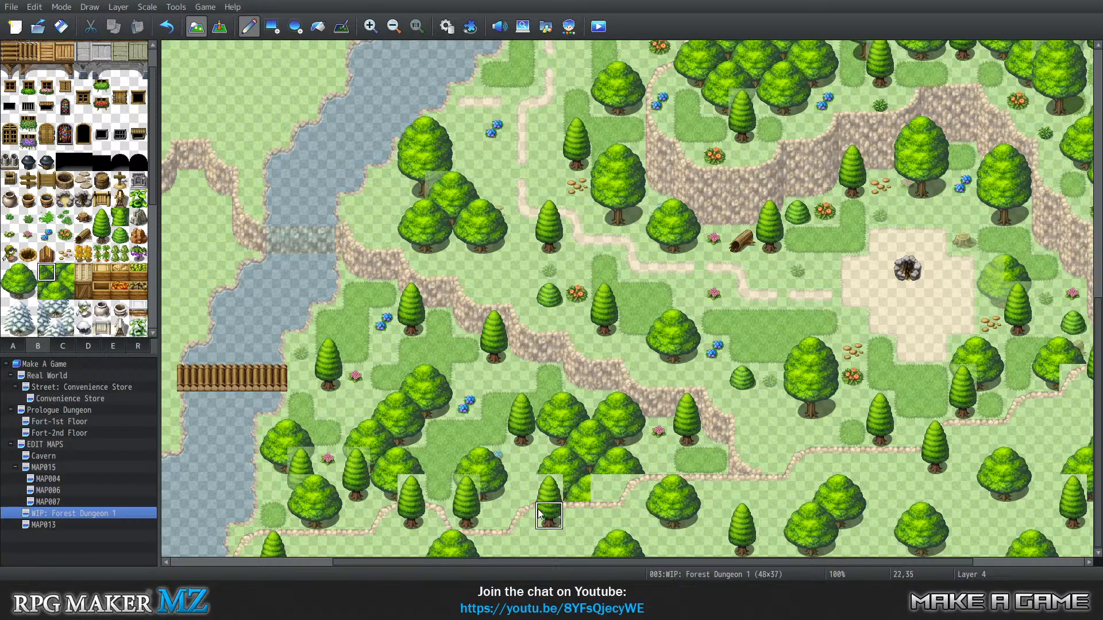
{"action": "left_click", "coordinate": [11, 290]}
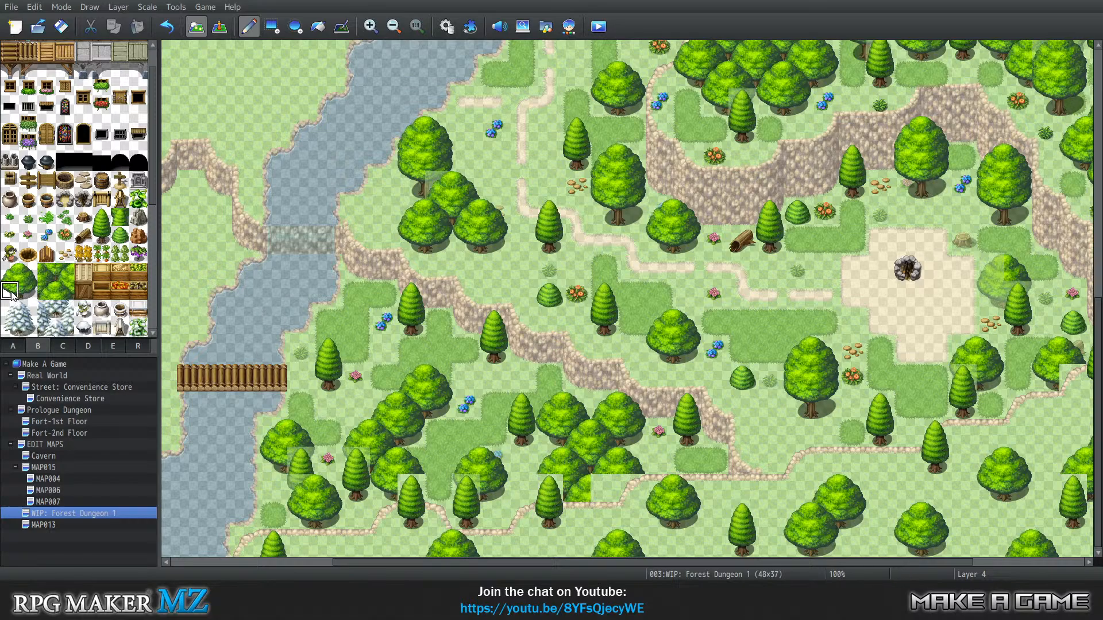
{"action": "left_click", "coordinate": [549, 488]}
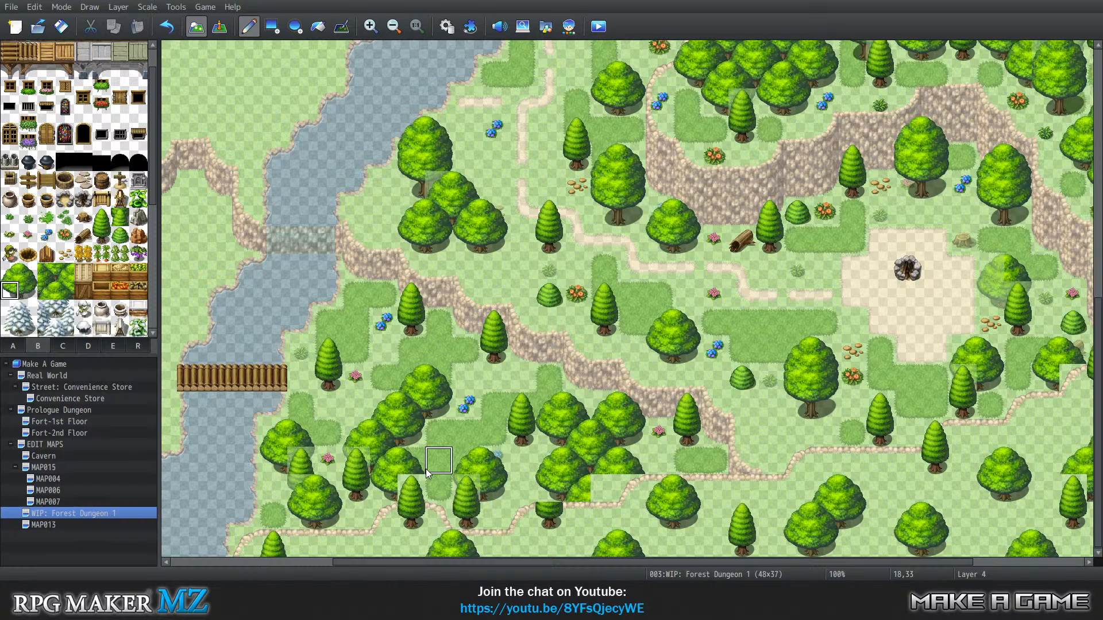
Examine layers 1 to 4 and the automatic view to see how the conifers and round trees along the edge line are stacked
{"action": "key", "text": "0"}
{"action": "key", "text": "1"}
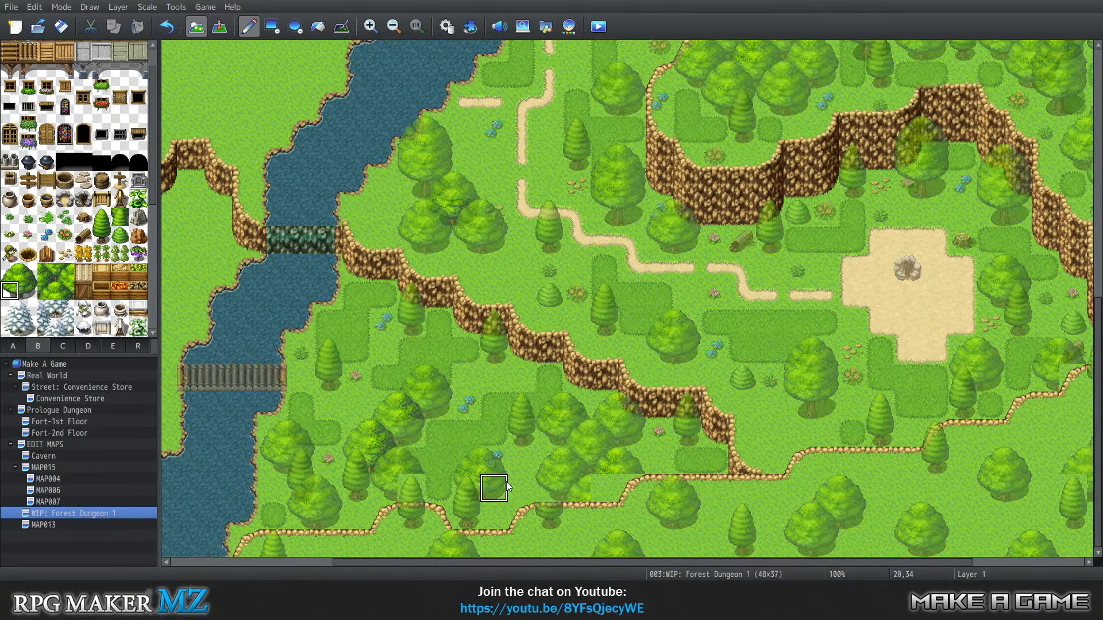
{"action": "key", "text": "2"}
{"action": "key", "text": "3"}
{"action": "key", "text": "4"}
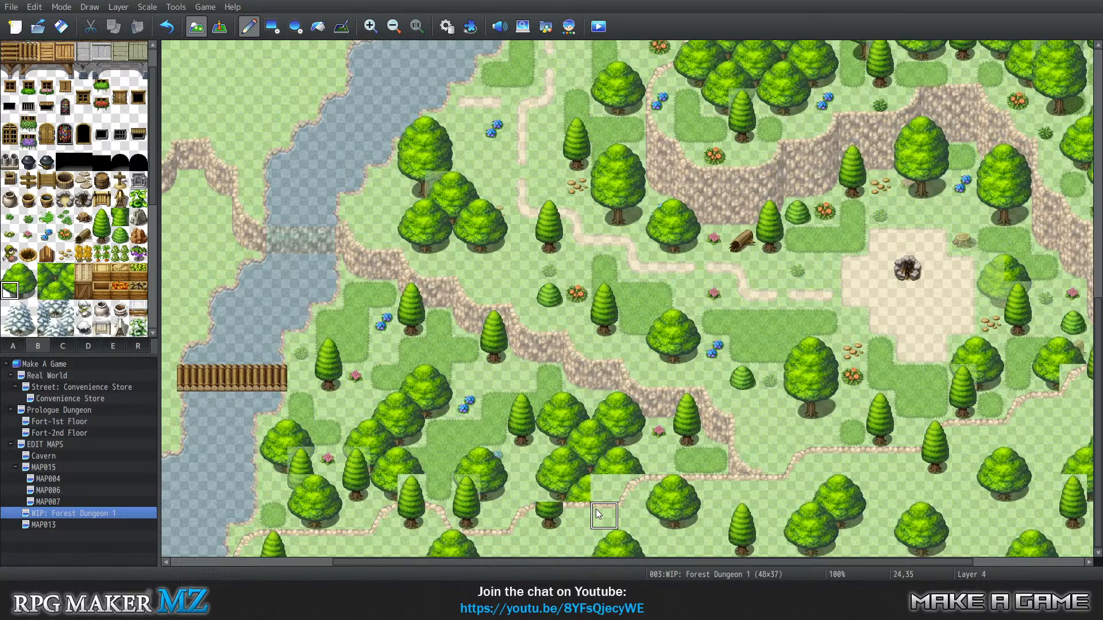
{"action": "key", "text": "0"}
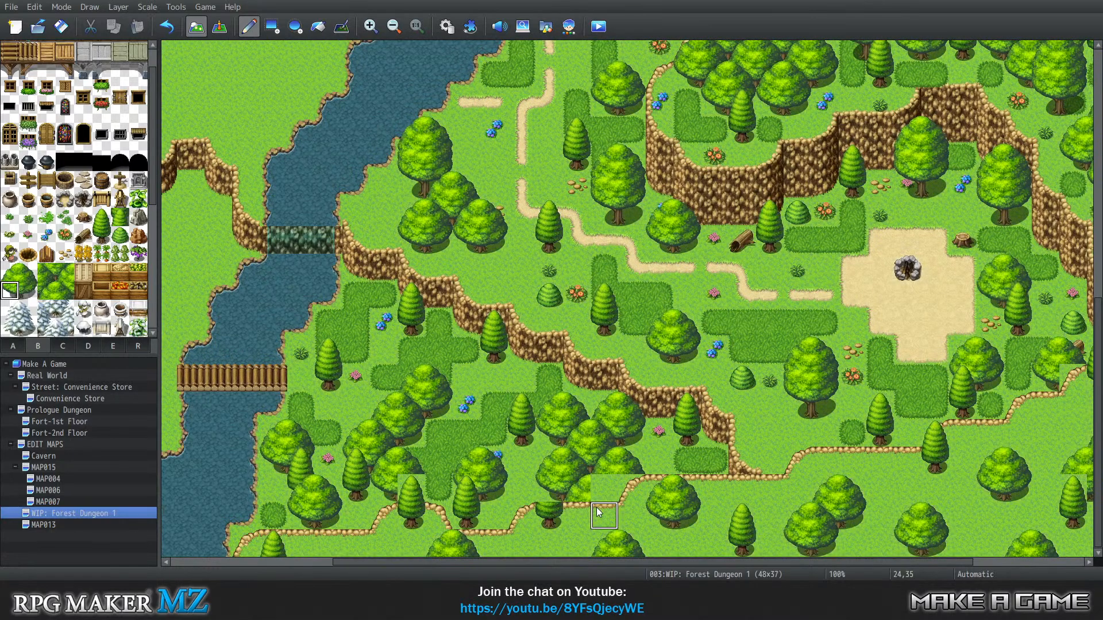
{"action": "key", "text": "1"}
{"action": "key", "text": "2"}
{"action": "key", "text": "3"}
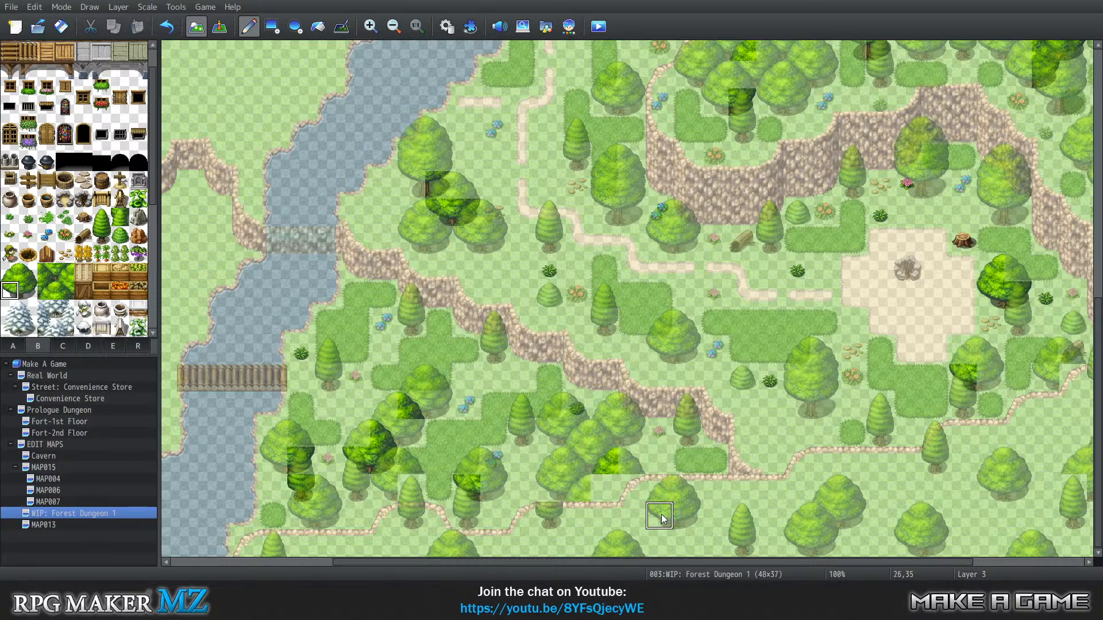
{"action": "key", "text": "4"}
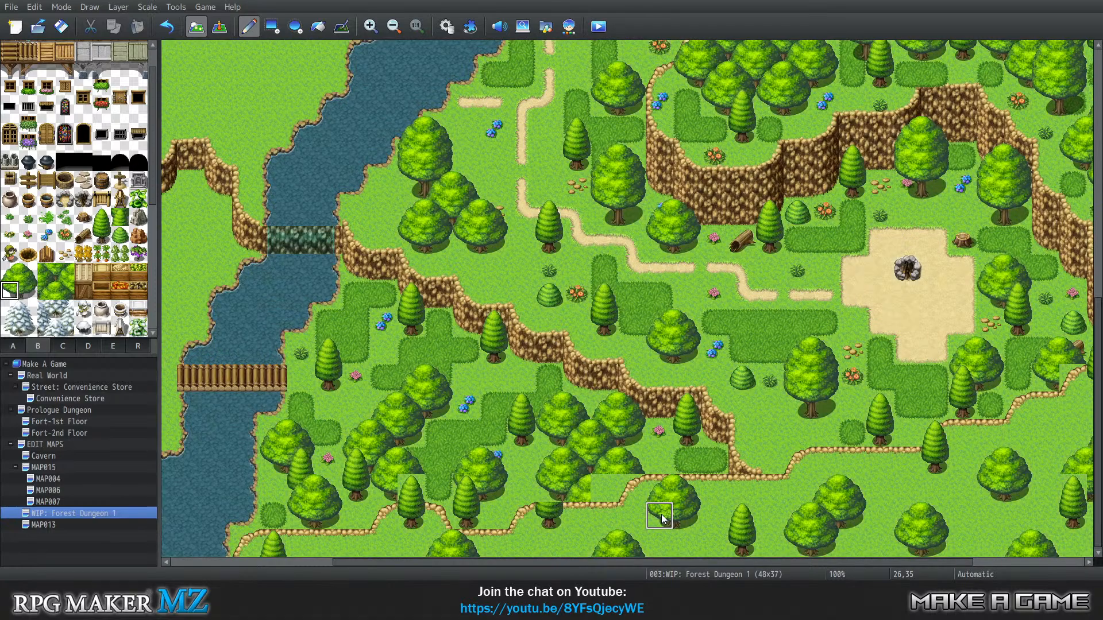
{"action": "key", "text": "3"}
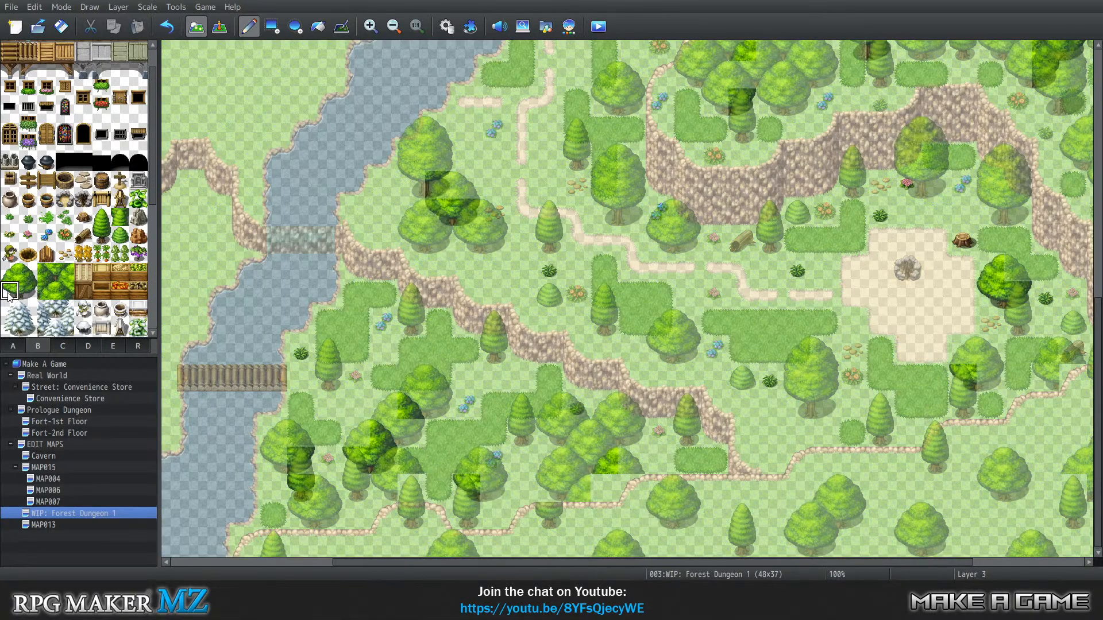
{"action": "key", "text": "4"}
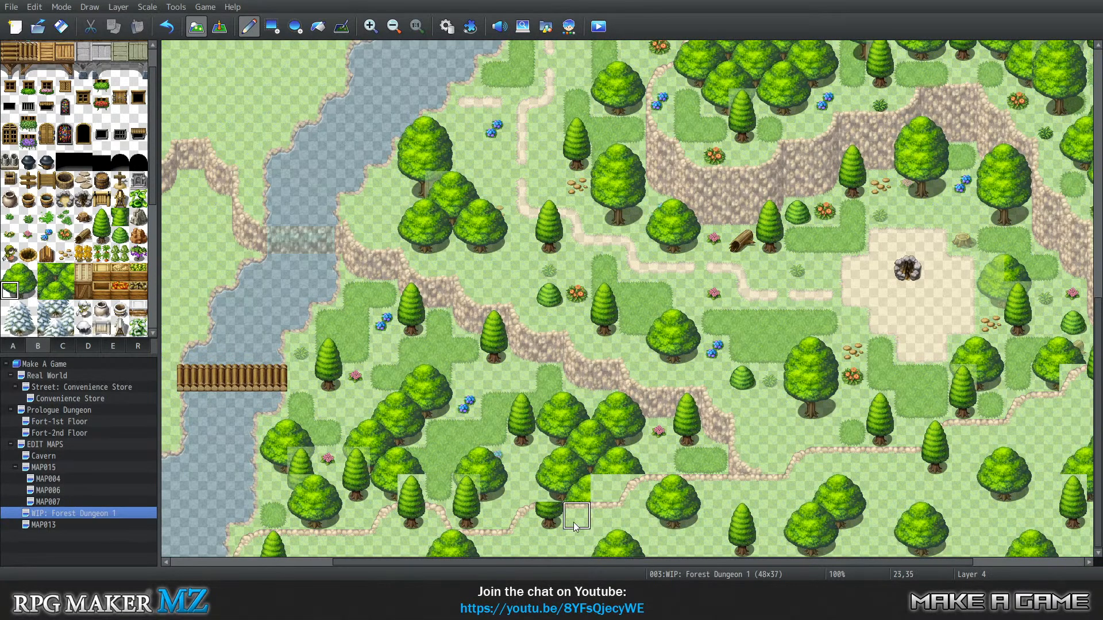
Restore the overwritten conifer top with a copy of another one, and fill the missing round-tree foliage behind the edge-line conifers on layer 3
{"action": "right_click", "coordinate": [739, 516]}
{"action": "left_click", "coordinate": [550, 488]}
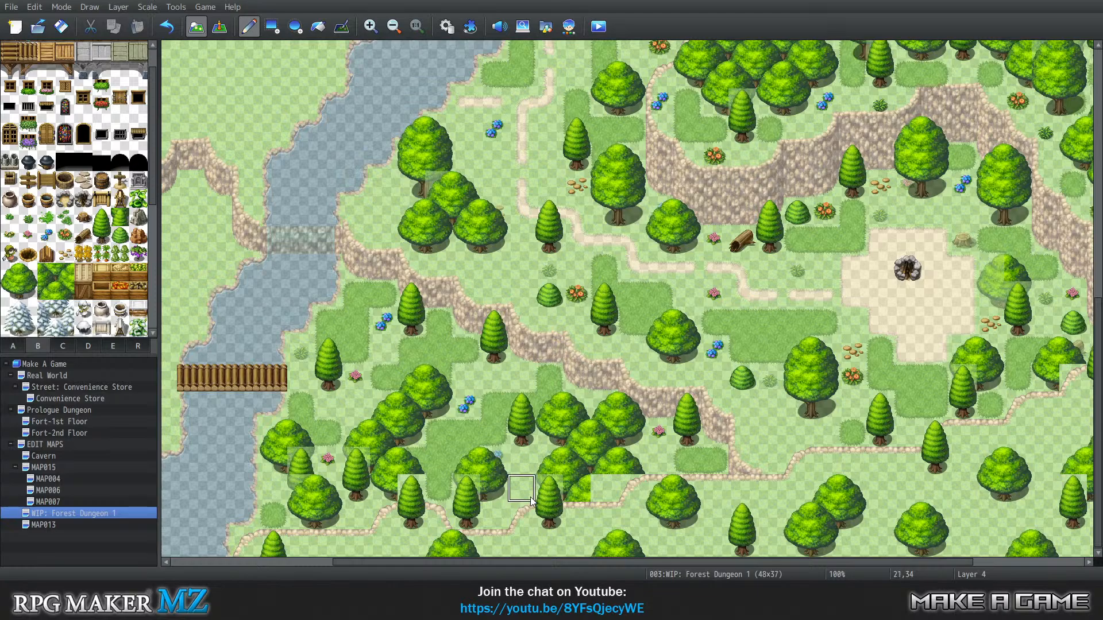
{"action": "key", "text": "1"}
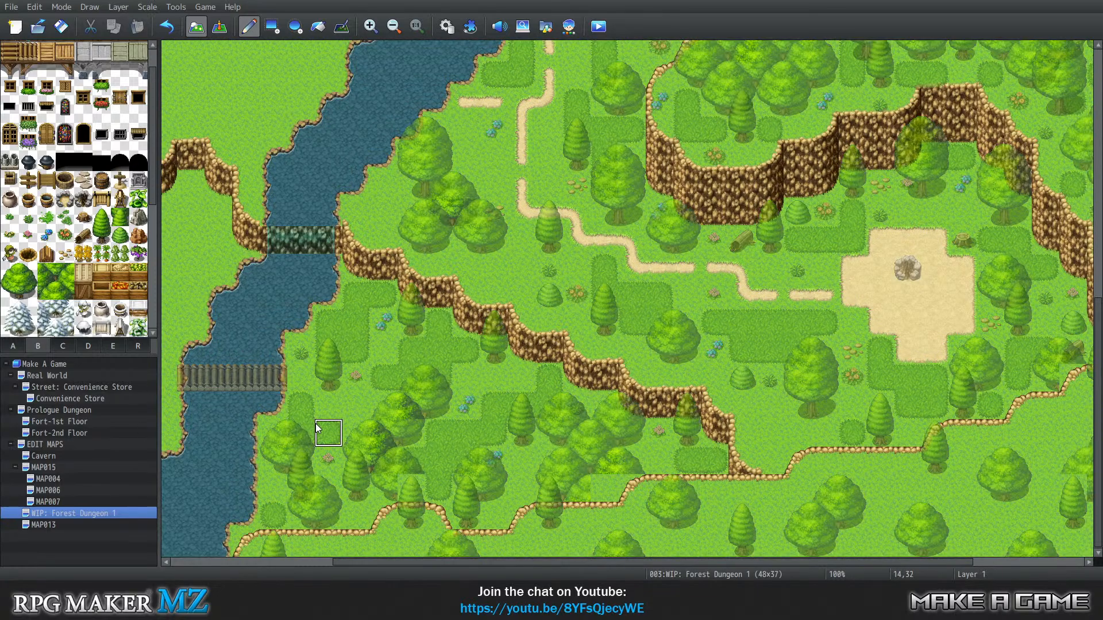
{"action": "key", "text": "2"}
{"action": "key", "text": "3"}
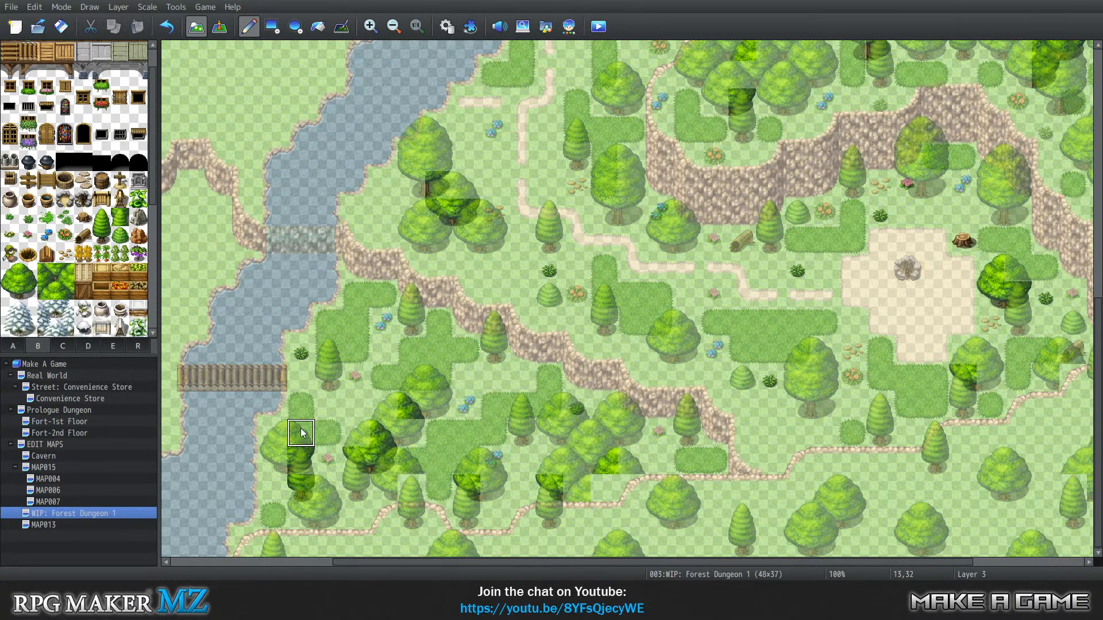
{"action": "left_click", "coordinate": [28, 292]}
{"action": "left_click", "coordinate": [412, 489]}
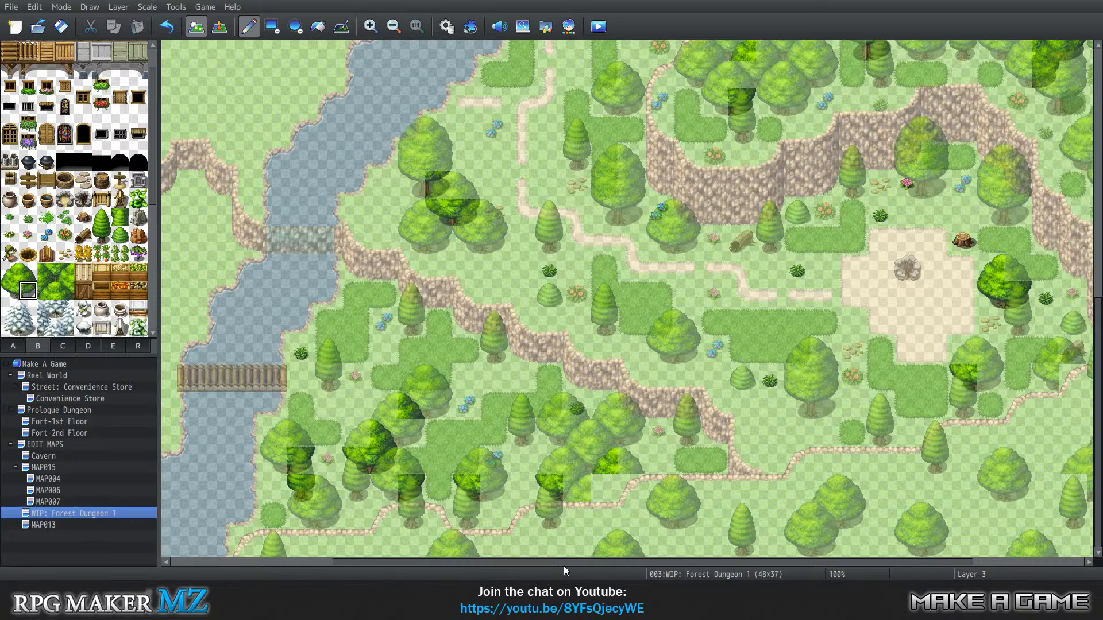
{"action": "key", "text": "5"}
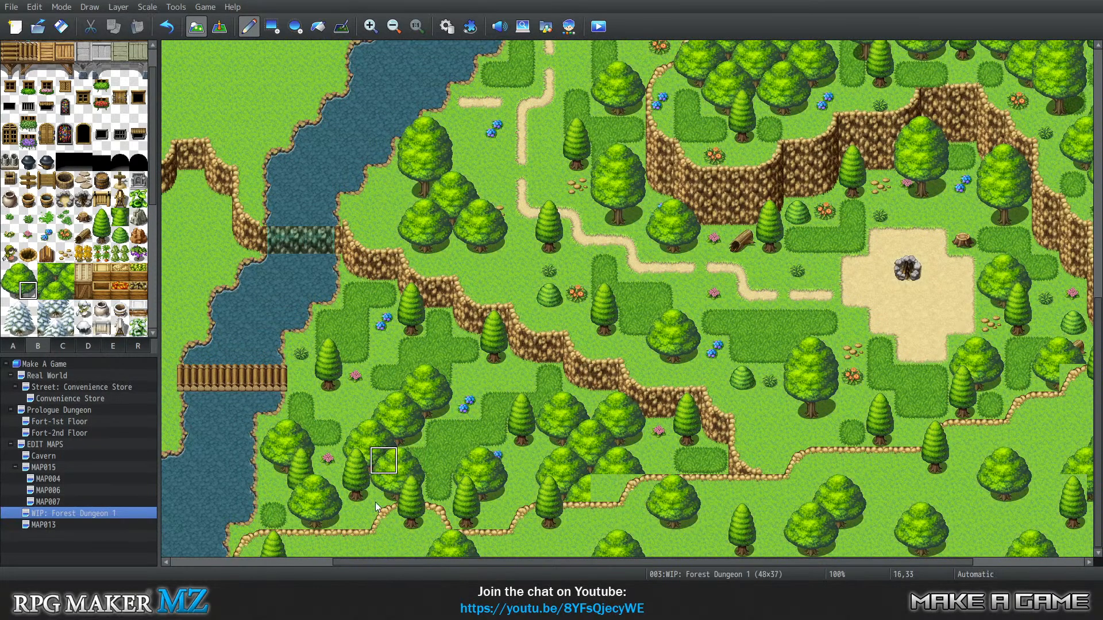
Fill the missing lower-left foliage of the round tree behind the southeastern conifer on layer 3 and return to the automatic layer
{"action": "left_click_drag", "start_coordinate": [564, 562], "coordinate": [914, 576]}
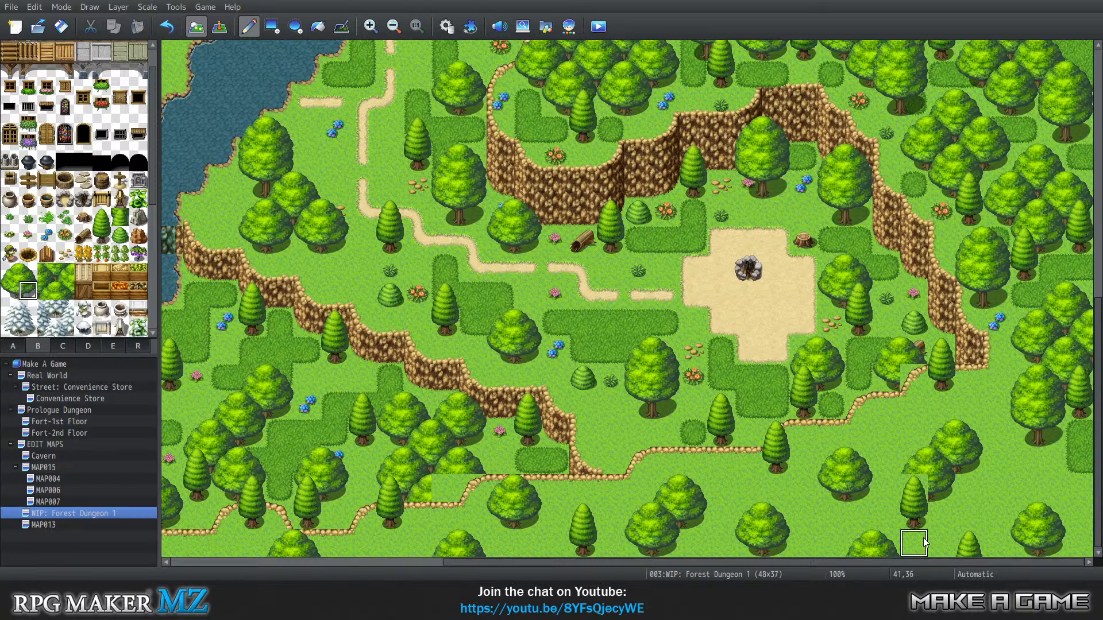
{"action": "key", "text": "3"}
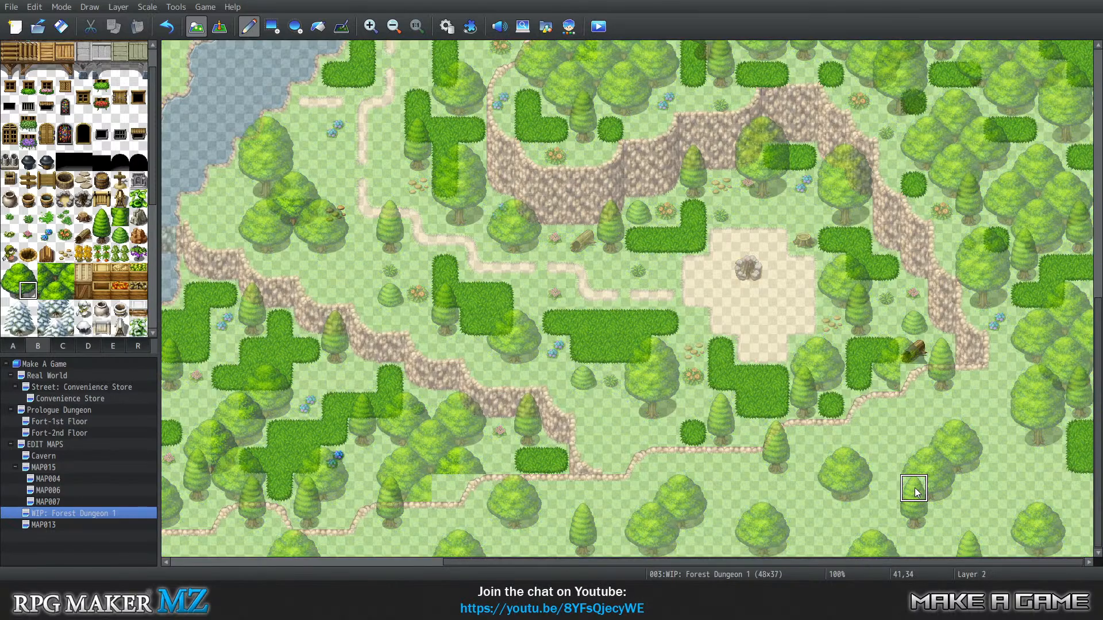
{"action": "left_click", "coordinate": [18, 292]}
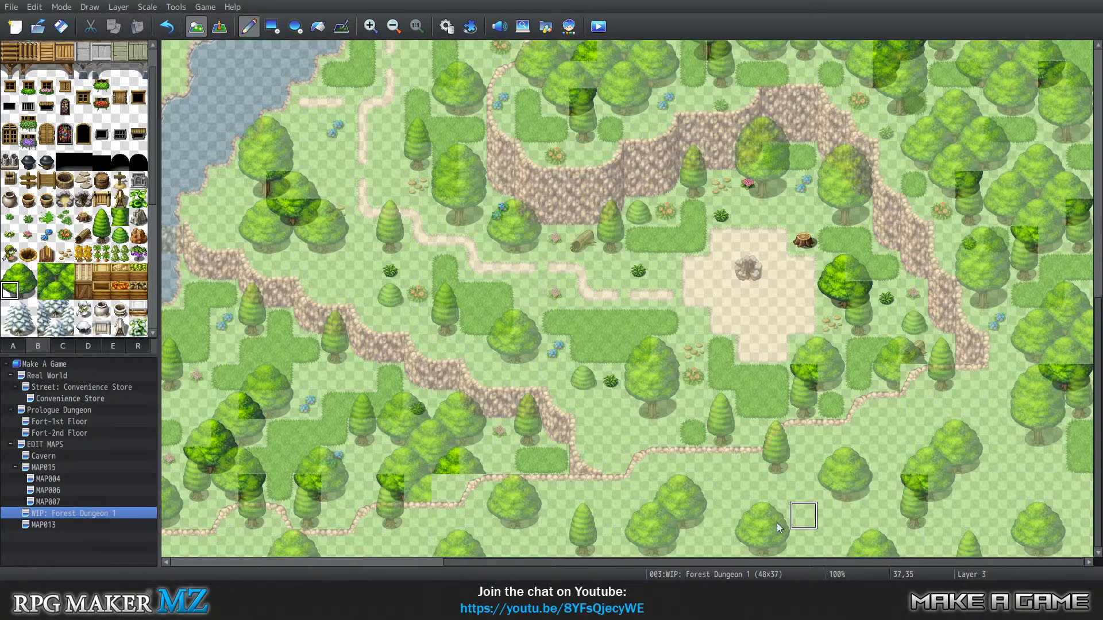
{"action": "left_click", "coordinate": [701, 441]}
{"action": "key", "text": "4"}
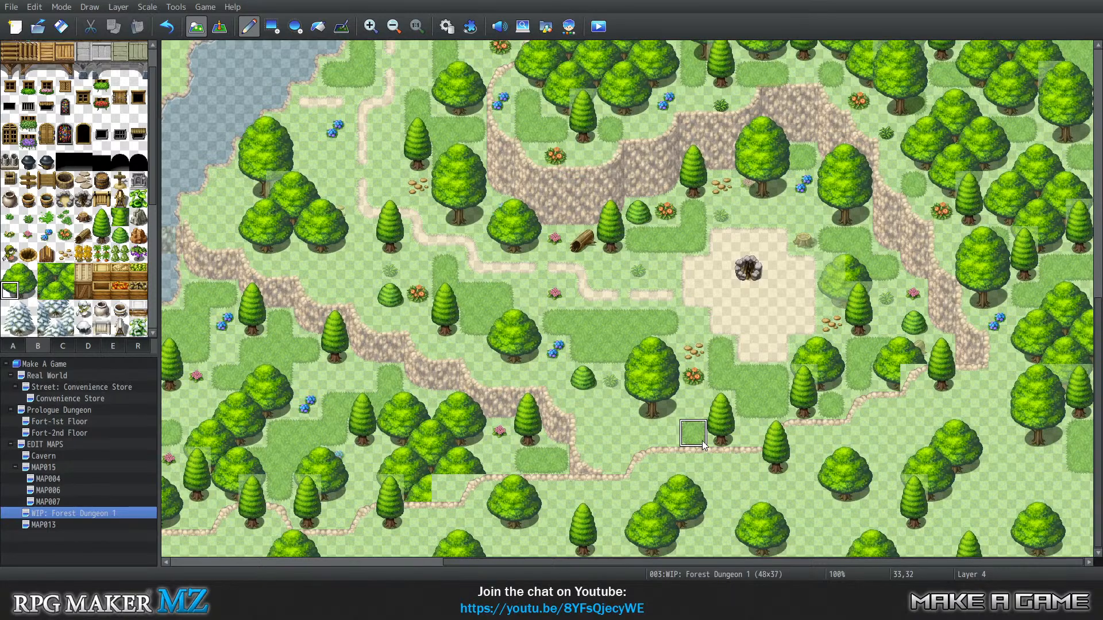
{"action": "key", "text": "0"}
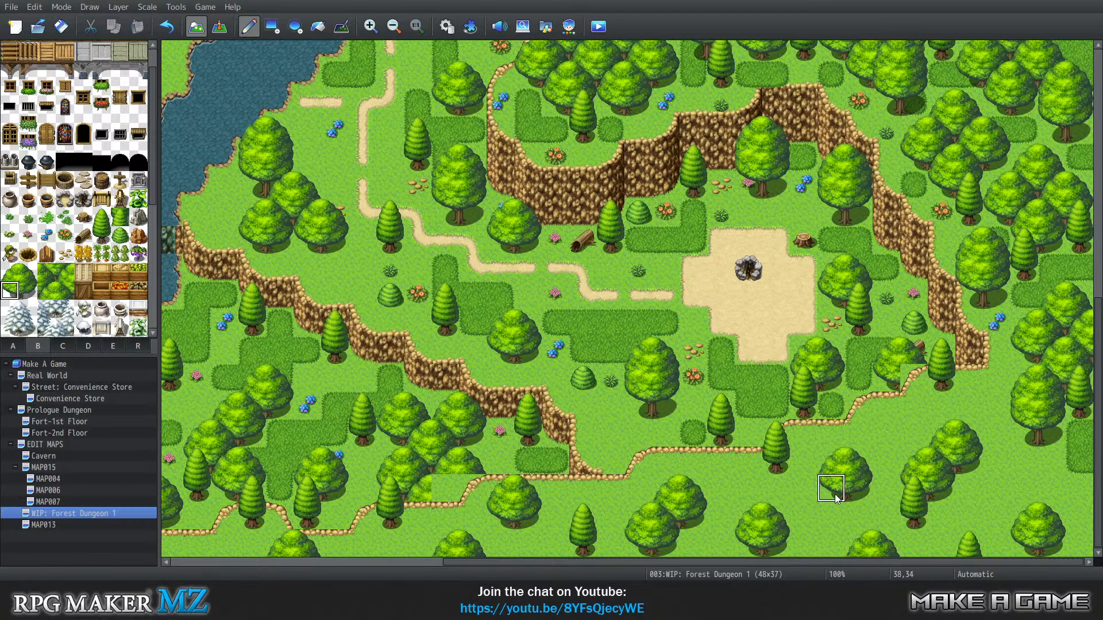
Place tall two-by-three-tile round trees south of the edge, one beside the lone round tree below the cliff's end and one by the eastern pair
{"action": "left_click_drag", "start_coordinate": [10, 271], "coordinate": [26, 290]}
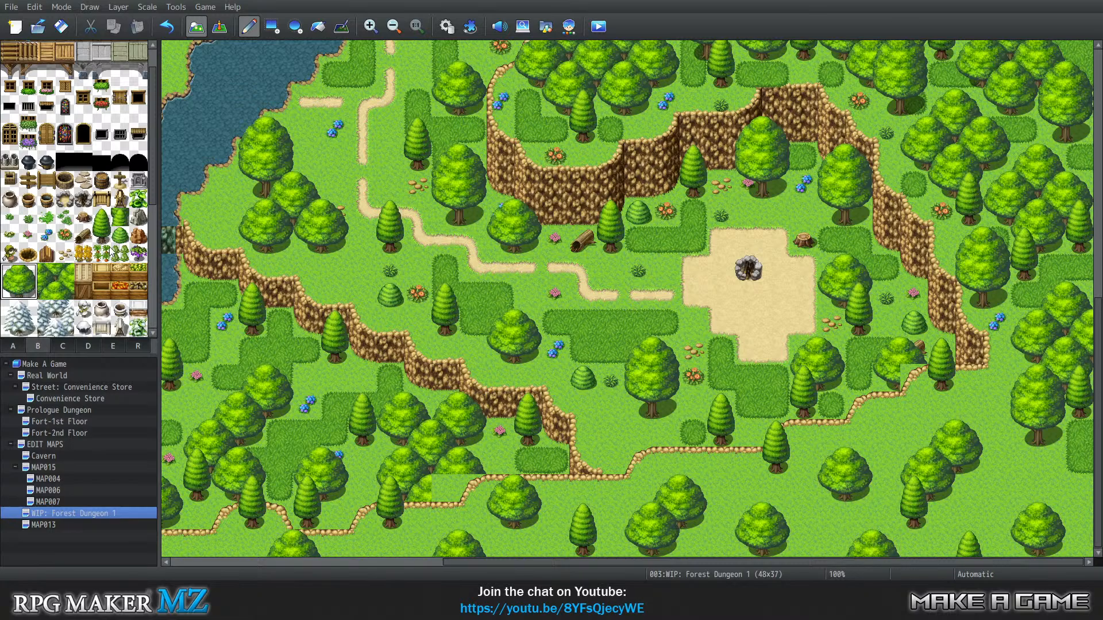
{"action": "scroll", "coordinate": [79, 251], "scroll_direction": "down", "scroll_amount": 1}
{"action": "left_click", "coordinate": [61, 345]}
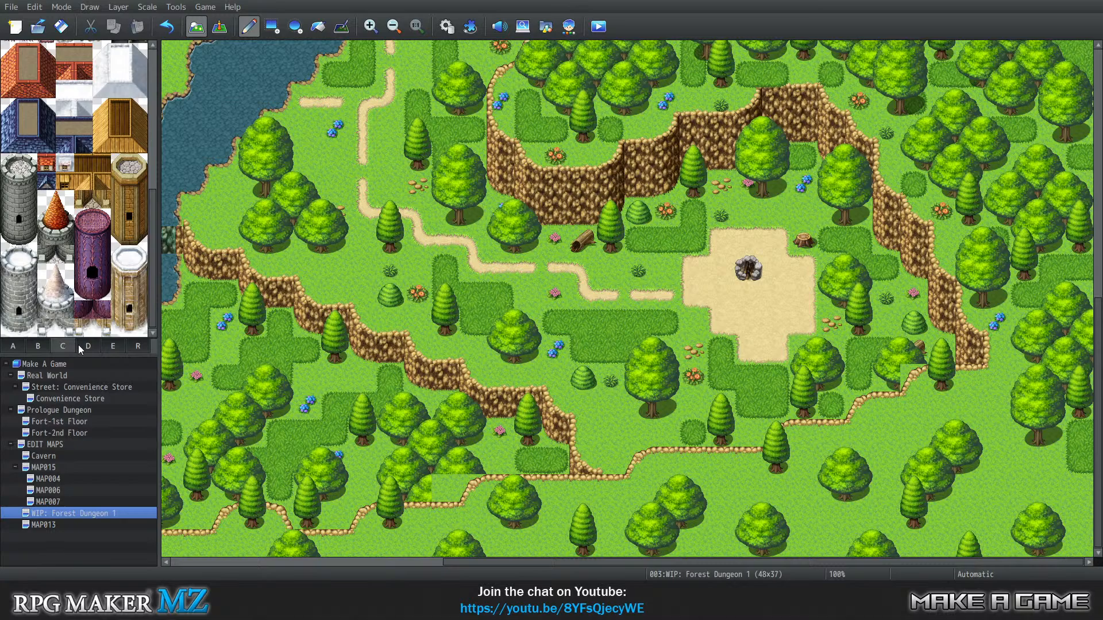
{"action": "left_click", "coordinate": [84, 345]}
{"action": "left_click", "coordinate": [104, 344]}
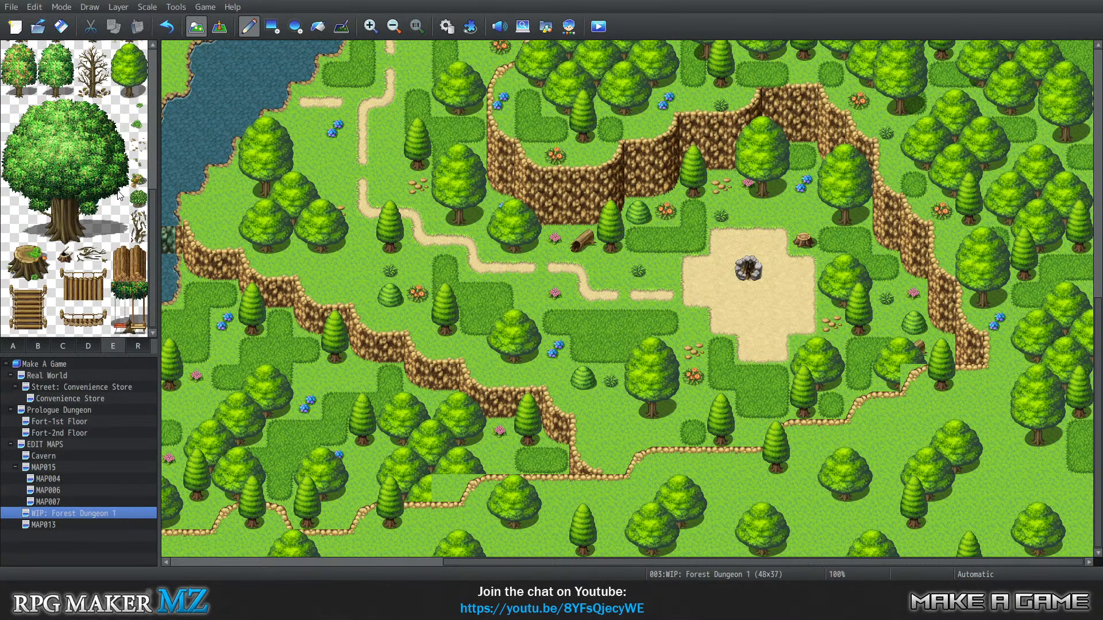
{"action": "scroll", "coordinate": [100, 194], "scroll_direction": "up", "scroll_amount": 2}
{"action": "left_click_drag", "start_coordinate": [122, 143], "coordinate": [138, 162]}
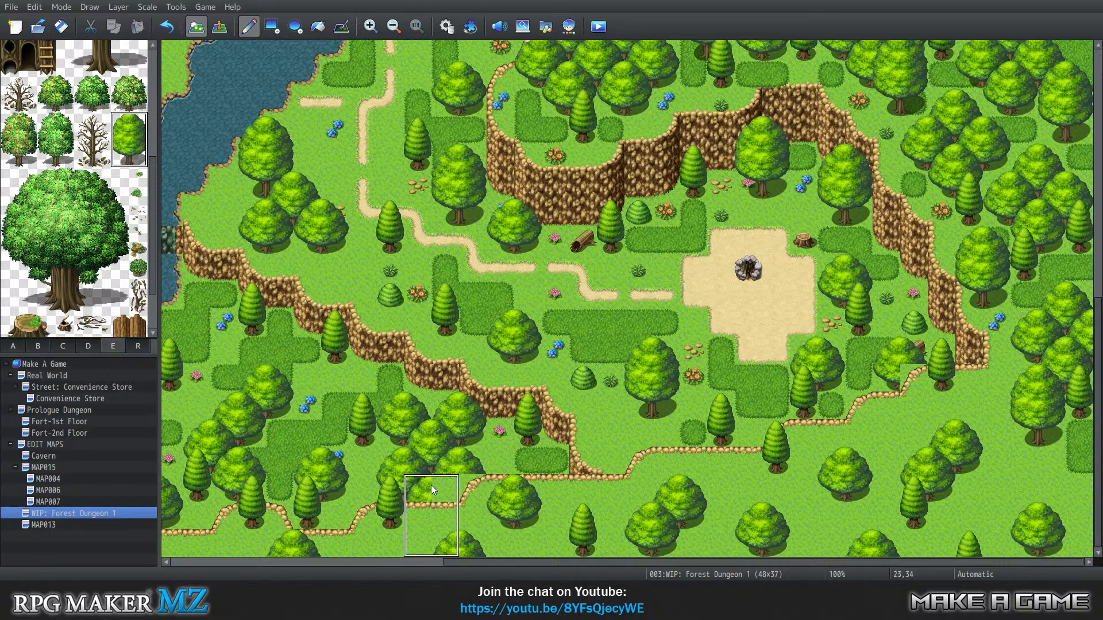
{"action": "left_click", "coordinate": [537, 496]}
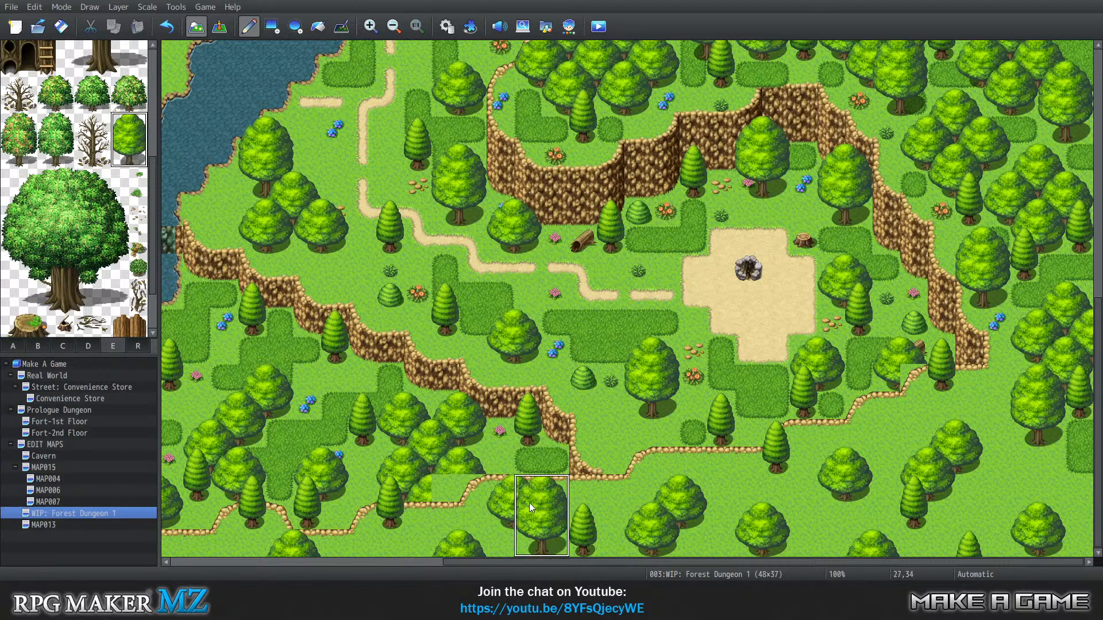
{"action": "left_click", "coordinate": [664, 493]}
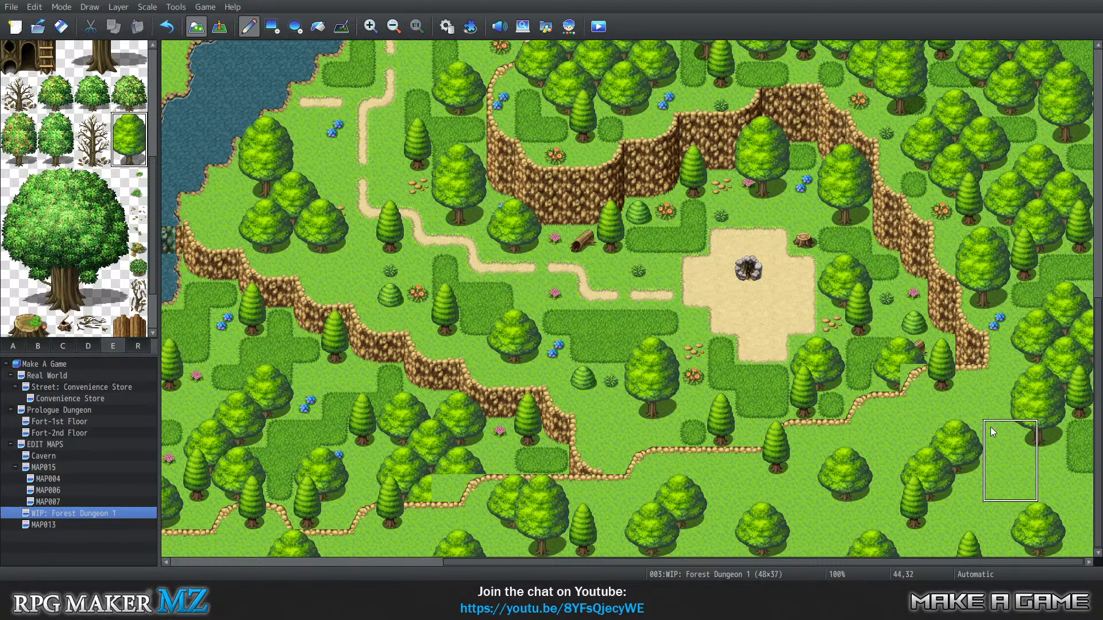
{"action": "left_click", "coordinate": [971, 459]}
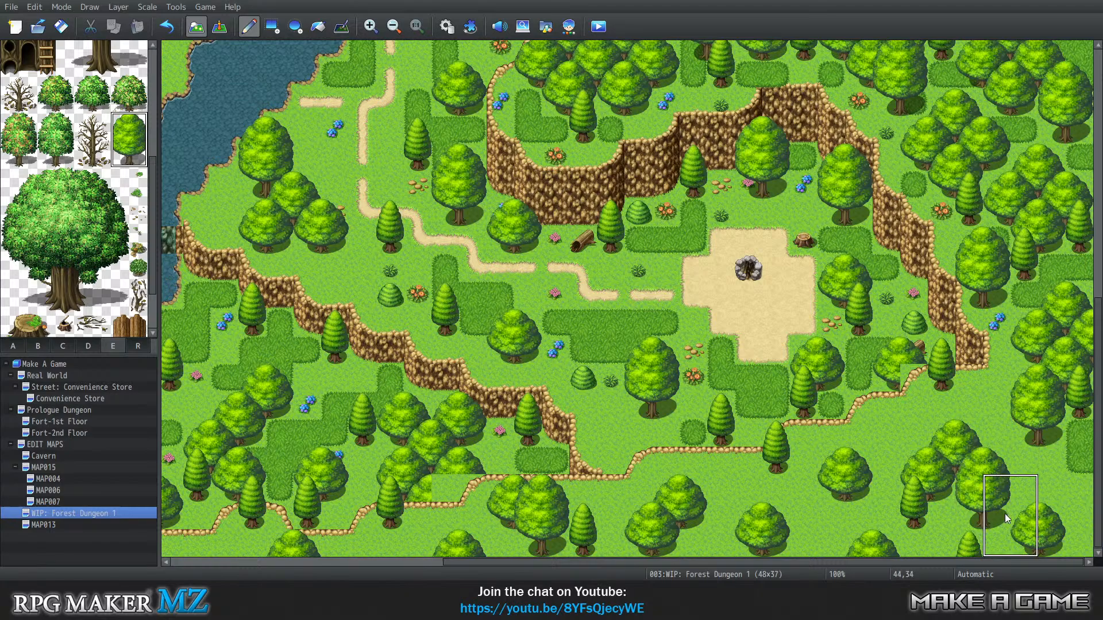
Place a tall round tree on the edge line's eastern bend, shifted one tile west, and another just south of the conifer on the line
{"action": "left_click", "coordinate": [885, 371]}
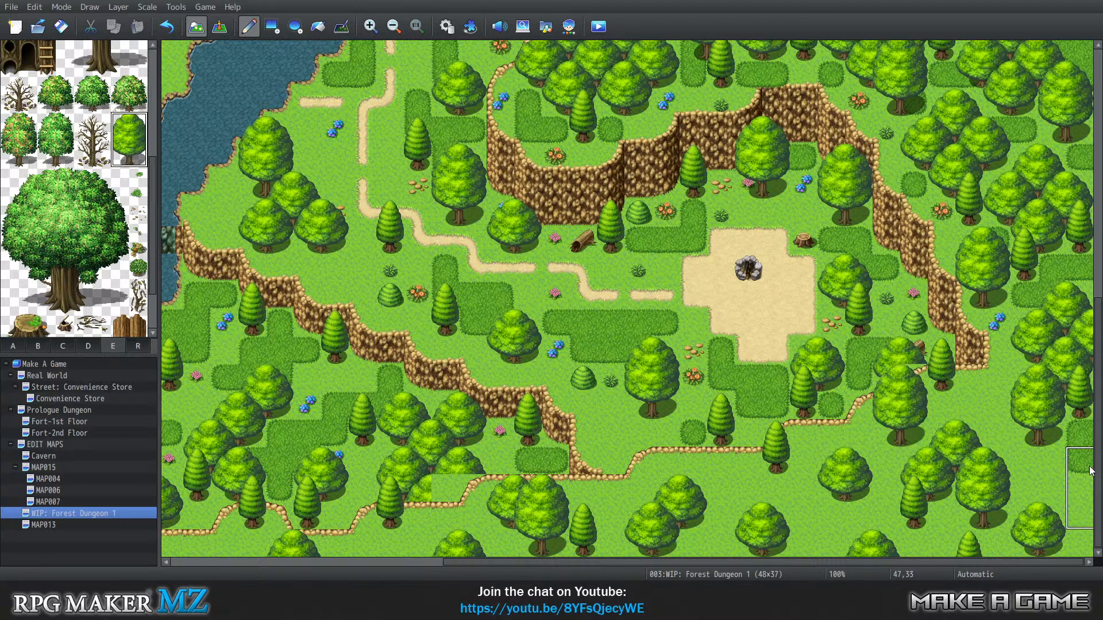
{"action": "key", "text": "ctrl+z"}
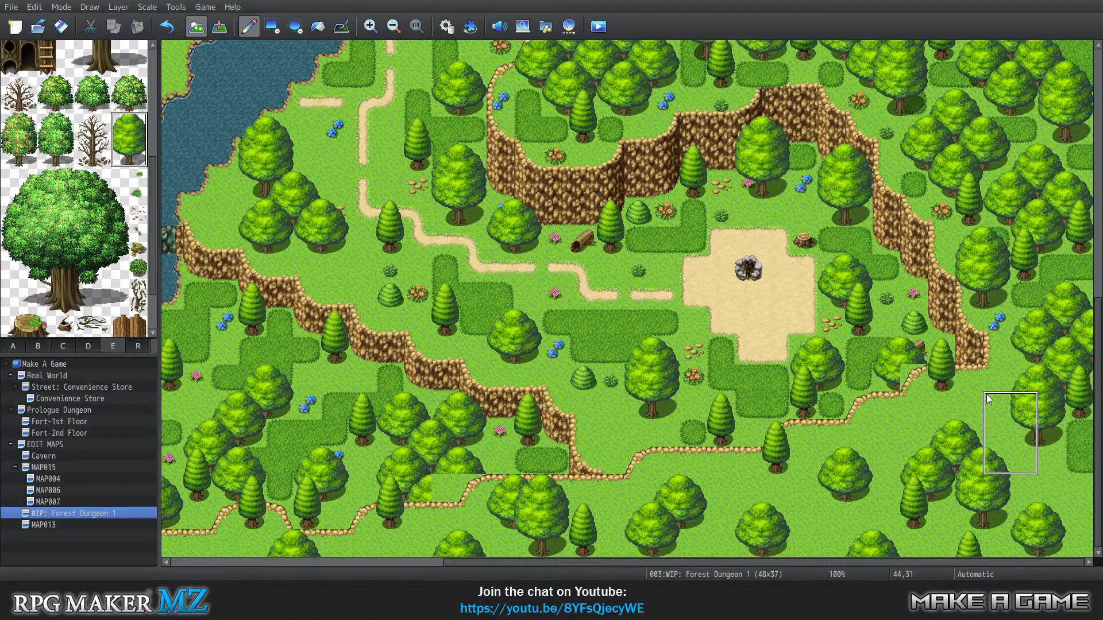
{"action": "left_click", "coordinate": [861, 374]}
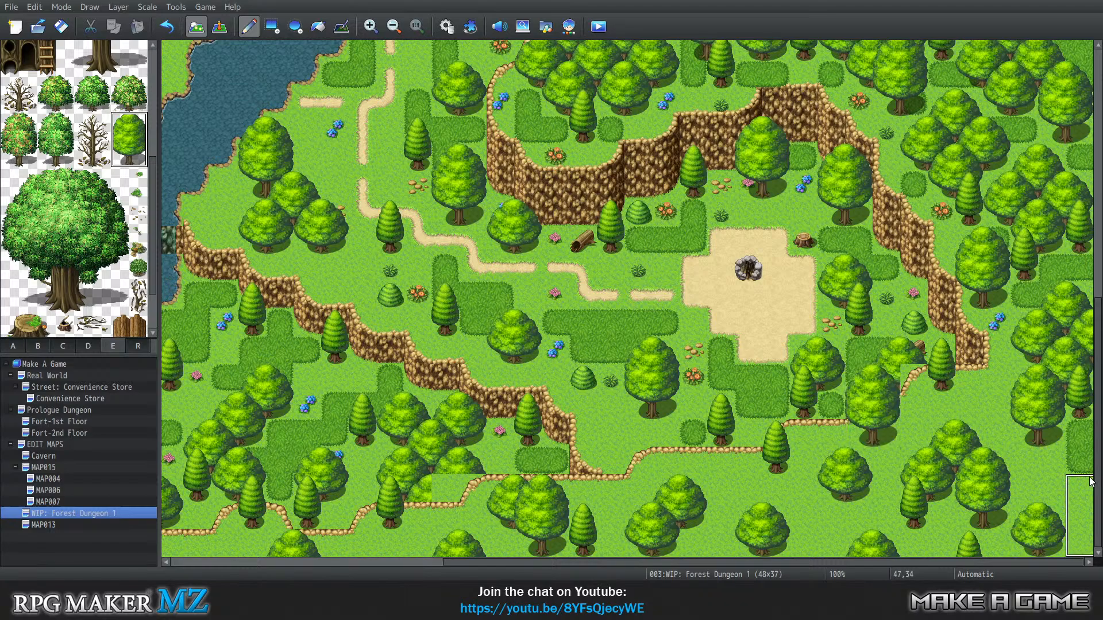
{"action": "left_click", "coordinate": [780, 453]}
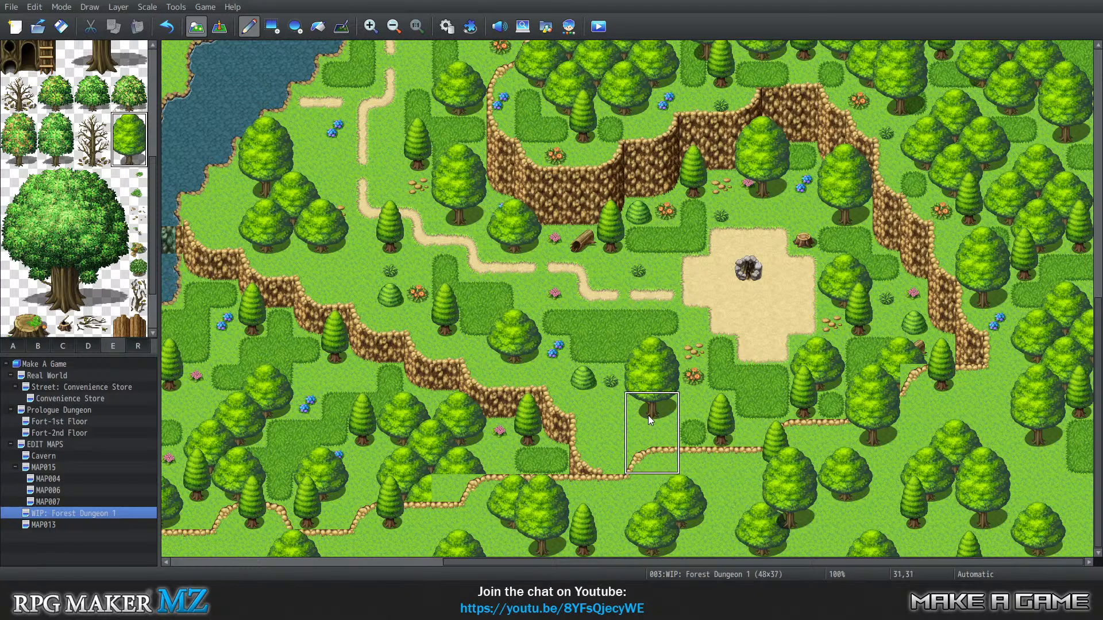
Place a tall round tree on the edge line, directly south of the tall tree southwest of the sandy clearing
{"action": "left_click", "coordinate": [632, 440]}
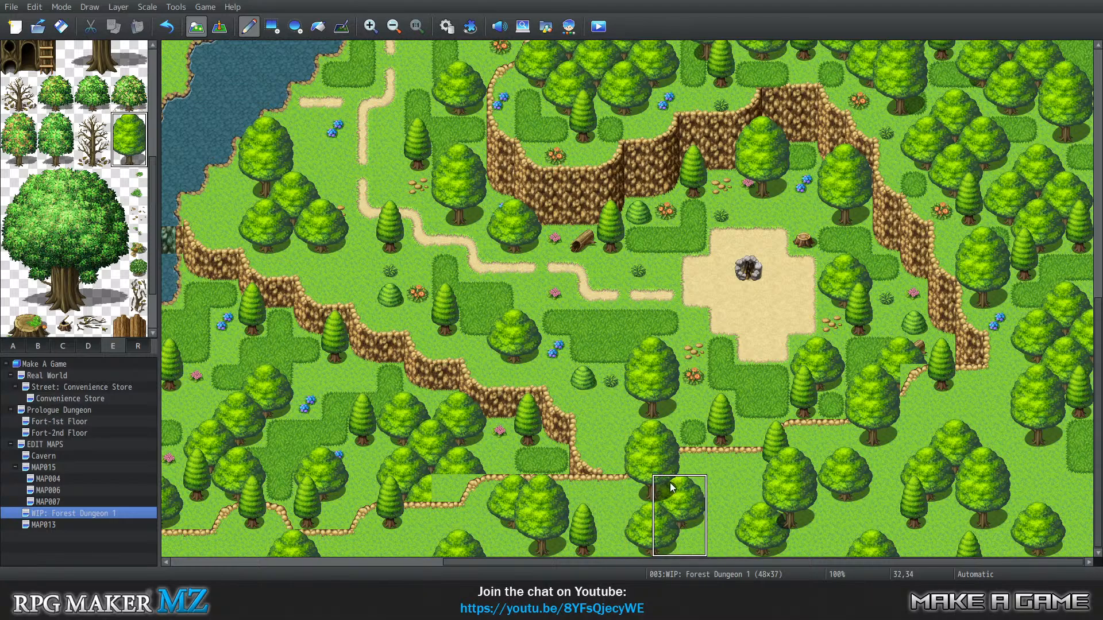
{"action": "left_click", "coordinate": [38, 346]}
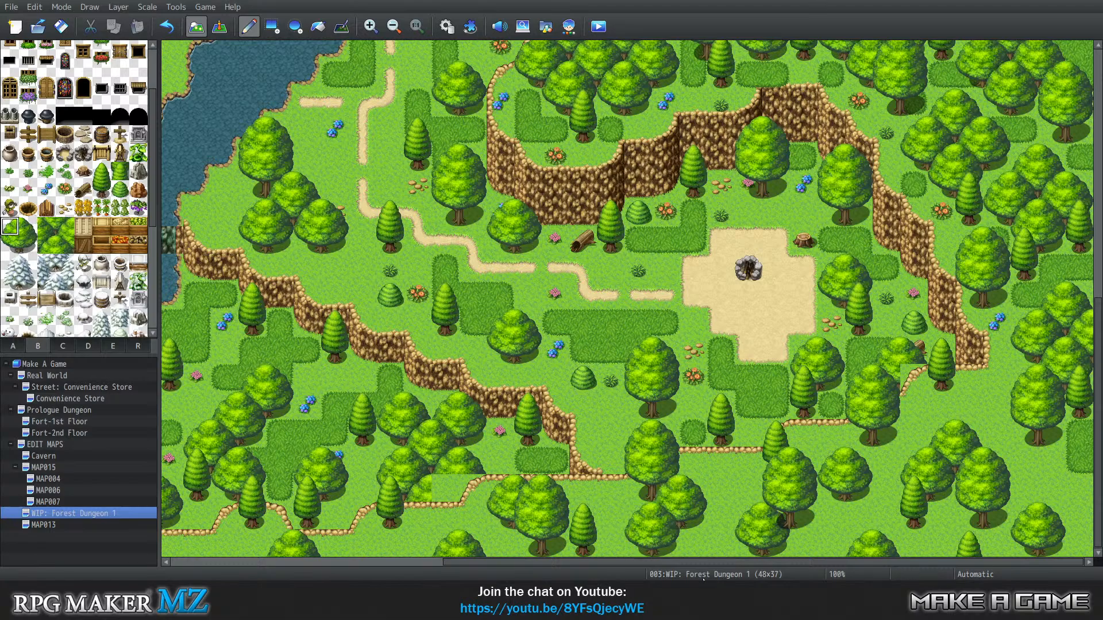
{"action": "left_click", "coordinate": [26, 227]}
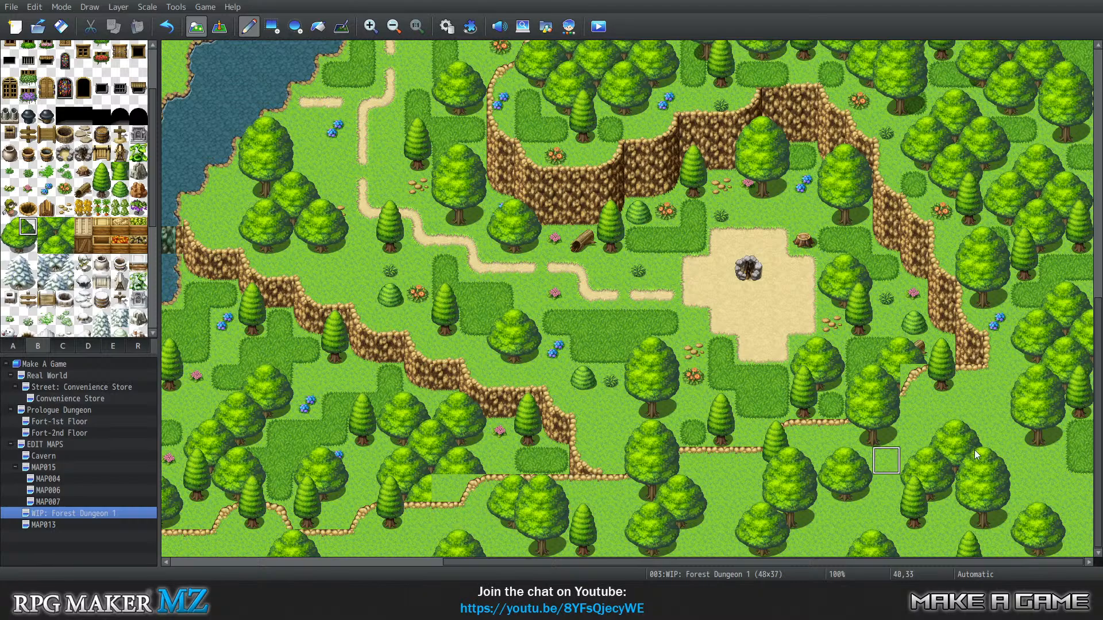
{"action": "scroll", "coordinate": [945, 446], "scroll_direction": "up", "scroll_amount": 5}
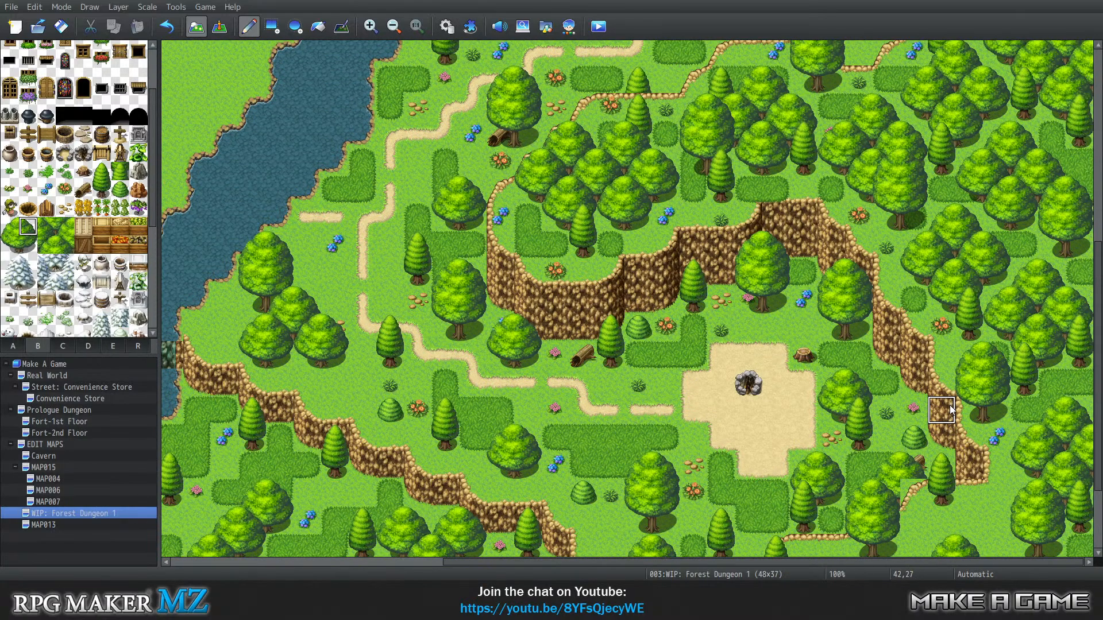
{"action": "scroll", "coordinate": [949, 405], "scroll_direction": "down", "scroll_amount": 5}
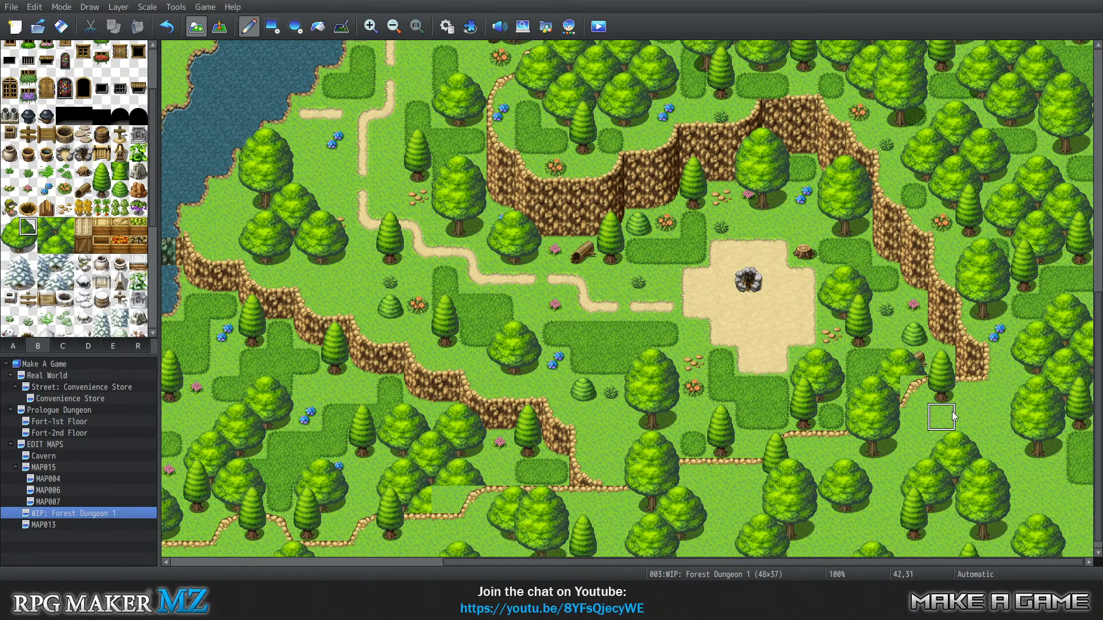
{"action": "scroll", "coordinate": [834, 425], "scroll_direction": "up", "scroll_amount": 3}
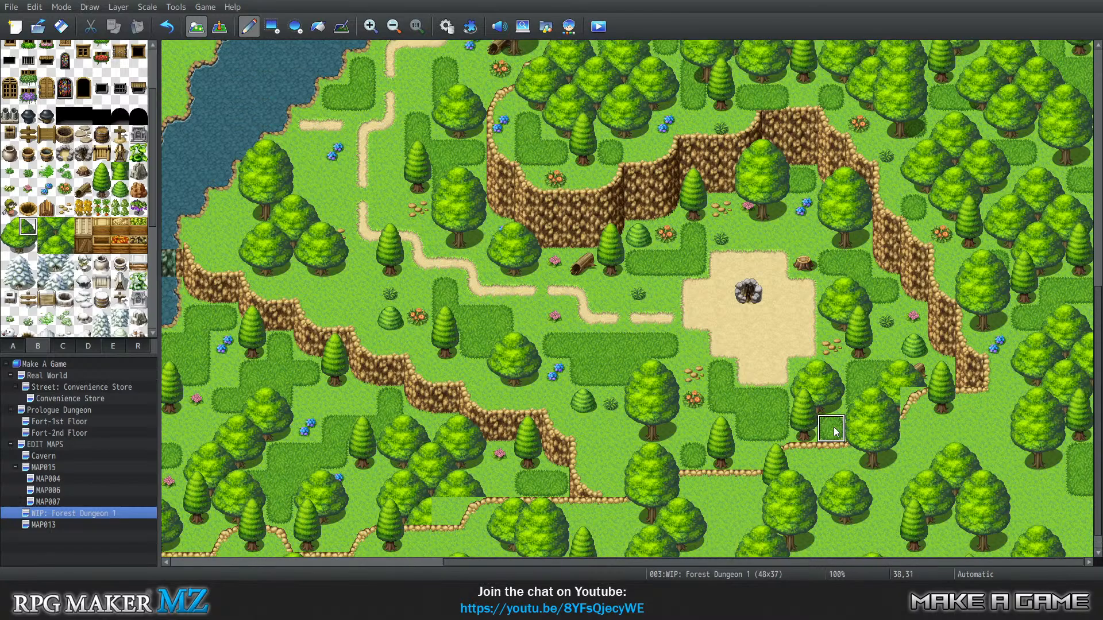
{"action": "scroll", "coordinate": [834, 425], "scroll_direction": "down", "scroll_amount": 3}
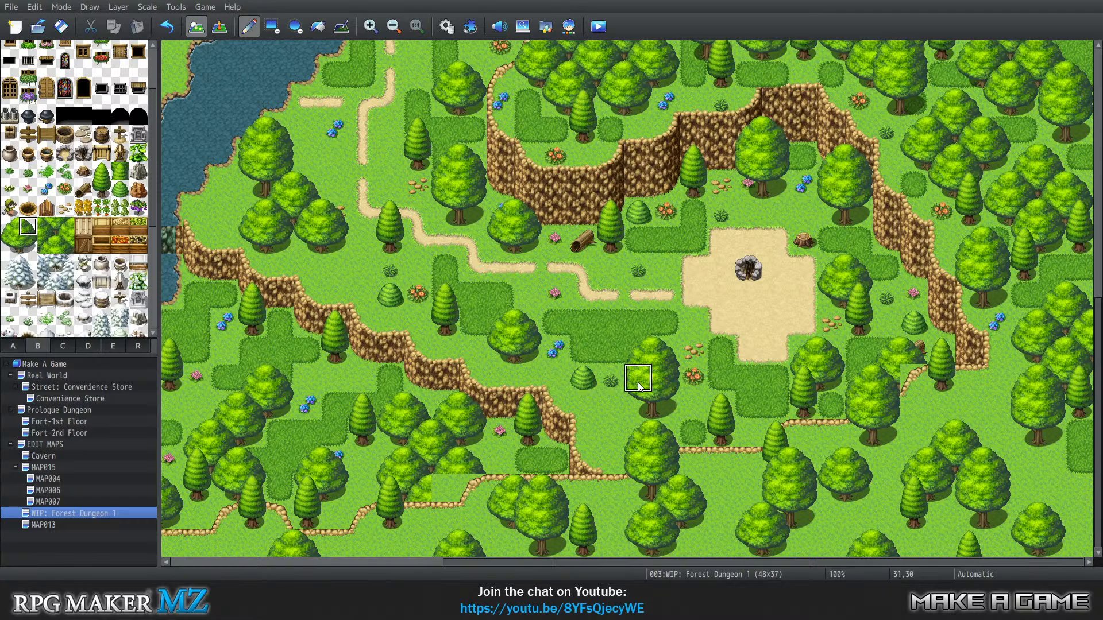
{"action": "scroll", "coordinate": [928, 205], "scroll_direction": "up", "scroll_amount": 6}
{"action": "scroll", "coordinate": [928, 205], "scroll_direction": "down", "scroll_amount": 6}
On layer 2, paint two dark grass patches along the land south of the edge line's western part
{"action": "key", "text": "1"}
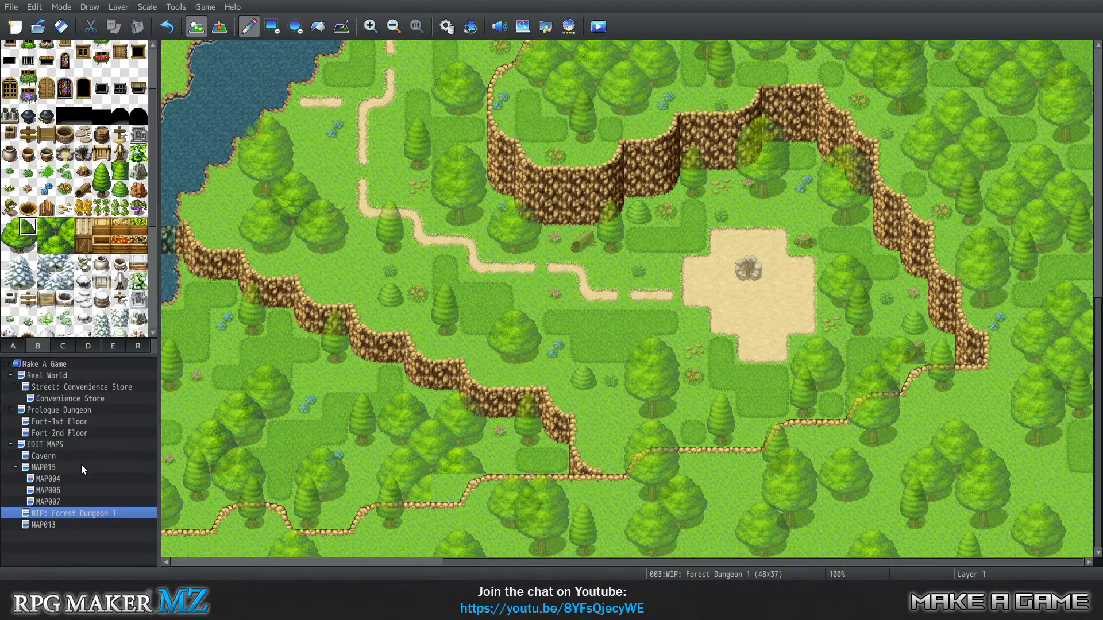
{"action": "key", "text": "2"}
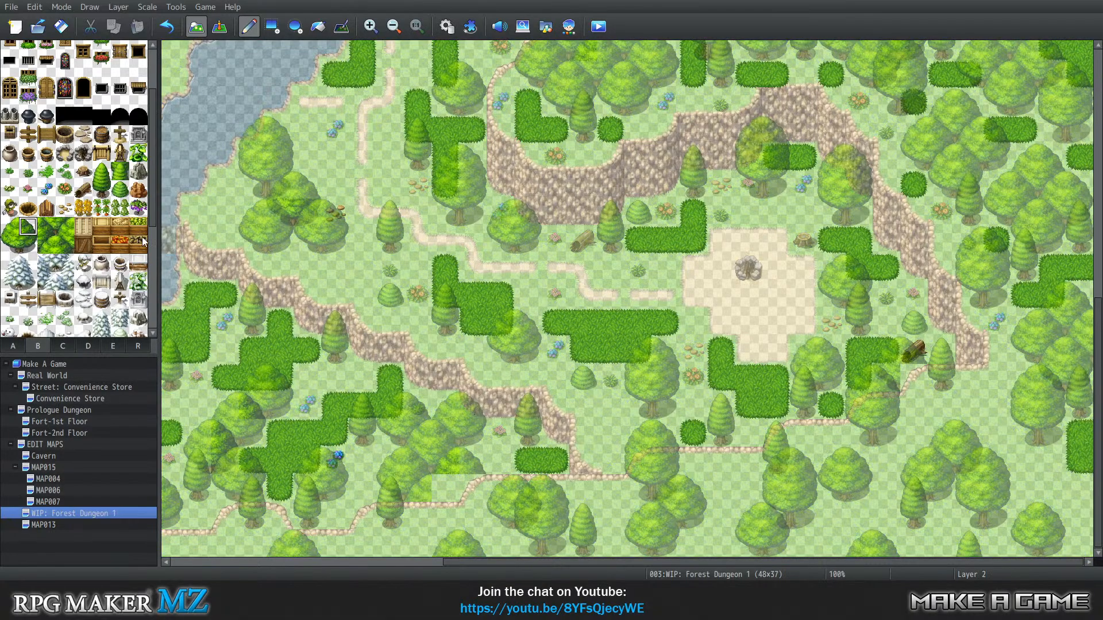
{"action": "scroll", "coordinate": [62, 224], "scroll_direction": "up", "scroll_amount": 2}
{"action": "left_click", "coordinate": [13, 345]}
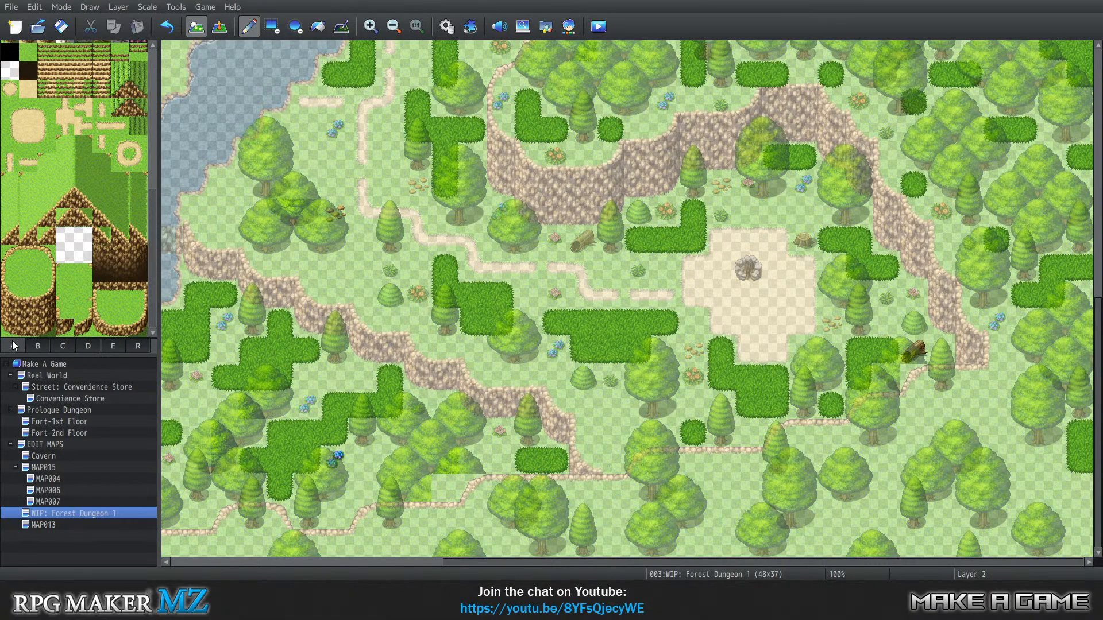
{"action": "scroll", "coordinate": [97, 150], "scroll_direction": "up", "scroll_amount": 8}
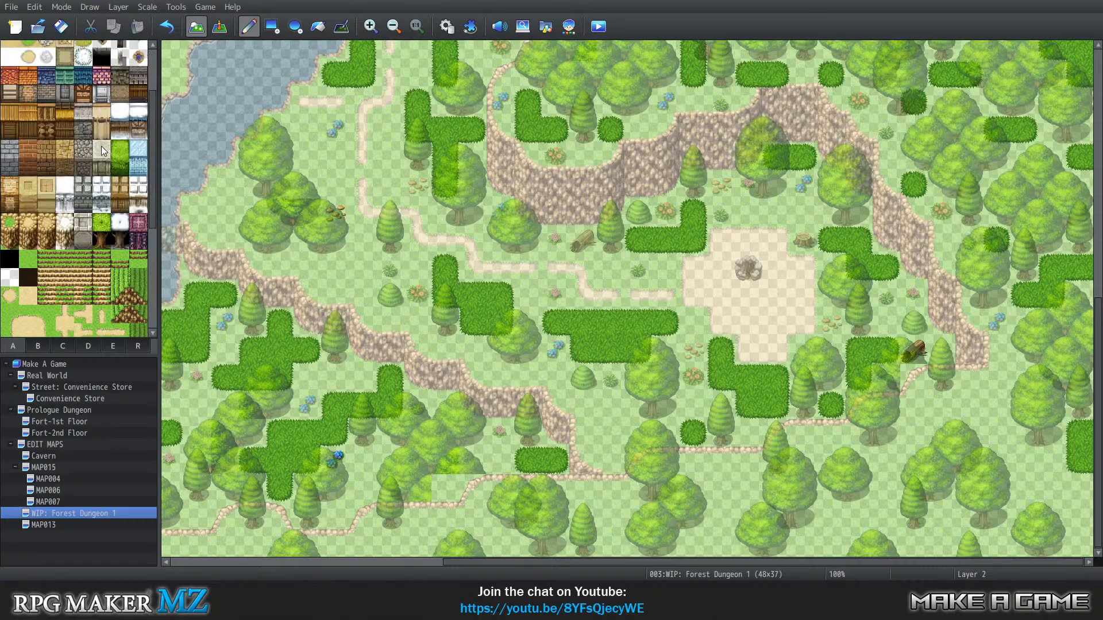
{"action": "scroll", "coordinate": [106, 150], "scroll_direction": "up", "scroll_amount": 1}
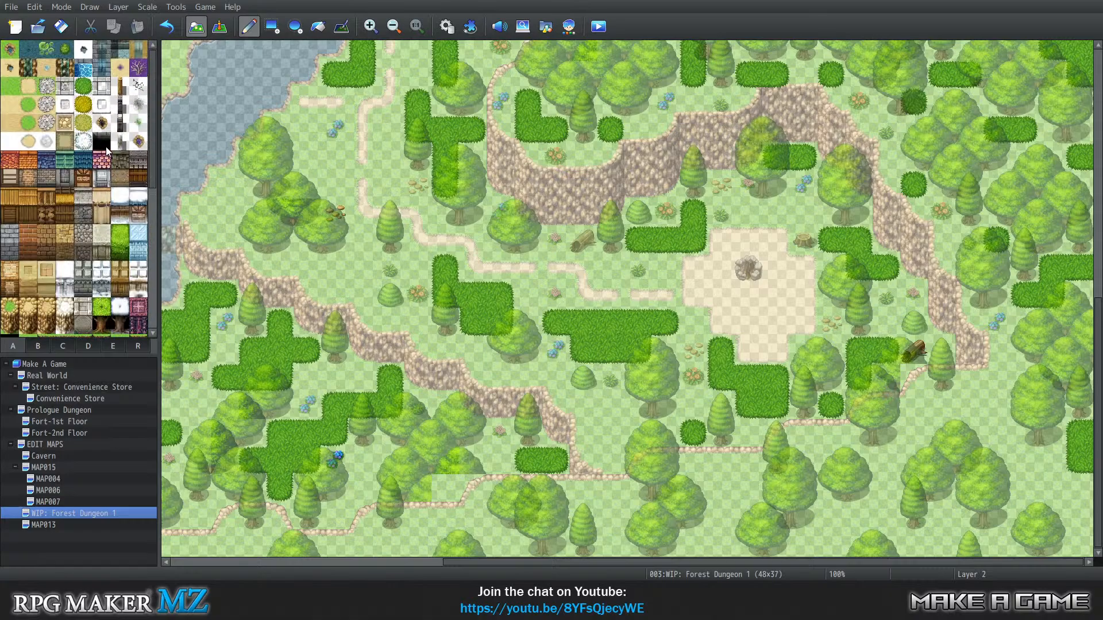
{"action": "left_click", "coordinate": [84, 86]}
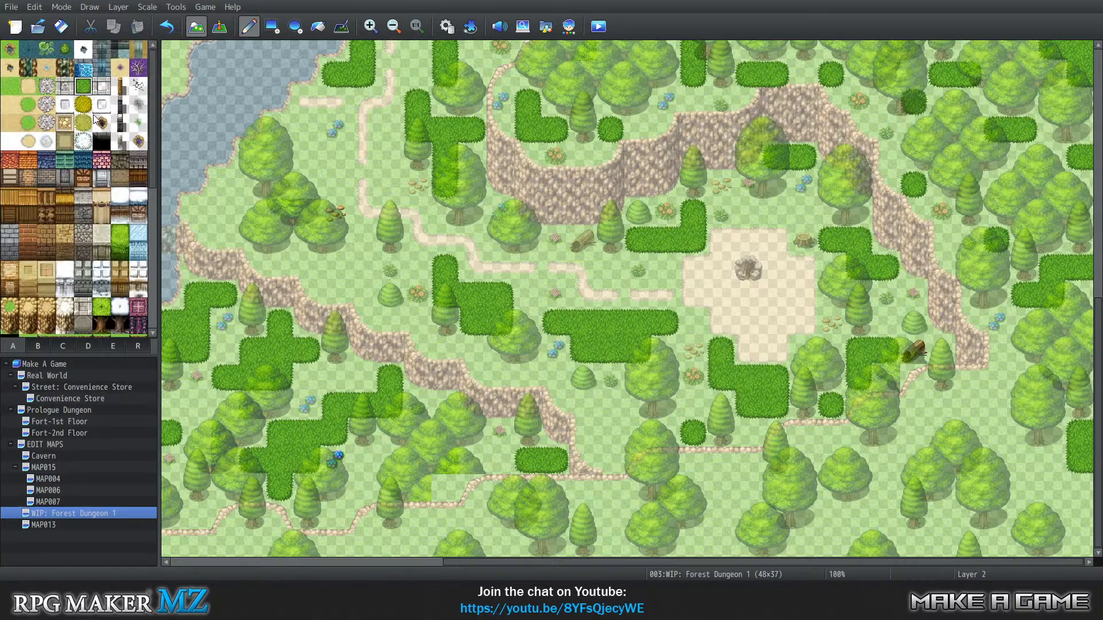
{"action": "left_click_drag", "start_coordinate": [445, 543], "coordinate": [424, 539]}
{"action": "left_click", "coordinate": [443, 516]}
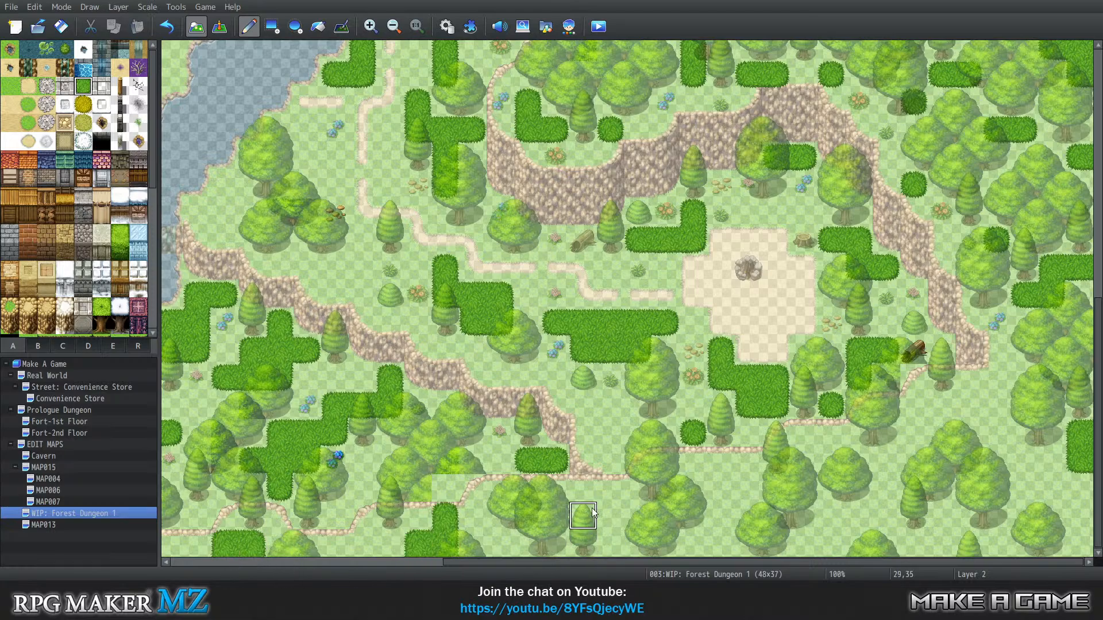
Paint a T-shaped dark grass patch beside the southern conifer and a larger two-tile-wide patch east of the round-tree pair
{"action": "left_click", "coordinate": [609, 489]}
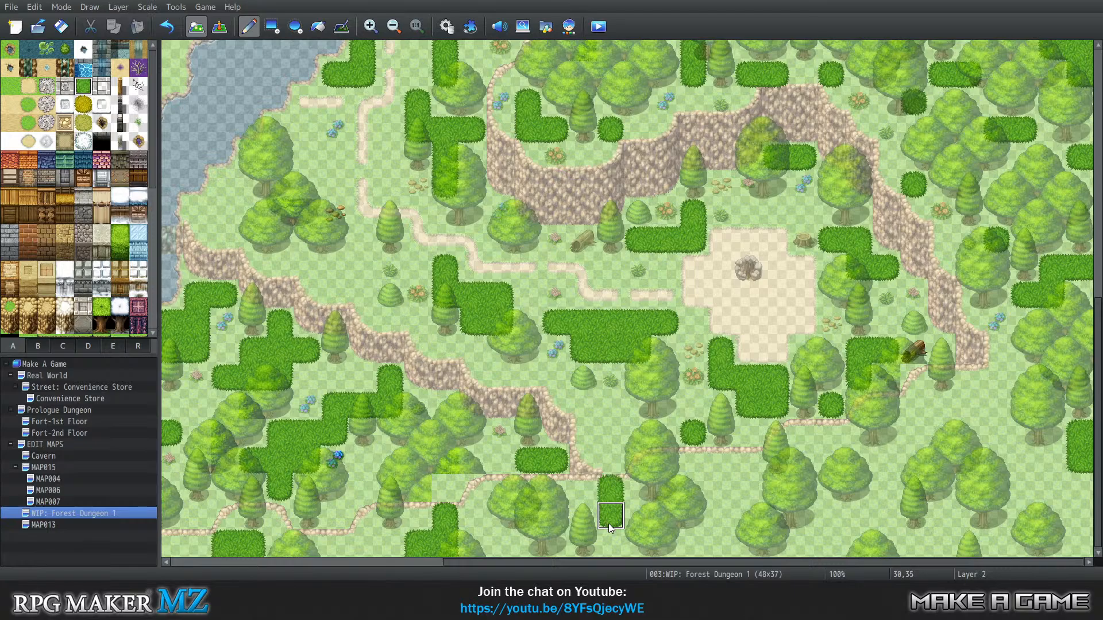
{"action": "key", "text": "ctrl+z"}
{"action": "left_click_drag", "start_coordinate": [591, 507], "coordinate": [607, 510]}
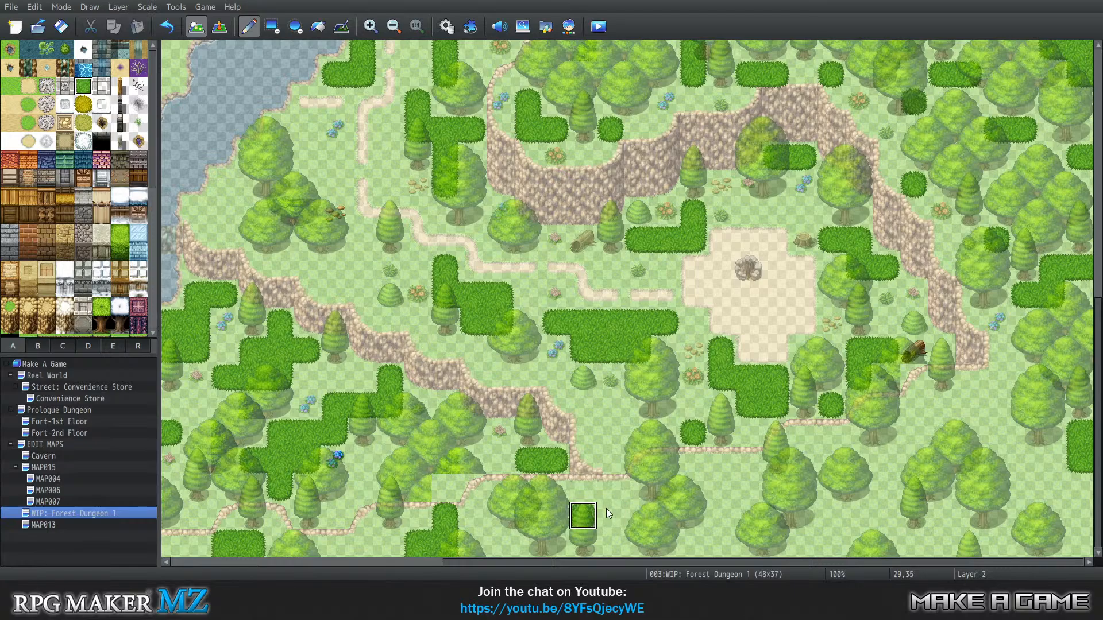
{"action": "left_click", "coordinate": [630, 514]}
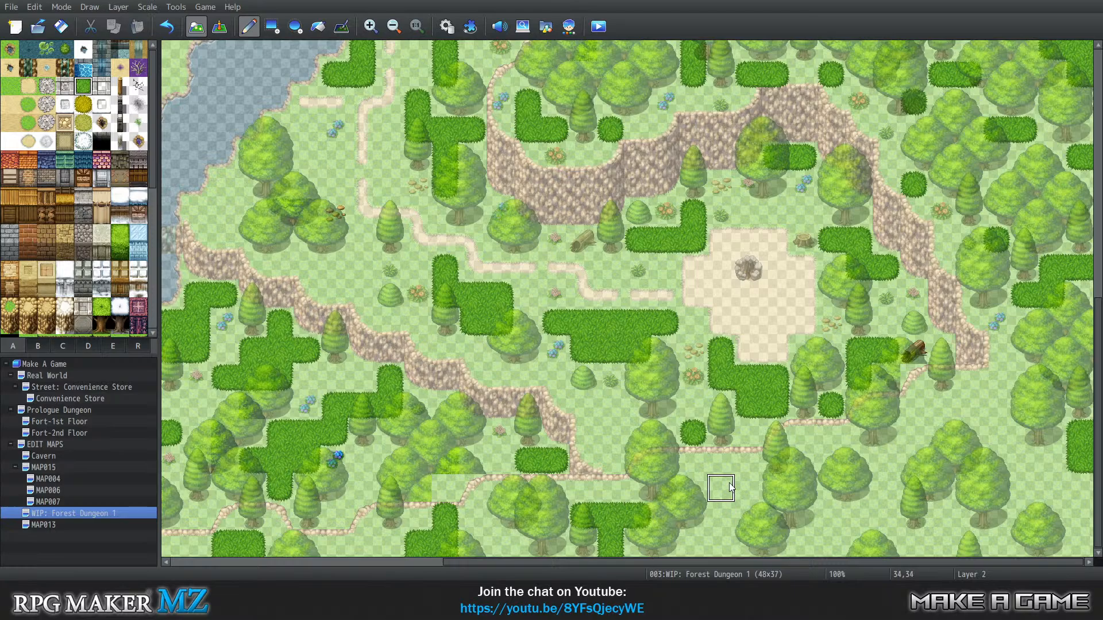
{"action": "left_click_drag", "start_coordinate": [729, 486], "coordinate": [747, 486]}
{"action": "left_click", "coordinate": [713, 513]}
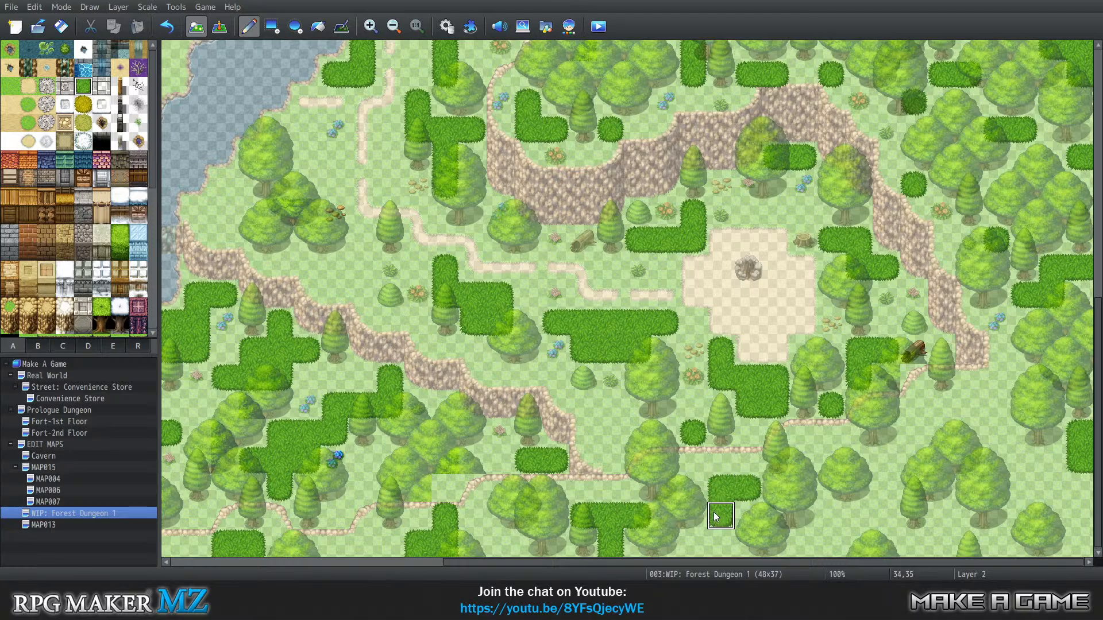
{"action": "left_click", "coordinate": [739, 514]}
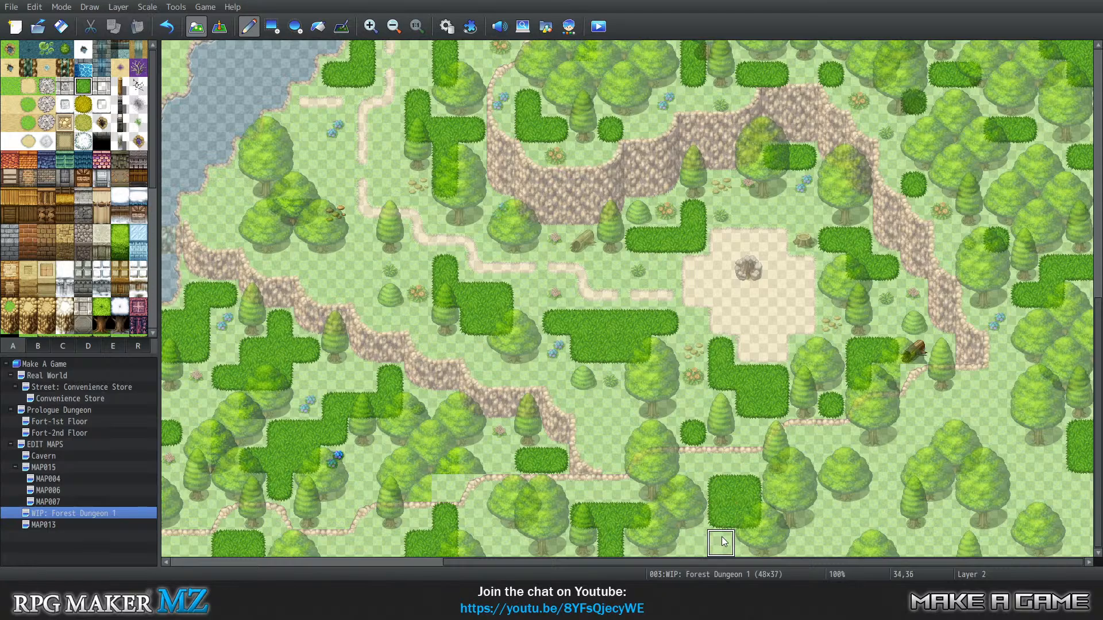
Paint dark grass patches west of the southeastern conifer, south of the edge's eastern corner, and one tile wide beside the eastern tall tree
{"action": "left_click", "coordinate": [858, 514]}
{"action": "left_click", "coordinate": [883, 512]}
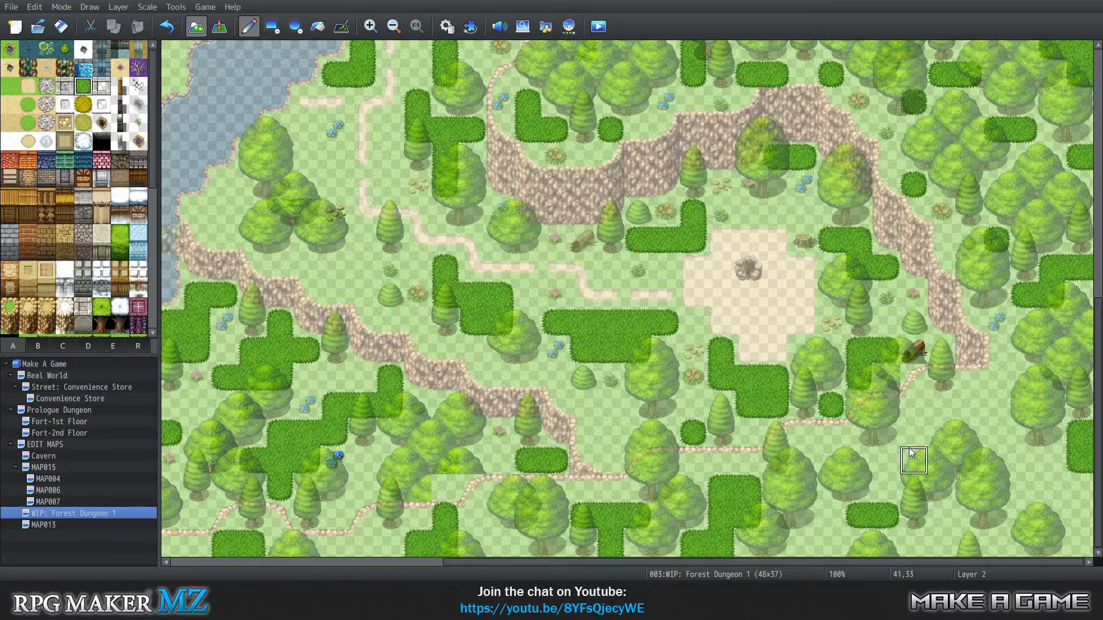
{"action": "left_click_drag", "start_coordinate": [941, 405], "coordinate": [913, 405]}
{"action": "left_click", "coordinate": [921, 428]}
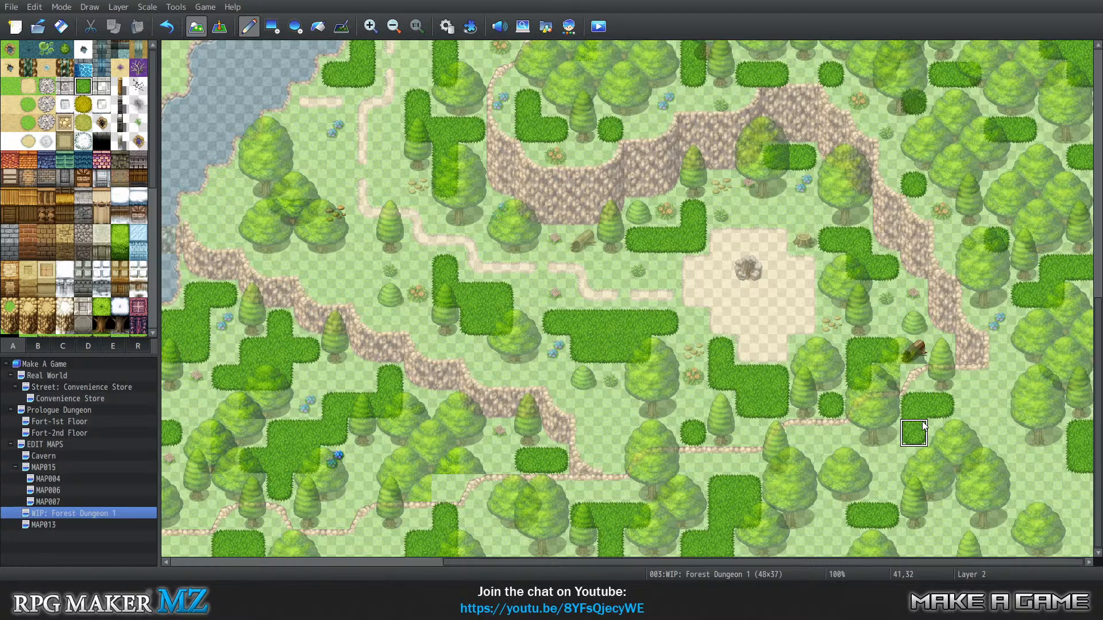
{"action": "left_click", "coordinate": [996, 432]}
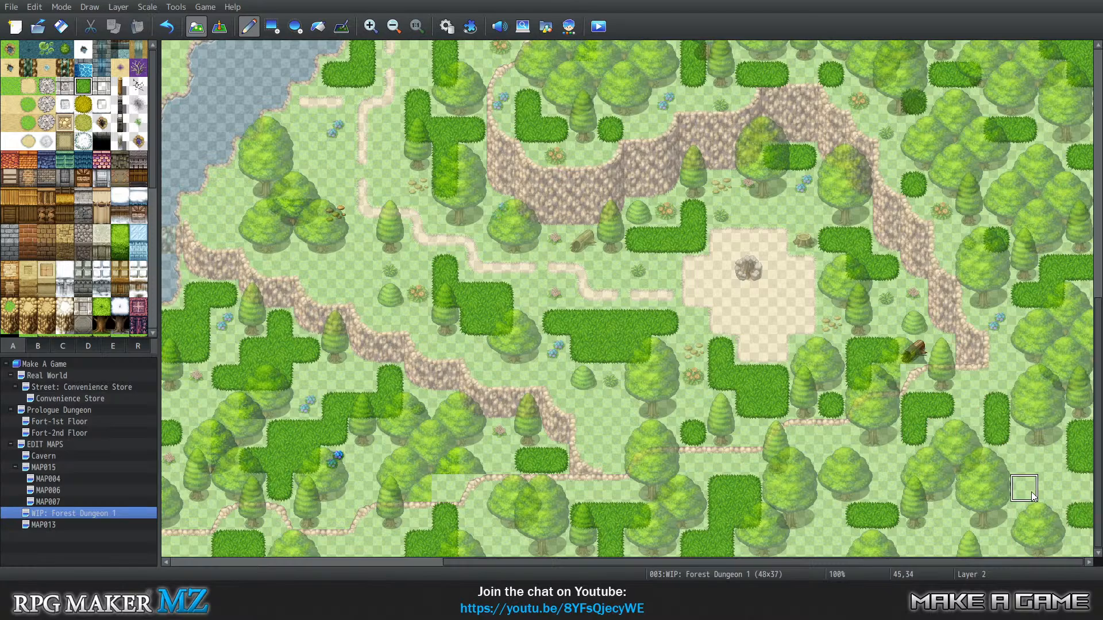
Add dark grass above the far southeastern round tree and around the southeastern patches, and return to the automatic layer
{"action": "left_click_drag", "start_coordinate": [1032, 495], "coordinate": [1054, 492]}
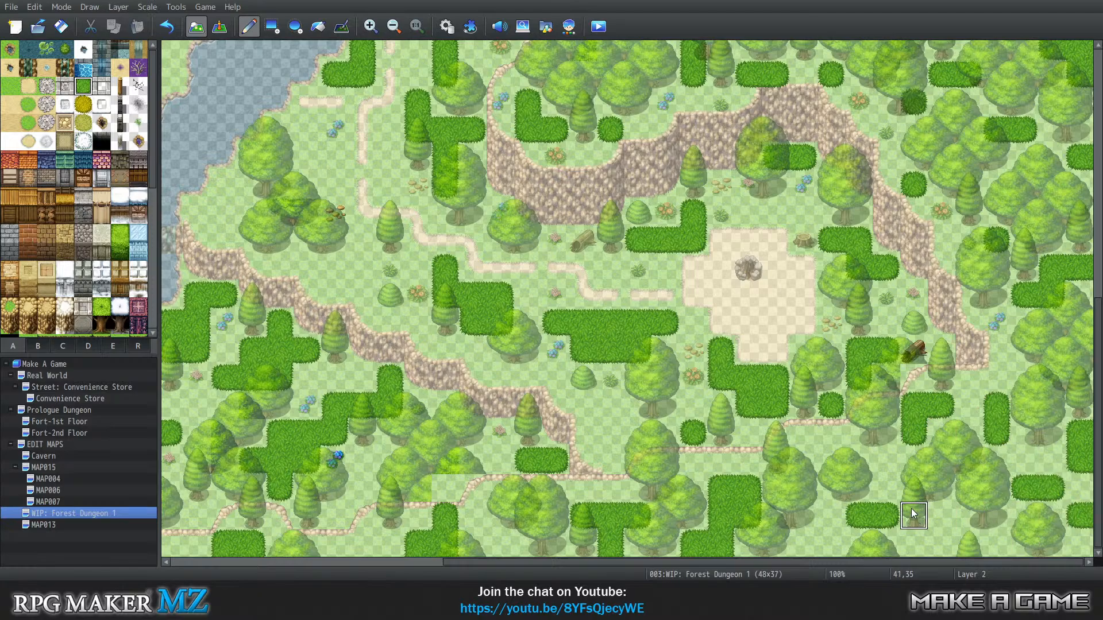
{"action": "left_click", "coordinate": [889, 498]}
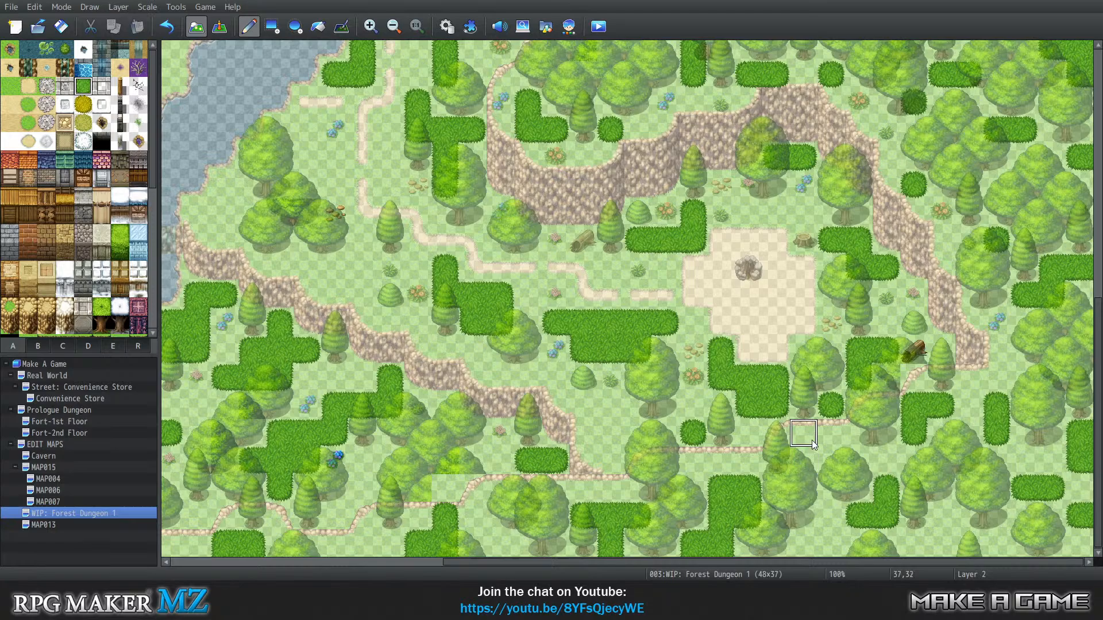
{"action": "left_click", "coordinate": [801, 544]}
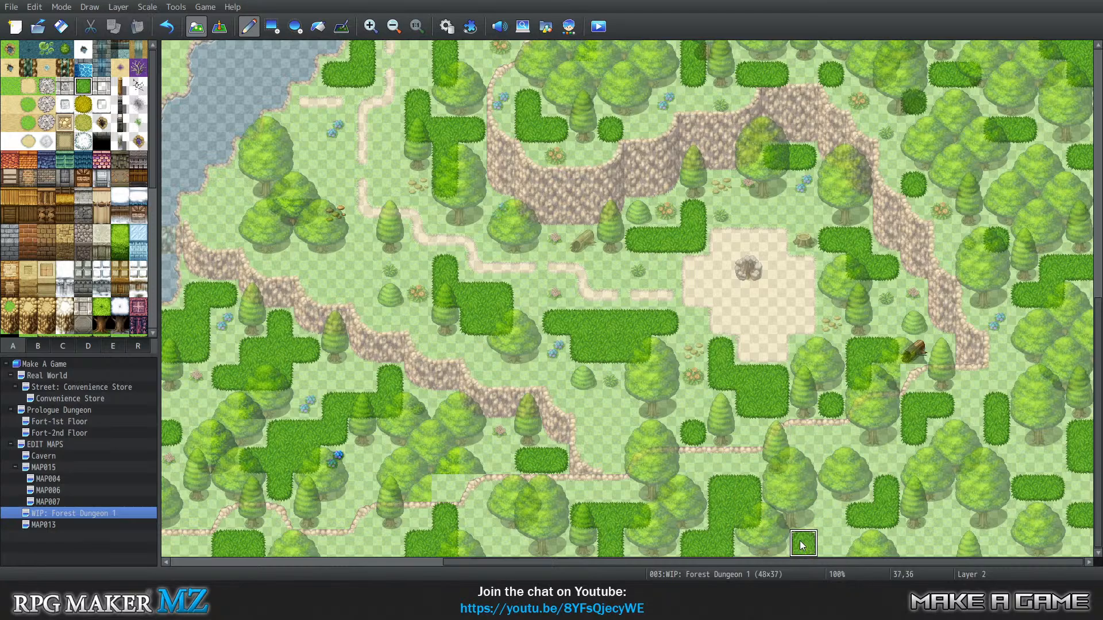
{"action": "key", "text": "3"}
{"action": "key", "text": "4"}
{"action": "key", "text": "0"}
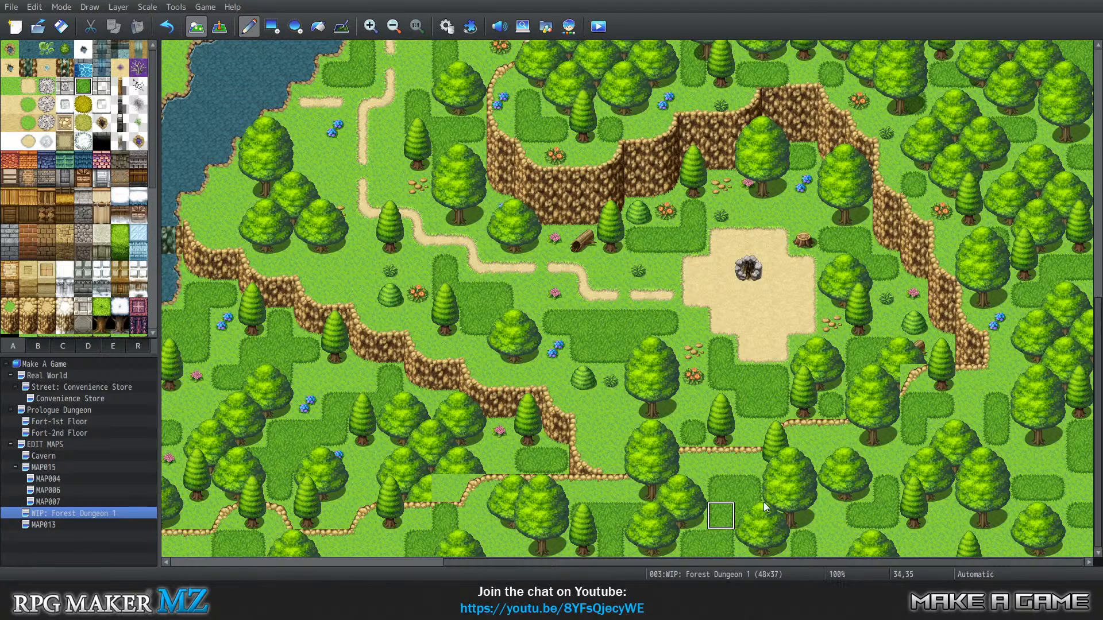
On layer 4, place copies of the orange flowers at four spots south of the edge line, from the southwest to the east
{"action": "scroll", "coordinate": [745, 353], "scroll_direction": "up", "scroll_amount": 3}
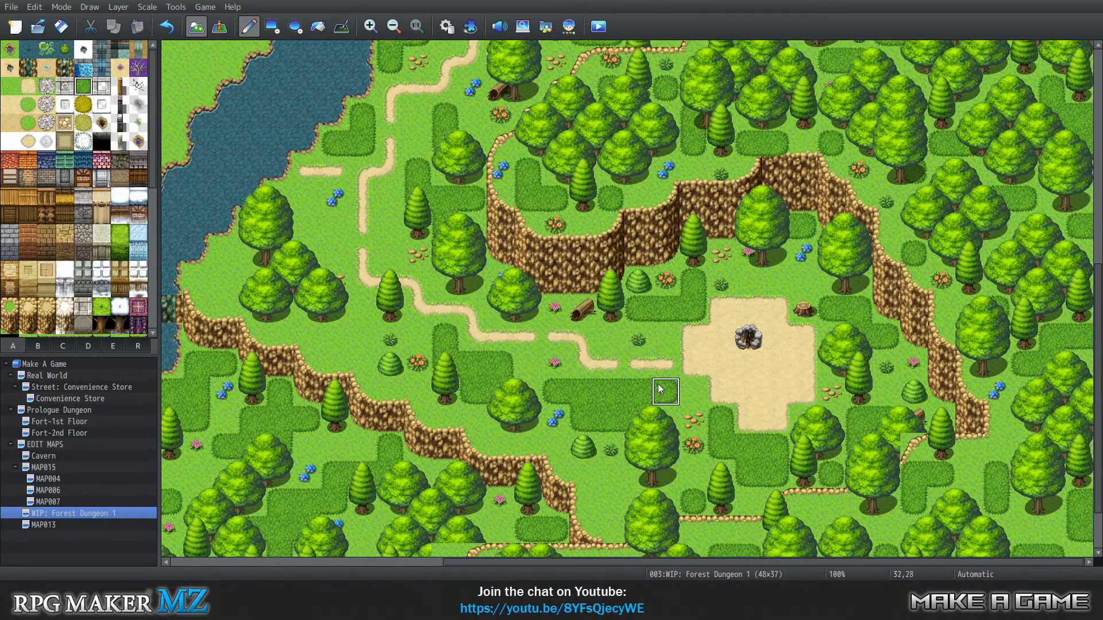
{"action": "key", "text": "1"}
{"action": "key", "text": "2"}
{"action": "key", "text": "3"}
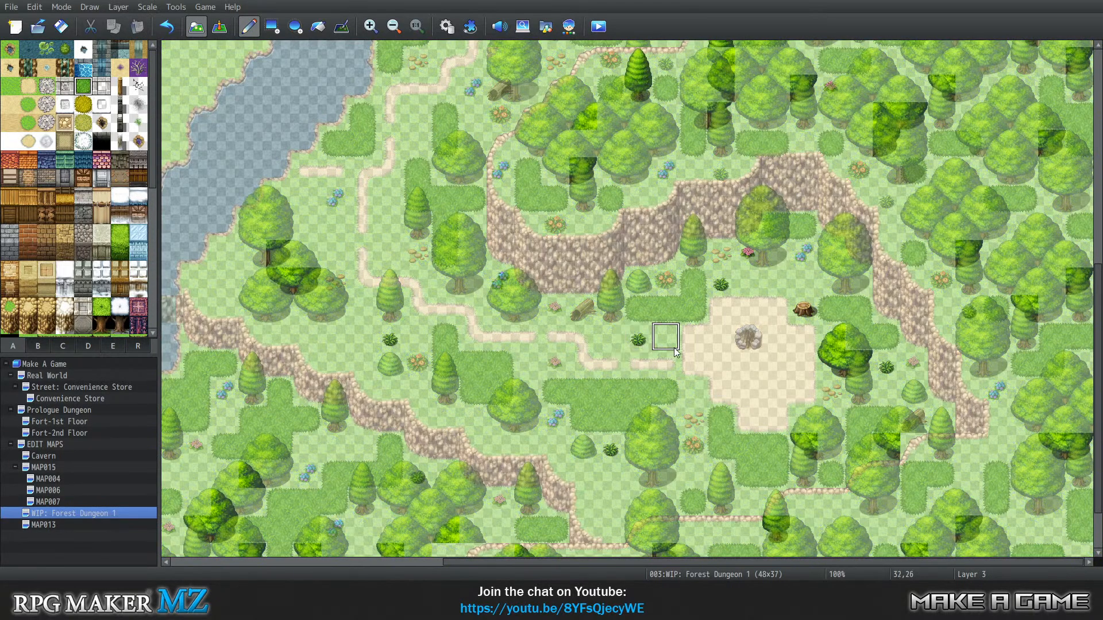
{"action": "key", "text": "4"}
{"action": "scroll", "coordinate": [677, 352], "scroll_direction": "down", "scroll_amount": 3}
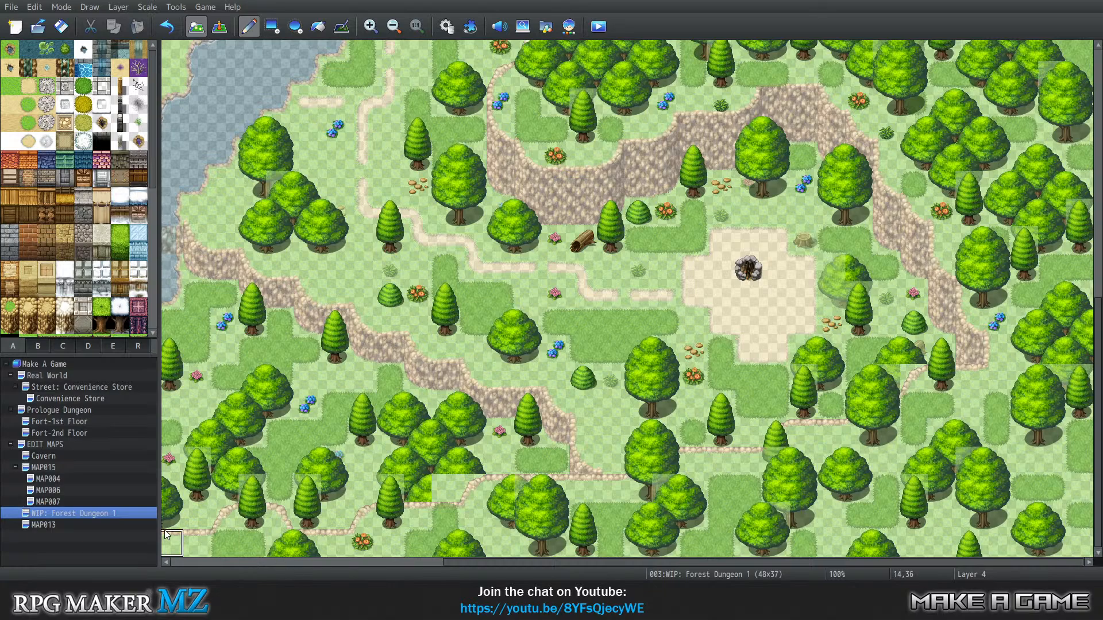
{"action": "left_click", "coordinate": [969, 405]}
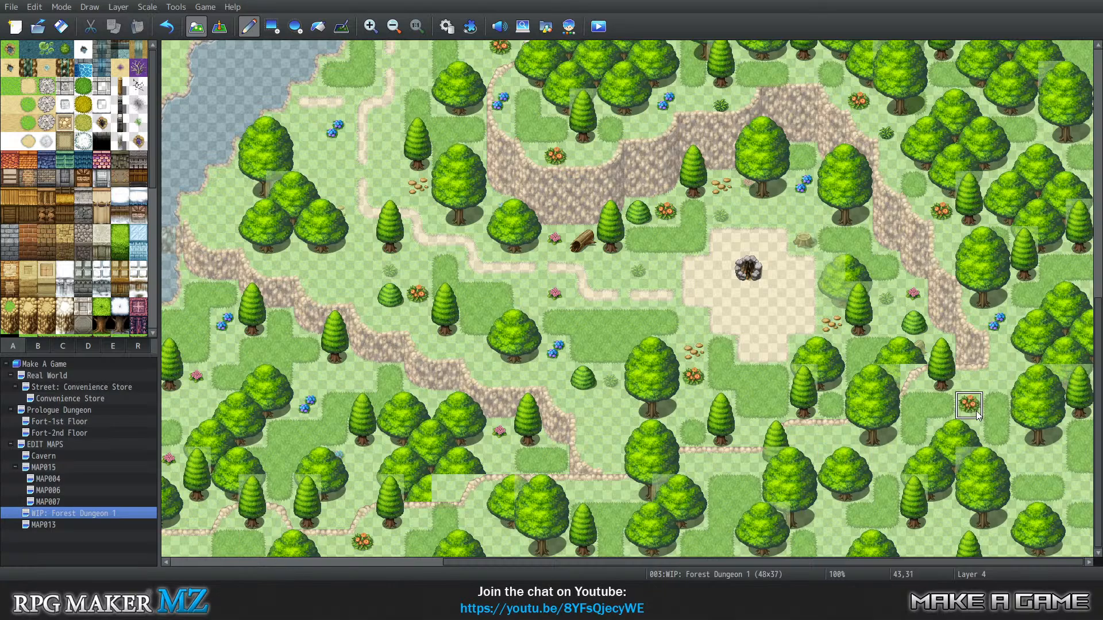
{"action": "left_click", "coordinate": [942, 543]}
{"action": "left_click", "coordinate": [693, 461]}
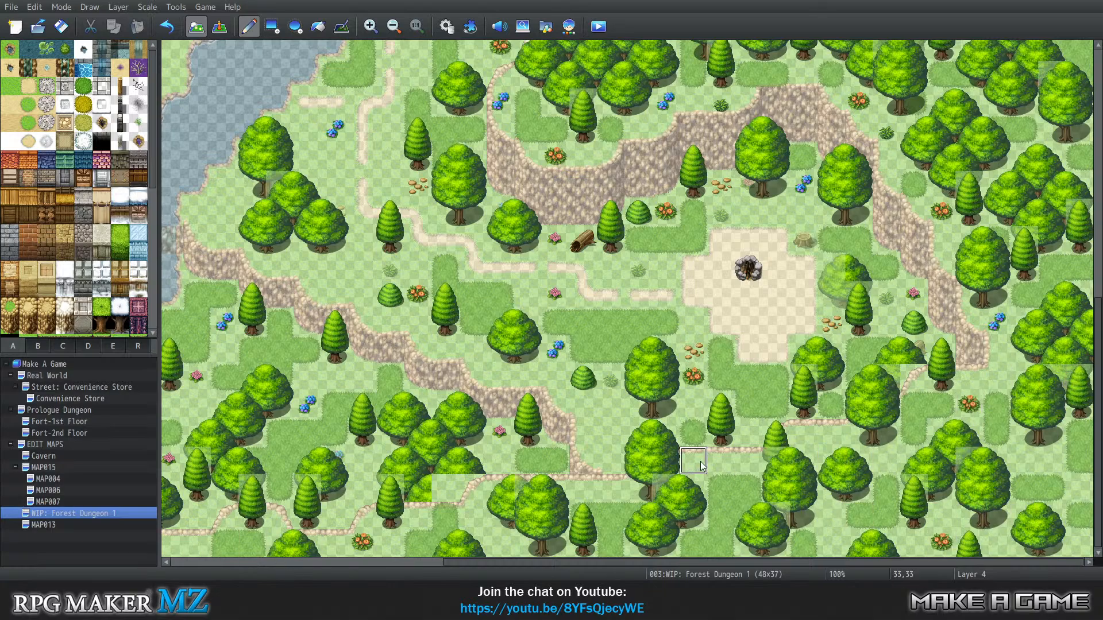
Place blue flowers at three open spots south of the edge line and a pink flower just below the cliff's end
{"action": "left_click", "coordinate": [831, 514]}
{"action": "left_click", "coordinate": [497, 538]}
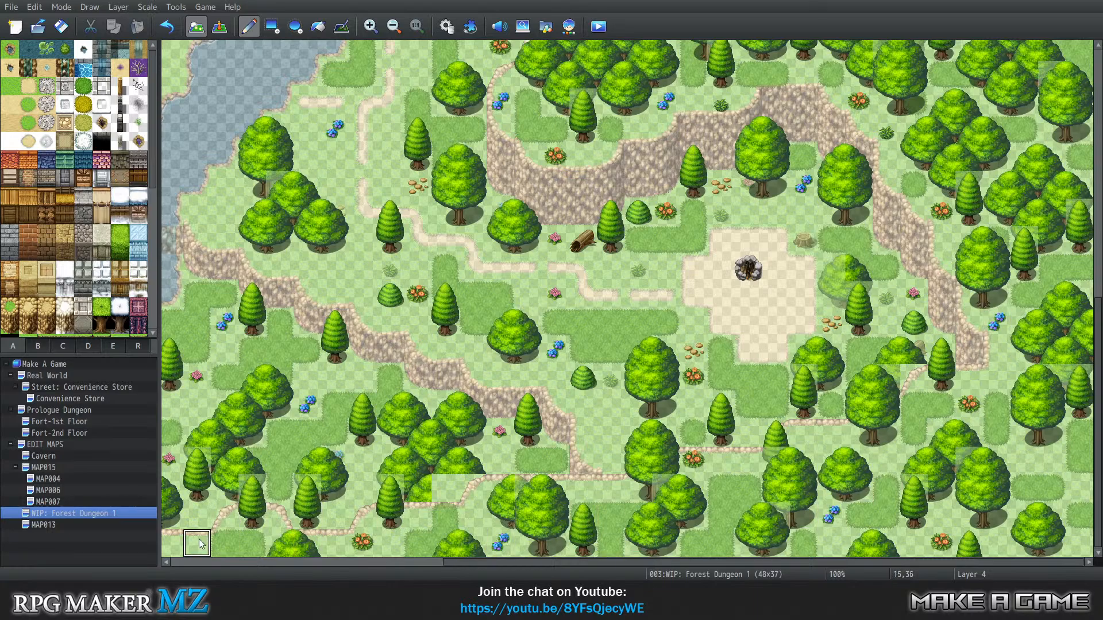
{"action": "left_click_drag", "start_coordinate": [515, 560], "coordinate": [435, 560]}
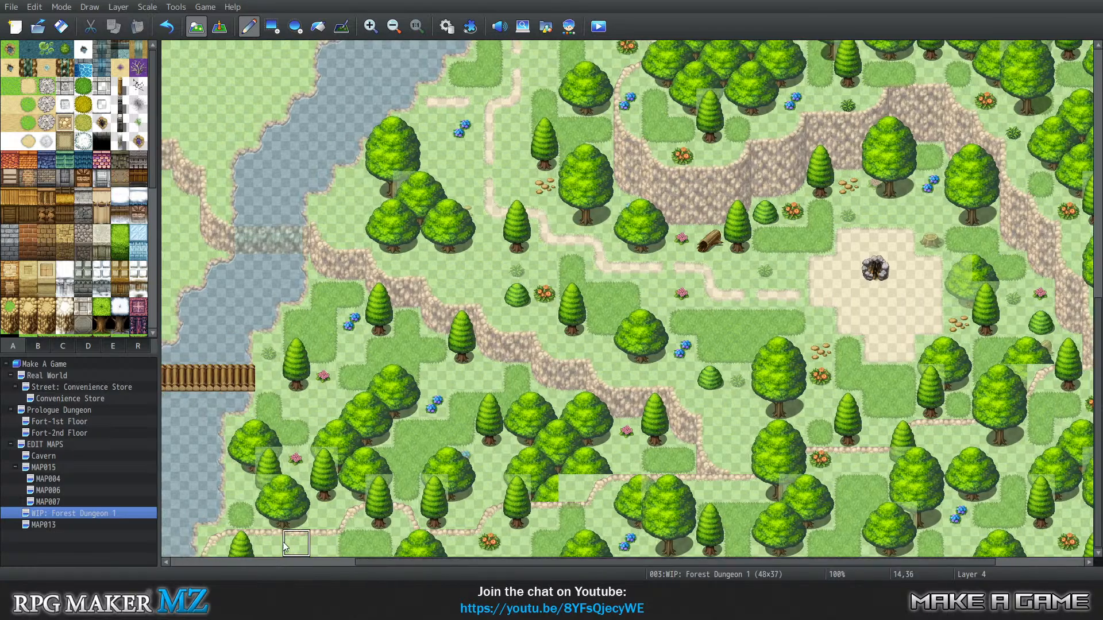
{"action": "left_click_drag", "start_coordinate": [553, 560], "coordinate": [641, 559]}
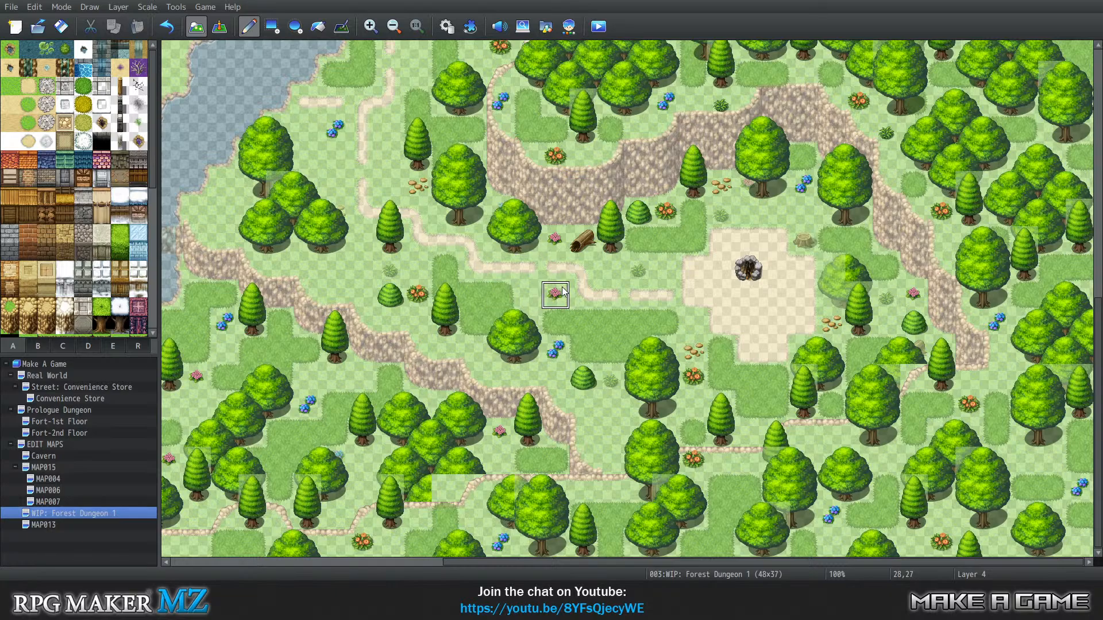
{"action": "left_click", "coordinate": [620, 495]}
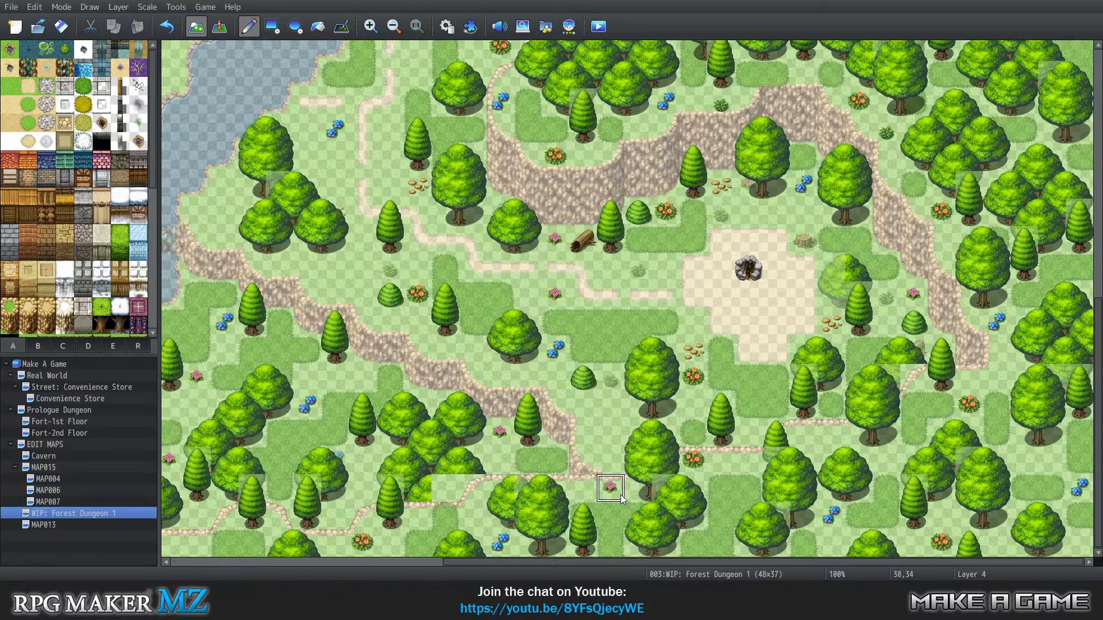
Place pink flowers at three more spots: below the southeastern edge line, beside the far eastern trees, and under the line in the far southwest
{"action": "left_click", "coordinate": [836, 435]}
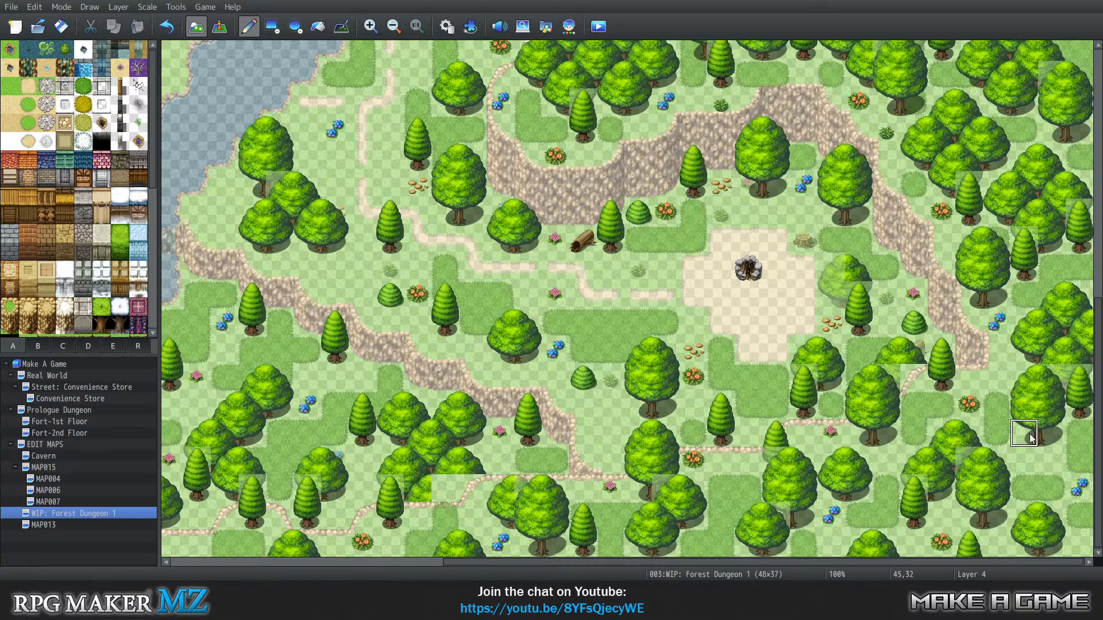
{"action": "left_click", "coordinate": [1051, 459]}
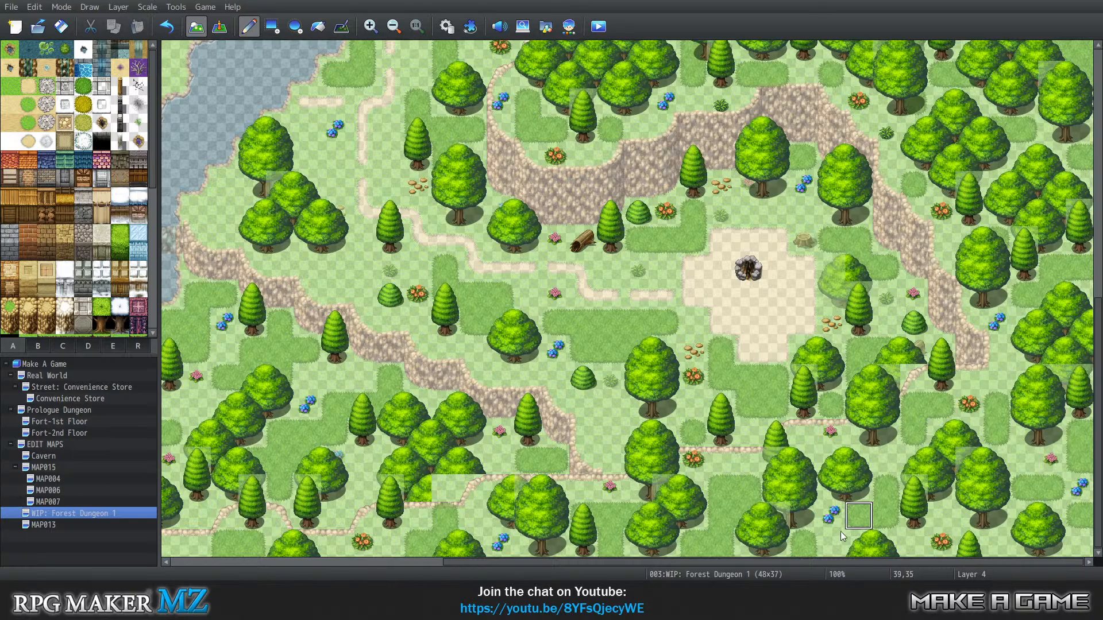
{"action": "left_click", "coordinate": [195, 541]}
Place small brown mushrooms just south of the edge line's southwestern bend, and undo the extra patch tried on the far southeastern round tree
{"action": "left_click_drag", "start_coordinate": [512, 564], "coordinate": [699, 561]}
{"action": "scroll", "coordinate": [739, 318], "scroll_direction": "up", "scroll_amount": 1}
{"action": "scroll", "coordinate": [739, 321], "scroll_direction": "up", "scroll_amount": 1}
{"action": "scroll", "coordinate": [739, 321], "scroll_direction": "down", "scroll_amount": 1}
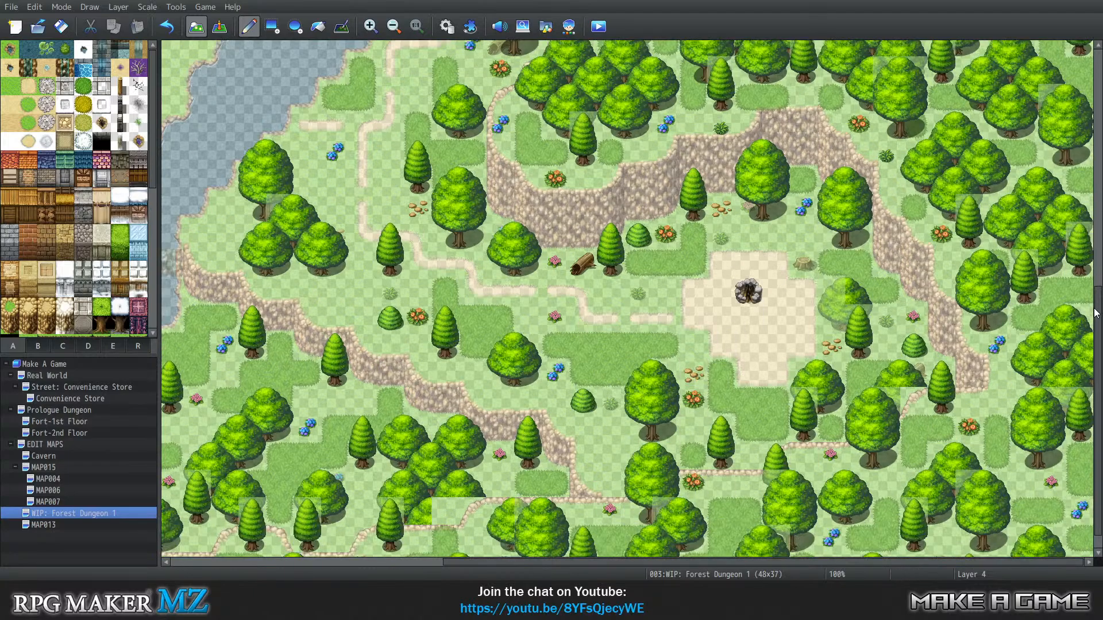
{"action": "scroll", "coordinate": [1097, 310], "scroll_direction": "down", "scroll_amount": 1}
{"action": "left_click", "coordinate": [473, 516]}
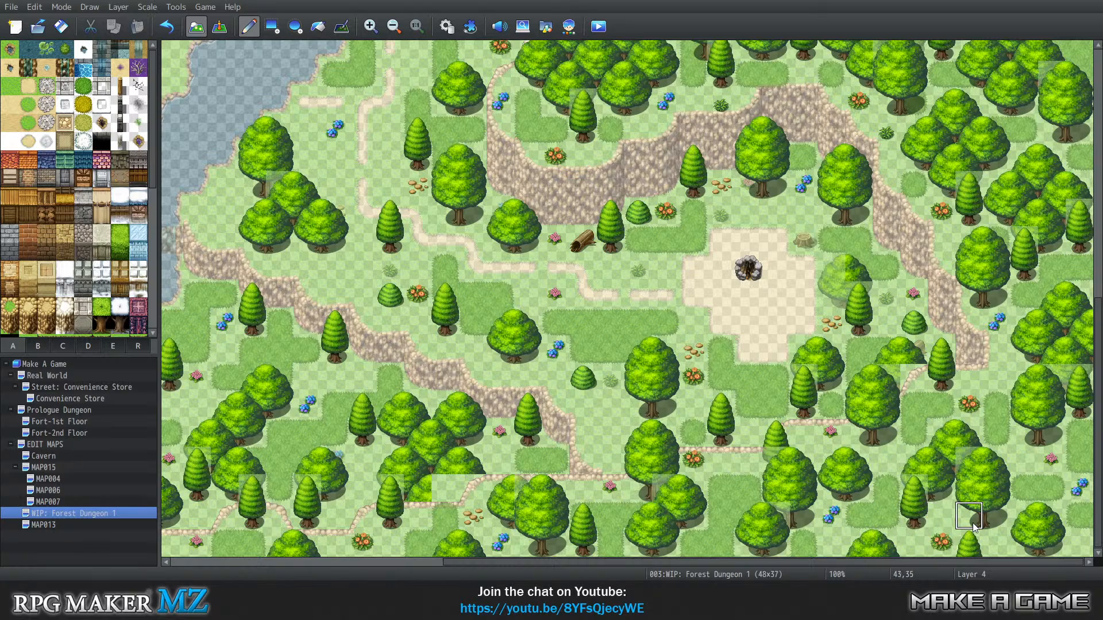
{"action": "left_click", "coordinate": [1051, 516]}
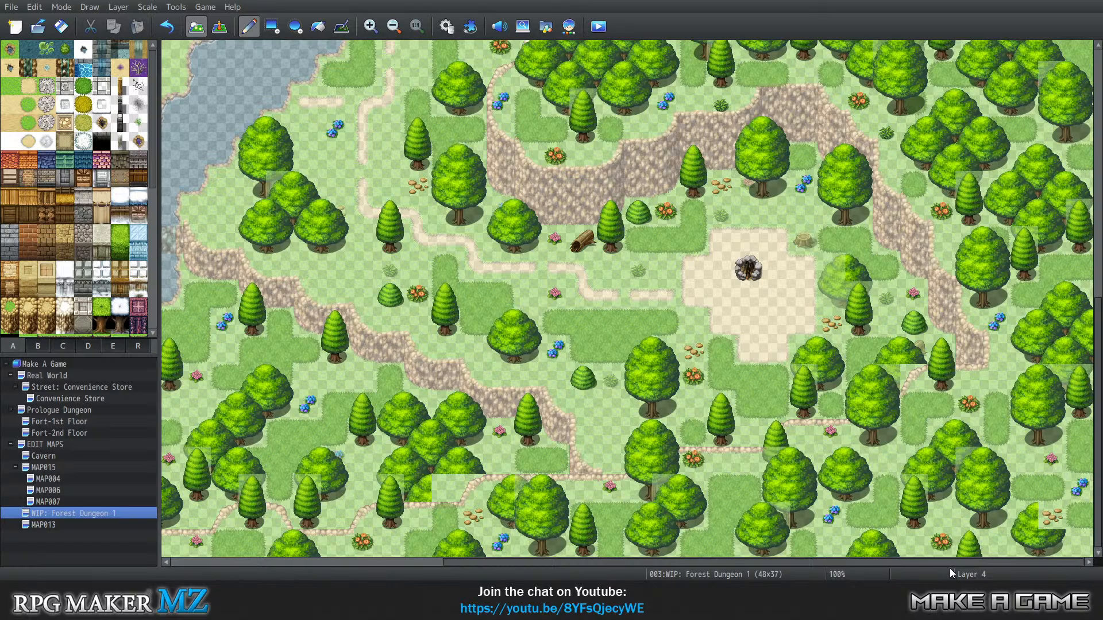
{"action": "key", "text": "ctrl+z"}
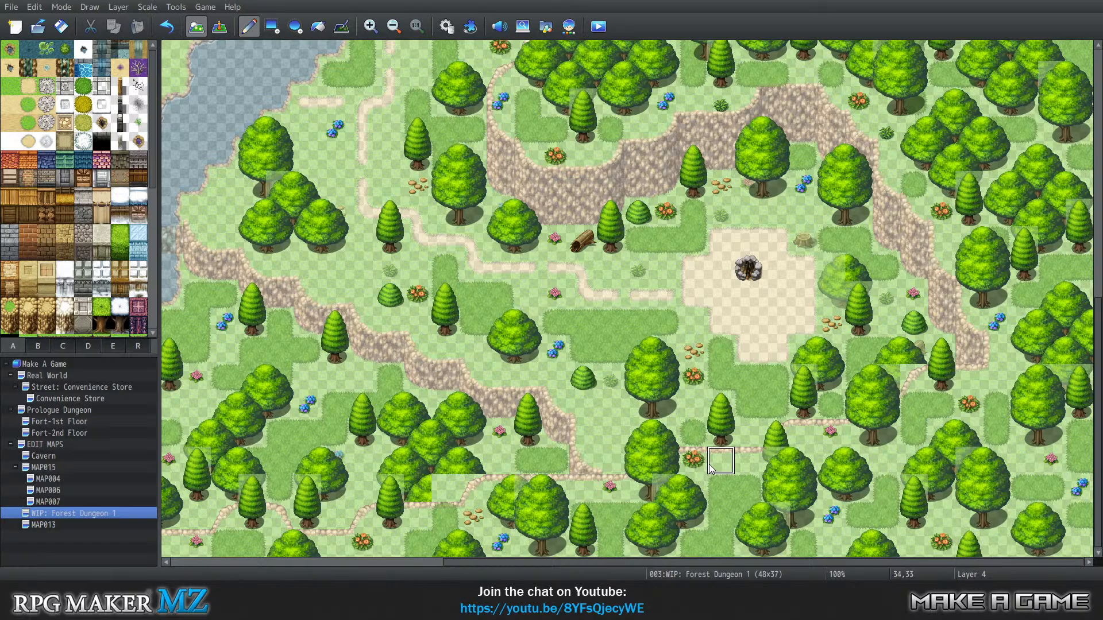
On layer 3, place grass tufts at three open spots between the southeastern trees, and return to the automatic layer
{"action": "key", "text": "0"}
{"action": "key", "text": "1"}
{"action": "key", "text": "2"}
{"action": "key", "text": "3"}
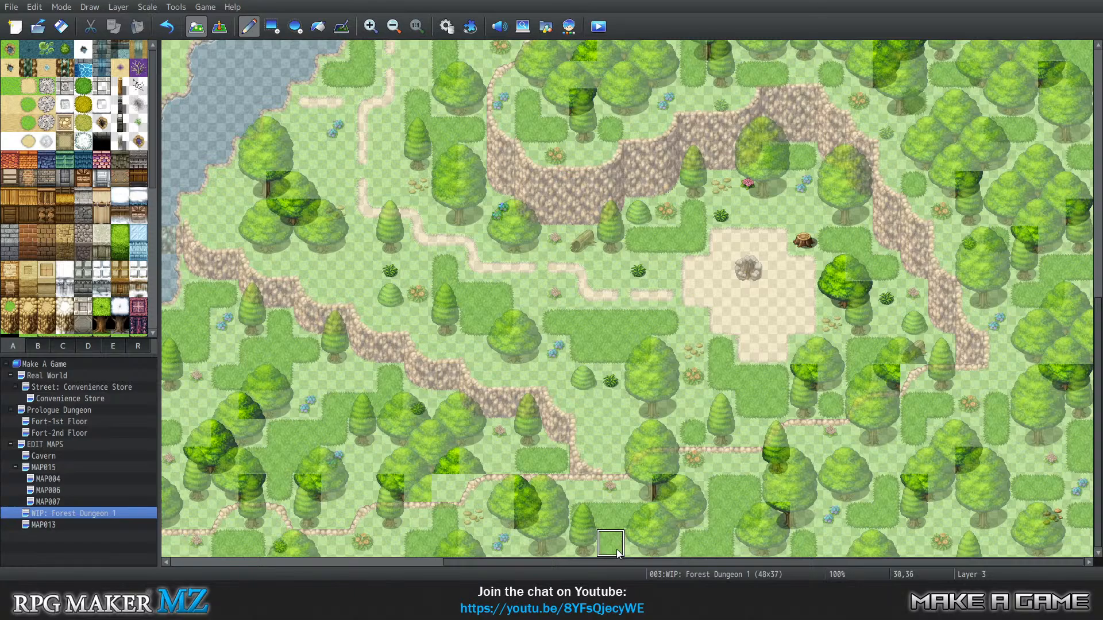
{"action": "left_click", "coordinate": [748, 463]}
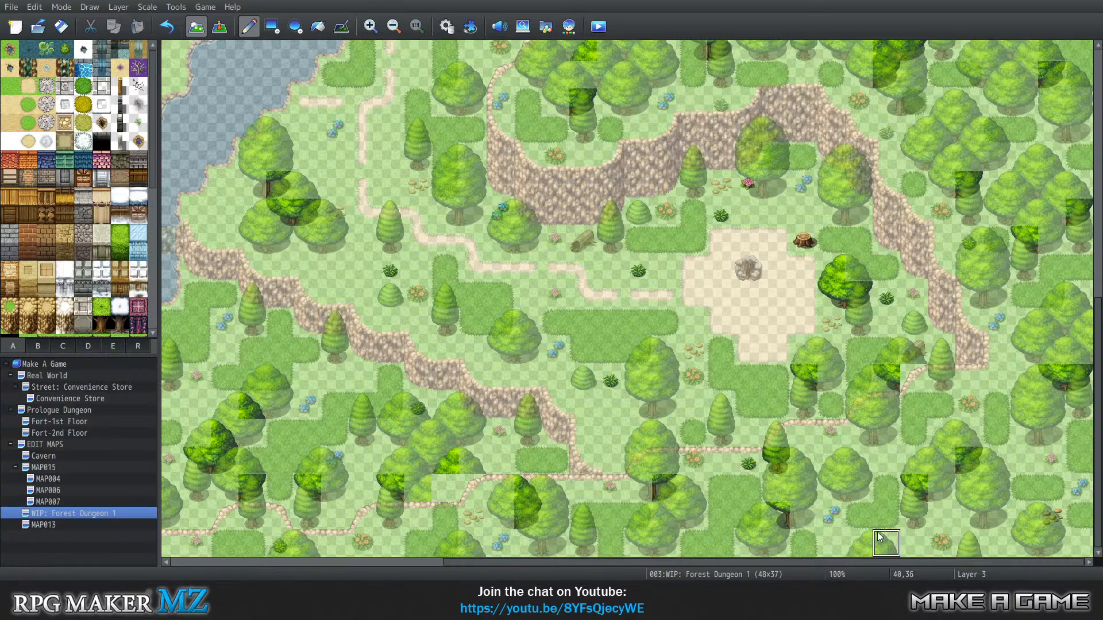
{"action": "left_click", "coordinate": [886, 462]}
{"action": "left_click", "coordinate": [1024, 461]}
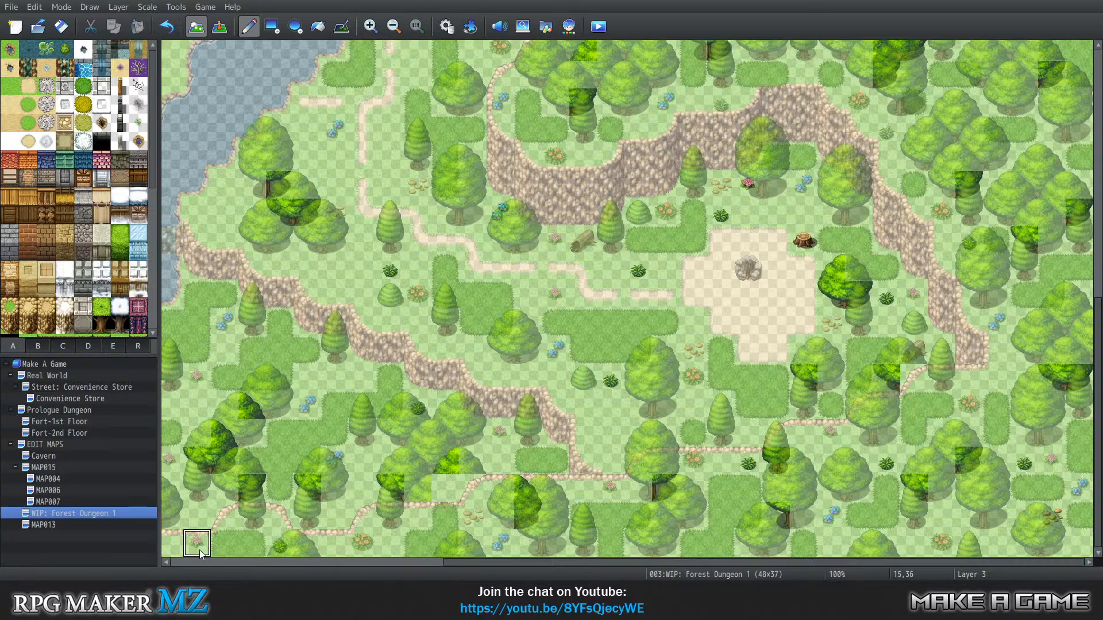
{"action": "left_click_drag", "start_coordinate": [641, 566], "coordinate": [580, 568]}
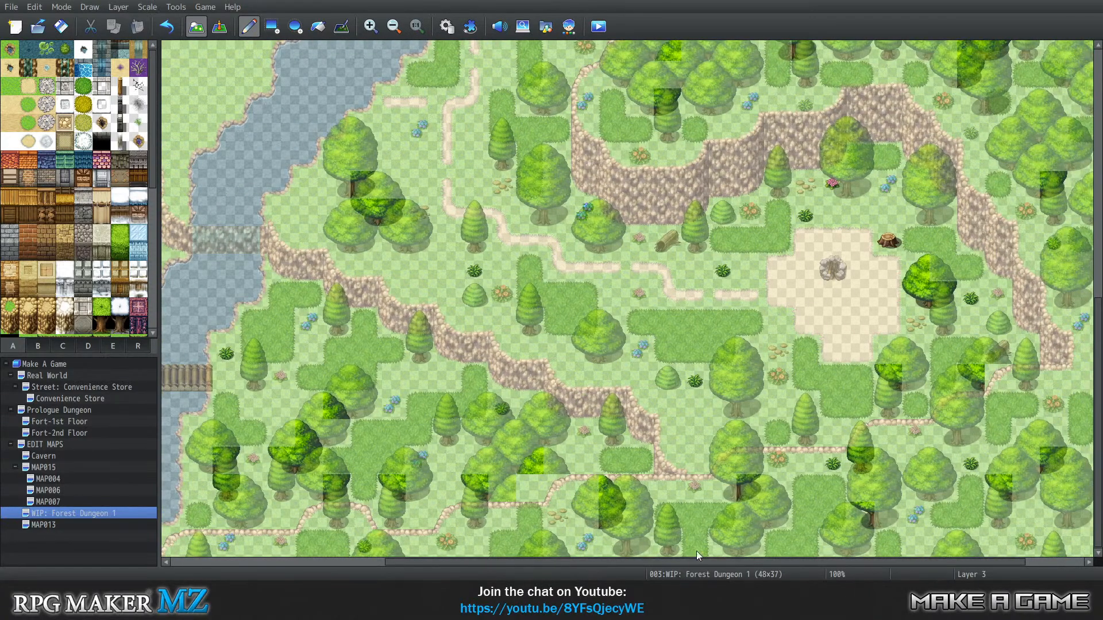
{"action": "key", "text": "4"}
{"action": "key", "text": "0"}
Look over the decorated forest, river and cliffs at reduced and enlarged zoom levels, and restore the actual size
{"action": "scroll", "coordinate": [861, 357], "scroll_direction": "up", "scroll_amount": 1}
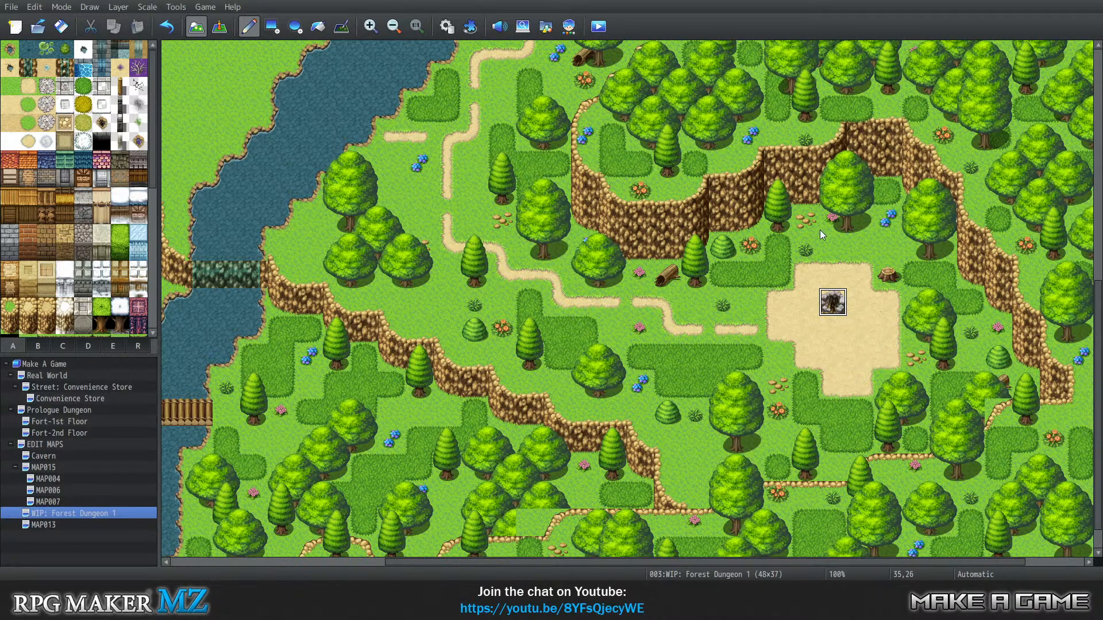
{"action": "left_click", "coordinate": [396, 23]}
{"action": "left_click", "coordinate": [394, 25]}
{"action": "left_click", "coordinate": [394, 26]}
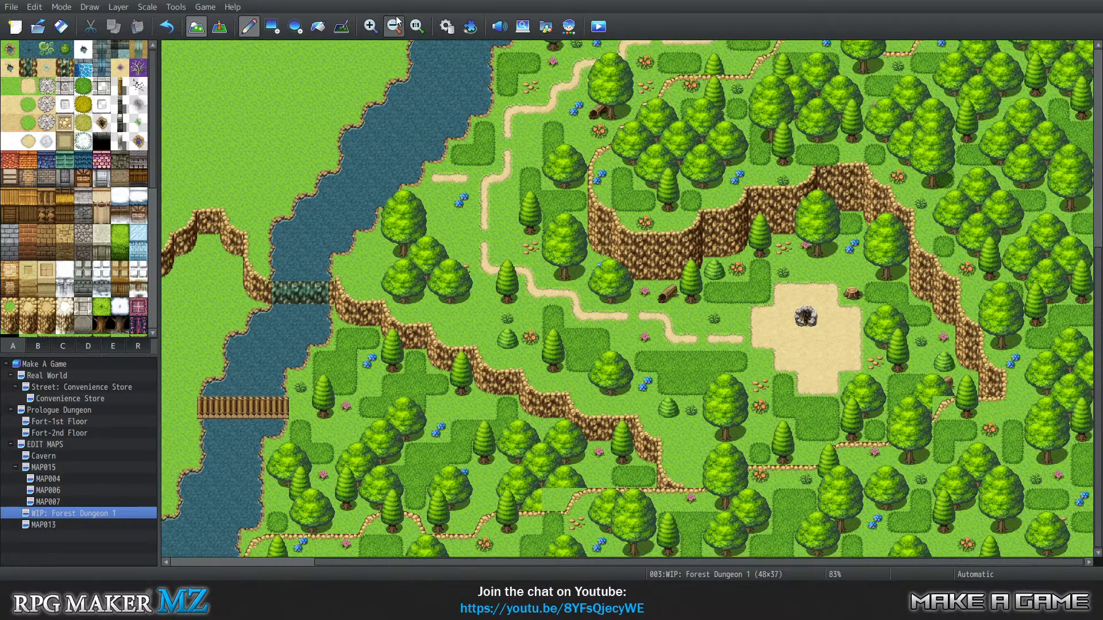
{"action": "left_click", "coordinate": [394, 26]}
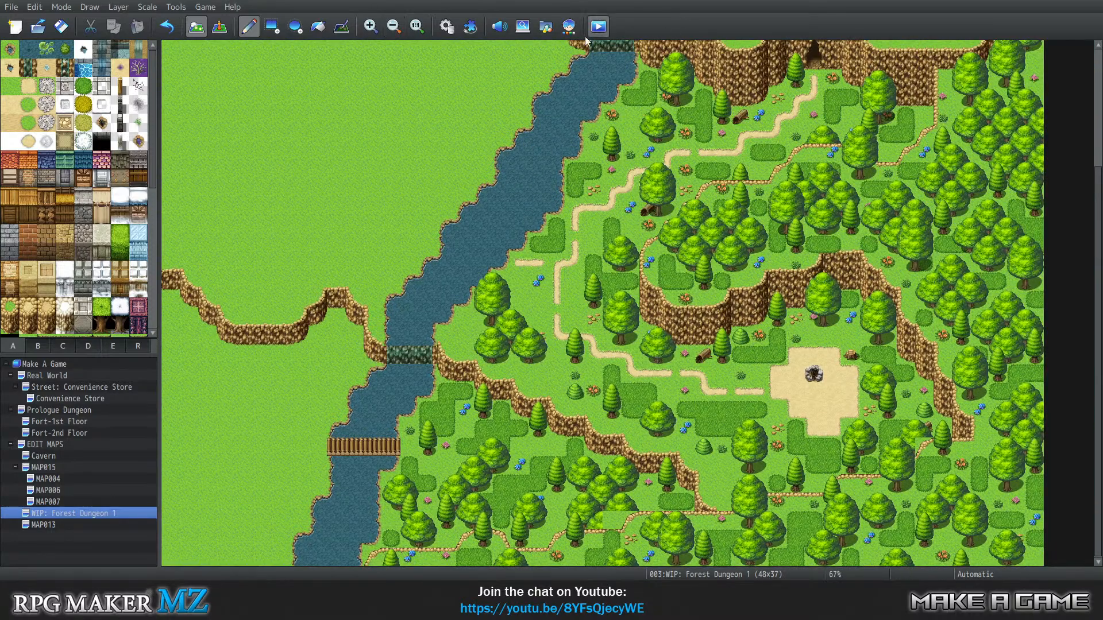
{"action": "left_click", "coordinate": [394, 26]}
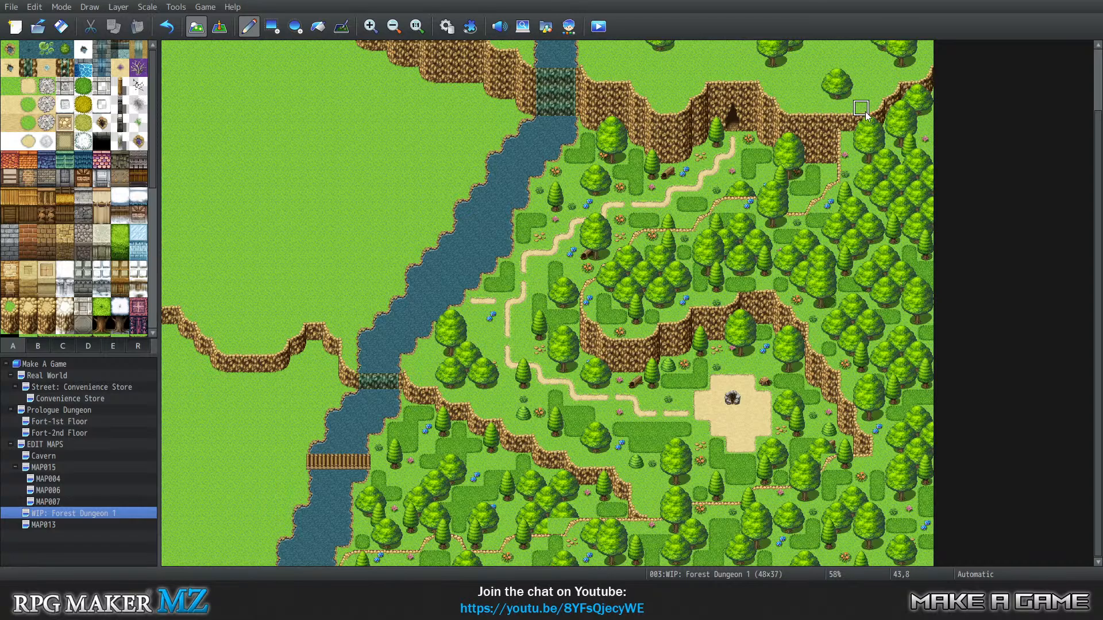
{"action": "scroll", "coordinate": [810, 237], "scroll_direction": "up", "scroll_amount": 2}
{"action": "scroll", "coordinate": [799, 236], "scroll_direction": "down", "scroll_amount": 2}
{"action": "left_click_drag", "start_coordinate": [531, 381], "coordinate": [547, 364]}
{"action": "left_click", "coordinate": [369, 26]}
{"action": "left_click", "coordinate": [369, 26]}
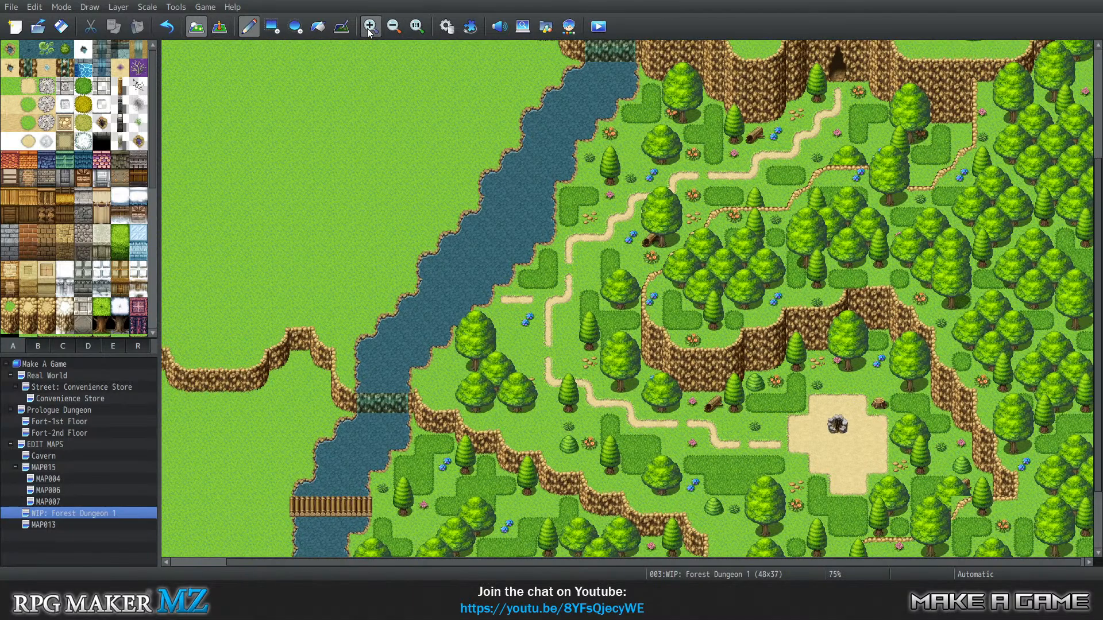
{"action": "left_click", "coordinate": [418, 26]}
{"action": "scroll", "coordinate": [612, 305], "scroll_direction": "down", "scroll_amount": 5}
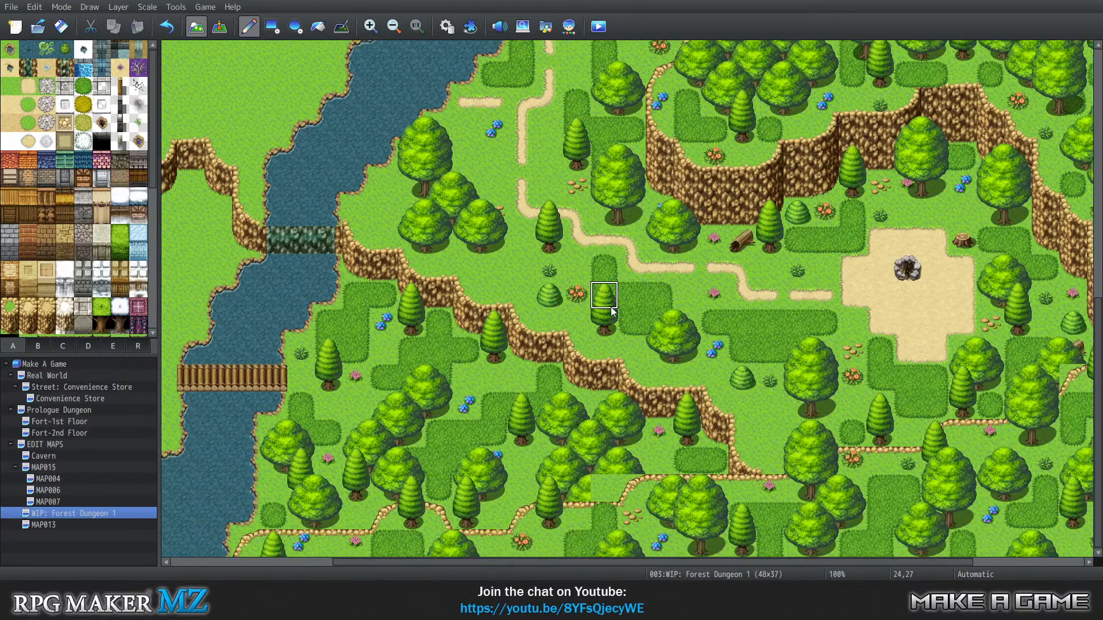
{"action": "left_click", "coordinate": [368, 23]}
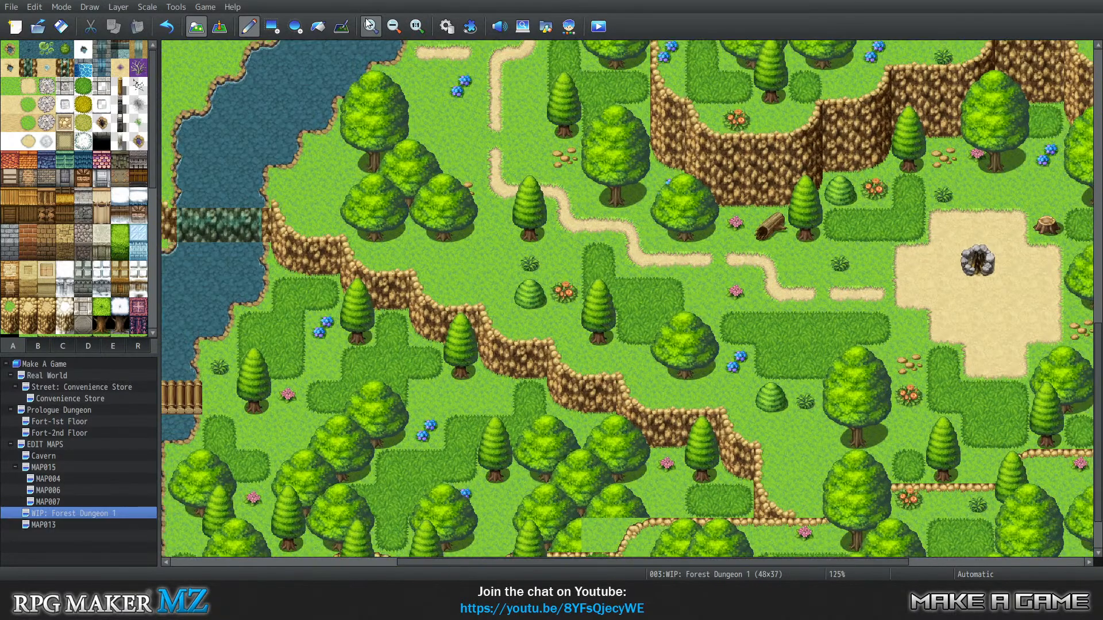
{"action": "left_click", "coordinate": [367, 21]}
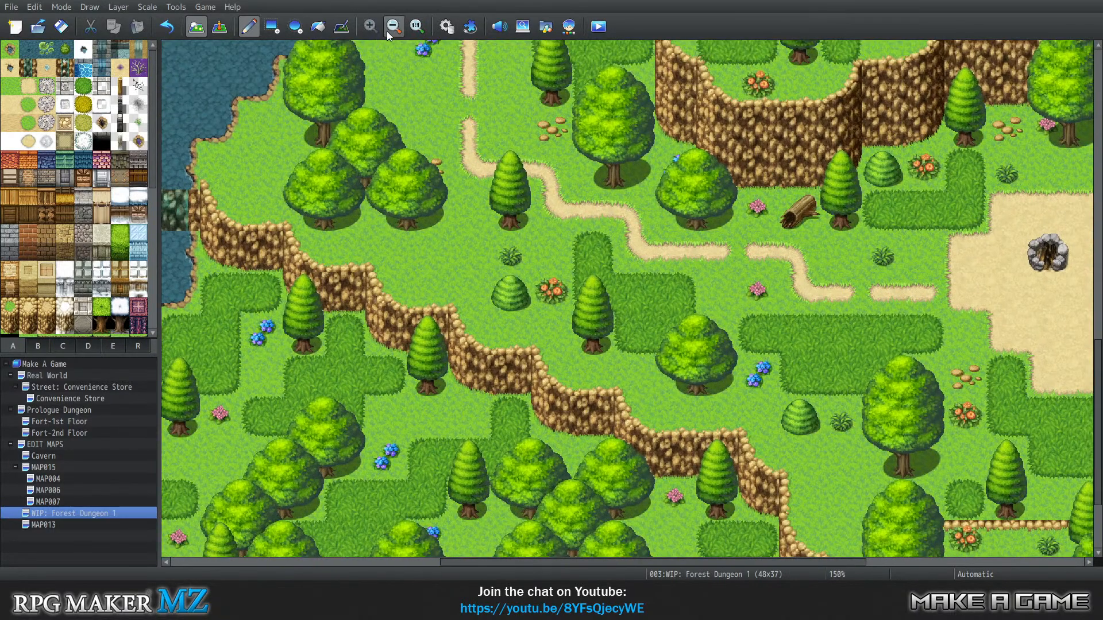
{"action": "left_click", "coordinate": [418, 26]}
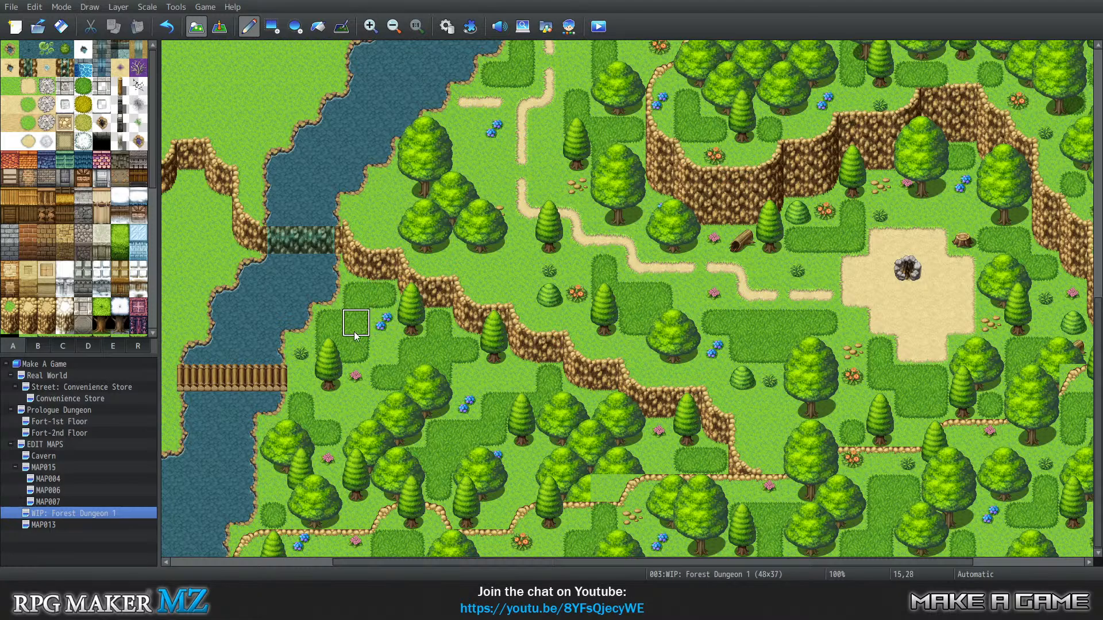
Switch to event editing and create a new event on the tile below the blue flowers near the southwestern cliff
{"action": "left_click", "coordinate": [226, 32]}
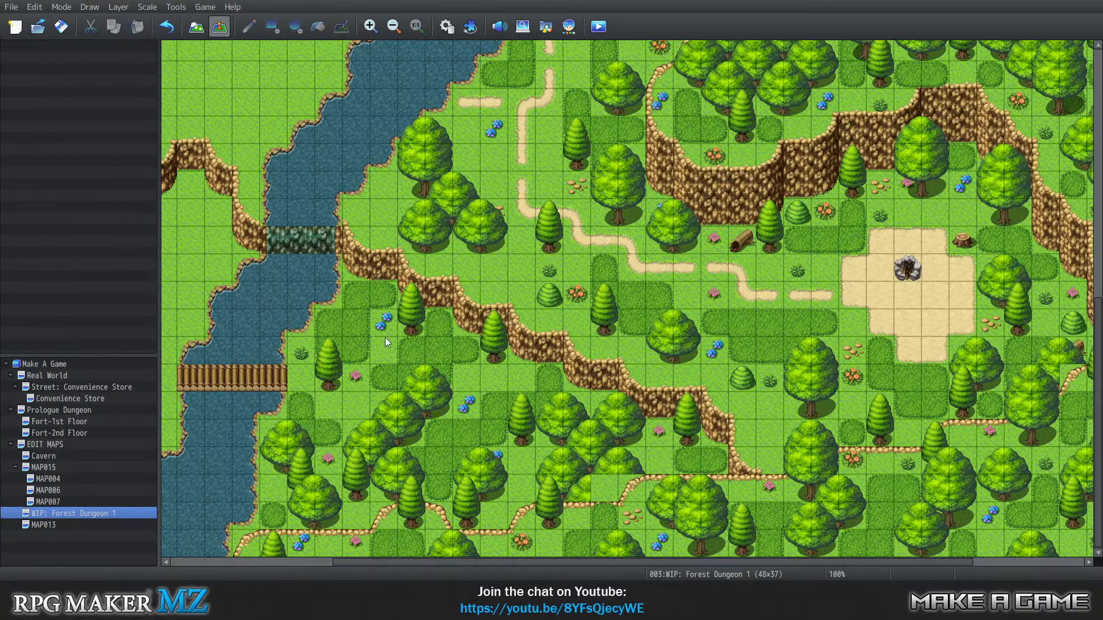
{"action": "right_click", "coordinate": [374, 350]}
{"action": "left_click", "coordinate": [407, 367]}
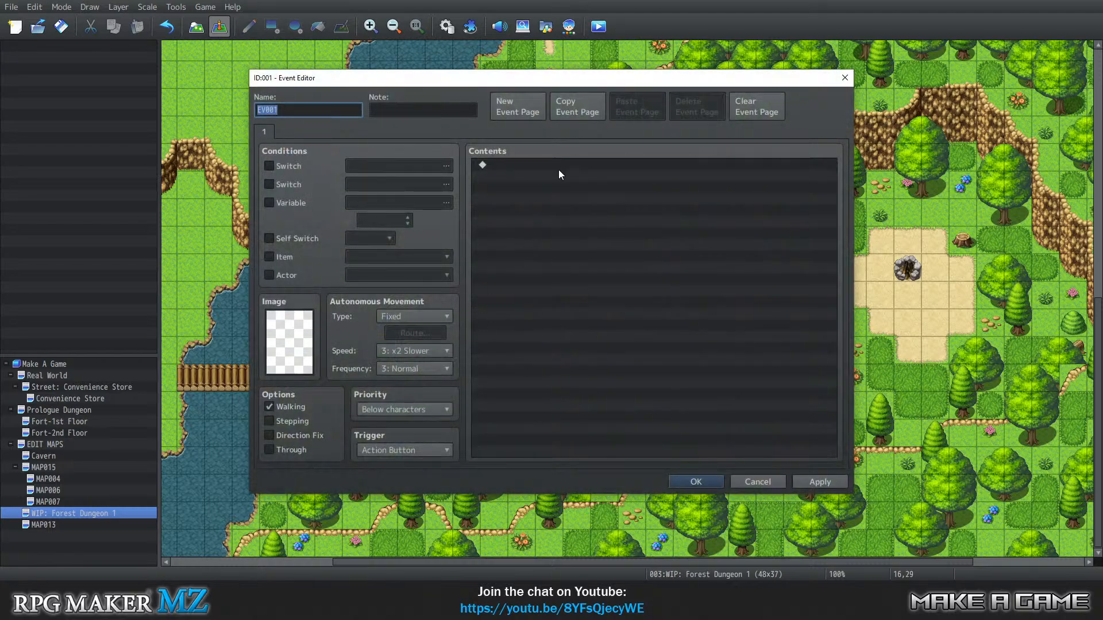
Browse the event command pages and open the Get Location Info command
{"action": "double_click", "coordinate": [580, 173]}
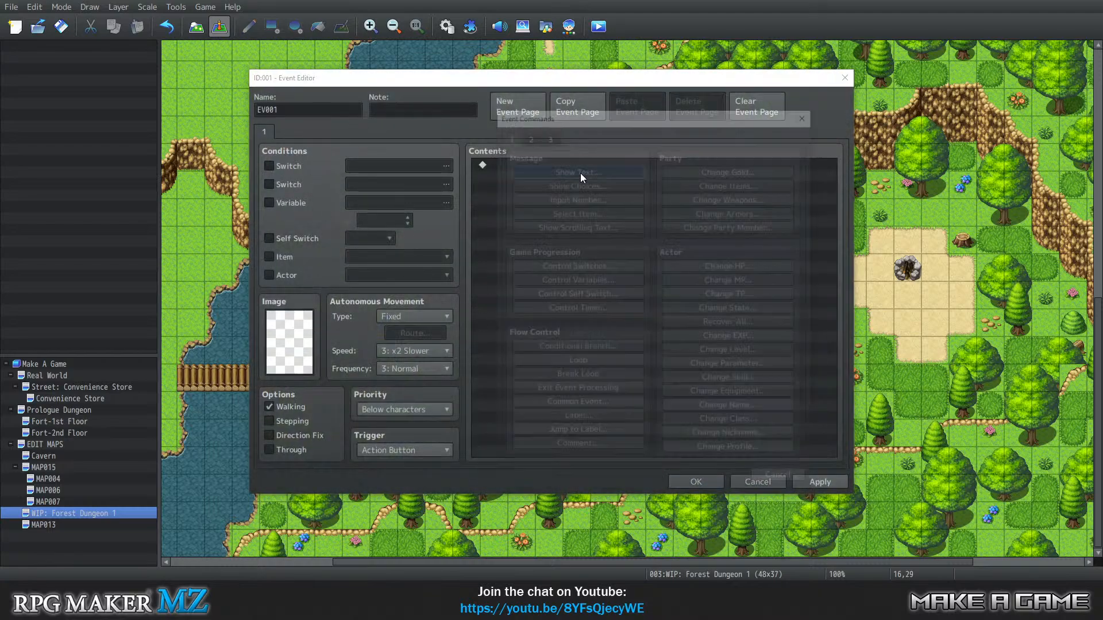
{"action": "left_click", "coordinate": [521, 137]}
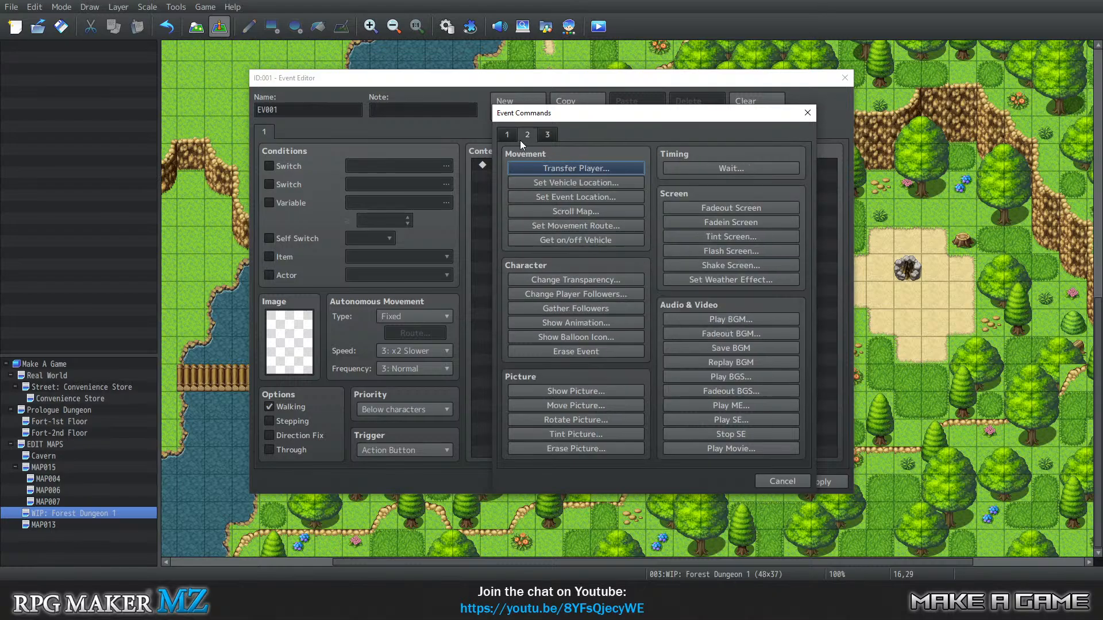
{"action": "left_click", "coordinate": [542, 137]}
{"action": "left_click", "coordinate": [526, 138]}
{"action": "left_click", "coordinate": [555, 137]}
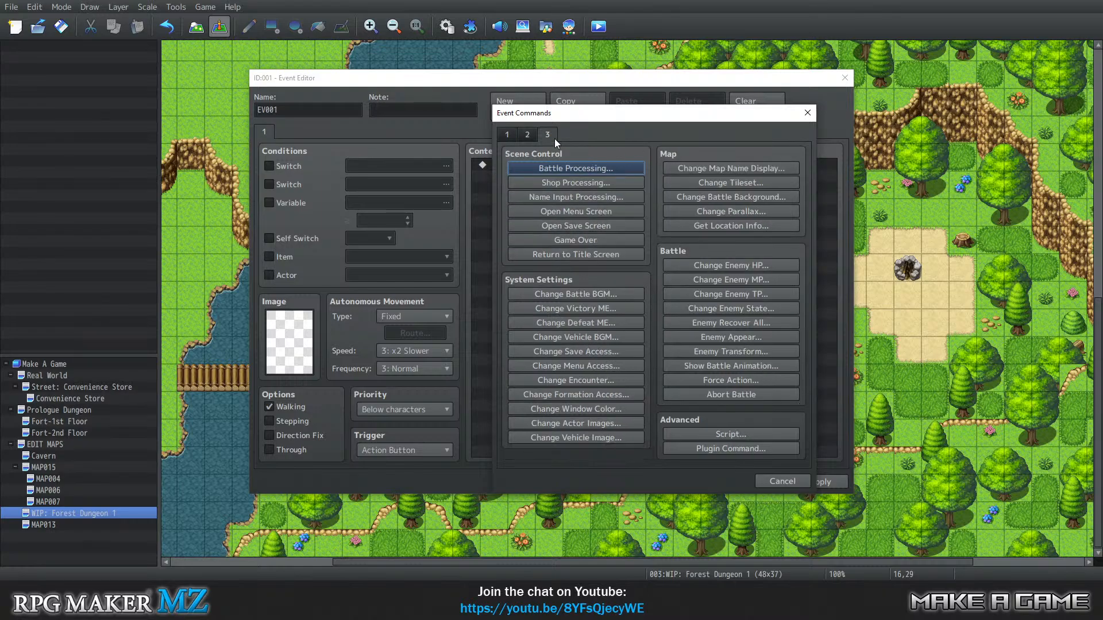
{"action": "left_click", "coordinate": [727, 224]}
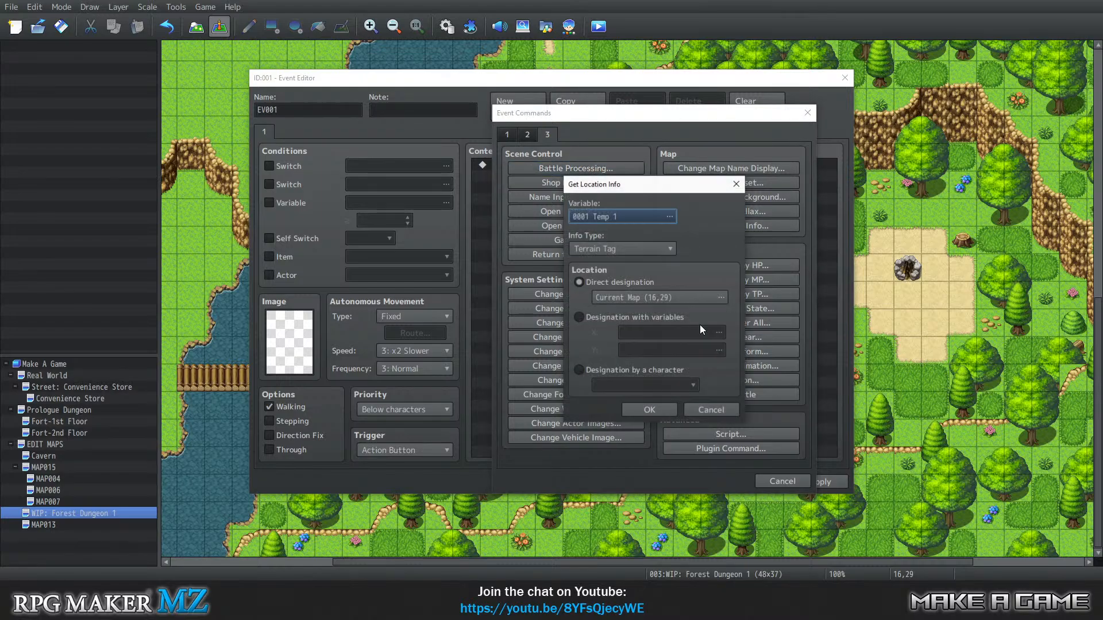
Examine the variable selection and the info types, including Terrain Tag, Event ID and Tile ID, offered for the location info
{"action": "double_click", "coordinate": [631, 212]}
{"action": "left_click", "coordinate": [675, 438]}
{"action": "left_click", "coordinate": [631, 250]}
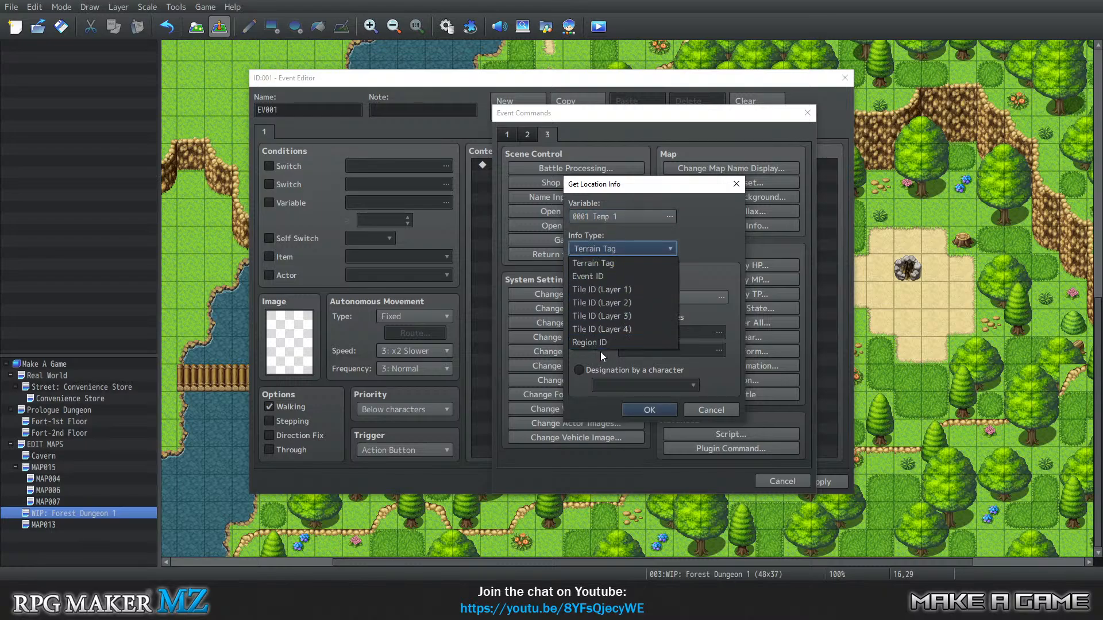
{"action": "left_click", "coordinate": [616, 275]}
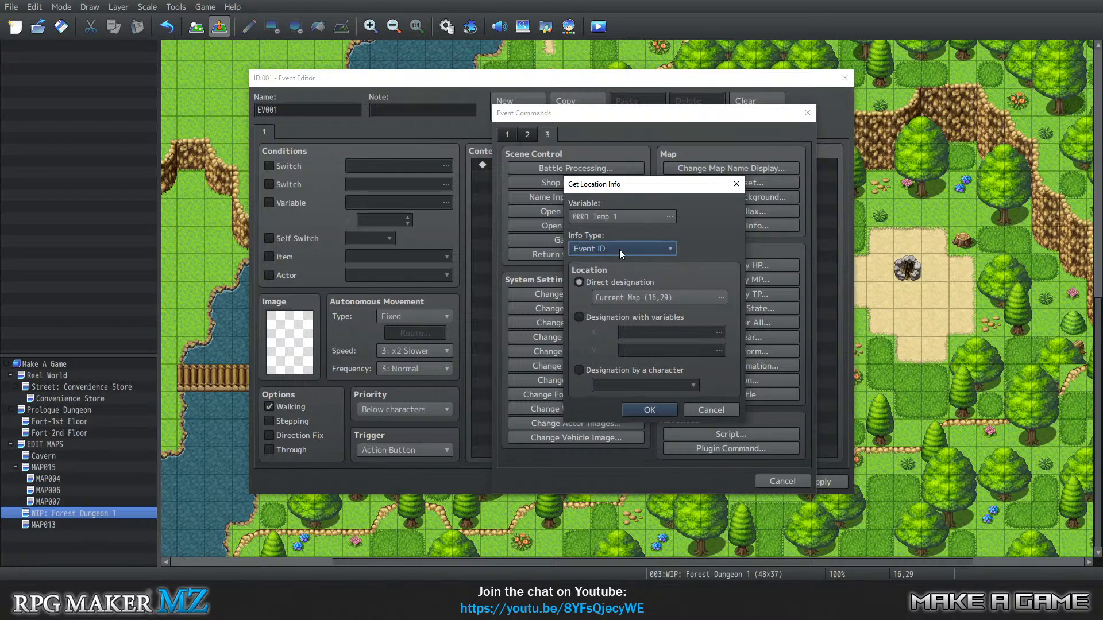
{"action": "left_click", "coordinate": [619, 250]}
{"action": "left_click", "coordinate": [618, 258]}
{"action": "left_click", "coordinate": [619, 251]}
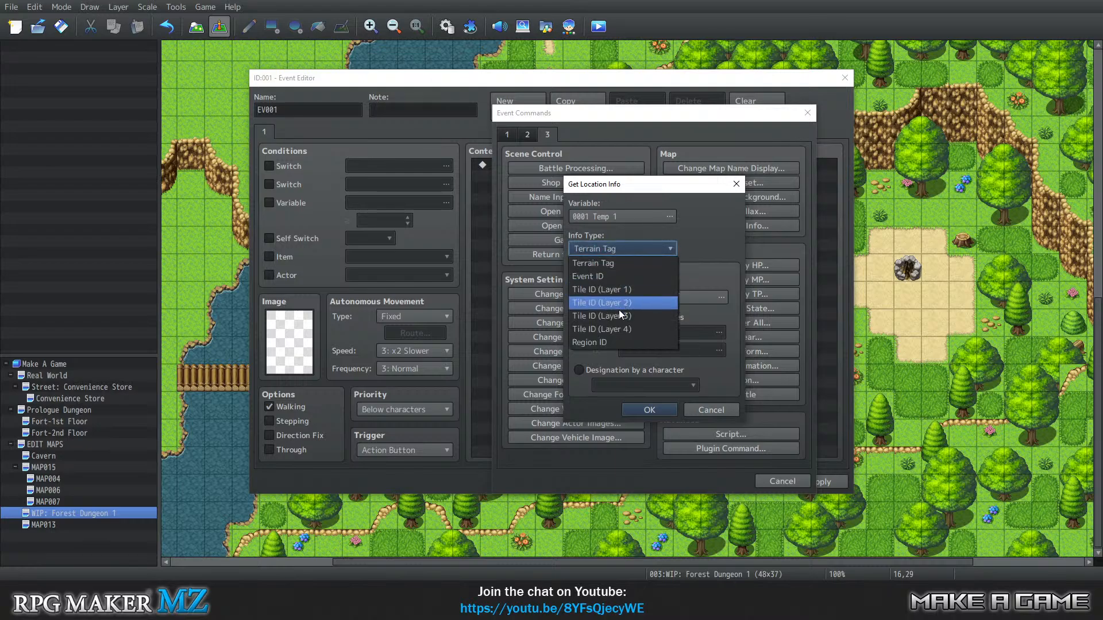
{"action": "left_click", "coordinate": [629, 251]}
Examine locating the tile by variables or by the Player character, and cancel the location info command
{"action": "left_click", "coordinate": [582, 319]}
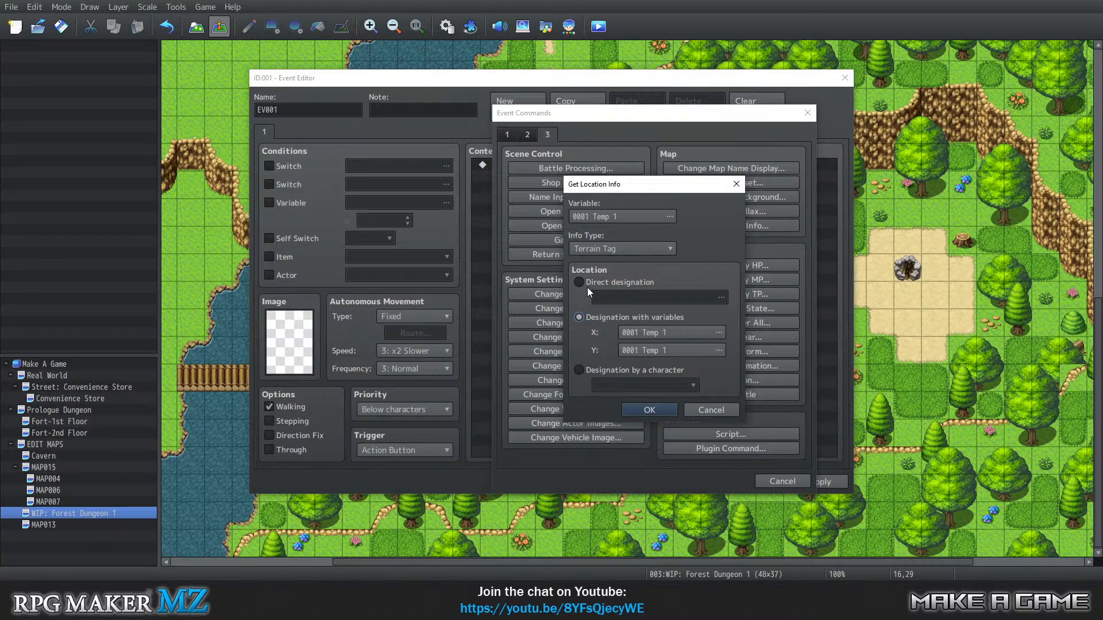
{"action": "left_click", "coordinate": [590, 371]}
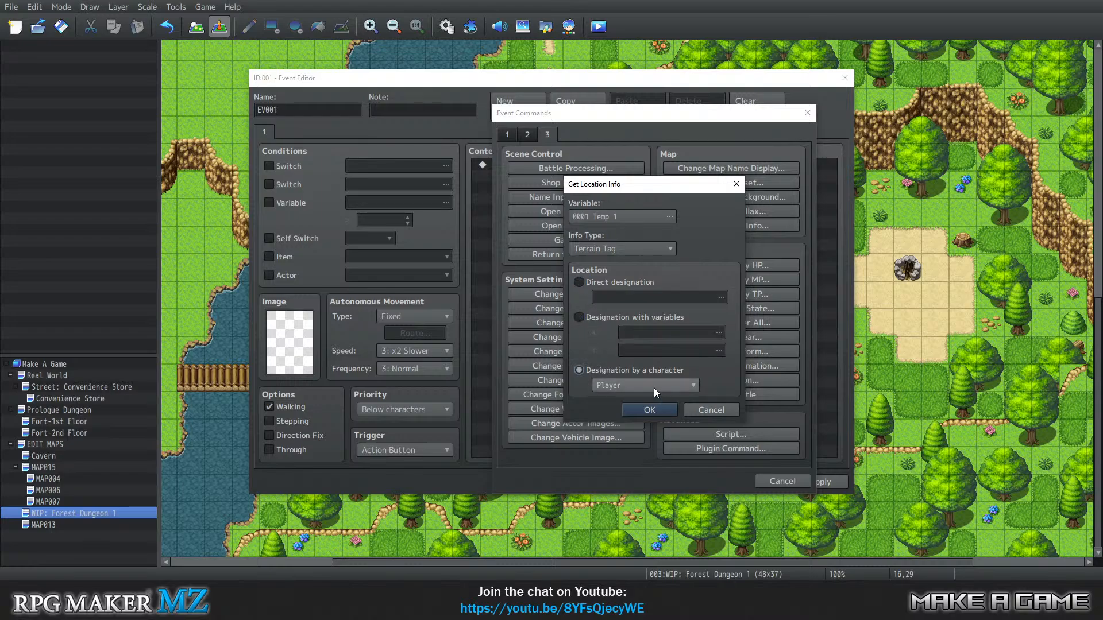
{"action": "left_click", "coordinate": [653, 388]}
{"action": "left_click", "coordinate": [644, 401]}
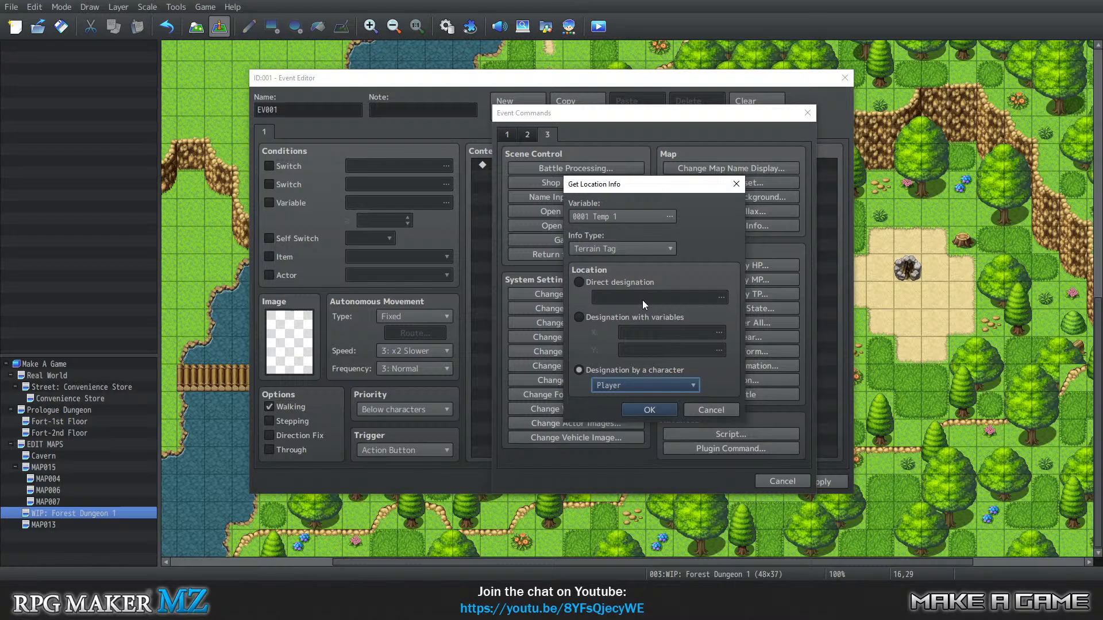
{"action": "left_click", "coordinate": [629, 254]}
{"action": "left_click", "coordinate": [636, 249]}
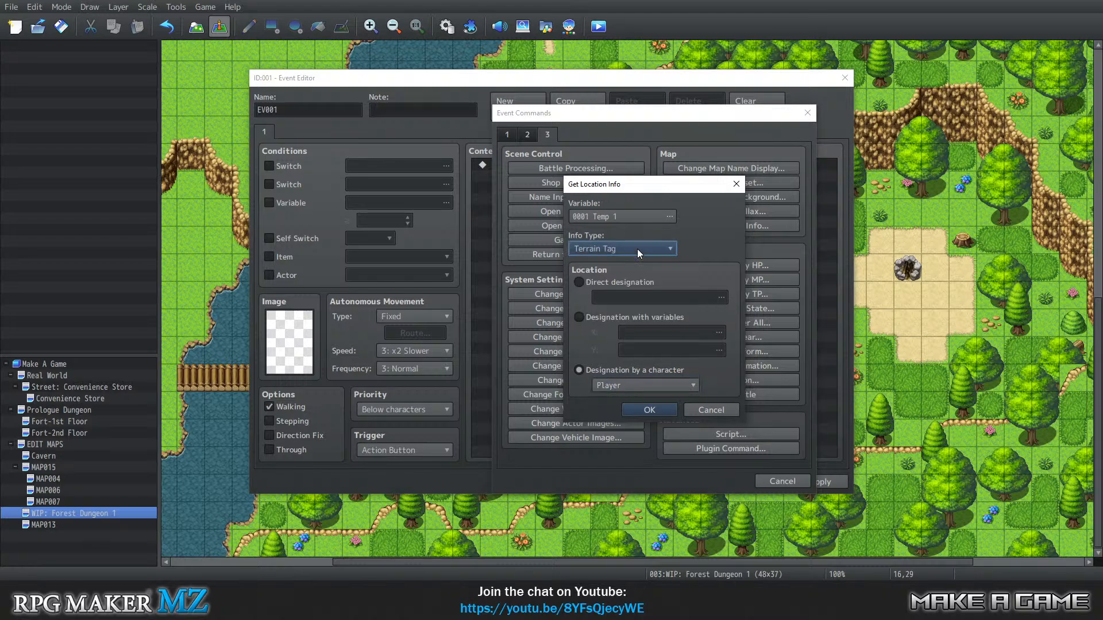
{"action": "left_click", "coordinate": [705, 407]}
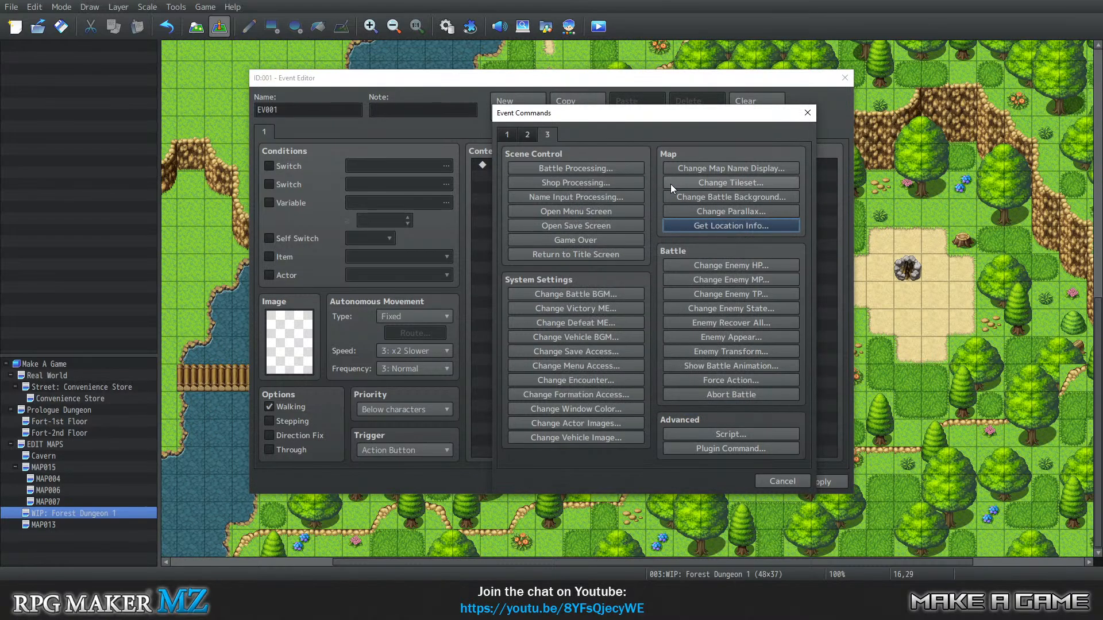
Open the Control Variables command and examine the game data operands offered for an actor, such as Level
{"action": "left_click", "coordinate": [508, 135]}
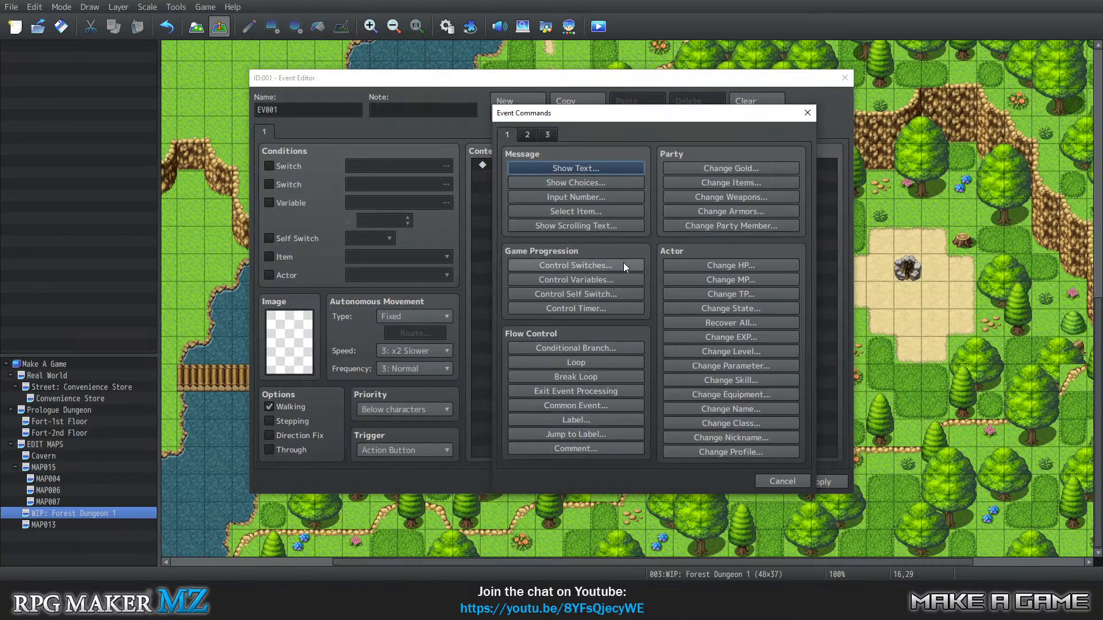
{"action": "left_click", "coordinate": [562, 279]}
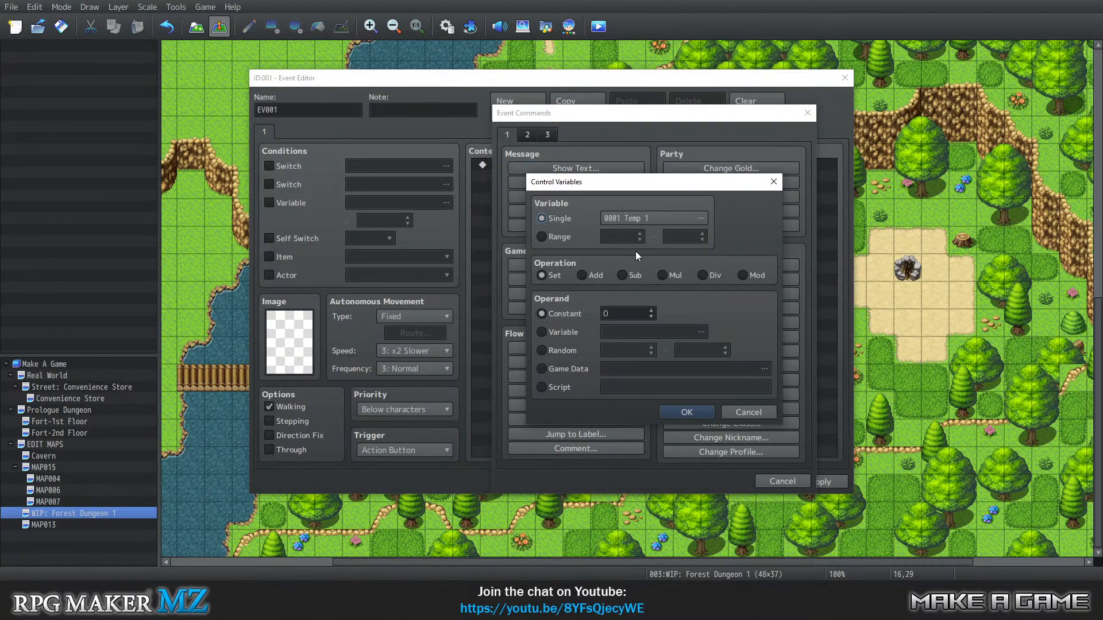
{"action": "left_click", "coordinate": [552, 368]}
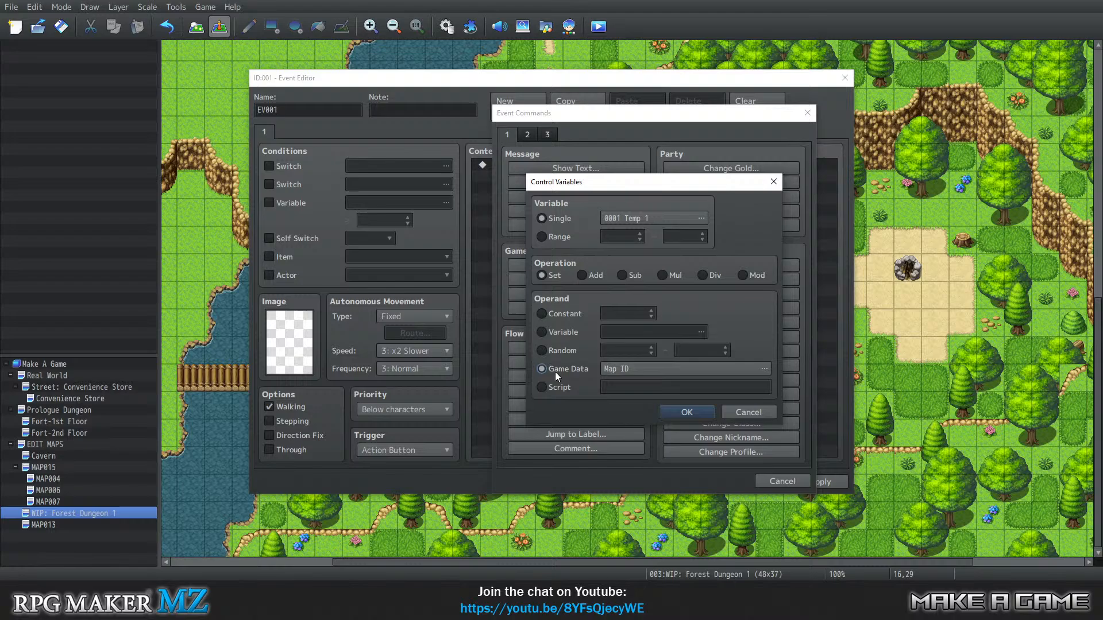
{"action": "left_click", "coordinate": [656, 368]}
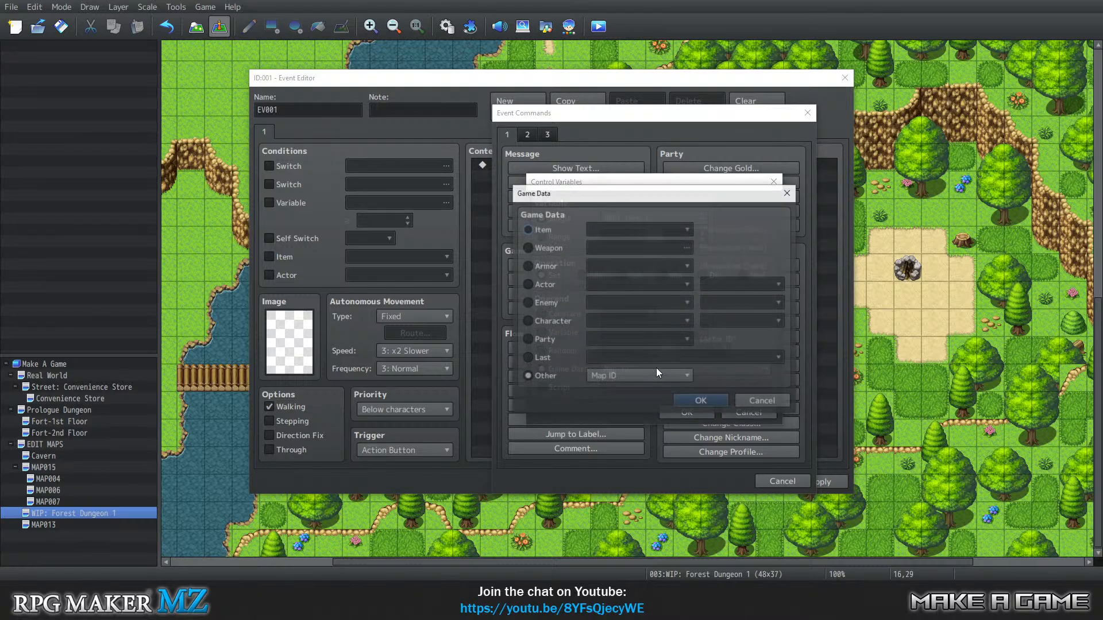
{"action": "left_click", "coordinate": [537, 287]}
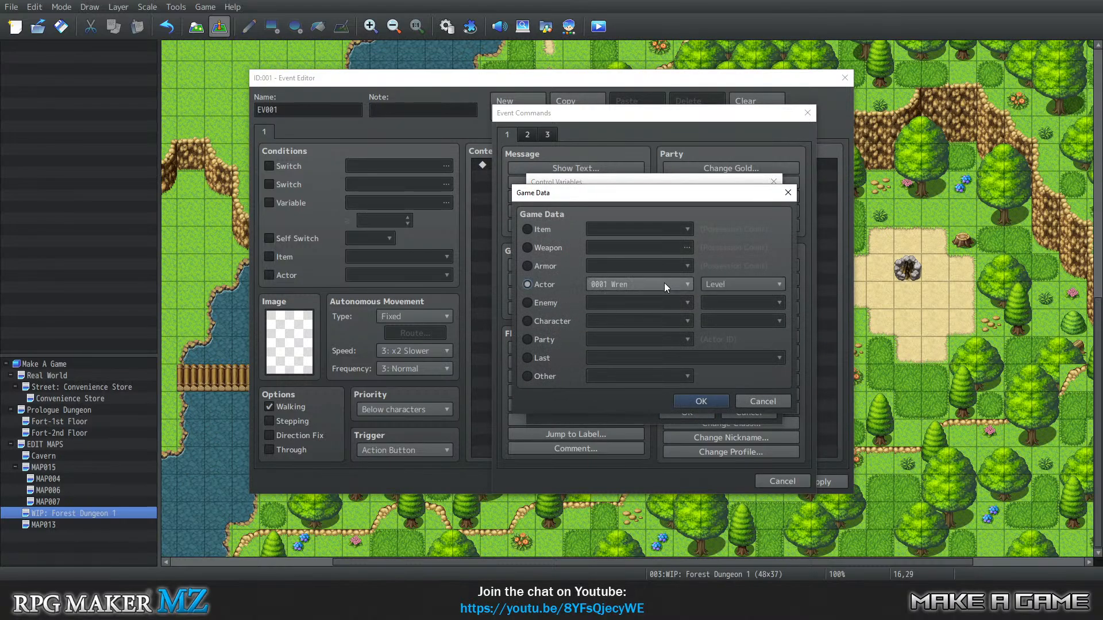
{"action": "left_click", "coordinate": [717, 290]}
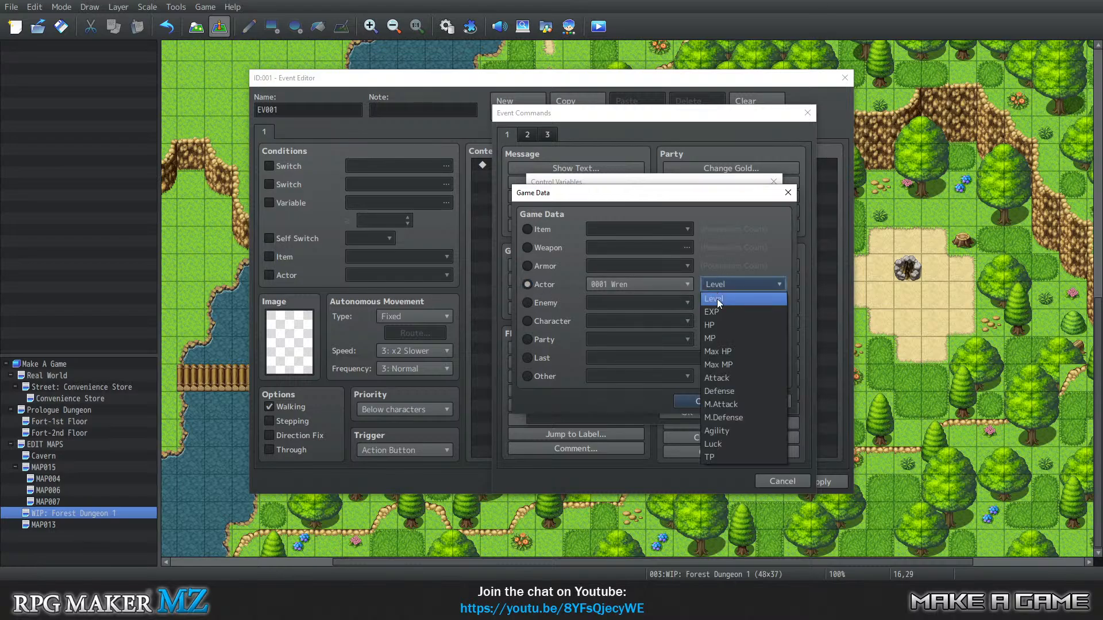
{"action": "left_click", "coordinate": [730, 286]}
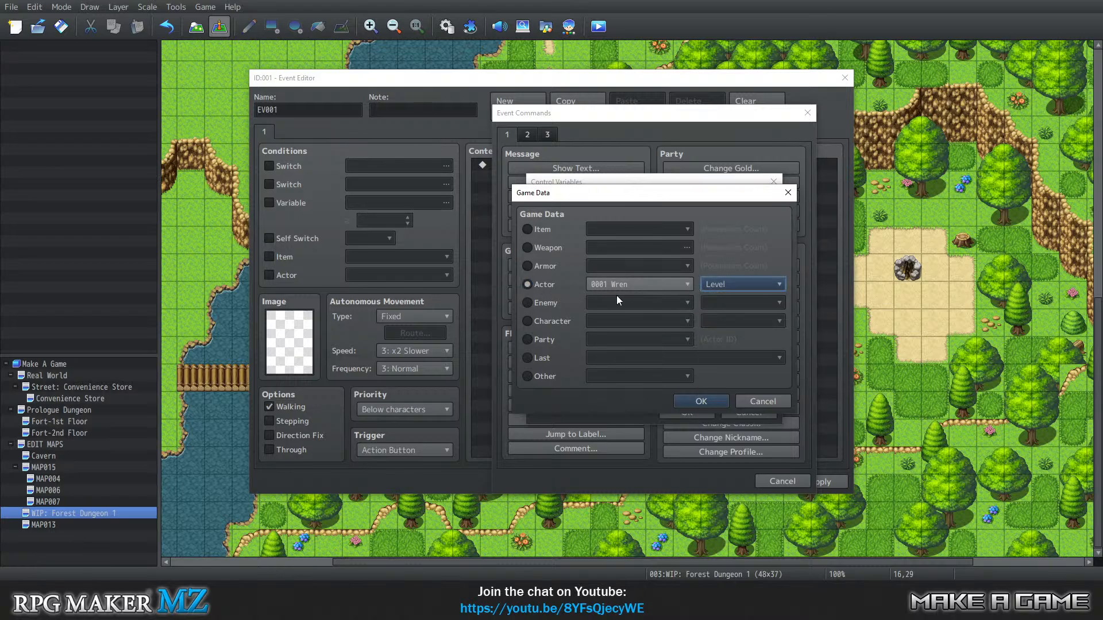
Examine the map and screen position data offered for the Player character, and cancel the variable command
{"action": "left_click", "coordinate": [535, 319]}
{"action": "left_click", "coordinate": [754, 322]}
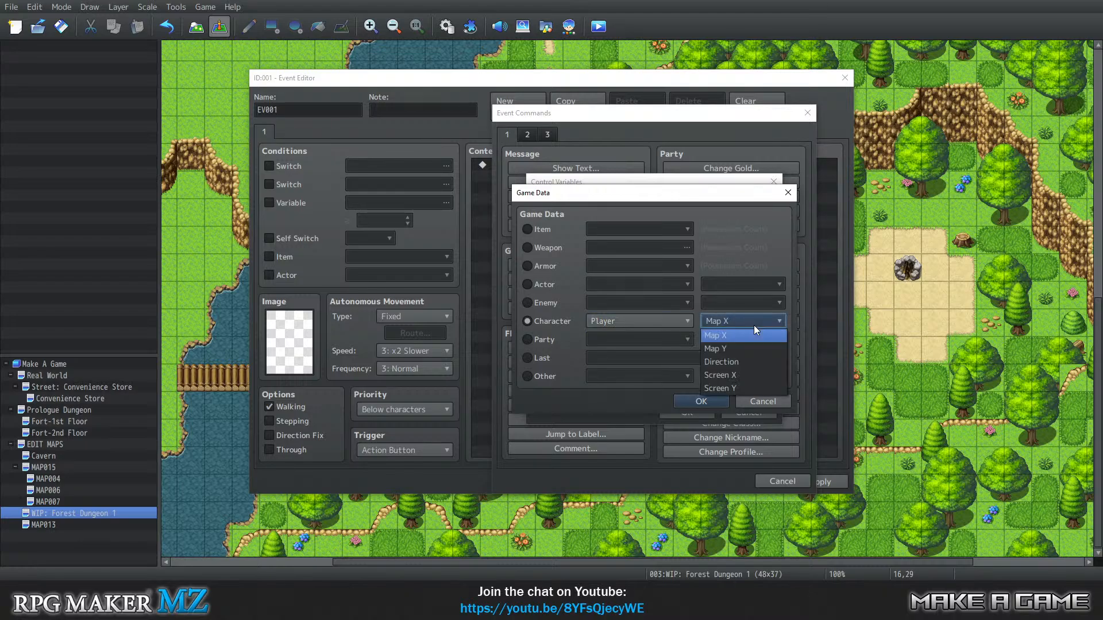
{"action": "left_click", "coordinate": [754, 324]}
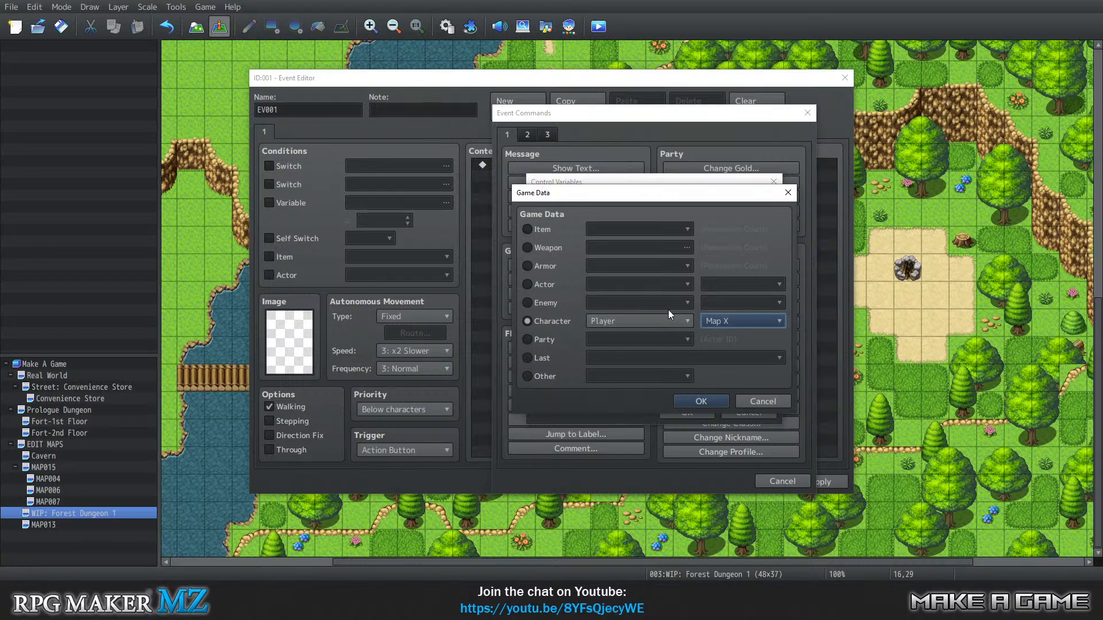
{"action": "left_click", "coordinate": [712, 404]}
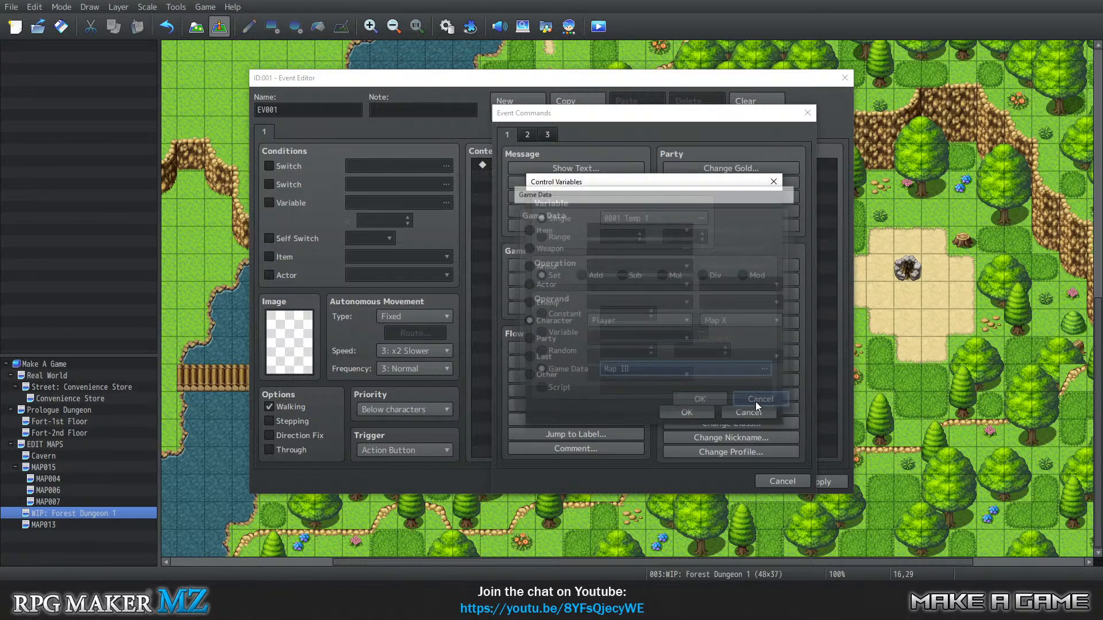
{"action": "left_click", "coordinate": [734, 412]}
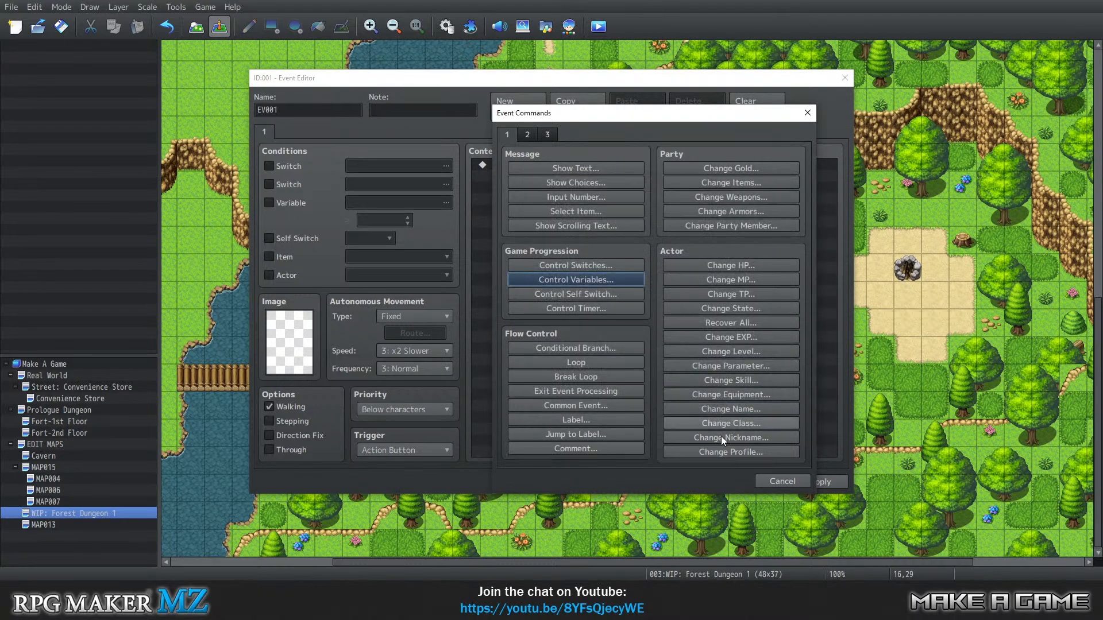
{"action": "left_click", "coordinate": [783, 480]}
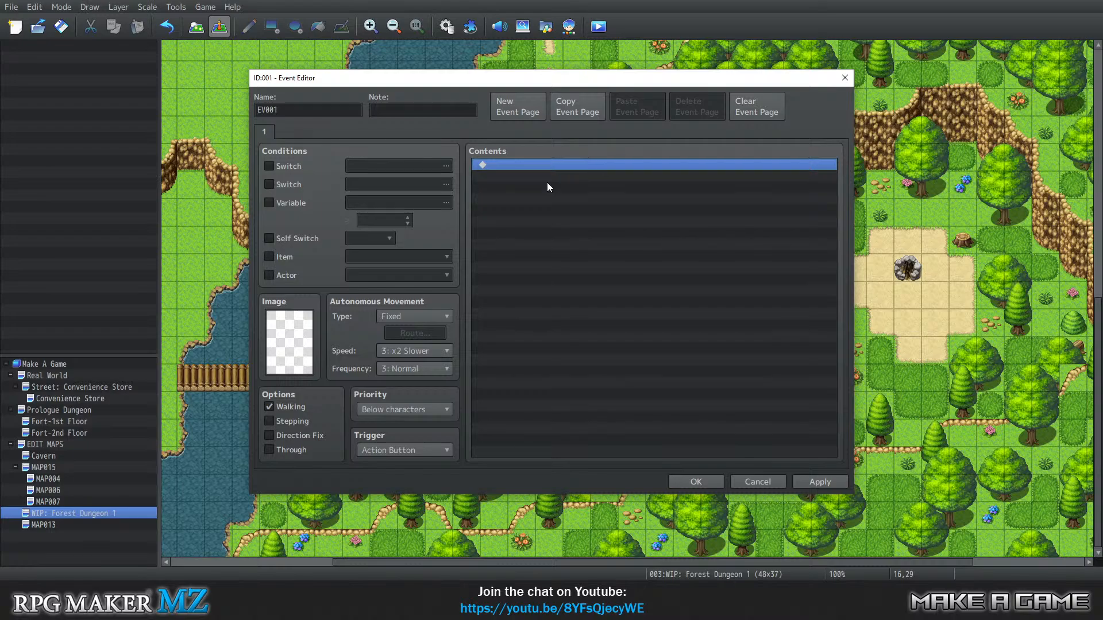
Examine a Conditional Branch comparing variable 0001 Temp 1 with a constant, and close the new event without saving it
{"action": "left_click", "coordinate": [268, 132]}
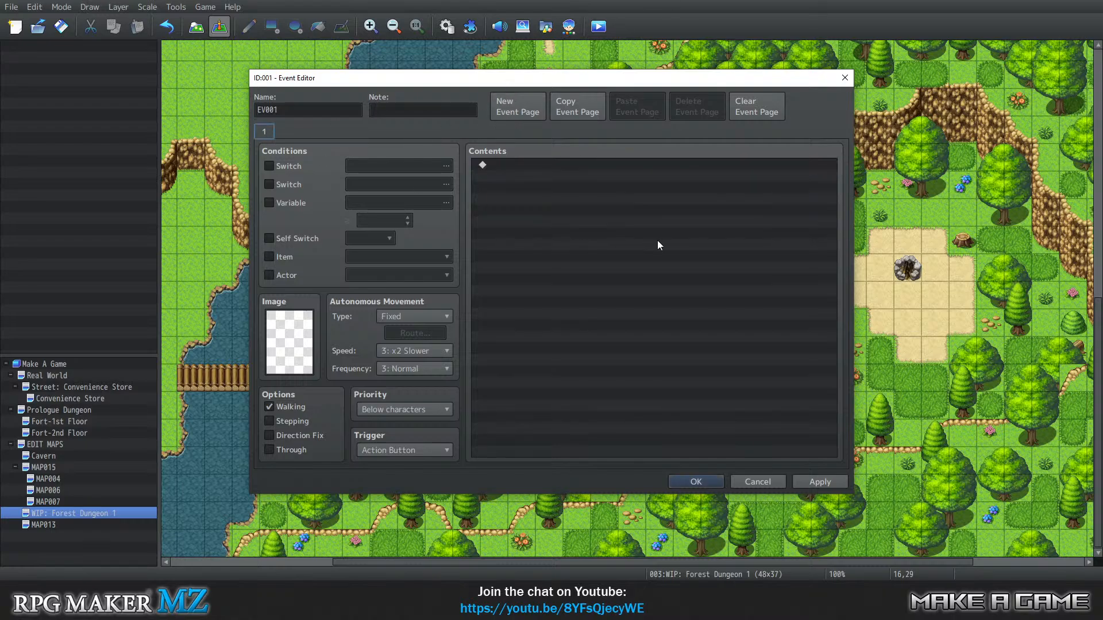
{"action": "left_click", "coordinate": [603, 183]}
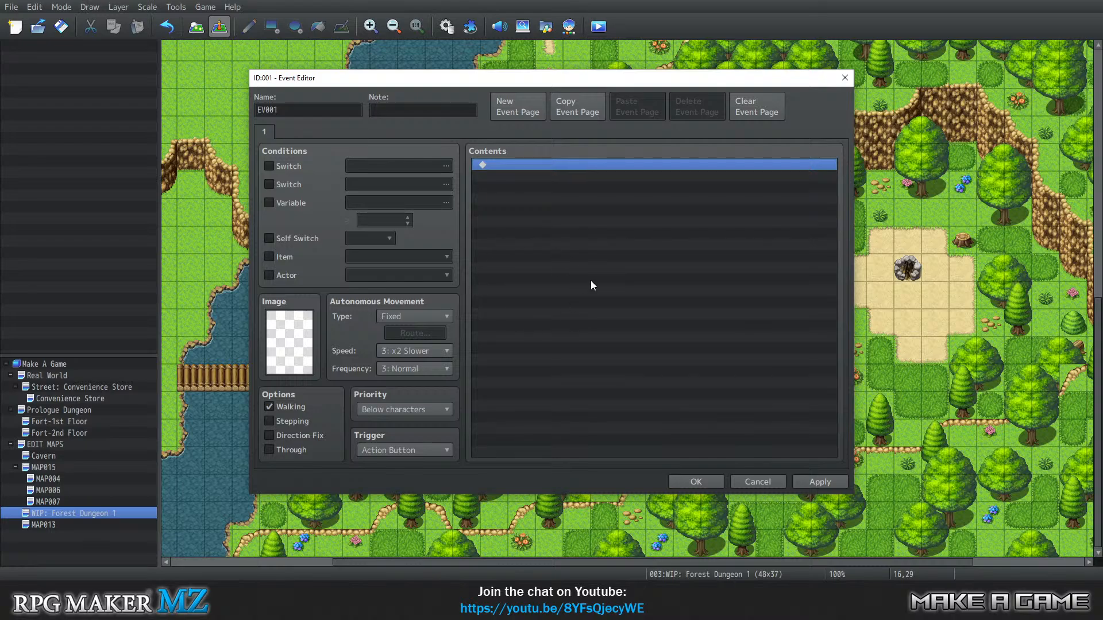
{"action": "double_click", "coordinate": [533, 167]}
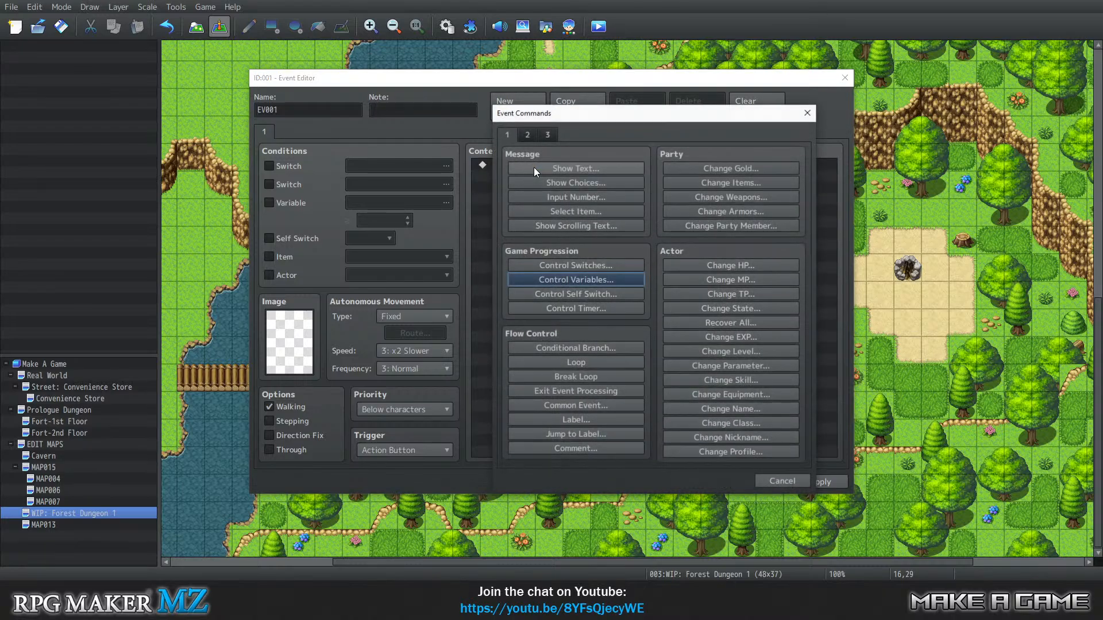
{"action": "left_click", "coordinate": [573, 348]}
{"action": "left_click", "coordinate": [547, 250]}
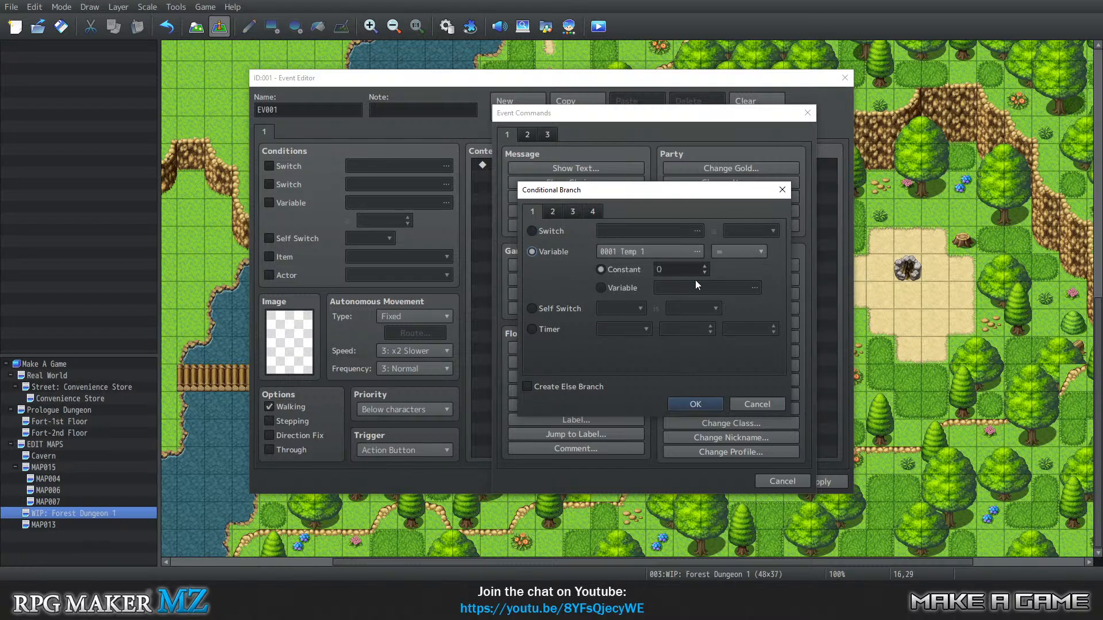
{"action": "left_click", "coordinate": [781, 190]}
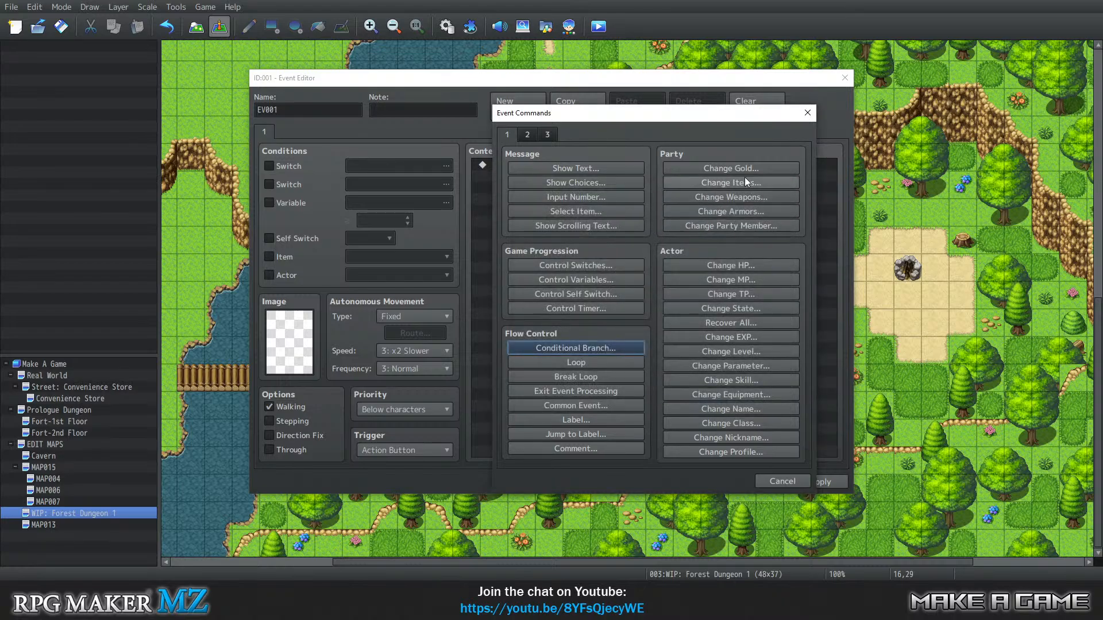
{"action": "left_click", "coordinate": [806, 113]}
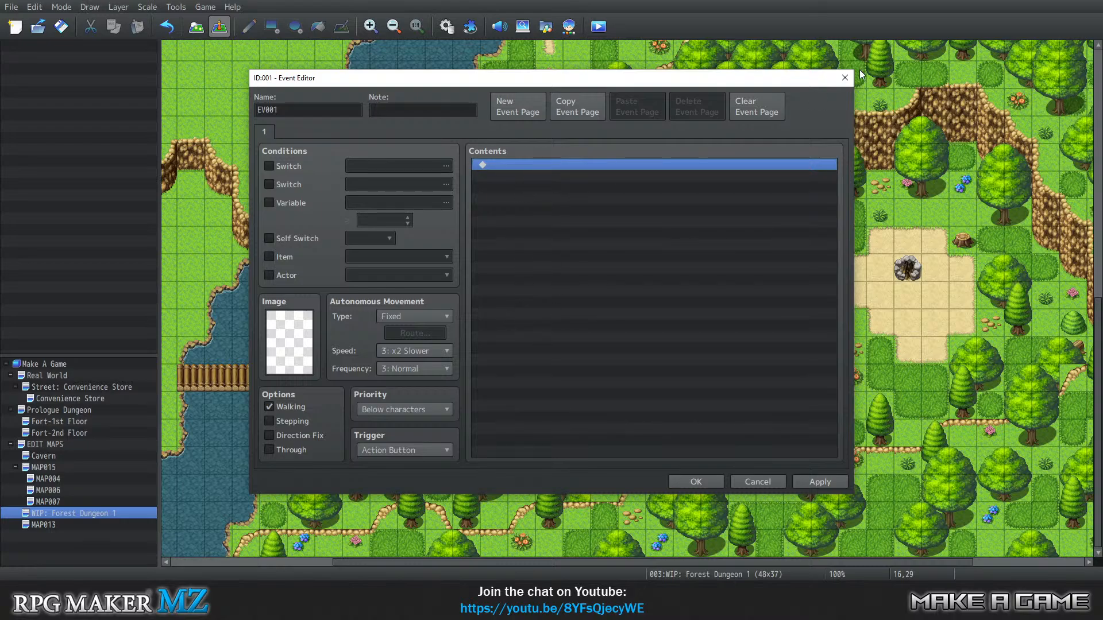
{"action": "left_click", "coordinate": [844, 77]}
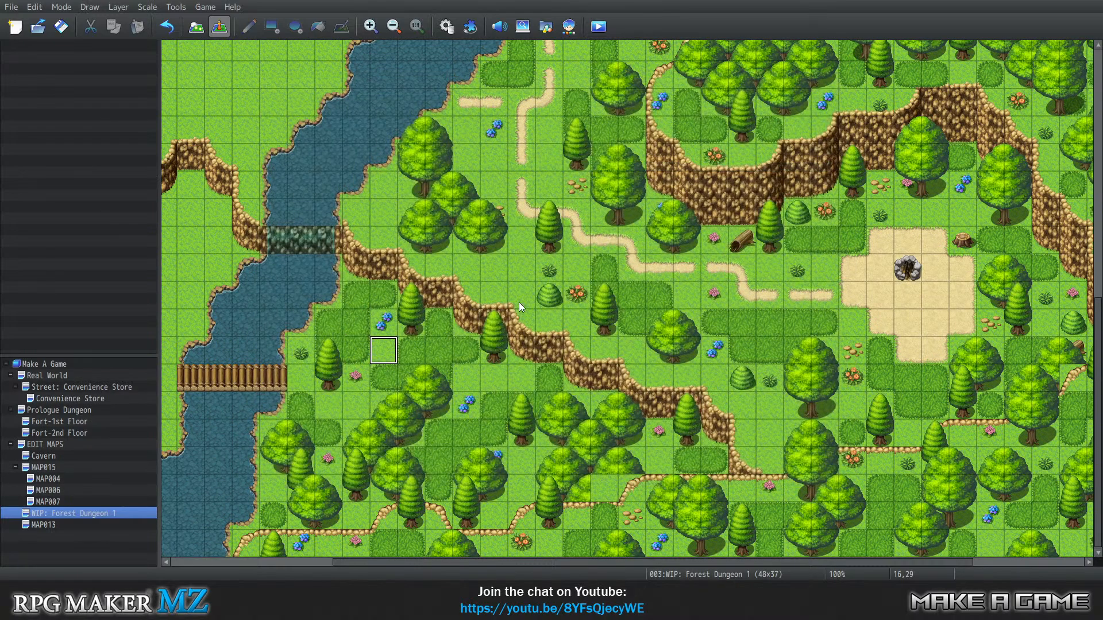
Return to map editing and extend the stepped cliff wall one tile east, midway along the southwestern cliff
{"action": "left_click", "coordinate": [577, 329]}
{"action": "left_click", "coordinate": [628, 357]}
{"action": "left_click", "coordinate": [199, 30]}
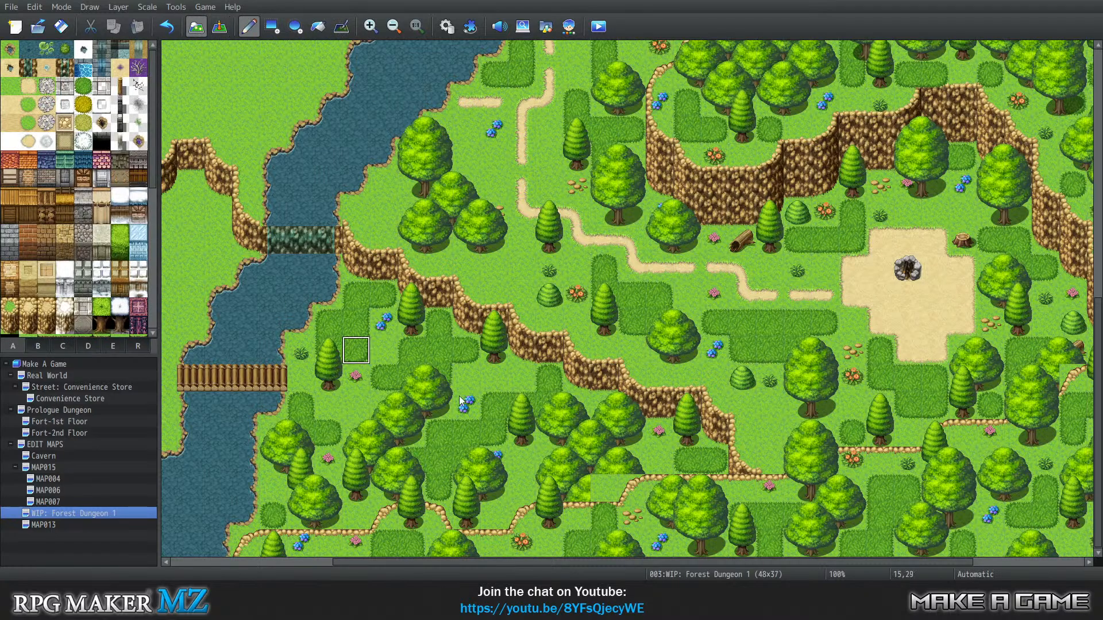
{"action": "left_click", "coordinate": [656, 361]}
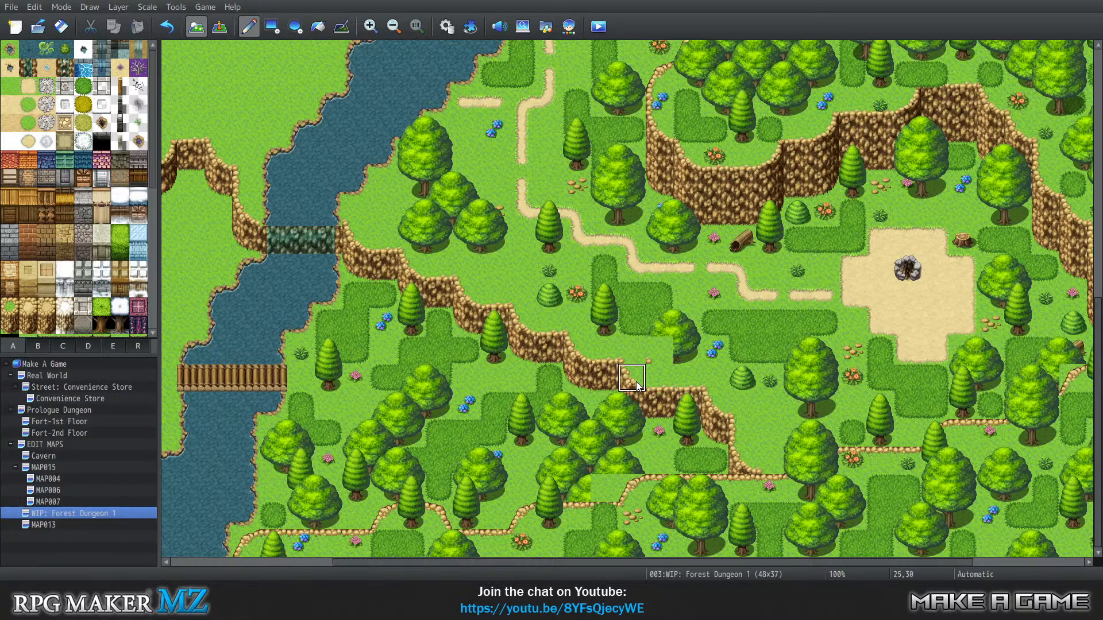
{"action": "left_click", "coordinate": [664, 383]}
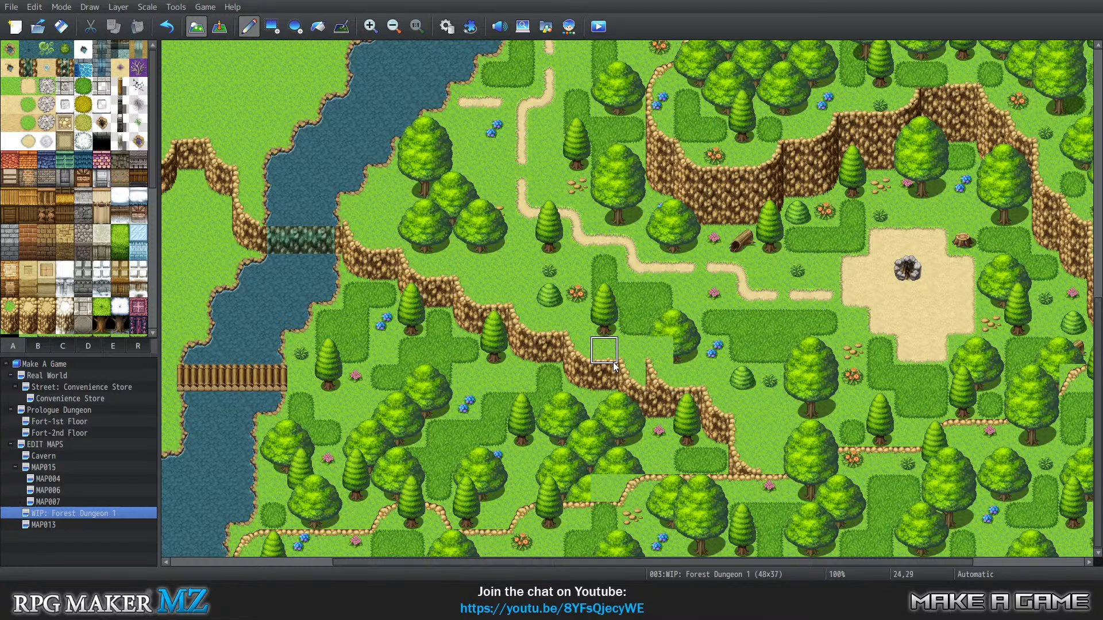
{"action": "left_click", "coordinate": [633, 372]}
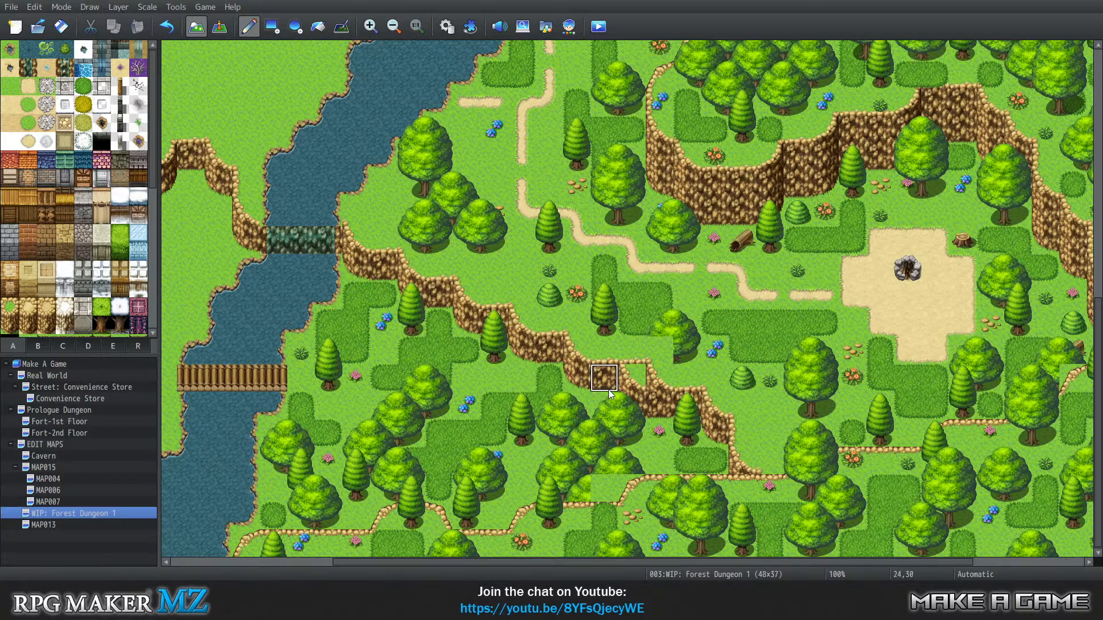
{"action": "left_click", "coordinate": [632, 400]}
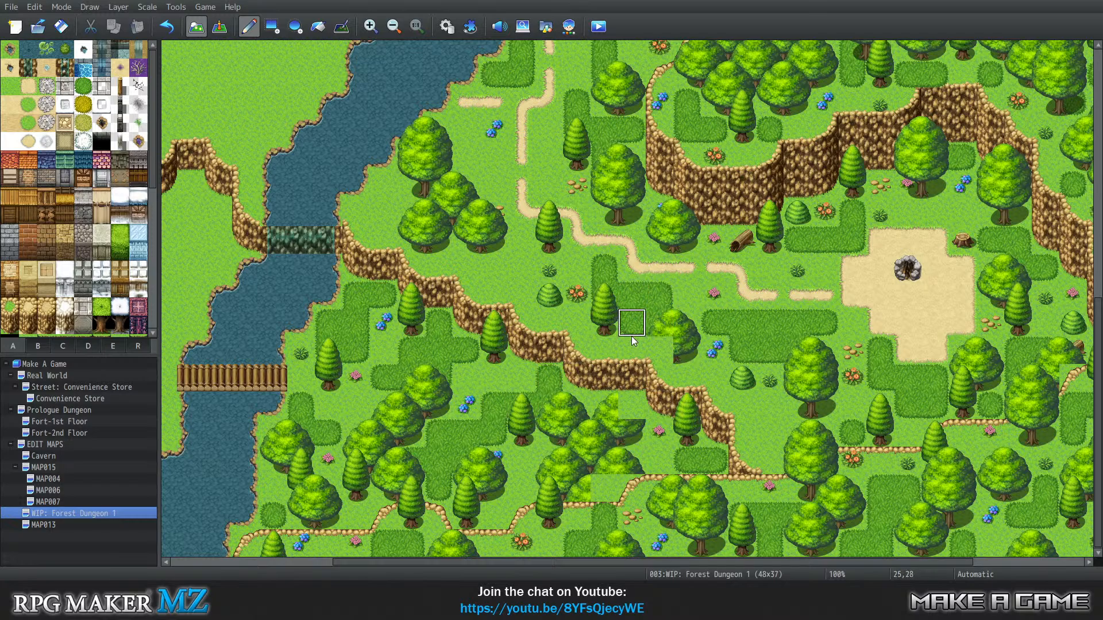
Draw a short curved dirt path on the grass just above the southwestern cliff, and remove the small pine there
{"action": "scroll", "coordinate": [597, 232], "scroll_direction": "up", "scroll_amount": 5}
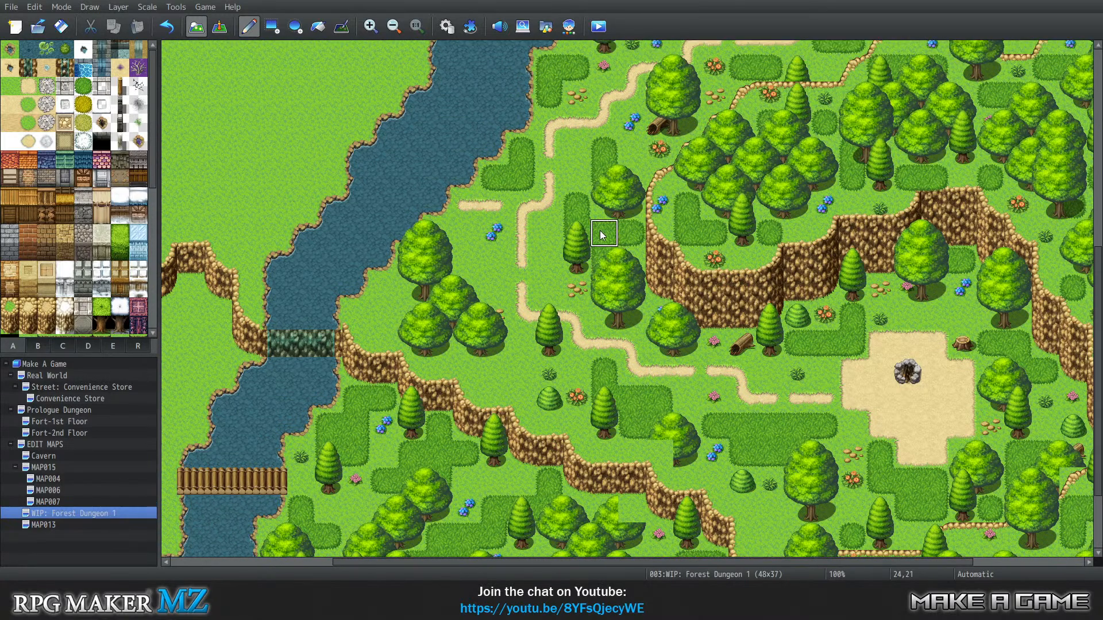
{"action": "scroll", "coordinate": [598, 267], "scroll_direction": "down", "scroll_amount": 1}
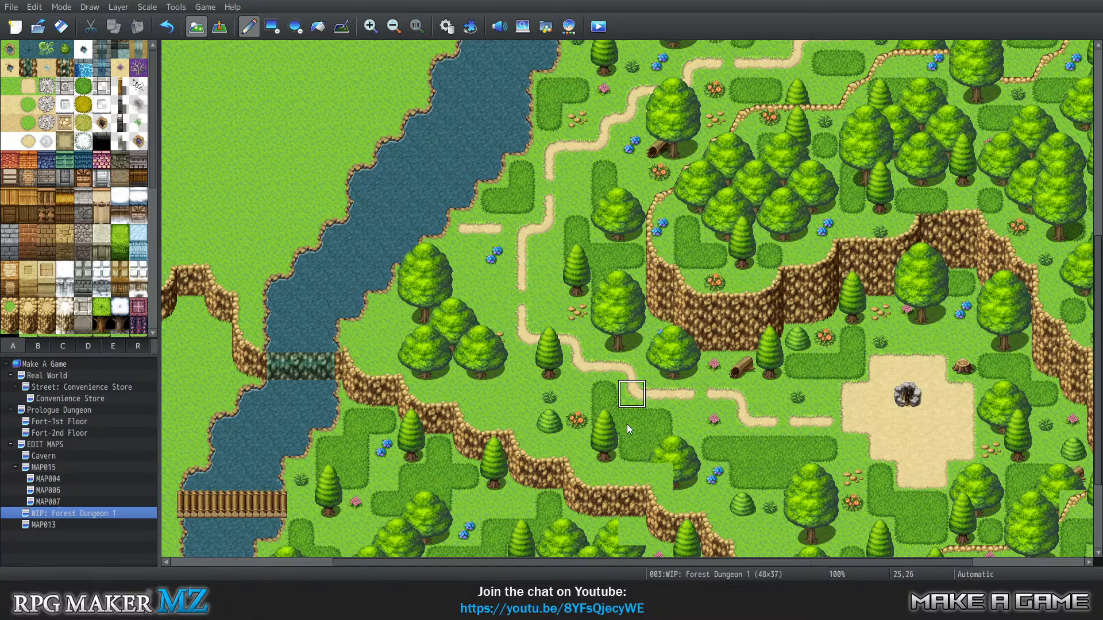
{"action": "scroll", "coordinate": [635, 339], "scroll_direction": "down", "scroll_amount": 3}
{"action": "left_click", "coordinate": [634, 334]}
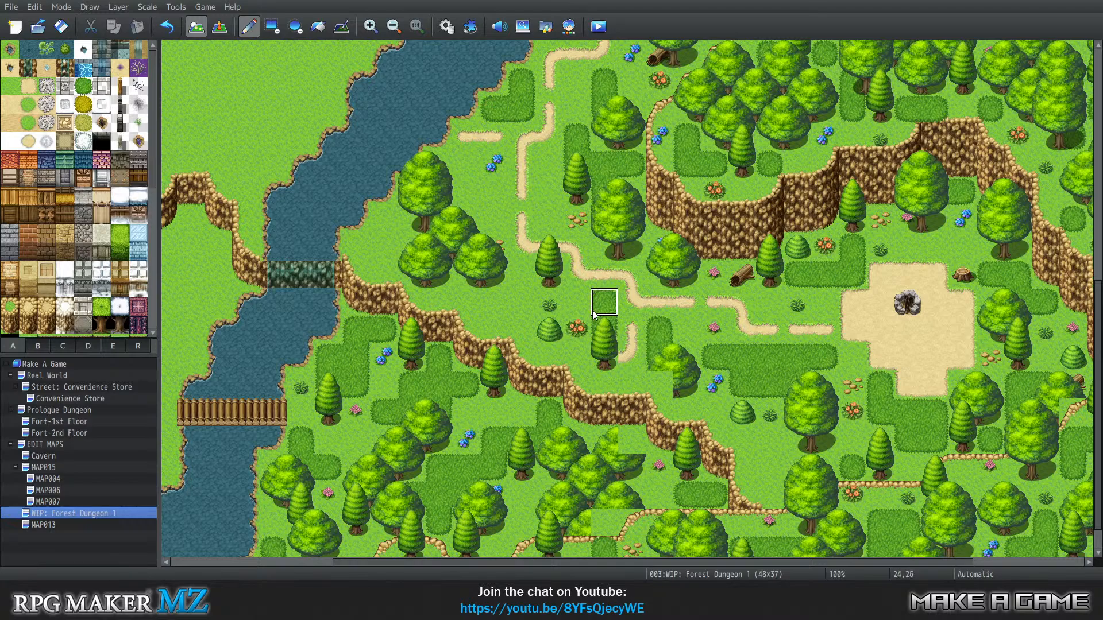
{"action": "left_click_drag", "start_coordinate": [593, 312], "coordinate": [601, 357]}
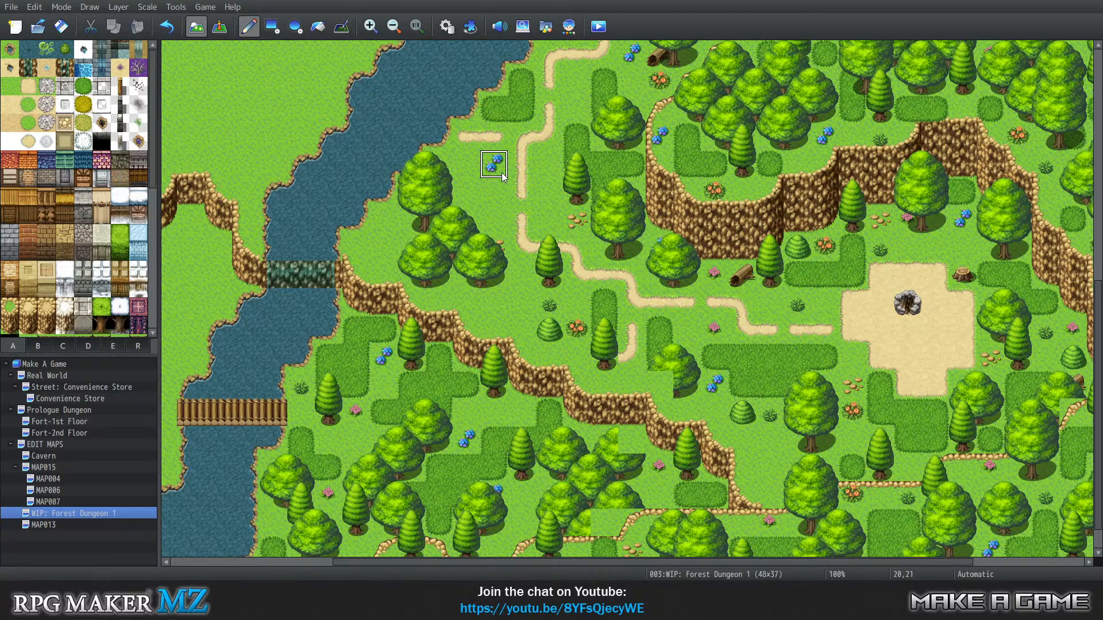
{"action": "left_click", "coordinate": [607, 368]}
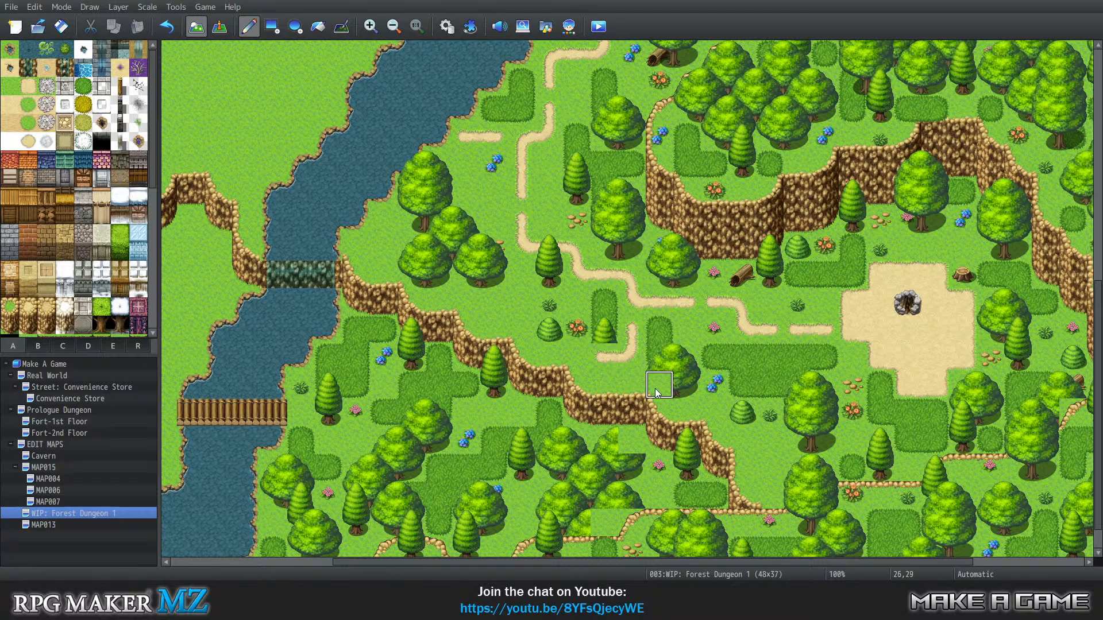
{"action": "left_click", "coordinate": [601, 328]}
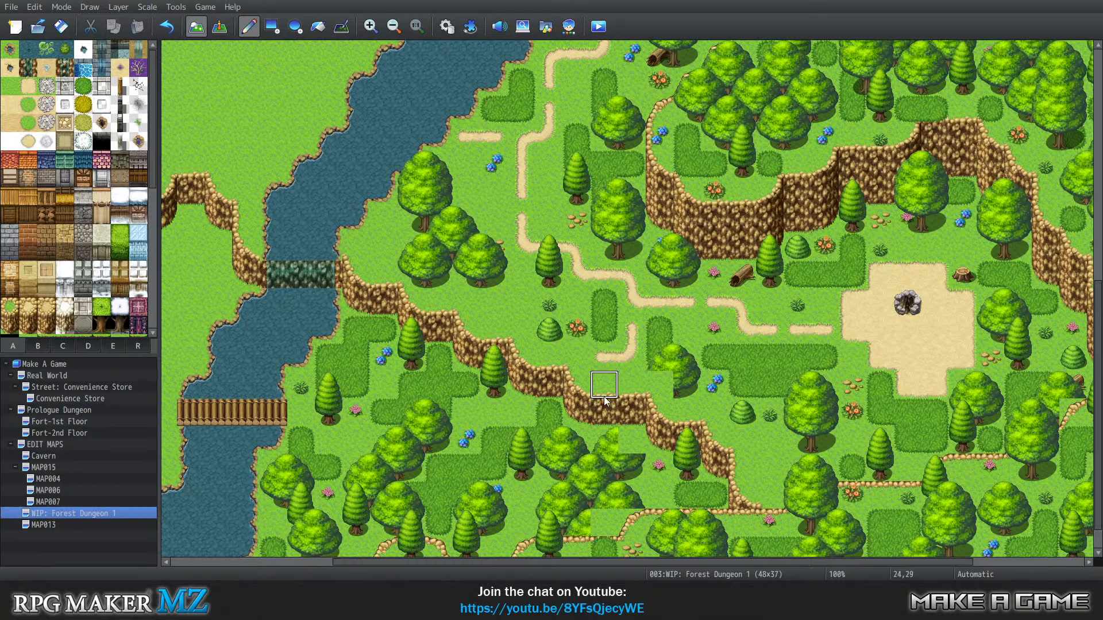
Place a grass stairs tile on layer 1 in the southwestern cliff wall, just below the short curved dirt path
{"action": "left_click", "coordinate": [64, 345]}
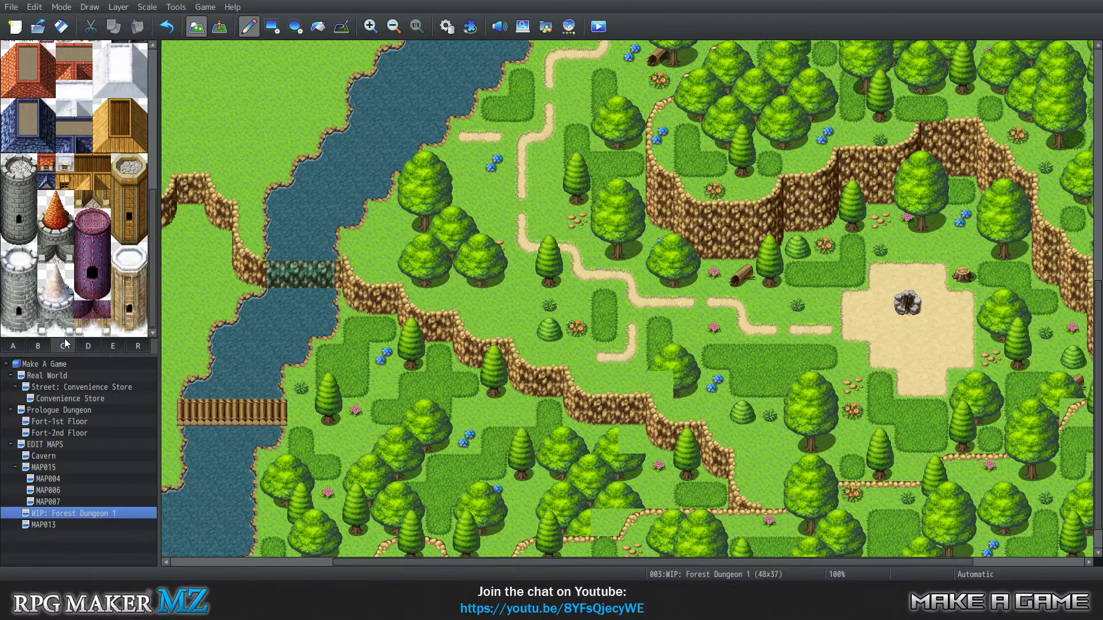
{"action": "left_click", "coordinate": [38, 346]}
{"action": "left_click", "coordinate": [16, 345]}
{"action": "scroll", "coordinate": [64, 291], "scroll_direction": "down", "scroll_amount": 5}
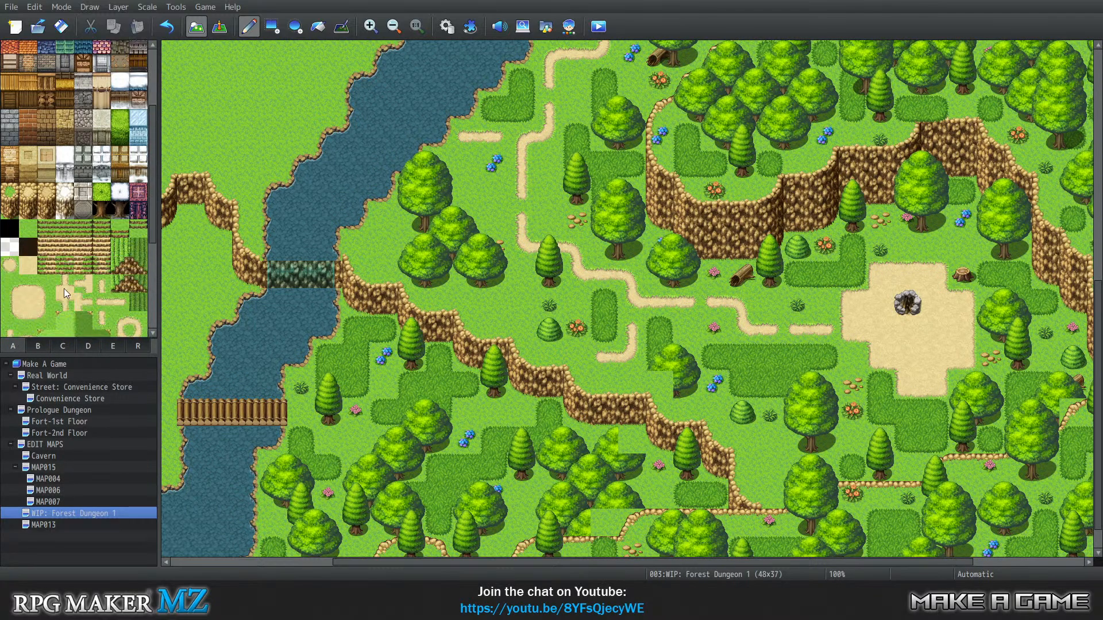
{"action": "scroll", "coordinate": [64, 288], "scroll_direction": "down", "scroll_amount": 1}
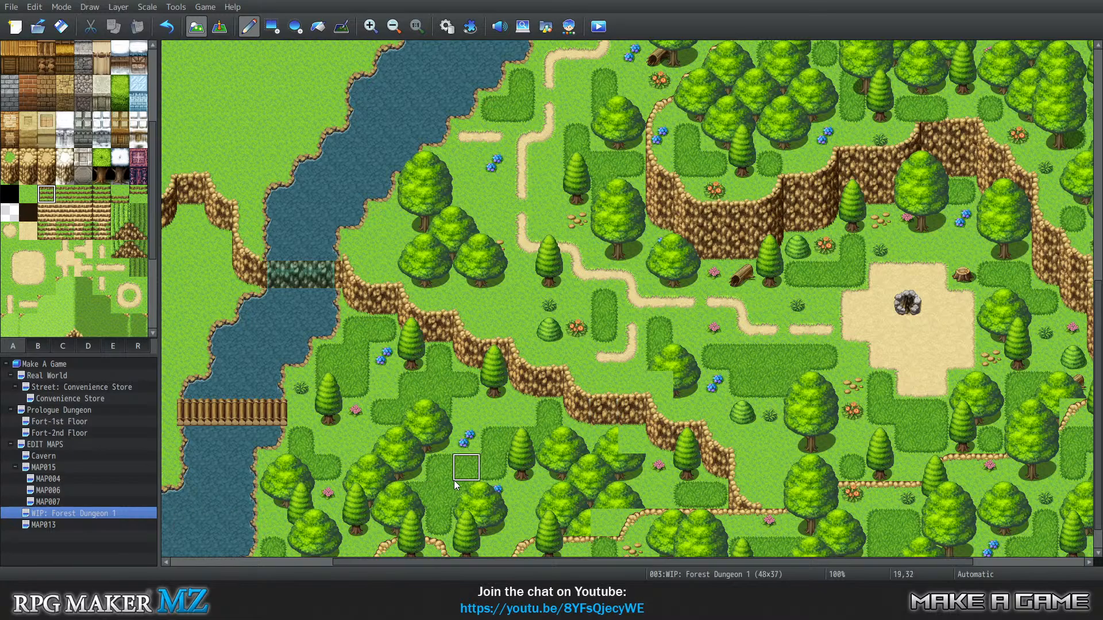
{"action": "key", "text": "1"}
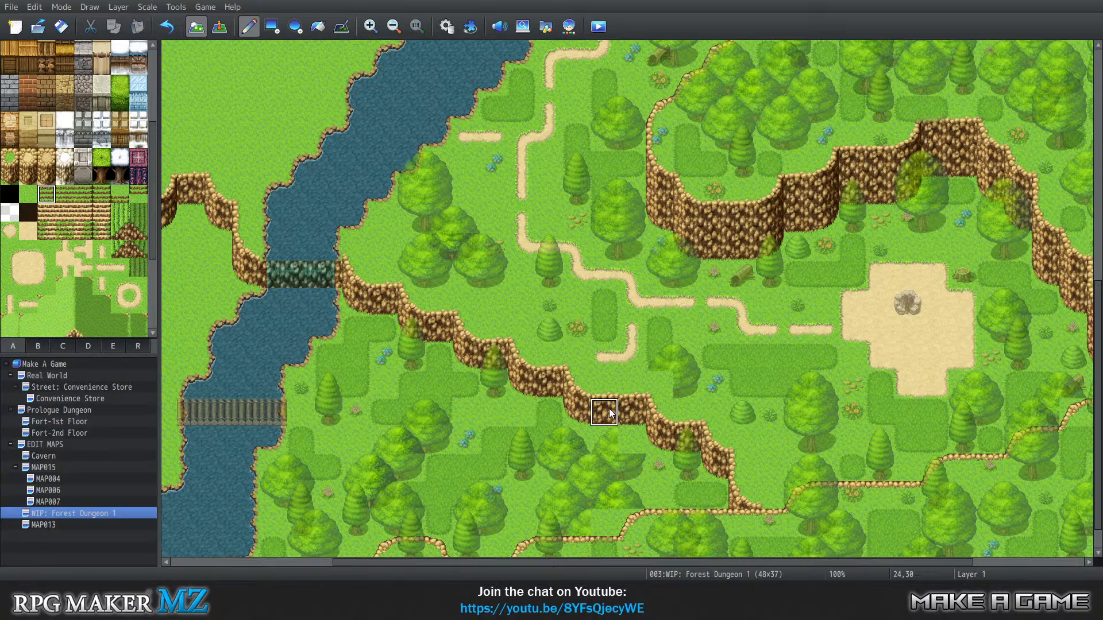
{"action": "key", "text": "2"}
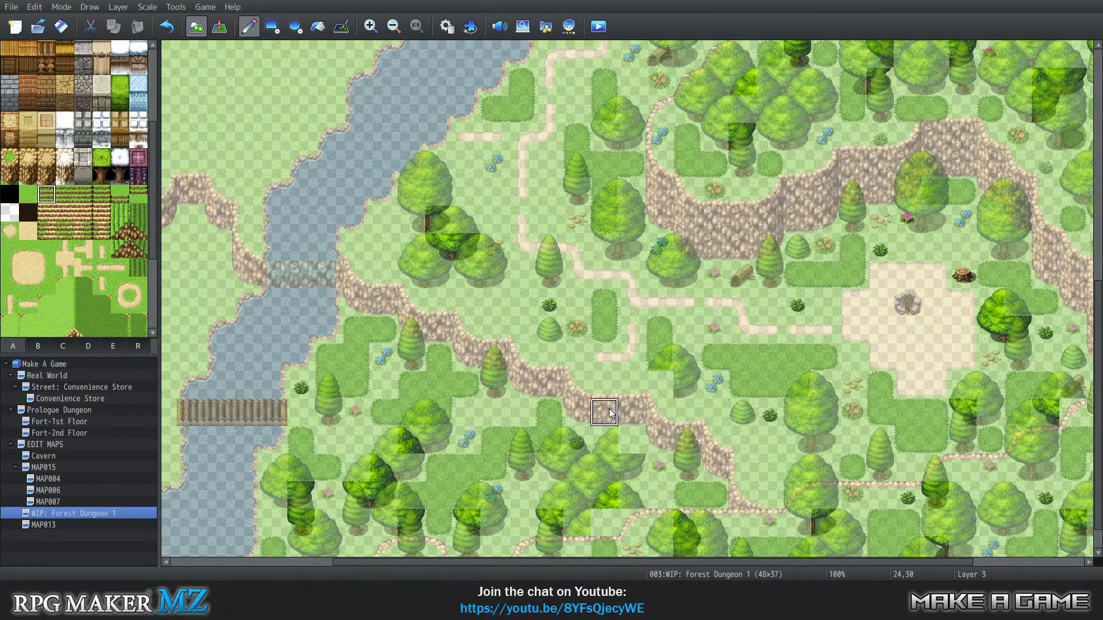
{"action": "key", "text": "0"}
{"action": "key", "text": "1"}
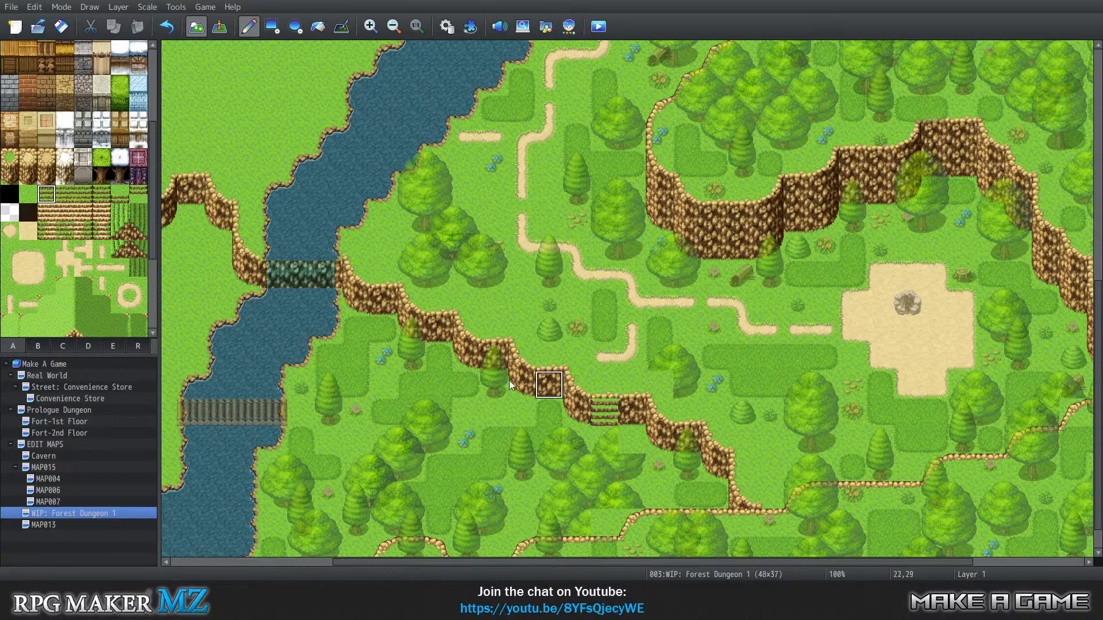
Draw a three-by-three raised grass cliff top west of the river, with a one-tile extension at the middle of its south edge
{"action": "scroll", "coordinate": [78, 292], "scroll_direction": "down", "scroll_amount": 5}
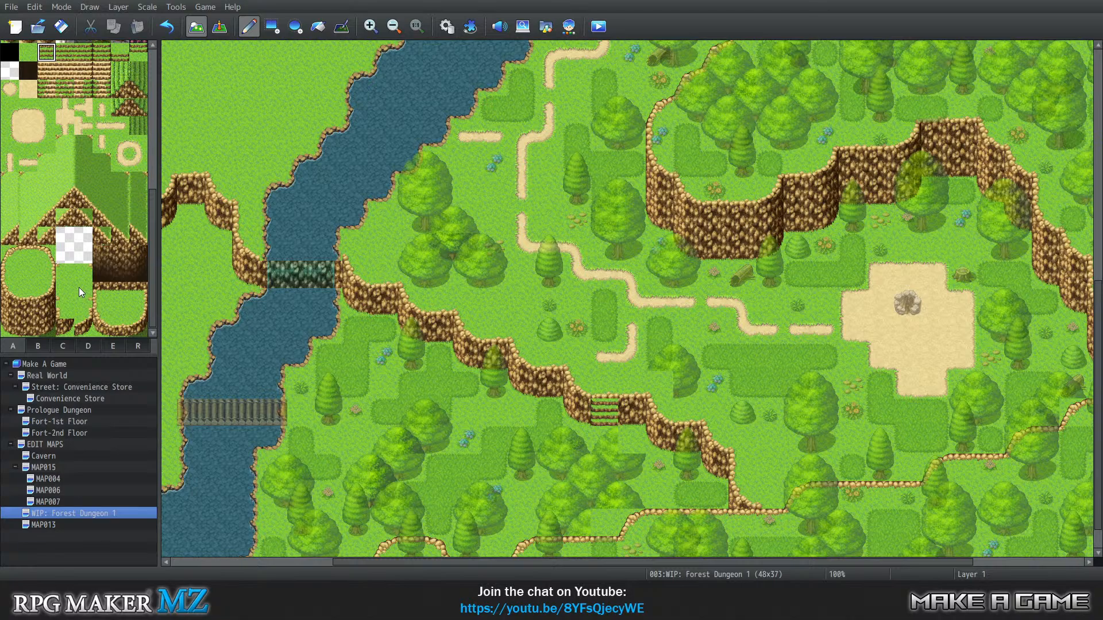
{"action": "left_click", "coordinate": [68, 294]}
{"action": "scroll", "coordinate": [93, 302], "scroll_direction": "up", "scroll_amount": 6}
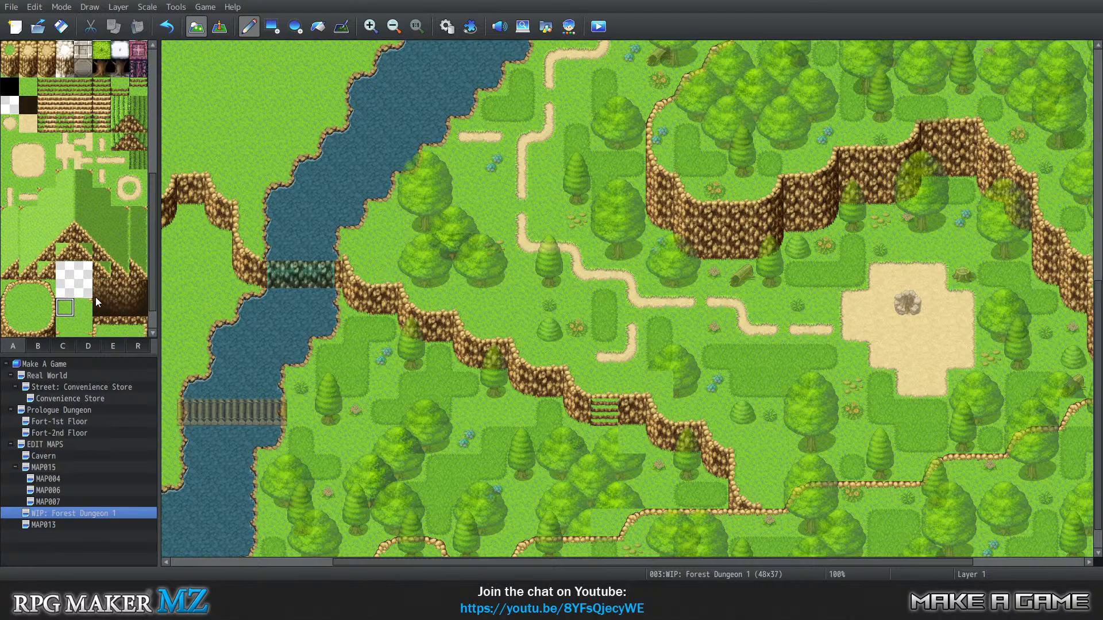
{"action": "scroll", "coordinate": [96, 295], "scroll_direction": "up", "scroll_amount": 2}
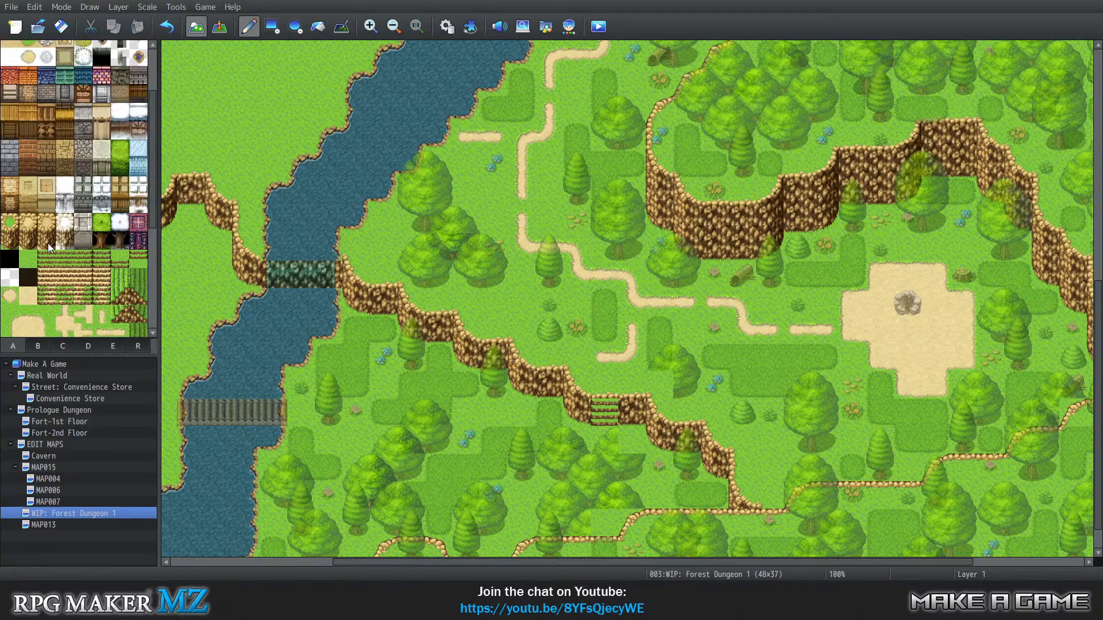
{"action": "left_click", "coordinate": [10, 222]}
{"action": "scroll", "coordinate": [204, 212], "scroll_direction": "up", "scroll_amount": 4}
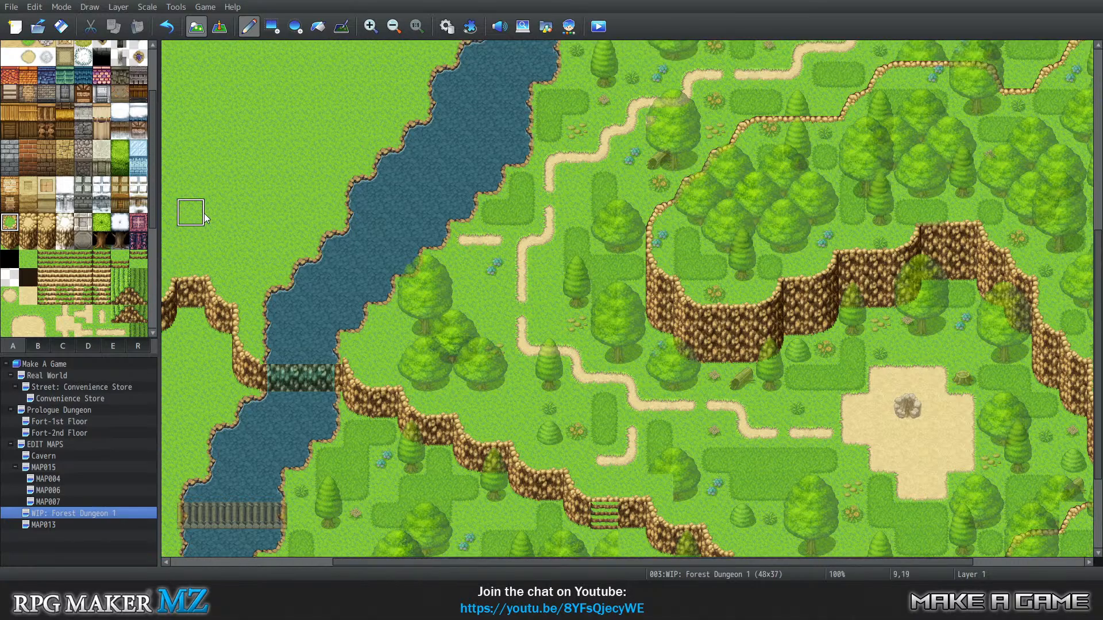
{"action": "scroll", "coordinate": [205, 213], "scroll_direction": "up", "scroll_amount": 1}
{"action": "left_click_drag", "start_coordinate": [219, 124], "coordinate": [263, 132]}
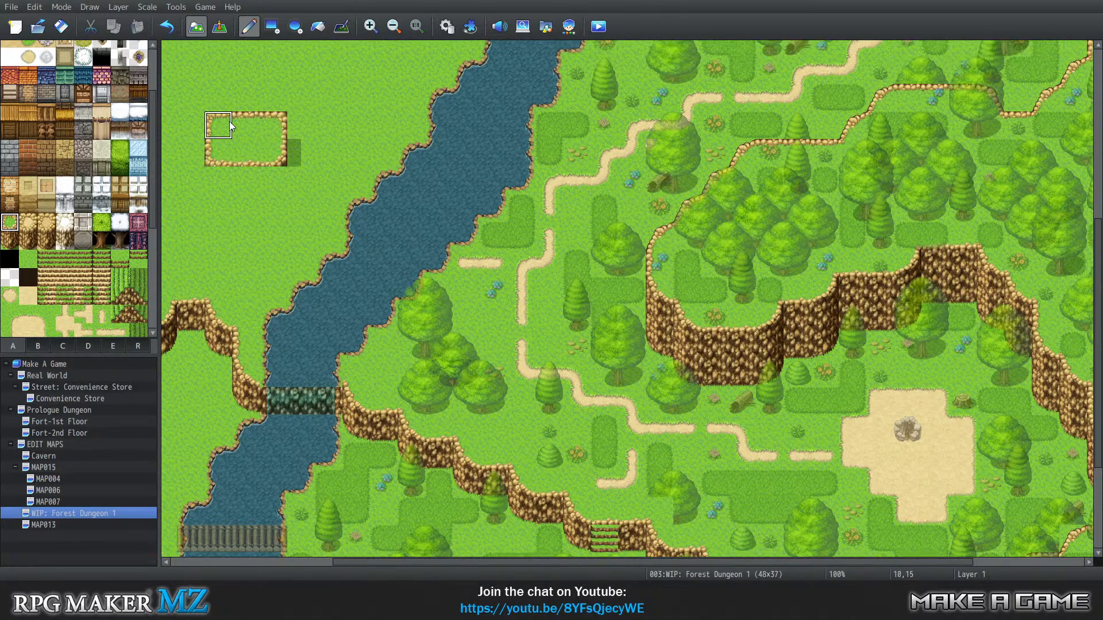
{"action": "left_click_drag", "start_coordinate": [224, 180], "coordinate": [274, 180]}
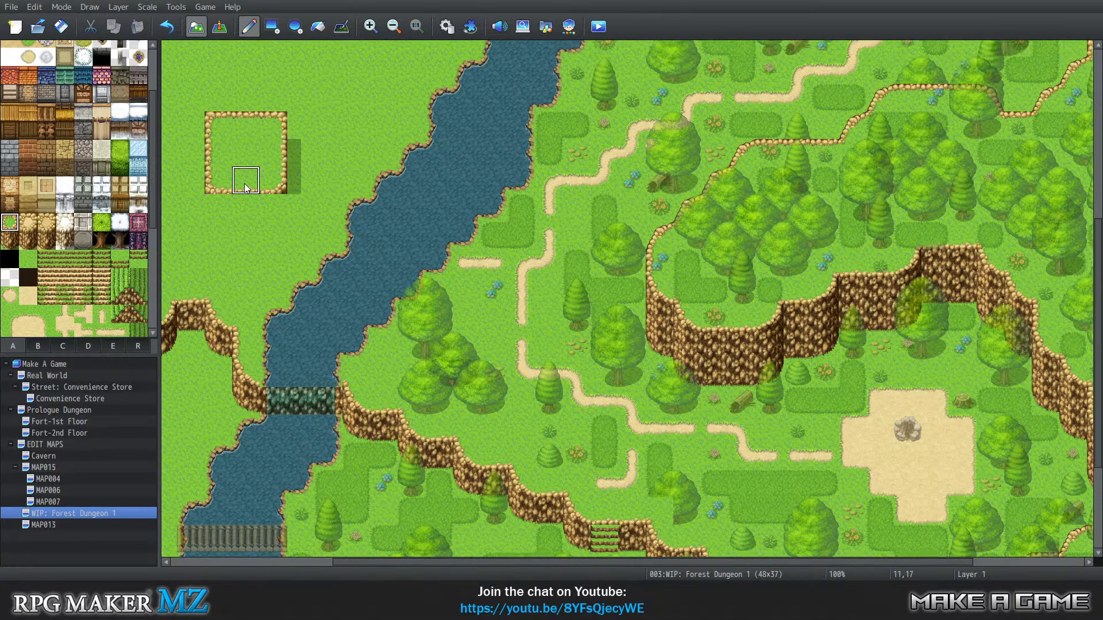
{"action": "left_click", "coordinate": [237, 208]}
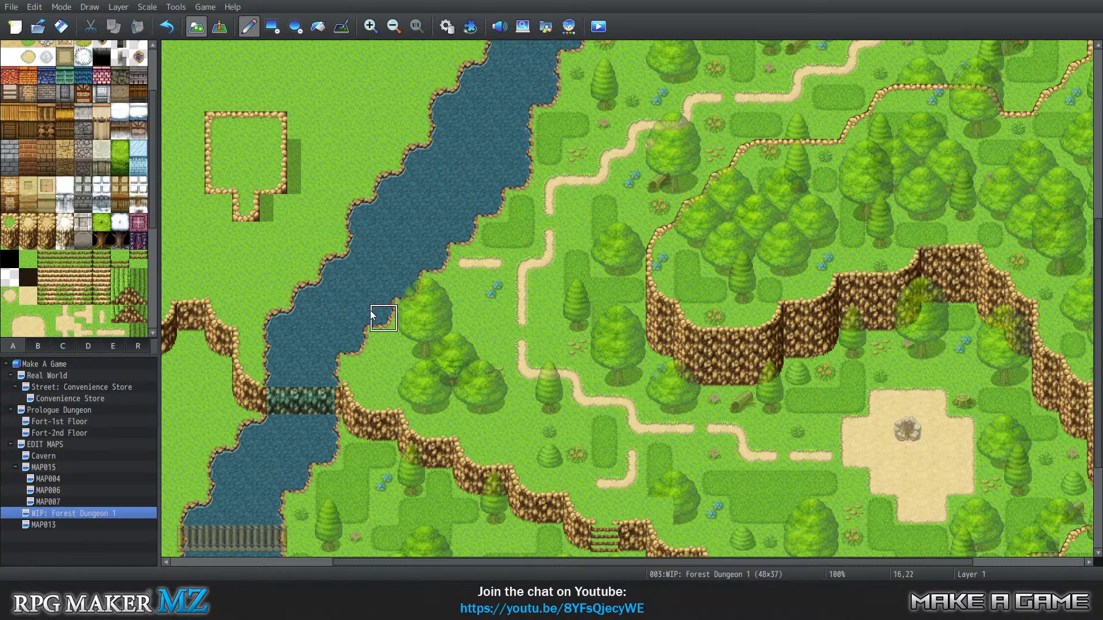
Try beige stairs in the southwestern cliff wall, and replace them with the grass stairs that have pale edges
{"action": "scroll", "coordinate": [615, 391], "scroll_direction": "down", "scroll_amount": 5}
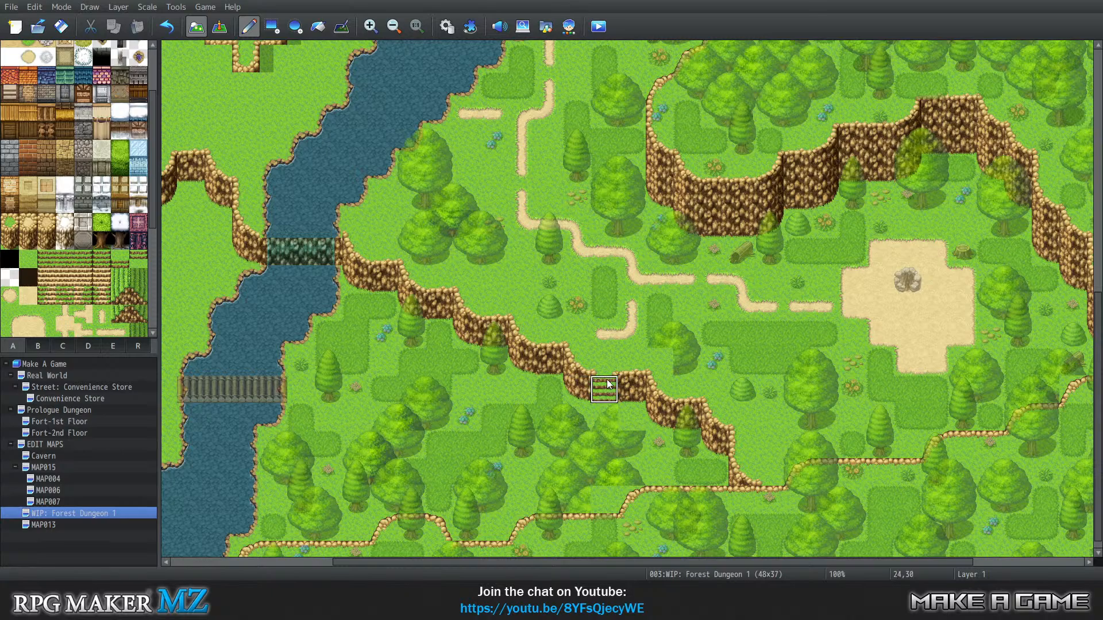
{"action": "scroll", "coordinate": [80, 190], "scroll_direction": "up", "scroll_amount": 2}
{"action": "scroll", "coordinate": [220, 127], "scroll_direction": "up", "scroll_amount": 4}
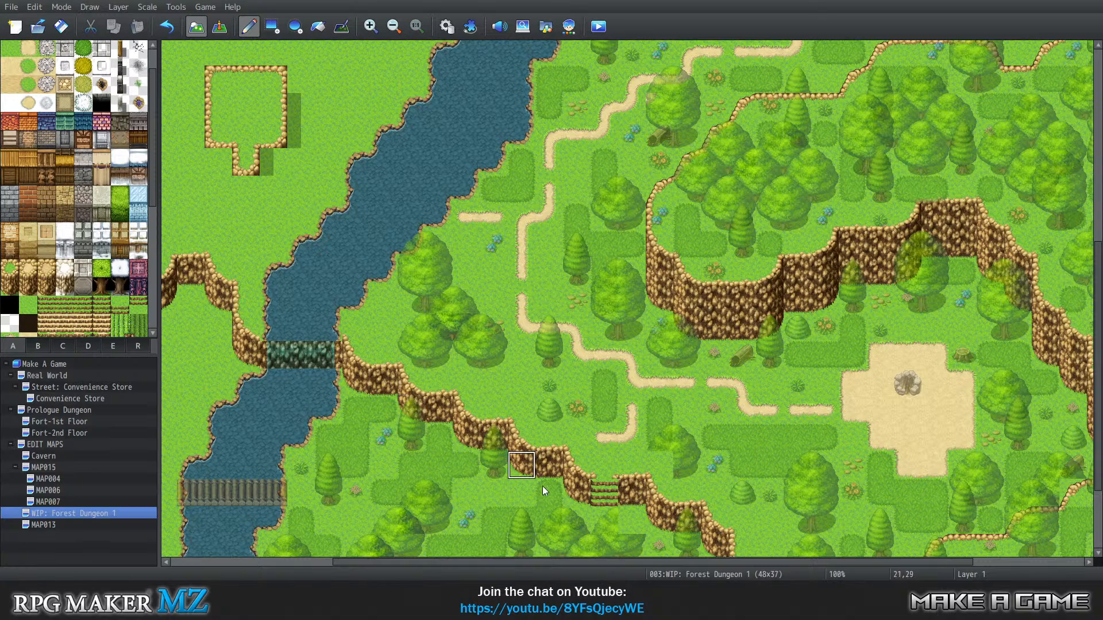
{"action": "scroll", "coordinate": [566, 448], "scroll_direction": "down", "scroll_amount": 2}
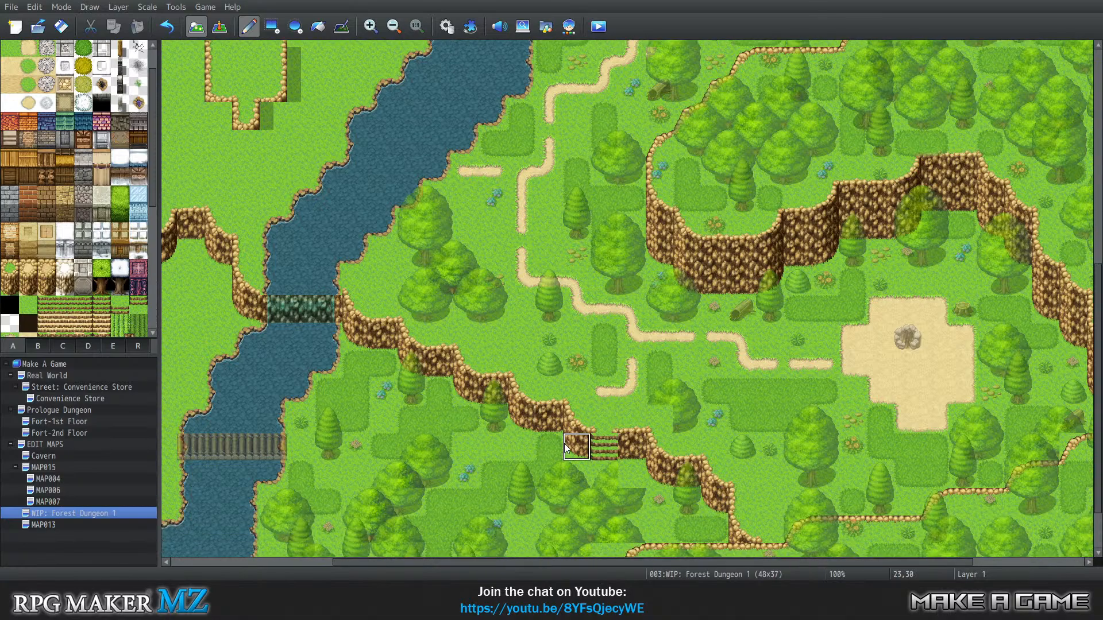
{"action": "scroll", "coordinate": [565, 448], "scroll_direction": "down", "scroll_amount": 3}
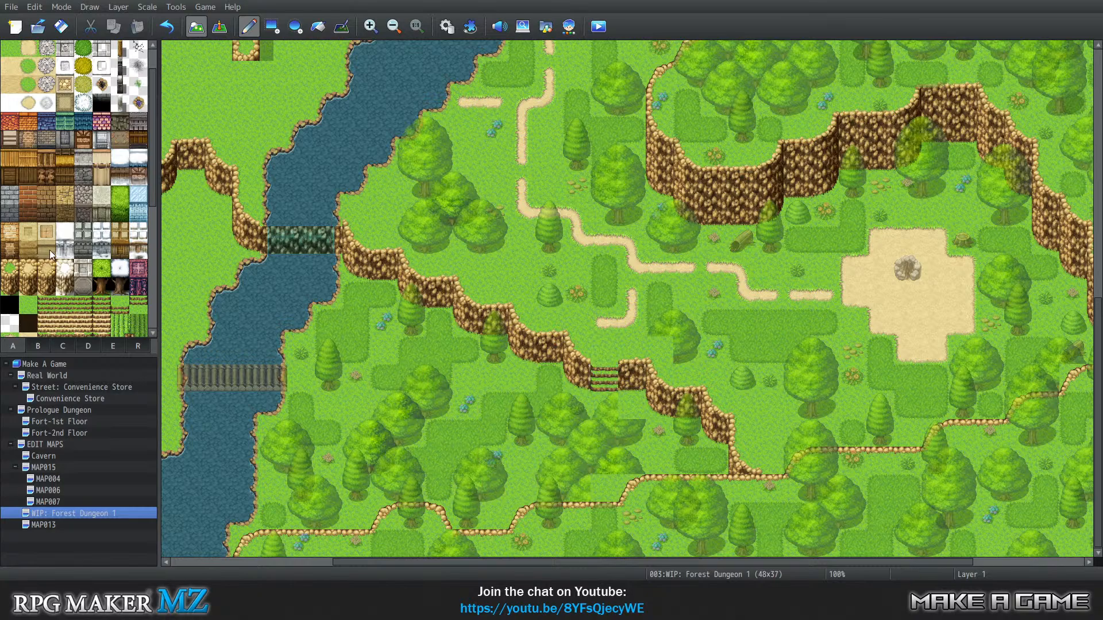
{"action": "scroll", "coordinate": [49, 236], "scroll_direction": "down", "scroll_amount": 2}
{"action": "scroll", "coordinate": [48, 221], "scroll_direction": "down", "scroll_amount": 3}
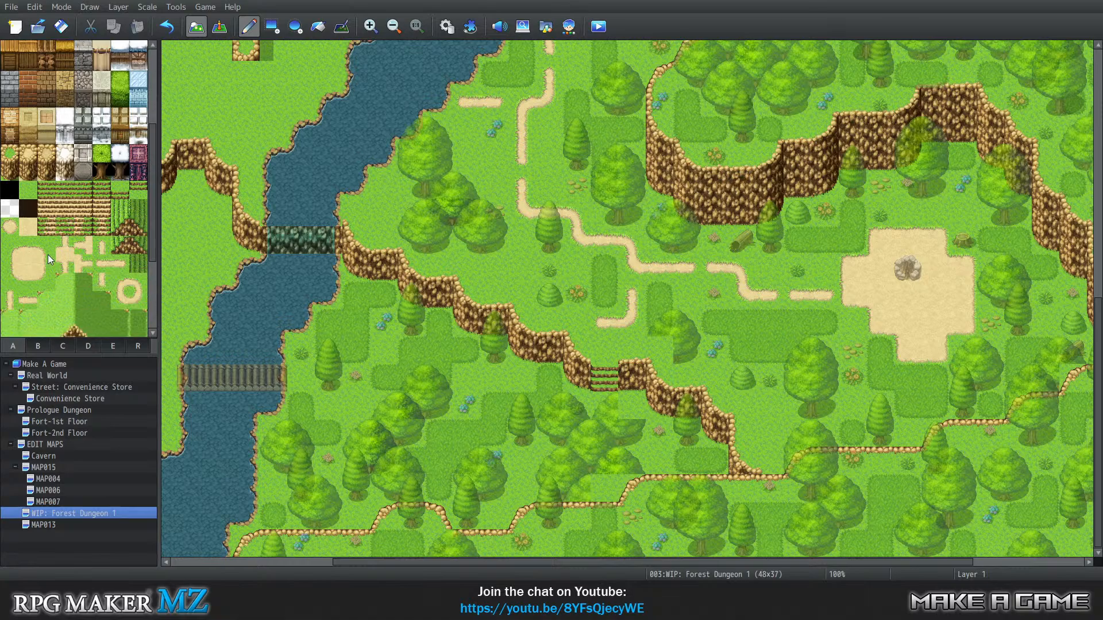
{"action": "left_click", "coordinate": [100, 209]}
{"action": "left_click", "coordinate": [600, 379]}
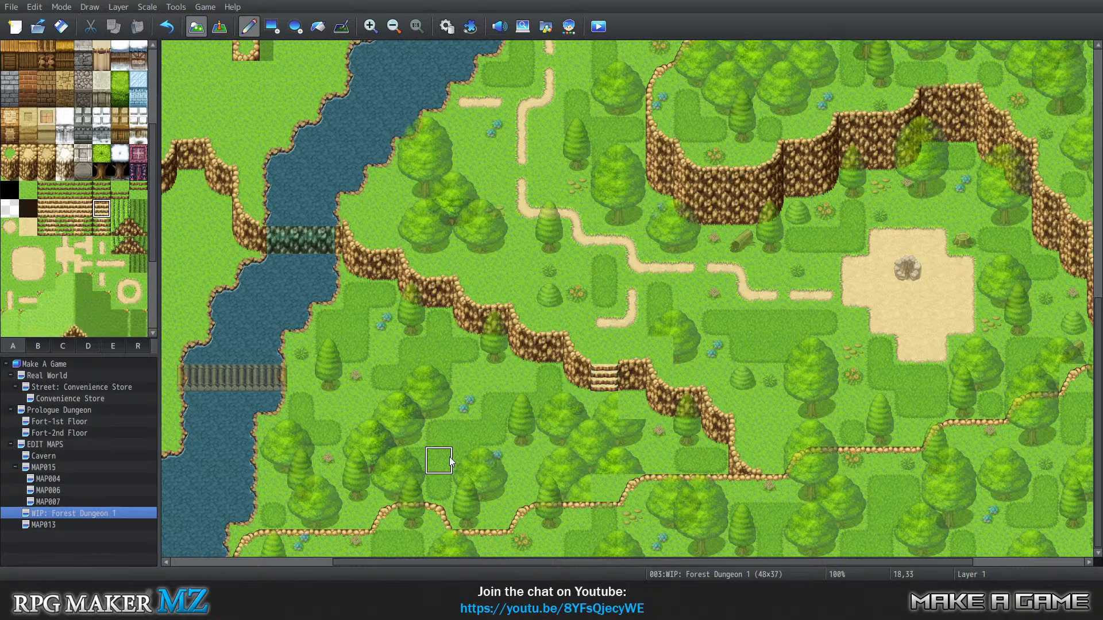
{"action": "left_click", "coordinate": [107, 193]}
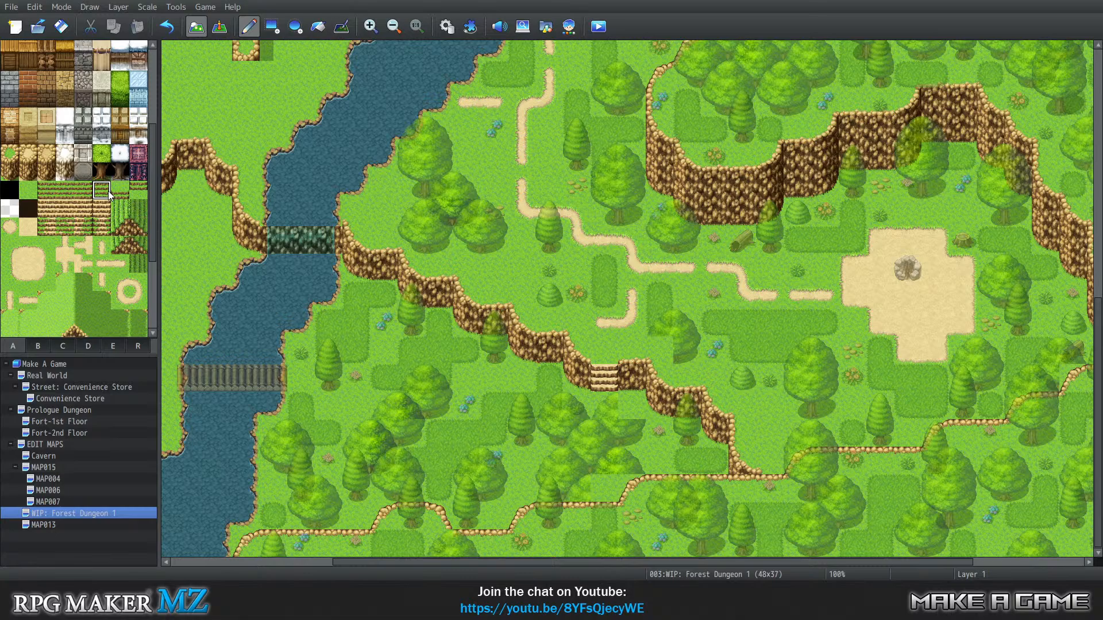
{"action": "left_click", "coordinate": [108, 233]}
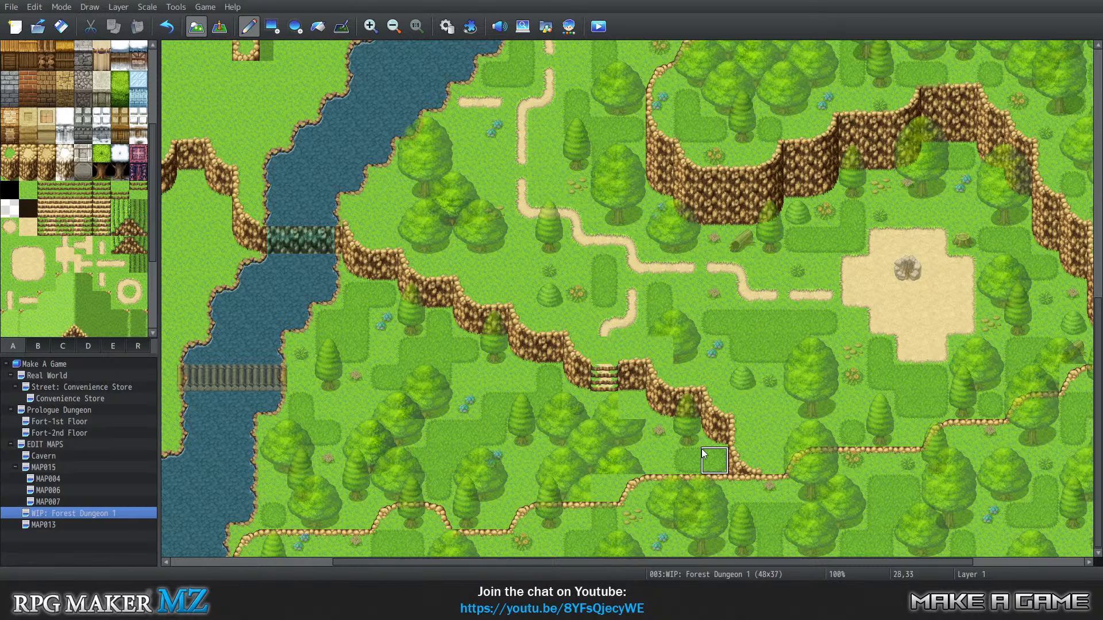
Extend the dirt path down to the top of the cliff stairs and make layer 4 the active layer
{"action": "left_click", "coordinate": [609, 343]}
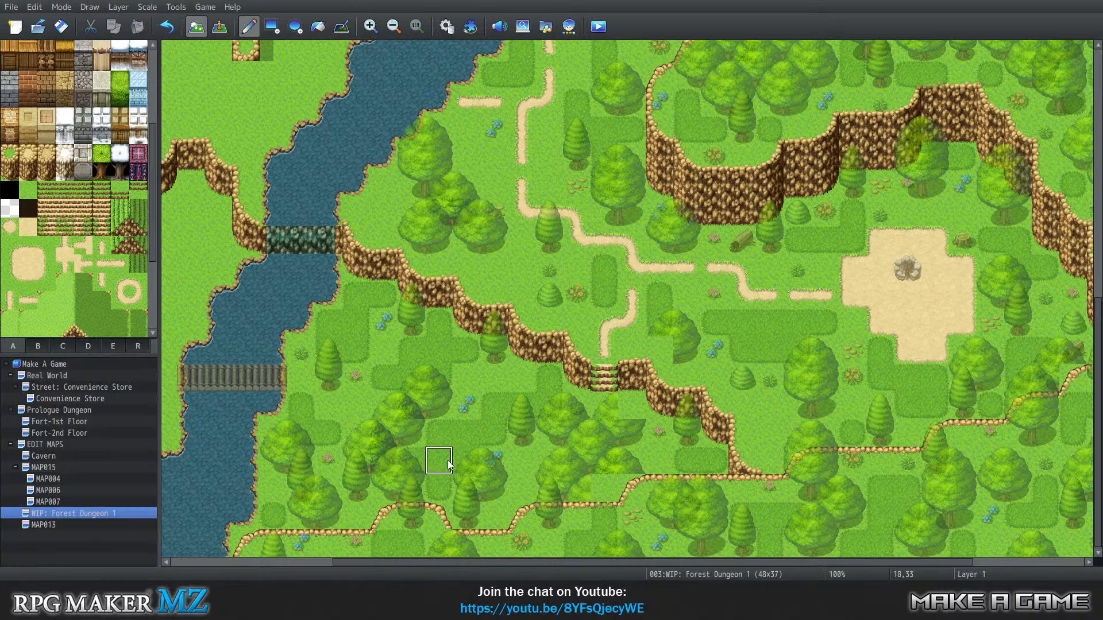
{"action": "key", "text": "2"}
{"action": "key", "text": "3"}
{"action": "key", "text": "4"}
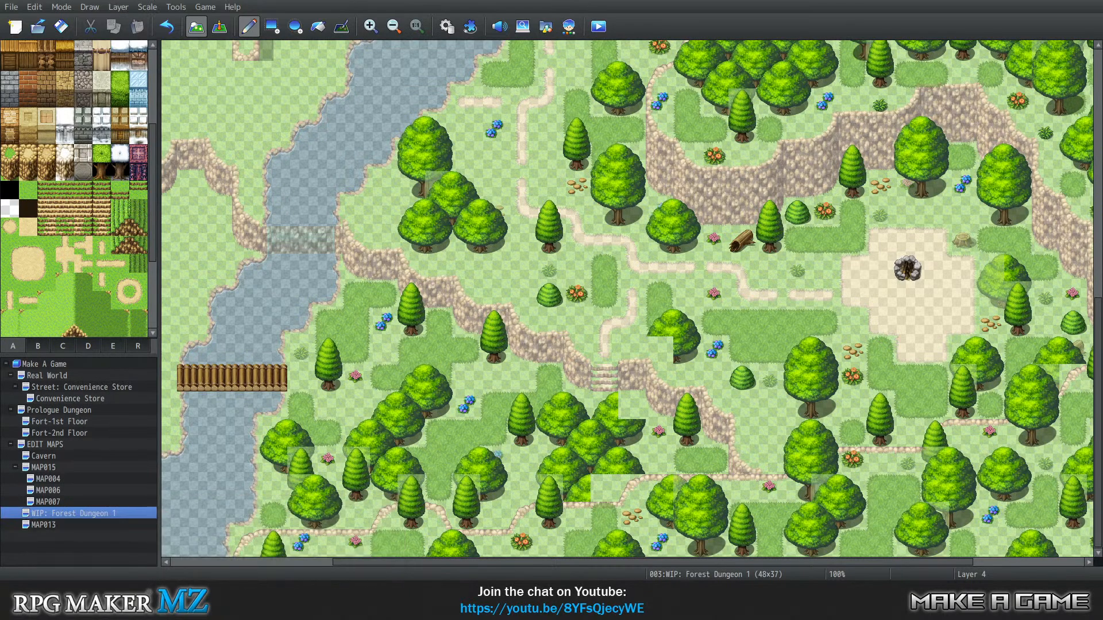
Switch to the RPG Maker MZ Animations forum thread in the browser and read the terms of use with the required credit
{"action": "key", "text": "alt+Tab"}
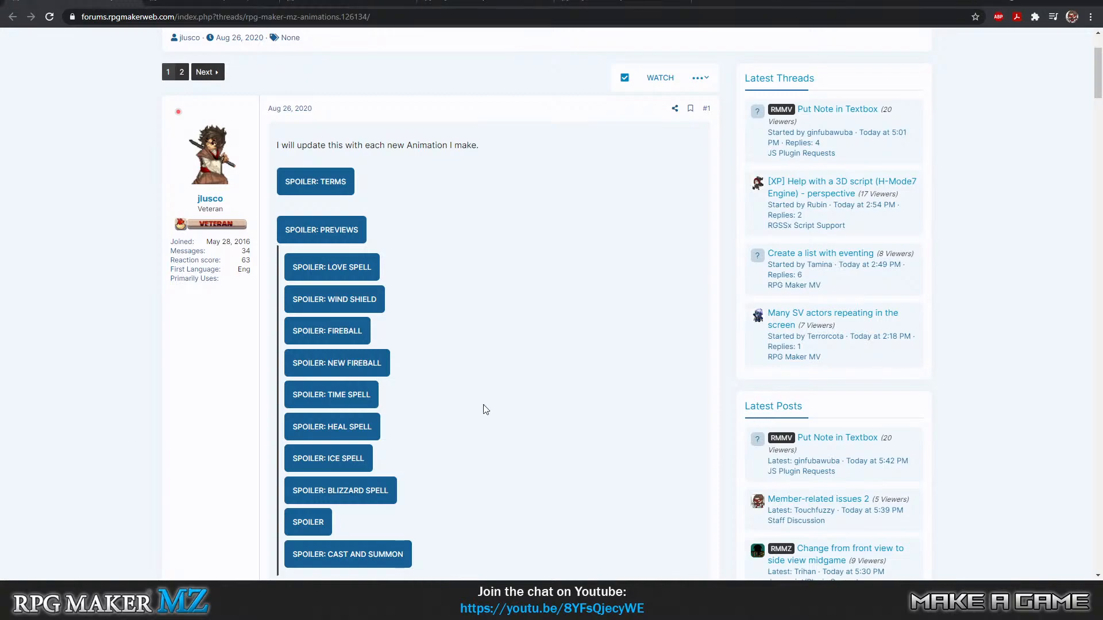
{"action": "scroll", "coordinate": [471, 270], "scroll_direction": "up", "scroll_amount": 2}
{"action": "scroll", "coordinate": [507, 276], "scroll_direction": "down", "scroll_amount": 3}
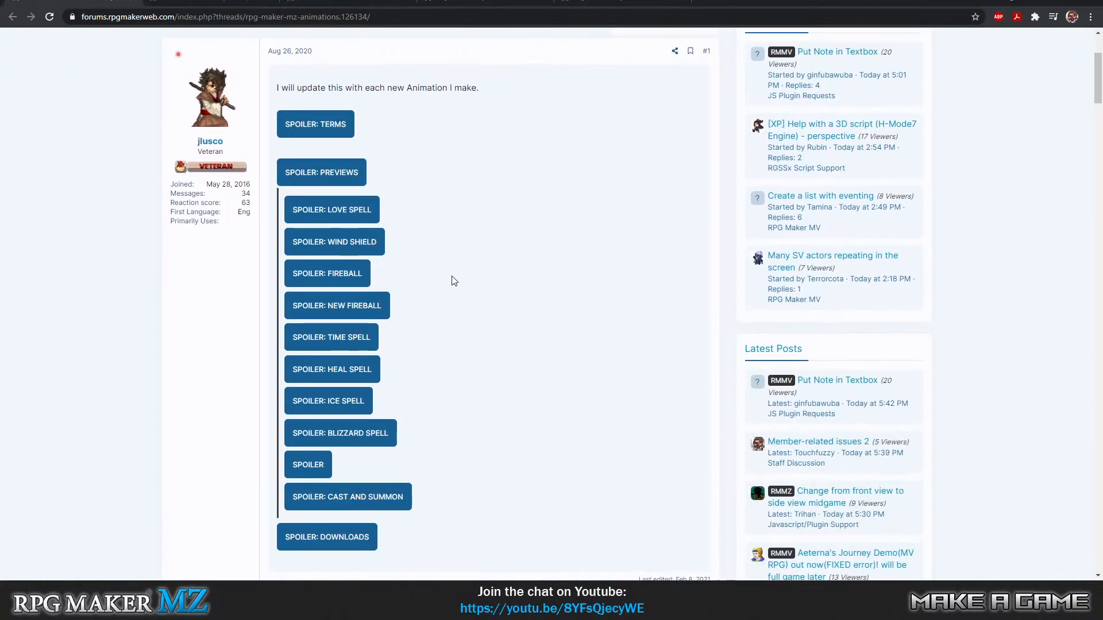
{"action": "left_click", "coordinate": [318, 124]}
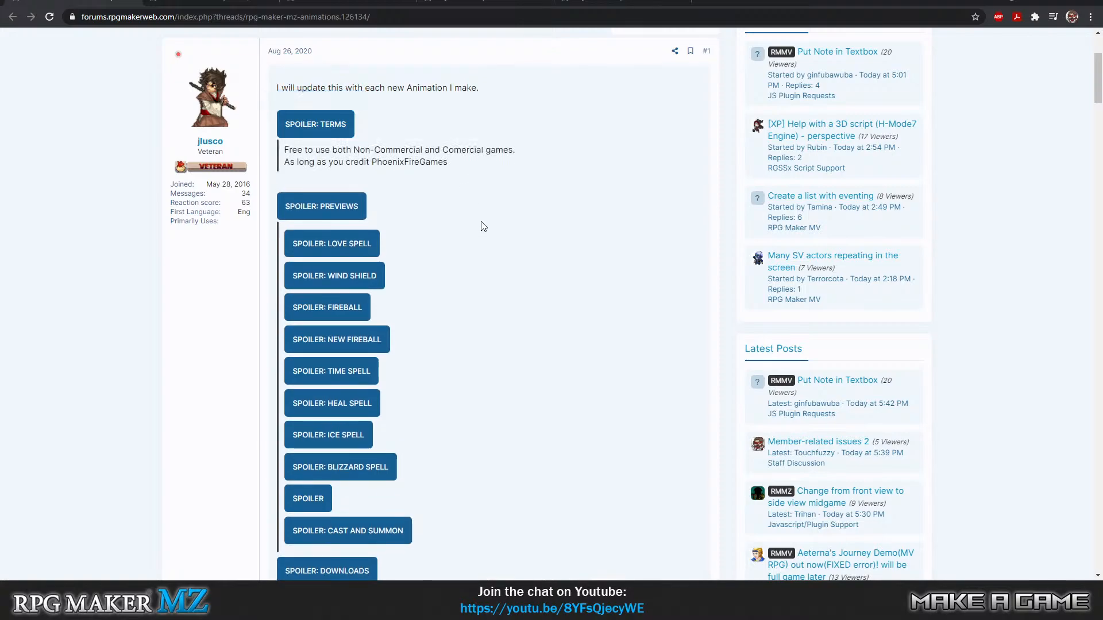
{"action": "left_click_drag", "start_coordinate": [372, 162], "coordinate": [448, 163]}
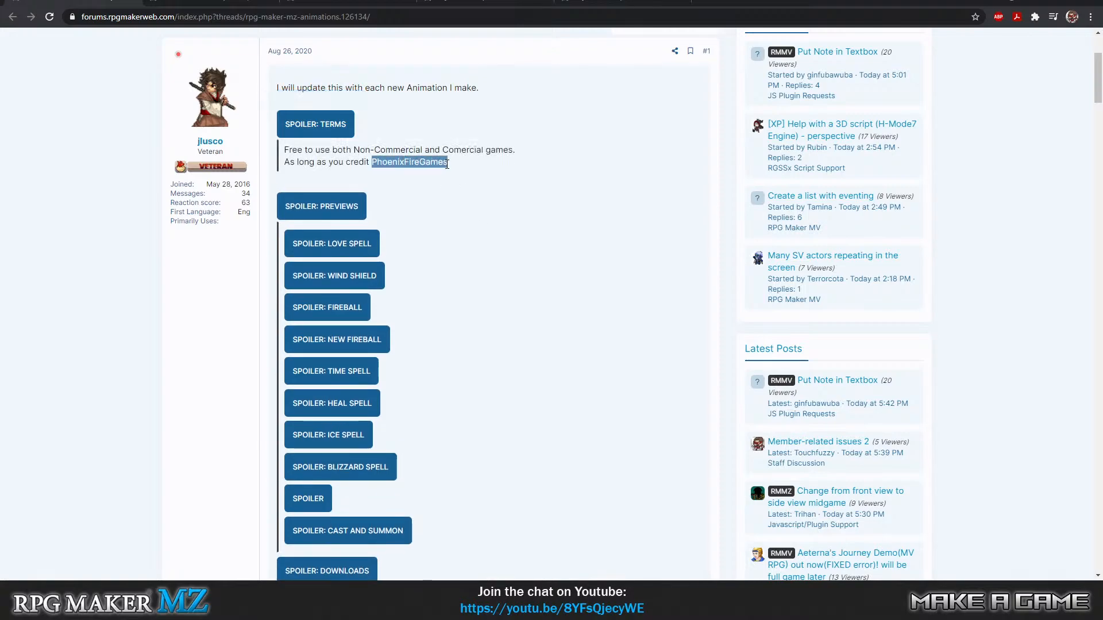
{"action": "left_click", "coordinate": [446, 178]}
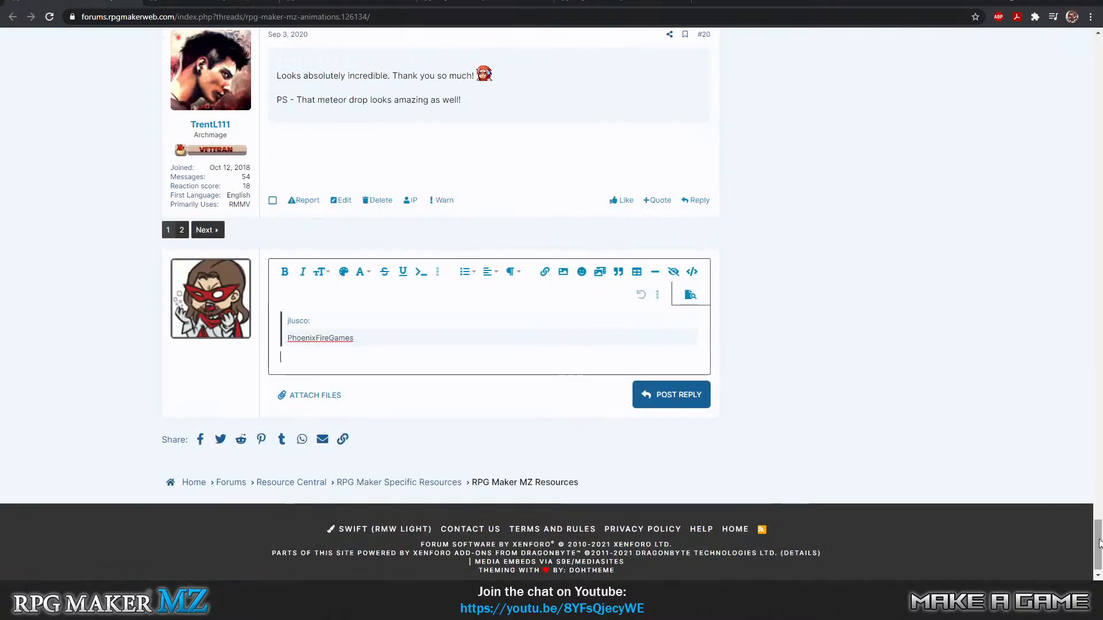
{"action": "left_click_drag", "start_coordinate": [1097, 543], "coordinate": [1098, 46]}
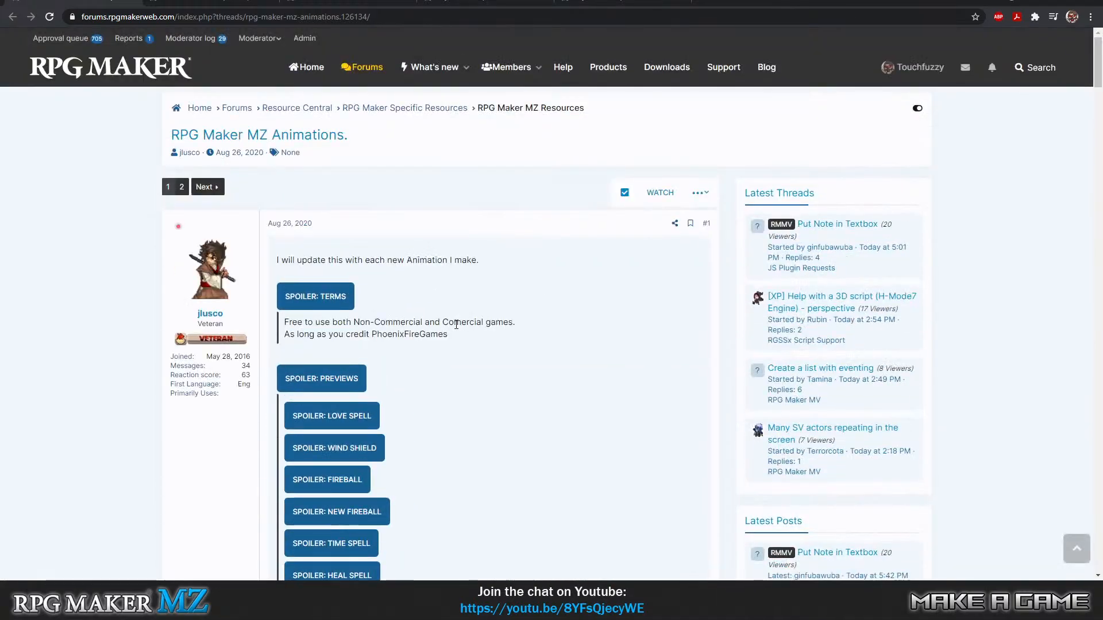
Look over the first post's spoiler list, then view the Love Spell preview and collapse it
{"action": "scroll", "coordinate": [451, 344], "scroll_direction": "down", "scroll_amount": 4}
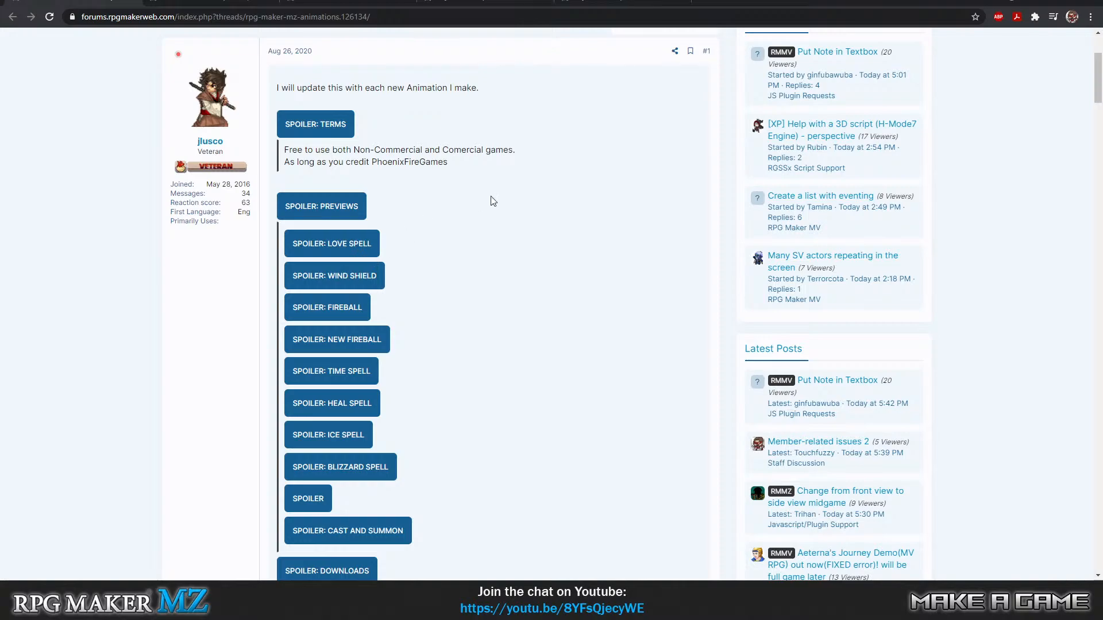
{"action": "scroll", "coordinate": [492, 201], "scroll_direction": "down", "scroll_amount": 2}
{"action": "scroll", "coordinate": [517, 198], "scroll_direction": "up", "scroll_amount": 5}
{"action": "scroll", "coordinate": [517, 268], "scroll_direction": "down", "scroll_amount": 3}
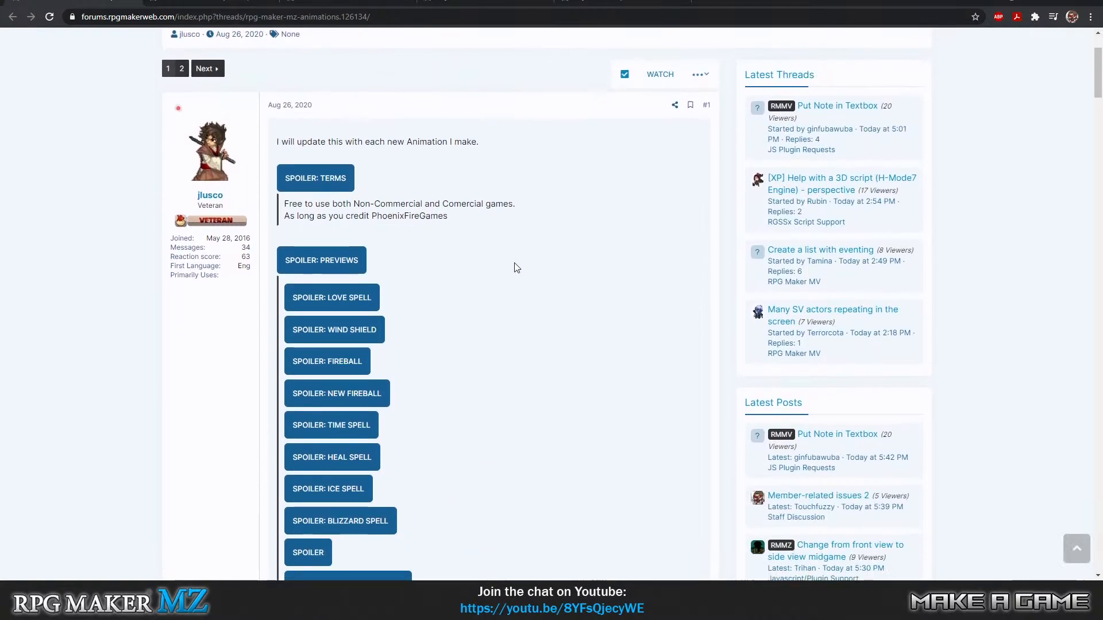
{"action": "scroll", "coordinate": [516, 268], "scroll_direction": "down", "scroll_amount": 1}
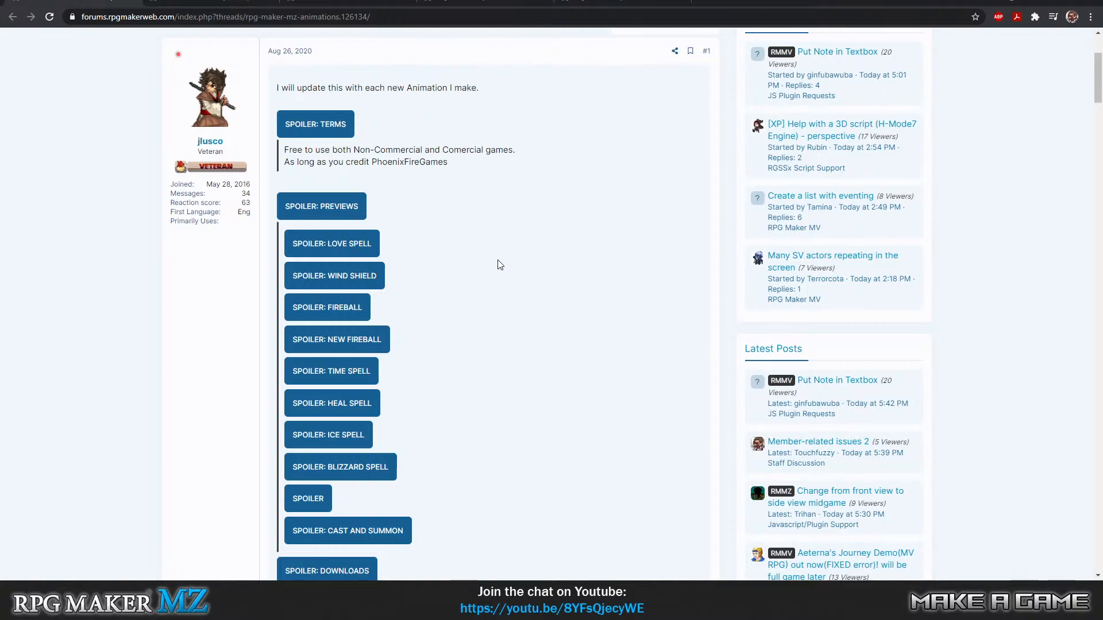
{"action": "scroll", "coordinate": [503, 264], "scroll_direction": "down", "scroll_amount": 1}
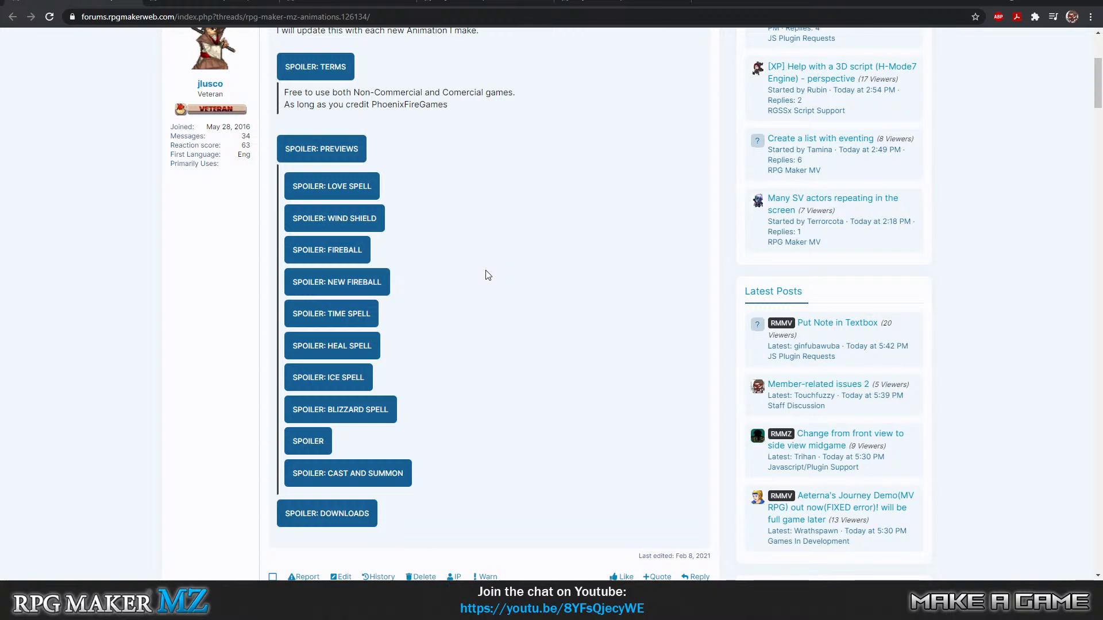
{"action": "scroll", "coordinate": [488, 275], "scroll_direction": "down", "scroll_amount": 1}
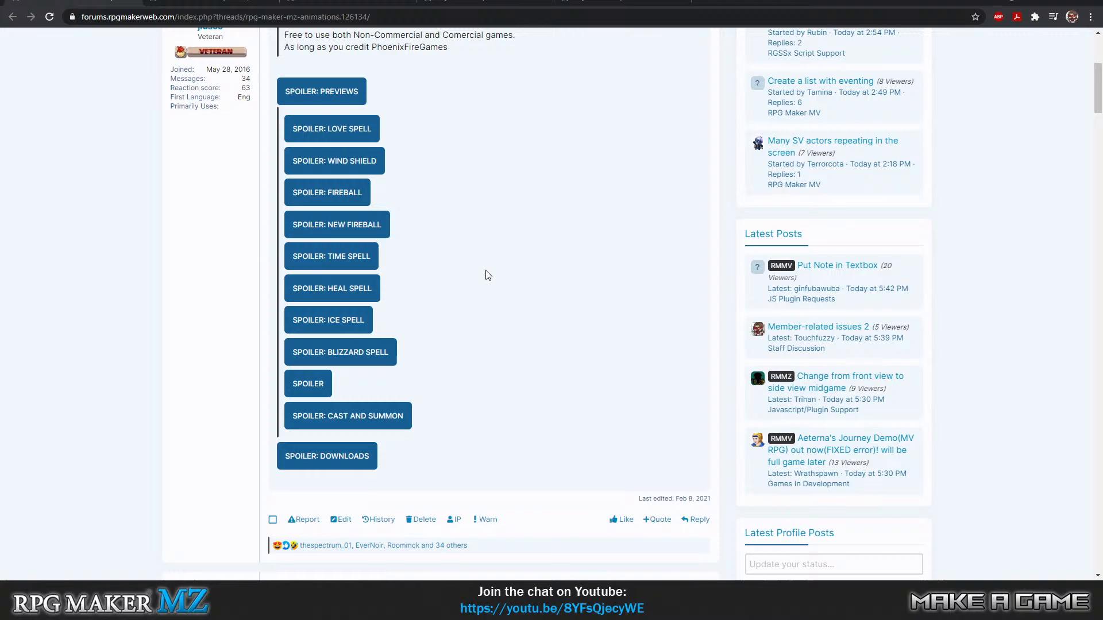
{"action": "left_click", "coordinate": [368, 129]}
{"action": "scroll", "coordinate": [499, 266], "scroll_direction": "down", "scroll_amount": 2}
{"action": "scroll", "coordinate": [453, 204], "scroll_direction": "up", "scroll_amount": 2}
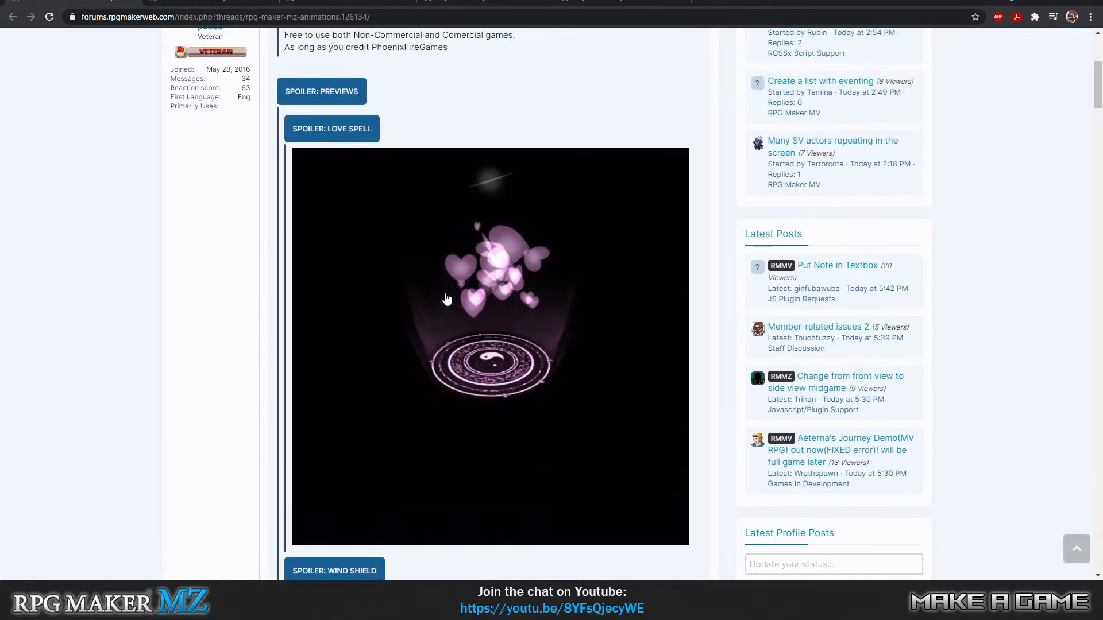
{"action": "left_click", "coordinate": [339, 134]}
View the Wind Shield animation preview and collapse it
{"action": "left_click", "coordinate": [338, 162]}
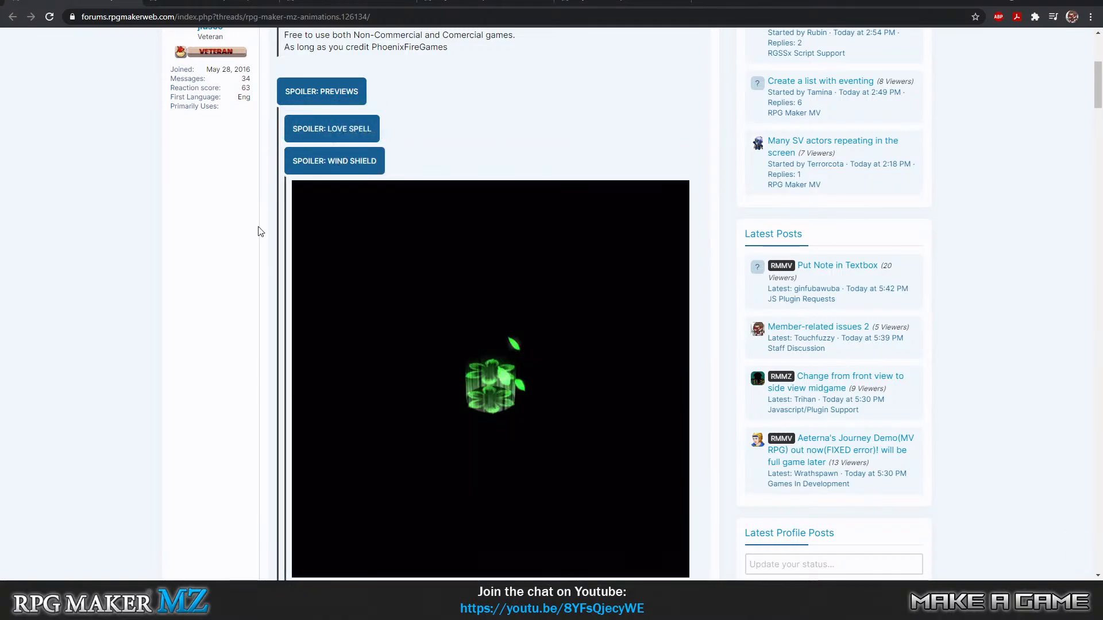
{"action": "scroll", "coordinate": [258, 286], "scroll_direction": "down", "scroll_amount": 2}
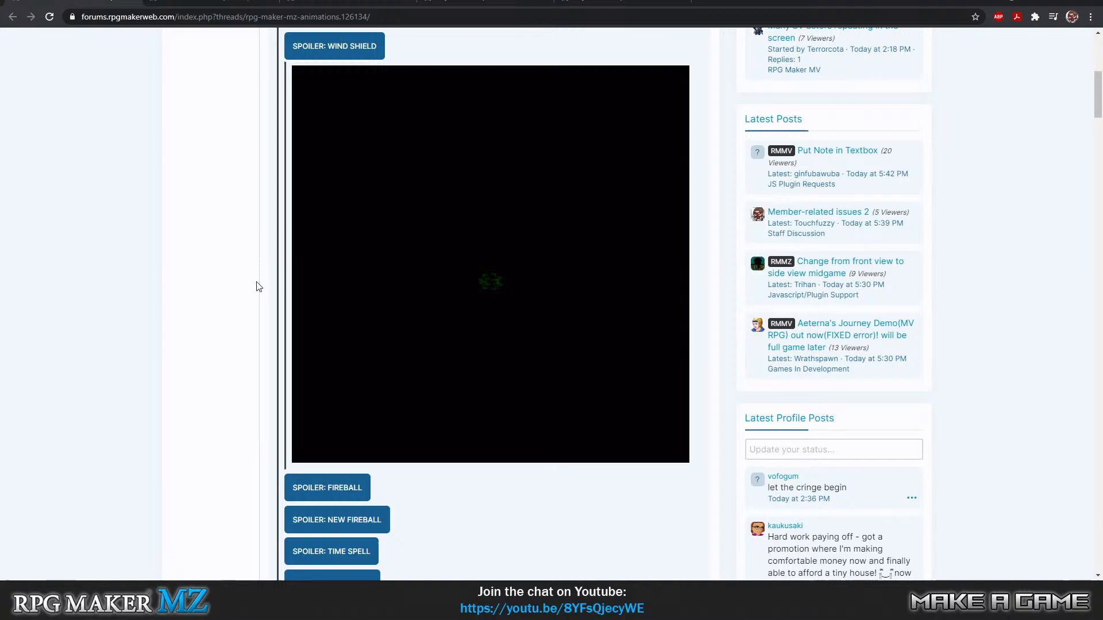
{"action": "left_click", "coordinate": [340, 51]}
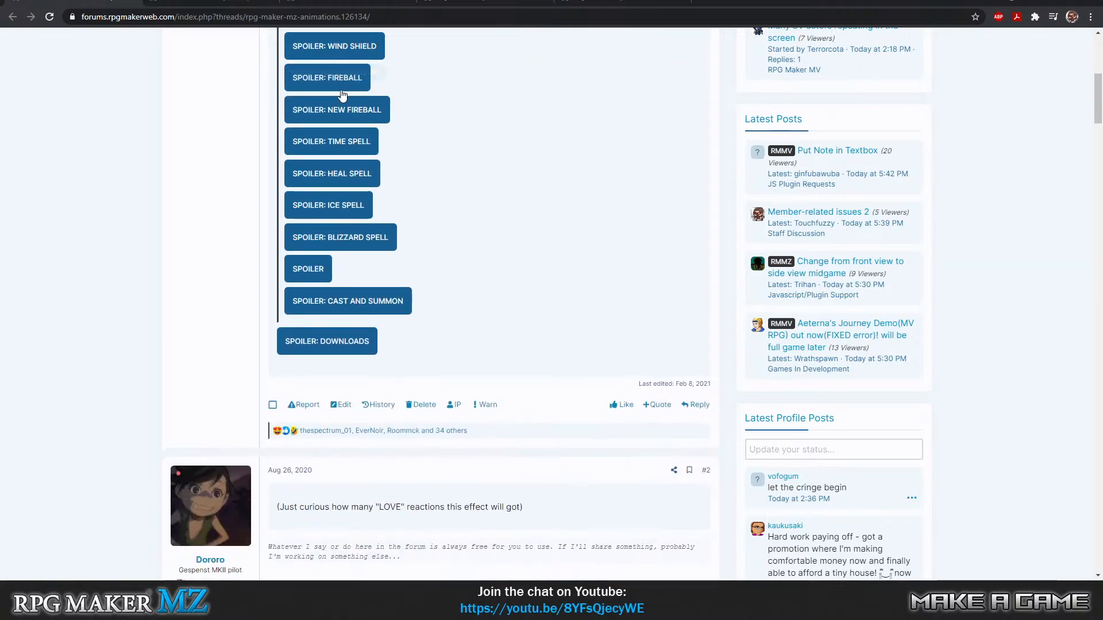
Look through all the Fireball animation previews and collapse their spoiler
{"action": "left_click", "coordinate": [336, 72]}
{"action": "scroll", "coordinate": [215, 224], "scroll_direction": "down", "scroll_amount": 1}
{"action": "scroll", "coordinate": [214, 227], "scroll_direction": "down", "scroll_amount": 3}
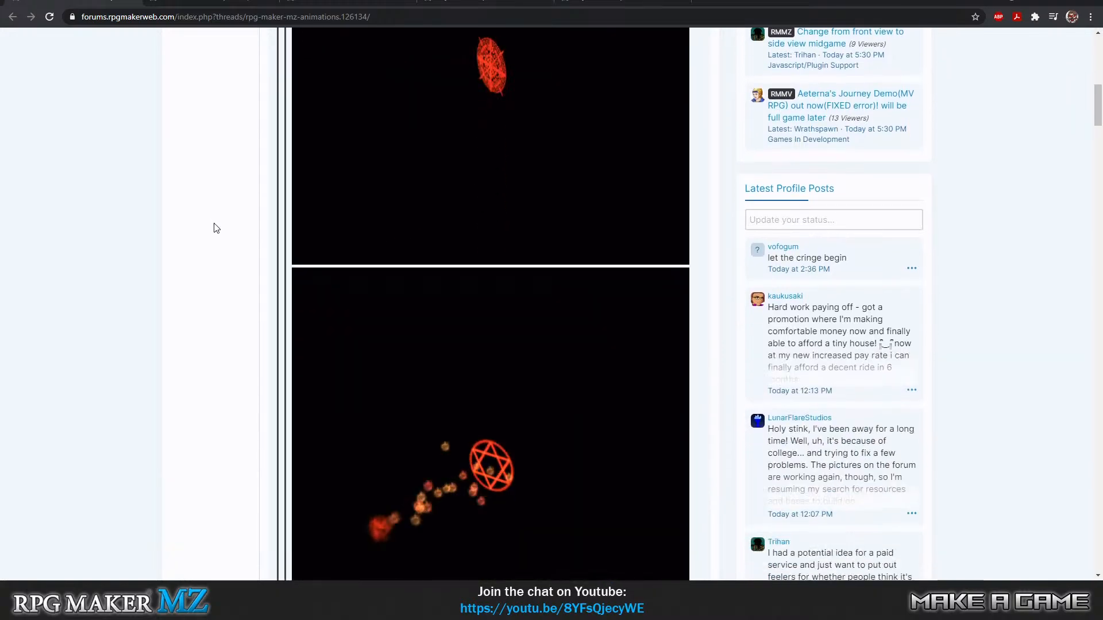
{"action": "scroll", "coordinate": [379, 170], "scroll_direction": "up", "scroll_amount": 2}
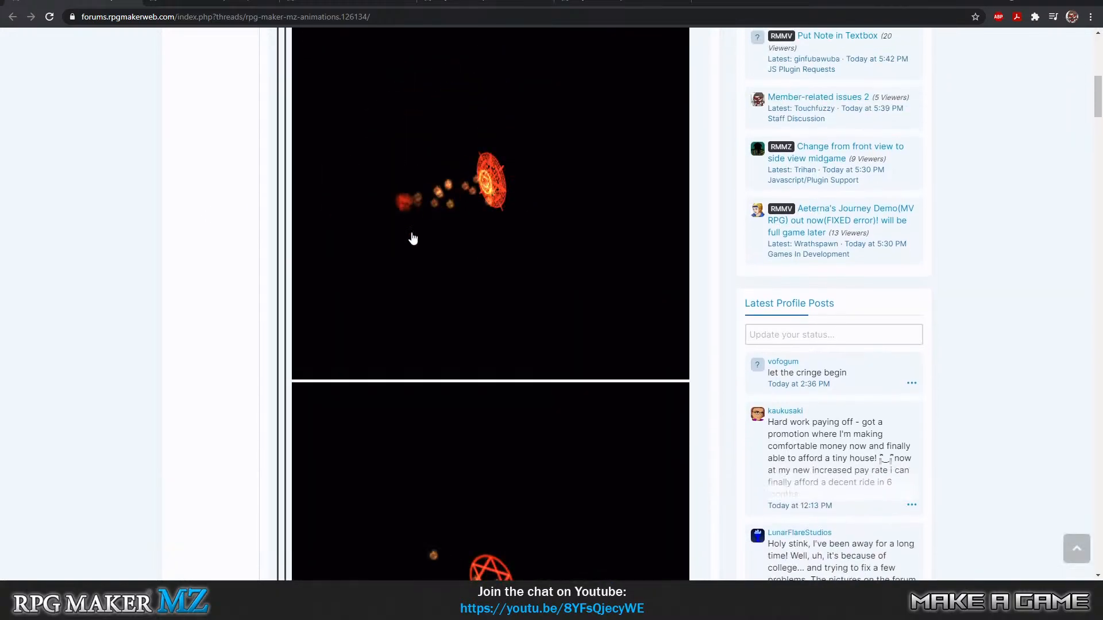
{"action": "scroll", "coordinate": [532, 229], "scroll_direction": "down", "scroll_amount": 6}
{"action": "scroll", "coordinate": [531, 229], "scroll_direction": "down", "scroll_amount": 7}
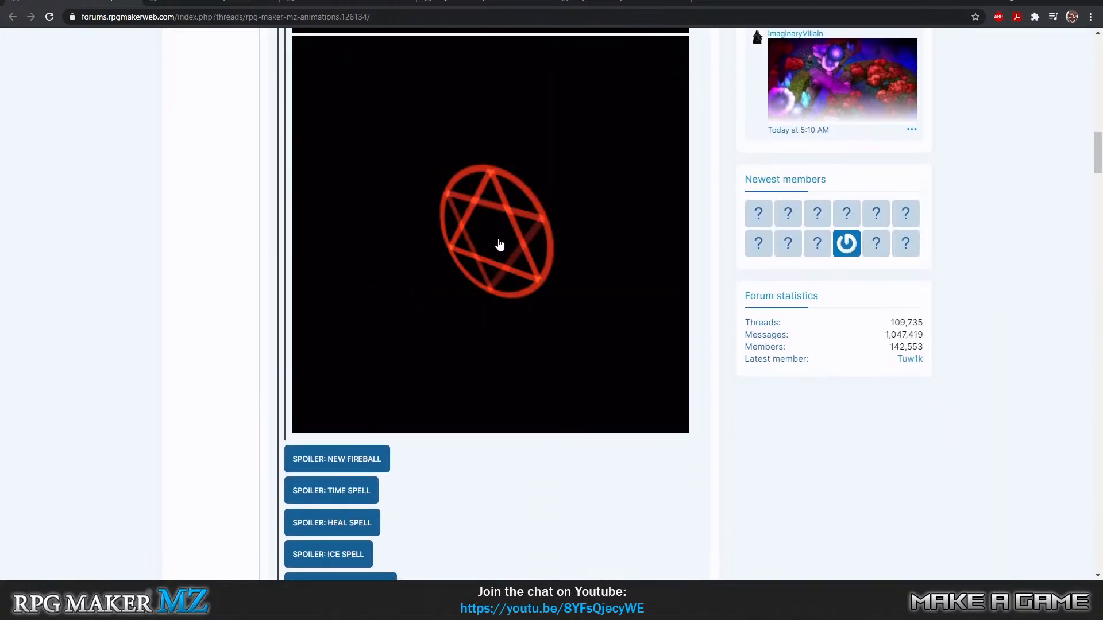
{"action": "scroll", "coordinate": [505, 218], "scroll_direction": "down", "scroll_amount": 2}
{"action": "scroll", "coordinate": [510, 185], "scroll_direction": "up", "scroll_amount": 5}
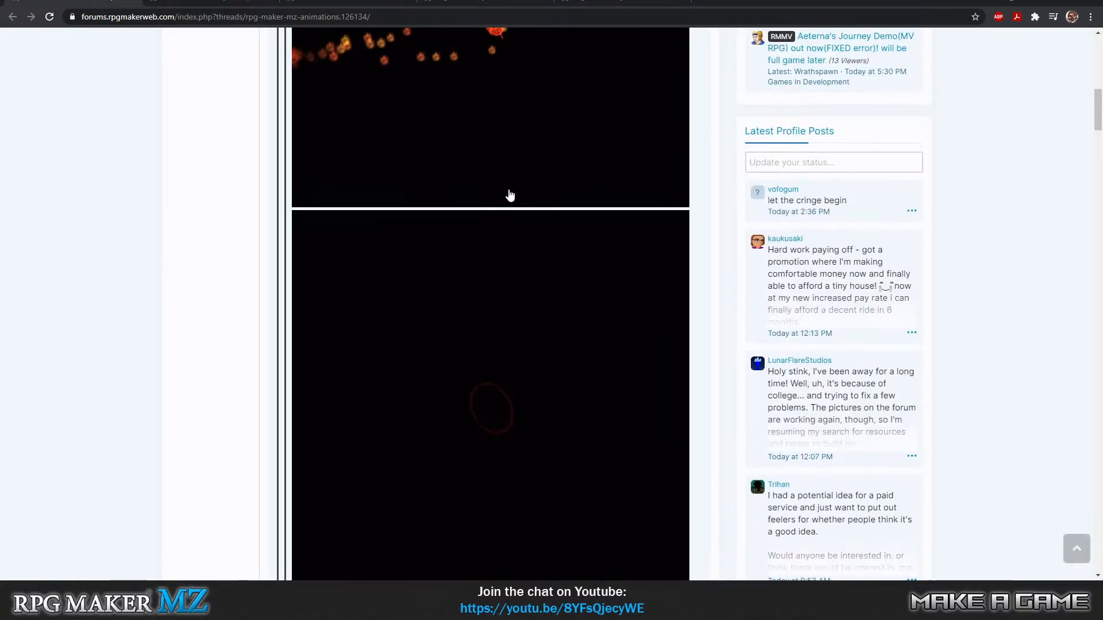
{"action": "scroll", "coordinate": [516, 195], "scroll_direction": "up", "scroll_amount": 6}
{"action": "left_click", "coordinate": [339, 135]}
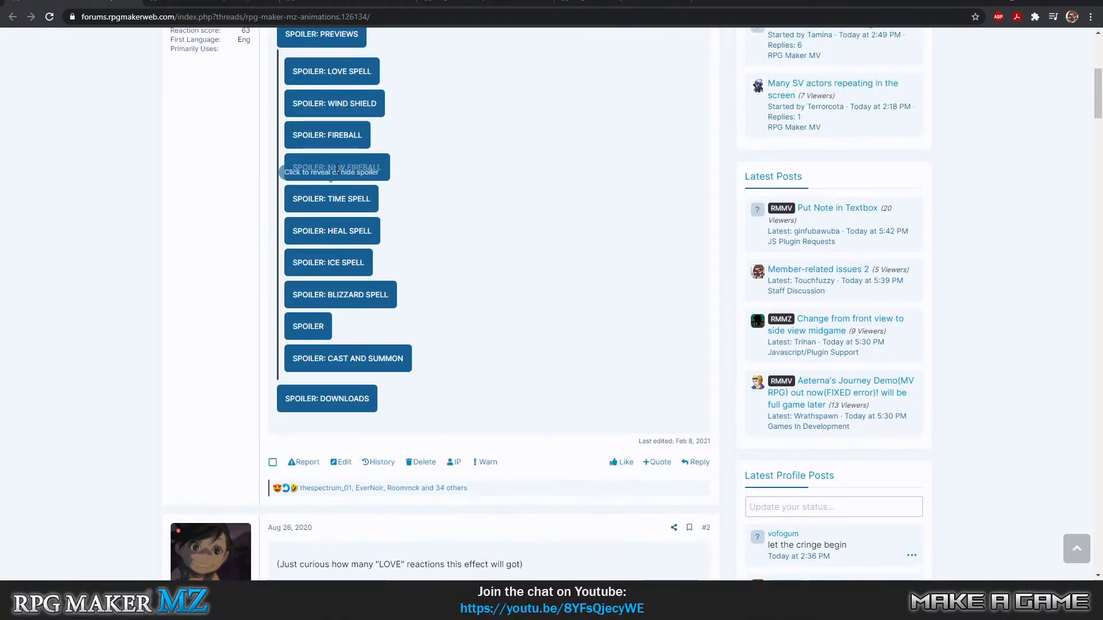
View the New Fireball and Time Spell animation previews, collapsing each one after watching it
{"action": "left_click", "coordinate": [366, 170]}
{"action": "scroll", "coordinate": [525, 240], "scroll_direction": "down", "scroll_amount": 2}
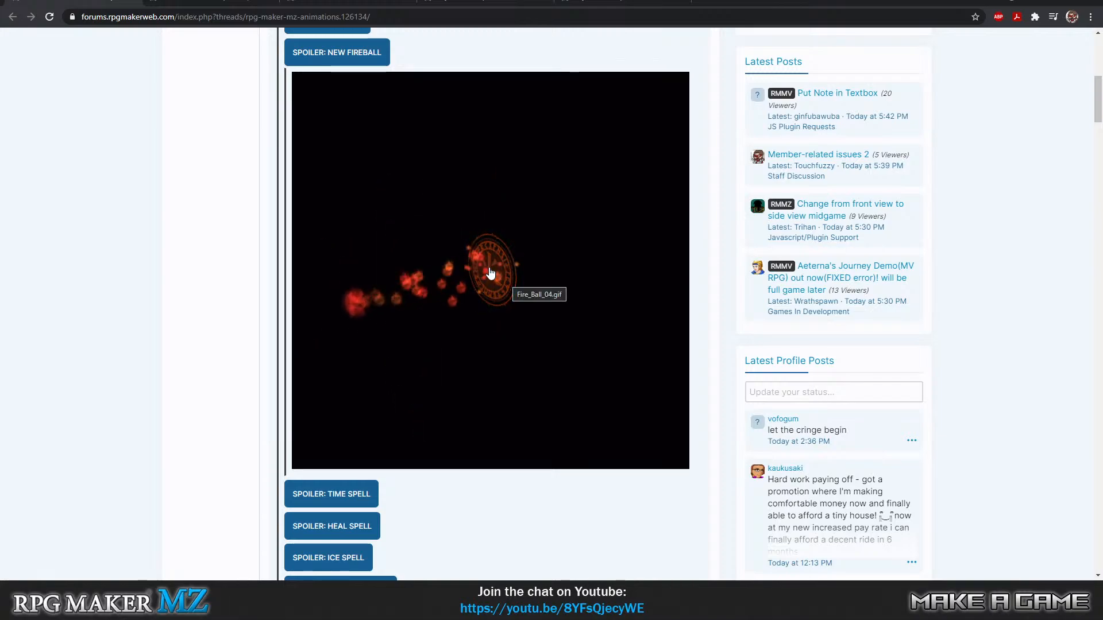
{"action": "left_click", "coordinate": [386, 46]}
{"action": "left_click", "coordinate": [311, 142]}
{"action": "scroll", "coordinate": [148, 211], "scroll_direction": "down", "scroll_amount": 1}
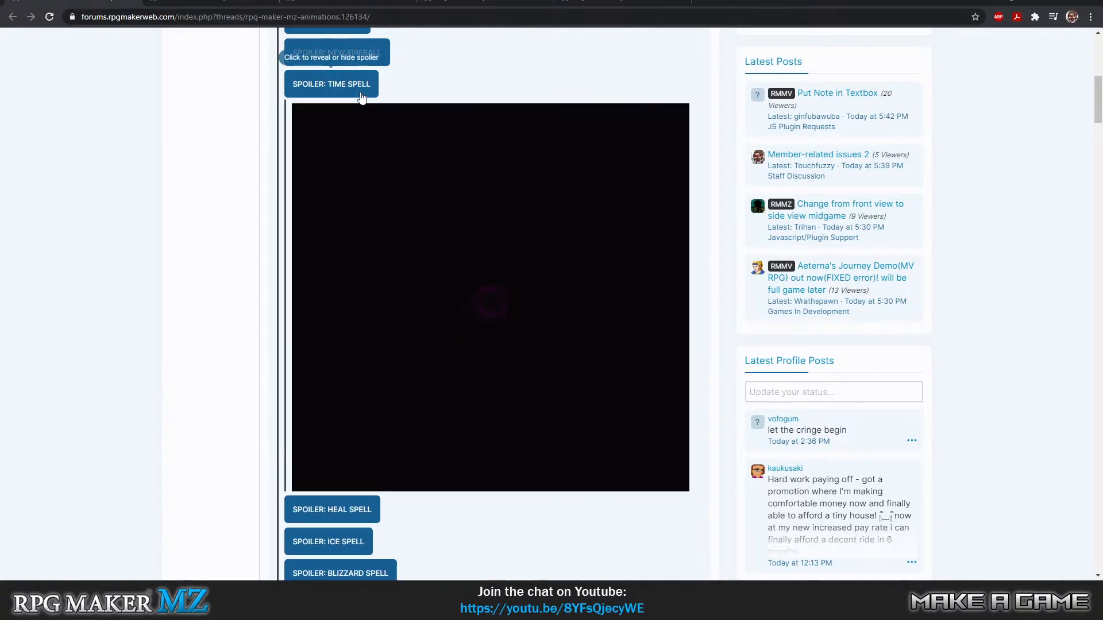
{"action": "scroll", "coordinate": [172, 210], "scroll_direction": "up", "scroll_amount": 1}
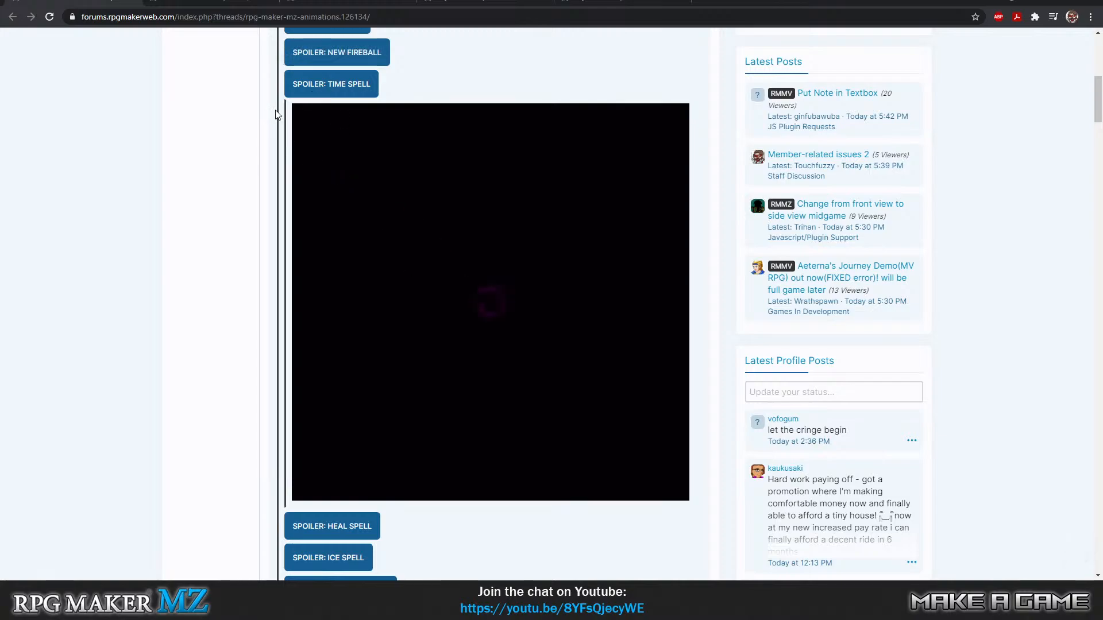
{"action": "left_click", "coordinate": [316, 94]}
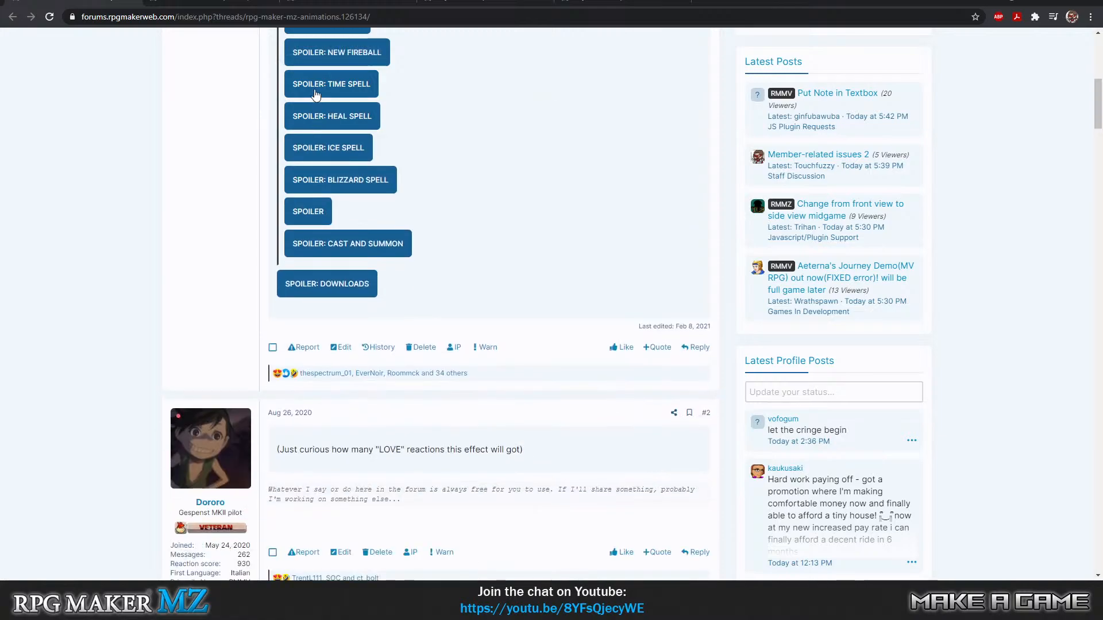
View the Heal Spell and Ice Spell animation previews, collapsing each one after watching it
{"action": "left_click", "coordinate": [334, 118]}
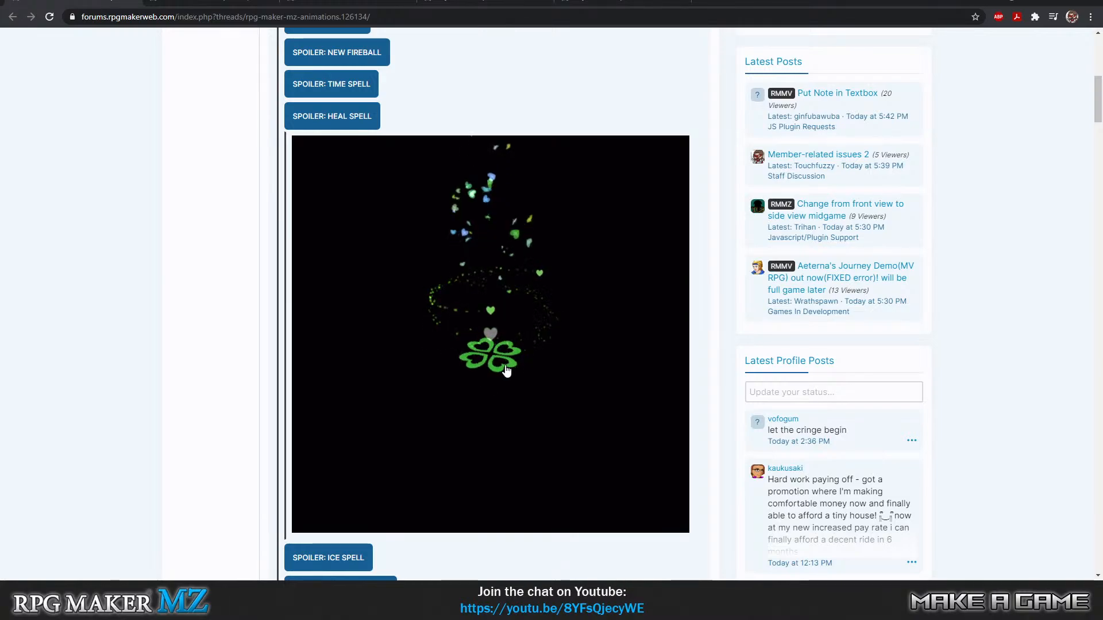
{"action": "left_click", "coordinate": [308, 117]}
{"action": "left_click", "coordinate": [343, 149]}
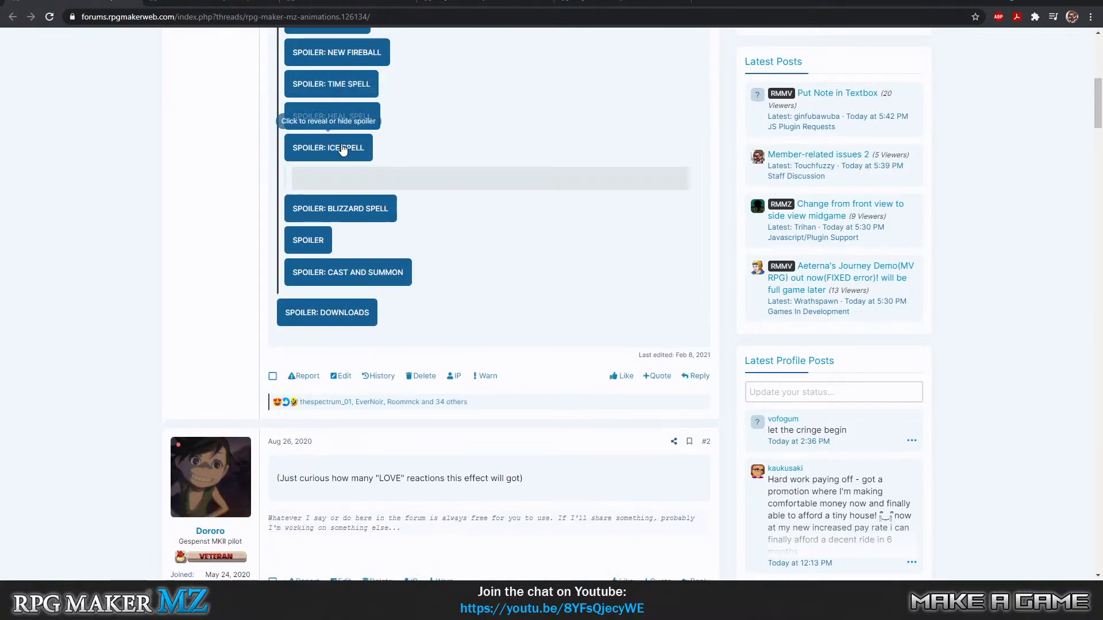
{"action": "scroll", "coordinate": [241, 258], "scroll_direction": "down", "scroll_amount": 1}
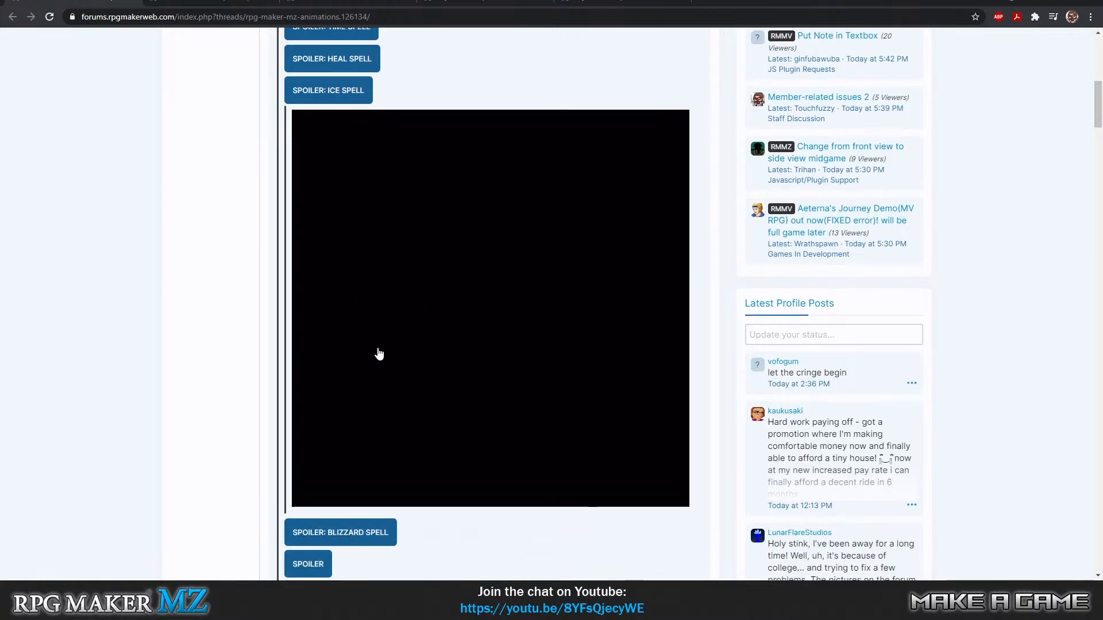
{"action": "left_click", "coordinate": [331, 104]}
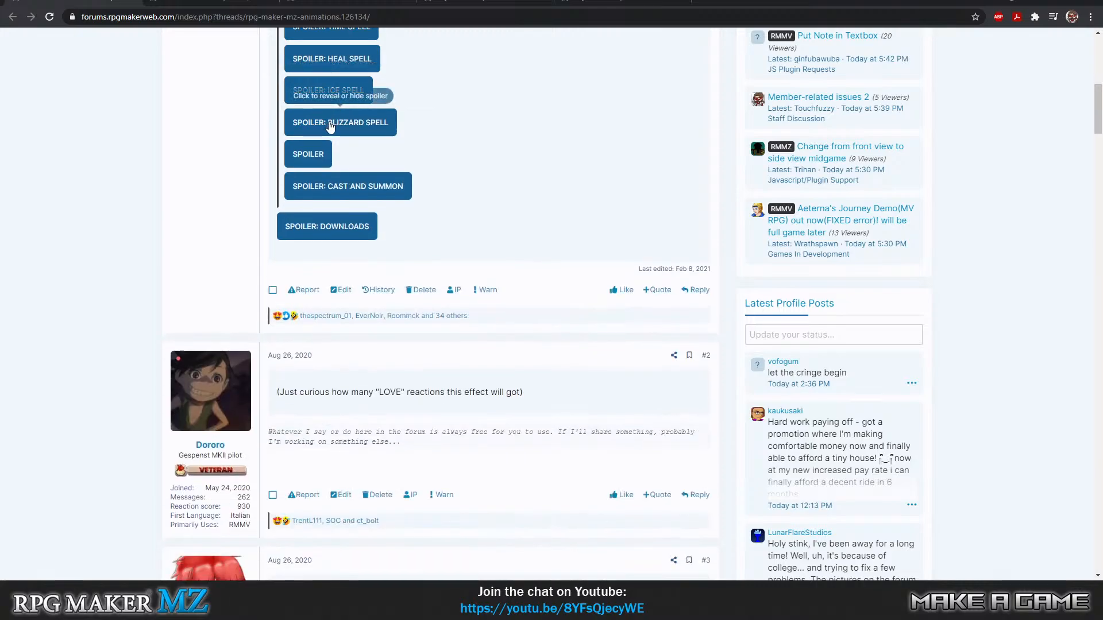
View the Blizzard Spell preview and the untitled spoiler's preview, collapsing each one after watching it
{"action": "left_click", "coordinate": [331, 124]}
{"action": "scroll", "coordinate": [190, 270], "scroll_direction": "down", "scroll_amount": 1}
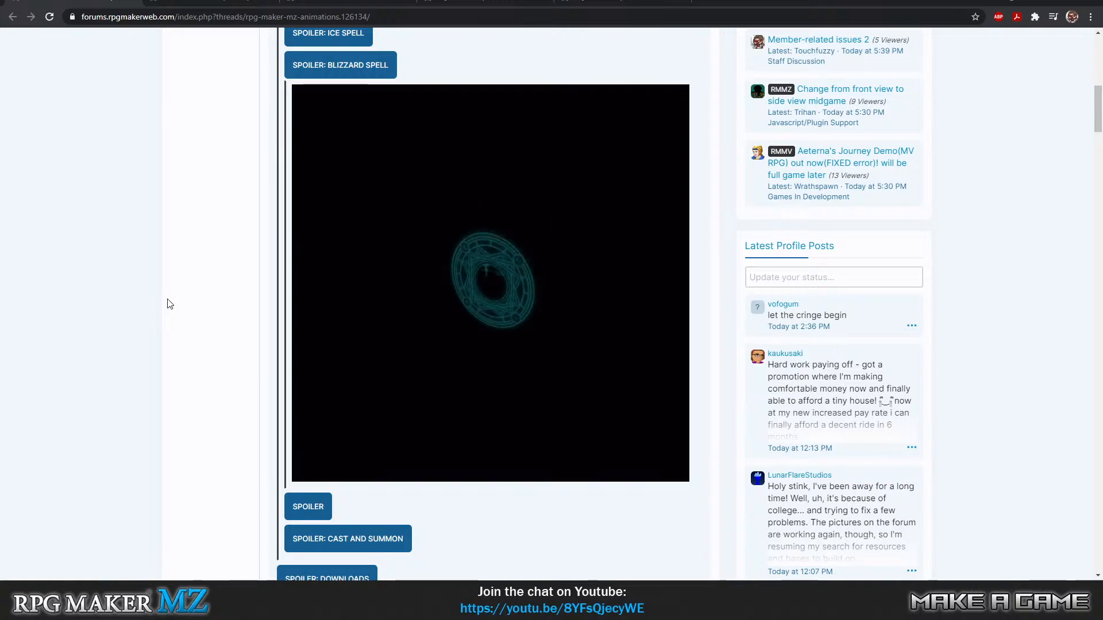
{"action": "left_click", "coordinate": [377, 62]}
{"action": "left_click", "coordinate": [310, 97]}
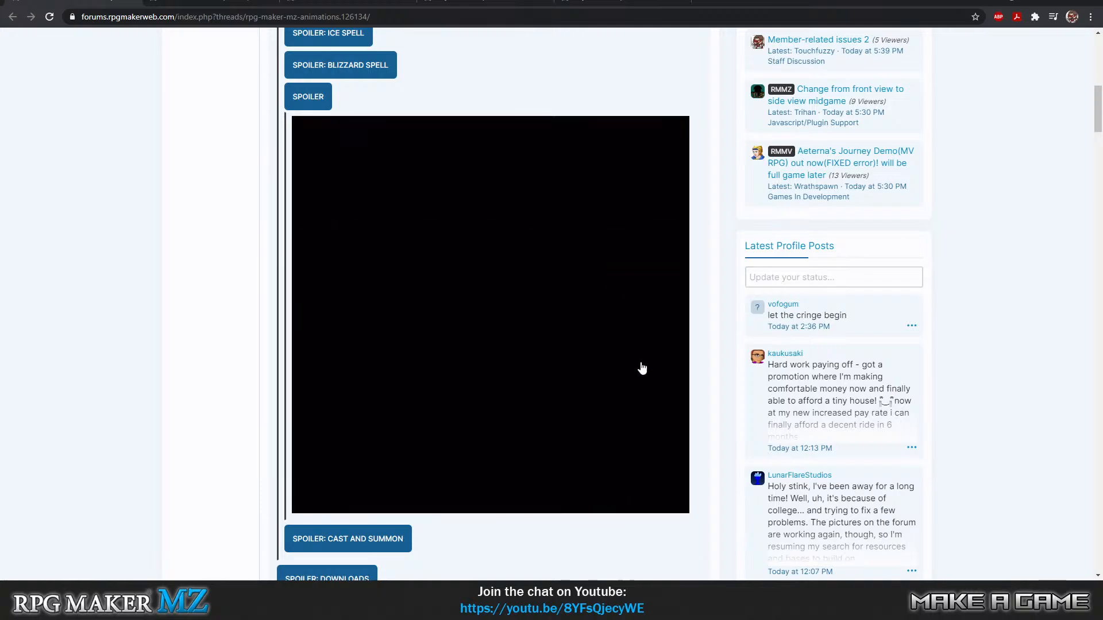
{"action": "left_click", "coordinate": [309, 98]}
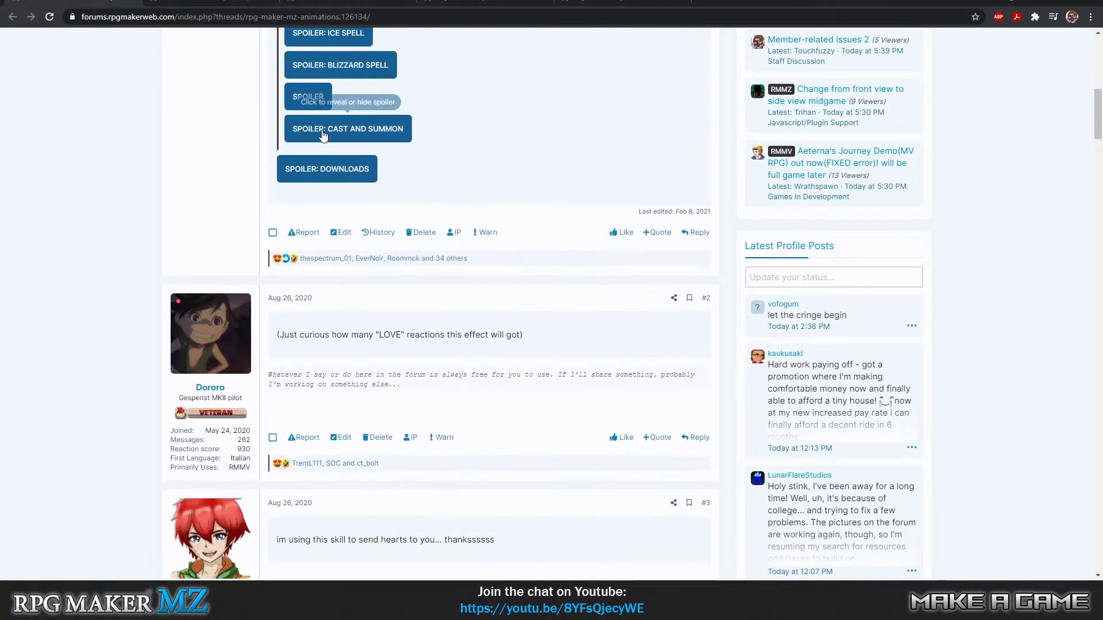
View the Cast and Summon animation preview, then collapse its spoiler
{"action": "left_click", "coordinate": [347, 129]}
{"action": "scroll", "coordinate": [170, 290], "scroll_direction": "down", "scroll_amount": 1}
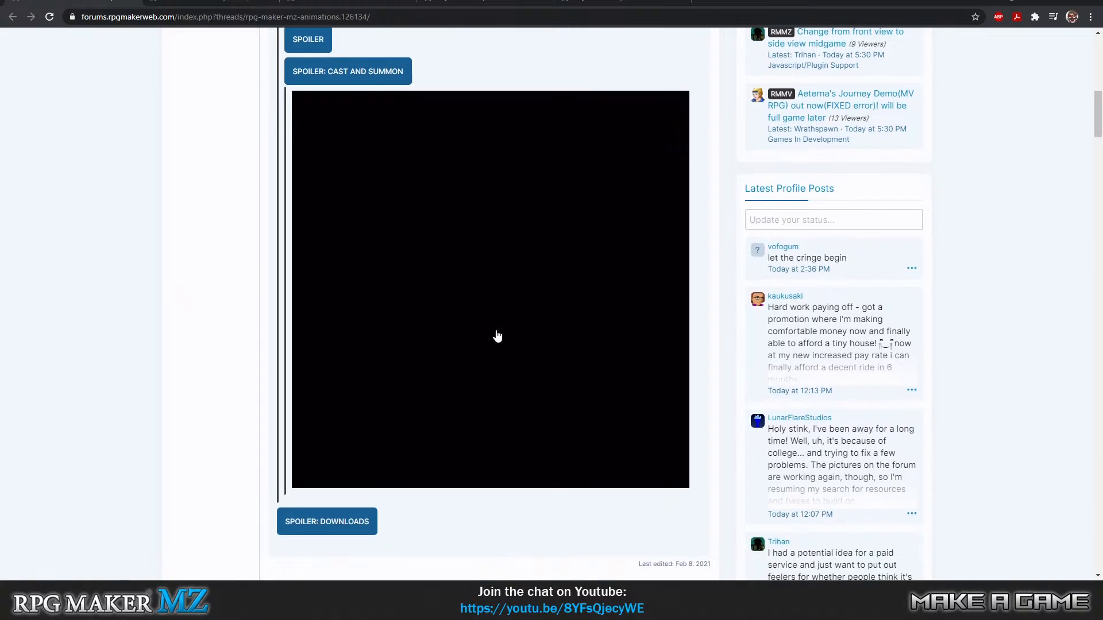
{"action": "right_click", "coordinate": [460, 281]}
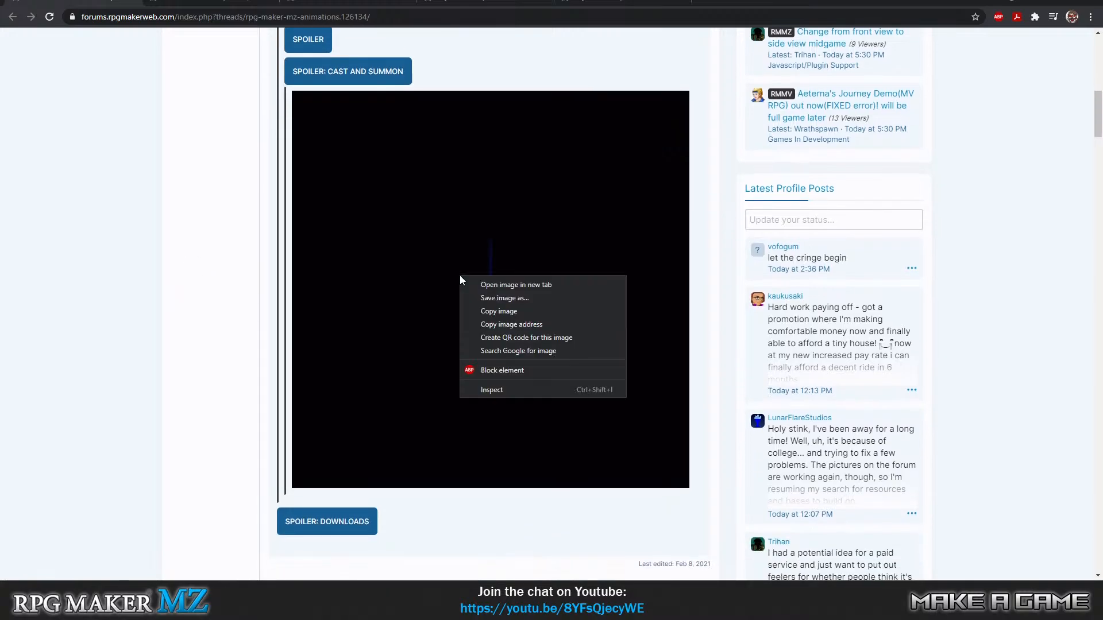
{"action": "left_click", "coordinate": [247, 244]}
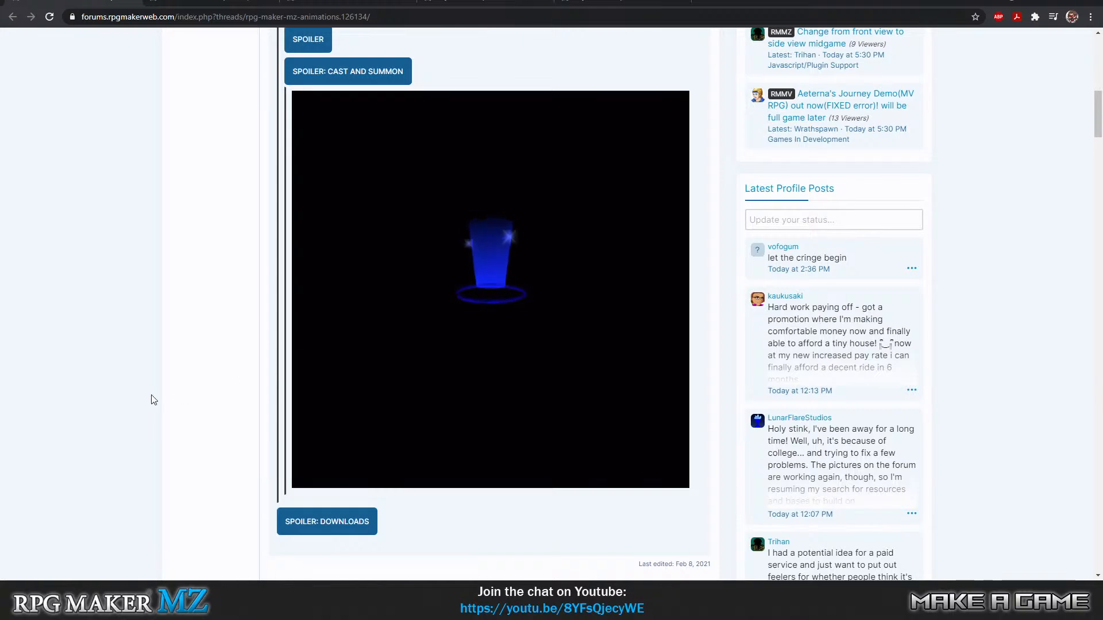
{"action": "left_click", "coordinate": [323, 73]}
Read through the replies on the animation thread's second page and return to the first page
{"action": "scroll", "coordinate": [422, 280], "scroll_direction": "up", "scroll_amount": 12}
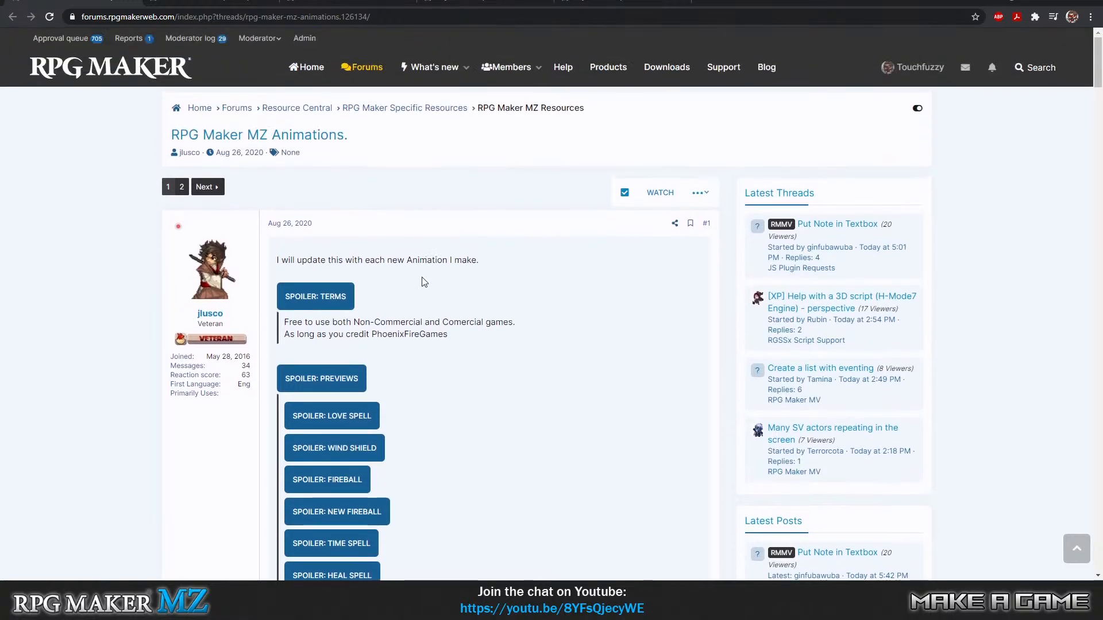
{"action": "scroll", "coordinate": [454, 281], "scroll_direction": "down", "scroll_amount": 2}
{"action": "scroll", "coordinate": [489, 274], "scroll_direction": "down", "scroll_amount": 2}
{"action": "scroll", "coordinate": [486, 270], "scroll_direction": "up", "scroll_amount": 3}
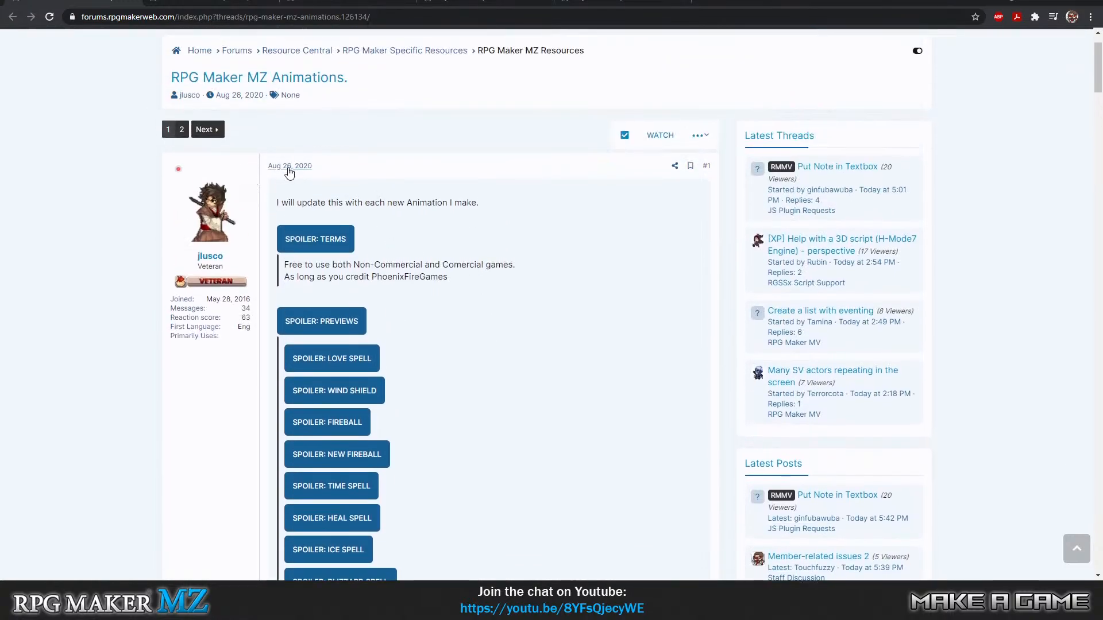
{"action": "left_click", "coordinate": [181, 129]}
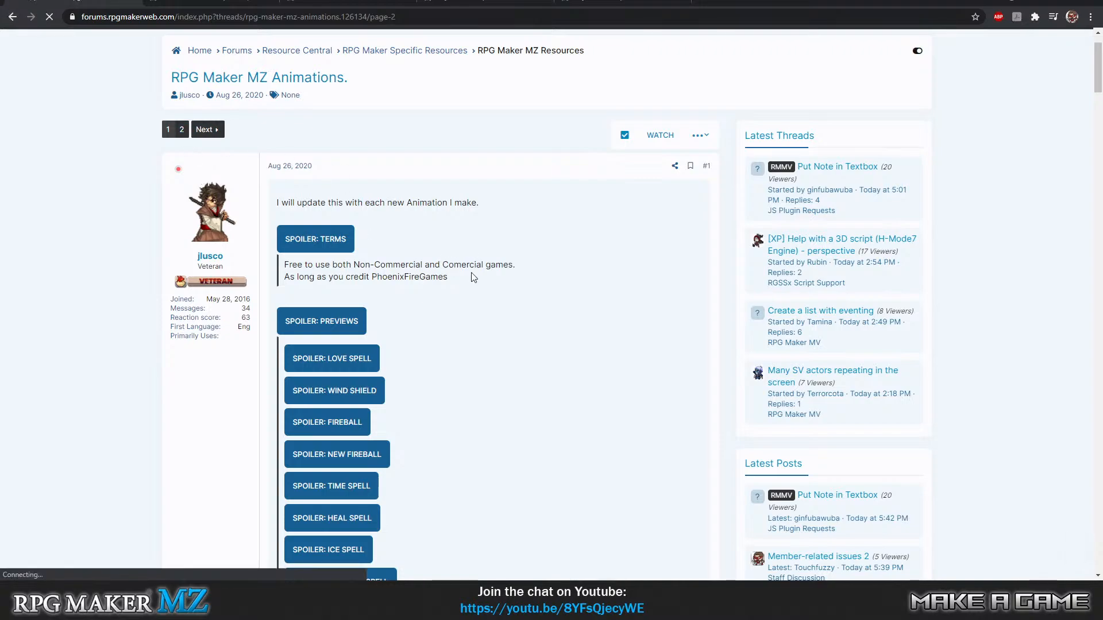
{"action": "scroll", "coordinate": [473, 278], "scroll_direction": "down", "scroll_amount": 7}
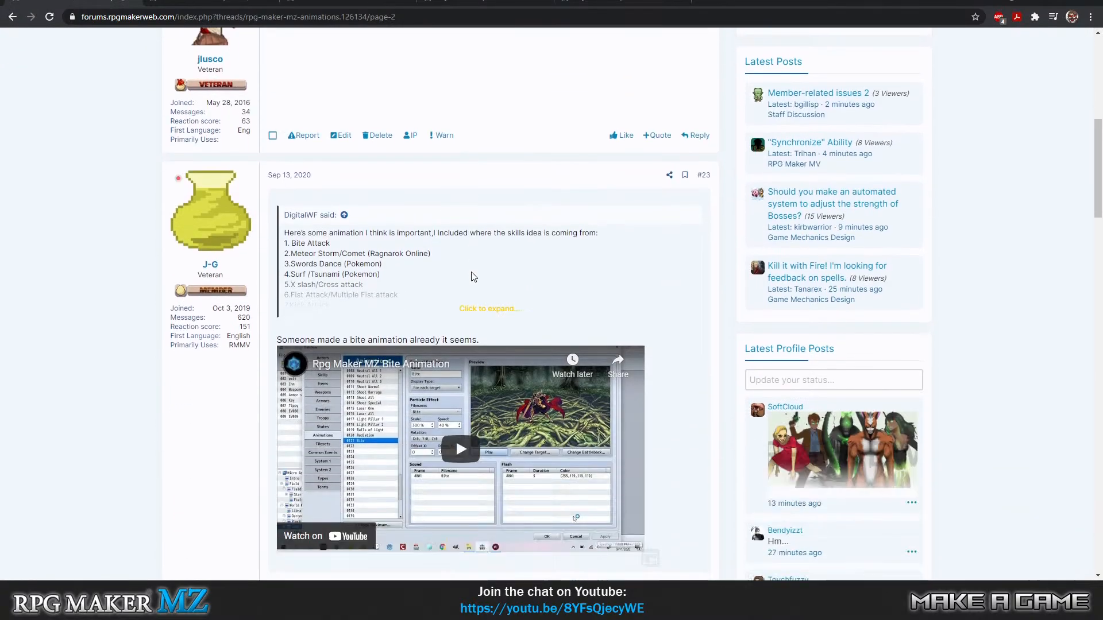
{"action": "scroll", "coordinate": [473, 278], "scroll_direction": "down", "scroll_amount": 3}
{"action": "scroll", "coordinate": [471, 271], "scroll_direction": "up", "scroll_amount": 2}
{"action": "scroll", "coordinate": [476, 258], "scroll_direction": "down", "scroll_amount": 15}
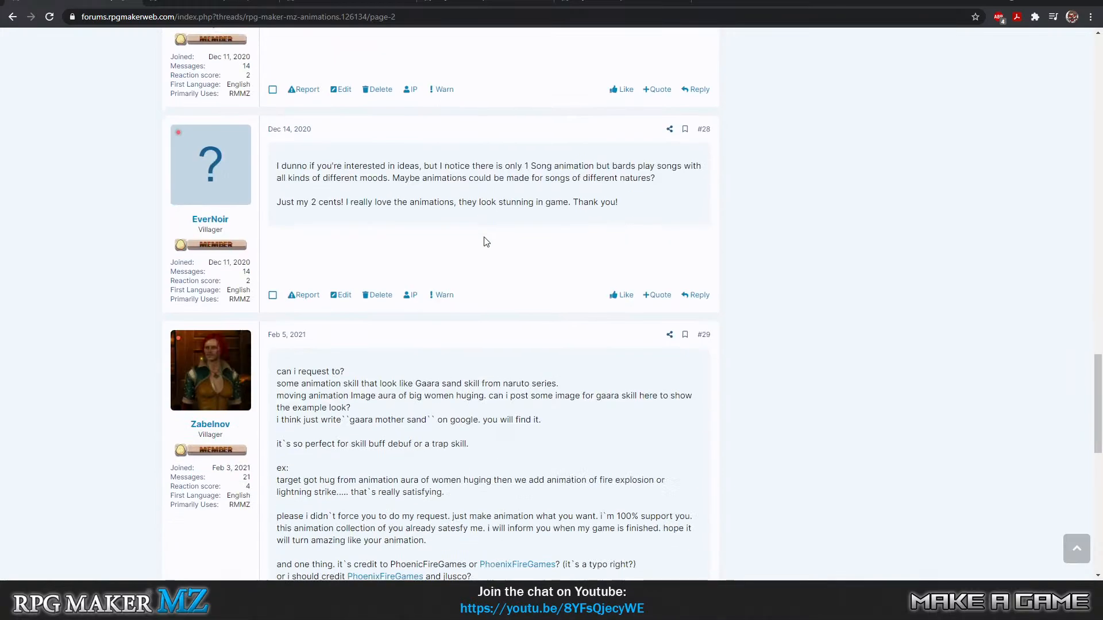
{"action": "scroll", "coordinate": [481, 253], "scroll_direction": "down", "scroll_amount": 11}
{"action": "scroll", "coordinate": [482, 248], "scroll_direction": "up", "scroll_amount": 3}
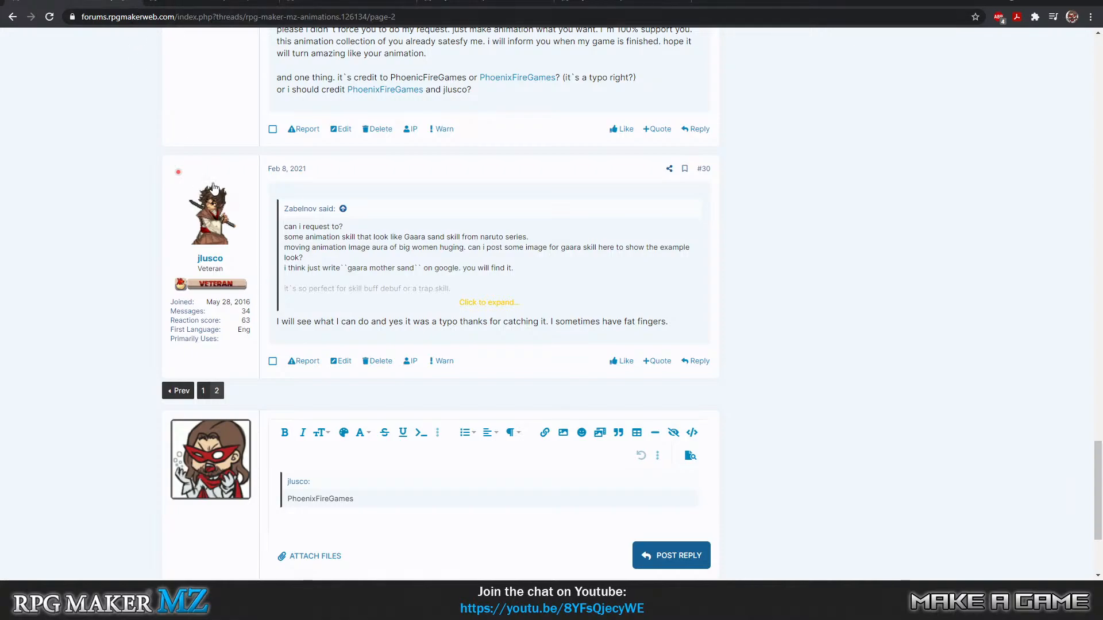
{"action": "left_click", "coordinate": [202, 391]}
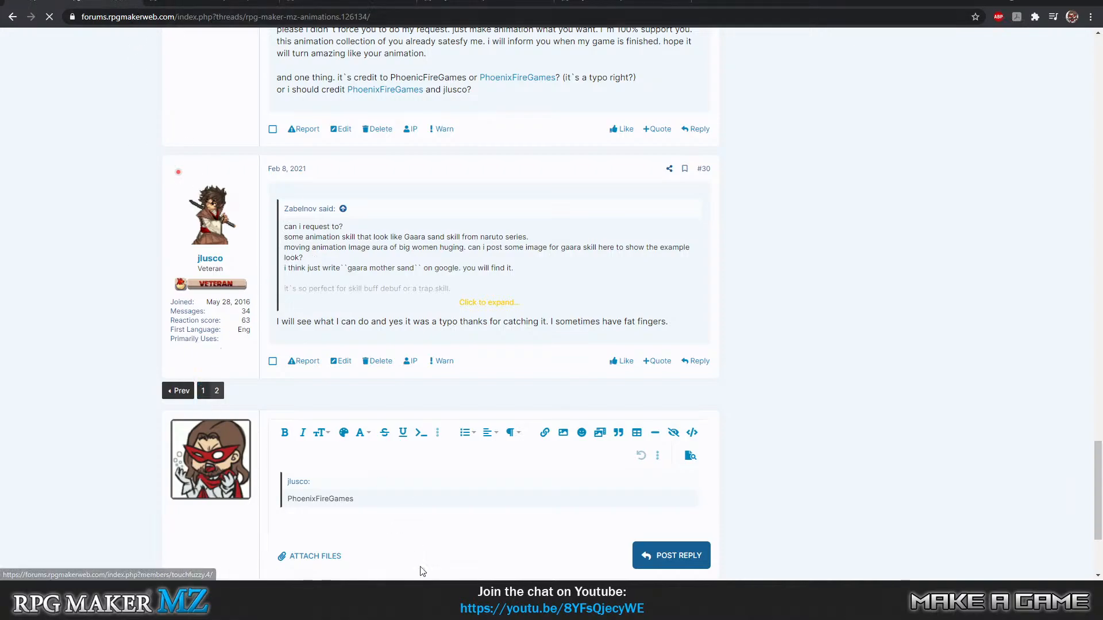
Switch to RPG Maker MZ and undo the stray edit to the round tree above the stone stairs
{"action": "key", "text": "alt+Tab"}
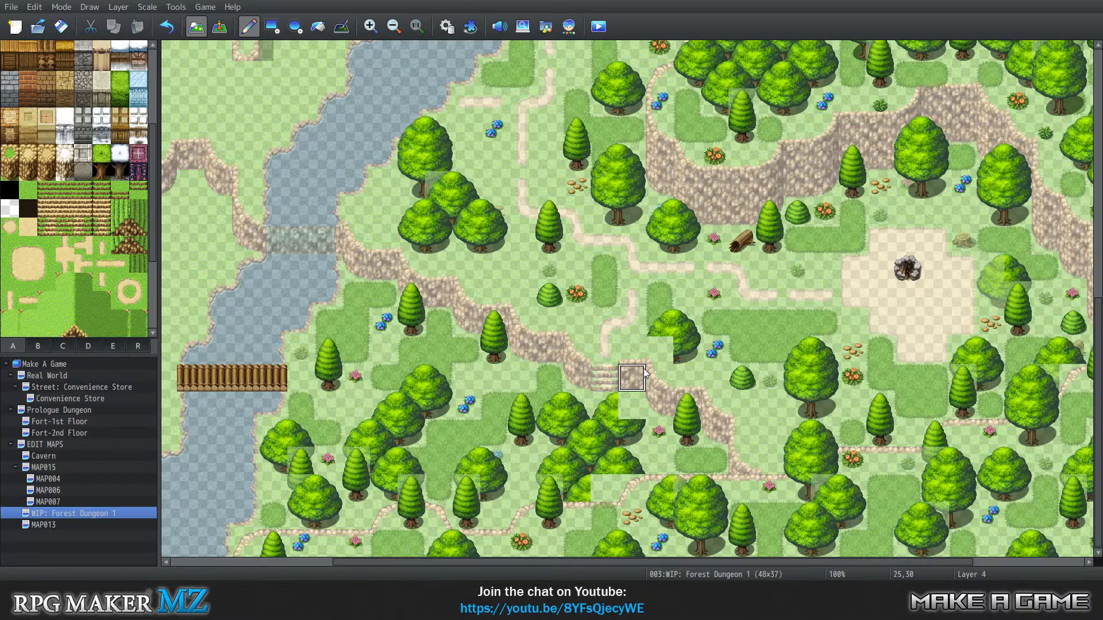
{"action": "left_click", "coordinate": [660, 352]}
{"action": "scroll", "coordinate": [114, 259], "scroll_direction": "up", "scroll_amount": 1}
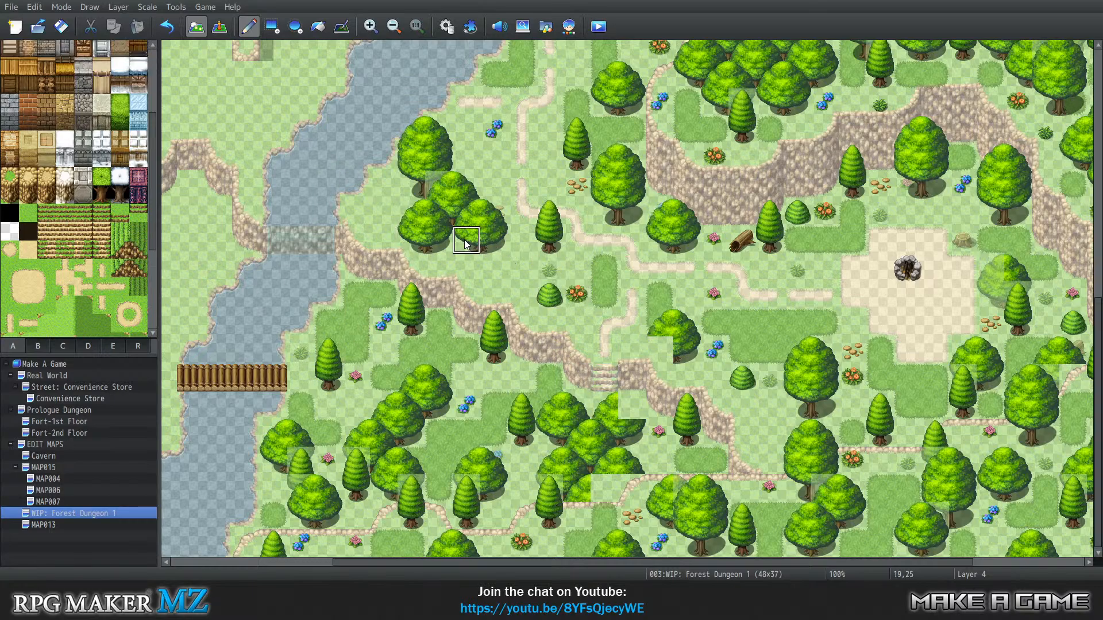
{"action": "key", "text": "ctrl+z"}
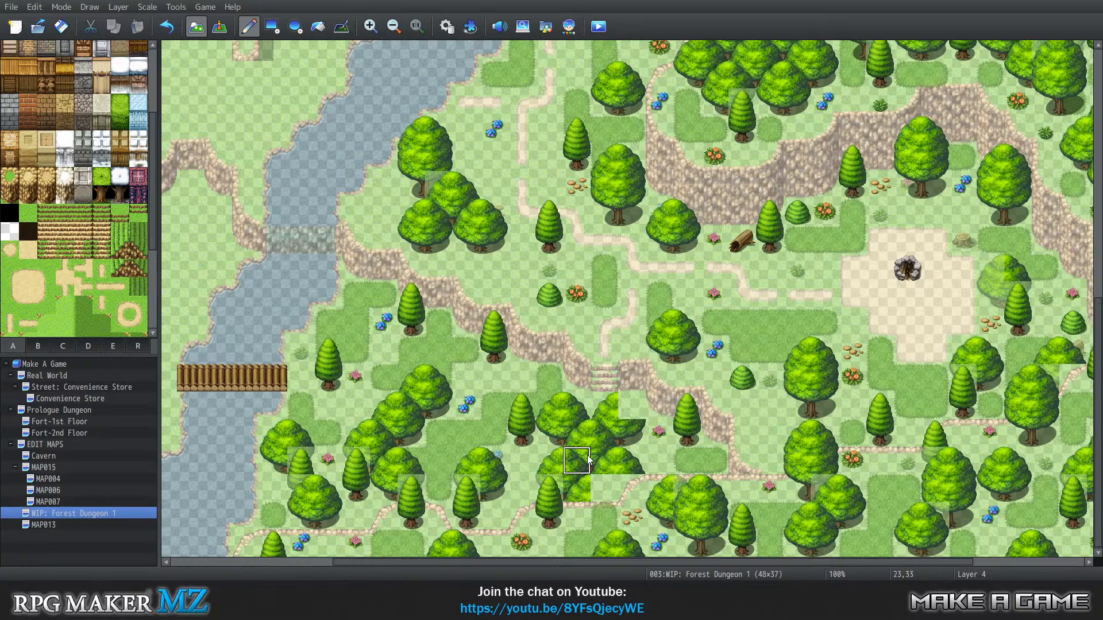
Paint dirt path segments on layer 1 through the trees between the wooden bridge and the stone stairs
{"action": "scroll", "coordinate": [57, 176], "scroll_direction": "up", "scroll_amount": 7}
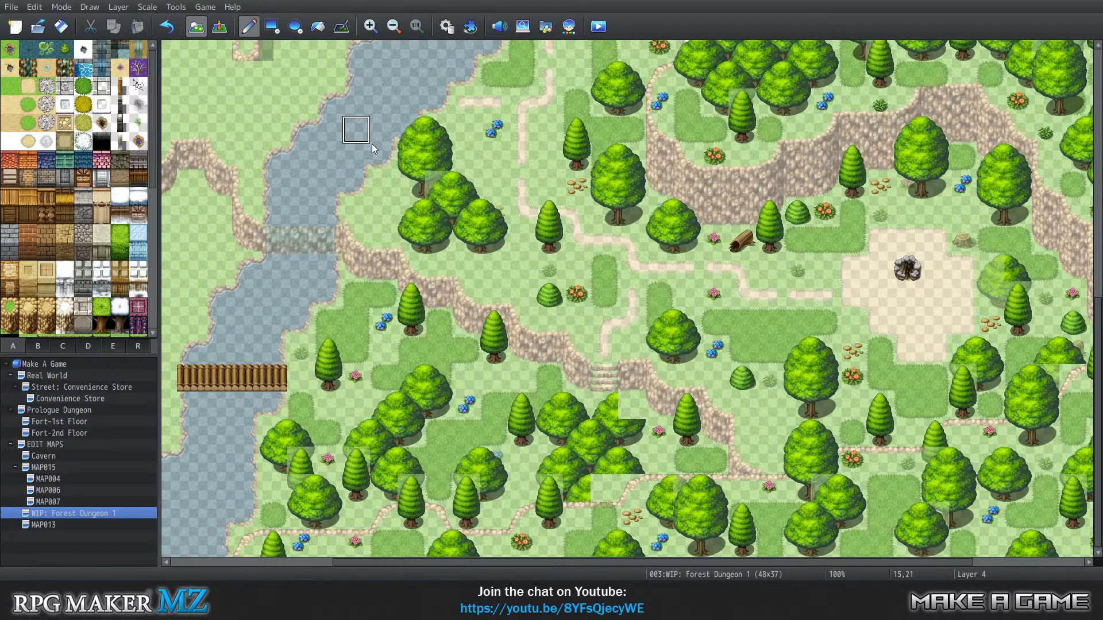
{"action": "key", "text": "0"}
{"action": "key", "text": "1"}
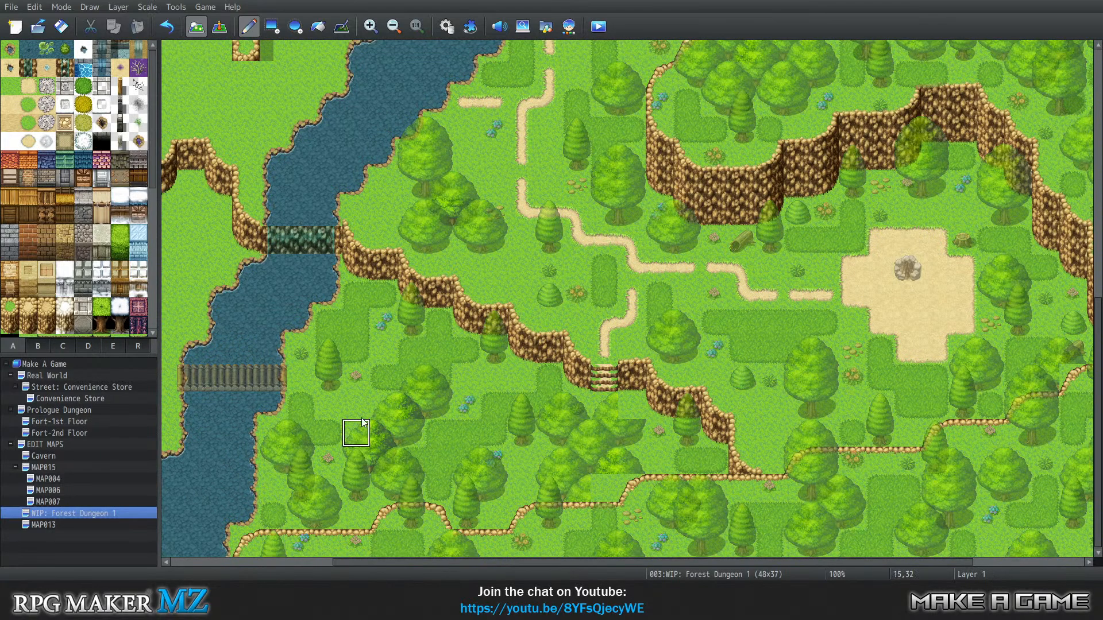
{"action": "left_click_drag", "start_coordinate": [331, 399], "coordinate": [383, 415]}
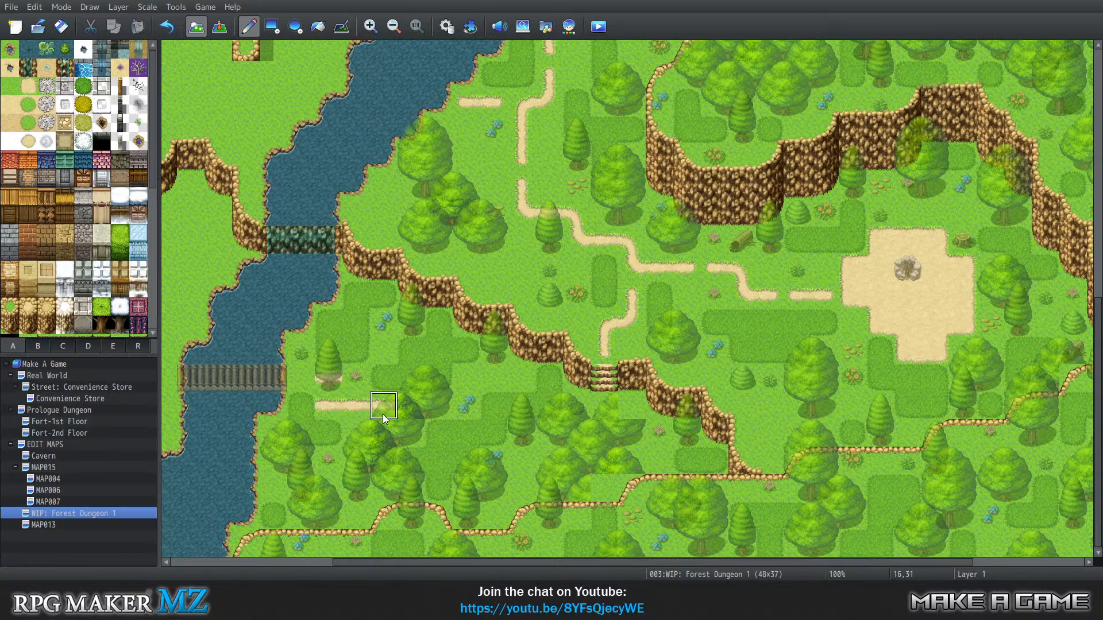
{"action": "left_click_drag", "start_coordinate": [484, 429], "coordinate": [542, 418]}
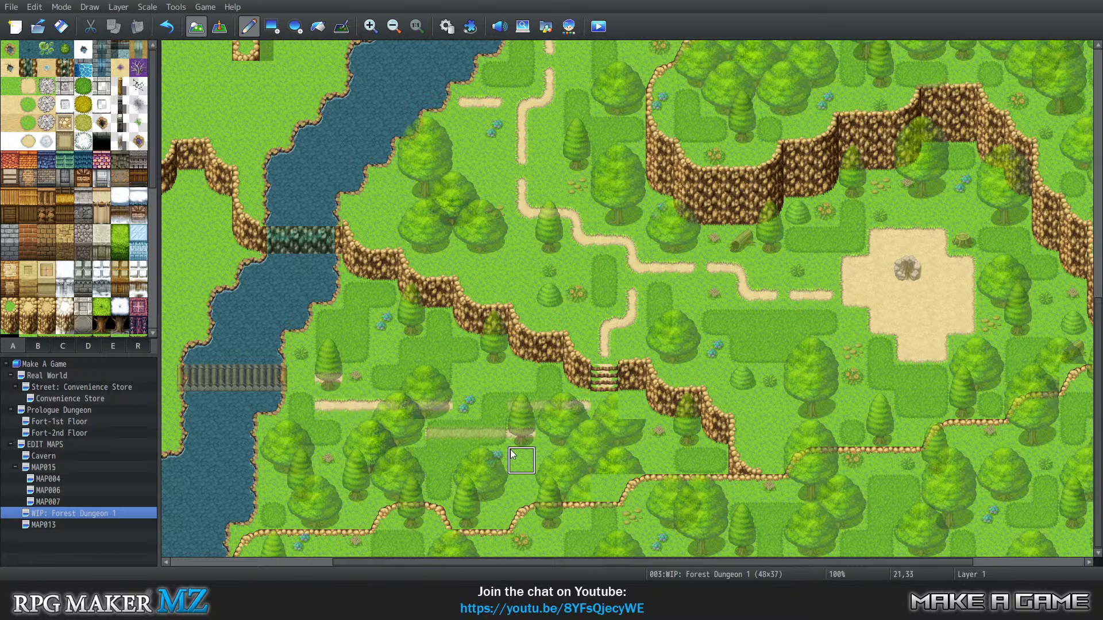
Erase the layer 4 tree tiles that cover the new dirt path segments between the bridge and the stairs
{"action": "key", "text": "2"}
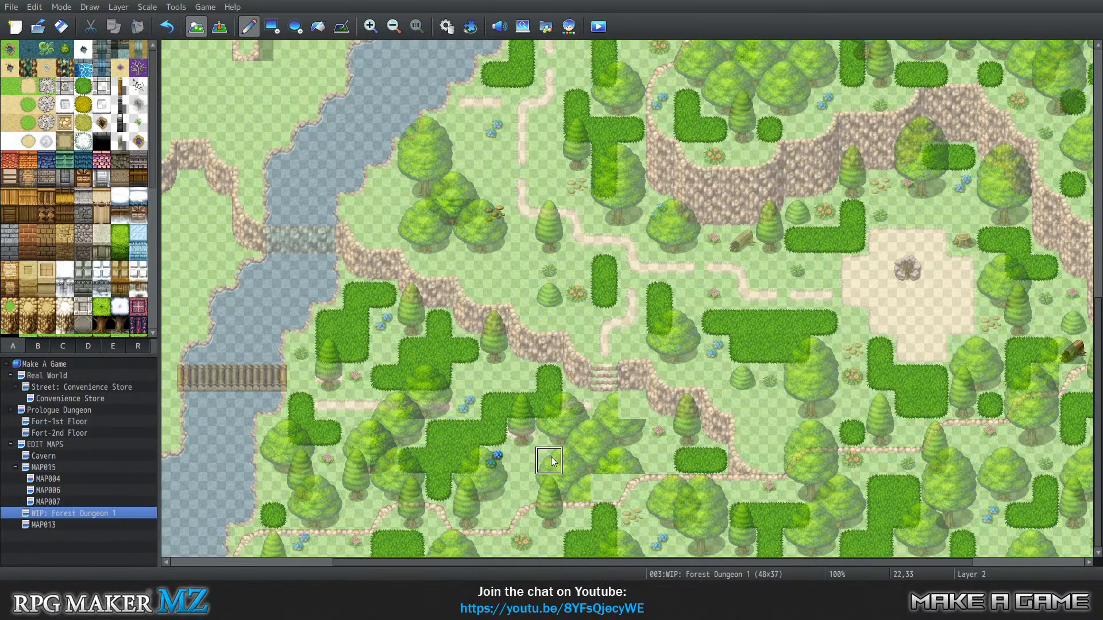
{"action": "key", "text": "3"}
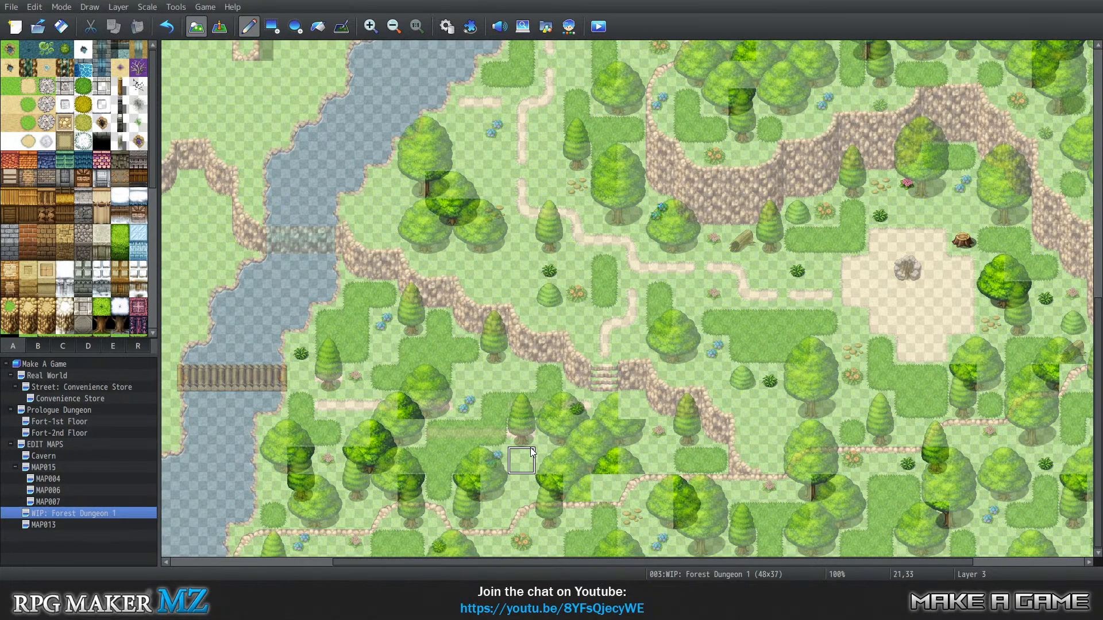
{"action": "key", "text": "4"}
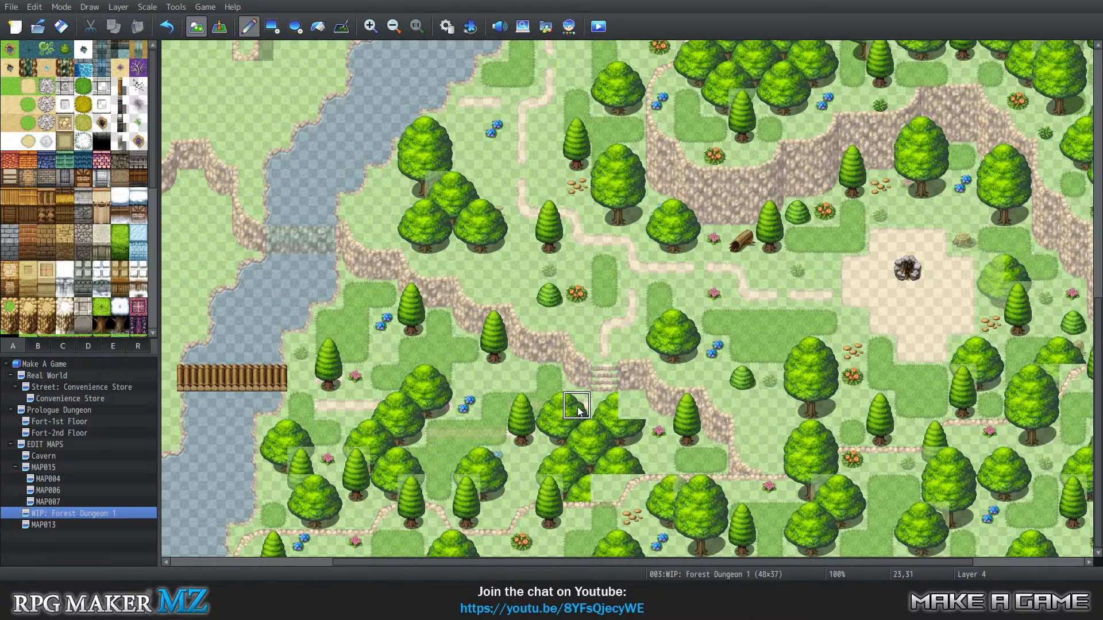
{"action": "left_click_drag", "start_coordinate": [577, 407], "coordinate": [544, 426]}
{"action": "left_click", "coordinate": [523, 416]}
{"action": "left_click", "coordinate": [521, 428]}
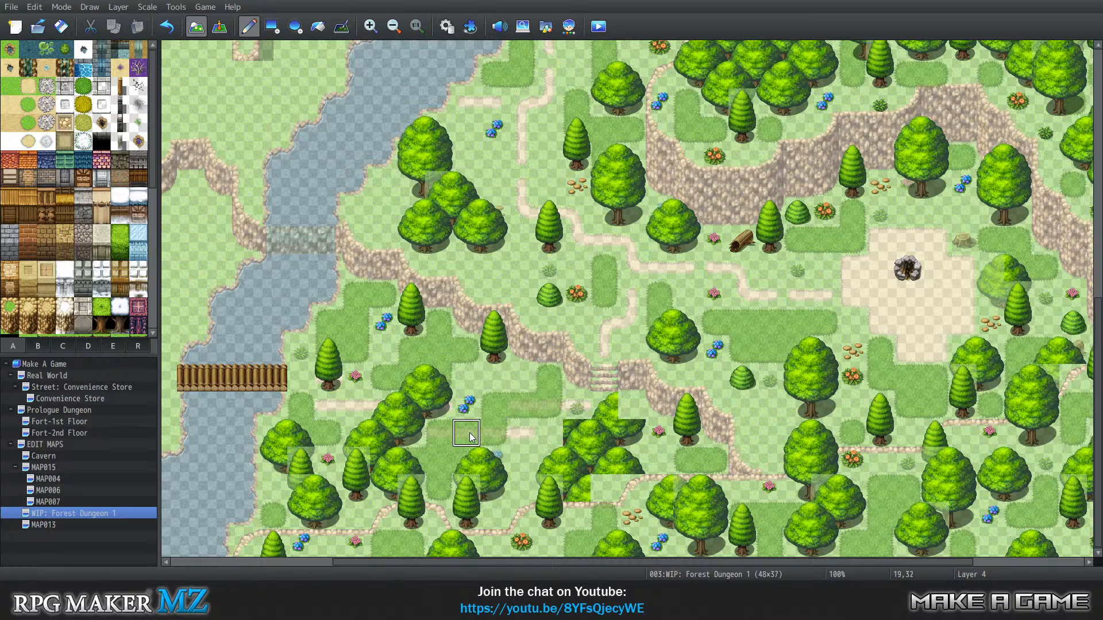
{"action": "left_click", "coordinate": [421, 432]}
{"action": "left_click_drag", "start_coordinate": [404, 417], "coordinate": [392, 414]}
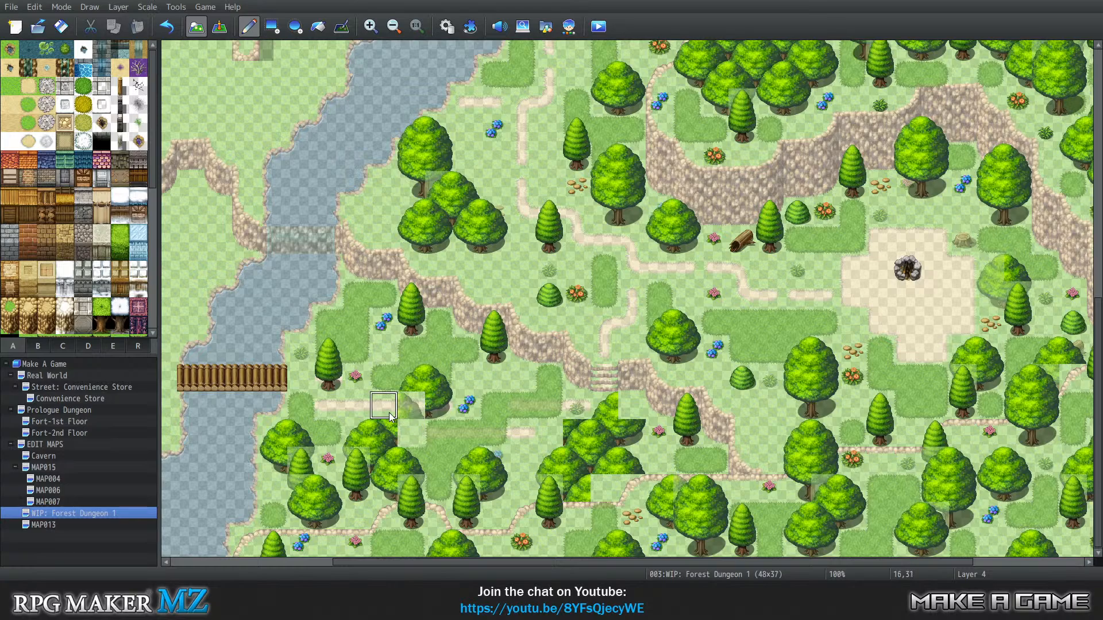
{"action": "left_click", "coordinate": [429, 410]}
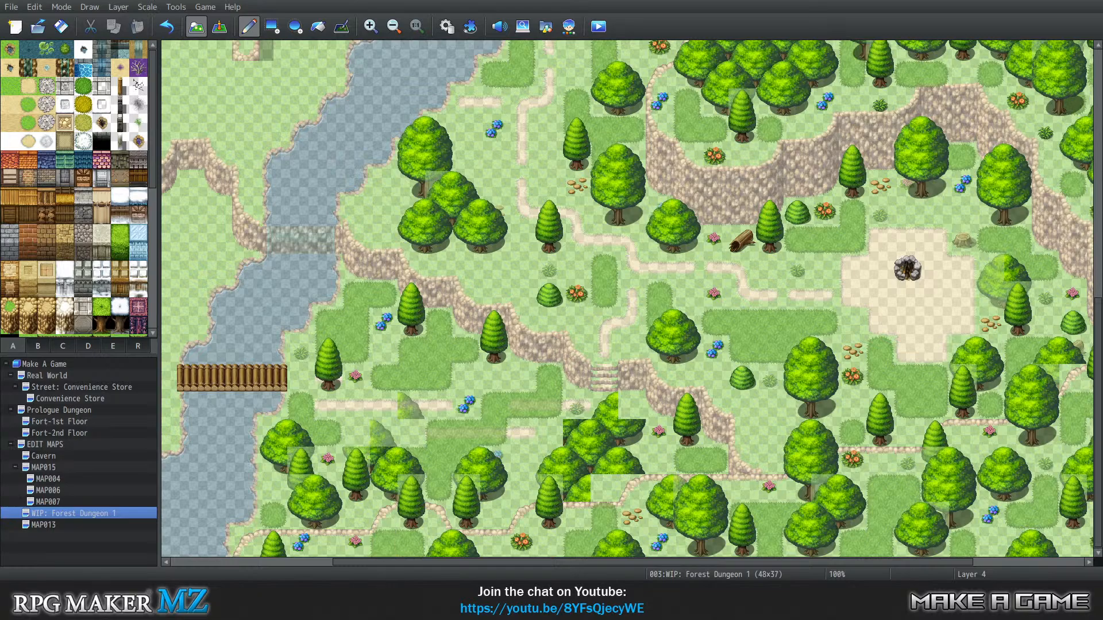
{"action": "left_click", "coordinate": [305, 405]}
Erase the layer 2 tall grass tiles that overlap the new dirt path segments
{"action": "key", "text": "0"}
{"action": "key", "text": "1"}
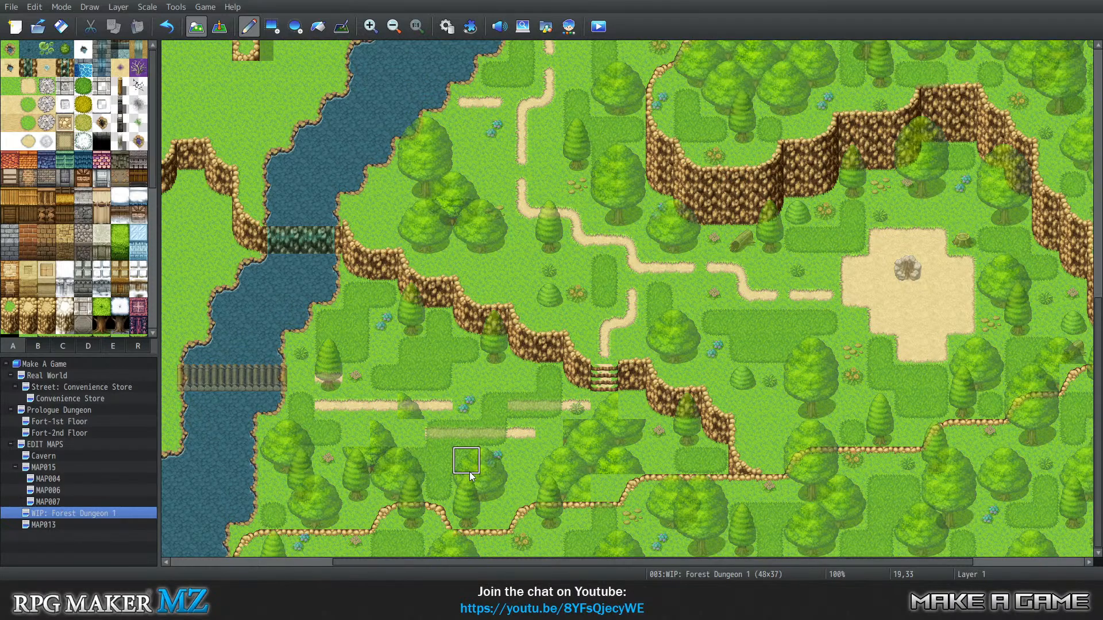
{"action": "key", "text": "2"}
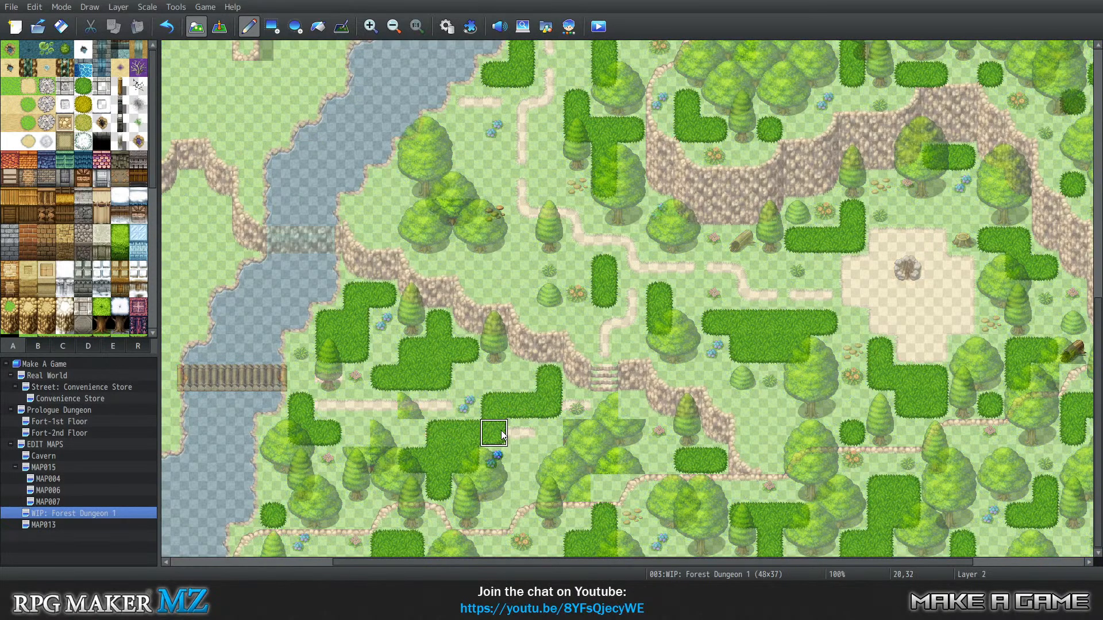
{"action": "left_click_drag", "start_coordinate": [502, 435], "coordinate": [466, 432]}
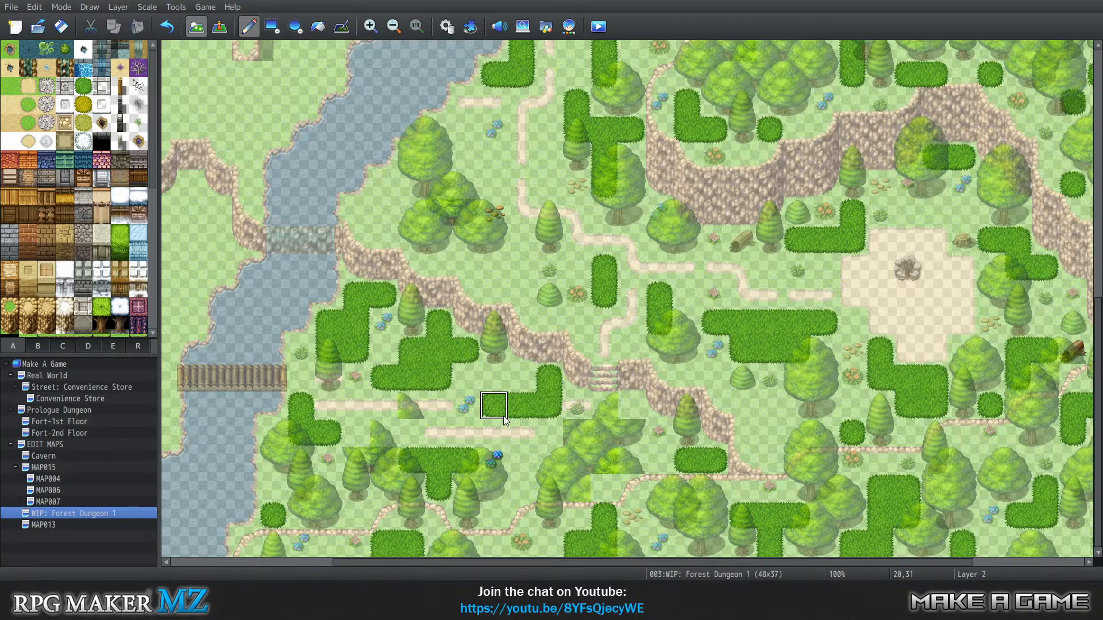
{"action": "left_click_drag", "start_coordinate": [521, 406], "coordinate": [549, 405]}
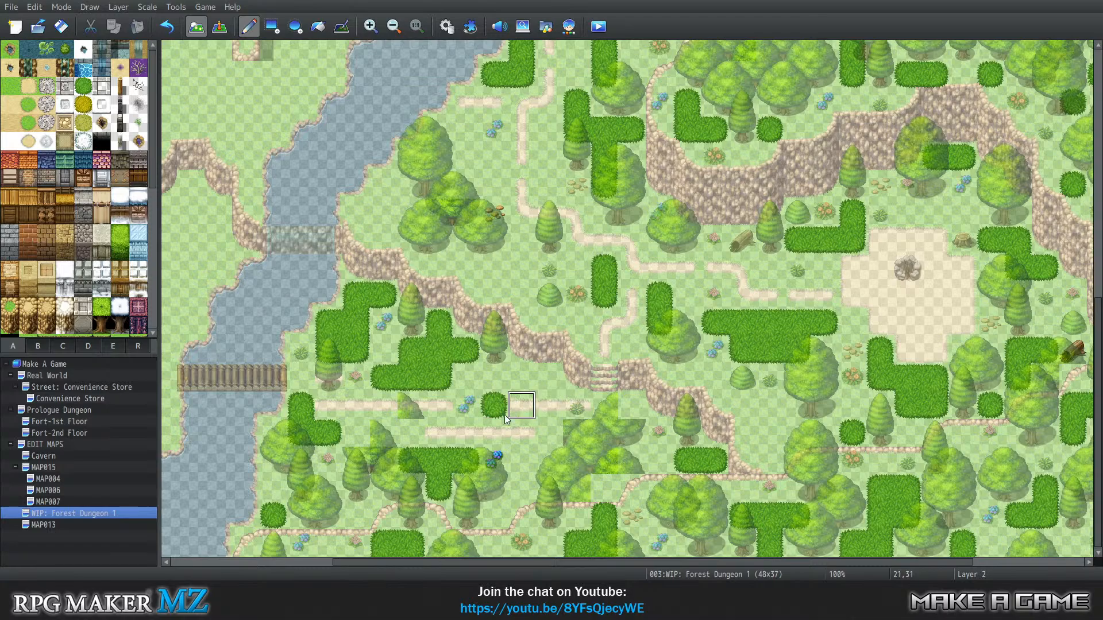
{"action": "key", "text": "3"}
{"action": "key", "text": "4"}
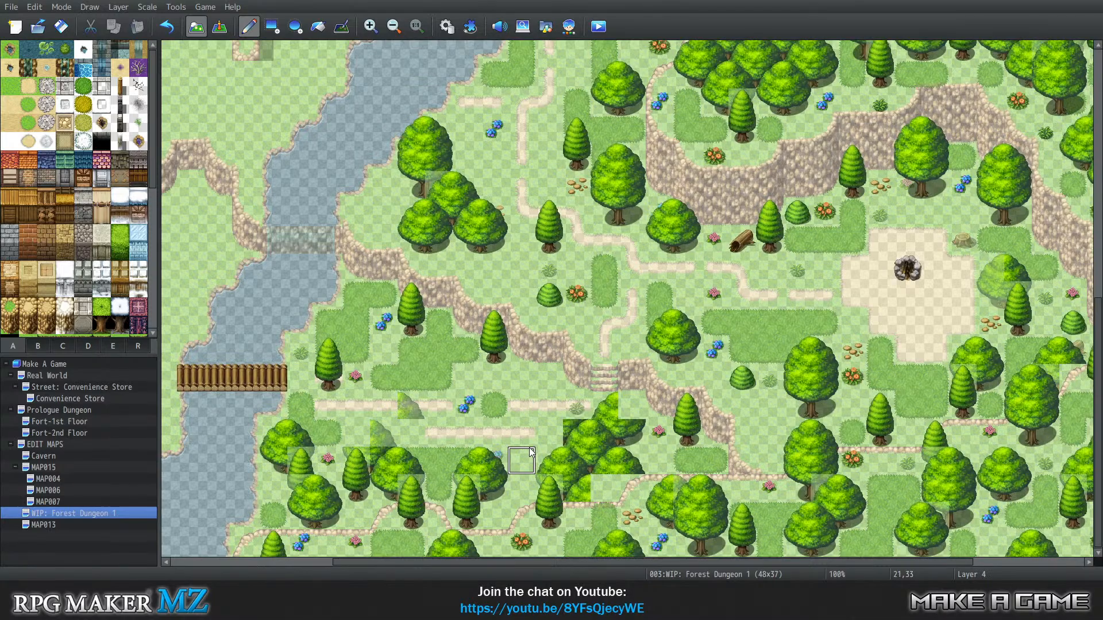
In automatic layer mode, place curved path tiles to join the separate segments into one winding path below the cliff
{"action": "key", "text": "0"}
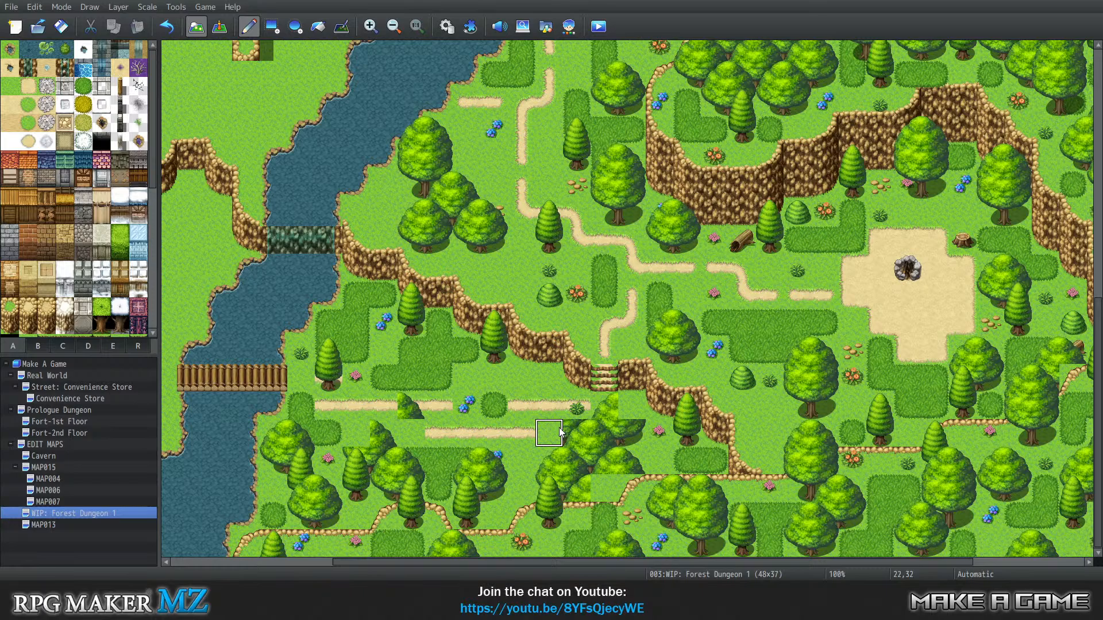
{"action": "left_click", "coordinate": [523, 406]}
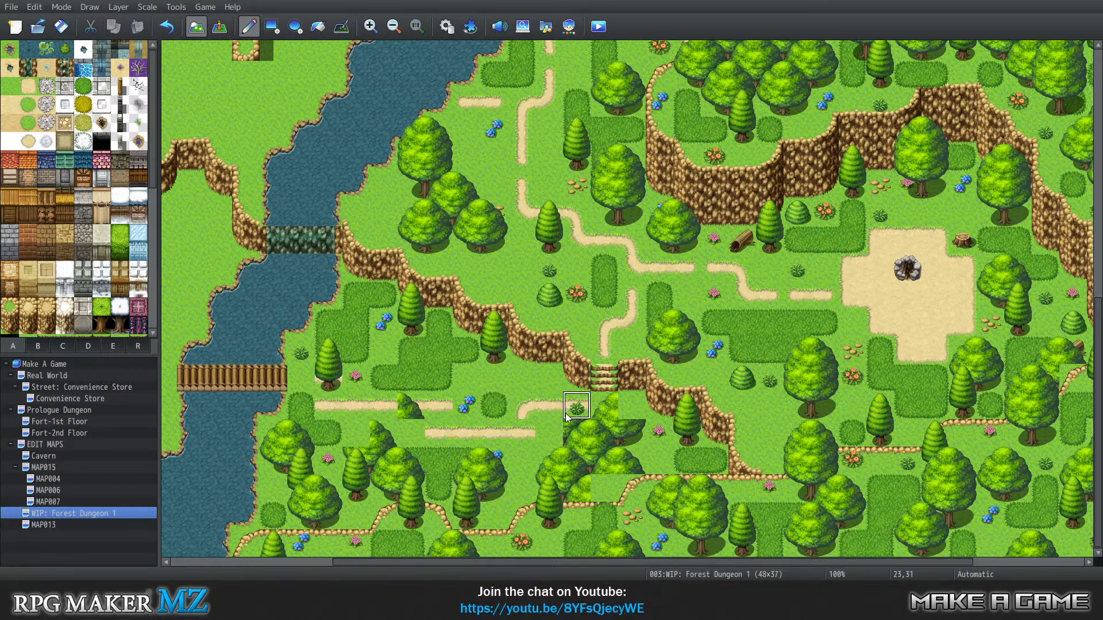
{"action": "left_click", "coordinate": [522, 433]}
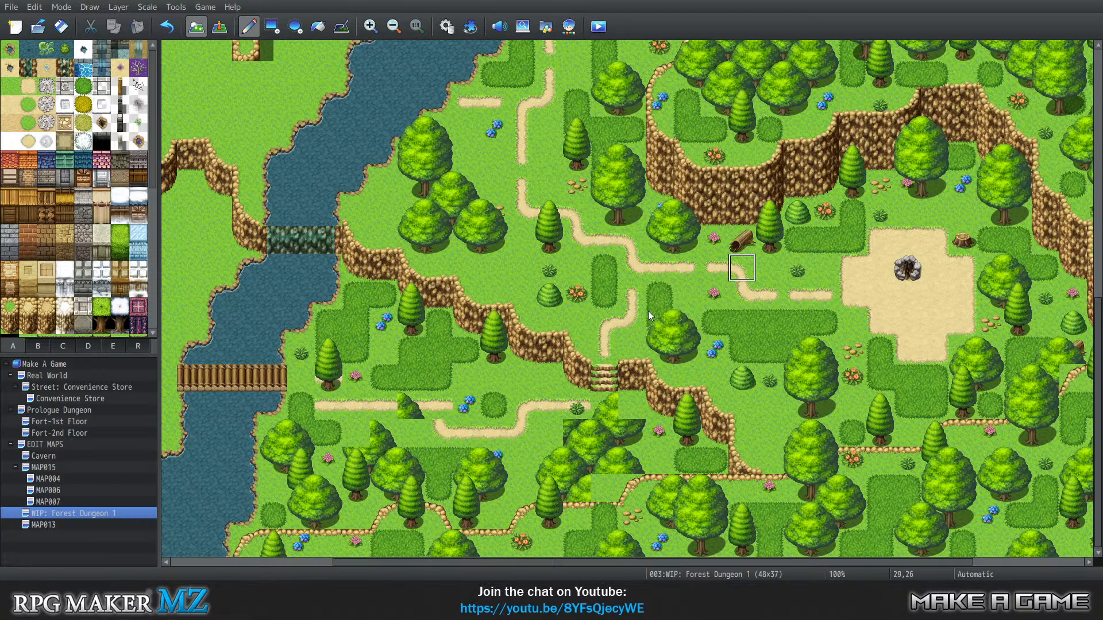
{"action": "left_click", "coordinate": [410, 406]}
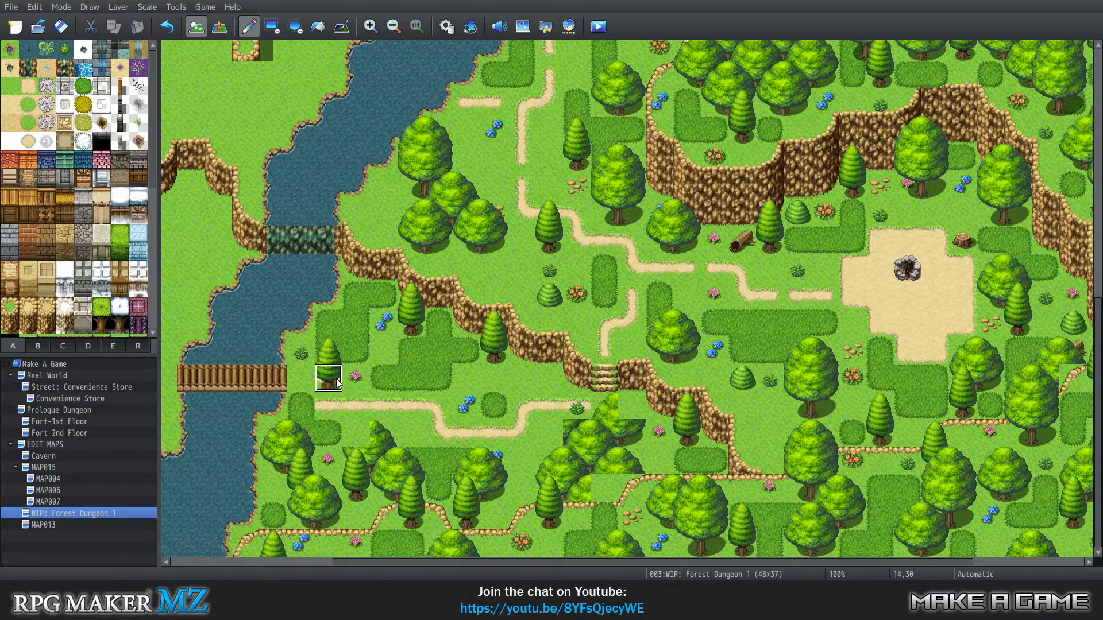
Replace the tree beside the wooden bridge with curved dirt path tiles that link the winding path to the bridge
{"action": "left_click", "coordinate": [333, 361]}
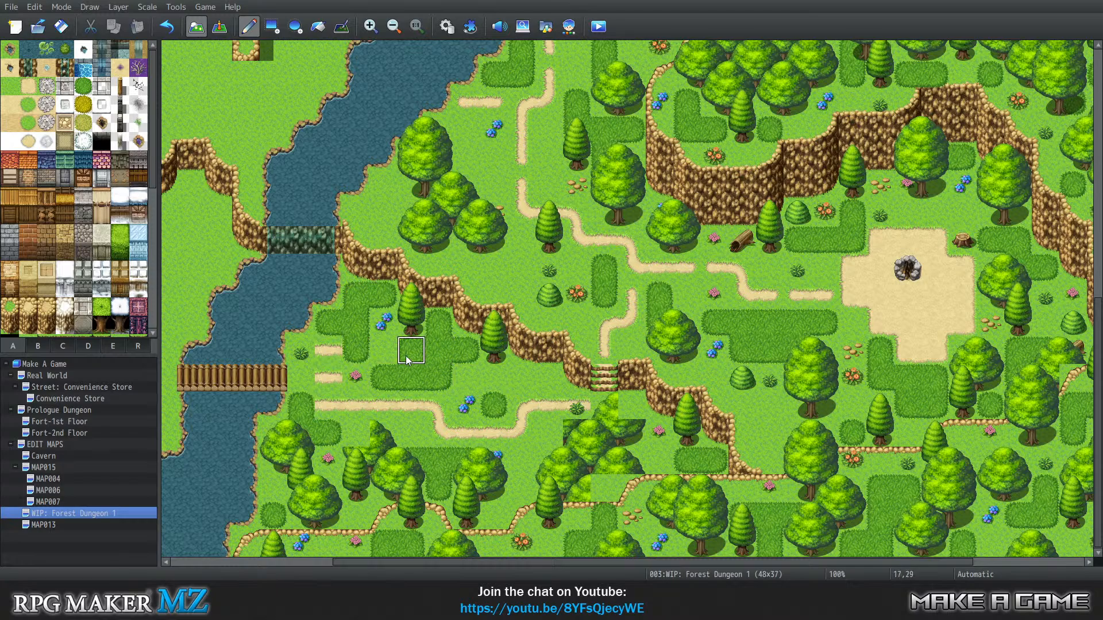
{"action": "left_click", "coordinate": [327, 350]}
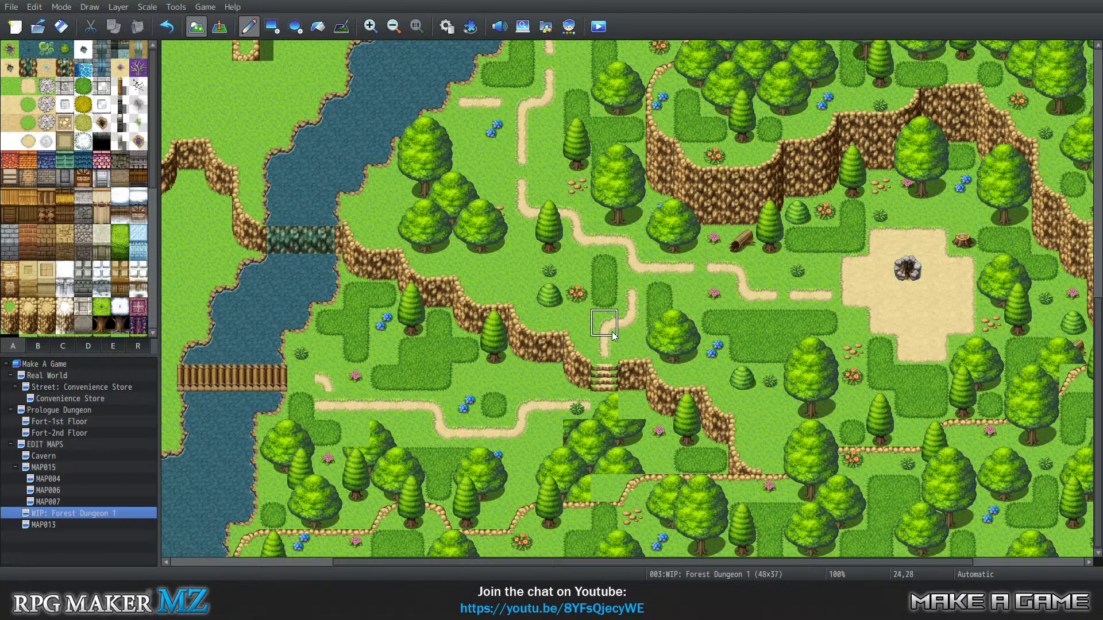
{"action": "left_click", "coordinate": [363, 410]}
{"action": "left_click_drag", "start_coordinate": [332, 409], "coordinate": [359, 409]}
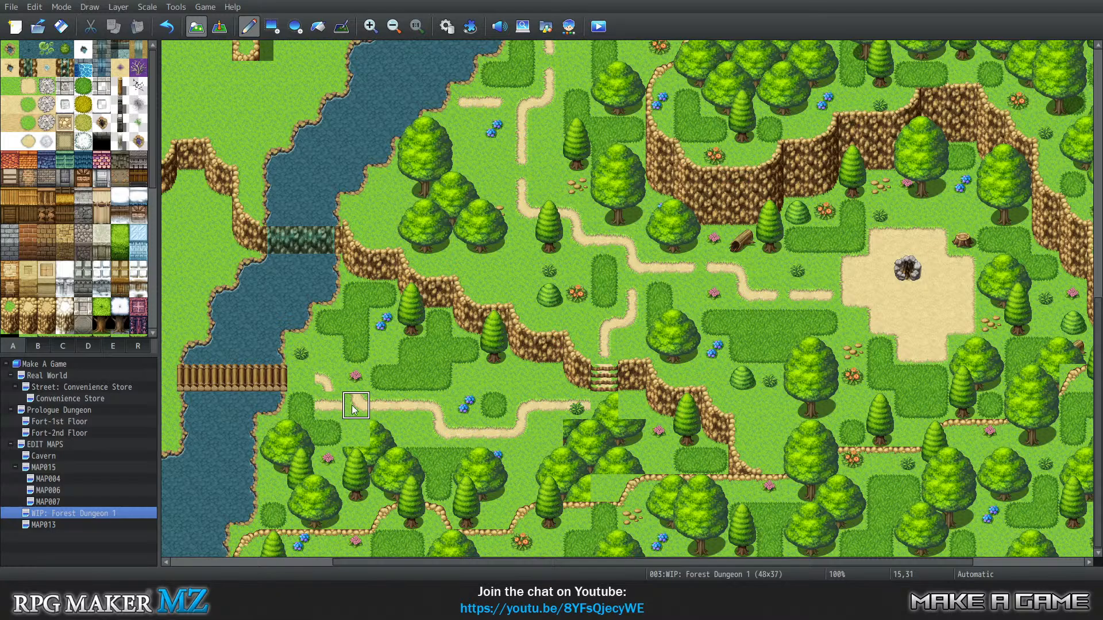
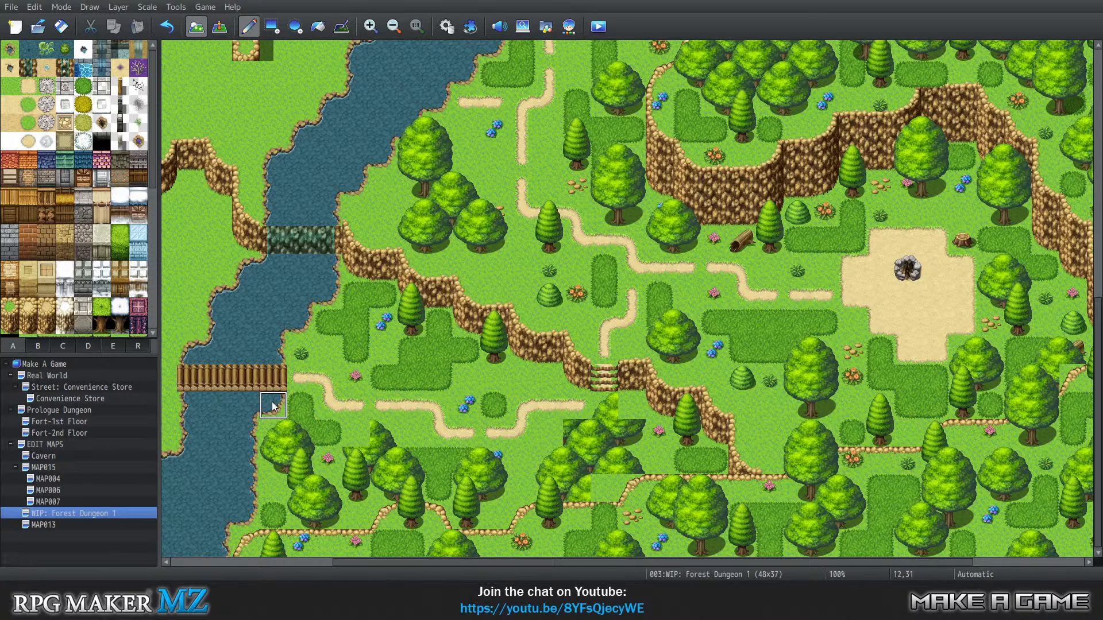
On layer 4, correct the cut-off tree tiles in the tree cluster directly below the stone stairs
{"action": "key", "text": "1"}
{"action": "key", "text": "2"}
{"action": "key", "text": "3"}
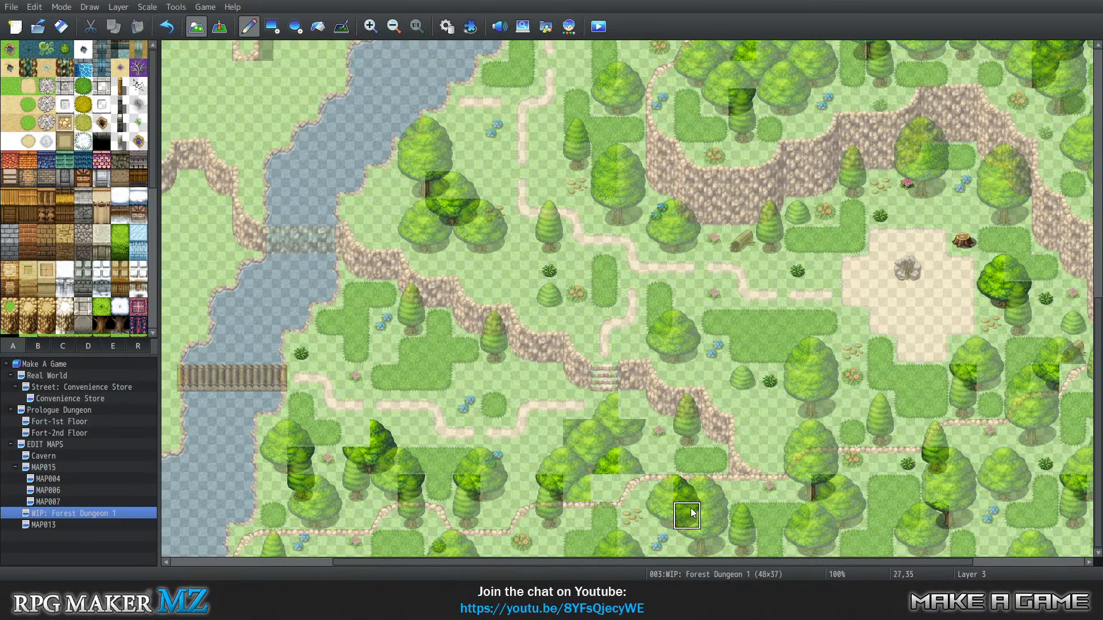
{"action": "key", "text": "4"}
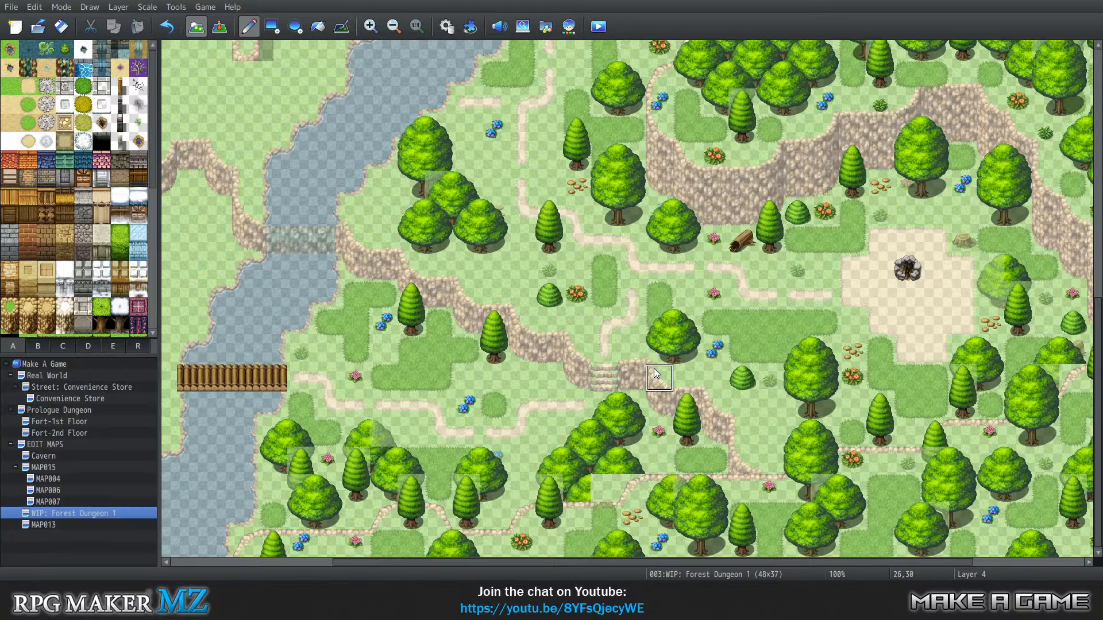
{"action": "left_click", "coordinate": [604, 488]}
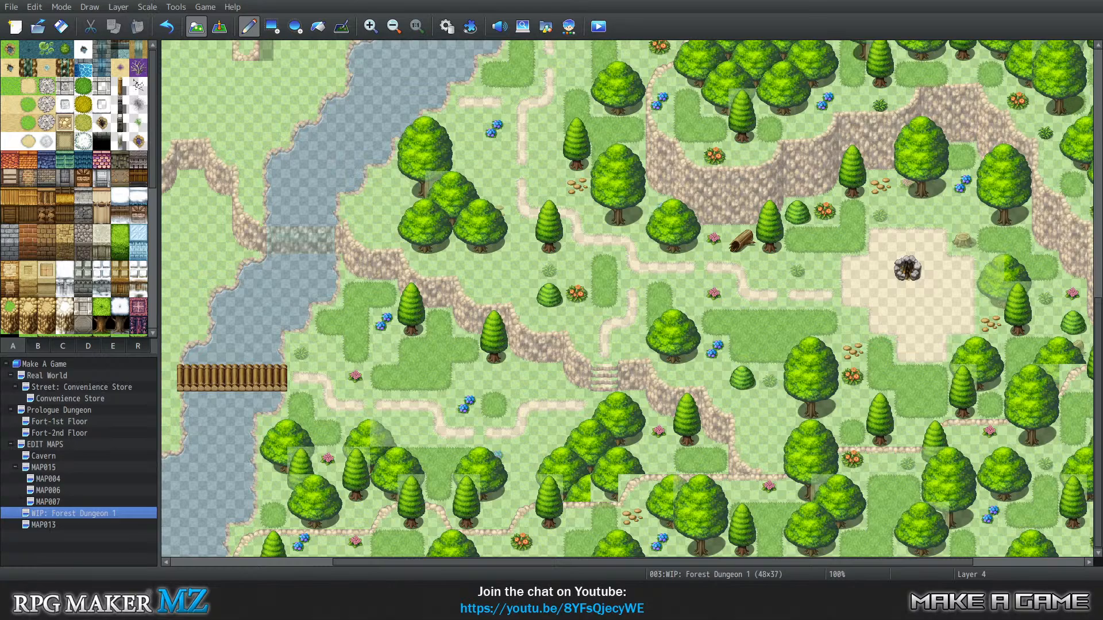
{"action": "left_click", "coordinate": [631, 484]}
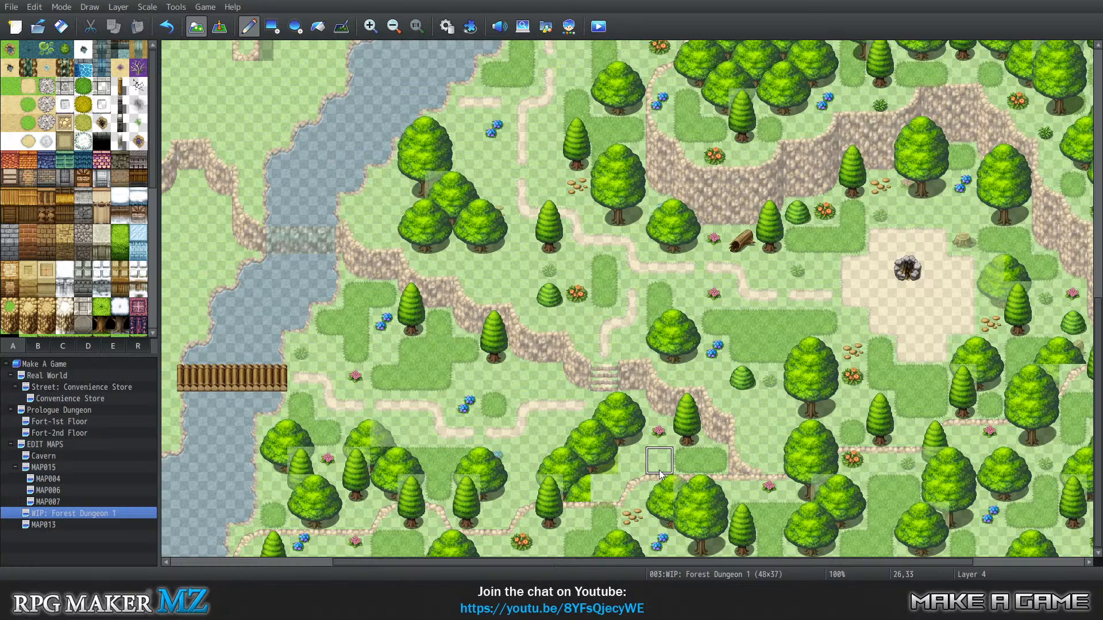
Check the individual layers and fill in the missing tree tiles of the cut-off trees south of the dirt path
{"action": "key", "text": "0"}
{"action": "key", "text": "1"}
{"action": "key", "text": "2"}
{"action": "key", "text": "3"}
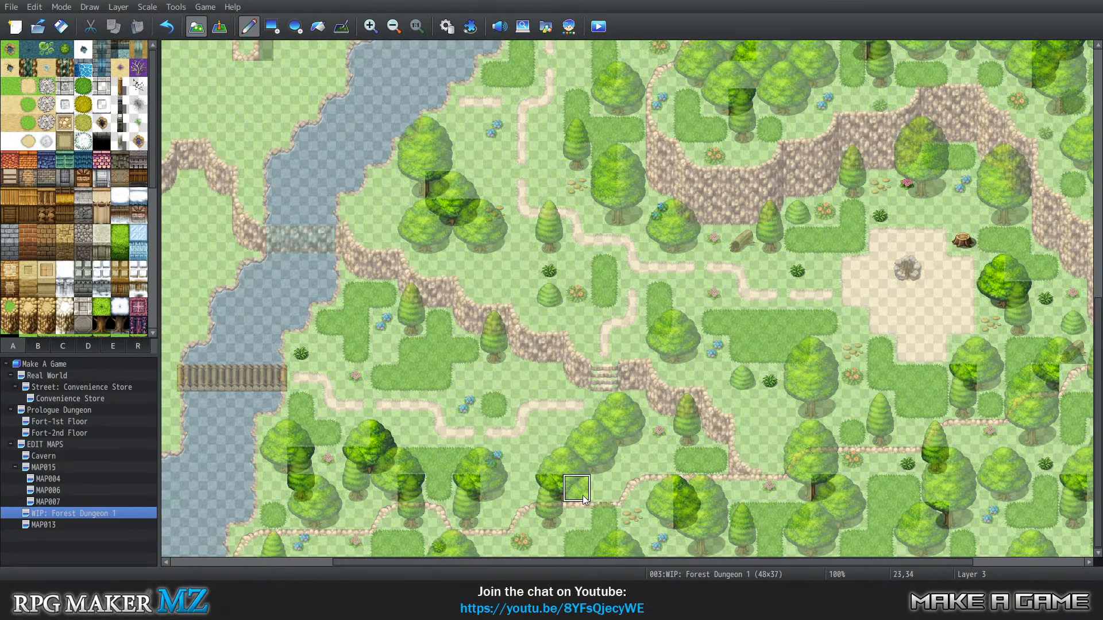
{"action": "key", "text": "4"}
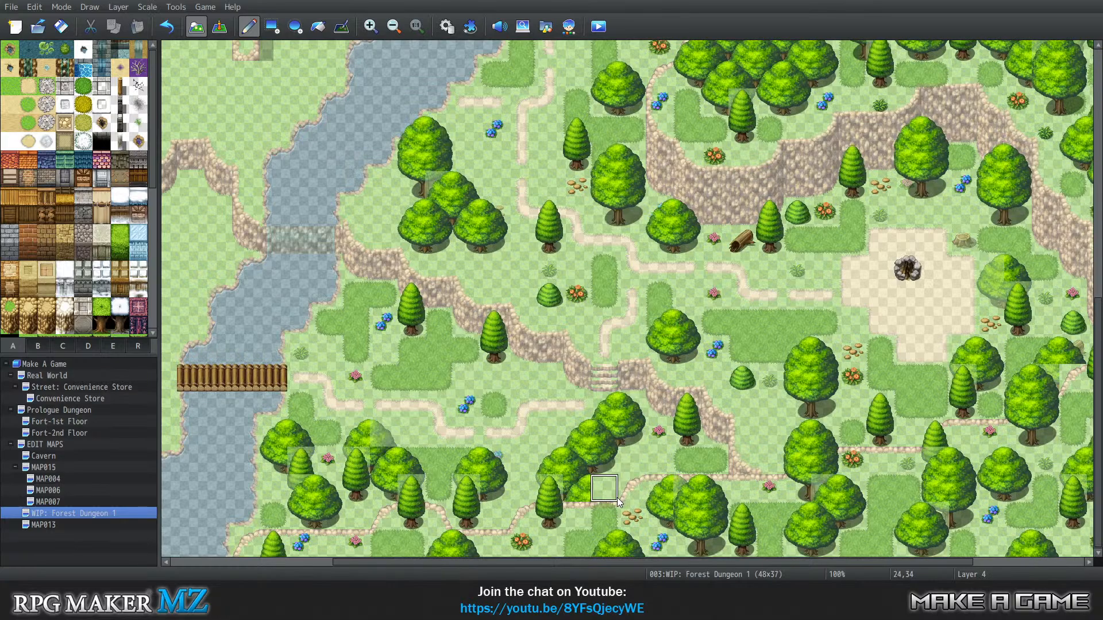
{"action": "key", "text": "1"}
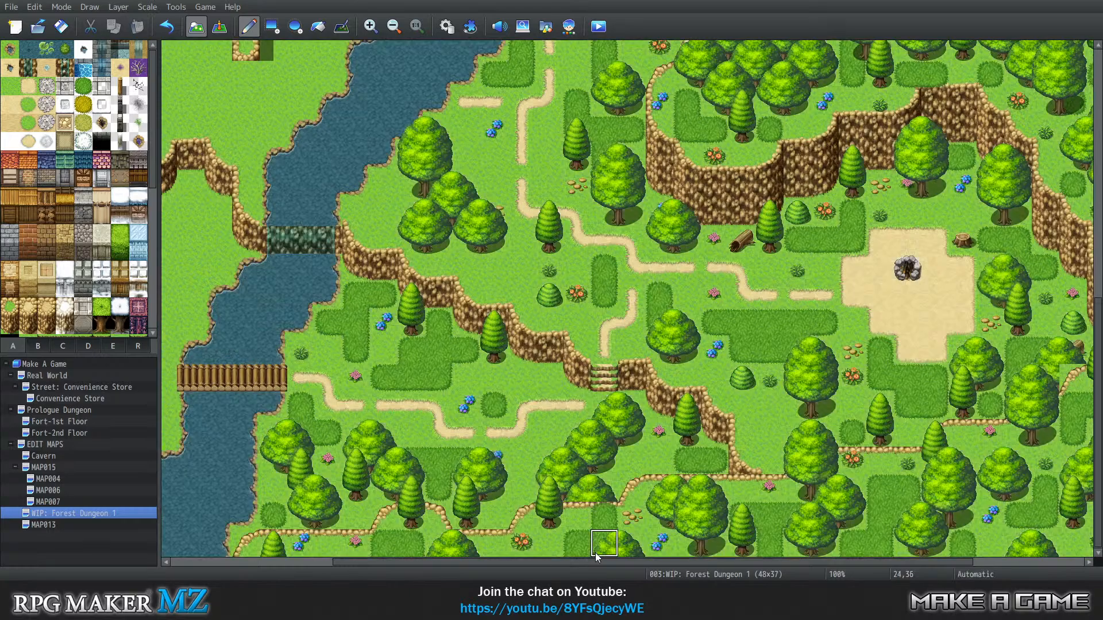
{"action": "key", "text": "3"}
{"action": "key", "text": "4"}
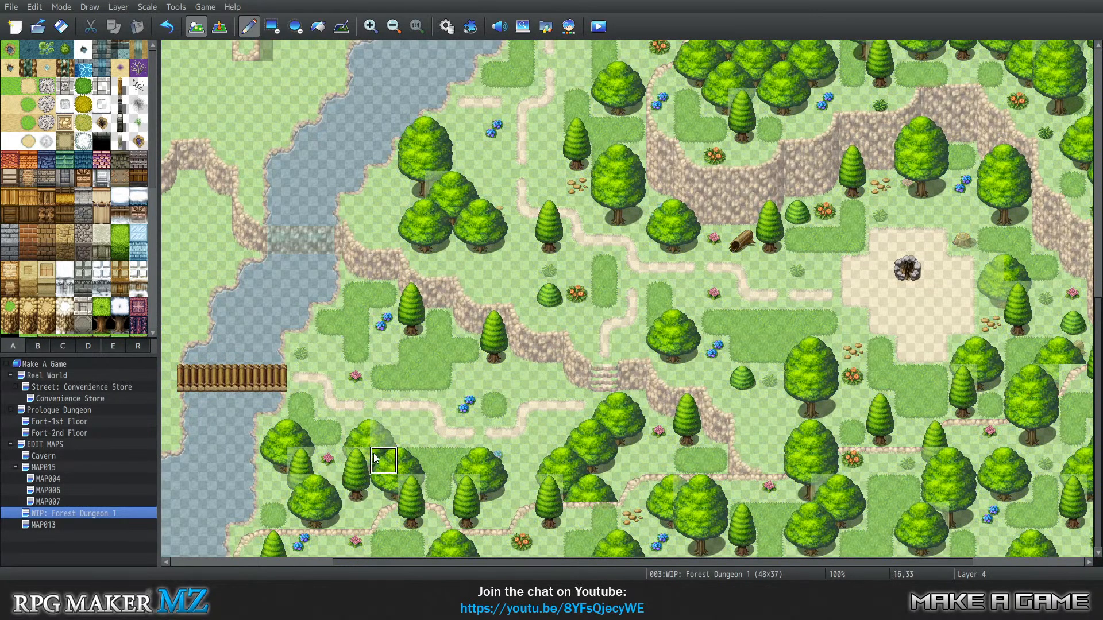
{"action": "key", "text": "0"}
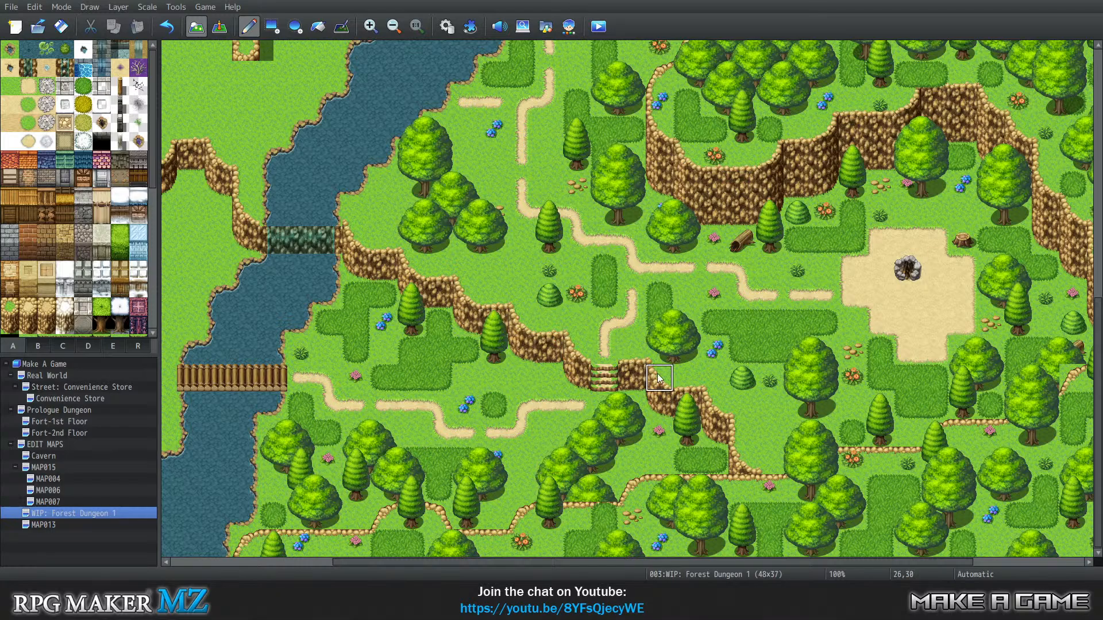
{"action": "scroll", "coordinate": [889, 371], "scroll_direction": "up", "scroll_amount": 3}
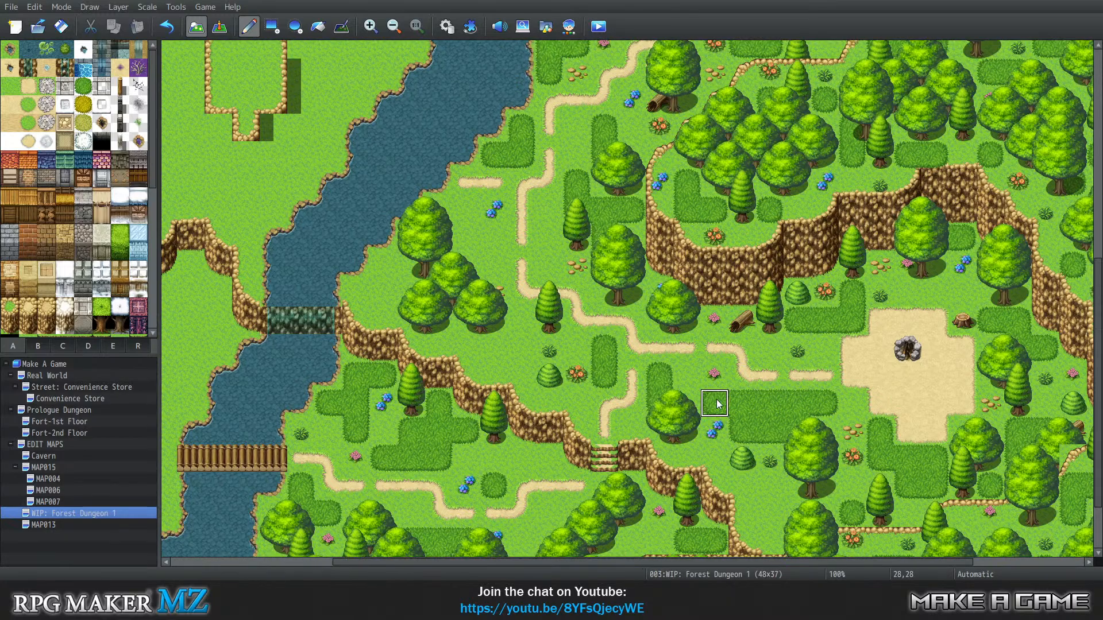
{"action": "scroll", "coordinate": [426, 434], "scroll_direction": "down", "scroll_amount": 3}
{"action": "scroll", "coordinate": [466, 437], "scroll_direction": "up", "scroll_amount": 1}
{"action": "scroll", "coordinate": [496, 438], "scroll_direction": "down", "scroll_amount": 1}
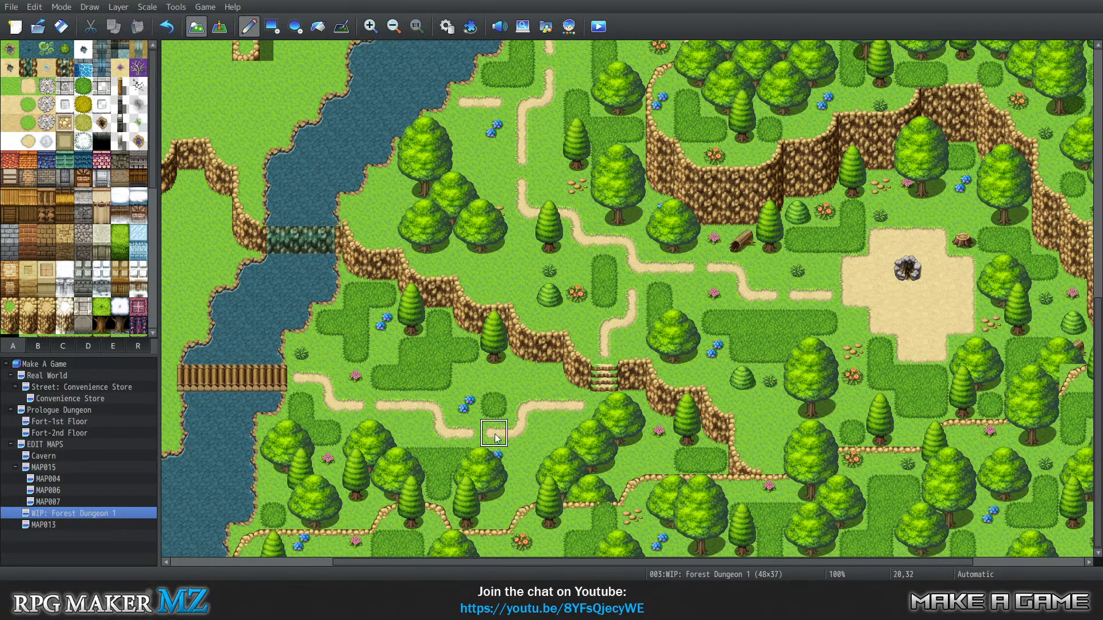
{"action": "scroll", "coordinate": [485, 452], "scroll_direction": "up", "scroll_amount": 1}
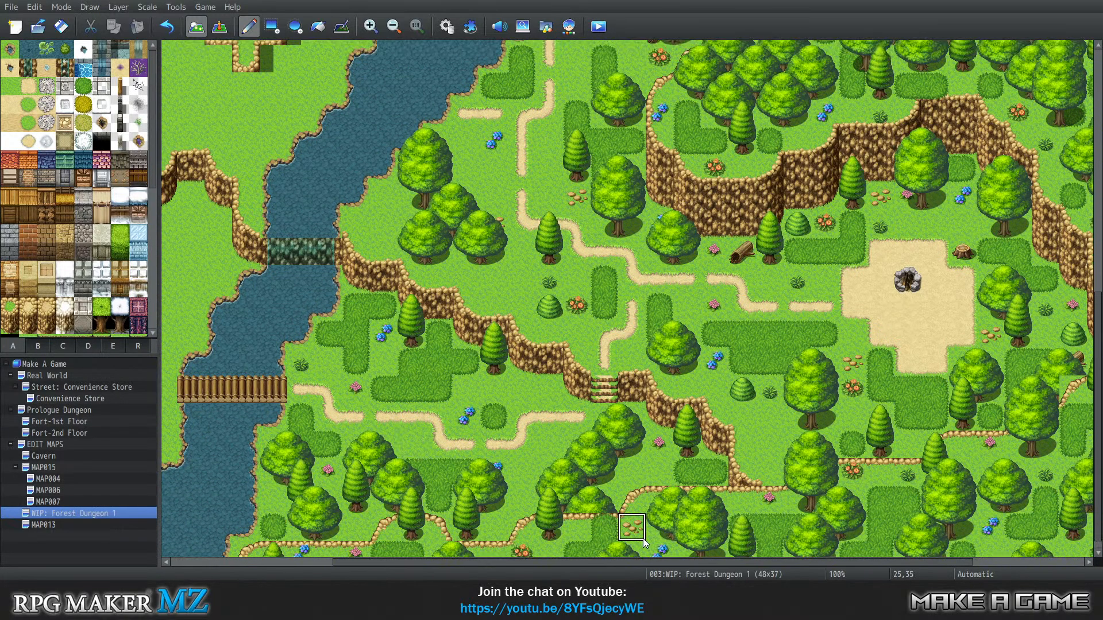
Erase the small square cliff outline on the grass west of the river and trim the northern cliff's west end
{"action": "left_click_drag", "start_coordinate": [693, 564], "coordinate": [368, 560]}
{"action": "scroll", "coordinate": [332, 457], "scroll_direction": "down", "scroll_amount": 1}
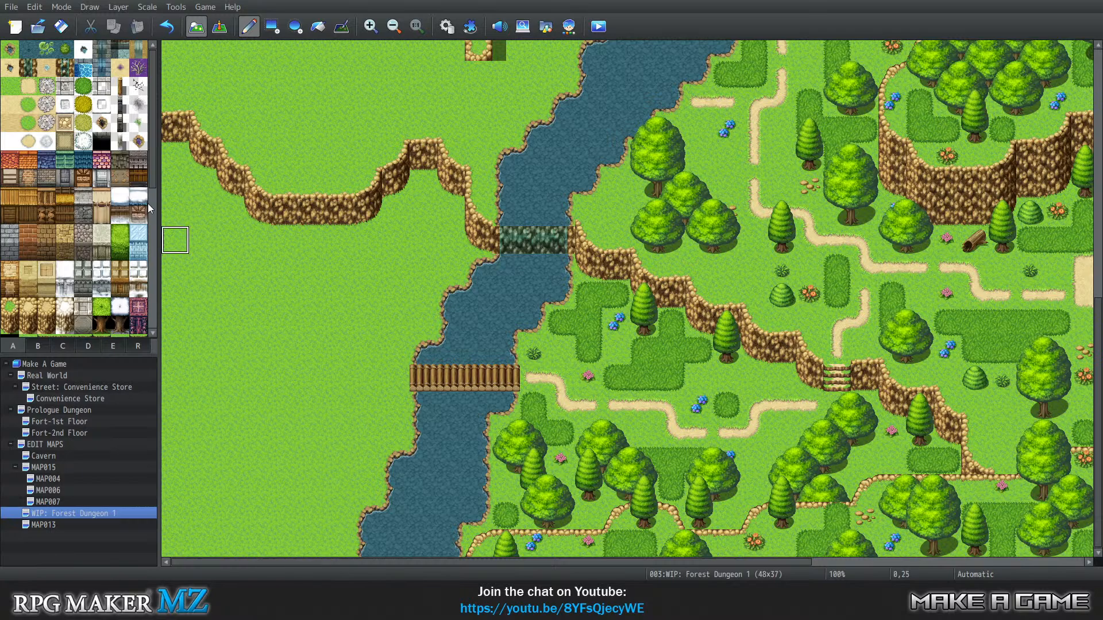
{"action": "left_click_drag", "start_coordinate": [1099, 392], "coordinate": [1101, 223]}
{"action": "left_click", "coordinate": [394, 27]}
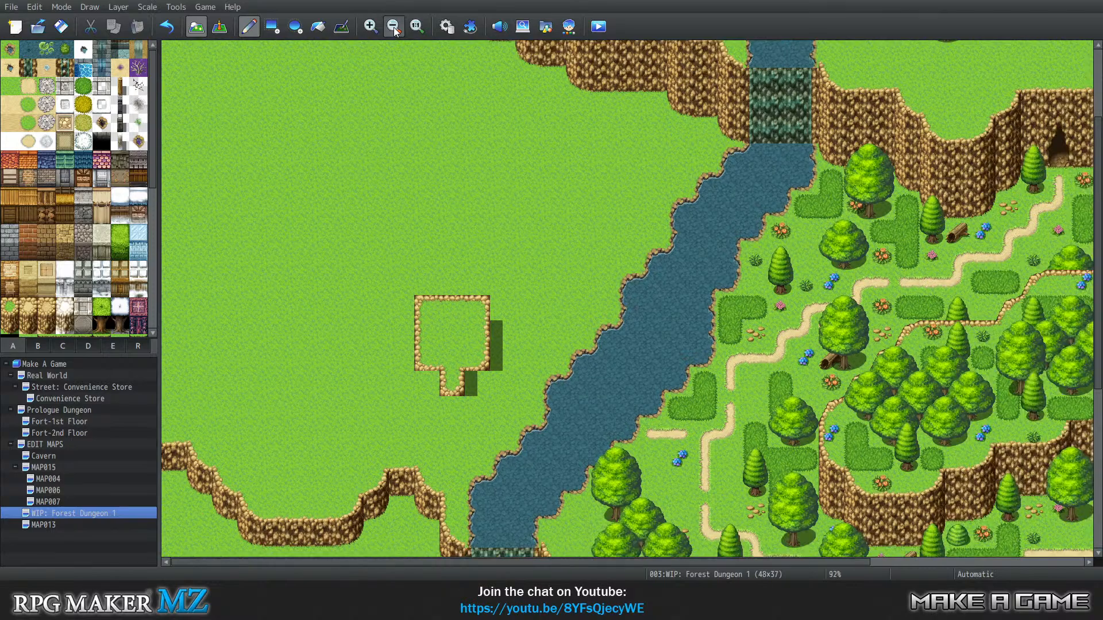
{"action": "left_click", "coordinate": [394, 27]}
{"action": "left_click", "coordinate": [394, 26]}
{"action": "left_click", "coordinate": [394, 26]}
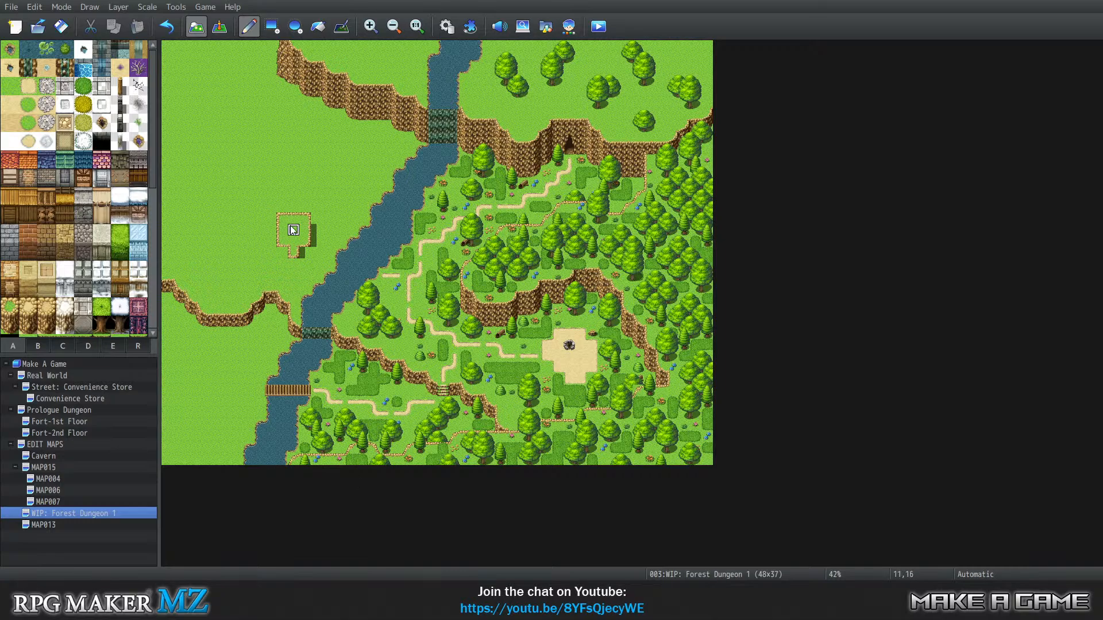
{"action": "mouse_move", "coordinate": [291, 253]}
{"action": "left_mouse_down"}
{"action": "mouse_move", "coordinate": [315, 241]}
{"action": "mouse_move", "coordinate": [293, 228]}
{"action": "left_mouse_up"}
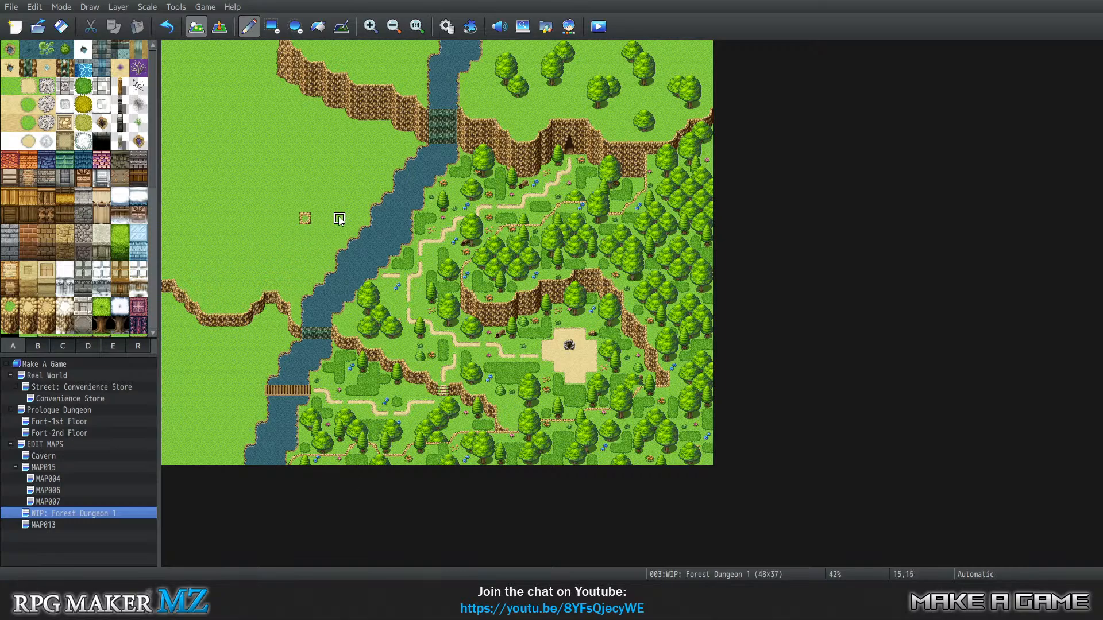
{"action": "left_click", "coordinate": [305, 218]}
{"action": "left_click_drag", "start_coordinate": [283, 95], "coordinate": [282, 45]}
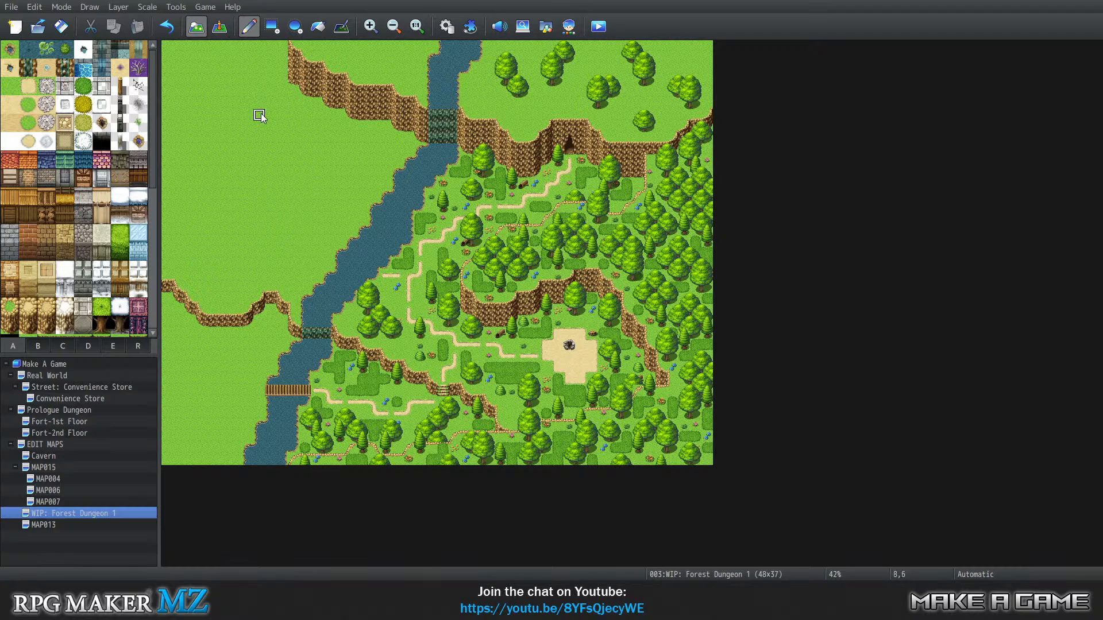
{"action": "left_click", "coordinate": [293, 46]}
Cover the ledge corner beside the tree cluster below the stairs with plain grass
{"action": "left_click", "coordinate": [37, 345]}
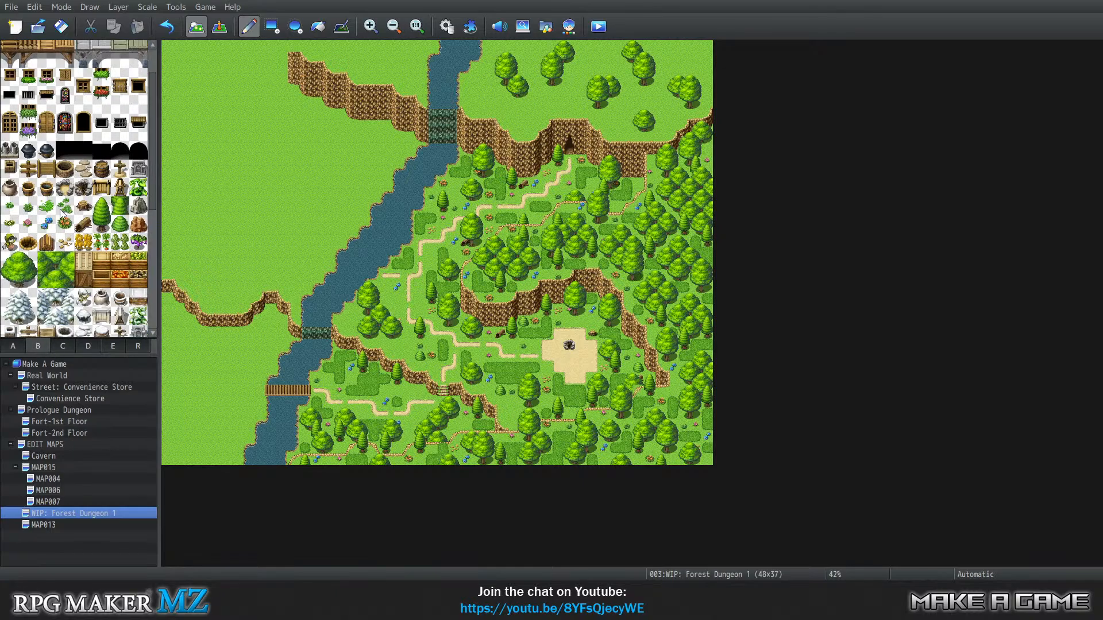
{"action": "scroll", "coordinate": [62, 212], "scroll_direction": "up", "scroll_amount": 2}
{"action": "left_click", "coordinate": [61, 345]}
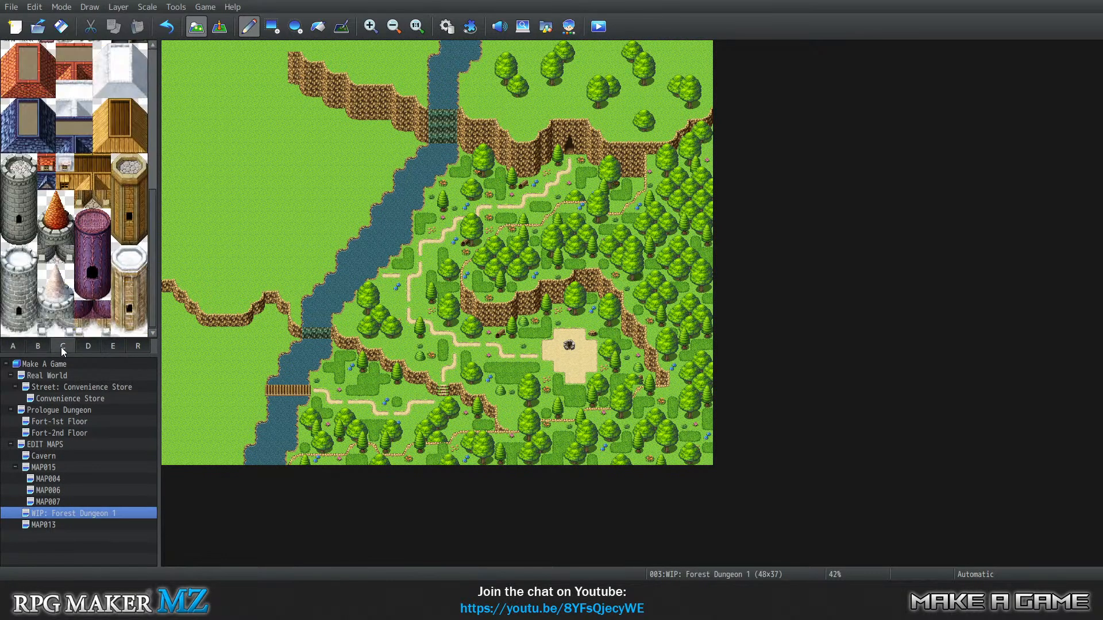
{"action": "left_click", "coordinate": [92, 347]}
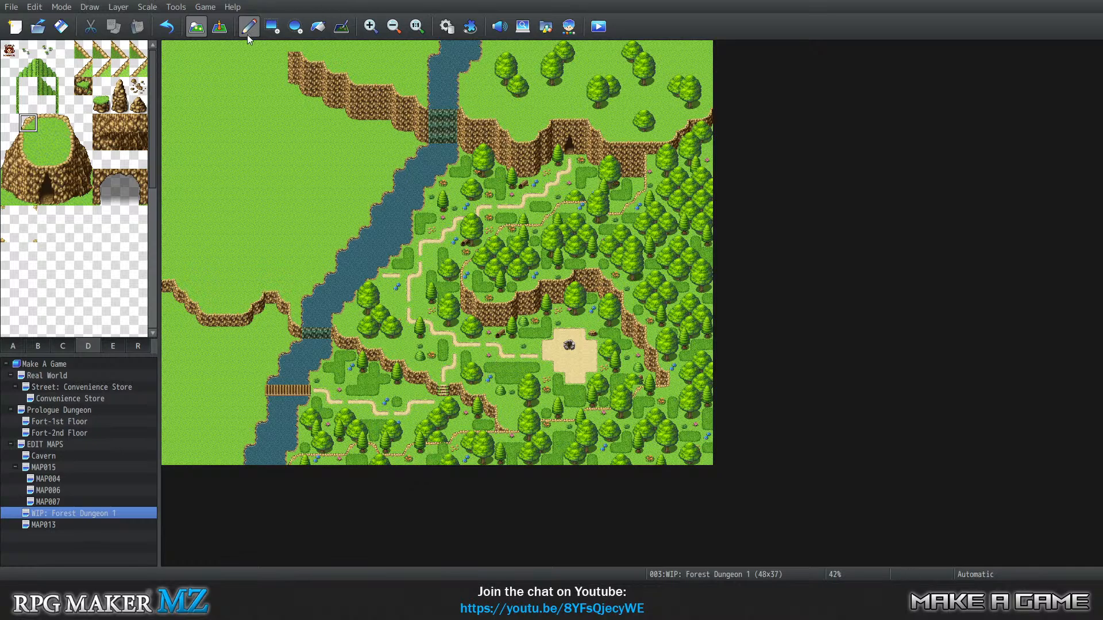
{"action": "left_click", "coordinate": [417, 27]}
{"action": "scroll", "coordinate": [694, 210], "scroll_direction": "down", "scroll_amount": 6}
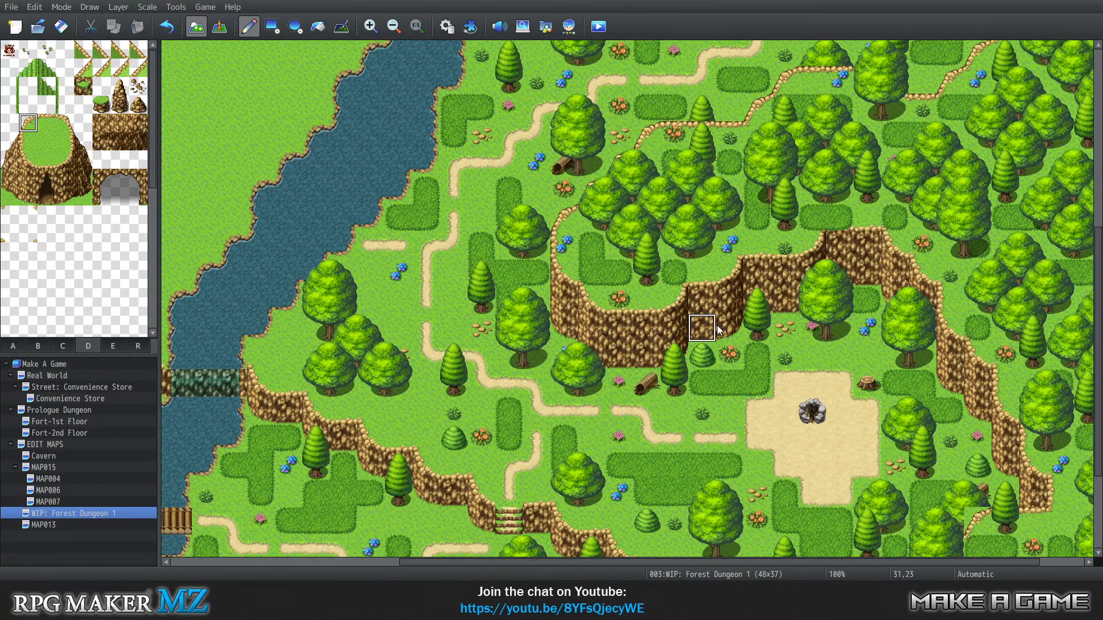
{"action": "scroll", "coordinate": [719, 363], "scroll_direction": "down", "scroll_amount": 1}
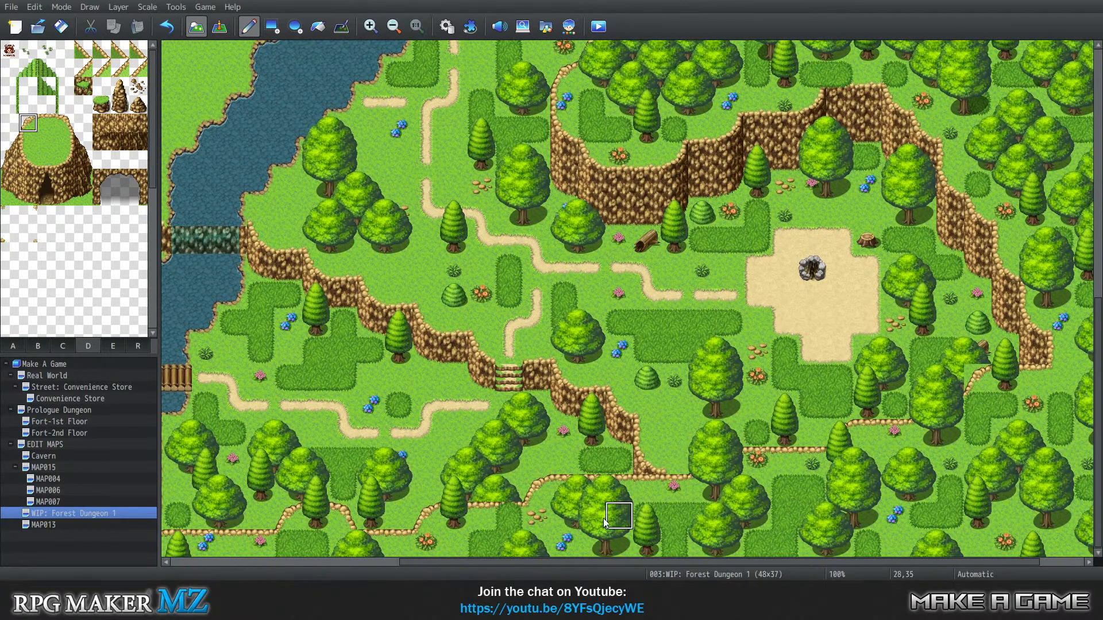
{"action": "right_click", "coordinate": [539, 466]}
{"action": "left_click", "coordinate": [536, 487]}
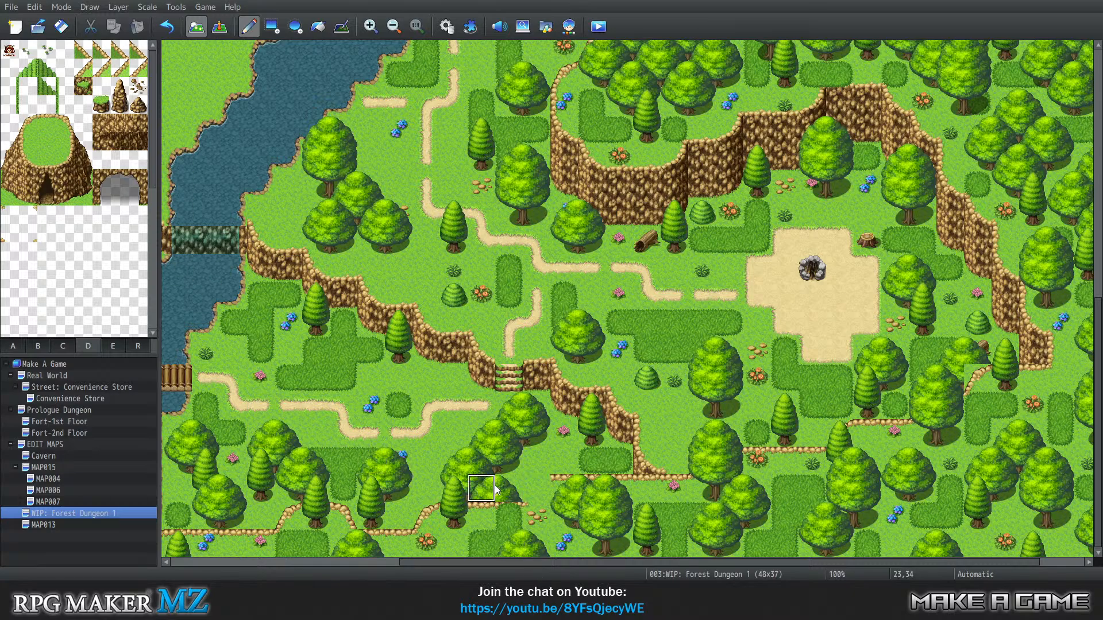
Add another tree on layer 4 at the east side of the tree cluster, above the gap in the ledge
{"action": "key", "text": "1"}
{"action": "key", "text": "2"}
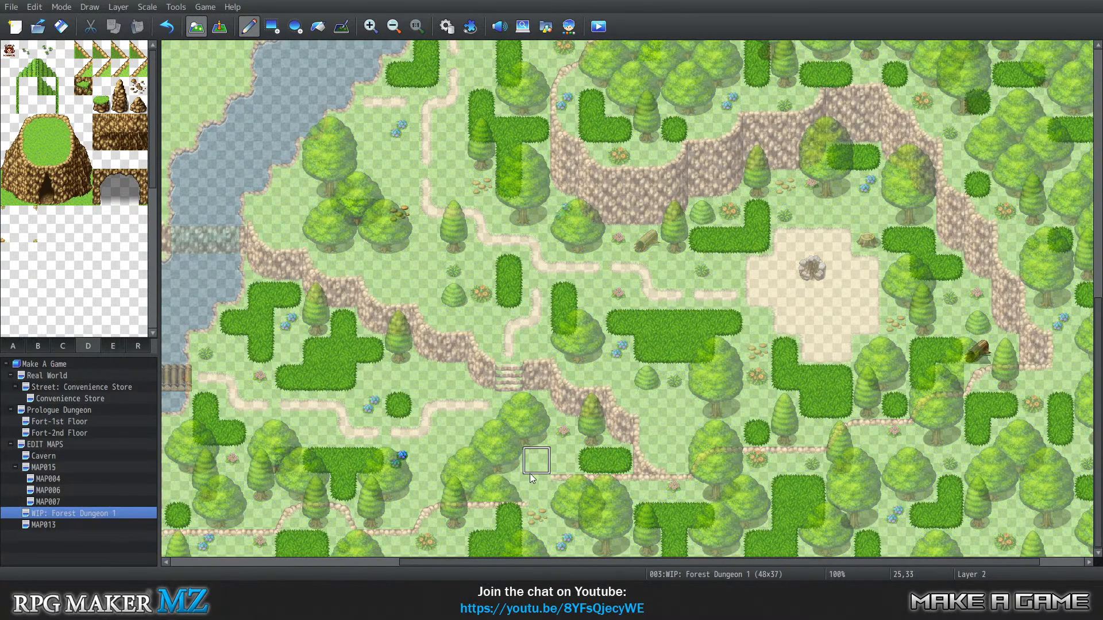
{"action": "key", "text": "3"}
{"action": "key", "text": "4"}
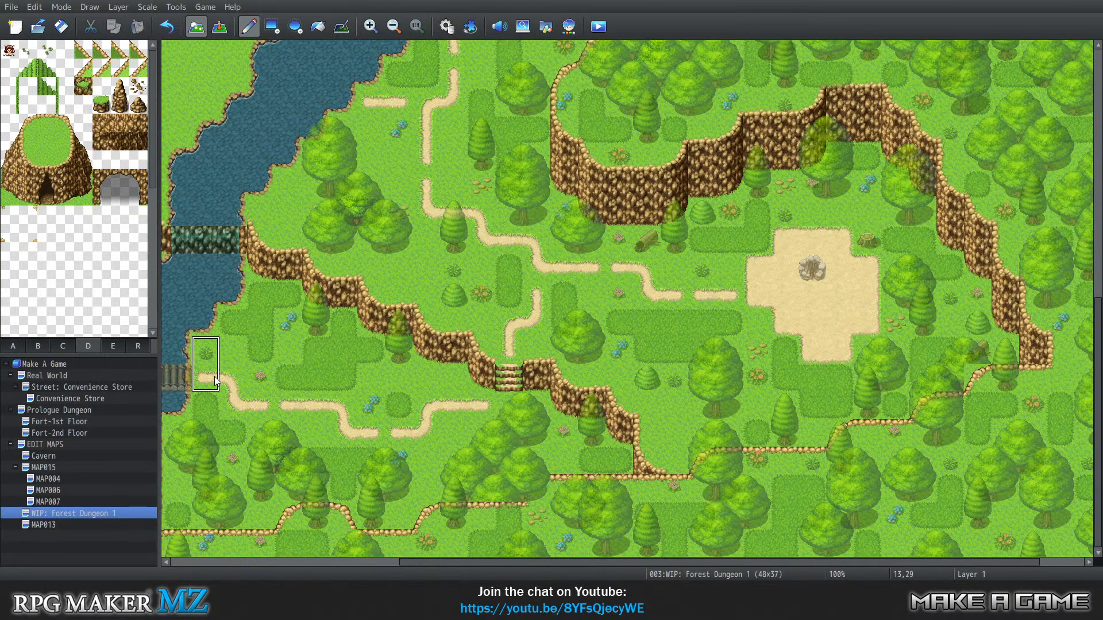
In automatic layer mode, place the curved ledge corner tile in the gap beside the tree cluster to rejoin the ledge
{"action": "key", "text": "2"}
{"action": "key", "text": "3"}
{"action": "key", "text": "4"}
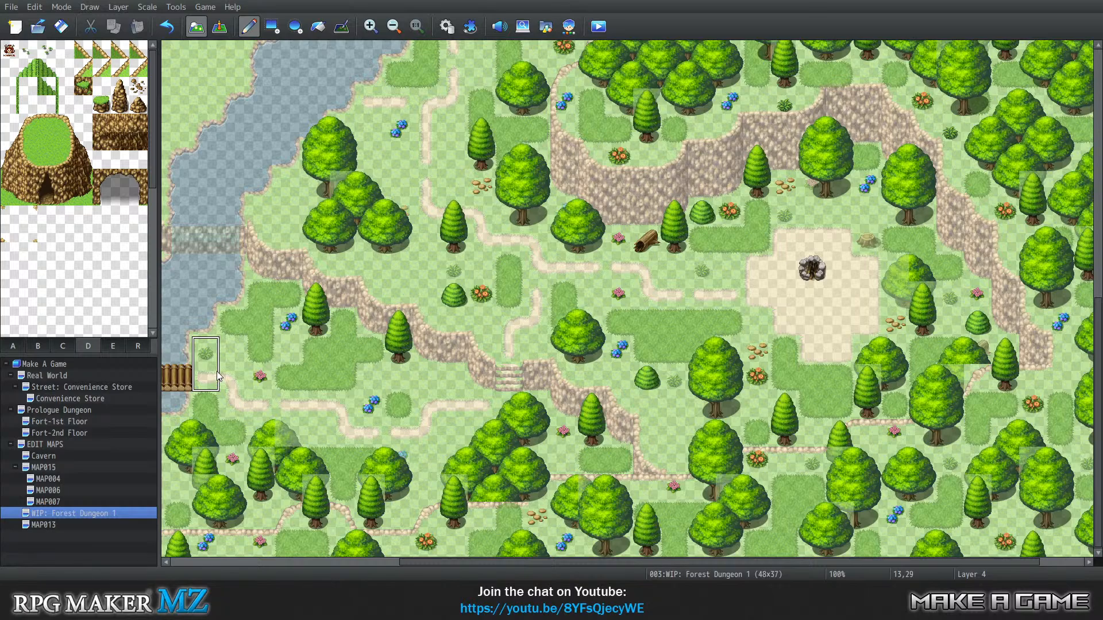
{"action": "key", "text": "0"}
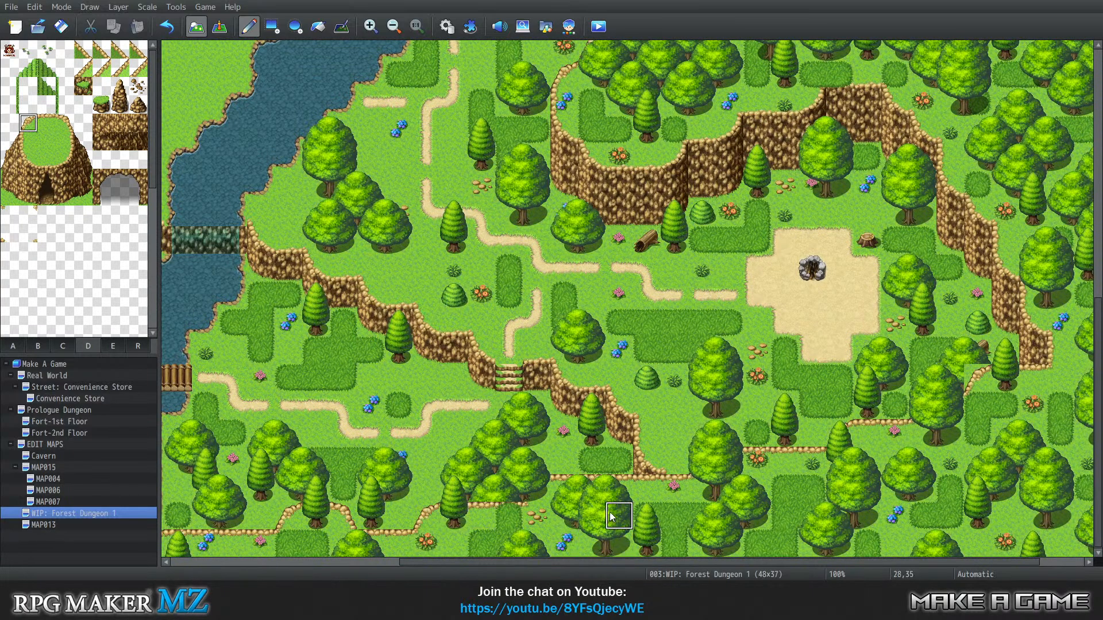
{"action": "left_click", "coordinate": [537, 490]}
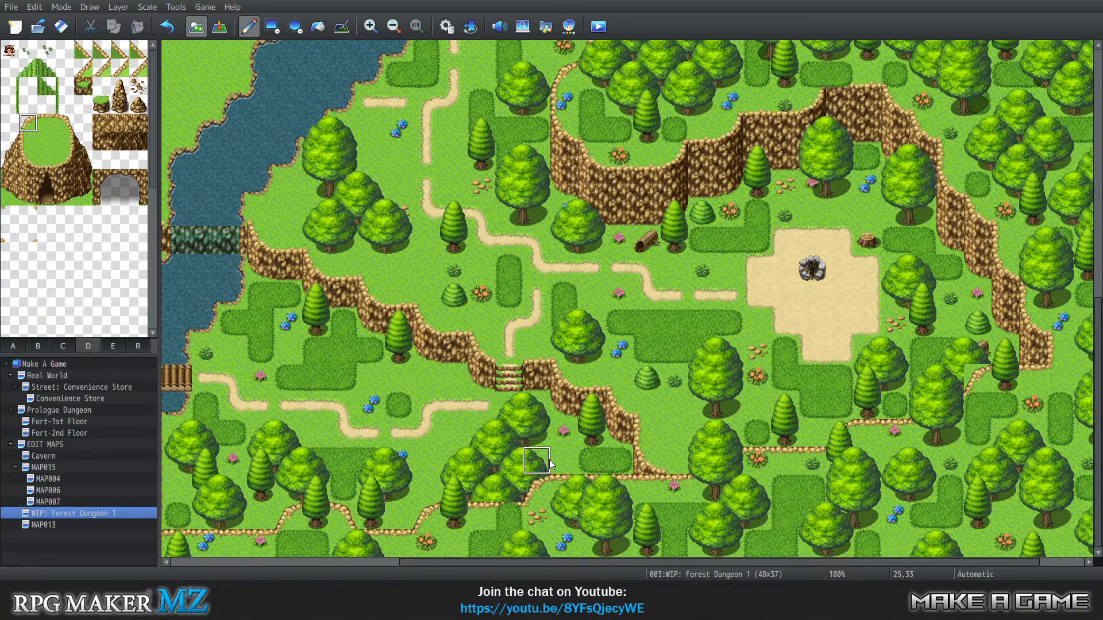
Zoom out to 50% to view the entire forest dungeon map
{"action": "left_click", "coordinate": [397, 29]}
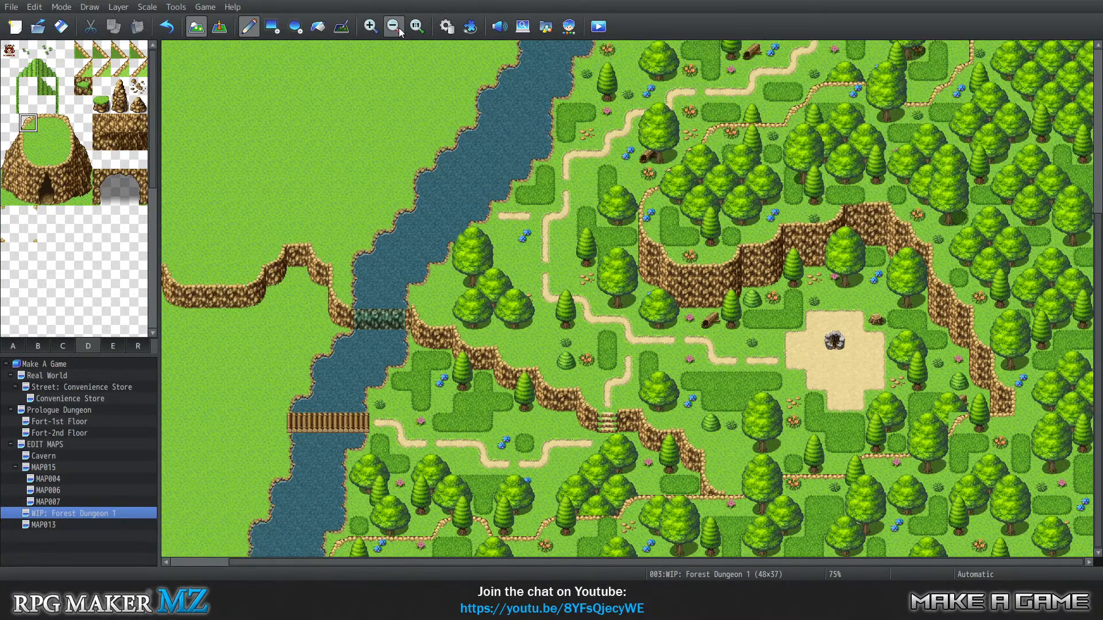
{"action": "left_click", "coordinate": [398, 27]}
{"action": "left_click", "coordinate": [398, 27]}
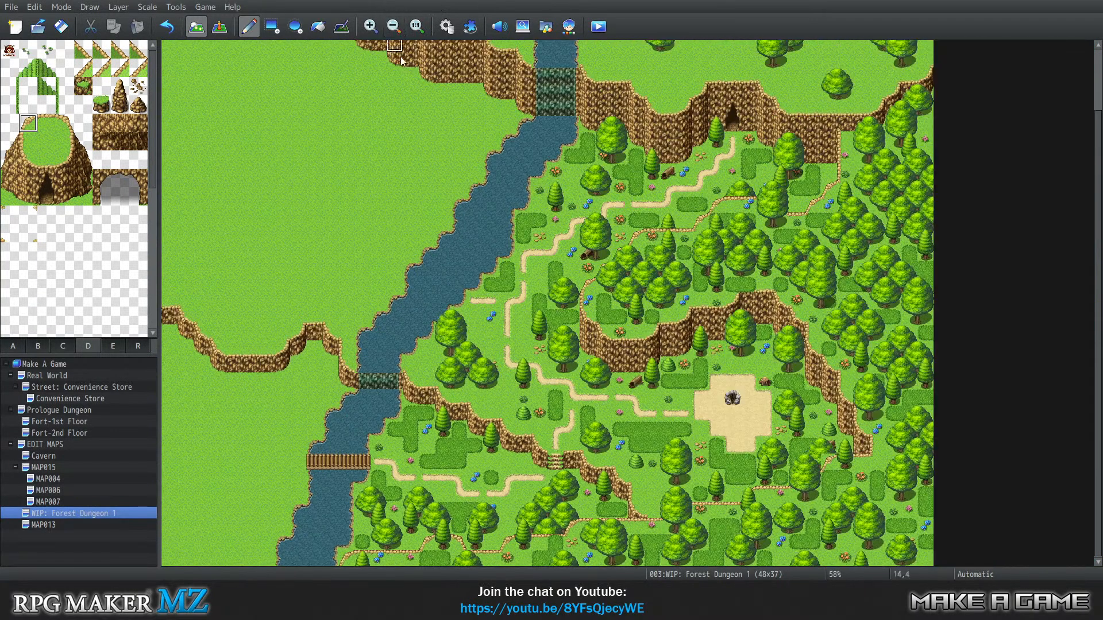
{"action": "left_click", "coordinate": [396, 27]}
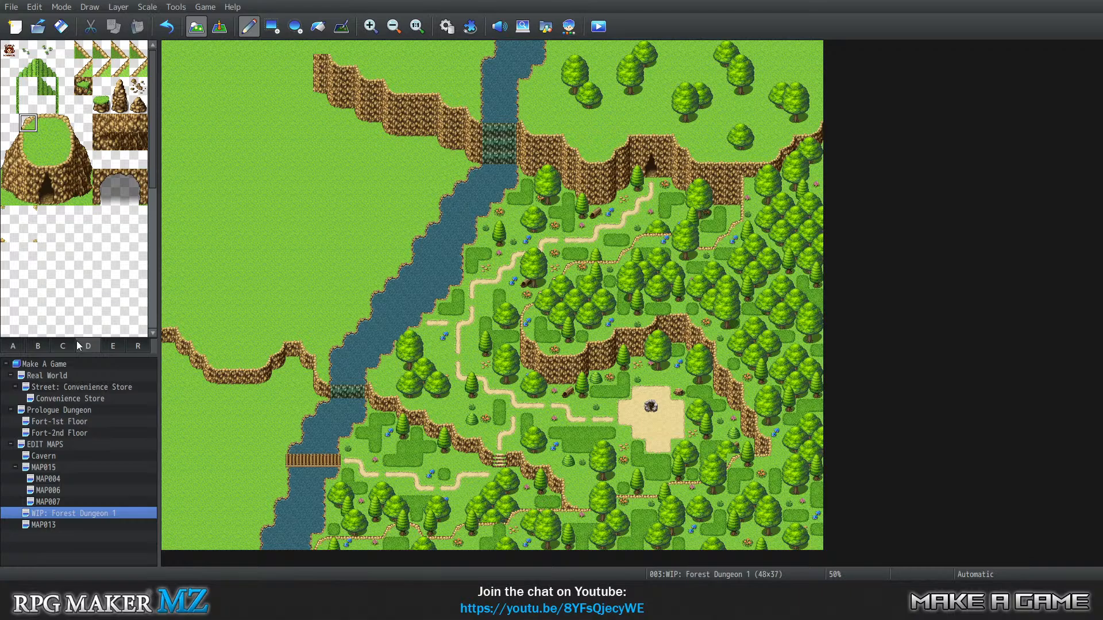
Outline the western area with straight ledge-edge tiles, stepping from the northern cliff's west end down the west side toward the southern river
{"action": "left_click", "coordinate": [38, 346]}
{"action": "scroll", "coordinate": [70, 281], "scroll_direction": "down", "scroll_amount": 3}
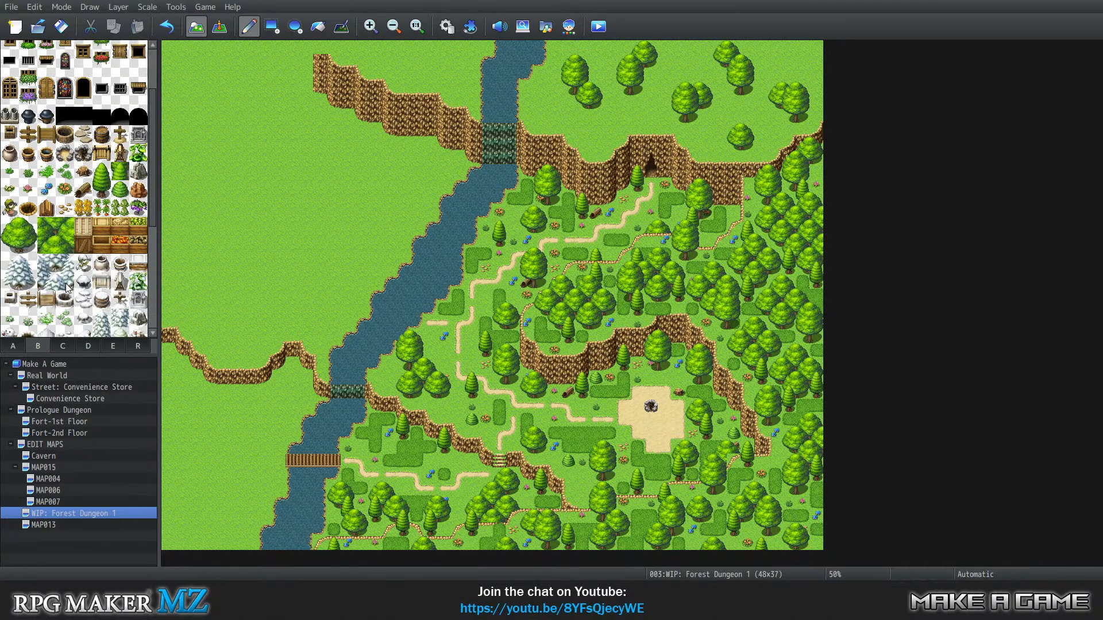
{"action": "scroll", "coordinate": [68, 299], "scroll_direction": "down", "scroll_amount": 8}
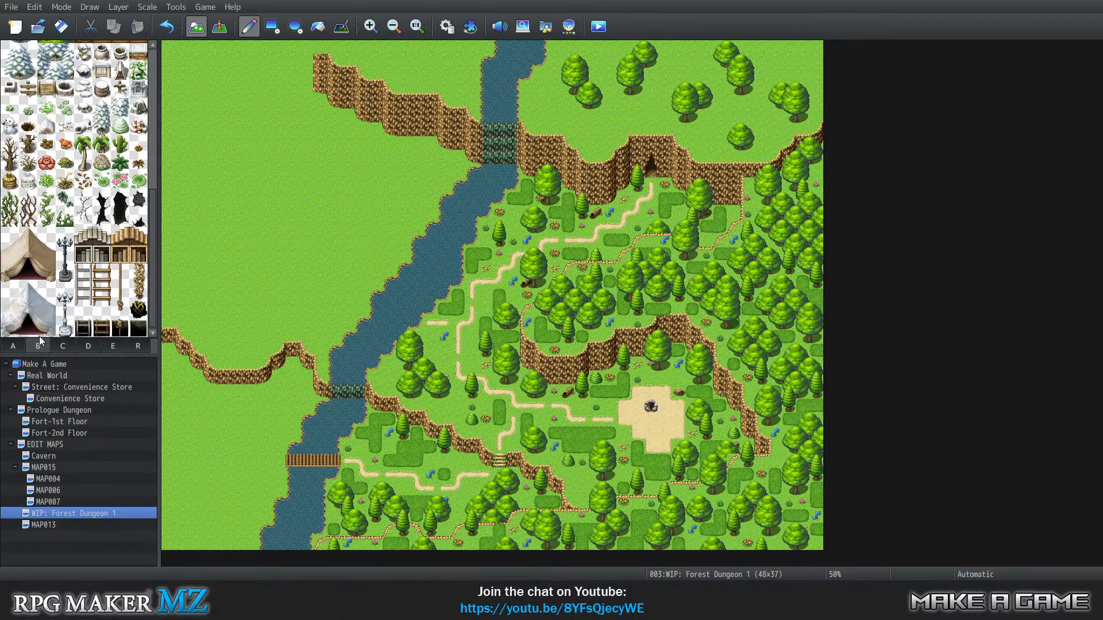
{"action": "left_click", "coordinate": [23, 347]}
{"action": "scroll", "coordinate": [59, 281], "scroll_direction": "down", "scroll_amount": 8}
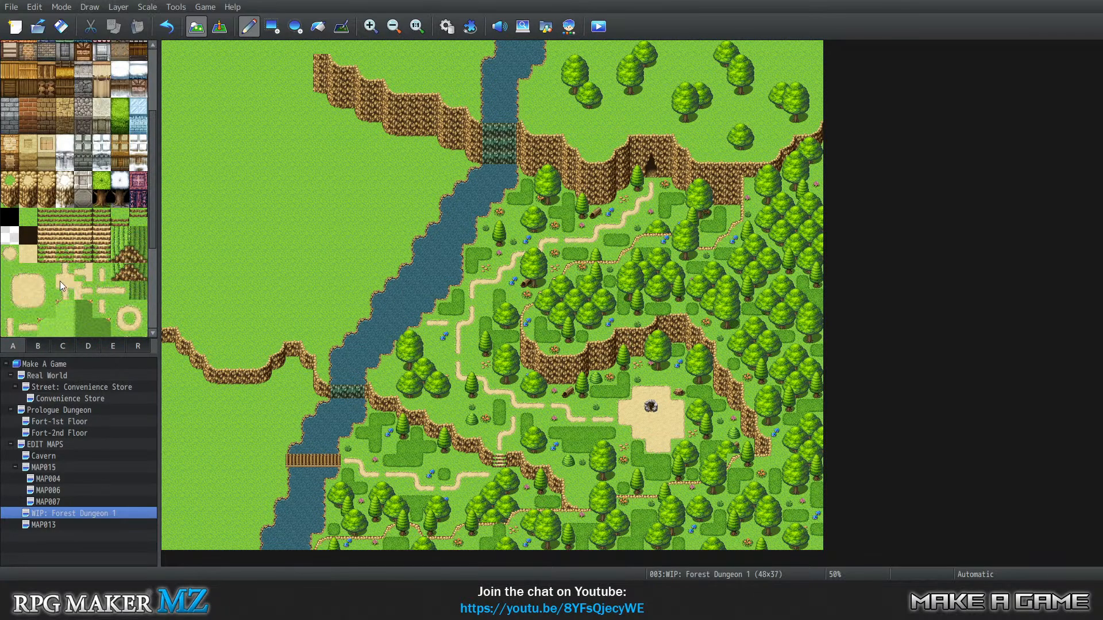
{"action": "scroll", "coordinate": [60, 281], "scroll_direction": "down", "scroll_amount": 5}
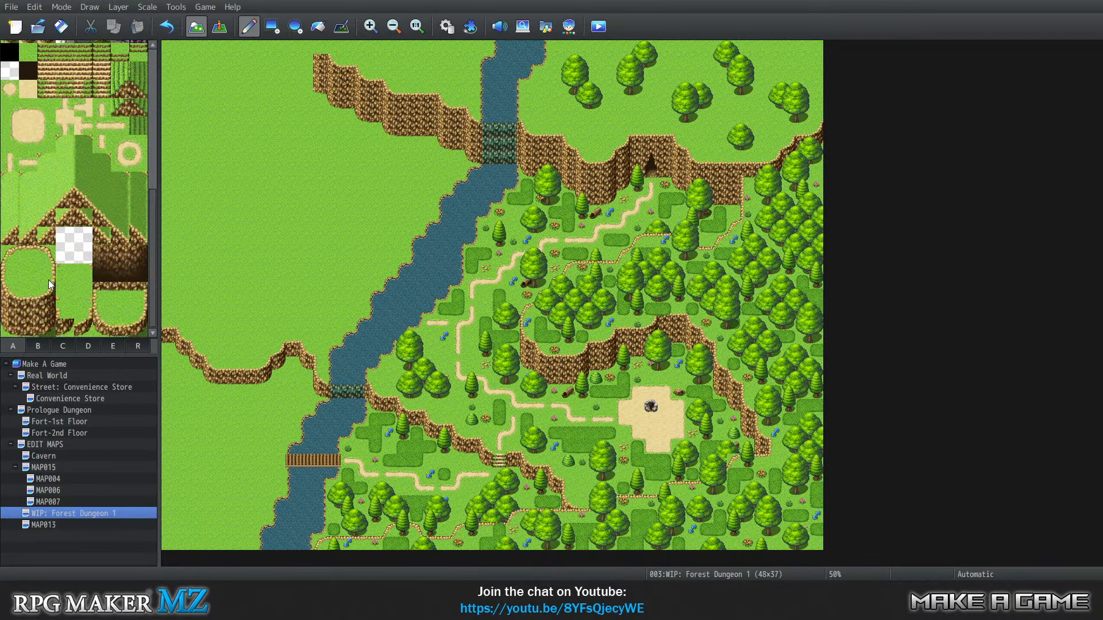
{"action": "left_click", "coordinate": [28, 297]}
{"action": "left_click_drag", "start_coordinate": [316, 55], "coordinate": [209, 180]}
{"action": "left_click", "coordinate": [46, 278]}
{"action": "mouse_move", "coordinate": [194, 185]}
{"action": "left_mouse_down"}
{"action": "mouse_move", "coordinate": [182, 427]}
{"action": "mouse_move", "coordinate": [209, 485]}
{"action": "mouse_move", "coordinate": [244, 520]}
{"action": "left_mouse_up"}
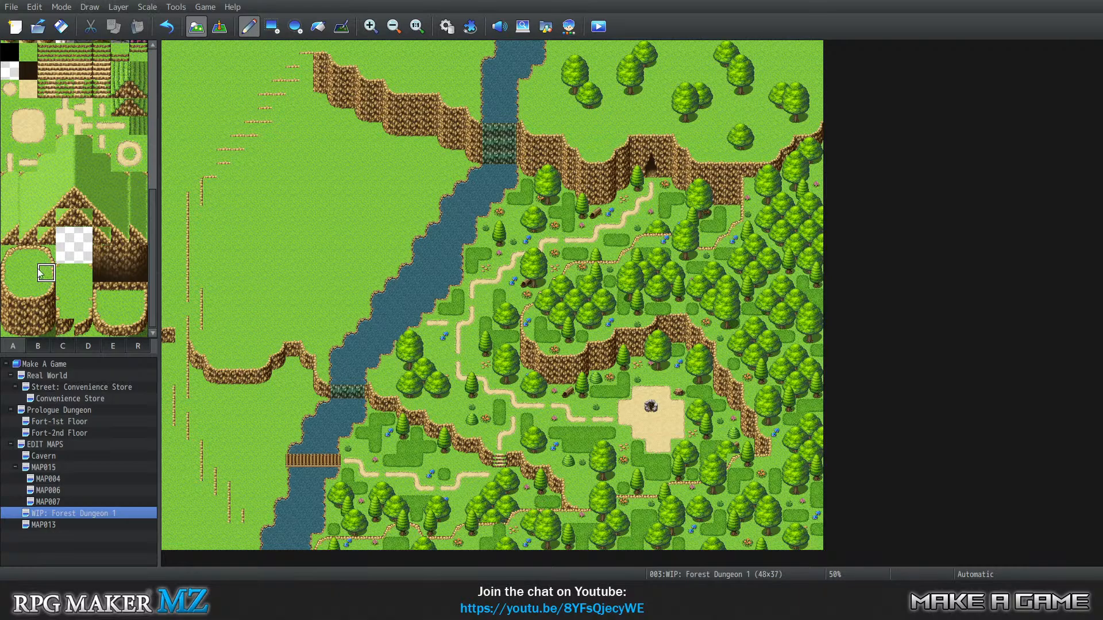
Place rocky ledge corner tiles on the steps of the northwest diagonal, from the northern cliff down to the straight west edge
{"action": "left_click", "coordinate": [28, 292]}
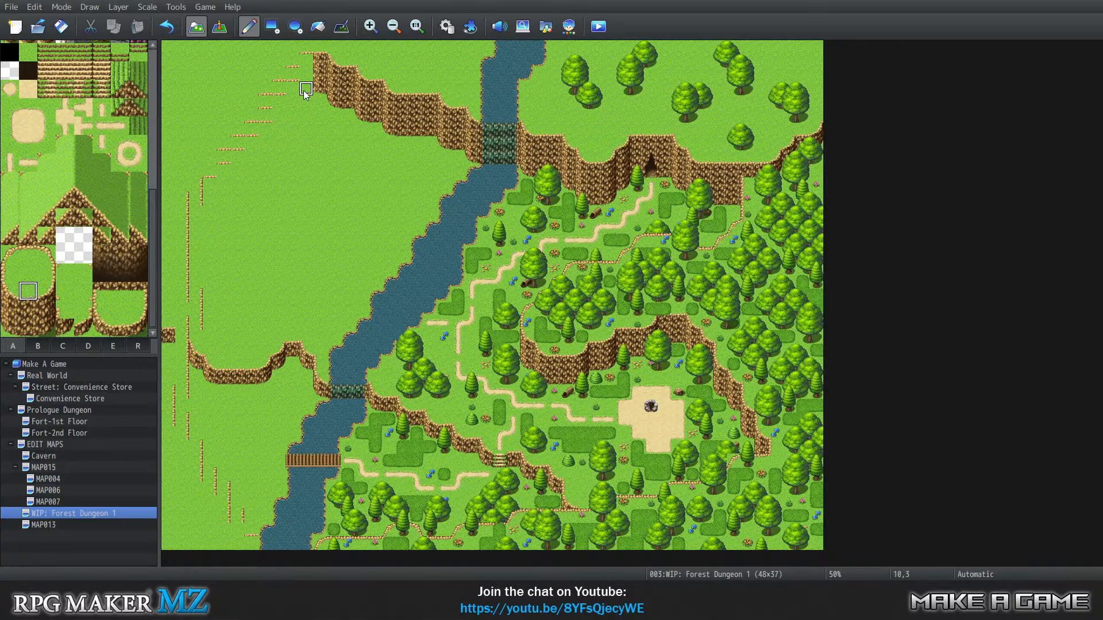
{"action": "left_click", "coordinate": [52, 294]}
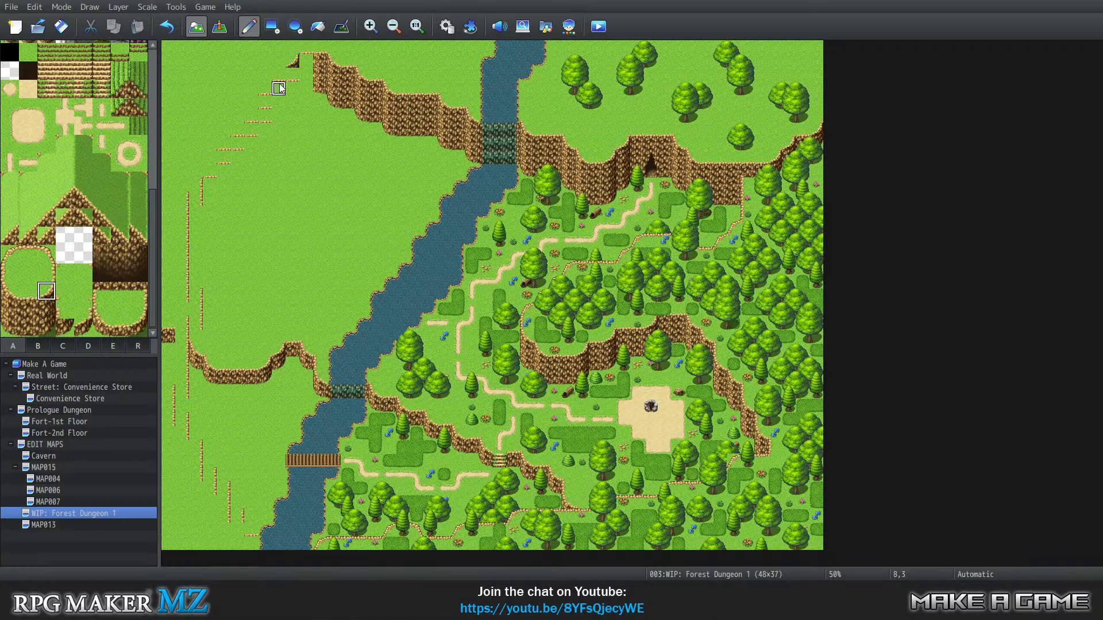
{"action": "left_click", "coordinate": [279, 75]}
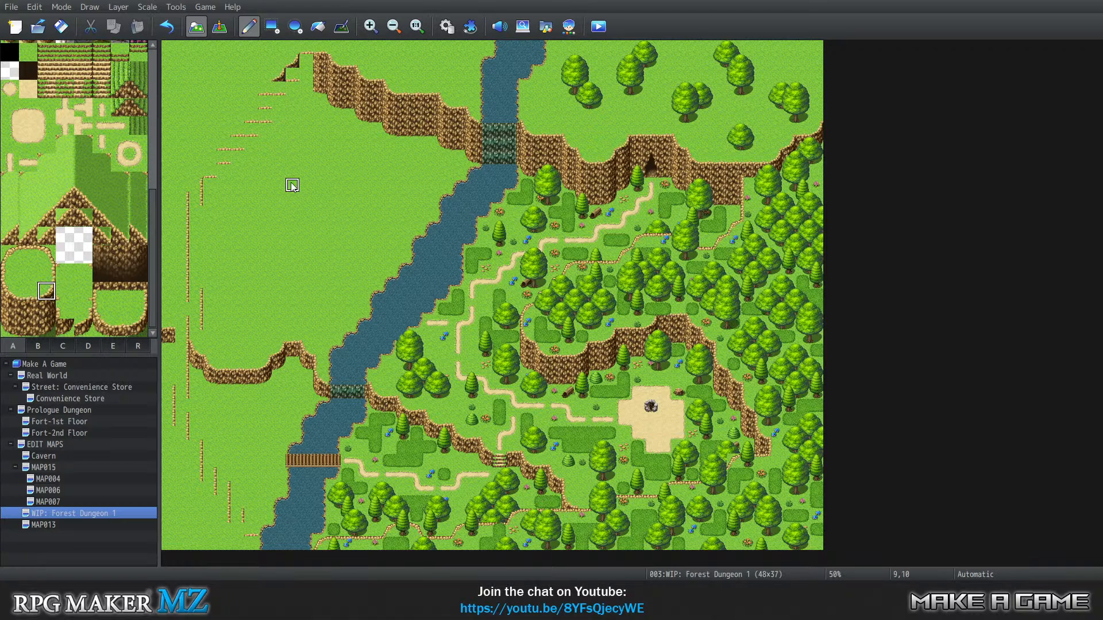
{"action": "left_click", "coordinate": [265, 92]}
{"action": "right_click", "coordinate": [269, 128]}
{"action": "left_click_drag", "start_coordinate": [266, 117], "coordinate": [265, 106]}
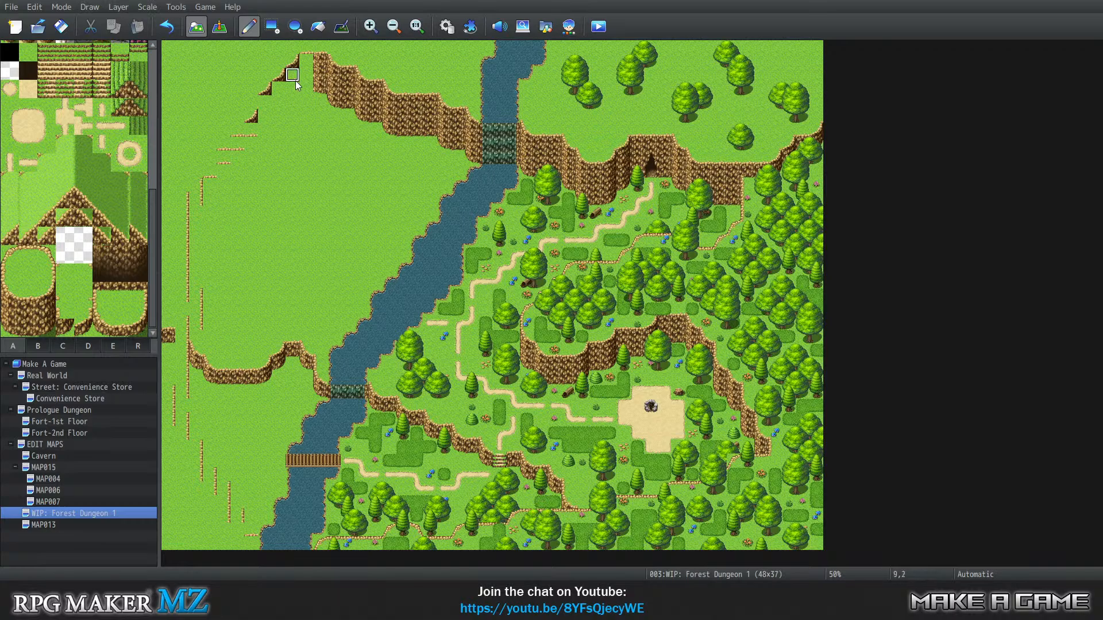
{"action": "left_click", "coordinate": [236, 131]}
{"action": "left_click", "coordinate": [222, 146]}
{"action": "left_click", "coordinate": [225, 163]}
{"action": "left_click", "coordinate": [211, 171]}
{"action": "left_click", "coordinate": [197, 199]}
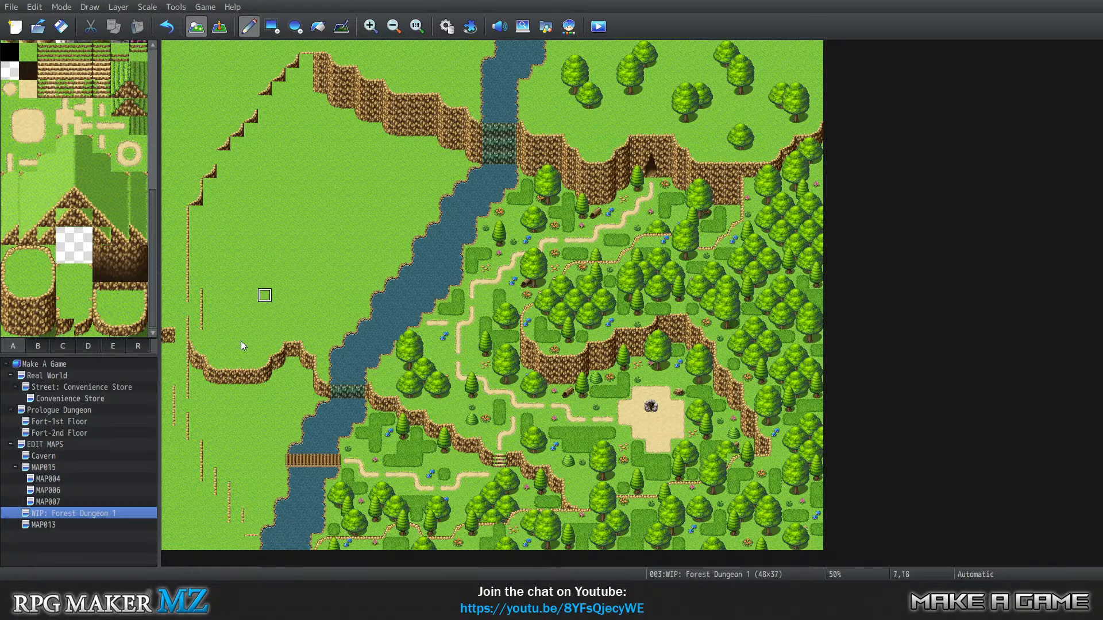
Join the ledge segments along the northwest diagonal and at the bend in the west edge with corner tiles
{"action": "right_click", "coordinate": [185, 293]}
{"action": "left_click", "coordinate": [196, 296]}
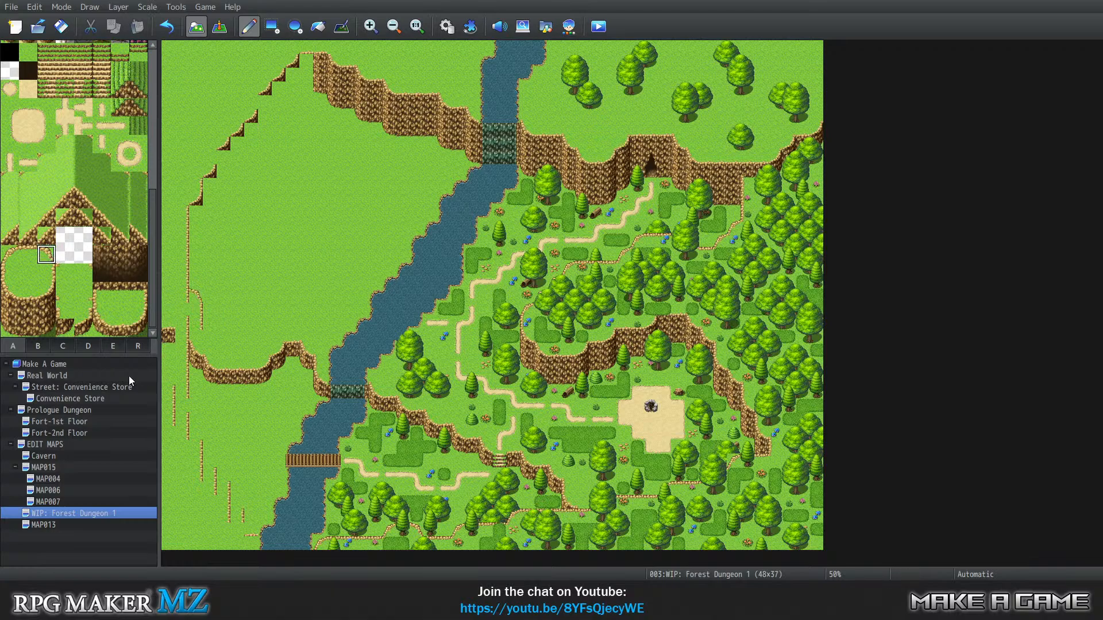
{"action": "left_click", "coordinate": [46, 297]}
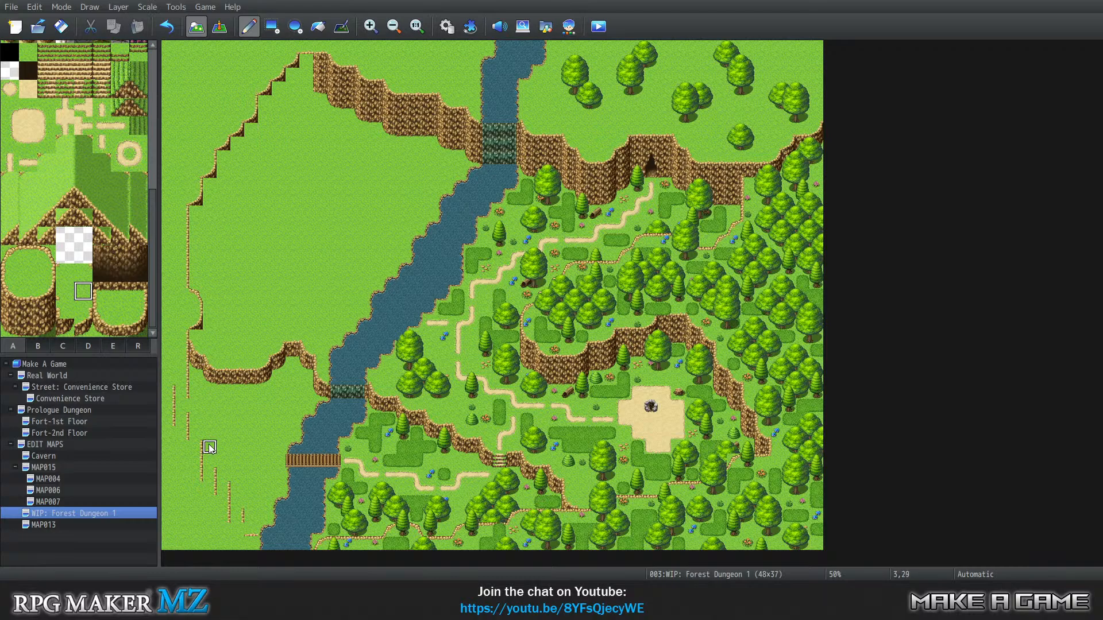
Add a column of cliff wall tiles beneath the bend in the west edge, beside the end of the southwest cliff
{"action": "left_click", "coordinate": [41, 315]}
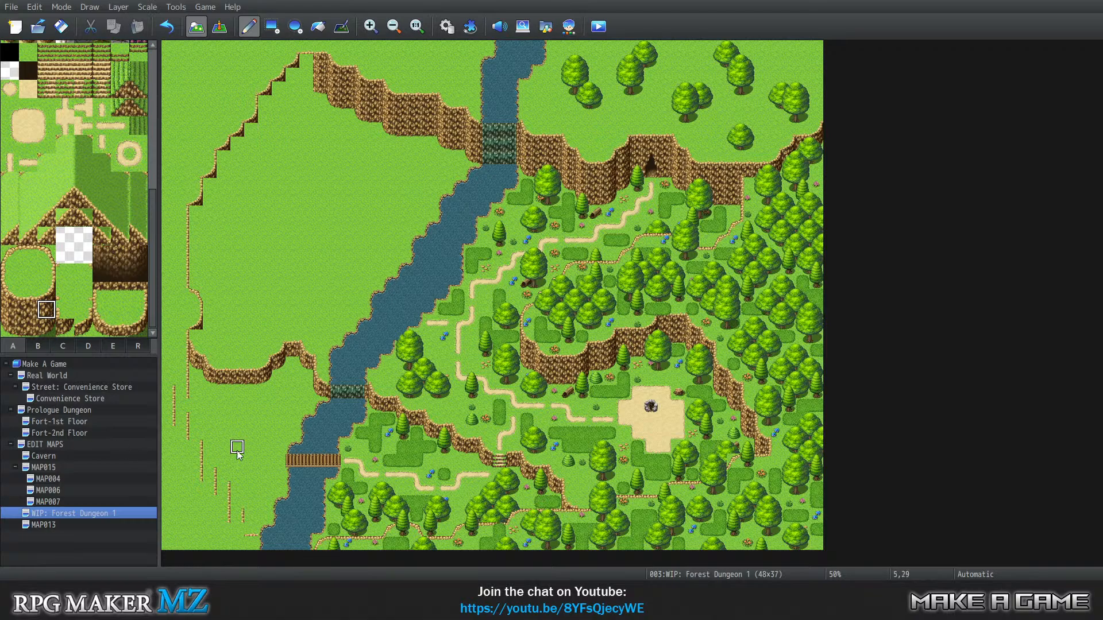
{"action": "left_click", "coordinate": [197, 338]}
{"action": "left_click", "coordinate": [196, 340]}
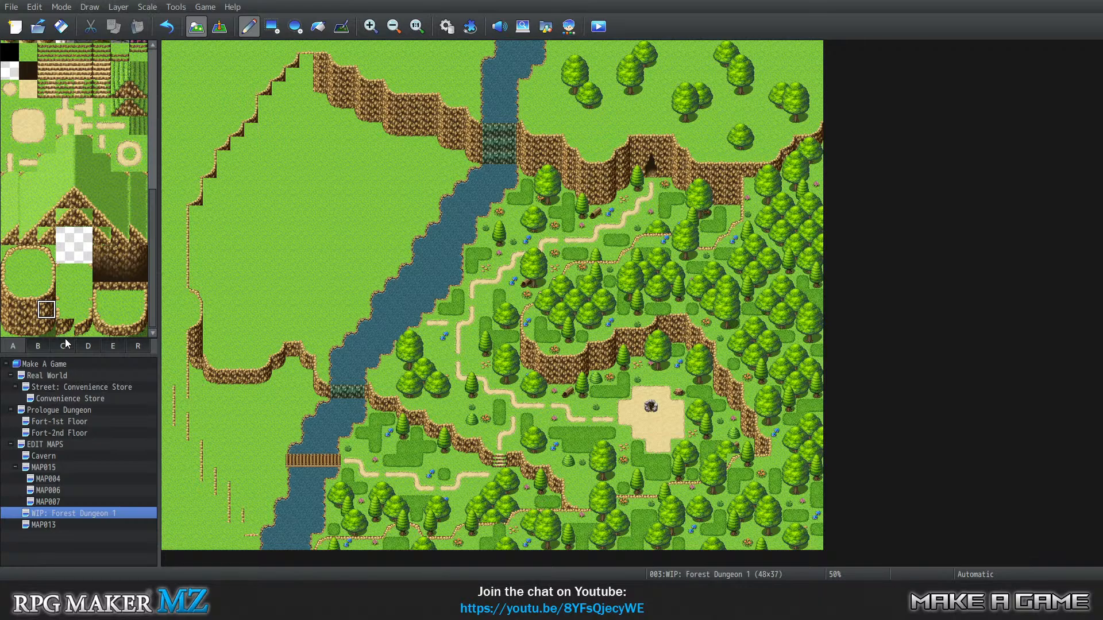
{"action": "left_click", "coordinate": [196, 366]}
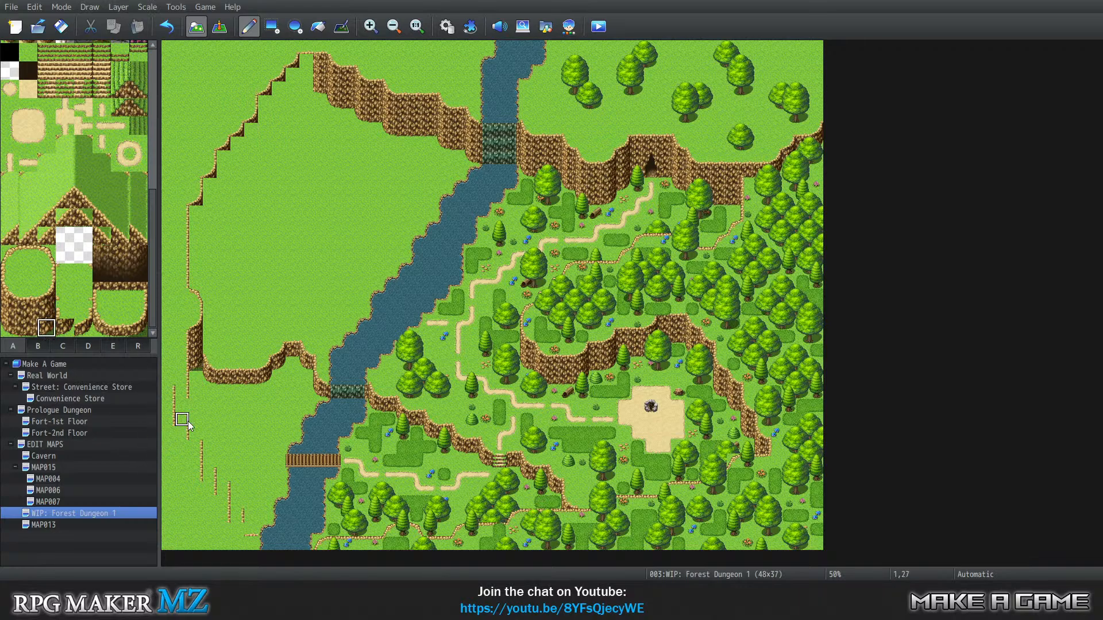
Reshape the west end of the southwest cliff with copied curved cliff tiles and clear the column beside the wall with grass
{"action": "mouse_move", "coordinate": [211, 361]}
{"action": "right_mouse_down"}
{"action": "mouse_move", "coordinate": [186, 396]}
{"action": "mouse_move", "coordinate": [212, 382]}
{"action": "right_mouse_up"}
{"action": "left_click", "coordinate": [211, 383]}
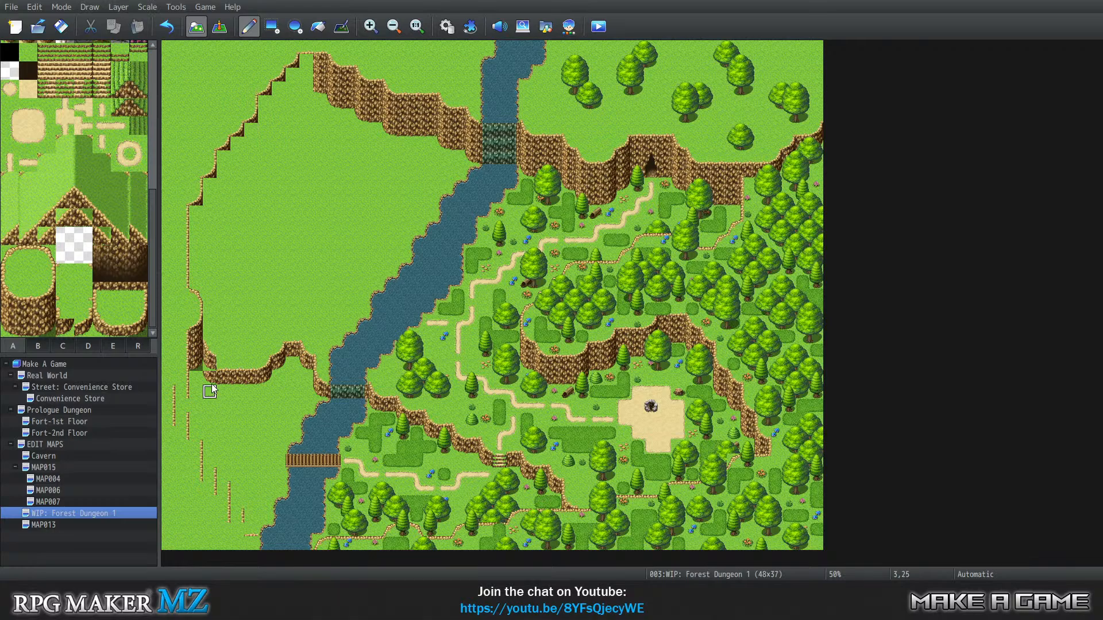
{"action": "mouse_move", "coordinate": [209, 363]}
{"action": "right_mouse_down"}
{"action": "mouse_move", "coordinate": [193, 377]}
{"action": "mouse_move", "coordinate": [212, 352]}
{"action": "right_mouse_up"}
{"action": "left_click", "coordinate": [223, 369]}
{"action": "right_click", "coordinate": [212, 394]}
{"action": "left_click", "coordinate": [210, 377]}
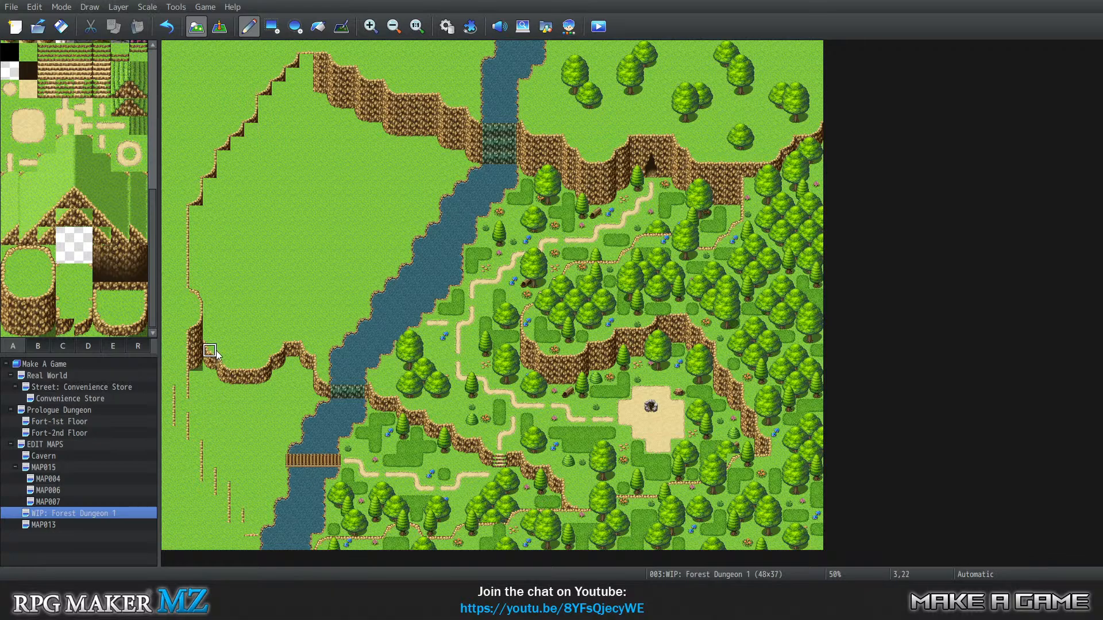
Shift the southwest cliff's curved end one column east and connect it to the vertical wall with a copied straight cliff column
{"action": "right_click_drag", "start_coordinate": [213, 336], "coordinate": [221, 384]}
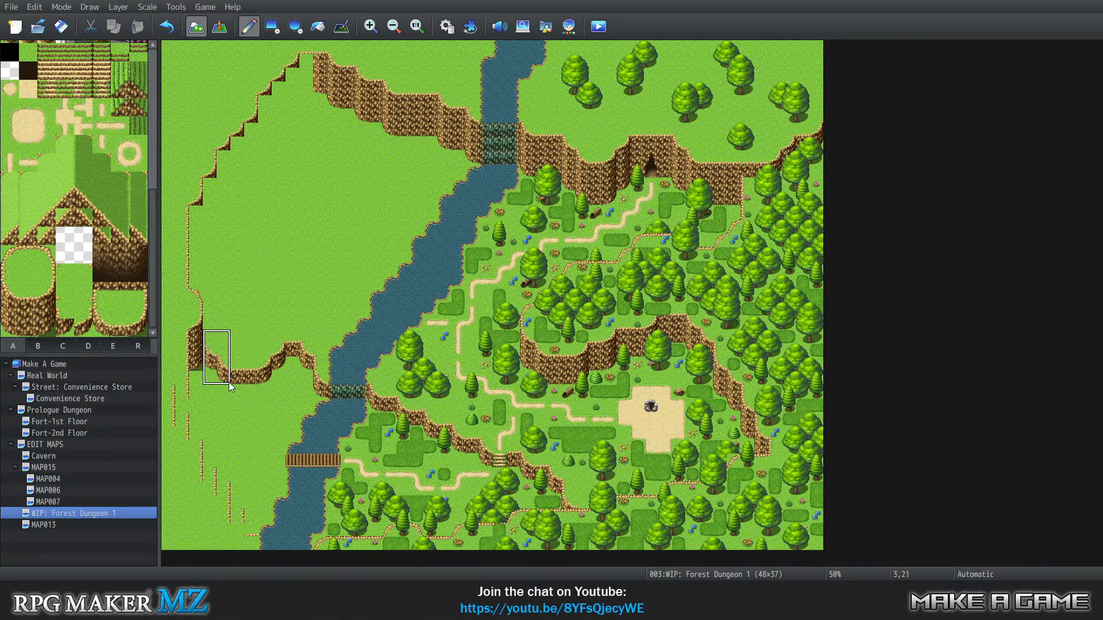
{"action": "left_click", "coordinate": [232, 381]}
{"action": "right_click", "coordinate": [225, 389]}
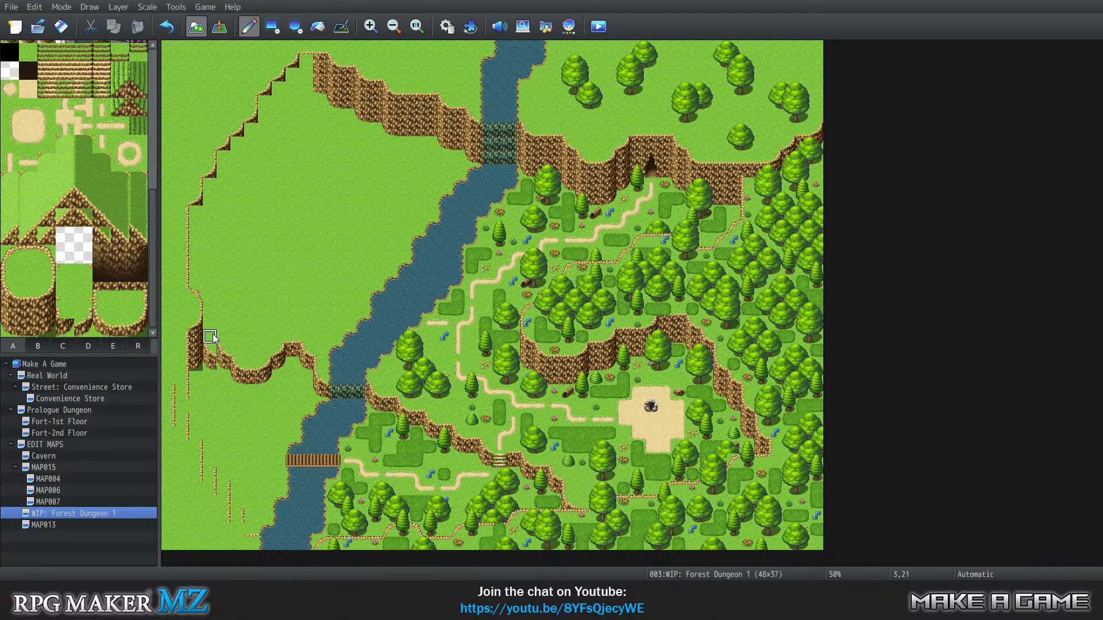
{"action": "left_click_drag", "start_coordinate": [213, 335], "coordinate": [213, 379]}
{"action": "right_click_drag", "start_coordinate": [256, 394], "coordinate": [256, 350]}
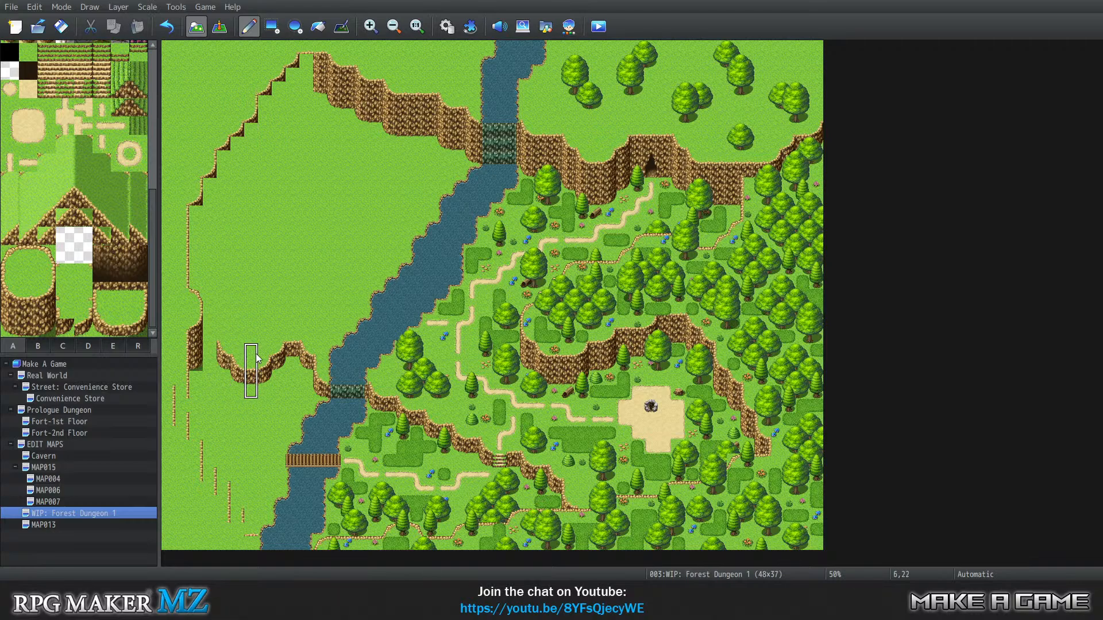
{"action": "left_click", "coordinate": [210, 337]}
Join the southwest ledge segments with corner tiles from below the wall down to the river, covering leftover edges with grass
{"action": "right_click", "coordinate": [220, 410]}
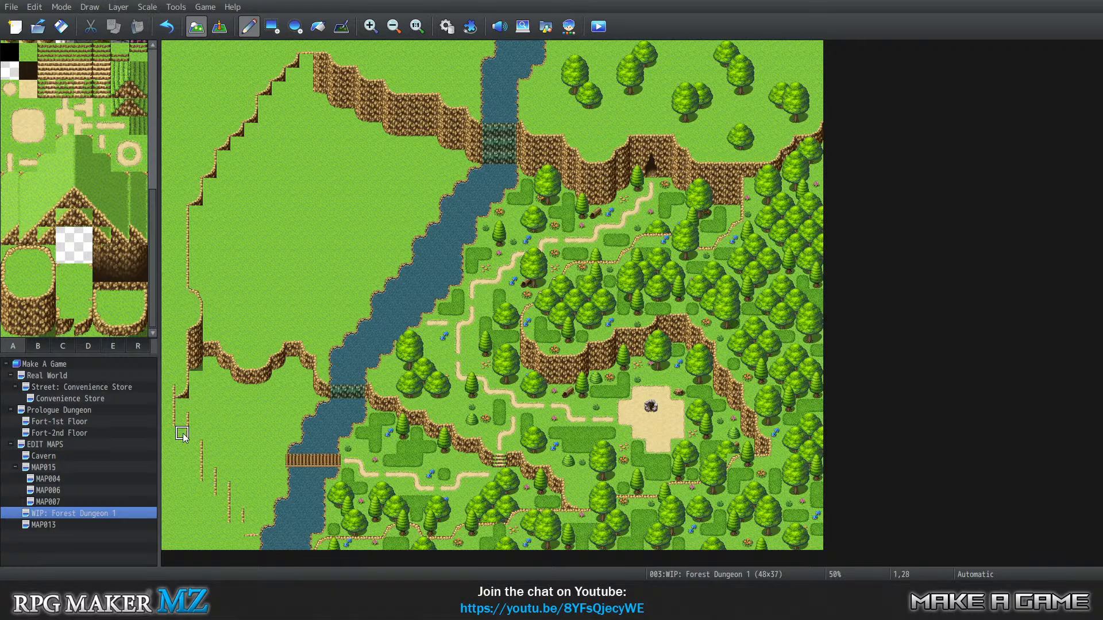
{"action": "left_click_drag", "start_coordinate": [182, 440], "coordinate": [238, 528]}
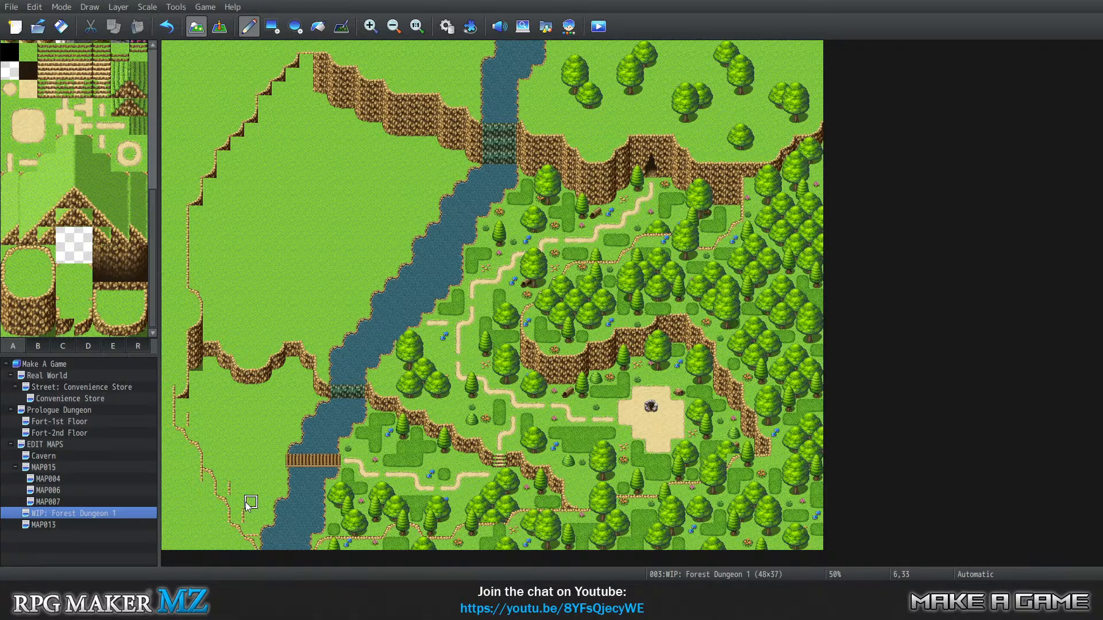
{"action": "left_click", "coordinate": [240, 513]}
{"action": "left_click", "coordinate": [169, 391]}
{"action": "left_click", "coordinate": [192, 479]}
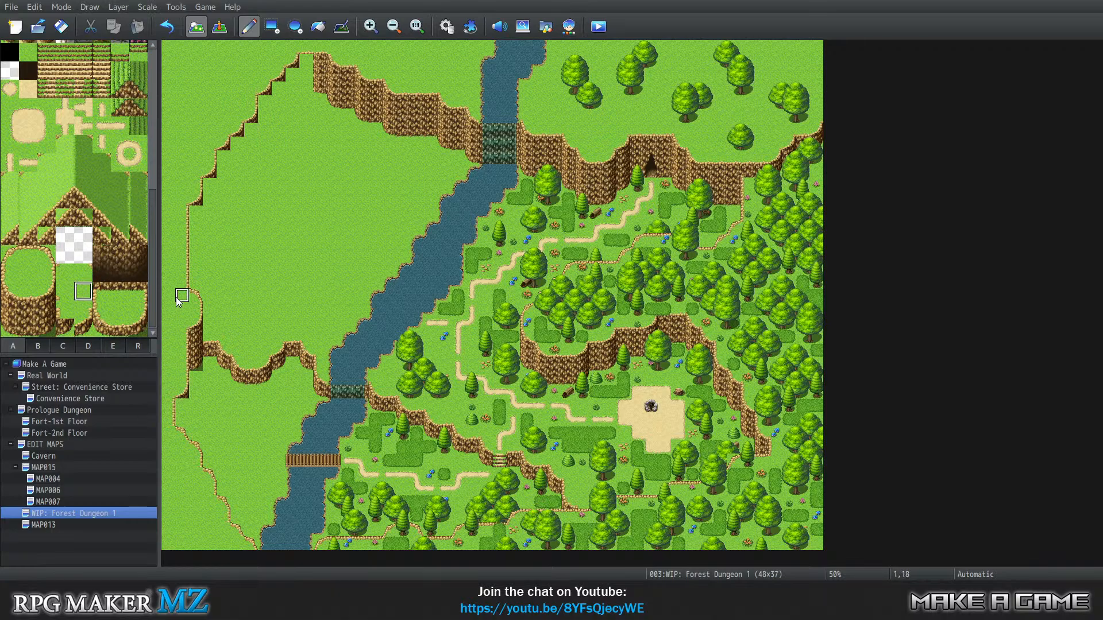
Inspect the western area's ledge outline at 100% zoom, from the wooden bridge up to the northern cliff
{"action": "left_click", "coordinate": [88, 277]}
{"action": "left_click", "coordinate": [416, 26]}
{"action": "scroll", "coordinate": [505, 491], "scroll_direction": "down", "scroll_amount": 5}
{"action": "scroll", "coordinate": [507, 495], "scroll_direction": "down", "scroll_amount": 2}
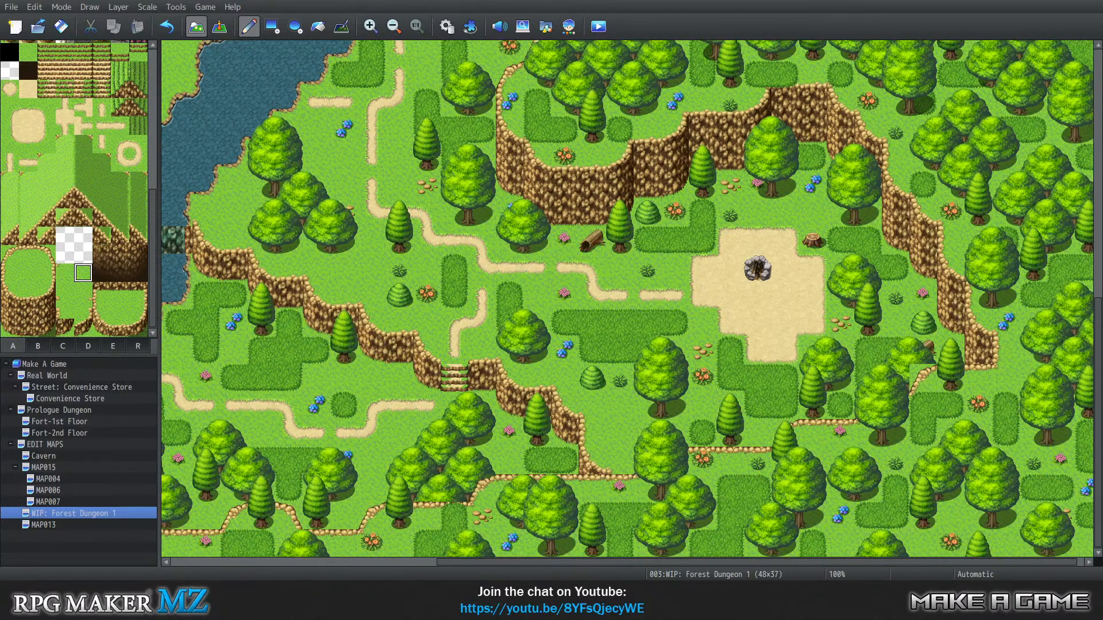
{"action": "left_click_drag", "start_coordinate": [551, 565], "coordinate": [229, 550]}
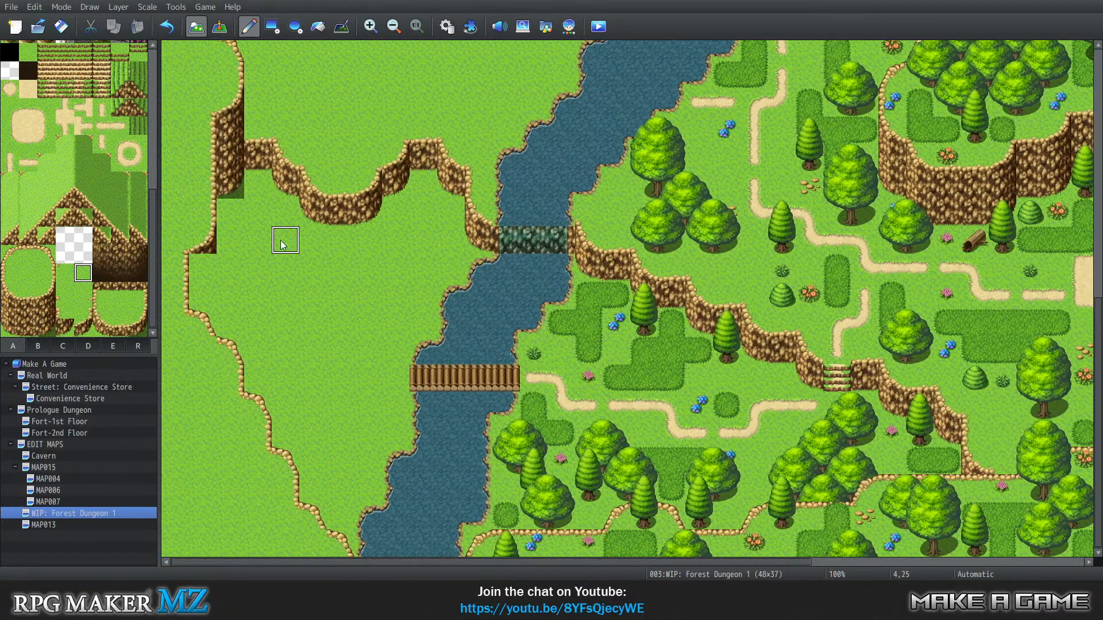
{"action": "scroll", "coordinate": [385, 218], "scroll_direction": "up", "scroll_amount": 6}
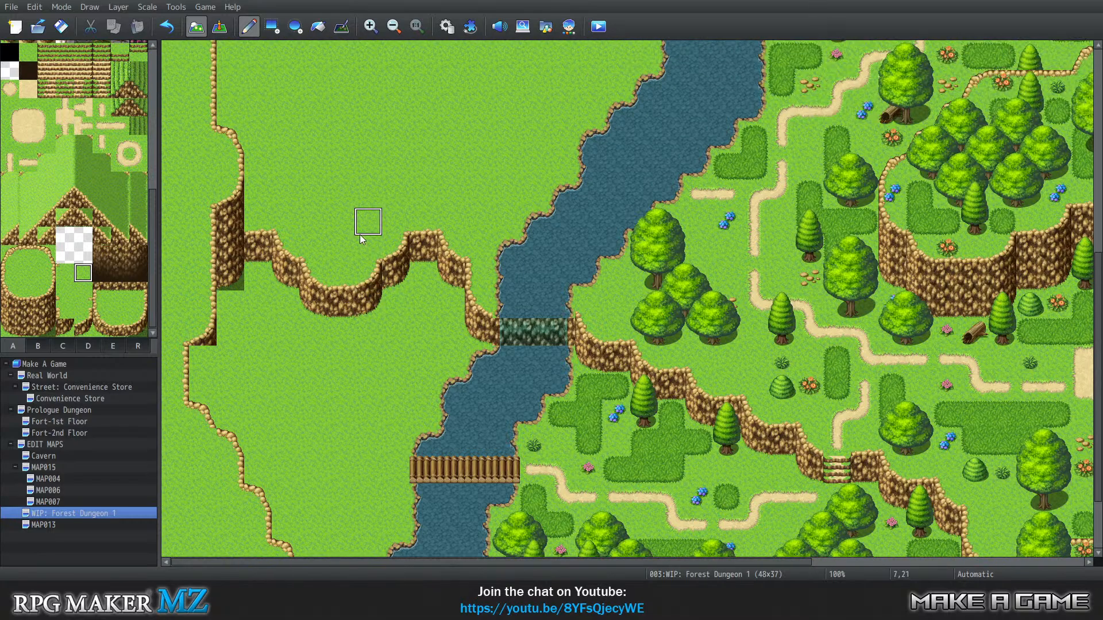
{"action": "scroll", "coordinate": [394, 450], "scroll_direction": "down", "scroll_amount": 6}
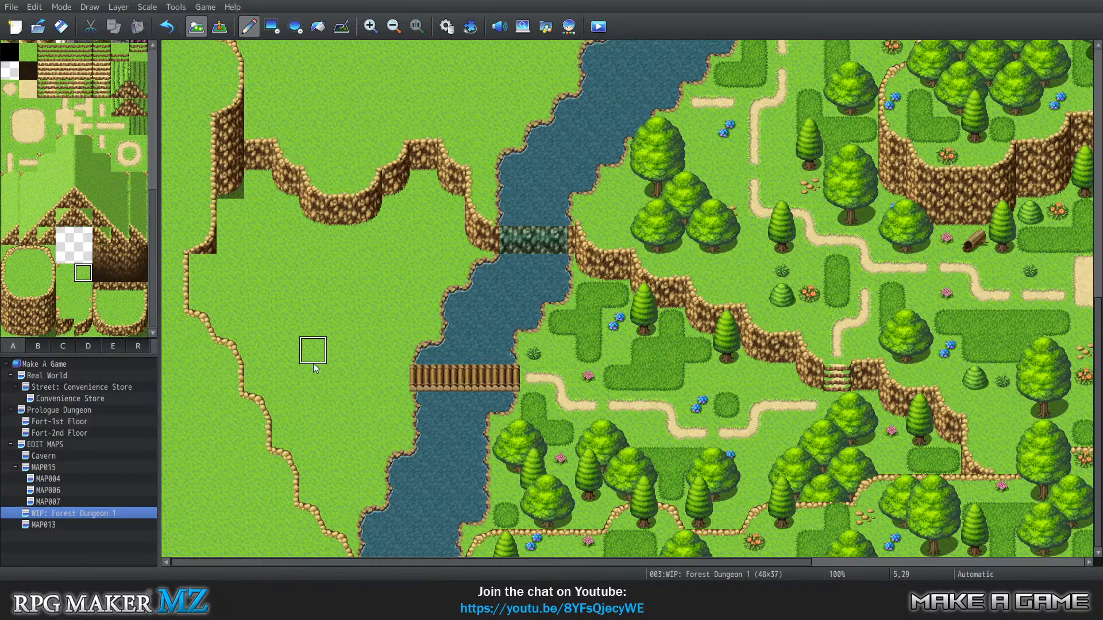
{"action": "scroll", "coordinate": [215, 356], "scroll_direction": "up", "scroll_amount": 6}
{"action": "scroll", "coordinate": [198, 333], "scroll_direction": "up", "scroll_amount": 9}
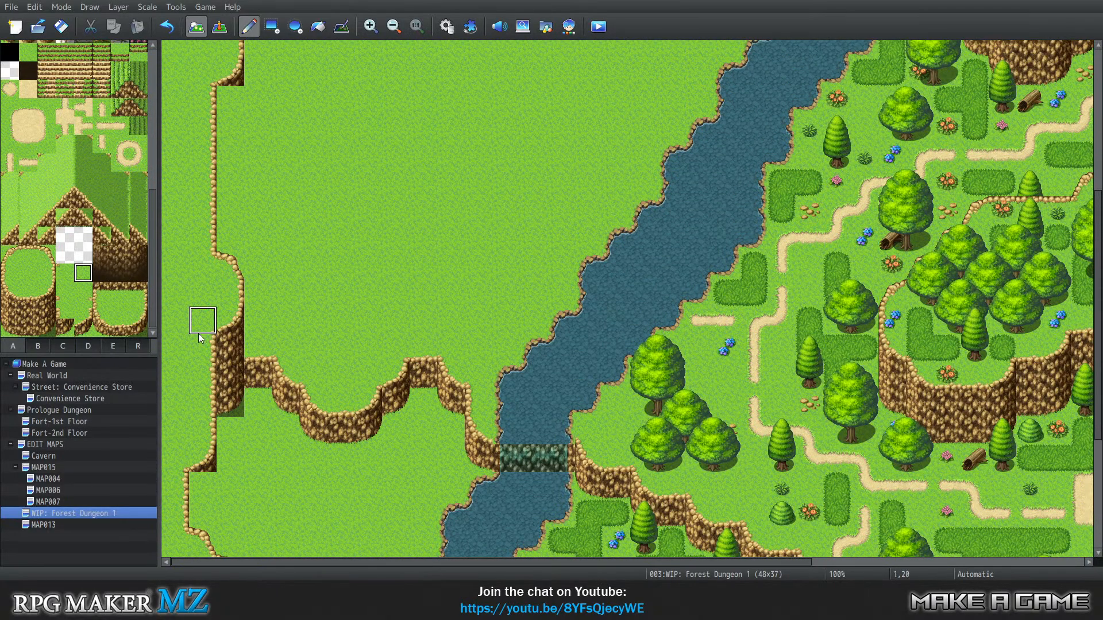
{"action": "scroll", "coordinate": [408, 215], "scroll_direction": "up", "scroll_amount": 4}
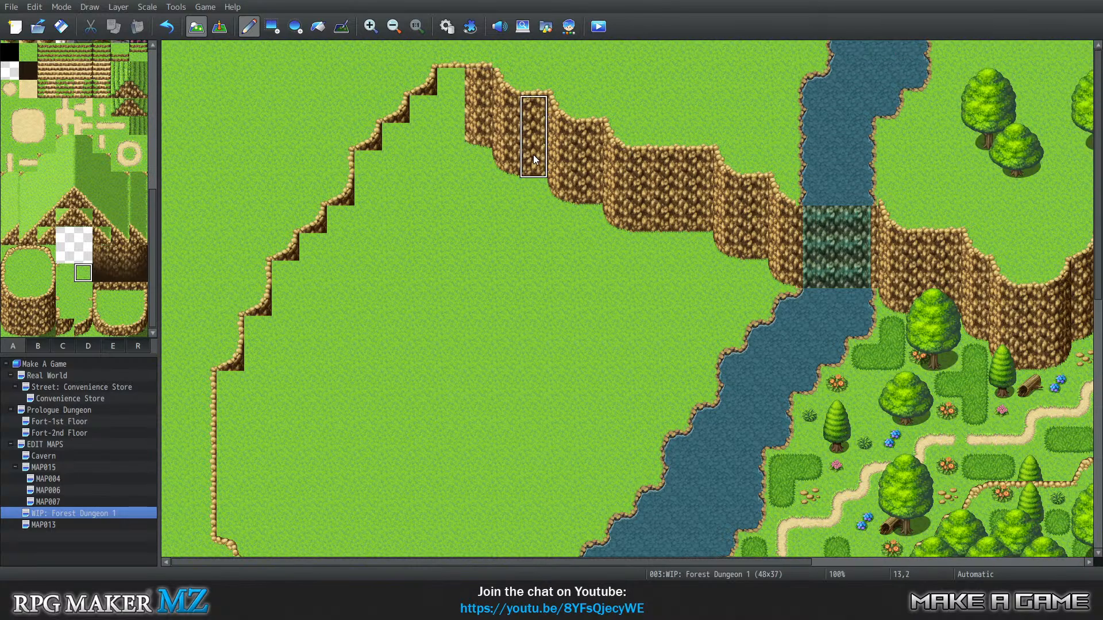
Extend the northern cliff's west end to the ledge diagonal with copied straight cliff columns three tiles high
{"action": "right_click_drag", "start_coordinate": [533, 154], "coordinate": [533, 154]}
{"action": "left_click", "coordinate": [453, 141]}
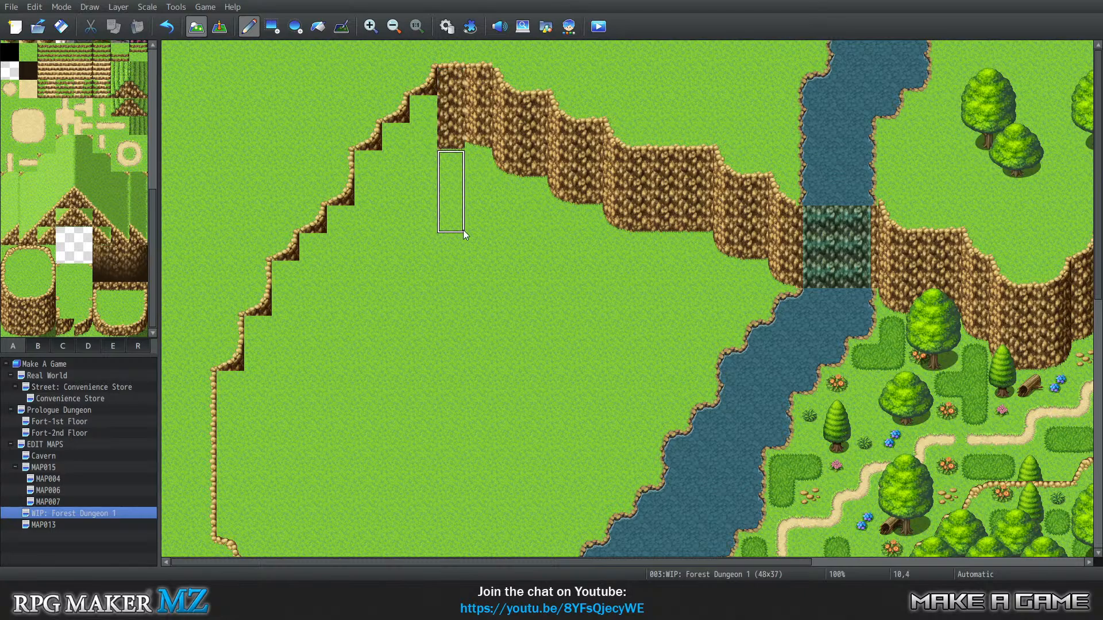
{"action": "key", "text": "ctrl+z"}
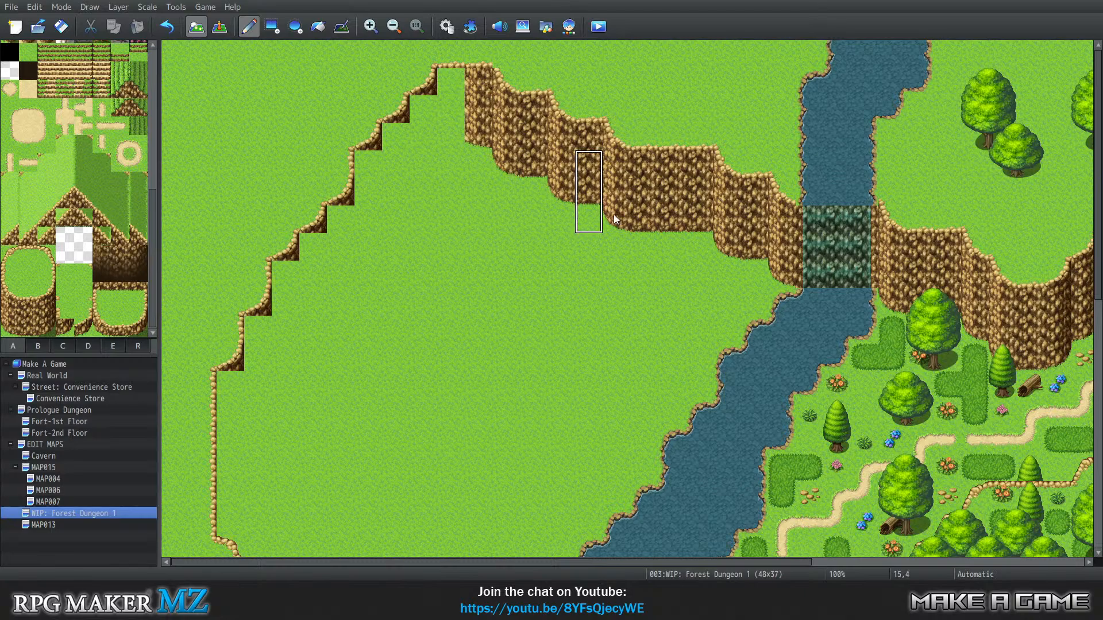
{"action": "left_click", "coordinate": [500, 136]}
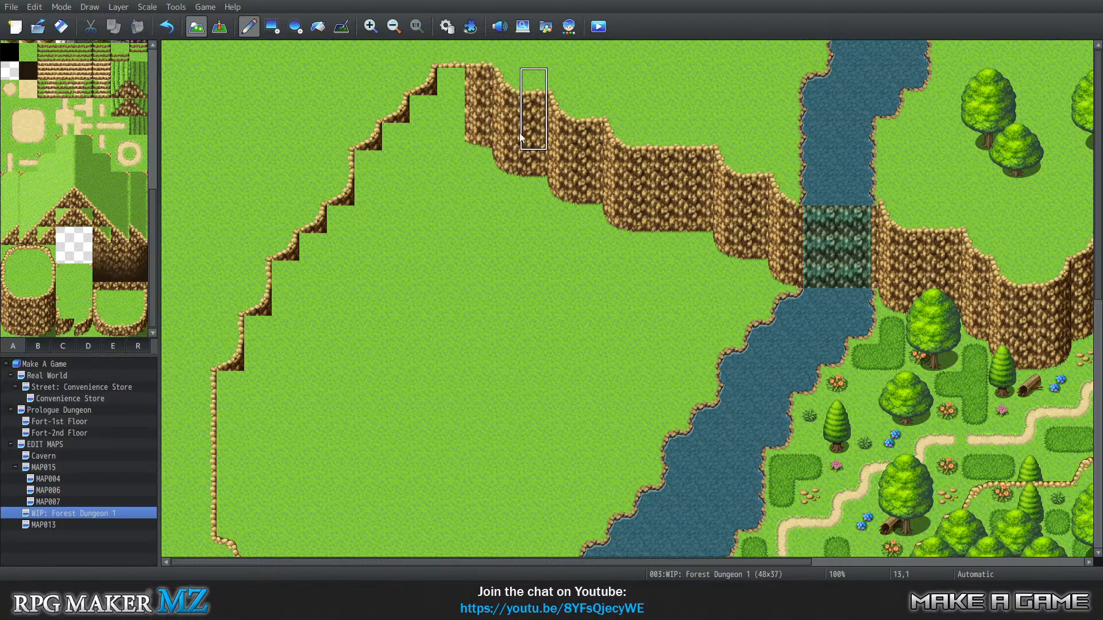
{"action": "left_click", "coordinate": [461, 137]}
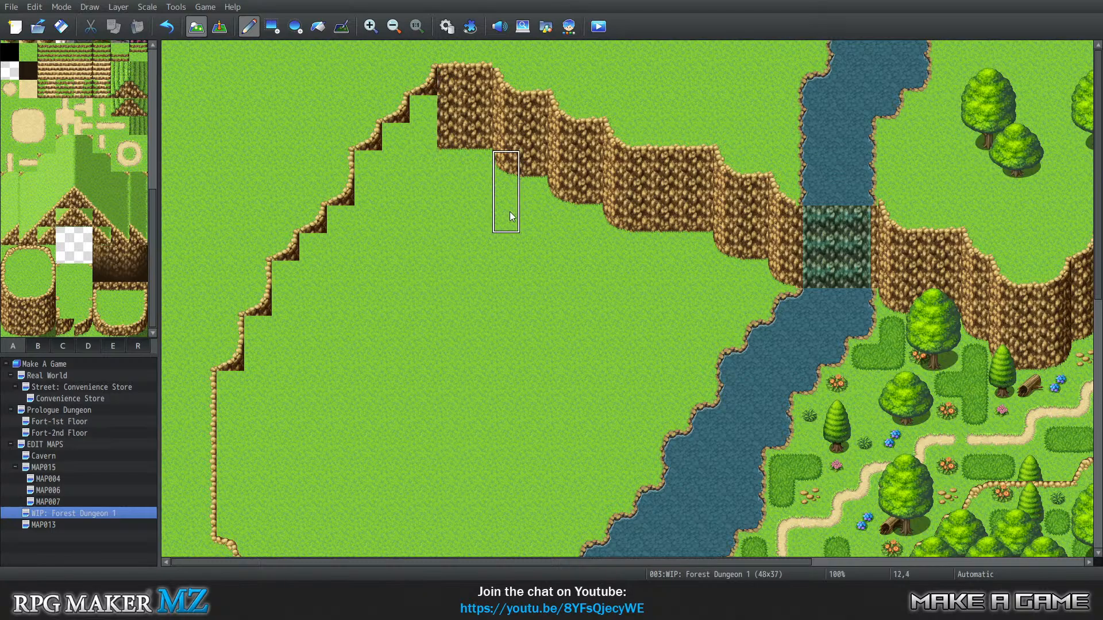
{"action": "scroll", "coordinate": [473, 339], "scroll_direction": "down", "scroll_amount": 1}
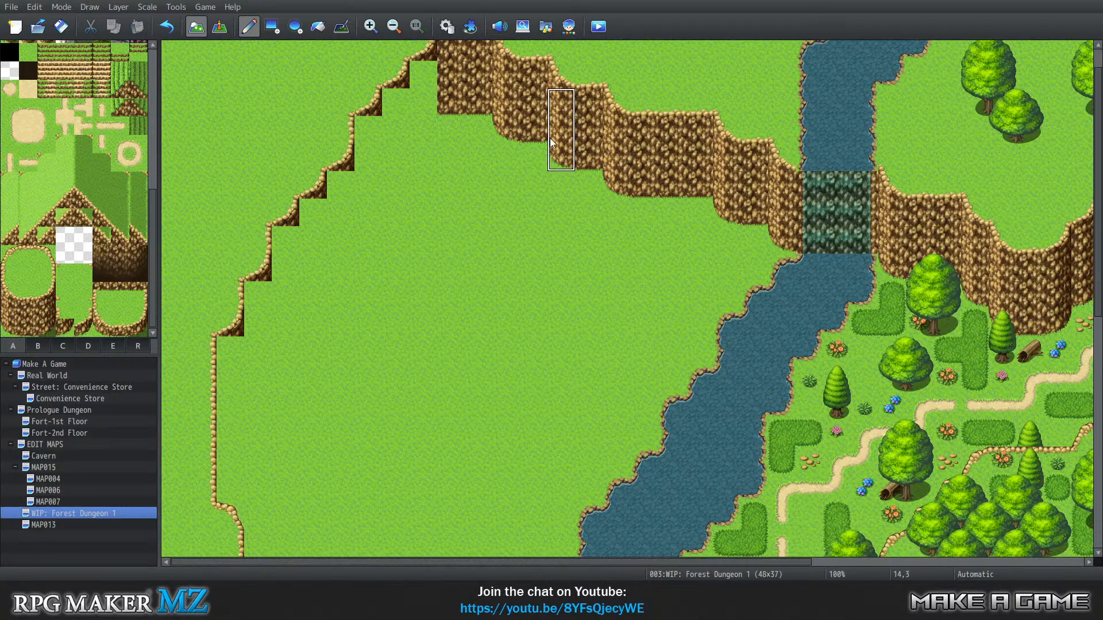
{"action": "scroll", "coordinate": [471, 201], "scroll_direction": "up", "scroll_amount": 1}
{"action": "scroll", "coordinate": [689, 299], "scroll_direction": "down", "scroll_amount": 6}
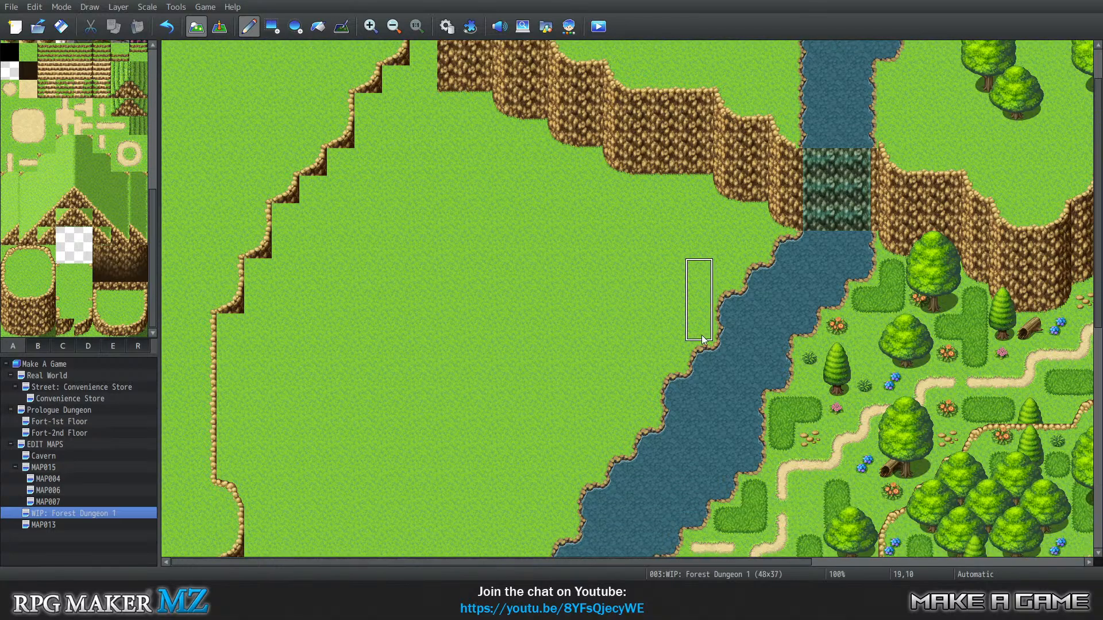
Extend the vertical cliff wall west of the curved cliff one tile further down
{"action": "scroll", "coordinate": [413, 305], "scroll_direction": "down", "scroll_amount": 5}
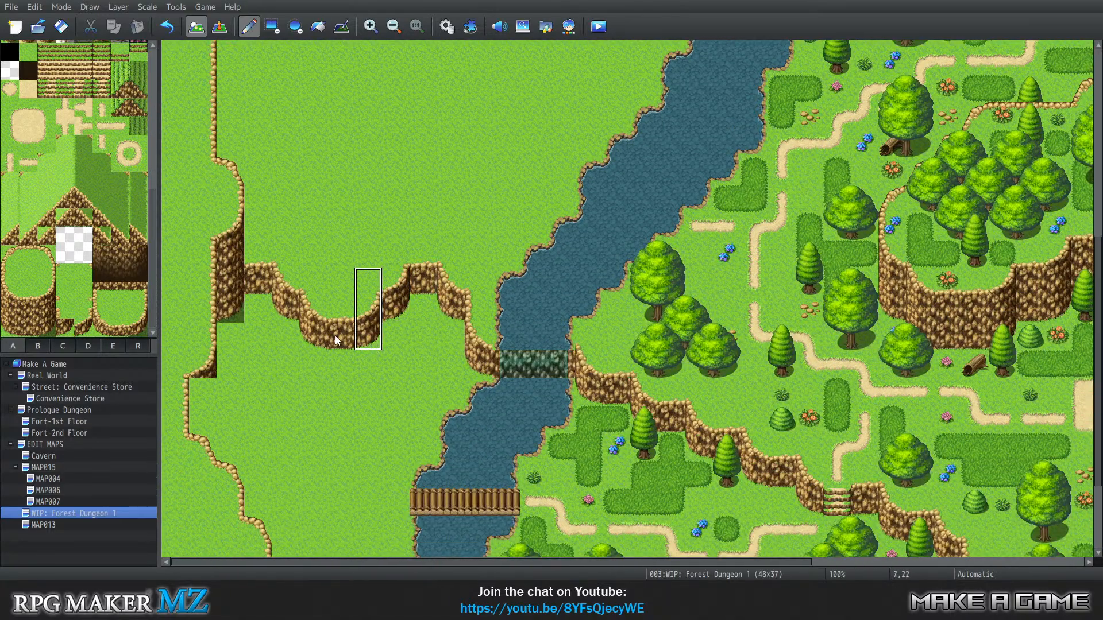
{"action": "mouse_move", "coordinate": [231, 292]}
{"action": "left_mouse_down"}
{"action": "mouse_move", "coordinate": [234, 279]}
{"action": "mouse_move", "coordinate": [231, 323]}
{"action": "left_mouse_up"}
{"action": "right_click", "coordinate": [249, 372]}
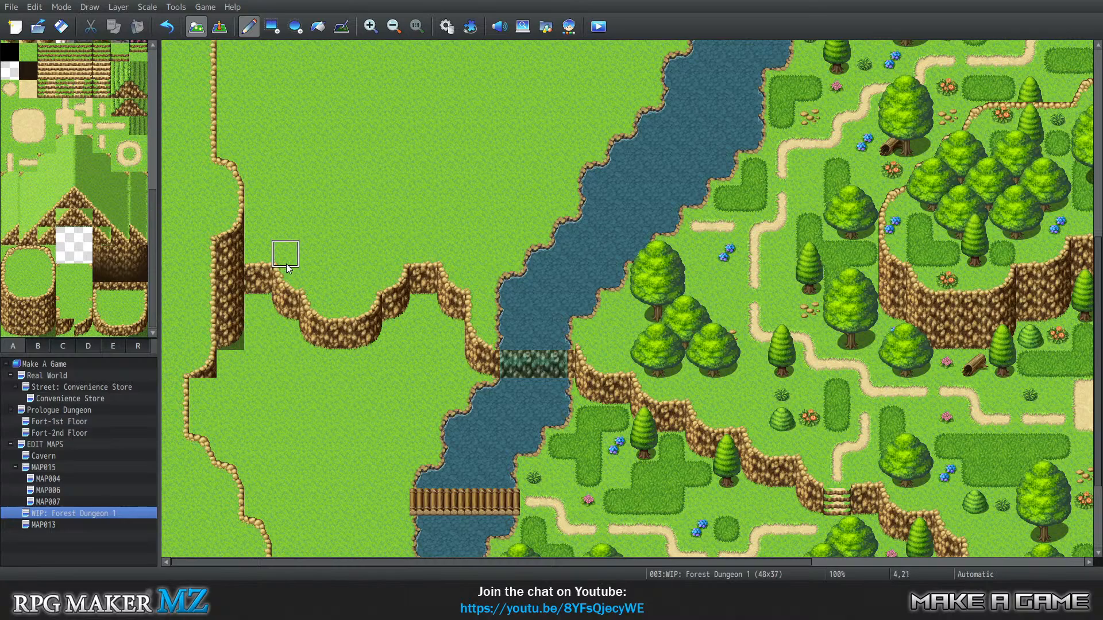
Try to widen the curved cliff's dip one column west with copied cliff columns
{"action": "right_click_drag", "start_coordinate": [285, 253], "coordinate": [309, 335]}
{"action": "left_click", "coordinate": [291, 340]}
{"action": "right_click", "coordinate": [324, 392]}
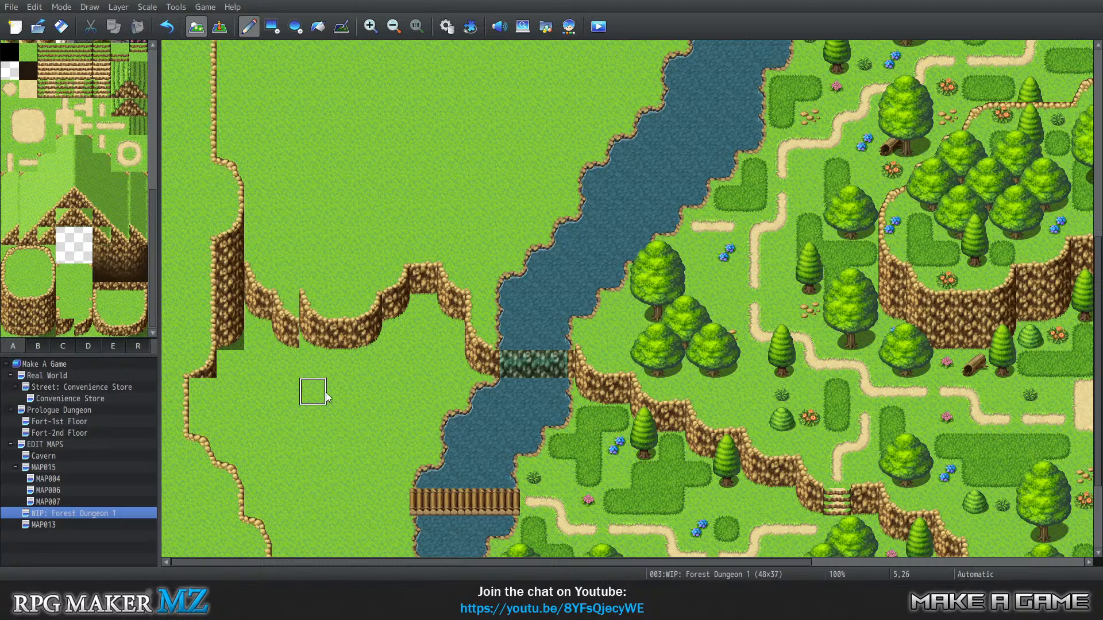
{"action": "right_click_drag", "start_coordinate": [343, 293], "coordinate": [337, 340]}
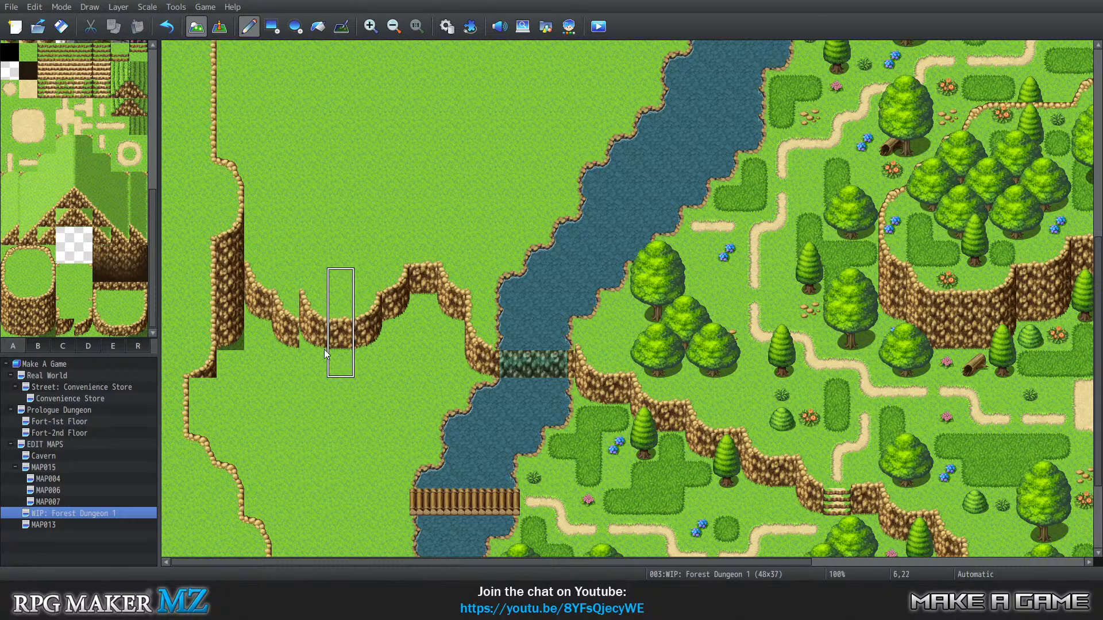
{"action": "left_click", "coordinate": [316, 345]}
{"action": "left_click", "coordinate": [314, 356]}
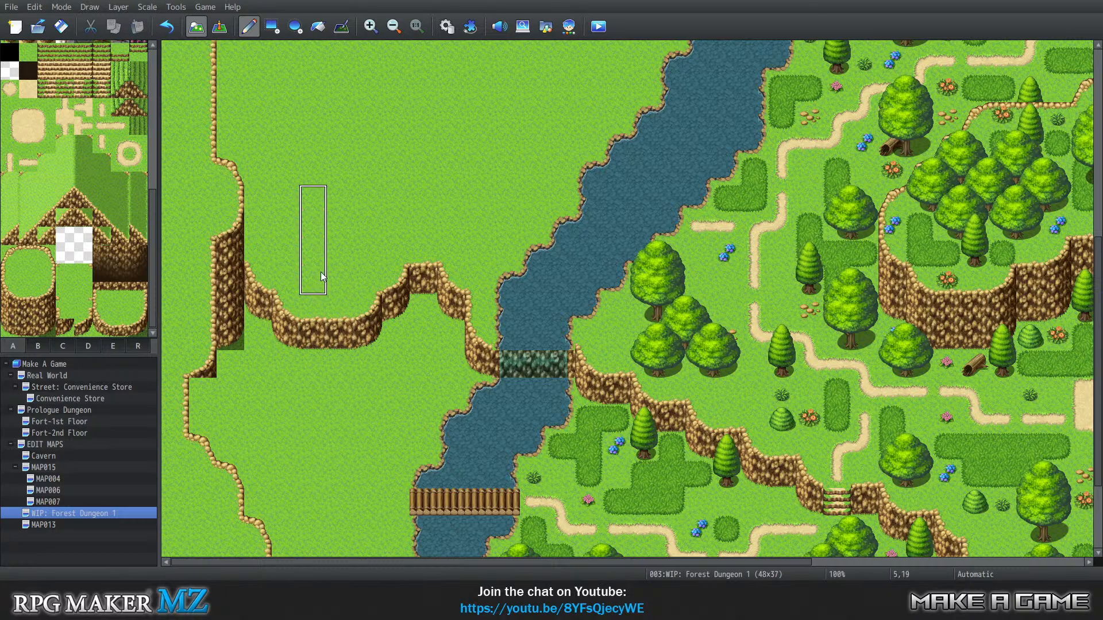
{"action": "right_click", "coordinate": [301, 453]}
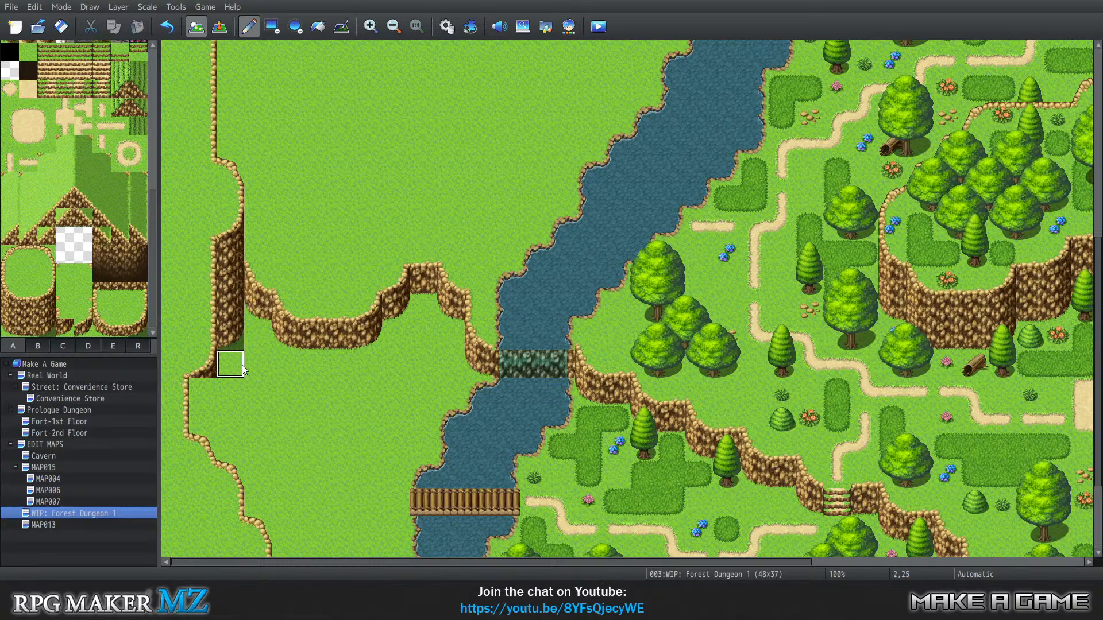
{"action": "left_click", "coordinate": [302, 367]}
{"action": "left_click", "coordinate": [302, 369]}
{"action": "key", "text": "ctrl+z"}
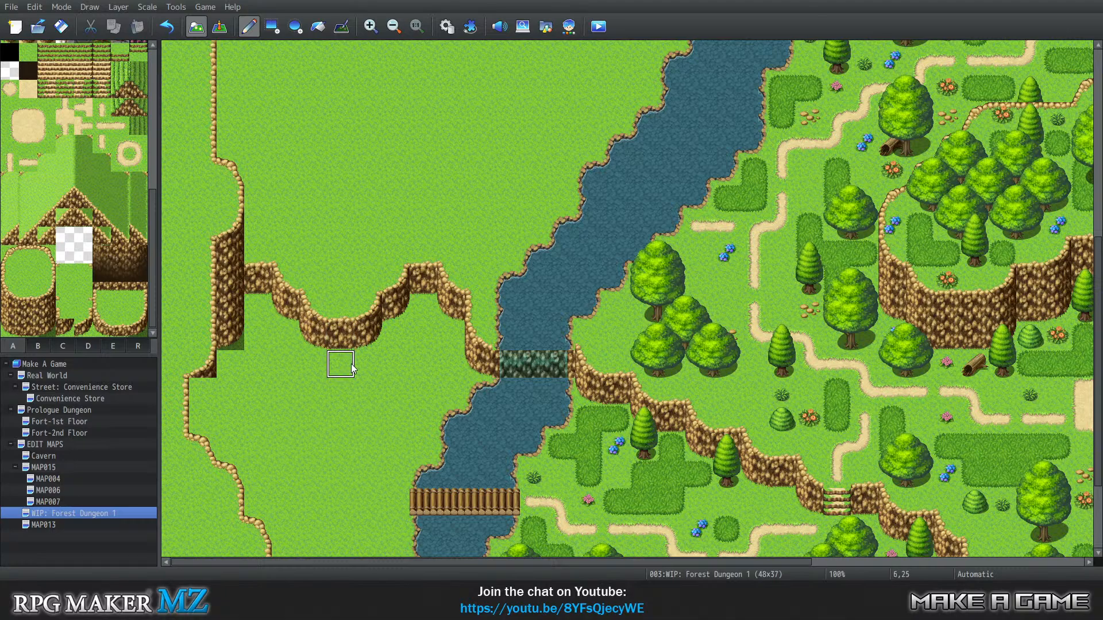
Copy the stairs from the eastern cliff into the middle of the western cliff's dip
{"action": "scroll", "coordinate": [356, 396], "scroll_direction": "down", "scroll_amount": 3}
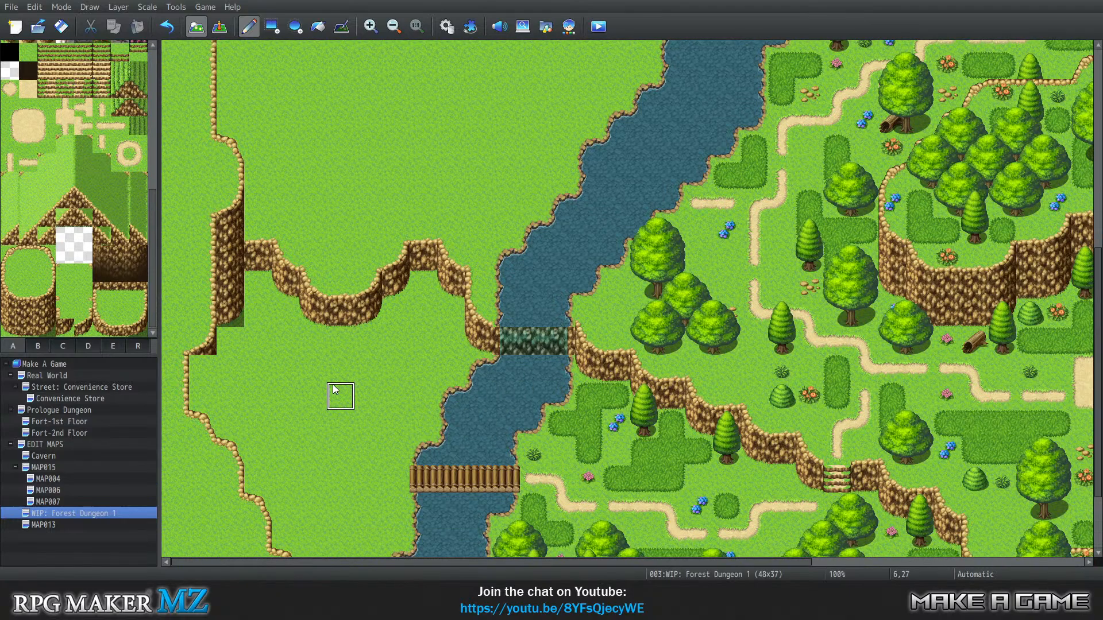
{"action": "right_click", "coordinate": [838, 431]}
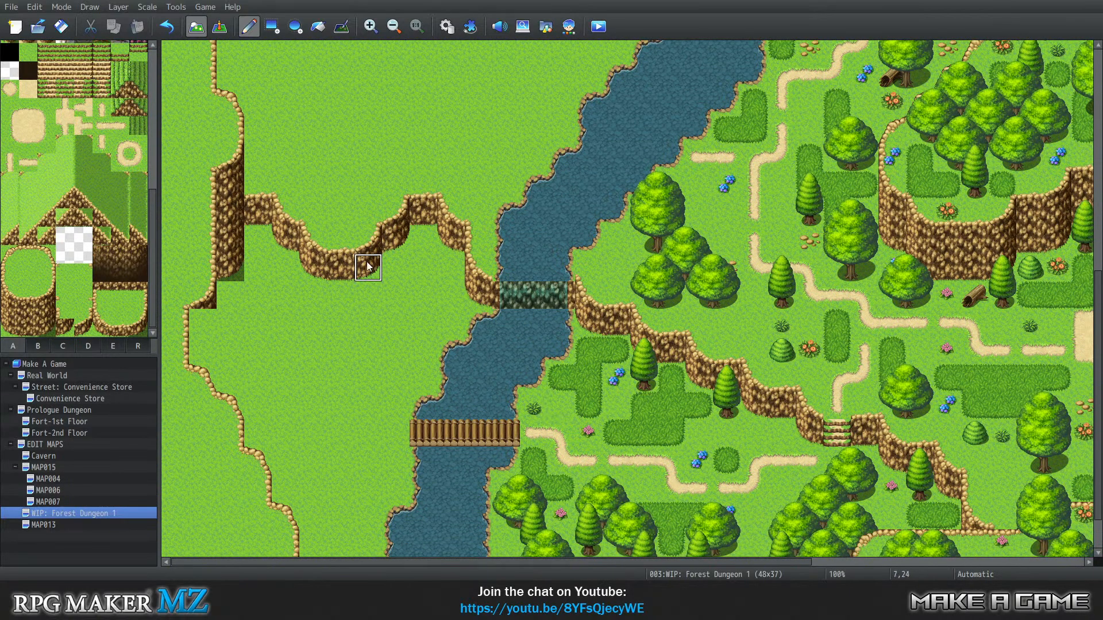
{"action": "left_click", "coordinate": [341, 268]}
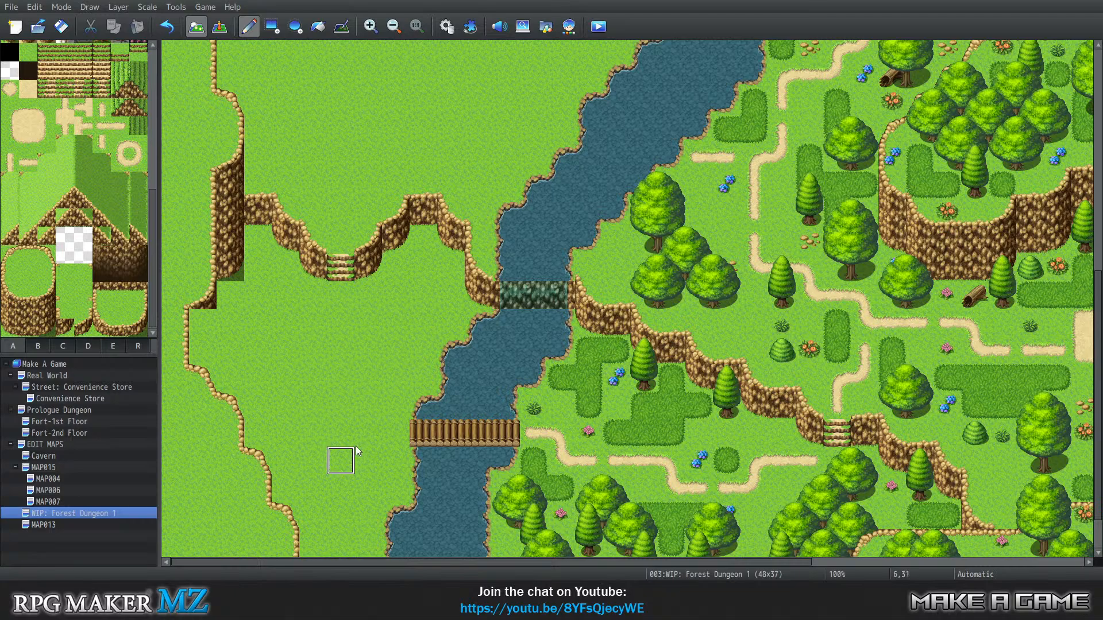
Copy a two-tile cliff wall section below the lower ledge corner and cover the upper wall's base tile with grass
{"action": "scroll", "coordinate": [281, 408], "scroll_direction": "down", "scroll_amount": 2}
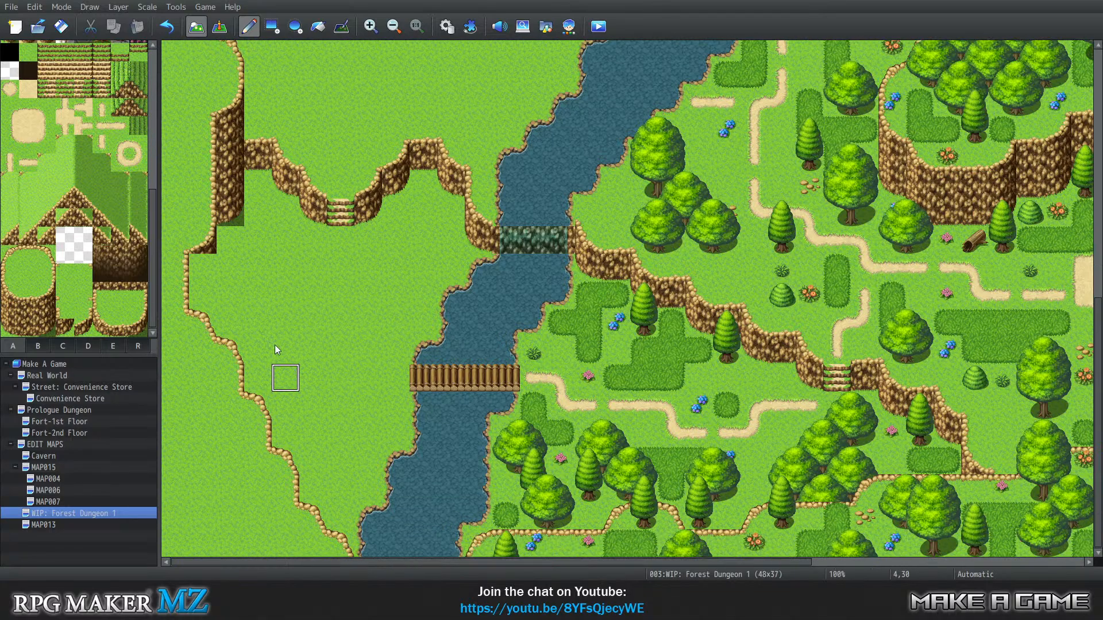
{"action": "right_click_drag", "start_coordinate": [231, 184], "coordinate": [230, 207]}
{"action": "scroll", "coordinate": [228, 275], "scroll_direction": "up", "scroll_amount": 2}
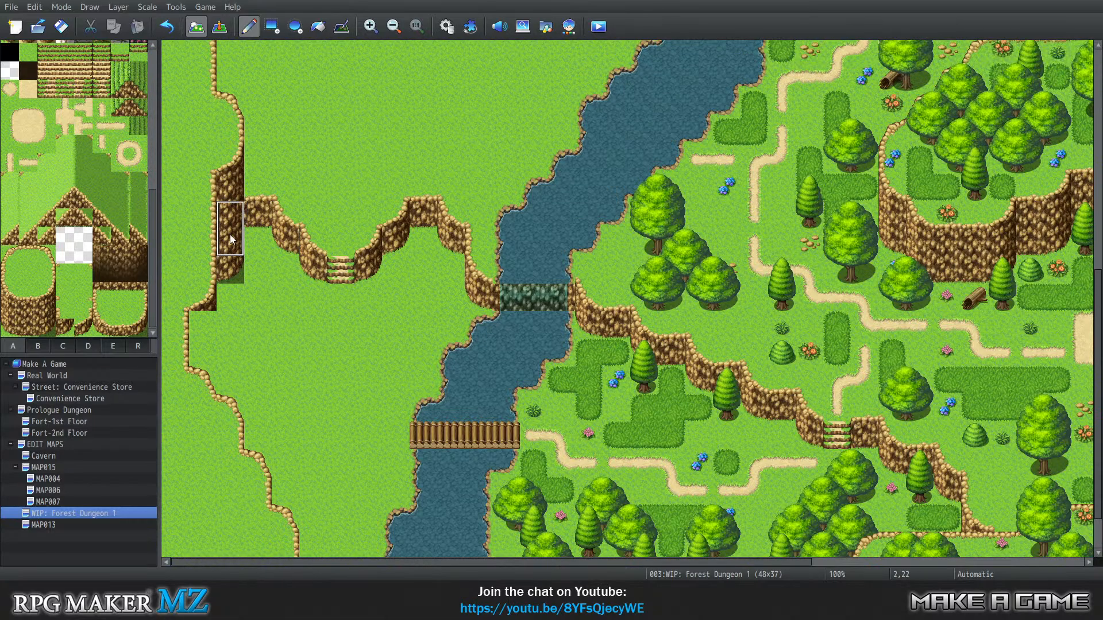
{"action": "left_click", "coordinate": [224, 225]}
{"action": "left_click", "coordinate": [201, 348]}
{"action": "left_click", "coordinate": [225, 277], "text": "shift"}
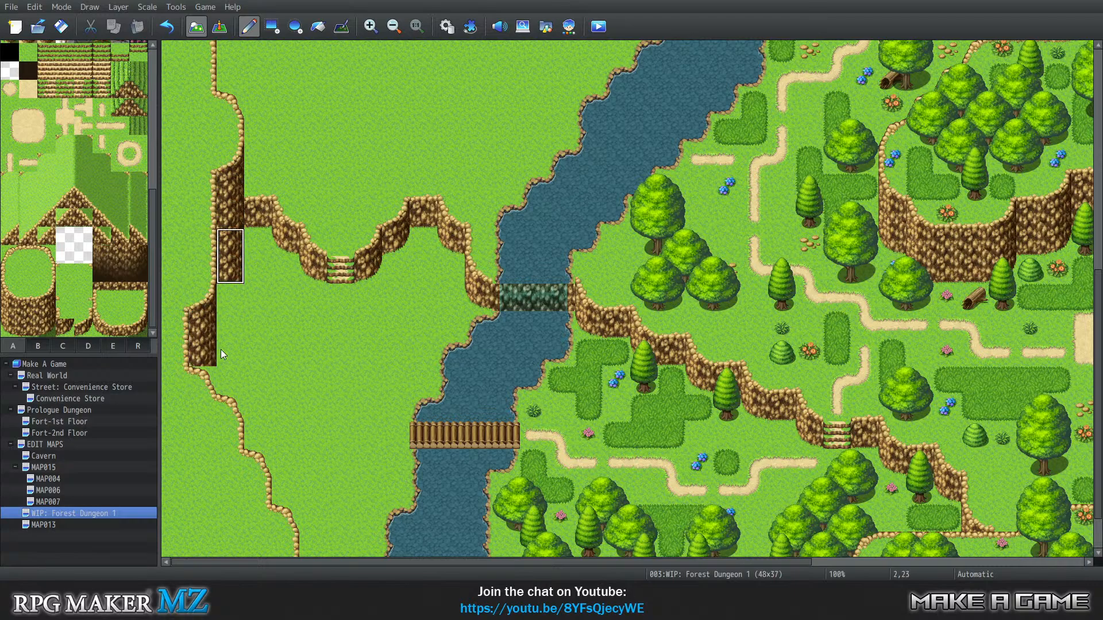
{"action": "right_click", "coordinate": [258, 304]}
{"action": "left_click", "coordinate": [224, 280], "text": "shift"}
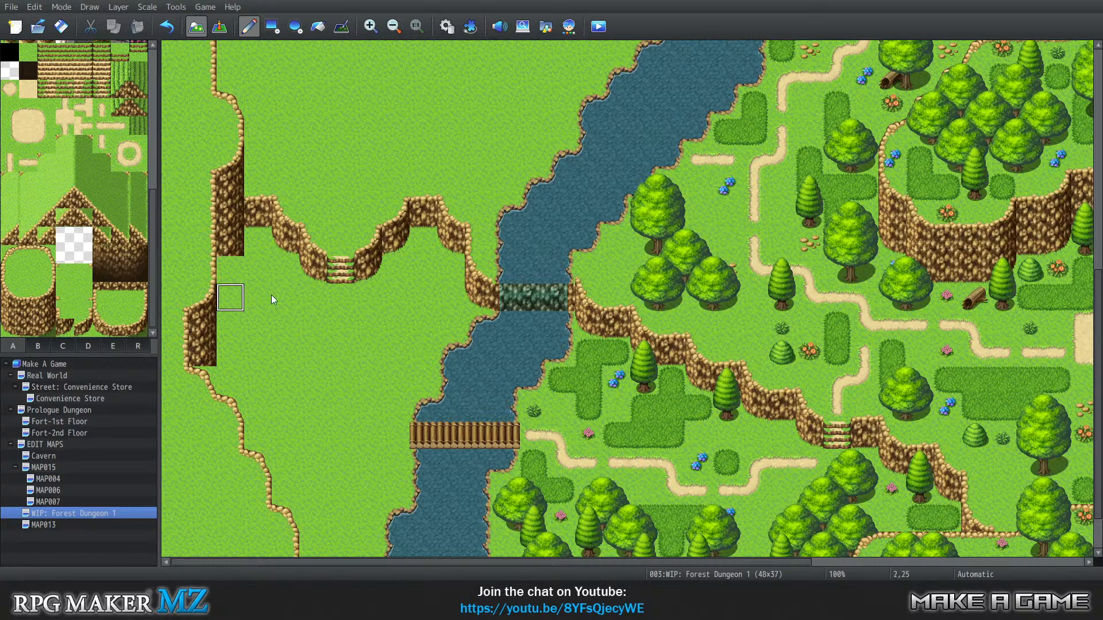
Finish the base of both vertical cliff walls with the curved bottom-right cliff tile
{"action": "scroll", "coordinate": [273, 296], "scroll_direction": "up", "scroll_amount": 3}
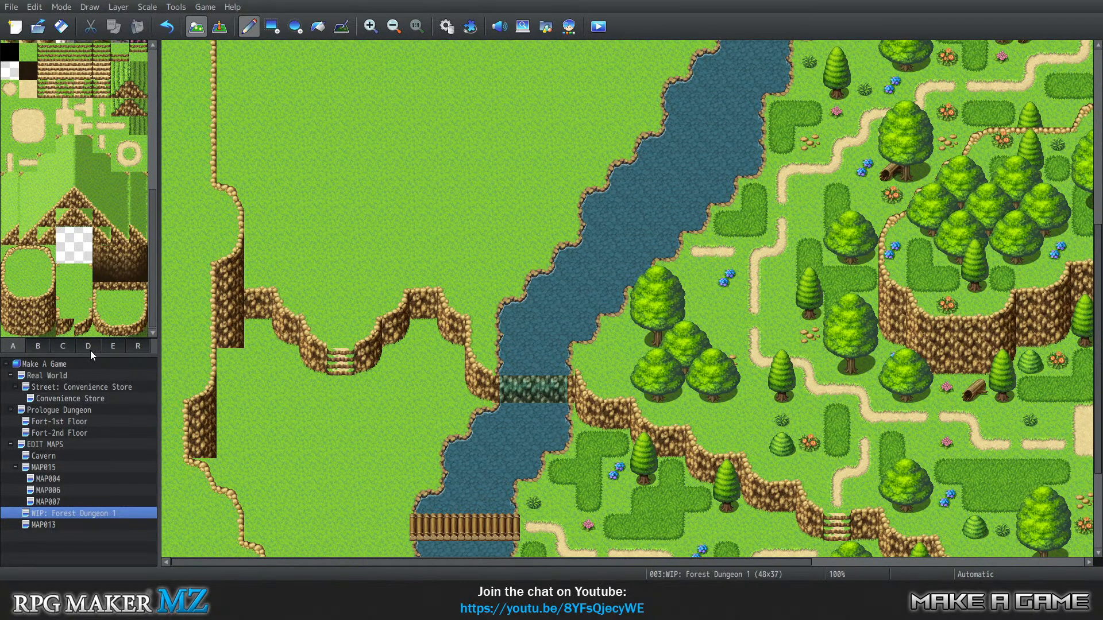
{"action": "left_click", "coordinate": [43, 324]}
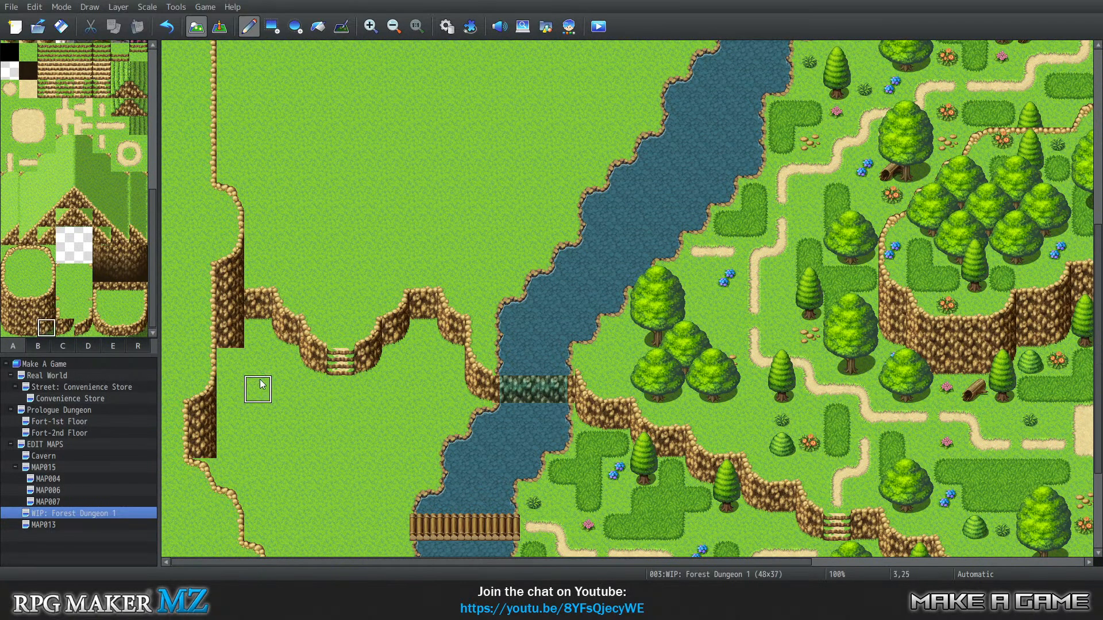
{"action": "left_click", "coordinate": [231, 361]}
{"action": "left_click", "coordinate": [202, 472]}
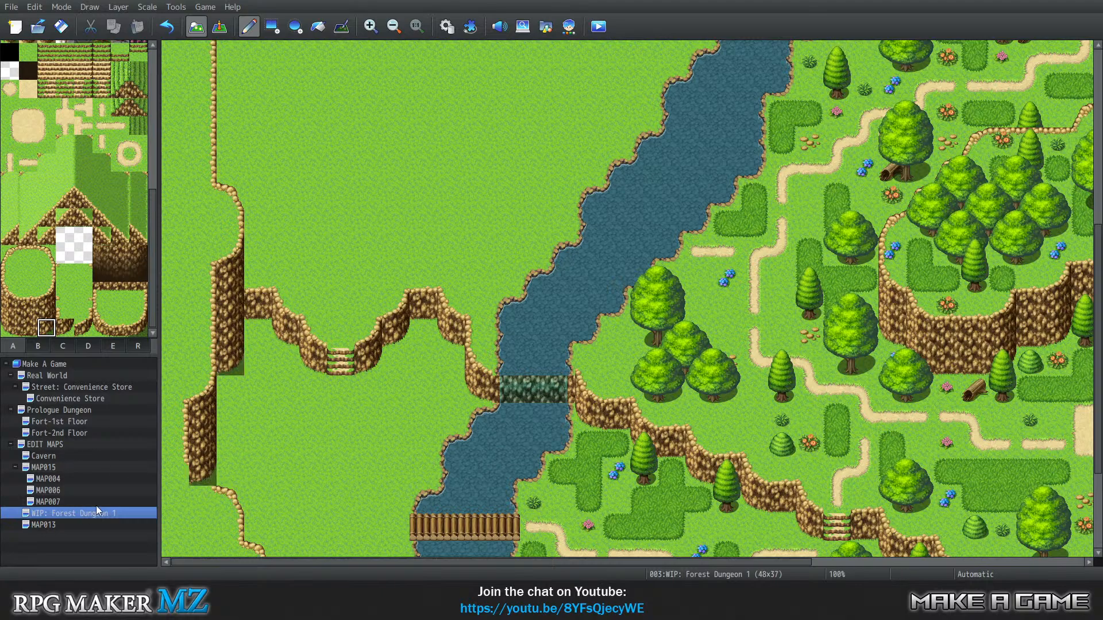
Overlay the plateau's top-right ledge corner tile from tileset D on the lower wall's base to join the ledge below
{"action": "left_click", "coordinate": [40, 350]}
{"action": "left_click", "coordinate": [63, 348]}
{"action": "left_click", "coordinate": [87, 348]}
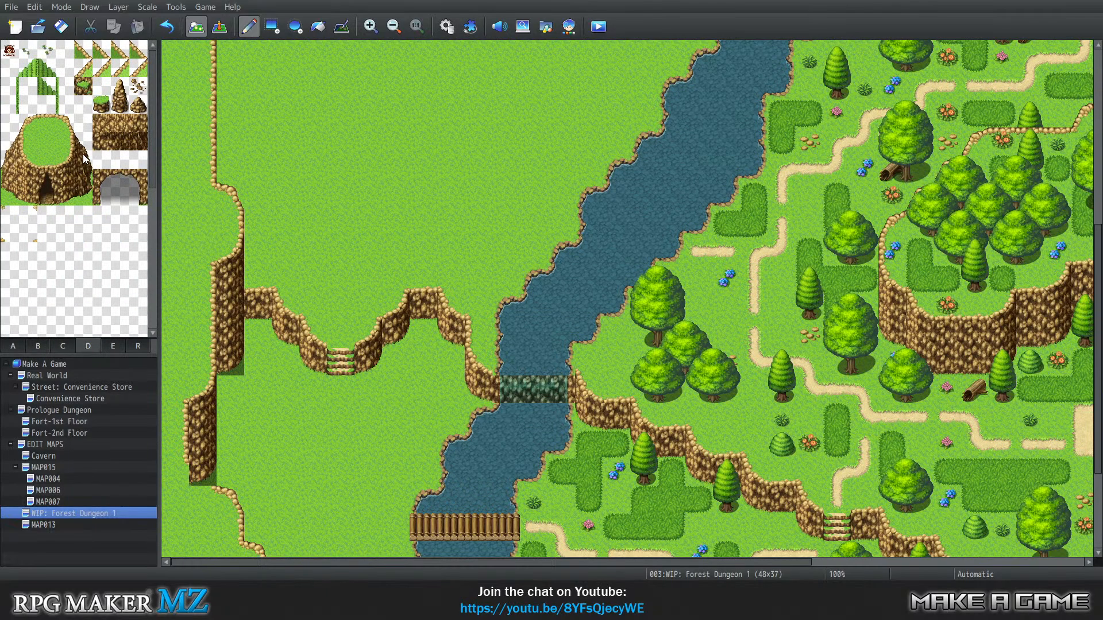
{"action": "left_click", "coordinate": [64, 123]}
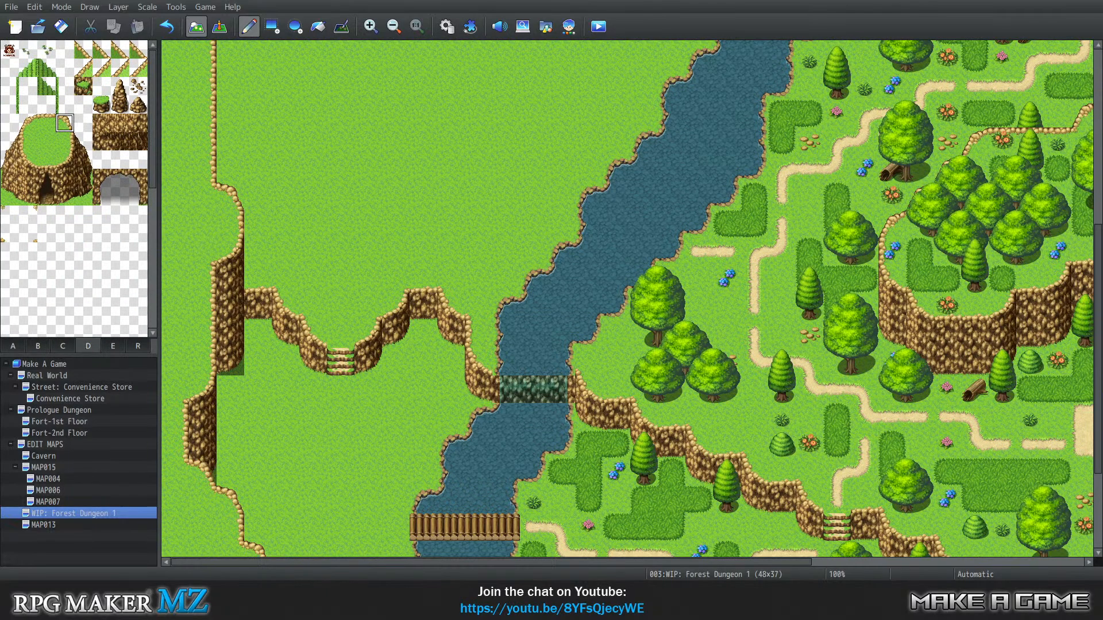
Examine the western boundary from the ledge beside the wooden bridge up to the northern cliff for places needing further elevation
{"action": "scroll", "coordinate": [283, 443], "scroll_direction": "down", "scroll_amount": 3}
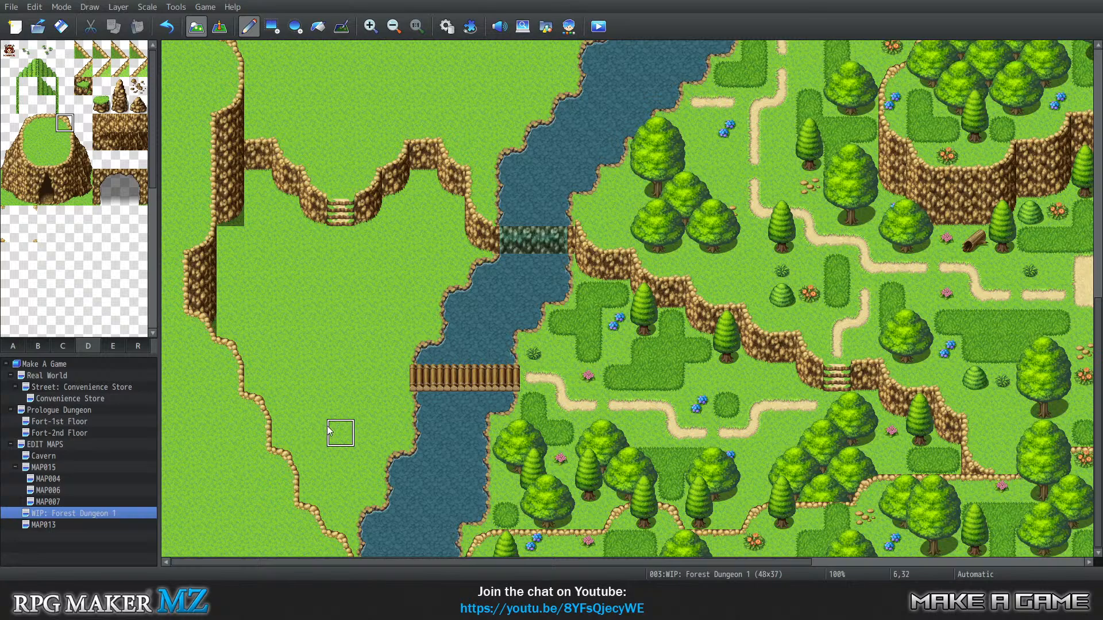
{"action": "scroll", "coordinate": [329, 431], "scroll_direction": "up", "scroll_amount": 2}
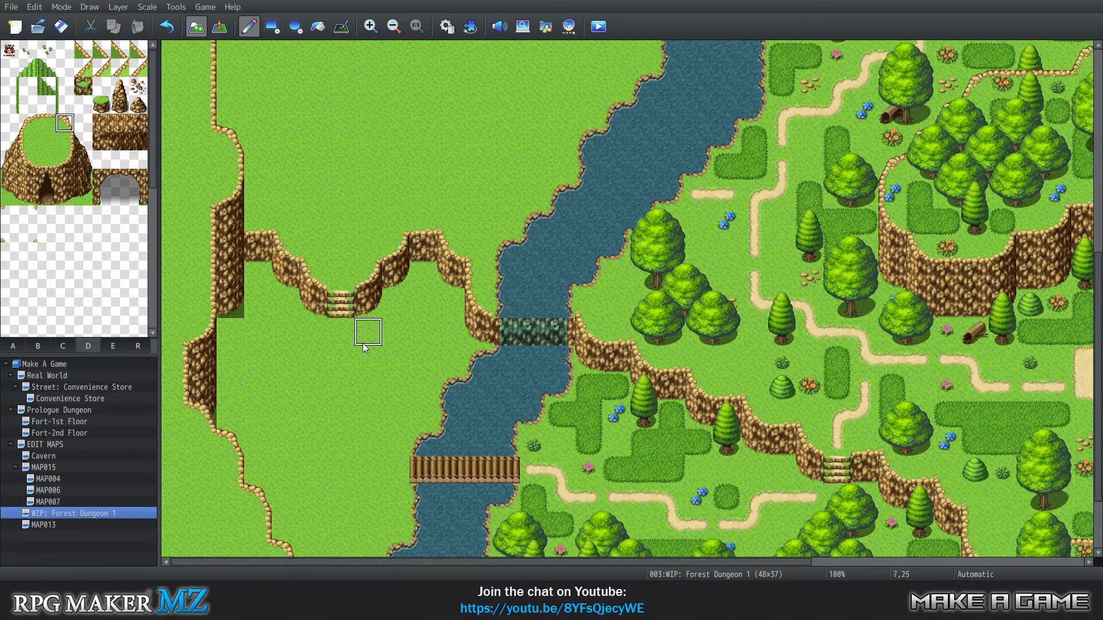
{"action": "scroll", "coordinate": [364, 339], "scroll_direction": "down", "scroll_amount": 1}
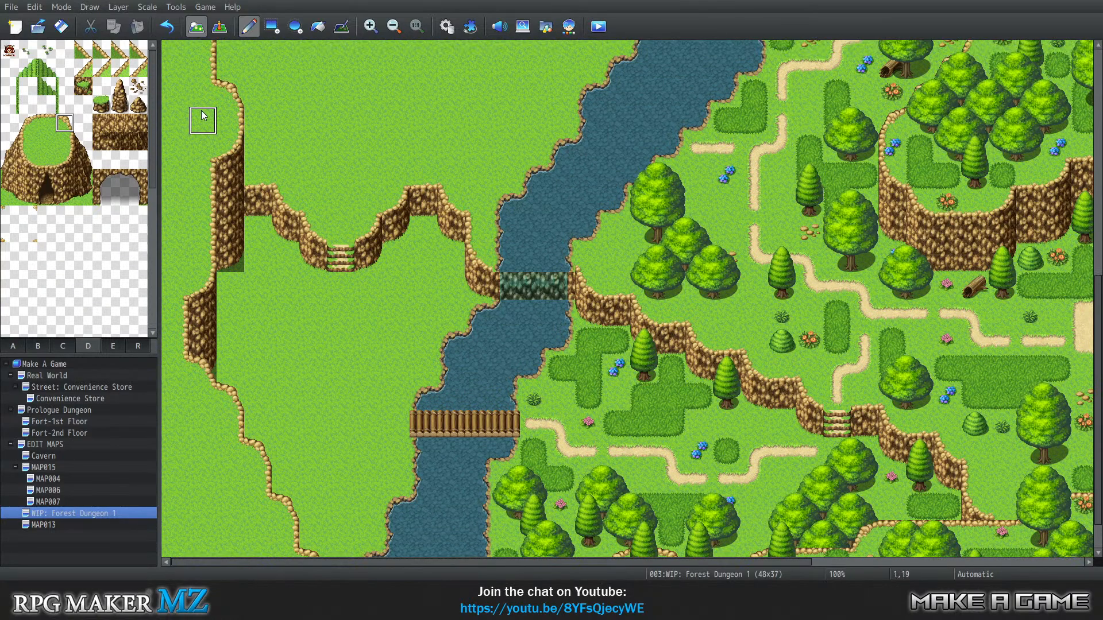
{"action": "scroll", "coordinate": [202, 120], "scroll_direction": "up", "scroll_amount": 1}
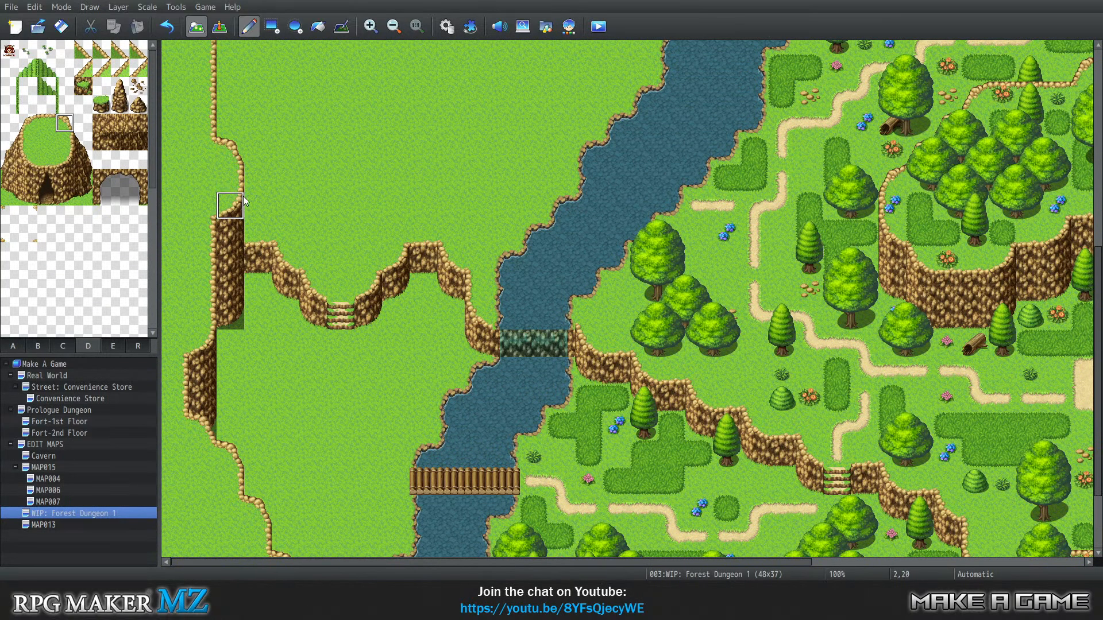
{"action": "scroll", "coordinate": [430, 264], "scroll_direction": "down", "scroll_amount": 1}
{"action": "scroll", "coordinate": [394, 367], "scroll_direction": "up", "scroll_amount": 2}
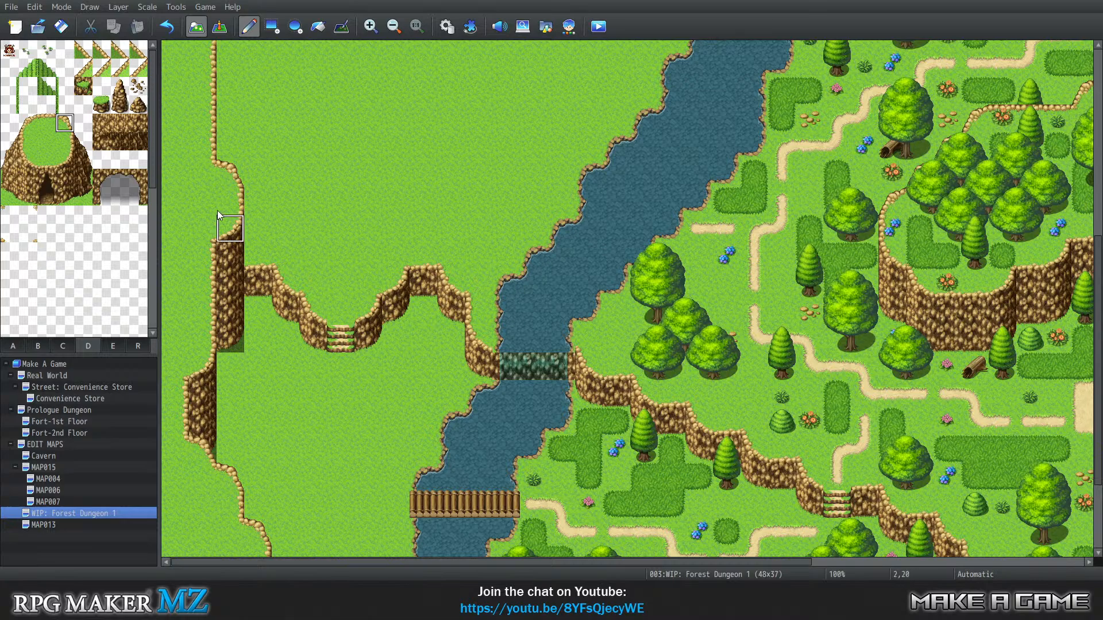
{"action": "scroll", "coordinate": [519, 269], "scroll_direction": "up", "scroll_amount": 5}
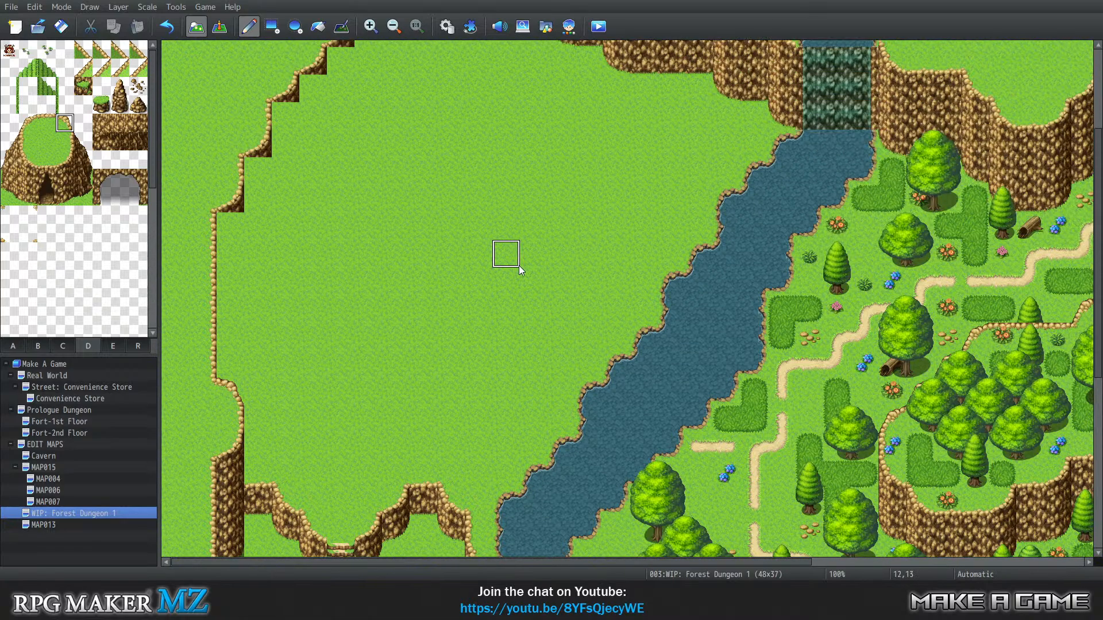
{"action": "scroll", "coordinate": [520, 267], "scroll_direction": "up", "scroll_amount": 4}
{"action": "scroll", "coordinate": [457, 256], "scroll_direction": "down", "scroll_amount": 3}
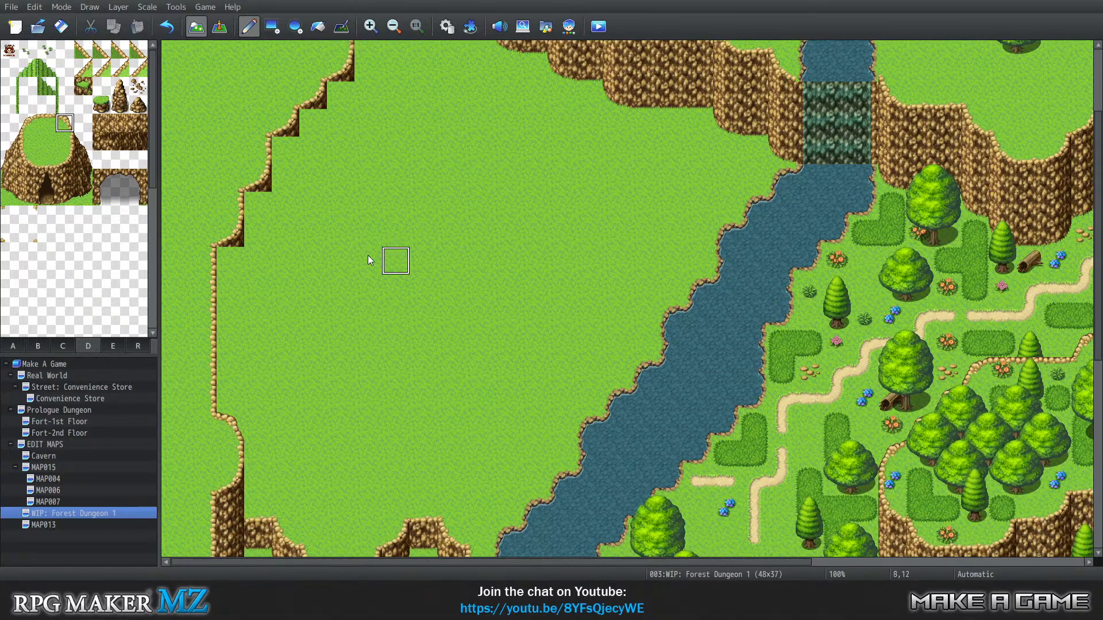
{"action": "scroll", "coordinate": [370, 259], "scroll_direction": "down", "scroll_amount": 5}
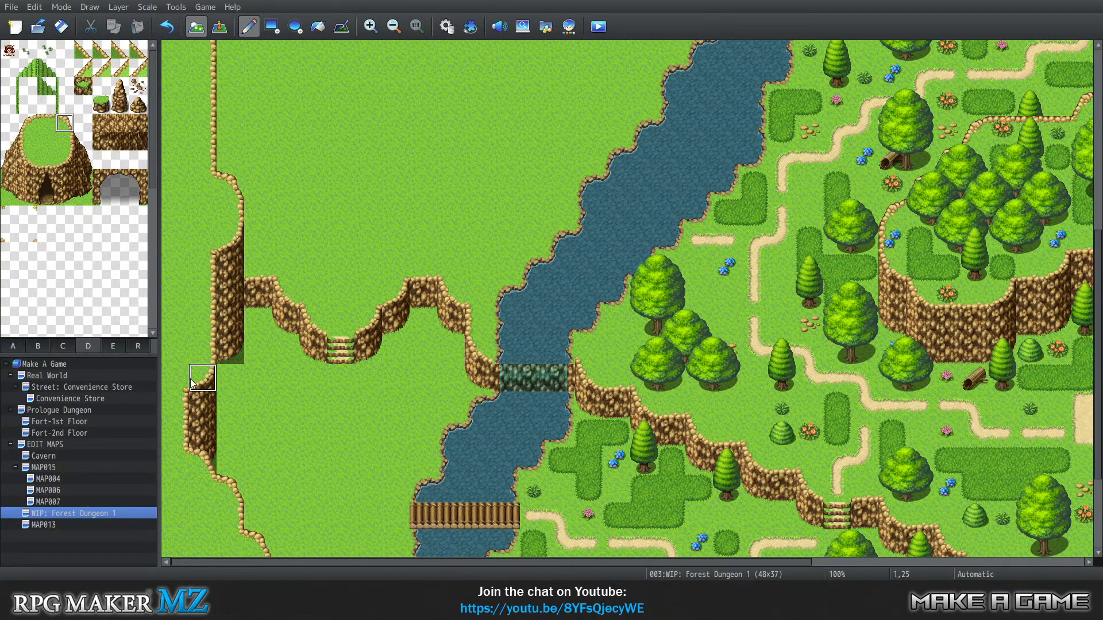
{"action": "scroll", "coordinate": [259, 394], "scroll_direction": "down", "scroll_amount": 1}
{"action": "scroll", "coordinate": [268, 380], "scroll_direction": "up", "scroll_amount": 1}
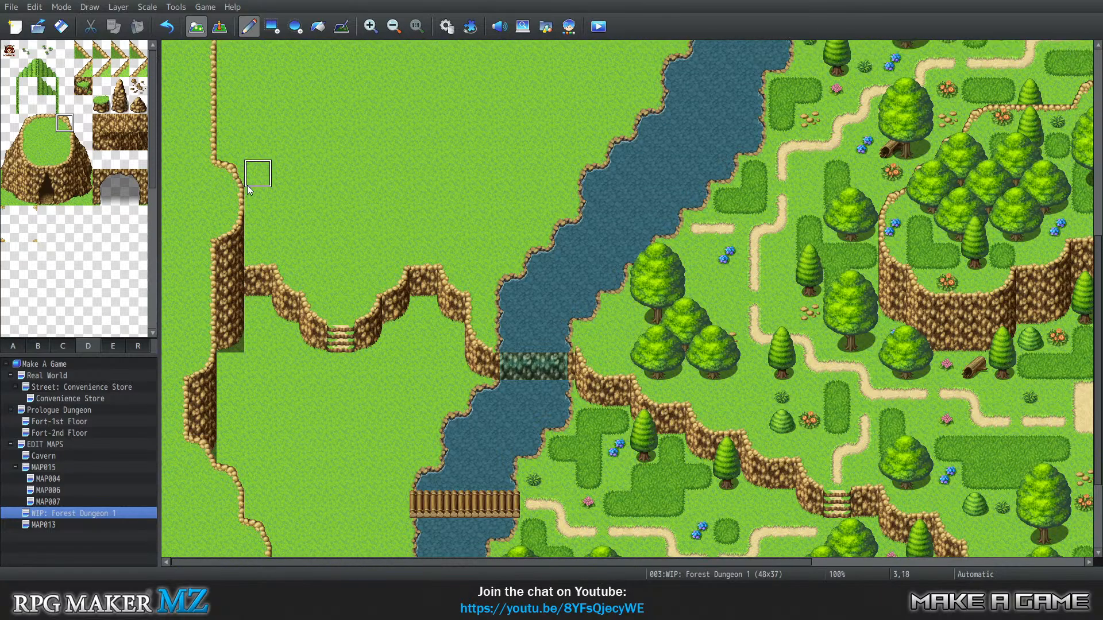
{"action": "scroll", "coordinate": [247, 185], "scroll_direction": "up", "scroll_amount": 5}
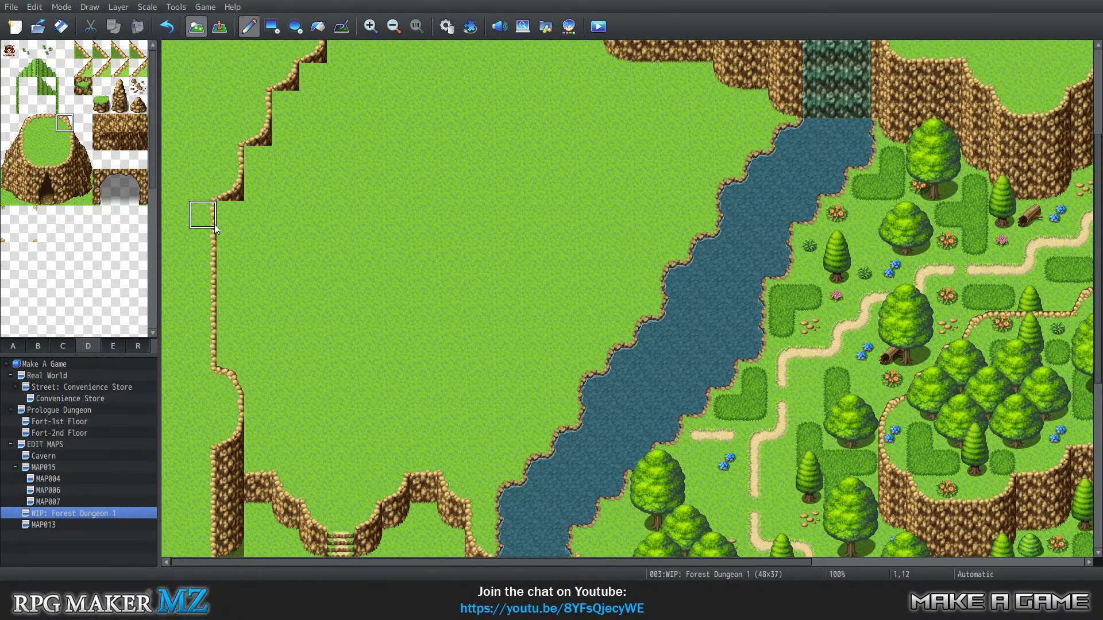
{"action": "scroll", "coordinate": [436, 143], "scroll_direction": "up", "scroll_amount": 4}
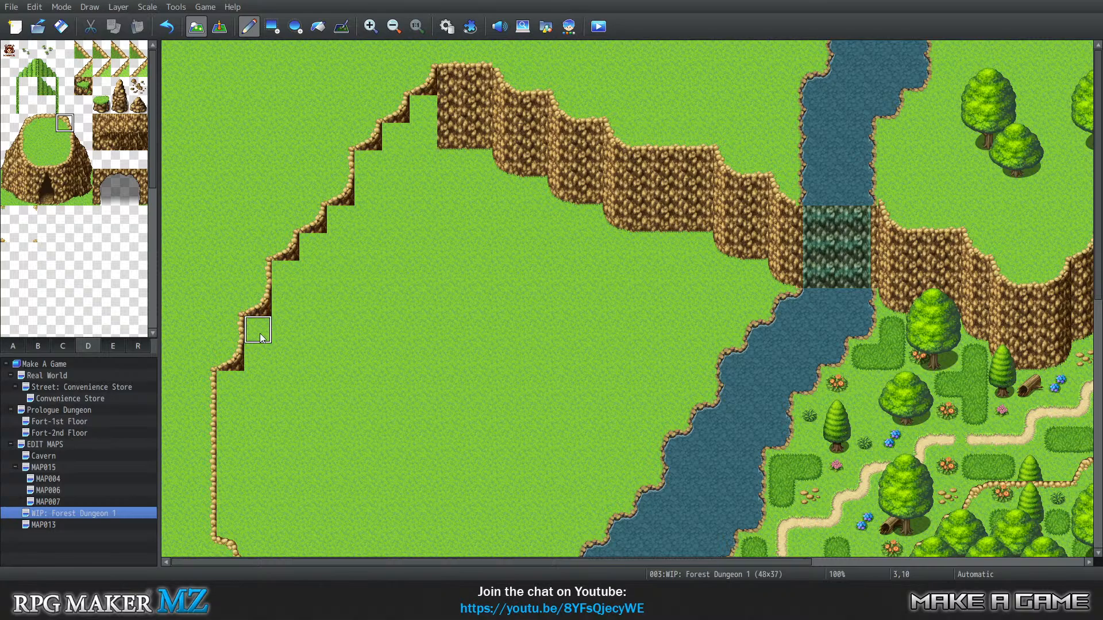
Run a straight ledge from the map's west edge along row 10 and join it to the diagonal with a bottom-right corner tile
{"action": "left_click", "coordinate": [36, 348]}
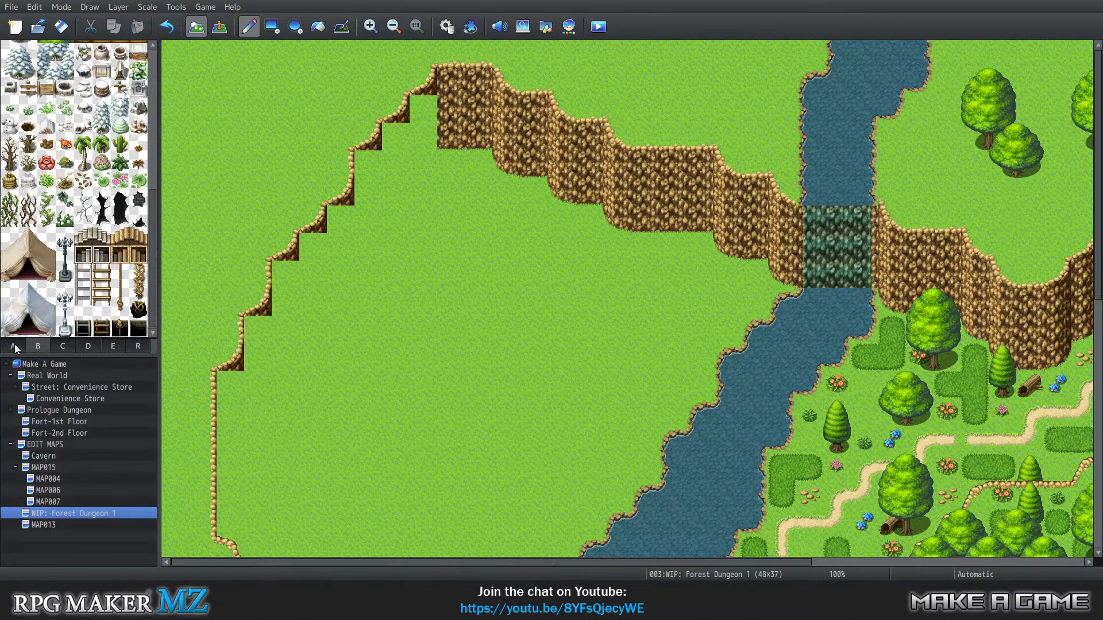
{"action": "left_click", "coordinate": [14, 346]}
{"action": "left_click", "coordinate": [28, 291]}
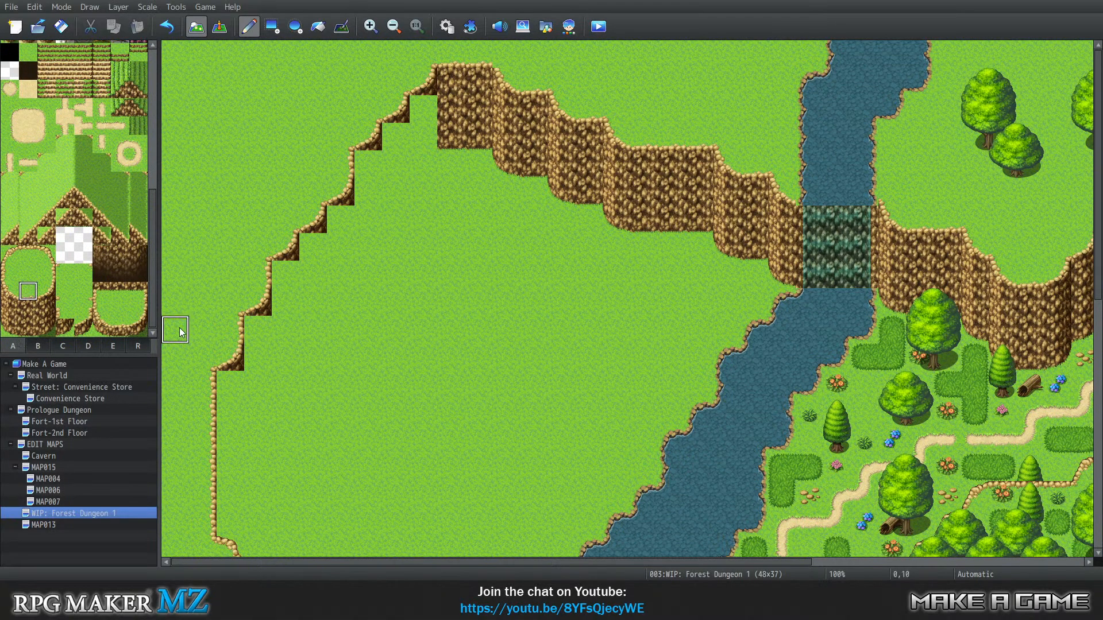
{"action": "left_click_drag", "start_coordinate": [181, 332], "coordinate": [223, 332]}
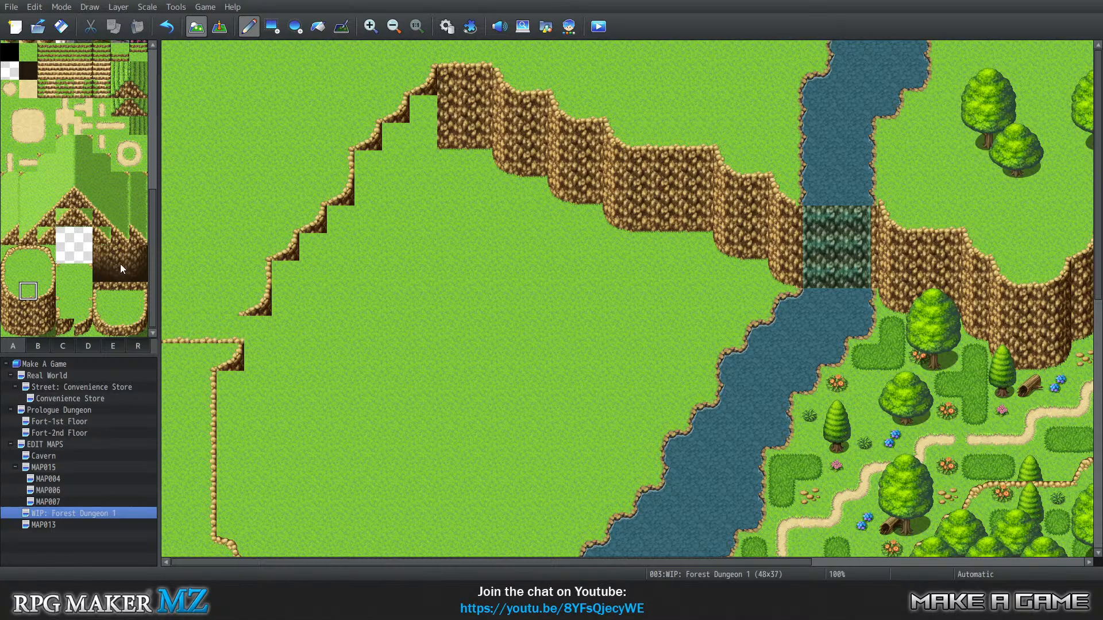
{"action": "left_click", "coordinate": [40, 296]}
{"action": "left_click", "coordinate": [231, 330]}
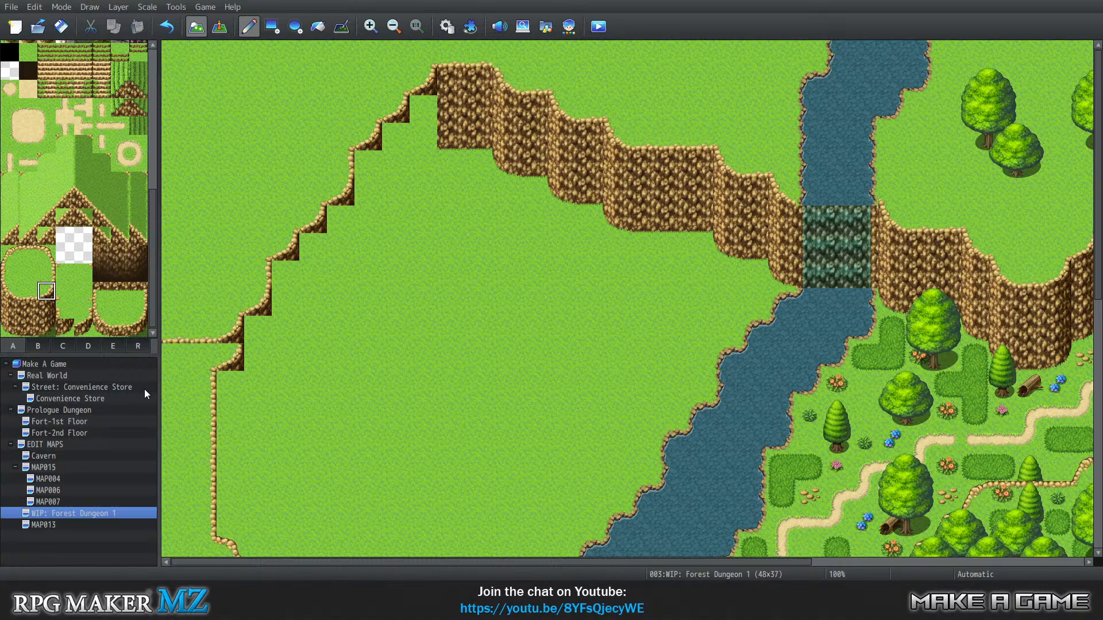
Place a curved bottom-right cliff tile at column 2, row 11, and move the lower ledge's top corner down to row 13
{"action": "left_click", "coordinate": [221, 366]}
{"action": "left_click", "coordinate": [231, 380]}
{"action": "left_click", "coordinate": [240, 358]}
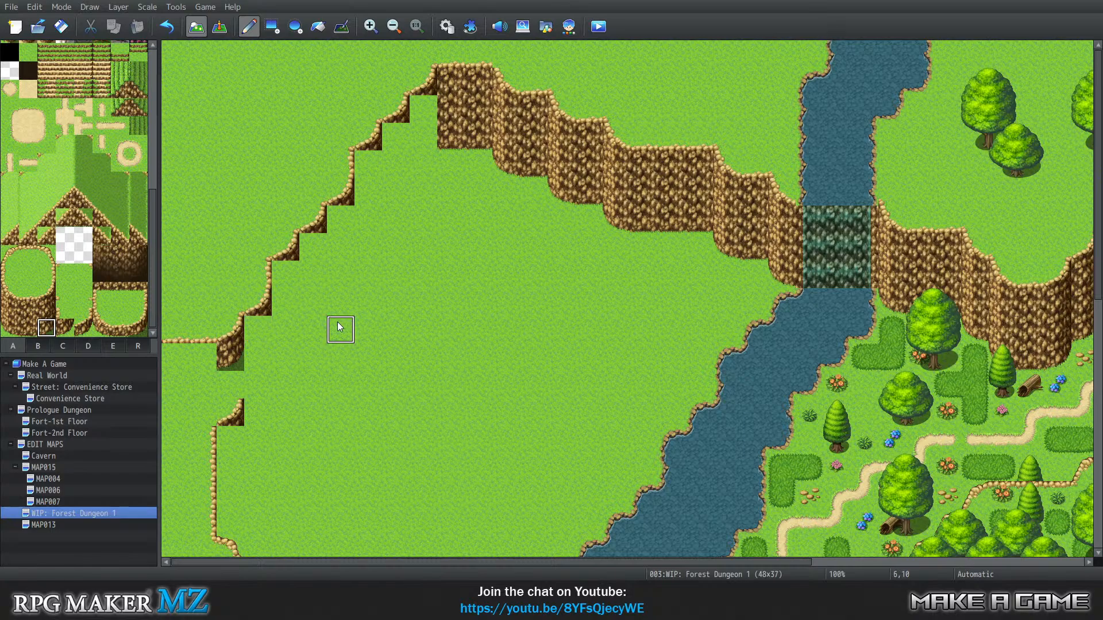
Copy the diagonal ledge's vertical edge and bottom-right corner from column 3 to column 4, rows 8 and 9
{"action": "left_click_drag", "start_coordinate": [255, 302], "coordinate": [278, 257]}
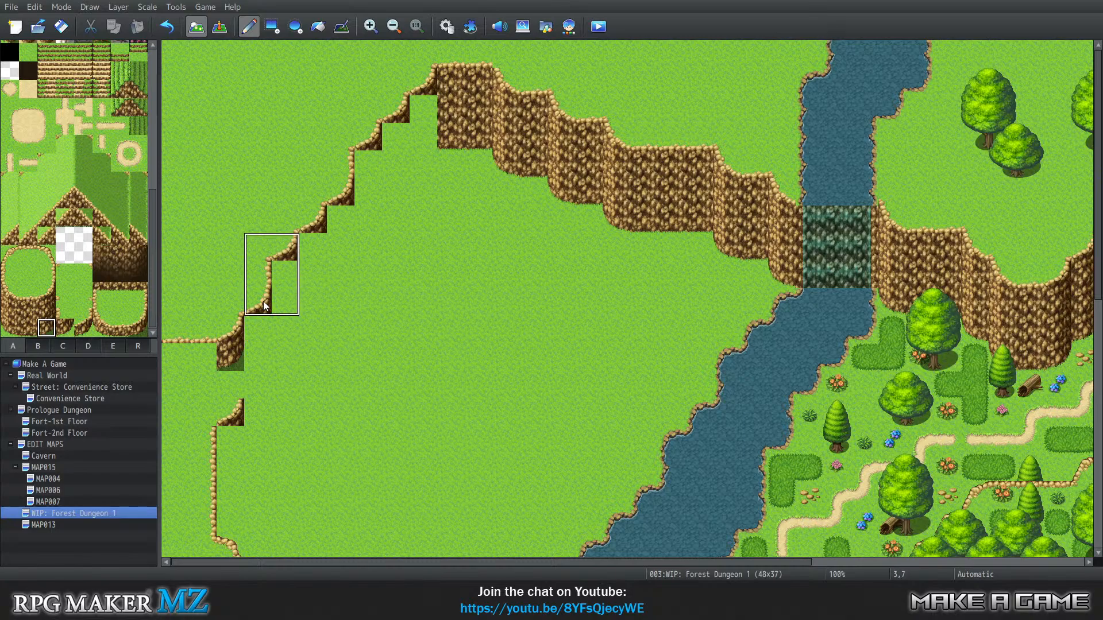
{"action": "mouse_move", "coordinate": [263, 306]}
{"action": "right_mouse_down"}
{"action": "mouse_move", "coordinate": [278, 297]}
{"action": "mouse_move", "coordinate": [264, 304]}
{"action": "right_mouse_up"}
{"action": "right_click", "coordinate": [287, 239]}
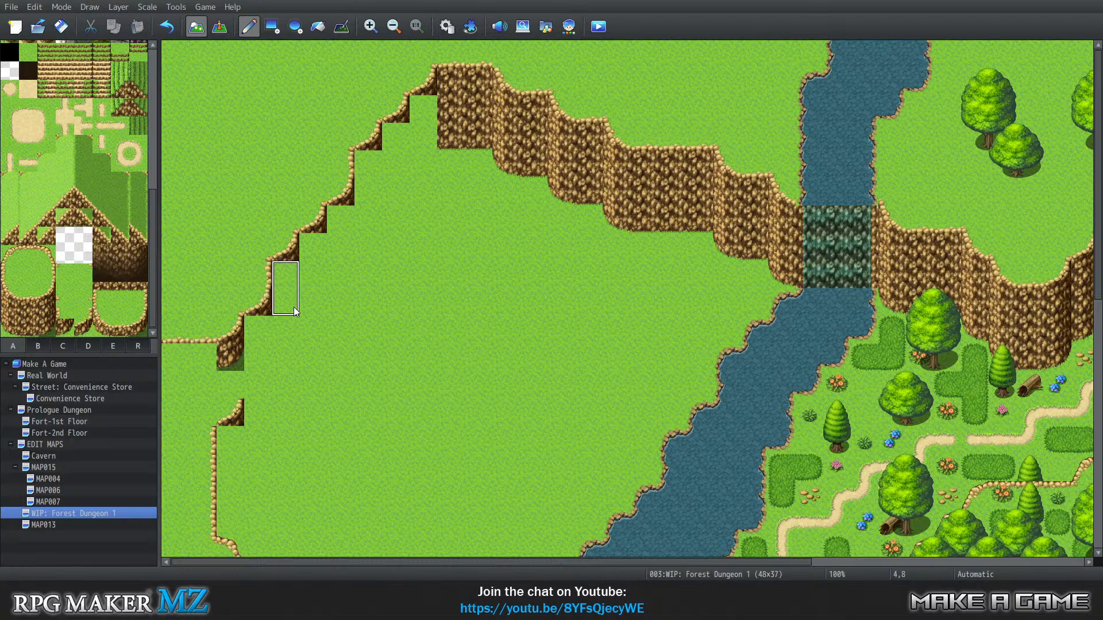
{"action": "left_click", "coordinate": [294, 309]}
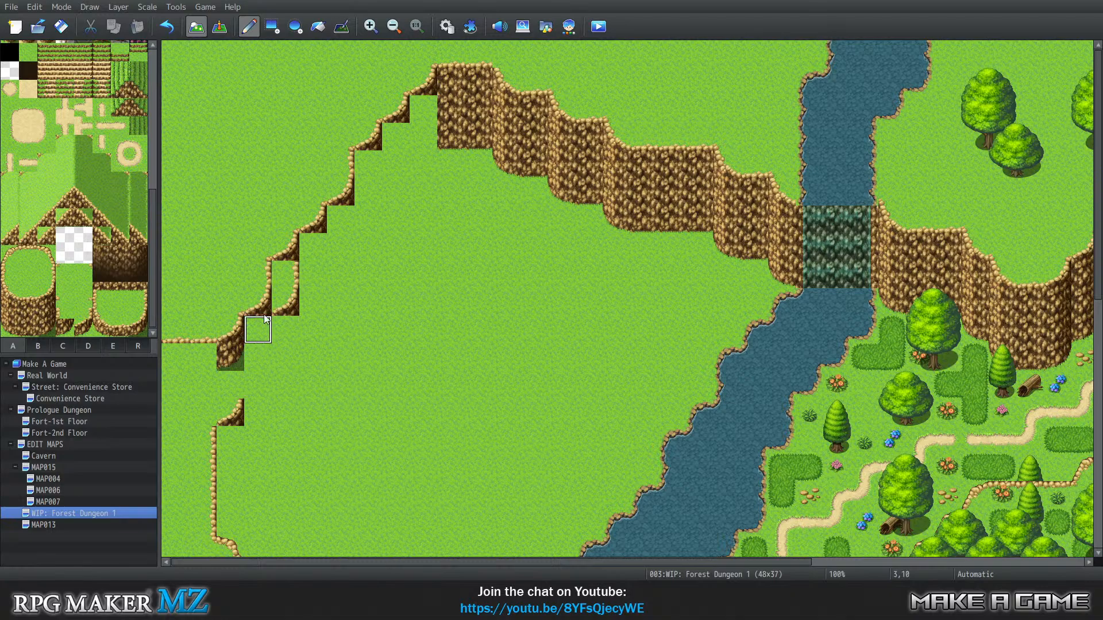
Clear the old ledge tiles in column 3 with grass and straighten the column 4 ledge at row 7
{"action": "right_click", "coordinate": [235, 256]}
{"action": "left_click", "coordinate": [263, 269], "text": "shift"}
{"action": "left_click", "coordinate": [263, 303], "text": "shift"}
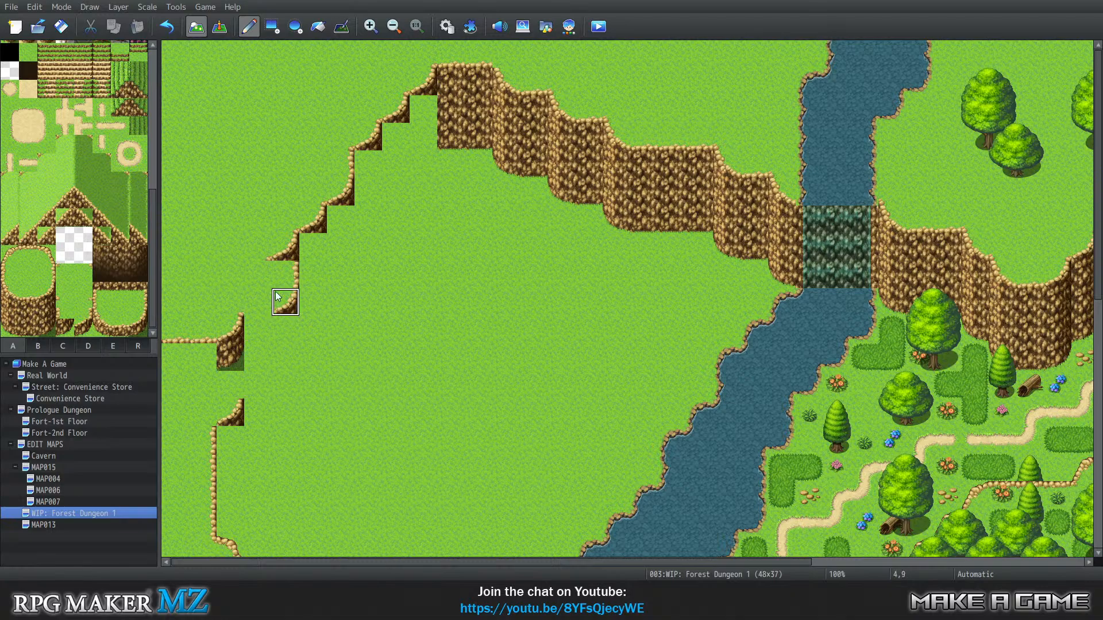
{"action": "left_click", "coordinate": [258, 252]}
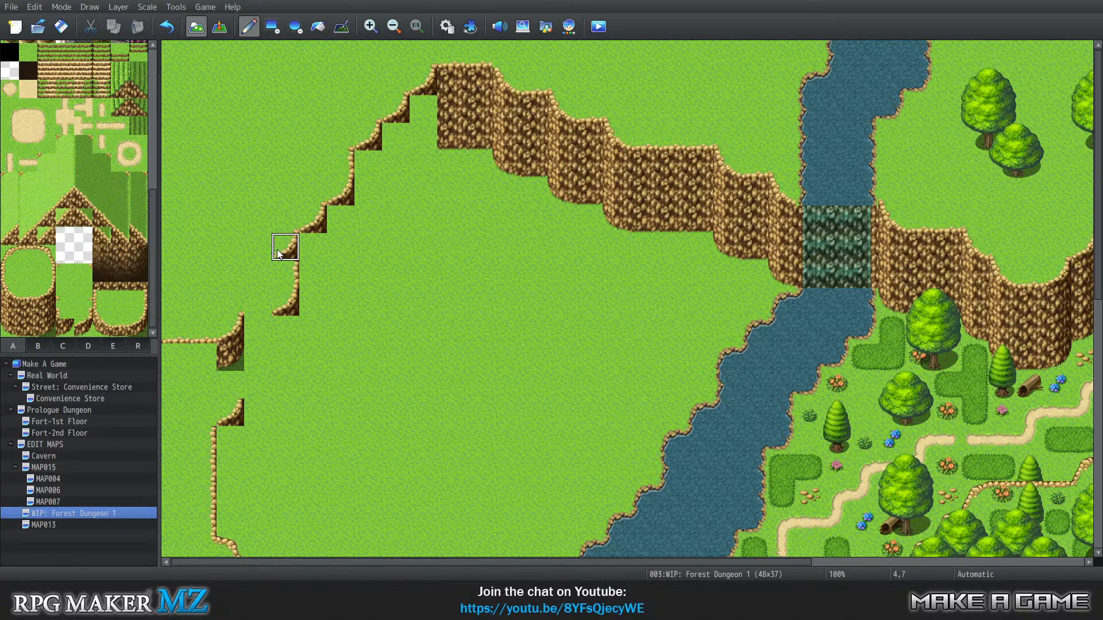
{"action": "left_click", "coordinate": [286, 255], "text": "shift"}
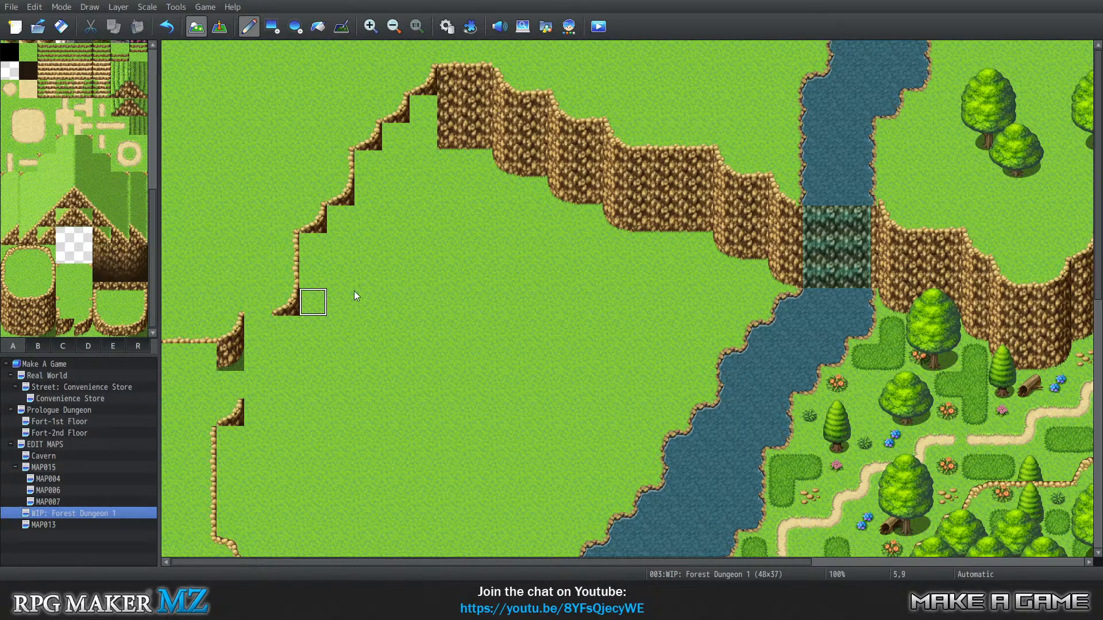
{"action": "left_click", "coordinate": [362, 294], "text": "shift"}
Extend the lower ledge with a copied bottom-right corner tile at column 3, row 12, keeping row 13 beneath it as grass
{"action": "scroll", "coordinate": [432, 320], "scroll_direction": "down", "scroll_amount": 1}
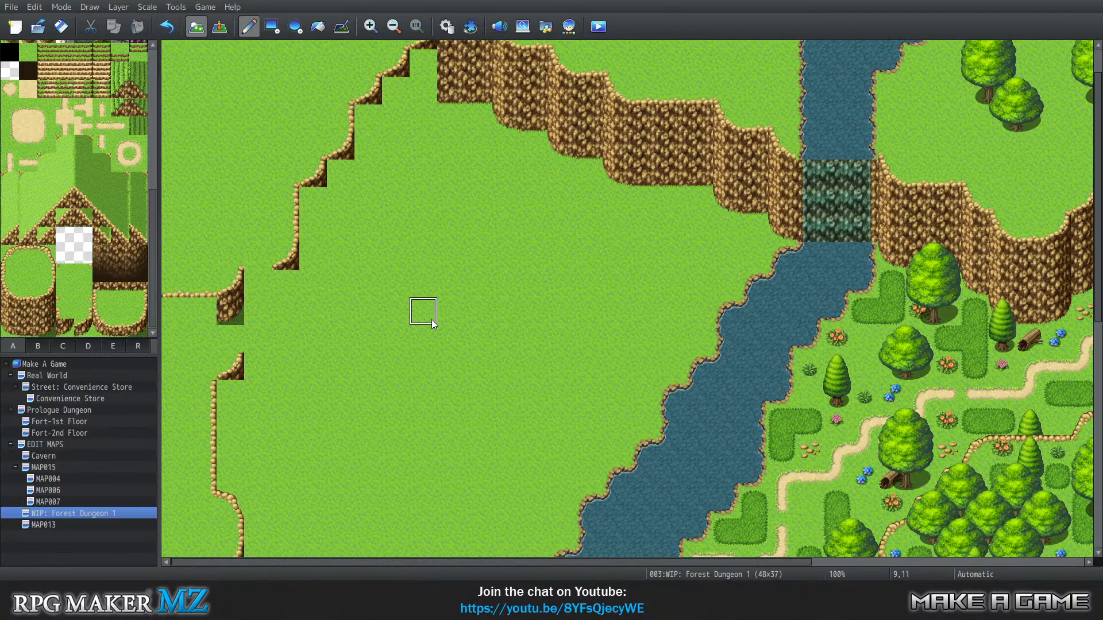
{"action": "scroll", "coordinate": [432, 319], "scroll_direction": "down", "scroll_amount": 10}
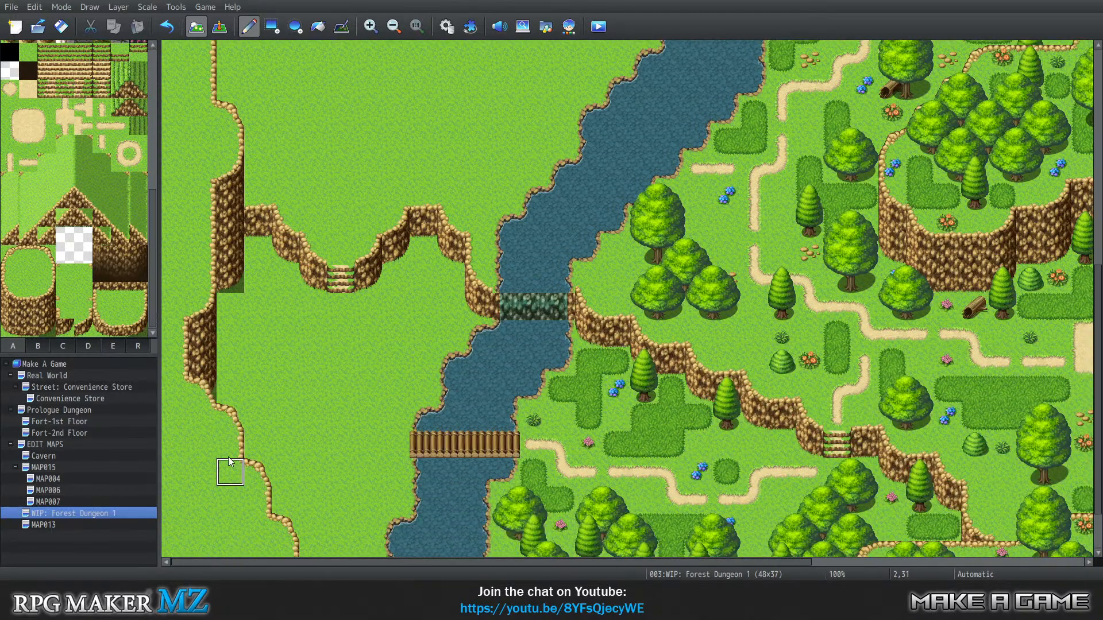
{"action": "scroll", "coordinate": [229, 463], "scroll_direction": "up", "scroll_amount": 3}
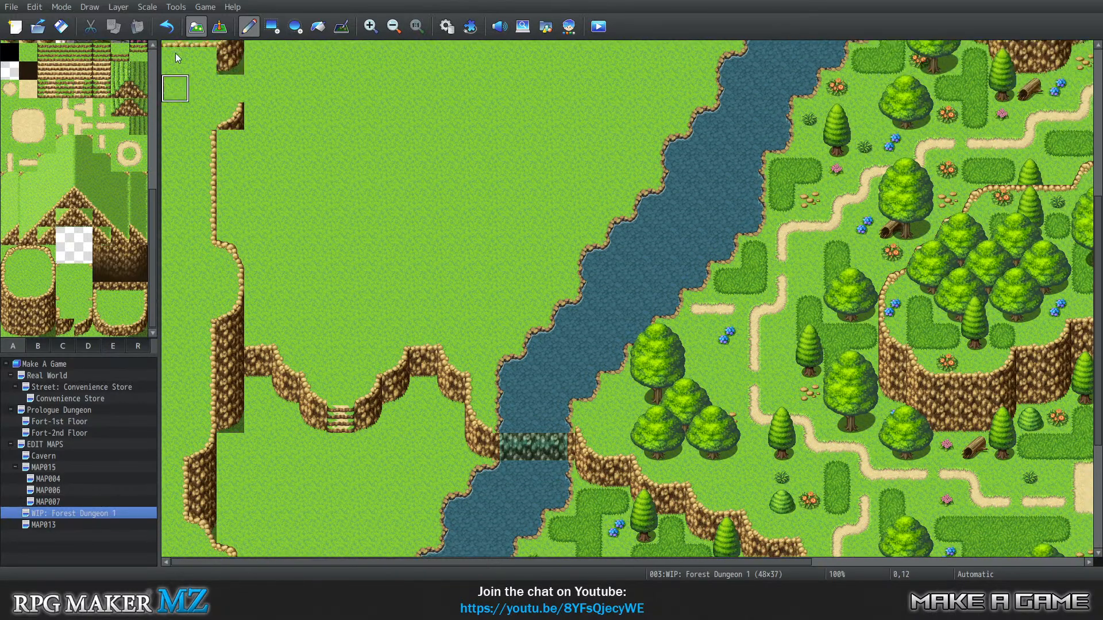
{"action": "scroll", "coordinate": [256, 217], "scroll_direction": "up", "scroll_amount": 3}
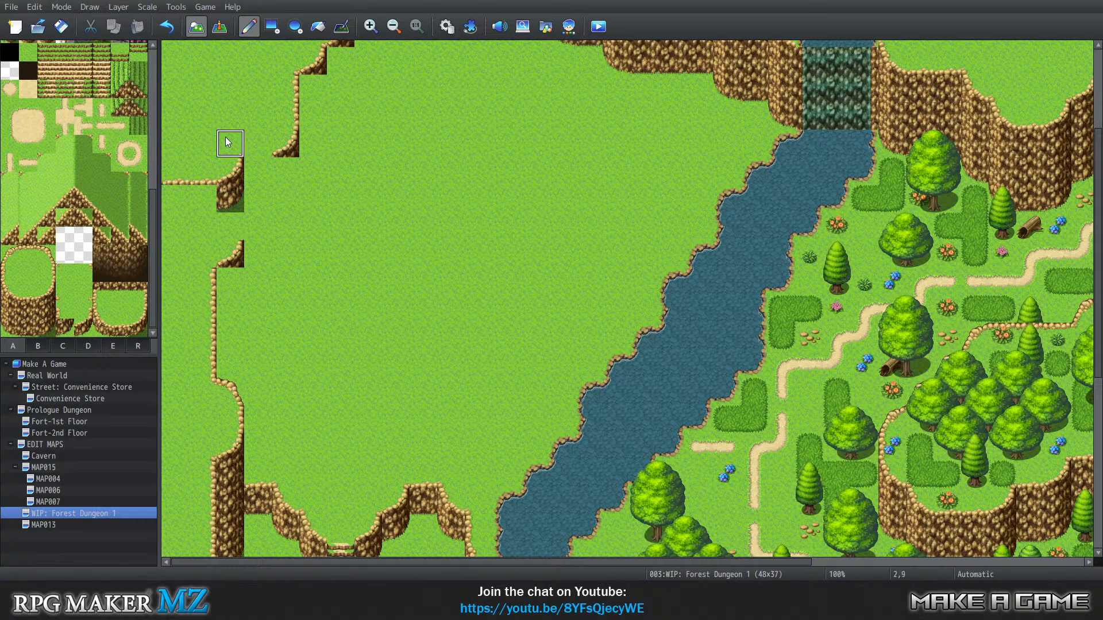
{"action": "scroll", "coordinate": [286, 217], "scroll_direction": "up", "scroll_amount": 1}
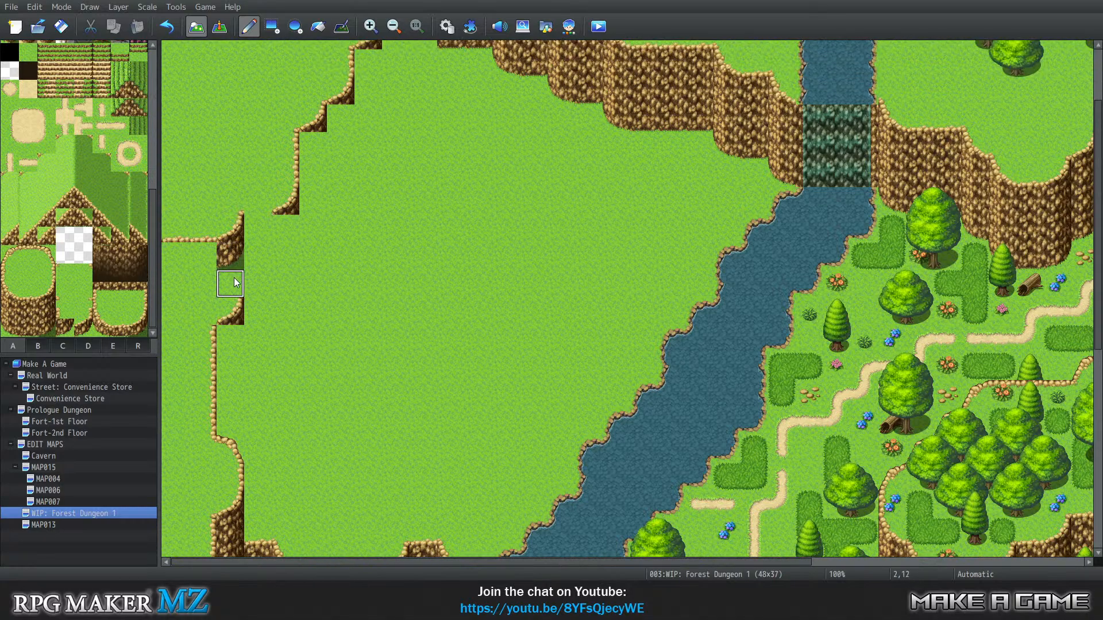
{"action": "right_click", "coordinate": [235, 311]}
{"action": "left_click", "coordinate": [260, 304]}
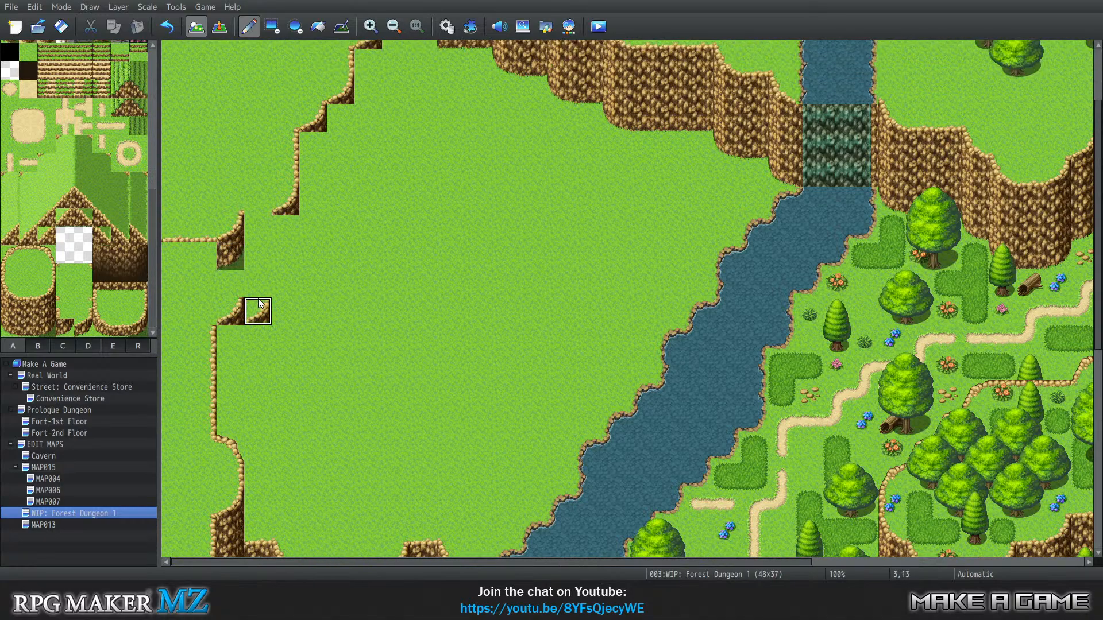
{"action": "left_click", "coordinate": [259, 287]}
{"action": "right_click", "coordinate": [288, 345]}
{"action": "left_click", "coordinate": [267, 320]}
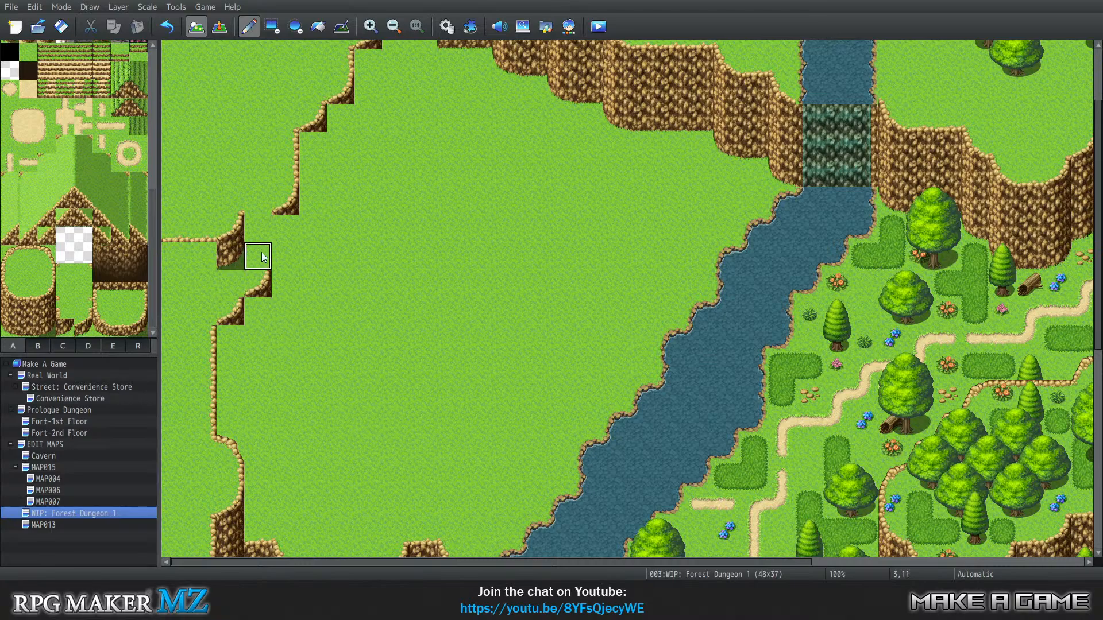
Bridge the ledge gap at column 3, row 9, and add cliff wall tiles beneath it at columns 3 and 4, row 10
{"action": "left_click", "coordinate": [257, 204]}
{"action": "left_click", "coordinate": [265, 240]}
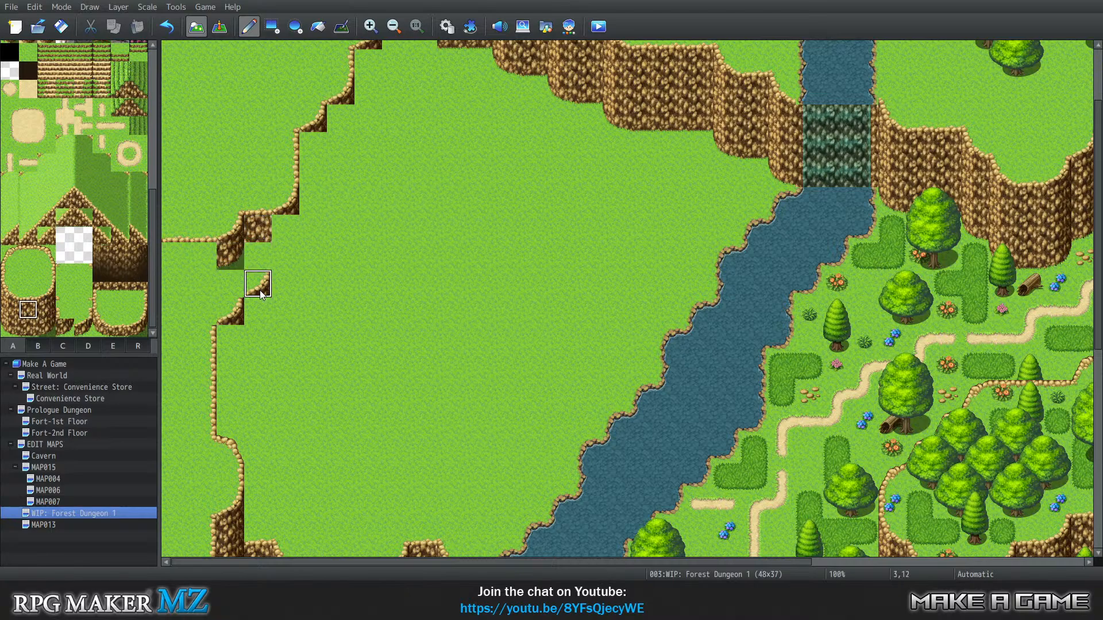
{"action": "left_click", "coordinate": [293, 231]}
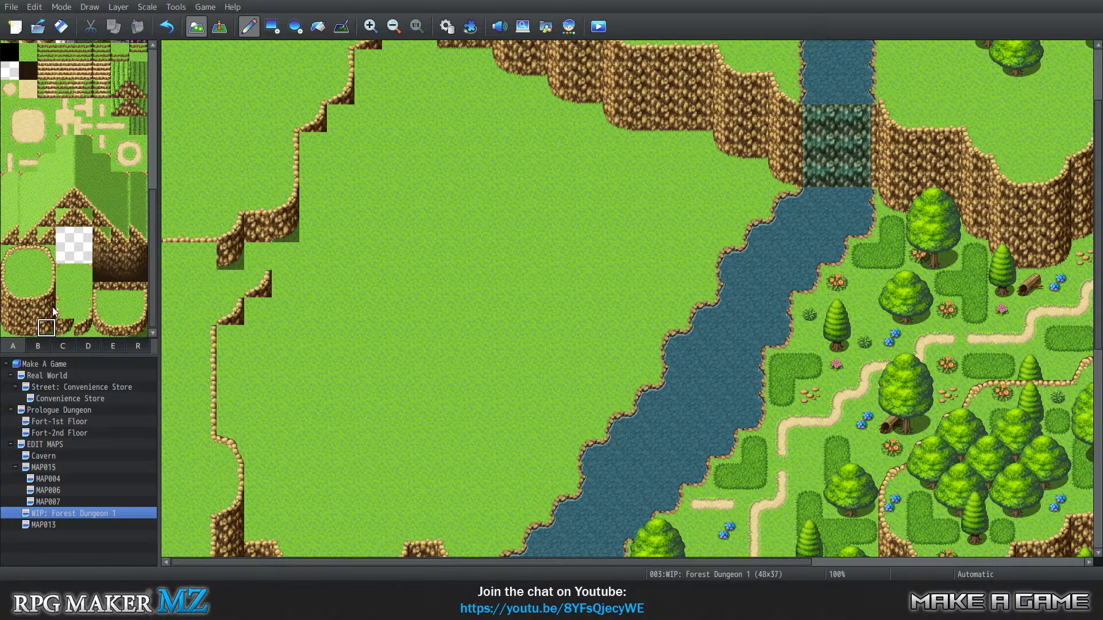
Add a right-edge ledge tile at column 3, row 11, and finish the wall above it with the bottom-centre cliff tile
{"action": "left_click", "coordinate": [136, 308]}
{"action": "left_click", "coordinate": [257, 256]}
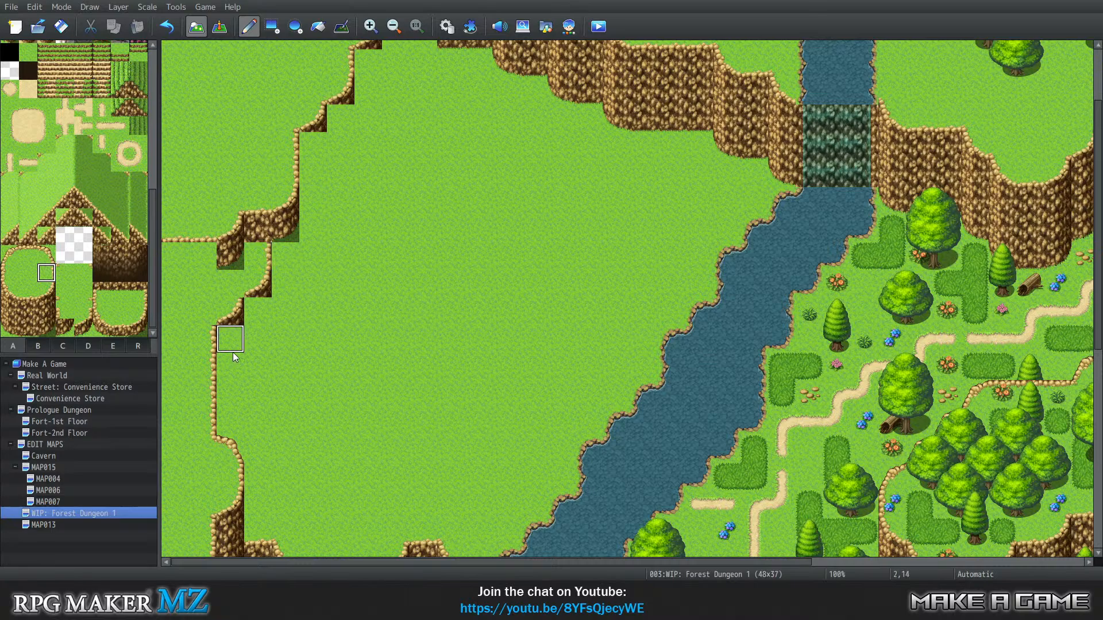
{"action": "left_click", "coordinate": [29, 328]}
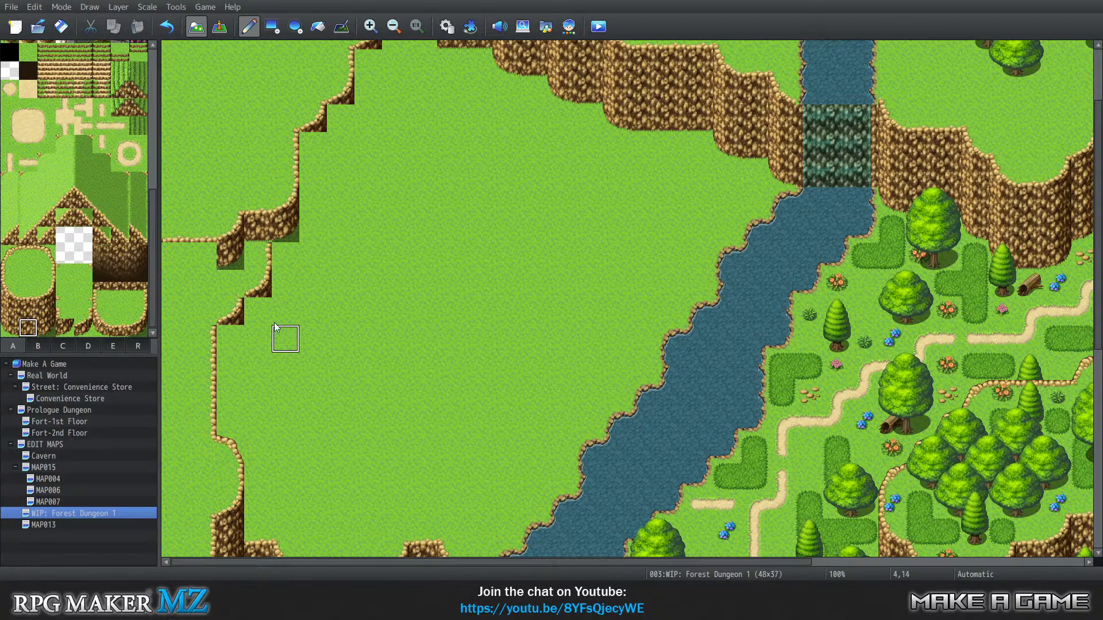
{"action": "left_click", "coordinate": [282, 239]}
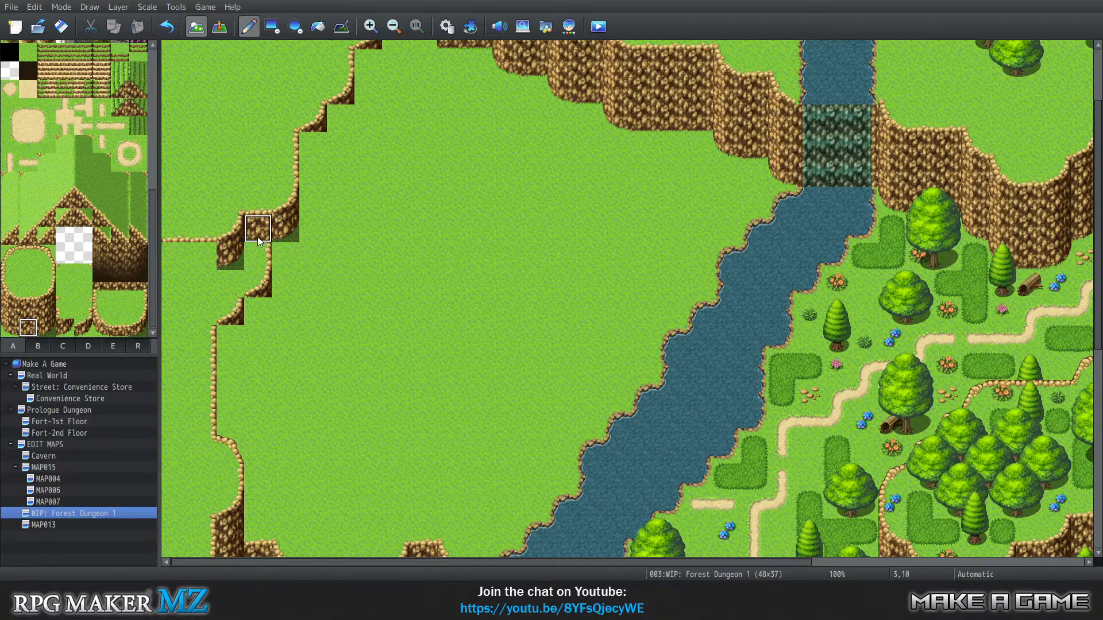
{"action": "left_click", "coordinate": [259, 241]}
Overlay the small ledge corner piece from tileset D where the cliff base meets the ledge at column 3
{"action": "left_click", "coordinate": [82, 293]}
{"action": "left_click", "coordinate": [39, 347]}
{"action": "left_click", "coordinate": [89, 346]}
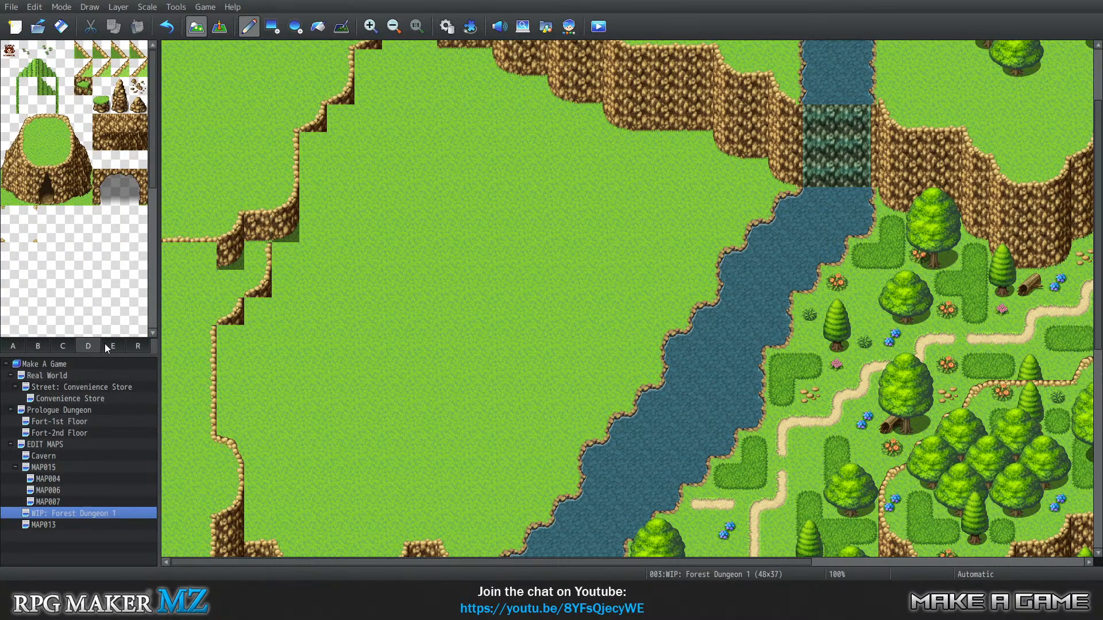
{"action": "left_click", "coordinate": [28, 235]}
{"action": "scroll", "coordinate": [465, 184], "scroll_direction": "up", "scroll_amount": 4}
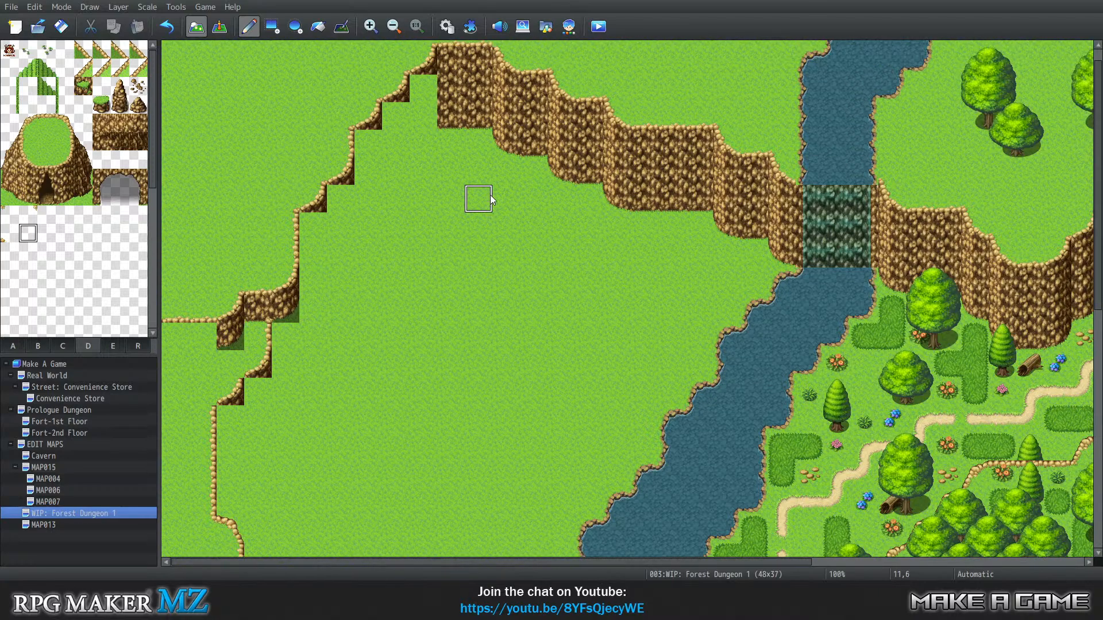
{"action": "left_click", "coordinate": [291, 336]}
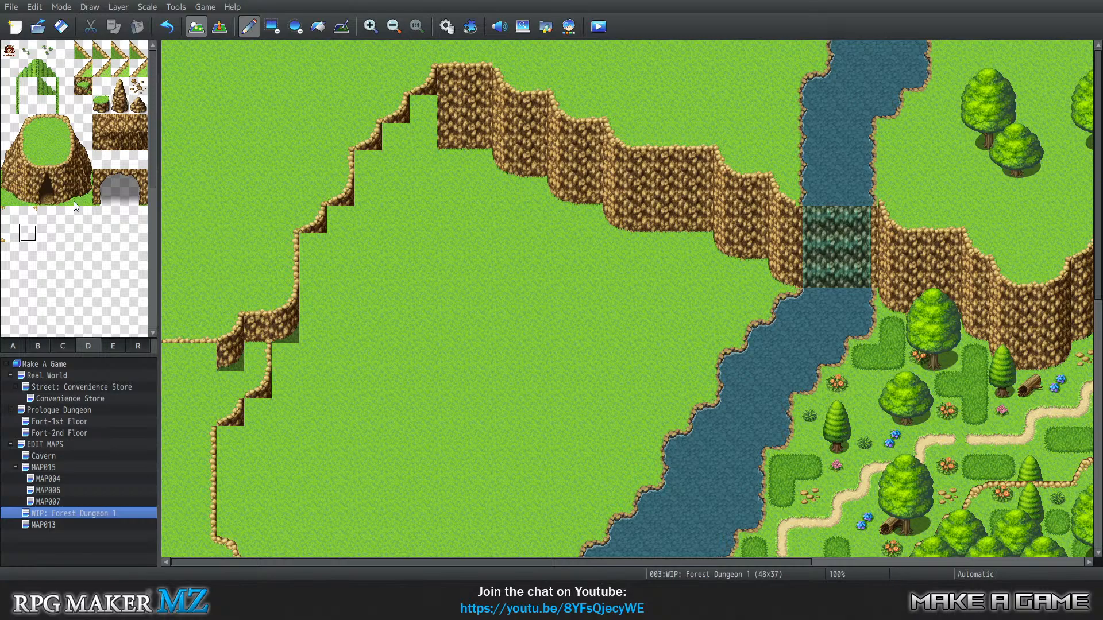
Extend the column 4 cliff wall down to row 12, ending it with the curved bottom-right cliff tile
{"action": "left_click", "coordinate": [14, 346]}
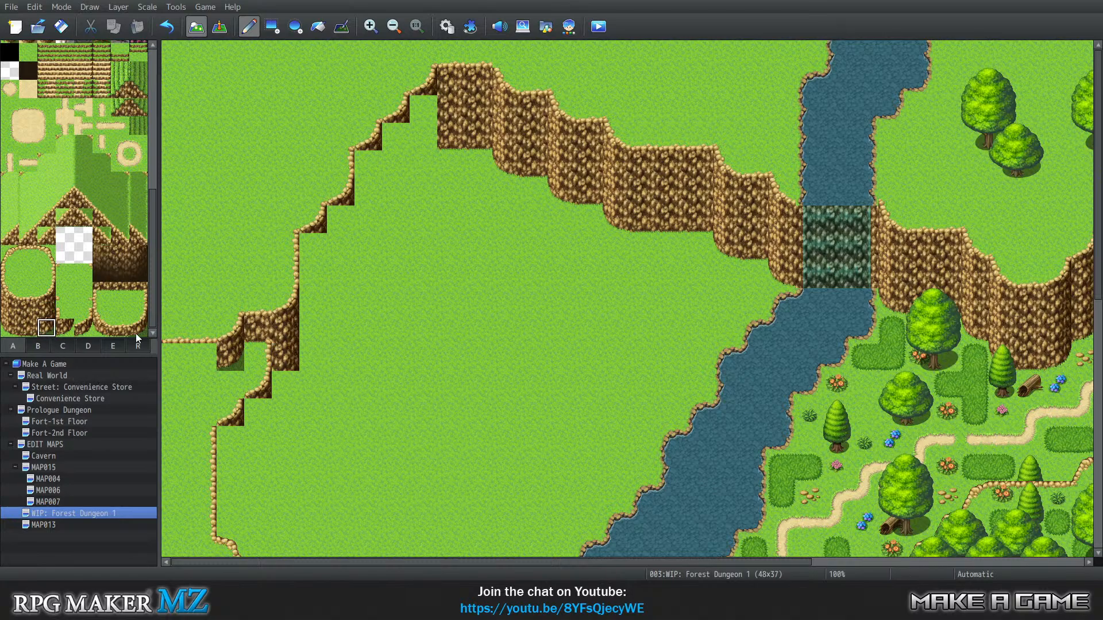
{"action": "left_click", "coordinate": [298, 382]}
{"action": "left_click", "coordinate": [288, 383]}
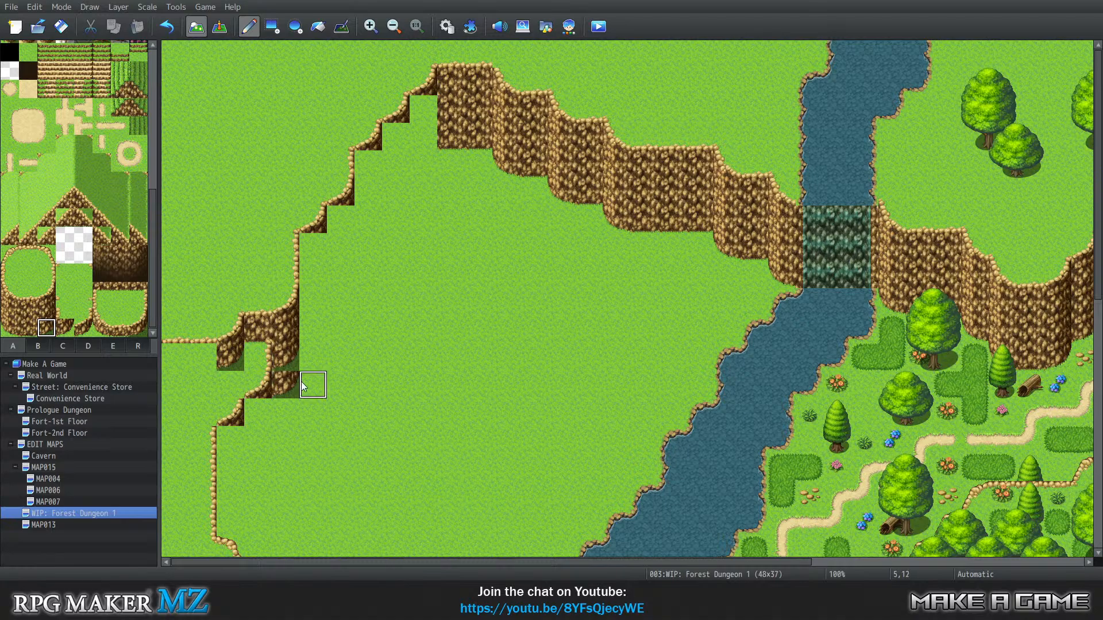
Copy the two-tile cliff wall section beneath the lower ledge corners at columns 3 and 2
{"action": "right_click_drag", "start_coordinate": [259, 382], "coordinate": [267, 423]}
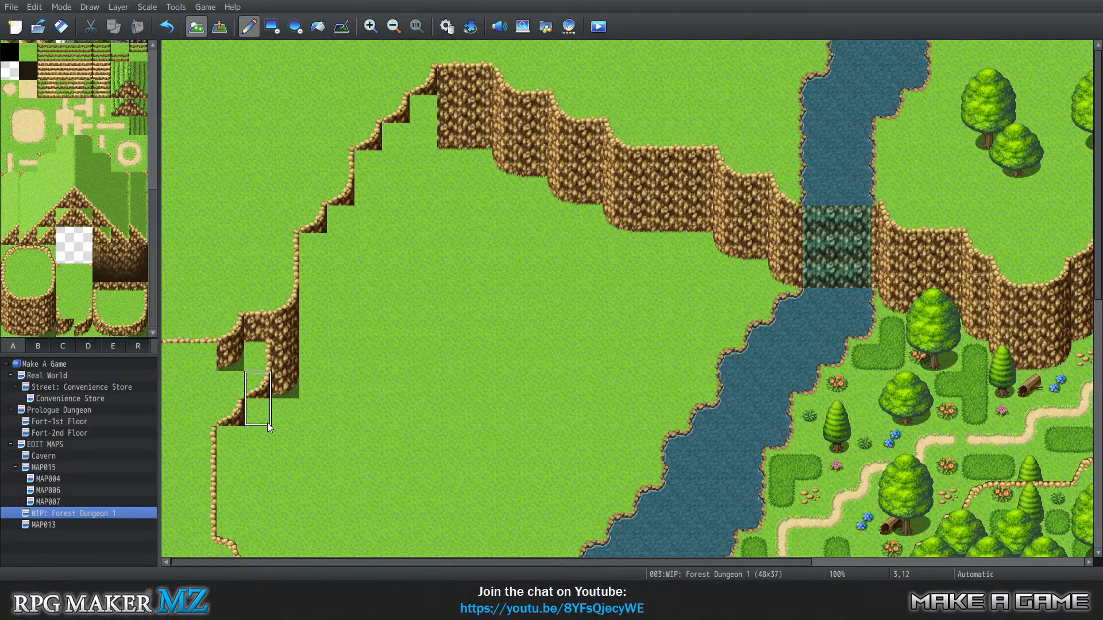
{"action": "left_click", "coordinate": [264, 432]}
{"action": "scroll", "coordinate": [364, 405], "scroll_direction": "down", "scroll_amount": 3}
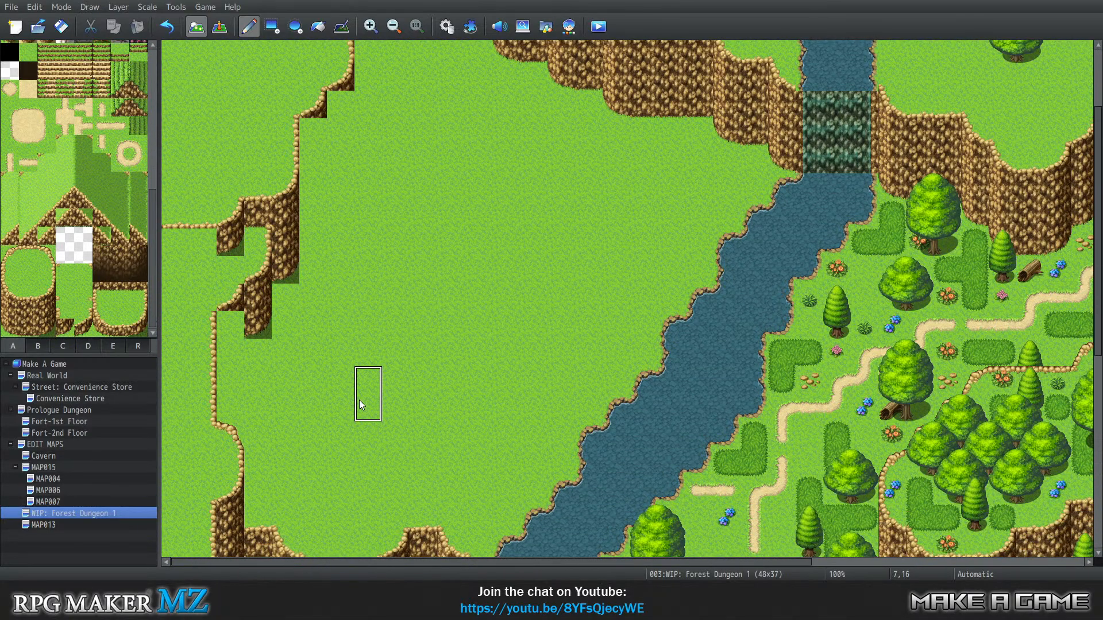
{"action": "left_click", "coordinate": [232, 352]}
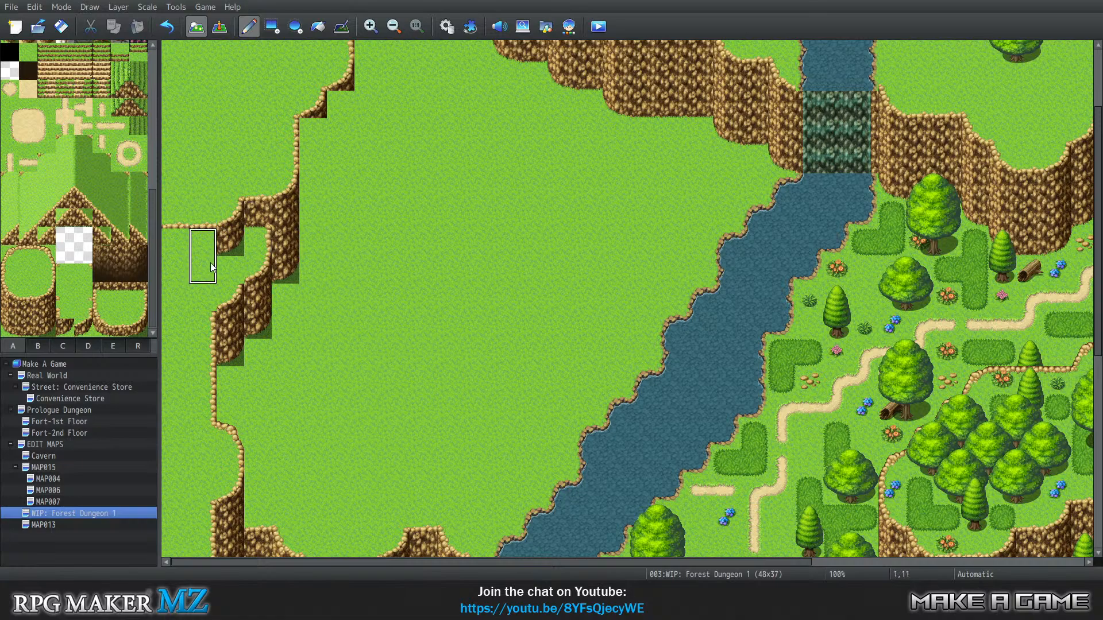
{"action": "right_click", "coordinate": [263, 225]}
{"action": "left_click_drag", "start_coordinate": [193, 244], "coordinate": [172, 242]}
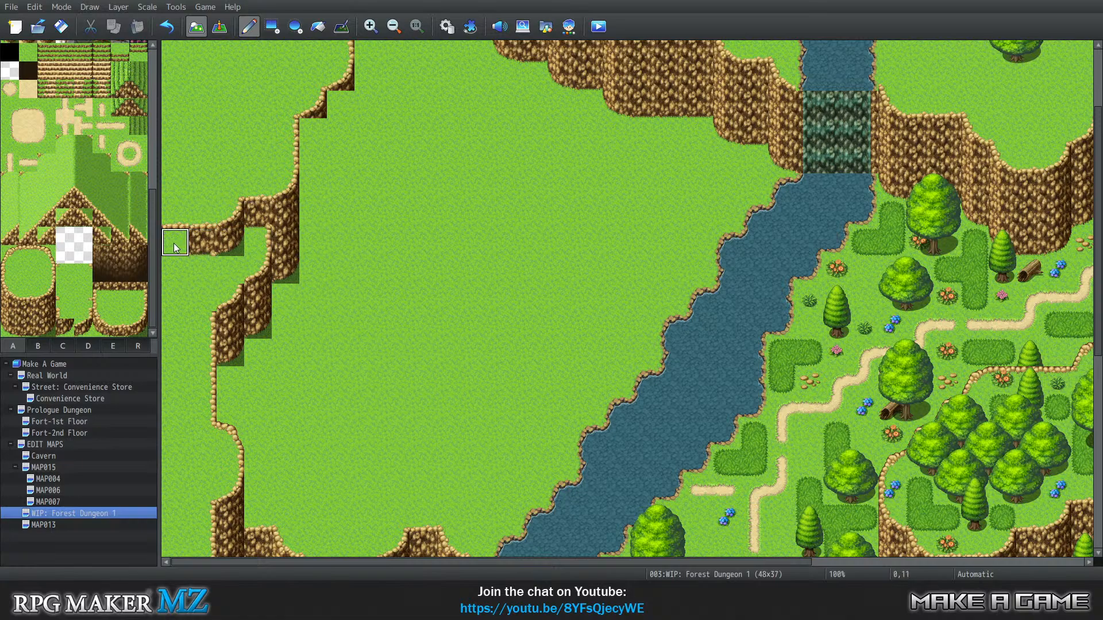
{"action": "key", "text": "ctrl+z"}
{"action": "key", "text": "ctrl+z"}
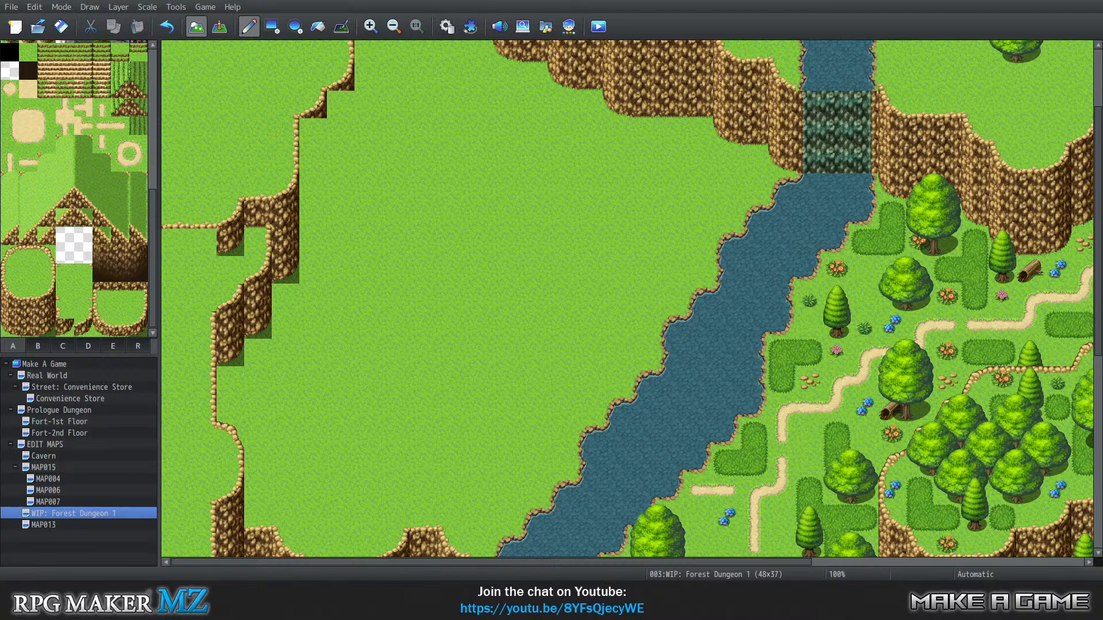
Fill row 11 below the straight western ledge with the bottom-centre cliff tile at columns 0 and 1
{"action": "left_click", "coordinate": [30, 328]}
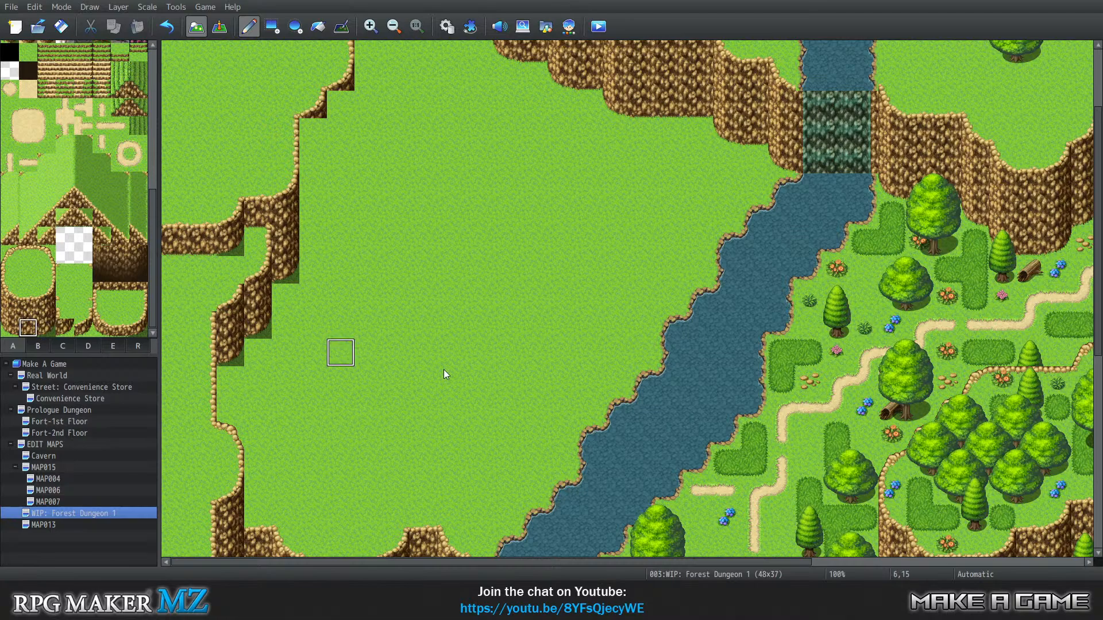
{"action": "scroll", "coordinate": [417, 331], "scroll_direction": "down", "scroll_amount": 2}
{"action": "scroll", "coordinate": [414, 326], "scroll_direction": "down", "scroll_amount": 3}
{"action": "scroll", "coordinate": [382, 321], "scroll_direction": "up", "scroll_amount": 8}
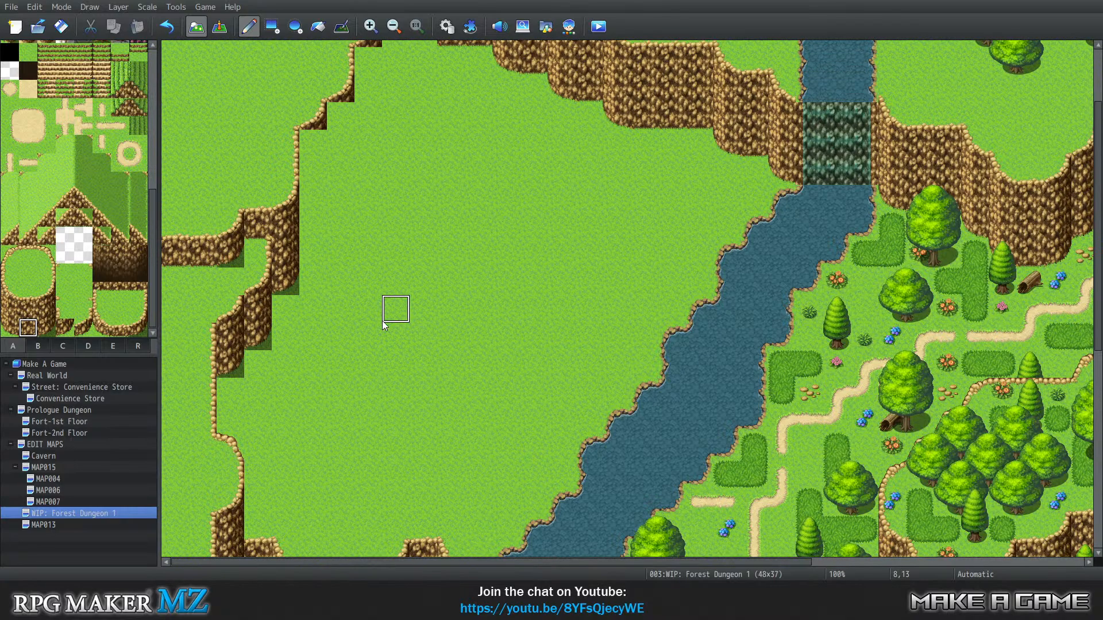
Shorten the upper vertical cliff wall at column 2 by one tile so its curved base sits at row 23
{"action": "scroll", "coordinate": [382, 322], "scroll_direction": "down", "scroll_amount": 7}
{"action": "scroll", "coordinate": [298, 325], "scroll_direction": "down", "scroll_amount": 5}
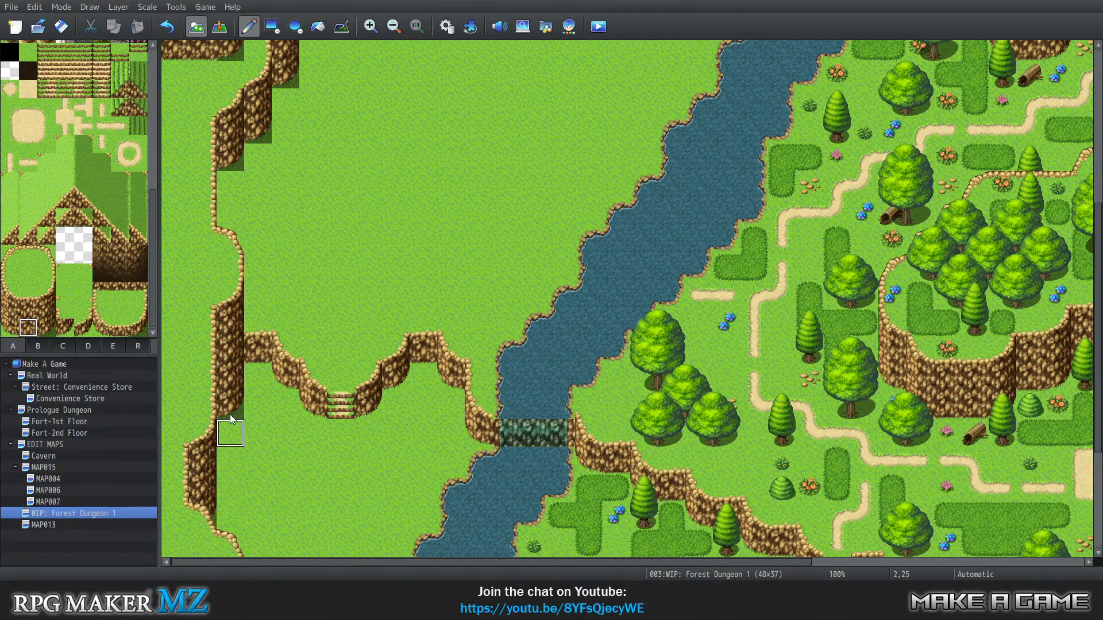
{"action": "left_click", "coordinate": [238, 389]}
{"action": "left_click", "coordinate": [238, 412]}
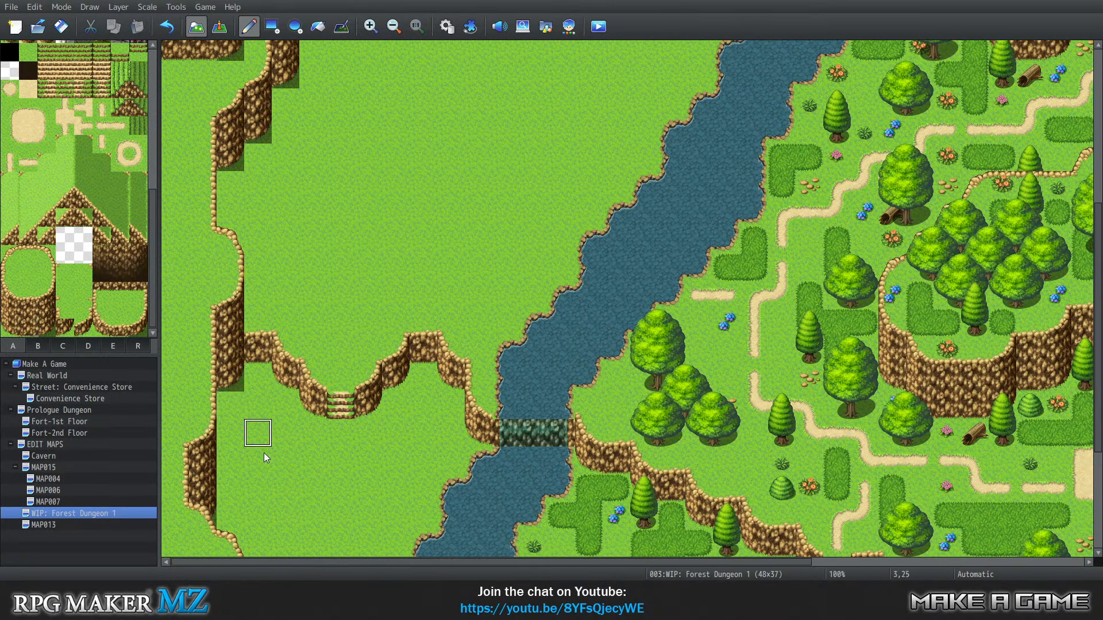
{"action": "scroll", "coordinate": [258, 457], "scroll_direction": "down", "scroll_amount": 1}
{"action": "left_click", "coordinate": [197, 463]}
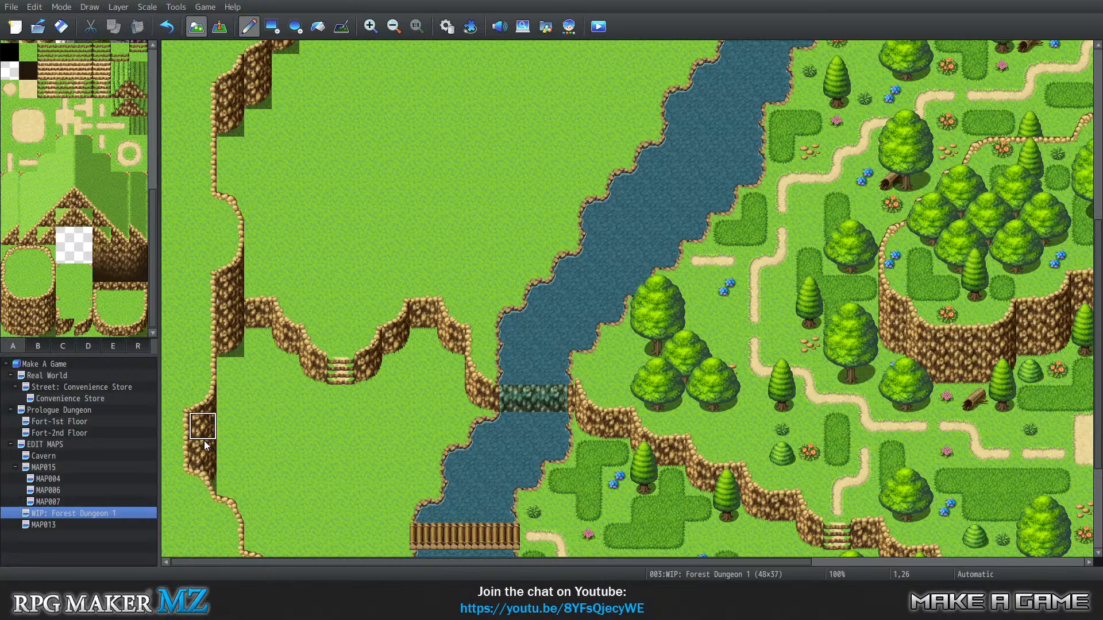
{"action": "scroll", "coordinate": [312, 473], "scroll_direction": "down", "scroll_amount": 1}
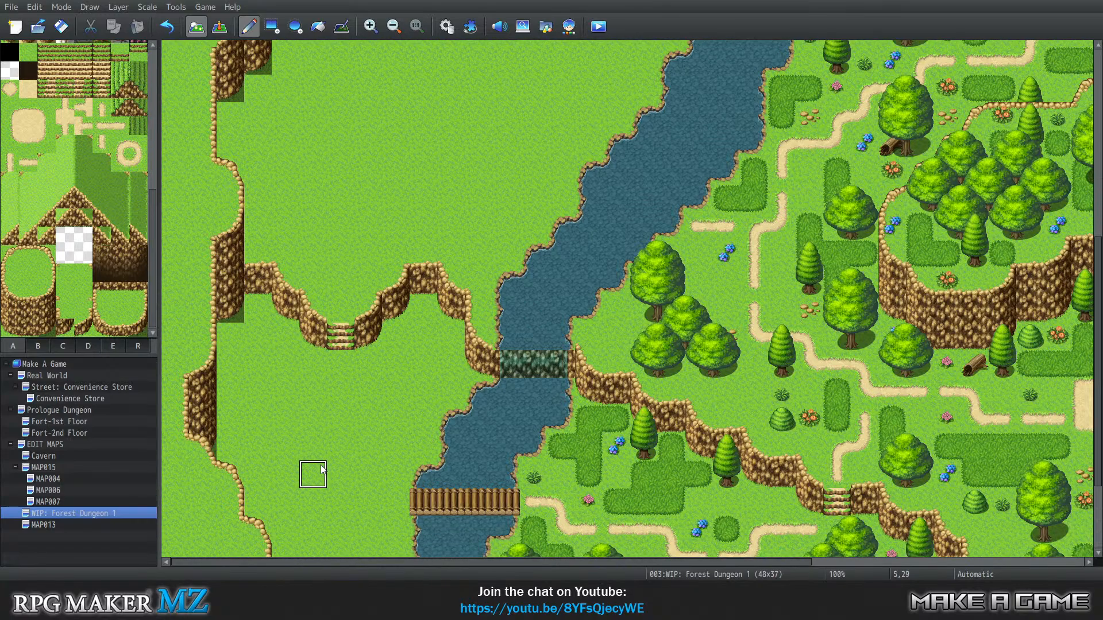
Copy the two-tile cliff wall section beneath the stepped north-western ledge, following its diagonal across columns 5 to 9
{"action": "scroll", "coordinate": [333, 454], "scroll_direction": "up", "scroll_amount": 1}
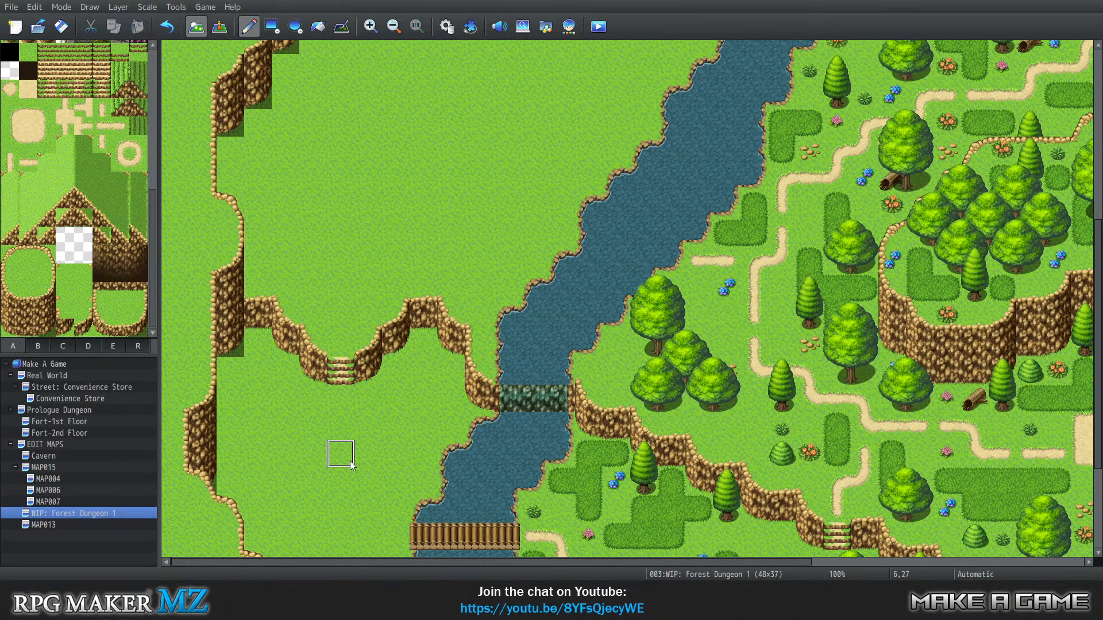
{"action": "scroll", "coordinate": [352, 464], "scroll_direction": "down", "scroll_amount": 2, "text": "ctrl"}
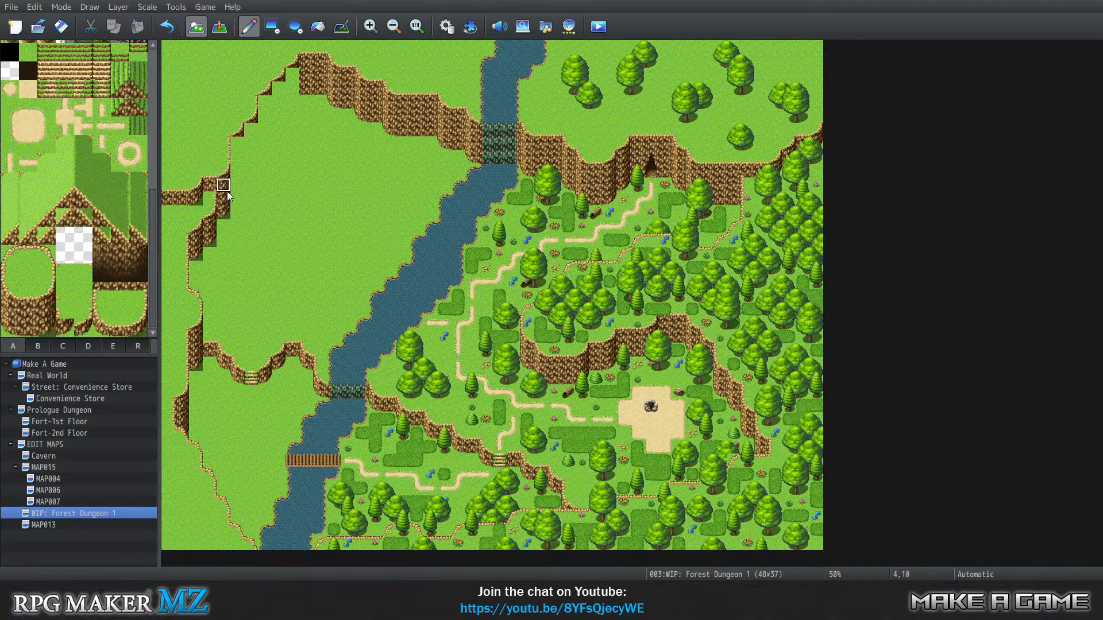
{"action": "right_click_drag", "start_coordinate": [227, 187], "coordinate": [226, 210]}
{"action": "left_click", "coordinate": [239, 172]}
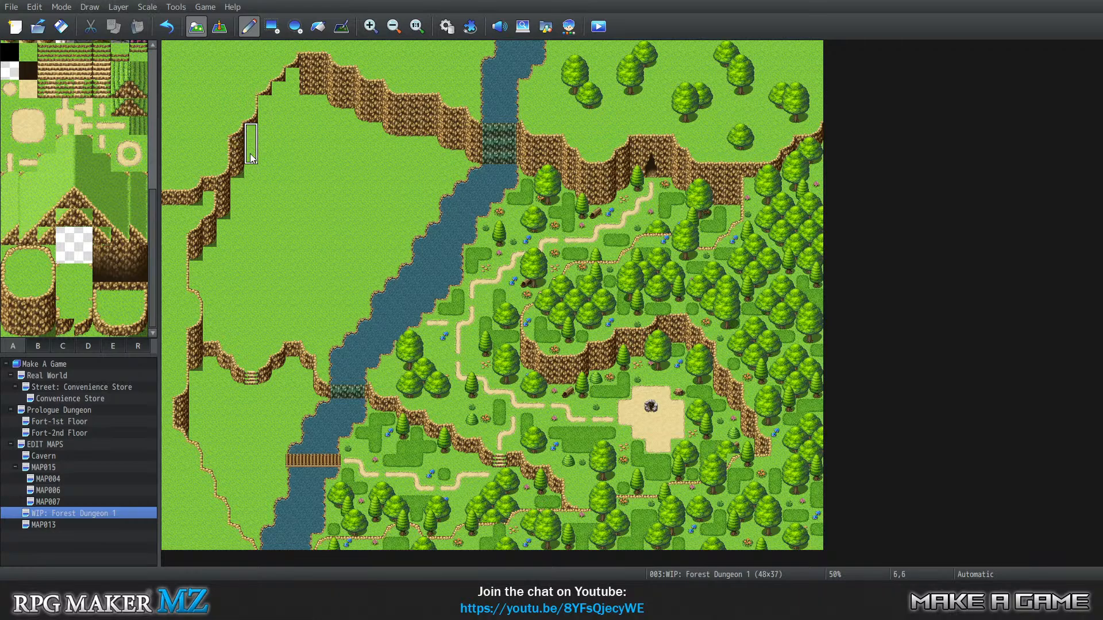
{"action": "left_click", "coordinate": [251, 160]}
{"action": "left_click", "coordinate": [267, 122]}
{"action": "left_click", "coordinate": [280, 120]}
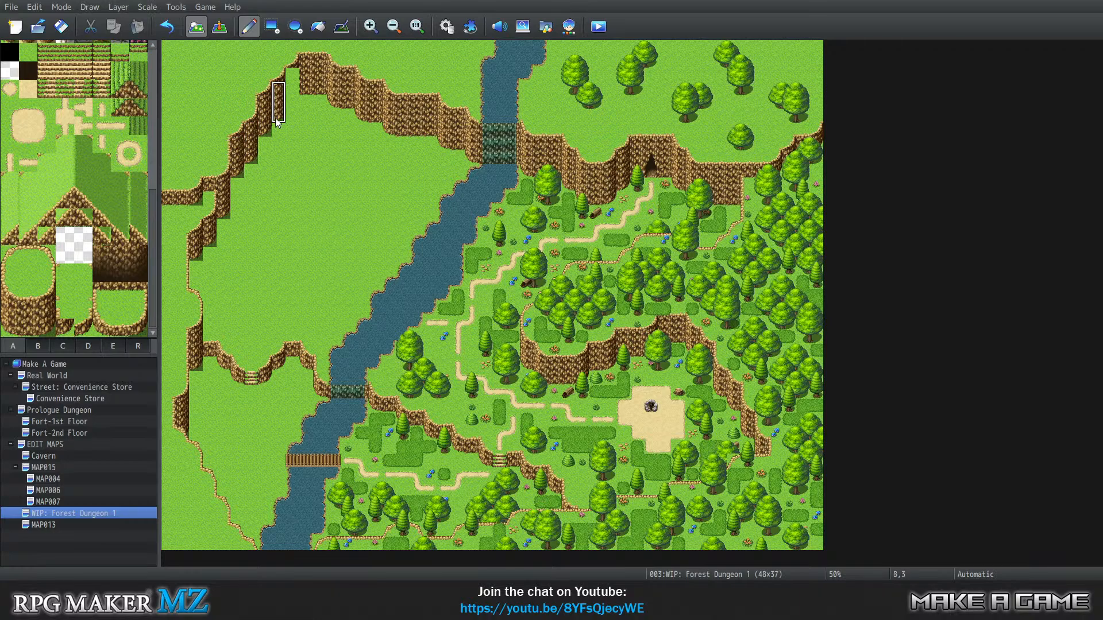
{"action": "left_click", "coordinate": [290, 112]}
{"action": "right_click", "coordinate": [279, 255]}
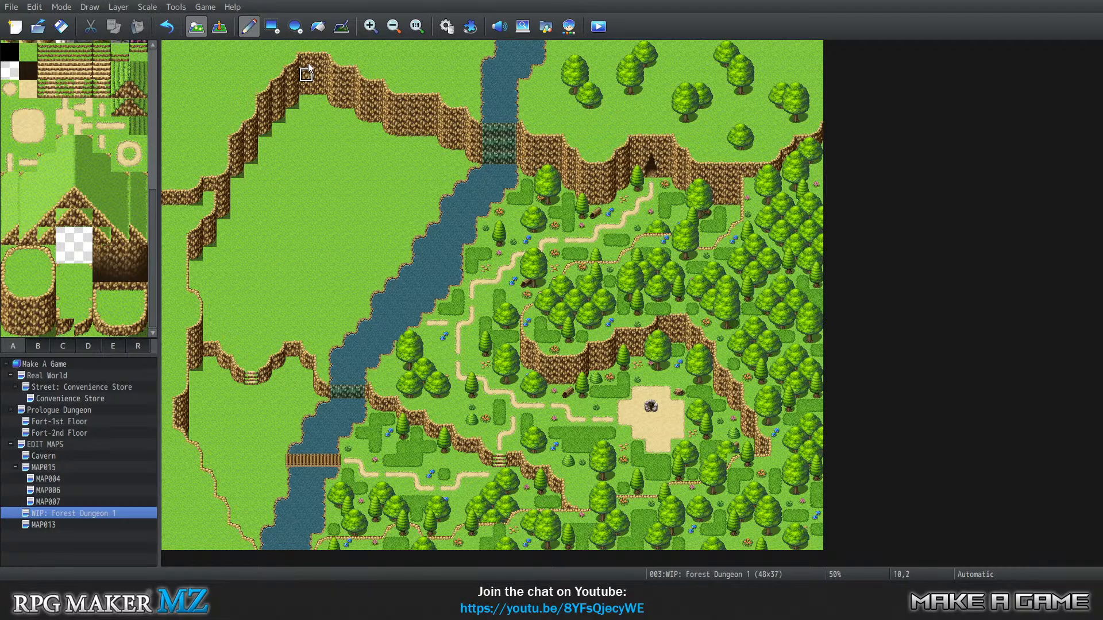
Widen the highest northern cliff section one tile west to column 9 and reconnect the diagonal ledge with a corner at column 8
{"action": "right_click_drag", "start_coordinate": [305, 61], "coordinate": [303, 83]}
{"action": "right_click_drag", "start_coordinate": [304, 44], "coordinate": [311, 92]}
{"action": "left_click", "coordinate": [292, 47]}
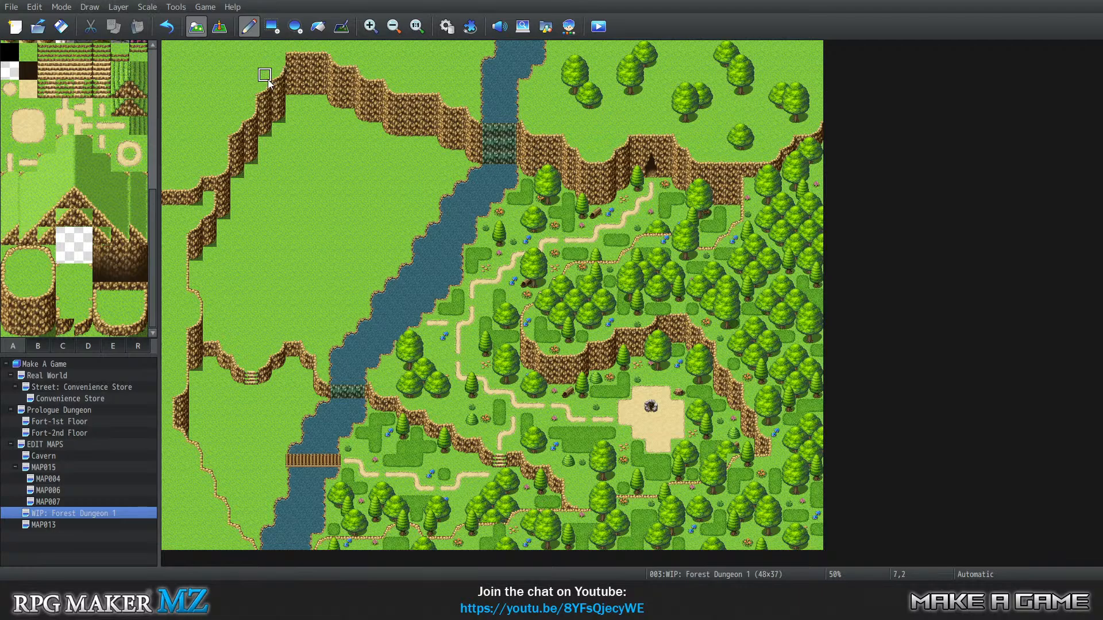
{"action": "right_click_drag", "start_coordinate": [251, 89], "coordinate": [254, 99]}
{"action": "left_click", "coordinate": [276, 46]}
{"action": "right_click", "coordinate": [319, 133]}
Copy the cave entrance from the eastern cliff onto the highest northern cliff section west of the river, at column 10
{"action": "right_click_drag", "start_coordinate": [660, 172], "coordinate": [650, 156]}
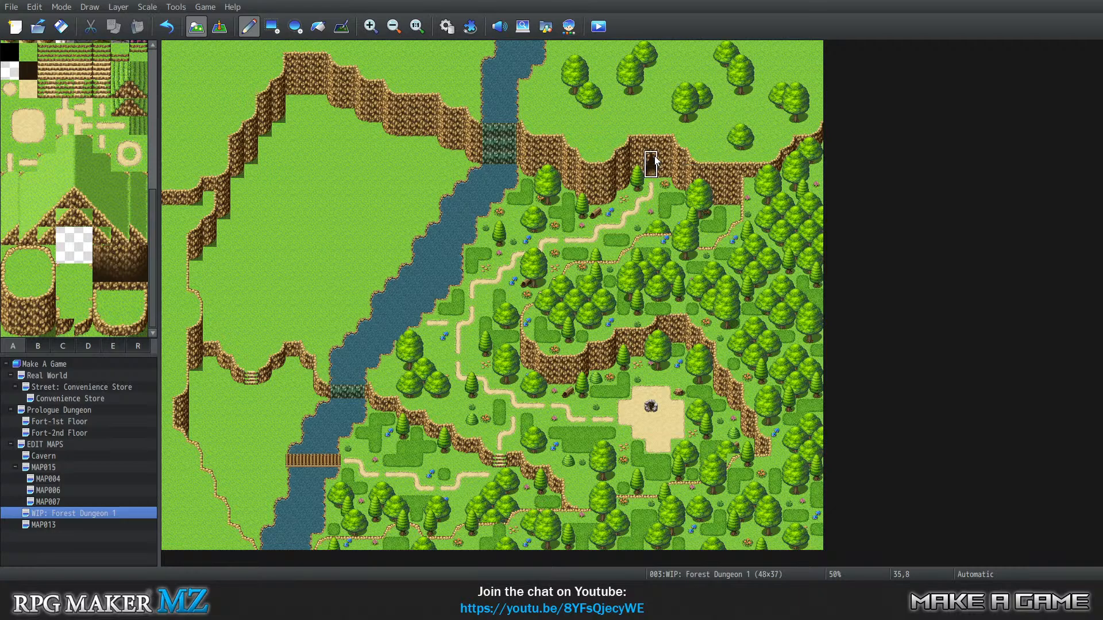
{"action": "left_click", "coordinate": [306, 74]}
{"action": "right_click", "coordinate": [299, 190]}
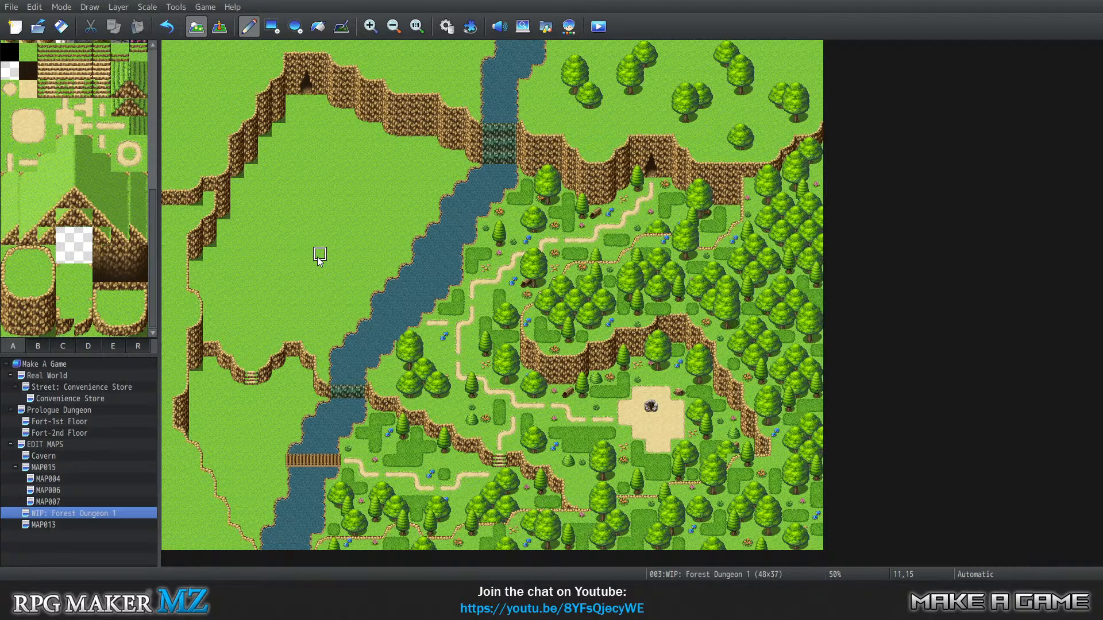
Examine how the map is built on layers 1 to 4 and return to automatic layer mode
{"action": "key", "text": "1"}
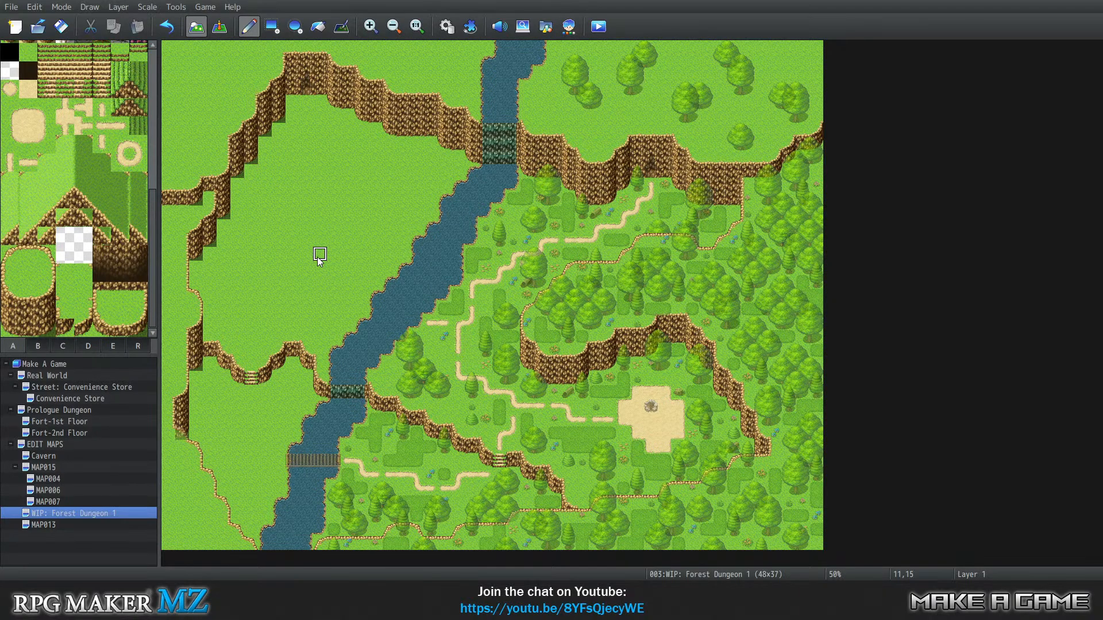
{"action": "key", "text": "2"}
{"action": "key", "text": "3"}
{"action": "key", "text": "4"}
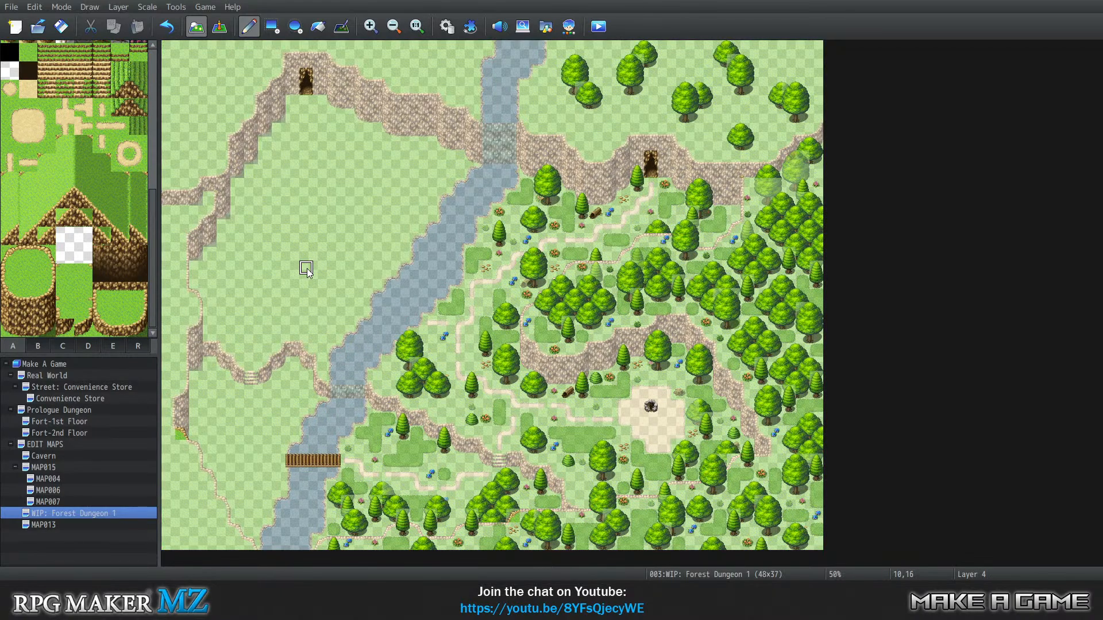
{"action": "key", "text": "0"}
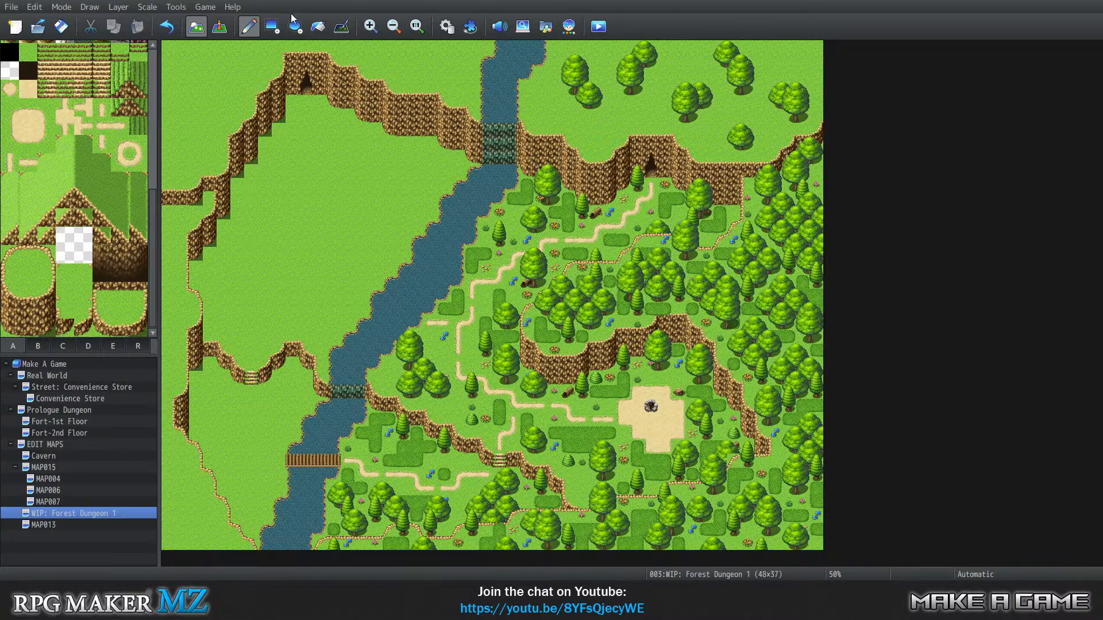
Examine the enclosed area west of the river at 100% zoom and browse tilesets A to D for suitable tiles
{"action": "left_click", "coordinate": [370, 27]}
{"action": "left_click", "coordinate": [370, 26]}
{"action": "left_click", "coordinate": [417, 26]}
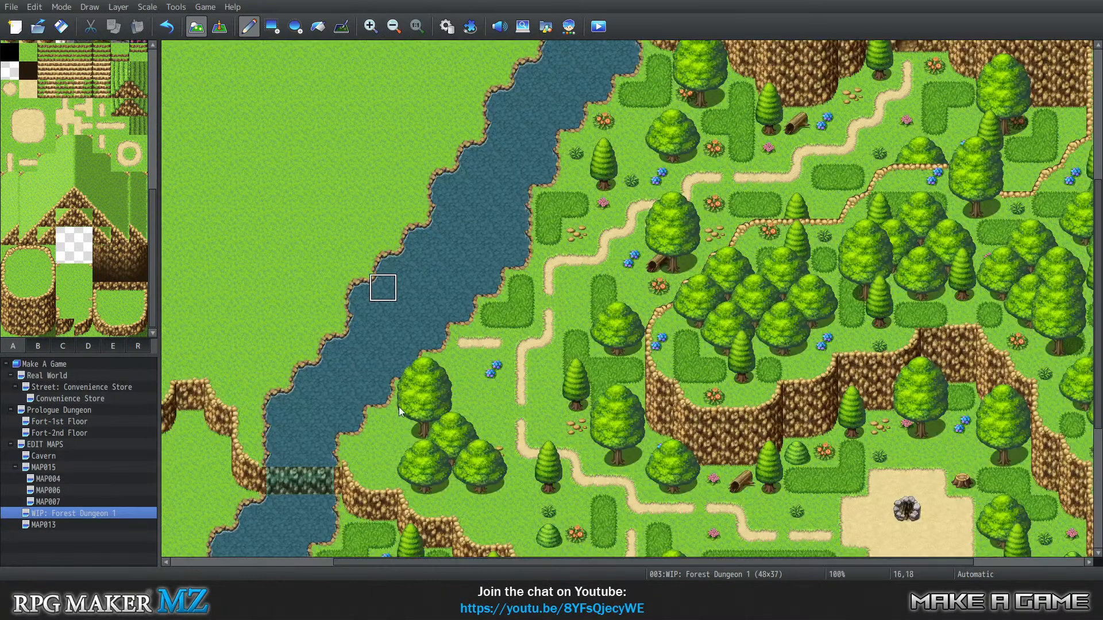
{"action": "scroll", "coordinate": [517, 459], "scroll_direction": "down", "scroll_amount": 1}
{"action": "left_click_drag", "start_coordinate": [652, 565], "coordinate": [491, 565]}
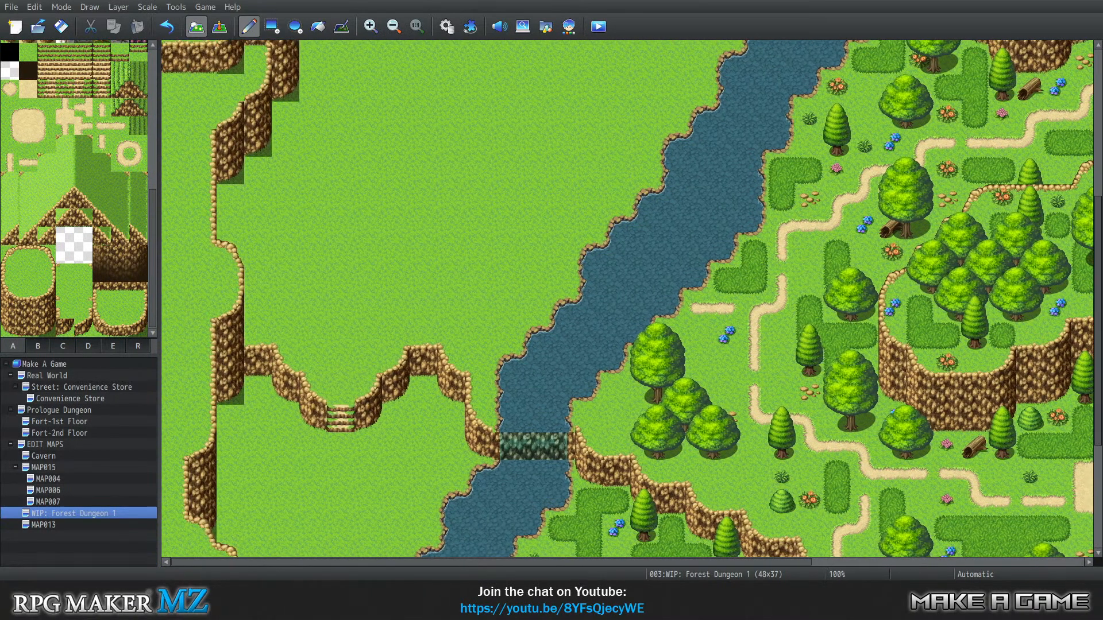
{"action": "scroll", "coordinate": [252, 254], "scroll_direction": "down", "scroll_amount": 1}
{"action": "scroll", "coordinate": [253, 254], "scroll_direction": "up", "scroll_amount": 2}
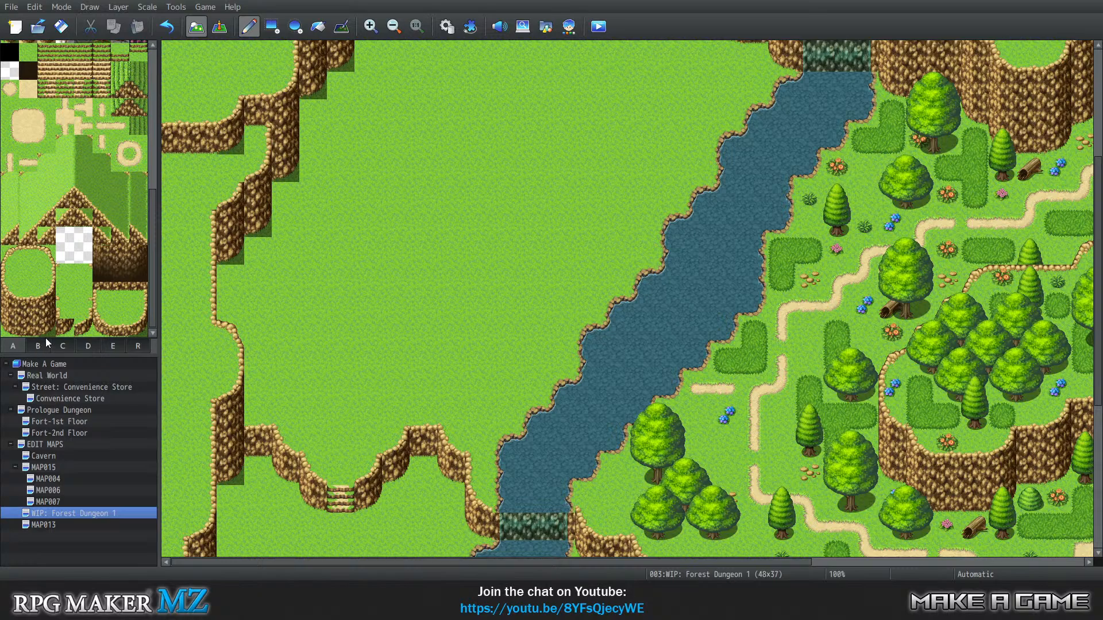
{"action": "left_click", "coordinate": [96, 346]}
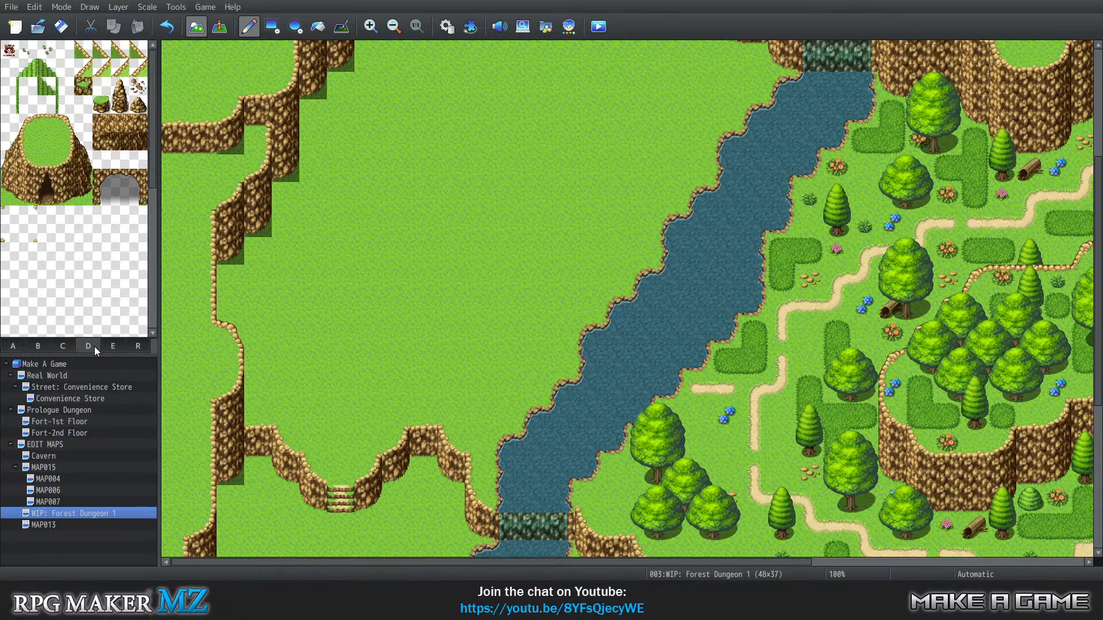
{"action": "left_click", "coordinate": [27, 120]}
{"action": "left_click", "coordinate": [63, 127]}
{"action": "left_click", "coordinate": [13, 346]}
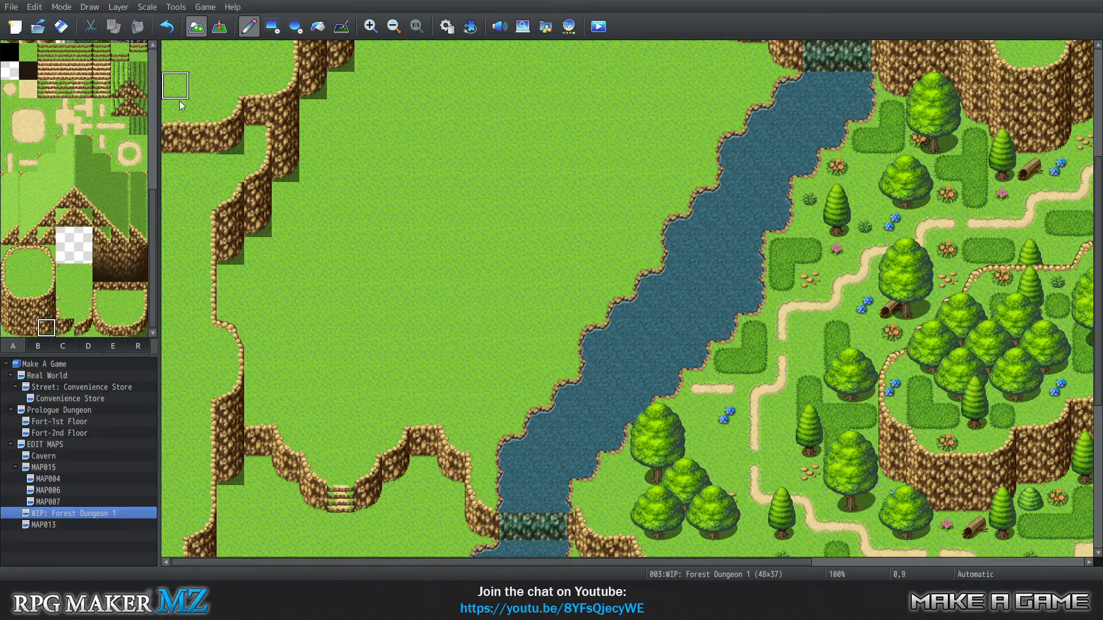
{"action": "scroll", "coordinate": [313, 345], "scroll_direction": "down", "scroll_amount": 5}
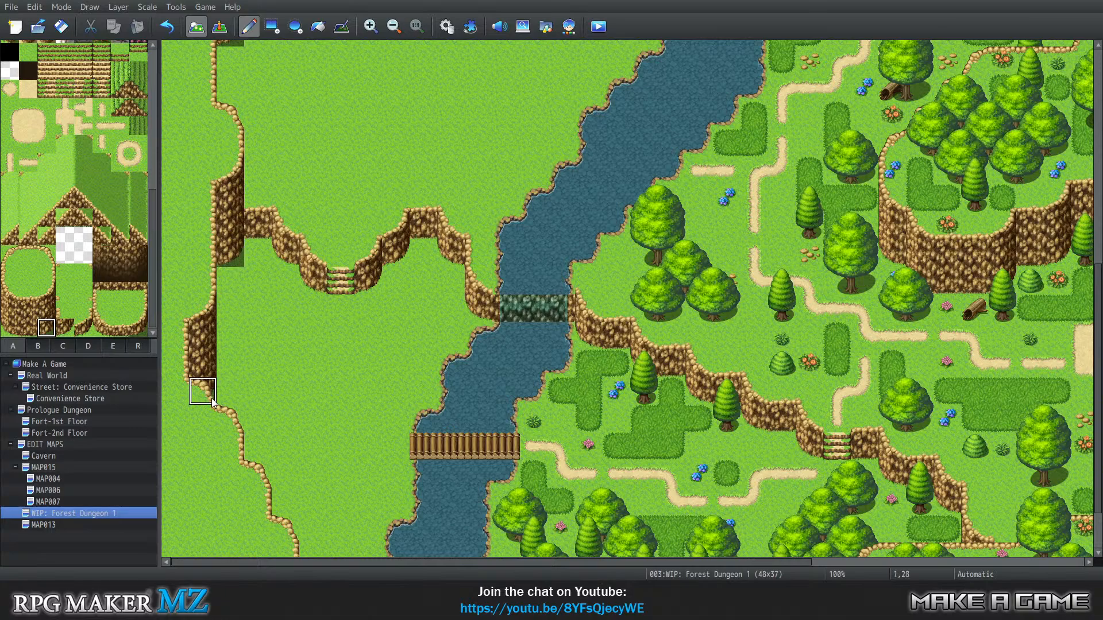
{"action": "scroll", "coordinate": [308, 329], "scroll_direction": "down", "scroll_amount": 2}
{"action": "scroll", "coordinate": [305, 329], "scroll_direction": "up", "scroll_amount": 6}
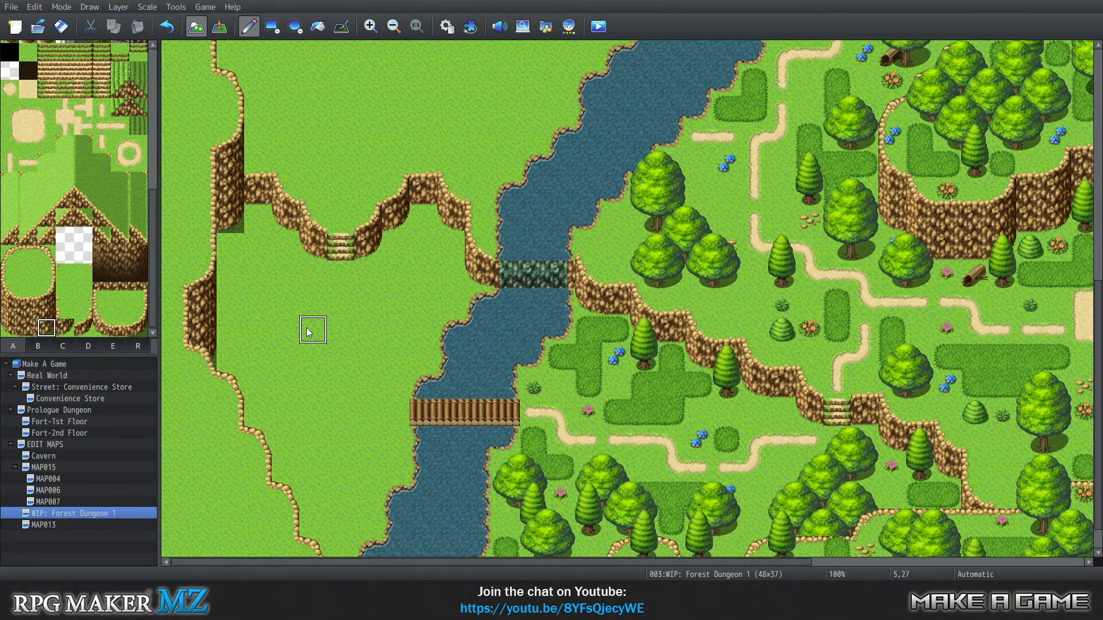
{"action": "scroll", "coordinate": [294, 325], "scroll_direction": "up", "scroll_amount": 3}
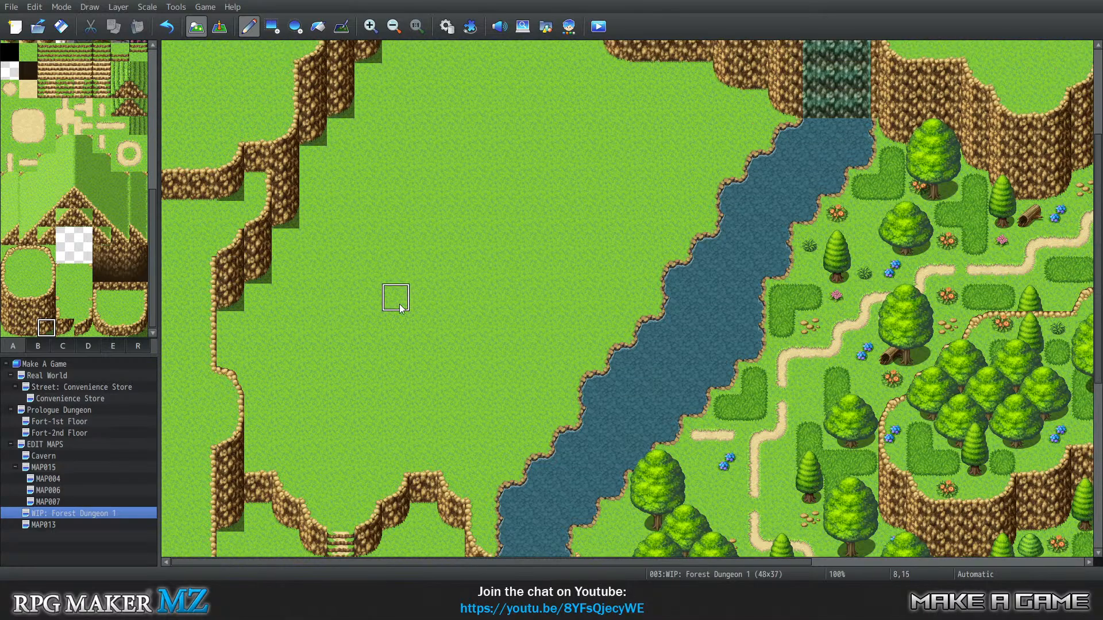
{"action": "scroll", "coordinate": [276, 299], "scroll_direction": "down", "scroll_amount": 3}
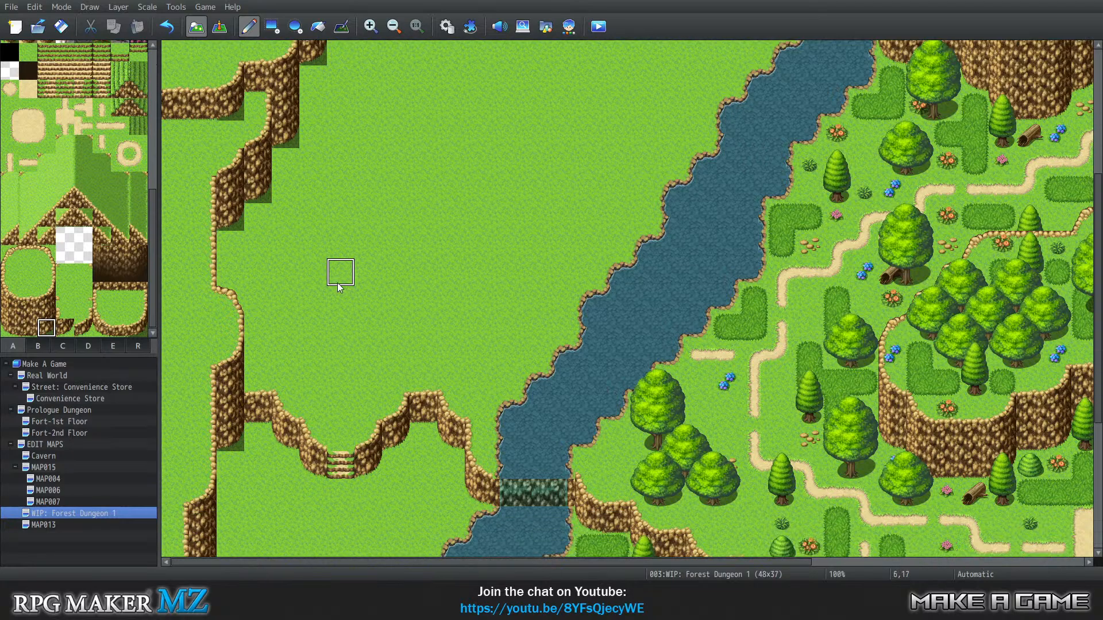
{"action": "scroll", "coordinate": [368, 268], "scroll_direction": "down", "scroll_amount": 8}
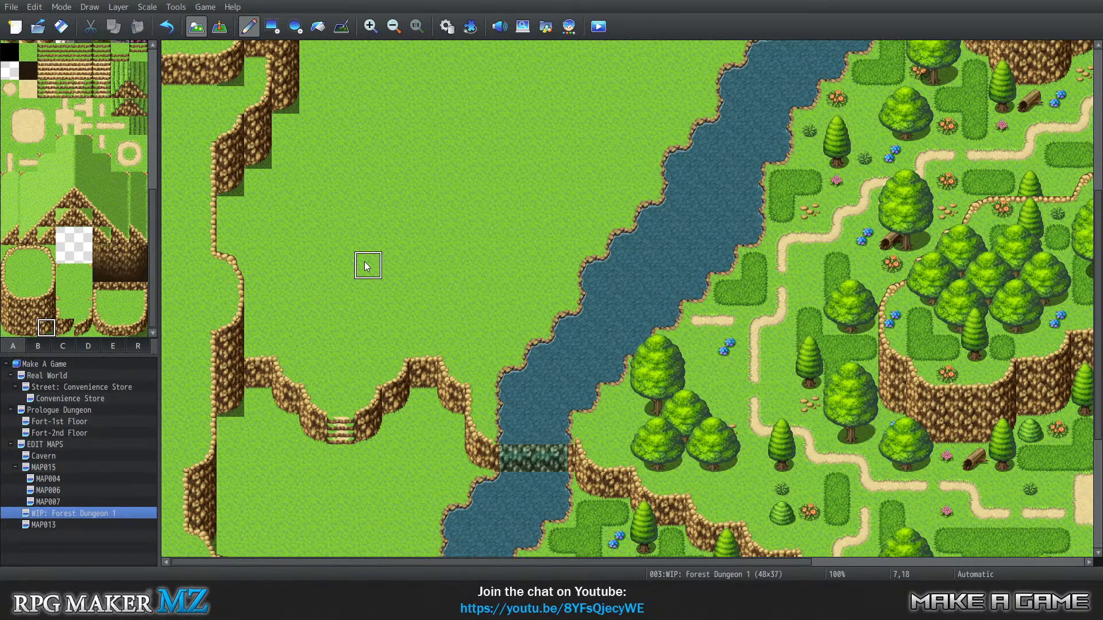
{"action": "scroll", "coordinate": [347, 388], "scroll_direction": "down", "scroll_amount": 2}
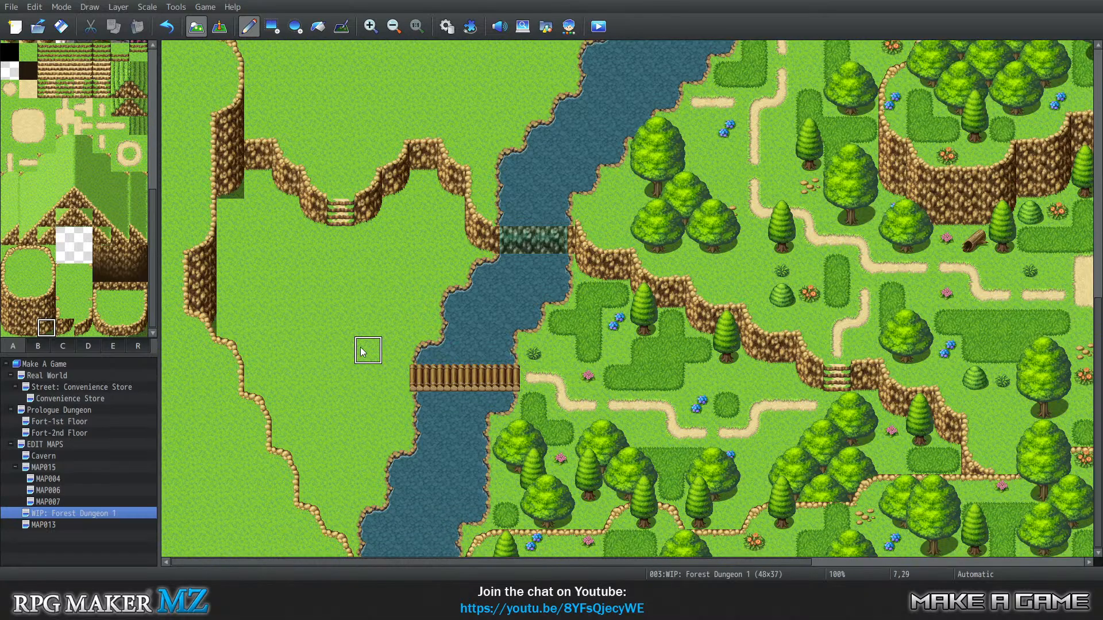
{"action": "scroll", "coordinate": [437, 344], "scroll_direction": "up", "scroll_amount": 2}
{"action": "scroll", "coordinate": [395, 374], "scroll_direction": "down", "scroll_amount": 2}
{"action": "left_click", "coordinate": [95, 346]}
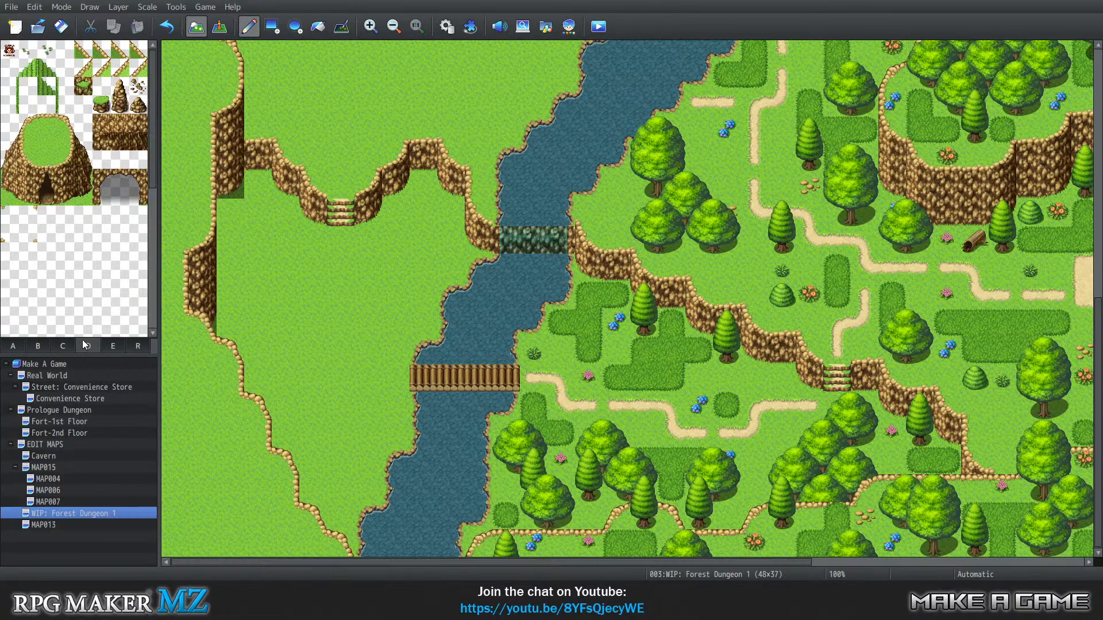
{"action": "left_click", "coordinate": [65, 346]}
{"action": "left_click", "coordinate": [37, 346]}
{"action": "left_click", "coordinate": [13, 346]}
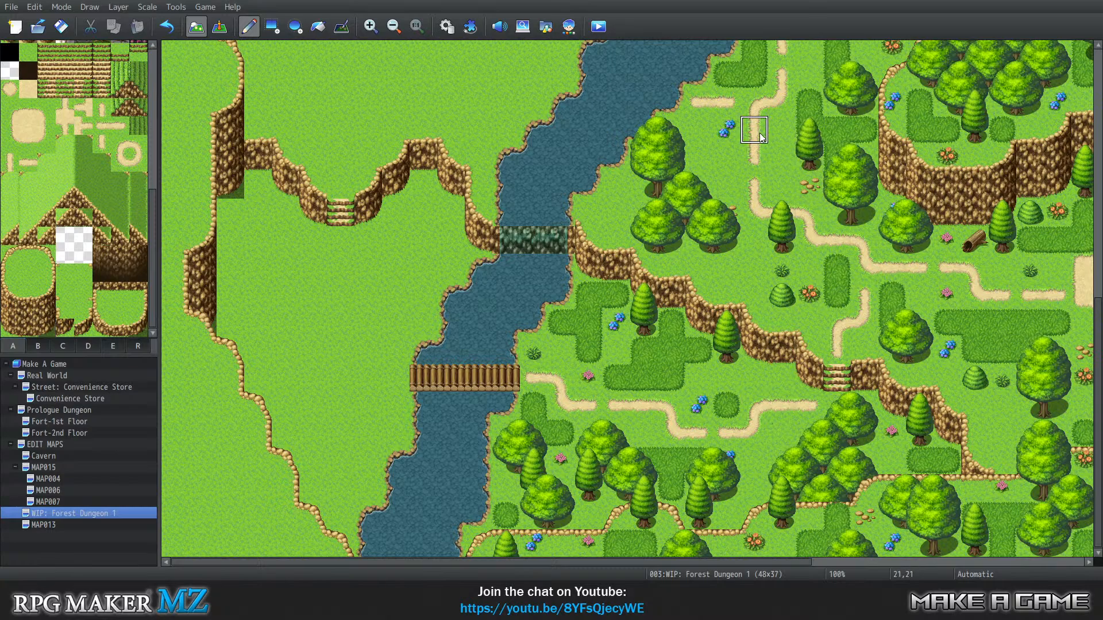
Place dirt path tiles below the western stairs at column 6, rows 26, 28 and 29, and a horizontal piece at column 7, row 30
{"action": "left_click", "coordinate": [340, 268]}
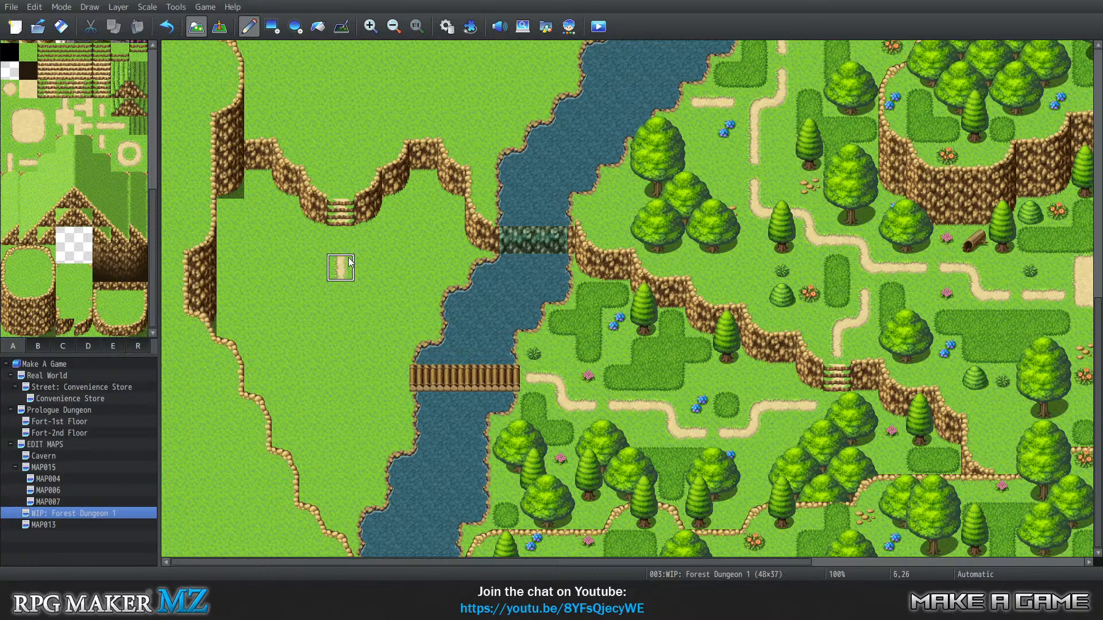
{"action": "left_click", "coordinate": [341, 323]}
{"action": "left_click", "coordinate": [368, 378]}
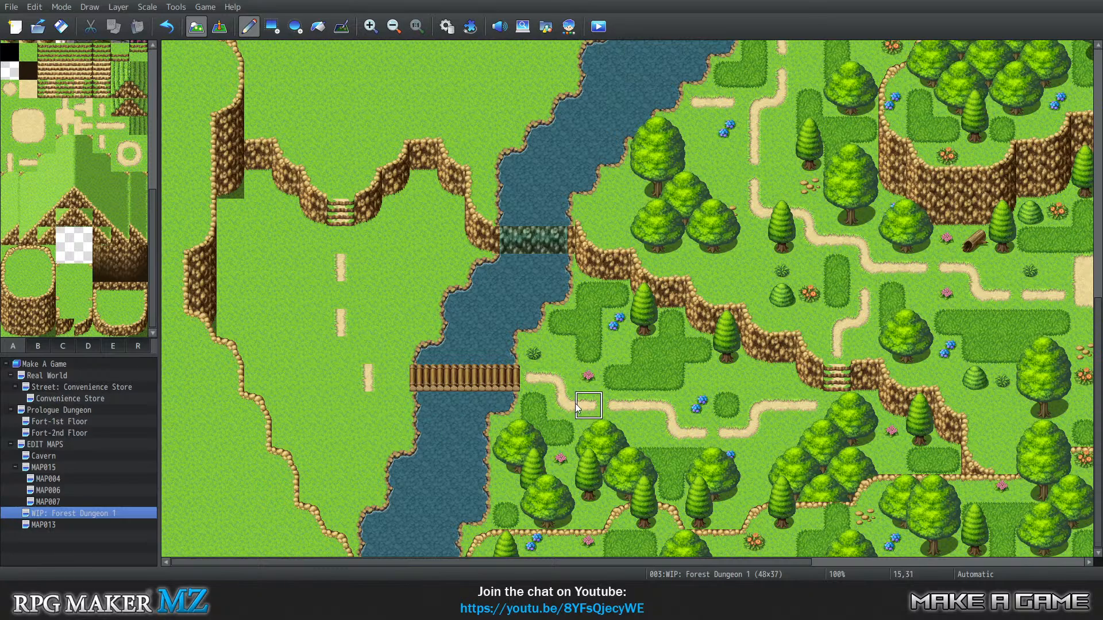
{"action": "left_click", "coordinate": [369, 382]}
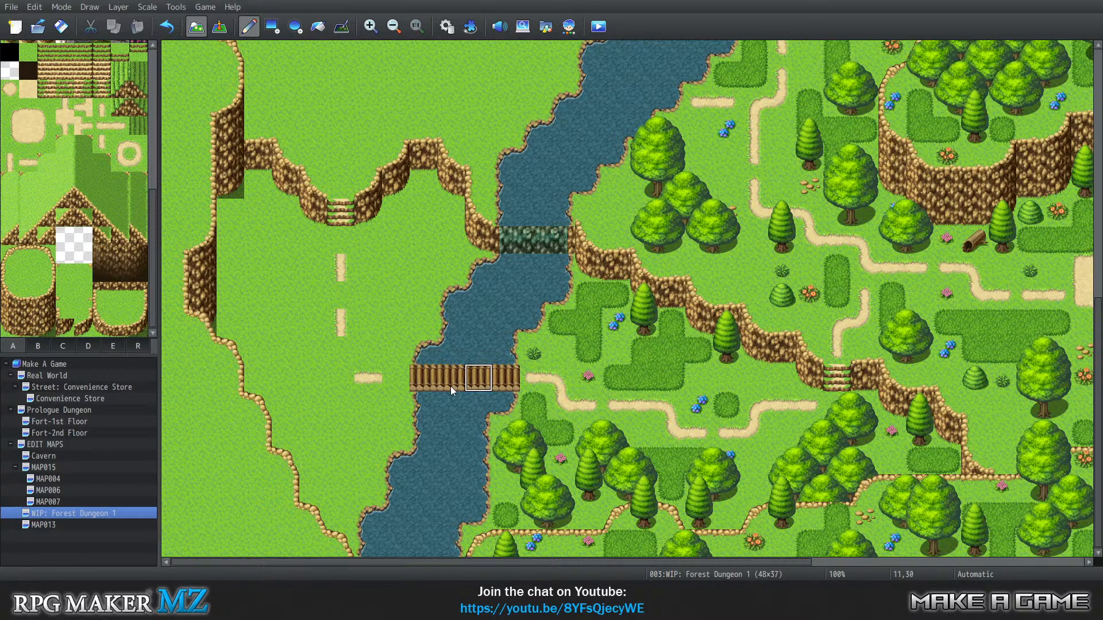
{"action": "left_click", "coordinate": [341, 352]}
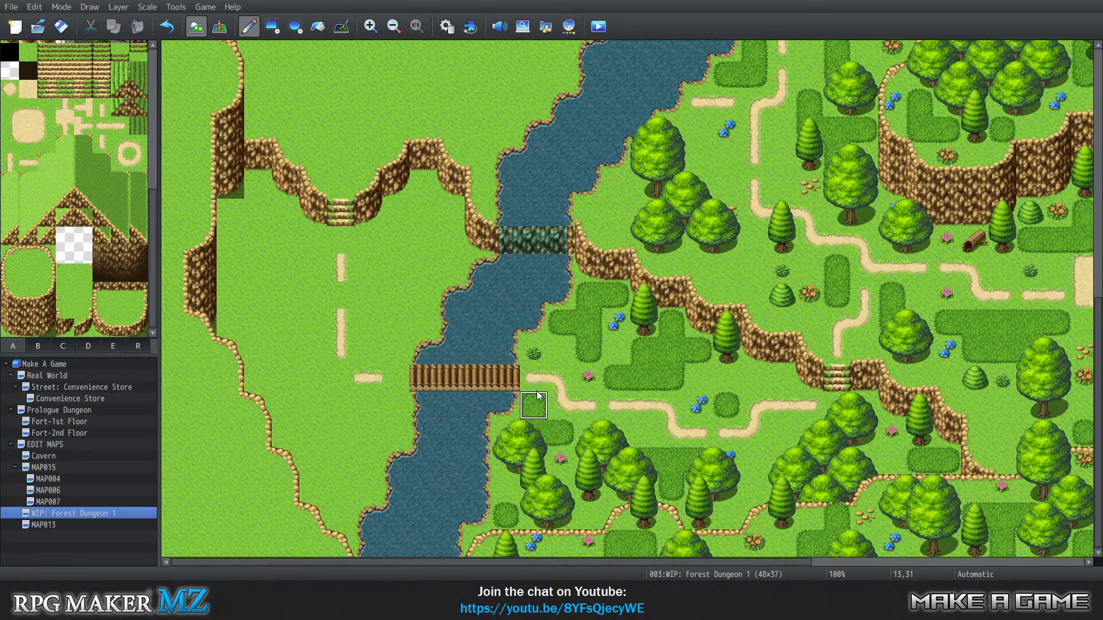
Fill the path gaps at column 6, rows 25 and 27, and run the row 30 path across columns 7 and 8 to the bridge
{"action": "left_click", "coordinate": [341, 378]}
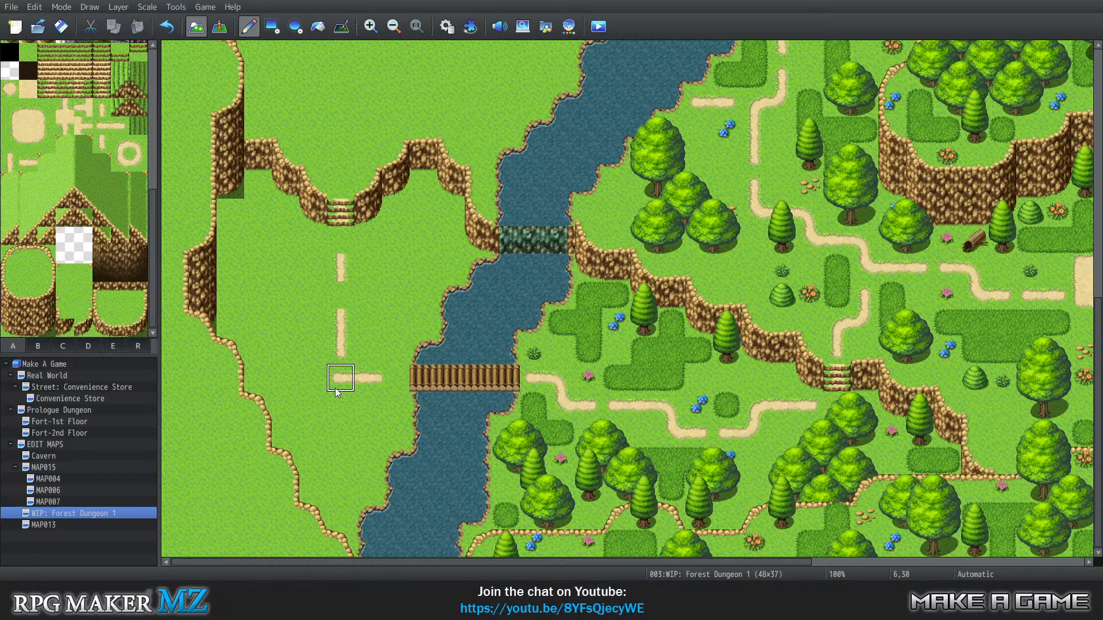
{"action": "right_click", "coordinate": [333, 408]}
{"action": "left_click", "coordinate": [336, 373]}
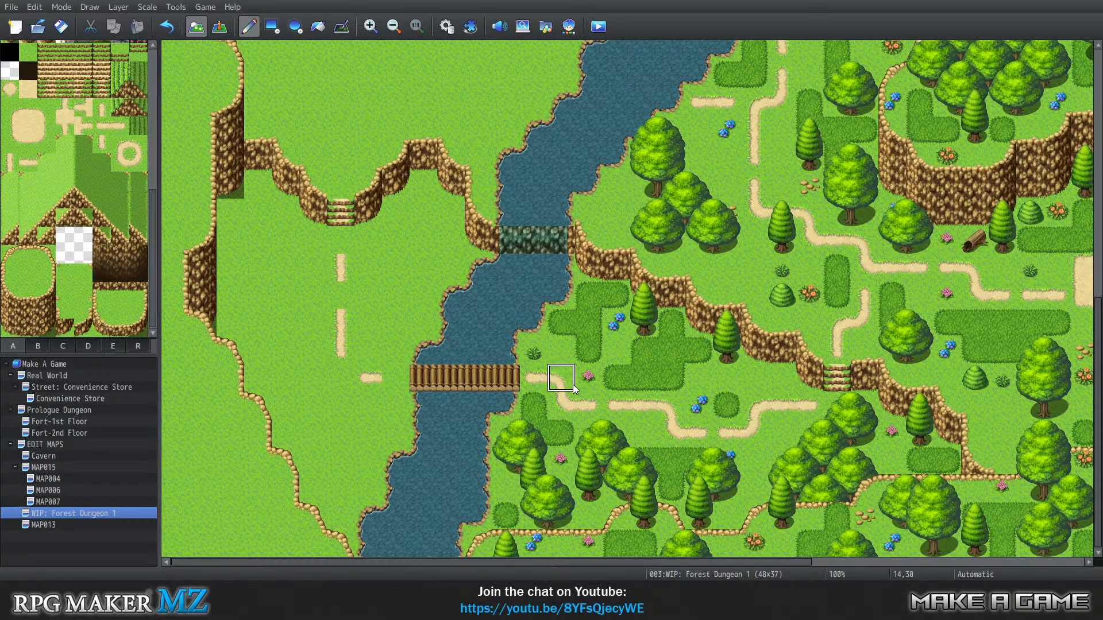
{"action": "left_click", "coordinate": [394, 378]}
{"action": "left_click", "coordinate": [346, 295]}
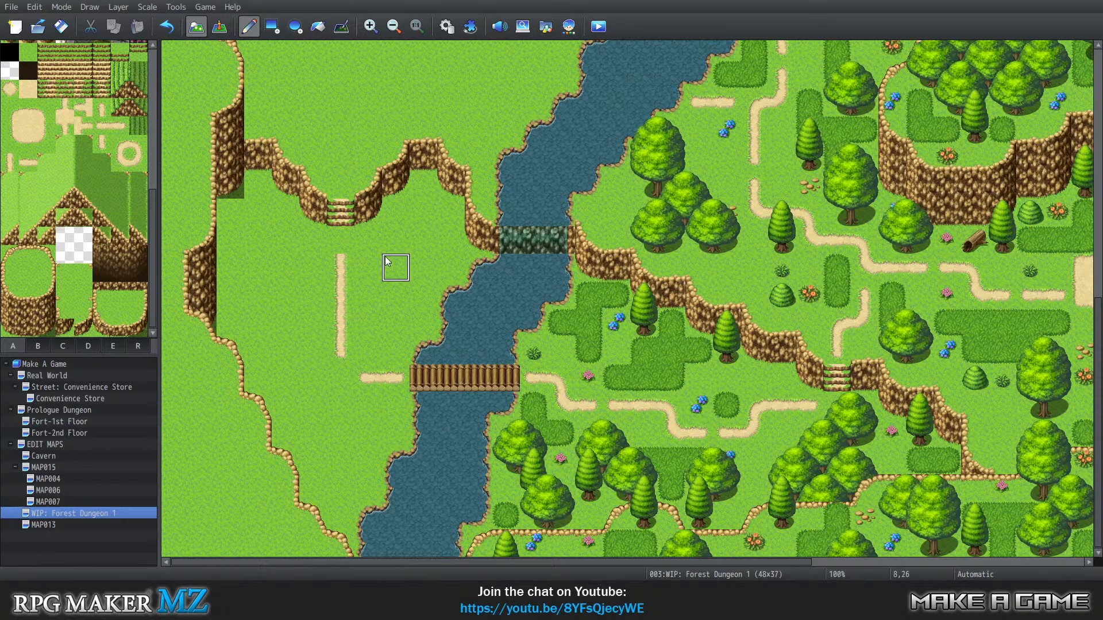
{"action": "left_click", "coordinate": [338, 248]}
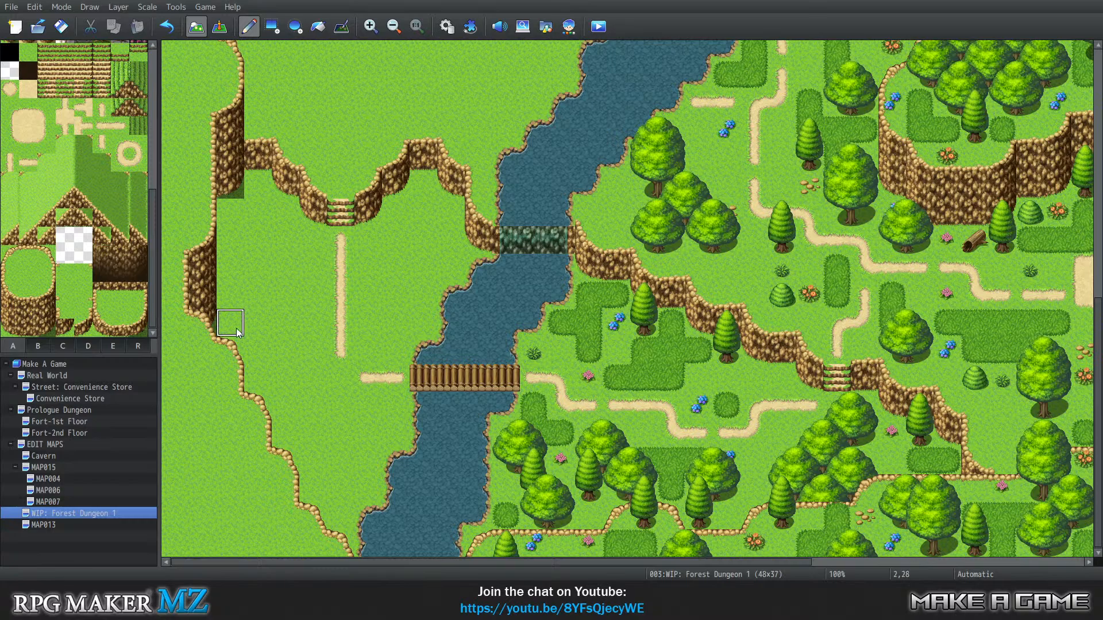
Connect the vertical and bridge paths with curved path tiles at columns 6 and 7, stepping diagonally from row 28 to row 30
{"action": "left_click", "coordinate": [366, 351]}
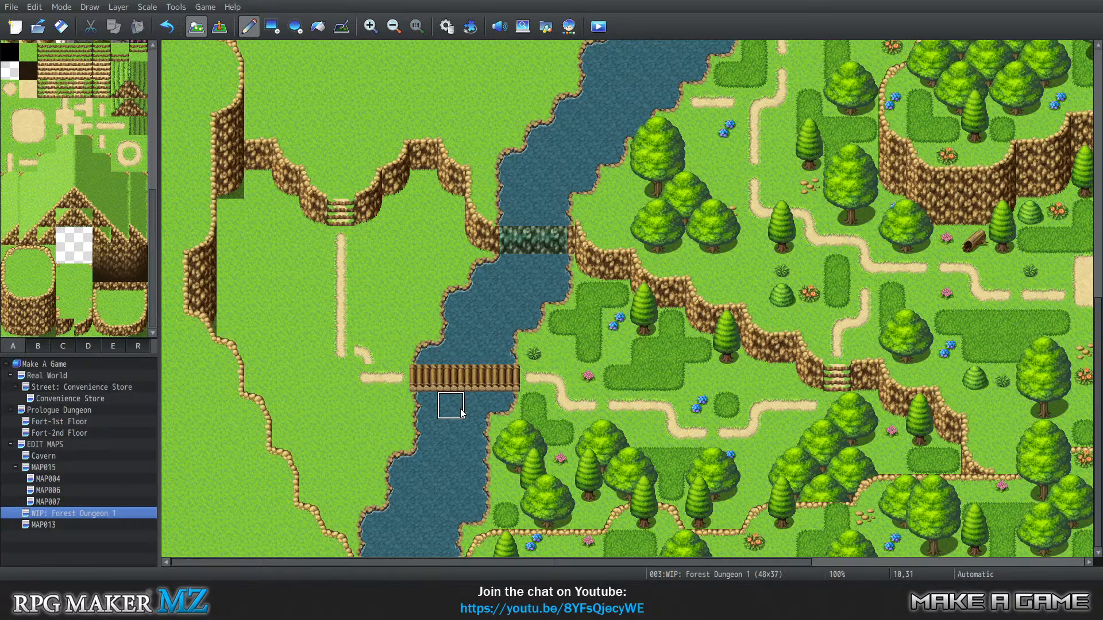
{"action": "left_click", "coordinate": [368, 378]}
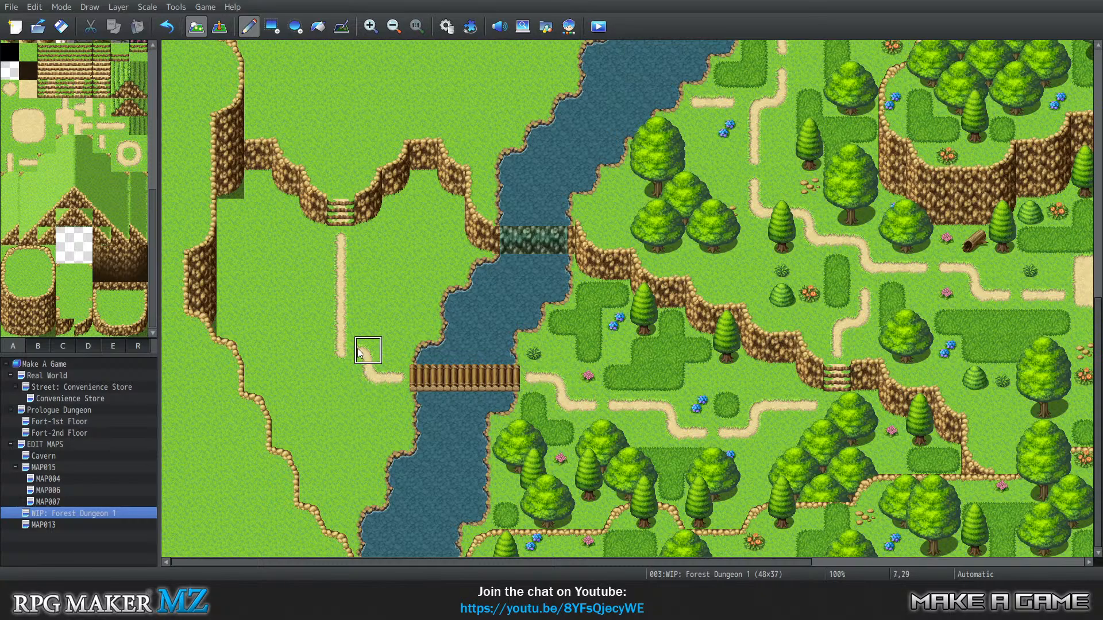
{"action": "left_click", "coordinate": [338, 322]}
{"action": "left_click", "coordinate": [340, 346]}
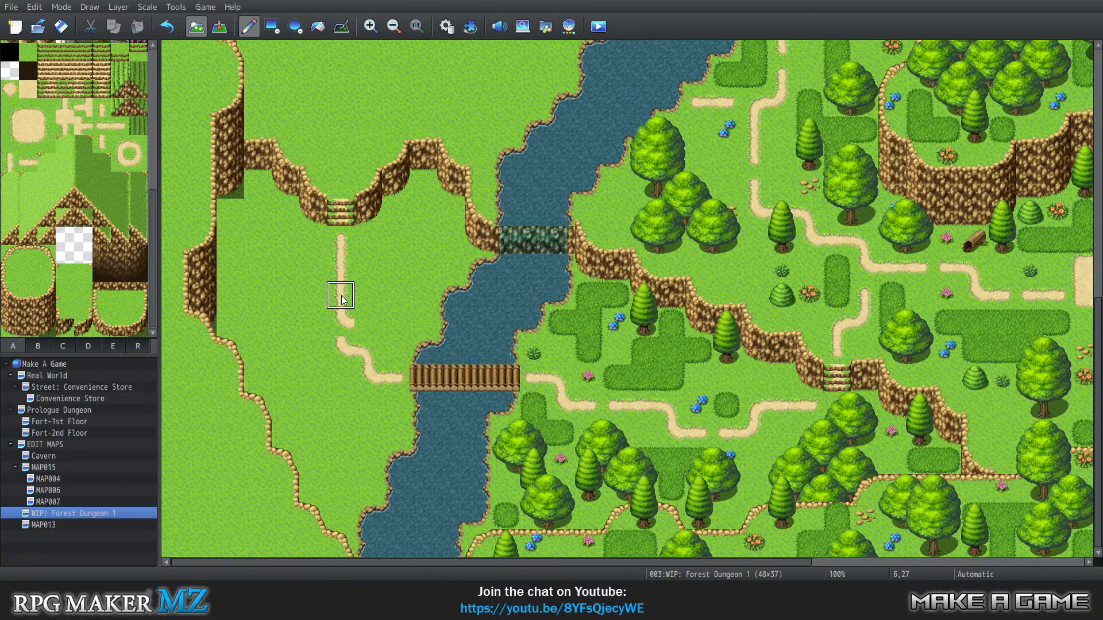
Close the path at column 6, row 28, and stamp a two-tile path break copied from column 21 over rows 27 and 28
{"action": "left_click", "coordinate": [338, 317]}
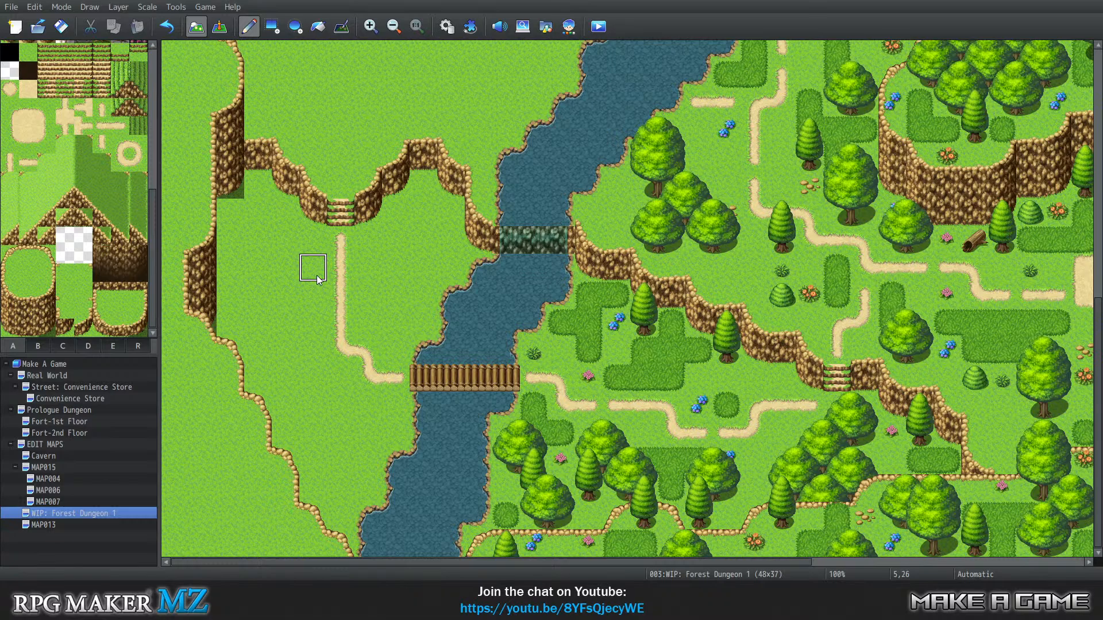
{"action": "scroll", "coordinate": [726, 302], "scroll_direction": "up", "scroll_amount": 1}
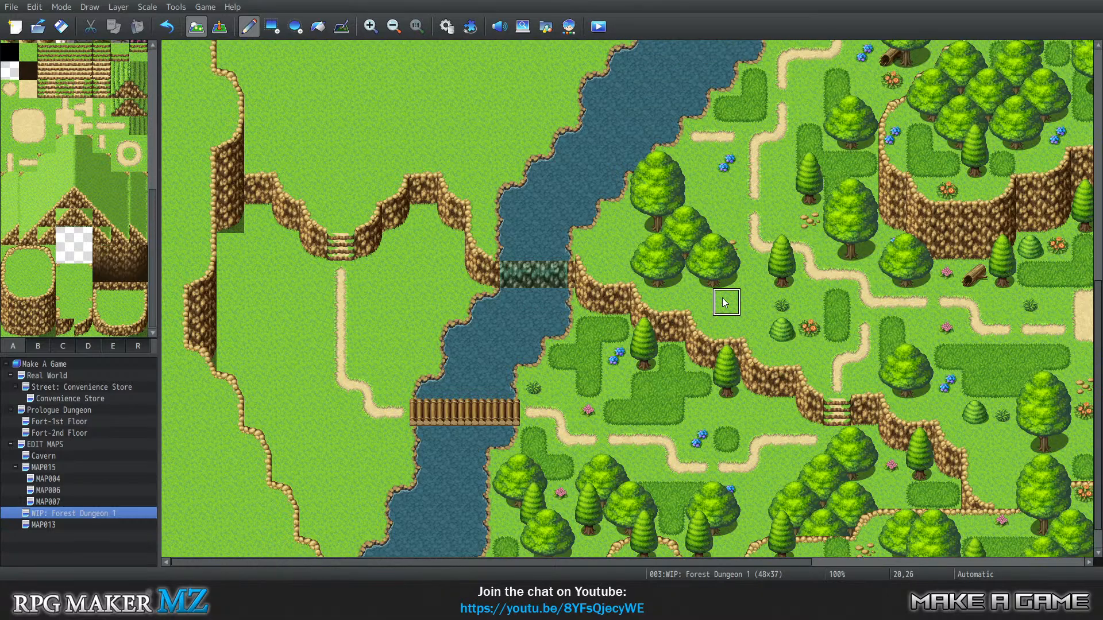
{"action": "mouse_move", "coordinate": [1096, 357]}
{"action": "left_mouse_down"}
{"action": "mouse_move", "coordinate": [1094, 144]}
{"action": "mouse_move", "coordinate": [1092, 359]}
{"action": "left_mouse_up"}
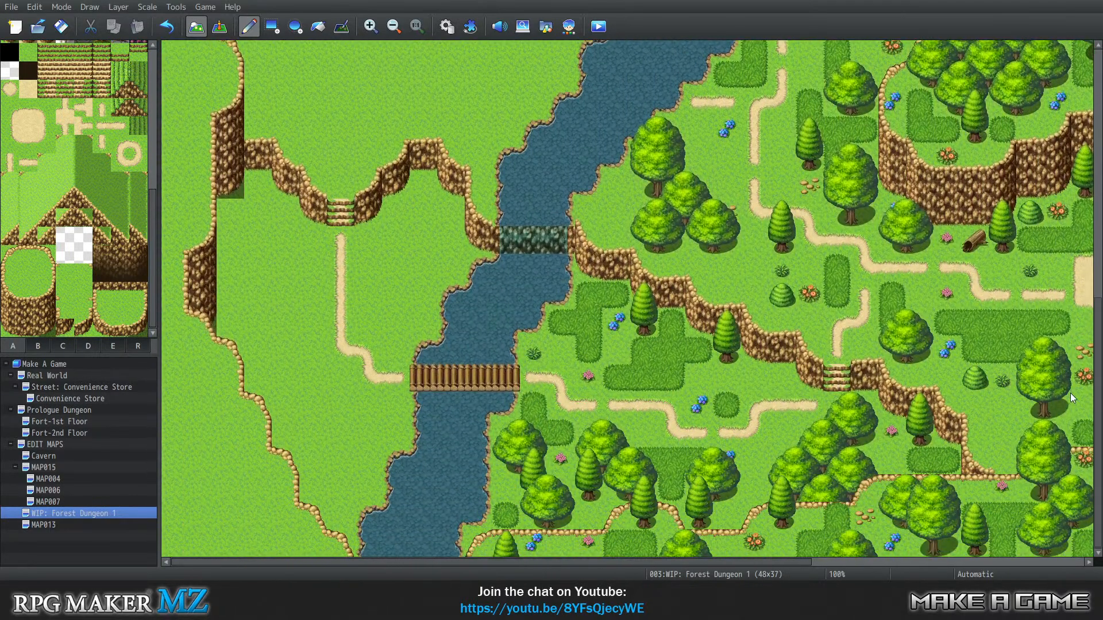
{"action": "left_click", "coordinate": [554, 325]}
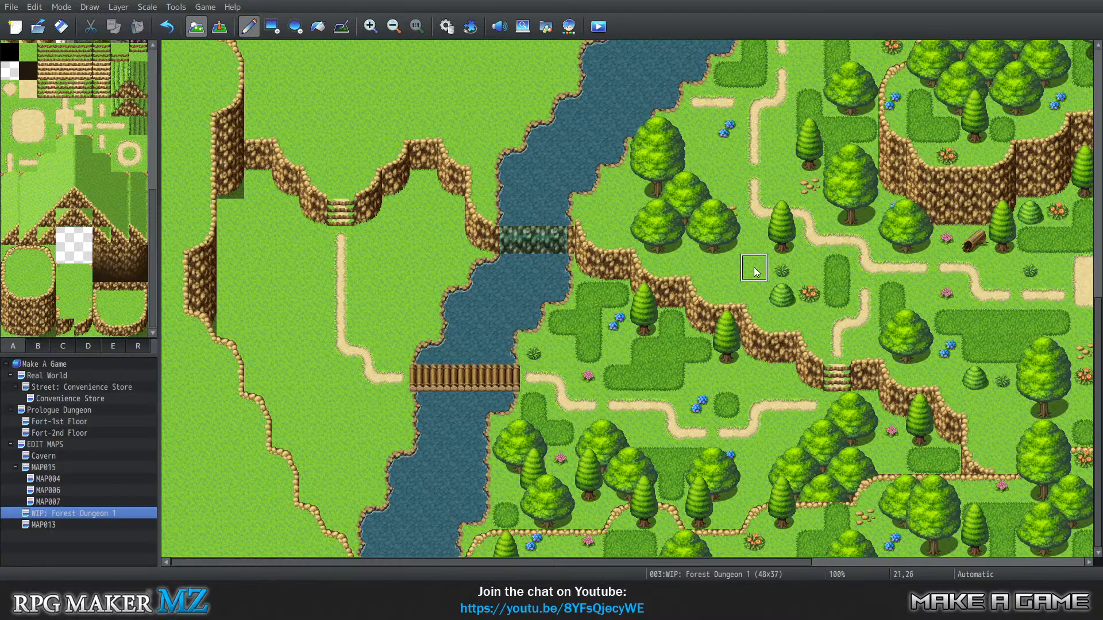
{"action": "right_click_drag", "start_coordinate": [758, 177], "coordinate": [755, 157]}
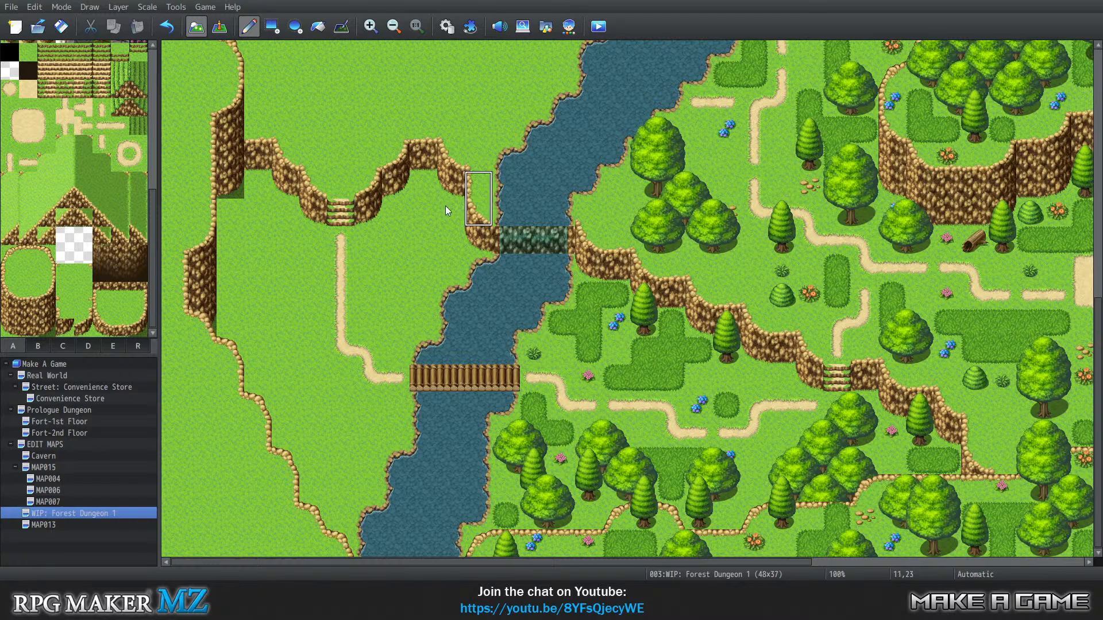
{"action": "left_click", "coordinate": [338, 291]}
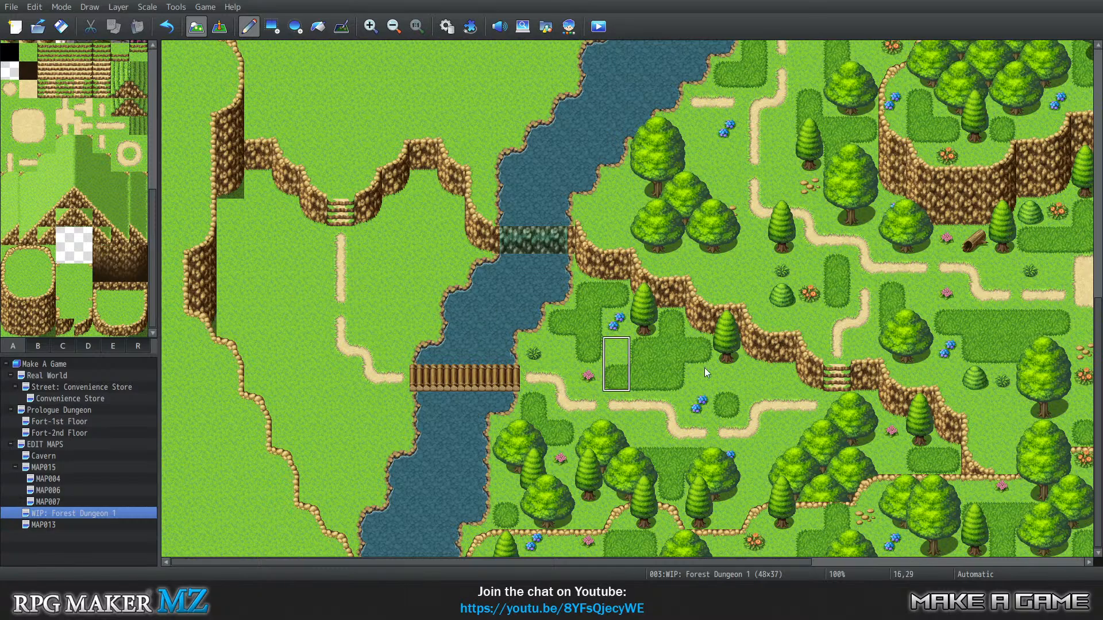
Examine the open grassland north of the western stairs, from the new path up to the waterfall
{"action": "scroll", "coordinate": [653, 316], "scroll_direction": "up", "scroll_amount": 3}
{"action": "scroll", "coordinate": [653, 315], "scroll_direction": "up", "scroll_amount": 2}
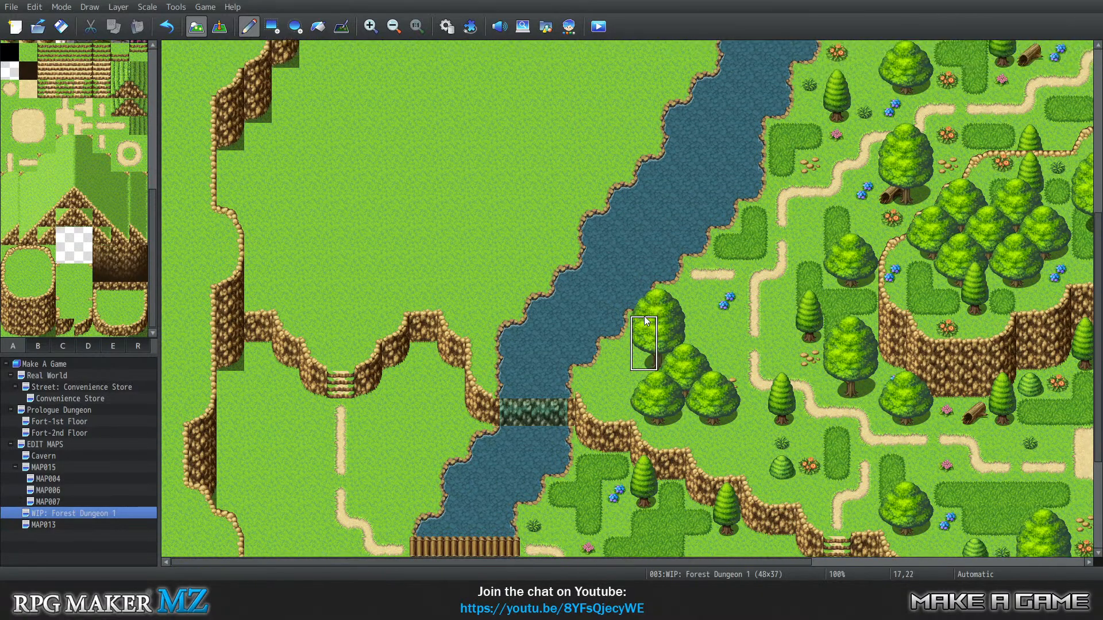
{"action": "scroll", "coordinate": [454, 333], "scroll_direction": "up", "scroll_amount": 2}
{"action": "scroll", "coordinate": [476, 320], "scroll_direction": "up", "scroll_amount": 3}
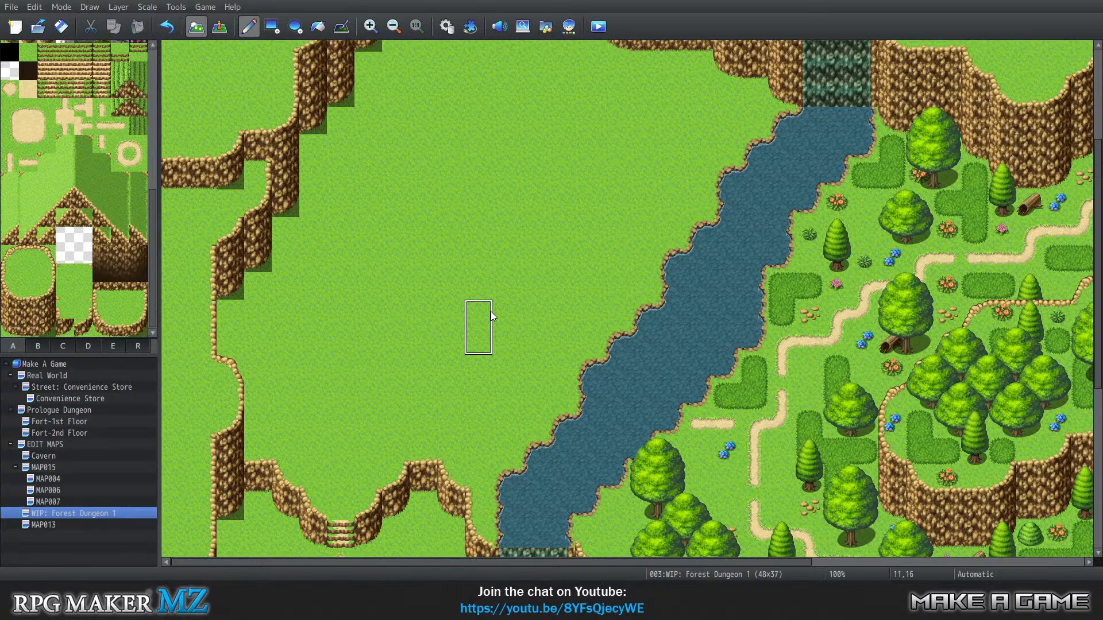
{"action": "scroll", "coordinate": [492, 322], "scroll_direction": "down", "scroll_amount": 8}
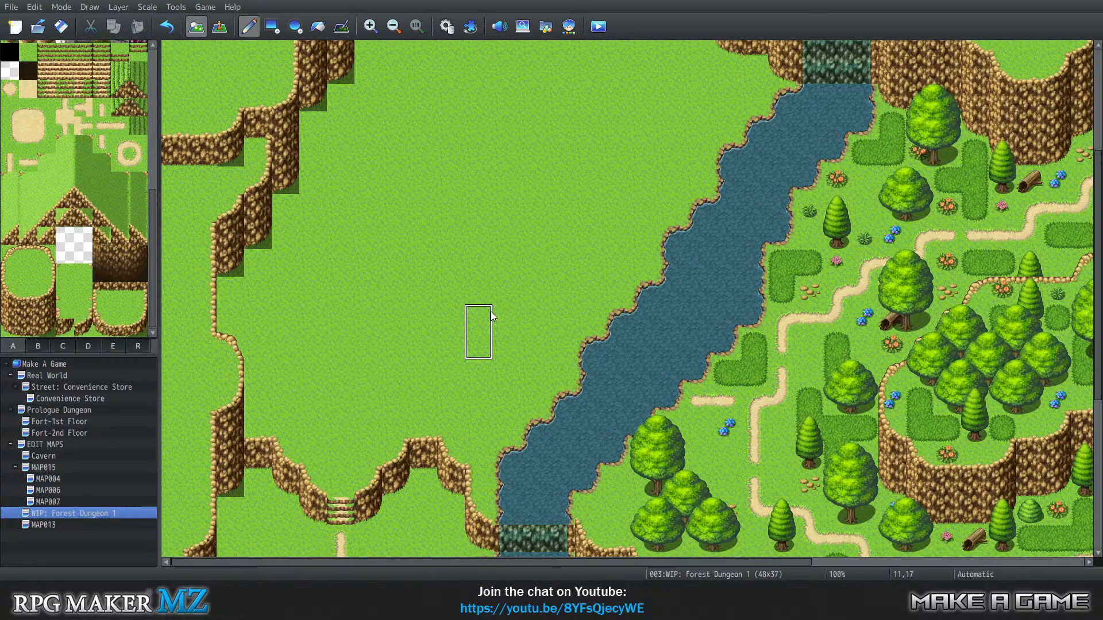
{"action": "scroll", "coordinate": [482, 402], "scroll_direction": "down", "scroll_amount": 1}
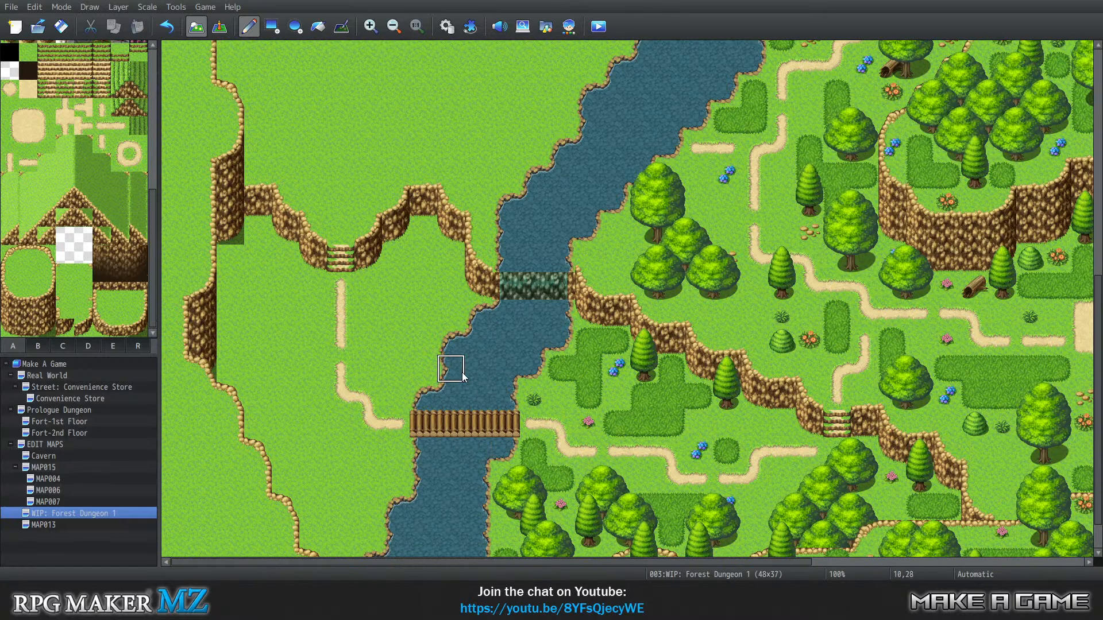
{"action": "scroll", "coordinate": [402, 363], "scroll_direction": "down", "scroll_amount": 1}
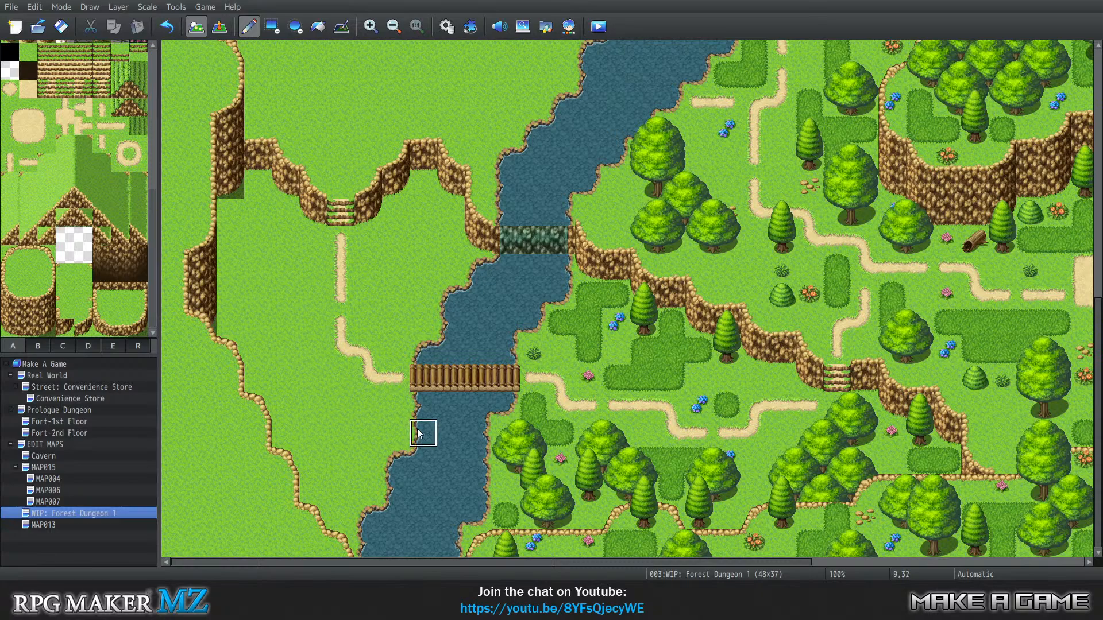
{"action": "scroll", "coordinate": [588, 402], "scroll_direction": "up", "scroll_amount": 1}
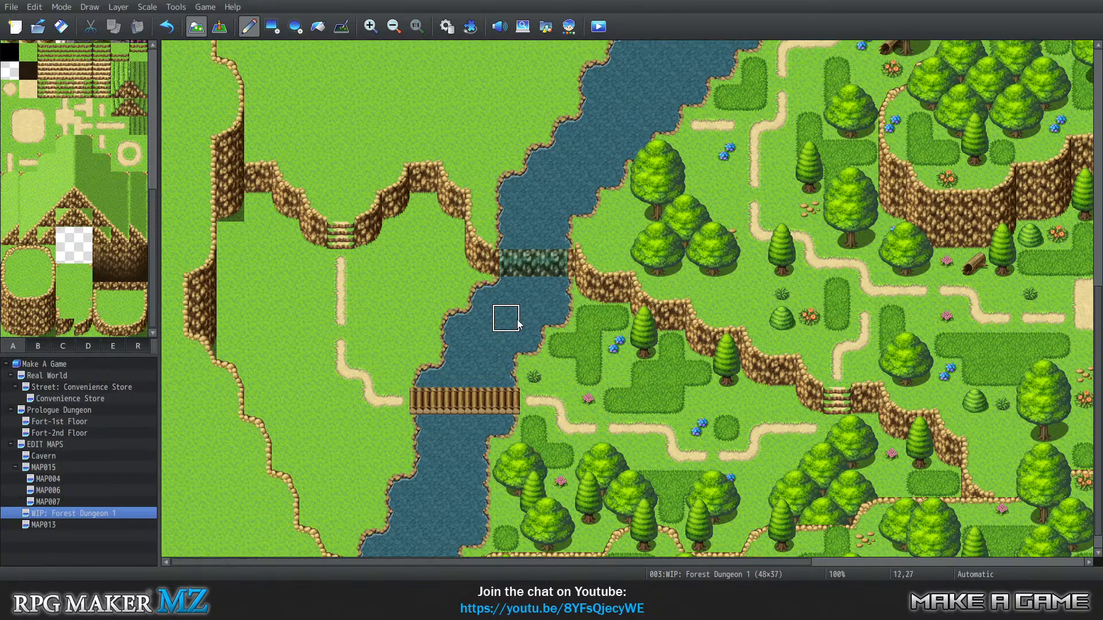
{"action": "scroll", "coordinate": [542, 268], "scroll_direction": "up", "scroll_amount": 3}
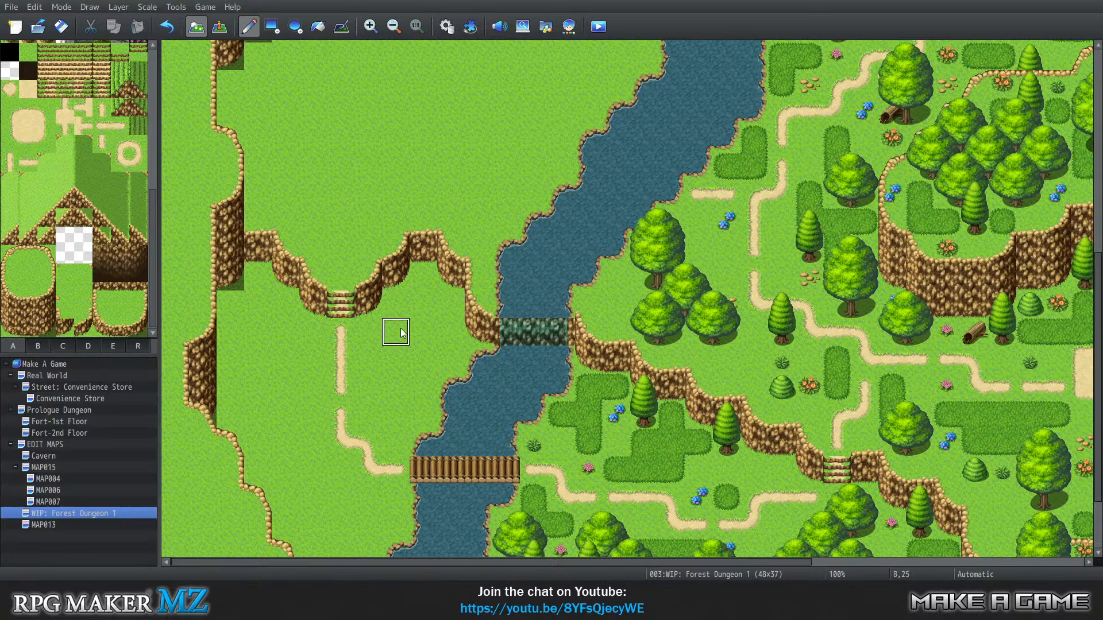
{"action": "scroll", "coordinate": [406, 329], "scroll_direction": "up", "scroll_amount": 3}
{"action": "scroll", "coordinate": [428, 325], "scroll_direction": "up", "scroll_amount": 1}
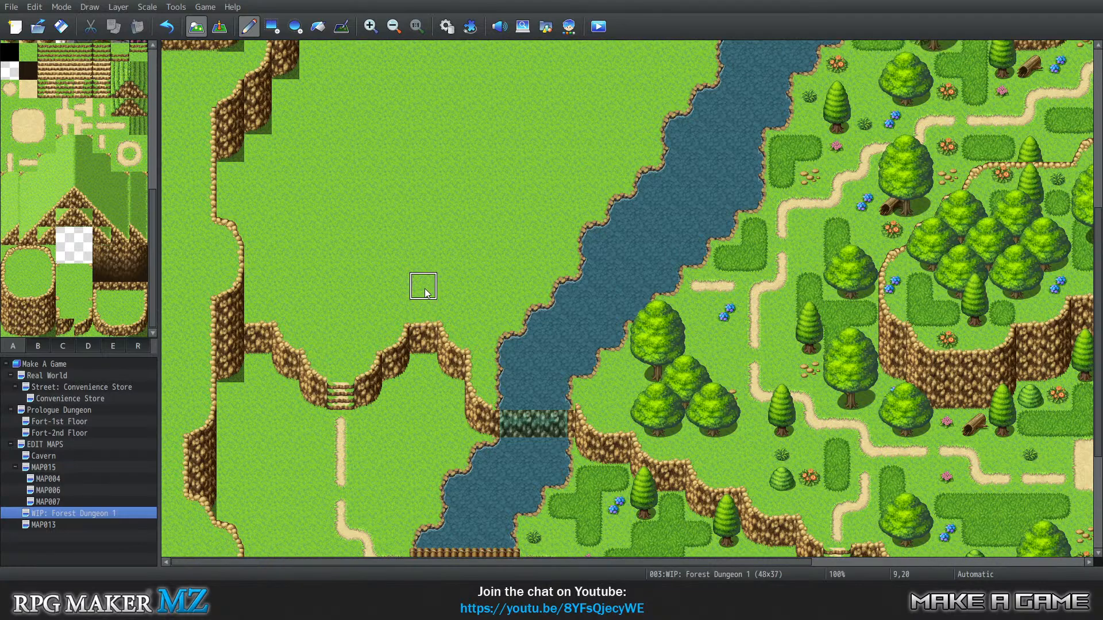
{"action": "scroll", "coordinate": [427, 292], "scroll_direction": "up", "scroll_amount": 5}
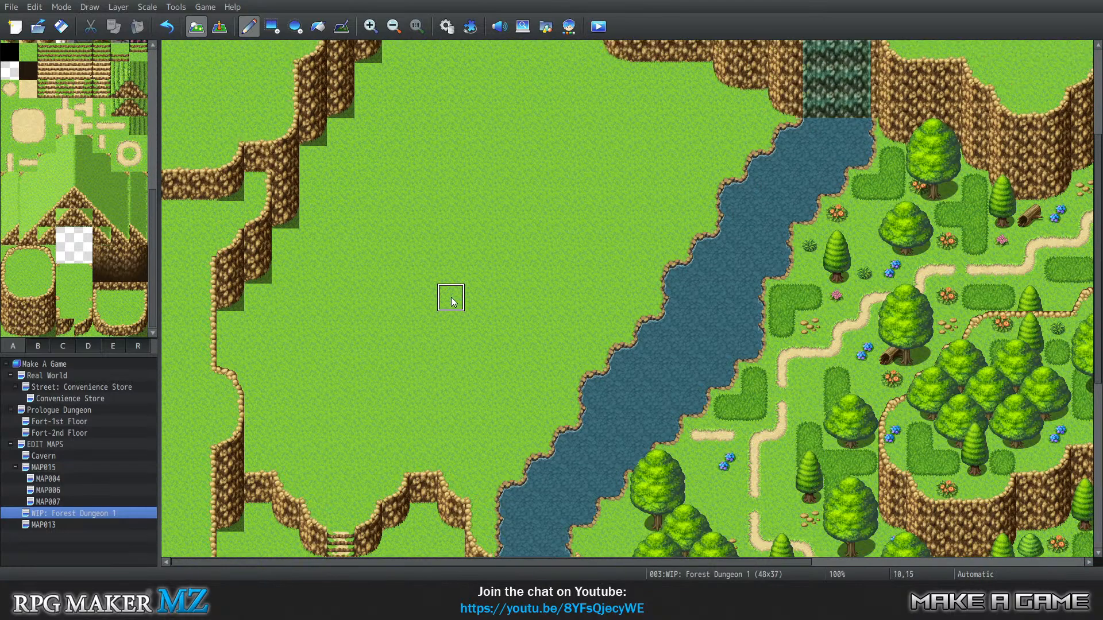
{"action": "scroll", "coordinate": [452, 301], "scroll_direction": "down", "scroll_amount": 9}
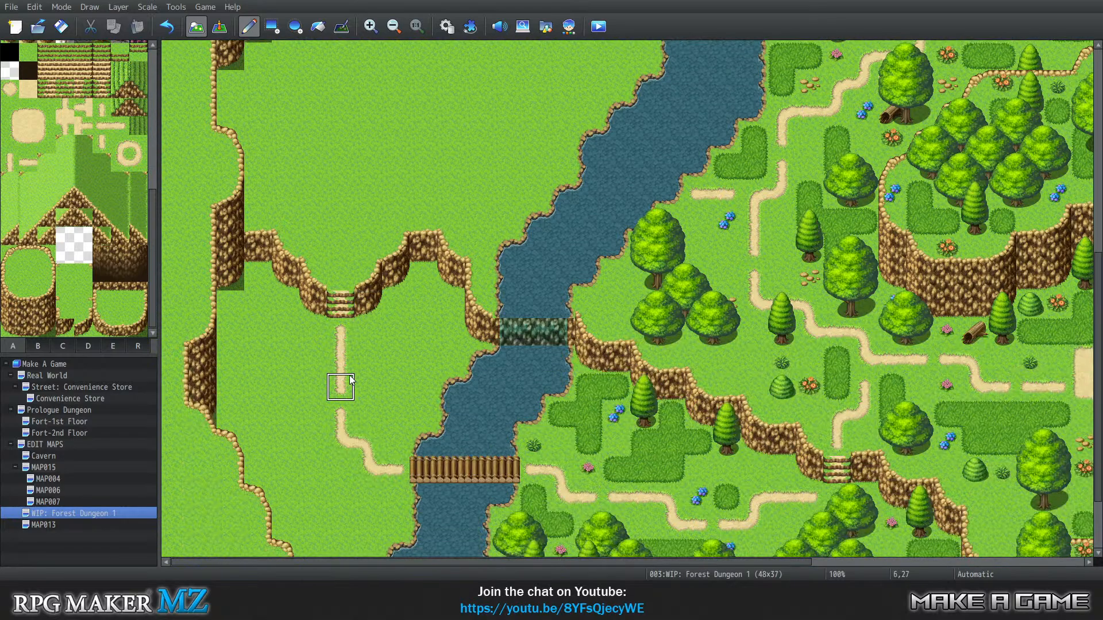
Place vertical dirt path pieces north of the western stairs at column 6, row 20, and column 8, rows 17 and 18
{"action": "scroll", "coordinate": [424, 123], "scroll_direction": "up", "scroll_amount": 3}
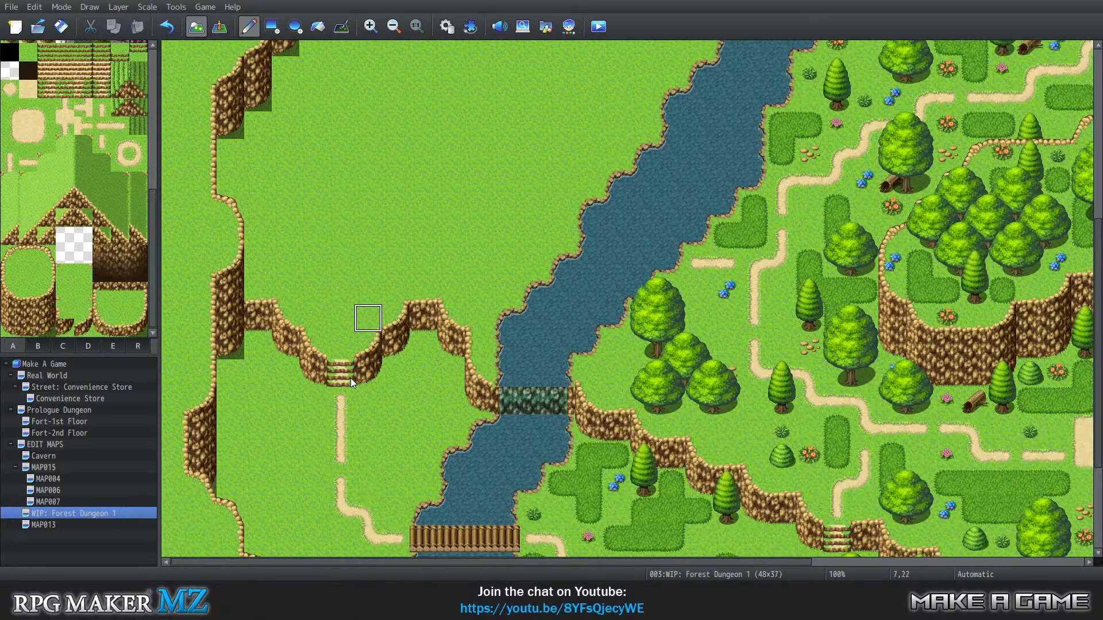
{"action": "left_click", "coordinate": [350, 271]}
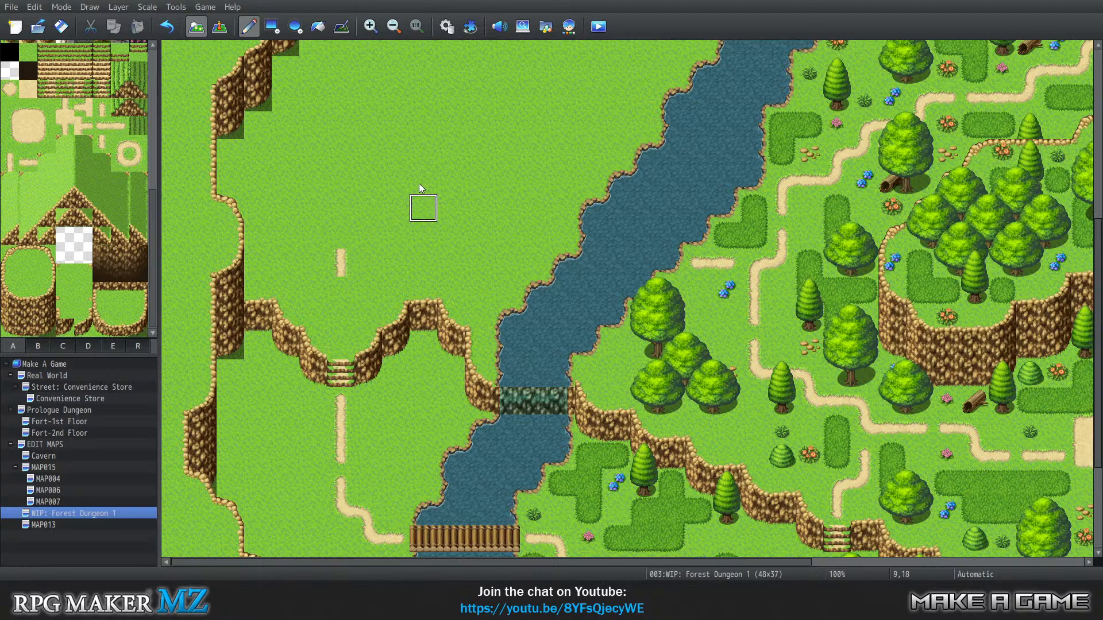
{"action": "left_click", "coordinate": [390, 199]}
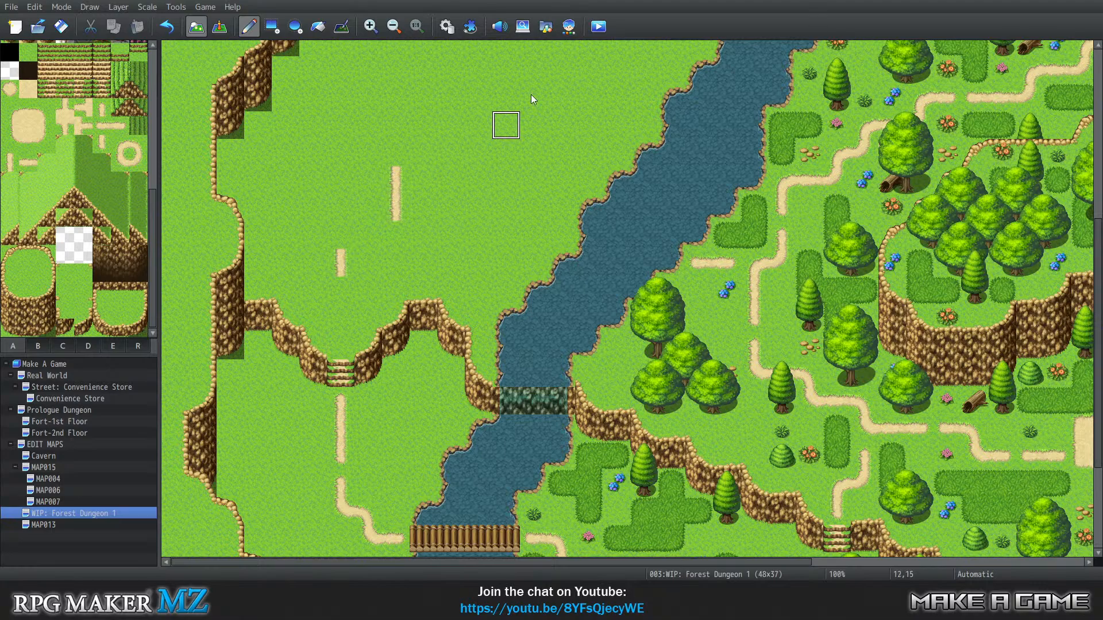
Add vertical path pieces at column 10, rows 15 and 16, and column 11, rows 12 and 13, undoing the pieces at columns 12 and 13
{"action": "scroll", "coordinate": [476, 138], "scroll_direction": "up", "scroll_amount": 5}
{"action": "scroll", "coordinate": [476, 165], "scroll_direction": "up", "scroll_amount": 1}
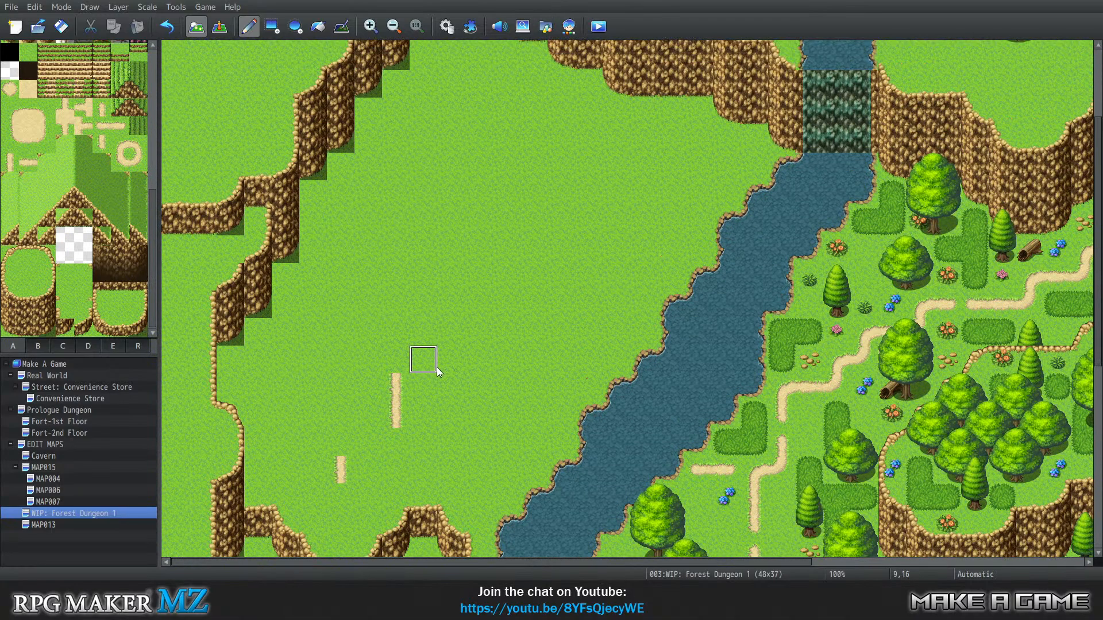
{"action": "left_click_drag", "start_coordinate": [451, 360], "coordinate": [450, 328]}
{"action": "left_click_drag", "start_coordinate": [519, 271], "coordinate": [525, 253]}
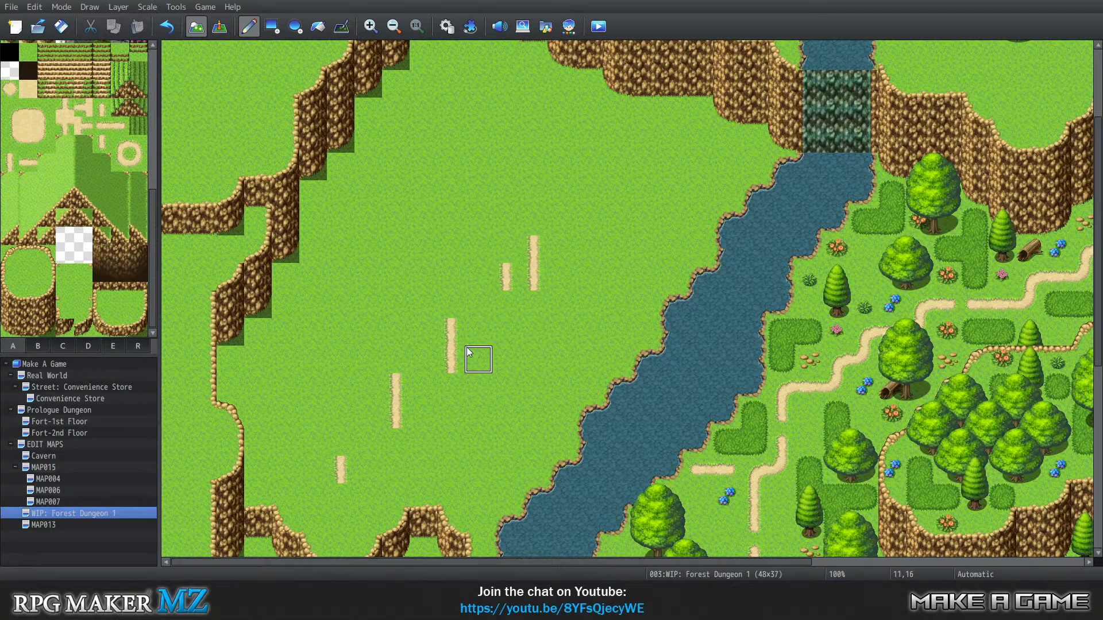
{"action": "key", "text": "ctrl+z"}
{"action": "left_click", "coordinate": [481, 285]}
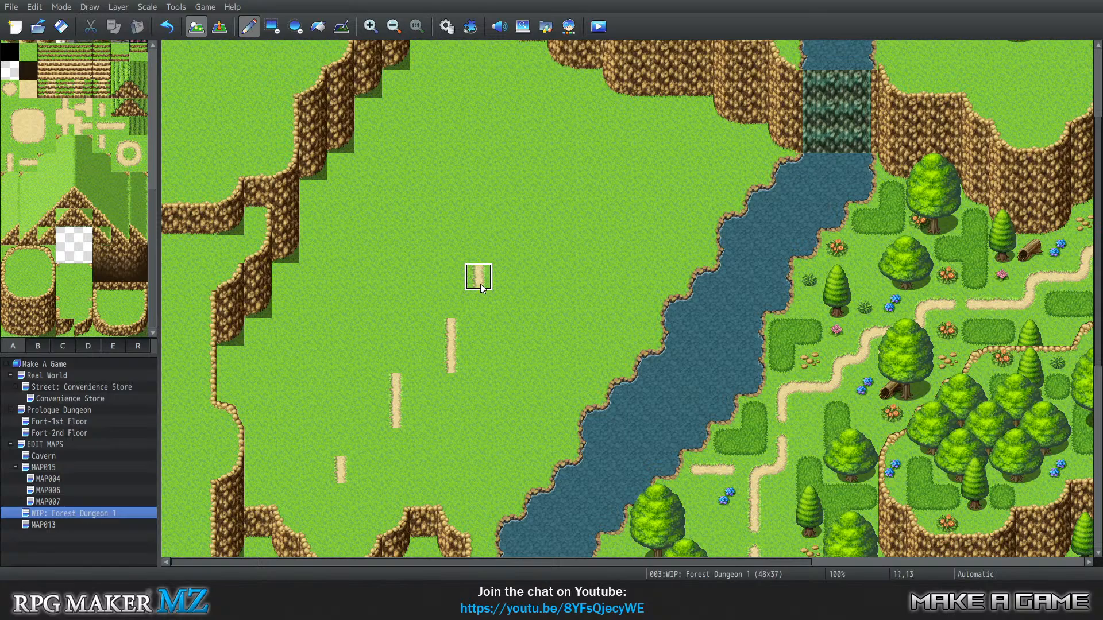
{"action": "left_click", "coordinate": [479, 248]}
Lead path pieces toward the cave entrance at column 13, rows 9 and 10, columns 12 and 11, row 7, and column 10, row 5
{"action": "scroll", "coordinate": [506, 223], "scroll_direction": "up", "scroll_amount": 2}
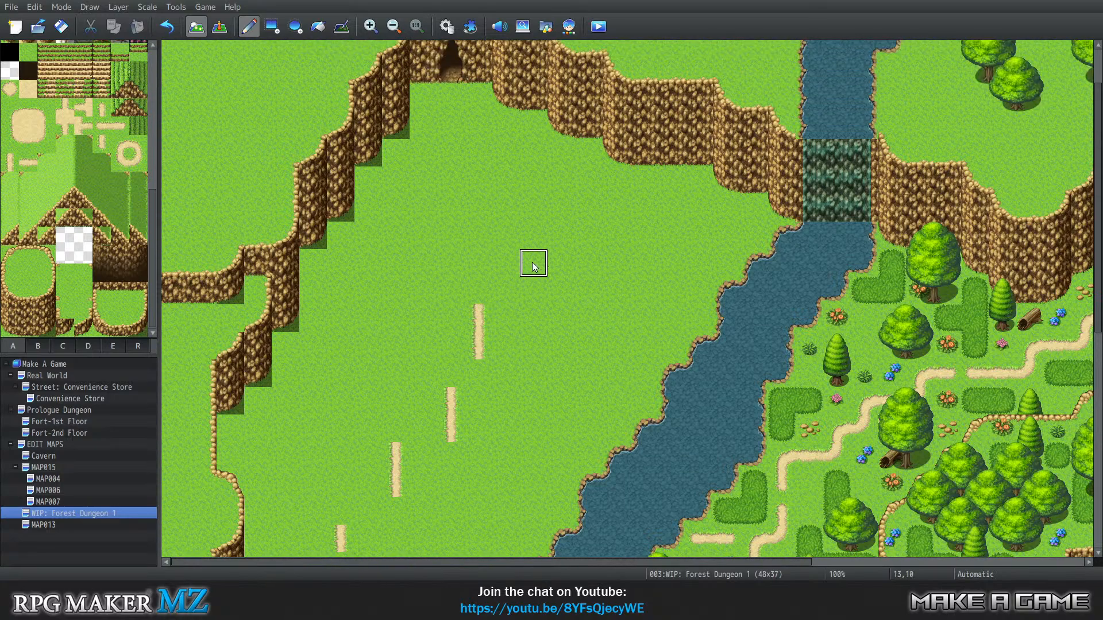
{"action": "left_click_drag", "start_coordinate": [538, 260], "coordinate": [533, 234]}
{"action": "left_click", "coordinate": [505, 180]}
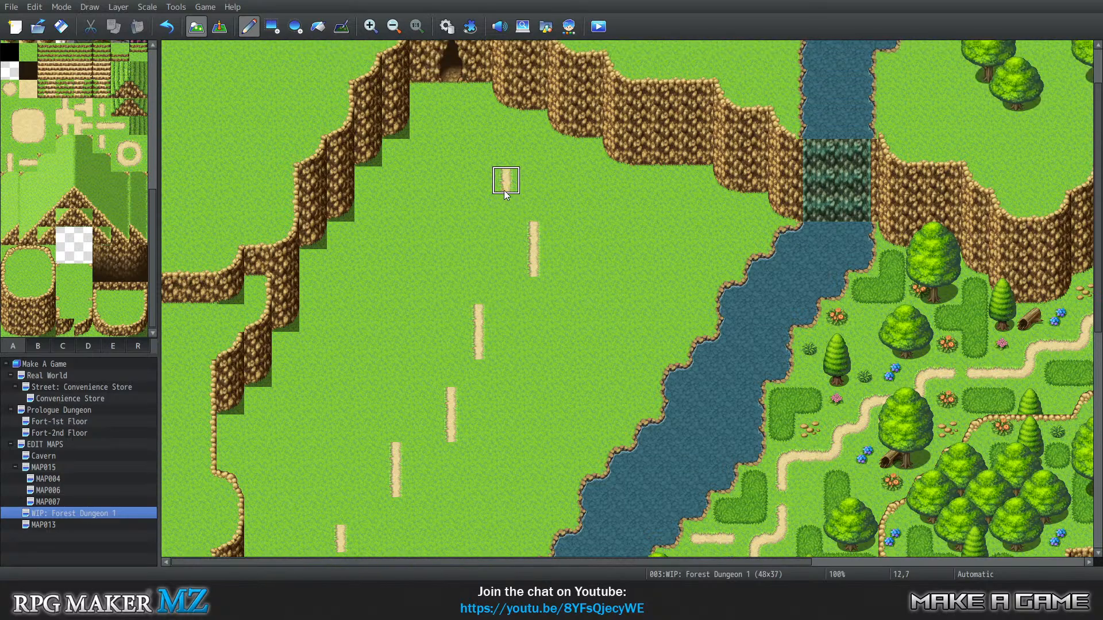
{"action": "left_click", "coordinate": [491, 192]}
{"action": "left_click", "coordinate": [453, 126]}
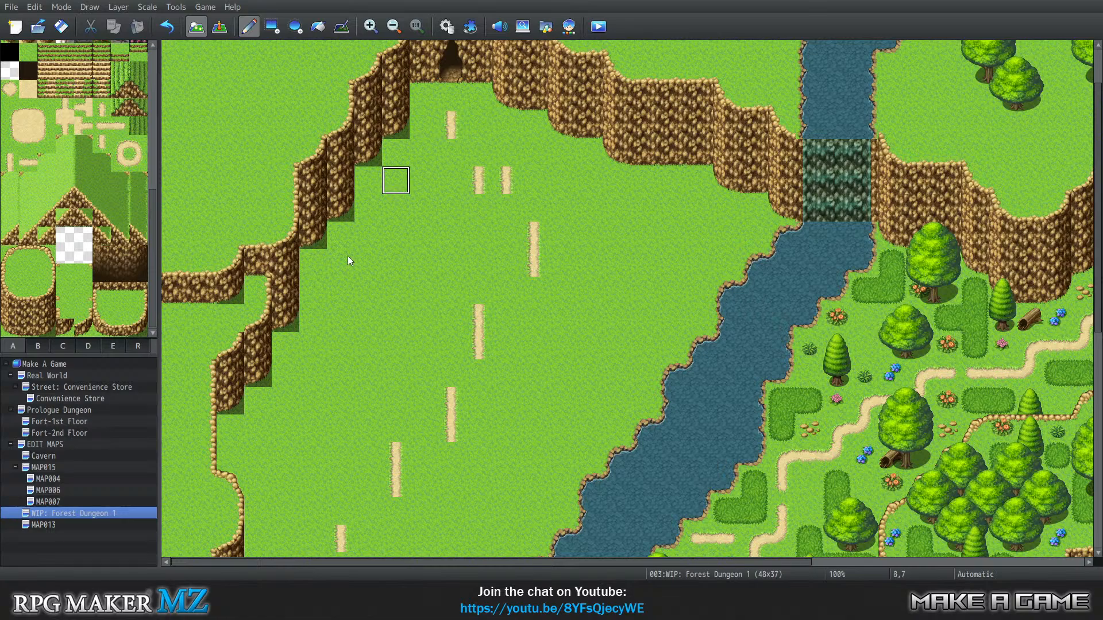
Extend the column 6 path down to the western stairs with tiles at rows 21 and 22
{"action": "scroll", "coordinate": [394, 319], "scroll_direction": "down", "scroll_amount": 7}
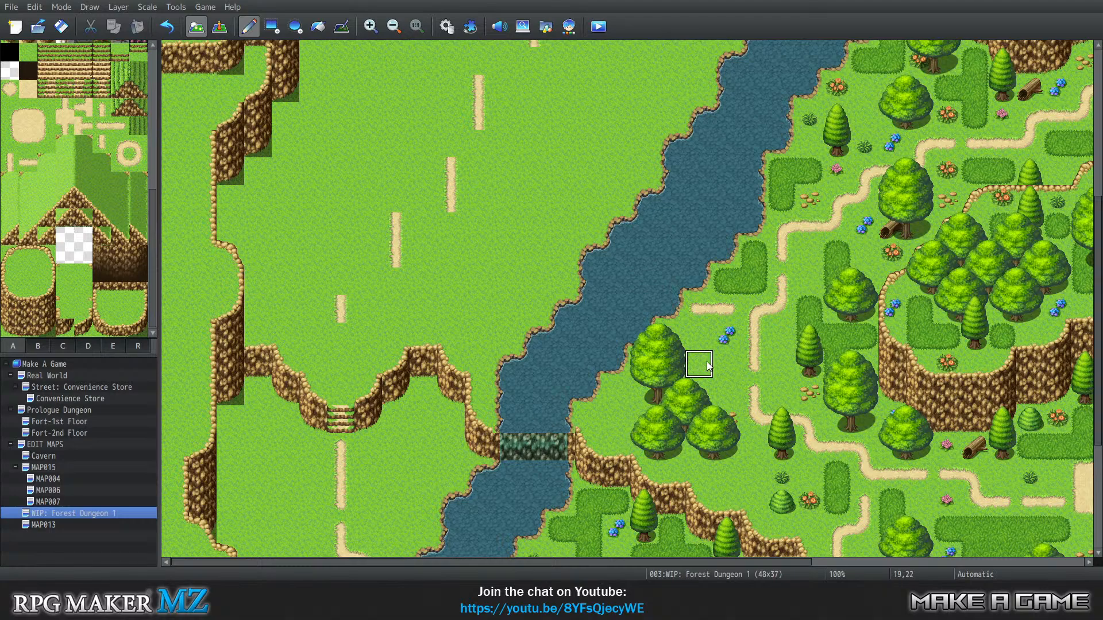
{"action": "left_click", "coordinate": [334, 371]}
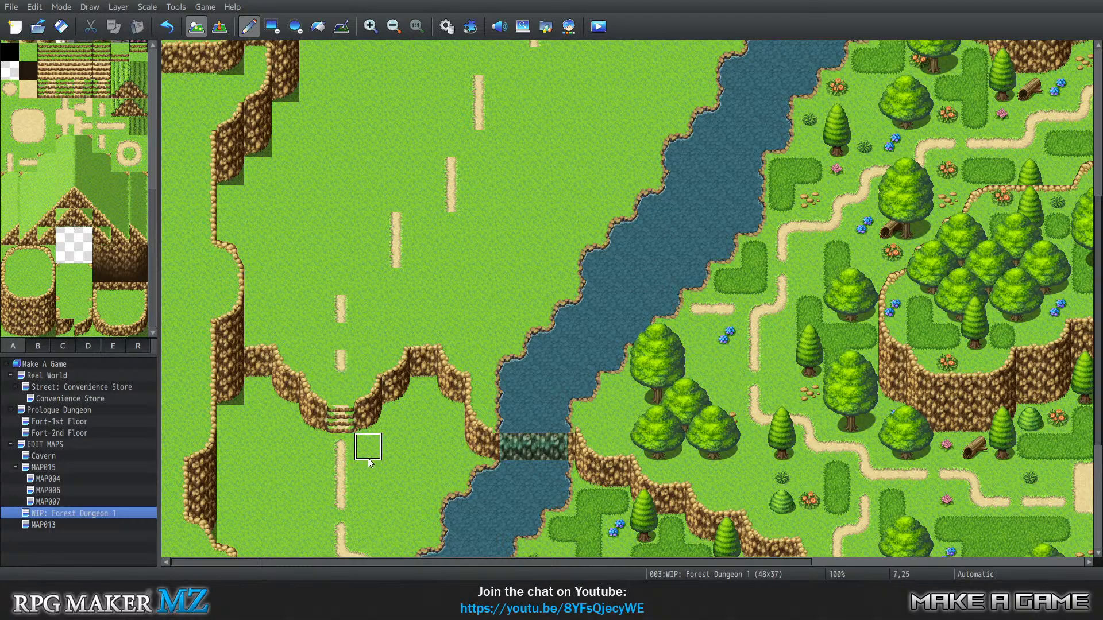
{"action": "left_click", "coordinate": [345, 336]}
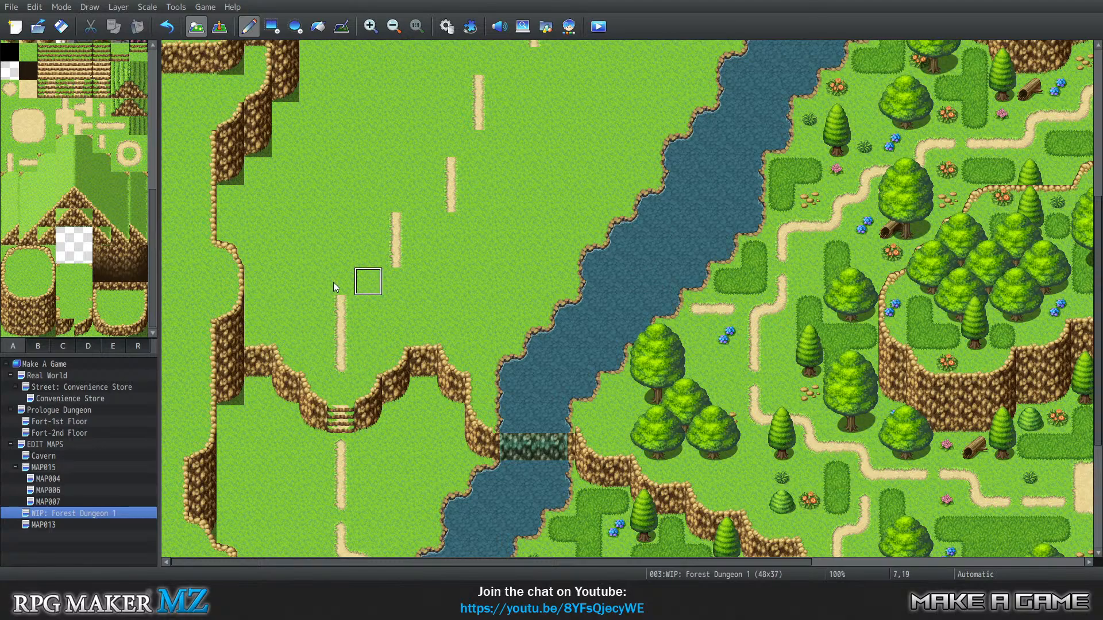
Replace the upper path ends at column 6, row 20, column 8, row 17, column 10, row 15, and column 11, row 12, with eastward curves
{"action": "scroll", "coordinate": [402, 397], "scroll_direction": "down", "scroll_amount": 3}
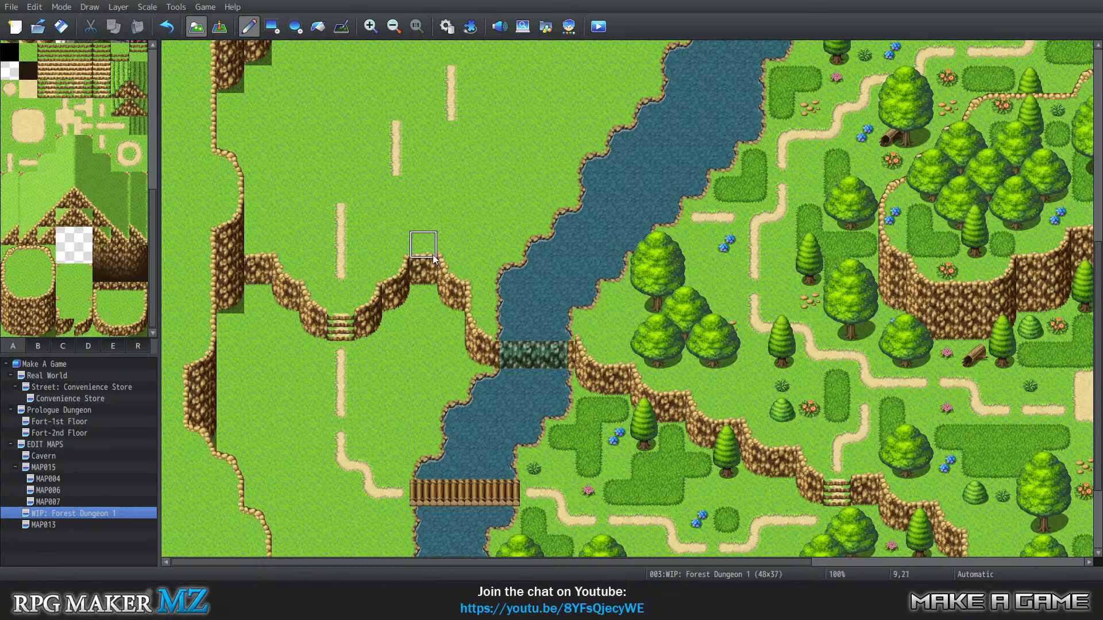
{"action": "left_click", "coordinate": [341, 217]}
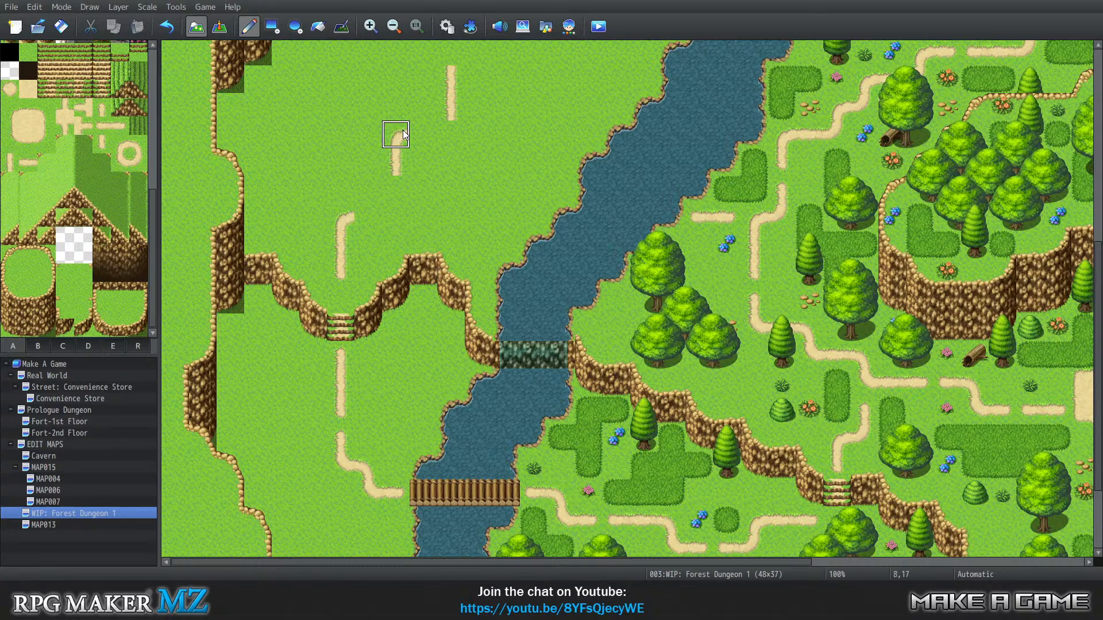
{"action": "scroll", "coordinate": [451, 133], "scroll_direction": "up", "scroll_amount": 3}
{"action": "scroll", "coordinate": [443, 131], "scroll_direction": "up", "scroll_amount": 1}
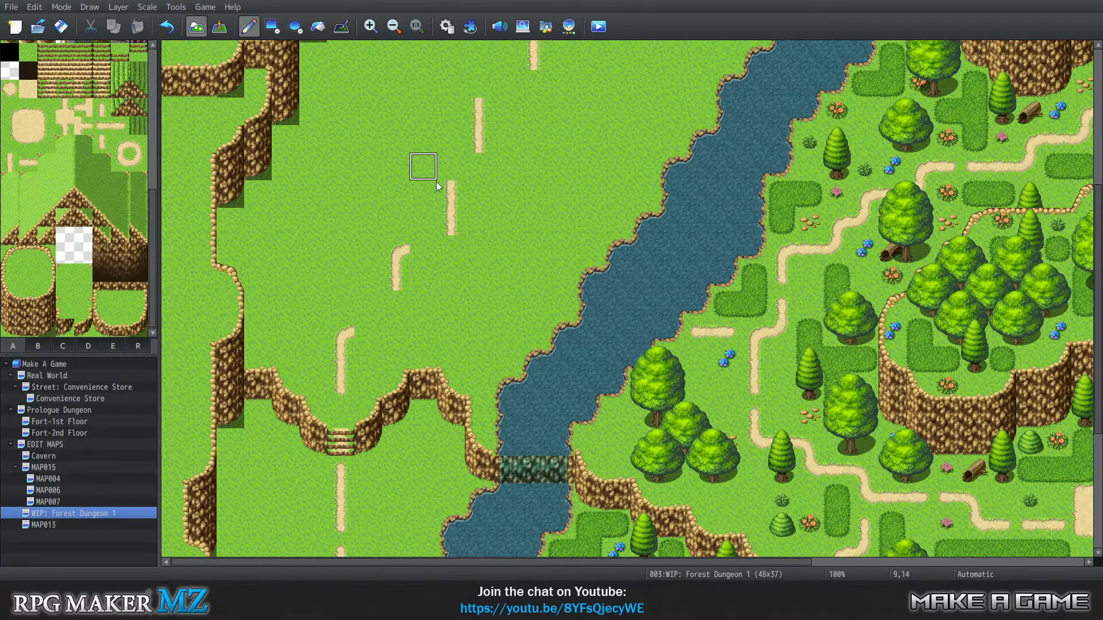
{"action": "scroll", "coordinate": [500, 101], "scroll_direction": "up", "scroll_amount": 2}
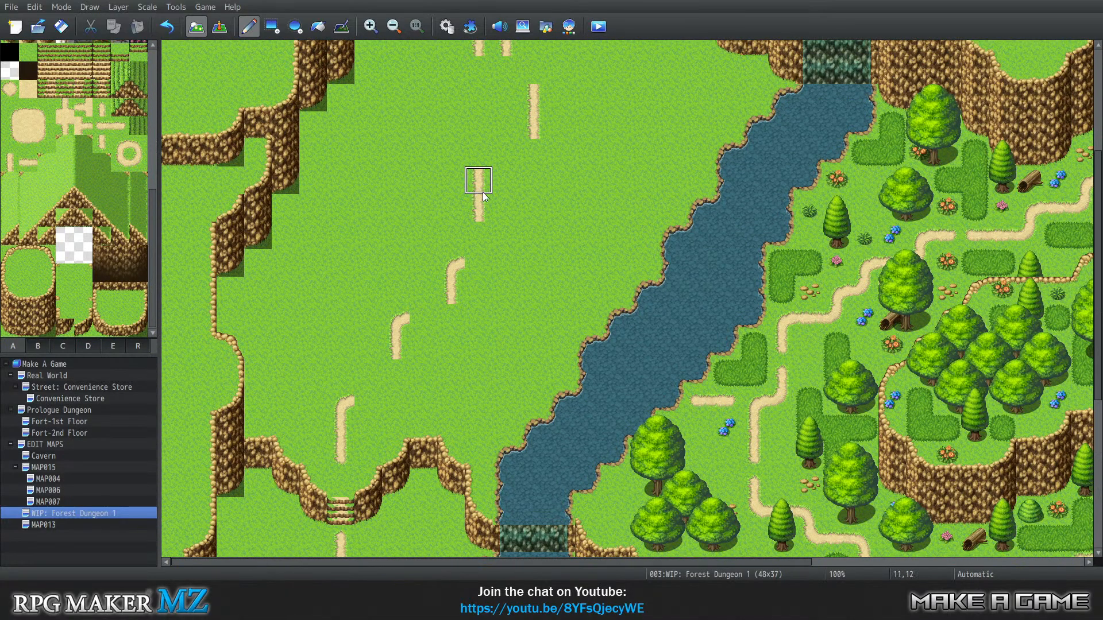
{"action": "scroll", "coordinate": [540, 175], "scroll_direction": "up", "scroll_amount": 4}
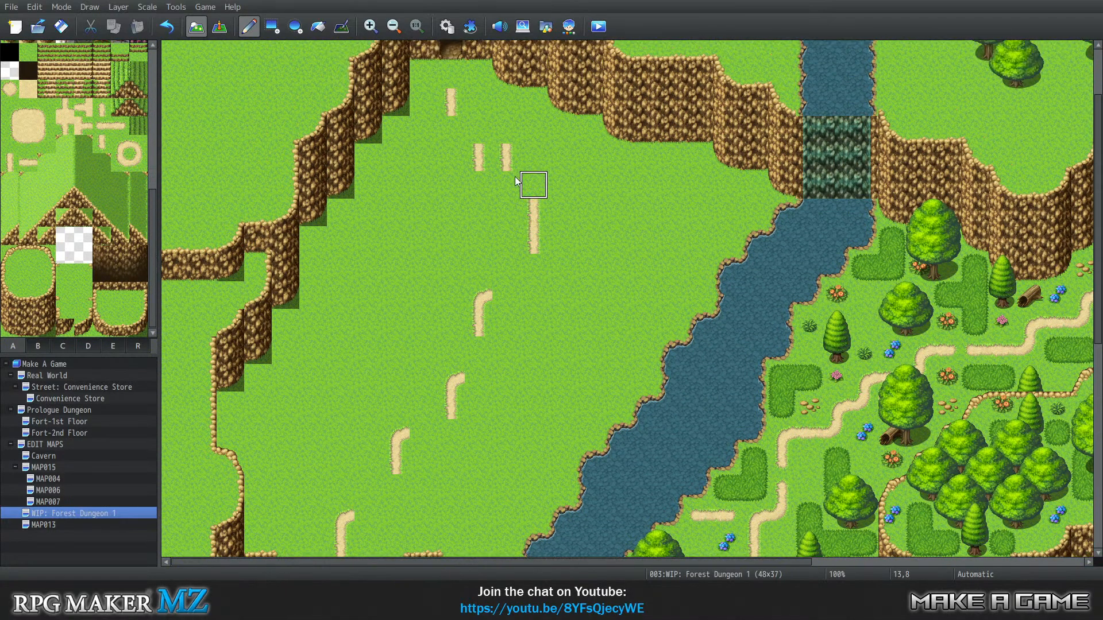
Place westward-bending path curves at column 13, row 9, column 12, row 7, and column 11, row 6, toward the cave
{"action": "scroll", "coordinate": [533, 208], "scroll_direction": "down", "scroll_amount": 8}
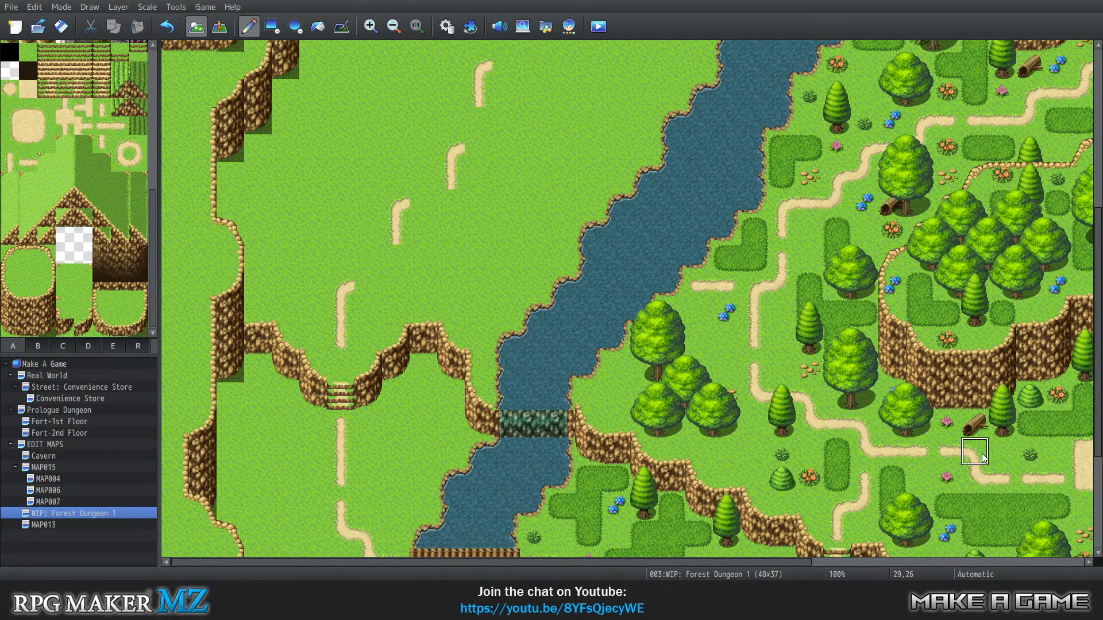
{"action": "scroll", "coordinate": [540, 152], "scroll_direction": "up", "scroll_amount": 7}
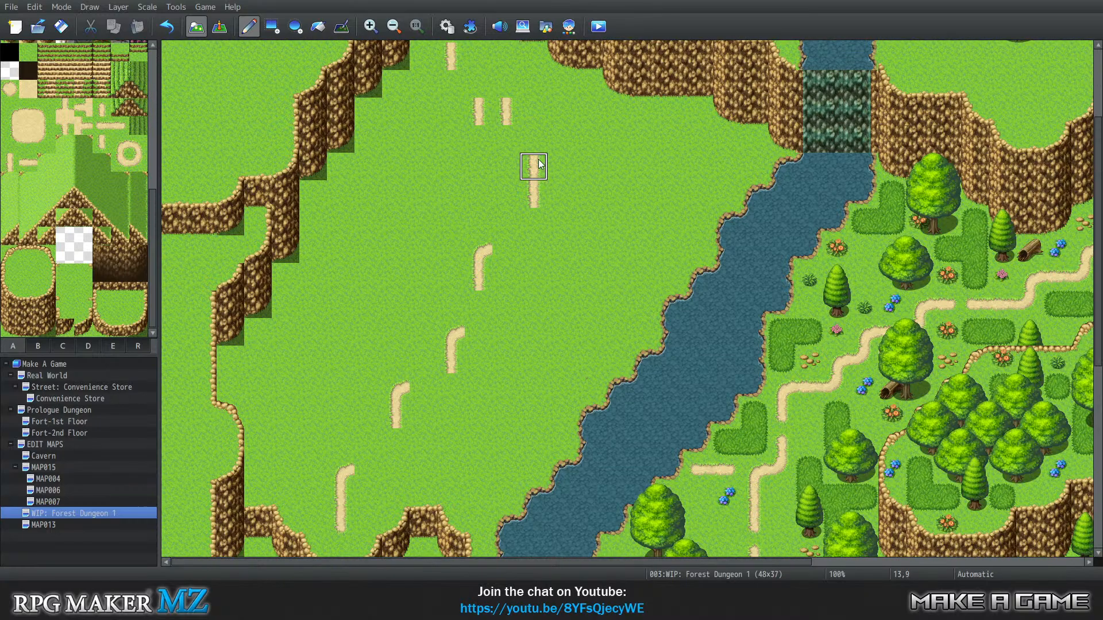
{"action": "left_click", "coordinate": [506, 112]}
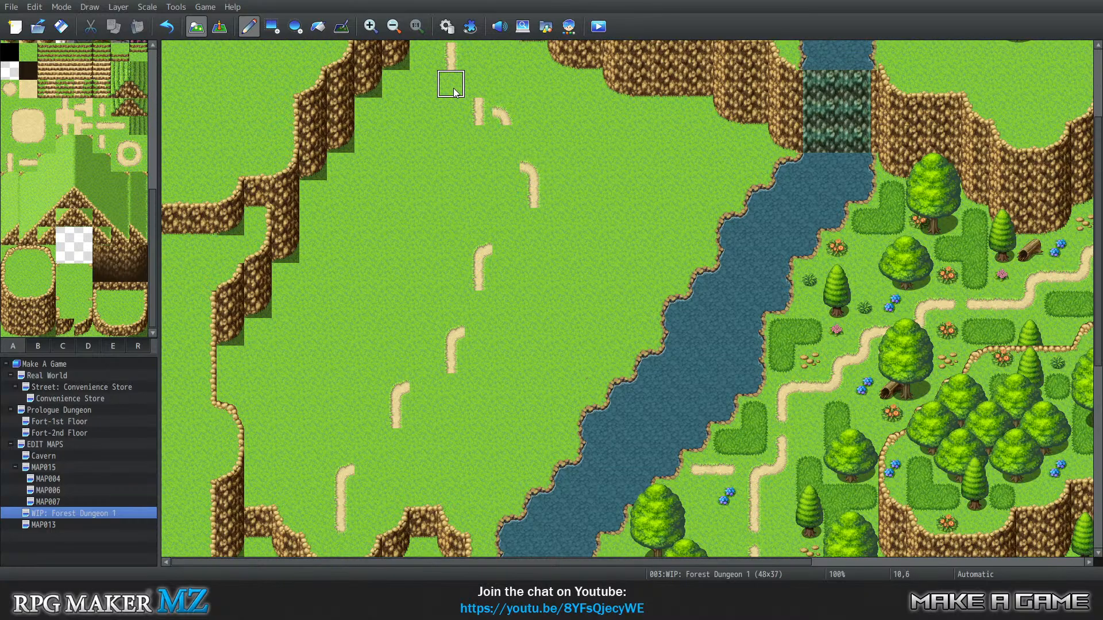
{"action": "left_click", "coordinate": [476, 85]}
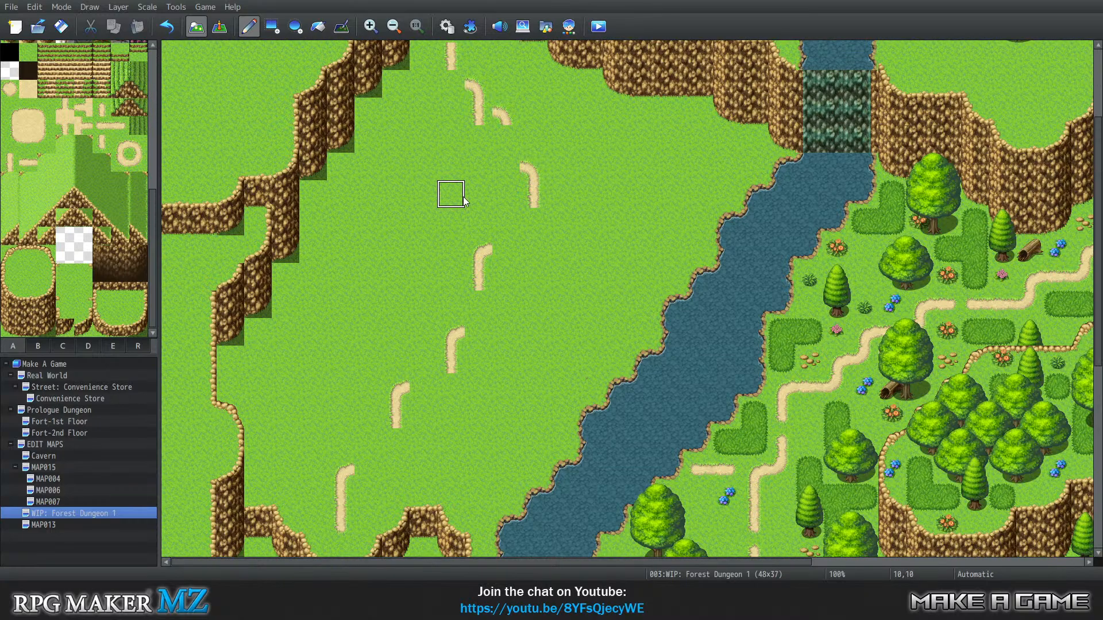
Add matching curve tiles at columns 7 and 8, rows 20 and 19, columns 10 and 11, rows 17 and 15, and columns 12 and 13, rows 12 and 11
{"action": "scroll", "coordinate": [464, 167], "scroll_direction": "down", "scroll_amount": 3}
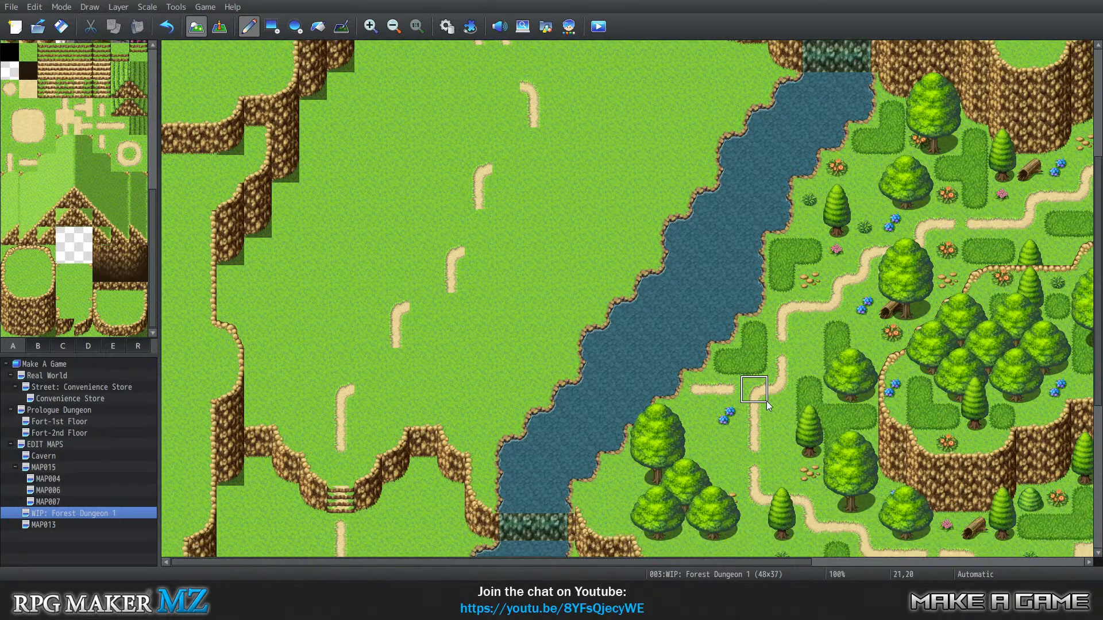
{"action": "left_click", "coordinate": [781, 373]}
{"action": "scroll", "coordinate": [808, 395], "scroll_direction": "down", "scroll_amount": 3}
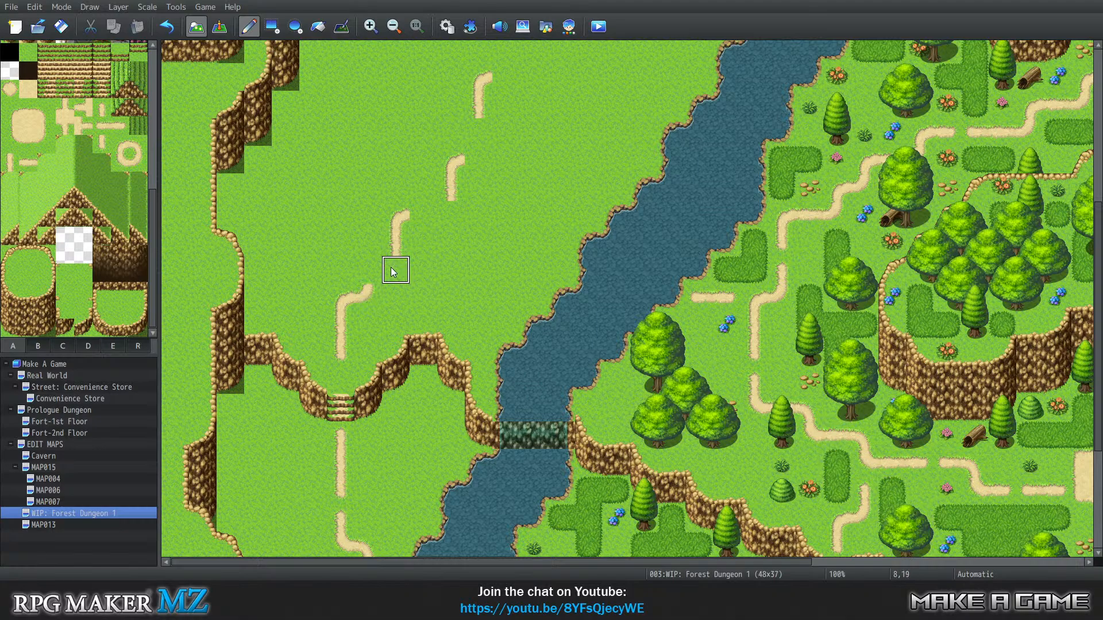
{"action": "scroll", "coordinate": [468, 258], "scroll_direction": "up", "scroll_amount": 3}
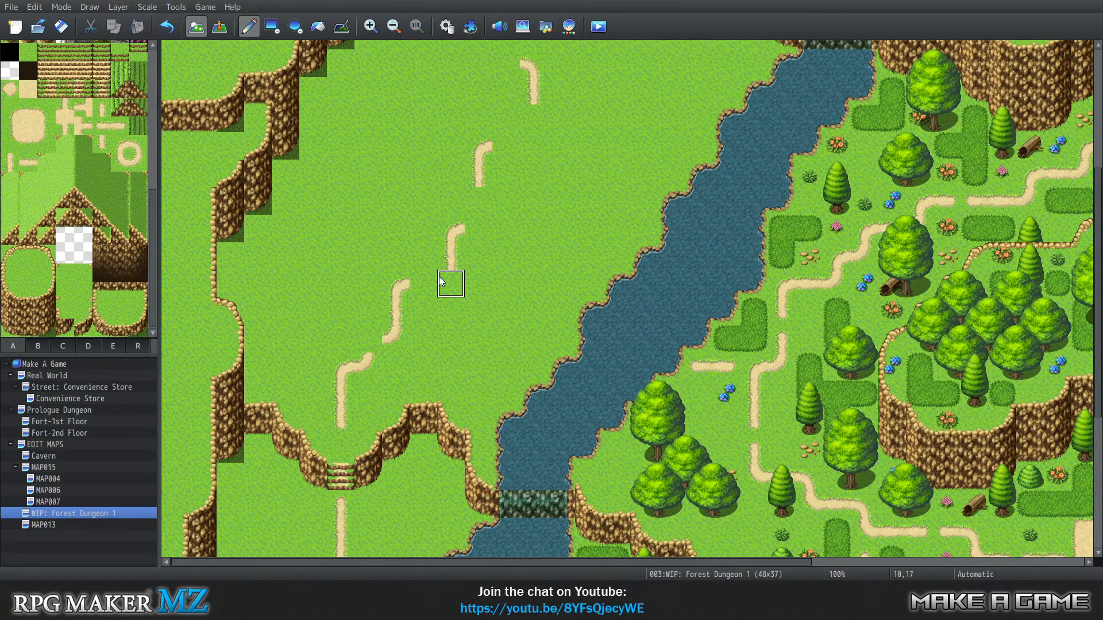
{"action": "scroll", "coordinate": [478, 275], "scroll_direction": "up", "scroll_amount": 3}
{"action": "scroll", "coordinate": [540, 217], "scroll_direction": "up", "scroll_amount": 1}
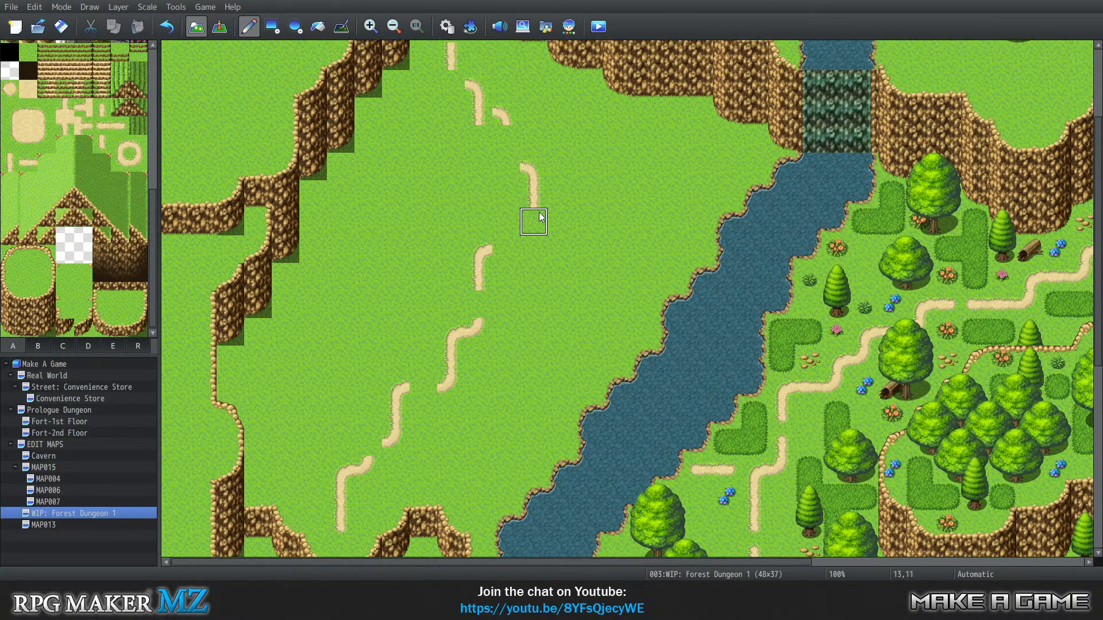
{"action": "scroll", "coordinate": [517, 268], "scroll_direction": "up", "scroll_amount": 1}
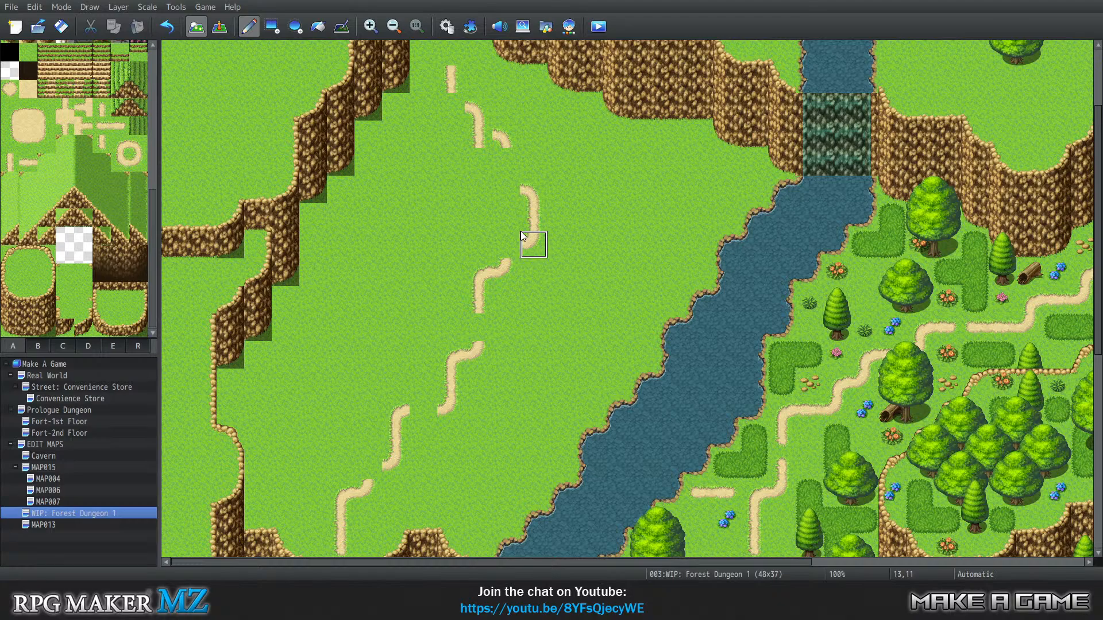
Add connecting curve tiles below the cave at column 12, row 9, column 11, row 7, and column 10, row 6
{"action": "scroll", "coordinate": [520, 241], "scroll_direction": "up", "scroll_amount": 3}
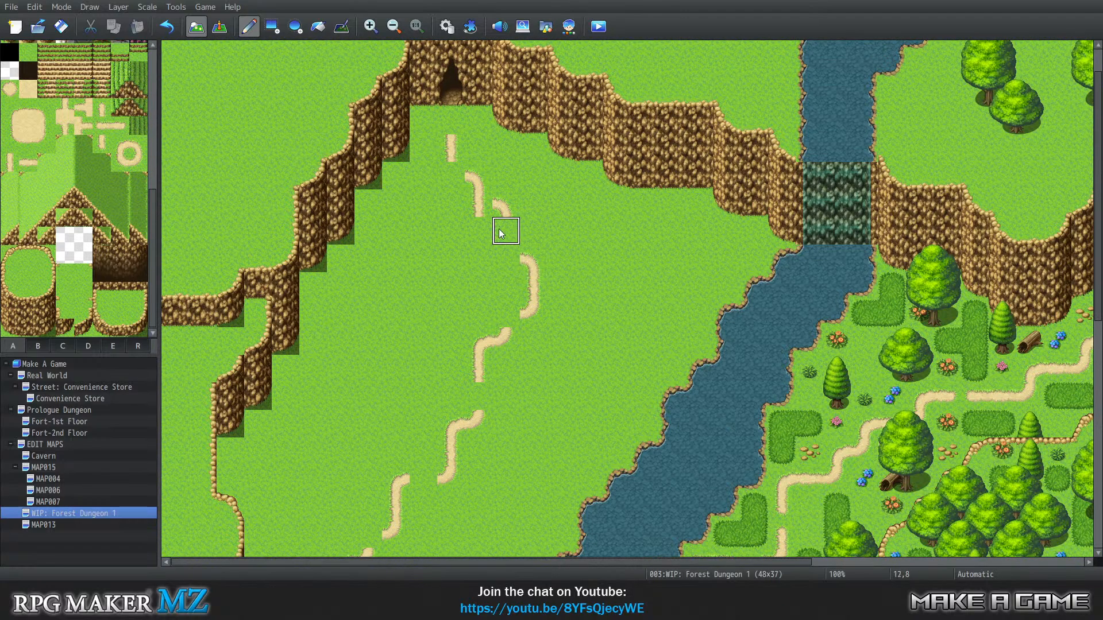
{"action": "scroll", "coordinate": [766, 417], "scroll_direction": "down", "scroll_amount": 7}
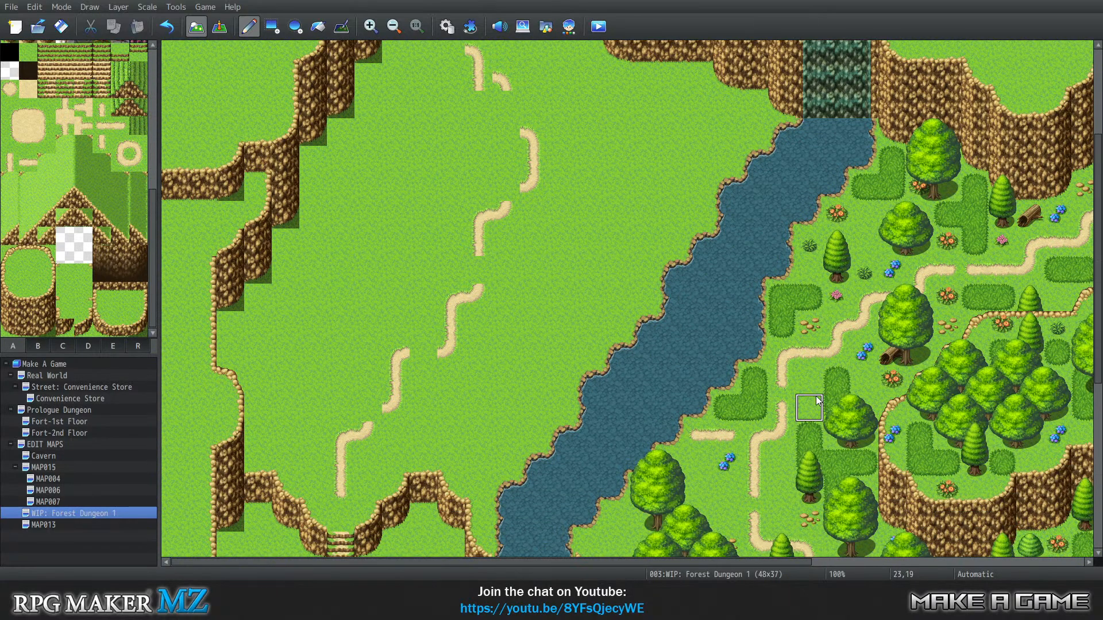
{"action": "scroll", "coordinate": [450, 81], "scroll_direction": "up", "scroll_amount": 3}
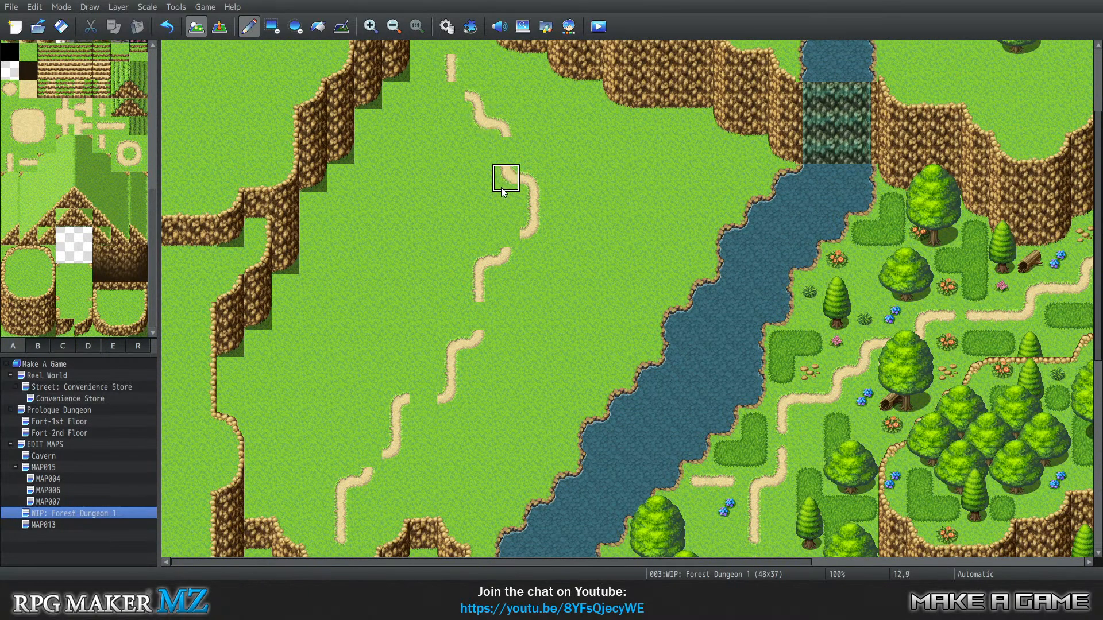
{"action": "scroll", "coordinate": [428, 201], "scroll_direction": "up", "scroll_amount": 3}
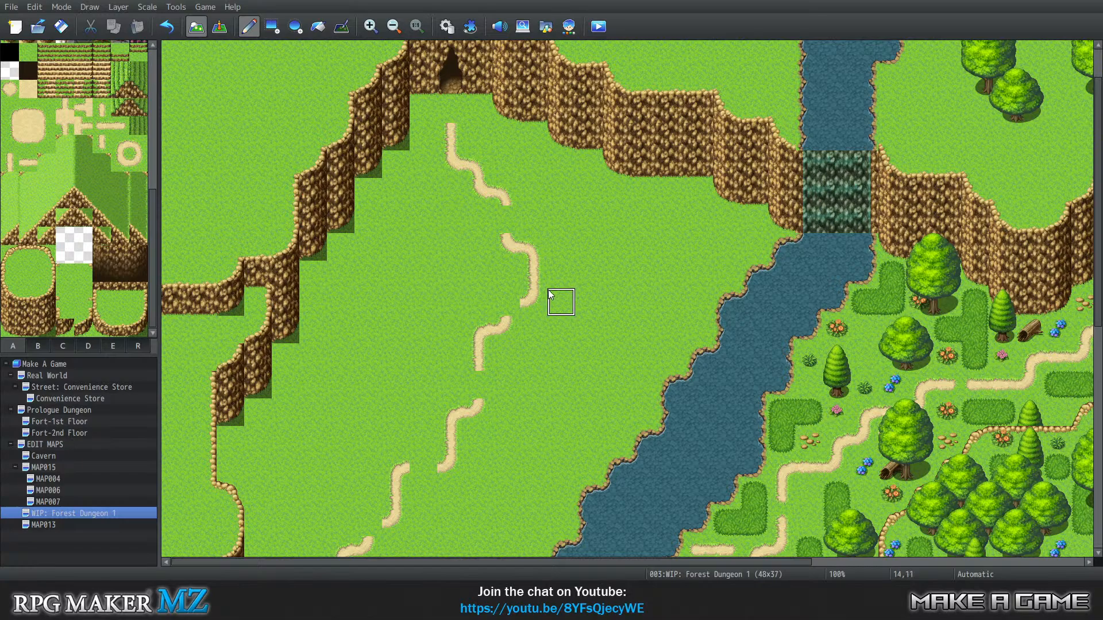
Join the lower path segments with a horizontal tile at column 9, row 17, and a curve at column 7, row 19
{"action": "scroll", "coordinate": [550, 295], "scroll_direction": "down", "scroll_amount": 6}
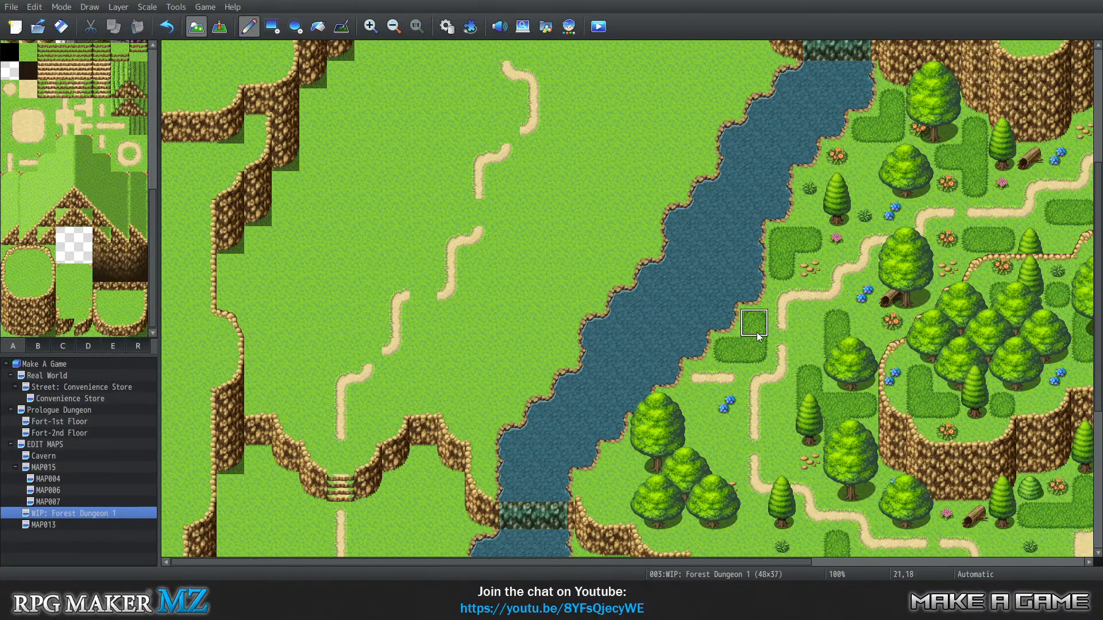
{"action": "scroll", "coordinate": [453, 211], "scroll_direction": "up", "scroll_amount": 1}
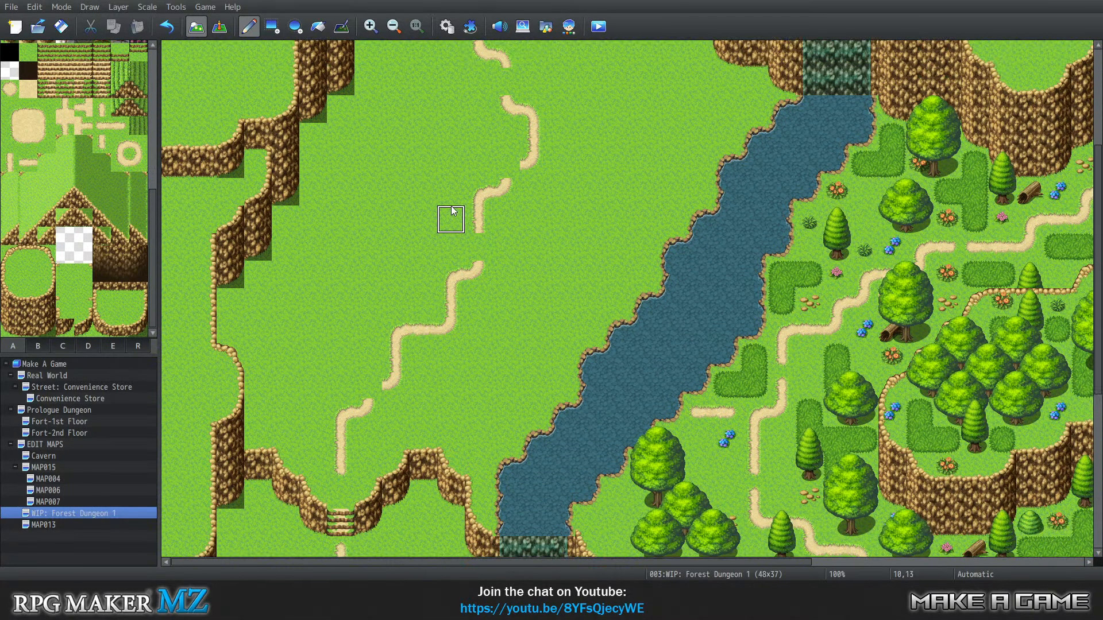
{"action": "scroll", "coordinate": [451, 215], "scroll_direction": "up", "scroll_amount": 1}
{"action": "scroll", "coordinate": [451, 221], "scroll_direction": "down", "scroll_amount": 3}
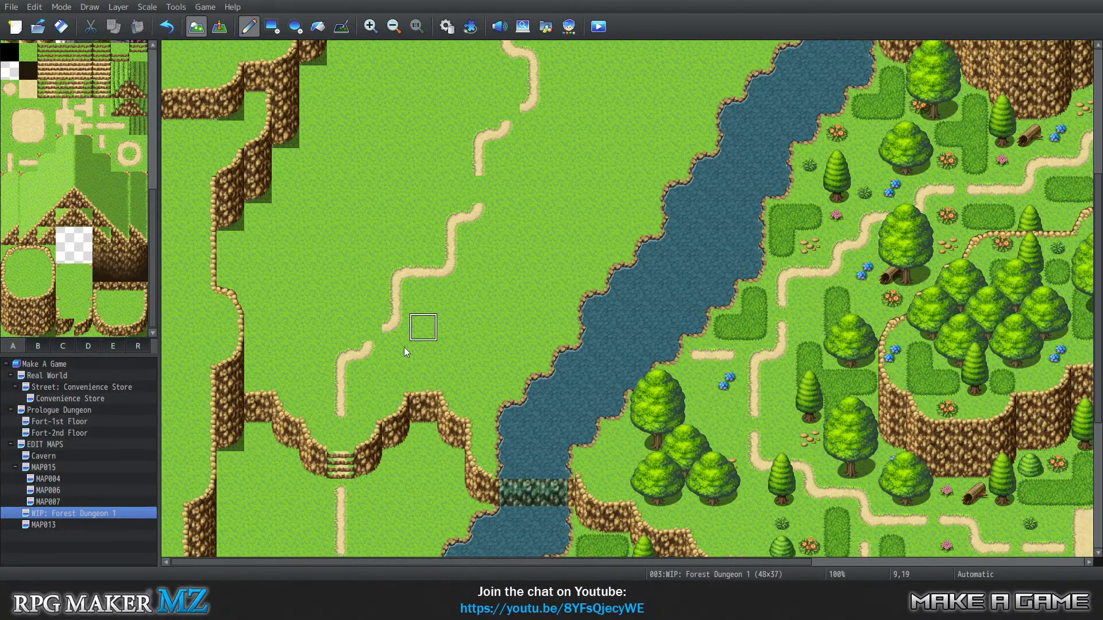
{"action": "right_click", "coordinate": [386, 277]}
{"action": "left_click", "coordinate": [374, 336]}
{"action": "scroll", "coordinate": [430, 284], "scroll_direction": "up", "scroll_amount": 1}
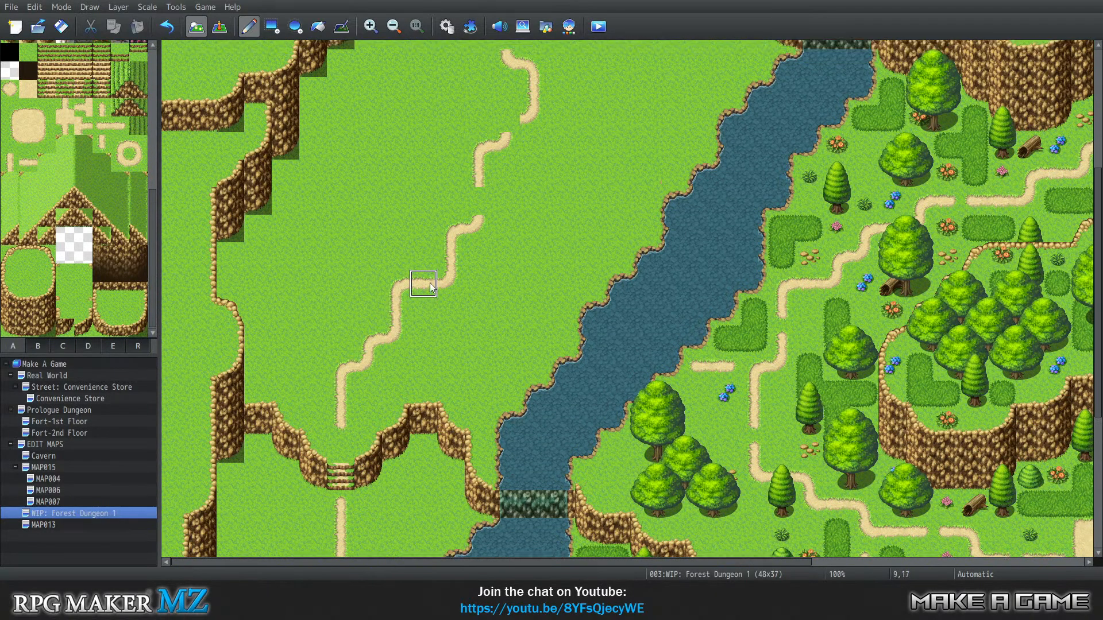
Close the middle path gaps with a vertical tile at column 11, row 14, and connecting curves at column 12, rows 11 and 12
{"action": "scroll", "coordinate": [442, 298], "scroll_direction": "up", "scroll_amount": 2}
{"action": "left_click", "coordinate": [477, 261]}
{"action": "scroll", "coordinate": [510, 248], "scroll_direction": "up", "scroll_amount": 1}
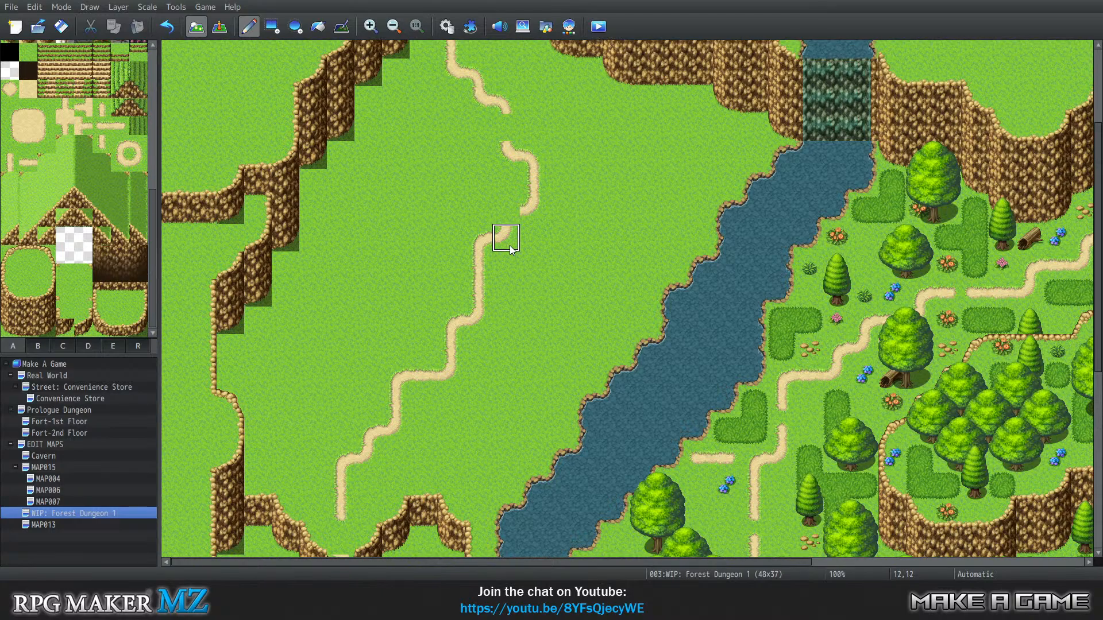
{"action": "scroll", "coordinate": [510, 248], "scroll_direction": "up", "scroll_amount": 1}
{"action": "left_click", "coordinate": [500, 274]}
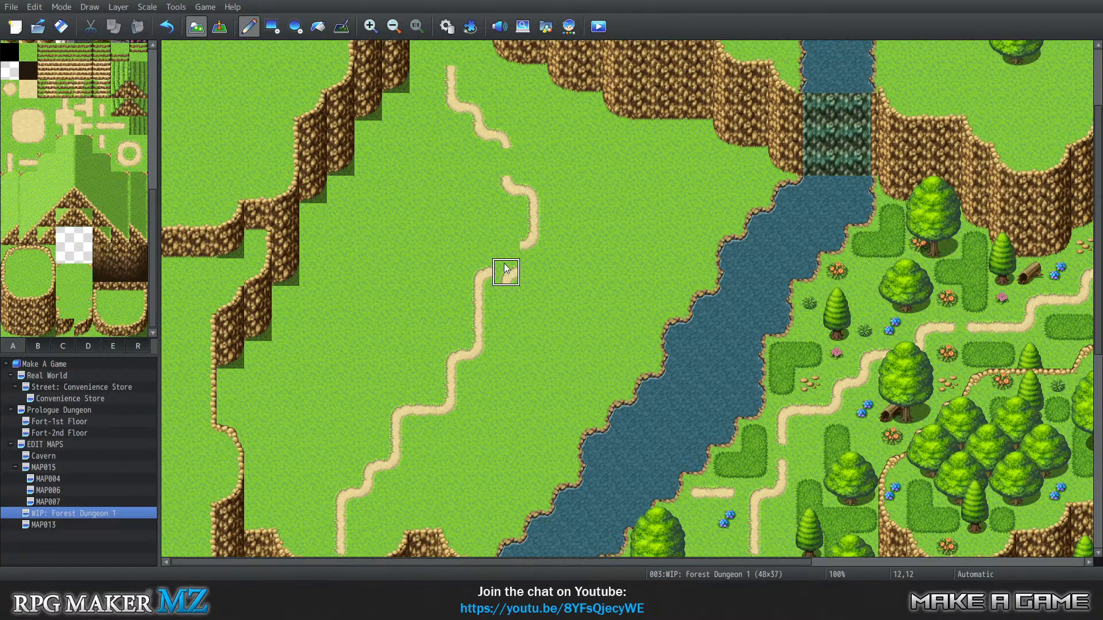
{"action": "left_click", "coordinate": [487, 296]}
{"action": "left_click", "coordinate": [505, 272]}
{"action": "left_click", "coordinate": [505, 246]}
{"action": "left_click", "coordinate": [505, 221]}
Fill the path gap at column 12, row 8, and extend the path to the cave entrance at column 10, row 4
{"action": "scroll", "coordinate": [501, 257], "scroll_direction": "up", "scroll_amount": 2}
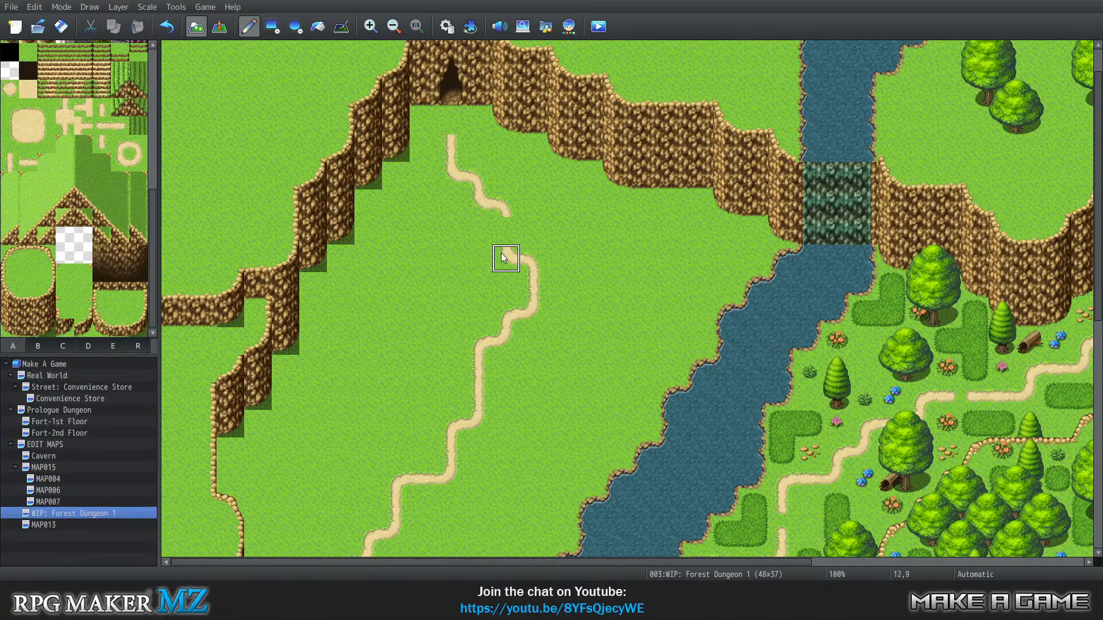
{"action": "left_click", "coordinate": [505, 229]}
{"action": "scroll", "coordinate": [417, 296], "scroll_direction": "up", "scroll_amount": 1}
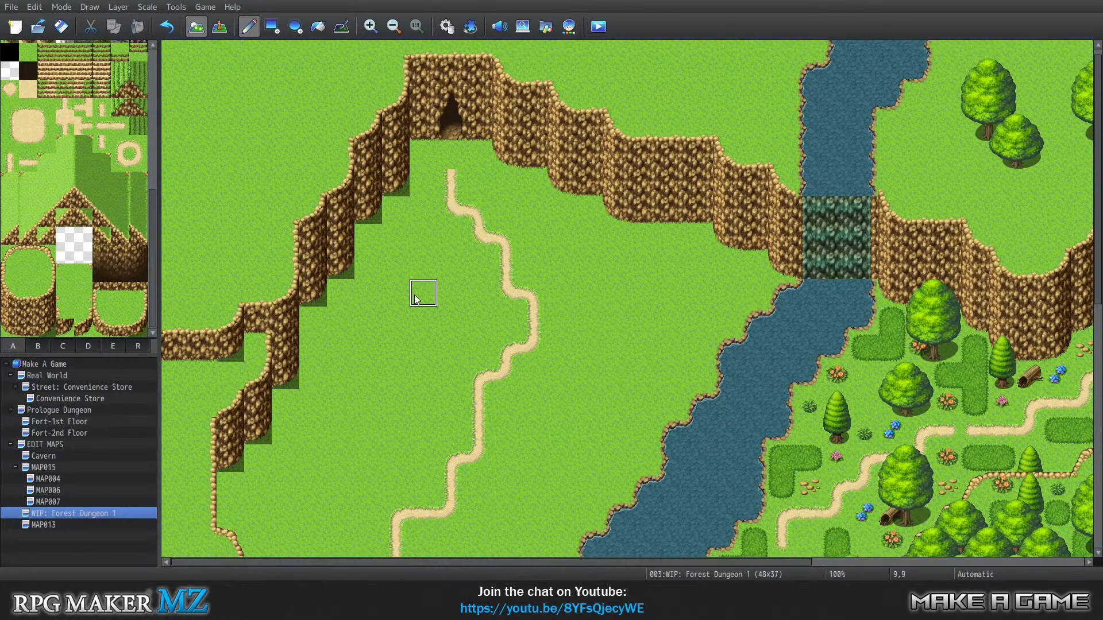
{"action": "scroll", "coordinate": [416, 296], "scroll_direction": "down", "scroll_amount": 1}
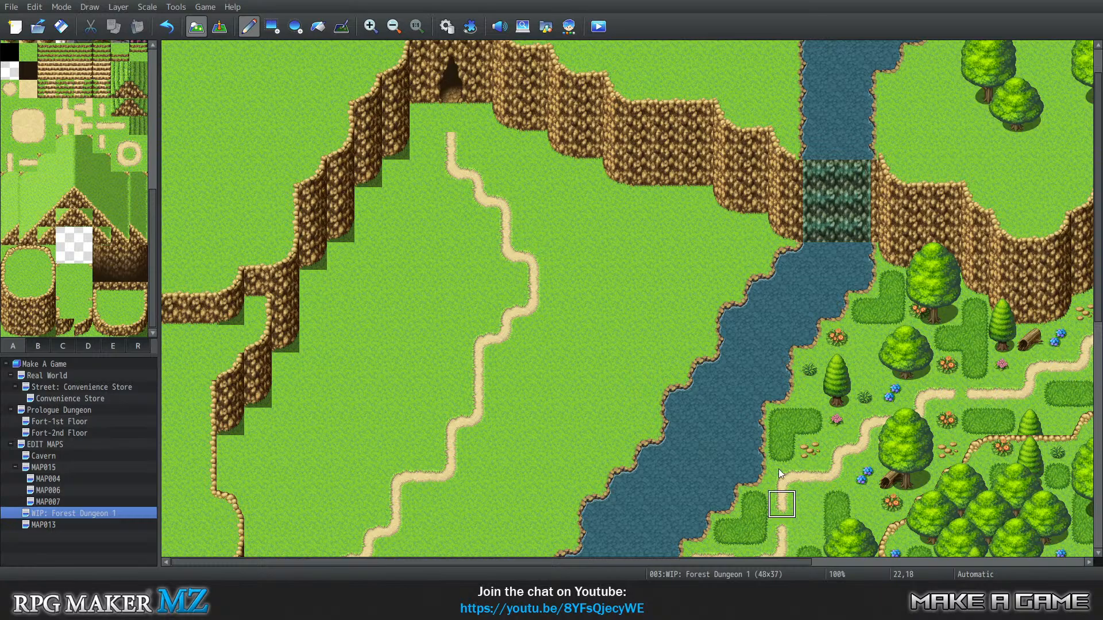
{"action": "left_click", "coordinate": [451, 119]}
{"action": "scroll", "coordinate": [395, 303], "scroll_direction": "down", "scroll_amount": 2}
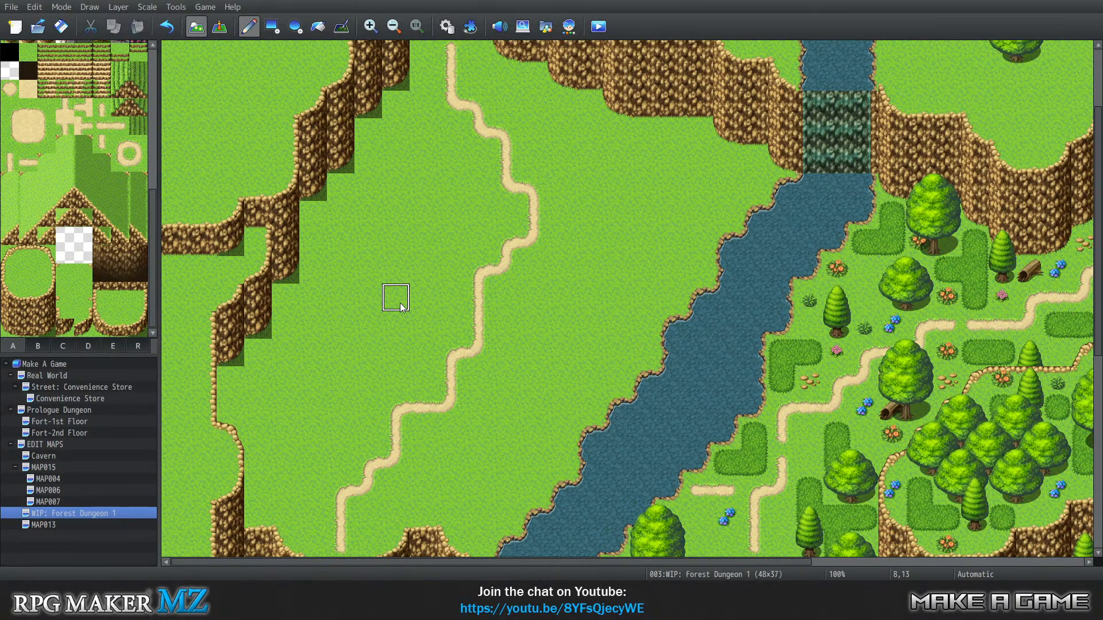
Break the path in column 11 between rows 13 and 14 by copying the two-tile gap from the path east of the river
{"action": "scroll", "coordinate": [401, 306], "scroll_direction": "down", "scroll_amount": 3}
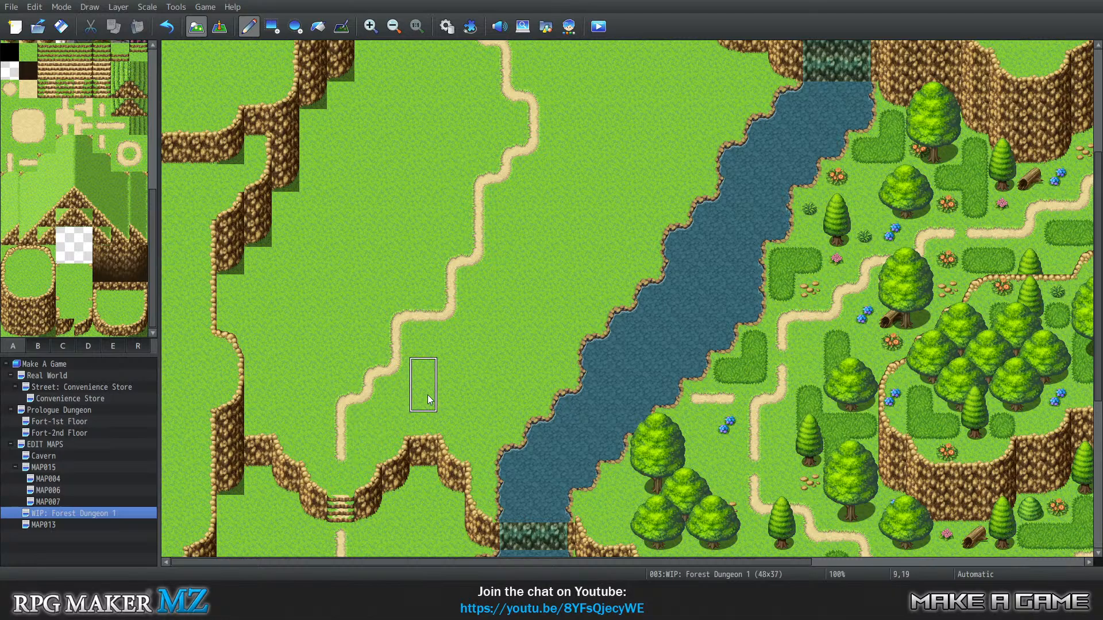
{"action": "scroll", "coordinate": [433, 395], "scroll_direction": "up", "scroll_amount": 2}
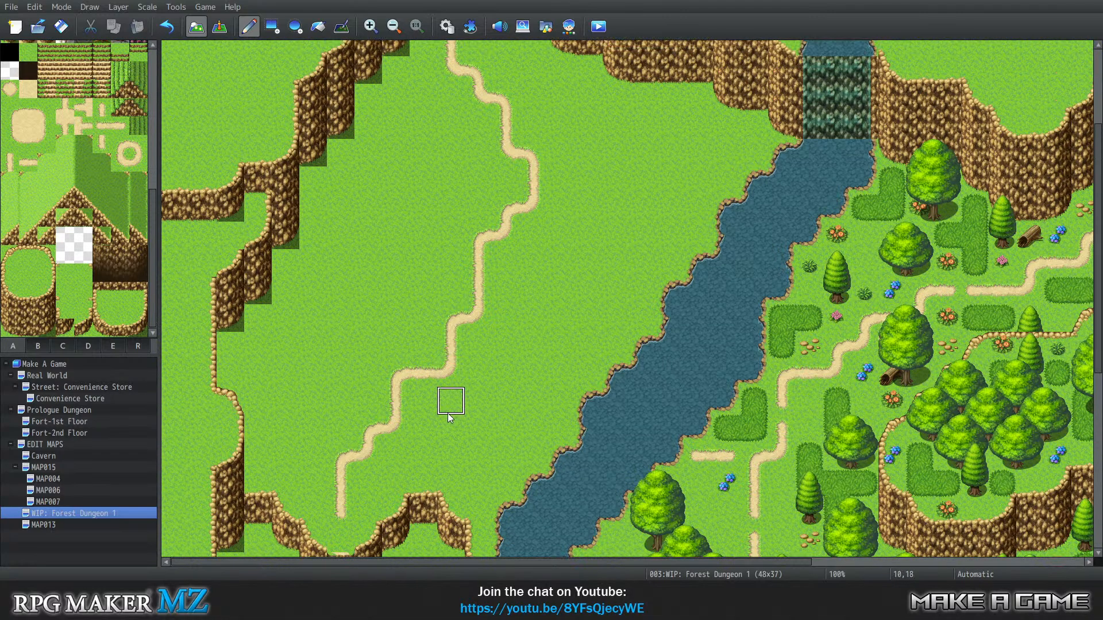
{"action": "right_click_drag", "start_coordinate": [756, 514], "coordinate": [756, 537]}
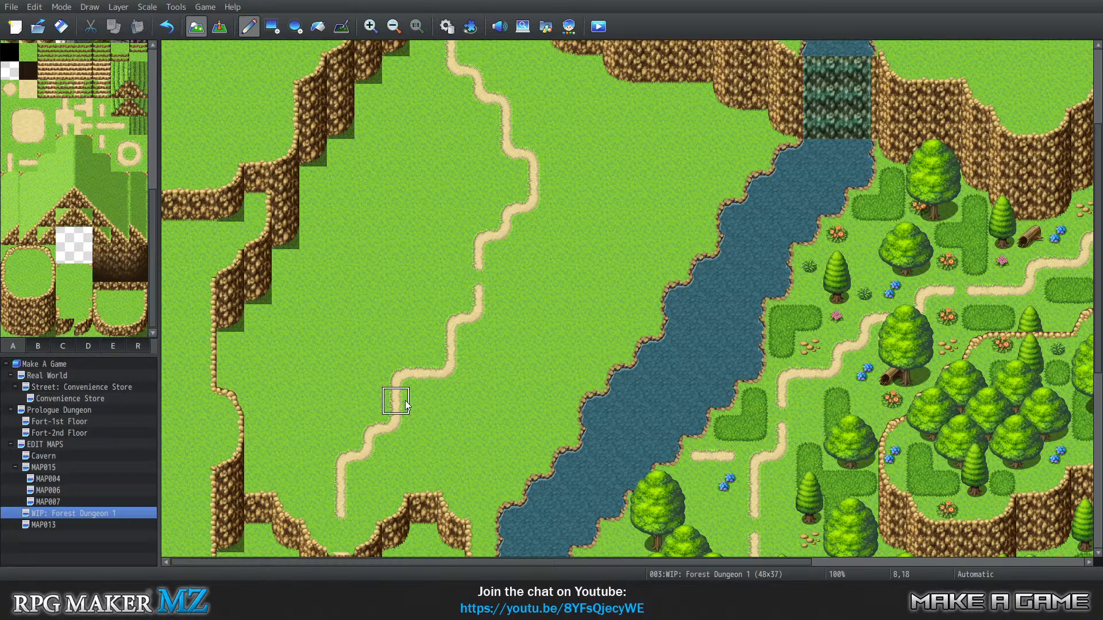
Open a gap at the column 8, row 17 bend, leaving path ends at column 8, row 18, and column 9, row 17
{"action": "left_click", "coordinate": [395, 374]}
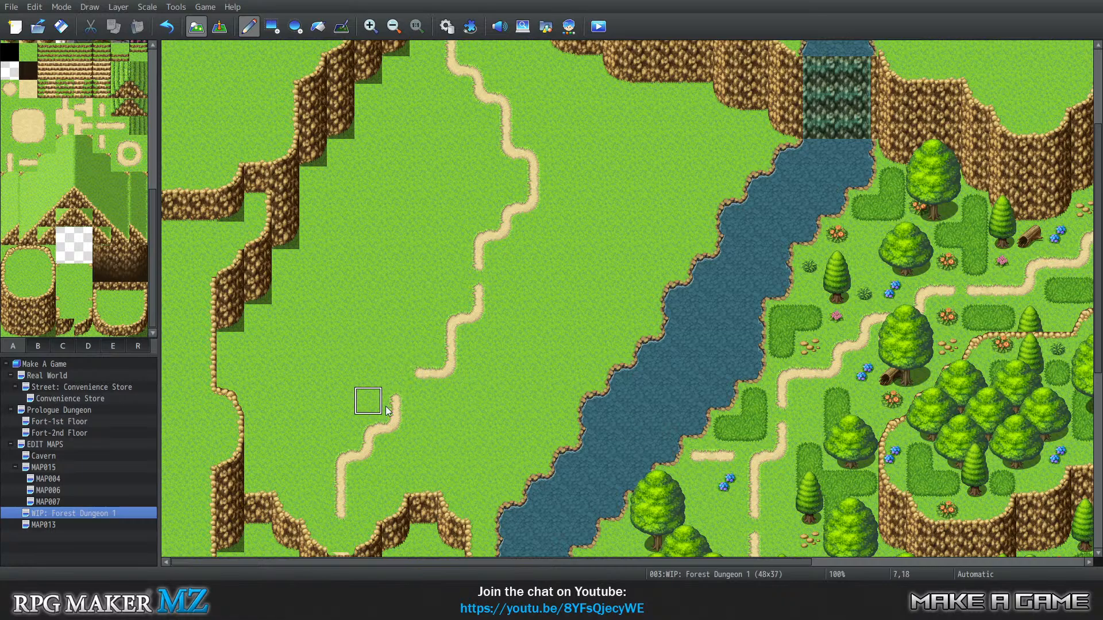
{"action": "left_click", "coordinate": [458, 370]}
{"action": "left_click", "coordinate": [449, 369]}
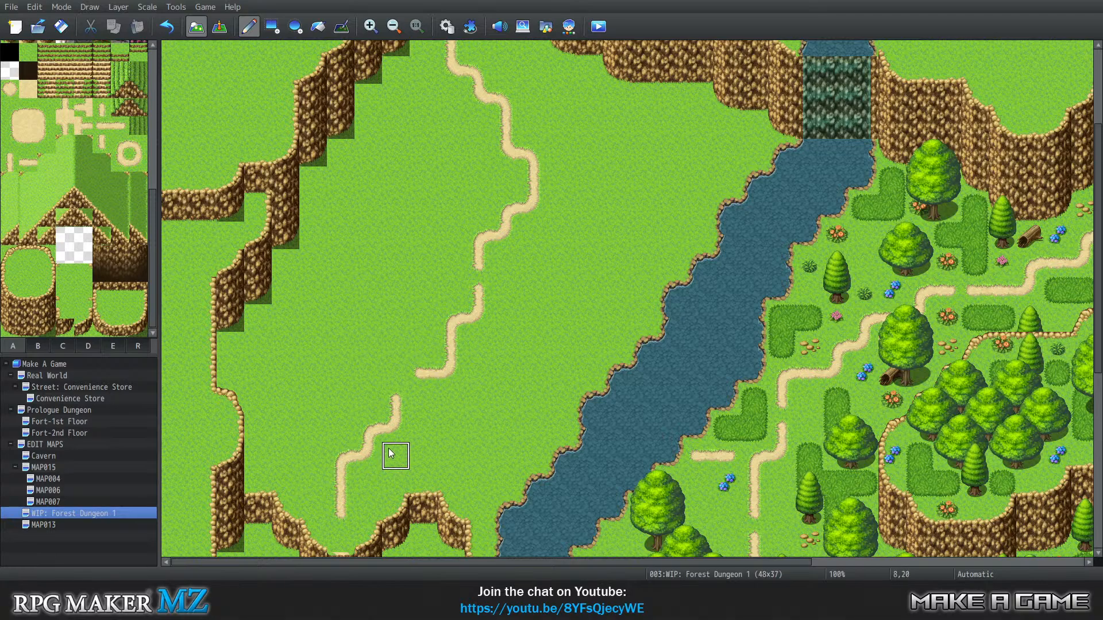
{"action": "scroll", "coordinate": [481, 360], "scroll_direction": "up", "scroll_amount": 3}
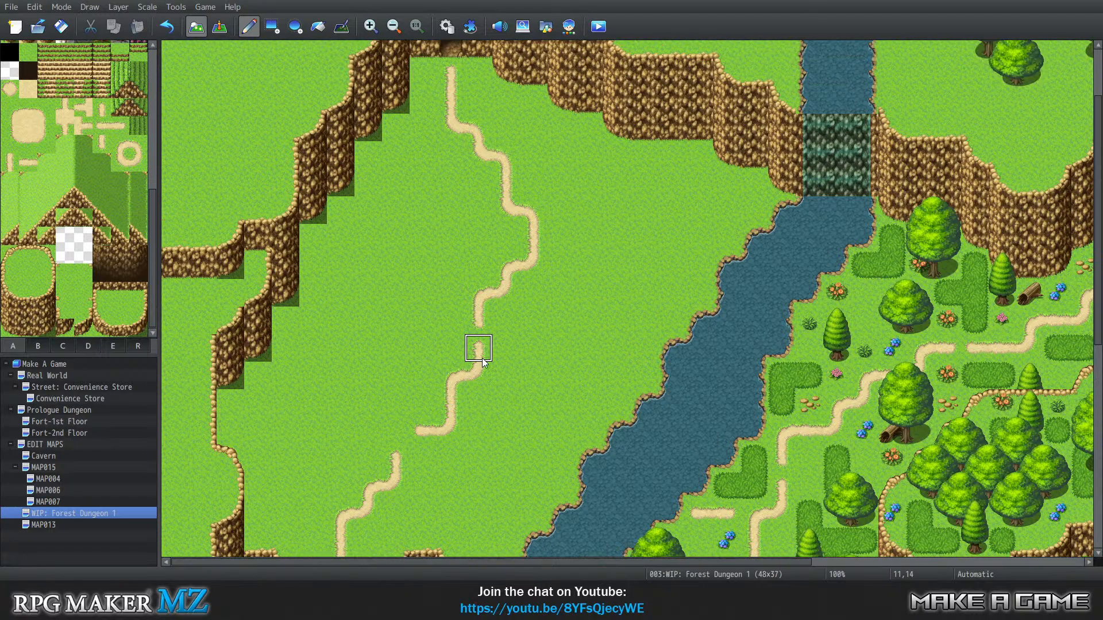
{"action": "scroll", "coordinate": [480, 359], "scroll_direction": "up", "scroll_amount": 3}
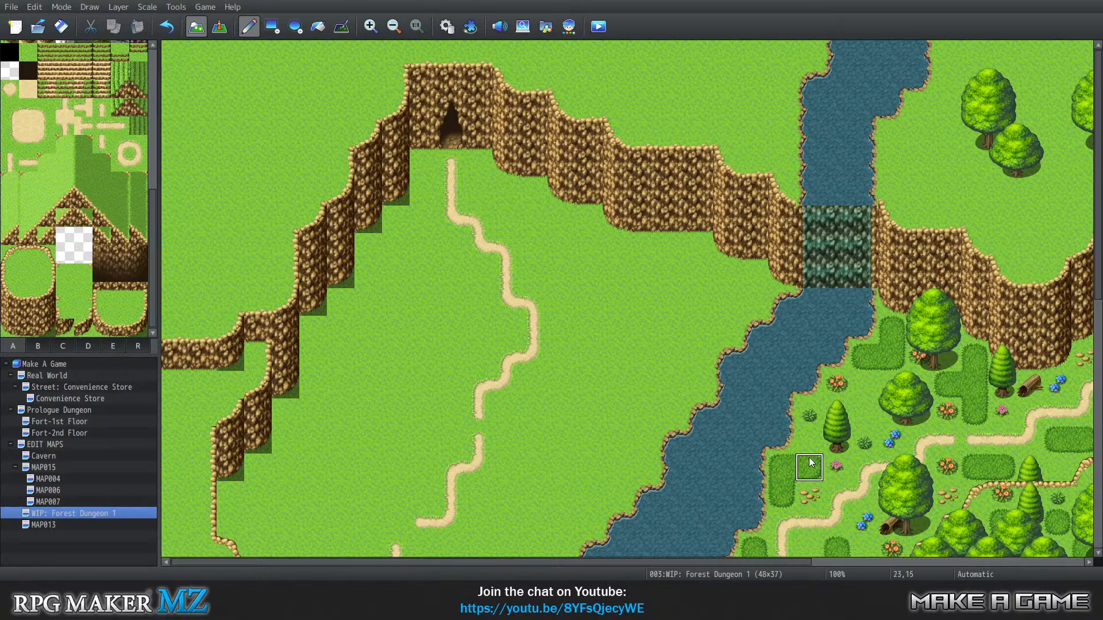
Open a path gap at column 12, row 9, leaving straight vertical ends at column 12, row 8, and column 13, row 9
{"action": "scroll", "coordinate": [829, 458], "scroll_direction": "down", "scroll_amount": 1}
{"action": "scroll", "coordinate": [829, 458], "scroll_direction": "down", "scroll_amount": 1}
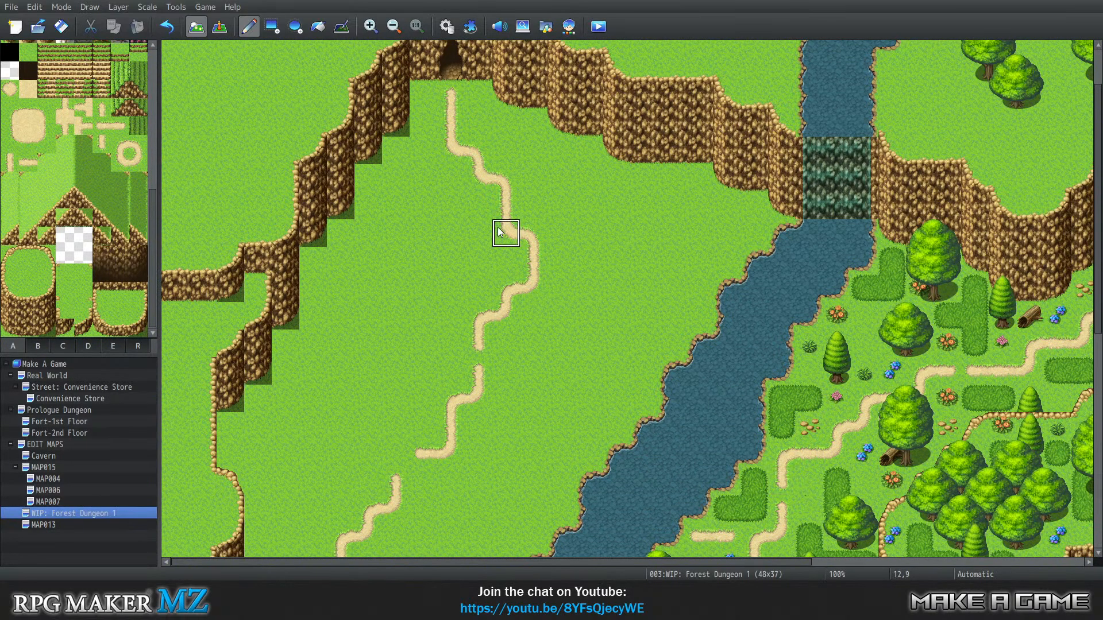
{"action": "left_click", "coordinate": [505, 207]}
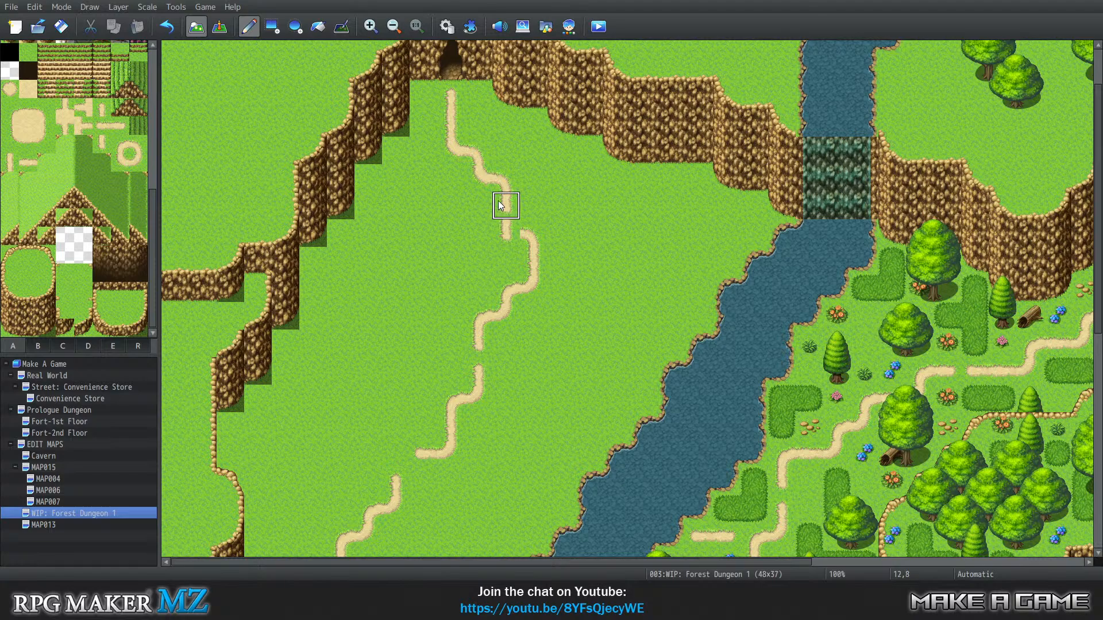
{"action": "left_click", "coordinate": [506, 235]}
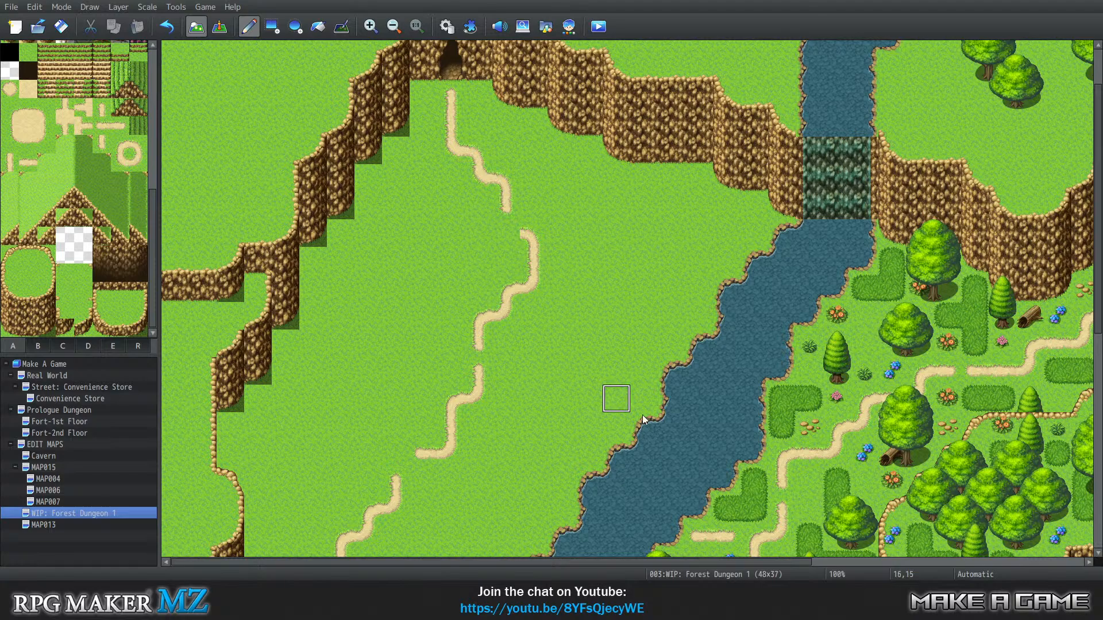
{"action": "left_click", "coordinate": [529, 233]}
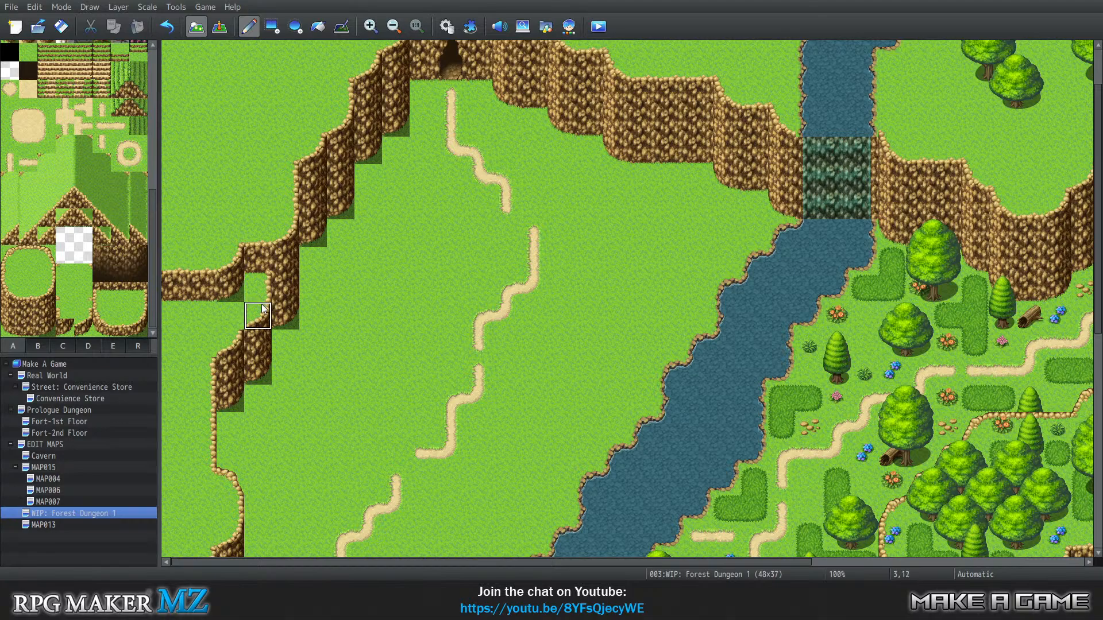
Open path gaps at column 12, row 12, and column 11, row 6, finishing the neighbouring path tiles with straight ends
{"action": "scroll", "coordinate": [504, 247], "scroll_direction": "down", "scroll_amount": 2}
{"action": "scroll", "coordinate": [480, 254], "scroll_direction": "down", "scroll_amount": 1}
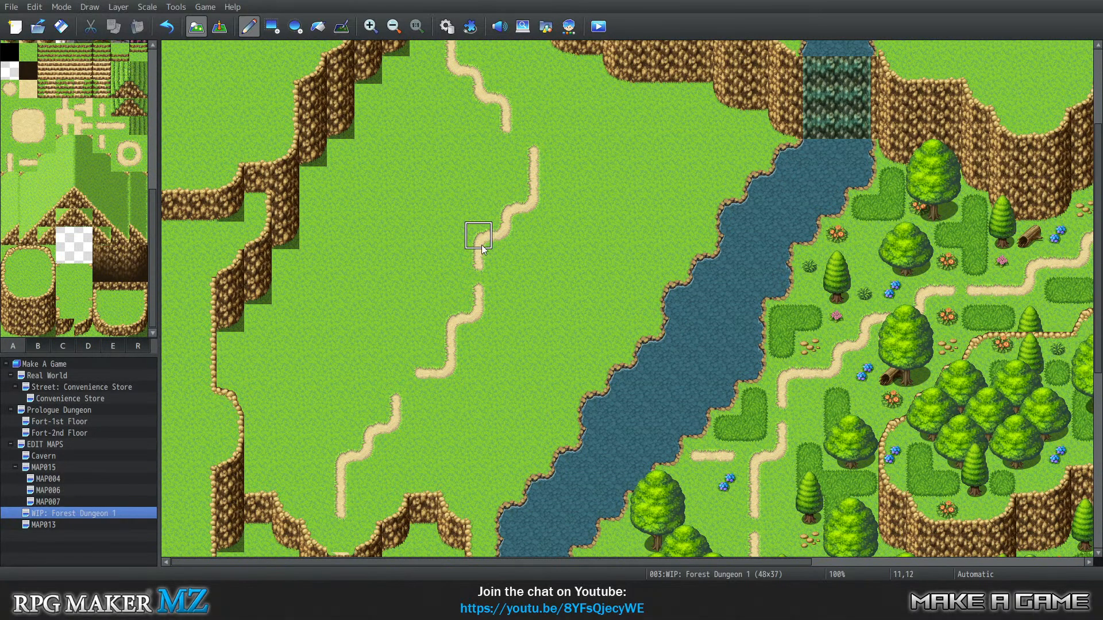
{"action": "left_click", "coordinate": [505, 236]}
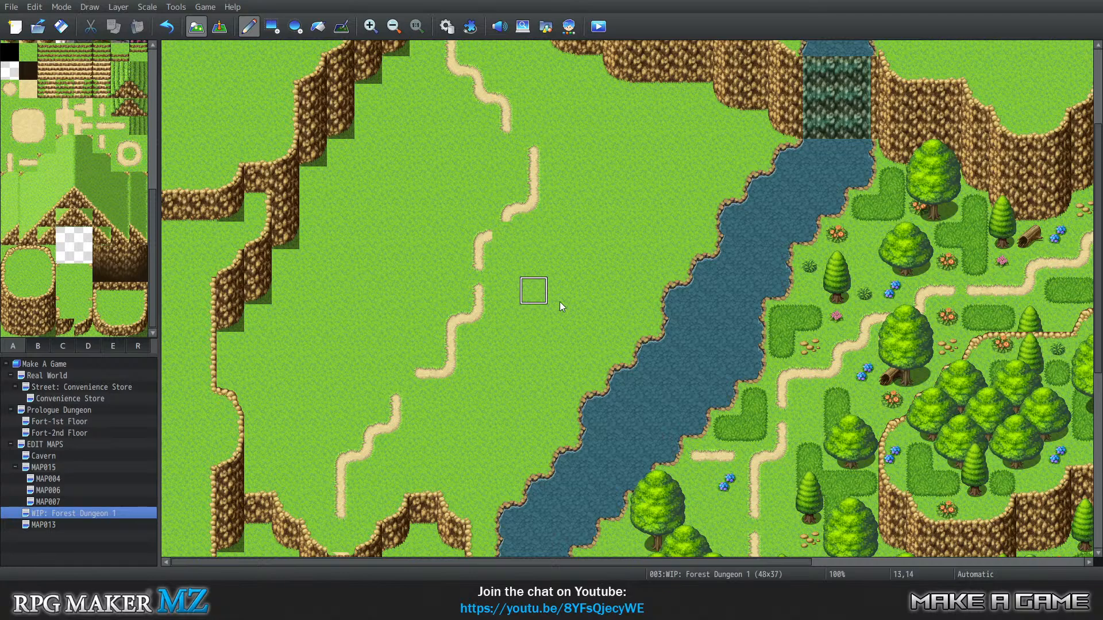
{"action": "left_click", "coordinate": [787, 432]}
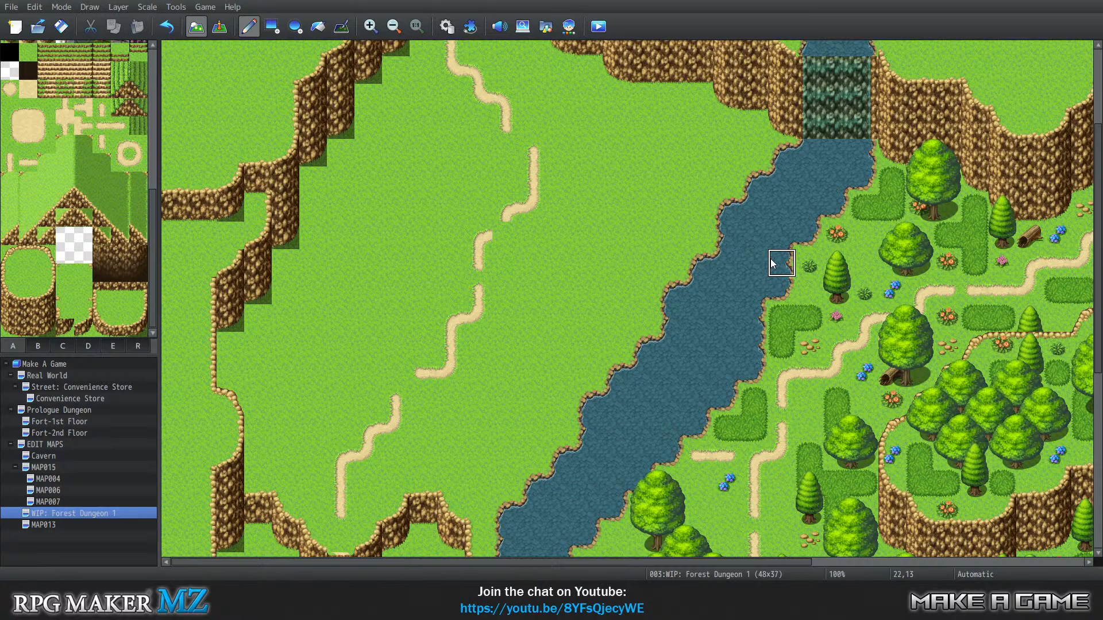
{"action": "left_click", "coordinate": [516, 247]}
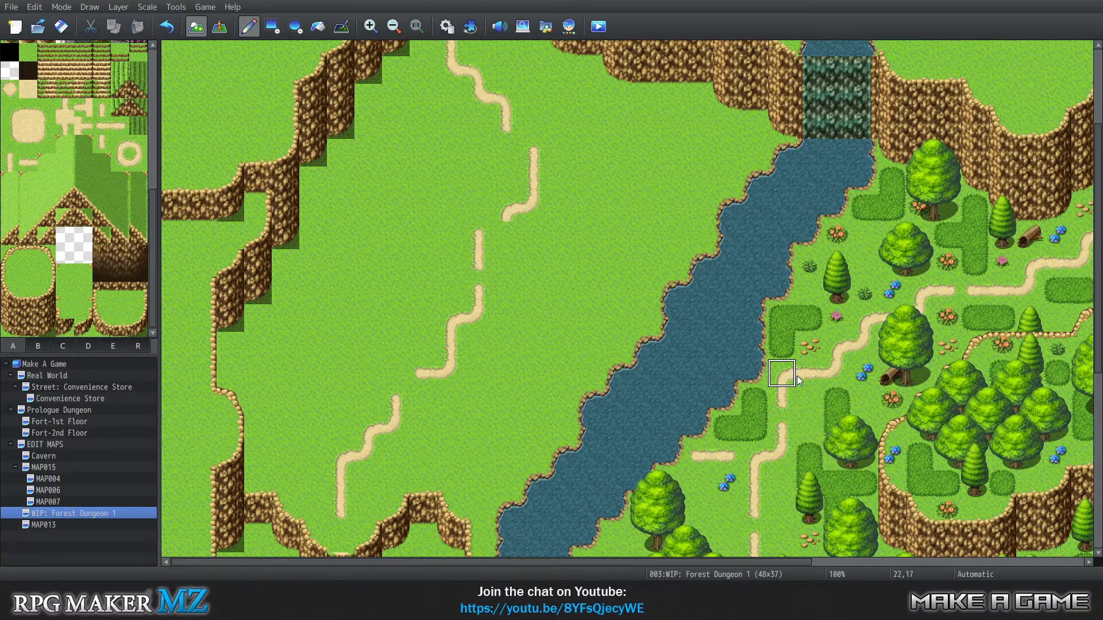
{"action": "left_click", "coordinate": [514, 217]}
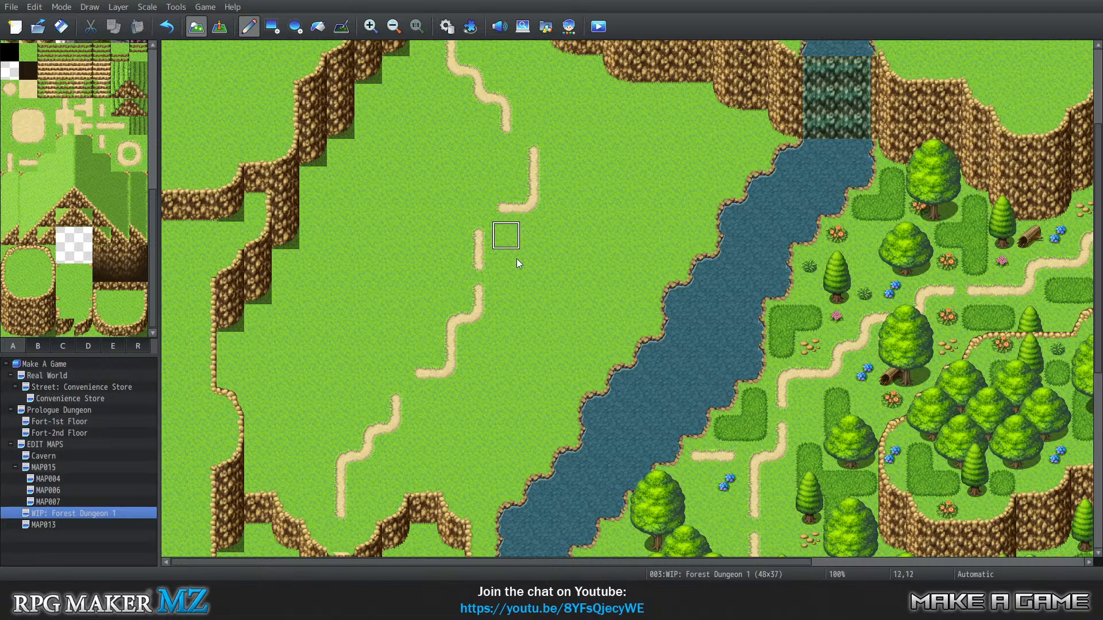
{"action": "scroll", "coordinate": [520, 264], "scroll_direction": "up", "scroll_amount": 4}
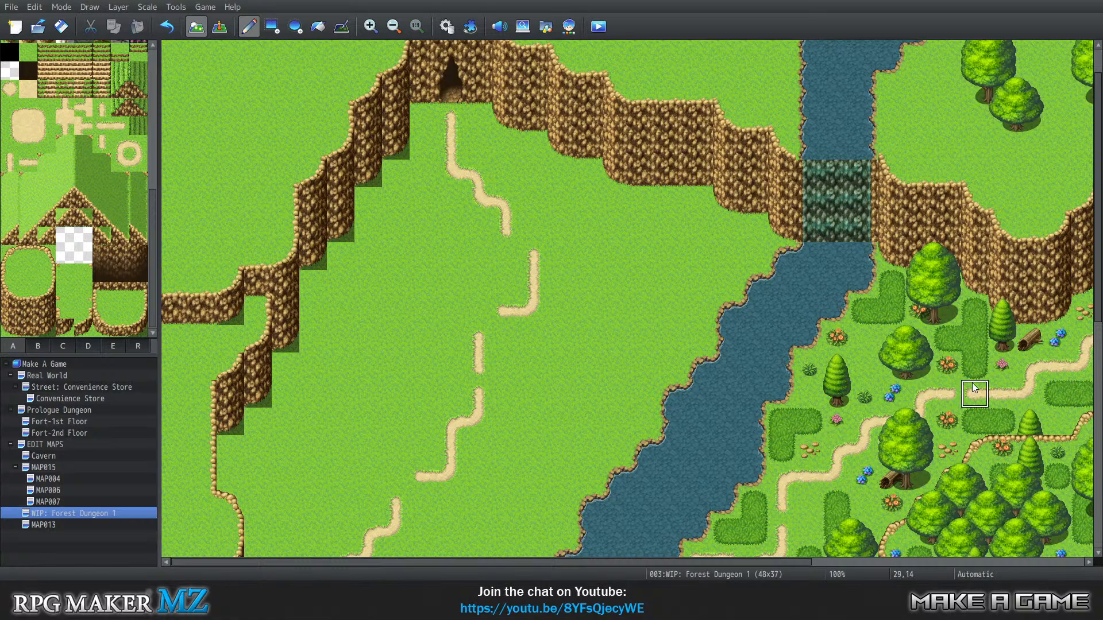
{"action": "left_click", "coordinate": [478, 201]}
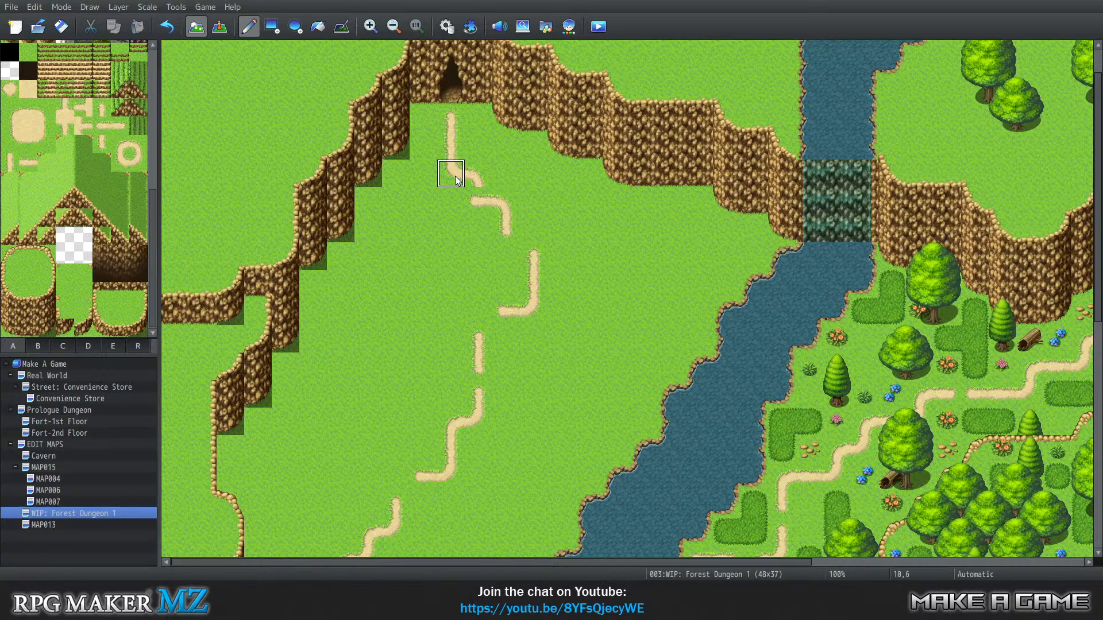
Review the whole forest map at 50% zoom, comparing the broken western path with the finished paths east of the river
{"action": "scroll", "coordinate": [442, 327], "scroll_direction": "down", "scroll_amount": 5}
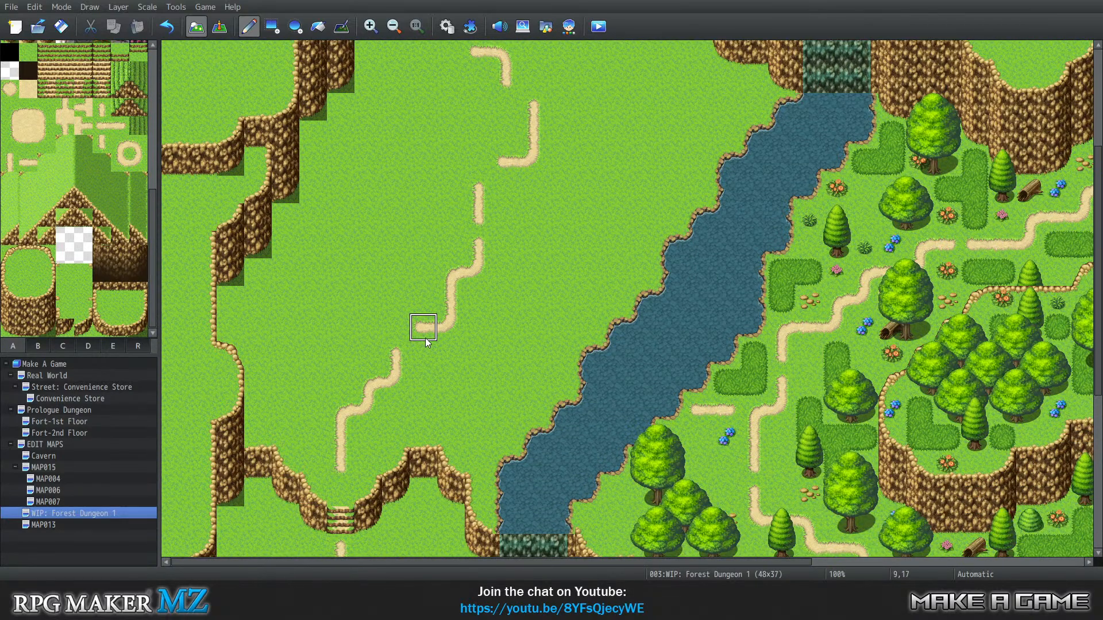
{"action": "scroll", "coordinate": [426, 341], "scroll_direction": "up", "scroll_amount": 2}
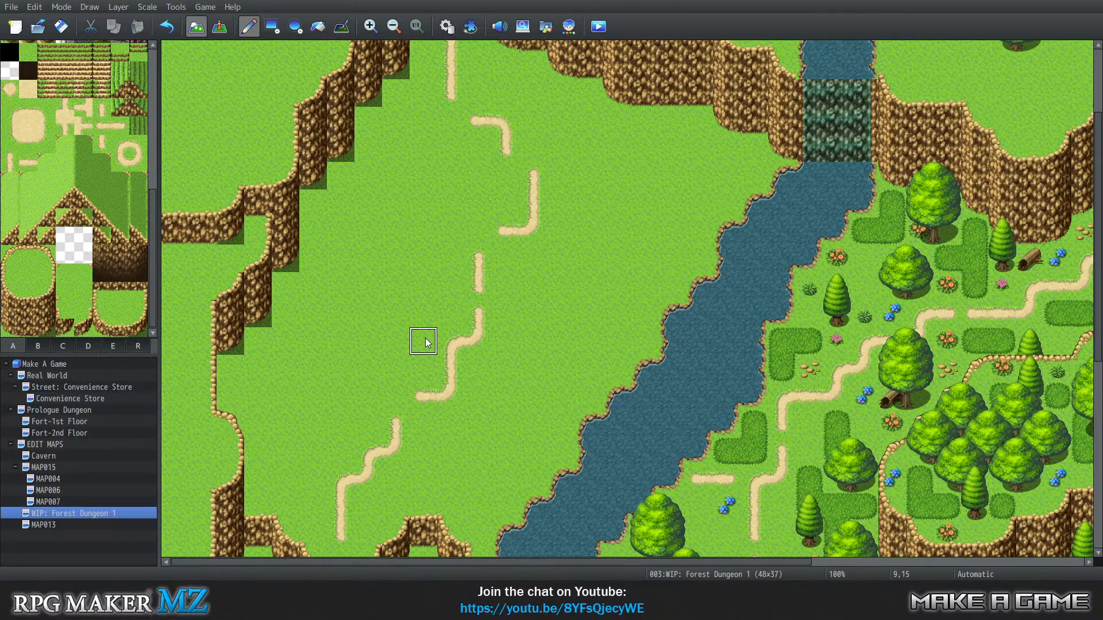
{"action": "scroll", "coordinate": [370, 313], "scroll_direction": "up", "scroll_amount": 1}
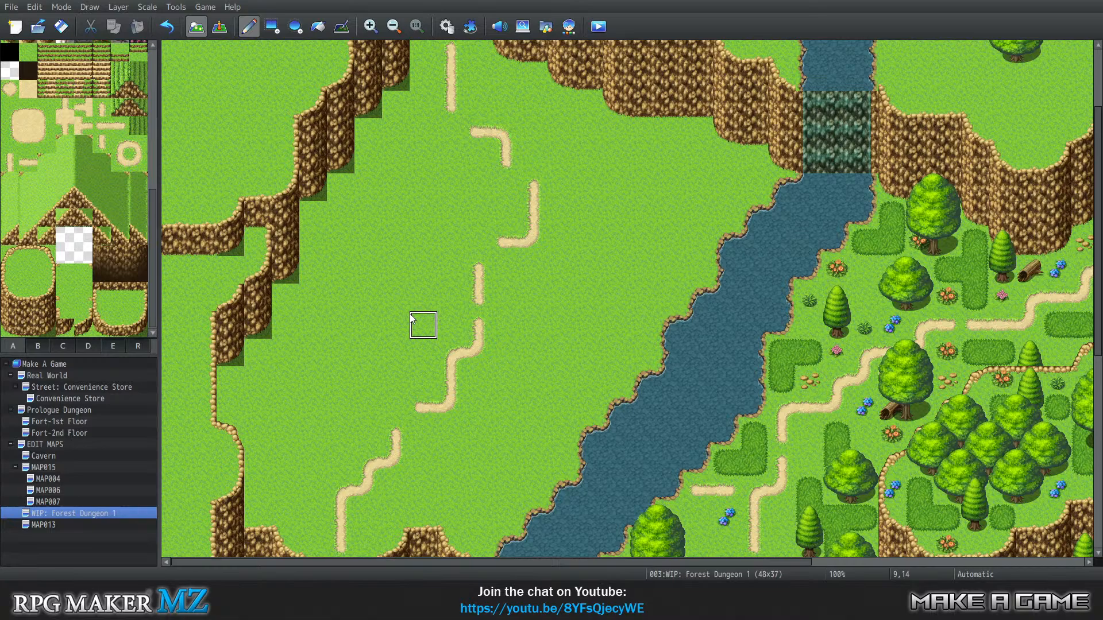
{"action": "scroll", "coordinate": [777, 221], "scroll_direction": "down", "scroll_amount": 12}
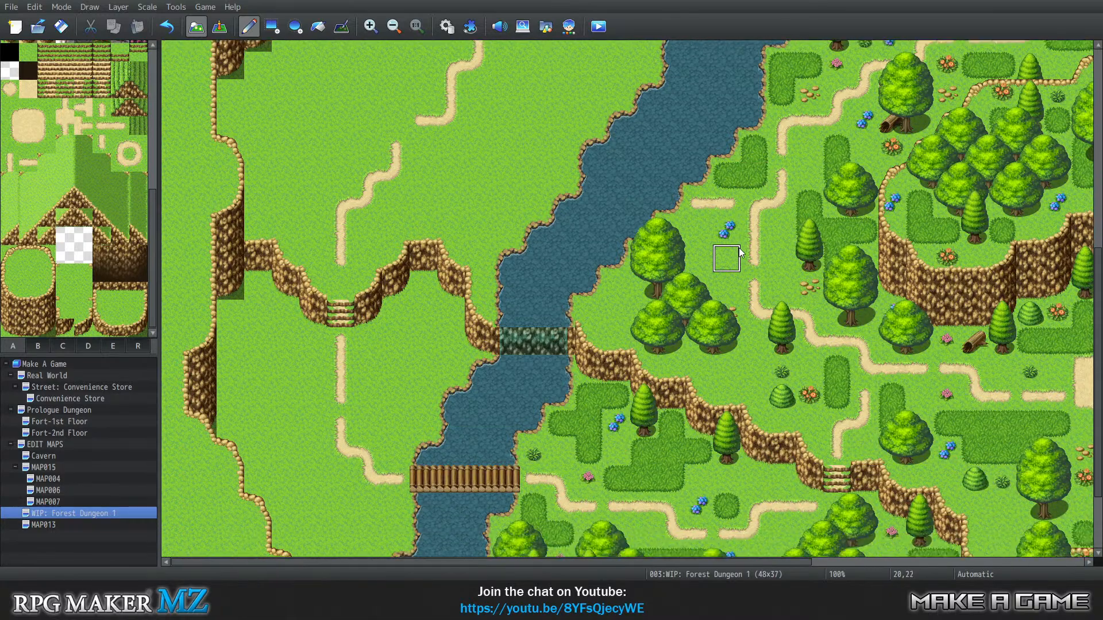
{"action": "scroll", "coordinate": [739, 252], "scroll_direction": "up", "scroll_amount": 9}
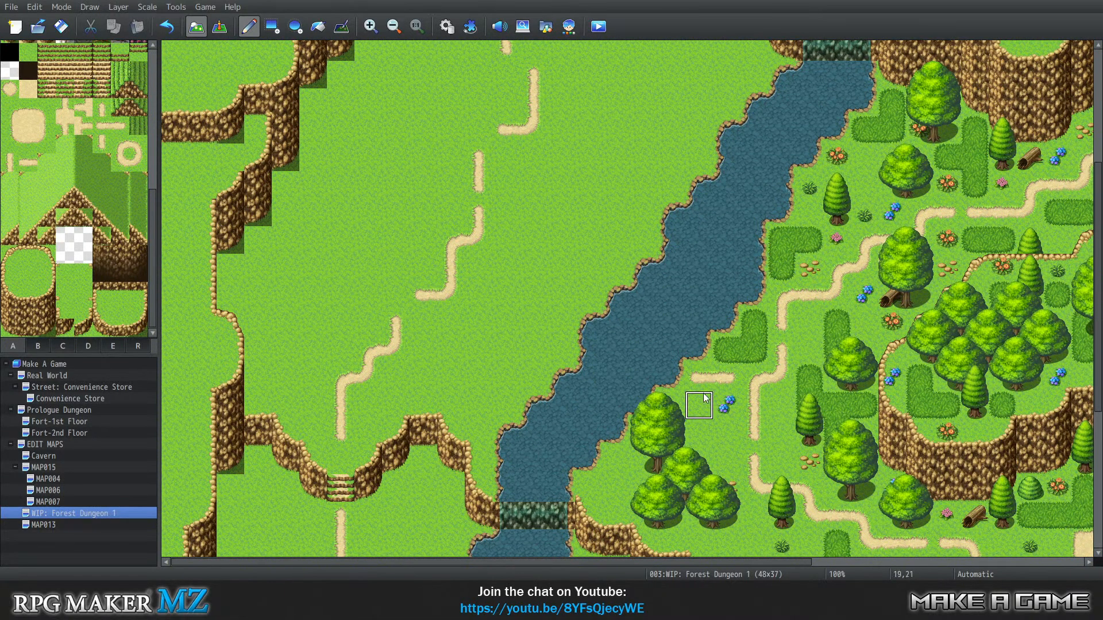
{"action": "scroll", "coordinate": [678, 402], "scroll_direction": "down", "scroll_amount": 5}
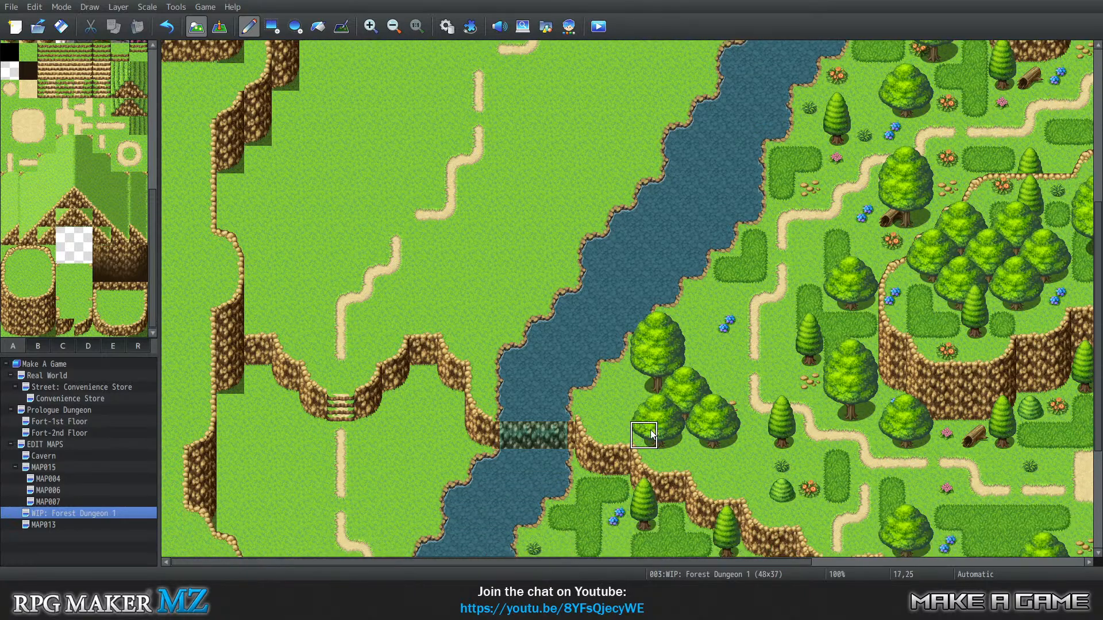
{"action": "scroll", "coordinate": [576, 314], "scroll_direction": "down", "scroll_amount": 4}
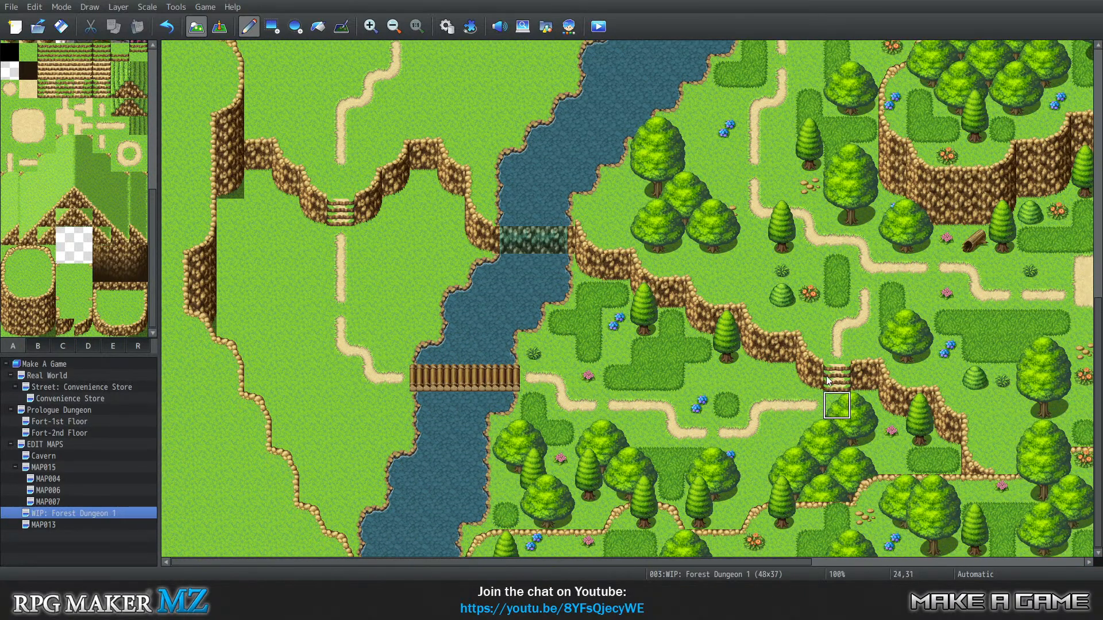
{"action": "scroll", "coordinate": [919, 415], "scroll_direction": "up", "scroll_amount": 2}
{"action": "scroll", "coordinate": [919, 415], "scroll_direction": "up", "scroll_amount": 3}
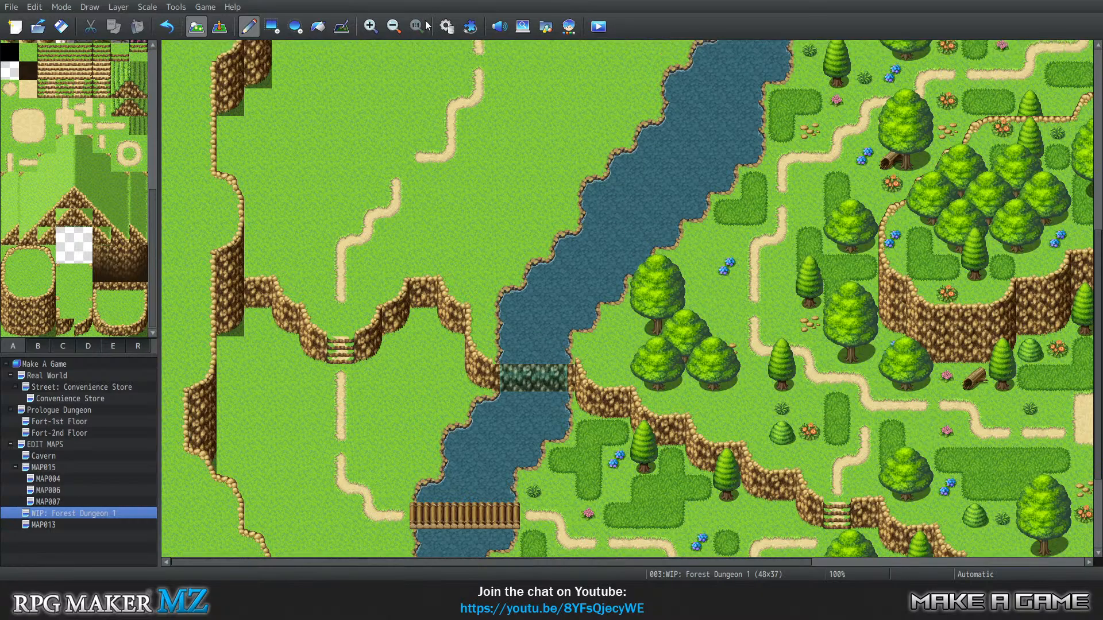
{"action": "left_click", "coordinate": [394, 26]}
{"action": "left_click", "coordinate": [394, 26]}
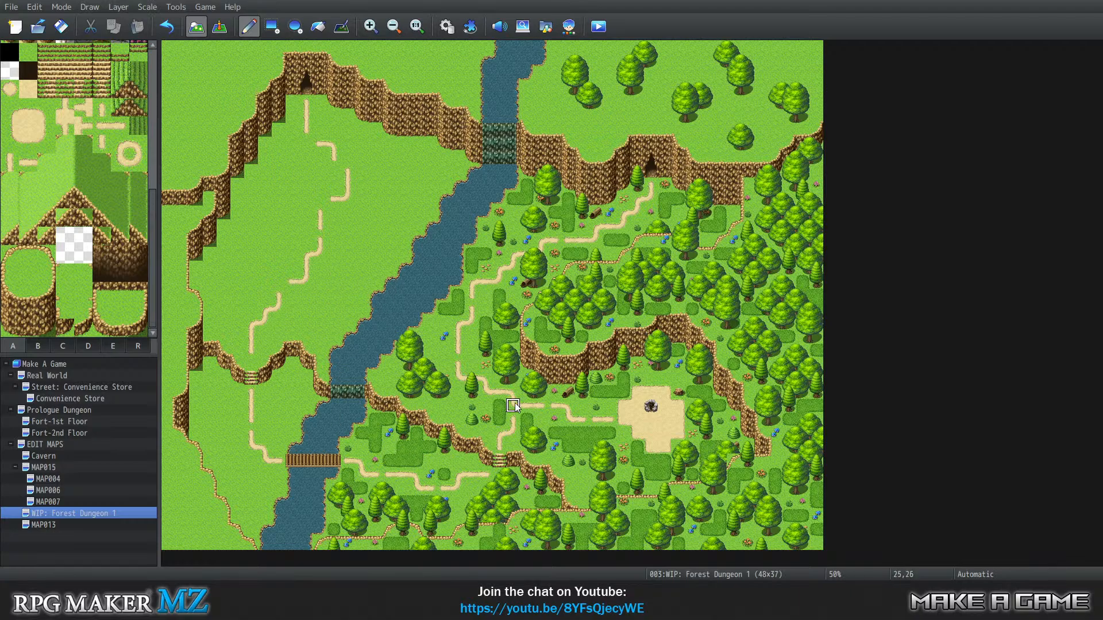
{"action": "left_click", "coordinate": [459, 325]}
{"action": "left_click", "coordinate": [500, 460]}
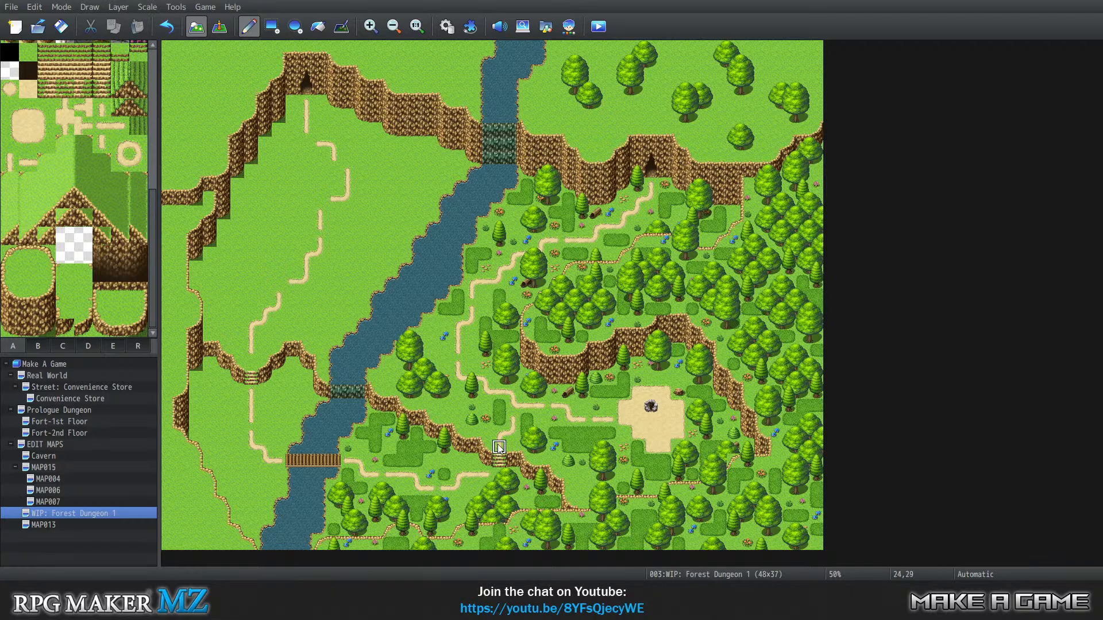
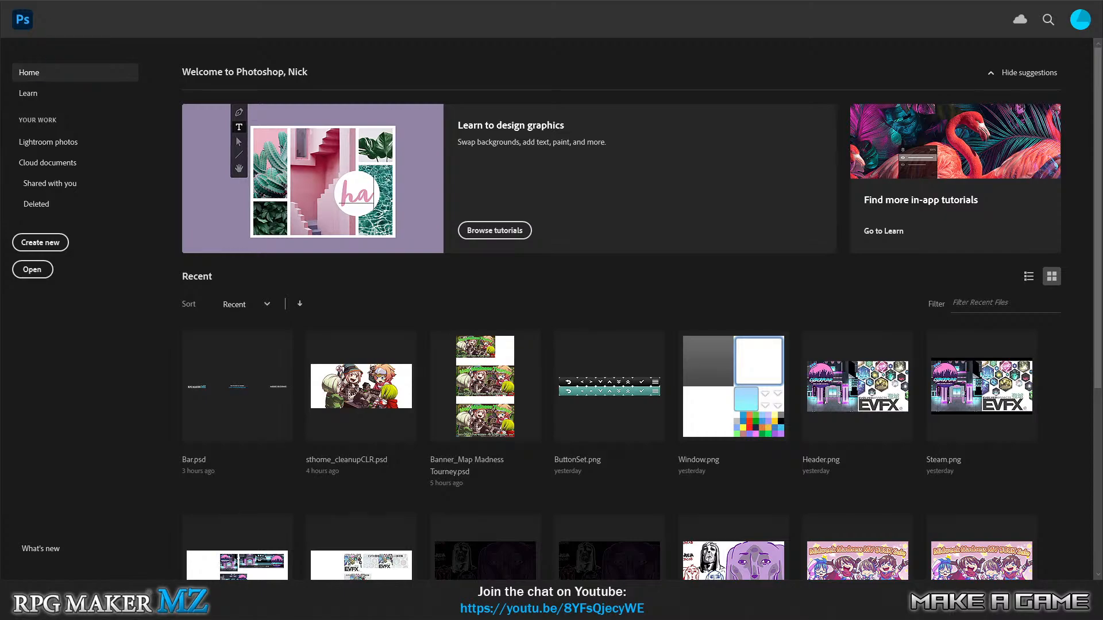
Switch to Photoshop with a blank 1200 × 630 px canvas and place the RPG Maker MZ map beside it, zoomed out to 25%
{"action": "left_click", "coordinate": [24, 1]}
{"action": "left_click", "coordinate": [35, 5]}
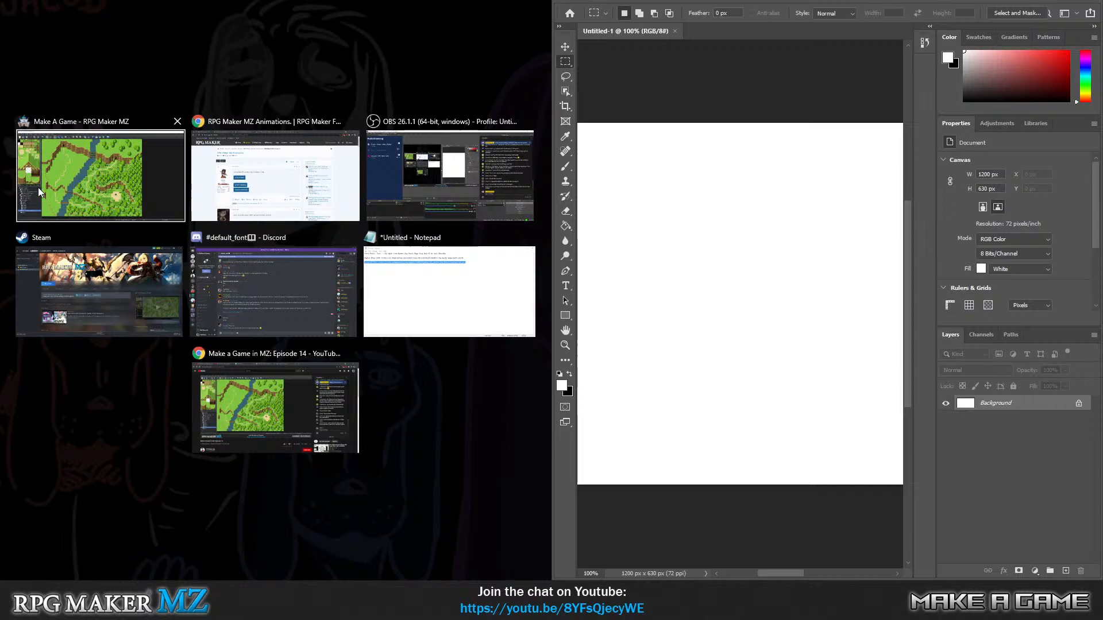
{"action": "left_click", "coordinate": [38, 187]}
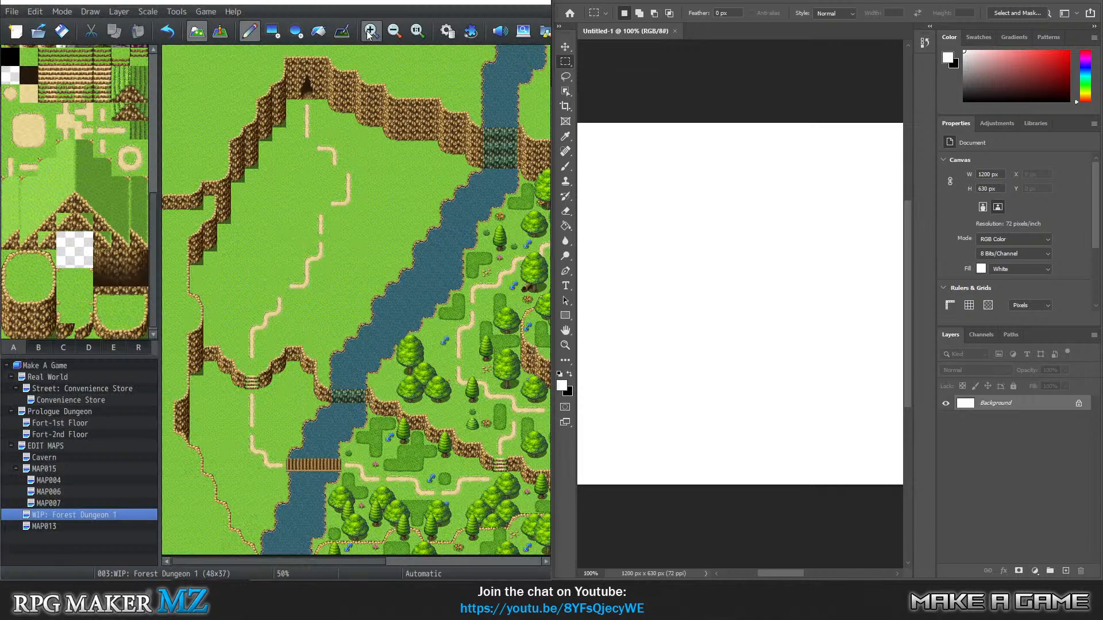
{"action": "left_click", "coordinate": [394, 31]}
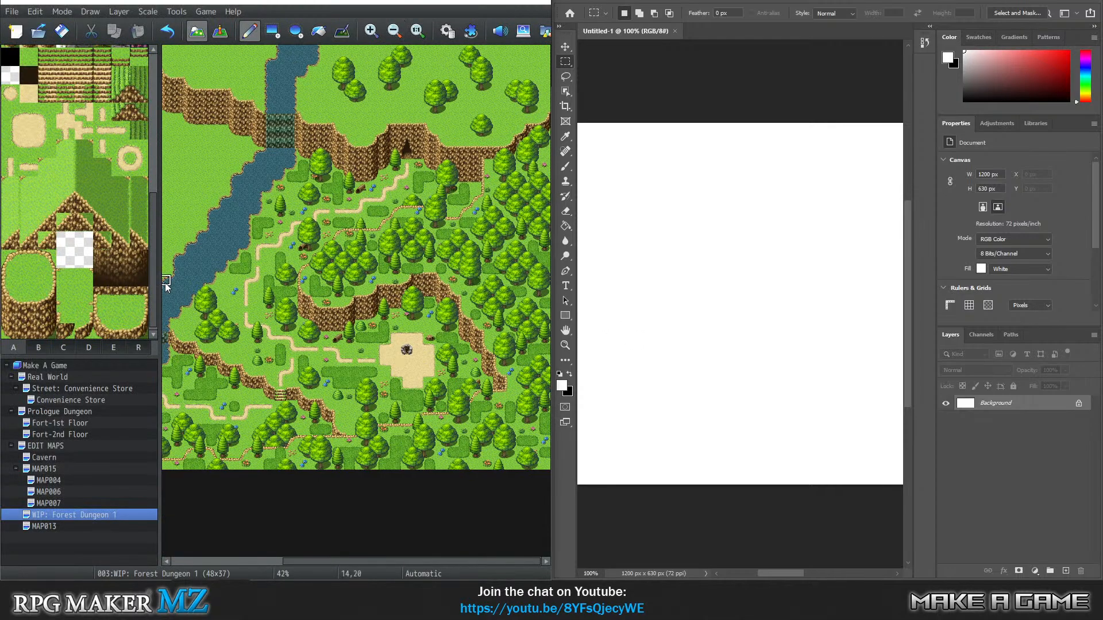
{"action": "left_click", "coordinate": [394, 31]}
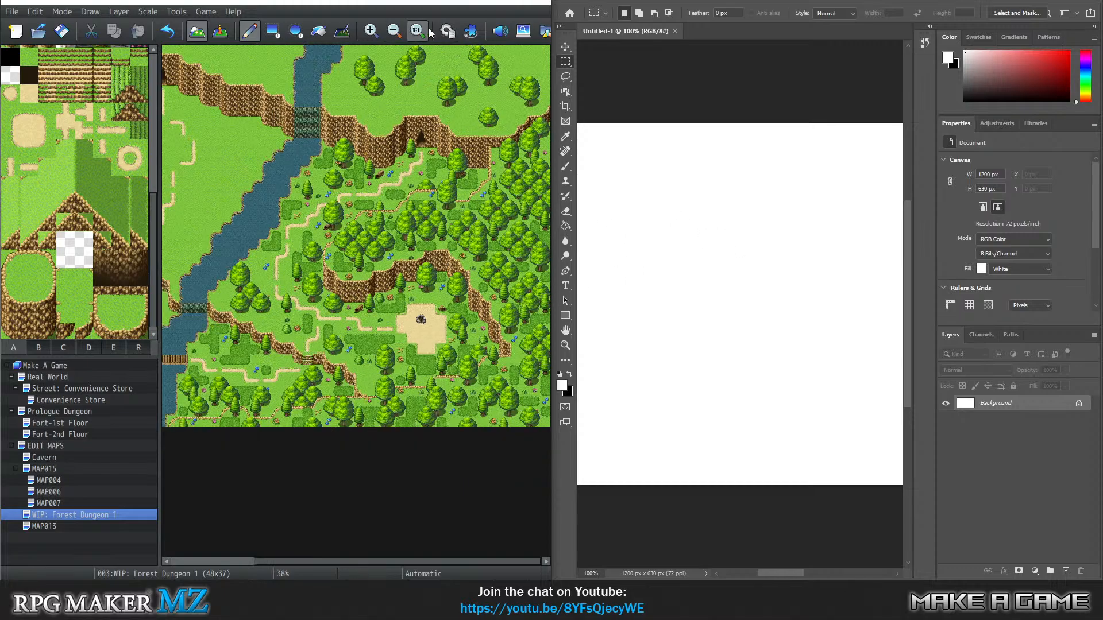
{"action": "left_click", "coordinate": [395, 31]}
{"action": "left_click", "coordinate": [395, 31]}
{"action": "left_click", "coordinate": [395, 31]}
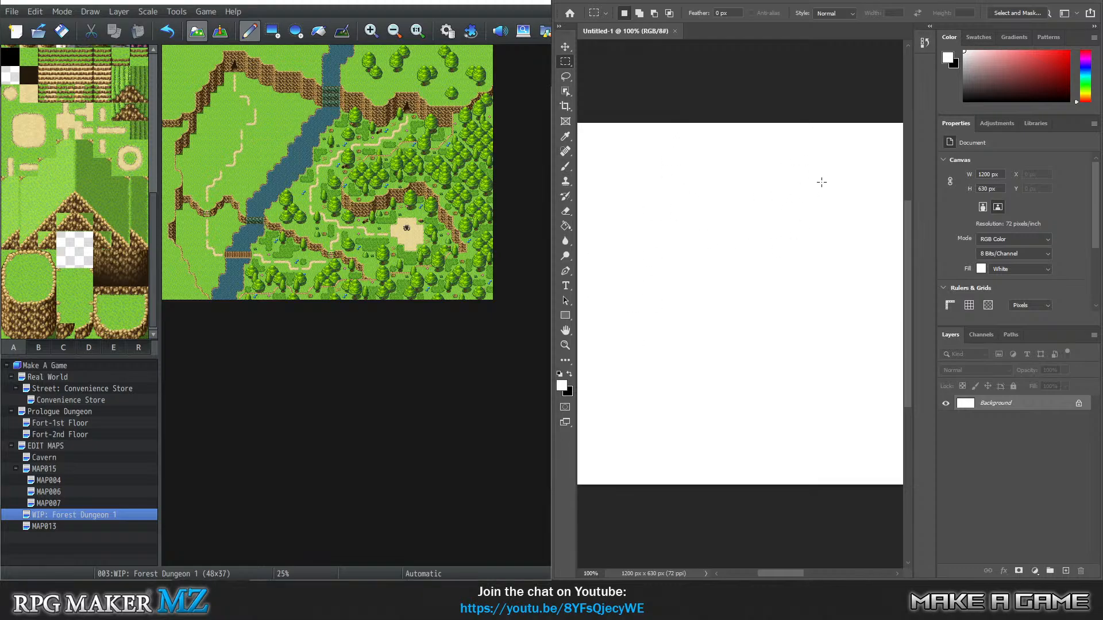
Set up the Brush tool with black as the foreground colour and clear the small rectangular selection on the canvas
{"action": "left_click_drag", "start_coordinate": [821, 182], "coordinate": [826, 211]}
{"action": "left_click", "coordinate": [565, 167]}
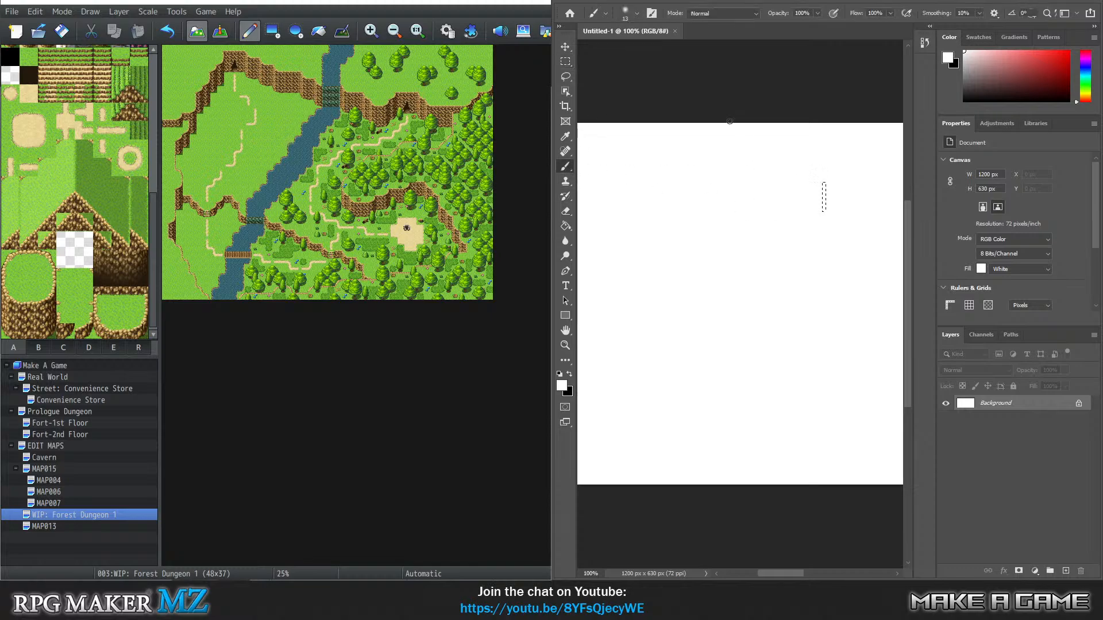
{"action": "key", "text": "alt+e"}
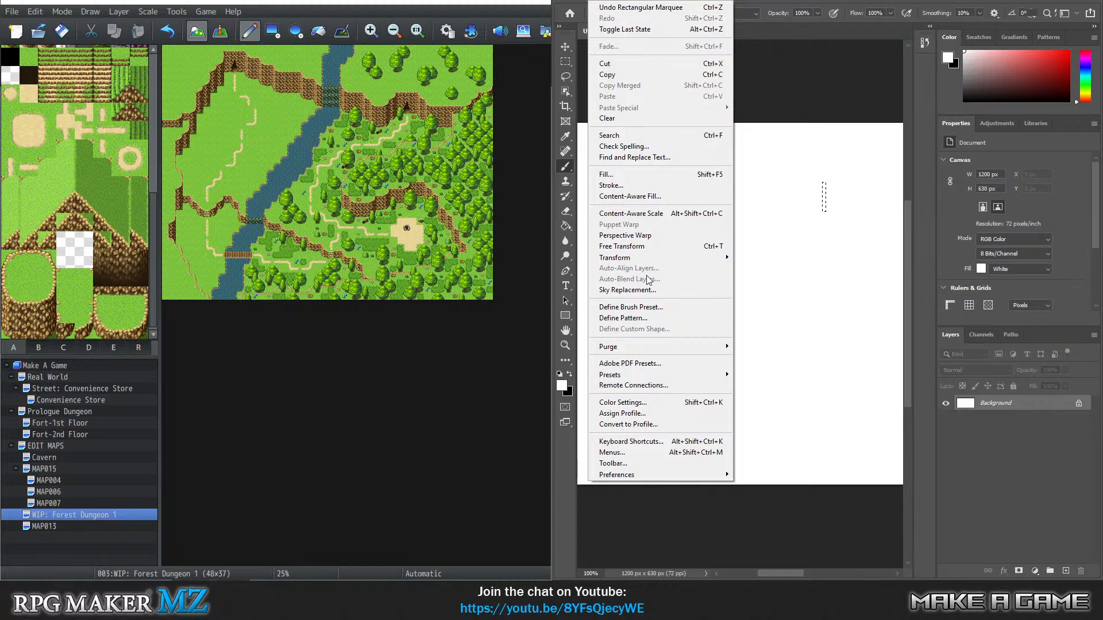
{"action": "left_click", "coordinate": [798, 108]}
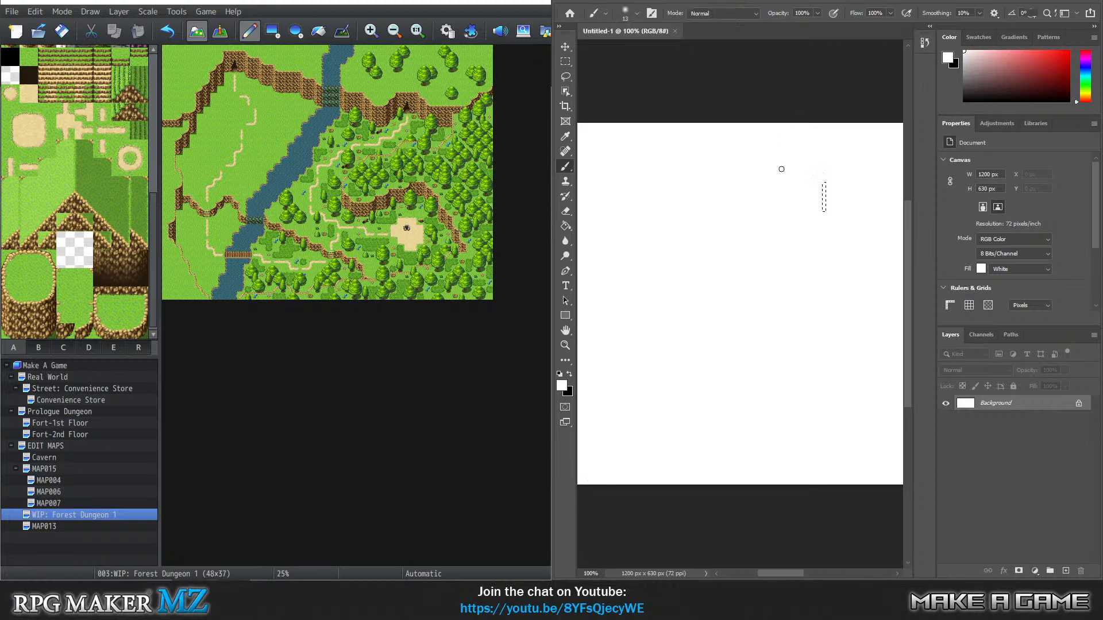
{"action": "key", "text": "ctrl+d"}
{"action": "left_click", "coordinate": [836, 208]}
{"action": "key", "text": "x"}
Sketch the map's cave routes as joined curved black lines, with a loop at the clearing and arrowheads at both cave ends
{"action": "mouse_move", "coordinate": [850, 162]}
{"action": "left_mouse_down"}
{"action": "mouse_move", "coordinate": [825, 207]}
{"action": "mouse_move", "coordinate": [768, 235]}
{"action": "mouse_move", "coordinate": [730, 282]}
{"action": "mouse_move", "coordinate": [753, 338]}
{"action": "mouse_move", "coordinate": [853, 367]}
{"action": "mouse_move", "coordinate": [830, 368]}
{"action": "left_mouse_up"}
{"action": "mouse_move", "coordinate": [768, 349]}
{"action": "left_mouse_down"}
{"action": "mouse_move", "coordinate": [747, 408]}
{"action": "mouse_move", "coordinate": [675, 414]}
{"action": "mouse_move", "coordinate": [646, 385]}
{"action": "mouse_move", "coordinate": [627, 323]}
{"action": "mouse_move", "coordinate": [644, 234]}
{"action": "mouse_move", "coordinate": [697, 193]}
{"action": "mouse_move", "coordinate": [649, 141]}
{"action": "mouse_move", "coordinate": [666, 139]}
{"action": "left_mouse_up"}
{"action": "left_click_drag", "start_coordinate": [848, 156], "coordinate": [868, 147]}
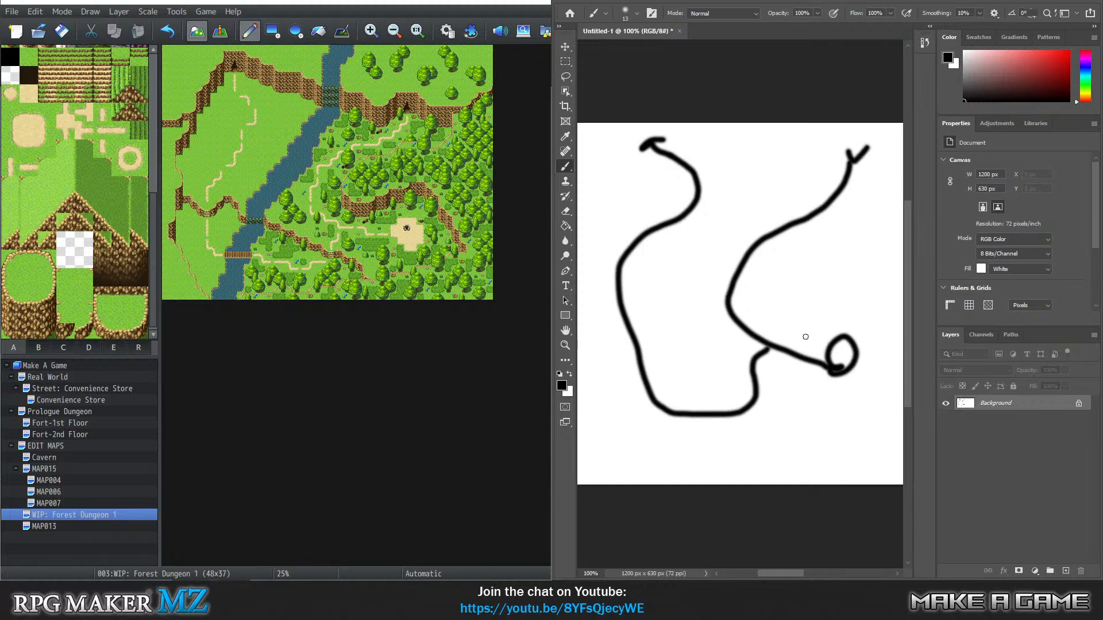
Circle both cave ends of the sketched routes and the lower bend of the western route
{"action": "mouse_move", "coordinate": [865, 154]}
{"action": "left_mouse_down"}
{"action": "mouse_move", "coordinate": [854, 168]}
{"action": "mouse_move", "coordinate": [874, 192]}
{"action": "mouse_move", "coordinate": [868, 173]}
{"action": "left_mouse_up"}
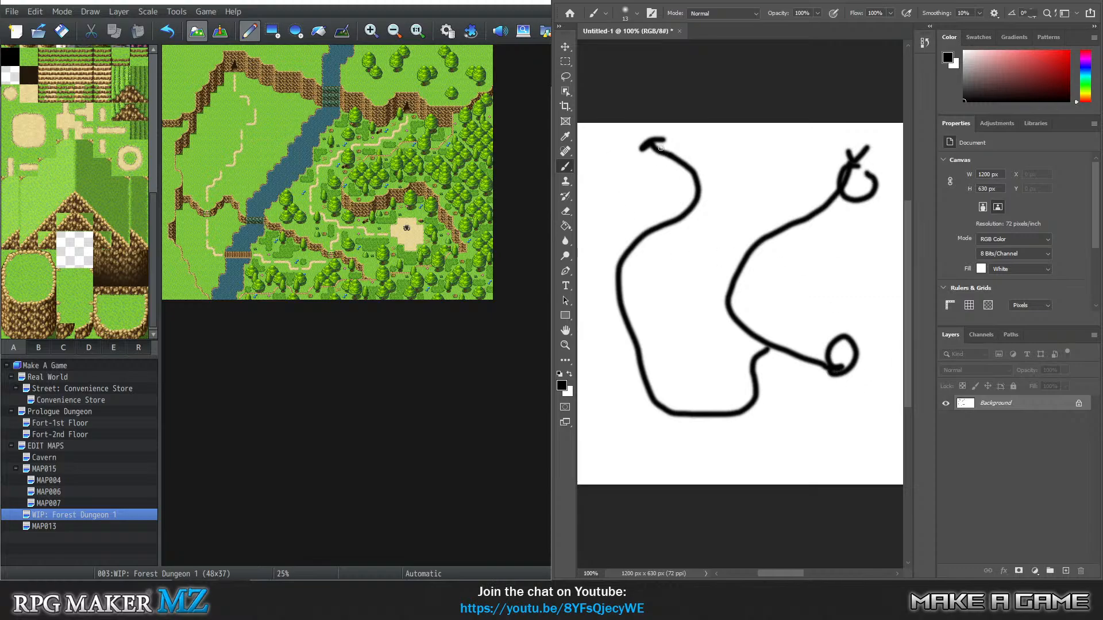
{"action": "mouse_move", "coordinate": [661, 148]}
{"action": "left_mouse_down"}
{"action": "mouse_move", "coordinate": [635, 170]}
{"action": "mouse_move", "coordinate": [667, 163]}
{"action": "mouse_move", "coordinate": [658, 155]}
{"action": "left_mouse_up"}
{"action": "mouse_move", "coordinate": [654, 405]}
{"action": "left_mouse_down"}
{"action": "mouse_move", "coordinate": [629, 445]}
{"action": "mouse_move", "coordinate": [661, 403]}
{"action": "left_mouse_up"}
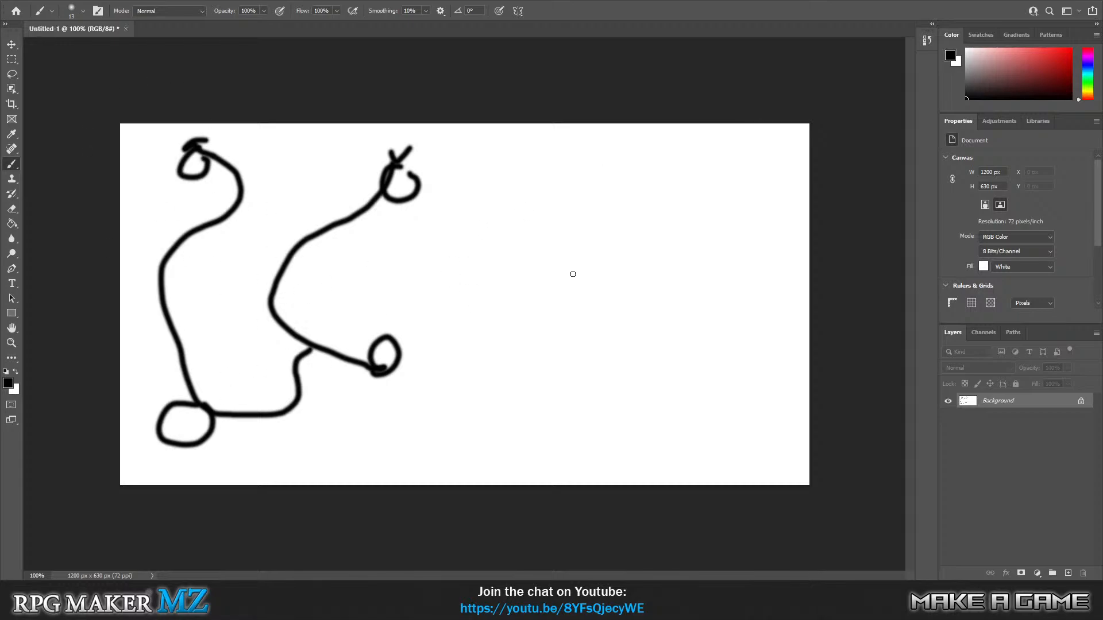
Sketch a second, smaller layout on the blank half of the canvas, with straight angular paths linking boxes and circles
{"action": "mouse_move", "coordinate": [556, 409]}
{"action": "left_mouse_down"}
{"action": "mouse_move", "coordinate": [540, 409]}
{"action": "mouse_move", "coordinate": [577, 422]}
{"action": "mouse_move", "coordinate": [549, 381]}
{"action": "mouse_move", "coordinate": [598, 380]}
{"action": "mouse_move", "coordinate": [599, 270]}
{"action": "mouse_move", "coordinate": [585, 265]}
{"action": "mouse_move", "coordinate": [613, 249]}
{"action": "mouse_move", "coordinate": [599, 263]}
{"action": "left_mouse_up"}
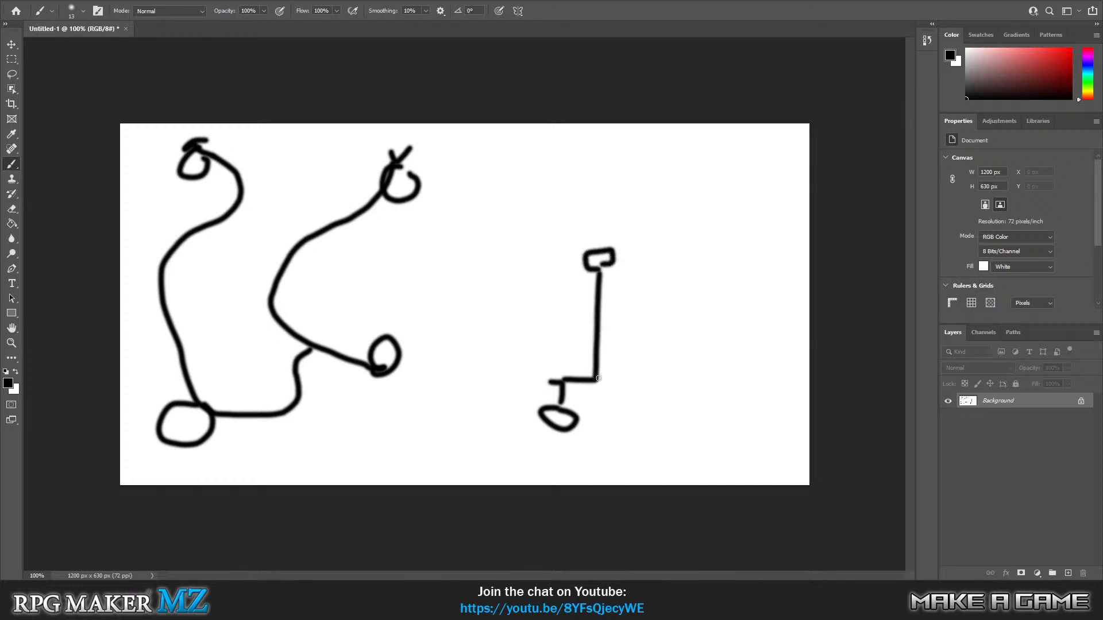
{"action": "mouse_move", "coordinate": [598, 379]}
{"action": "left_mouse_down"}
{"action": "mouse_move", "coordinate": [620, 395]}
{"action": "mouse_move", "coordinate": [606, 369]}
{"action": "mouse_move", "coordinate": [523, 392]}
{"action": "mouse_move", "coordinate": [550, 375]}
{"action": "mouse_move", "coordinate": [601, 372]}
{"action": "left_mouse_up"}
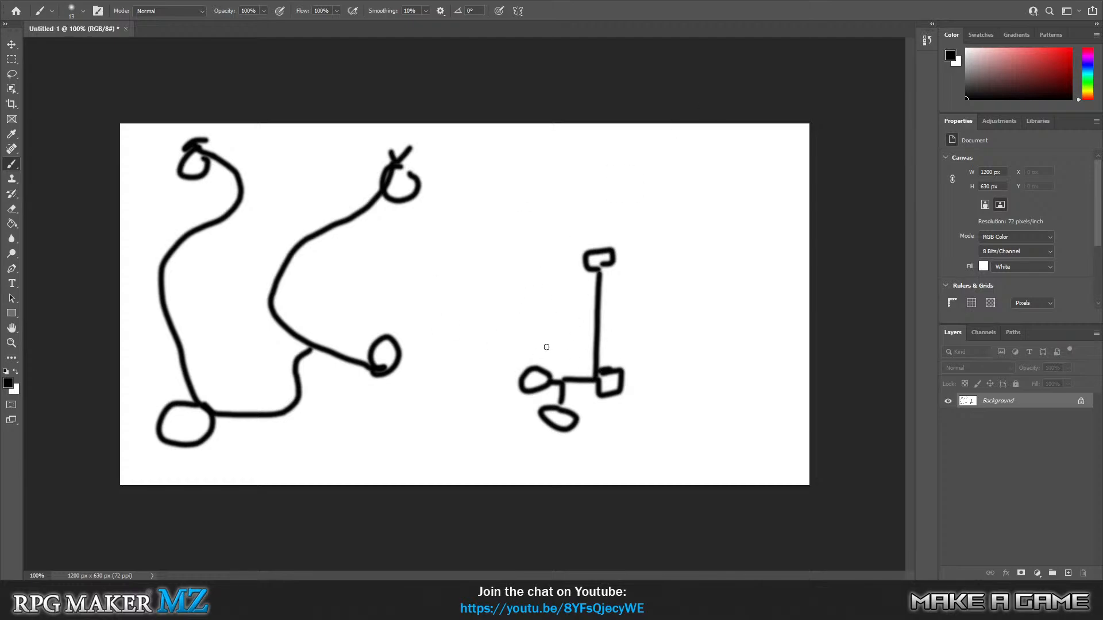
Sketch four boxes in the blank upper-right corner of the canvas and link them with short angular paths
{"action": "mouse_move", "coordinate": [674, 155]}
{"action": "left_mouse_down"}
{"action": "mouse_move", "coordinate": [714, 175]}
{"action": "mouse_move", "coordinate": [715, 152]}
{"action": "mouse_move", "coordinate": [674, 154]}
{"action": "left_mouse_up"}
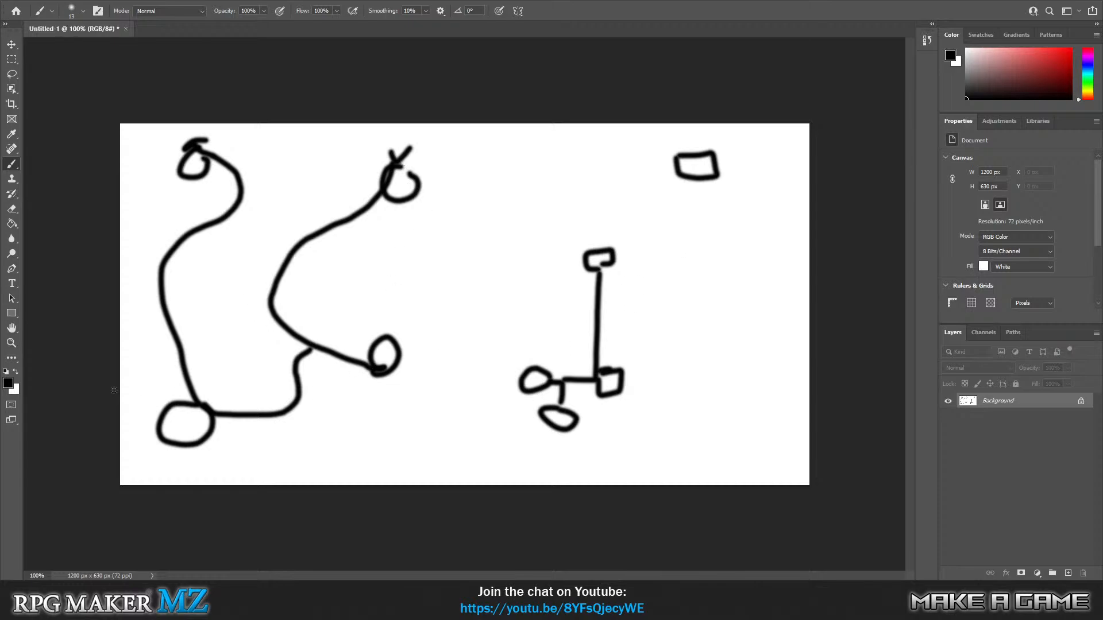
{"action": "mouse_move", "coordinate": [684, 218]}
{"action": "left_mouse_down"}
{"action": "mouse_move", "coordinate": [714, 239]}
{"action": "mouse_move", "coordinate": [729, 214]}
{"action": "mouse_move", "coordinate": [684, 212]}
{"action": "left_mouse_up"}
{"action": "left_click", "coordinate": [759, 155]}
{"action": "mouse_move", "coordinate": [760, 169]}
{"action": "left_mouse_down"}
{"action": "mouse_move", "coordinate": [785, 175]}
{"action": "mouse_move", "coordinate": [767, 150]}
{"action": "left_mouse_up"}
{"action": "mouse_move", "coordinate": [761, 215]}
{"action": "left_mouse_down"}
{"action": "mouse_move", "coordinate": [773, 236]}
{"action": "mouse_move", "coordinate": [791, 214]}
{"action": "mouse_move", "coordinate": [761, 214]}
{"action": "left_mouse_up"}
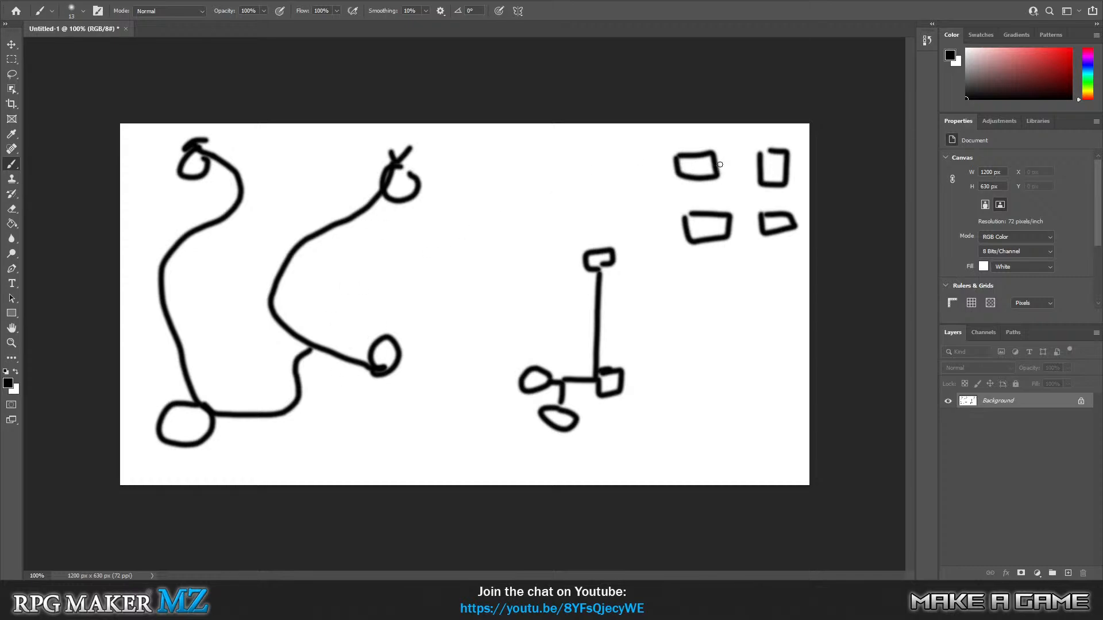
{"action": "mouse_move", "coordinate": [719, 165]}
{"action": "left_mouse_down"}
{"action": "mouse_move", "coordinate": [759, 157]}
{"action": "mouse_move", "coordinate": [741, 170]}
{"action": "mouse_move", "coordinate": [746, 202]}
{"action": "mouse_move", "coordinate": [774, 213]}
{"action": "mouse_move", "coordinate": [727, 221]}
{"action": "left_mouse_up"}
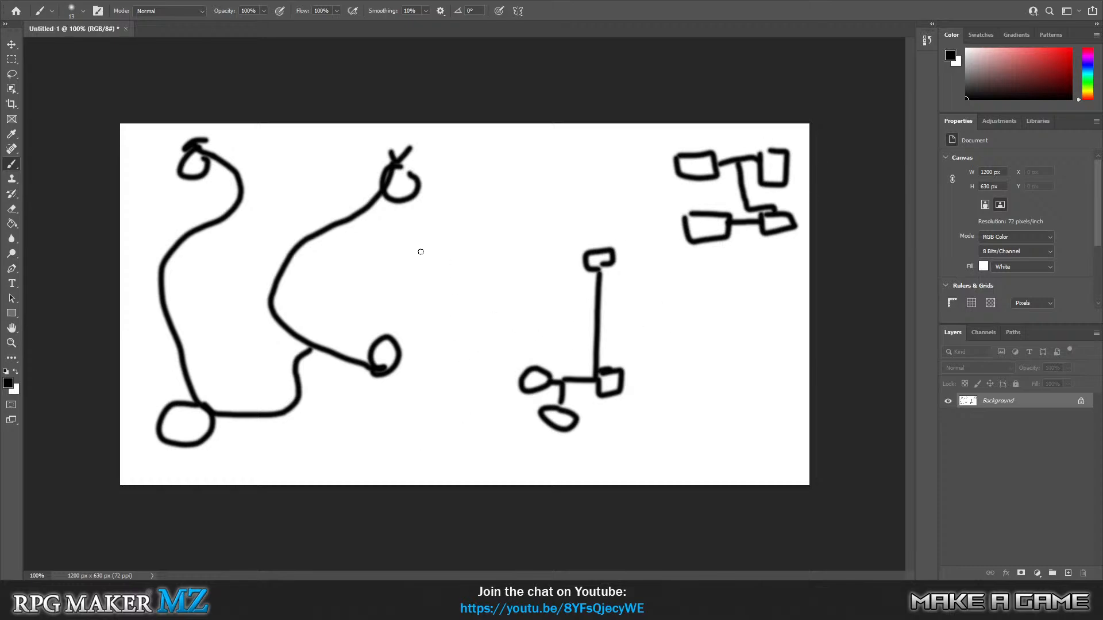
Sketch two rows of three boxes mid-canvas and draw lines from the first box to its neighbours
{"action": "mouse_move", "coordinate": [410, 250]}
{"action": "left_mouse_down"}
{"action": "mouse_move", "coordinate": [416, 269]}
{"action": "mouse_move", "coordinate": [443, 241]}
{"action": "mouse_move", "coordinate": [424, 247]}
{"action": "mouse_move", "coordinate": [494, 267]}
{"action": "mouse_move", "coordinate": [472, 236]}
{"action": "mouse_move", "coordinate": [466, 247]}
{"action": "mouse_move", "coordinate": [546, 271]}
{"action": "mouse_move", "coordinate": [560, 236]}
{"action": "mouse_move", "coordinate": [534, 237]}
{"action": "left_mouse_up"}
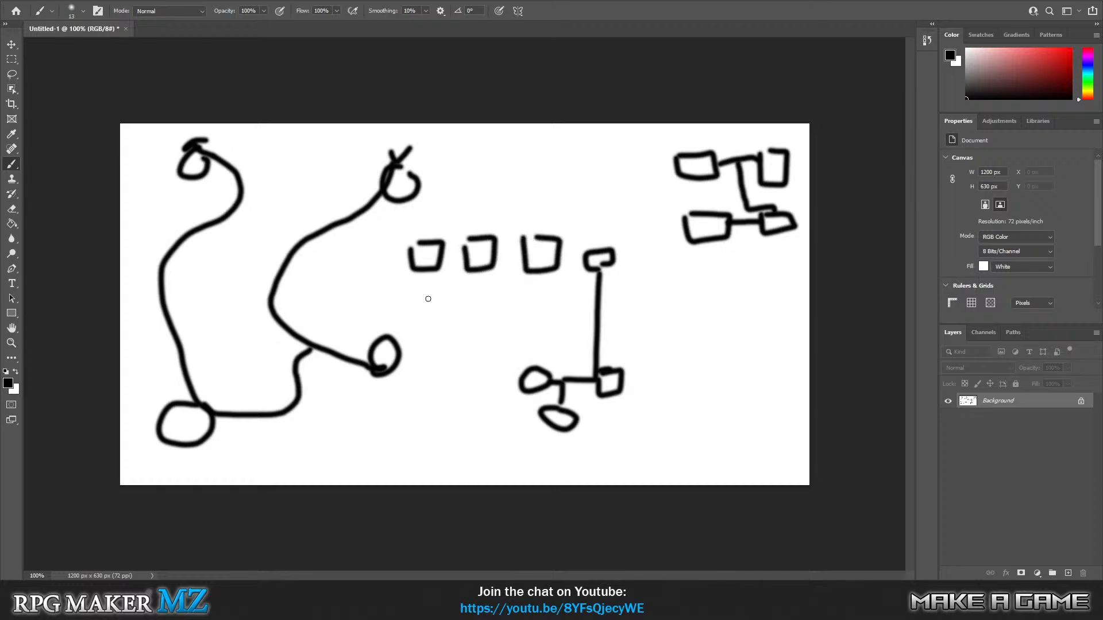
{"action": "mouse_move", "coordinate": [411, 304]}
{"action": "left_mouse_down"}
{"action": "mouse_move", "coordinate": [416, 329]}
{"action": "mouse_move", "coordinate": [445, 305]}
{"action": "mouse_move", "coordinate": [420, 303]}
{"action": "mouse_move", "coordinate": [489, 342]}
{"action": "mouse_move", "coordinate": [507, 304]}
{"action": "mouse_move", "coordinate": [478, 303]}
{"action": "left_mouse_up"}
{"action": "mouse_move", "coordinate": [538, 299]}
{"action": "left_mouse_down"}
{"action": "mouse_move", "coordinate": [554, 332]}
{"action": "mouse_move", "coordinate": [565, 293]}
{"action": "mouse_move", "coordinate": [542, 295]}
{"action": "left_mouse_up"}
{"action": "mouse_move", "coordinate": [428, 275]}
{"action": "left_mouse_down"}
{"action": "mouse_move", "coordinate": [478, 298]}
{"action": "mouse_move", "coordinate": [421, 315]}
{"action": "left_mouse_up"}
{"action": "mouse_move", "coordinate": [441, 253]}
{"action": "left_mouse_down"}
{"action": "mouse_move", "coordinate": [468, 254]}
{"action": "mouse_move", "coordinate": [503, 311]}
{"action": "left_mouse_up"}
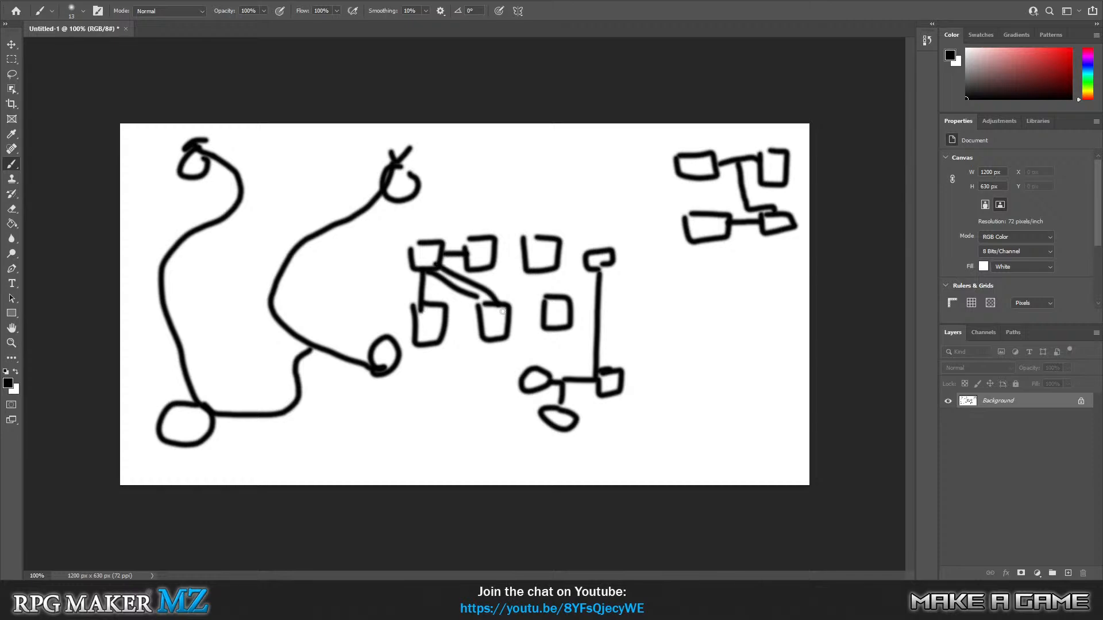
{"action": "left_click_drag", "start_coordinate": [445, 266], "coordinate": [524, 260]}
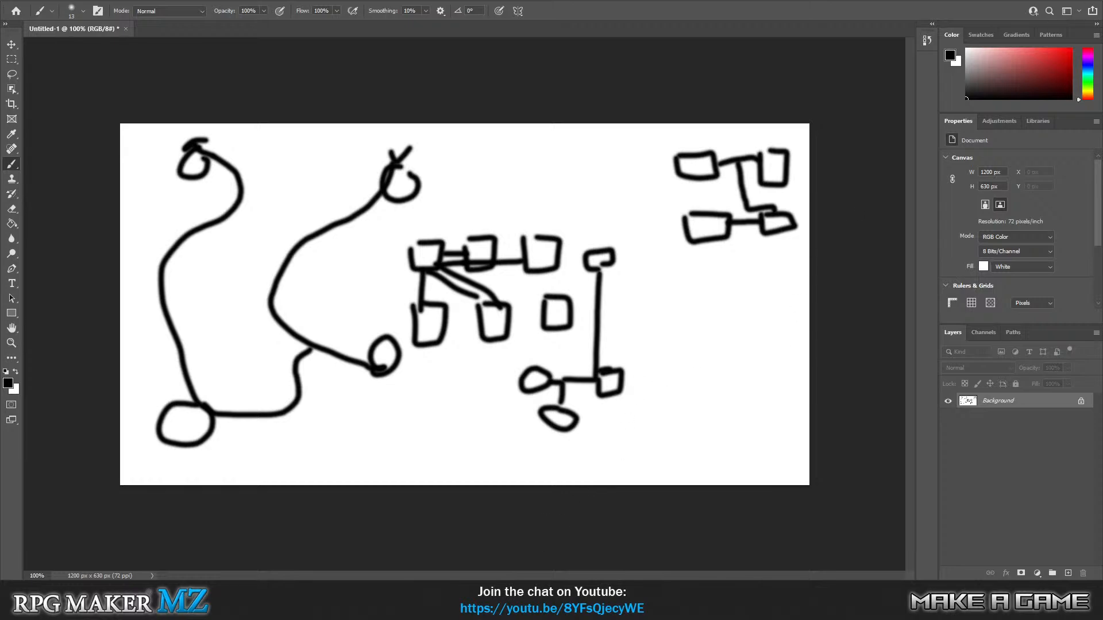
Switch to RPG Maker MZ, view the WIP: Forest Dungeon 1 map at 50% zoom, and open the Cavern map
{"action": "left_click", "coordinate": [505, 608]}
{"action": "left_click", "coordinate": [510, 1]}
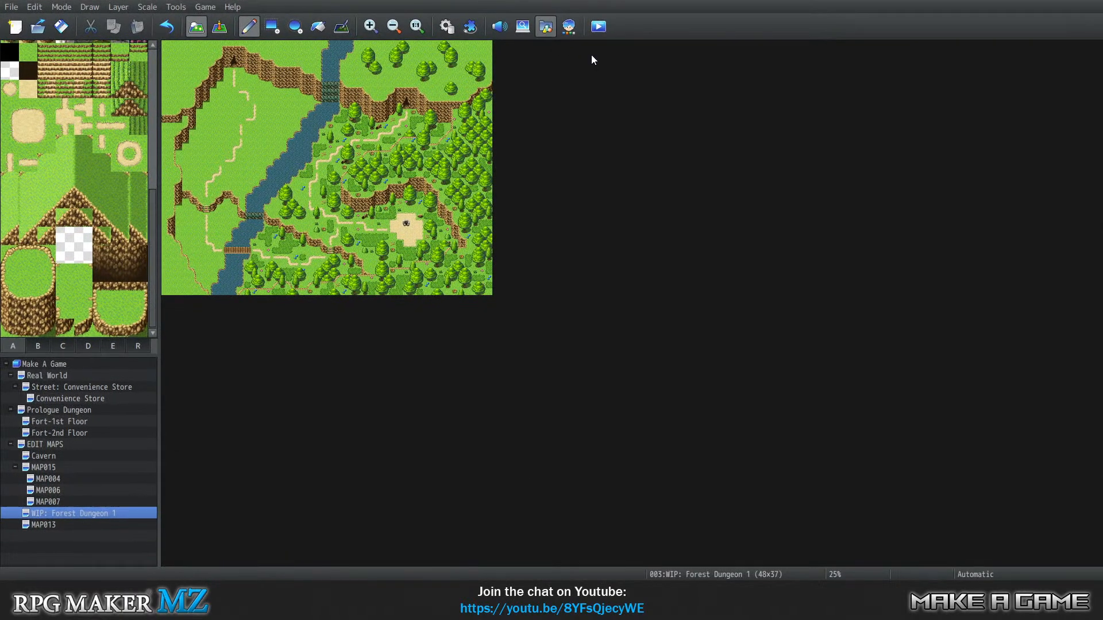
{"action": "left_click", "coordinate": [417, 25]}
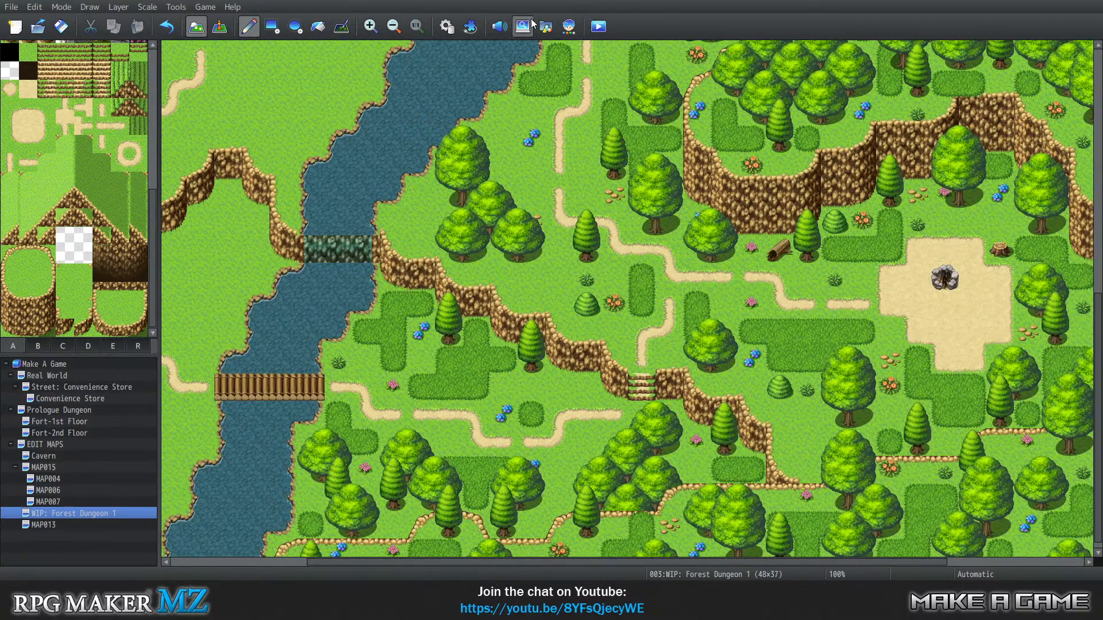
{"action": "left_click", "coordinate": [393, 30]}
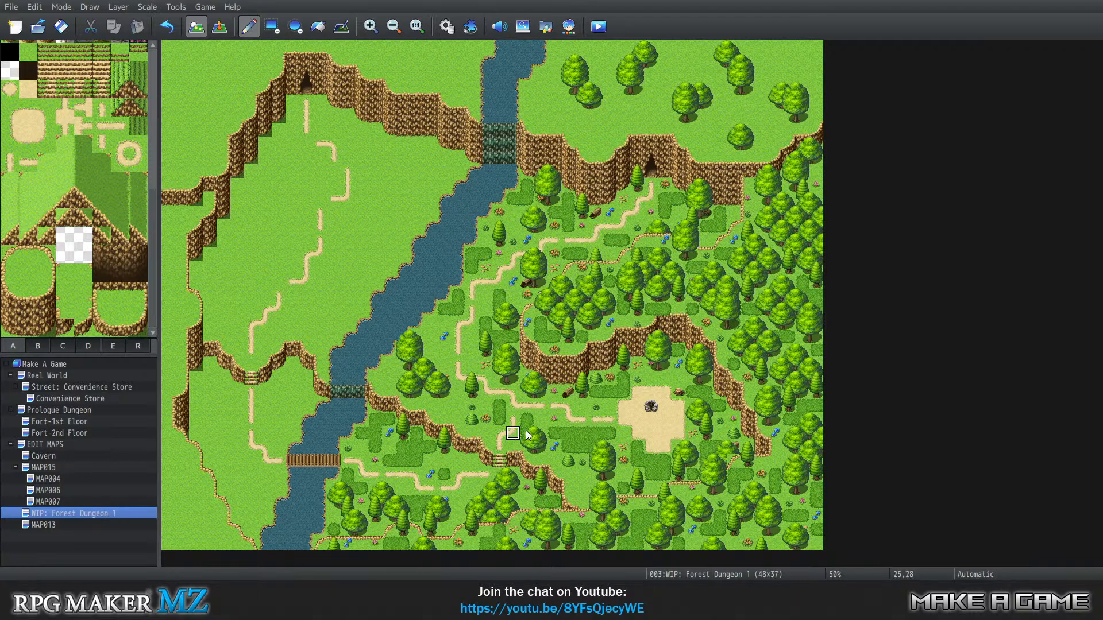
{"action": "left_click", "coordinate": [81, 457]}
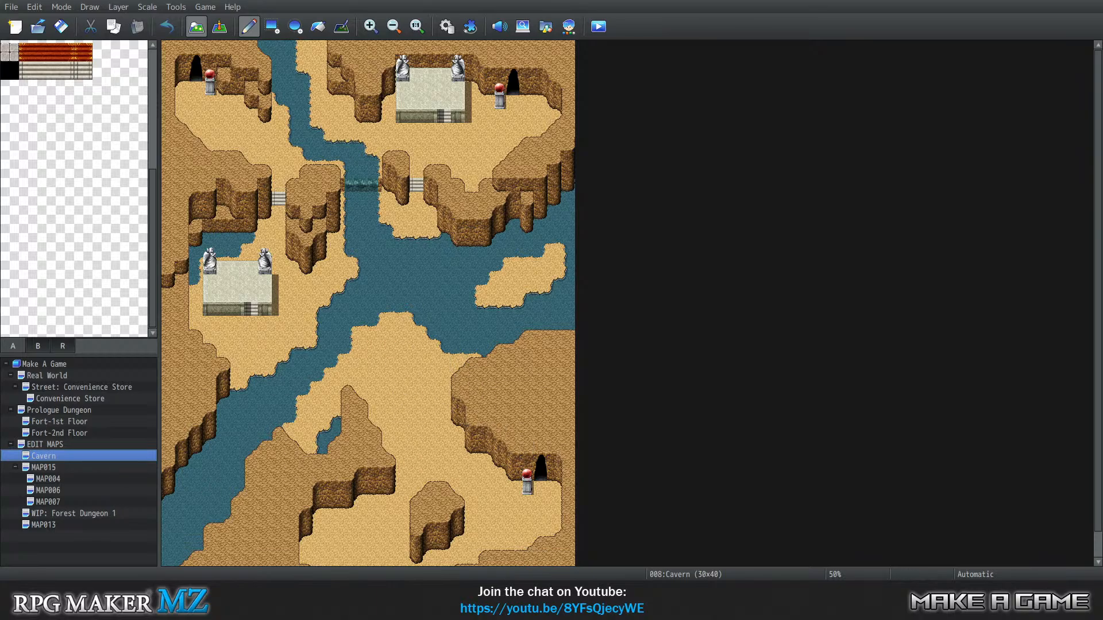
Switch to Photoshop, select the entire canvas and clear all the sketches from it
{"action": "key", "text": "alt+Tab"}
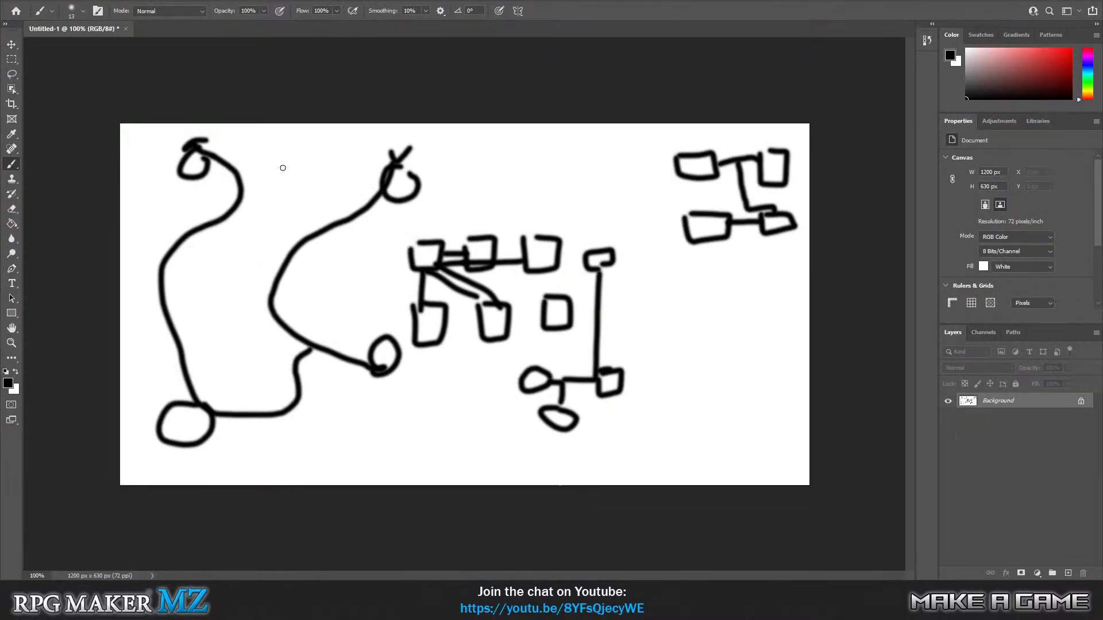
{"action": "left_click", "coordinate": [11, 59]}
{"action": "left_click_drag", "start_coordinate": [98, 74], "coordinate": [944, 579]}
{"action": "key", "text": "Delete"}
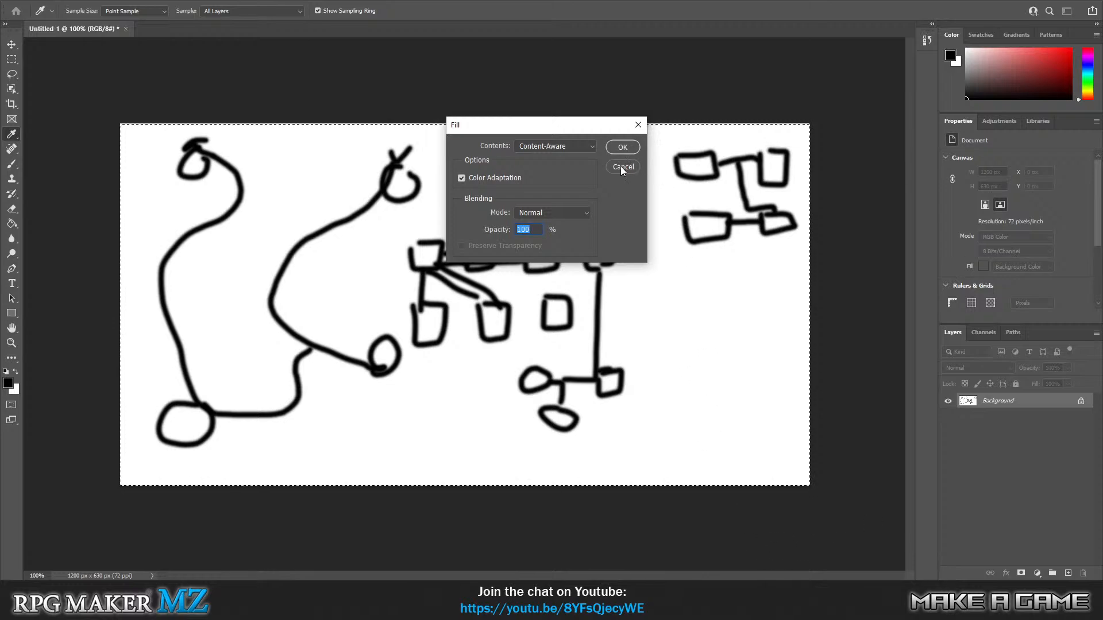
{"action": "left_click", "coordinate": [624, 148]}
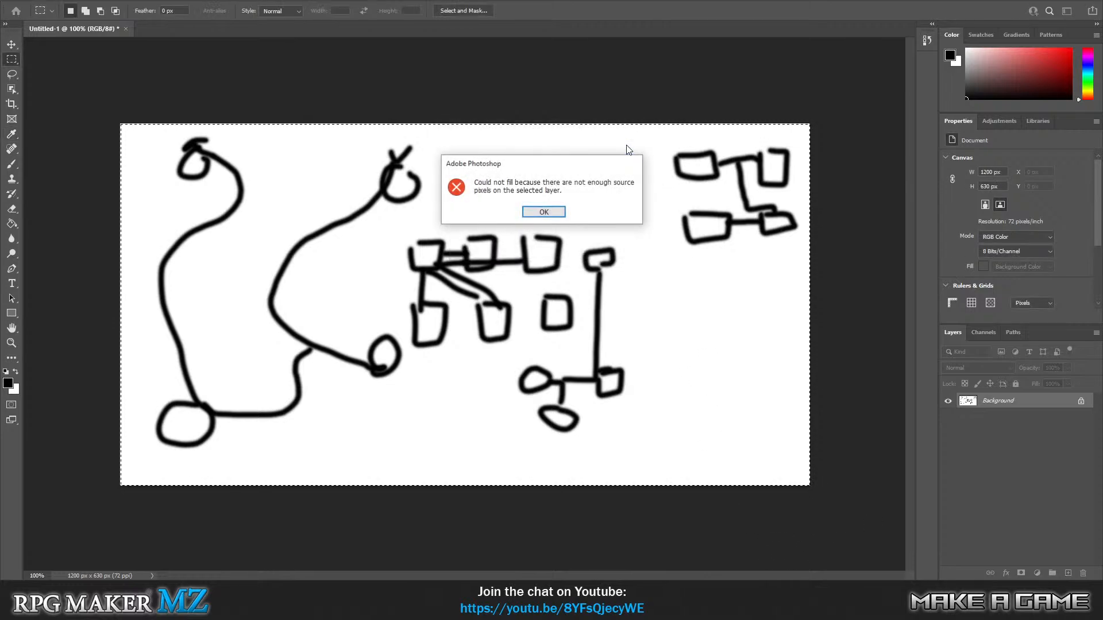
{"action": "left_click", "coordinate": [554, 214]}
{"action": "left_click", "coordinate": [47, 1]}
{"action": "left_click", "coordinate": [51, 62]}
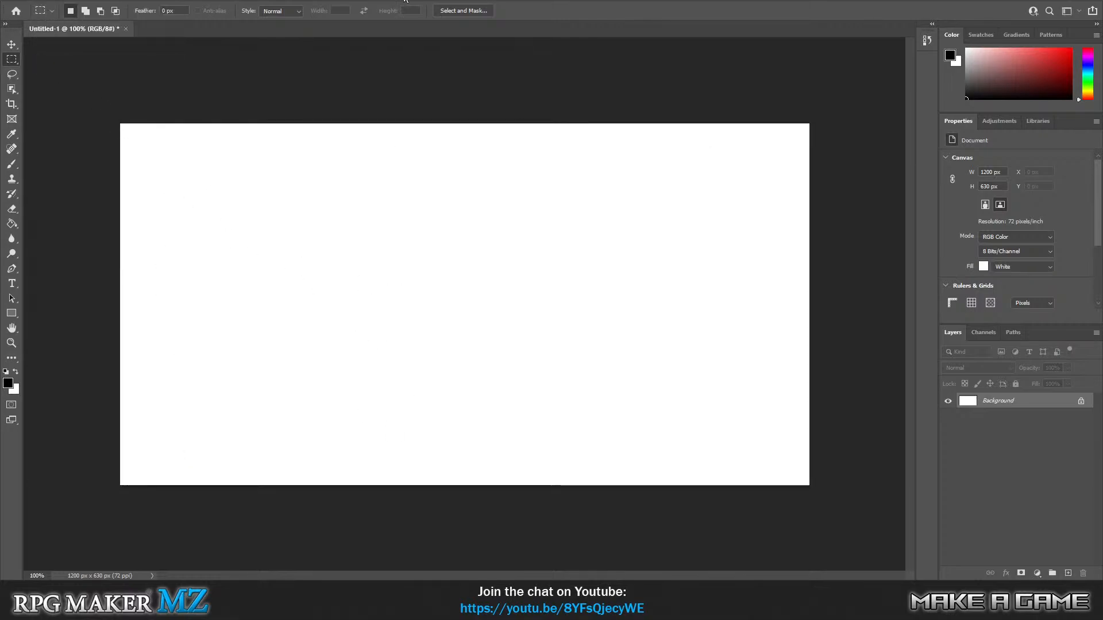
Arrange Photoshop and RPG Maker MZ side by side and zoom the Cavern map to 38%
{"action": "left_click_drag", "start_coordinate": [406, 1], "coordinate": [1097, 241]}
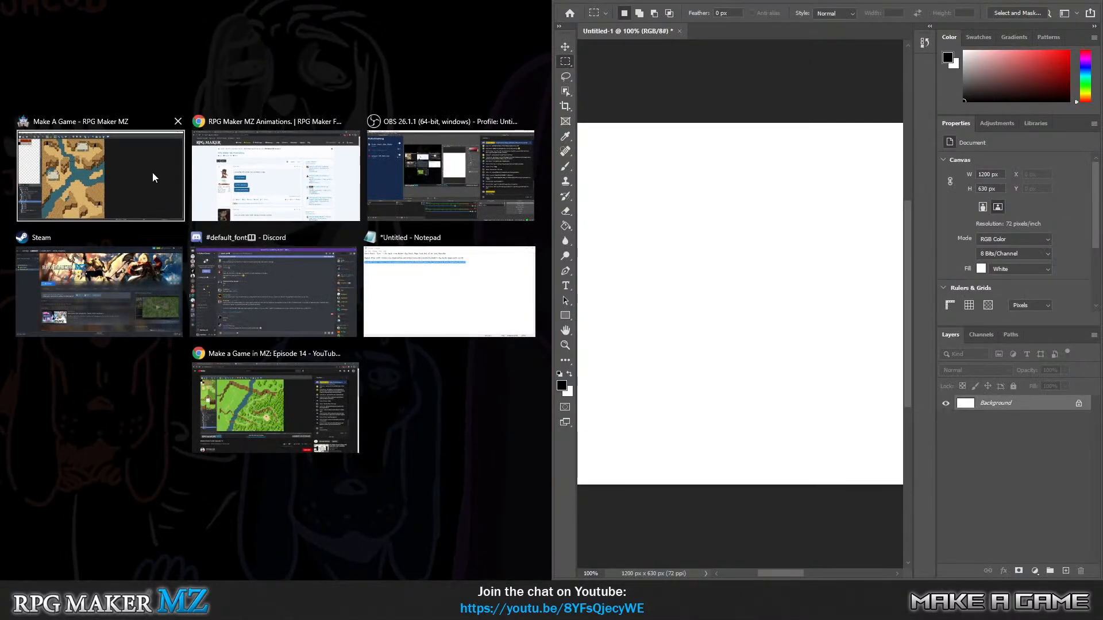
{"action": "left_click", "coordinate": [153, 172]}
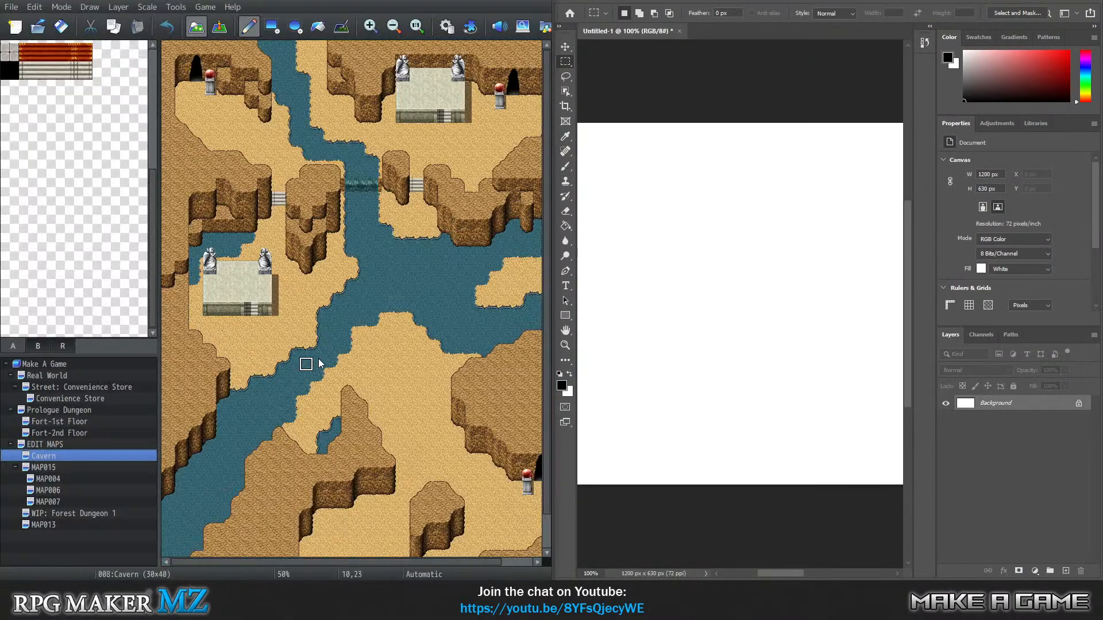
{"action": "left_click", "coordinate": [422, 26]}
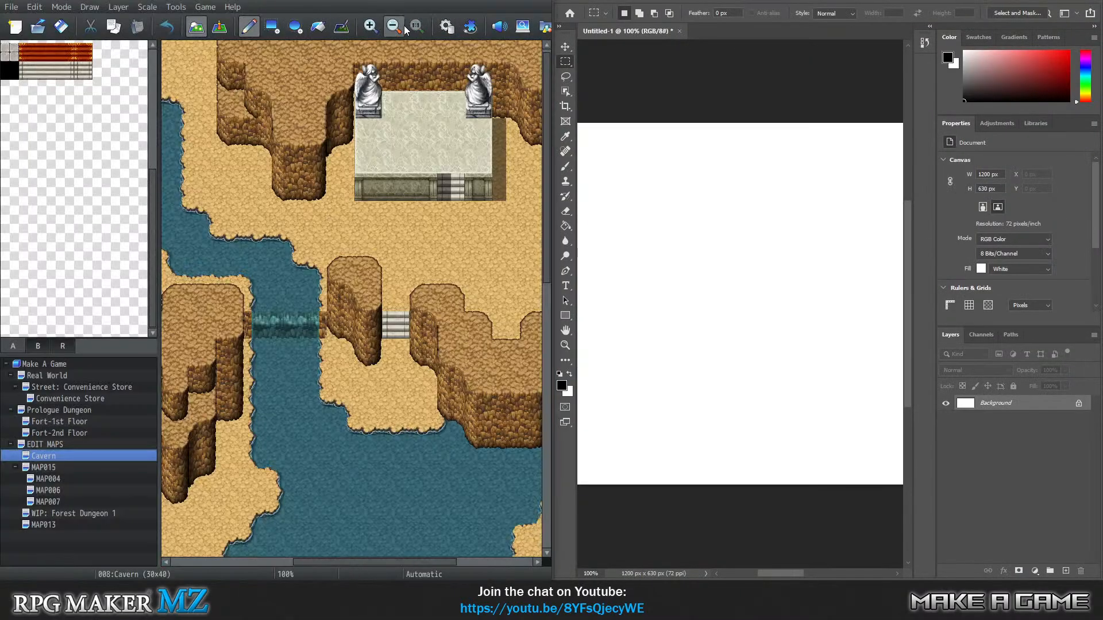
{"action": "left_click", "coordinate": [393, 25]}
{"action": "left_click", "coordinate": [393, 26]}
{"action": "left_click", "coordinate": [394, 26]}
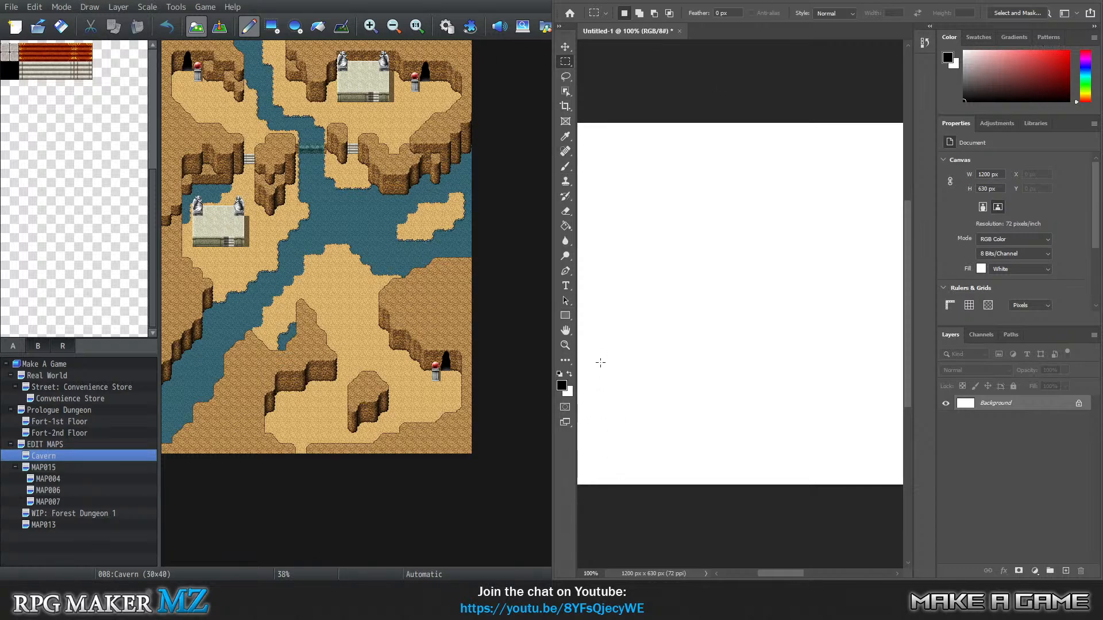
Start a Cavern layout sketch with the Brush tool by drawing a small oval near the canvas's lower edge
{"action": "left_click", "coordinate": [565, 166]}
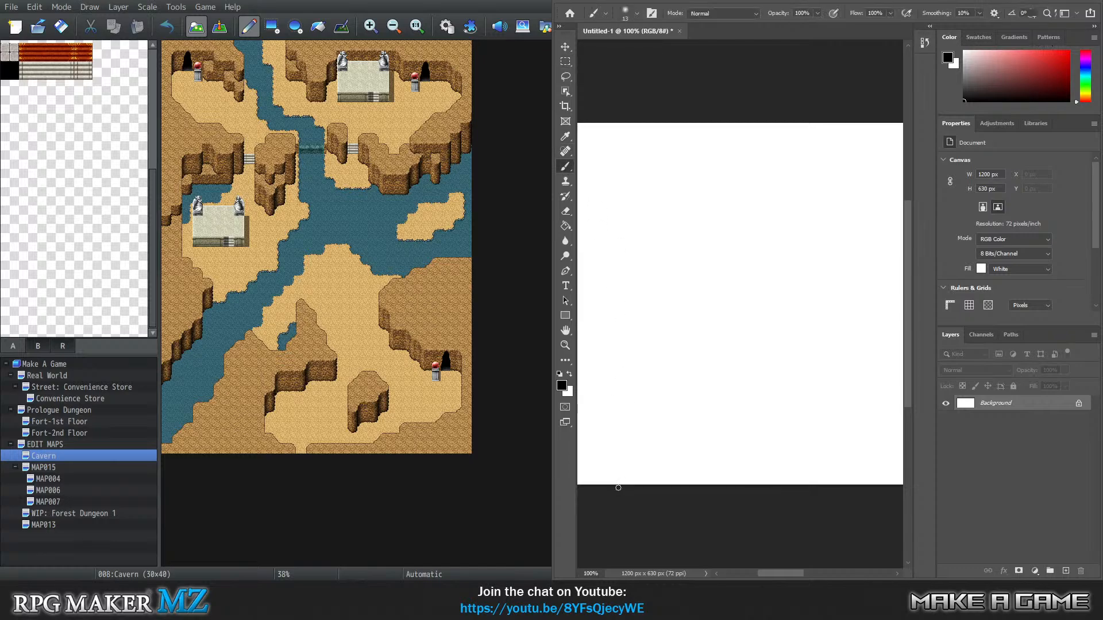
{"action": "mouse_move", "coordinate": [626, 463]}
{"action": "left_mouse_down"}
{"action": "mouse_move", "coordinate": [632, 475]}
{"action": "mouse_move", "coordinate": [622, 461]}
{"action": "left_mouse_up"}
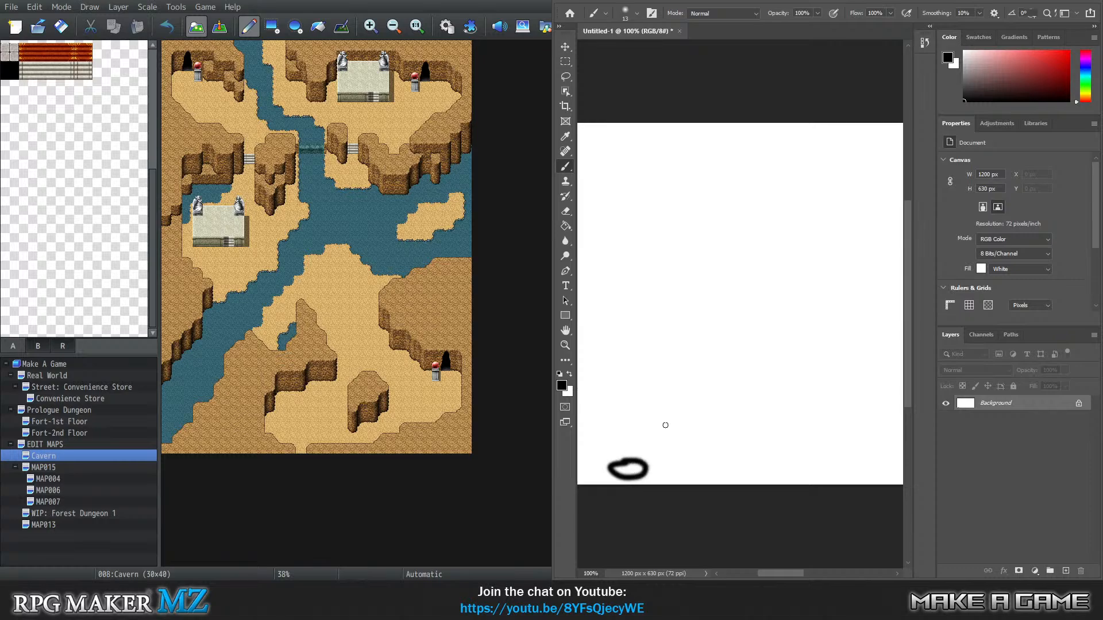
Paint seven small outlined ovals as map nodes, scattered upward from the existing oval at the bottom of the canvas
{"action": "mouse_move", "coordinate": [706, 422]}
{"action": "left_mouse_down"}
{"action": "mouse_move", "coordinate": [715, 435]}
{"action": "mouse_move", "coordinate": [709, 411]}
{"action": "mouse_move", "coordinate": [695, 419]}
{"action": "left_mouse_up"}
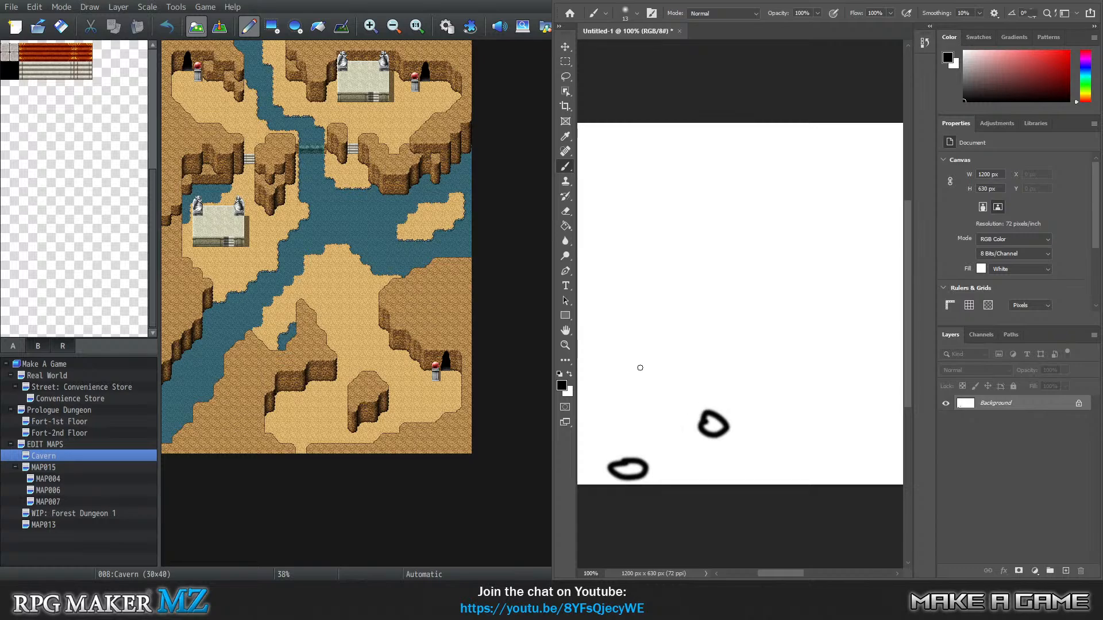
{"action": "mouse_move", "coordinate": [640, 368]}
{"action": "left_mouse_down"}
{"action": "mouse_move", "coordinate": [631, 381]}
{"action": "mouse_move", "coordinate": [660, 371]}
{"action": "mouse_move", "coordinate": [642, 376]}
{"action": "left_mouse_up"}
{"action": "mouse_move", "coordinate": [611, 315]}
{"action": "left_mouse_down"}
{"action": "mouse_move", "coordinate": [617, 342]}
{"action": "mouse_move", "coordinate": [613, 313]}
{"action": "left_mouse_up"}
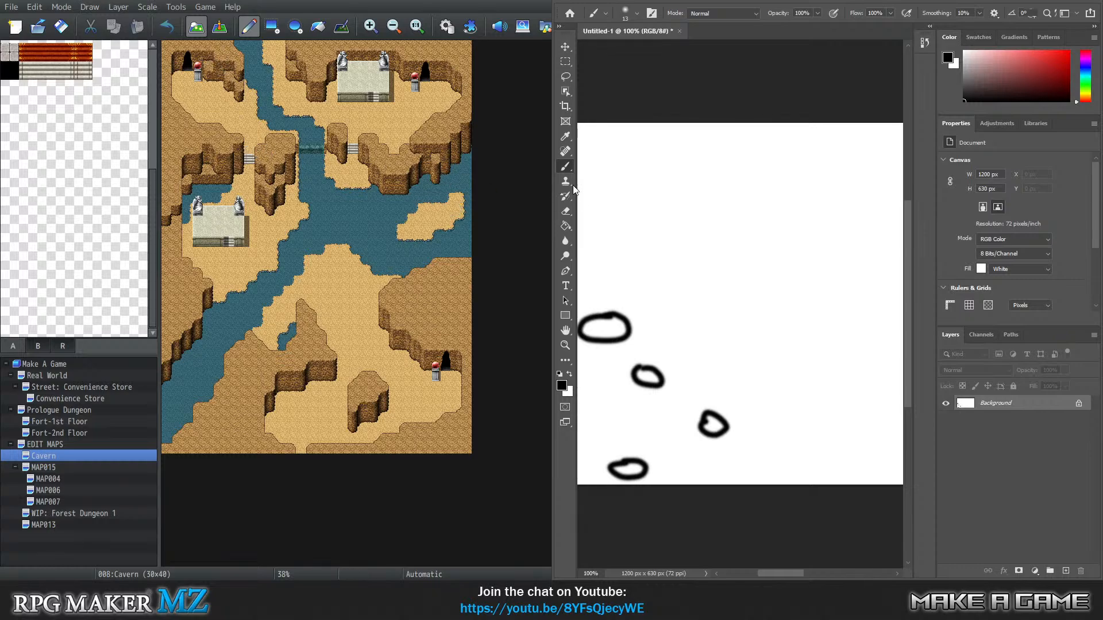
{"action": "mouse_move", "coordinate": [606, 228]}
{"action": "left_mouse_down"}
{"action": "mouse_move", "coordinate": [610, 219]}
{"action": "mouse_move", "coordinate": [637, 244]}
{"action": "mouse_move", "coordinate": [608, 221]}
{"action": "left_mouse_up"}
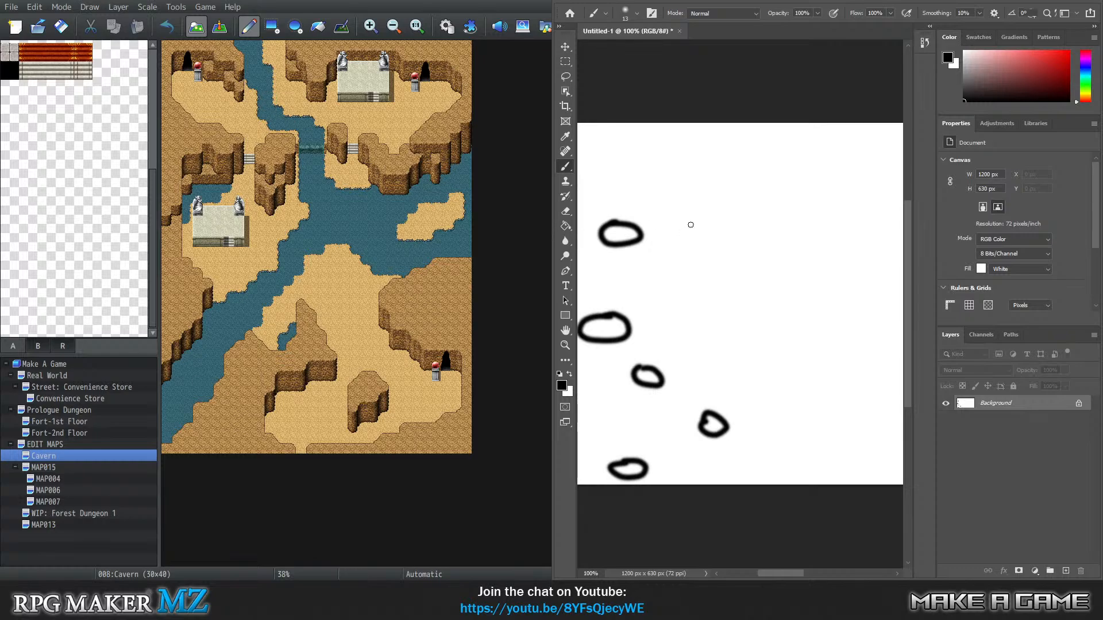
{"action": "mouse_move", "coordinate": [669, 218]}
{"action": "left_mouse_down"}
{"action": "mouse_move", "coordinate": [663, 234]}
{"action": "mouse_move", "coordinate": [667, 224]}
{"action": "left_mouse_up"}
{"action": "mouse_move", "coordinate": [709, 192]}
{"action": "left_mouse_down"}
{"action": "mouse_move", "coordinate": [700, 197]}
{"action": "mouse_move", "coordinate": [740, 202]}
{"action": "mouse_move", "coordinate": [703, 192]}
{"action": "left_mouse_up"}
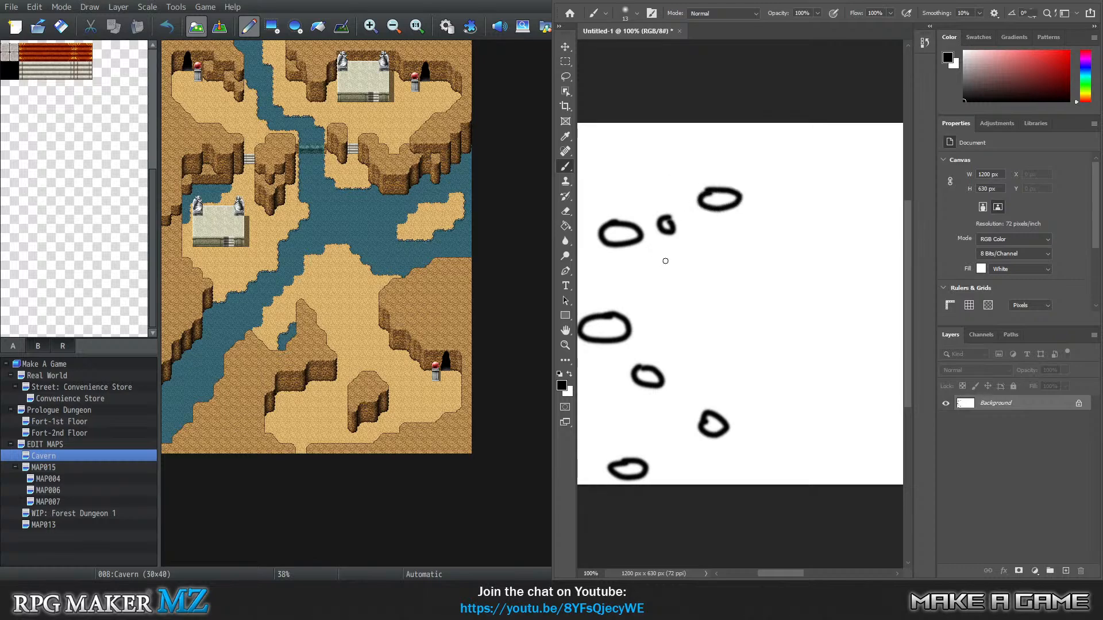
{"action": "mouse_move", "coordinate": [770, 185]}
{"action": "left_mouse_down"}
{"action": "mouse_move", "coordinate": [776, 195]}
{"action": "mouse_move", "coordinate": [767, 185]}
{"action": "left_mouse_up"}
Link the ovals with branching brush lines from the bottom node upward, and add one more connected oval at the top
{"action": "mouse_move", "coordinate": [627, 464]}
{"action": "left_mouse_down"}
{"action": "mouse_move", "coordinate": [672, 426]}
{"action": "mouse_move", "coordinate": [707, 419]}
{"action": "mouse_move", "coordinate": [666, 423]}
{"action": "mouse_move", "coordinate": [656, 387]}
{"action": "mouse_move", "coordinate": [648, 394]}
{"action": "left_mouse_up"}
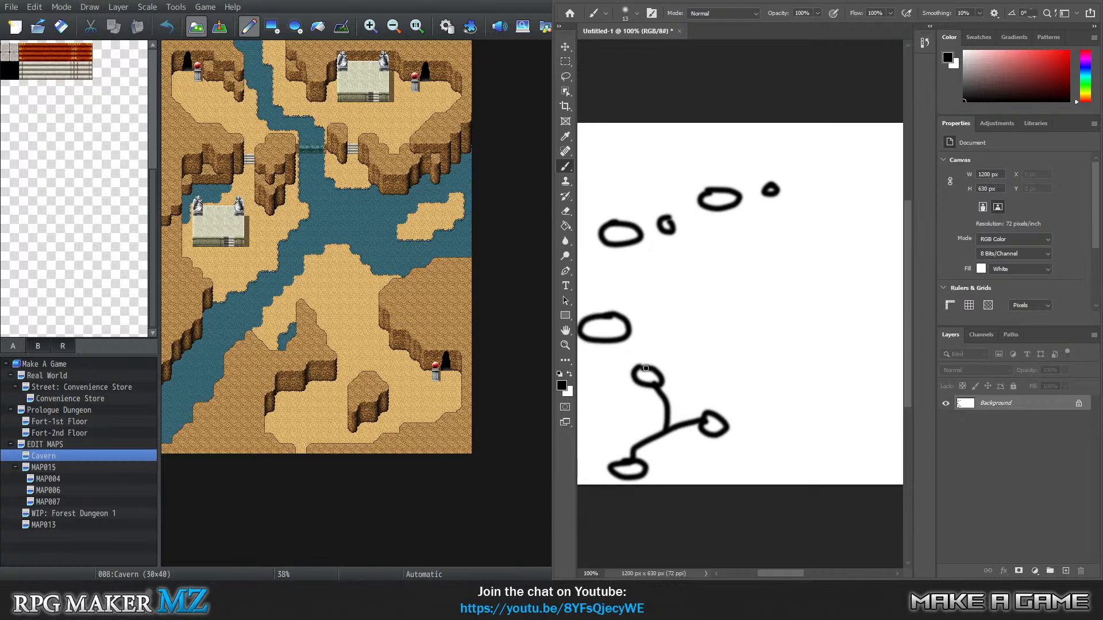
{"action": "mouse_move", "coordinate": [645, 368]}
{"action": "left_mouse_down"}
{"action": "mouse_move", "coordinate": [649, 332]}
{"action": "mouse_move", "coordinate": [622, 242]}
{"action": "left_mouse_up"}
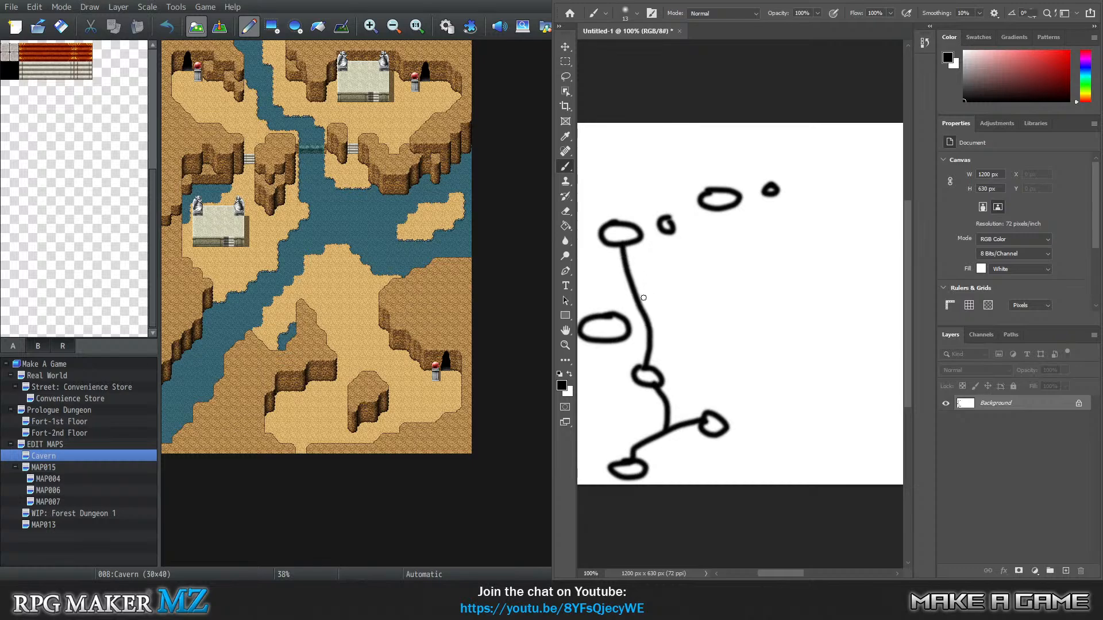
{"action": "left_click_drag", "start_coordinate": [640, 300], "coordinate": [668, 229]}
{"action": "left_click_drag", "start_coordinate": [641, 315], "coordinate": [624, 319]}
{"action": "left_click", "coordinate": [187, 61]}
{"action": "mouse_move", "coordinate": [668, 247]}
{"action": "left_mouse_down"}
{"action": "mouse_move", "coordinate": [702, 237]}
{"action": "mouse_move", "coordinate": [724, 206]}
{"action": "left_mouse_up"}
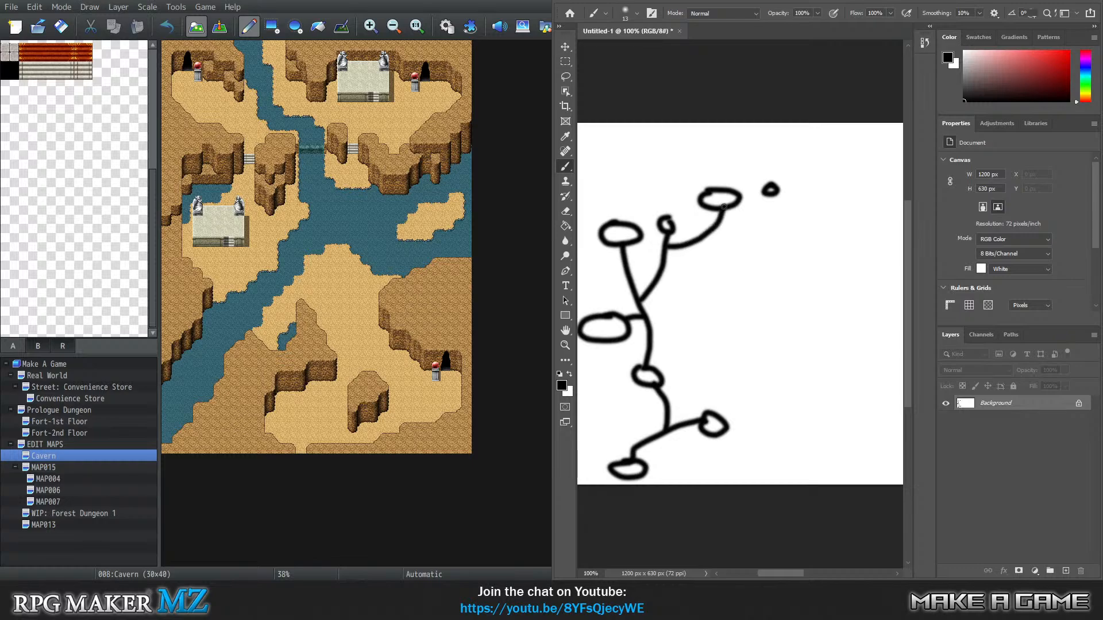
{"action": "key", "text": "ctrl+z"}
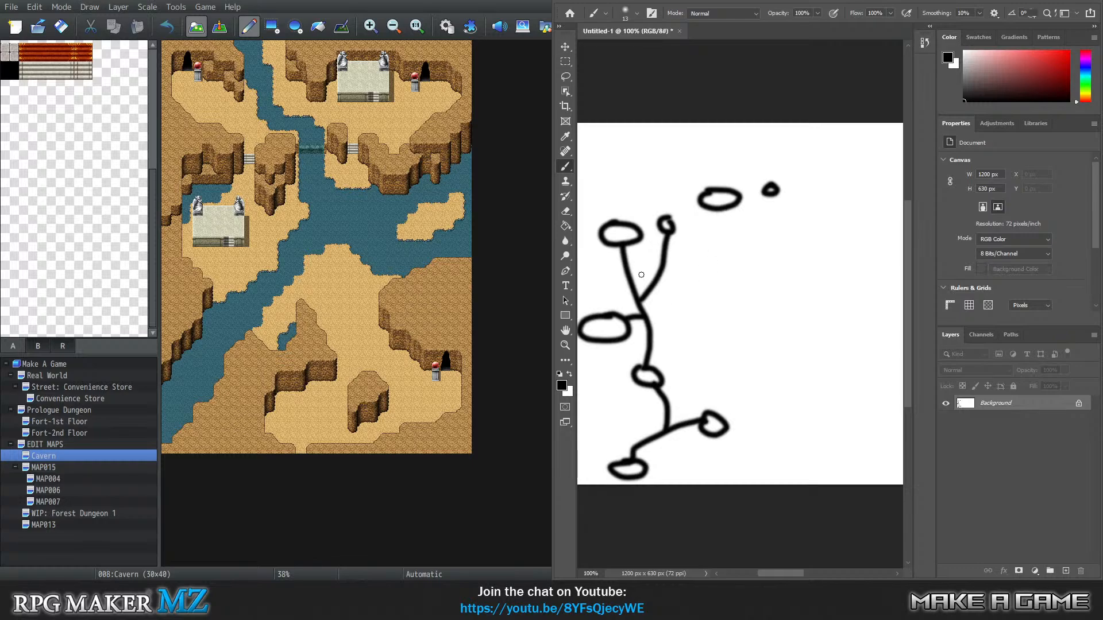
{"action": "mouse_move", "coordinate": [670, 228]}
{"action": "left_mouse_down"}
{"action": "mouse_move", "coordinate": [715, 217]}
{"action": "mouse_move", "coordinate": [725, 201]}
{"action": "mouse_move", "coordinate": [734, 225]}
{"action": "mouse_move", "coordinate": [781, 203]}
{"action": "mouse_move", "coordinate": [772, 187]}
{"action": "mouse_move", "coordinate": [696, 221]}
{"action": "mouse_move", "coordinate": [676, 161]}
{"action": "mouse_move", "coordinate": [663, 167]}
{"action": "mouse_move", "coordinate": [657, 153]}
{"action": "mouse_move", "coordinate": [702, 148]}
{"action": "mouse_move", "coordinate": [673, 158]}
{"action": "left_mouse_up"}
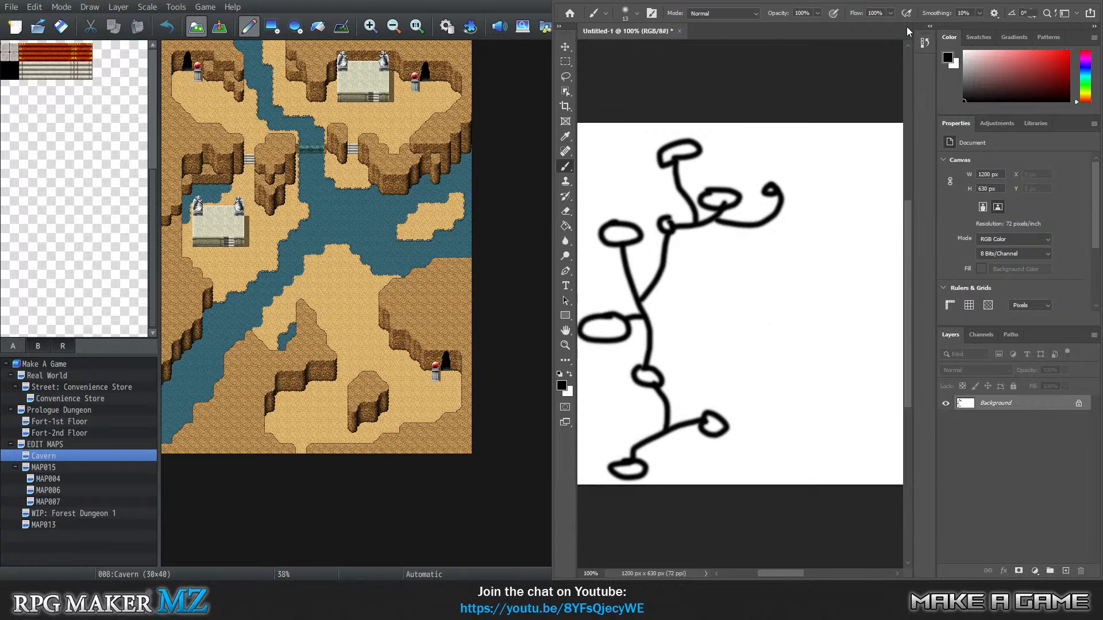
Enlarge the Photoshop window and paint nine outlined boxes in a three-by-three grid beside the branching diagram
{"action": "left_click", "coordinate": [1035, 1]}
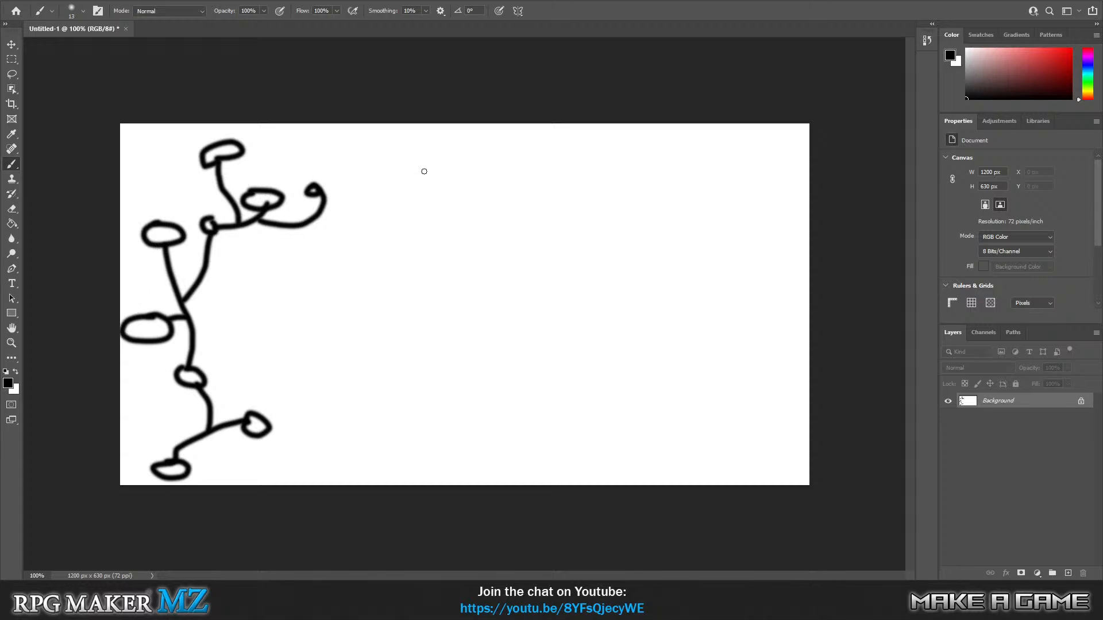
{"action": "mouse_move", "coordinate": [421, 151]}
{"action": "left_mouse_down"}
{"action": "mouse_move", "coordinate": [421, 166]}
{"action": "mouse_move", "coordinate": [460, 173]}
{"action": "mouse_move", "coordinate": [467, 145]}
{"action": "mouse_move", "coordinate": [409, 144]}
{"action": "left_mouse_up"}
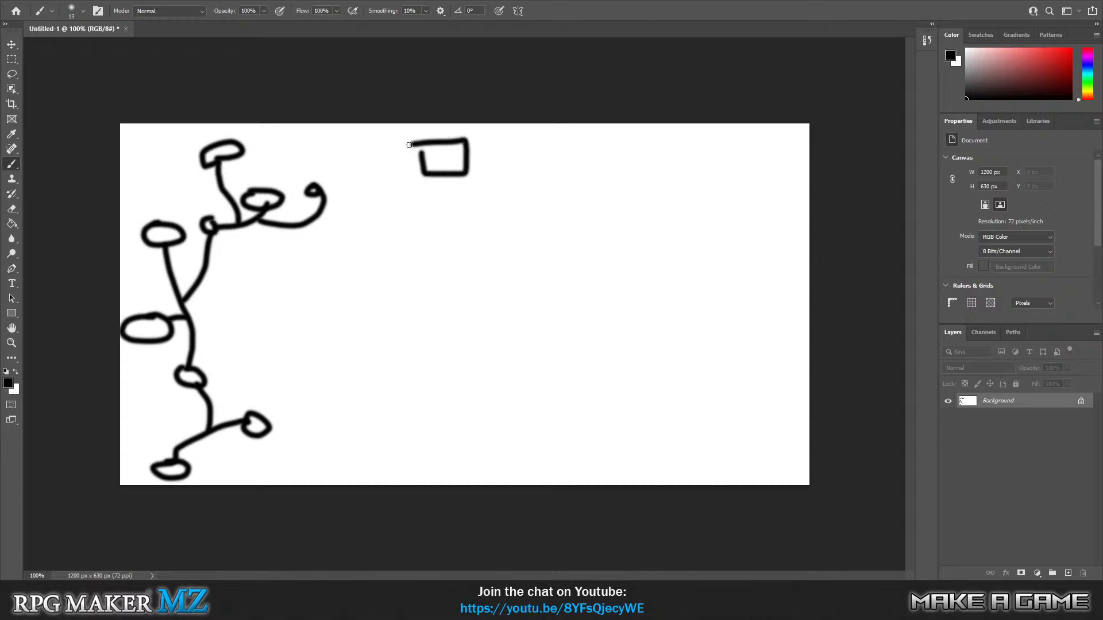
{"action": "mouse_move", "coordinate": [491, 140]}
{"action": "left_mouse_down"}
{"action": "mouse_move", "coordinate": [488, 179]}
{"action": "mouse_move", "coordinate": [531, 141]}
{"action": "mouse_move", "coordinate": [484, 139]}
{"action": "left_mouse_up"}
{"action": "mouse_move", "coordinate": [563, 143]}
{"action": "left_mouse_down"}
{"action": "mouse_move", "coordinate": [571, 180]}
{"action": "mouse_move", "coordinate": [614, 144]}
{"action": "mouse_move", "coordinate": [557, 140]}
{"action": "left_mouse_up"}
{"action": "mouse_move", "coordinate": [424, 216]}
{"action": "left_mouse_down"}
{"action": "mouse_move", "coordinate": [414, 246]}
{"action": "mouse_move", "coordinate": [478, 232]}
{"action": "mouse_move", "coordinate": [425, 212]}
{"action": "left_mouse_up"}
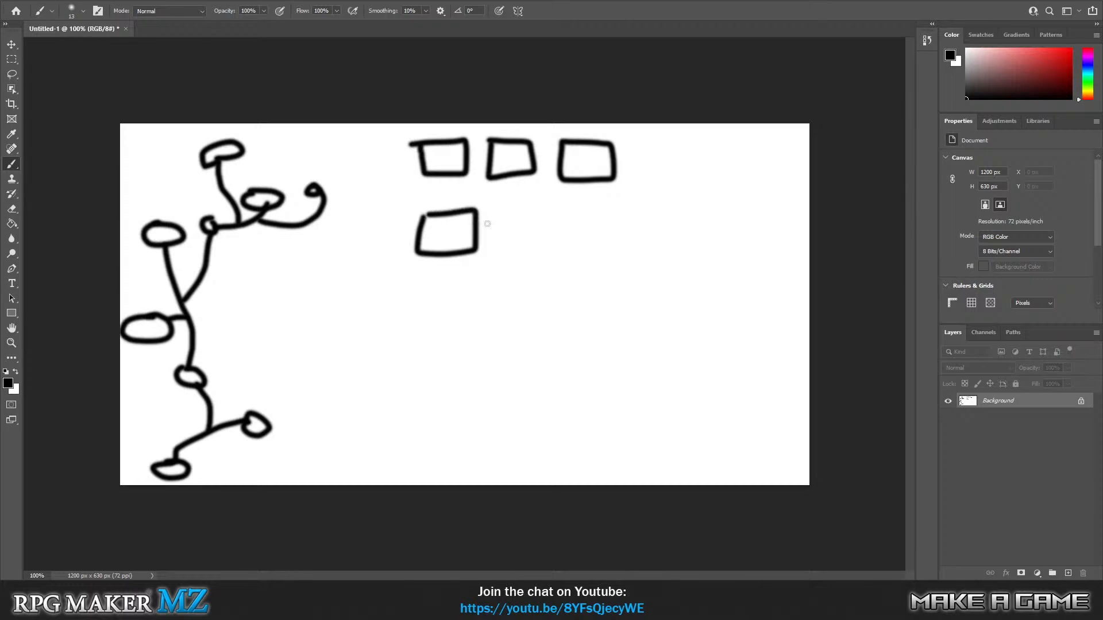
{"action": "mouse_move", "coordinate": [509, 209]}
{"action": "left_mouse_down"}
{"action": "mouse_move", "coordinate": [507, 246]}
{"action": "mouse_move", "coordinate": [540, 206]}
{"action": "mouse_move", "coordinate": [509, 208]}
{"action": "left_mouse_up"}
{"action": "mouse_move", "coordinate": [577, 212]}
{"action": "left_mouse_down"}
{"action": "mouse_move", "coordinate": [606, 244]}
{"action": "mouse_move", "coordinate": [578, 206]}
{"action": "left_mouse_up"}
{"action": "mouse_move", "coordinate": [425, 286]}
{"action": "left_mouse_down"}
{"action": "mouse_move", "coordinate": [426, 304]}
{"action": "mouse_move", "coordinate": [484, 276]}
{"action": "mouse_move", "coordinate": [435, 279]}
{"action": "left_mouse_up"}
{"action": "mouse_move", "coordinate": [509, 279]}
{"action": "left_mouse_down"}
{"action": "mouse_move", "coordinate": [548, 327]}
{"action": "mouse_move", "coordinate": [519, 276]}
{"action": "mouse_move", "coordinate": [620, 300]}
{"action": "mouse_move", "coordinate": [578, 281]}
{"action": "left_mouse_up"}
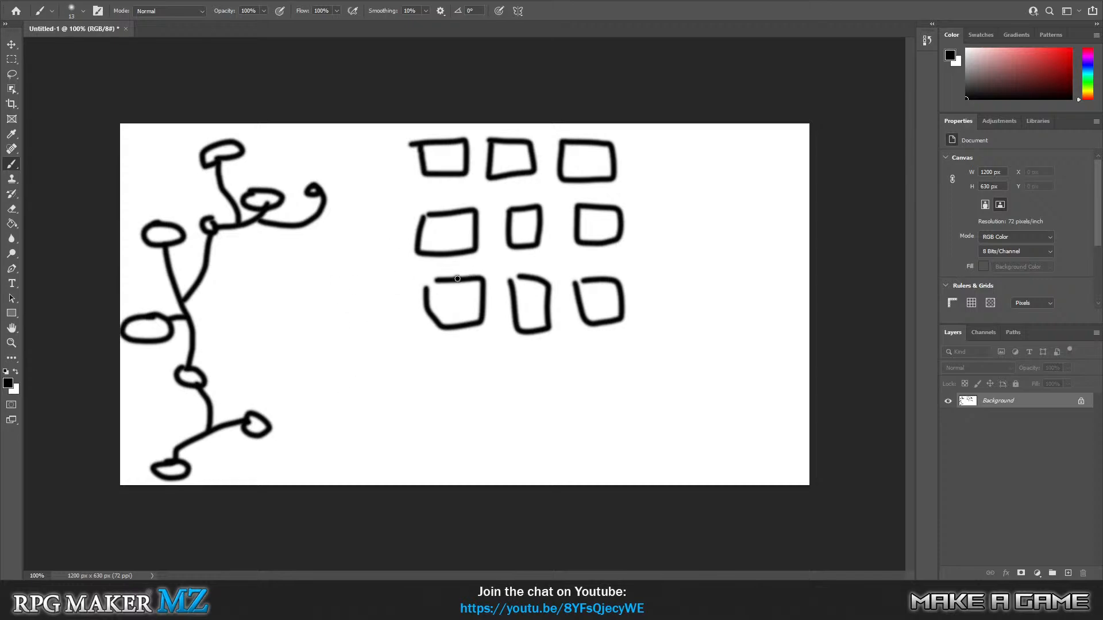
Connect the bottom-left box to the box above it, and undo the trial connectors around the bottom-middle box
{"action": "mouse_move", "coordinate": [457, 279]}
{"action": "left_mouse_down"}
{"action": "mouse_move", "coordinate": [456, 258]}
{"action": "mouse_move", "coordinate": [491, 260]}
{"action": "mouse_move", "coordinate": [497, 296]}
{"action": "mouse_move", "coordinate": [517, 308]}
{"action": "left_mouse_up"}
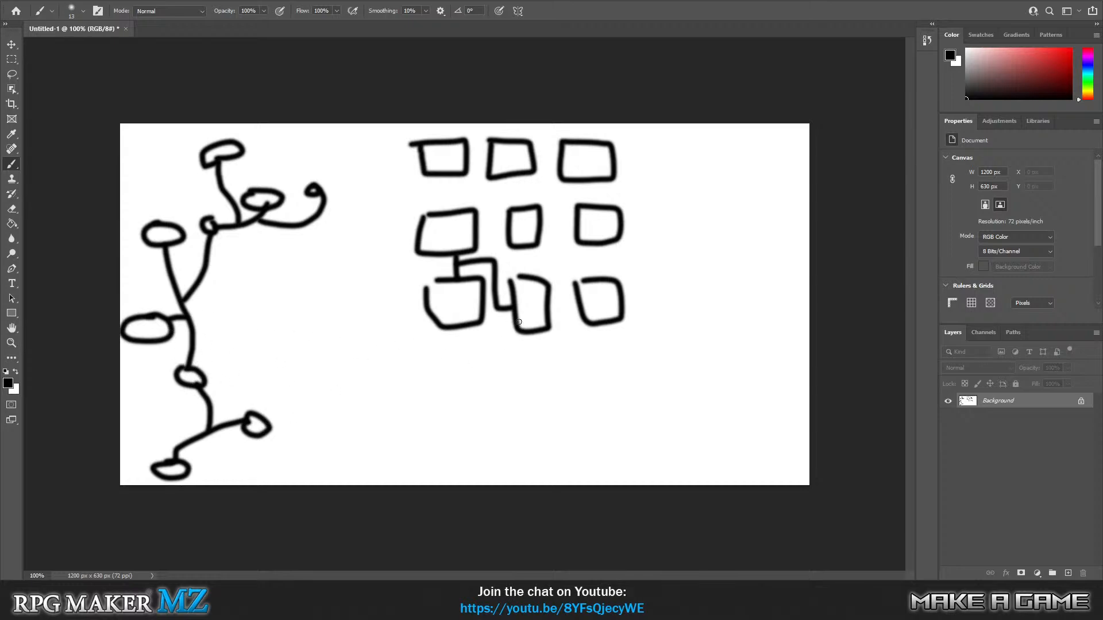
{"action": "mouse_move", "coordinate": [550, 302]}
{"action": "left_mouse_down"}
{"action": "mouse_move", "coordinate": [579, 296]}
{"action": "mouse_move", "coordinate": [530, 251]}
{"action": "left_mouse_up"}
{"action": "key", "text": "ctrl+z"}
{"action": "key", "text": "ctrl+z"}
{"action": "key", "text": "ctrl+z"}
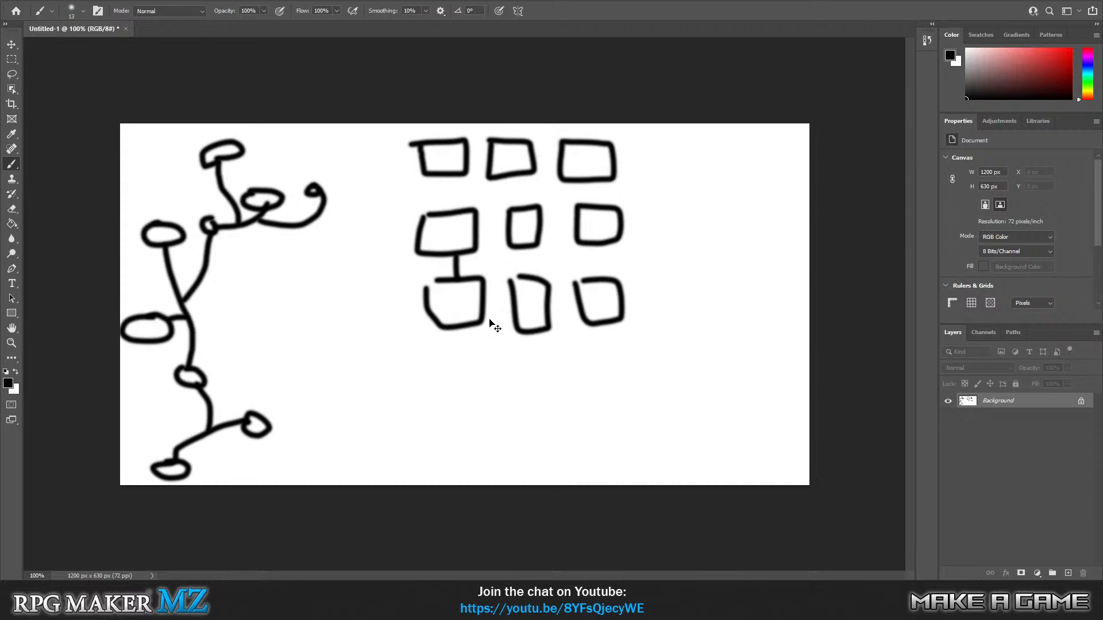
Join the bottom-row boxes, link the bottom-middle box to the middle and right boxes above, and connect the middle-right box to all three top boxes
{"action": "mouse_move", "coordinate": [483, 299]}
{"action": "left_mouse_down"}
{"action": "mouse_move", "coordinate": [517, 299]}
{"action": "mouse_move", "coordinate": [529, 244]}
{"action": "left_mouse_up"}
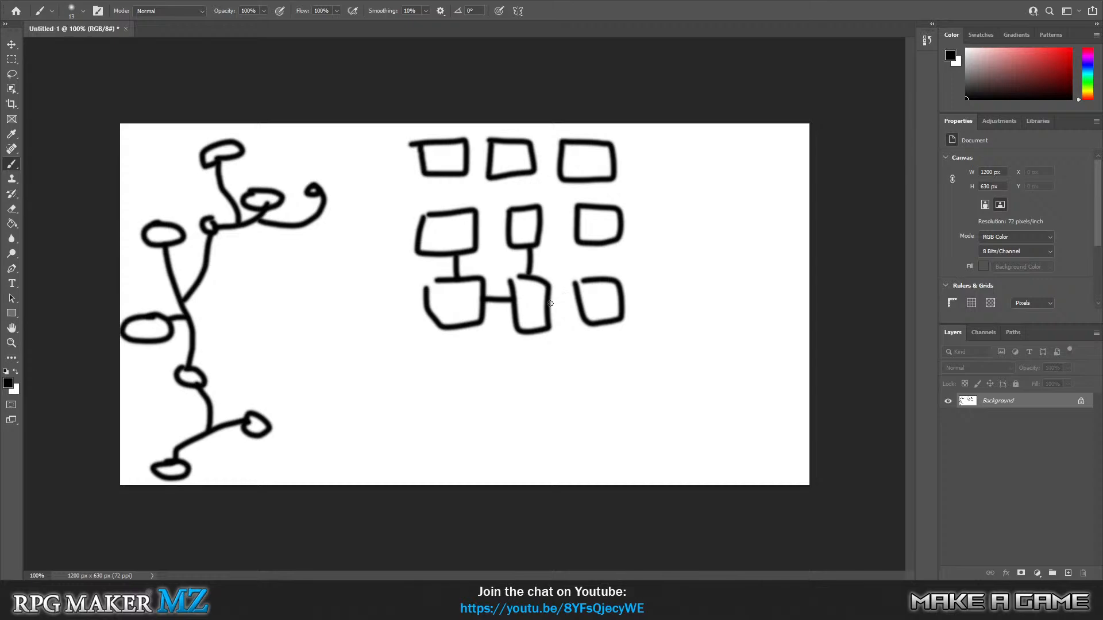
{"action": "mouse_move", "coordinate": [550, 303]}
{"action": "left_mouse_down"}
{"action": "mouse_move", "coordinate": [576, 301]}
{"action": "mouse_move", "coordinate": [568, 246]}
{"action": "mouse_move", "coordinate": [578, 240]}
{"action": "left_mouse_up"}
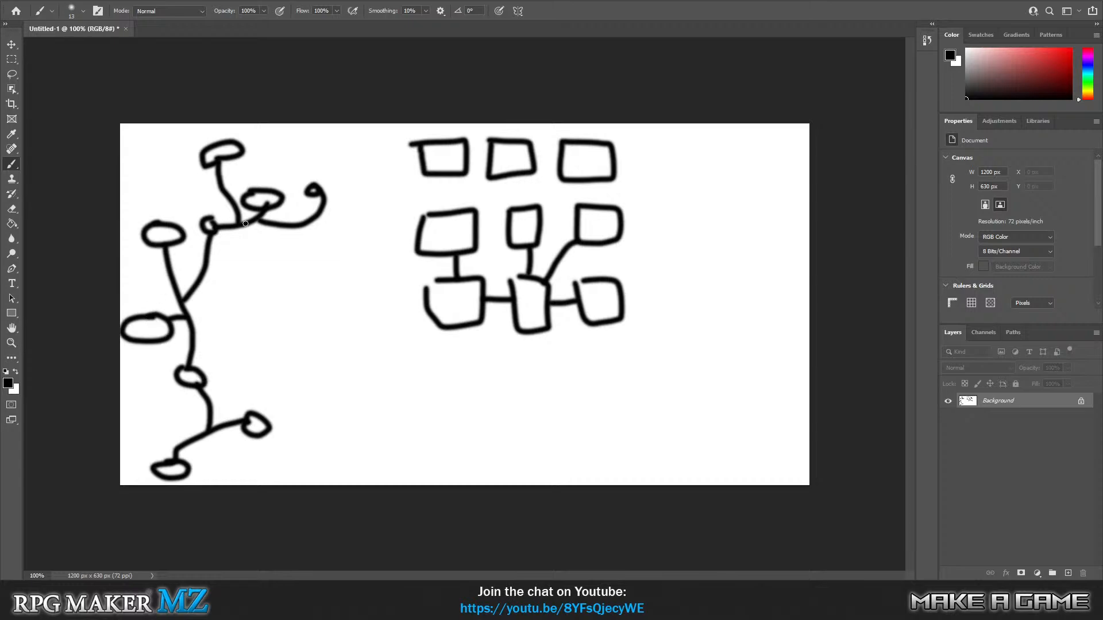
{"action": "mouse_move", "coordinate": [601, 204]}
{"action": "left_mouse_down"}
{"action": "mouse_move", "coordinate": [600, 181]}
{"action": "mouse_move", "coordinate": [526, 172]}
{"action": "left_mouse_up"}
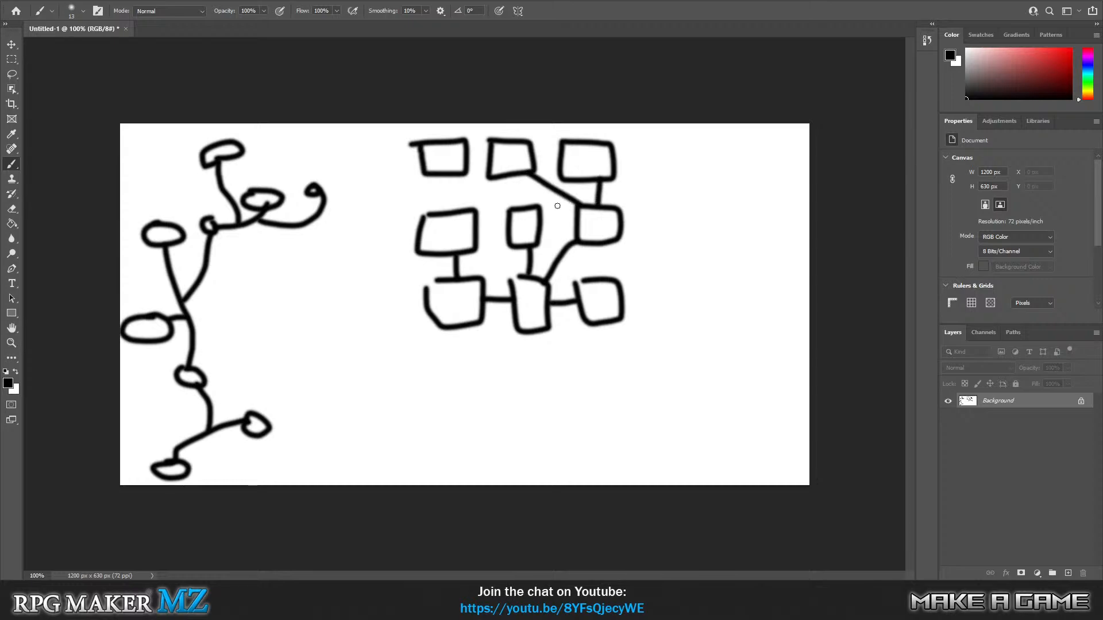
{"action": "mouse_move", "coordinate": [575, 219]}
{"action": "left_mouse_down"}
{"action": "mouse_move", "coordinate": [538, 196]}
{"action": "mouse_move", "coordinate": [446, 178]}
{"action": "left_mouse_up"}
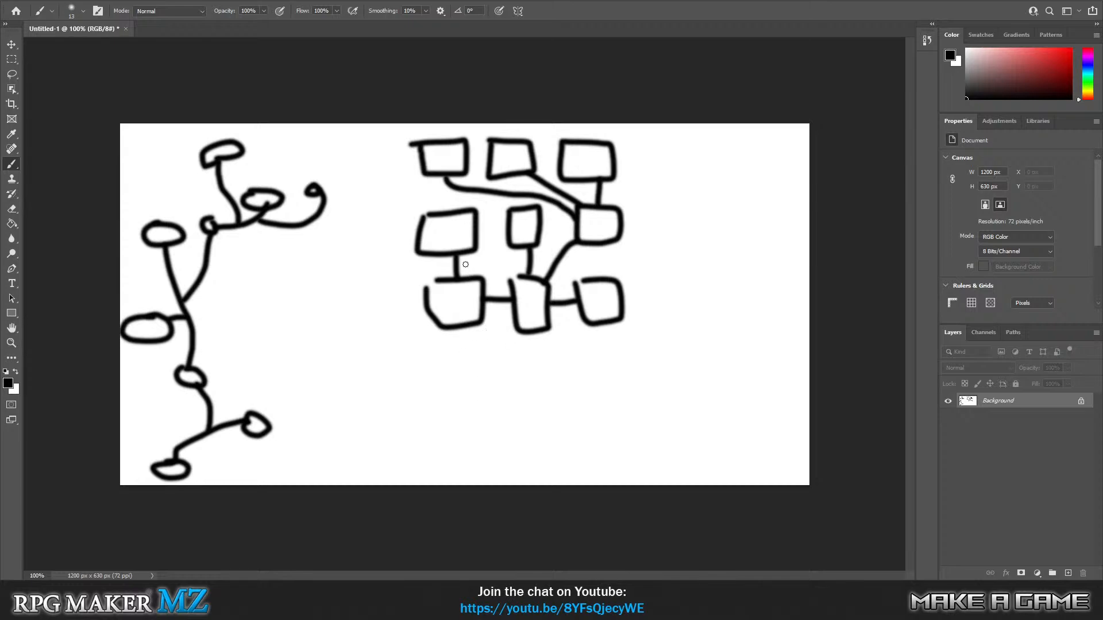
{"action": "left_click", "coordinate": [11, 342]}
{"action": "left_click", "coordinate": [489, 273]}
{"action": "left_click", "coordinate": [492, 280]}
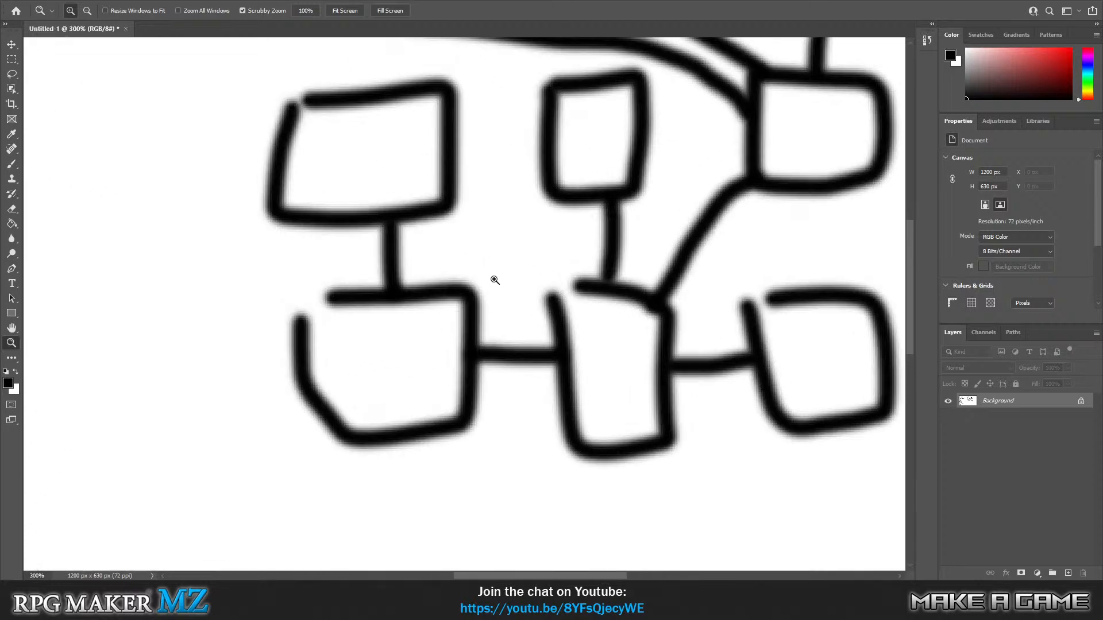
{"action": "key", "text": "ctrl+1"}
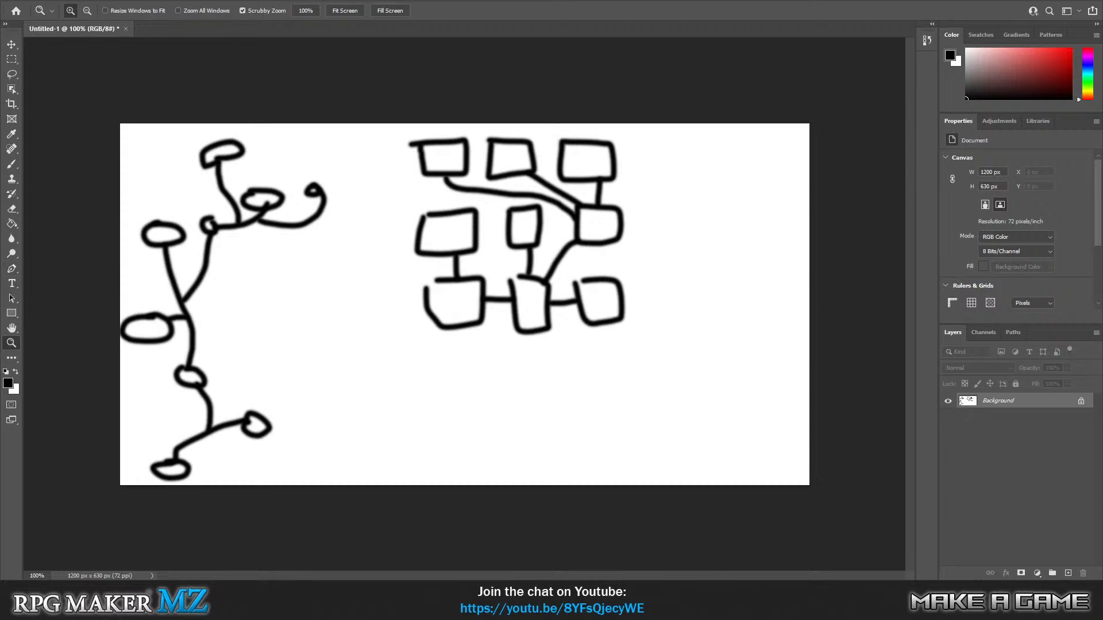
Set the foreground color to red, ff0000
{"action": "left_click", "coordinate": [11, 383]}
{"action": "type", "text": "ff0000"}
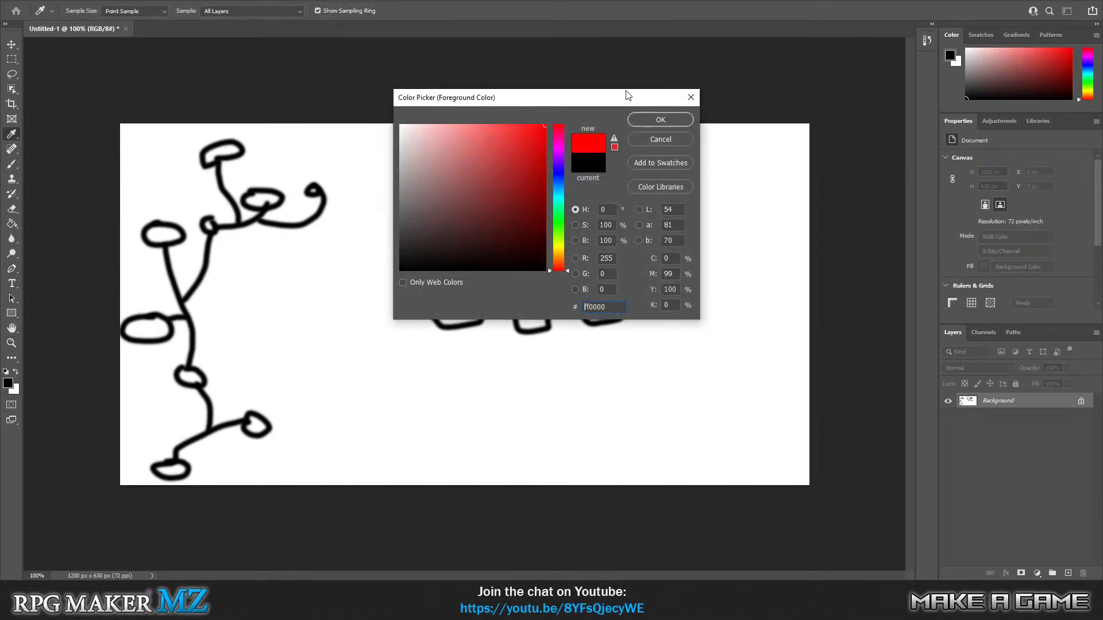
{"action": "left_click", "coordinate": [665, 122]}
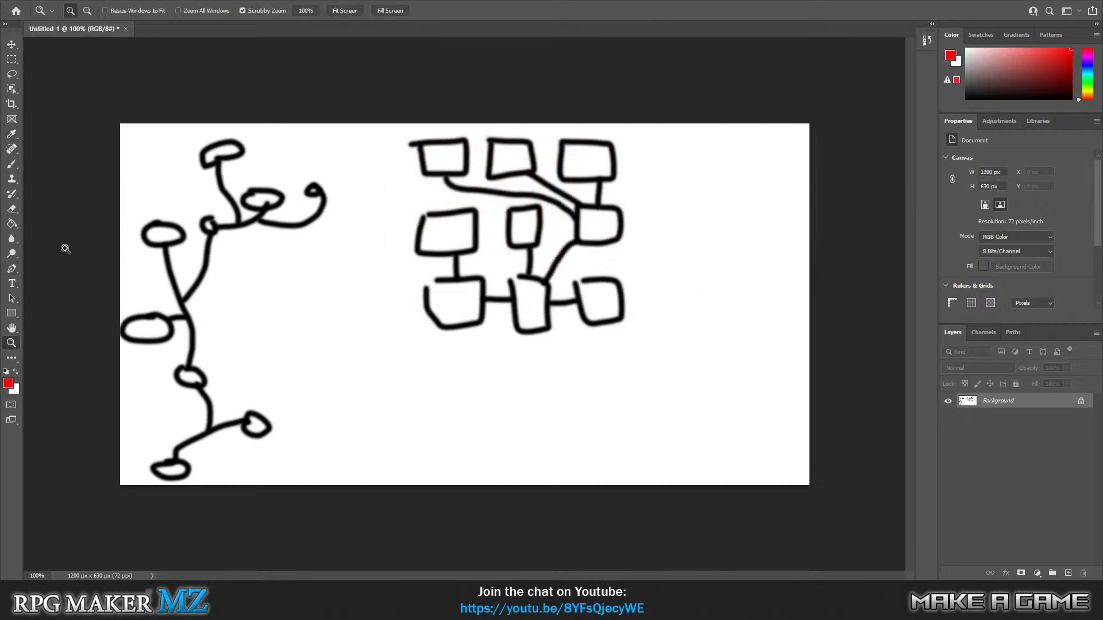
Add a red text label reading "1" and place it on the connector between the bottom-left and bottom-middle boxes
{"action": "left_click", "coordinate": [12, 284]}
{"action": "left_click", "coordinate": [495, 294]}
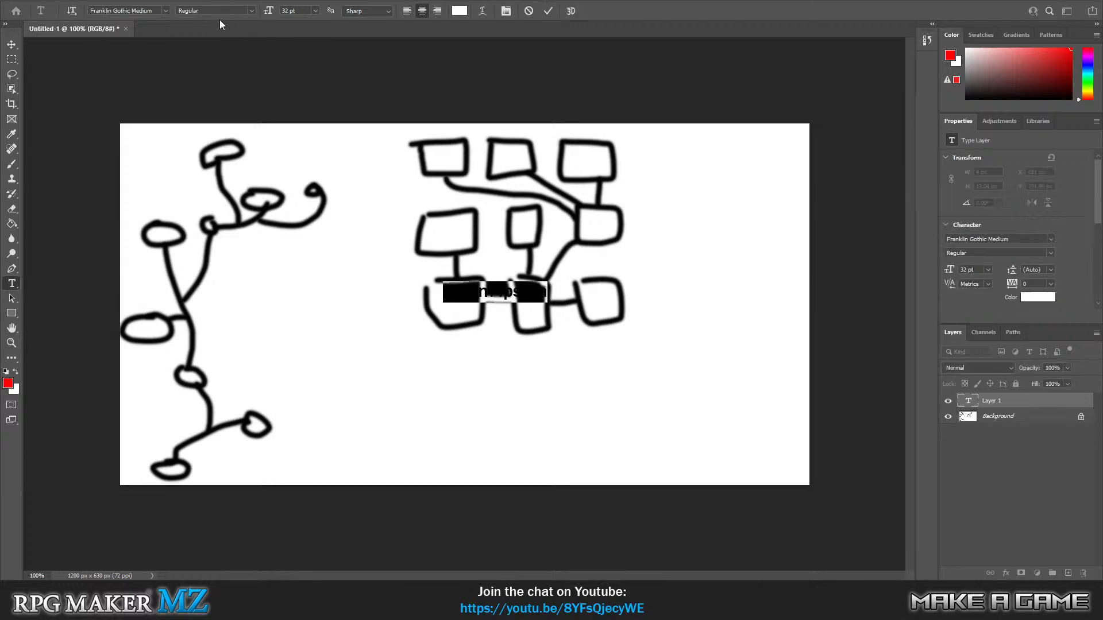
{"action": "left_click", "coordinate": [460, 10]}
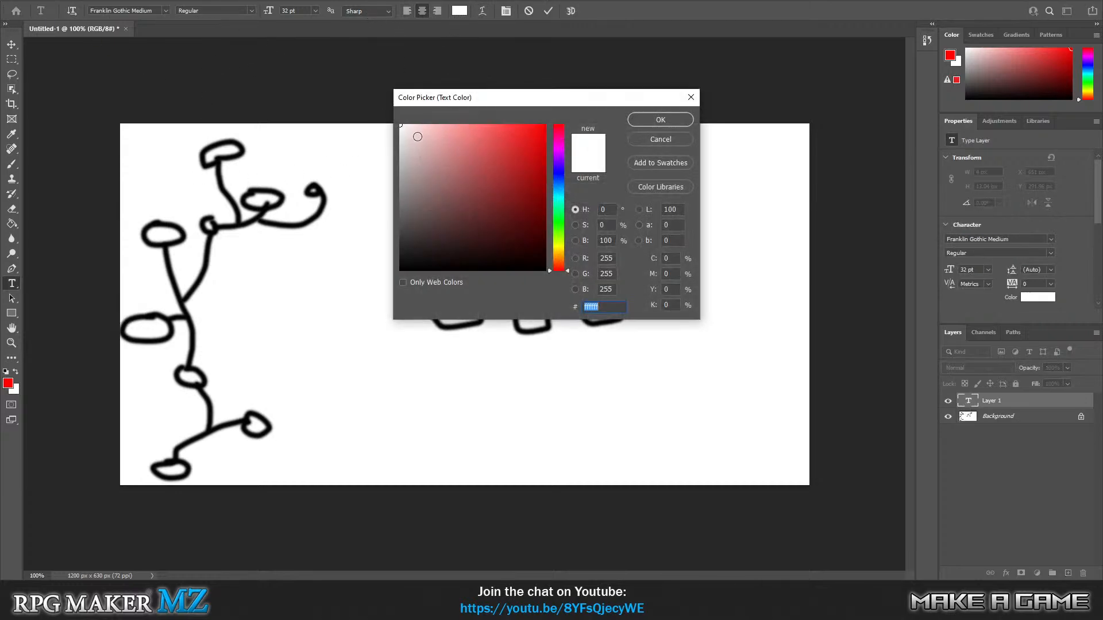
{"action": "left_click_drag", "start_coordinate": [534, 135], "coordinate": [803, 90]}
{"action": "left_click", "coordinate": [667, 119]}
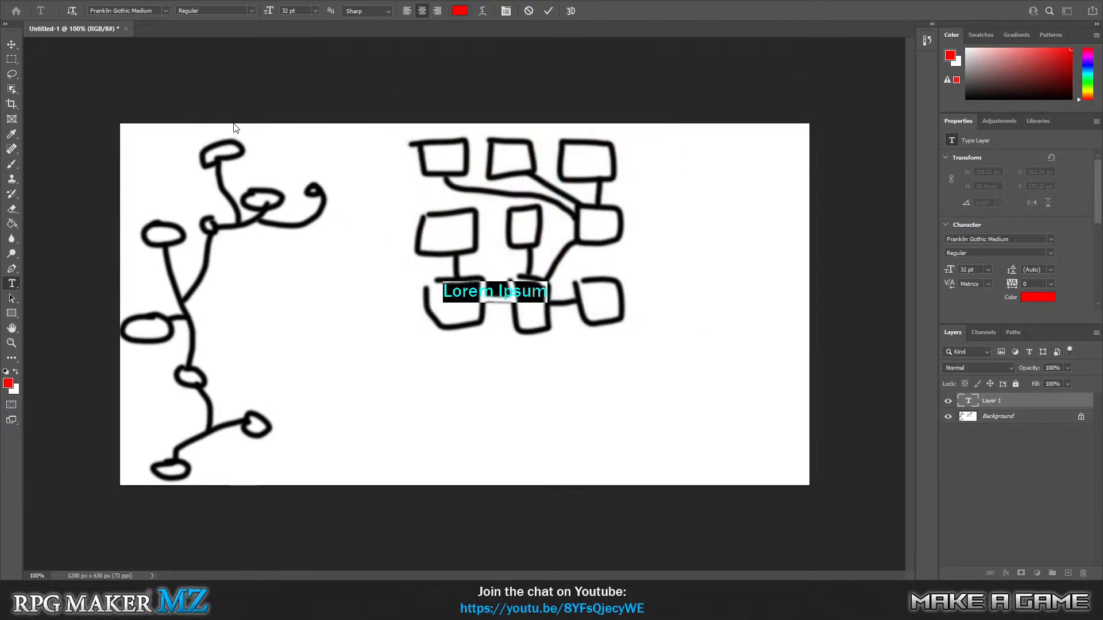
{"action": "type", "text": "1"}
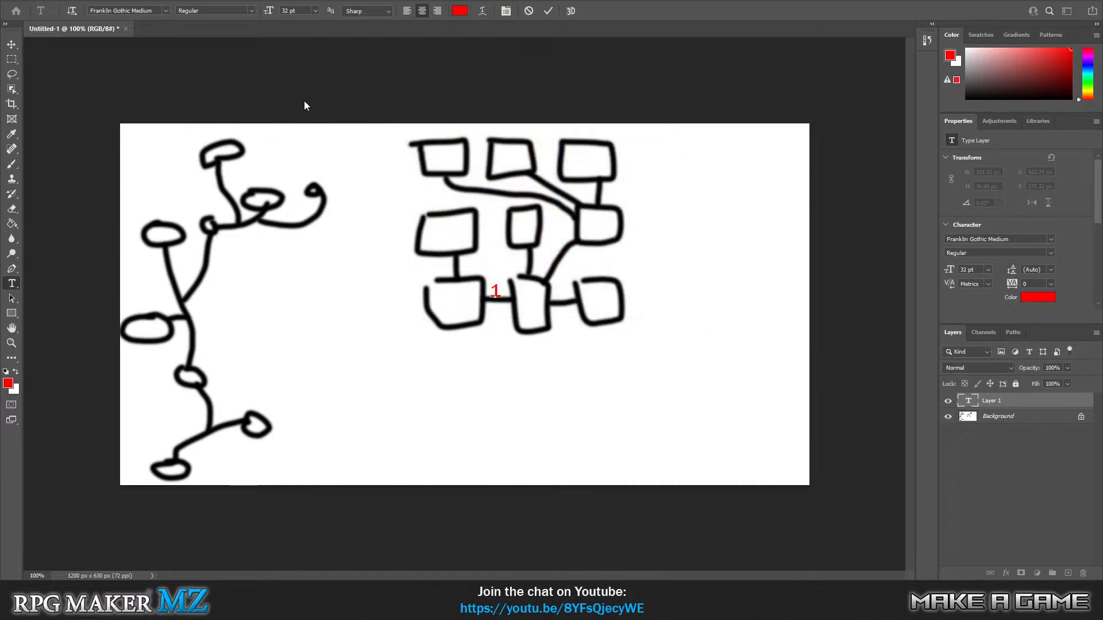
{"action": "left_click", "coordinate": [12, 45]}
{"action": "left_click_drag", "start_coordinate": [495, 295], "coordinate": [498, 304]}
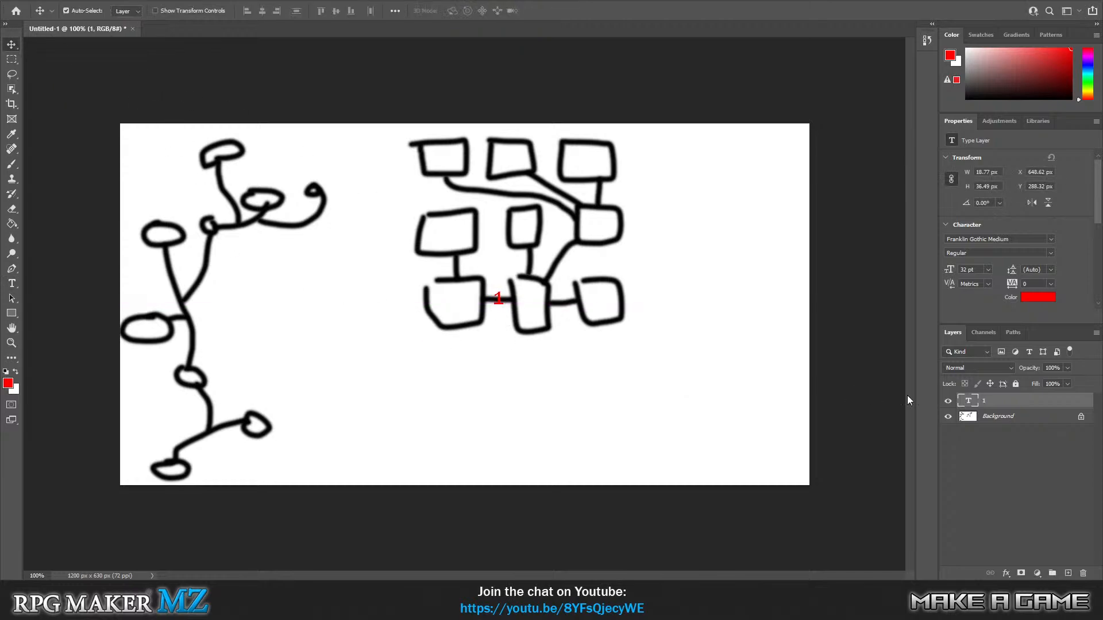
Swap the foreground and background colors, and set the hue to 126° in the foreground color picker
{"action": "right_click", "coordinate": [992, 400]}
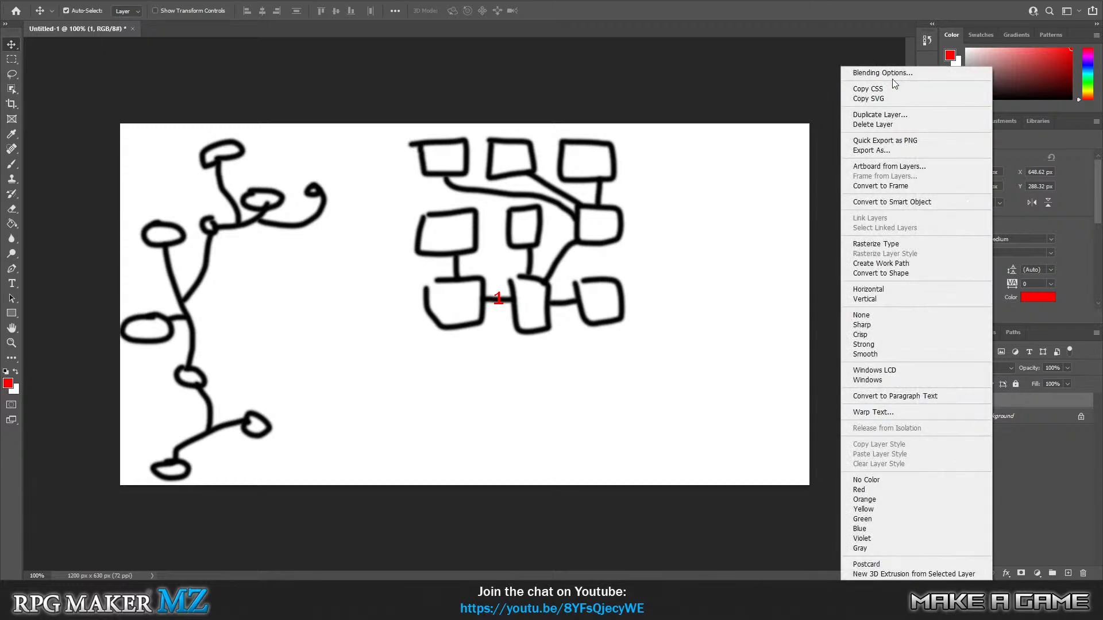
{"action": "left_click", "coordinate": [15, 371]}
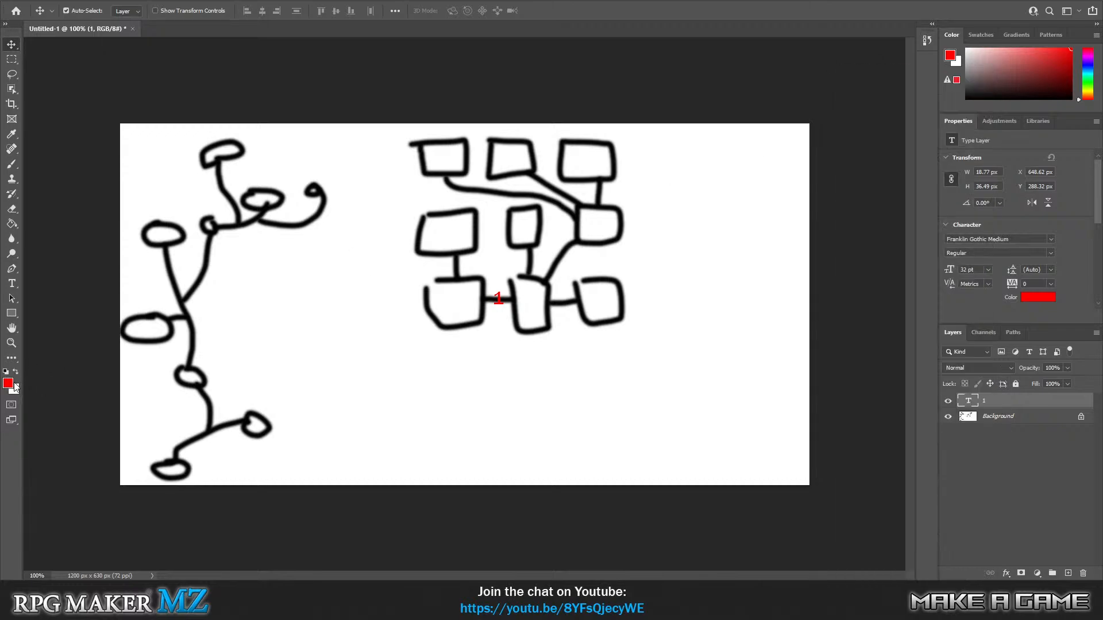
{"action": "left_click", "coordinate": [16, 373]}
{"action": "left_click", "coordinate": [8, 383]}
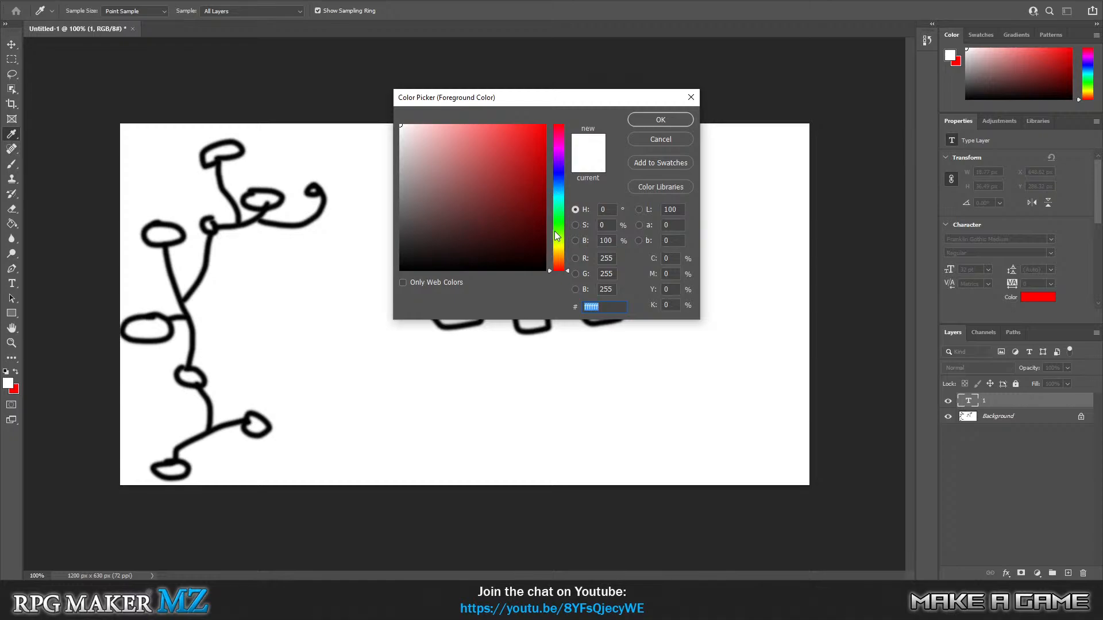
{"action": "left_click_drag", "start_coordinate": [554, 231], "coordinate": [570, 218]}
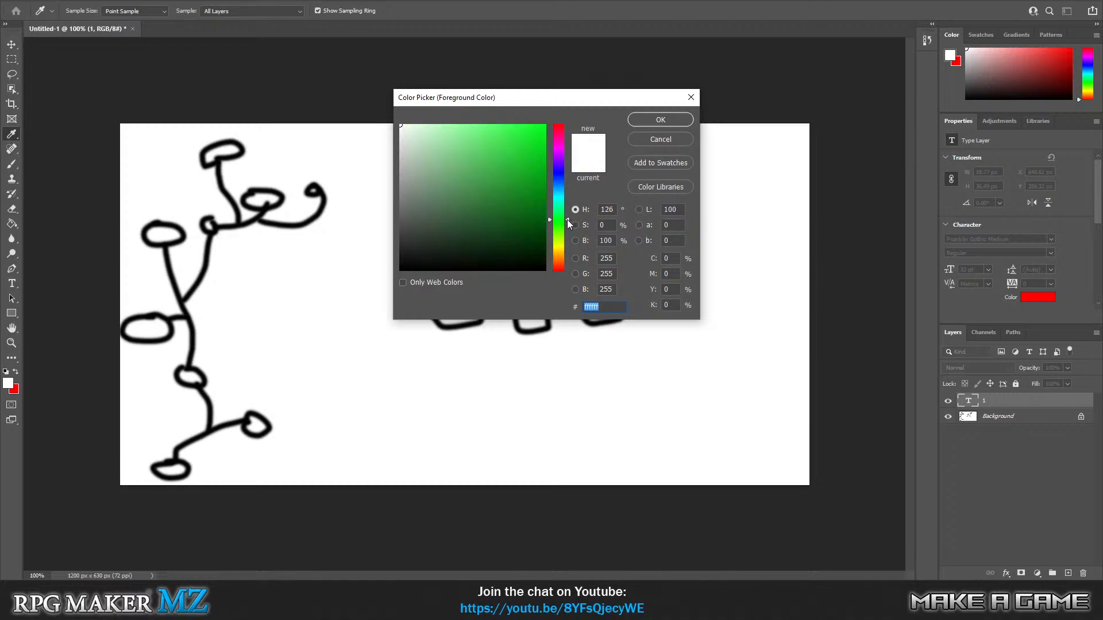
{"action": "left_click", "coordinate": [642, 122]}
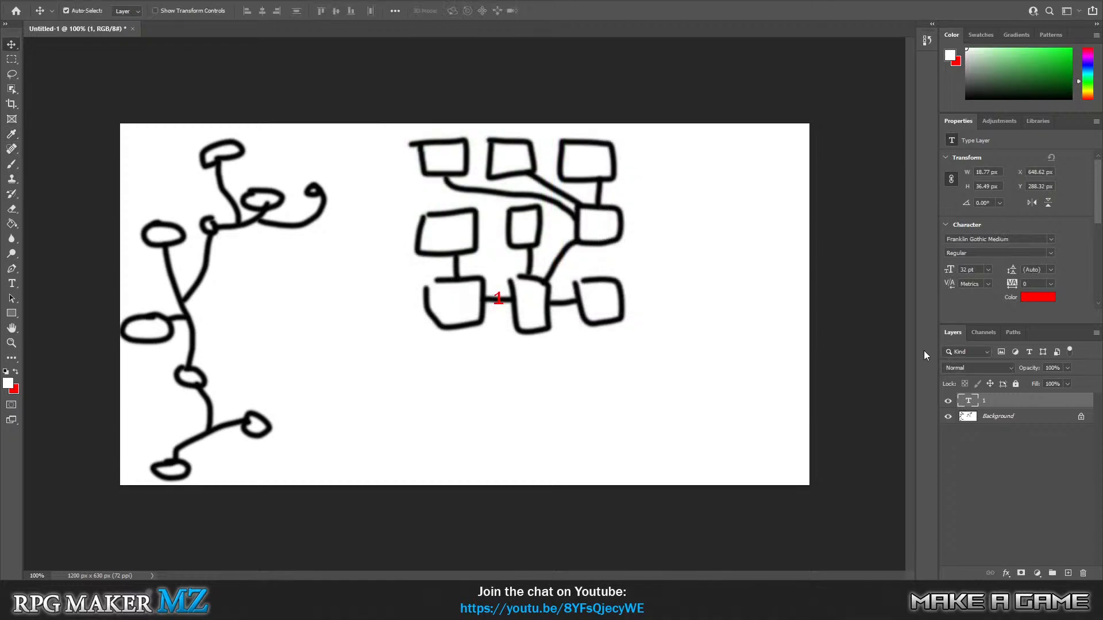
{"action": "right_click", "coordinate": [987, 403]}
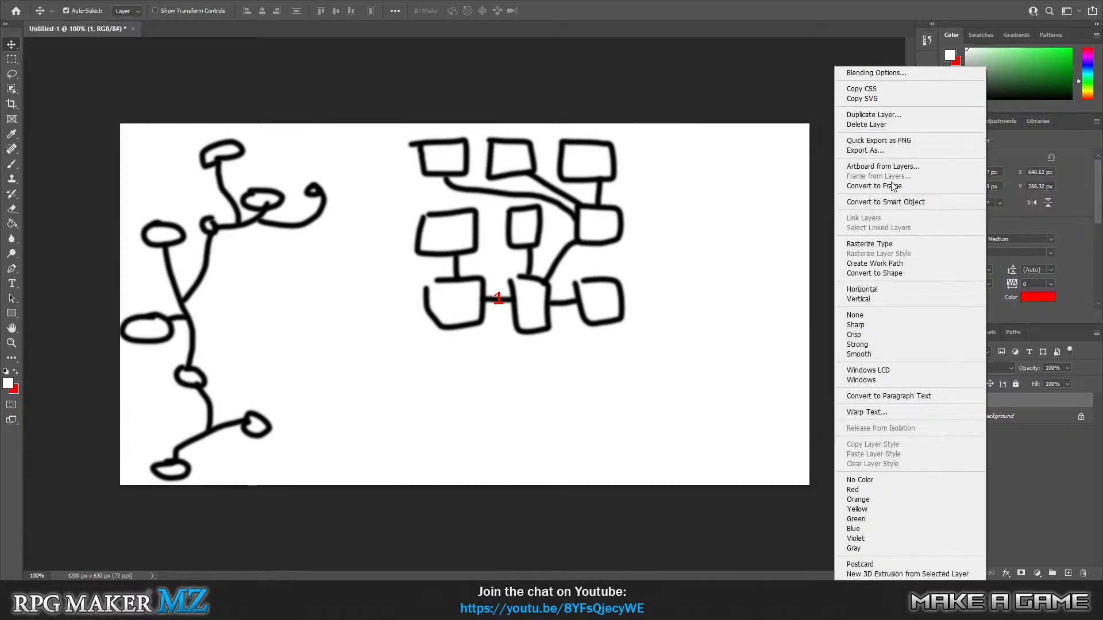
{"action": "left_click", "coordinate": [1063, 458]}
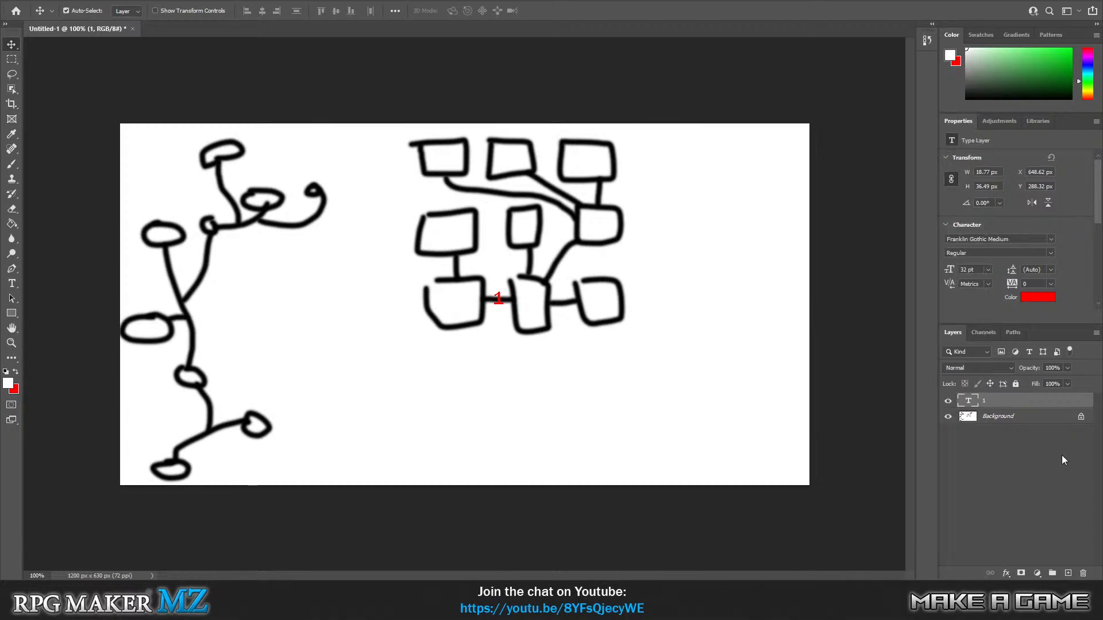
Duplicate the red "1" text layer and place the copy on the connector between the middle-left and bottom-left boxes
{"action": "right_click", "coordinate": [978, 400]}
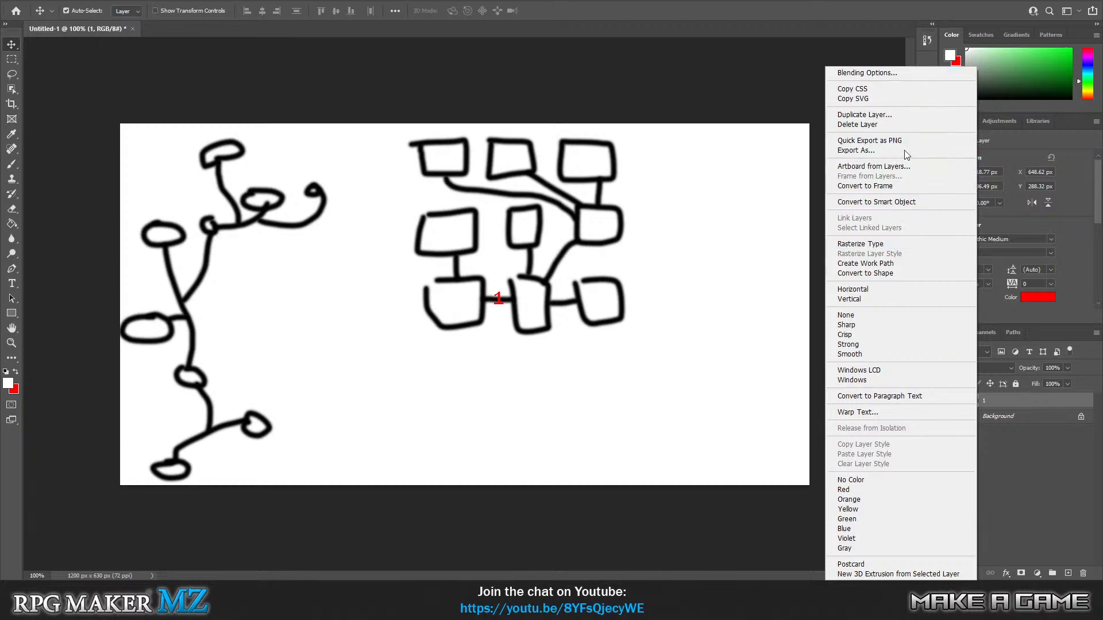
{"action": "left_click", "coordinate": [80, 0]}
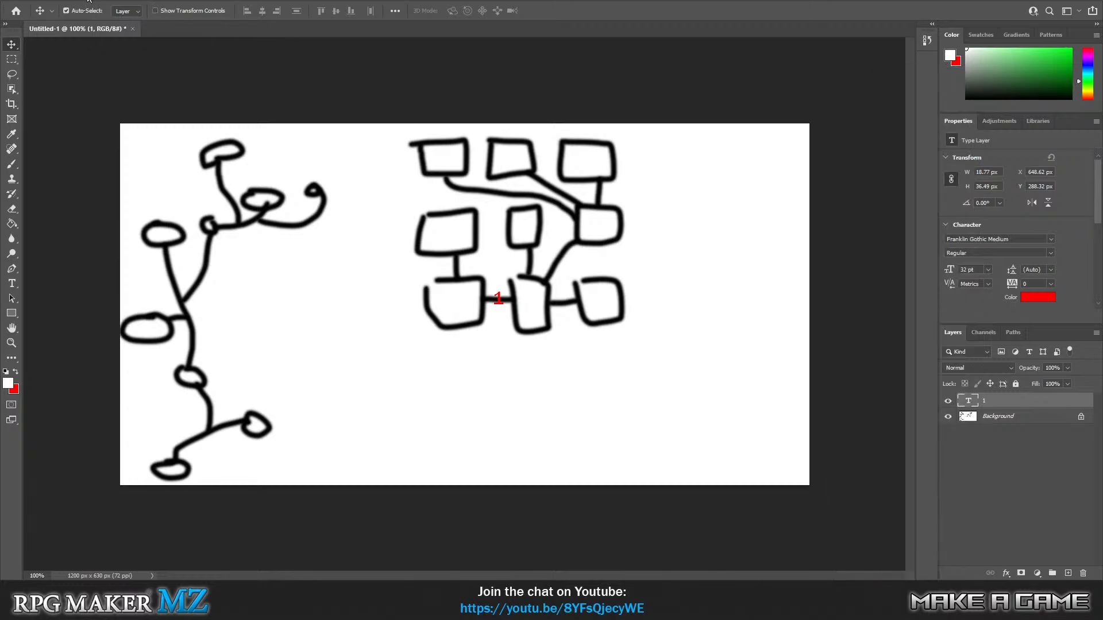
{"action": "right_click", "coordinate": [87, 1]}
{"action": "left_click", "coordinate": [144, 47]}
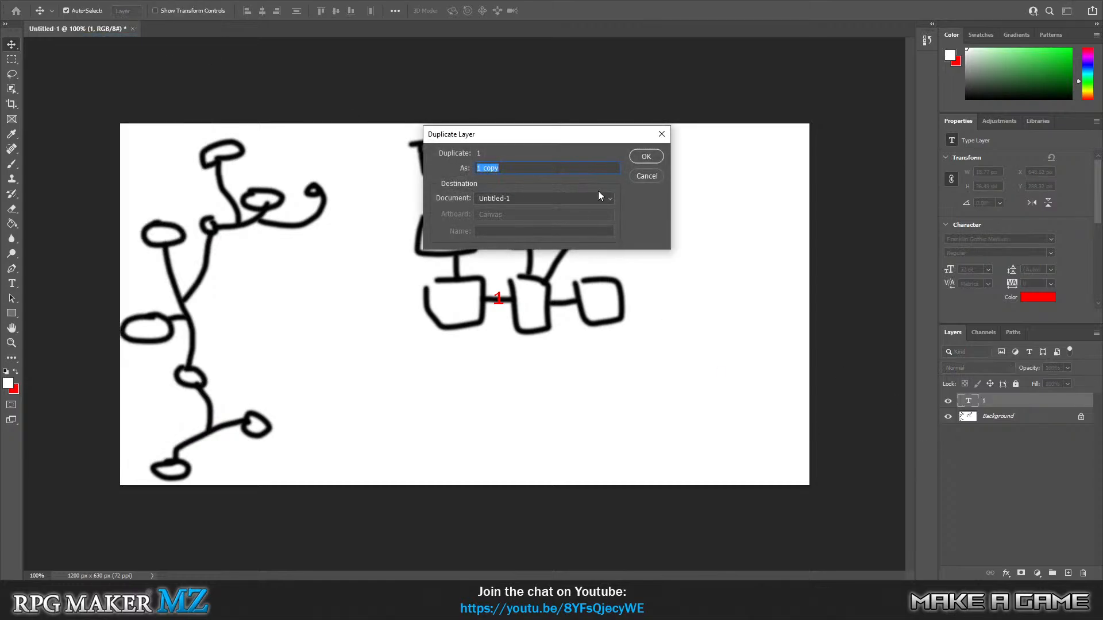
{"action": "left_click", "coordinate": [646, 156]}
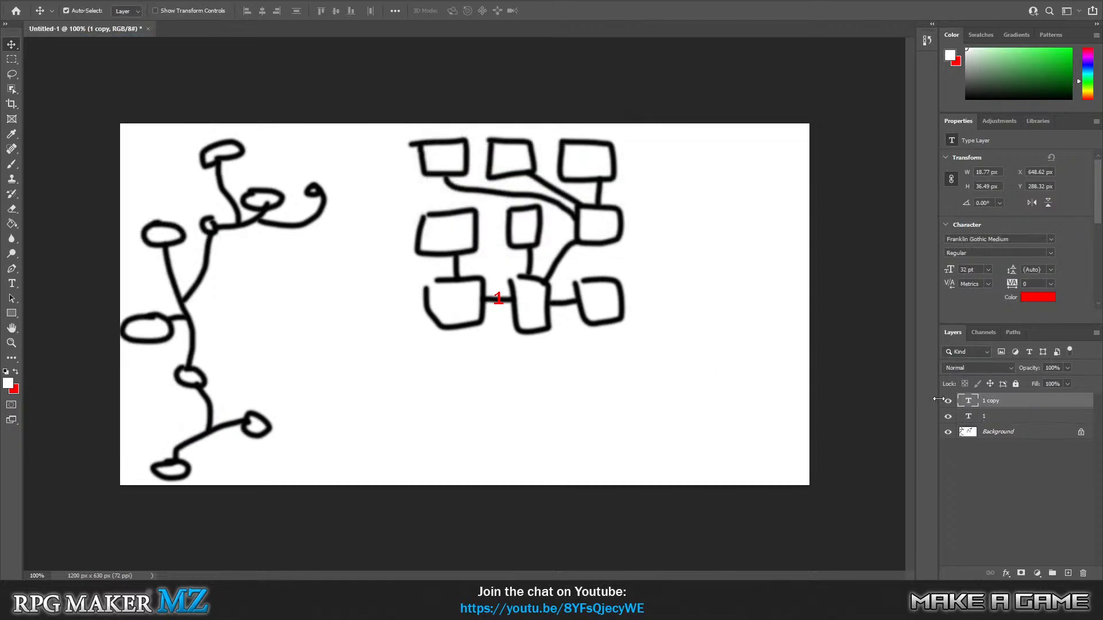
{"action": "left_click_drag", "start_coordinate": [498, 299], "coordinate": [454, 271]}
Set the foreground color to green, 1ab028
{"action": "left_click", "coordinate": [8, 384]}
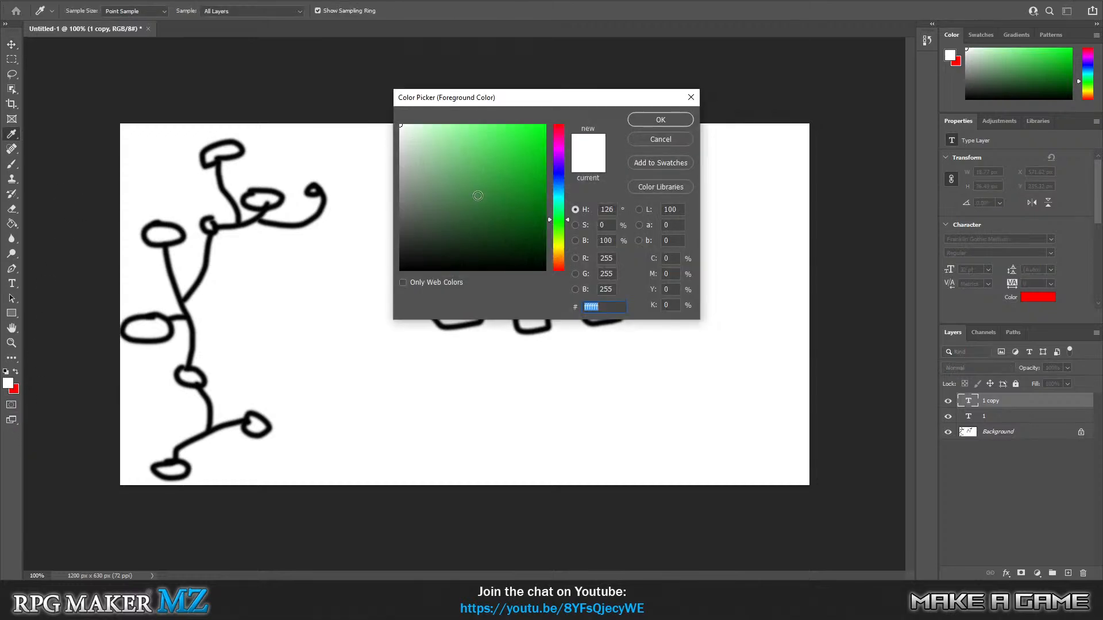
{"action": "left_click", "coordinate": [542, 172]}
{"action": "mouse_move", "coordinate": [543, 172]}
{"action": "left_mouse_down"}
{"action": "mouse_move", "coordinate": [551, 168]}
{"action": "mouse_move", "coordinate": [525, 169]}
{"action": "left_mouse_up"}
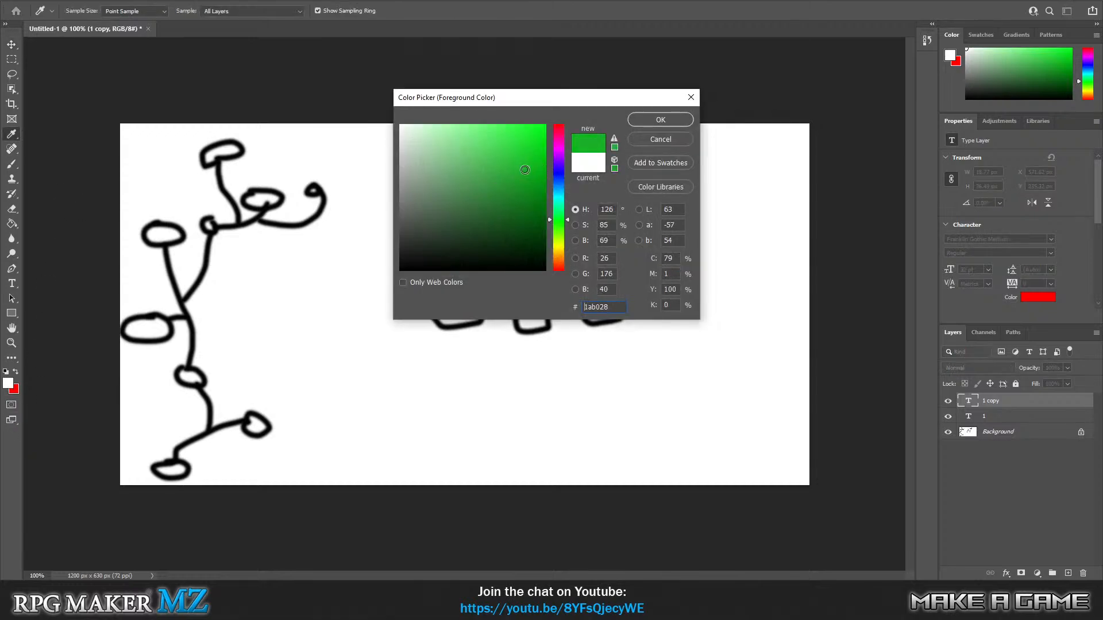
{"action": "left_click", "coordinate": [652, 120]}
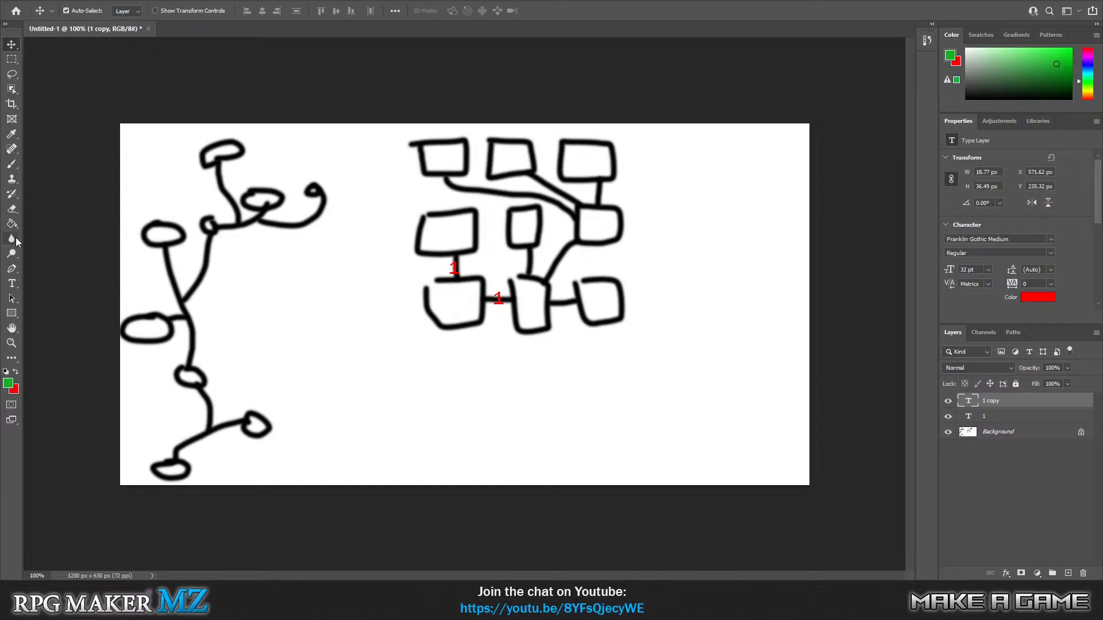
Recolor the copied "1" label above the bottom-left box with the green foreground color
{"action": "left_click", "coordinate": [12, 284]}
{"action": "double_click", "coordinate": [446, 270]}
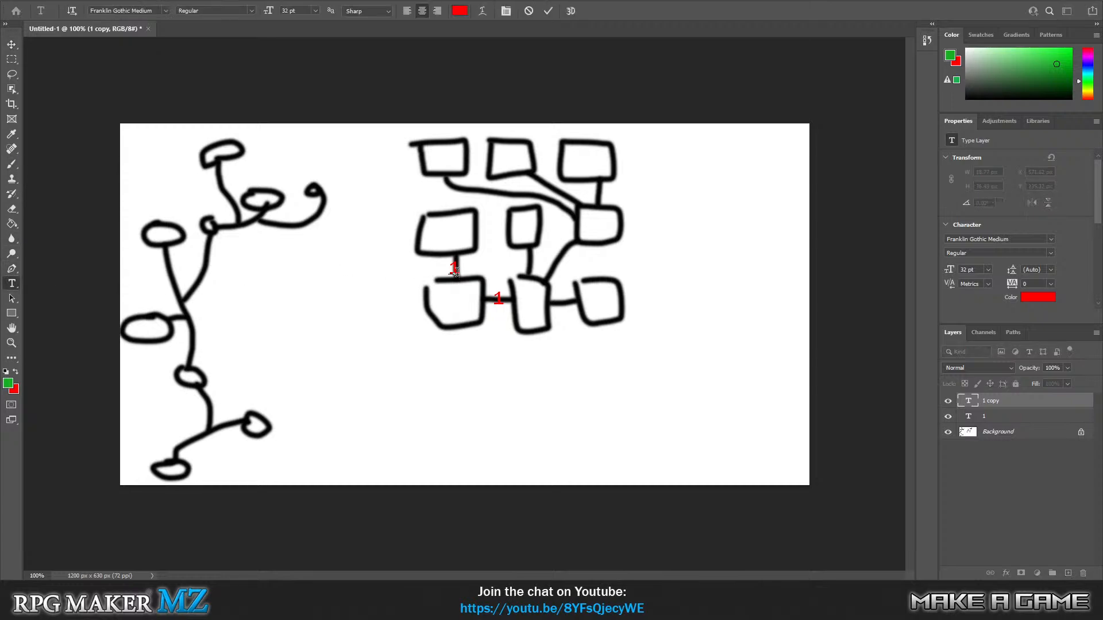
{"action": "left_click", "coordinate": [459, 11]}
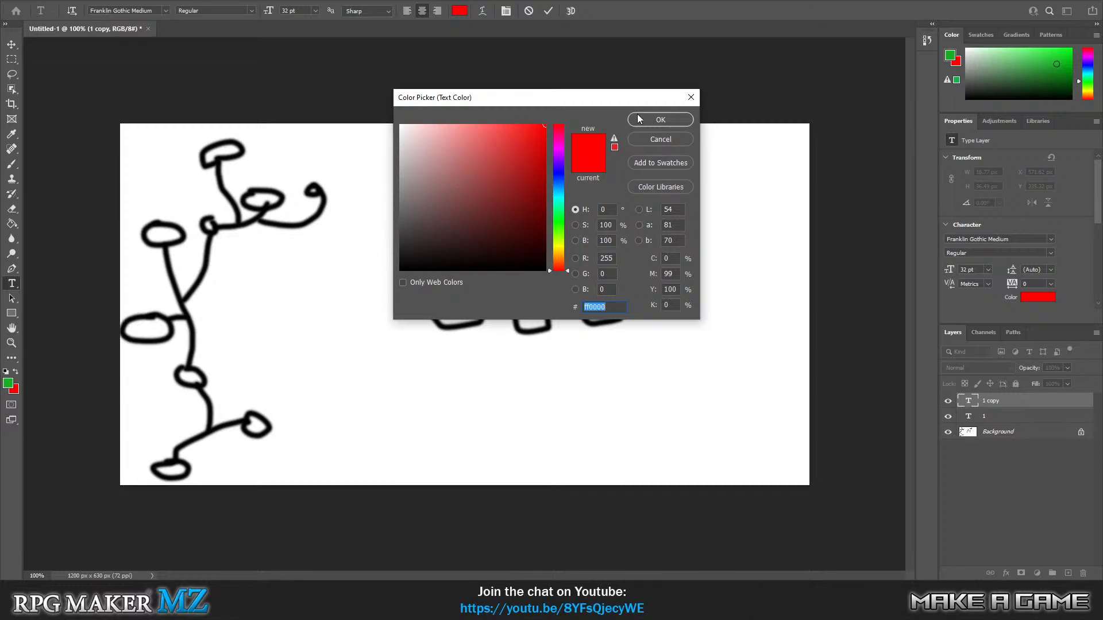
{"action": "left_click", "coordinate": [648, 139]}
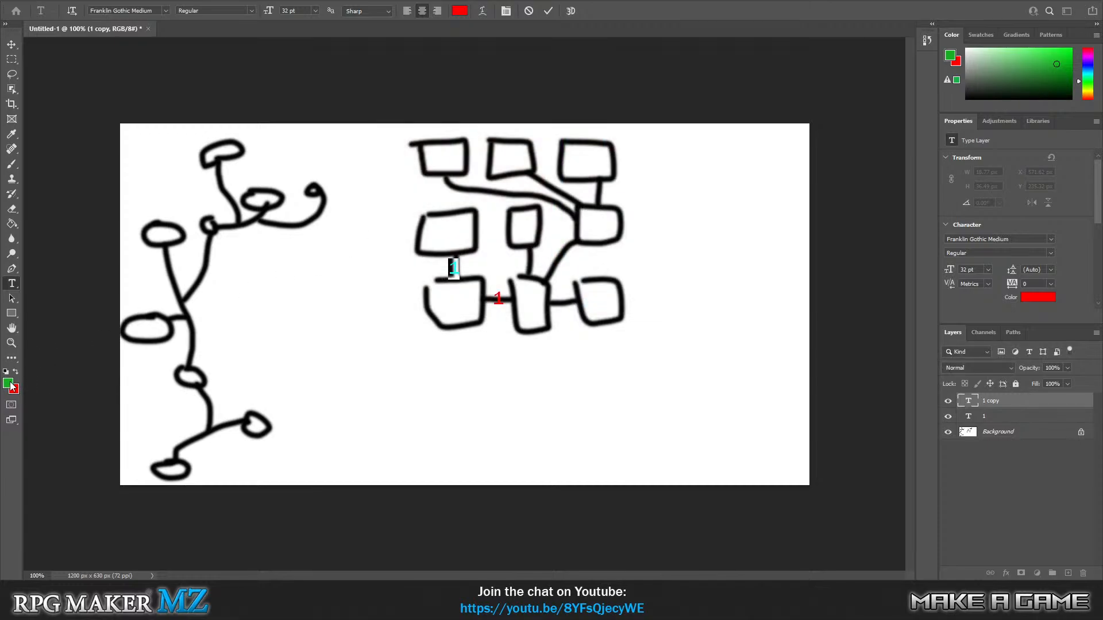
{"action": "left_click", "coordinate": [8, 383]}
{"action": "left_click", "coordinate": [660, 120]}
Move the green "1" into the middle-left box and the red "1" into the bottom-middle box
{"action": "left_click", "coordinate": [11, 45]}
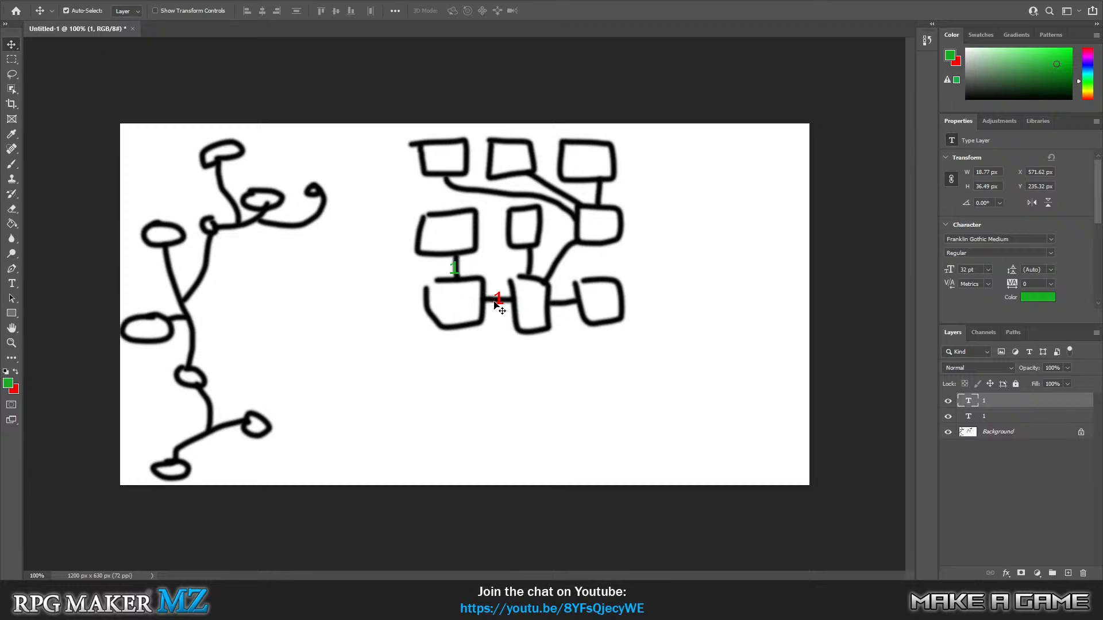
{"action": "left_click_drag", "start_coordinate": [458, 273], "coordinate": [451, 235]}
{"action": "left_click_drag", "start_coordinate": [499, 300], "coordinate": [531, 306]}
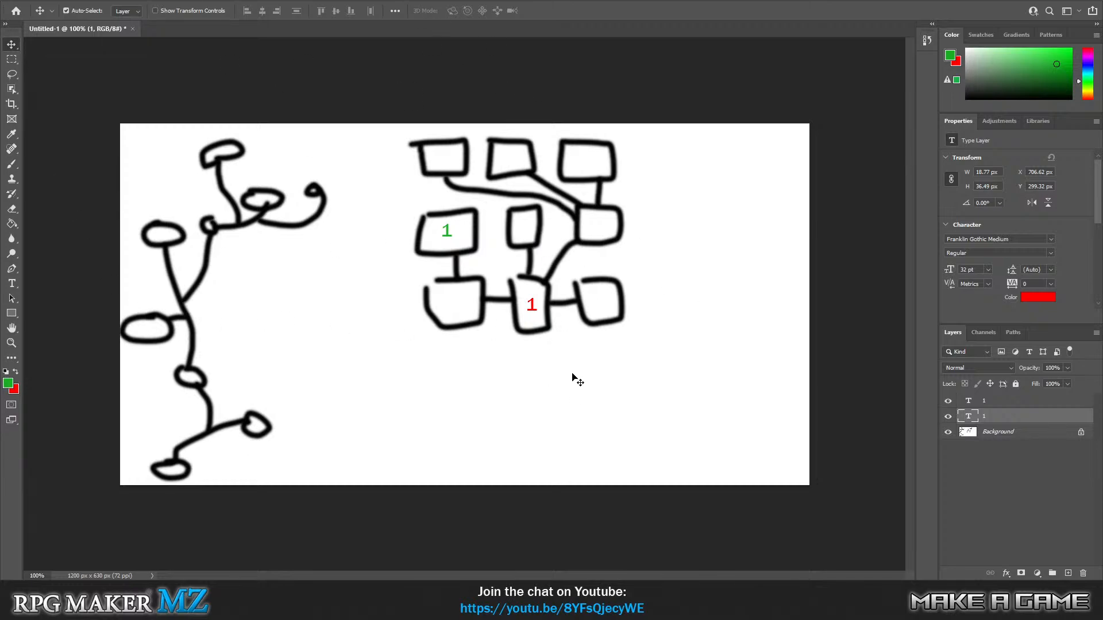
Quit Photoshop without saving the Untitled-1 drawing and return to RPG Maker MZ
{"action": "left_click", "coordinate": [1093, 2]}
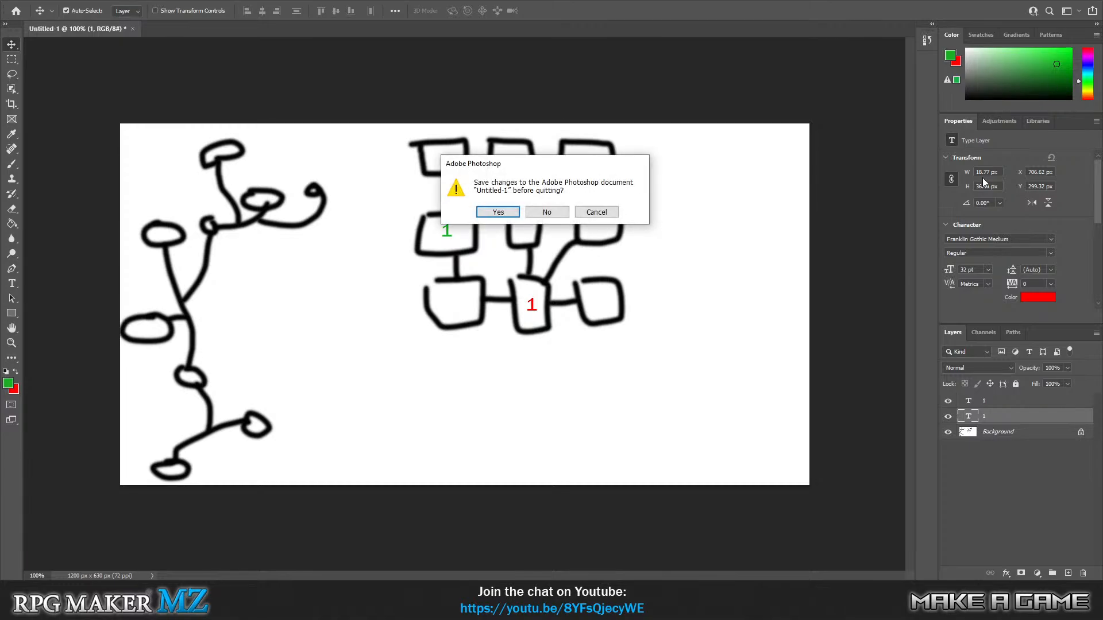
{"action": "left_click", "coordinate": [547, 212]}
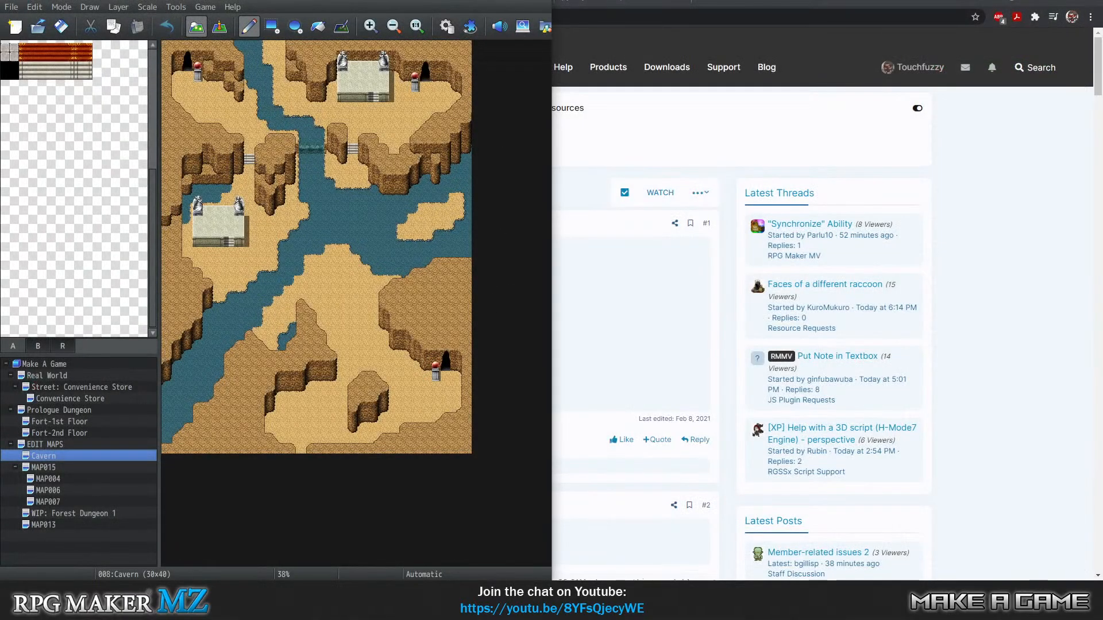
{"action": "left_click", "coordinate": [513, 0]}
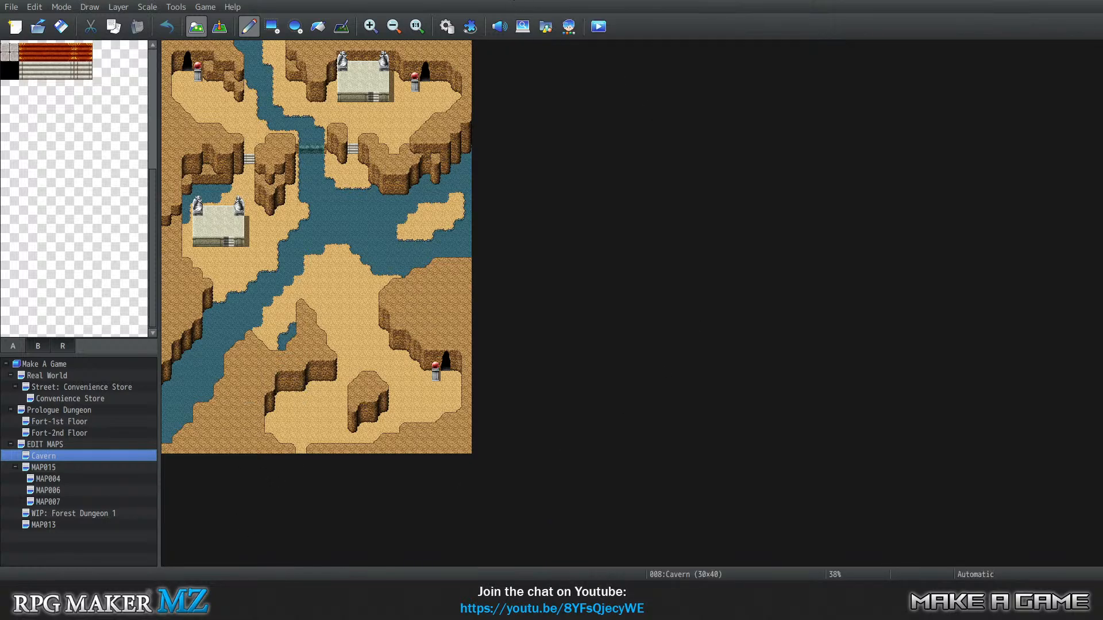
Switch to the MZ Emporium forum thread in the browser and review its preview image, terms of use and generator instructions
{"action": "mouse_move", "coordinate": [280, 609]}
{"action": "left_click", "coordinate": [352, 550]}
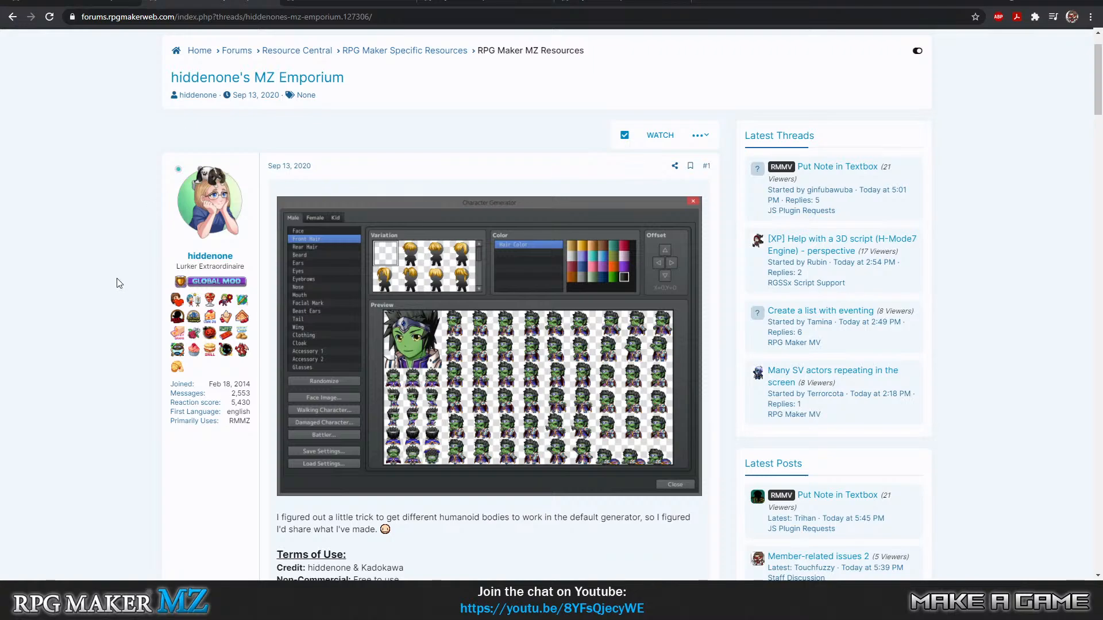
{"action": "scroll", "coordinate": [119, 283], "scroll_direction": "down", "scroll_amount": 3}
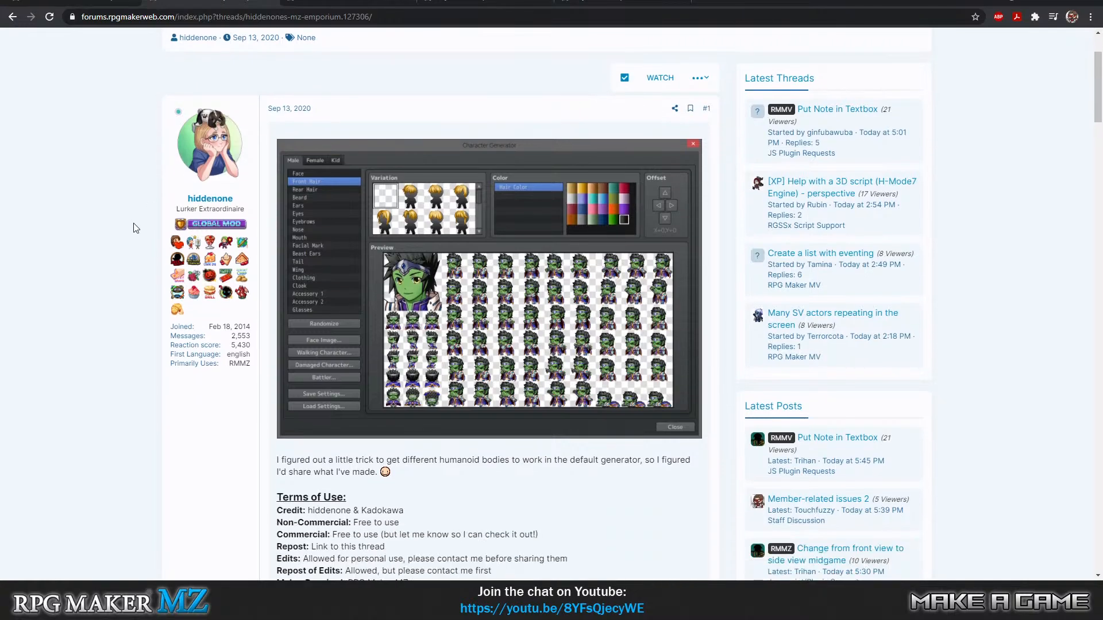
{"action": "scroll", "coordinate": [424, 245], "scroll_direction": "up", "scroll_amount": 4}
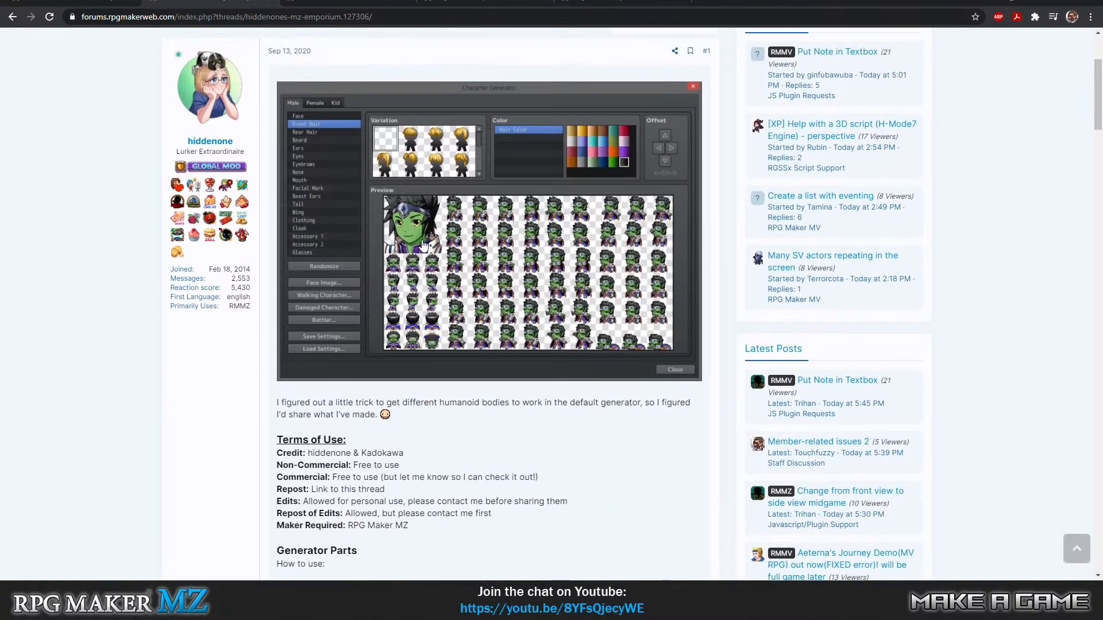
{"action": "scroll", "coordinate": [424, 246], "scroll_direction": "down", "scroll_amount": 3}
{"action": "scroll", "coordinate": [448, 239], "scroll_direction": "up", "scroll_amount": 1}
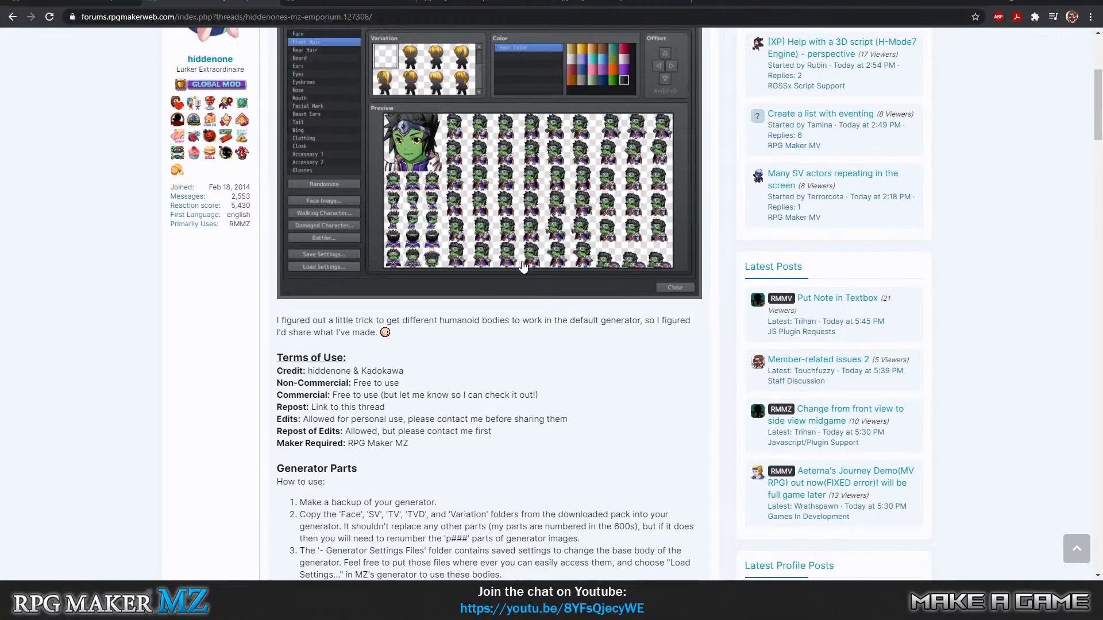
{"action": "scroll", "coordinate": [491, 225], "scroll_direction": "down", "scroll_amount": 6}
{"action": "scroll", "coordinate": [491, 225], "scroll_direction": "down", "scroll_amount": 4}
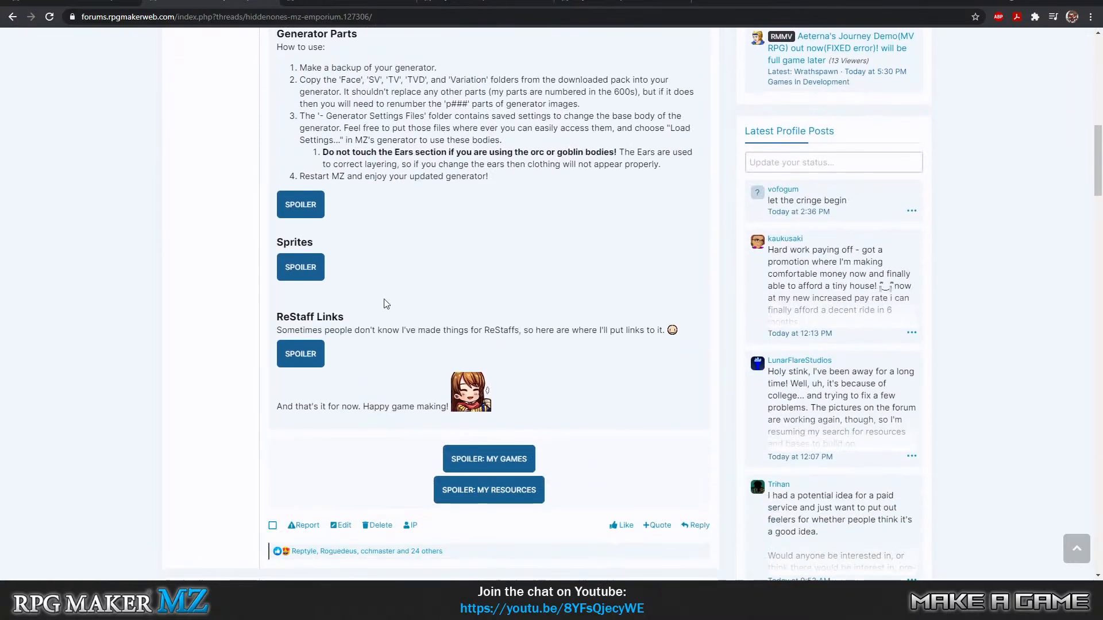
Reveal the hidden Generator Parts content and examine the body sprites and gradient file on offer
{"action": "left_click", "coordinate": [300, 205]}
{"action": "scroll", "coordinate": [374, 315], "scroll_direction": "up", "scroll_amount": 2}
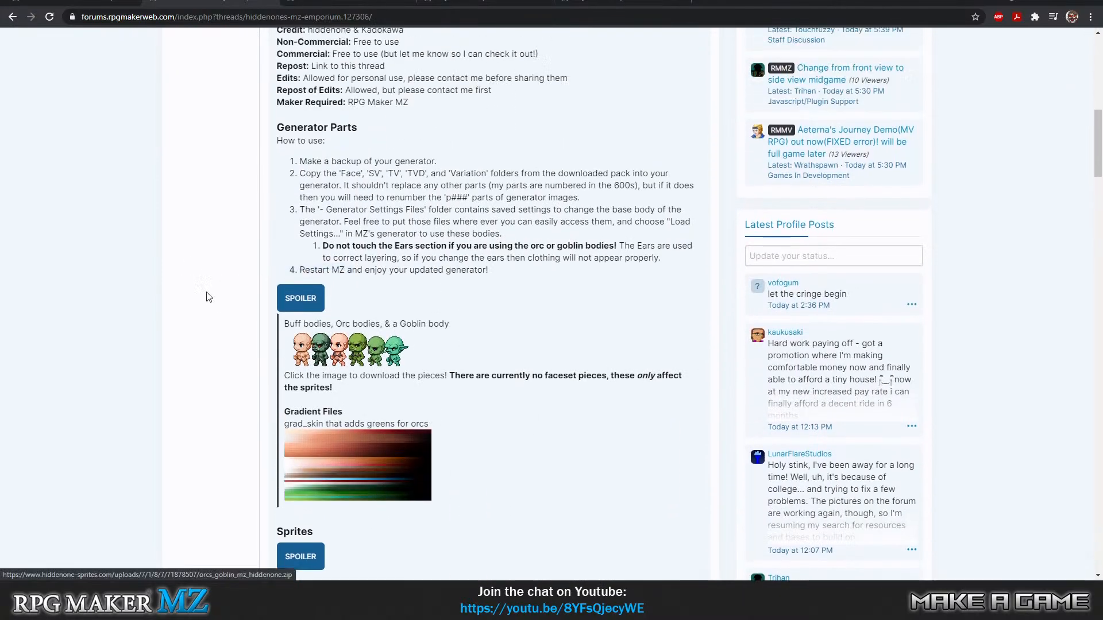
{"action": "scroll", "coordinate": [352, 283], "scroll_direction": "down", "scroll_amount": 2}
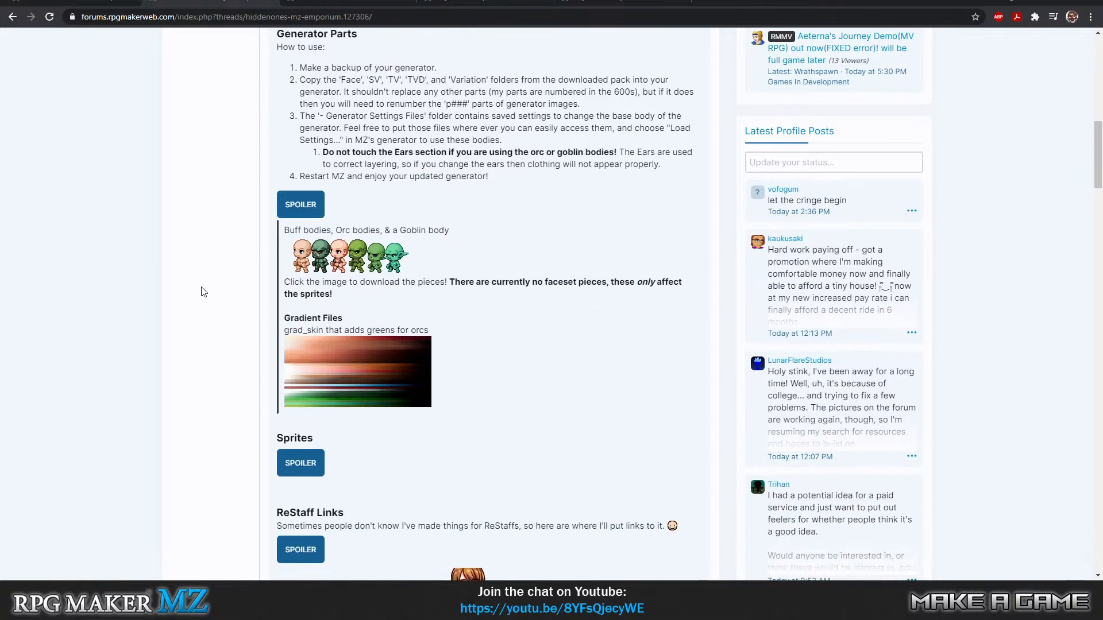
{"action": "scroll", "coordinate": [212, 288], "scroll_direction": "down", "scroll_amount": 1}
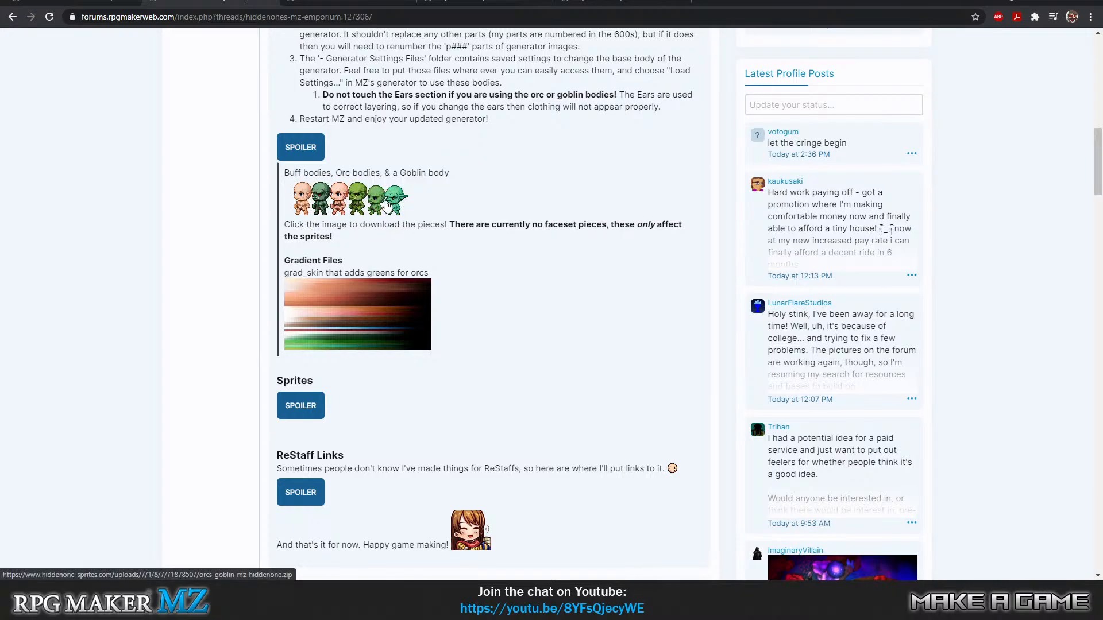
Reveal the hidden Sprites content in the MZ Emporium thread and look over the dressed orc sprites and generator bodies
{"action": "left_click", "coordinate": [304, 406]}
{"action": "scroll", "coordinate": [244, 325], "scroll_direction": "down", "scroll_amount": 6}
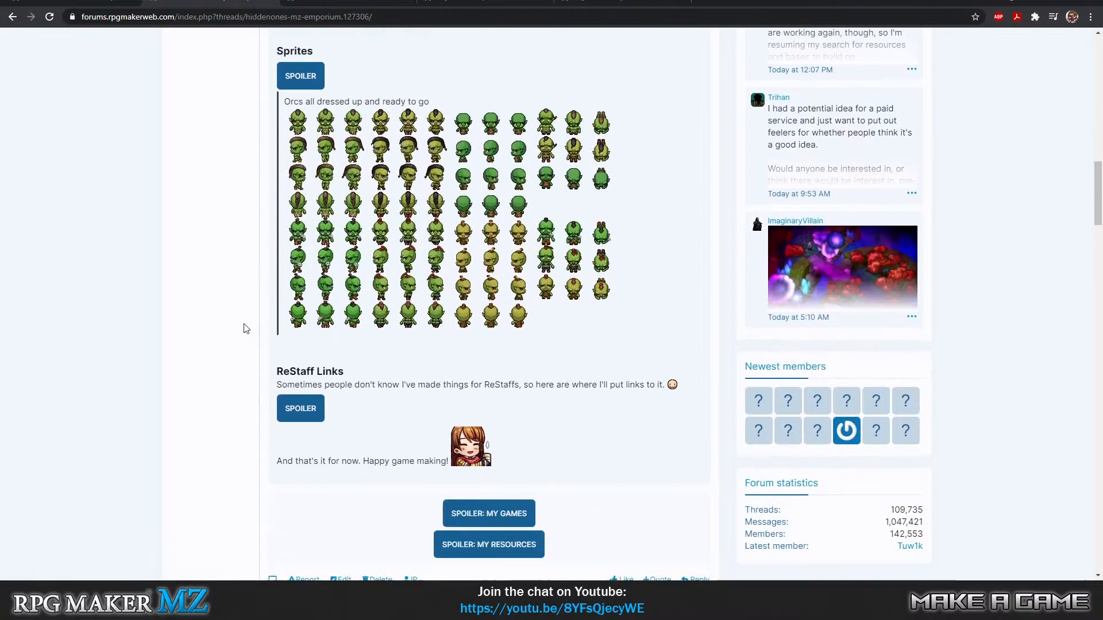
{"action": "scroll", "coordinate": [236, 308], "scroll_direction": "up", "scroll_amount": 7}
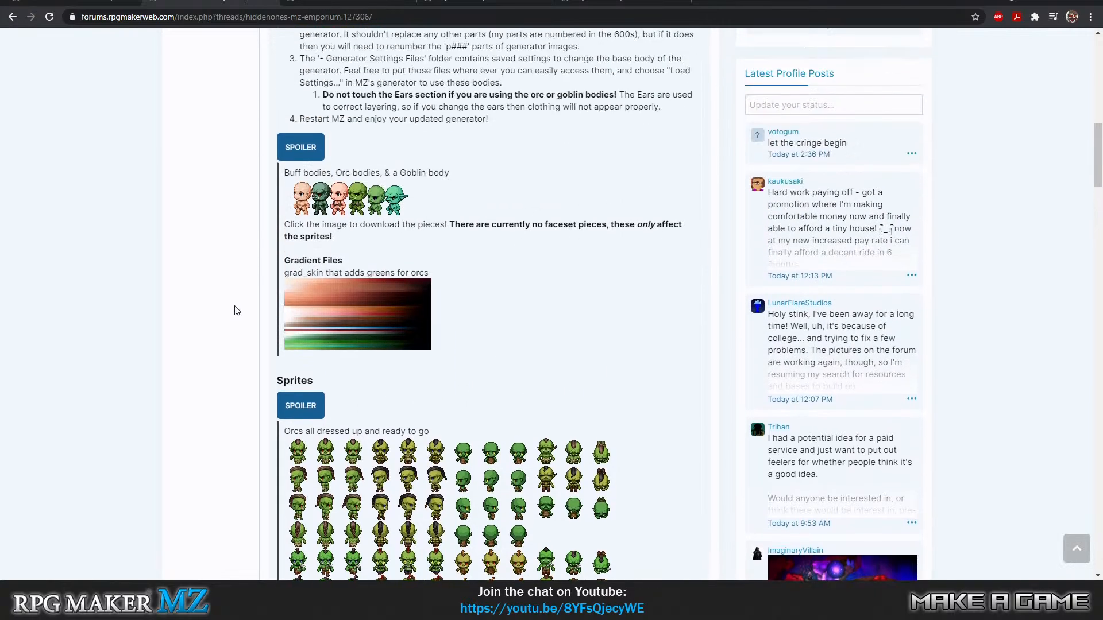
{"action": "scroll", "coordinate": [217, 328], "scroll_direction": "down", "scroll_amount": 7}
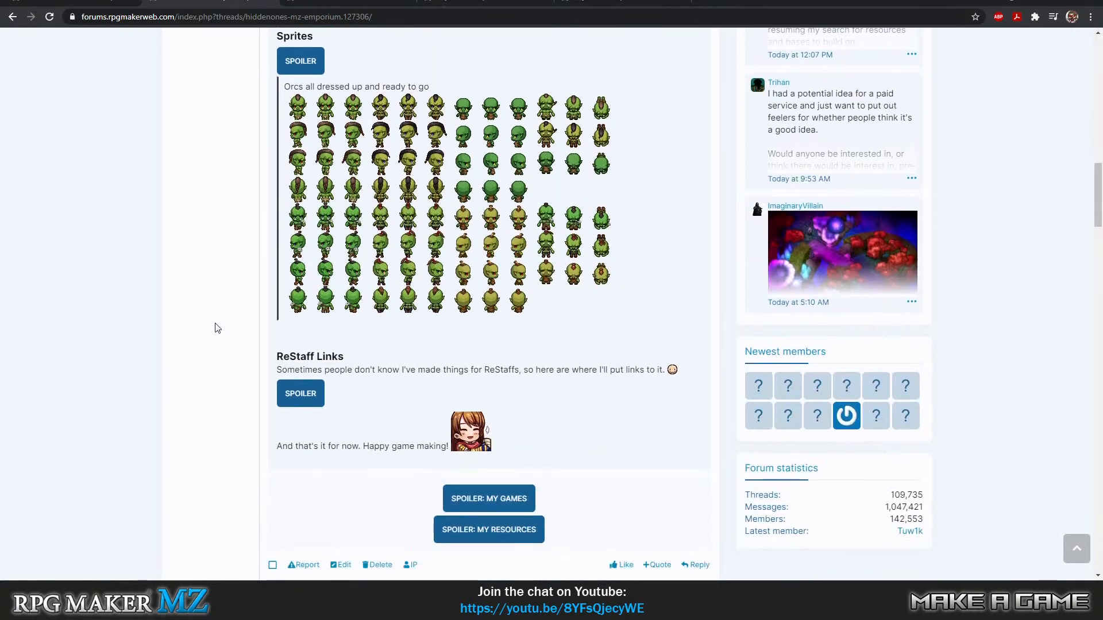
{"action": "scroll", "coordinate": [246, 285], "scroll_direction": "up", "scroll_amount": 11}
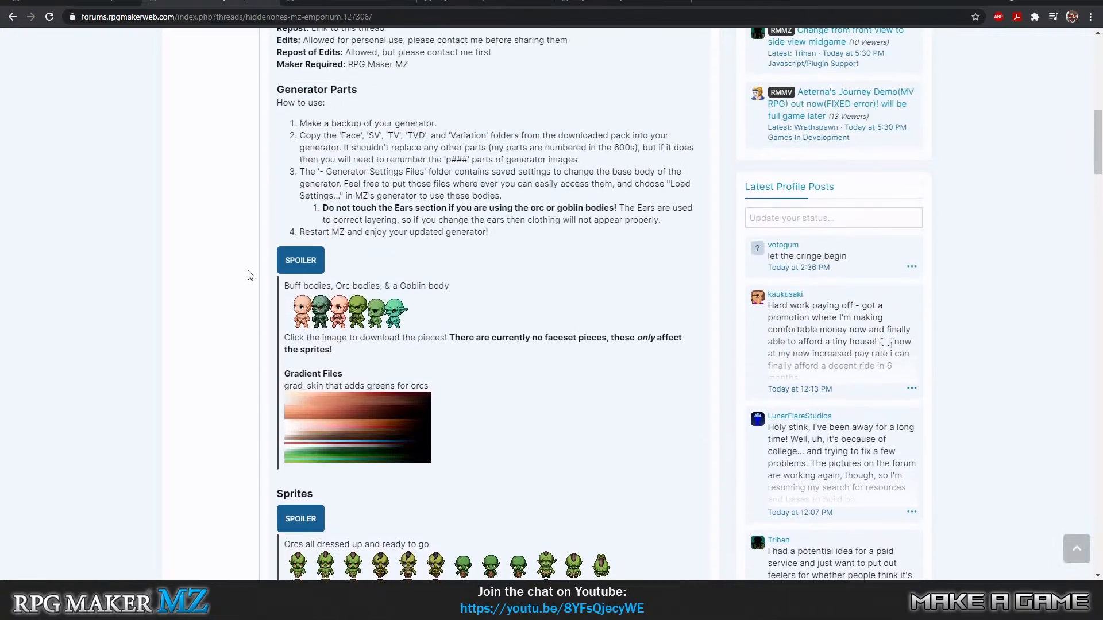
{"action": "scroll", "coordinate": [251, 274], "scroll_direction": "up", "scroll_amount": 8}
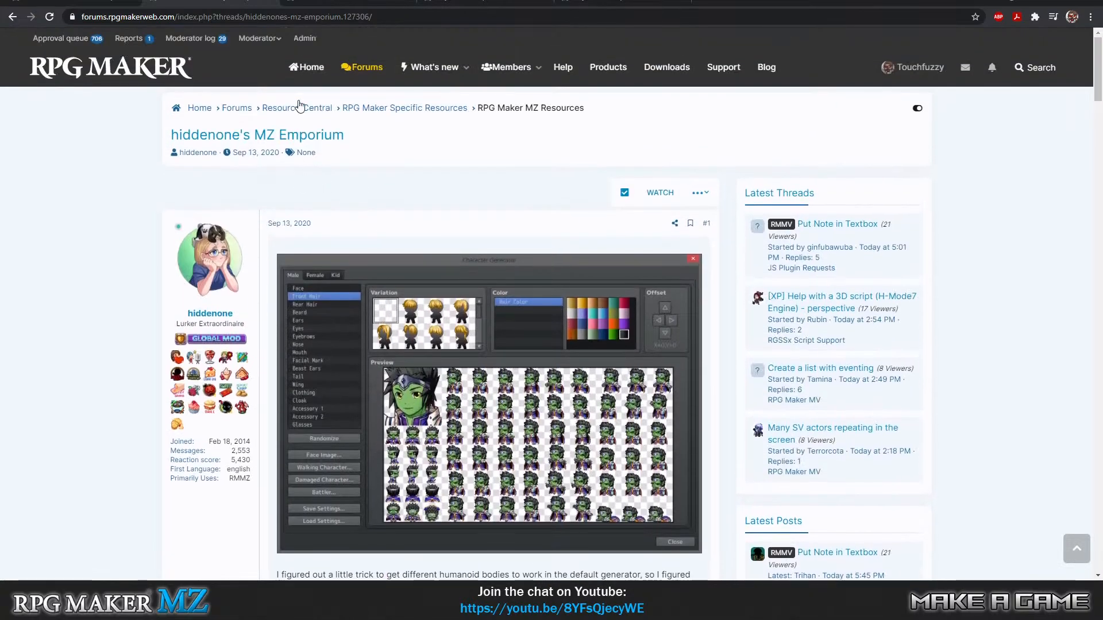
Switch to the MV Resource Warehouse thread, expand its Generator Parts section, and look through the packs and remaining resource categories
{"action": "left_click", "coordinate": [305, 3]}
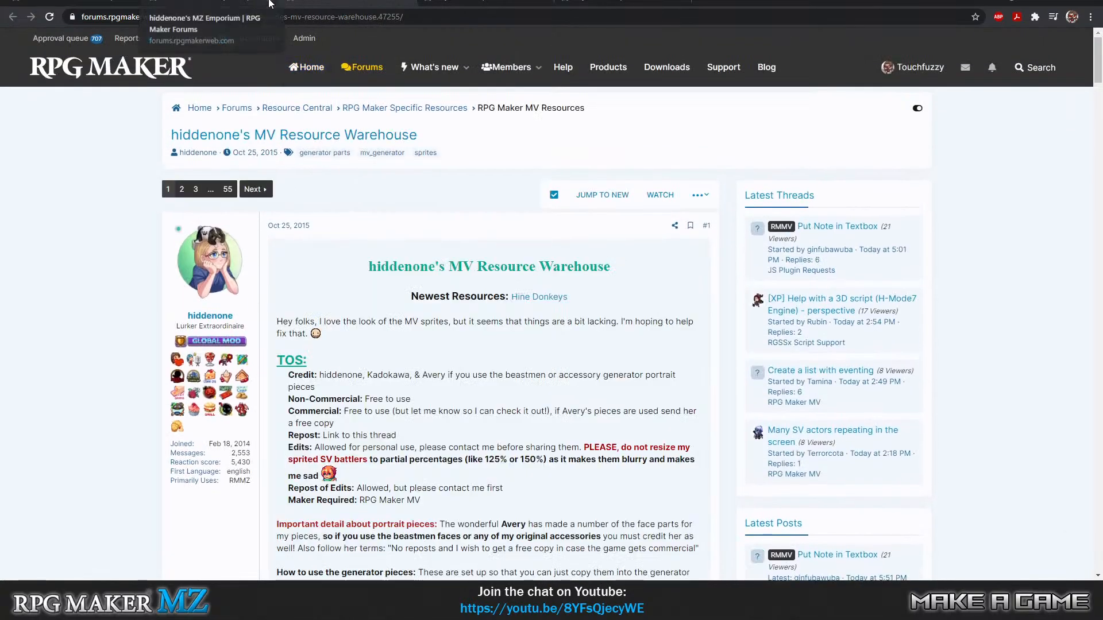
{"action": "scroll", "coordinate": [454, 290], "scroll_direction": "down", "scroll_amount": 9}
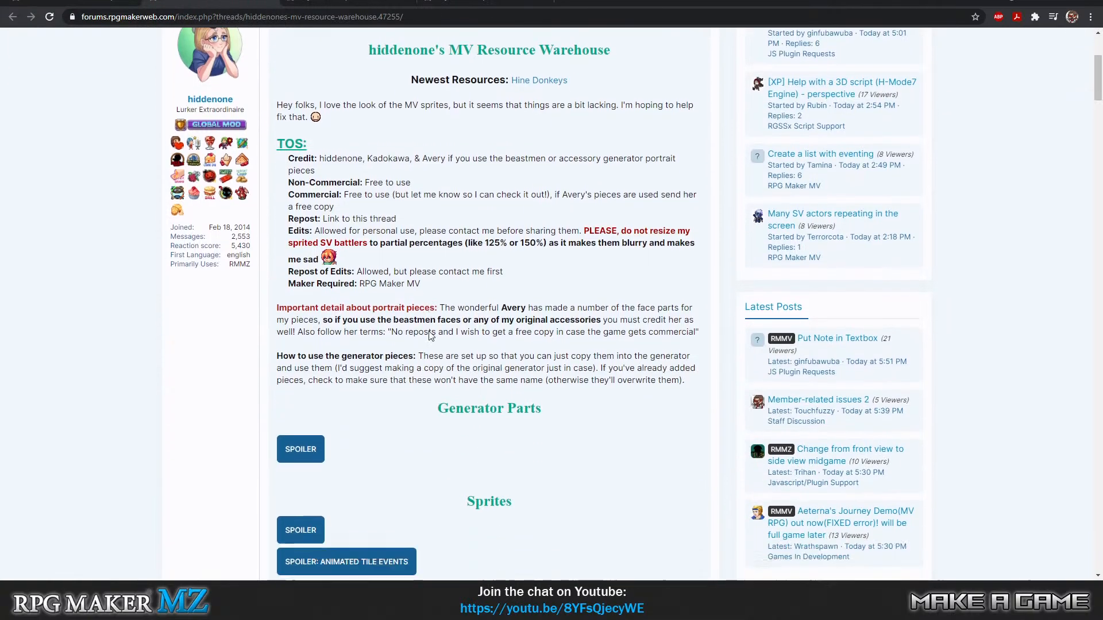
{"action": "left_click", "coordinate": [304, 161]}
{"action": "scroll", "coordinate": [224, 273], "scroll_direction": "down", "scroll_amount": 3}
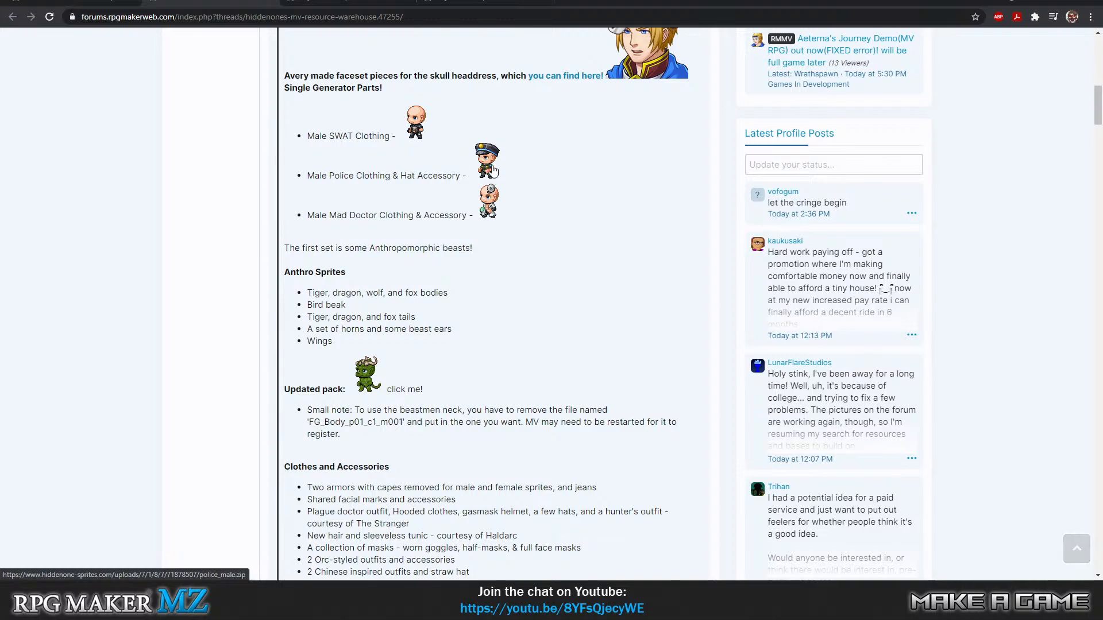
{"action": "scroll", "coordinate": [574, 207], "scroll_direction": "down", "scroll_amount": 2}
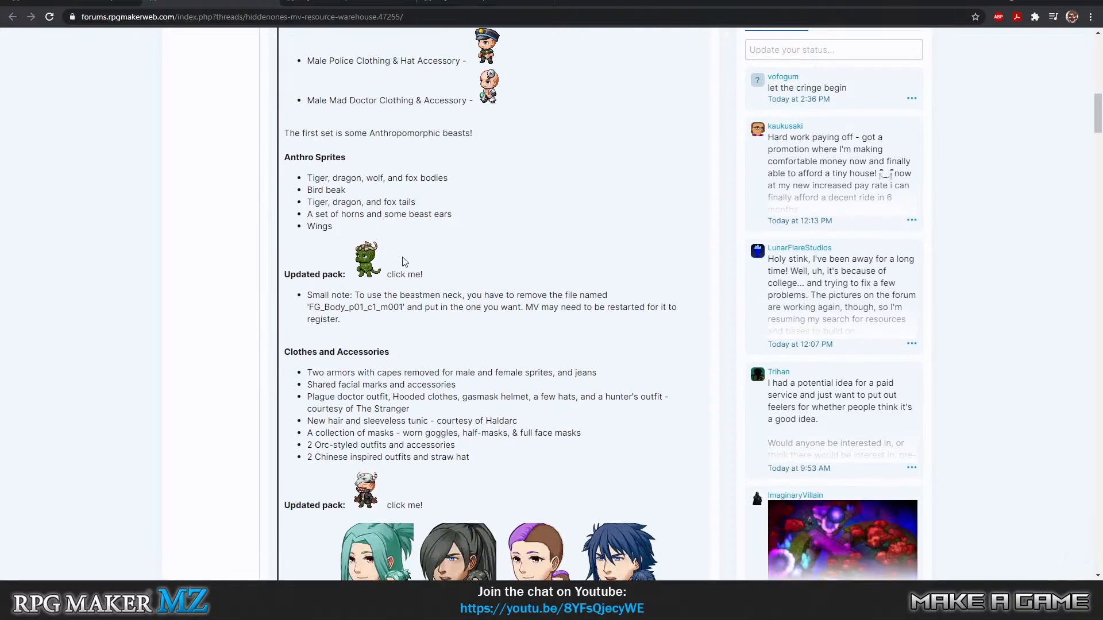
{"action": "scroll", "coordinate": [402, 261], "scroll_direction": "down", "scroll_amount": 3}
{"action": "scroll", "coordinate": [450, 304], "scroll_direction": "down", "scroll_amount": 9}
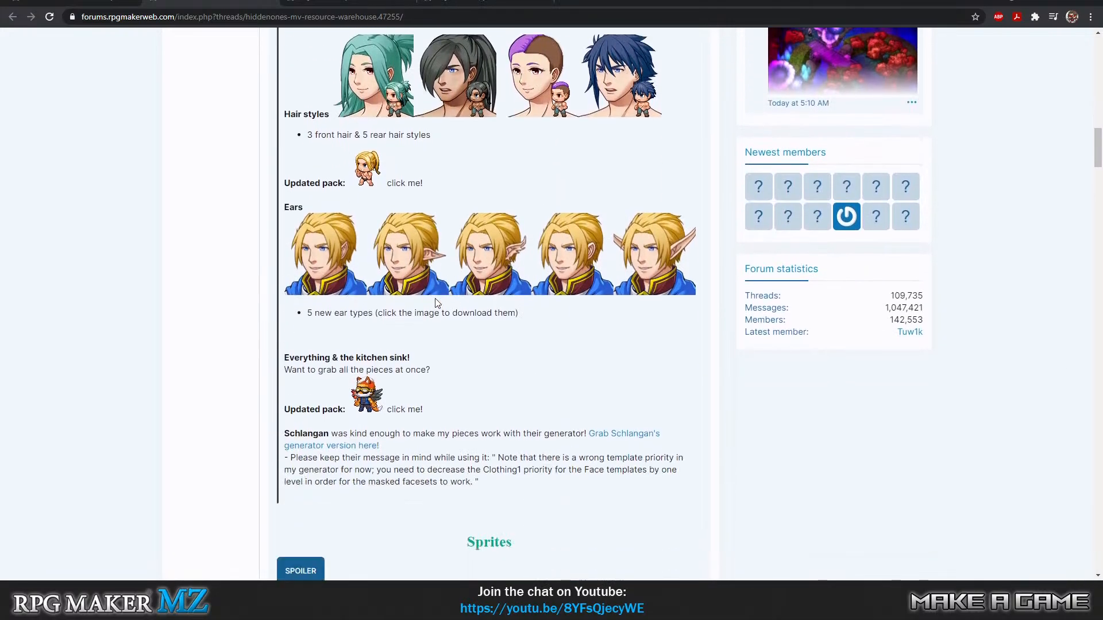
{"action": "scroll", "coordinate": [448, 322], "scroll_direction": "down", "scroll_amount": 3}
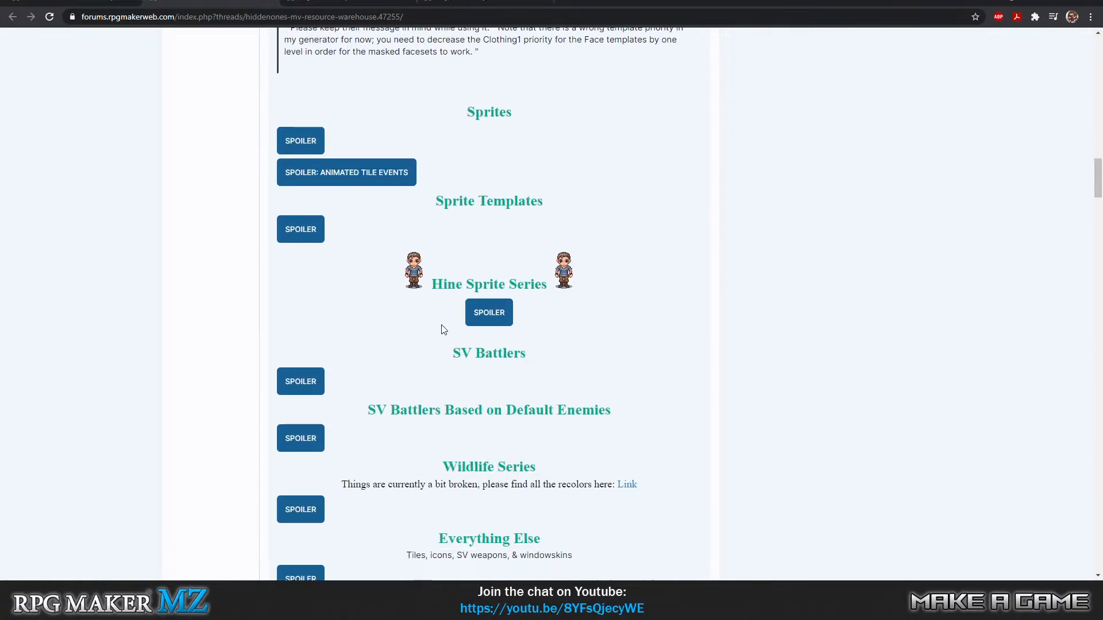
{"action": "scroll", "coordinate": [224, 271], "scroll_direction": "down", "scroll_amount": 3}
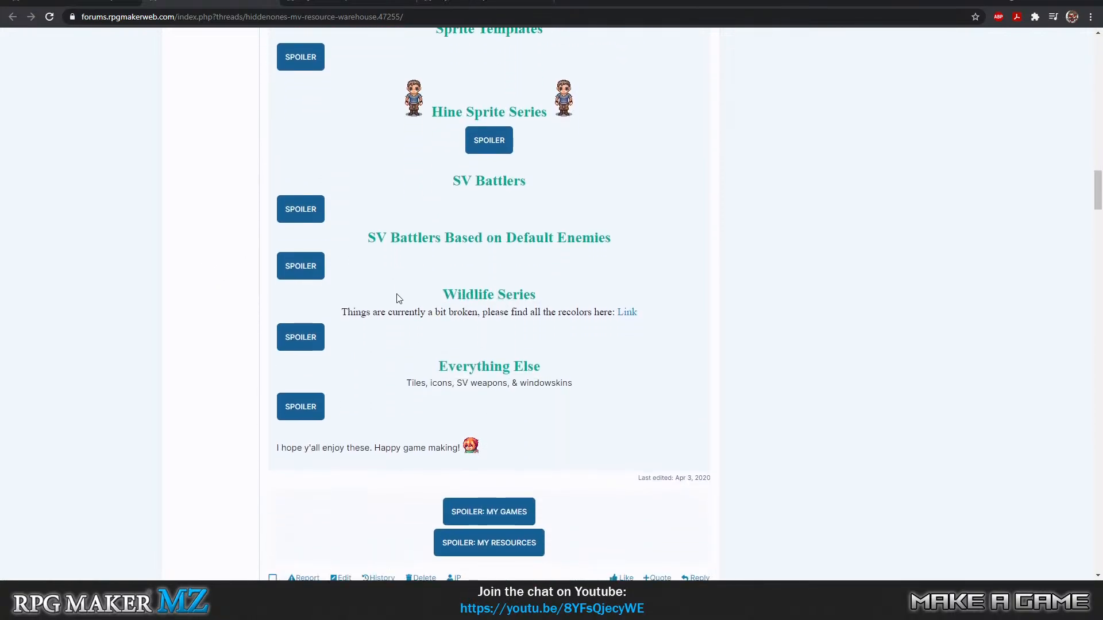
Reveal the Wildlife Series section and preview the Lion & Lioness, 3-Tailed Fox and Fox sprite sheets, hiding each one again
{"action": "left_click", "coordinate": [310, 335]}
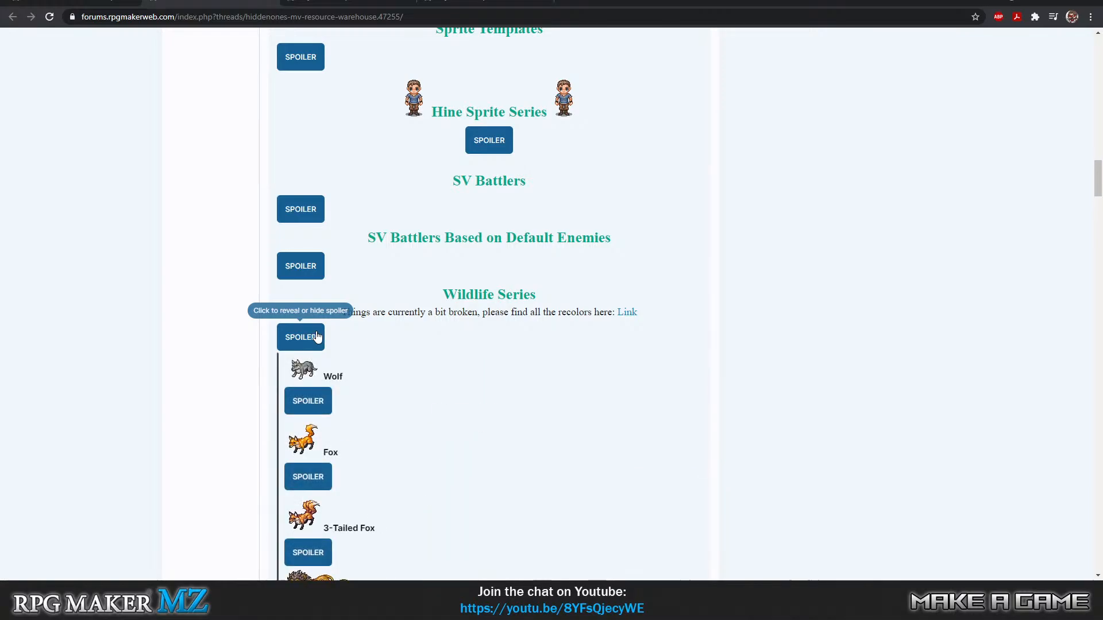
{"action": "scroll", "coordinate": [340, 327], "scroll_direction": "down", "scroll_amount": 3}
{"action": "scroll", "coordinate": [393, 270], "scroll_direction": "down", "scroll_amount": 3}
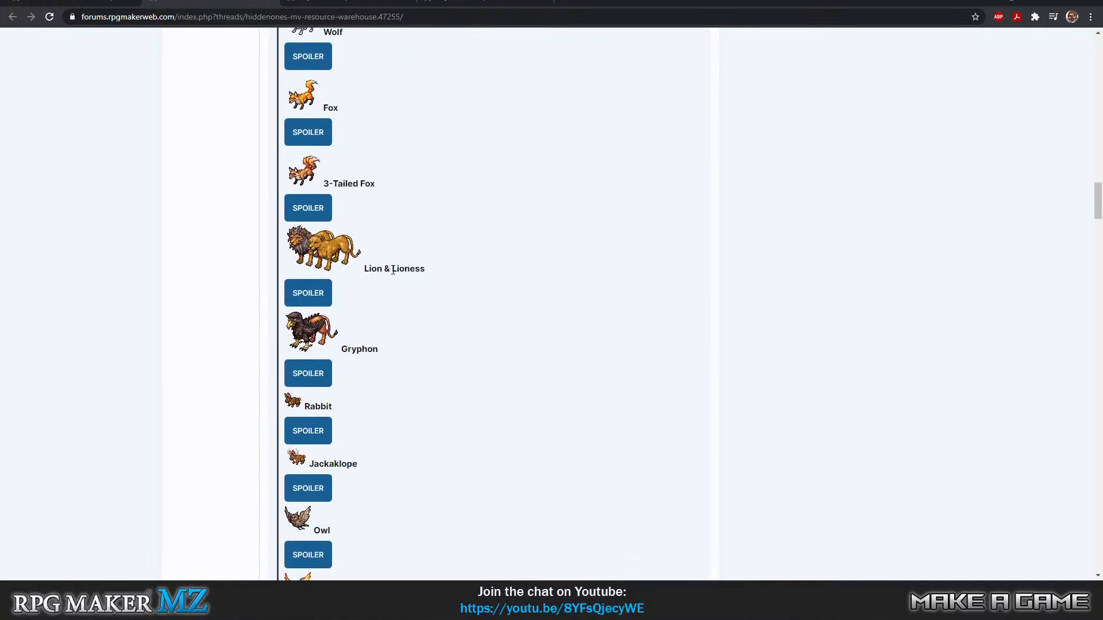
{"action": "left_click", "coordinate": [315, 293]}
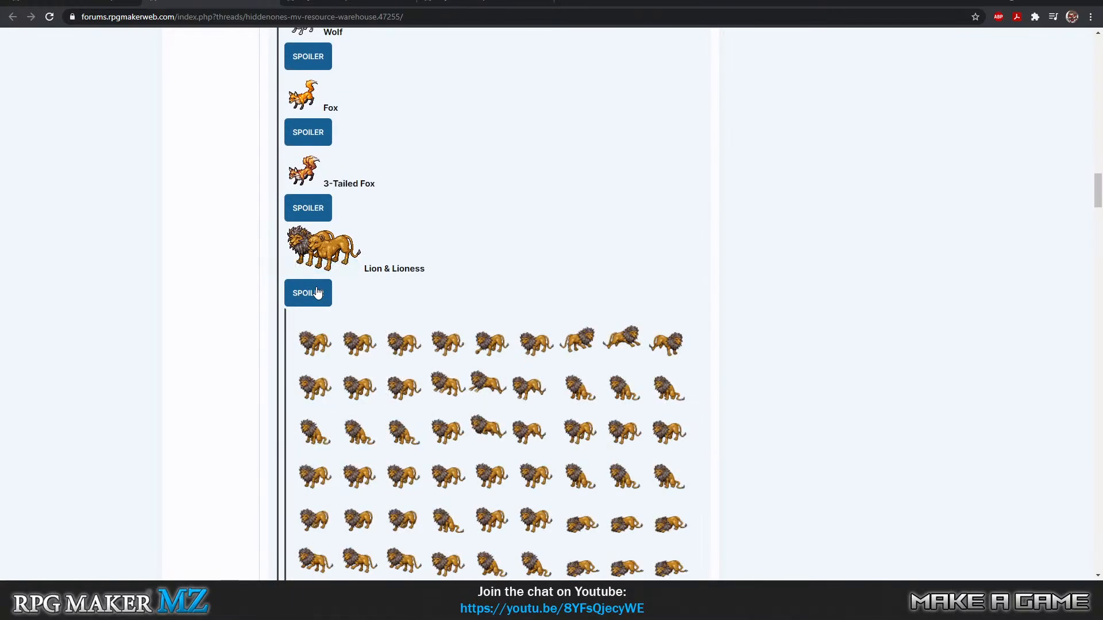
{"action": "left_click", "coordinate": [318, 293]}
{"action": "left_click", "coordinate": [296, 209]}
{"action": "left_click", "coordinate": [296, 208]}
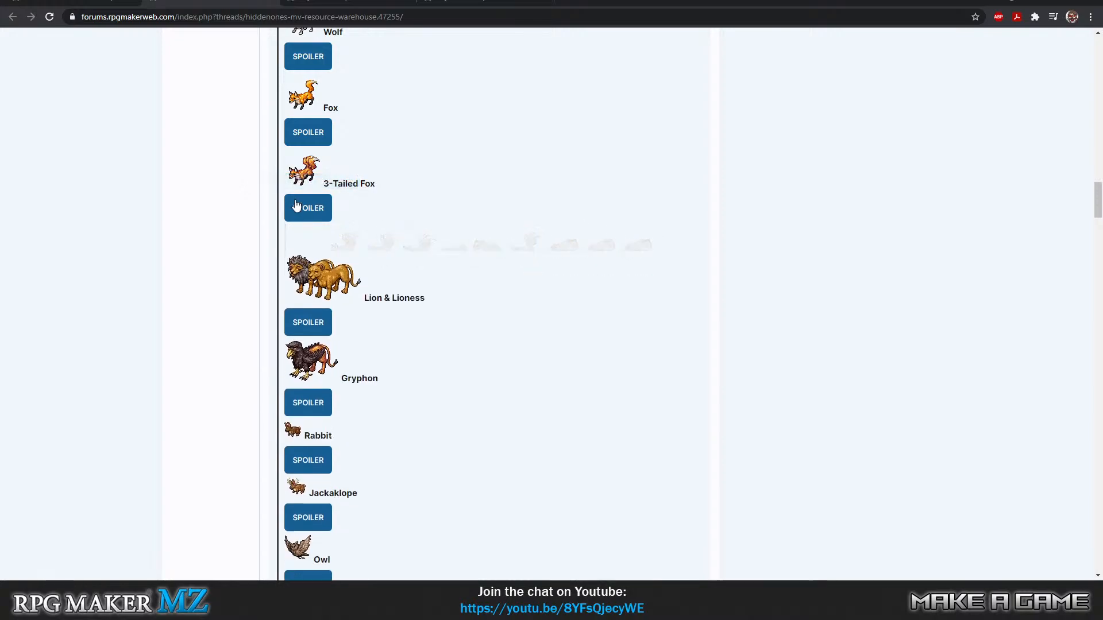
{"action": "left_click", "coordinate": [310, 145]}
{"action": "left_click", "coordinate": [310, 144]}
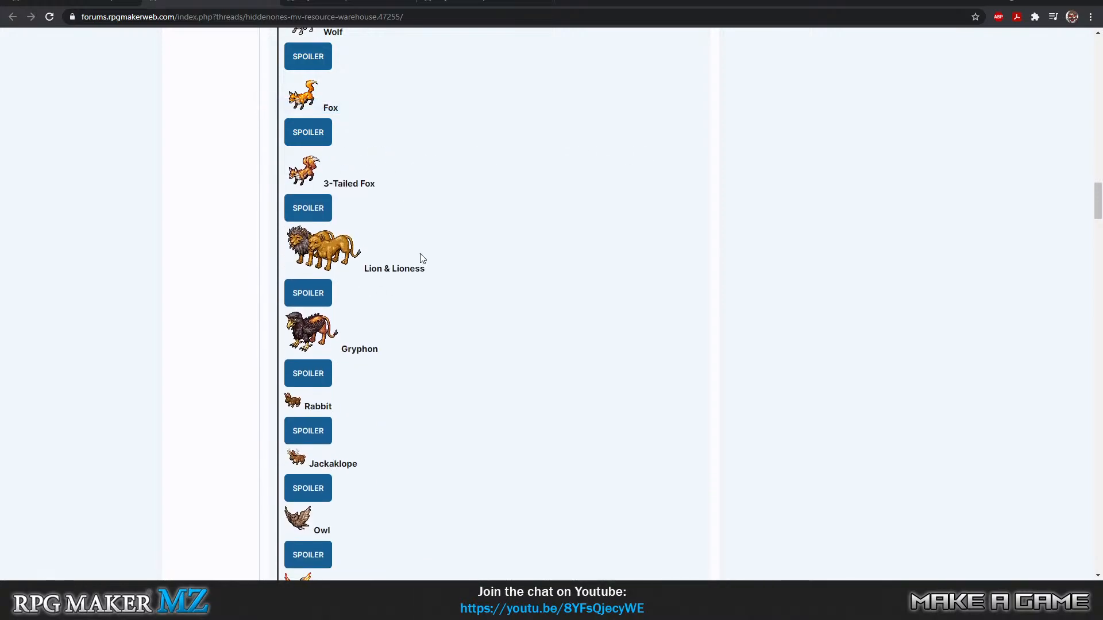
Preview the Owl and 3-Eyed Owl sprite sheets in the Wildlife Series, hiding each one again
{"action": "scroll", "coordinate": [432, 257], "scroll_direction": "down", "scroll_amount": 2}
{"action": "scroll", "coordinate": [432, 256], "scroll_direction": "down", "scroll_amount": 2}
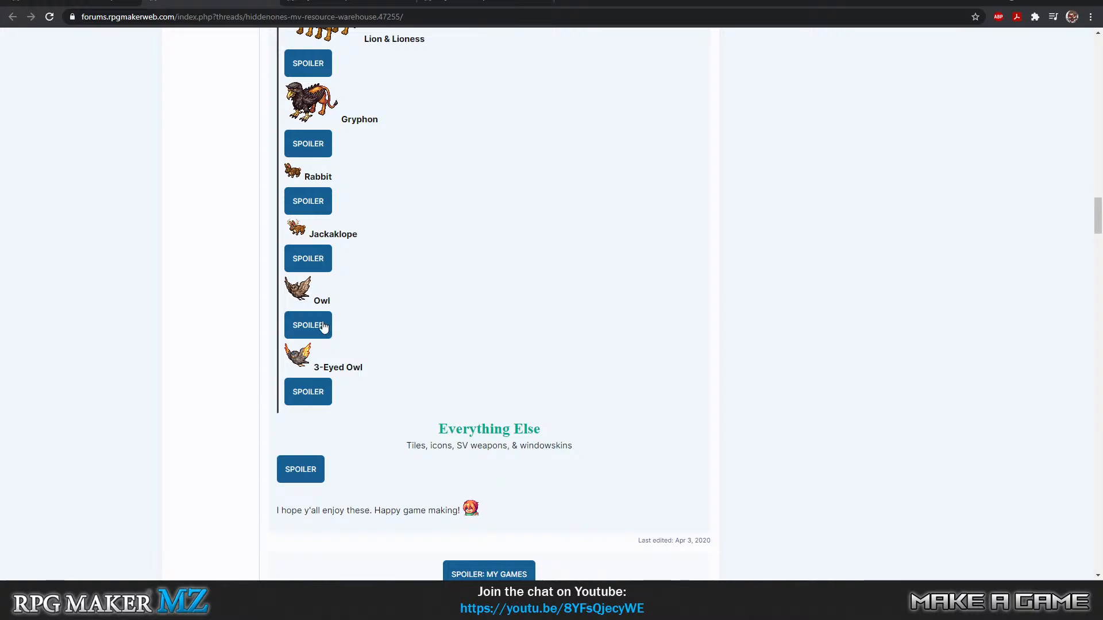
{"action": "left_click", "coordinate": [323, 326]}
{"action": "scroll", "coordinate": [427, 296], "scroll_direction": "down", "scroll_amount": 3}
{"action": "scroll", "coordinate": [347, 227], "scroll_direction": "up", "scroll_amount": 1}
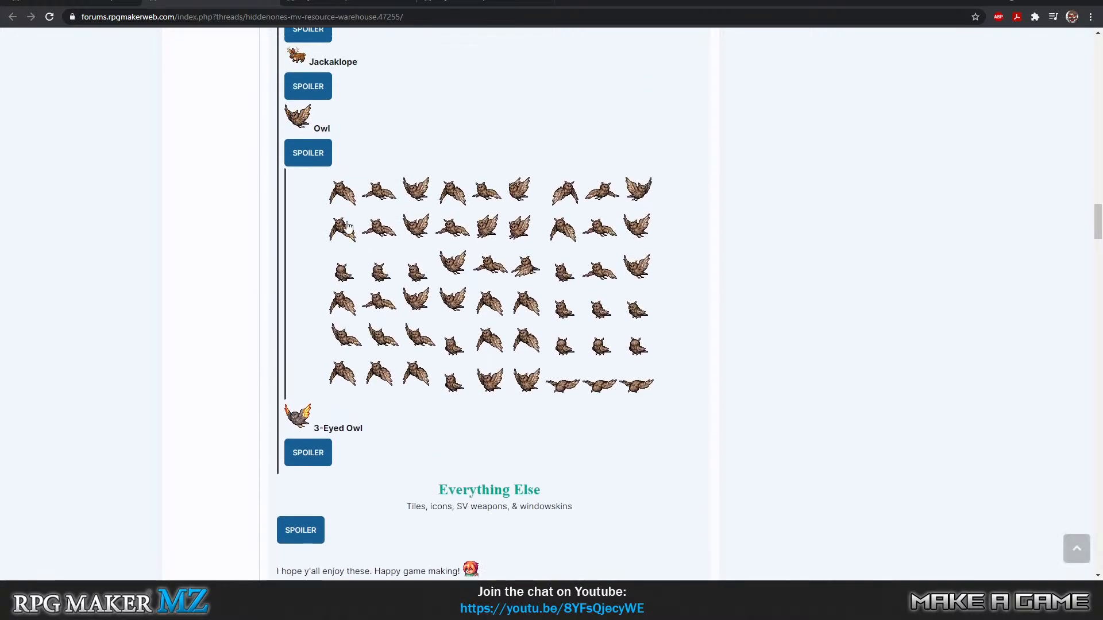
{"action": "left_click", "coordinate": [313, 163]}
{"action": "left_click", "coordinate": [293, 221]}
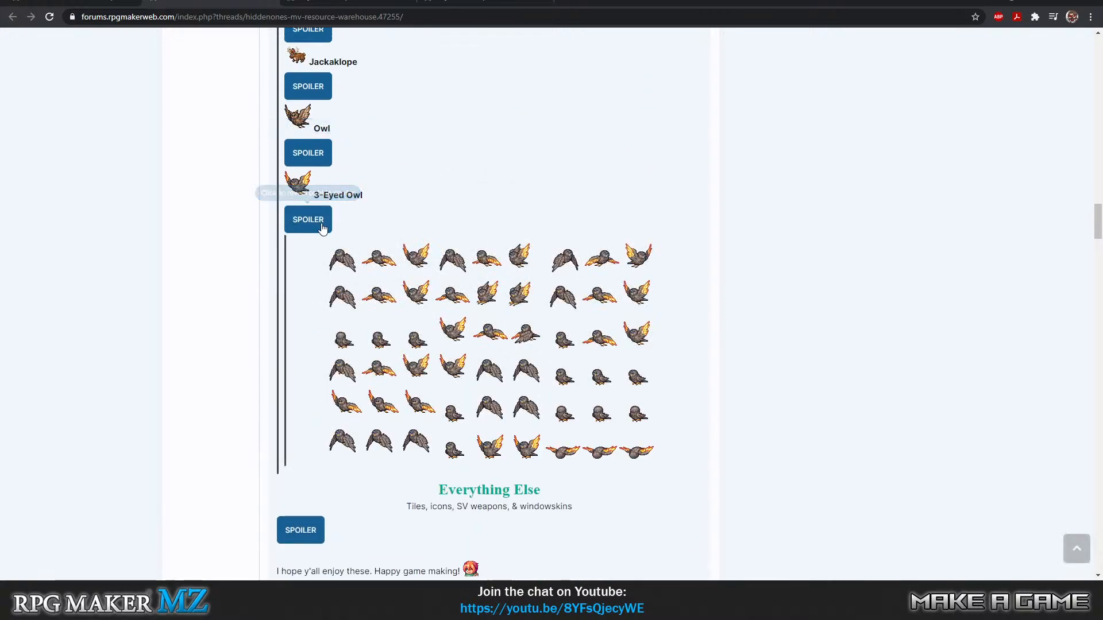
{"action": "left_click", "coordinate": [310, 219]}
Reveal the SV Battlers Based on Default Enemies section and examine the Rat and Spider battler sheets
{"action": "scroll", "coordinate": [258, 265], "scroll_direction": "up", "scroll_amount": 11}
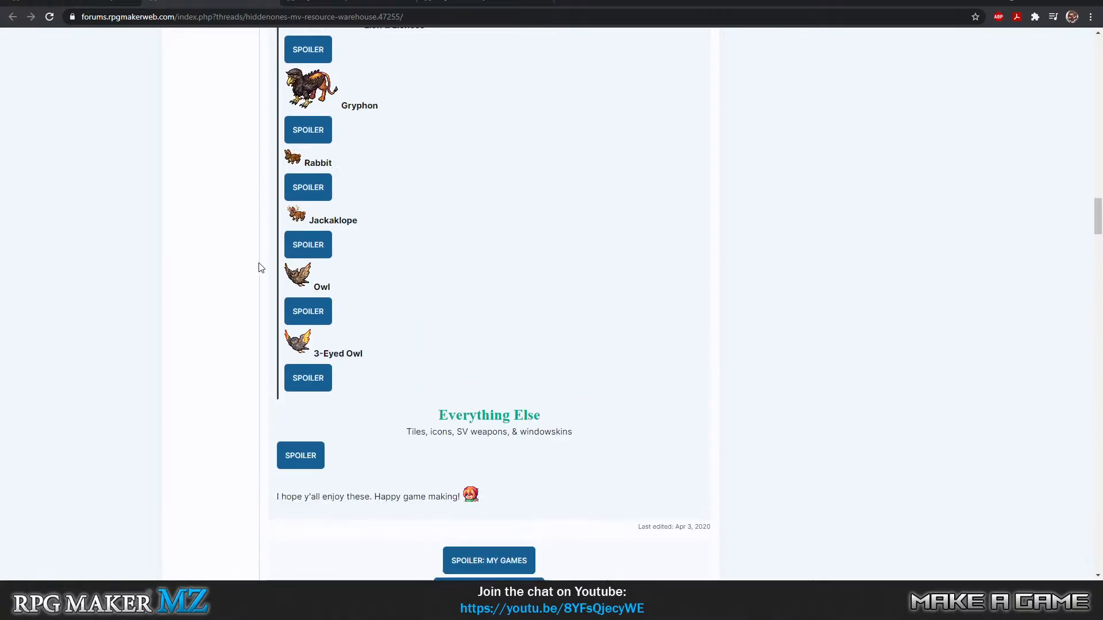
{"action": "scroll", "coordinate": [348, 285], "scroll_direction": "up", "scroll_amount": 2}
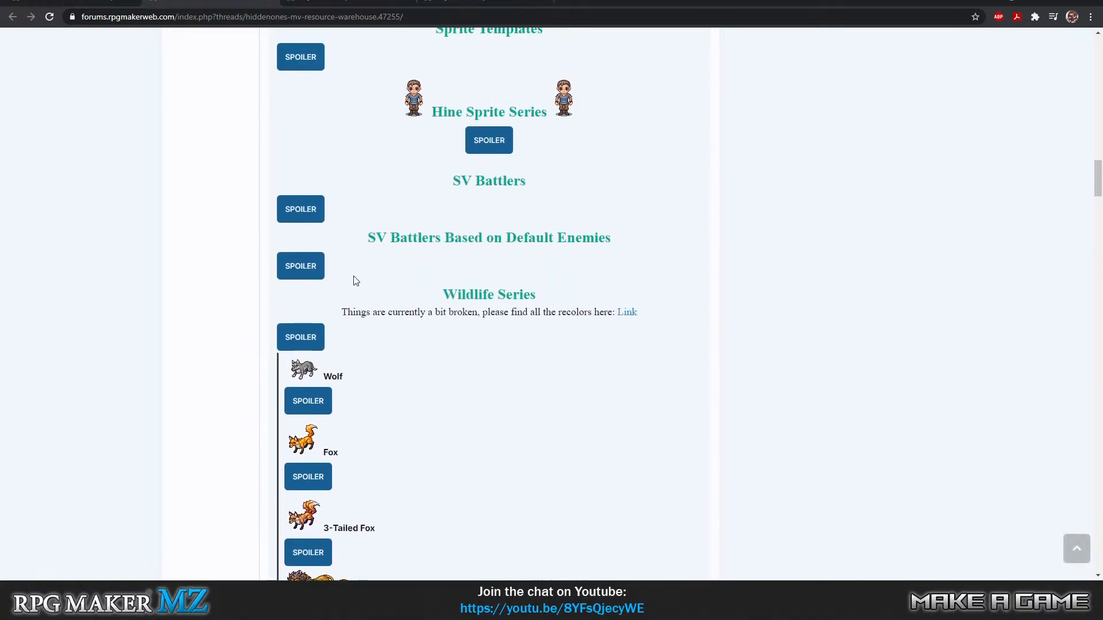
{"action": "left_click", "coordinate": [307, 269]}
{"action": "scroll", "coordinate": [362, 293], "scroll_direction": "down", "scroll_amount": 2}
{"action": "left_click", "coordinate": [320, 221]}
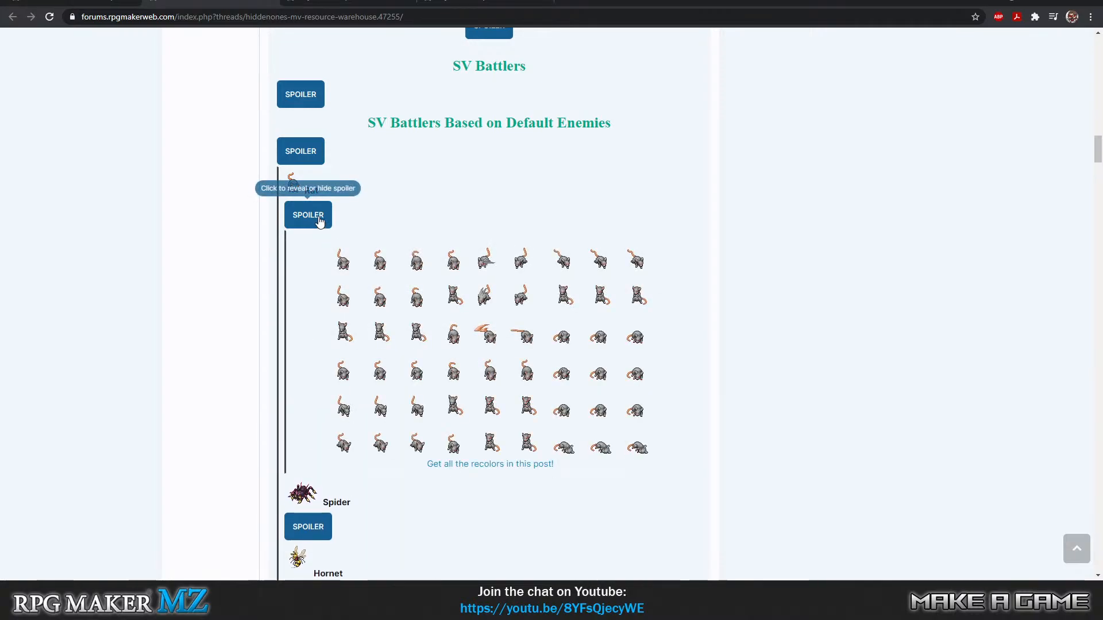
{"action": "left_click", "coordinate": [318, 219]}
{"action": "left_click", "coordinate": [316, 279]}
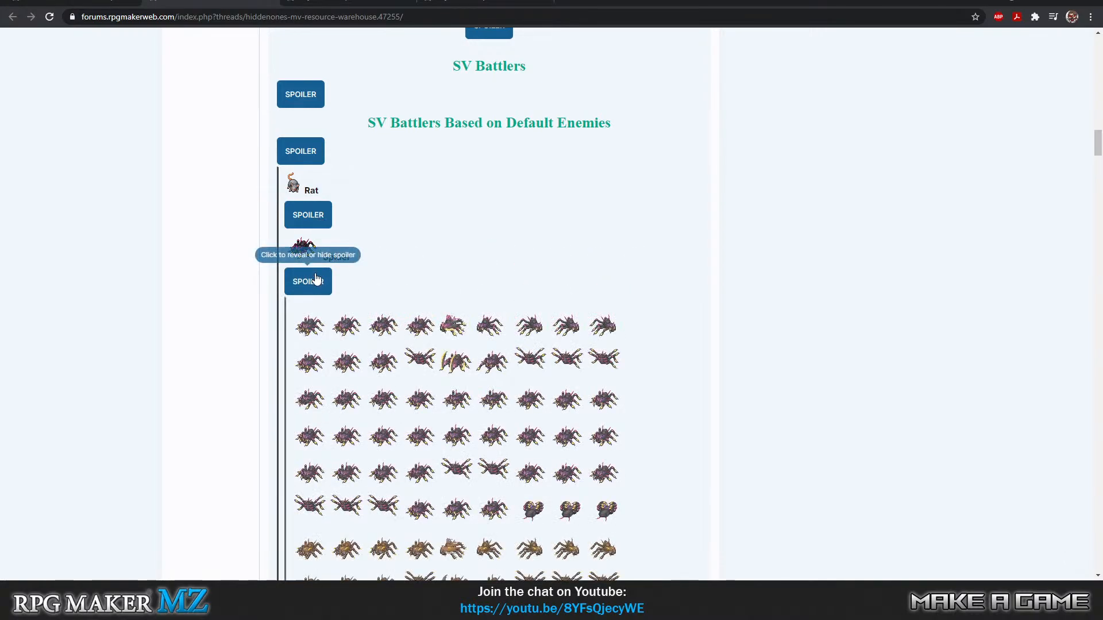
{"action": "scroll", "coordinate": [447, 285], "scroll_direction": "down", "scroll_amount": 12}
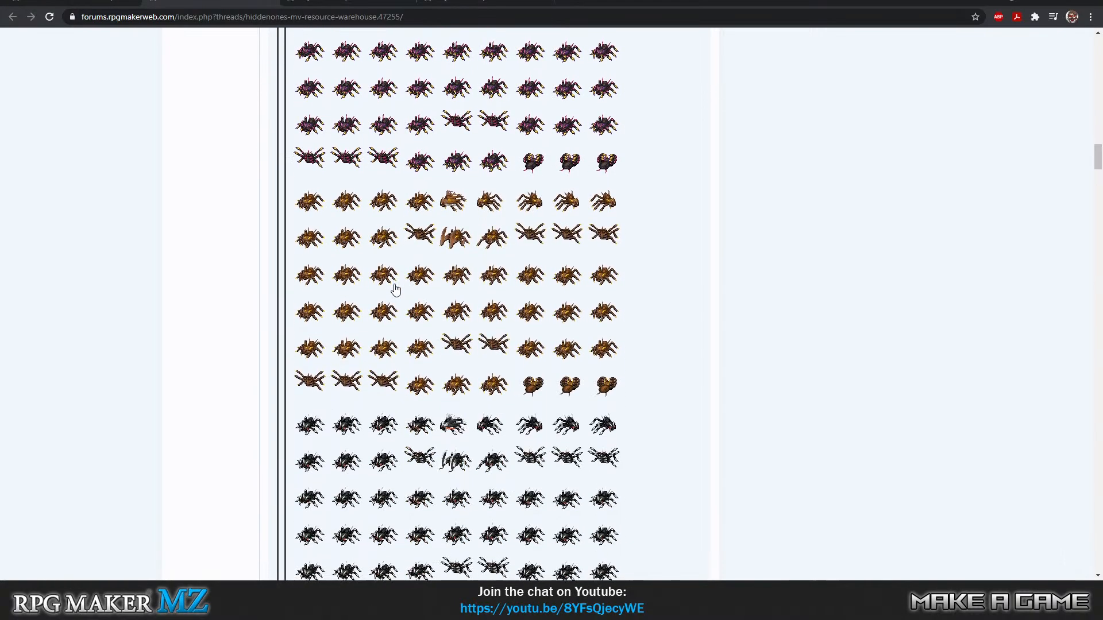
{"action": "scroll", "coordinate": [394, 290], "scroll_direction": "down", "scroll_amount": 9}
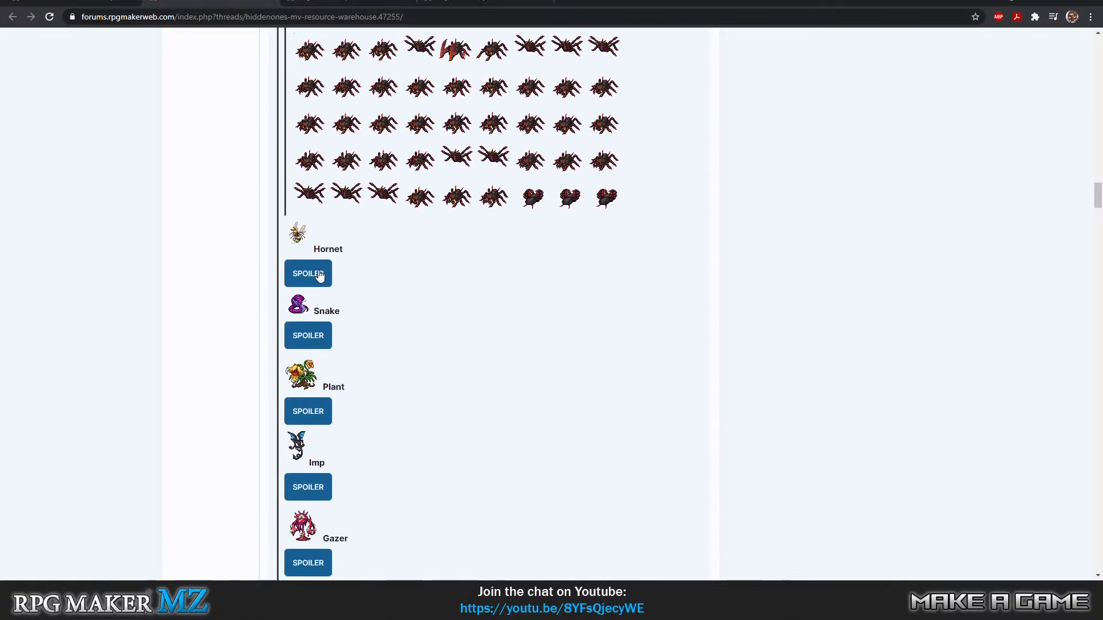
Reveal the Hornet battler sheets and look through their color variants
{"action": "left_click", "coordinate": [318, 274]}
{"action": "scroll", "coordinate": [408, 309], "scroll_direction": "down", "scroll_amount": 9}
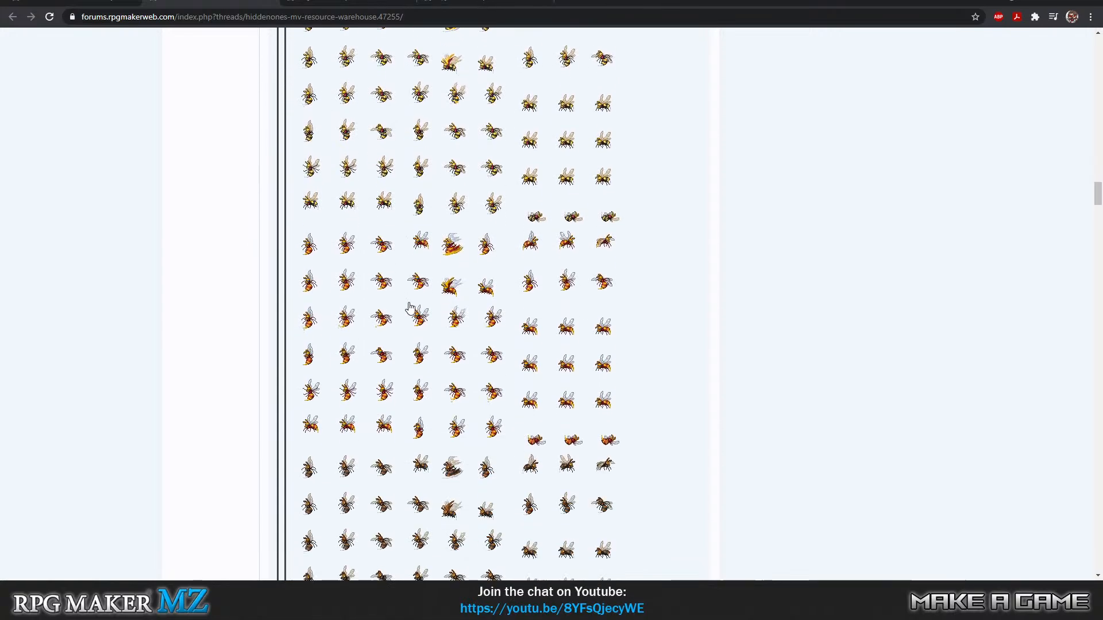
{"action": "scroll", "coordinate": [408, 309], "scroll_direction": "down", "scroll_amount": 9}
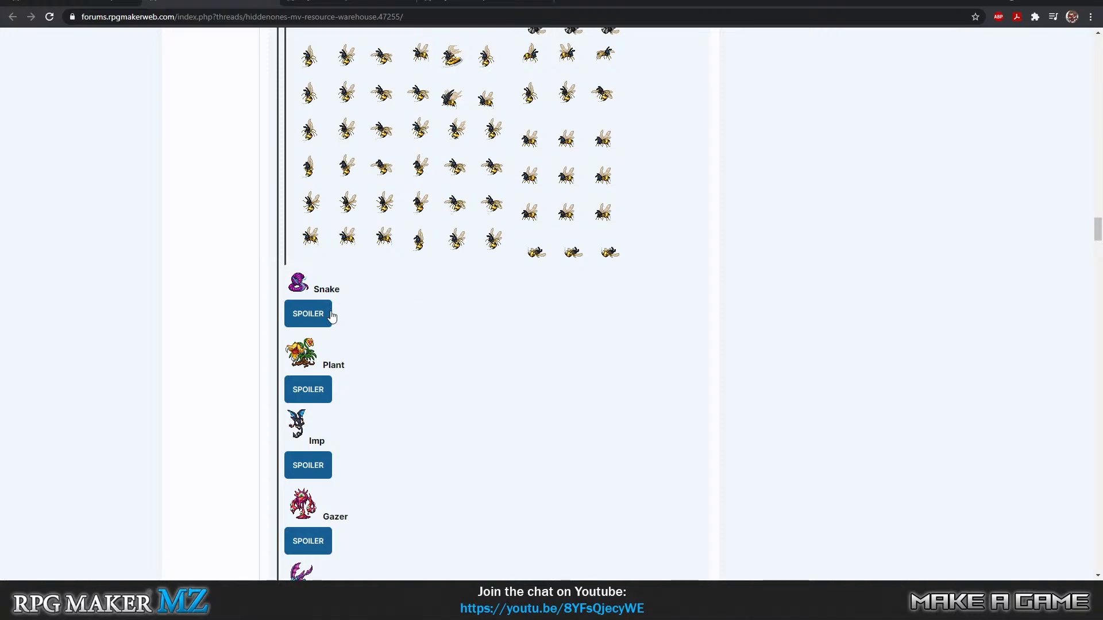
{"action": "scroll", "coordinate": [386, 323], "scroll_direction": "down", "scroll_amount": 5}
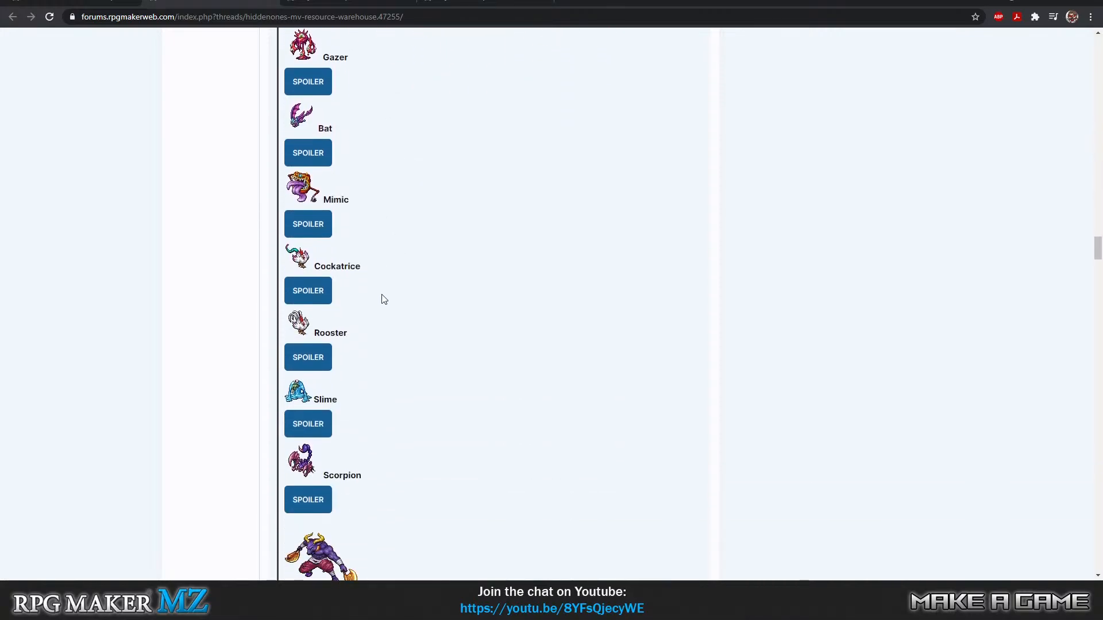
Reveal the Minotaur battler sheets and look through all their recolors
{"action": "scroll", "coordinate": [384, 299], "scroll_direction": "down", "scroll_amount": 3}
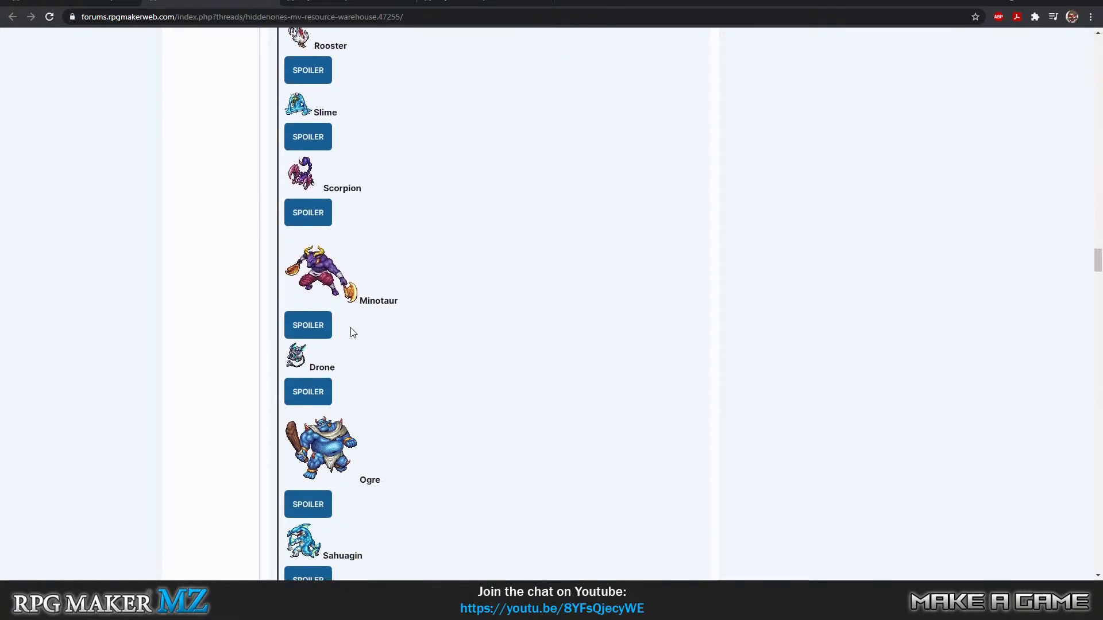
{"action": "left_click", "coordinate": [309, 322]}
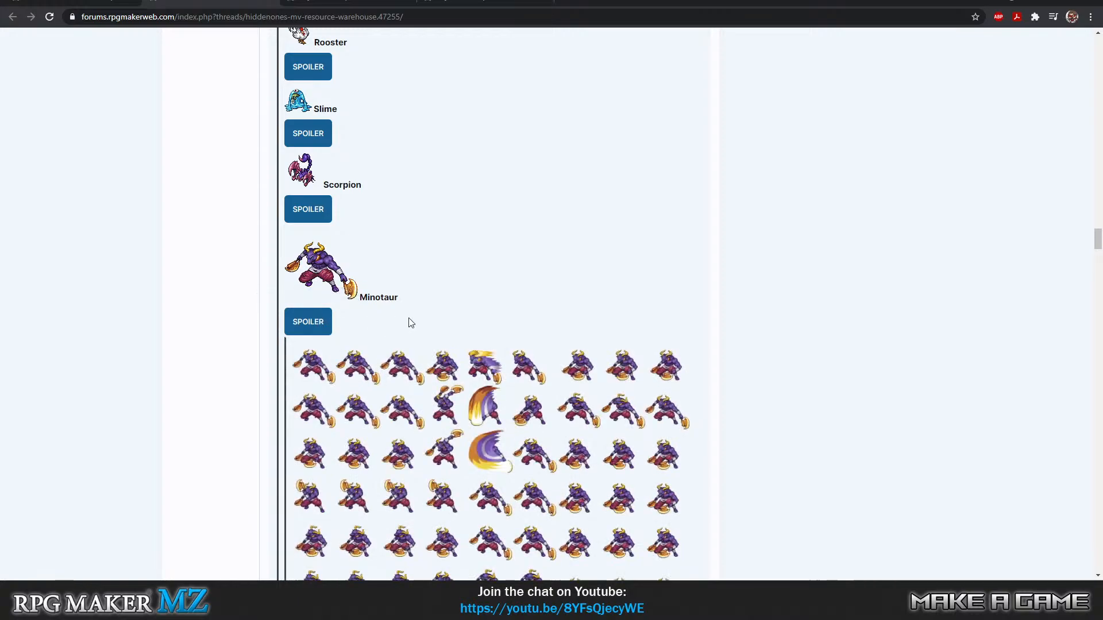
{"action": "scroll", "coordinate": [410, 321], "scroll_direction": "down", "scroll_amount": 3}
{"action": "scroll", "coordinate": [410, 323], "scroll_direction": "down", "scroll_amount": 3}
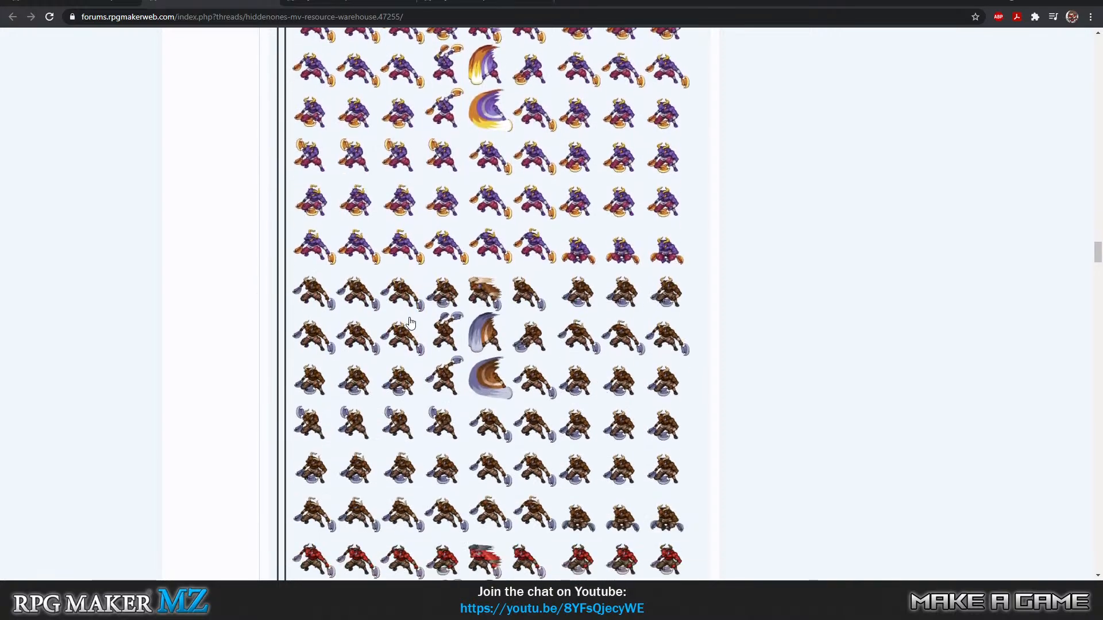
{"action": "scroll", "coordinate": [410, 323], "scroll_direction": "down", "scroll_amount": 10}
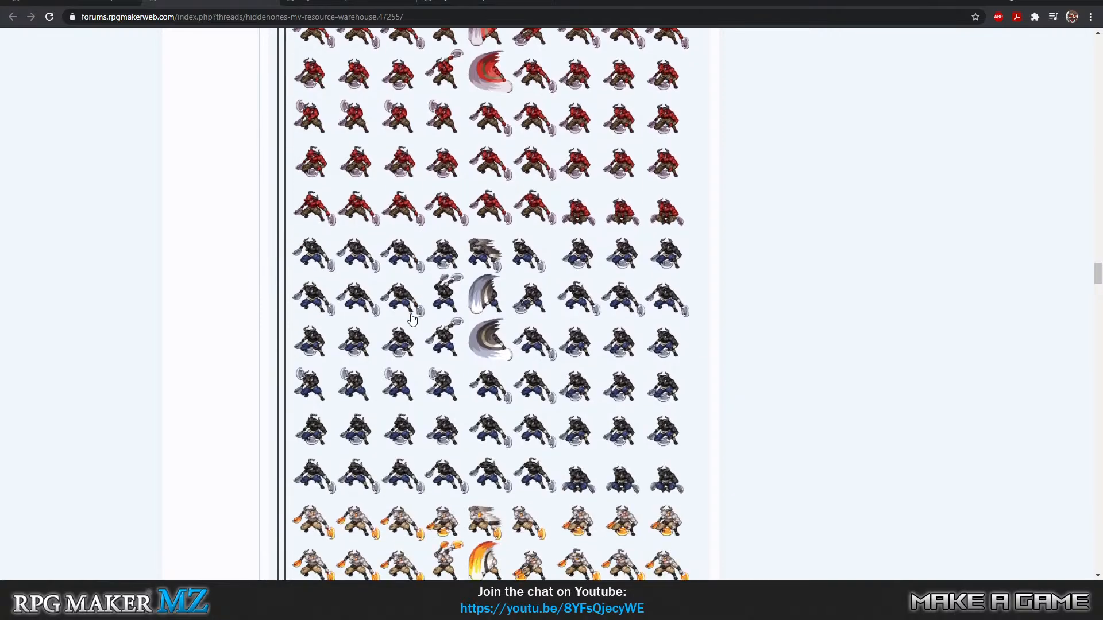
{"action": "scroll", "coordinate": [412, 320], "scroll_direction": "down", "scroll_amount": 1}
{"action": "scroll", "coordinate": [412, 320], "scroll_direction": "down", "scroll_amount": 10}
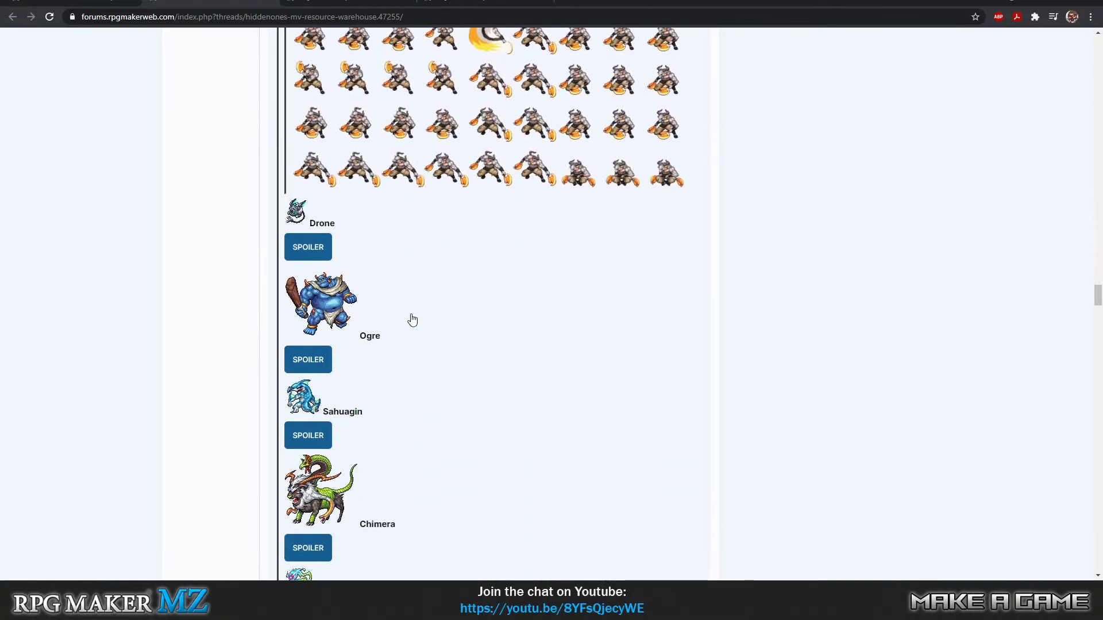
Reveal the Ogre battler sheets and look through all their recolors
{"action": "left_click", "coordinate": [308, 302]}
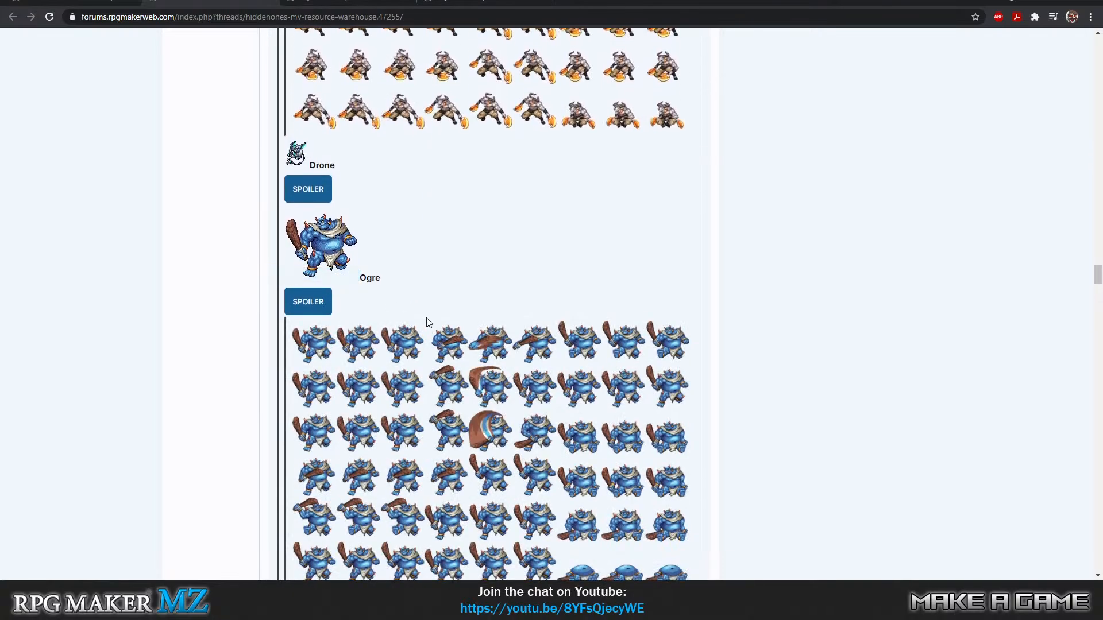
{"action": "scroll", "coordinate": [410, 326], "scroll_direction": "down", "scroll_amount": 12}
{"action": "scroll", "coordinate": [410, 326], "scroll_direction": "down", "scroll_amount": 4}
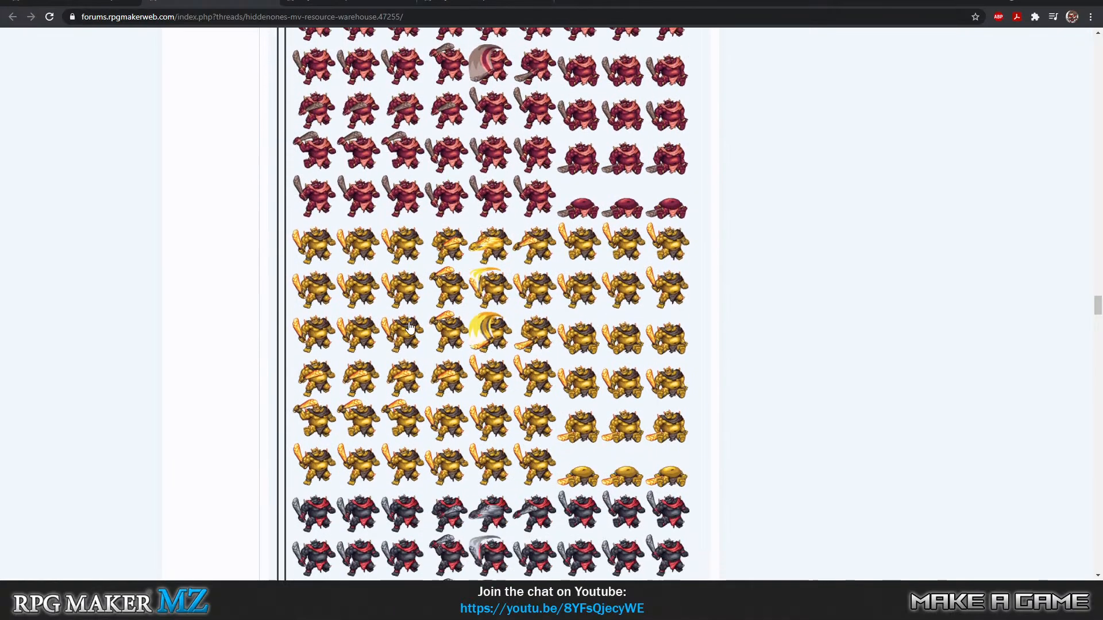
{"action": "scroll", "coordinate": [410, 327], "scroll_direction": "down", "scroll_amount": 11}
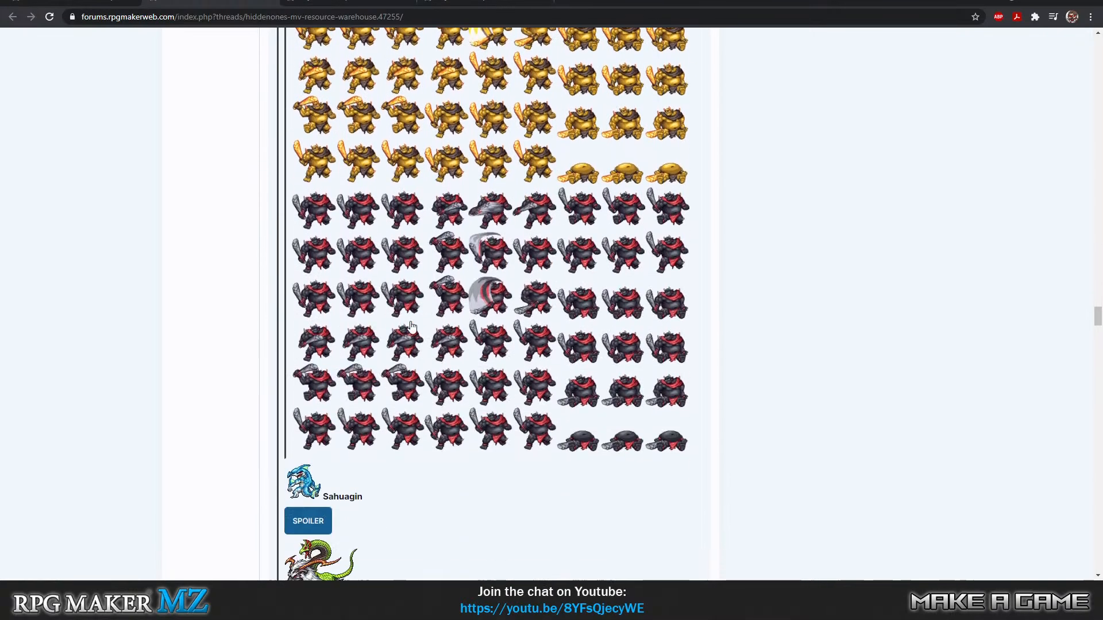
{"action": "scroll", "coordinate": [410, 326], "scroll_direction": "down", "scroll_amount": 1}
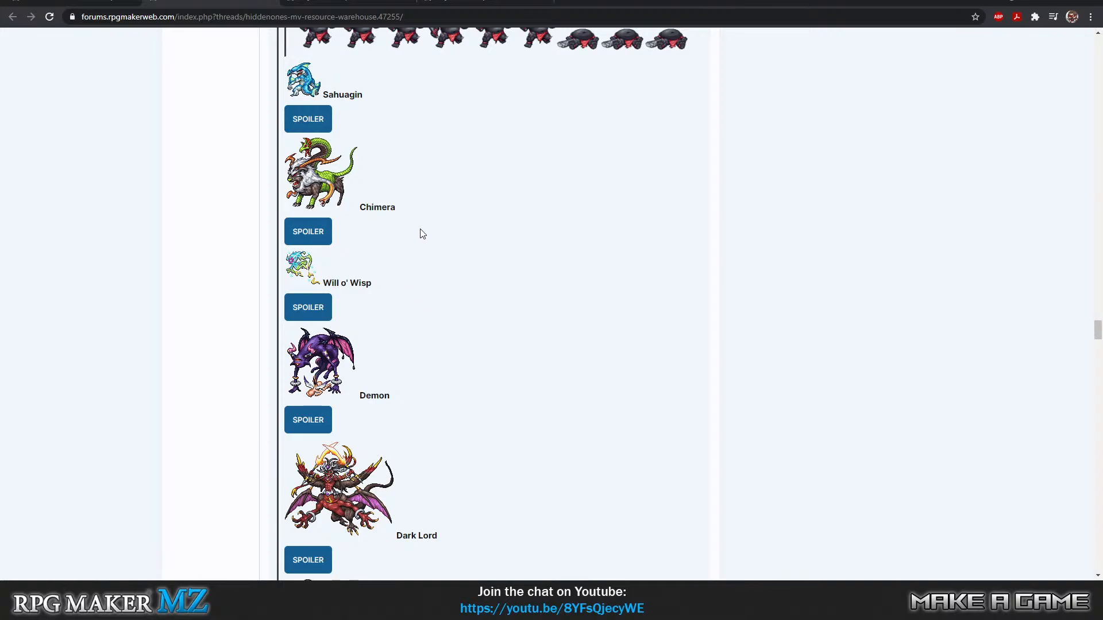
Reveal the Chimera battler sheets and look through their color variants
{"action": "left_click", "coordinate": [322, 240]}
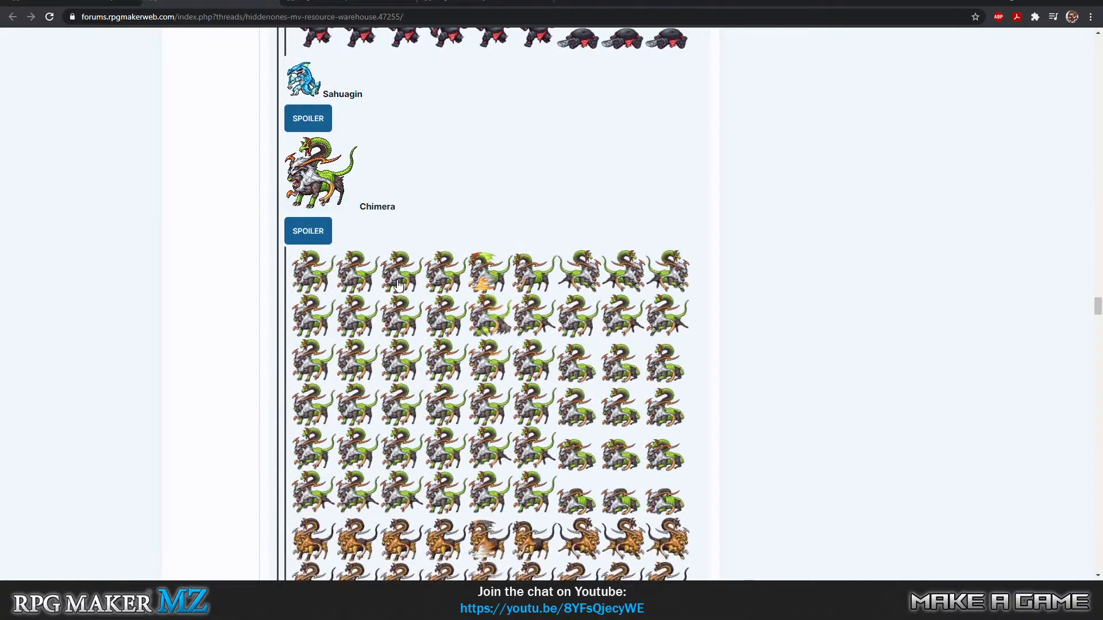
{"action": "scroll", "coordinate": [402, 295], "scroll_direction": "down", "scroll_amount": 13}
{"action": "scroll", "coordinate": [405, 296], "scroll_direction": "down", "scroll_amount": 11}
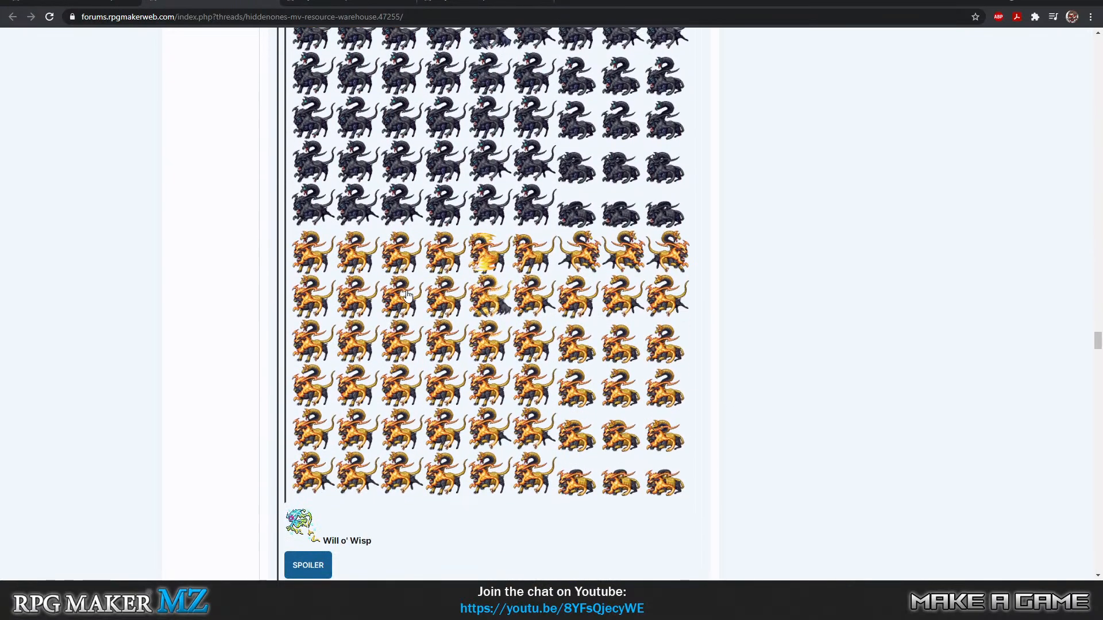
{"action": "scroll", "coordinate": [402, 324], "scroll_direction": "down", "scroll_amount": 2}
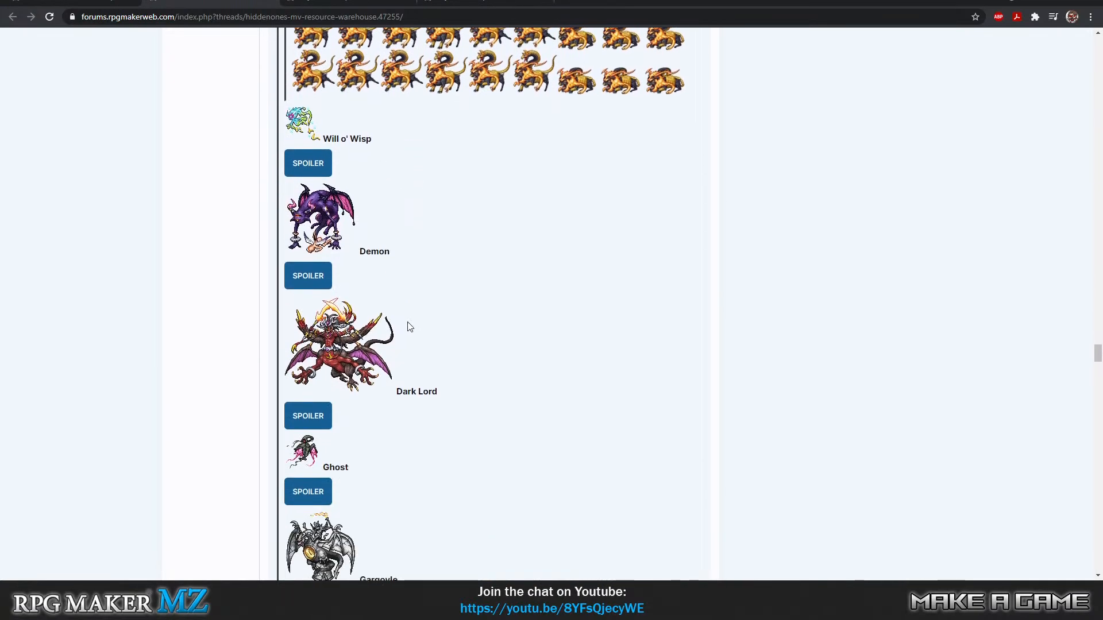
Reveal the Dark Lord battler sheets and look over the first recolors
{"action": "left_click", "coordinate": [309, 416]}
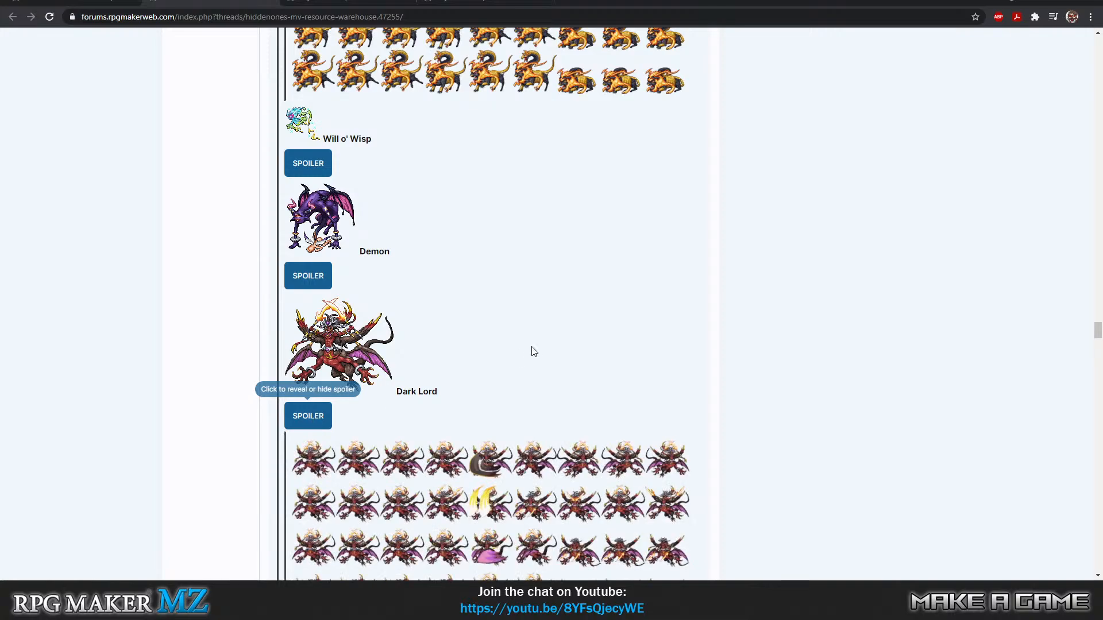
{"action": "scroll", "coordinate": [396, 323], "scroll_direction": "down", "scroll_amount": 5}
{"action": "scroll", "coordinate": [396, 323], "scroll_direction": "down", "scroll_amount": 5}
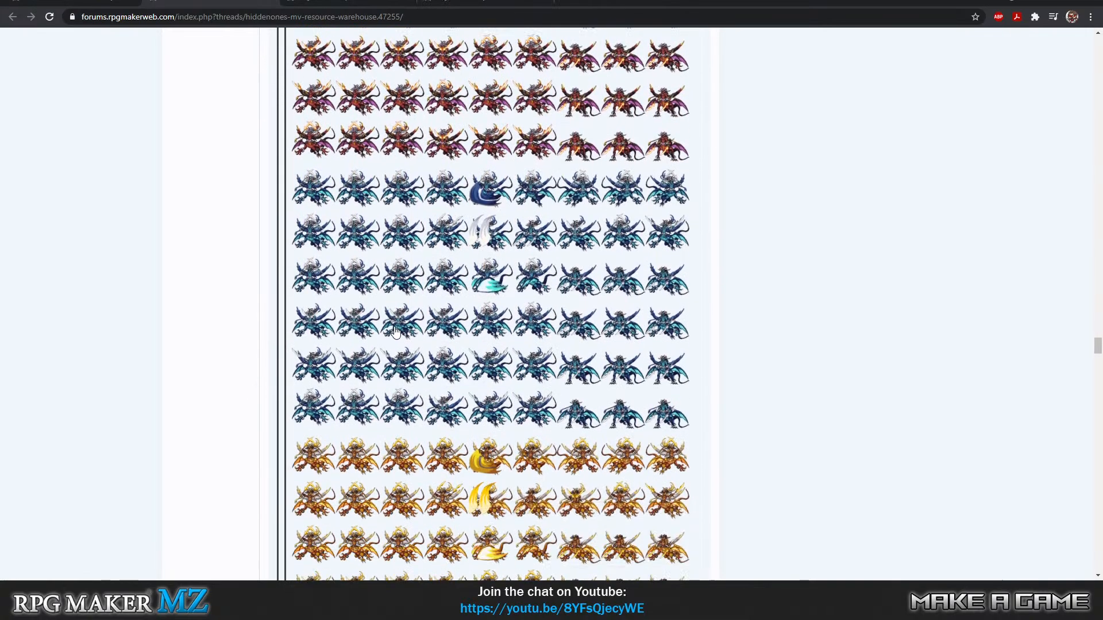
Enlarge the red Dark Lord sheet and zoom in on it, close the image viewer, and look through the remaining recolors
{"action": "scroll", "coordinate": [385, 258], "scroll_direction": "up", "scroll_amount": 6}
{"action": "left_click", "coordinate": [379, 217]}
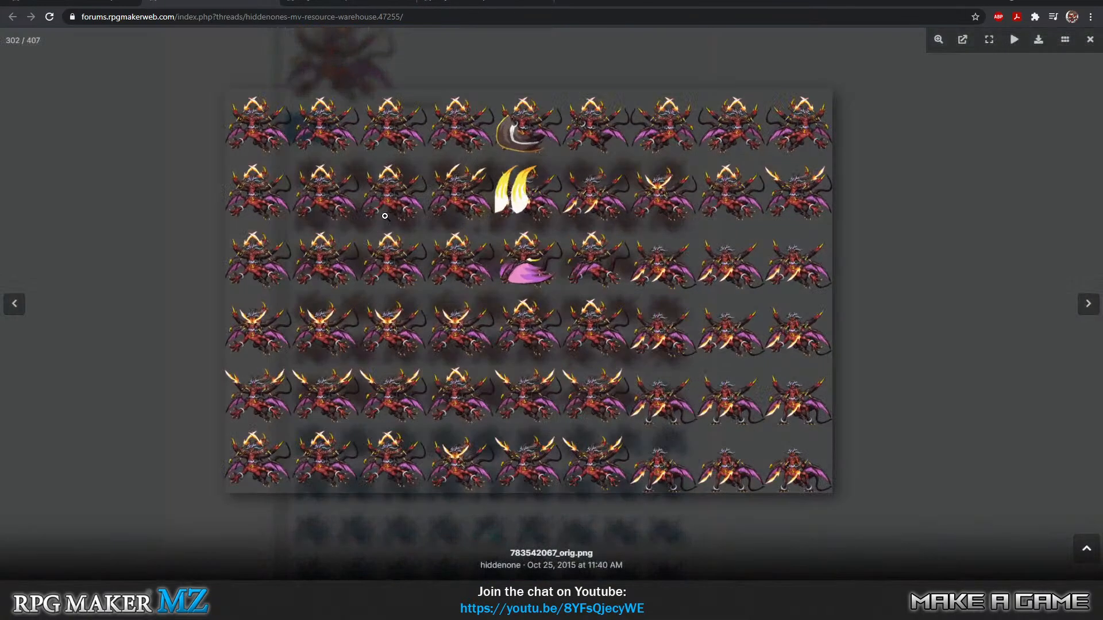
{"action": "left_click", "coordinate": [379, 368]}
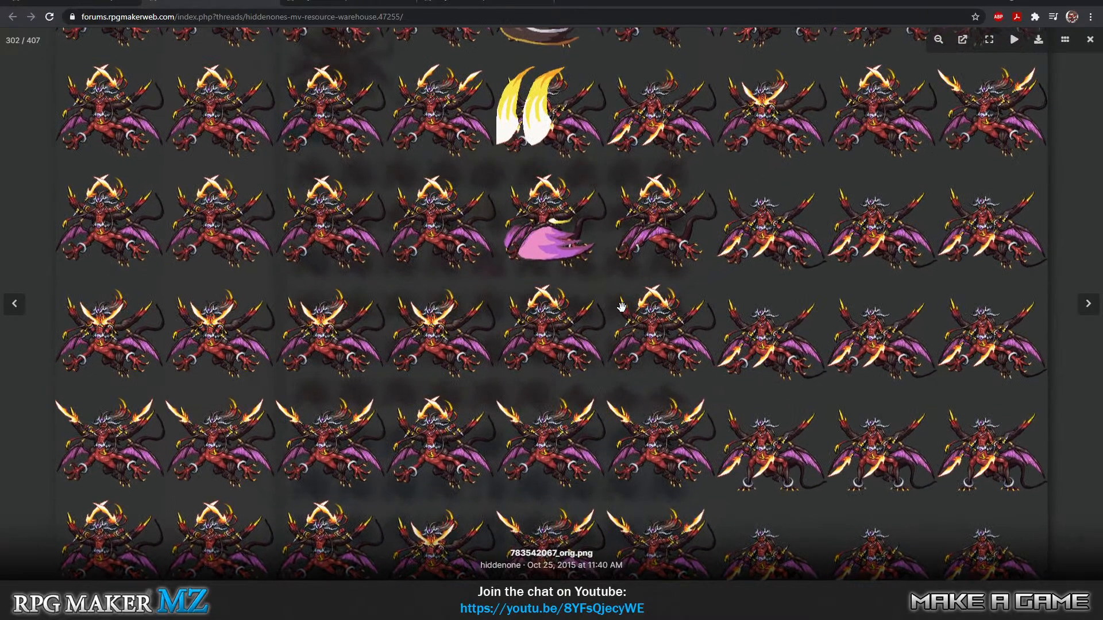
{"action": "left_click", "coordinate": [31, 422]}
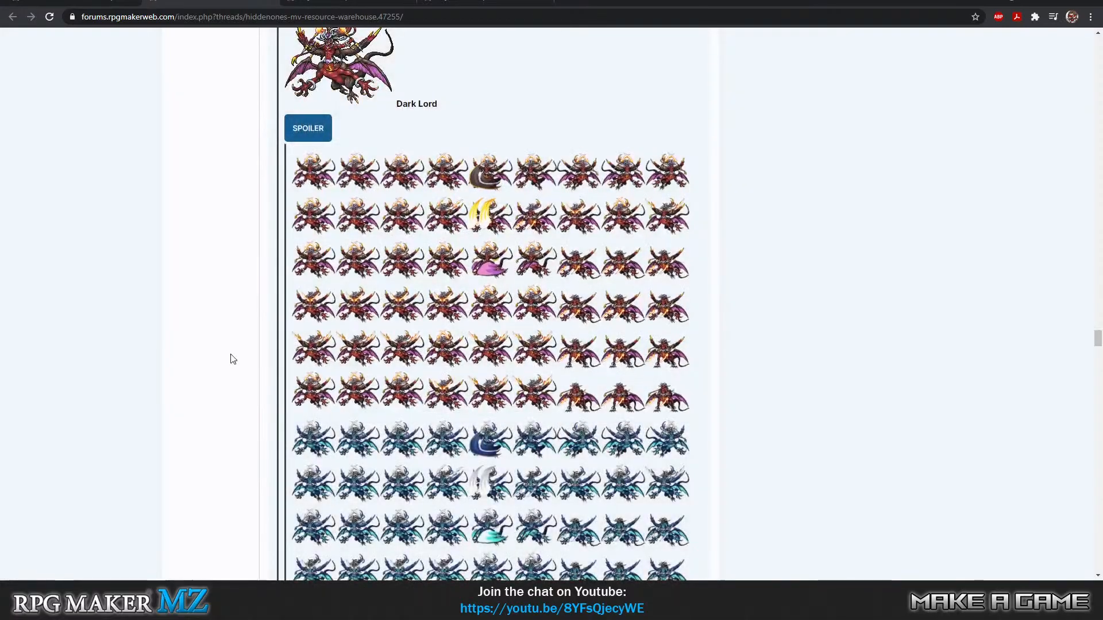
{"action": "scroll", "coordinate": [232, 360], "scroll_direction": "down", "scroll_amount": 8}
{"action": "scroll", "coordinate": [234, 363], "scroll_direction": "down", "scroll_amount": 15}
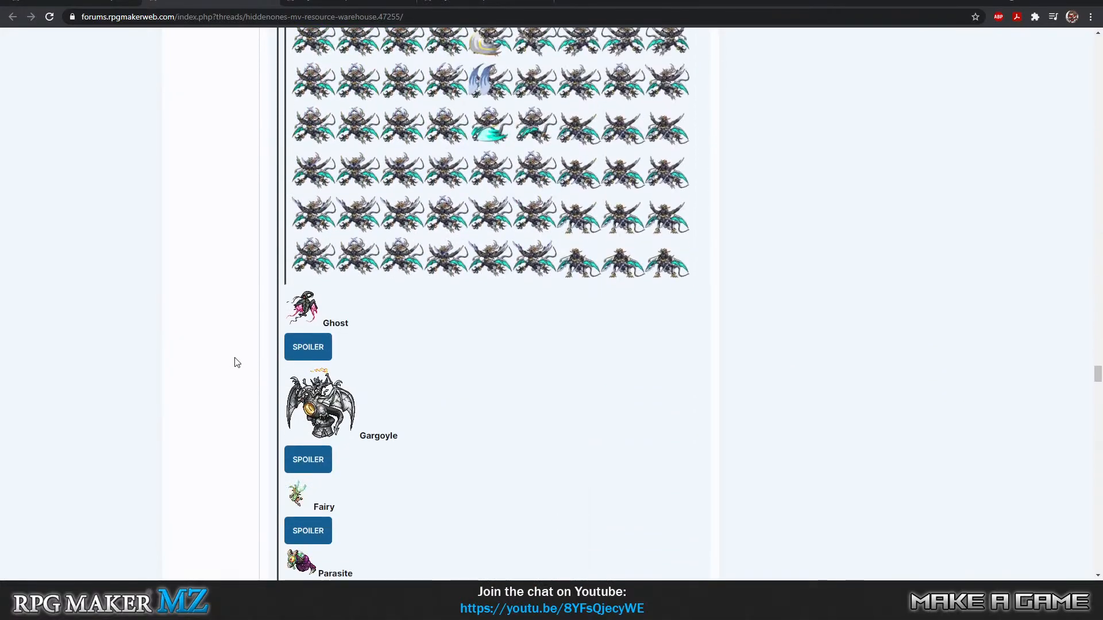
Reveal the Behemoth battler sheets, view the default sheet enlarged, and collapse the Behemoth spoiler again
{"action": "scroll", "coordinate": [238, 363], "scroll_direction": "down", "scroll_amount": 4}
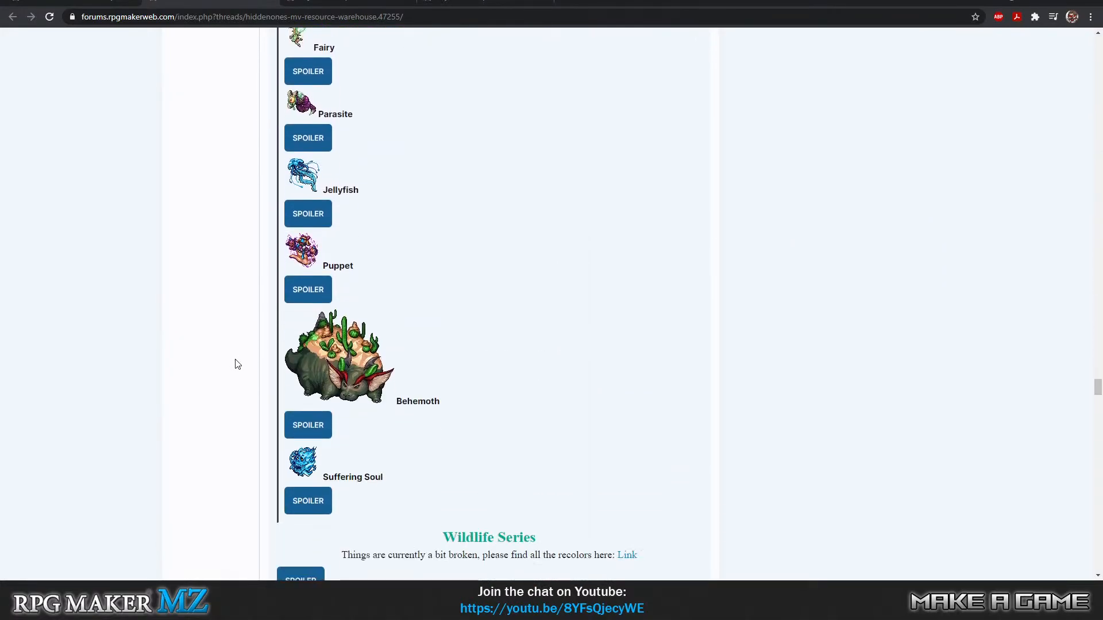
{"action": "scroll", "coordinate": [237, 364], "scroll_direction": "down", "scroll_amount": 3}
{"action": "scroll", "coordinate": [237, 364], "scroll_direction": "up", "scroll_amount": 1}
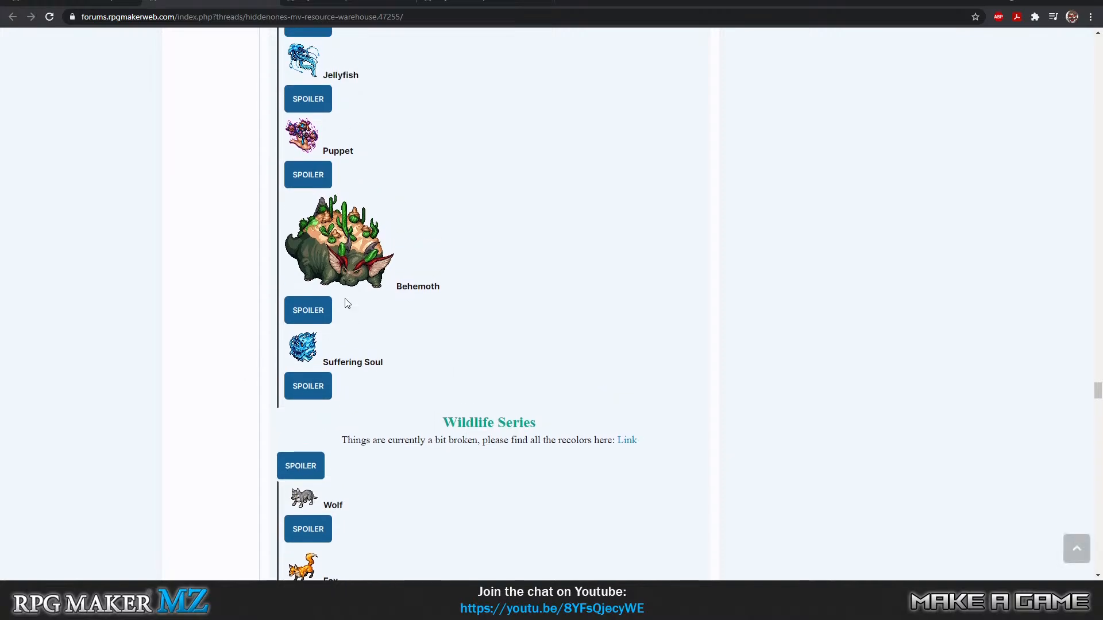
{"action": "left_click", "coordinate": [315, 313]}
{"action": "scroll", "coordinate": [391, 316], "scroll_direction": "down", "scroll_amount": 3}
{"action": "left_click", "coordinate": [391, 316]}
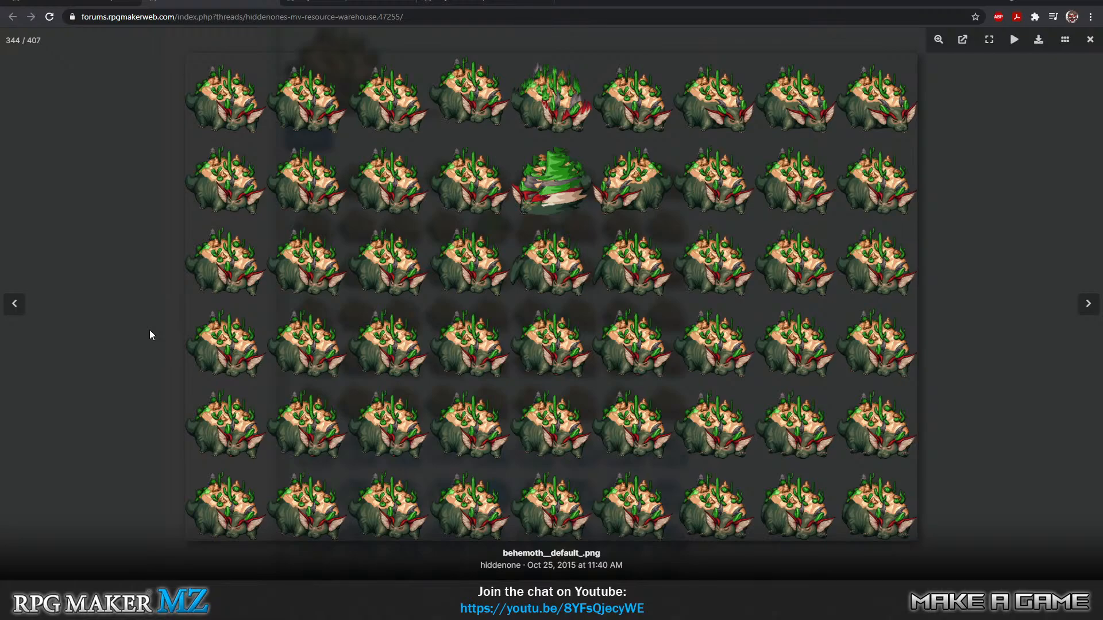
{"action": "left_click", "coordinate": [149, 335]}
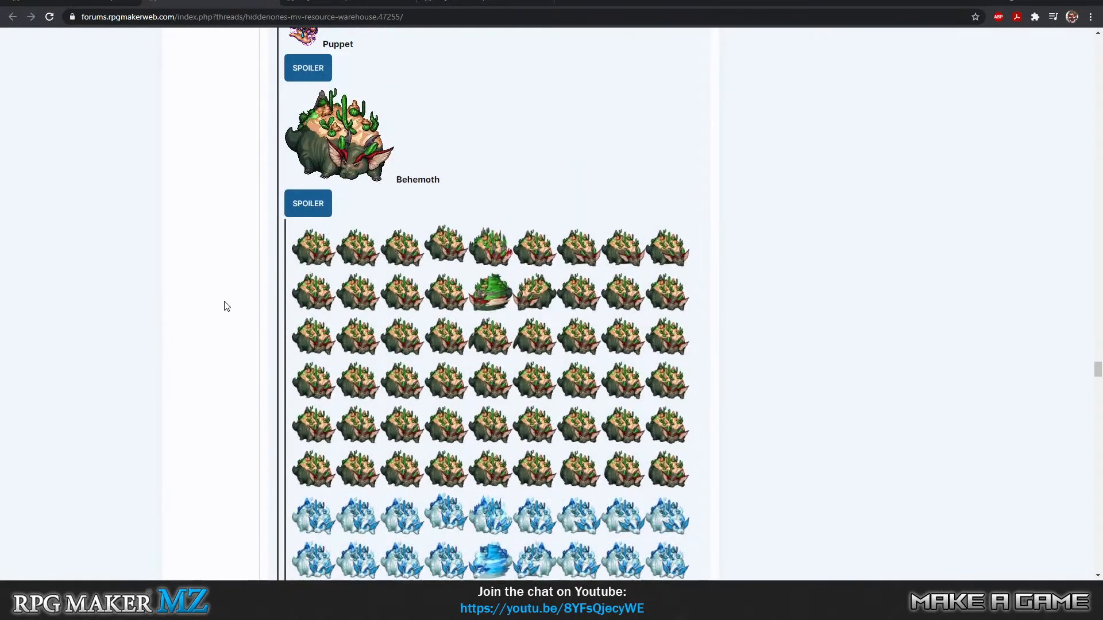
{"action": "scroll", "coordinate": [235, 304], "scroll_direction": "up", "scroll_amount": 3}
{"action": "left_click", "coordinate": [325, 367]}
Go back up the default-enemy battler list and collapse the Dark Lord and Chimera spoilers
{"action": "scroll", "coordinate": [254, 347], "scroll_direction": "up", "scroll_amount": 8}
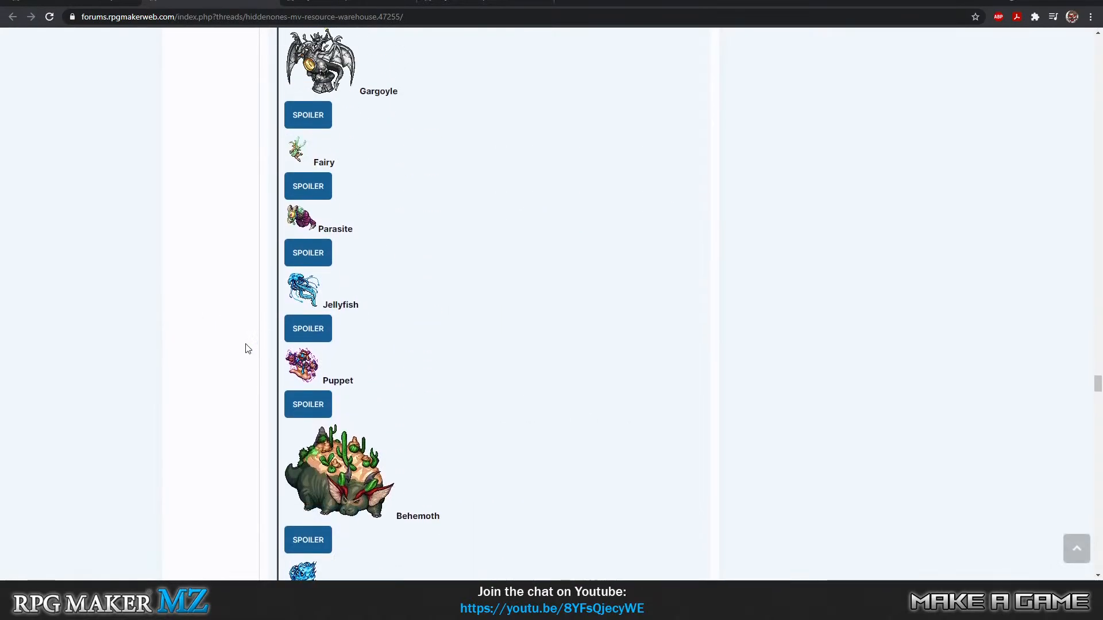
{"action": "scroll", "coordinate": [272, 348], "scroll_direction": "up", "scroll_amount": 19}
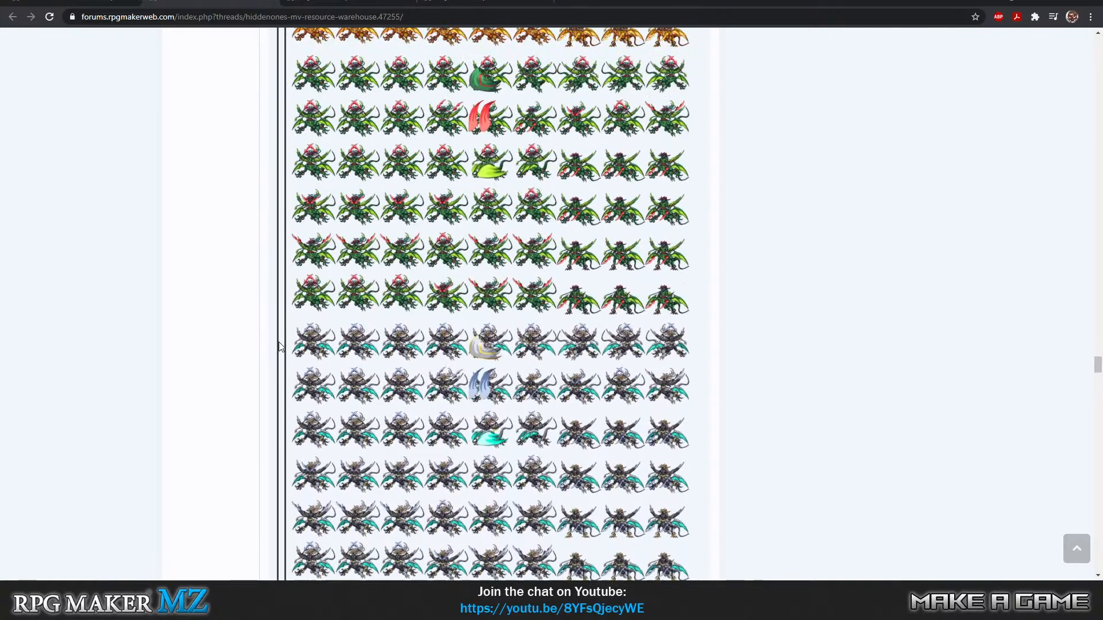
{"action": "scroll", "coordinate": [289, 343], "scroll_direction": "up", "scroll_amount": 5}
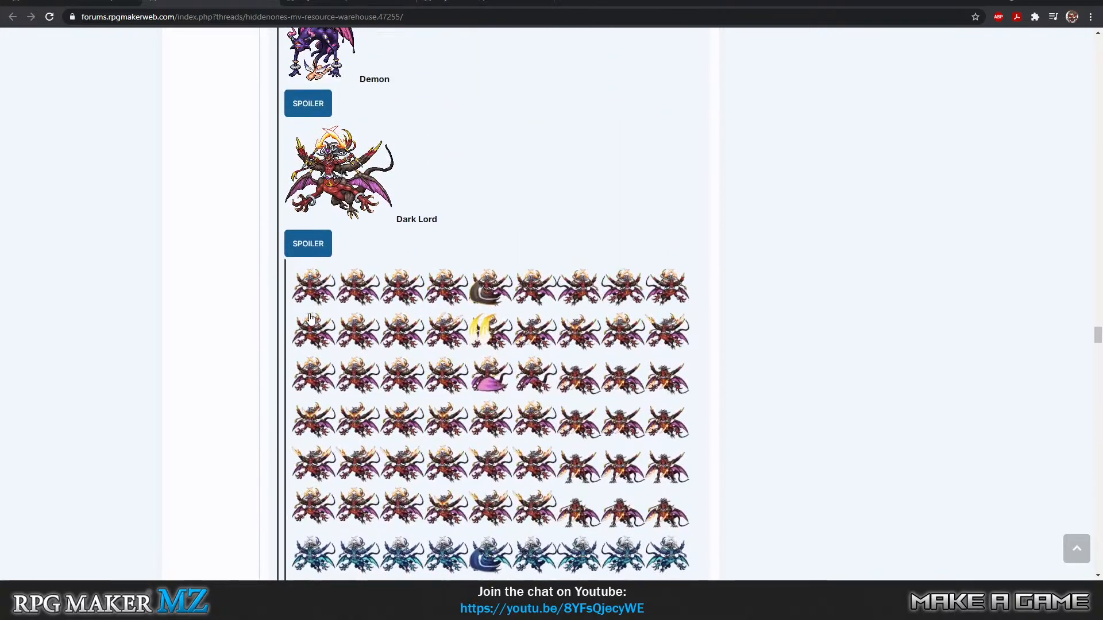
{"action": "left_click", "coordinate": [316, 256]}
{"action": "scroll", "coordinate": [286, 308], "scroll_direction": "up", "scroll_amount": 15}
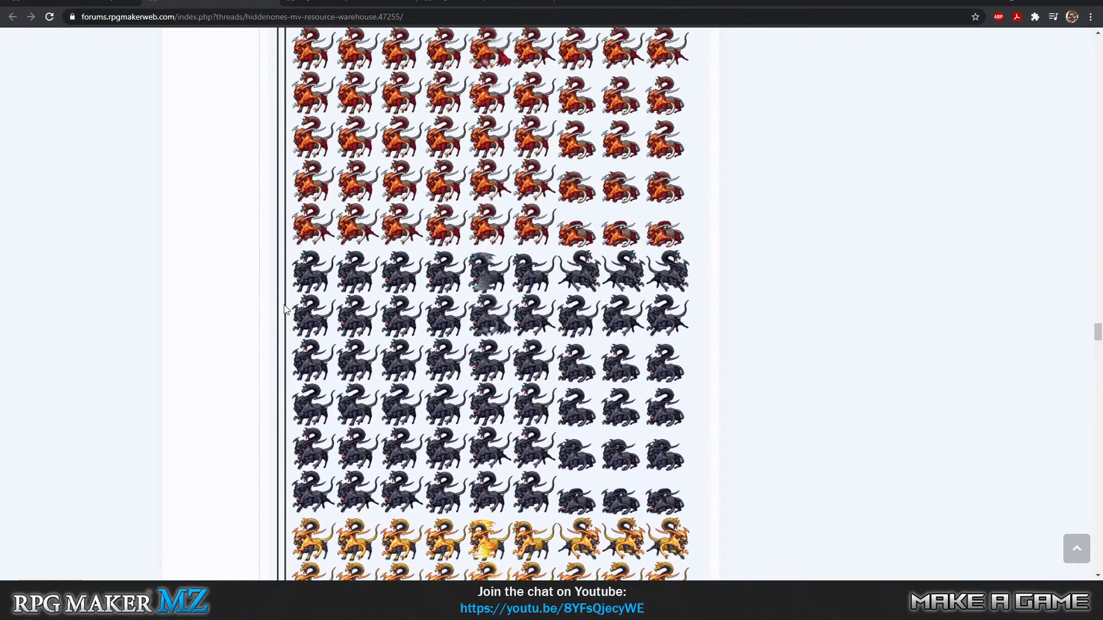
{"action": "scroll", "coordinate": [285, 308], "scroll_direction": "up", "scroll_amount": 15}
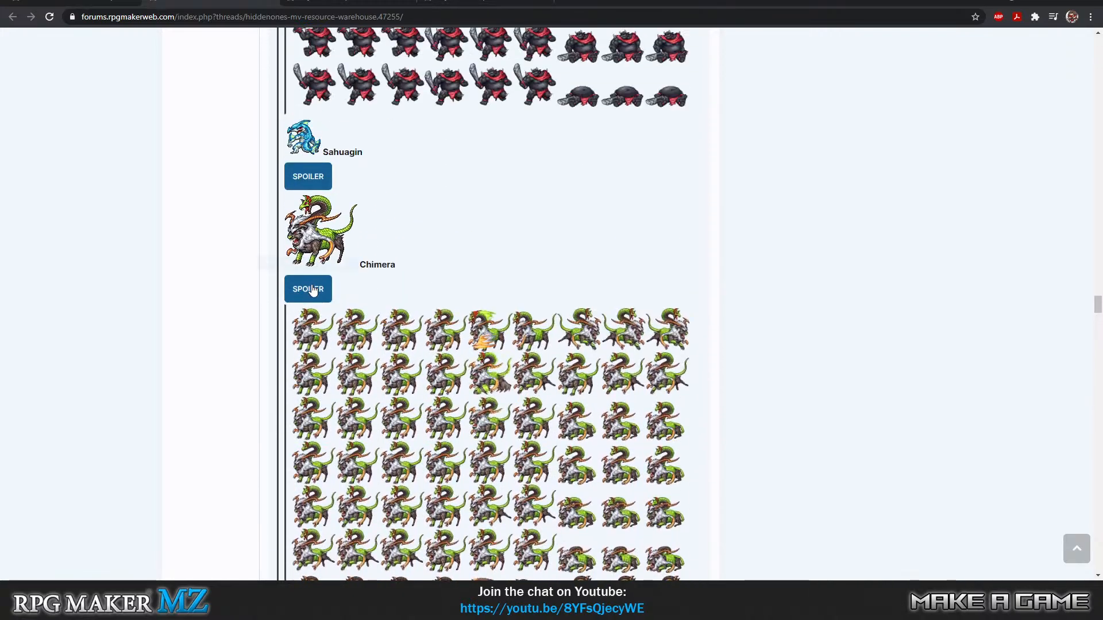
{"action": "left_click", "coordinate": [312, 290]}
Collapse the Ogre and Minotaur spoilers further up the default-enemy battler list
{"action": "scroll", "coordinate": [224, 325], "scroll_direction": "up", "scroll_amount": 15}
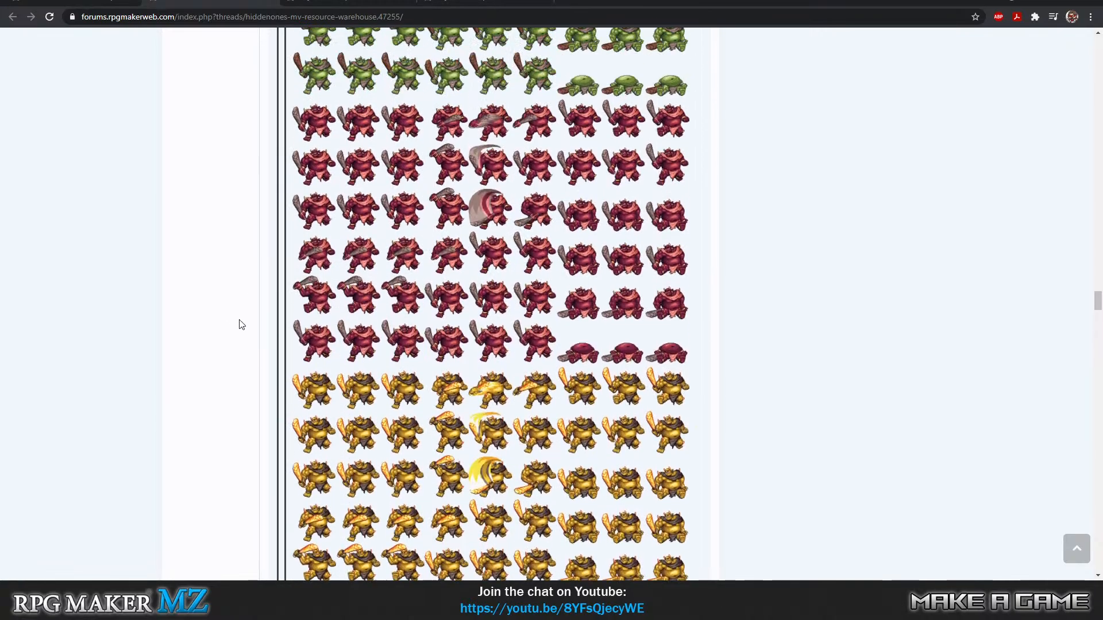
{"action": "scroll", "coordinate": [241, 326], "scroll_direction": "up", "scroll_amount": 15}
{"action": "left_click", "coordinate": [307, 299]}
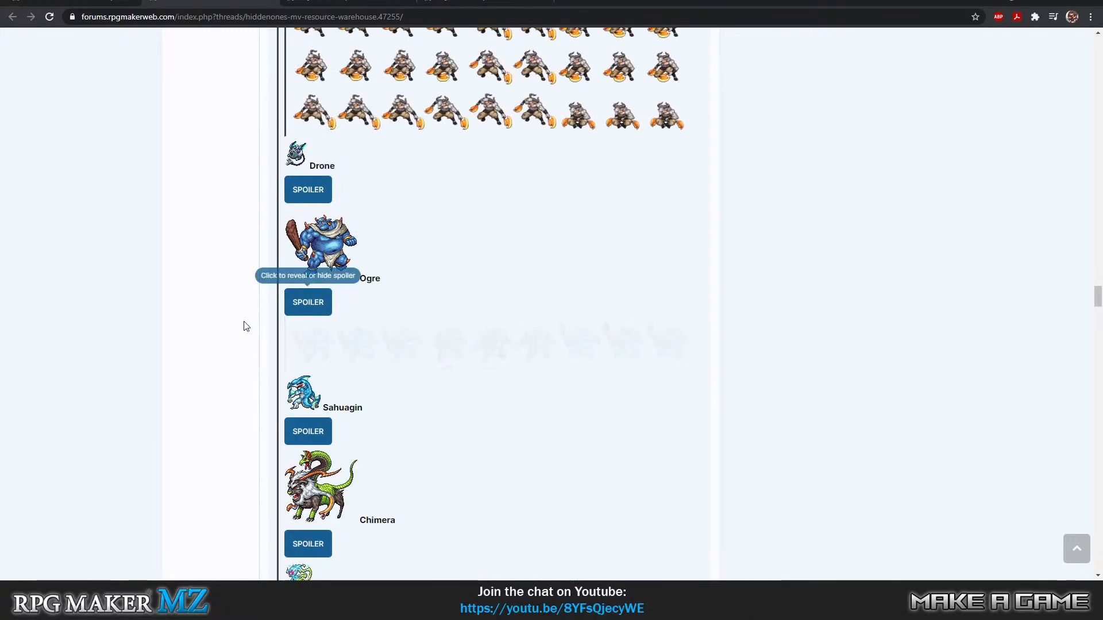
{"action": "scroll", "coordinate": [245, 328], "scroll_direction": "up", "scroll_amount": 20}
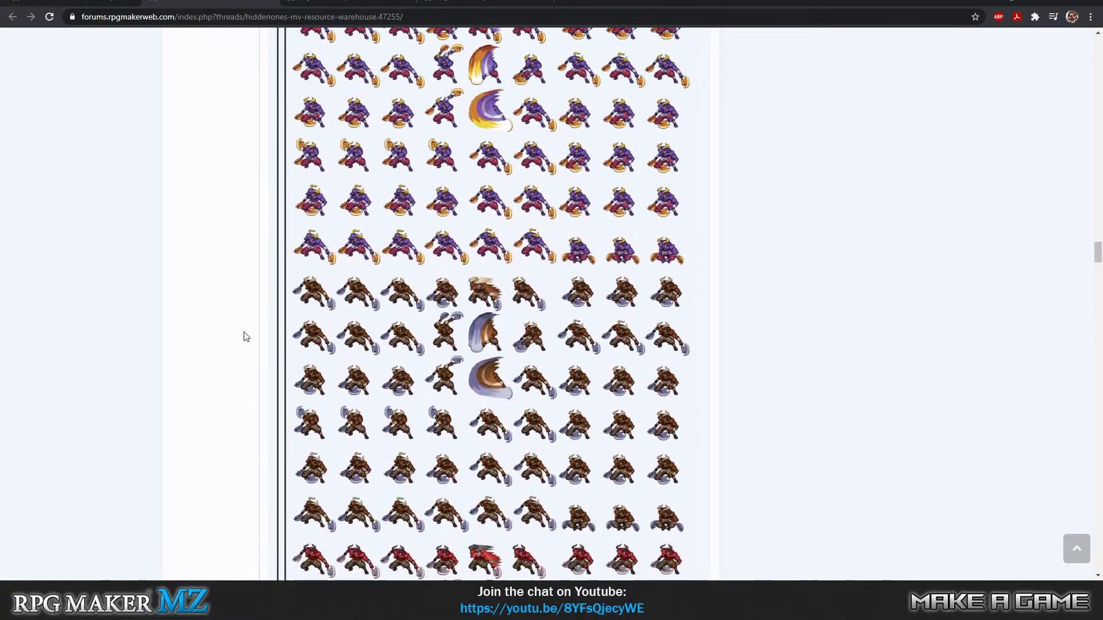
{"action": "scroll", "coordinate": [241, 335], "scroll_direction": "up", "scroll_amount": 6}
{"action": "left_click", "coordinate": [290, 322]}
Collapse the Hornet and Spider spoilers near the start of the default-enemy battler list
{"action": "scroll", "coordinate": [225, 328], "scroll_direction": "up", "scroll_amount": 5}
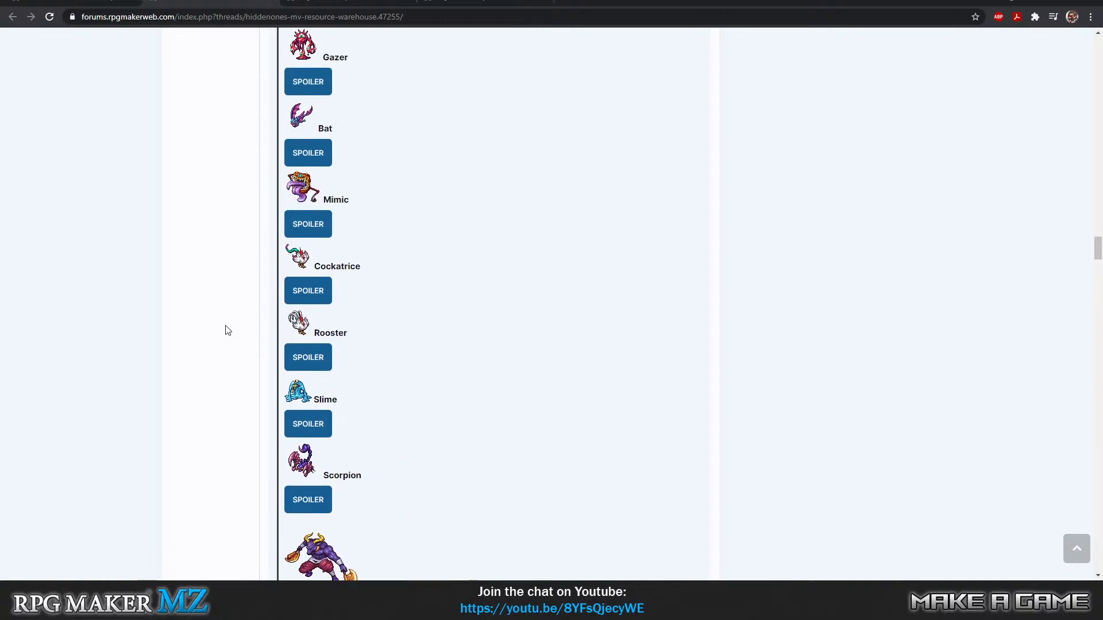
{"action": "scroll", "coordinate": [226, 332], "scroll_direction": "up", "scroll_amount": 15}
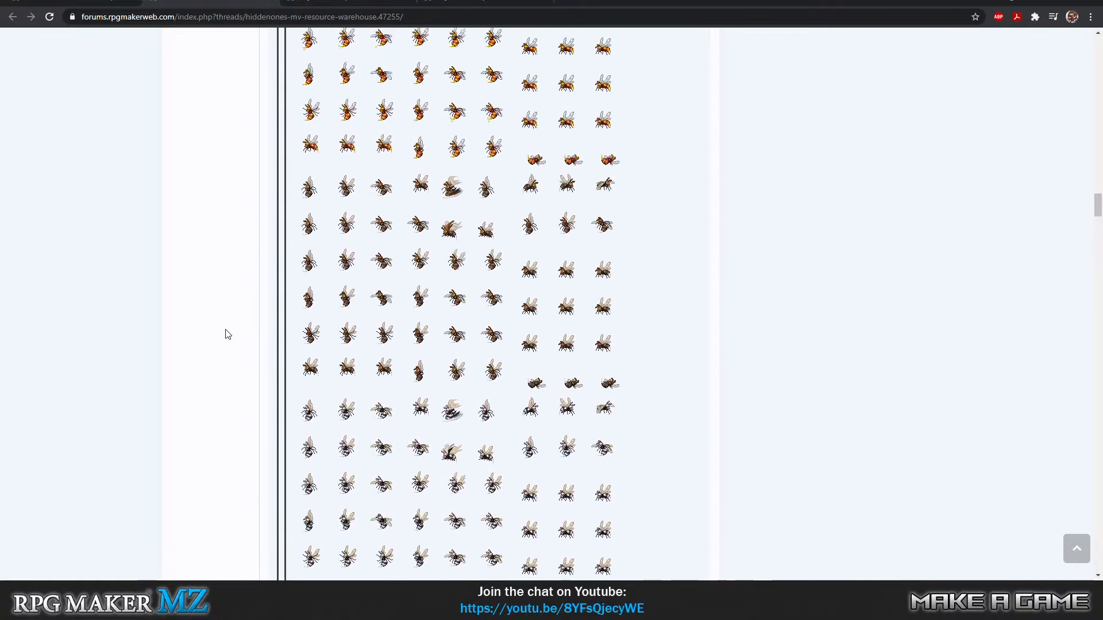
{"action": "scroll", "coordinate": [225, 333], "scroll_direction": "up", "scroll_amount": 5}
{"action": "left_click", "coordinate": [293, 219]}
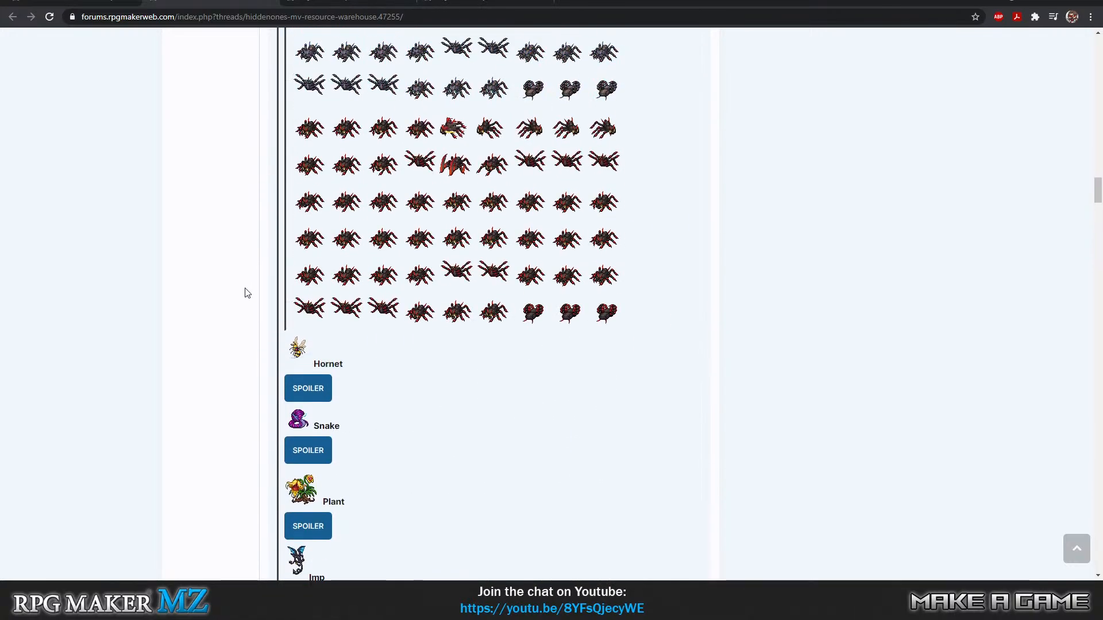
{"action": "scroll", "coordinate": [247, 293], "scroll_direction": "up", "scroll_amount": 15}
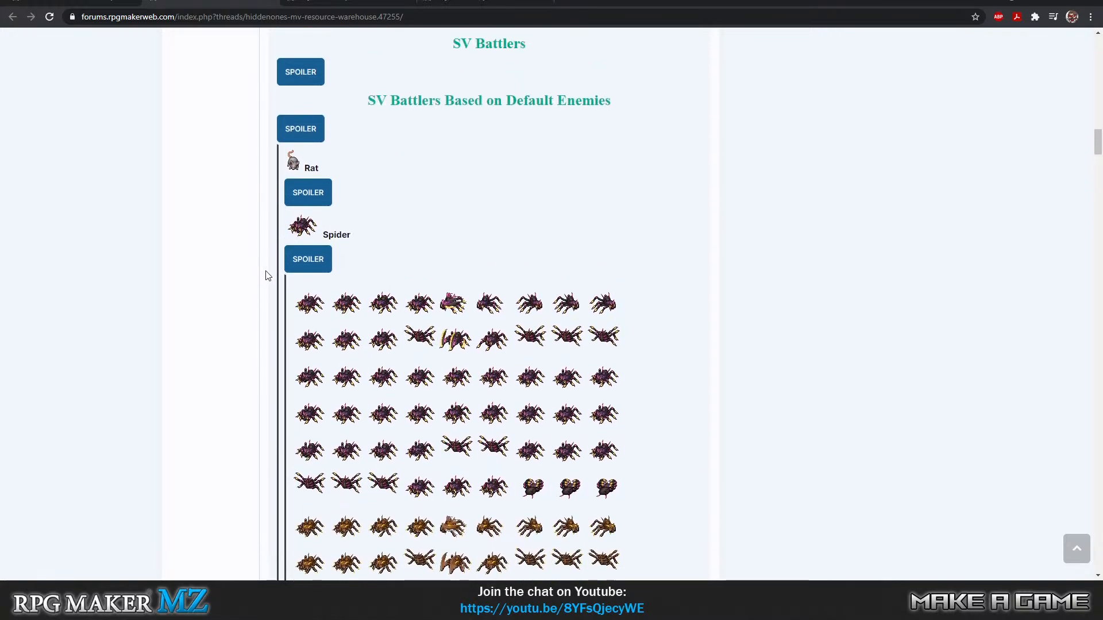
{"action": "left_click", "coordinate": [307, 281]}
Peek into the SV Battlers section and collapse both it and the SV Battlers Based on Default Enemies section
{"action": "scroll", "coordinate": [264, 301], "scroll_direction": "up", "scroll_amount": 3}
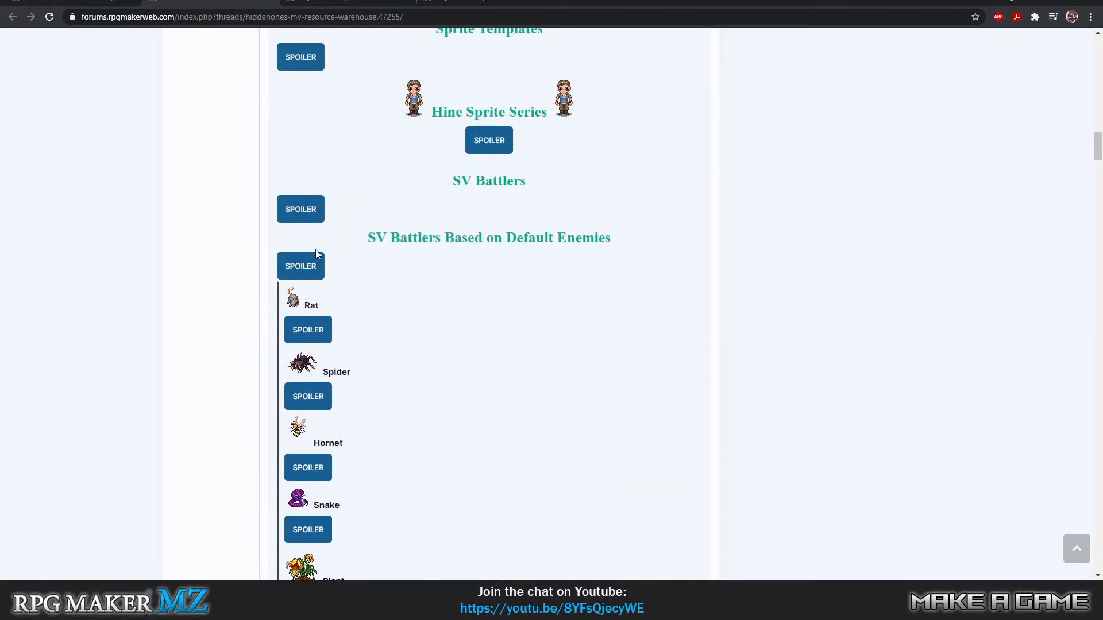
{"action": "left_click", "coordinate": [310, 216]}
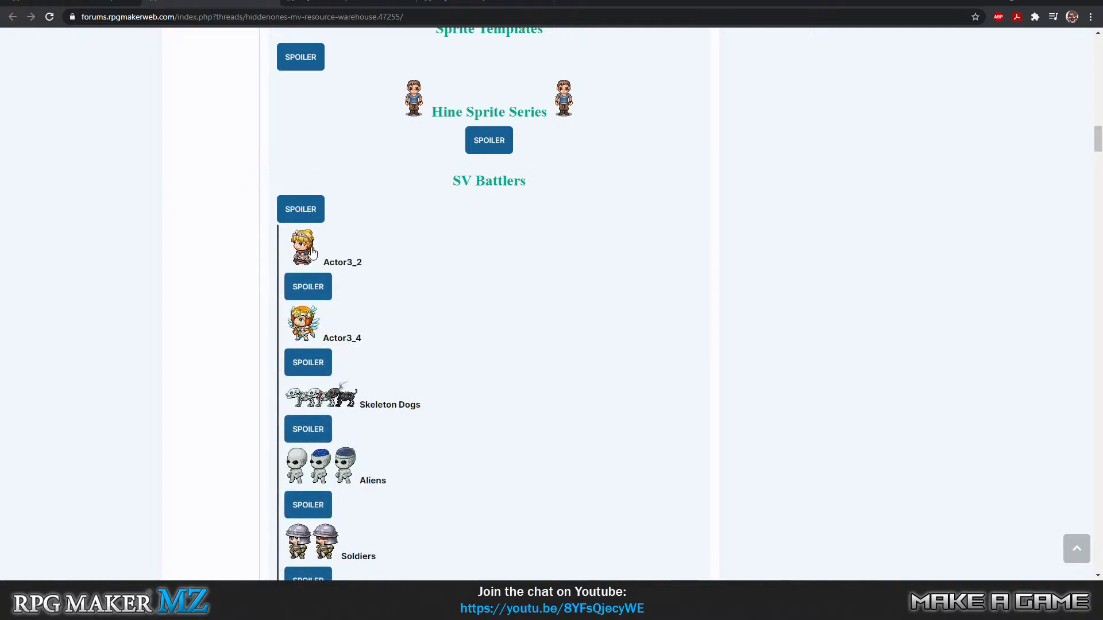
{"action": "left_click", "coordinate": [297, 222]}
{"action": "left_click", "coordinate": [308, 265]}
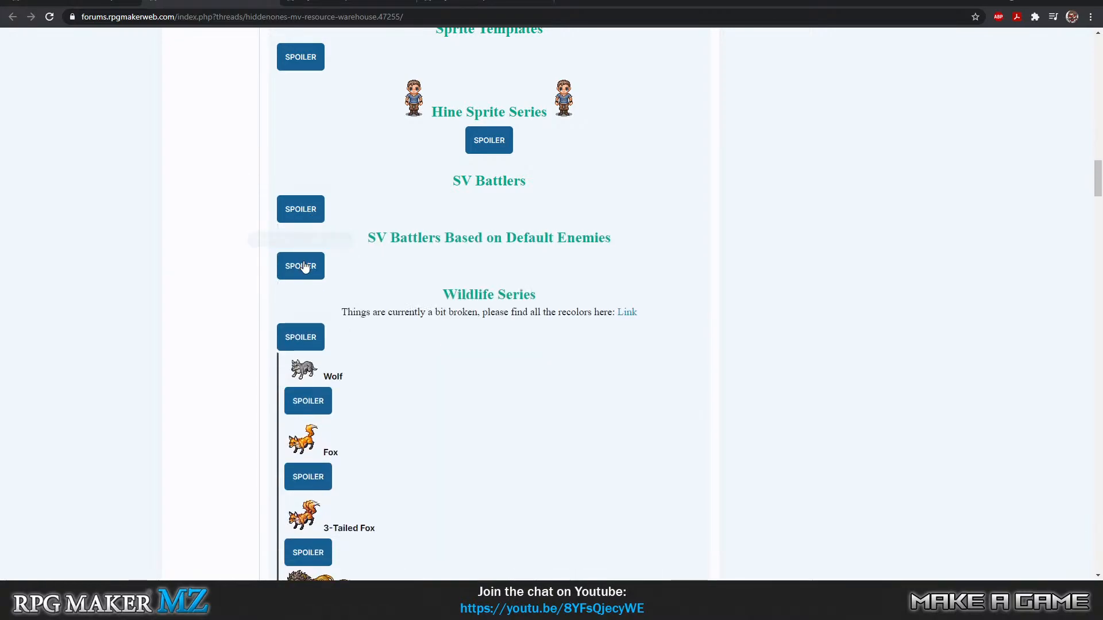
Reveal the Jackaklope sheets in the Wildlife Series and view the brown sheet enlarged, closing the image viewer again
{"action": "scroll", "coordinate": [235, 325], "scroll_direction": "down", "scroll_amount": 3}
{"action": "scroll", "coordinate": [244, 302], "scroll_direction": "down", "scroll_amount": 1}
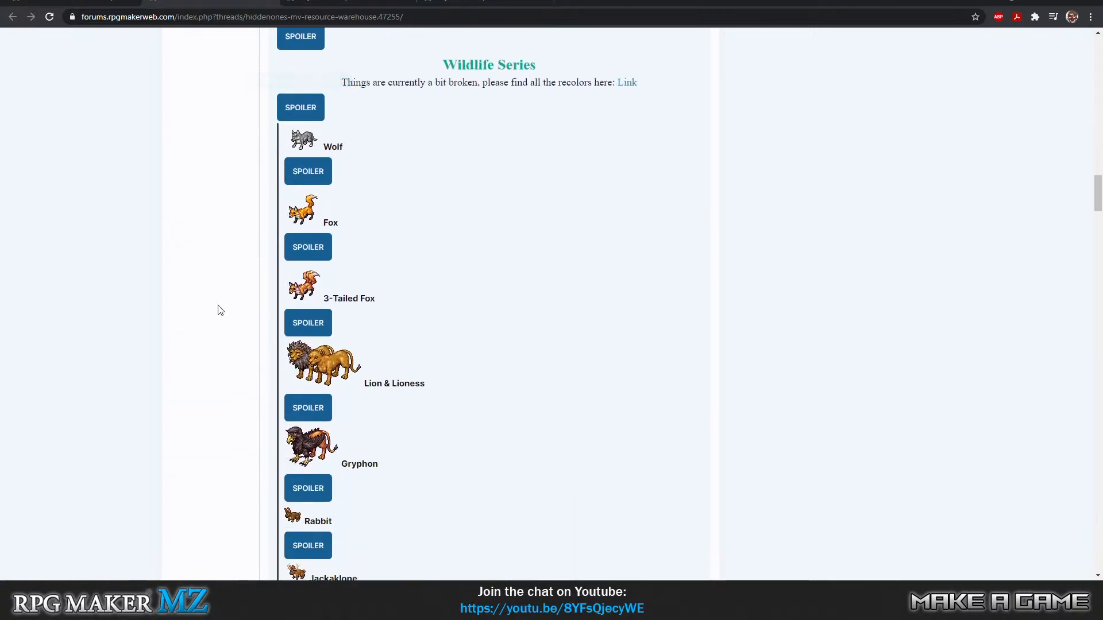
{"action": "scroll", "coordinate": [219, 310], "scroll_direction": "down", "scroll_amount": 4}
{"action": "left_click", "coordinate": [319, 369]}
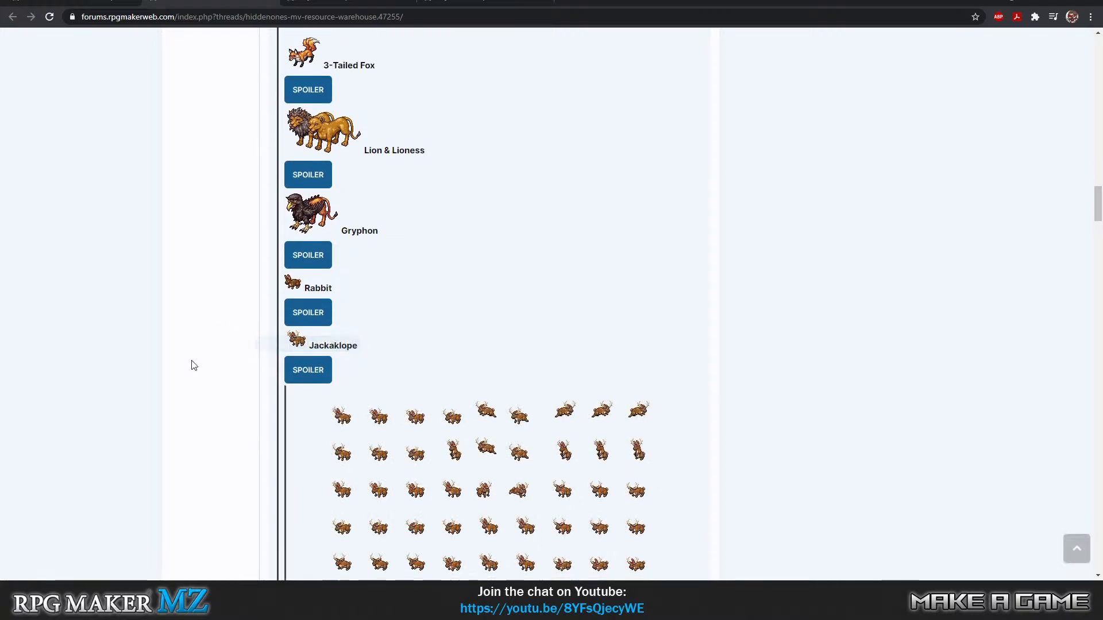
{"action": "scroll", "coordinate": [191, 364], "scroll_direction": "down", "scroll_amount": 6}
{"action": "left_click", "coordinate": [446, 122]}
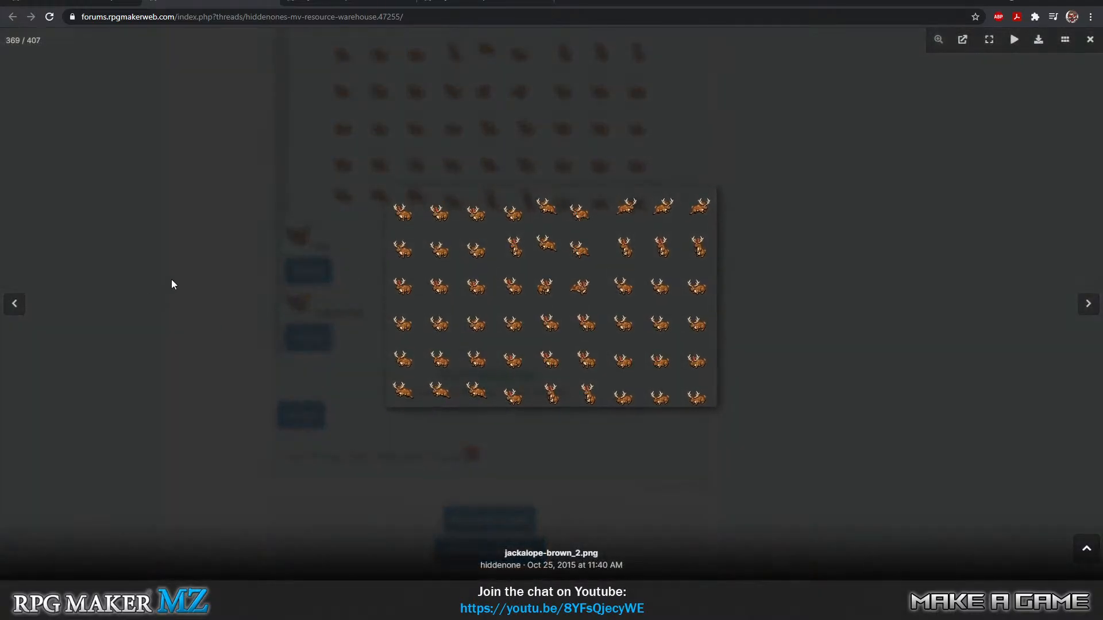
{"action": "left_click", "coordinate": [171, 279]}
Return to the start of the Wildlife Series and collapse the whole section
{"action": "scroll", "coordinate": [202, 295], "scroll_direction": "up", "scroll_amount": 6}
{"action": "scroll", "coordinate": [212, 298], "scroll_direction": "up", "scroll_amount": 8}
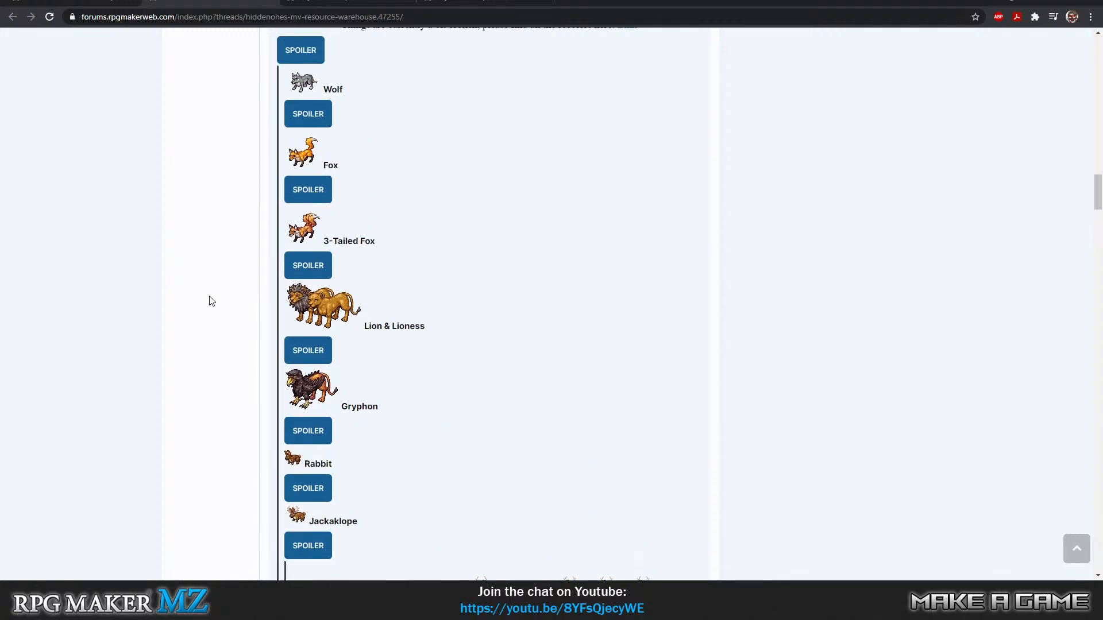
{"action": "left_click", "coordinate": [299, 340]}
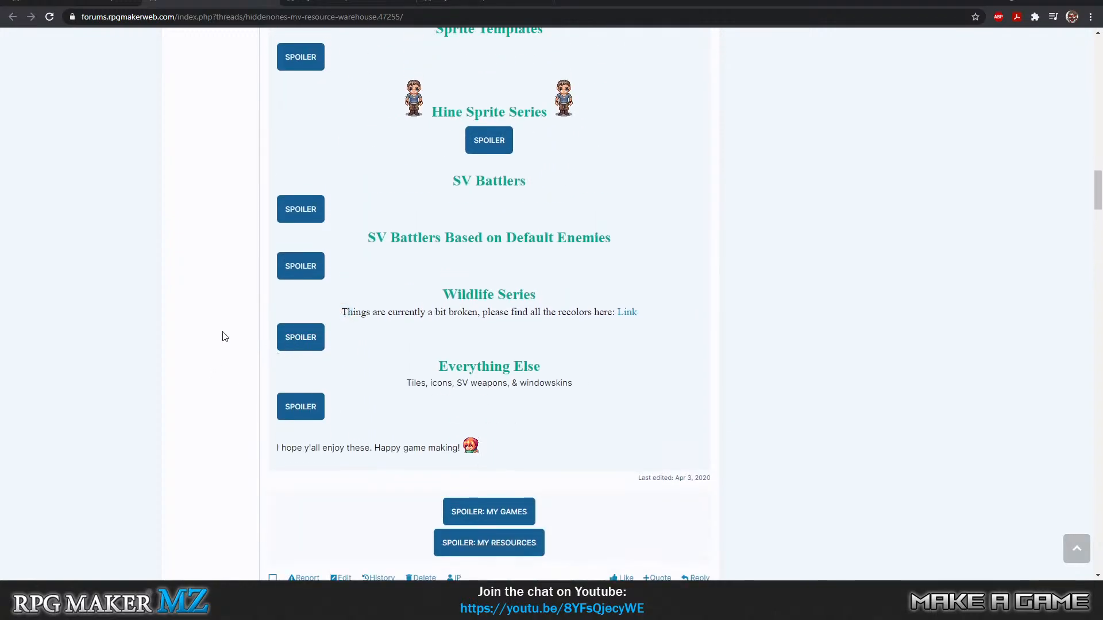
Reopen the SV Battlers Based on Default Enemies section, look over its full monster list, and collapse it again
{"action": "left_click", "coordinate": [299, 273]}
{"action": "scroll", "coordinate": [224, 334], "scroll_direction": "down", "scroll_amount": 8}
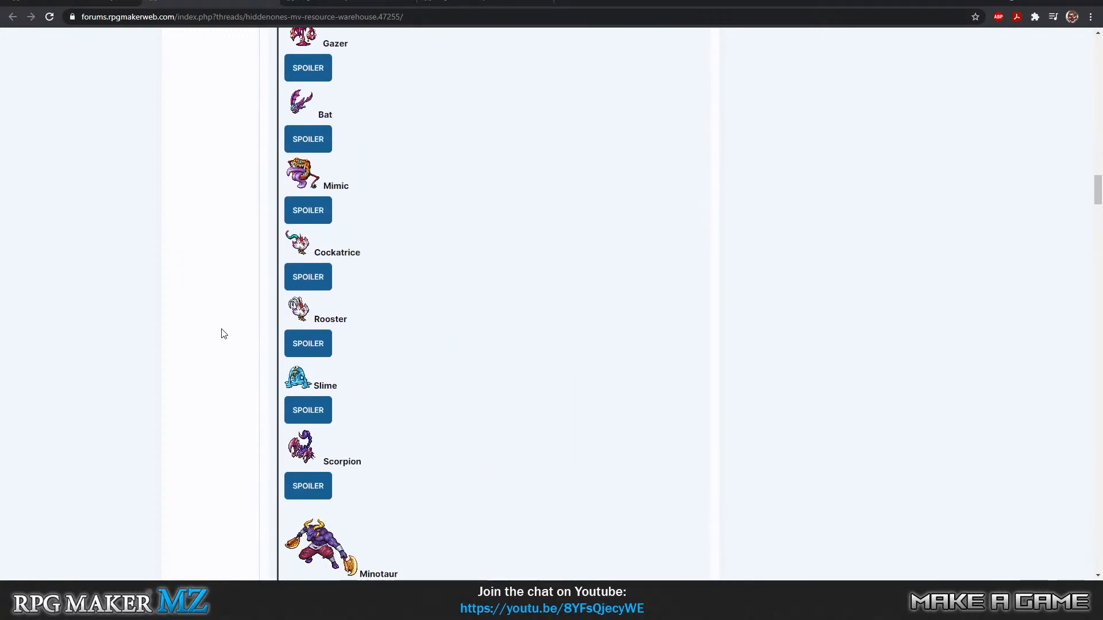
{"action": "scroll", "coordinate": [228, 335], "scroll_direction": "down", "scroll_amount": 4}
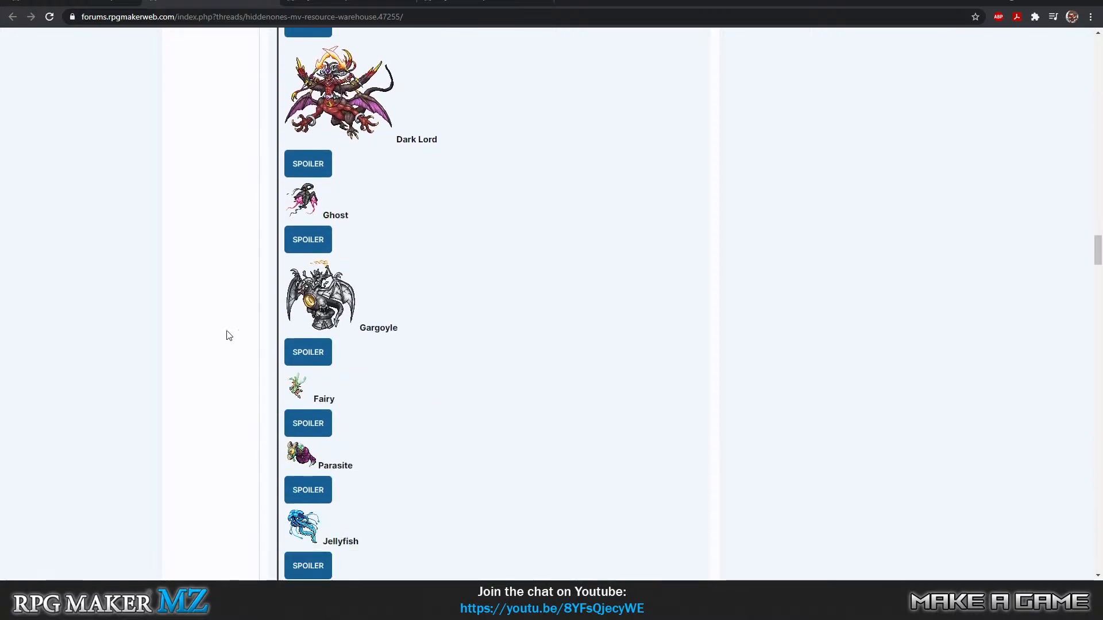
{"action": "scroll", "coordinate": [228, 333], "scroll_direction": "down", "scroll_amount": 8}
{"action": "scroll", "coordinate": [232, 333], "scroll_direction": "up", "scroll_amount": 8}
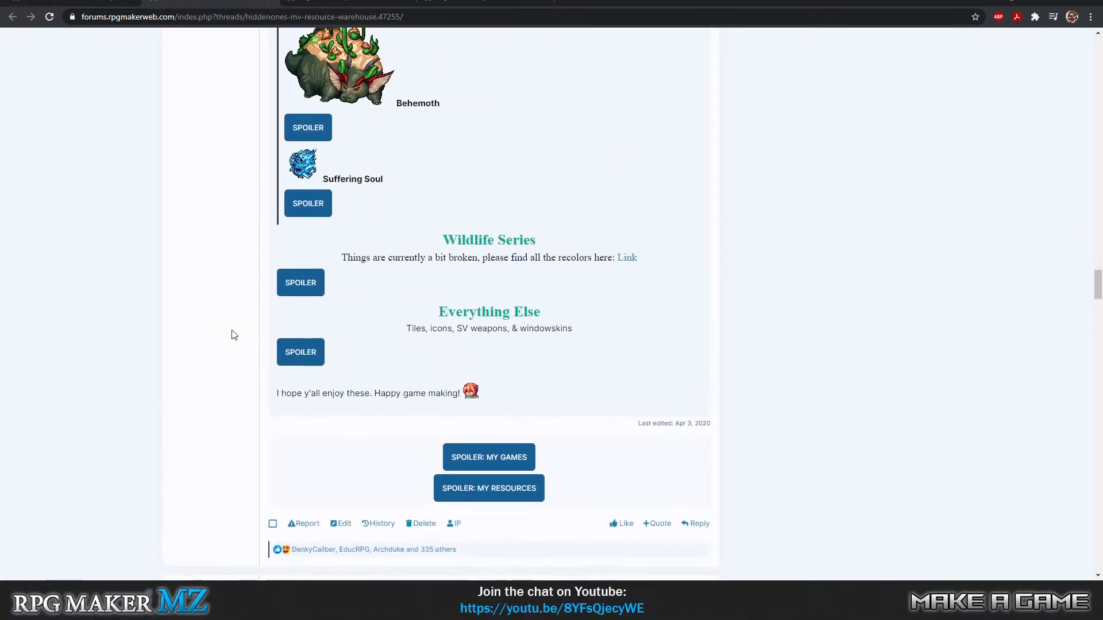
{"action": "scroll", "coordinate": [239, 336], "scroll_direction": "up", "scroll_amount": 20}
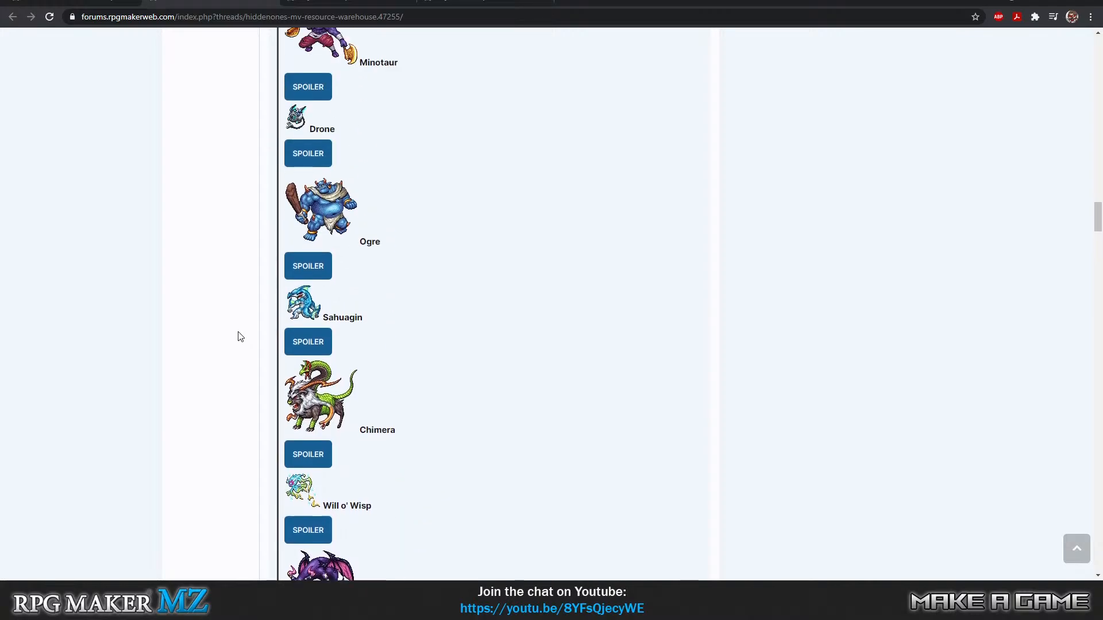
{"action": "scroll", "coordinate": [241, 336], "scroll_direction": "up", "scroll_amount": 6}
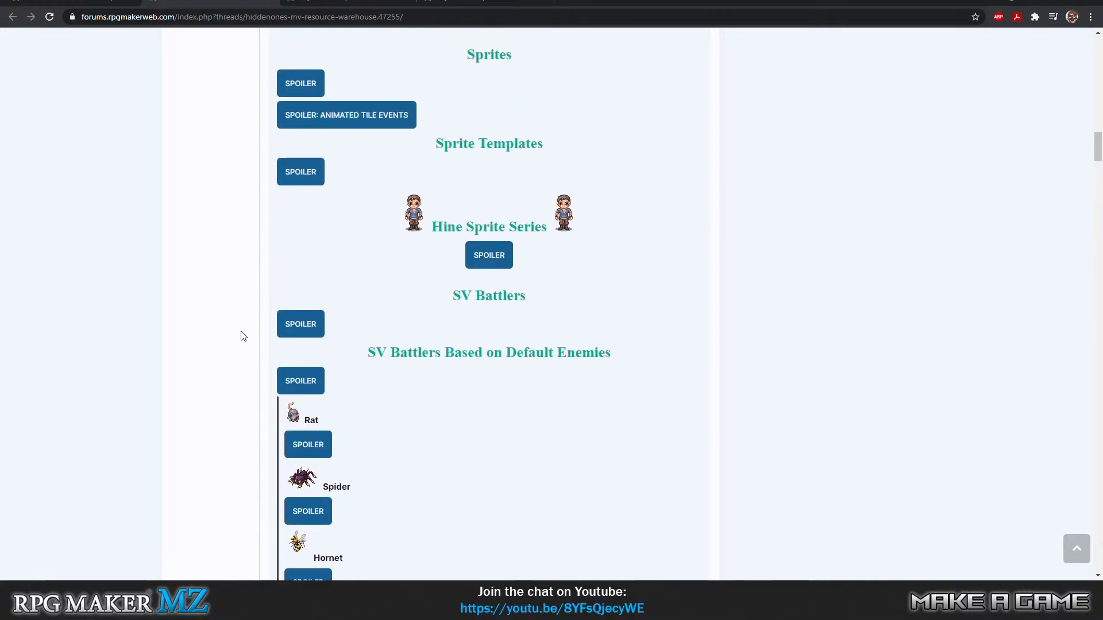
{"action": "left_click", "coordinate": [302, 388]}
Reveal the Everything Else section and look through its hill tiles, shelves and beds, signs, rapiers and alien blasters
{"action": "scroll", "coordinate": [236, 388], "scroll_direction": "down", "scroll_amount": 5}
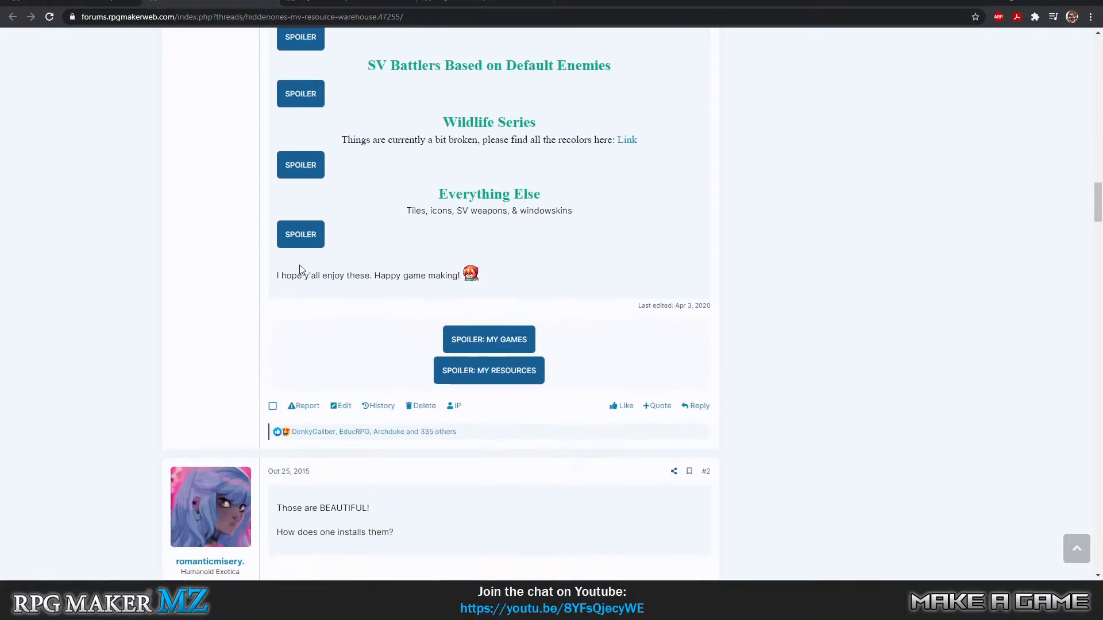
{"action": "left_click", "coordinate": [300, 236]}
{"action": "scroll", "coordinate": [246, 301], "scroll_direction": "down", "scroll_amount": 3}
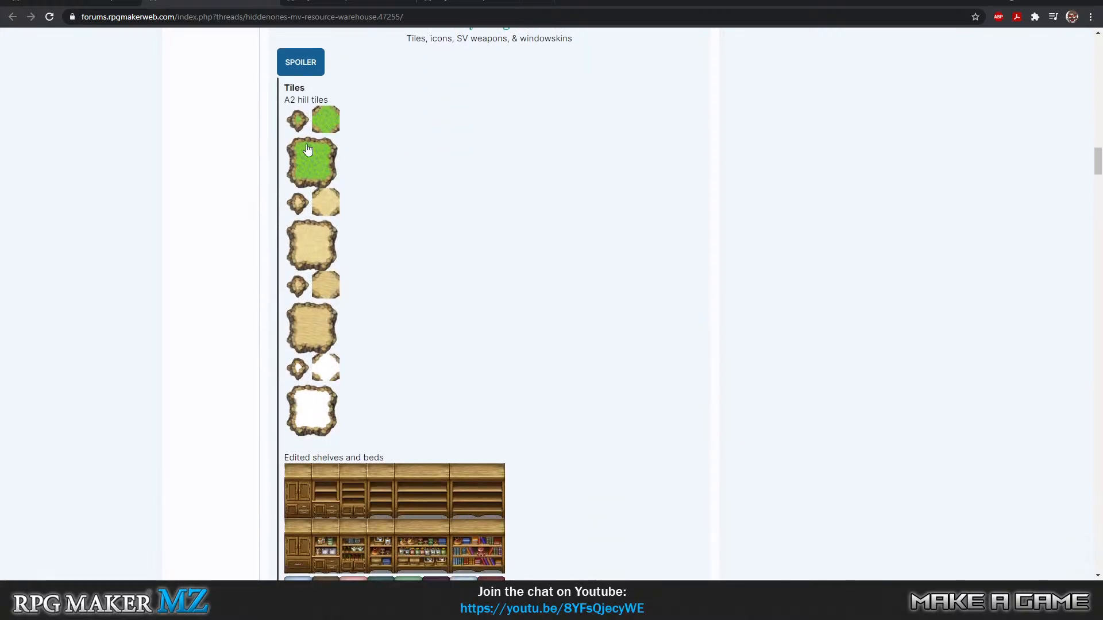
{"action": "scroll", "coordinate": [227, 374], "scroll_direction": "down", "scroll_amount": 6}
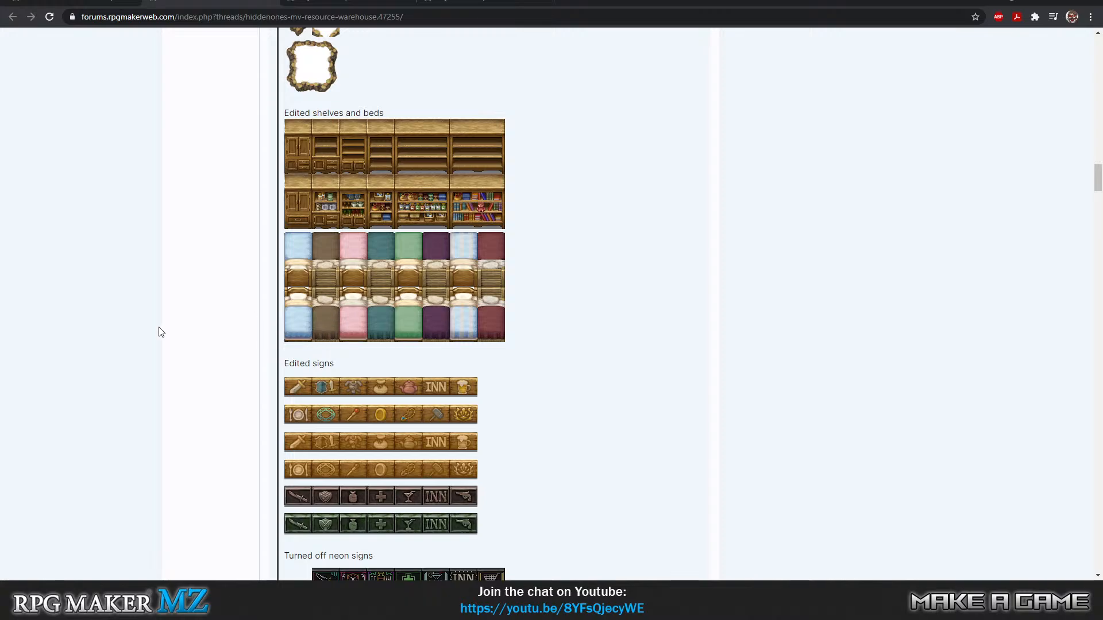
{"action": "scroll", "coordinate": [172, 324], "scroll_direction": "down", "scroll_amount": 2}
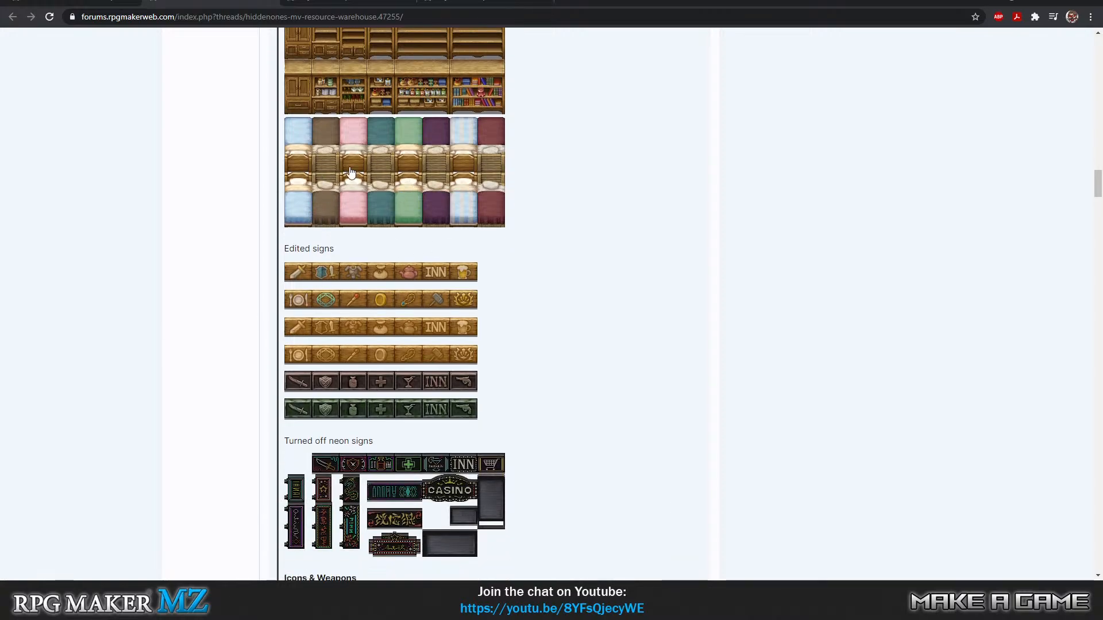
{"action": "scroll", "coordinate": [215, 344], "scroll_direction": "down", "scroll_amount": 3}
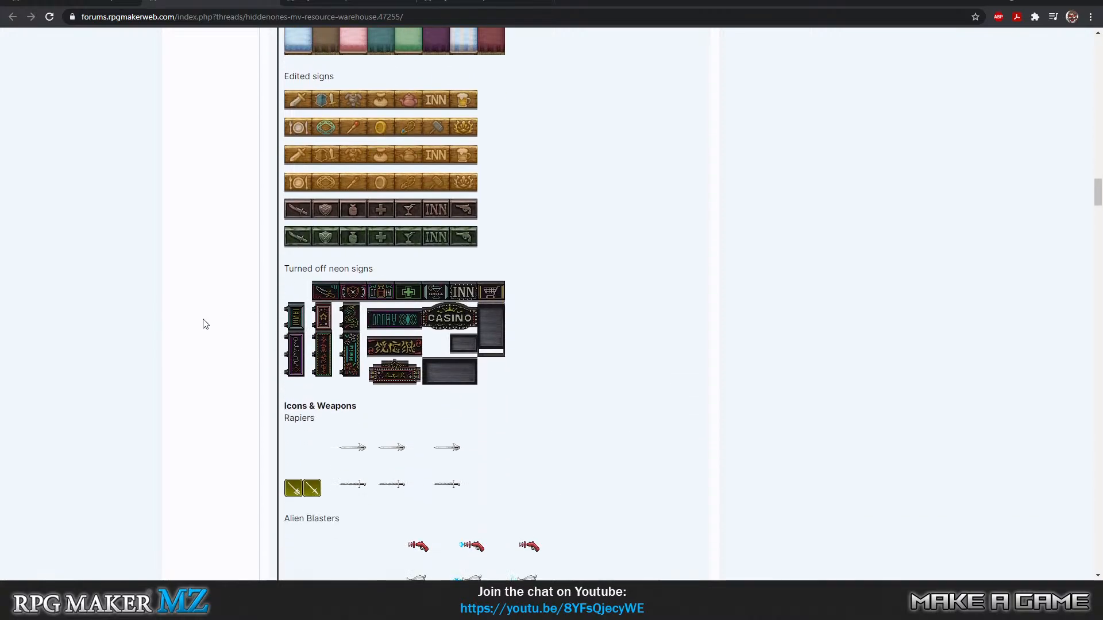
{"action": "scroll", "coordinate": [205, 324], "scroll_direction": "down", "scroll_amount": 4}
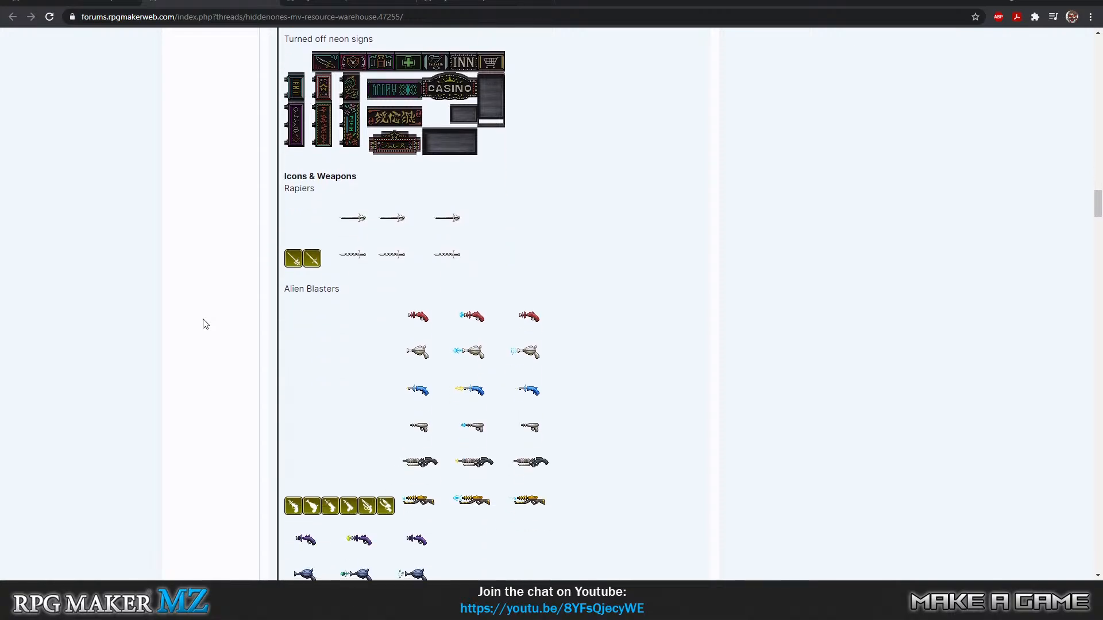
Look through the rest of the Everything Else section: neon signs, alien blasters, blades and blunt weapons, elemental and potion icons, and windowskins
{"action": "scroll", "coordinate": [205, 325], "scroll_direction": "up", "scroll_amount": 4}
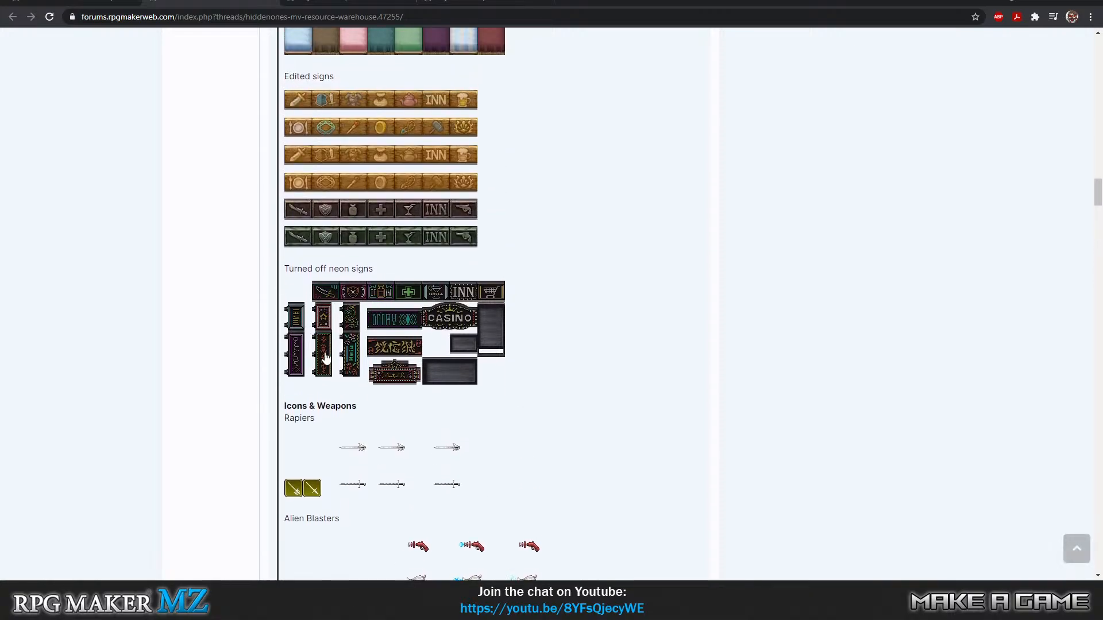
{"action": "scroll", "coordinate": [180, 377], "scroll_direction": "down", "scroll_amount": 5}
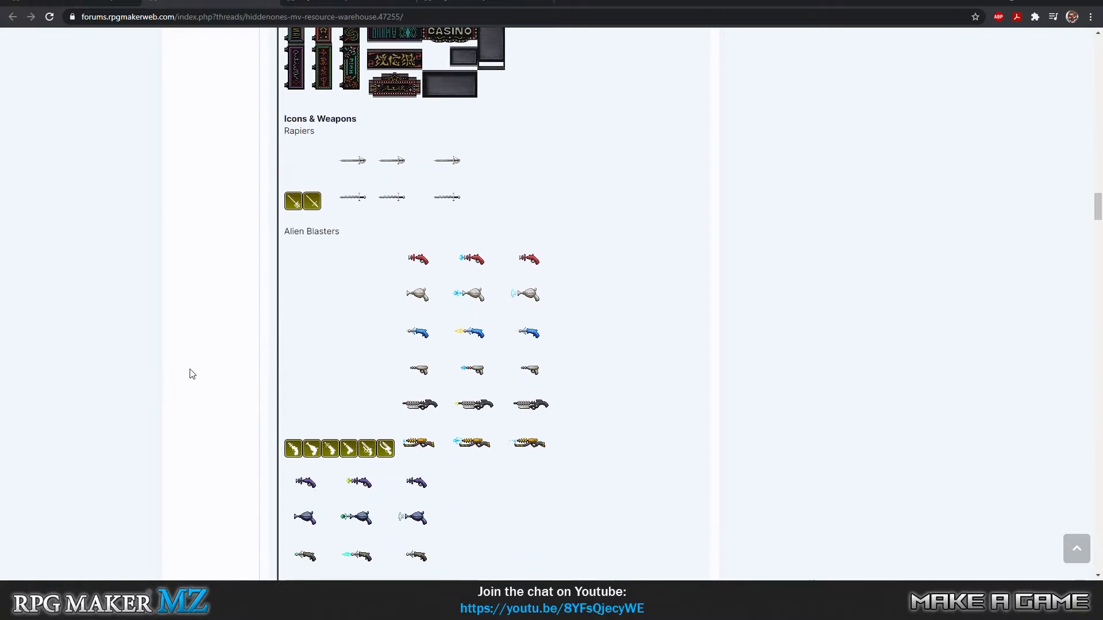
{"action": "scroll", "coordinate": [248, 375], "scroll_direction": "down", "scroll_amount": 1}
{"action": "scroll", "coordinate": [246, 374], "scroll_direction": "up", "scroll_amount": 1}
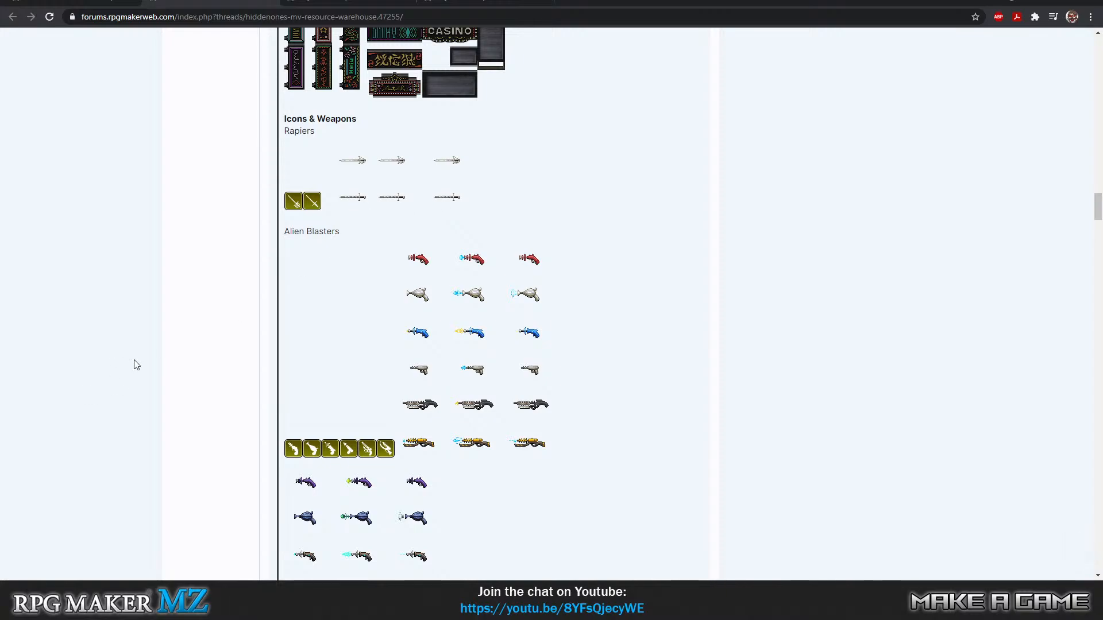
{"action": "scroll", "coordinate": [218, 341], "scroll_direction": "down", "scroll_amount": 6}
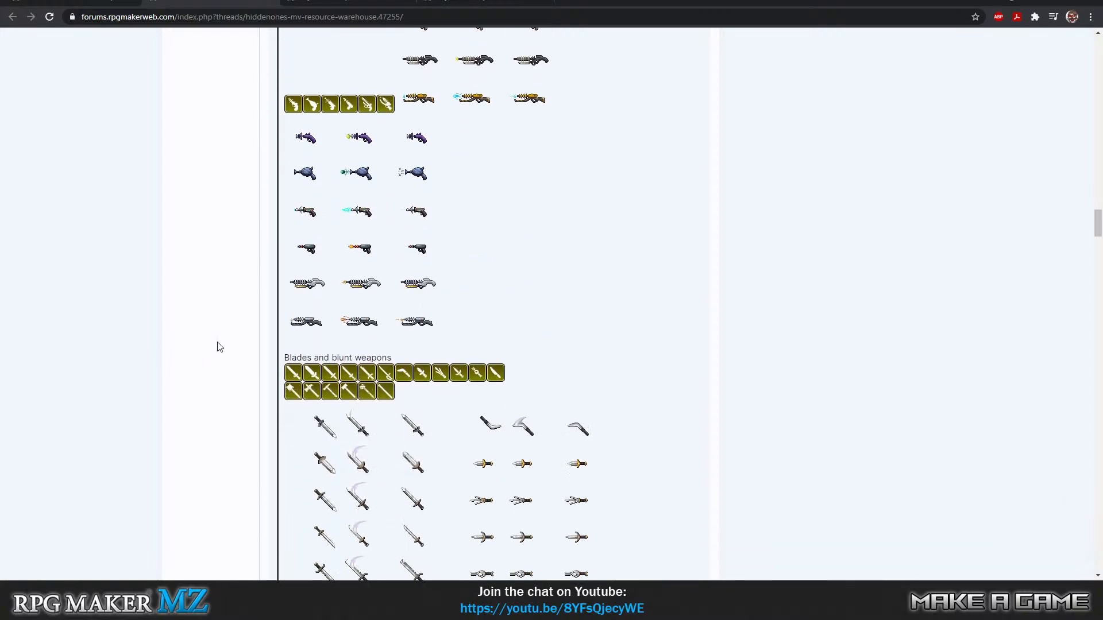
{"action": "scroll", "coordinate": [218, 349], "scroll_direction": "down", "scroll_amount": 11}
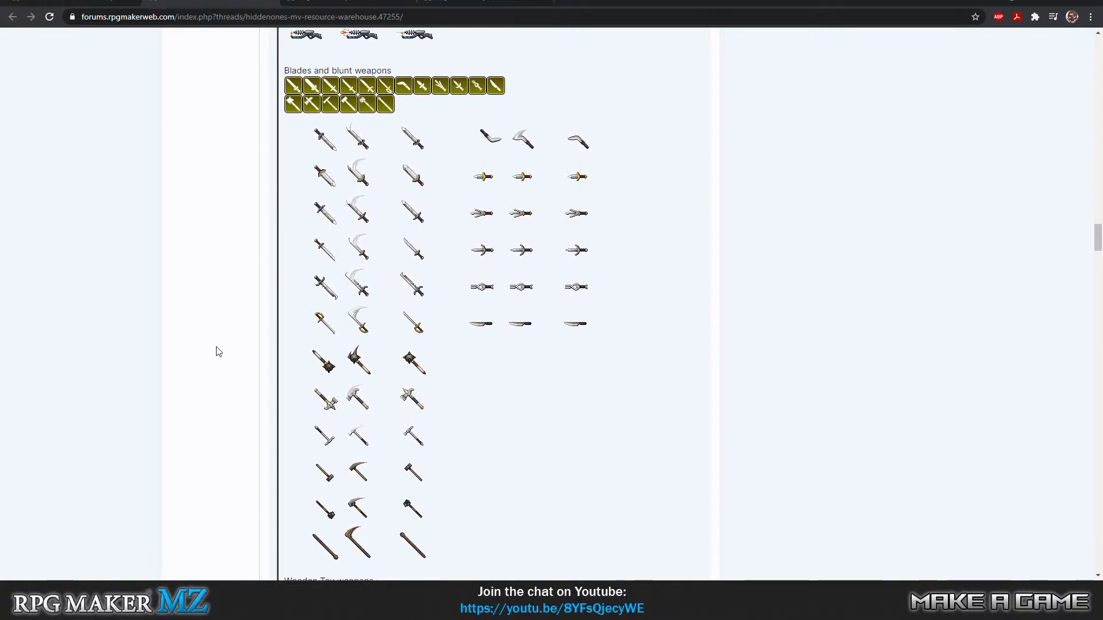
{"action": "scroll", "coordinate": [218, 352], "scroll_direction": "down", "scroll_amount": 10}
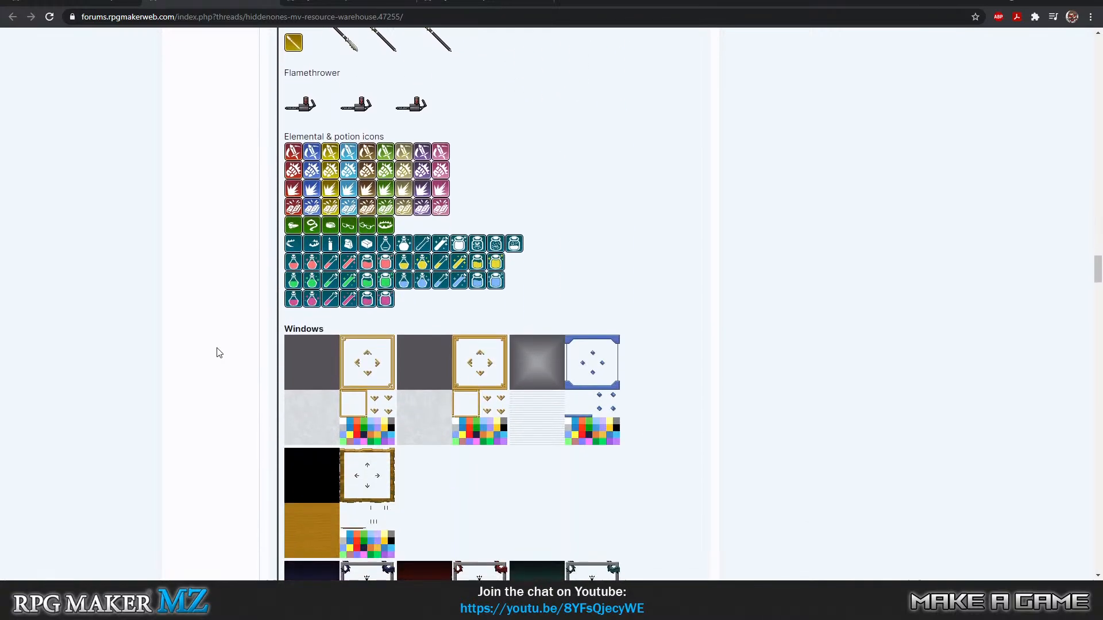
{"action": "scroll", "coordinate": [219, 352], "scroll_direction": "down", "scroll_amount": 8}
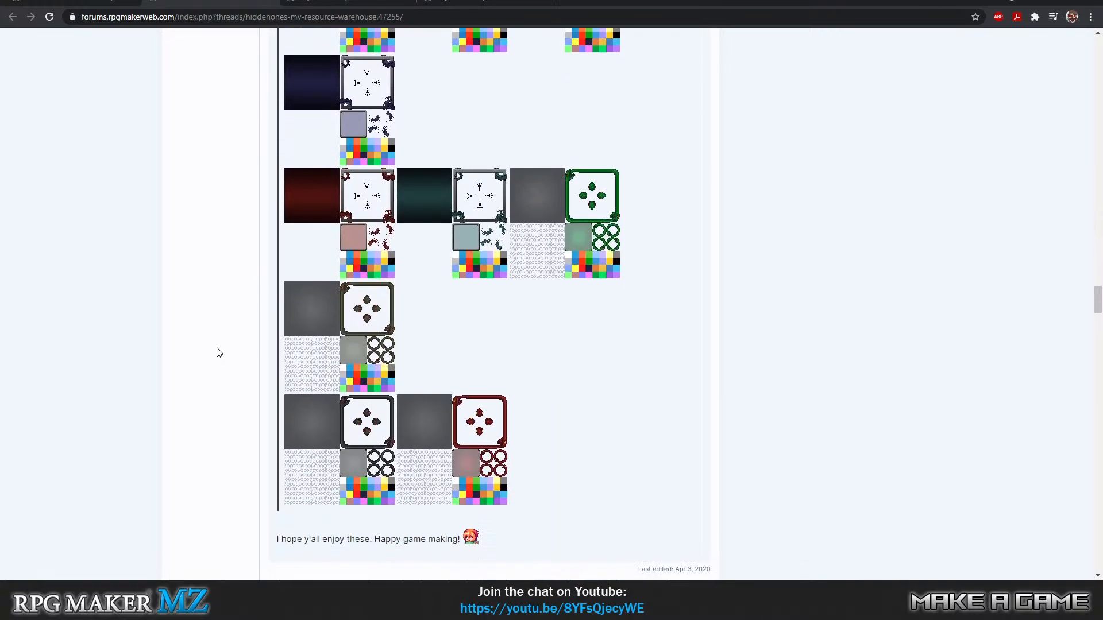
Return to the start of the Everything Else section and collapse it
{"action": "scroll", "coordinate": [218, 356], "scroll_direction": "up", "scroll_amount": 18}
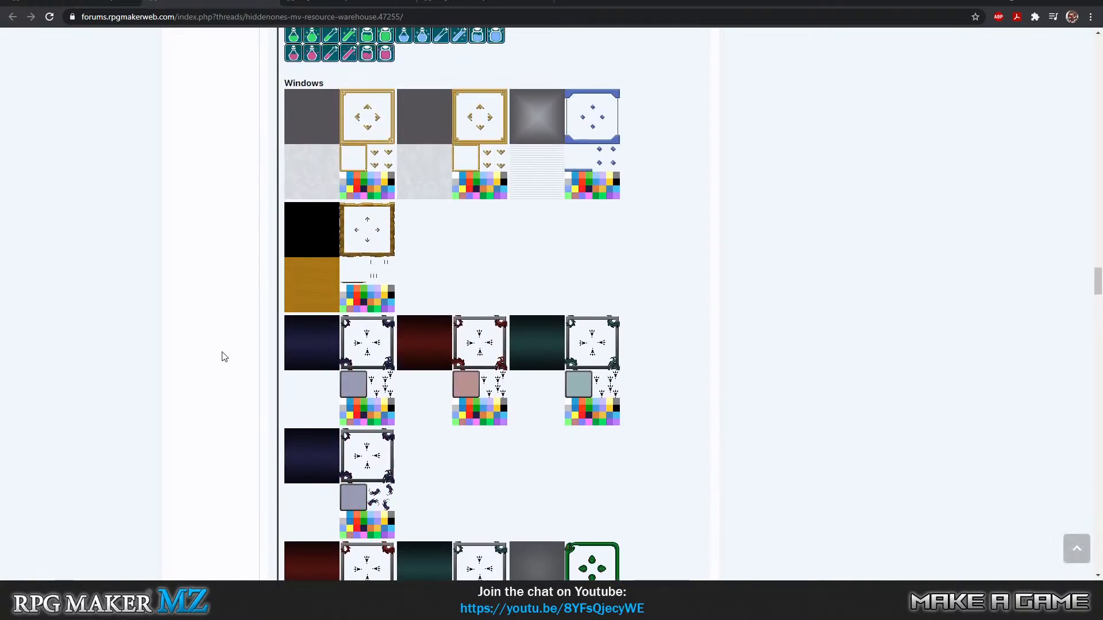
{"action": "scroll", "coordinate": [230, 343], "scroll_direction": "up", "scroll_amount": 20}
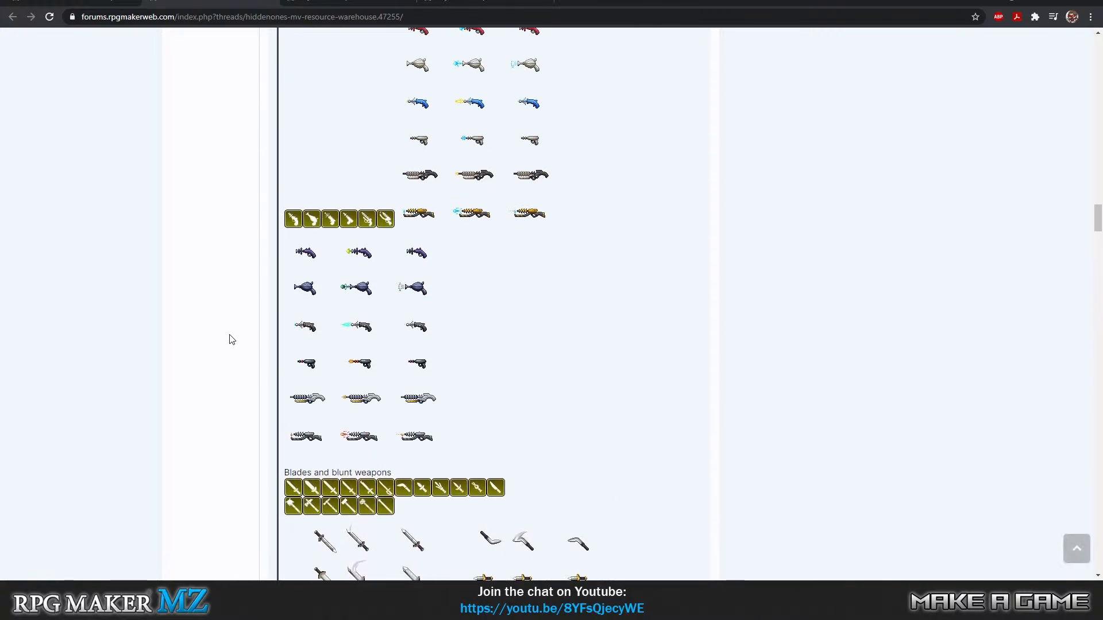
{"action": "scroll", "coordinate": [246, 343], "scroll_direction": "up", "scroll_amount": 12}
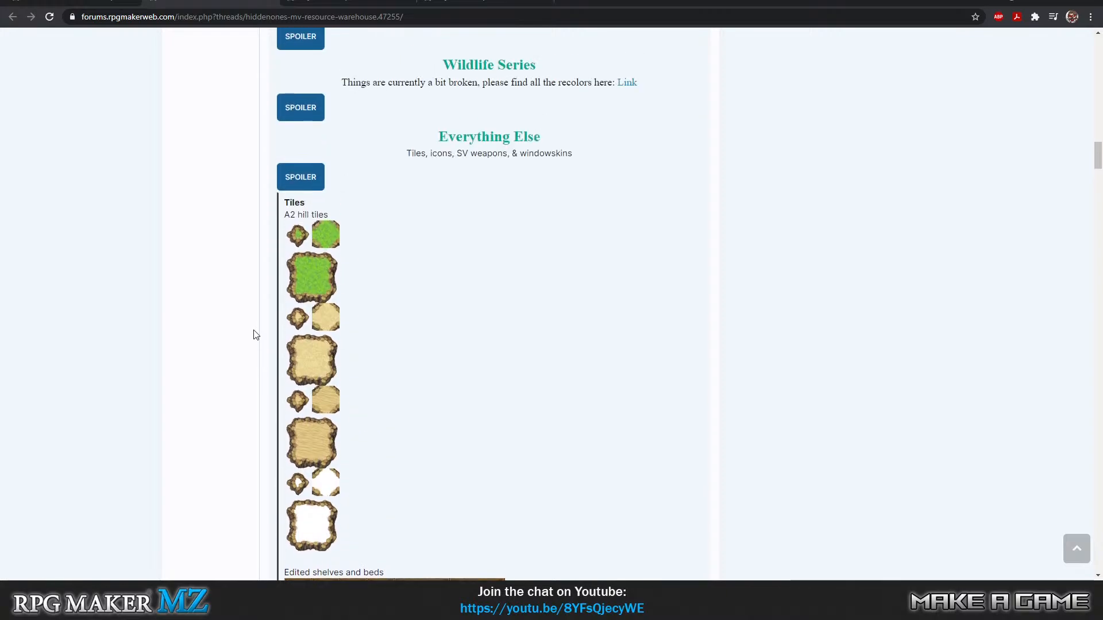
{"action": "left_click", "coordinate": [301, 349]}
{"action": "scroll", "coordinate": [244, 340], "scroll_direction": "up", "scroll_amount": 7}
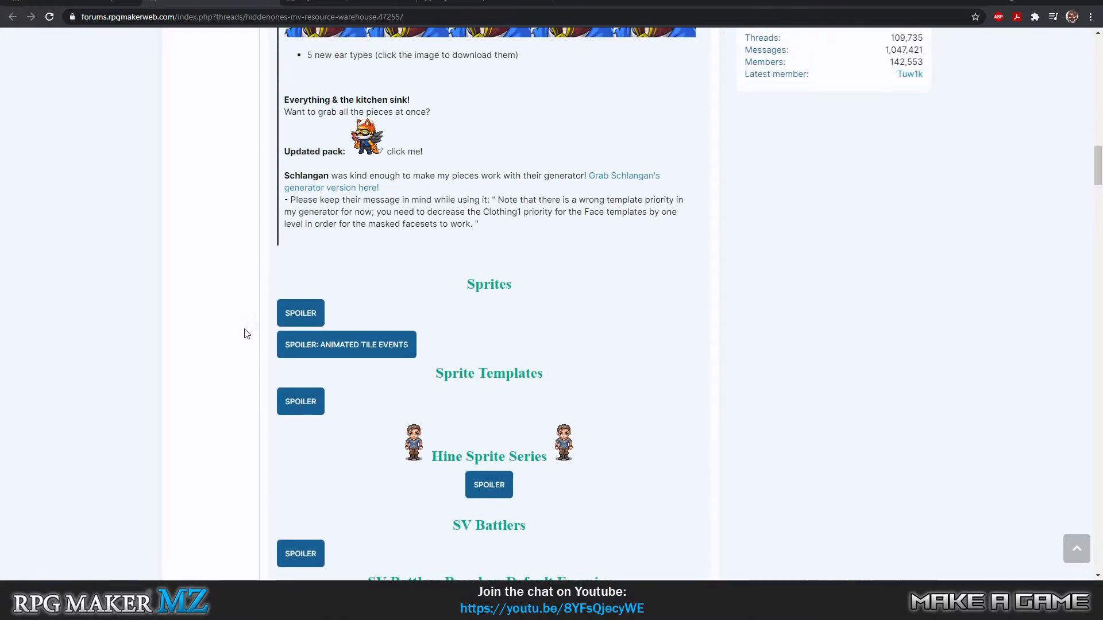
Copy the resource warehouse thread's web address and return to the beginning of the thread
{"action": "left_click", "coordinate": [270, 17]}
{"action": "right_click", "coordinate": [265, 17]}
{"action": "left_click", "coordinate": [319, 93]}
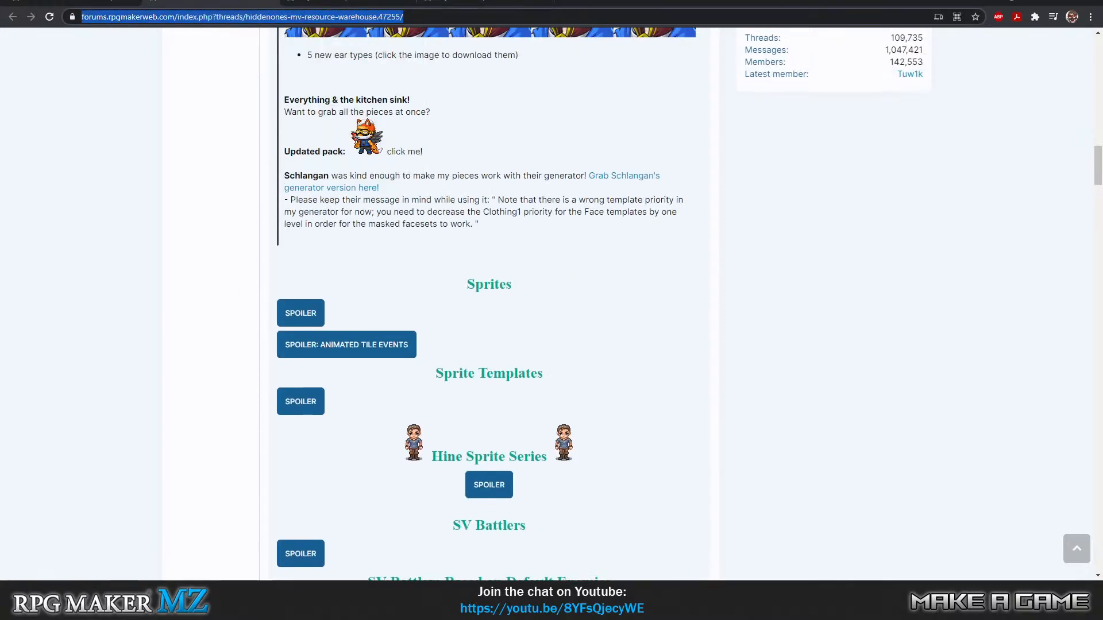
{"action": "left_click", "coordinate": [147, 315]}
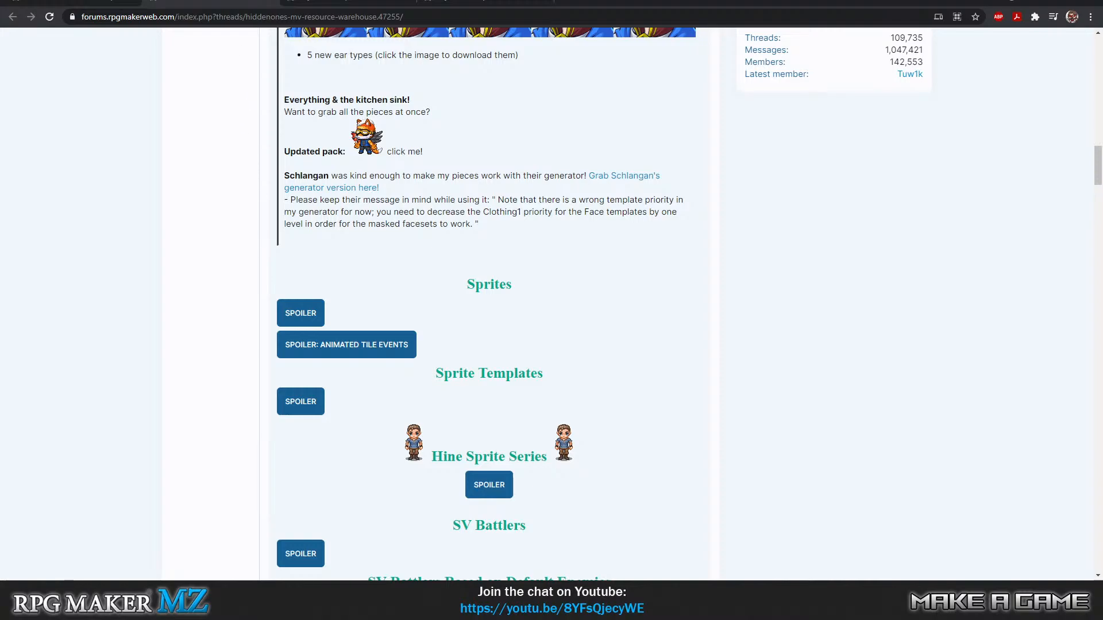
{"action": "scroll", "coordinate": [231, 156], "scroll_direction": "up", "scroll_amount": 18}
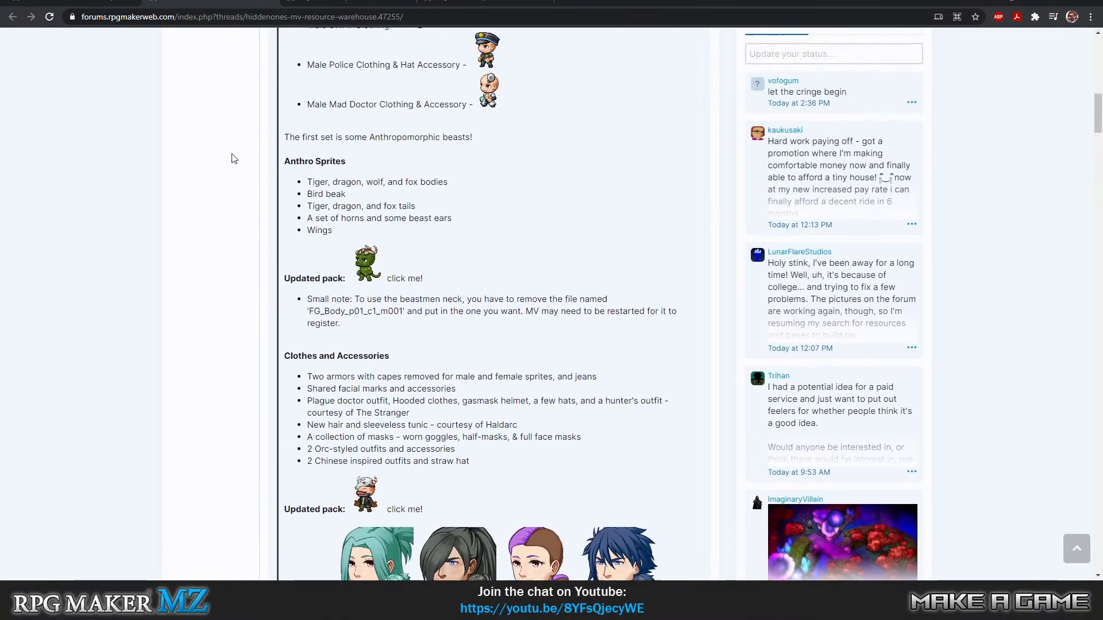
{"action": "scroll", "coordinate": [233, 158], "scroll_direction": "up", "scroll_amount": 9}
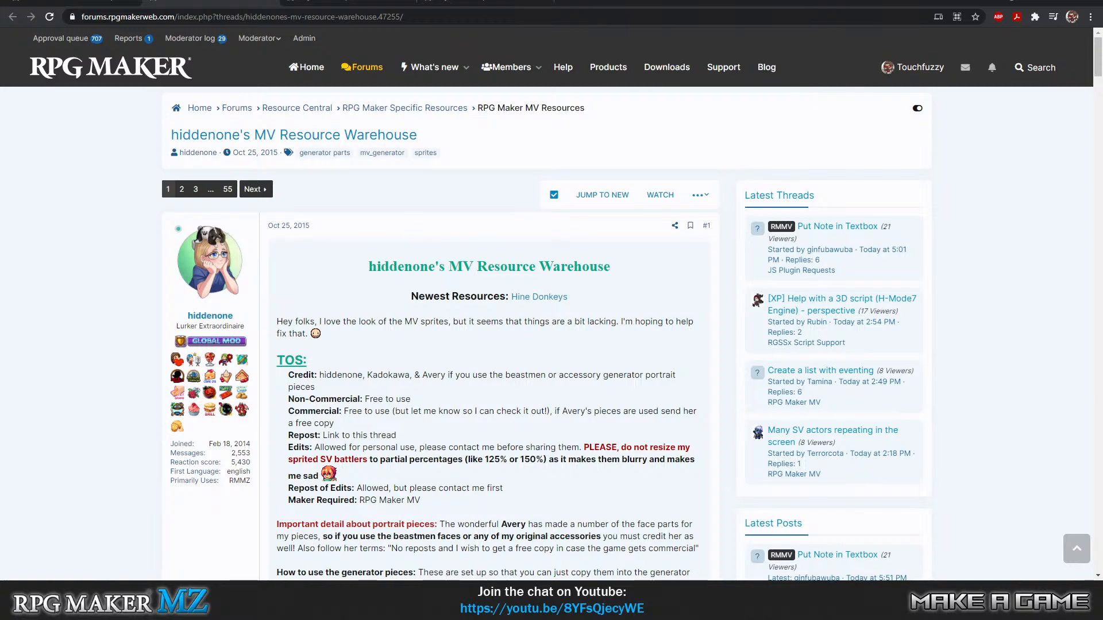
Switch to RPG Maker MZ and open the WIP: Forest Dungeon 1 map at 75% zoom, showing the grassy area west of the river
{"action": "key", "text": "alt+Tab"}
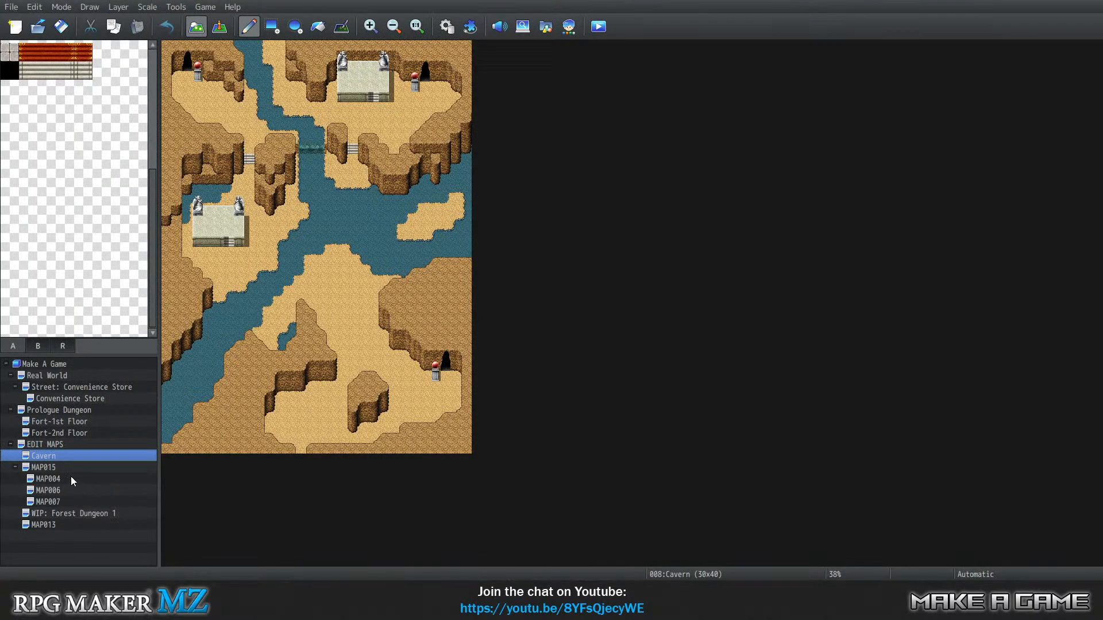
{"action": "left_click", "coordinate": [64, 513]}
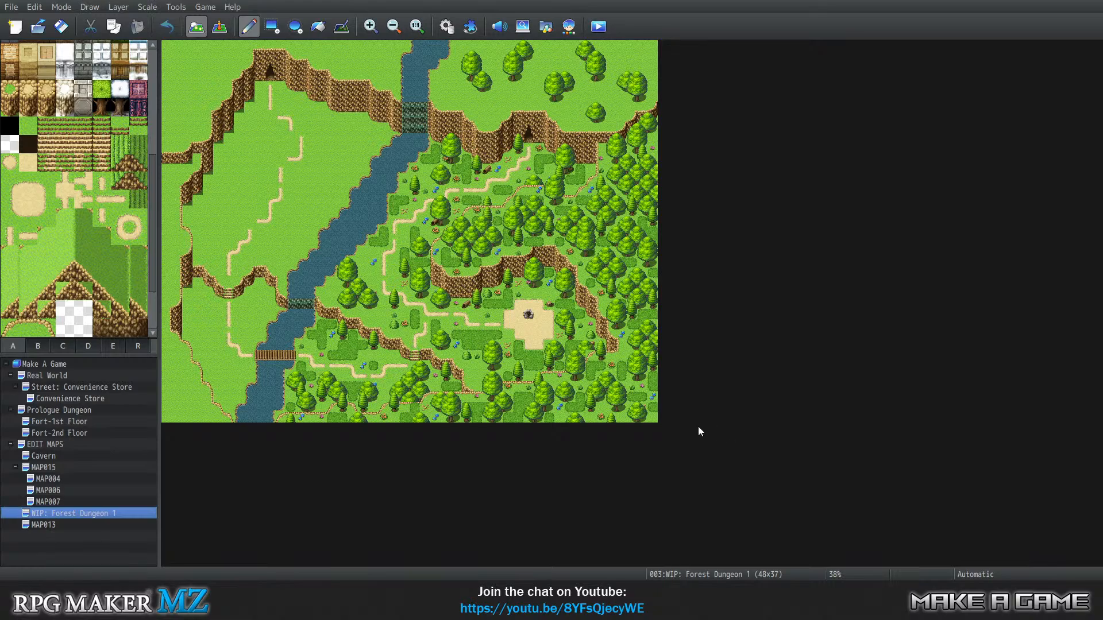
{"action": "left_click", "coordinate": [371, 27]}
{"action": "left_click", "coordinate": [371, 27]}
{"action": "left_click", "coordinate": [371, 27]}
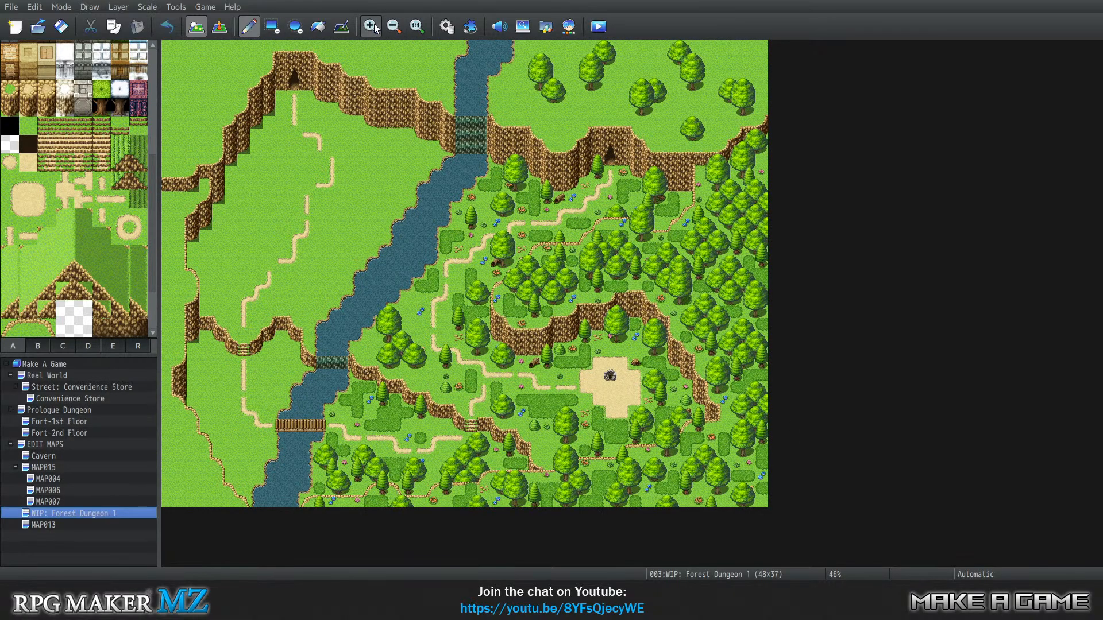
{"action": "left_click", "coordinate": [371, 27]}
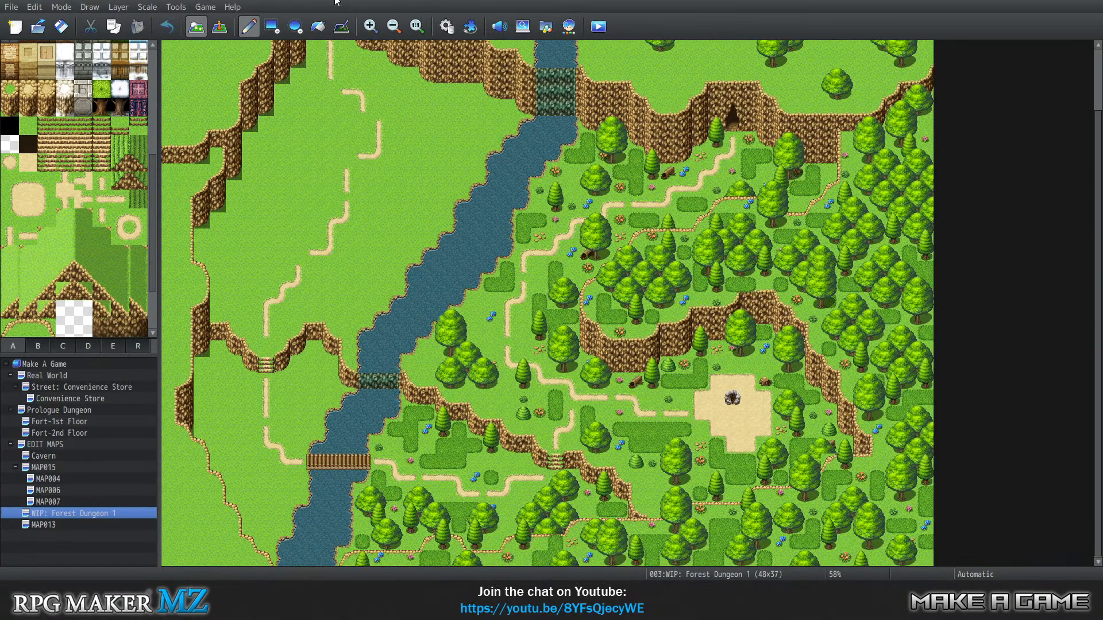
{"action": "left_click", "coordinate": [377, 25]}
{"action": "left_click", "coordinate": [377, 23]}
{"action": "scroll", "coordinate": [310, 230], "scroll_direction": "down", "scroll_amount": 3}
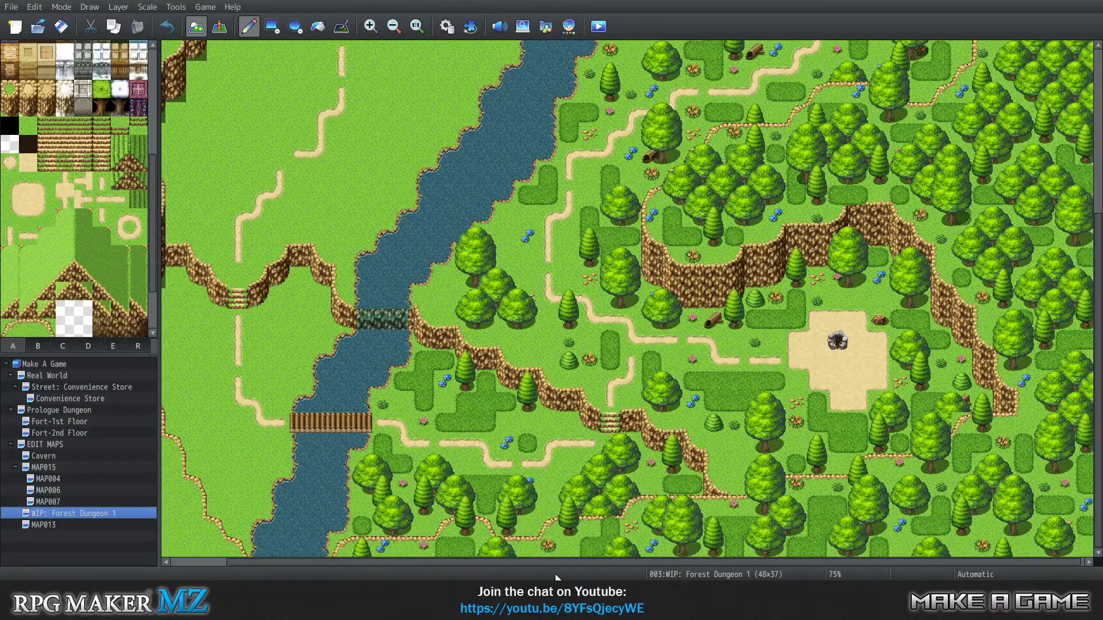
{"action": "left_click_drag", "start_coordinate": [551, 566], "coordinate": [457, 566]}
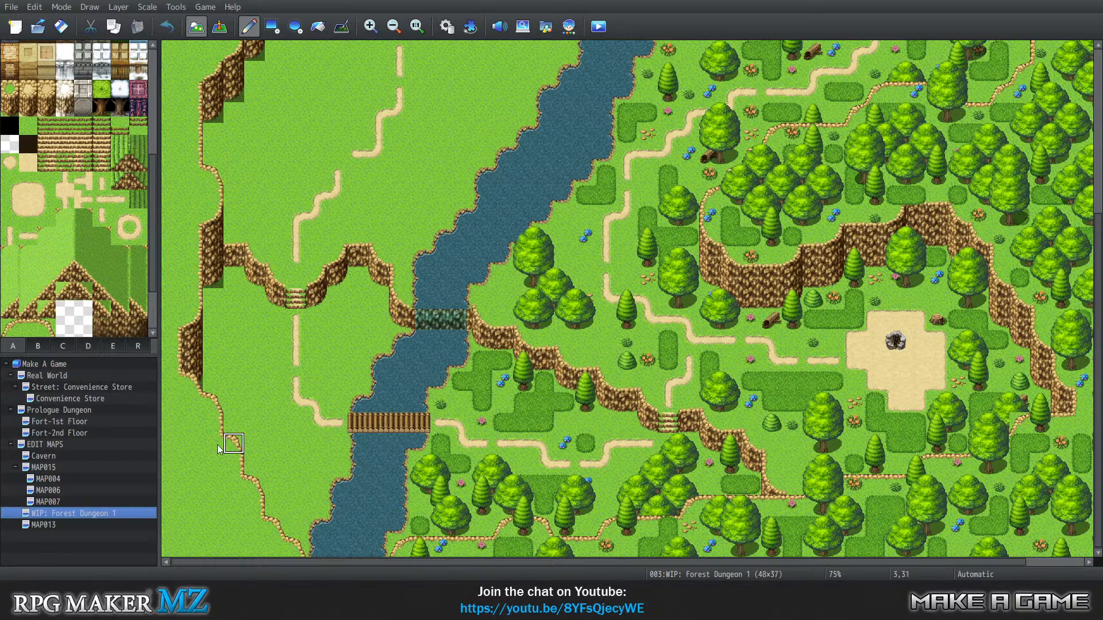
Place three single round leafy trees from tileset B around the dirt path on the grass west of the bridge
{"action": "left_click", "coordinate": [34, 345]}
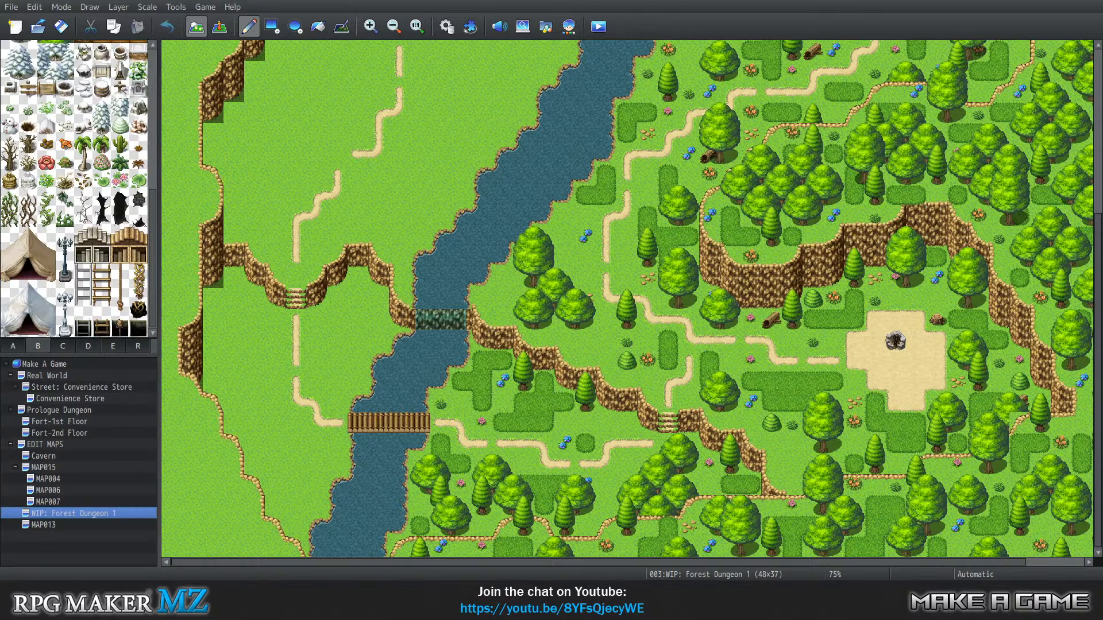
{"action": "scroll", "coordinate": [83, 215], "scroll_direction": "up", "scroll_amount": 5}
{"action": "scroll", "coordinate": [82, 215], "scroll_direction": "up", "scroll_amount": 4}
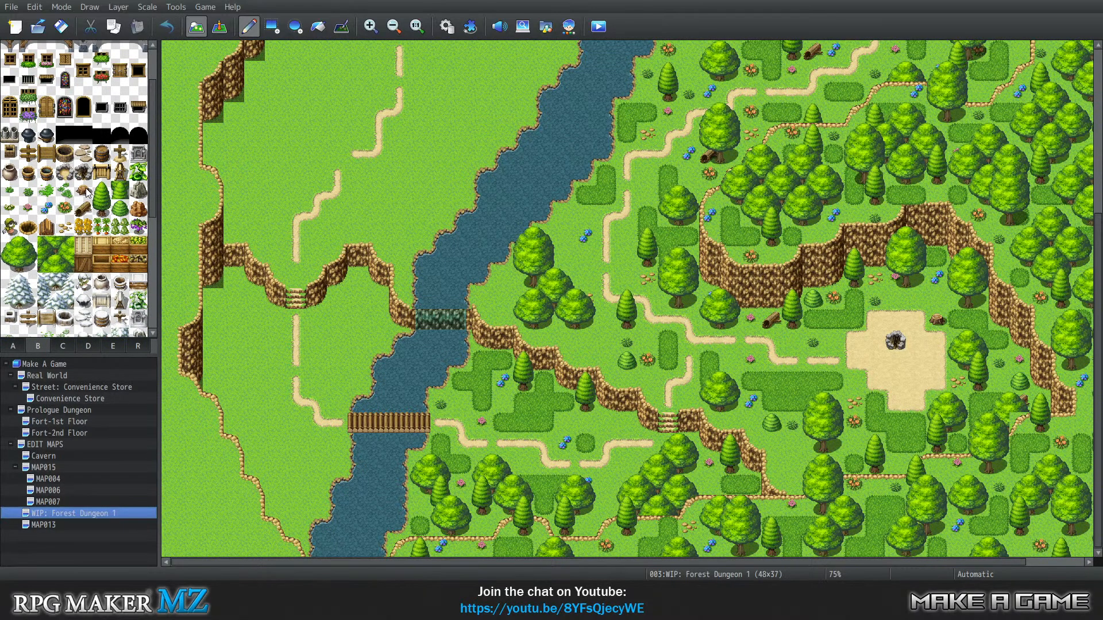
{"action": "left_click_drag", "start_coordinate": [9, 246], "coordinate": [27, 263]}
{"action": "left_click", "coordinate": [243, 343]}
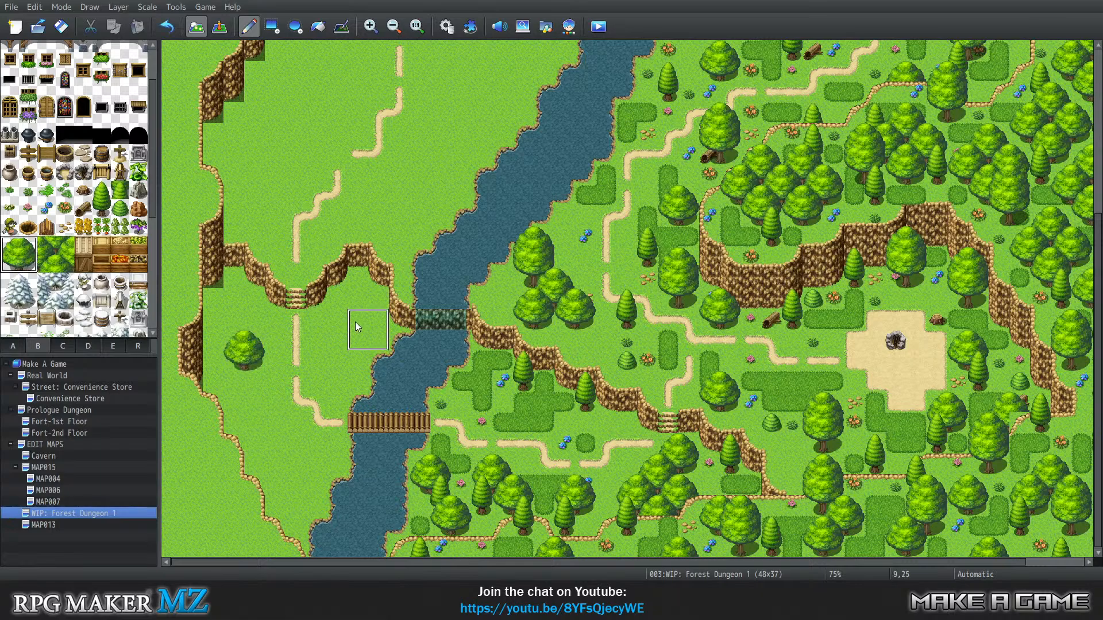
{"action": "left_click", "coordinate": [344, 317]}
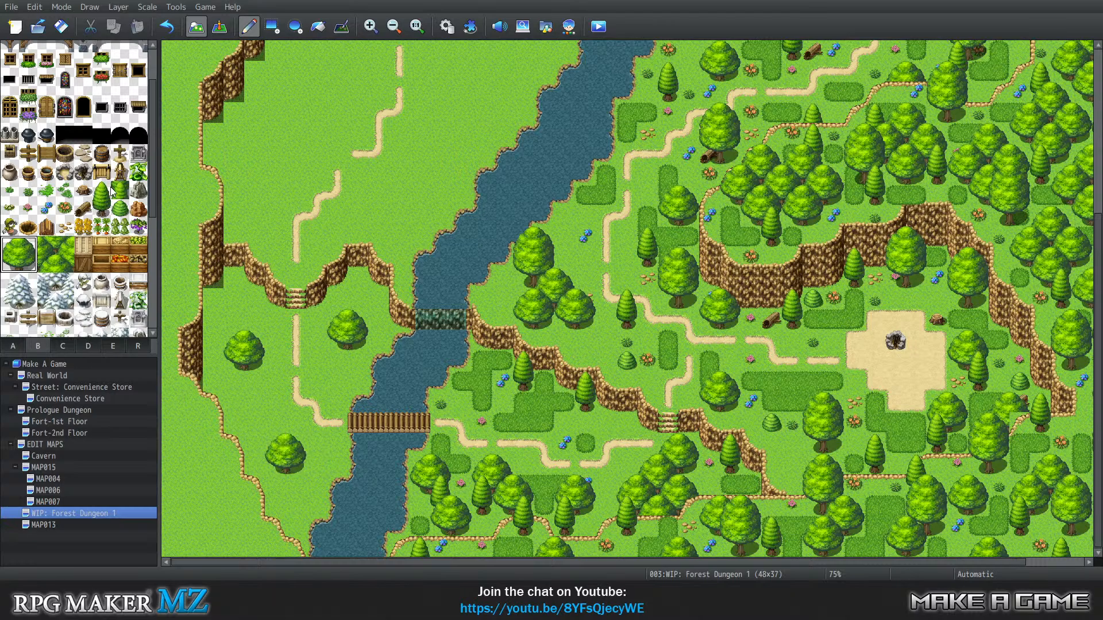
Add four narrow conifer trees between the round trees on the grass west of the bridge
{"action": "left_click_drag", "start_coordinate": [110, 189], "coordinate": [103, 208]}
{"action": "left_click", "coordinate": [274, 391]}
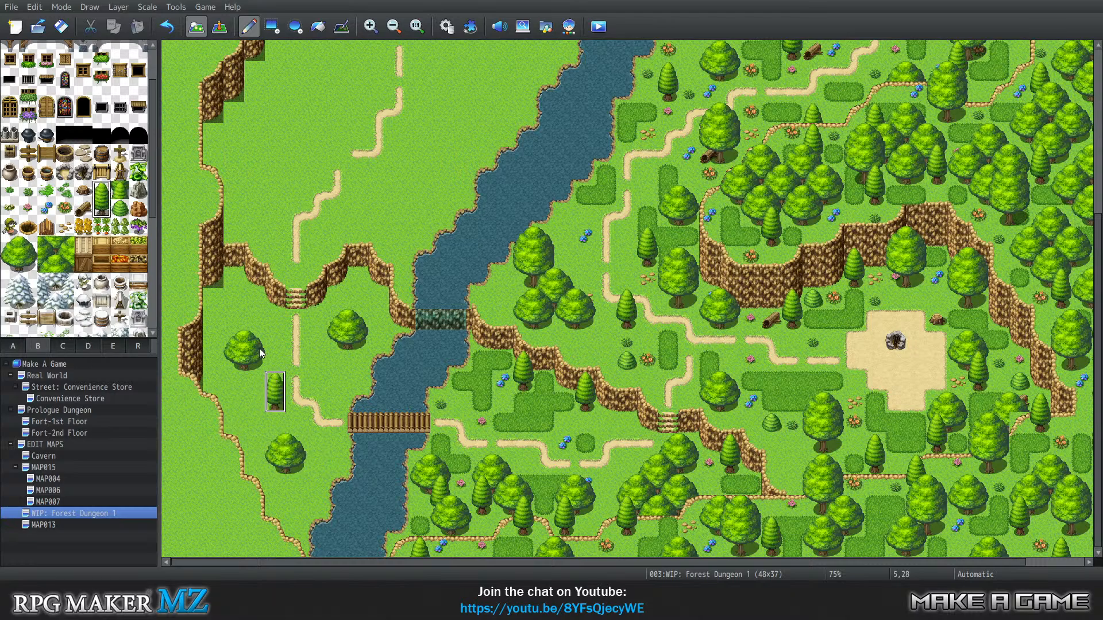
{"action": "left_click", "coordinate": [233, 310]}
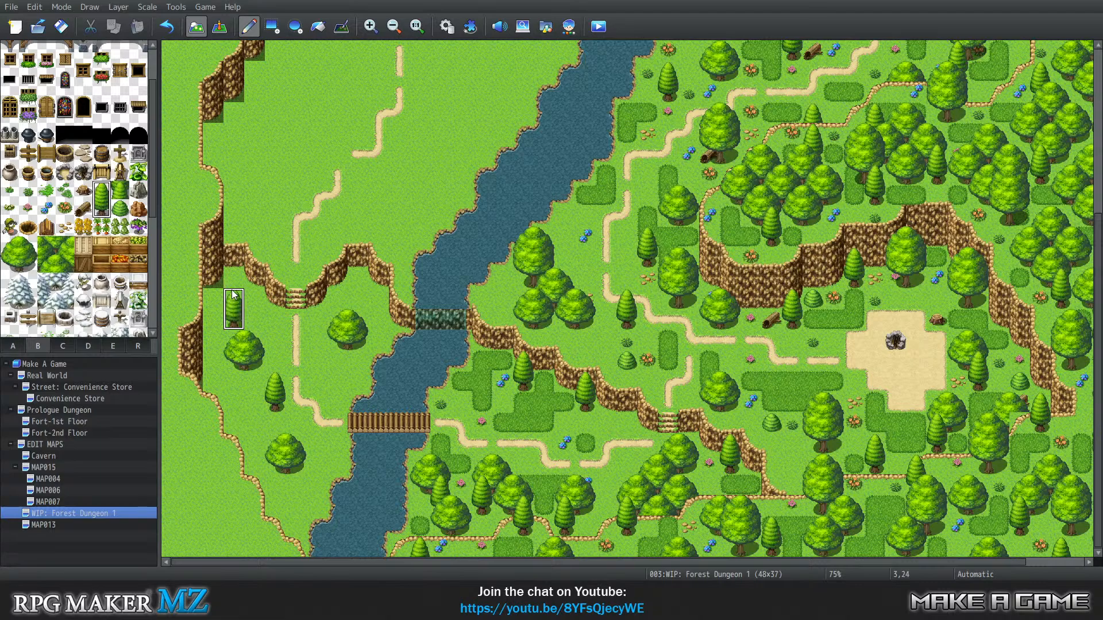
{"action": "left_click", "coordinate": [238, 405]}
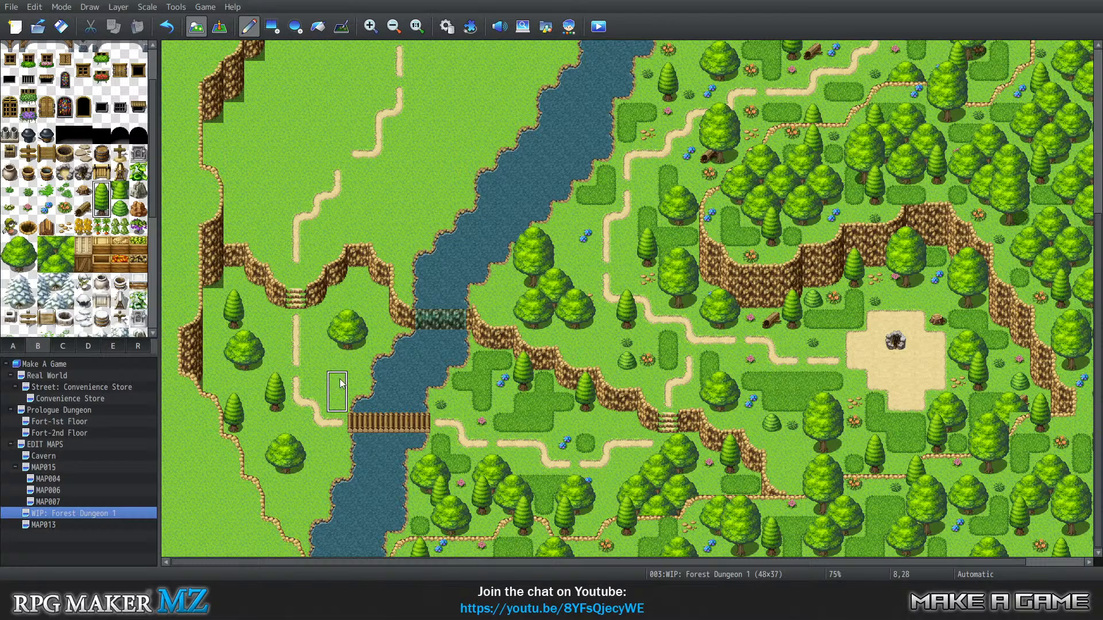
{"action": "left_click", "coordinate": [332, 449]}
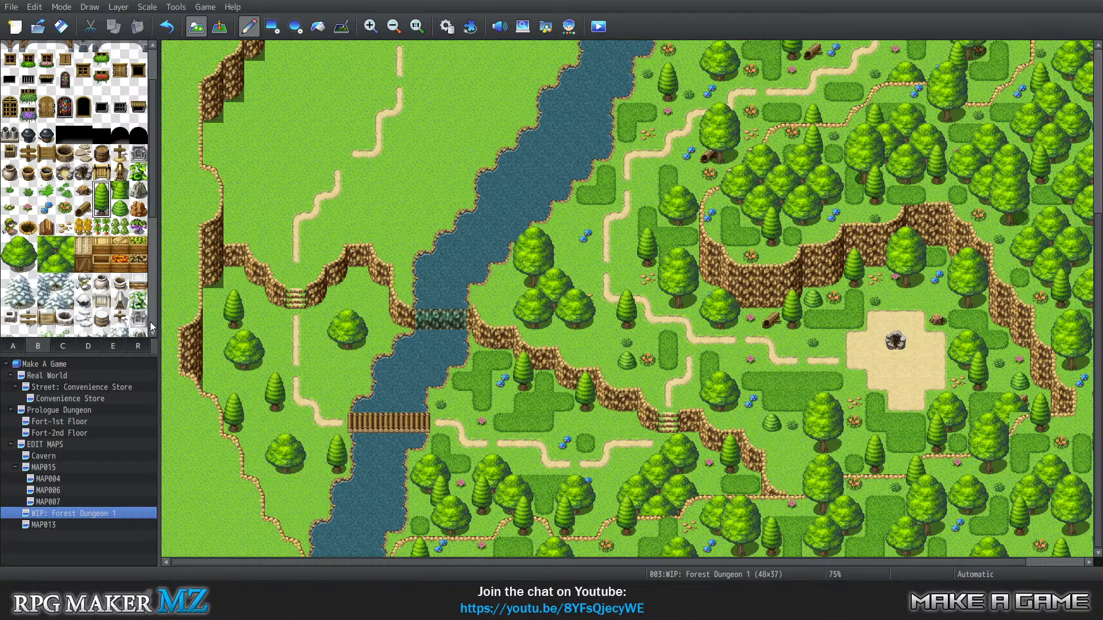
Place a tall leafy tree from tileset E directly below the westernmost round tree, and restore the conifer top it overlaps
{"action": "left_click", "coordinate": [93, 344]}
{"action": "left_click", "coordinate": [108, 346]}
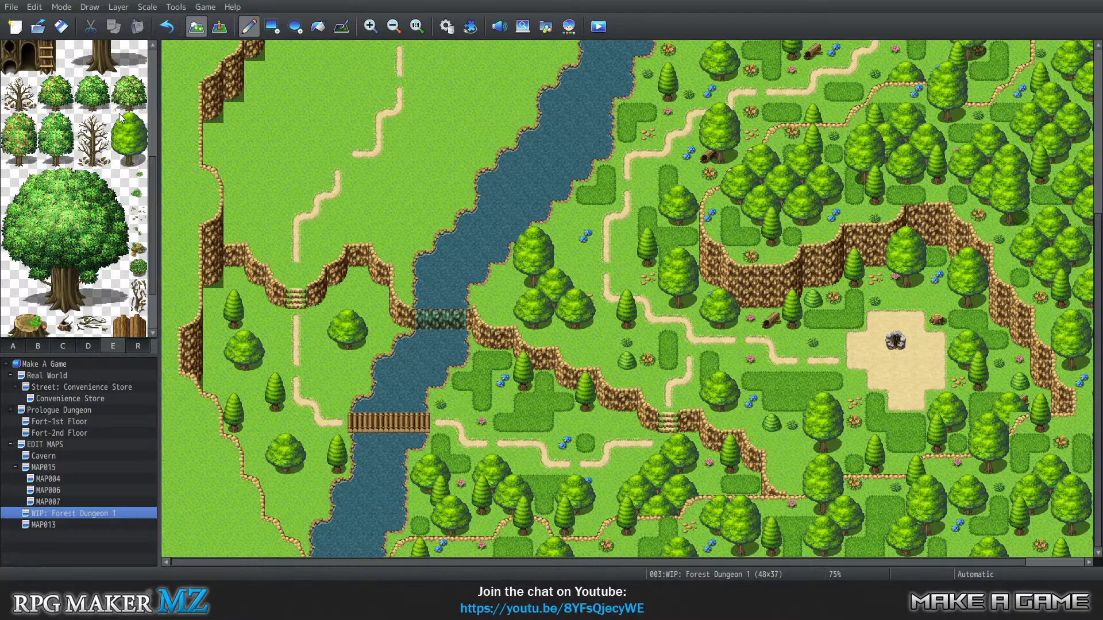
{"action": "left_click_drag", "start_coordinate": [120, 118], "coordinate": [129, 156]}
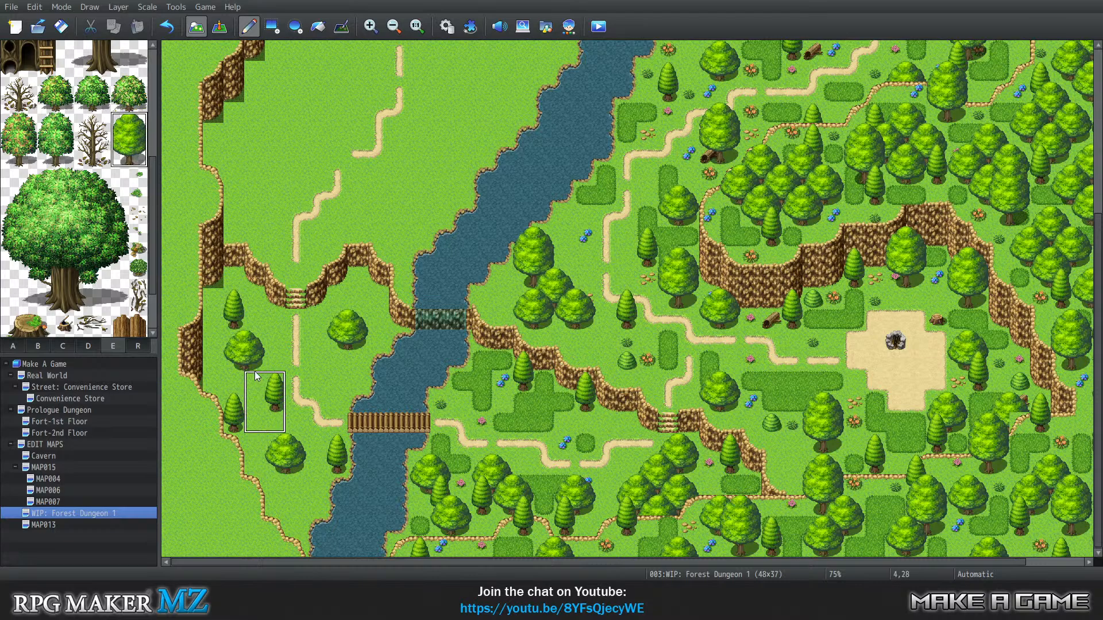
{"action": "left_click", "coordinate": [254, 378]}
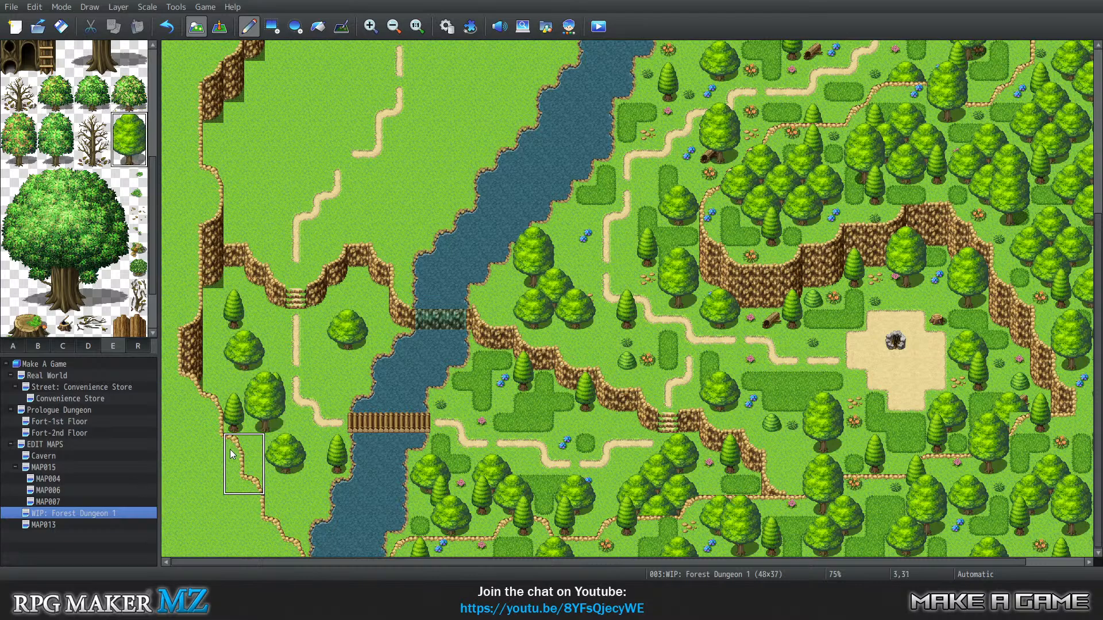
{"action": "key", "text": "ctrl+z"}
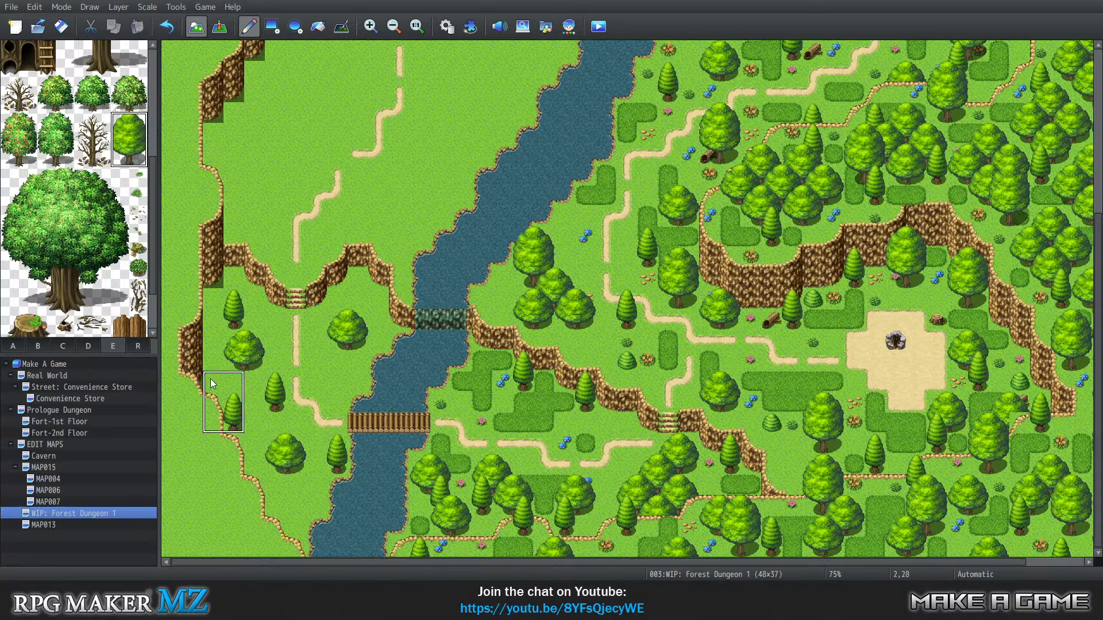
{"action": "left_click", "coordinate": [239, 368]}
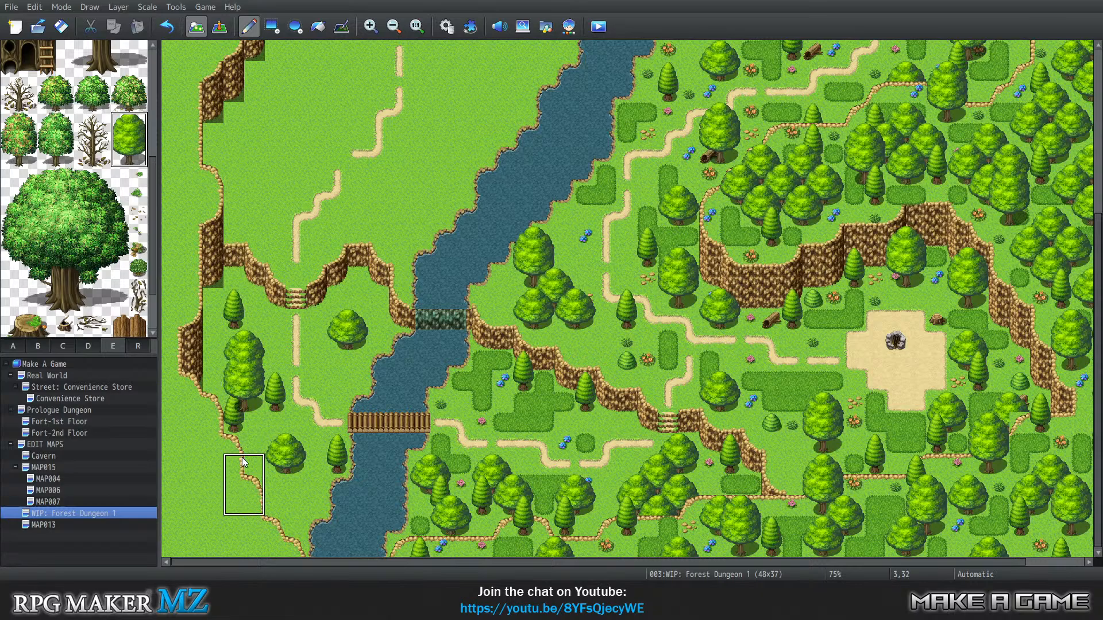
{"action": "right_click", "coordinate": [275, 387]}
{"action": "left_click", "coordinate": [236, 406]}
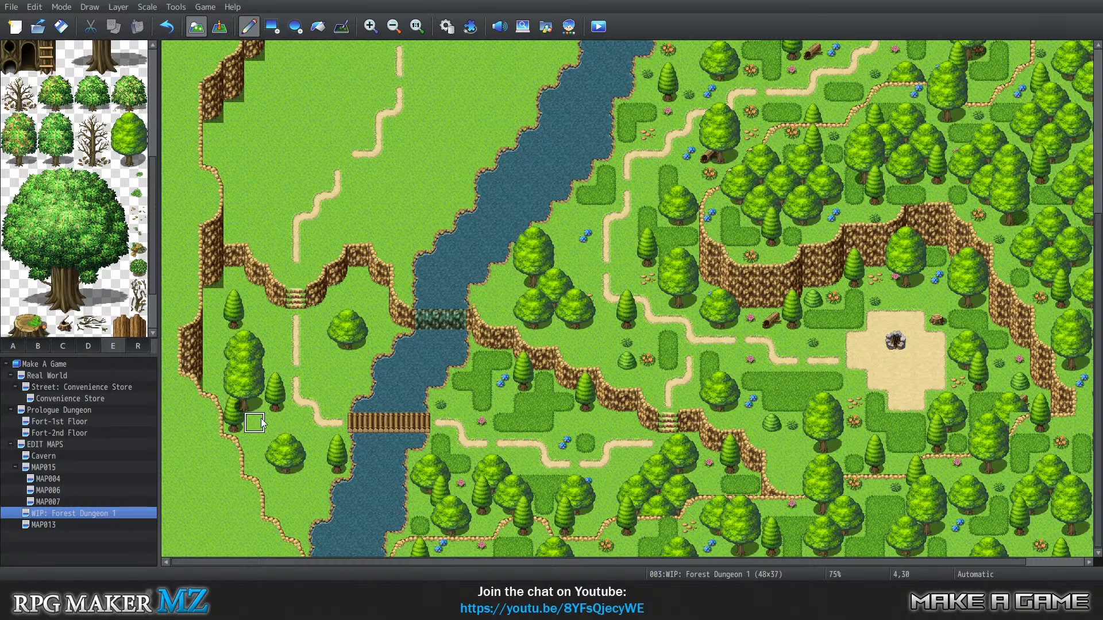
Undo the last tall tree, then place tall leafy trees from tileset E over the round tree east of the path and west of the cliff stairs
{"action": "key", "text": "ctrl+z"}
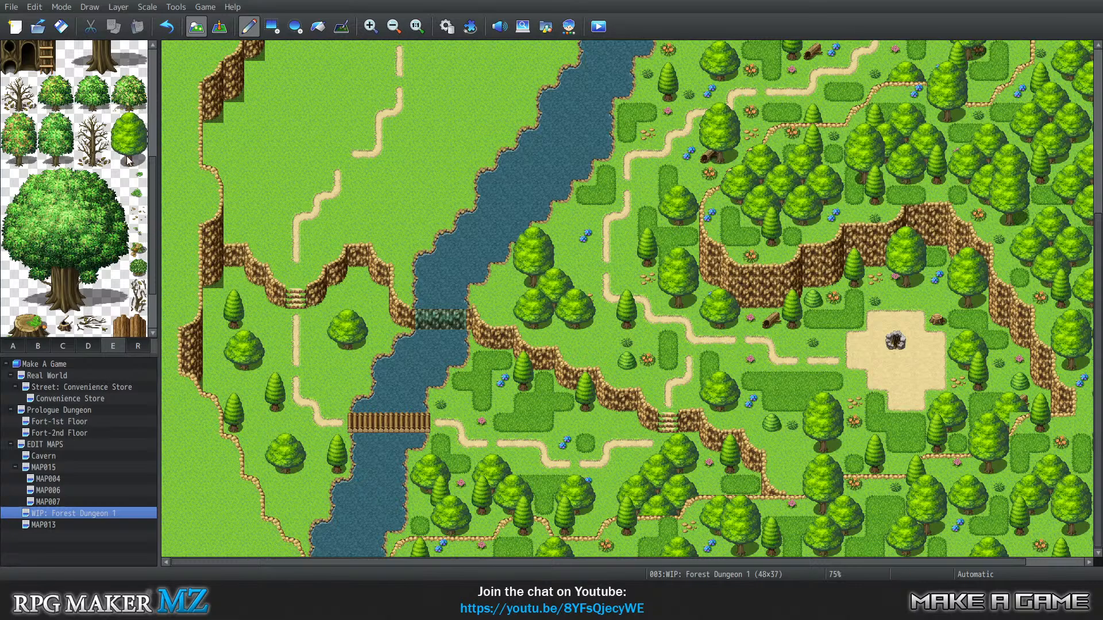
{"action": "left_click_drag", "start_coordinate": [124, 127], "coordinate": [138, 158]}
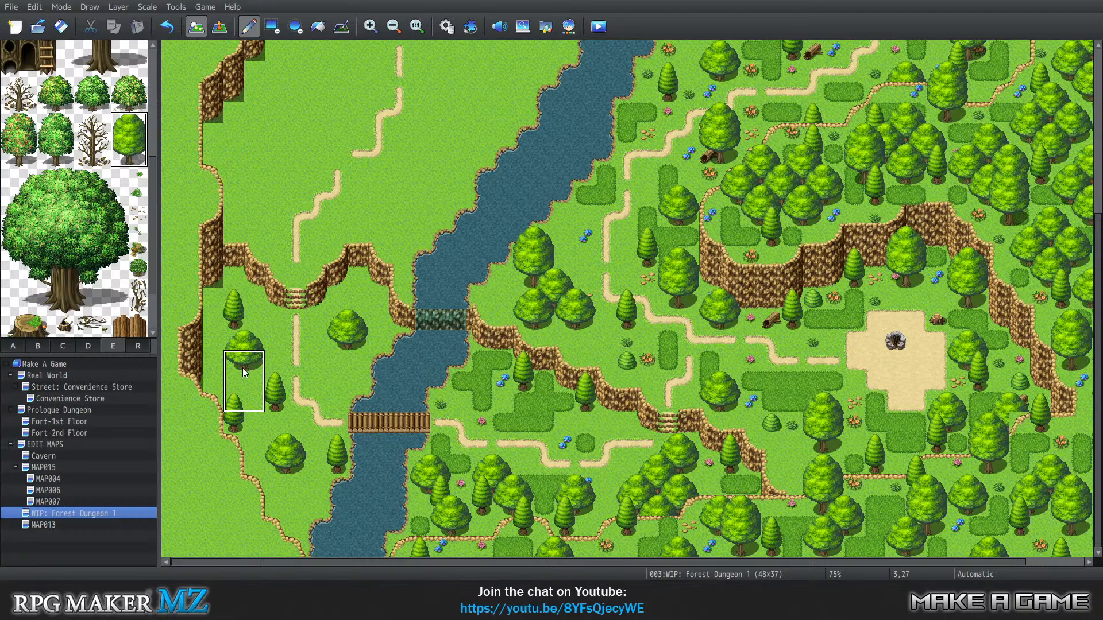
{"action": "left_click", "coordinate": [318, 341]}
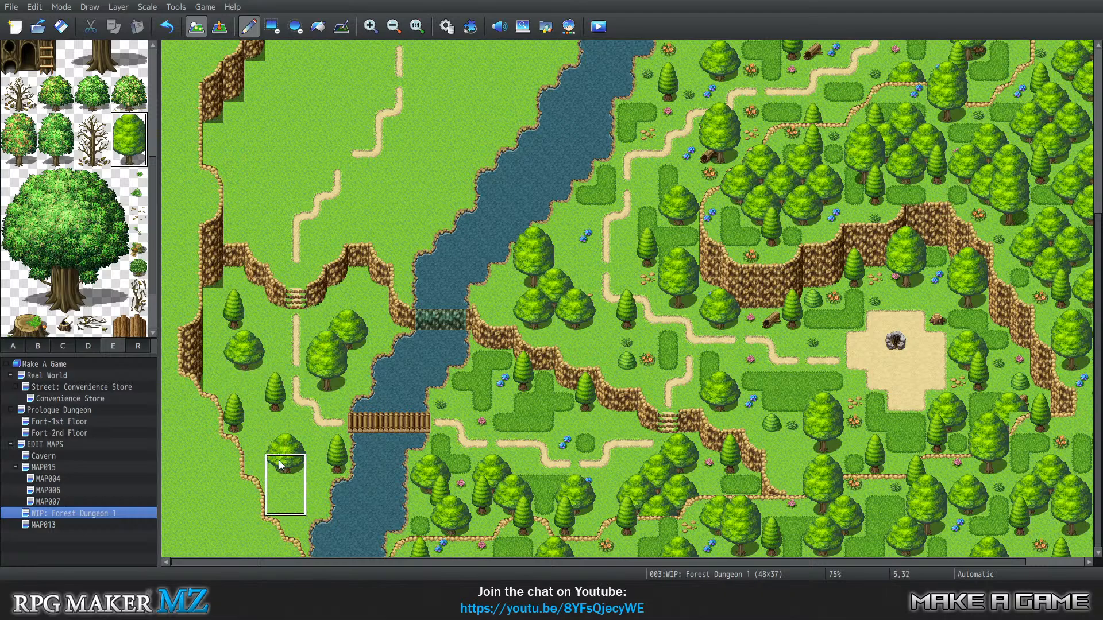
{"action": "left_click", "coordinate": [266, 288]}
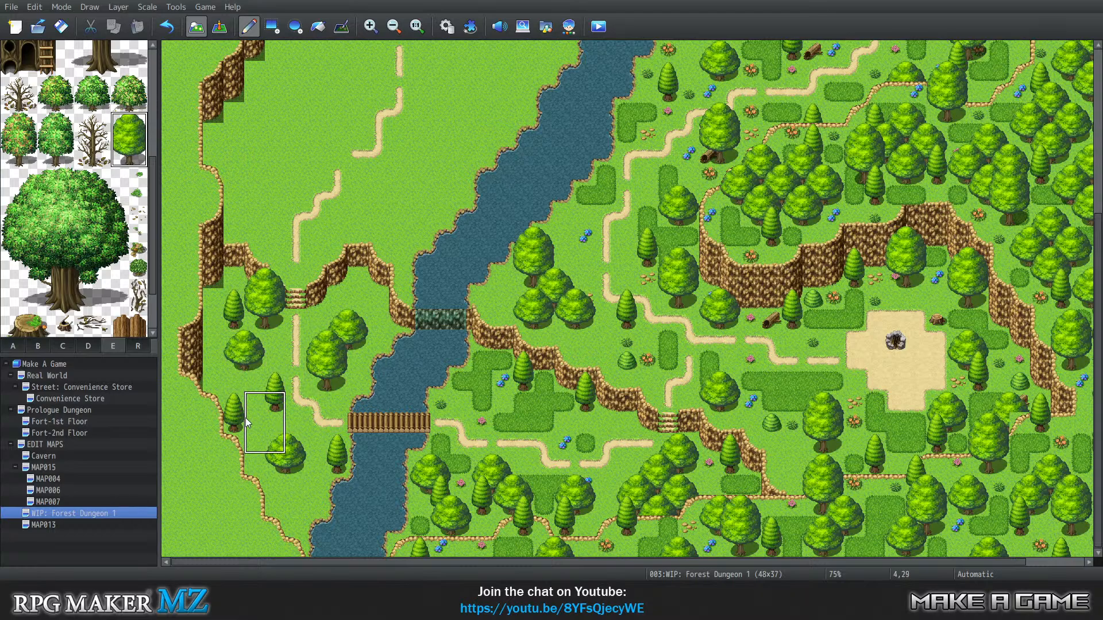
Replace the two conifers below the westernmost round tree with a diagonal pair of overlapping copied round trees
{"action": "right_click", "coordinate": [255, 384]}
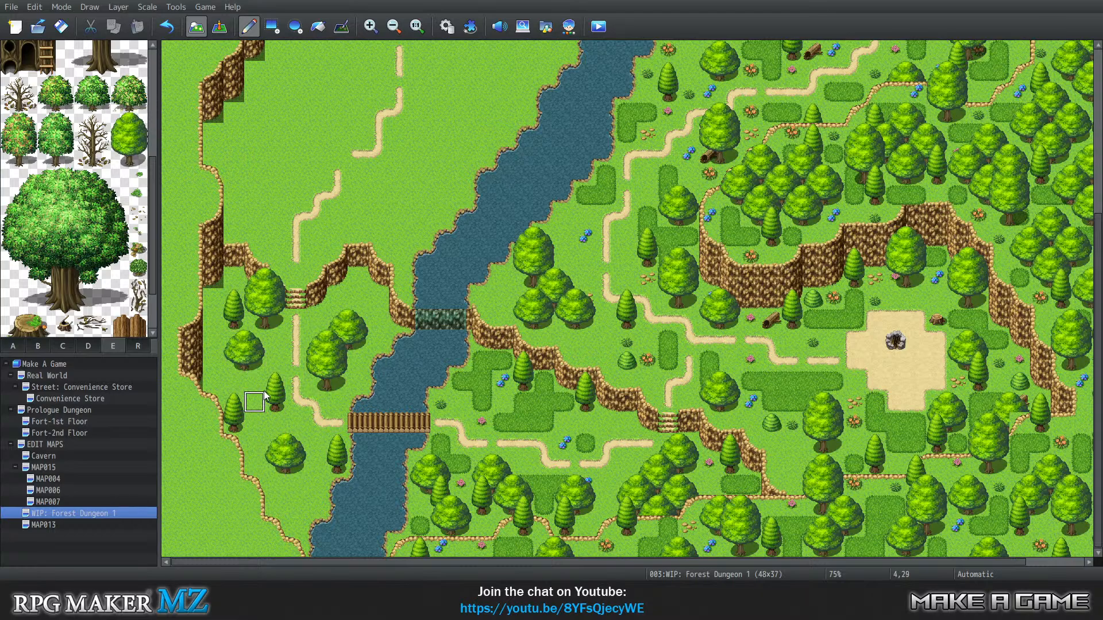
{"action": "left_click_drag", "start_coordinate": [271, 385], "coordinate": [272, 401]}
{"action": "right_click_drag", "start_coordinate": [274, 445], "coordinate": [299, 464]}
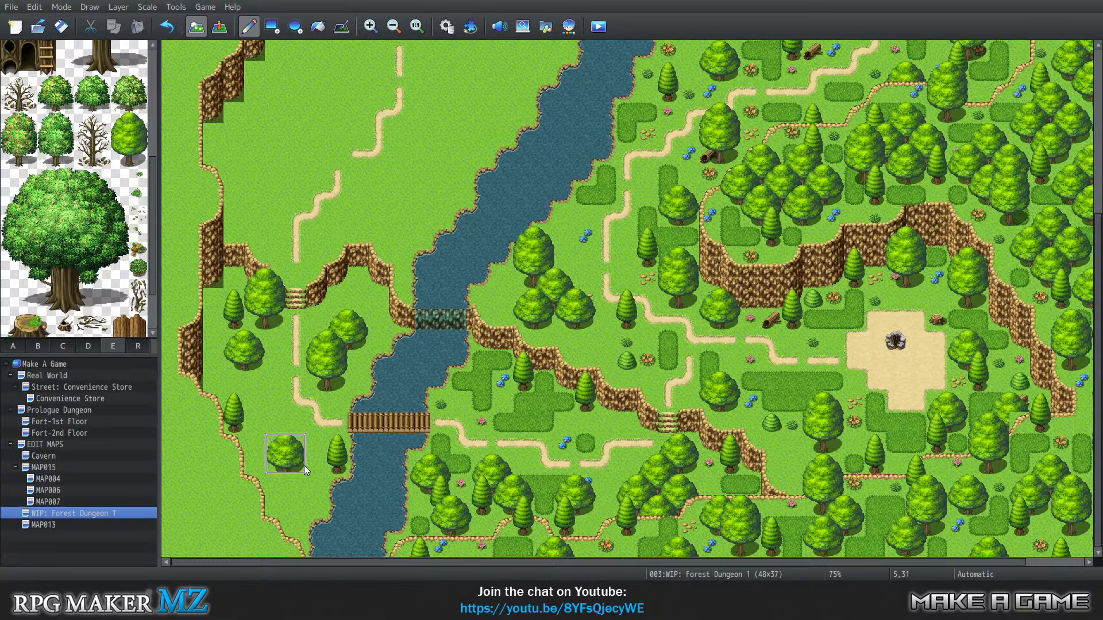
{"action": "left_click", "coordinate": [265, 399]}
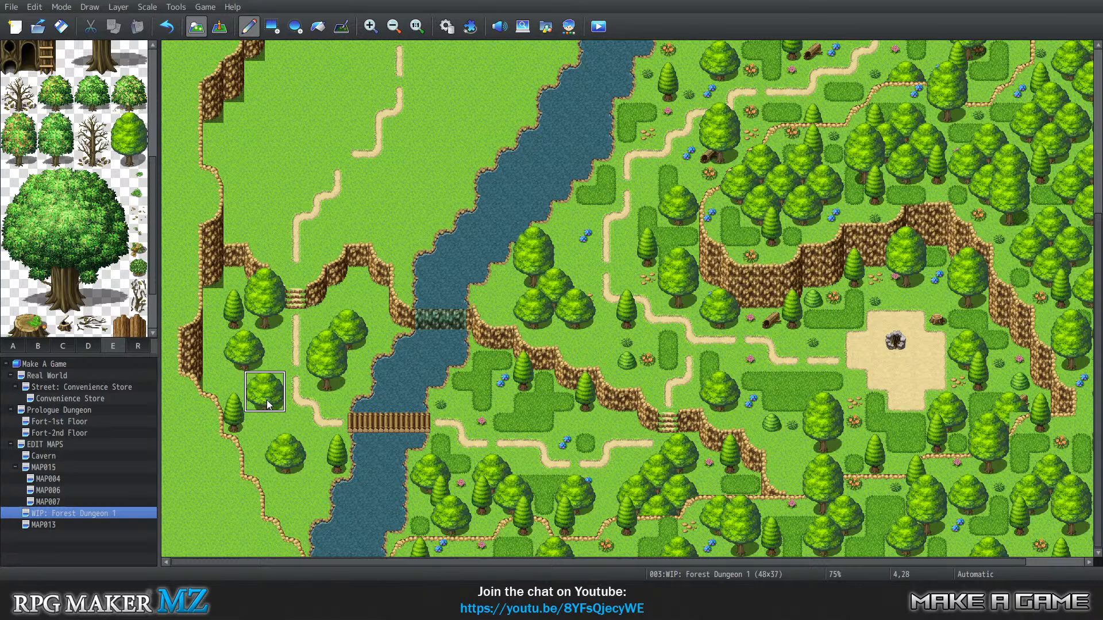
{"action": "left_click", "coordinate": [246, 417]}
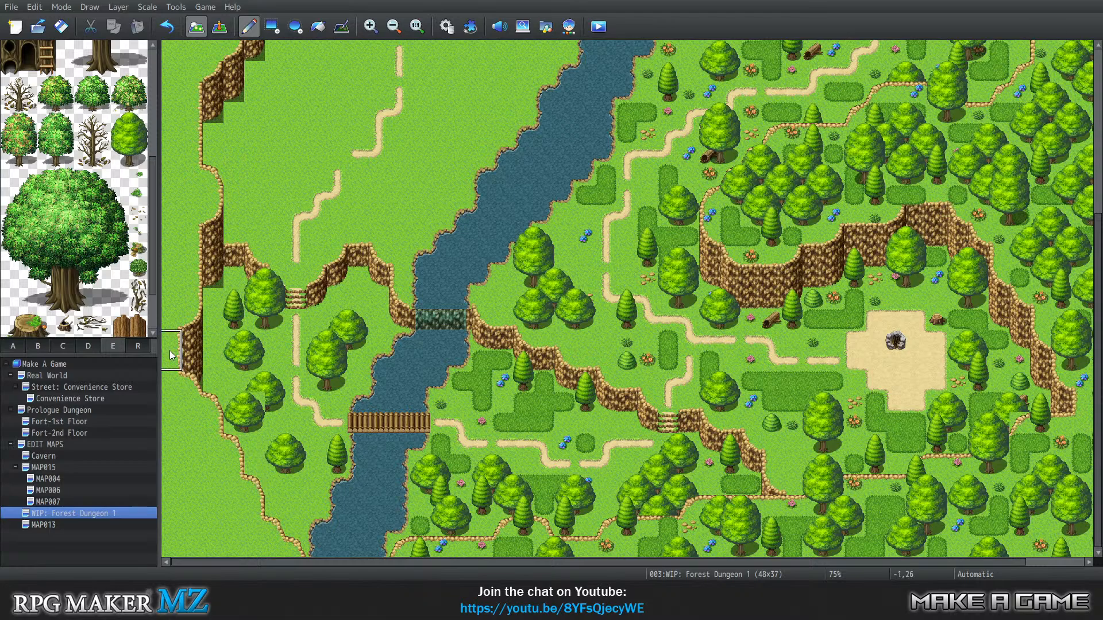
Build a second round tree from tileset B pieces, overlapping the lower-right corner of the southern round tree, with a joined-foliage tile between them
{"action": "left_click", "coordinate": [55, 341]}
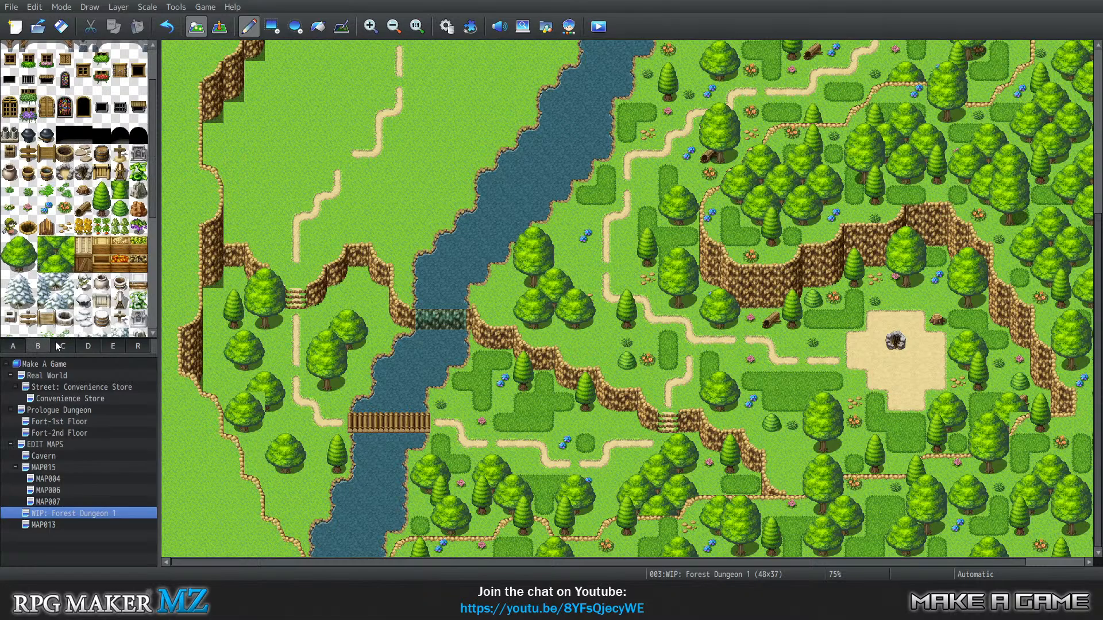
{"action": "left_click", "coordinate": [61, 264]}
{"action": "left_click", "coordinate": [60, 246]}
{"action": "left_click", "coordinate": [65, 264]}
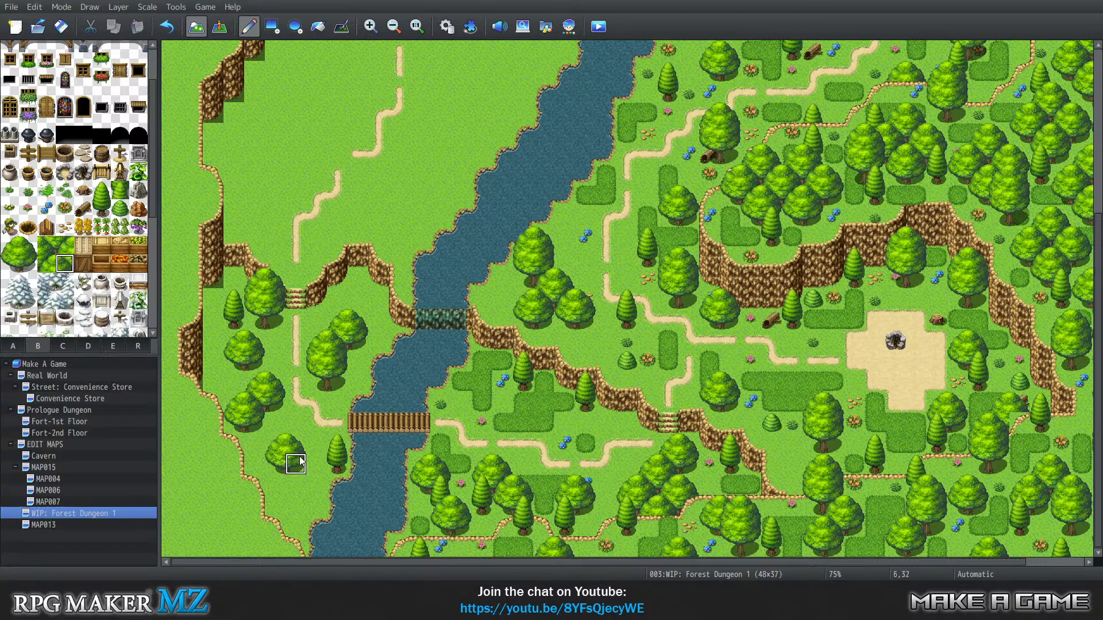
{"action": "left_click", "coordinate": [51, 248]}
{"action": "left_click", "coordinate": [296, 465]}
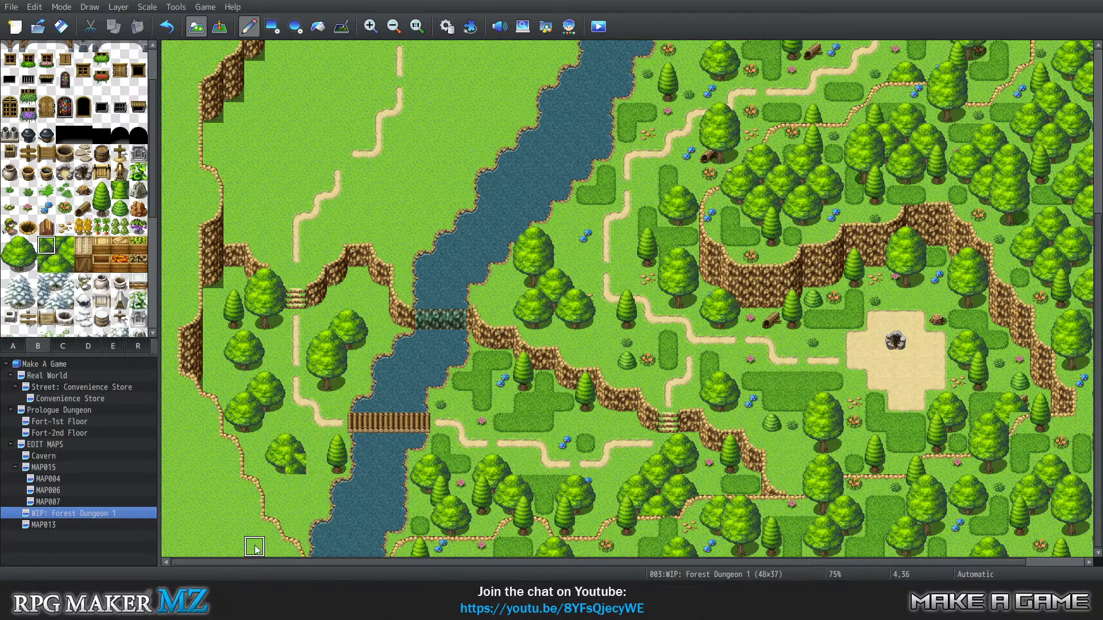
{"action": "left_click", "coordinate": [46, 263]}
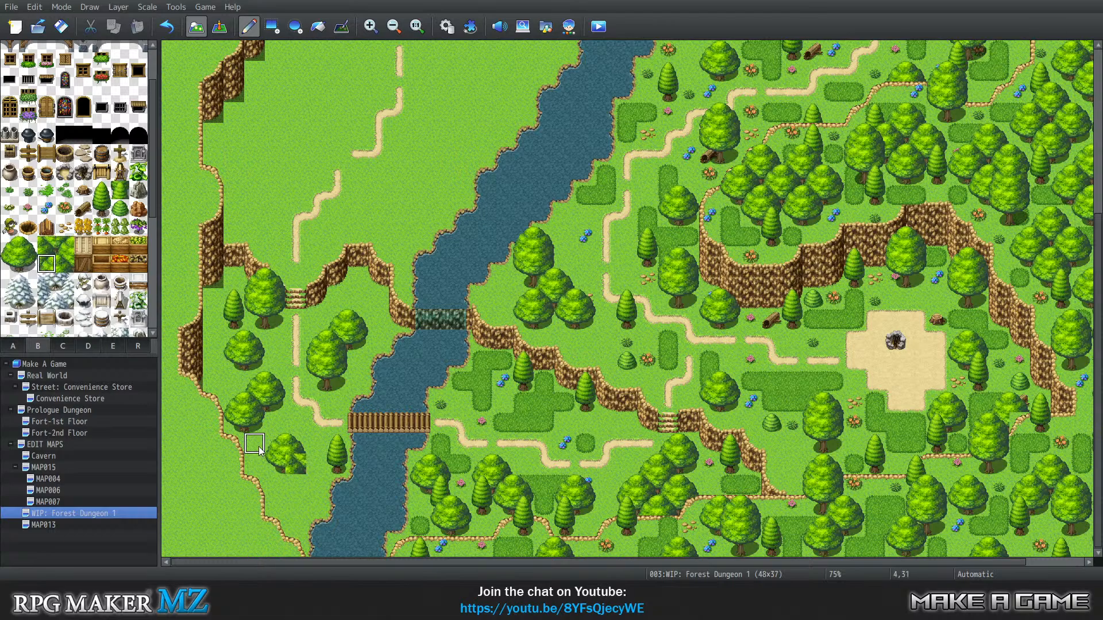
{"action": "left_click", "coordinate": [291, 465]}
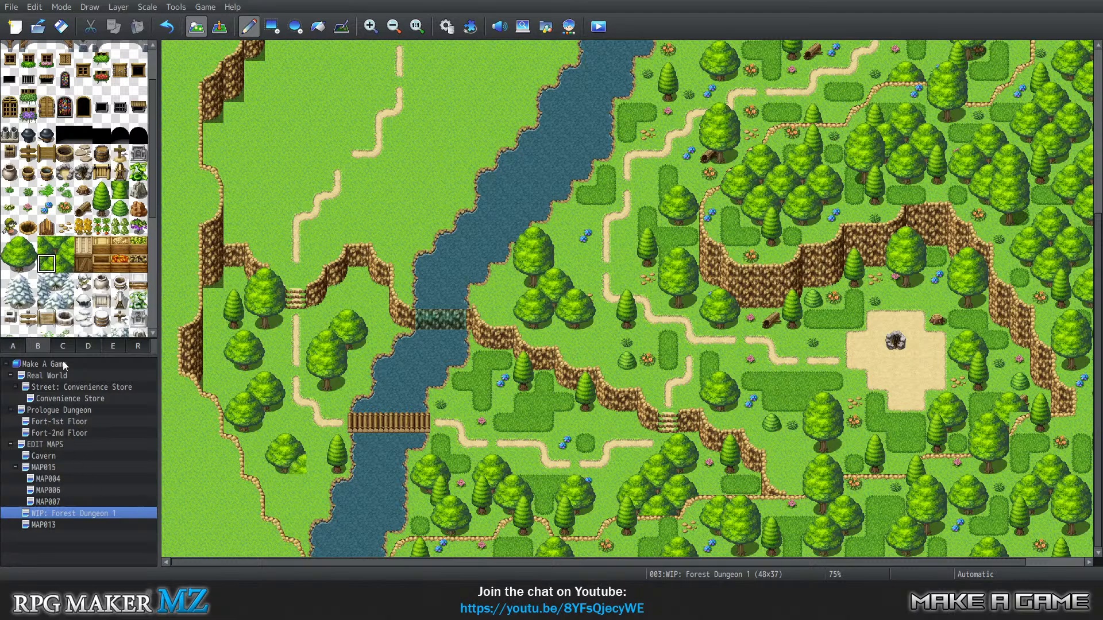
{"action": "left_click", "coordinate": [28, 246]}
{"action": "left_click", "coordinate": [316, 464]}
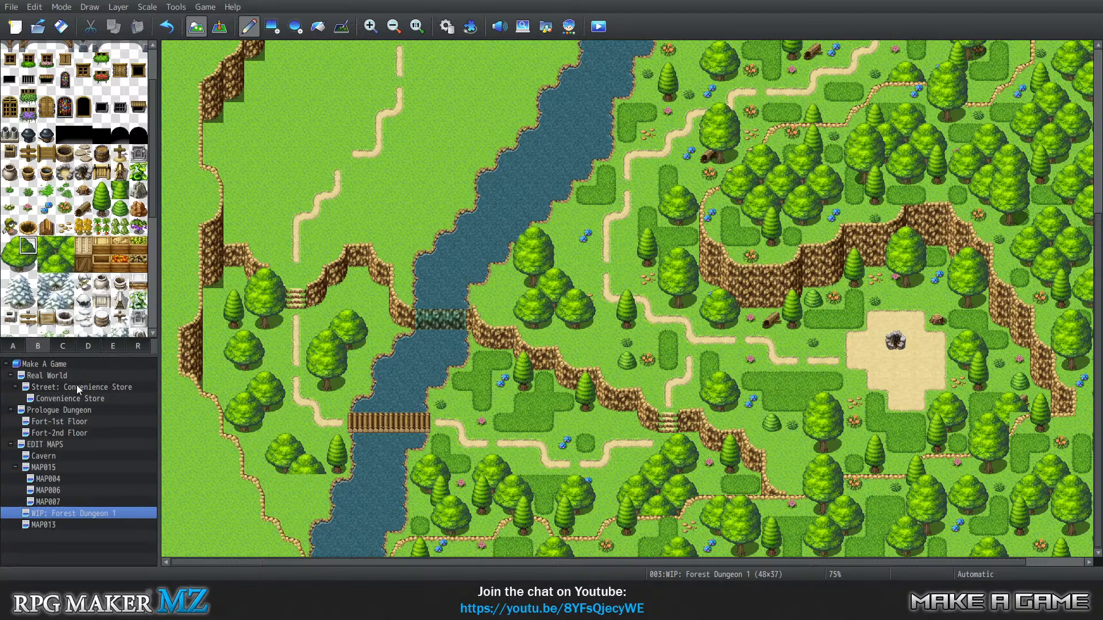
{"action": "left_click_drag", "start_coordinate": [18, 268], "coordinate": [29, 264]}
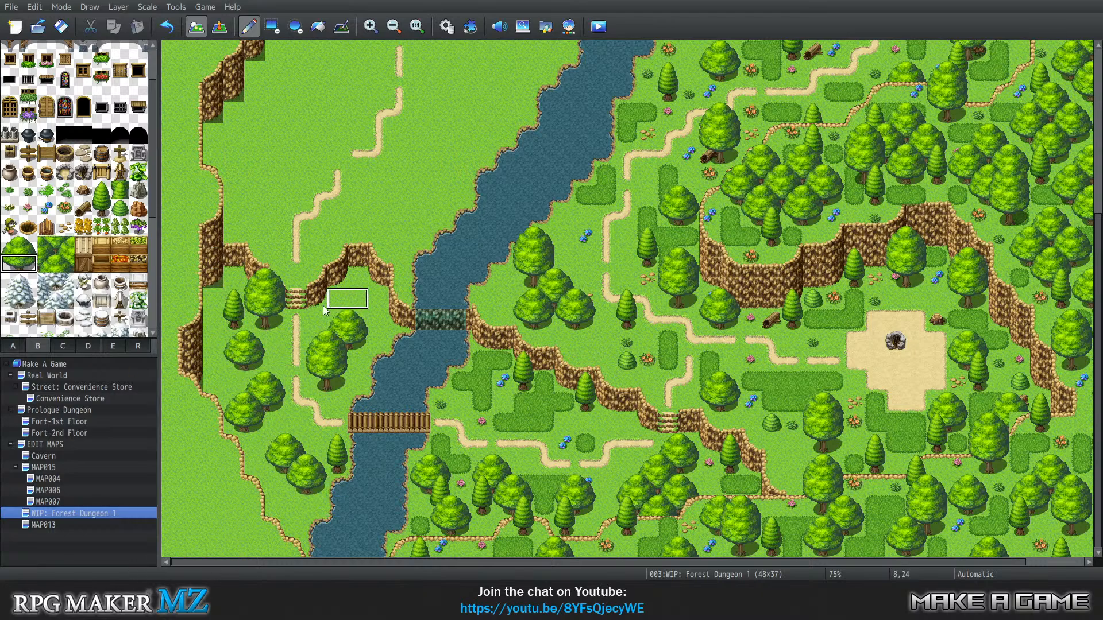
Add a narrow conifer beside the tall tree east of the path and a round tree in the cliff recess above it
{"action": "left_click_drag", "start_coordinate": [102, 190], "coordinate": [101, 206]}
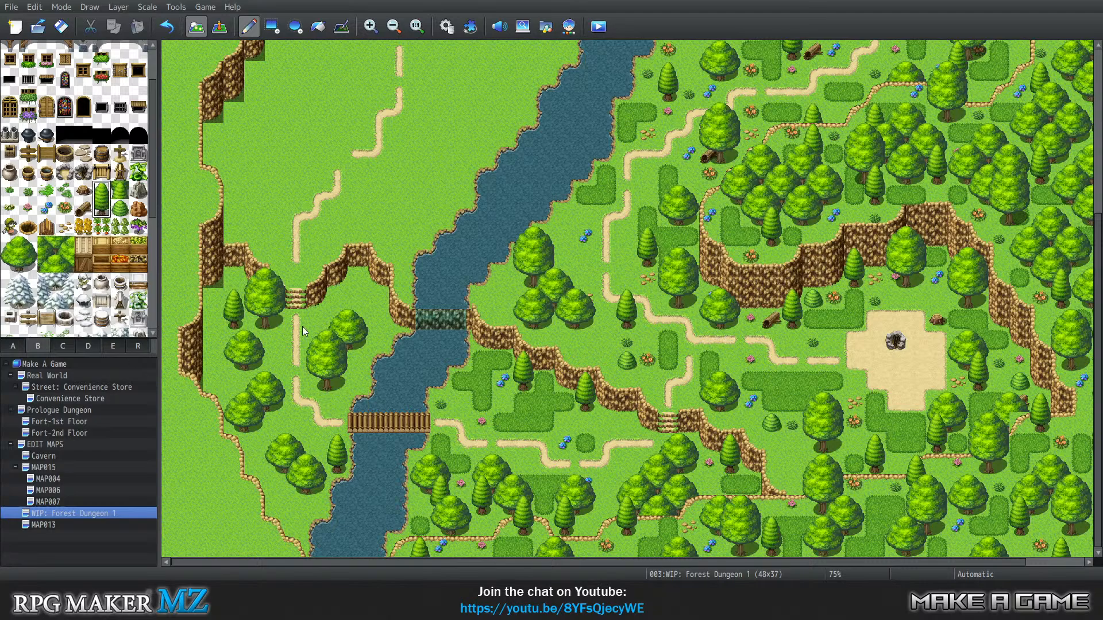
{"action": "left_click", "coordinate": [364, 325]}
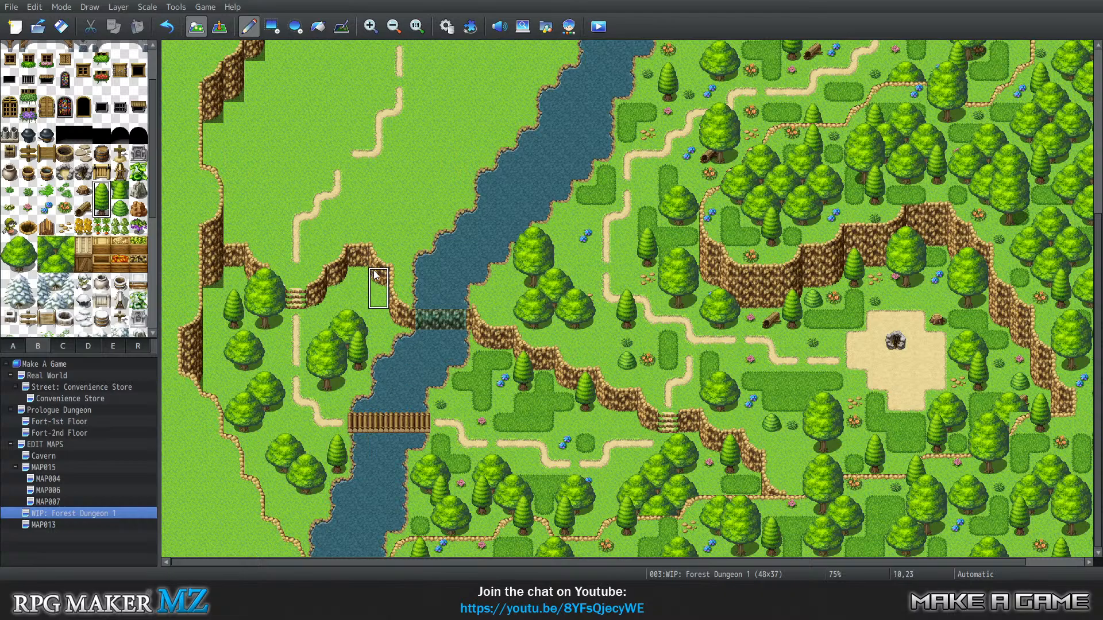
{"action": "left_click", "coordinate": [17, 248]}
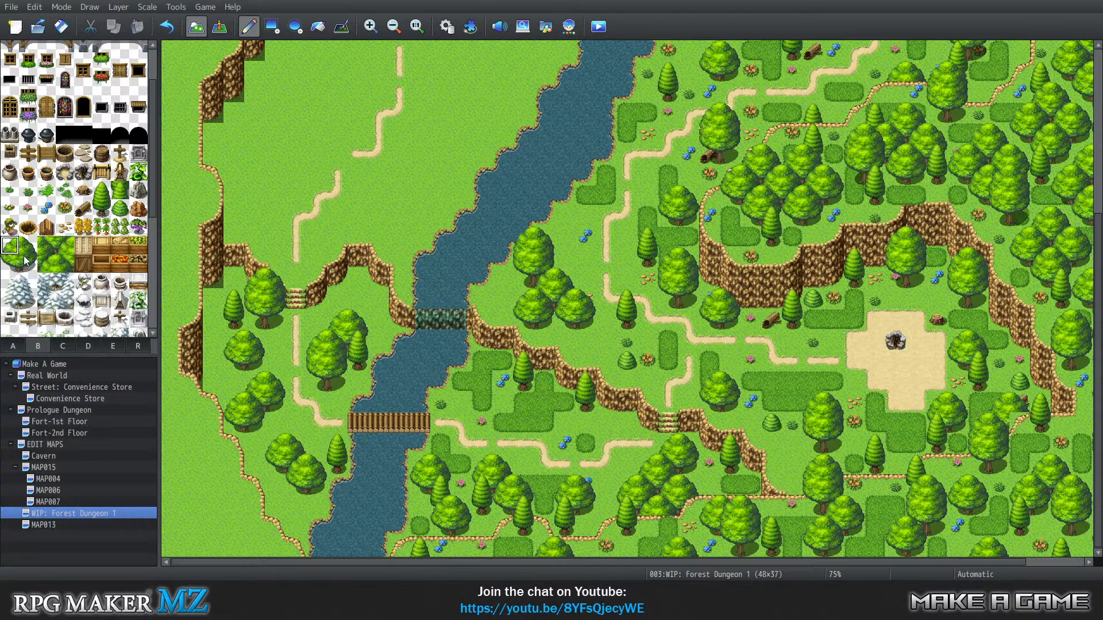
{"action": "left_click", "coordinate": [357, 275]}
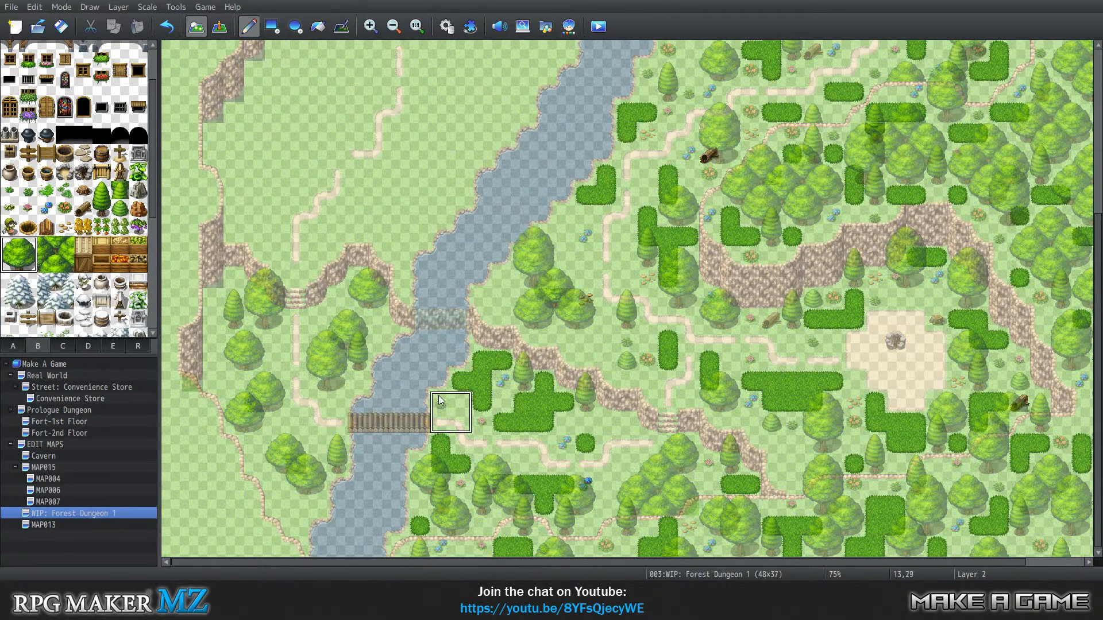
On Layer 2, paint copied hedge tiles along the west cliff, beside the path, above the eastern tall tree and just northwest of the bridge
{"action": "left_click", "coordinate": [458, 386]}
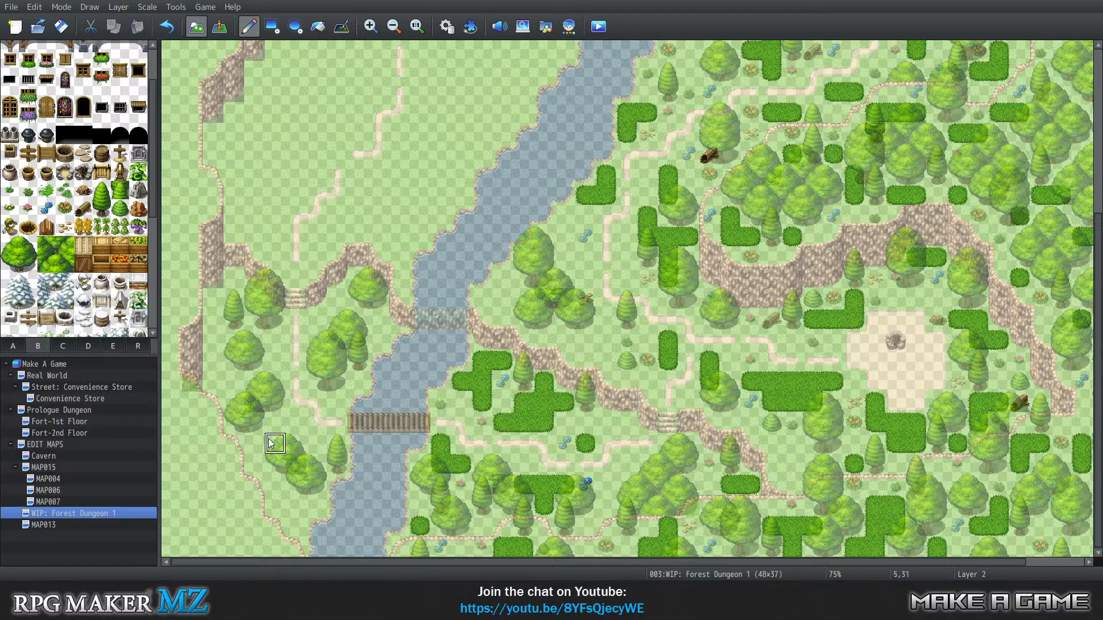
{"action": "left_click", "coordinate": [213, 381]}
{"action": "left_click", "coordinate": [213, 360]}
{"action": "left_click", "coordinate": [275, 340]}
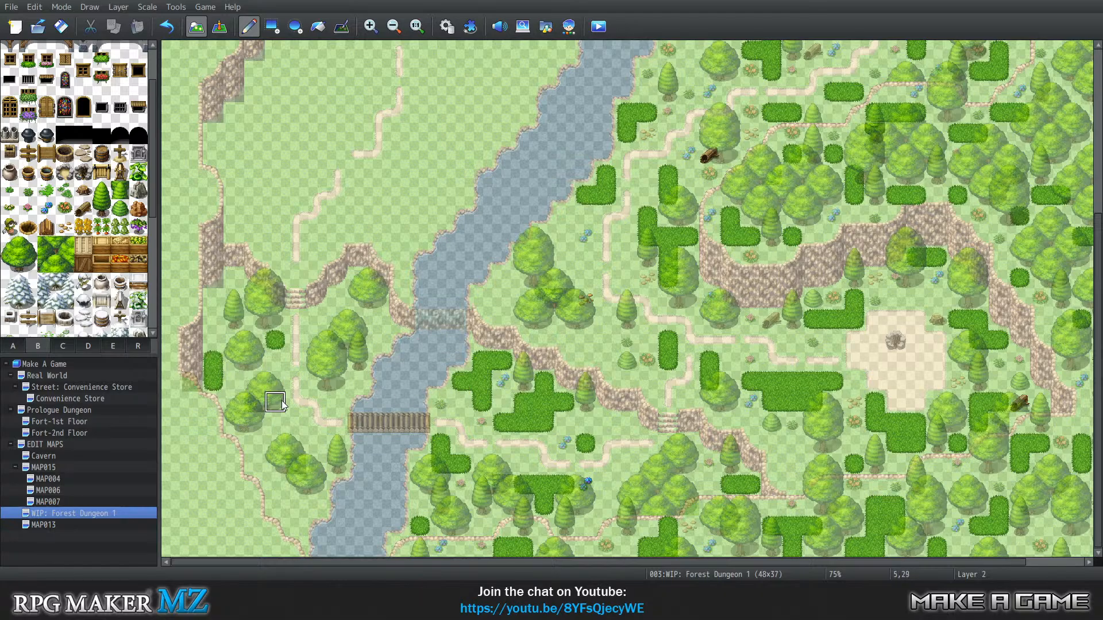
{"action": "left_click_drag", "start_coordinate": [309, 324], "coordinate": [336, 323]}
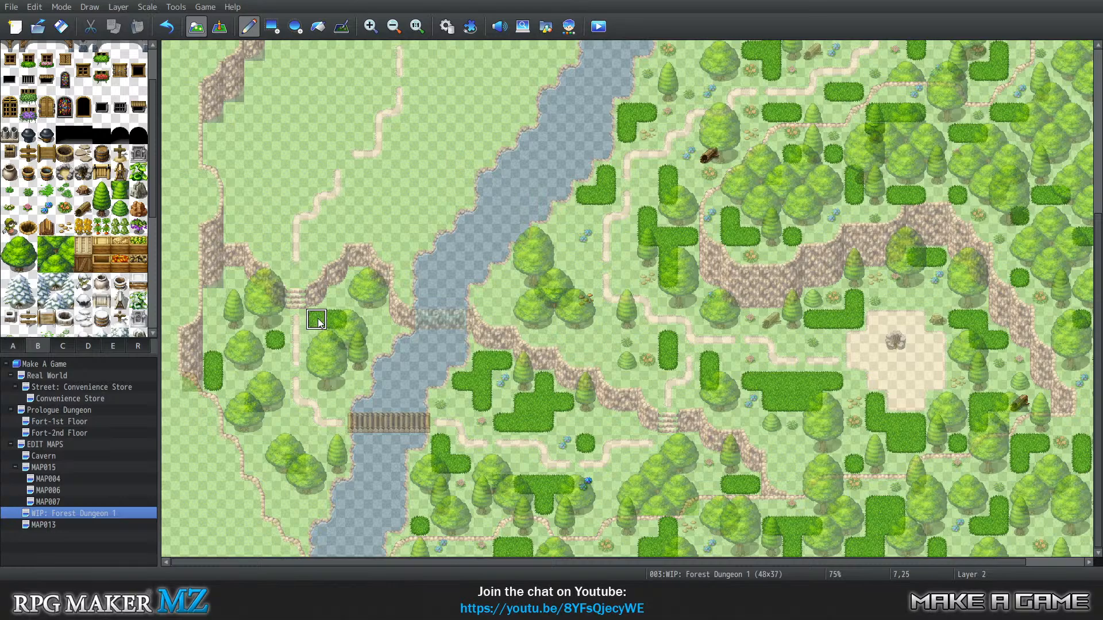
{"action": "left_click", "coordinate": [337, 402]}
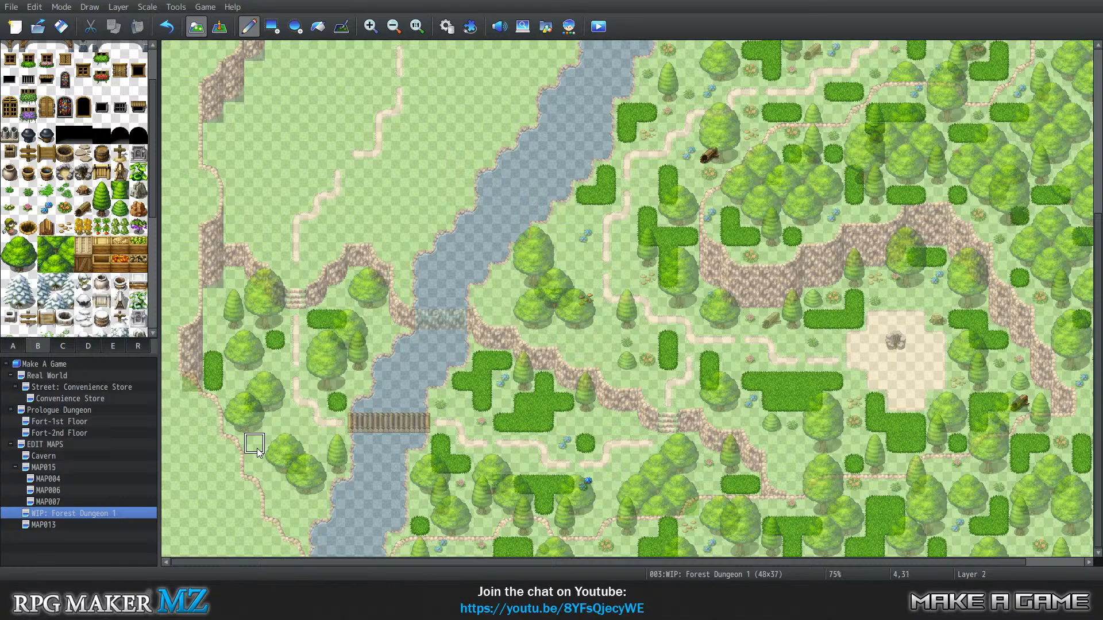
Paint hedges around the southern round trees and in the northwest cliff corner, then return to the Automatic layer
{"action": "left_click", "coordinate": [255, 444]}
{"action": "left_click_drag", "start_coordinate": [262, 466], "coordinate": [274, 445]}
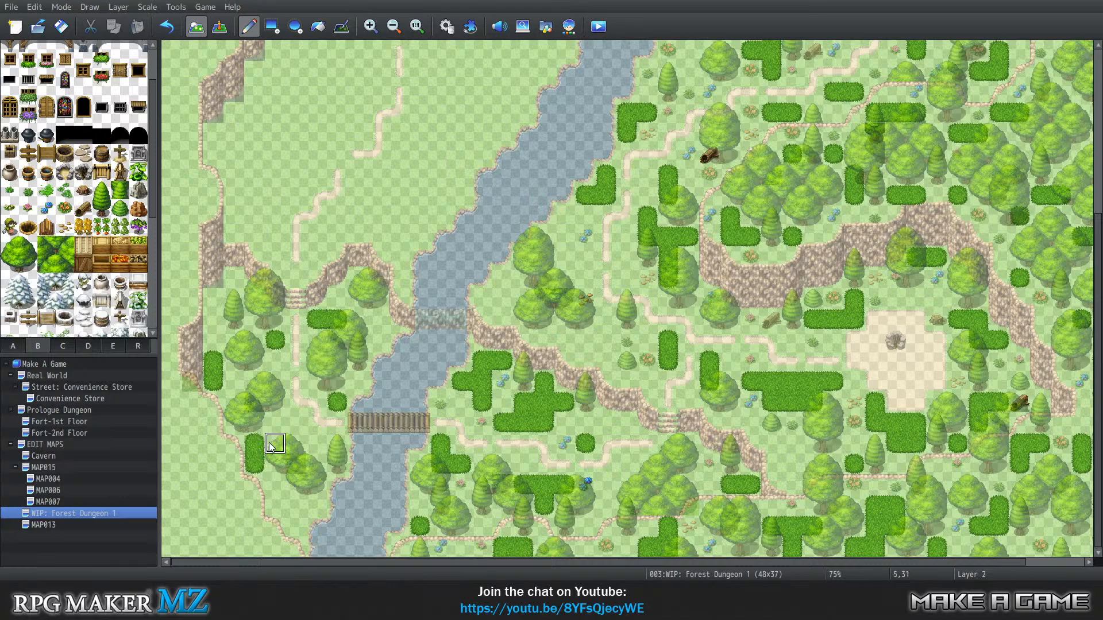
{"action": "left_click", "coordinate": [290, 508]}
{"action": "left_click", "coordinate": [276, 506]}
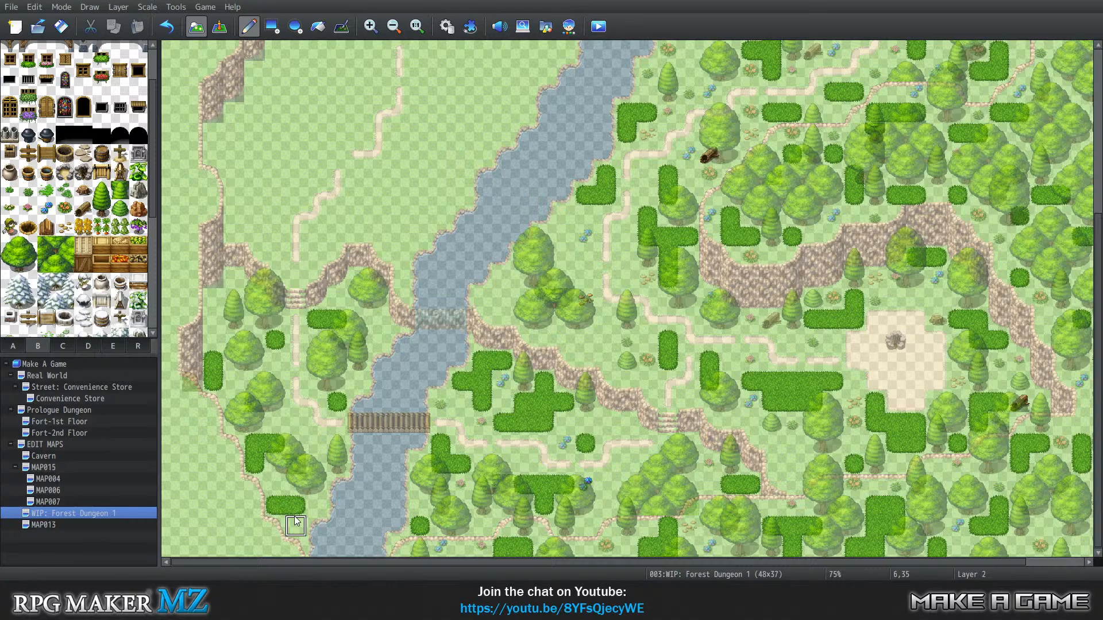
{"action": "left_click", "coordinate": [234, 299]}
{"action": "left_click", "coordinate": [214, 299]}
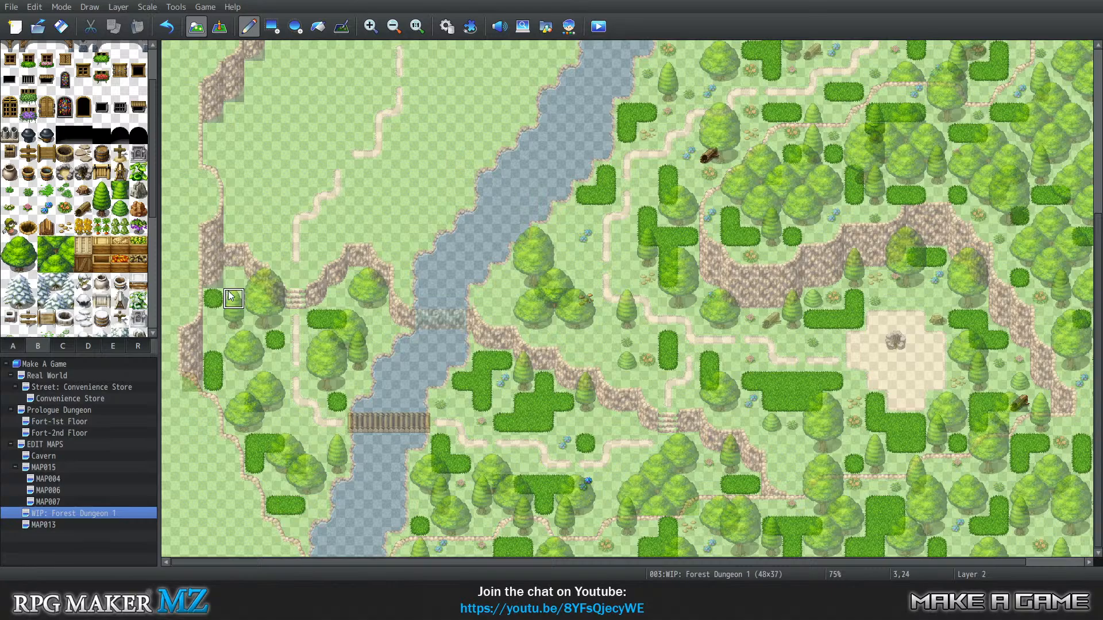
{"action": "left_click", "coordinate": [232, 280]}
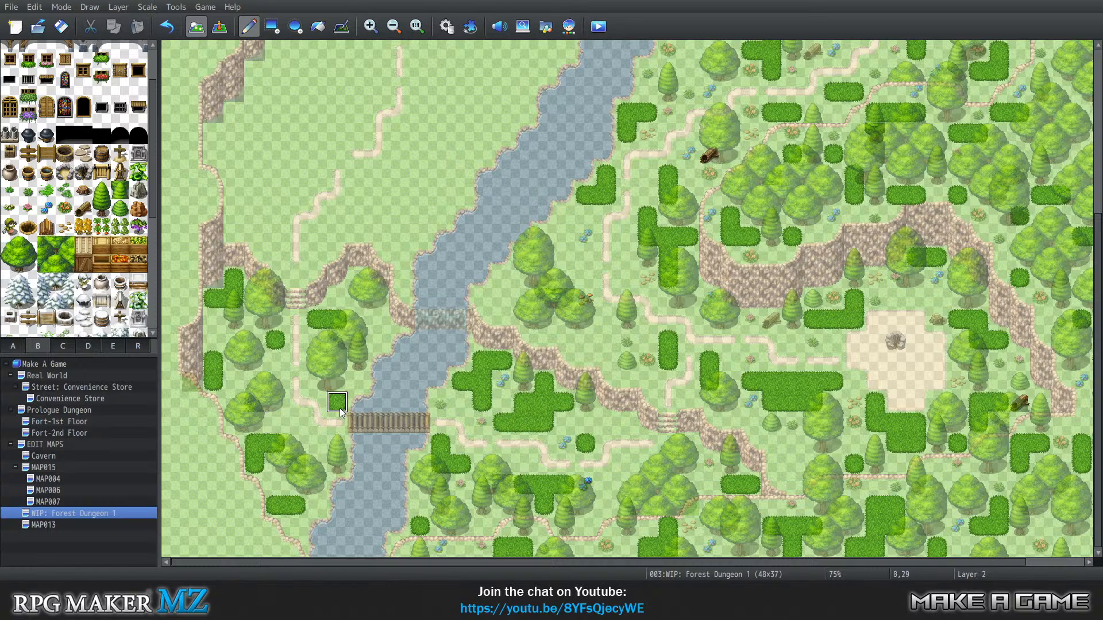
{"action": "key", "text": "4"}
{"action": "key", "text": "0"}
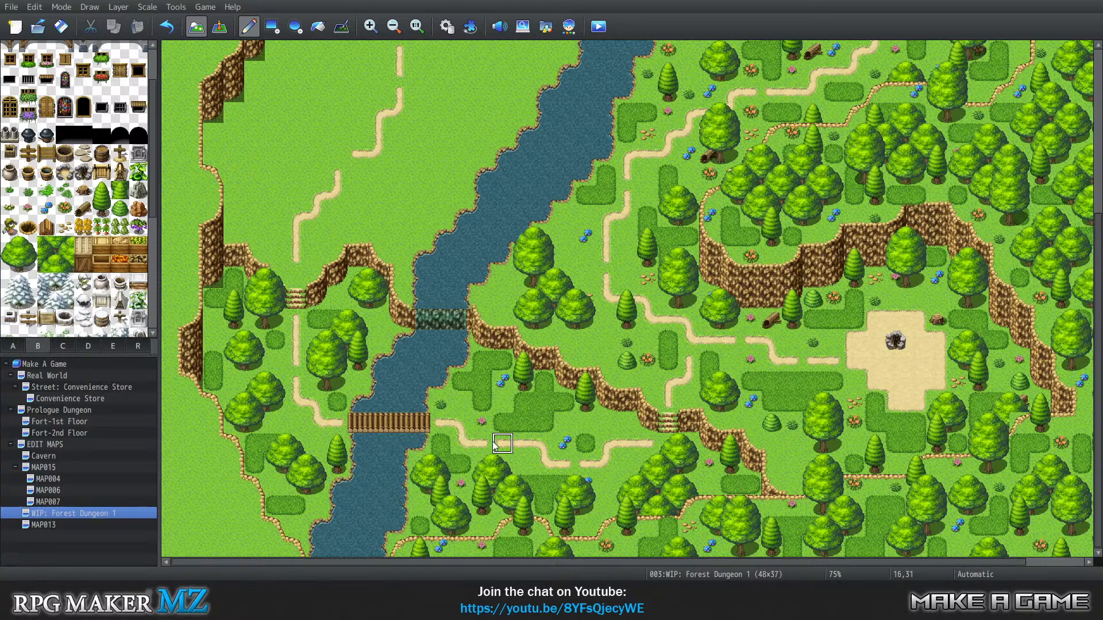
On Layer 3, place copies of the small green plant beside the path bend west of the bridge and near the west cliff
{"action": "key", "text": "3"}
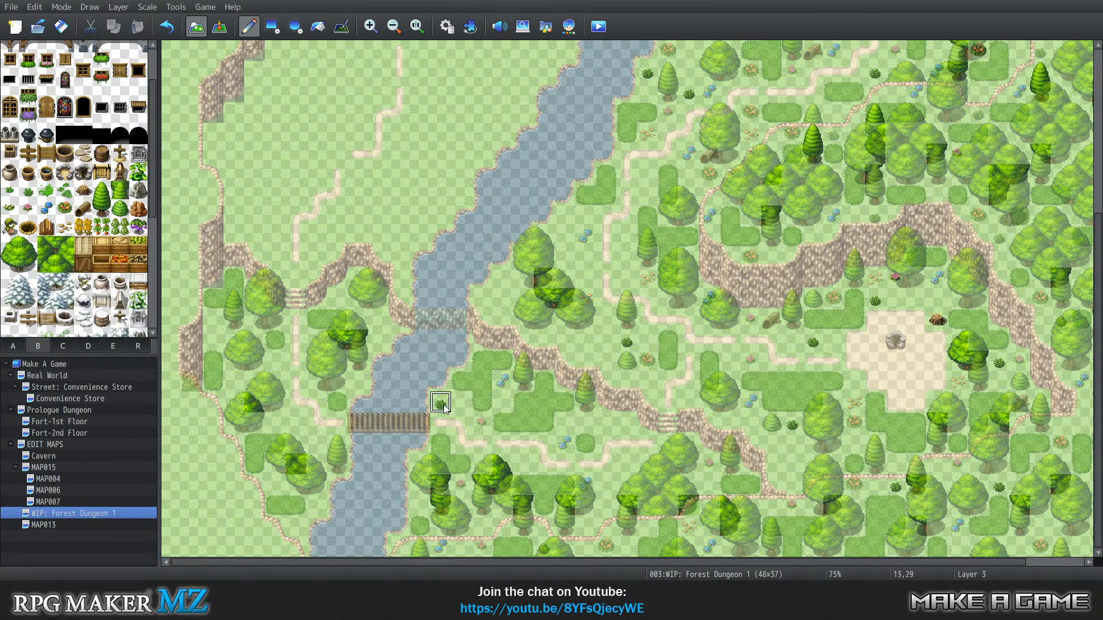
{"action": "left_click", "coordinate": [296, 426]}
{"action": "left_click", "coordinate": [214, 342]}
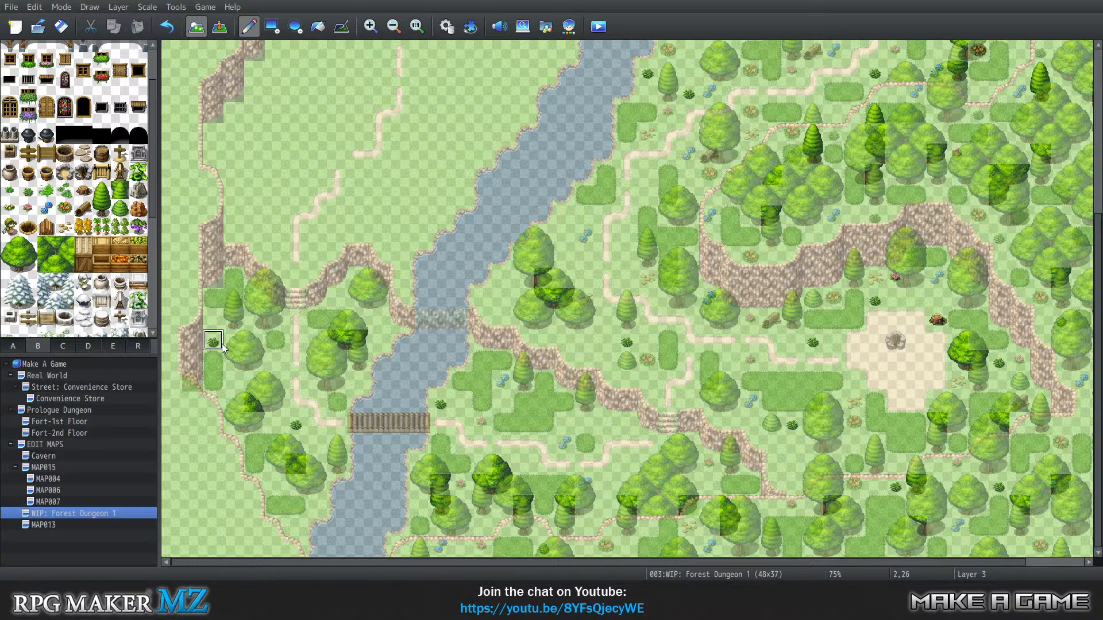
On Layer 4, scatter pink and blue flowers, a dry-grass tuft and a round shrub among the trees west of the bridge, then restore Automatic layering
{"action": "key", "text": "4"}
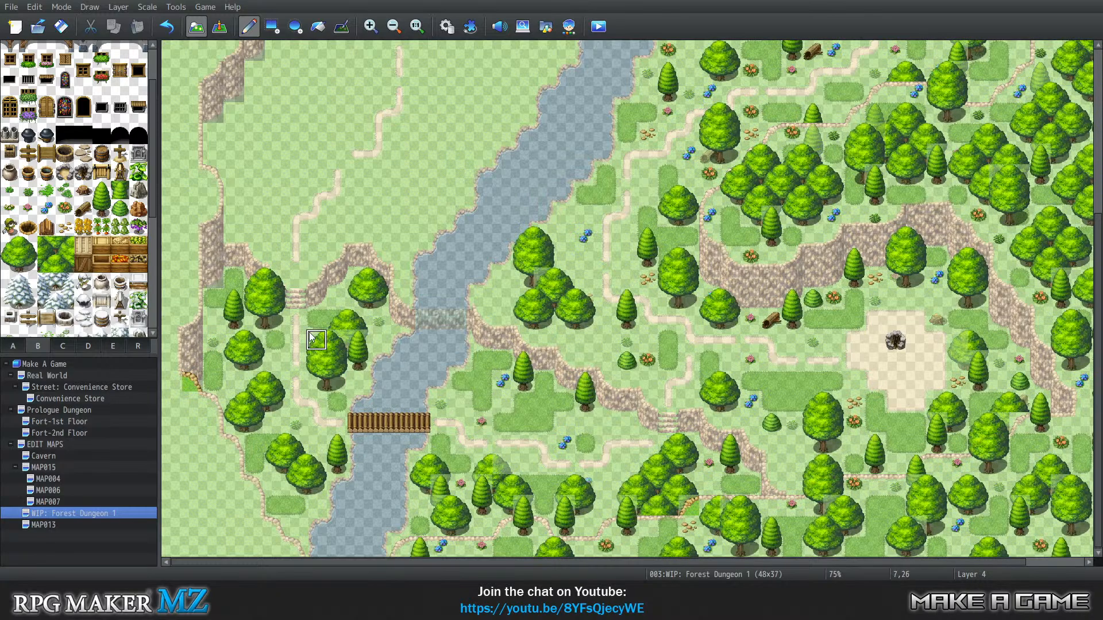
{"action": "left_click", "coordinate": [275, 361]}
{"action": "left_click", "coordinate": [357, 382]}
{"action": "left_click", "coordinate": [274, 486]}
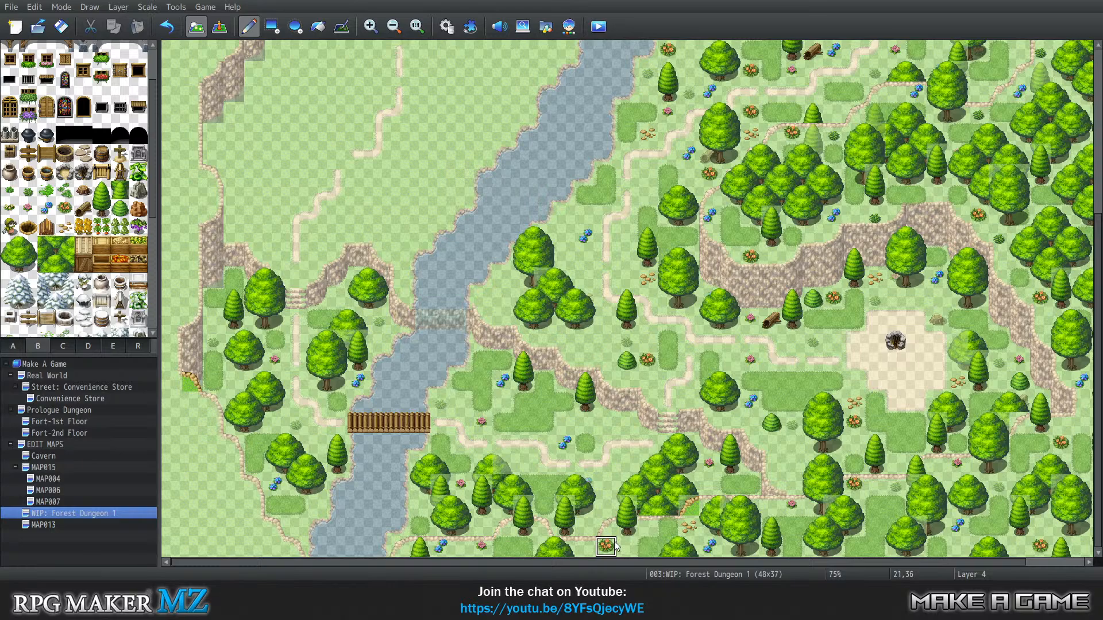
{"action": "left_click", "coordinate": [236, 384]}
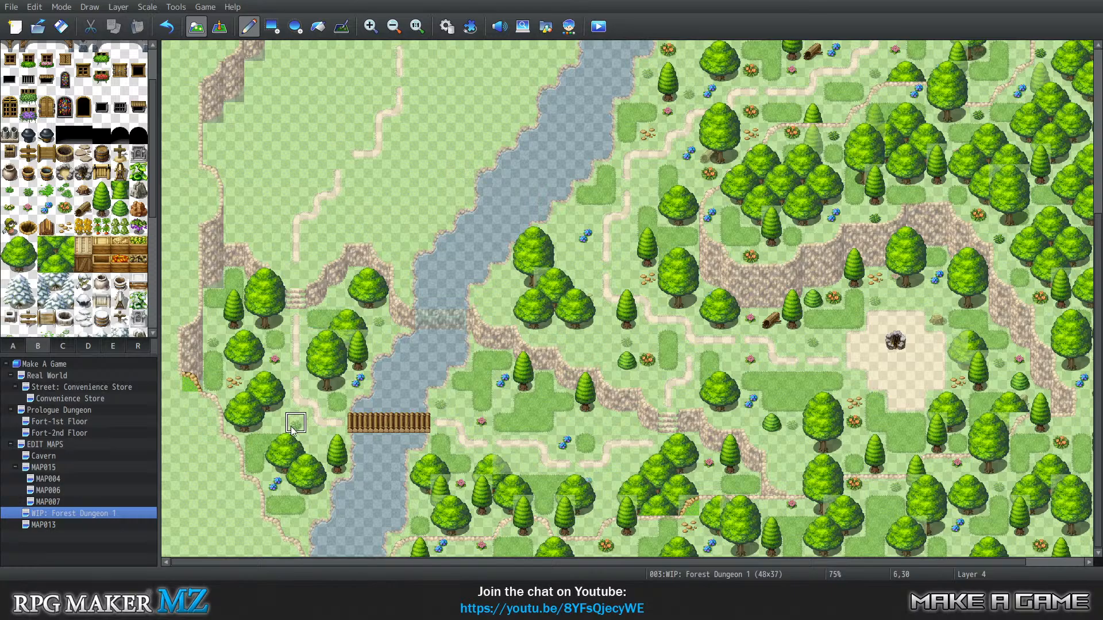
{"action": "left_click", "coordinate": [317, 444]}
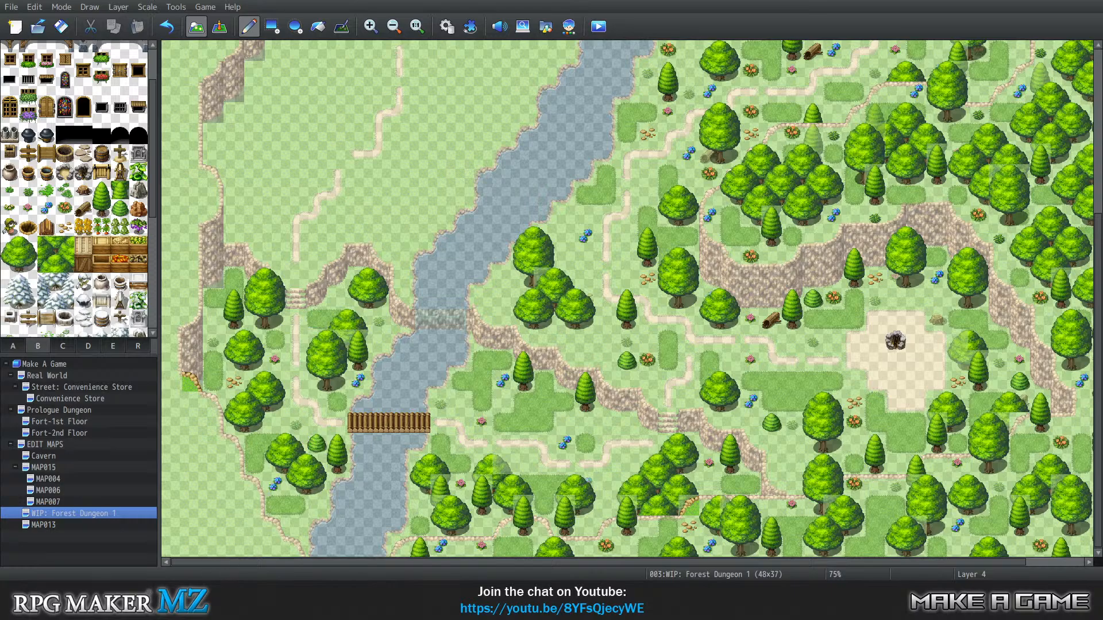
{"action": "key", "text": "0"}
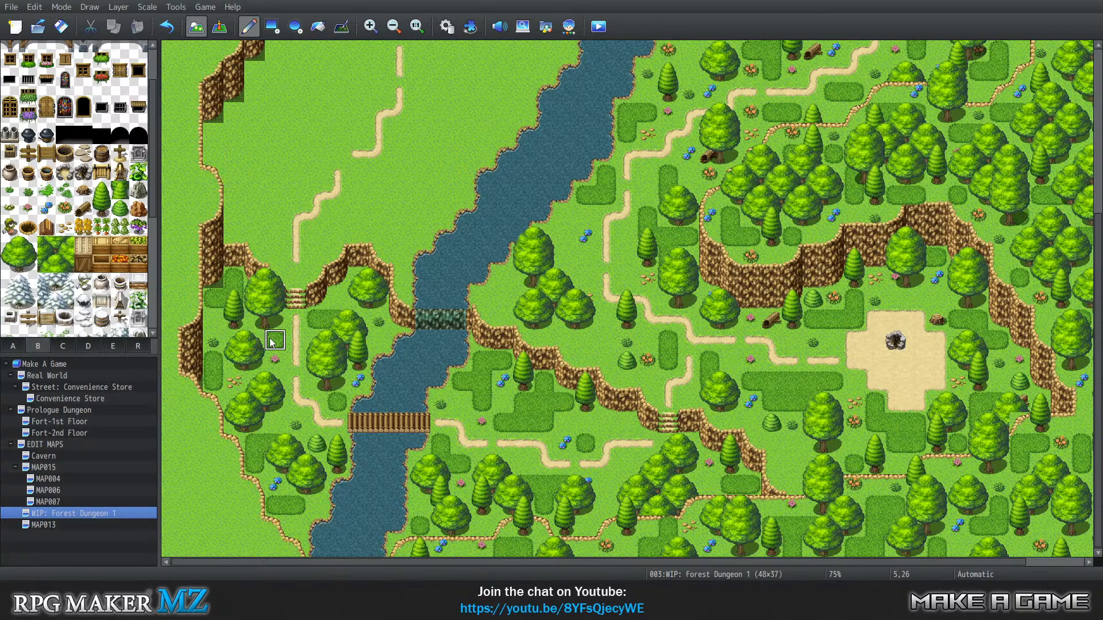
Move the conifer near the northwest cliff corner one tile south and clear its stray pieces
{"action": "right_click_drag", "start_coordinate": [229, 316], "coordinate": [231, 303]}
{"action": "left_click", "coordinate": [231, 324]}
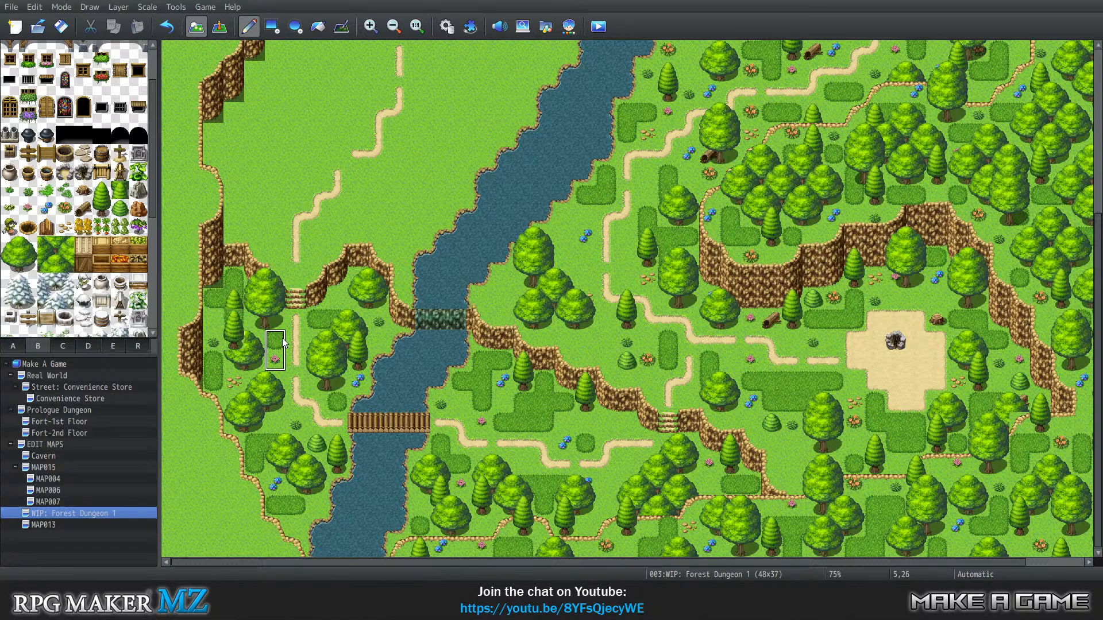
{"action": "right_click", "coordinate": [307, 346]}
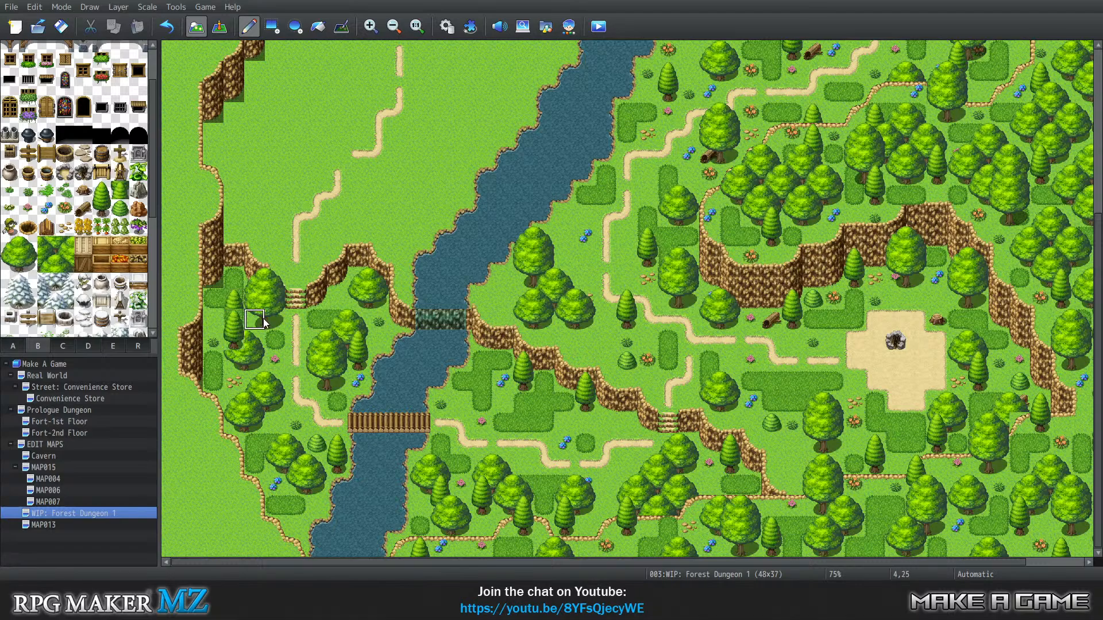
{"action": "left_click", "coordinate": [233, 320]}
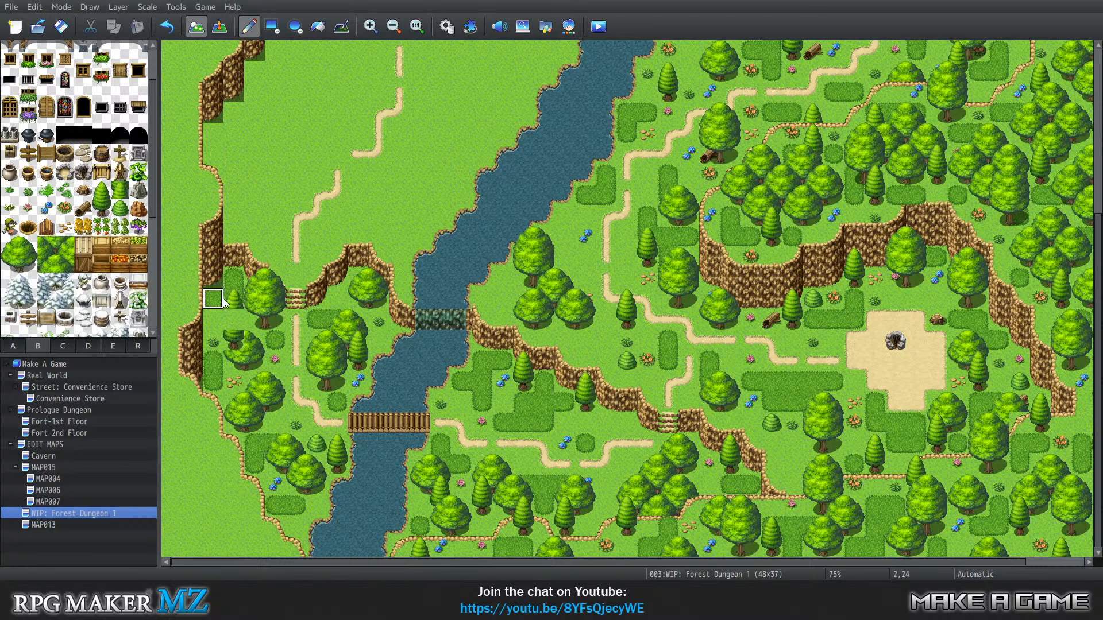
{"action": "left_click", "coordinate": [225, 303]}
{"action": "left_click", "coordinate": [234, 340]}
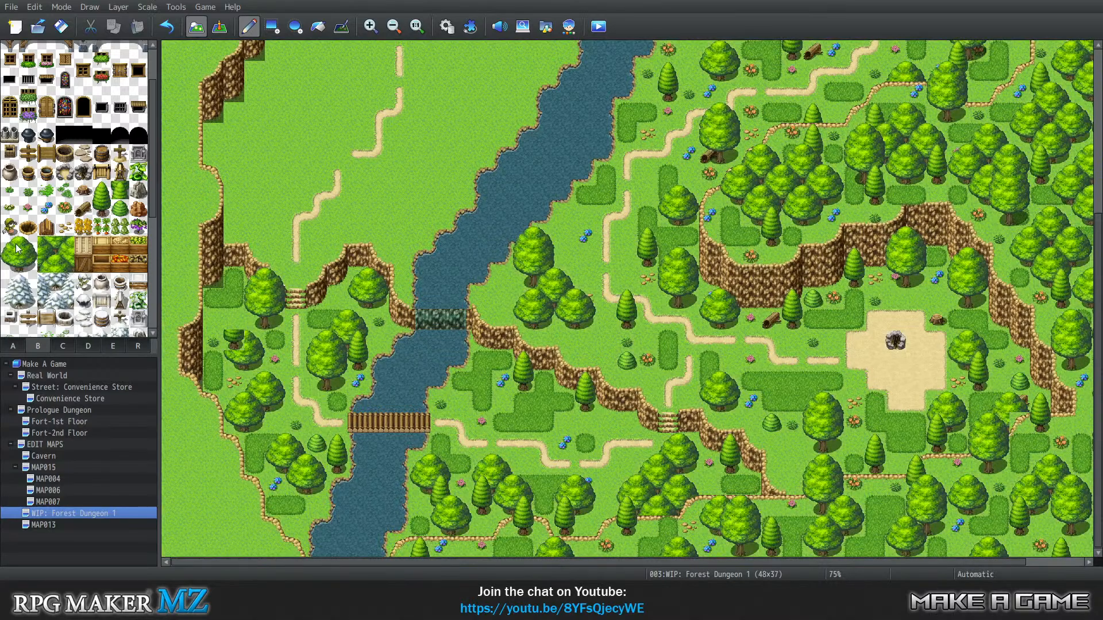
{"action": "left_click", "coordinate": [10, 246]}
{"action": "left_click", "coordinate": [236, 339]}
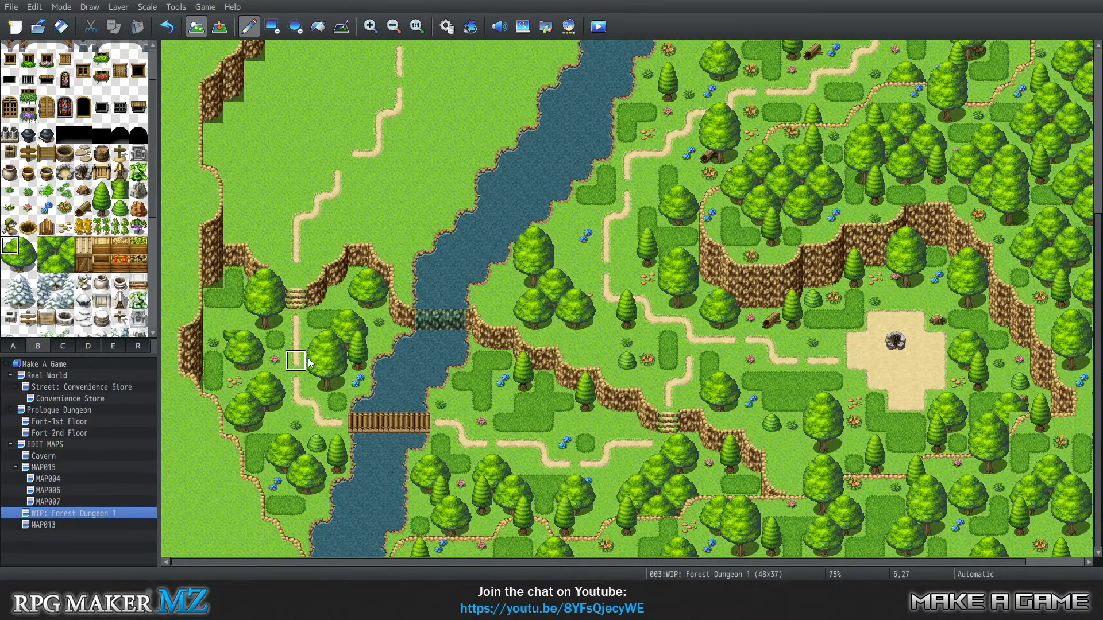
{"action": "right_click", "coordinate": [332, 443]}
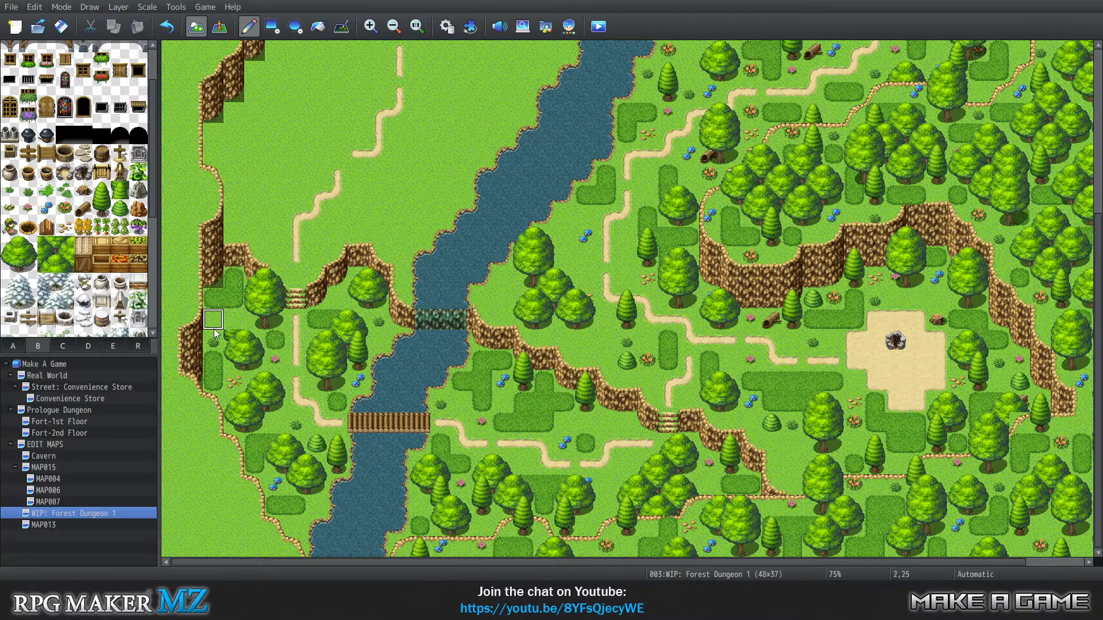
{"action": "left_click", "coordinate": [234, 324]}
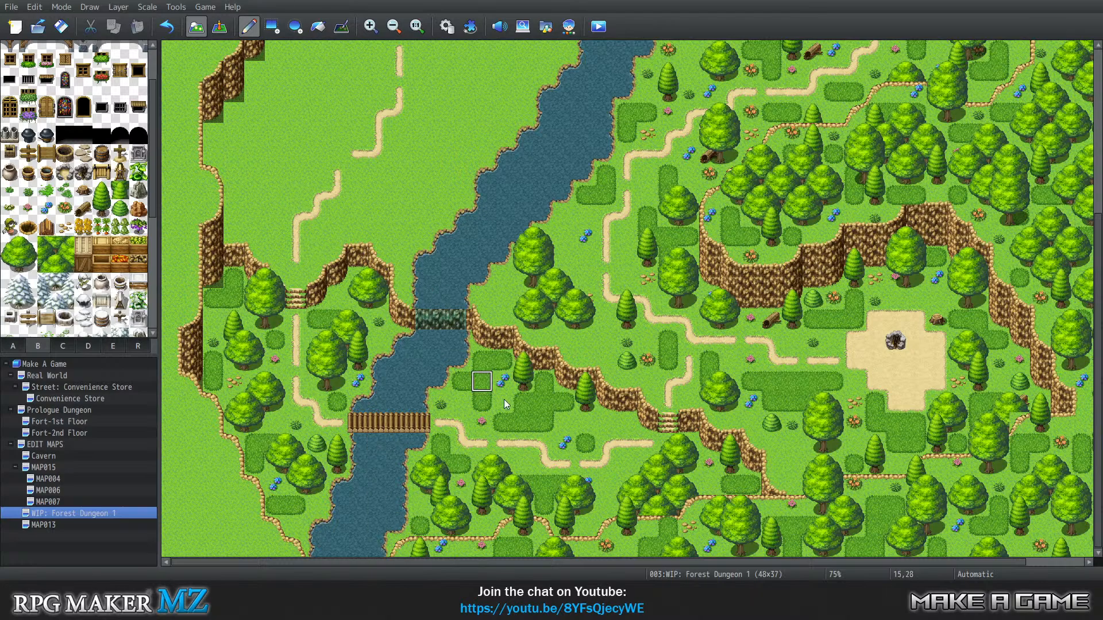
Survey the entire map and compare what Layers 1 to 4 and the Automatic layer each contain
{"action": "scroll", "coordinate": [367, 319], "scroll_direction": "up", "scroll_amount": 5}
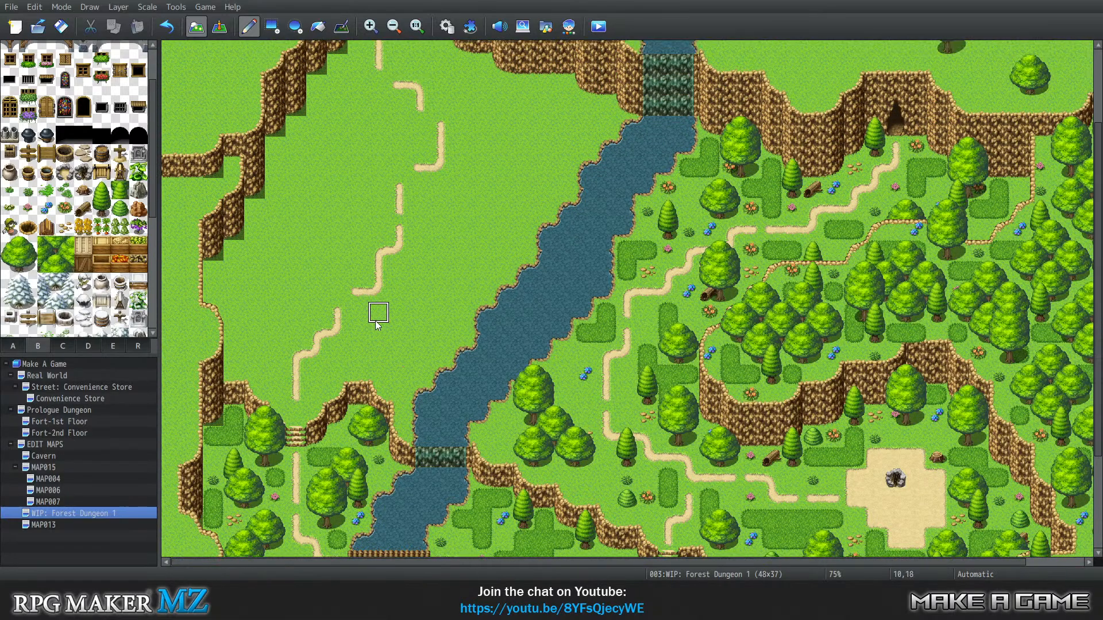
{"action": "scroll", "coordinate": [377, 325], "scroll_direction": "up", "scroll_amount": 1}
{"action": "scroll", "coordinate": [571, 303], "scroll_direction": "down", "scroll_amount": 2}
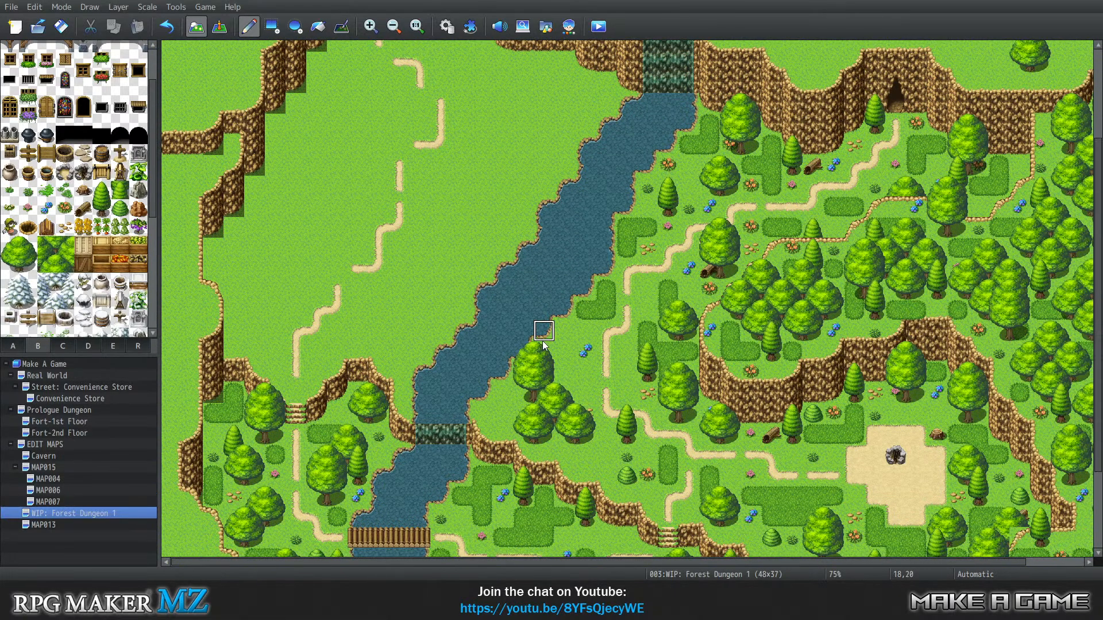
{"action": "scroll", "coordinate": [543, 343], "scroll_direction": "down", "scroll_amount": 4}
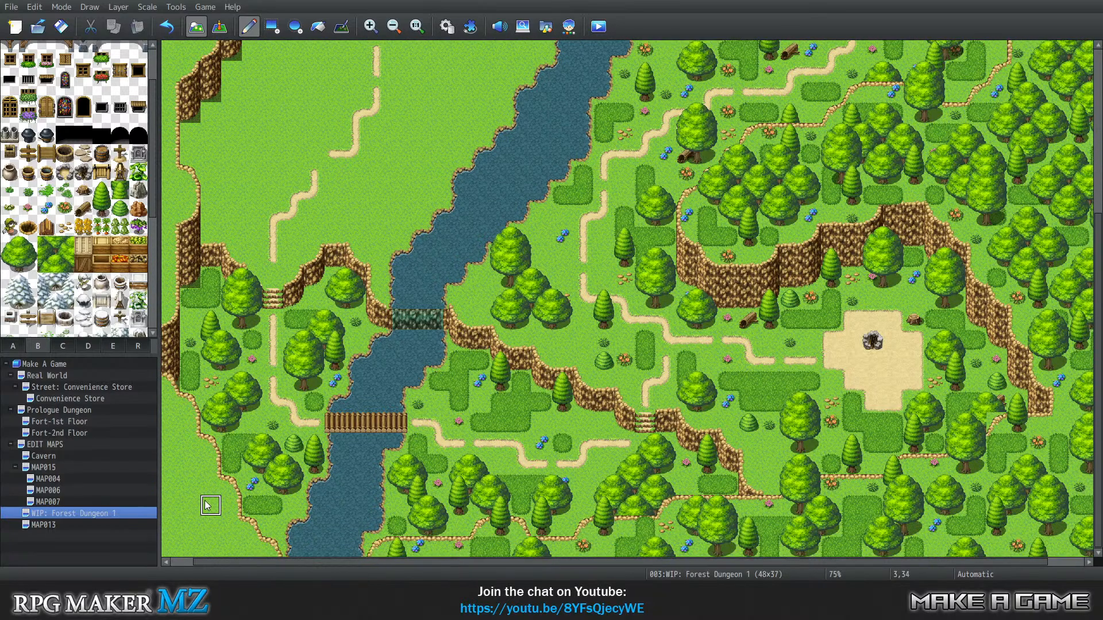
{"action": "scroll", "coordinate": [446, 564], "scroll_direction": "left", "scroll_amount": 1}
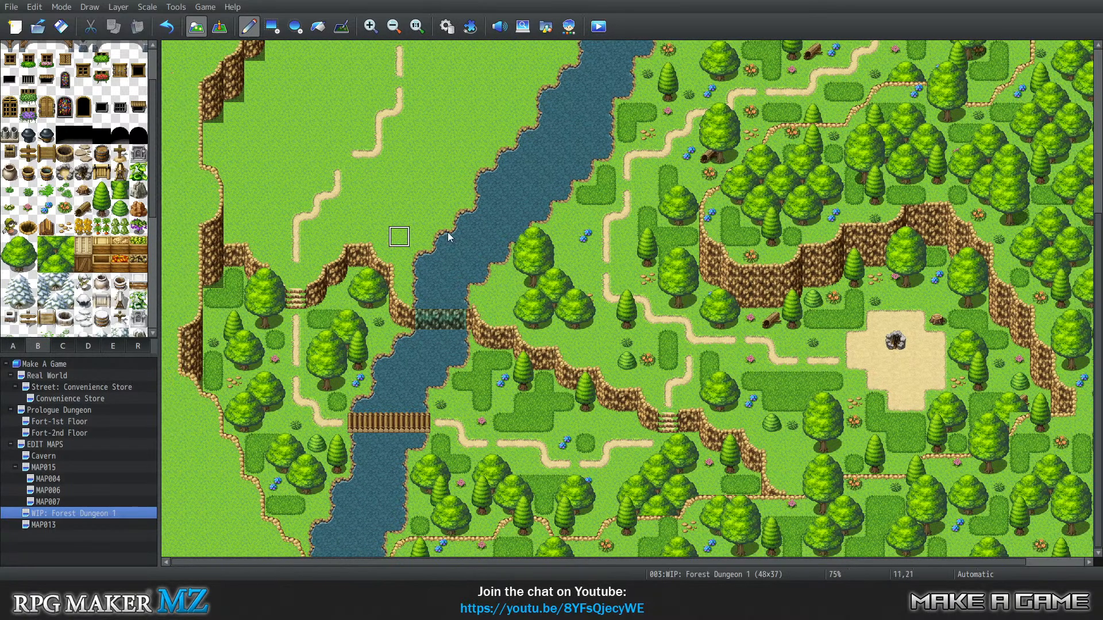
{"action": "left_click", "coordinate": [395, 26]}
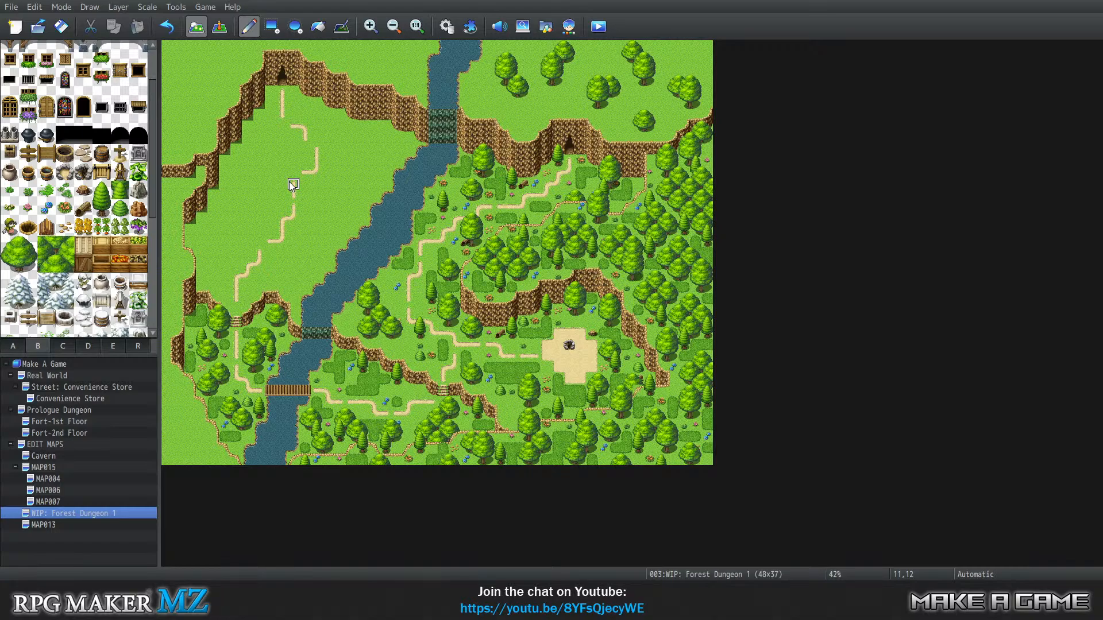
{"action": "key", "text": "1"}
{"action": "key", "text": "2"}
{"action": "key", "text": "3"}
{"action": "key", "text": "4"}
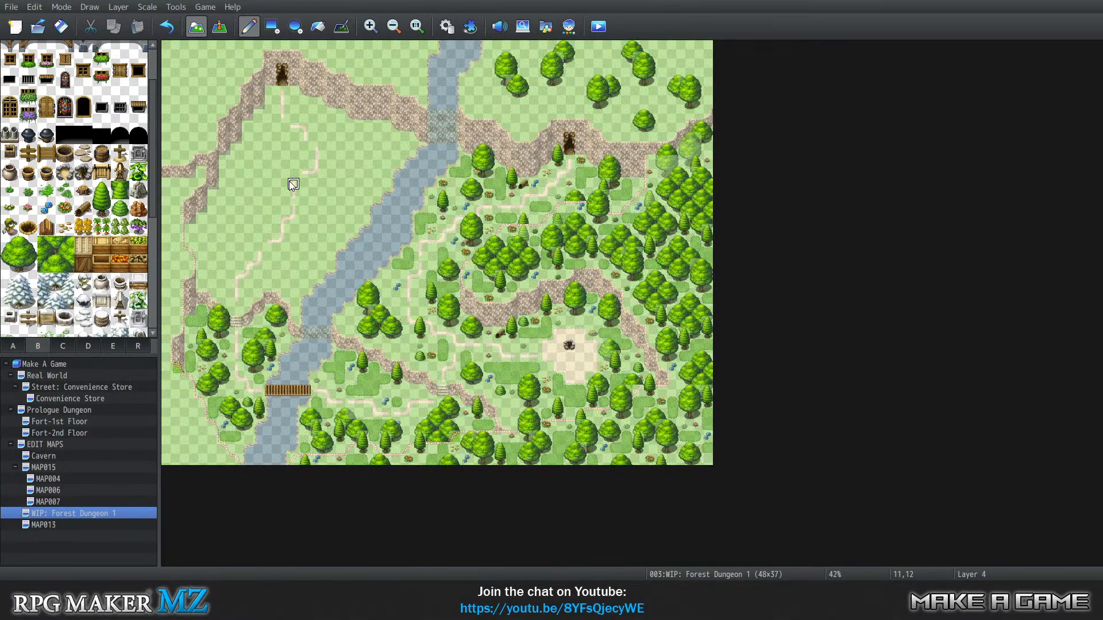
{"action": "key", "text": "0"}
{"action": "key", "text": "1"}
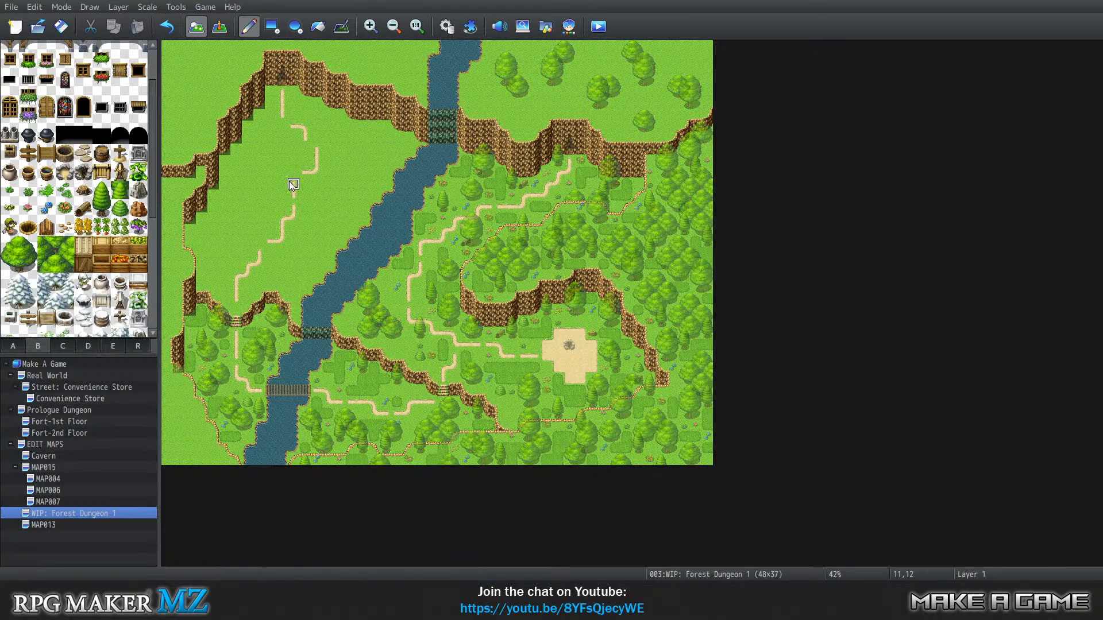
{"action": "key", "text": "2"}
{"action": "key", "text": "3"}
{"action": "key", "text": "4"}
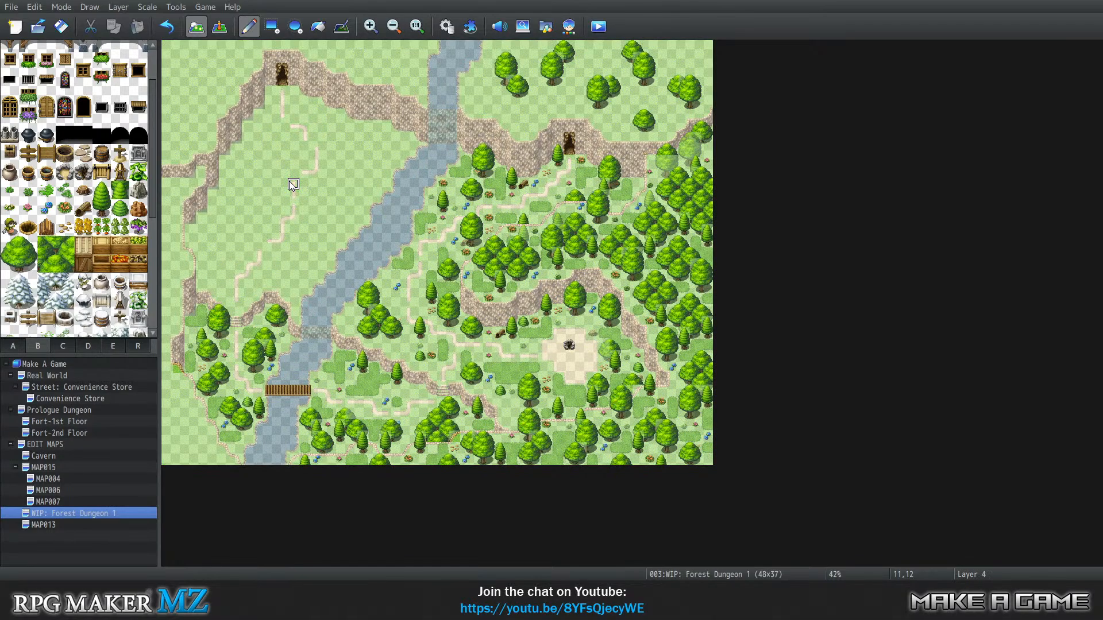
{"action": "key", "text": "0"}
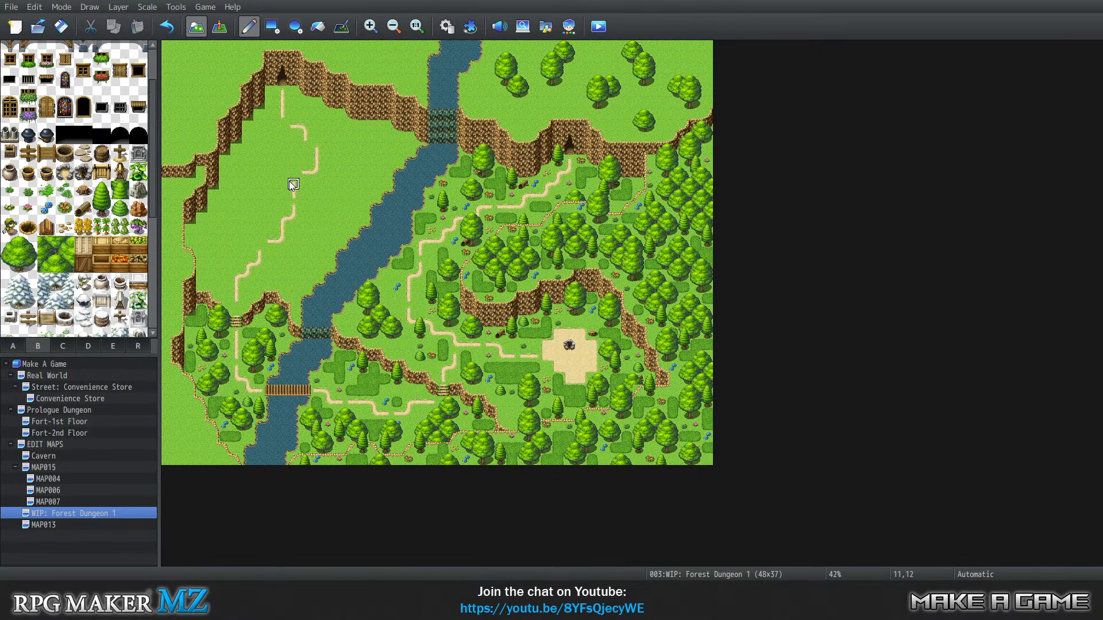
{"action": "key", "text": "1"}
{"action": "key", "text": "2"}
{"action": "key", "text": "3"}
{"action": "key", "text": "4"}
{"action": "key", "text": "0"}
{"action": "key", "text": "1"}
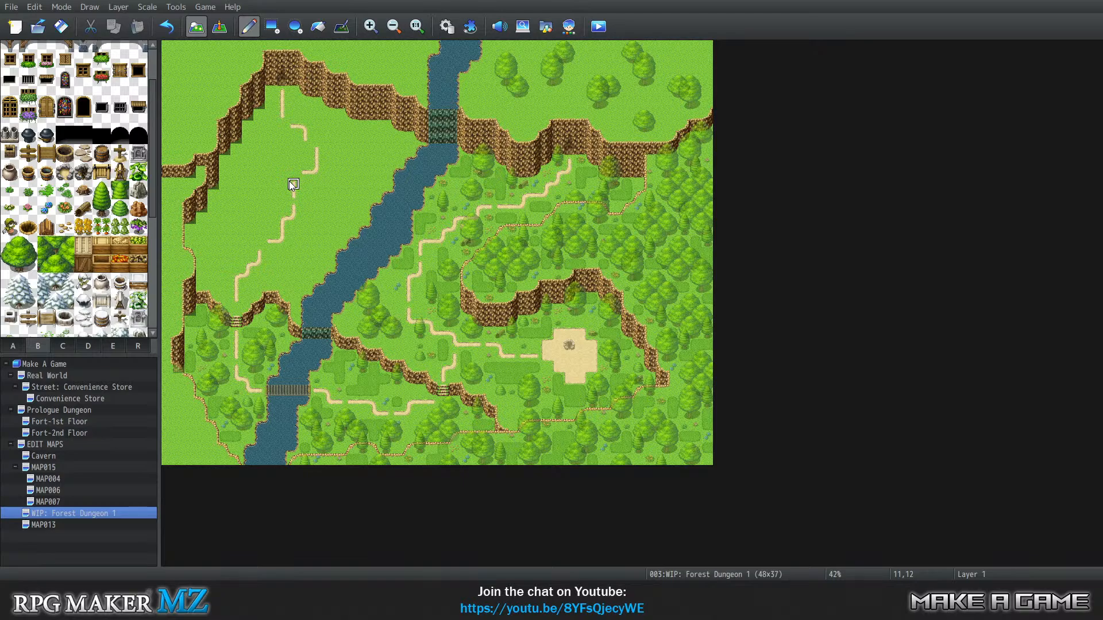
{"action": "key", "text": "2"}
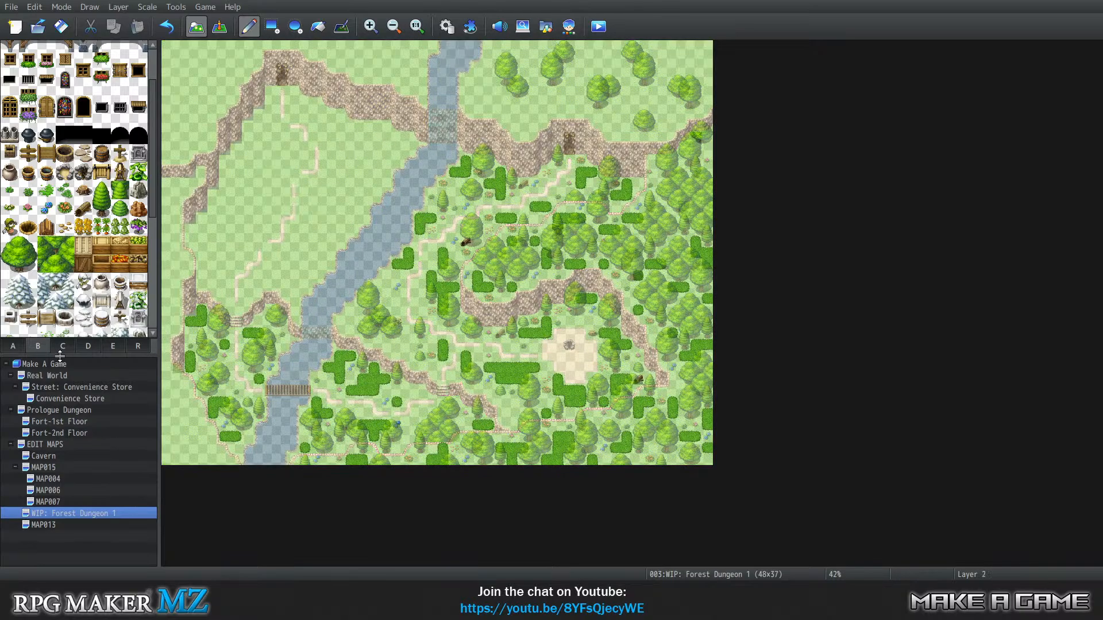
Examine the hedge tile in tileset A, then compare it with the tileset B objects while viewing Layers 3, 4 and Automatic
{"action": "left_click", "coordinate": [14, 346]}
{"action": "scroll", "coordinate": [25, 127], "scroll_direction": "up", "scroll_amount": 8}
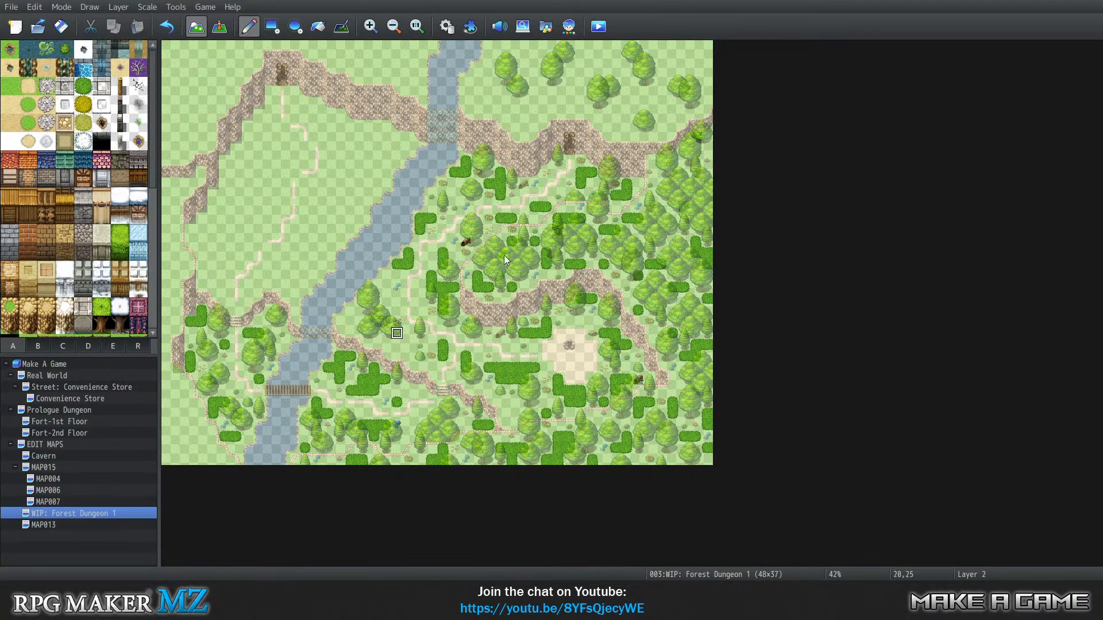
{"action": "left_click", "coordinate": [84, 88]}
{"action": "left_click_drag", "start_coordinate": [120, 87], "coordinate": [123, 154]}
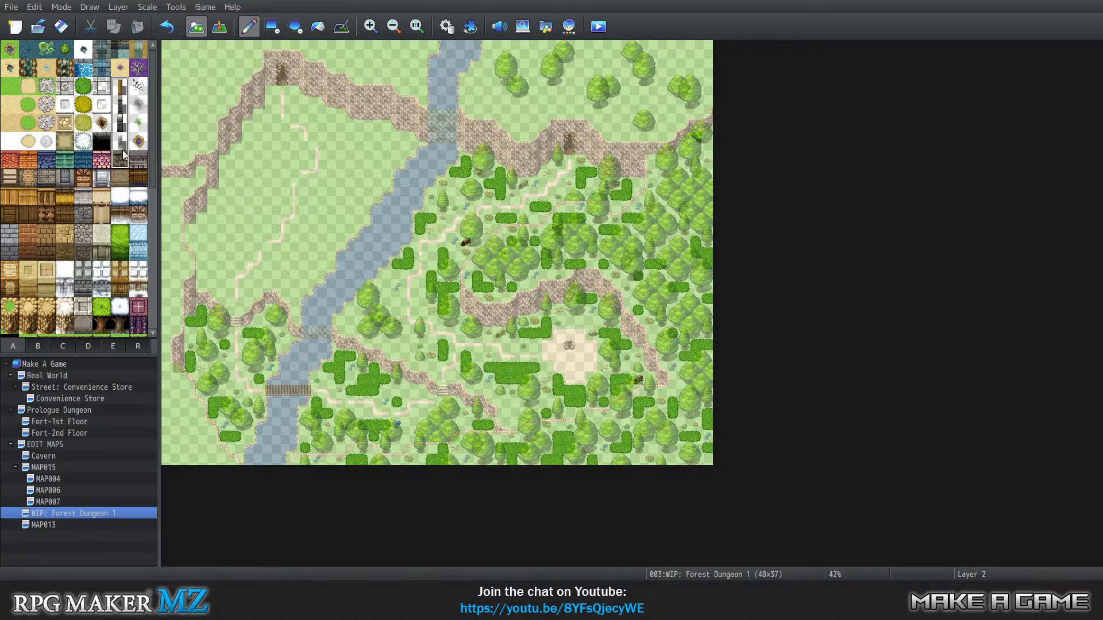
{"action": "left_click", "coordinate": [81, 92]}
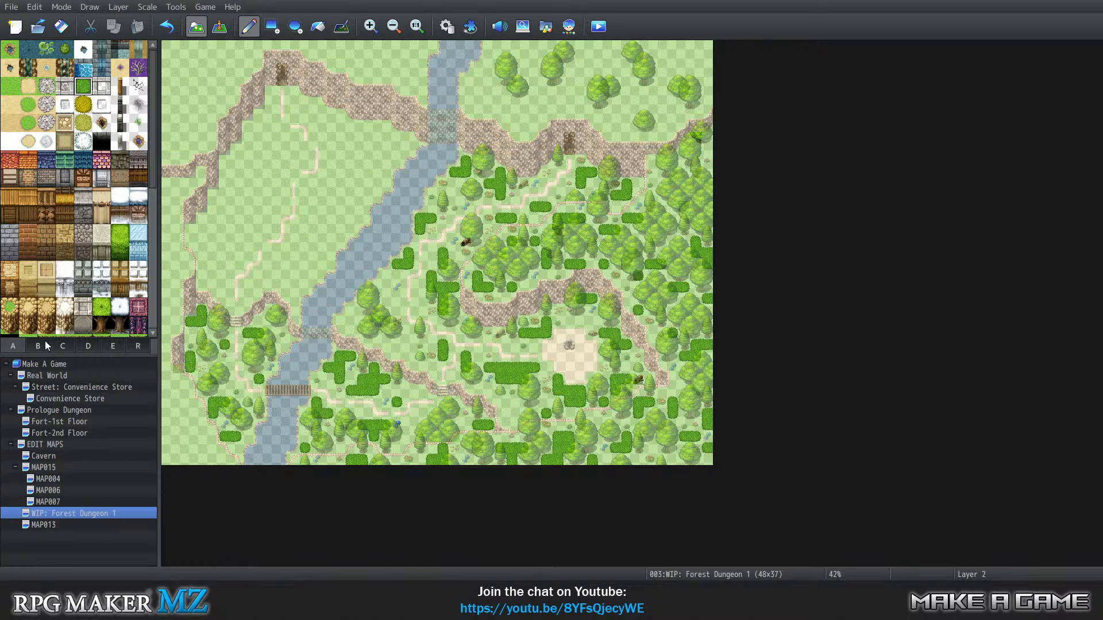
{"action": "left_click", "coordinate": [38, 346]}
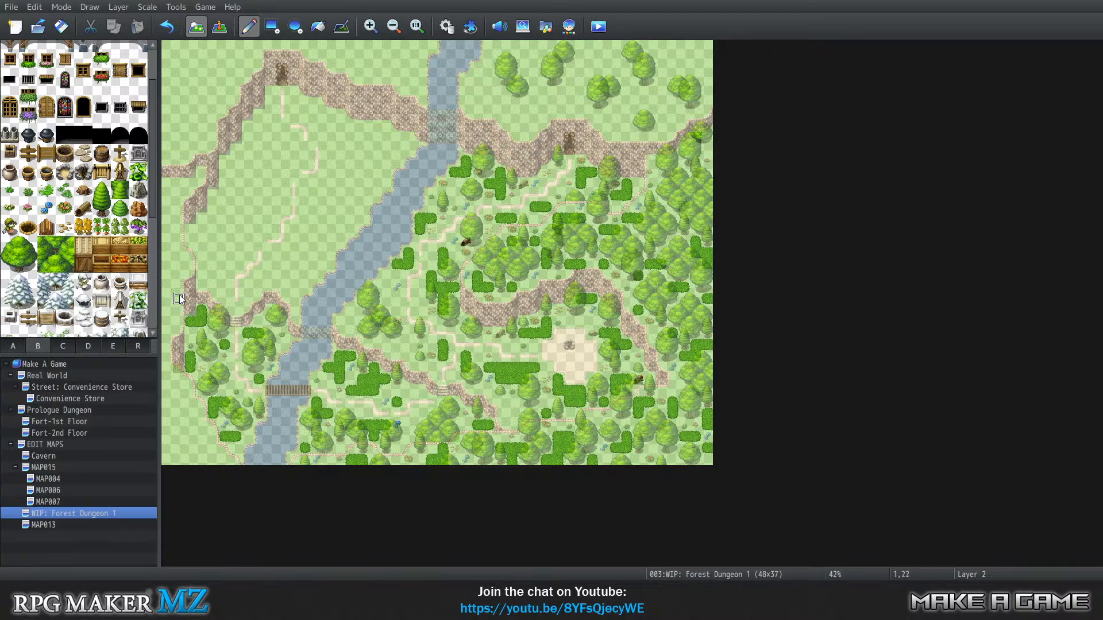
{"action": "key", "text": "3"}
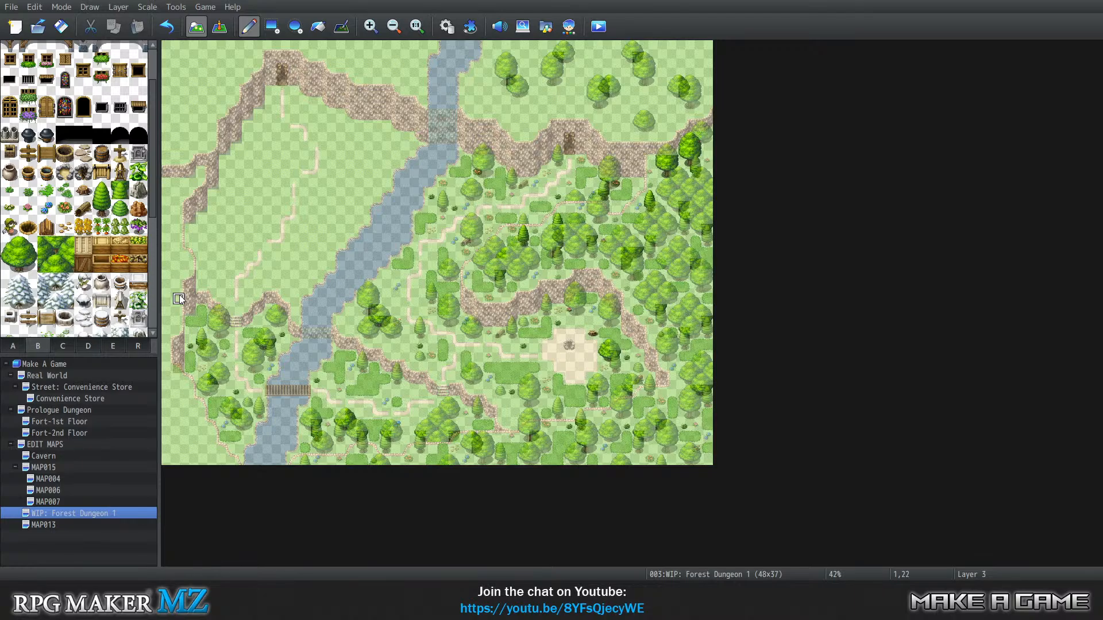
{"action": "key", "text": "4"}
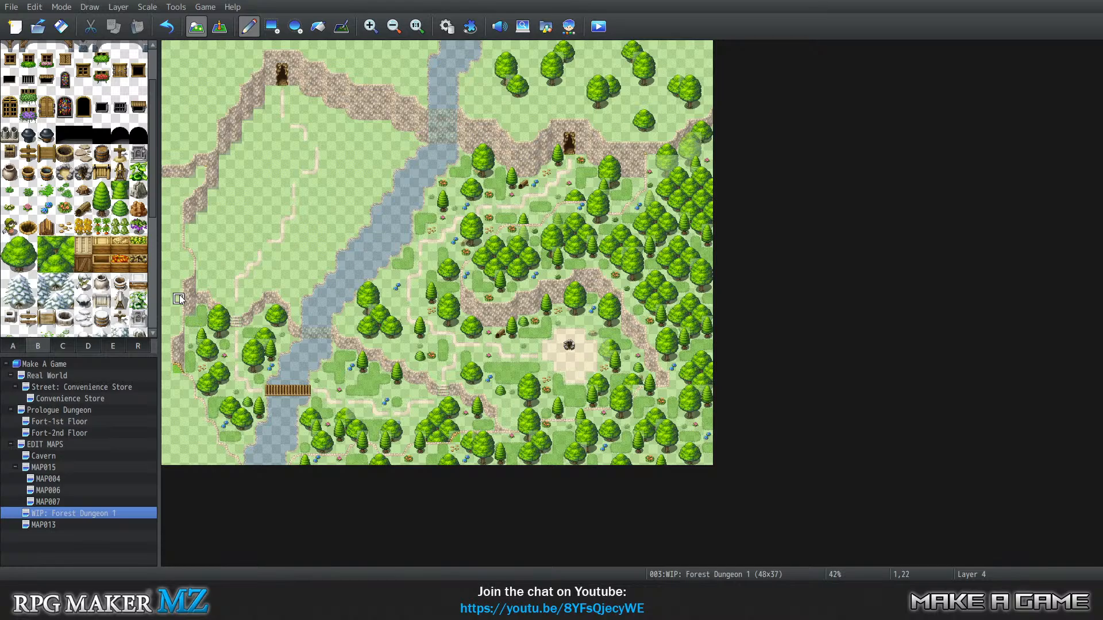
{"action": "key", "text": "0"}
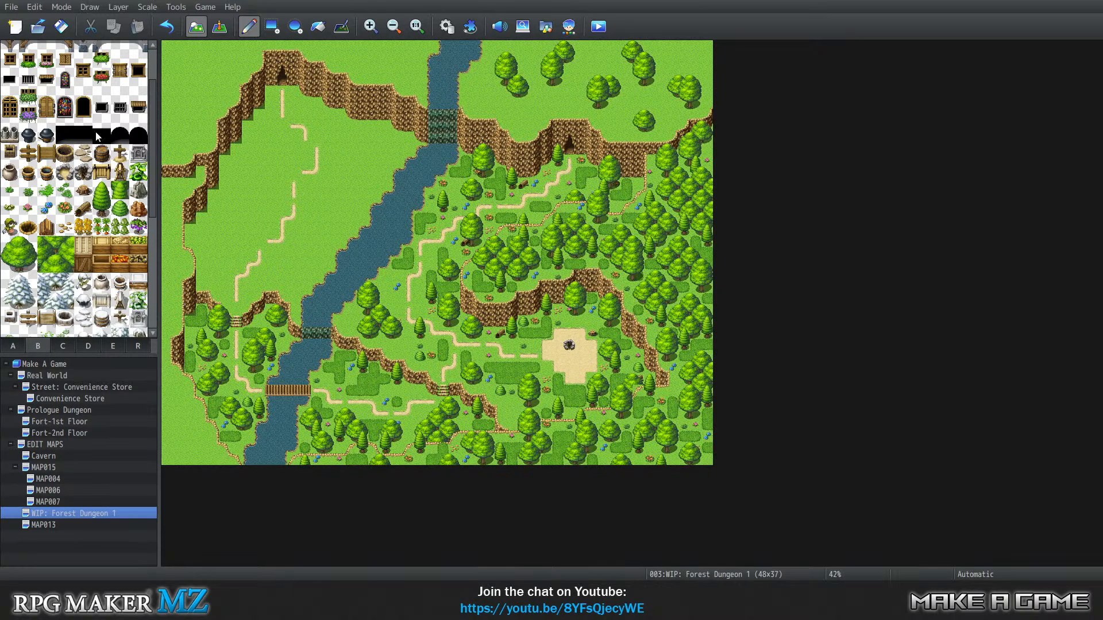
Place a round tree in the empty meadow west of the river and check which layer holds it
{"action": "left_click_drag", "start_coordinate": [9, 248], "coordinate": [23, 265]}
{"action": "left_click", "coordinate": [234, 218]}
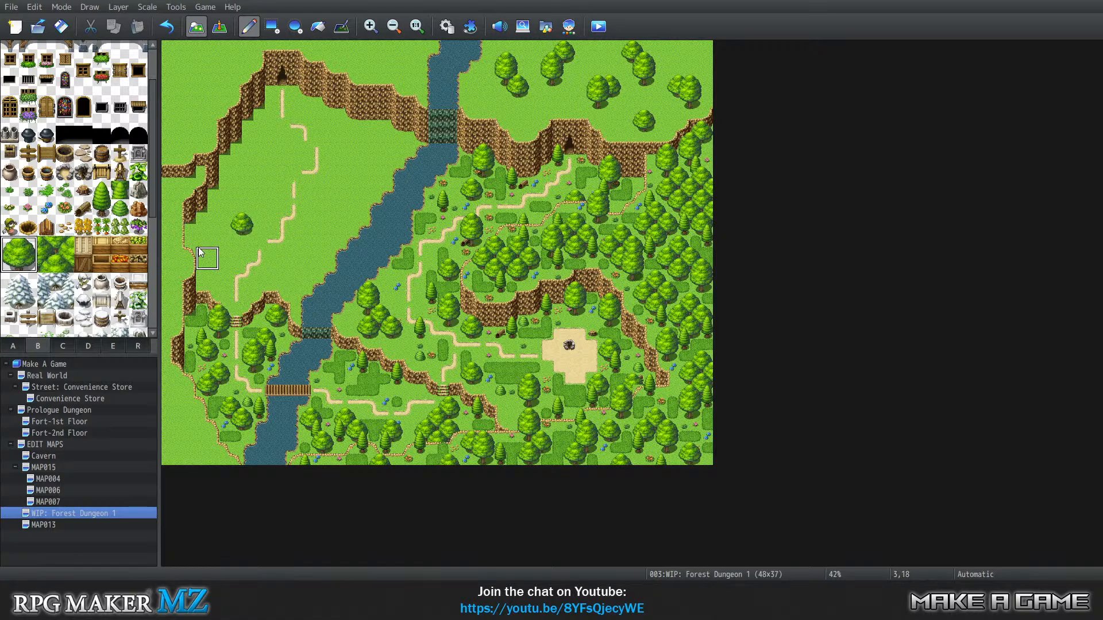
{"action": "key", "text": "1"}
{"action": "key", "text": "2"}
{"action": "key", "text": "3"}
{"action": "key", "text": "4"}
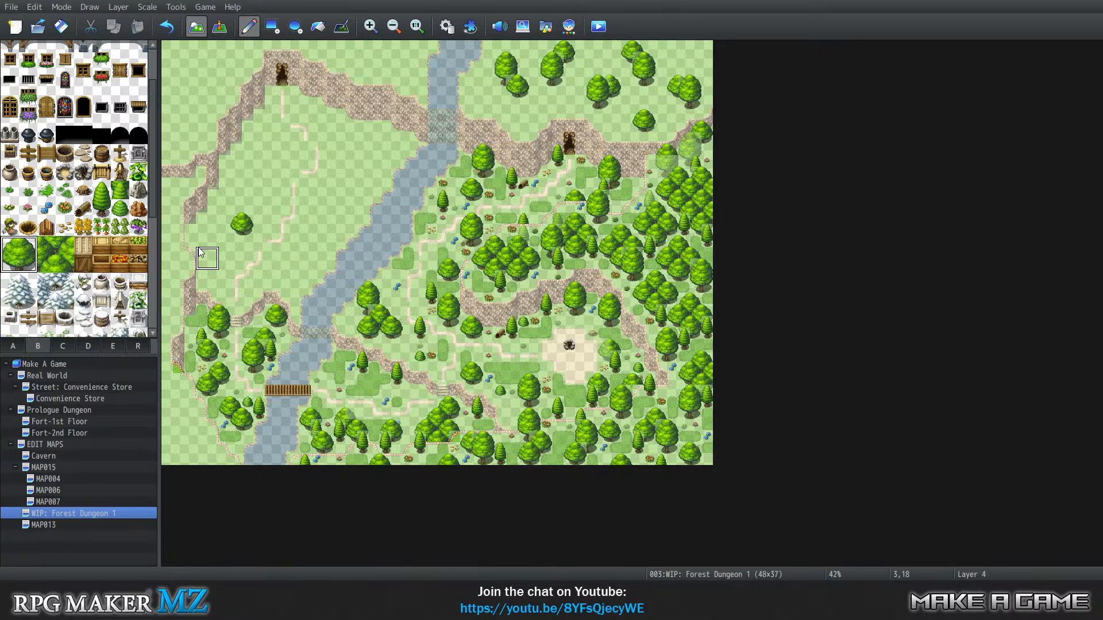
{"action": "key", "text": "0"}
{"action": "key", "text": "1"}
{"action": "key", "text": "2"}
{"action": "key", "text": "3"}
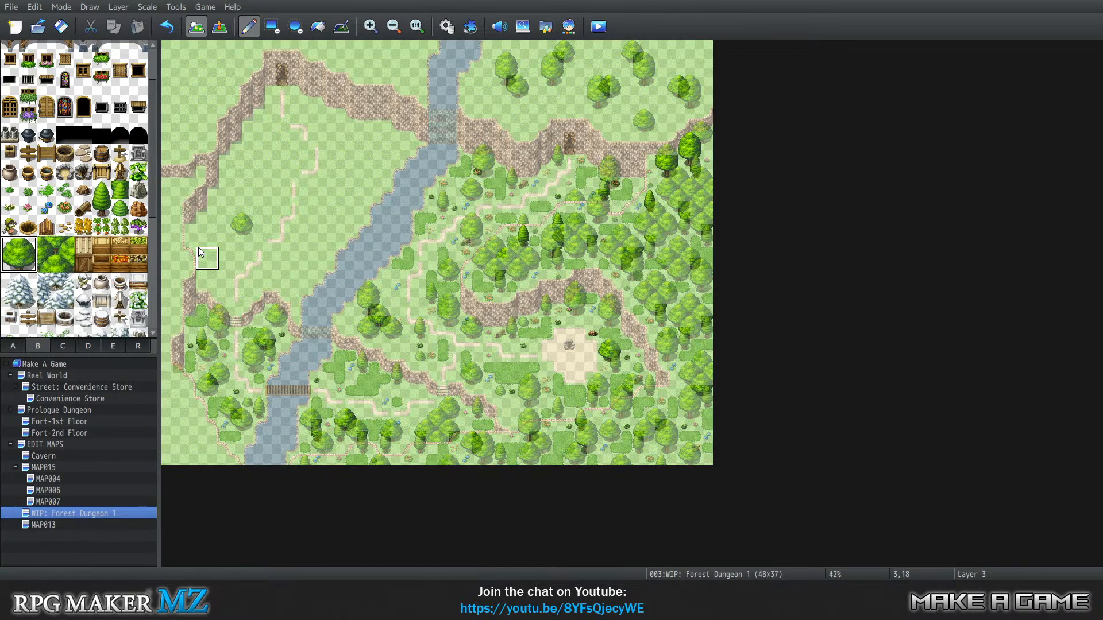
{"action": "key", "text": "4"}
{"action": "key", "text": "0"}
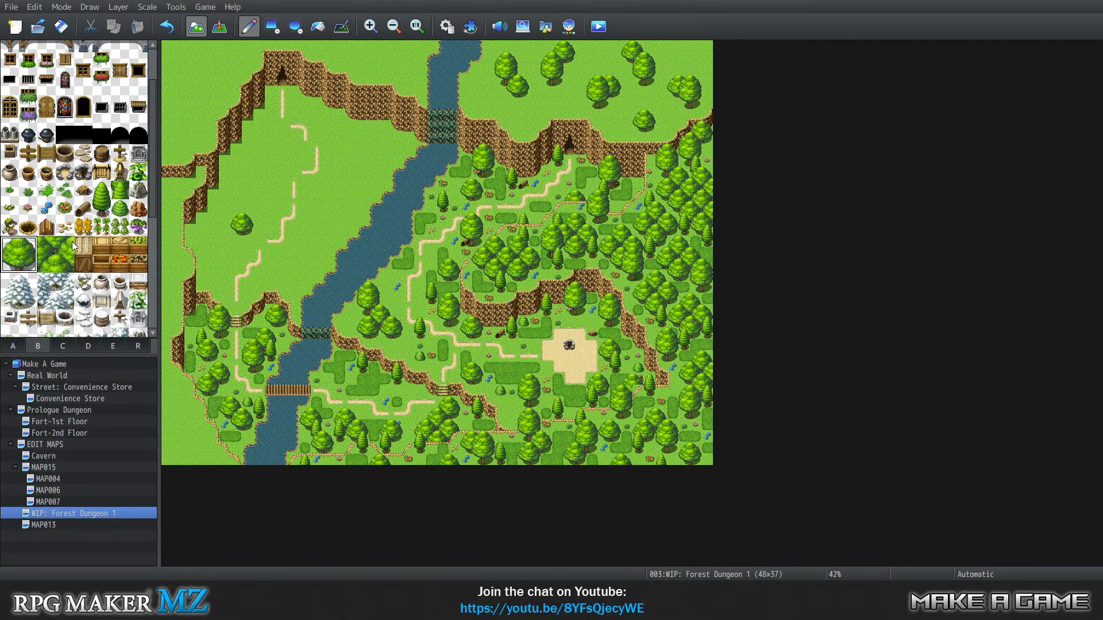
Overlap a conifer on the southwest side of the meadow's round tree and inspect the overlap on Layer 3
{"action": "left_click", "coordinate": [102, 209]}
{"action": "left_click_drag", "start_coordinate": [108, 195], "coordinate": [104, 210]}
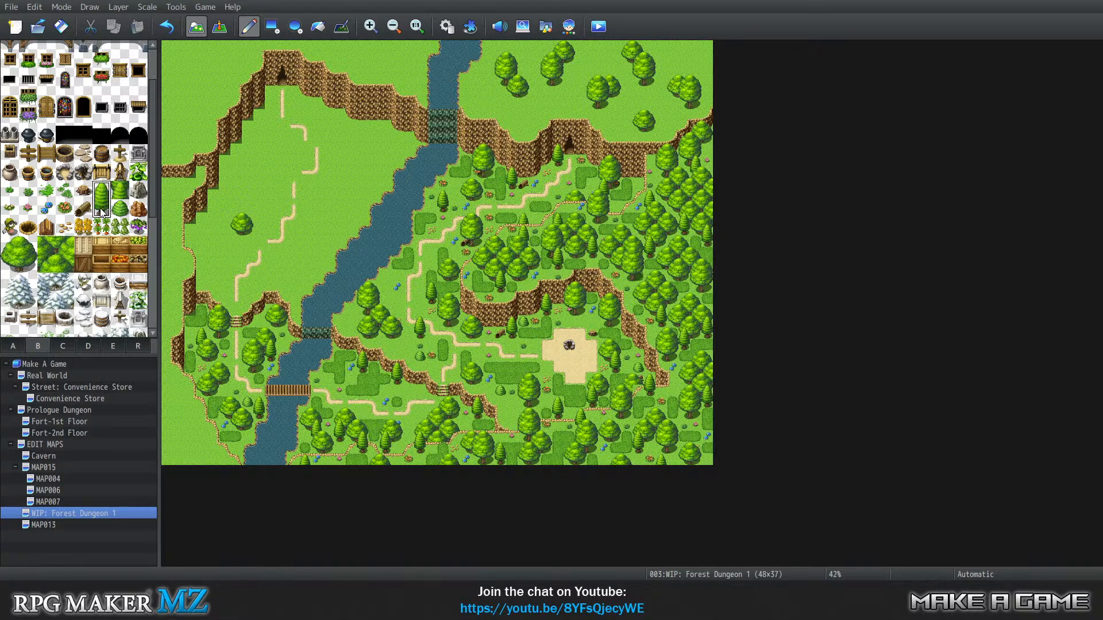
{"action": "left_click", "coordinate": [236, 230]}
{"action": "key", "text": "3"}
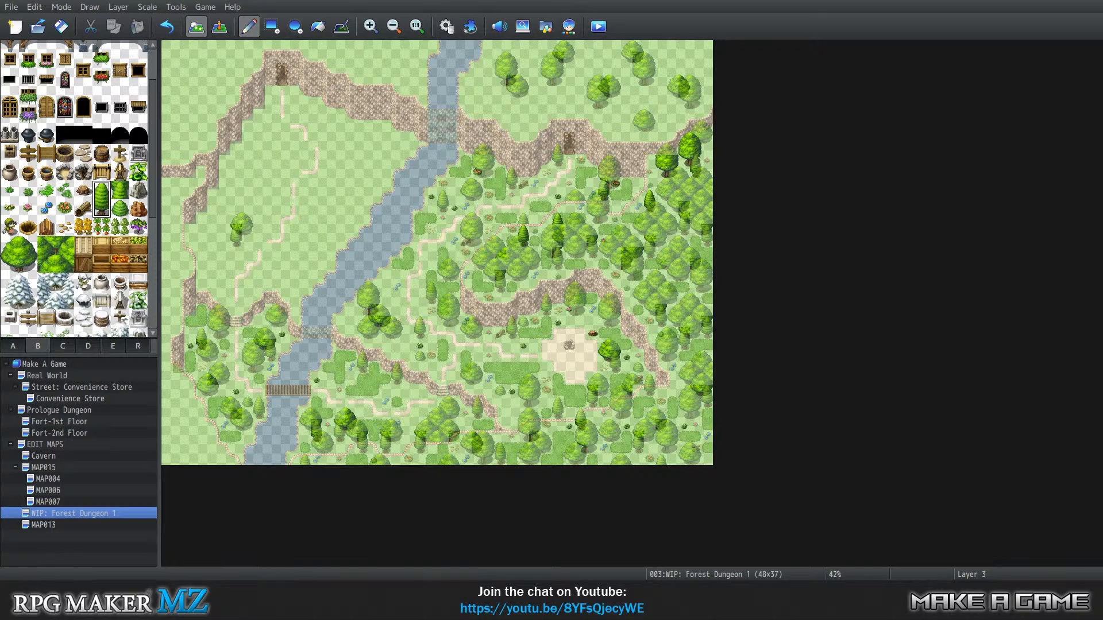
{"action": "right_click", "coordinate": [236, 242]}
{"action": "left_click", "coordinate": [236, 241]}
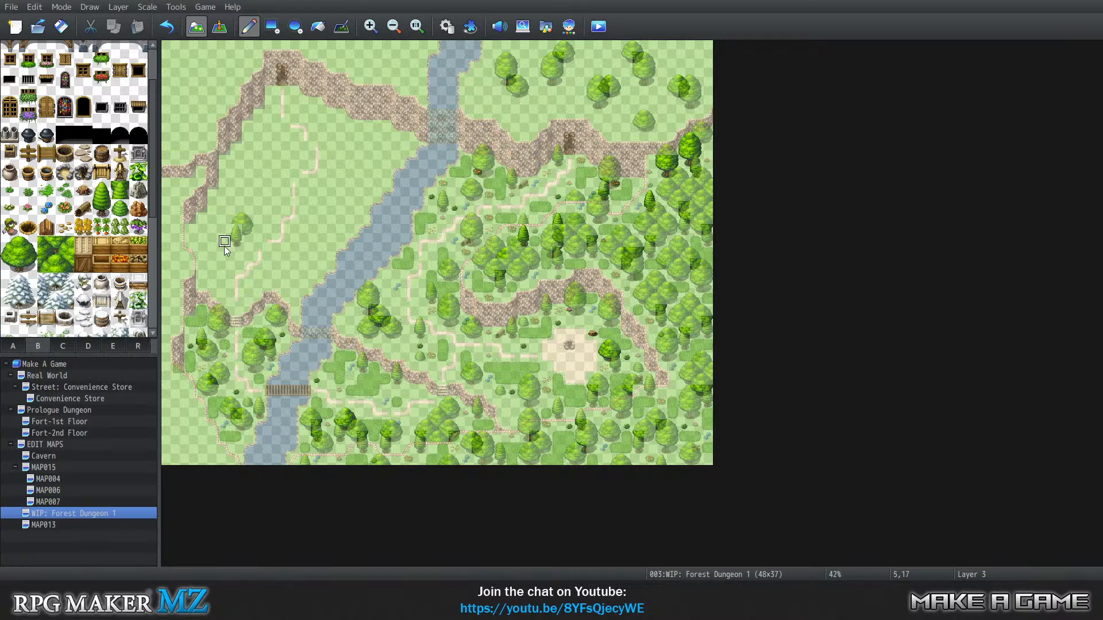
Clear the test round tree and conifer from the meadow, then return to Automatic layering
{"action": "left_click", "coordinate": [132, 72]}
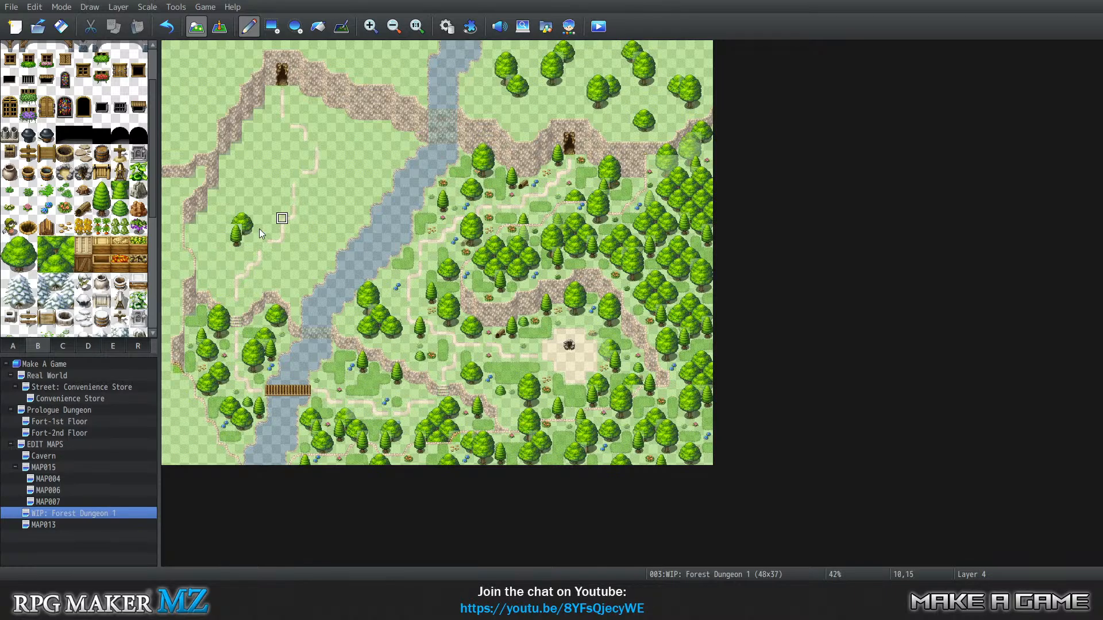
{"action": "mouse_move", "coordinate": [236, 230]}
{"action": "left_mouse_down"}
{"action": "mouse_move", "coordinate": [236, 219]}
{"action": "mouse_move", "coordinate": [248, 230]}
{"action": "left_mouse_up"}
{"action": "key", "text": "0"}
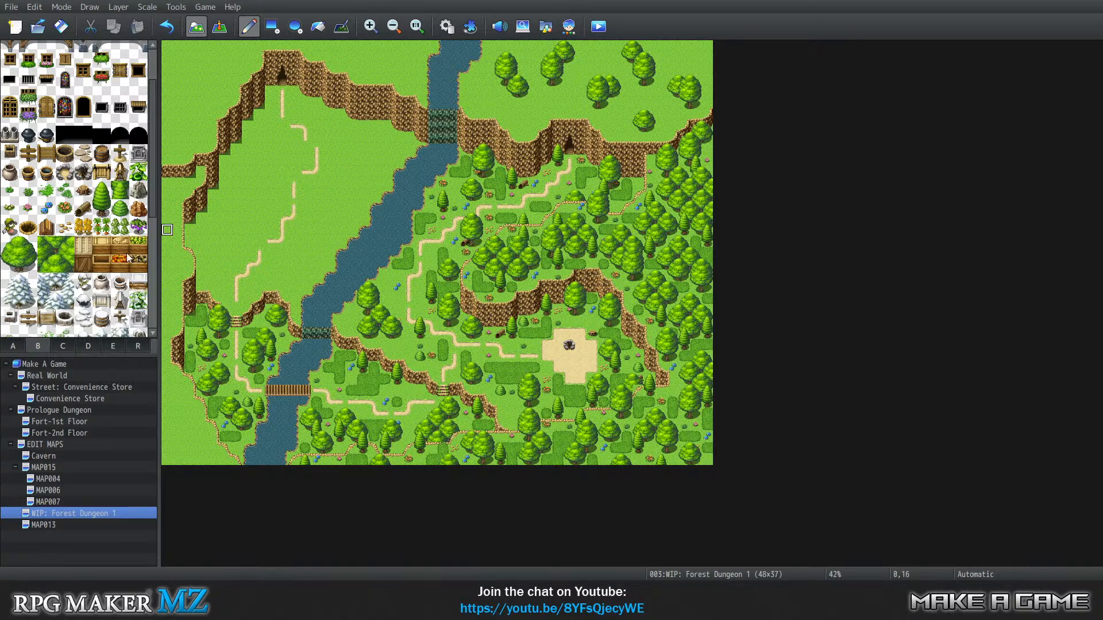
Plant two adjoining round trees in the southwest of the river's west meadow and a three-tree cluster near its northeast cliff
{"action": "left_click", "coordinate": [17, 249]}
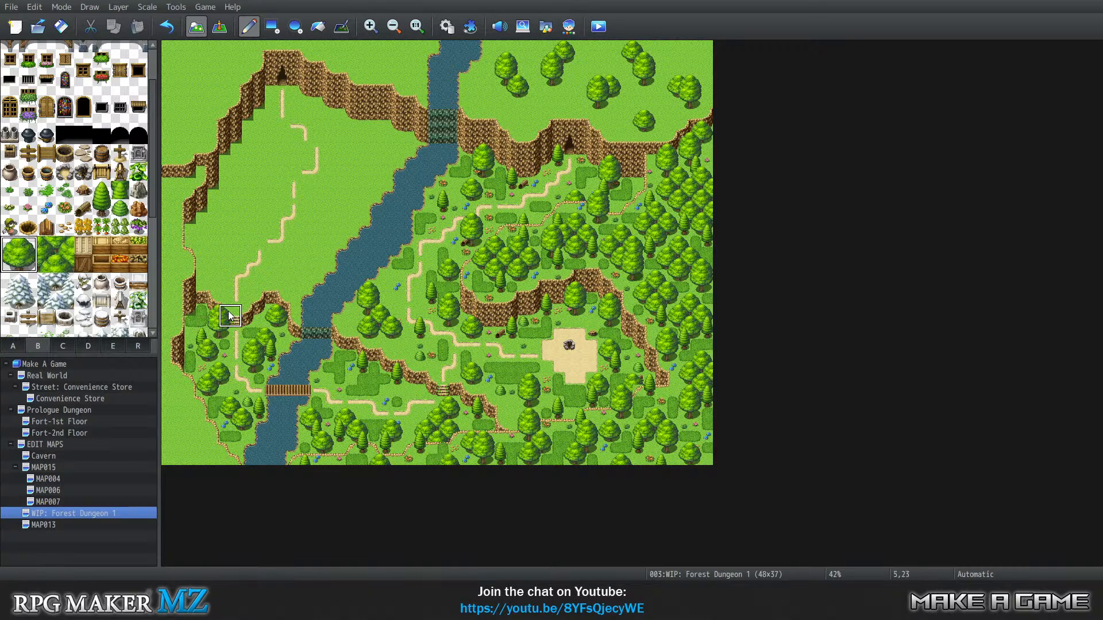
{"action": "left_click", "coordinate": [219, 246]}
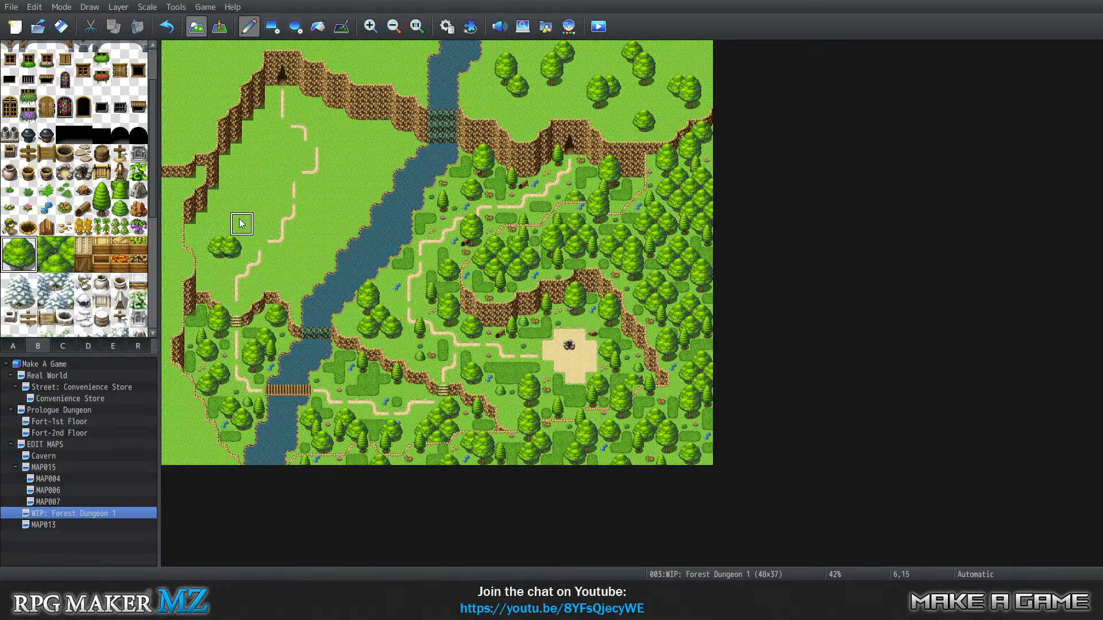
{"action": "left_click", "coordinate": [242, 224]}
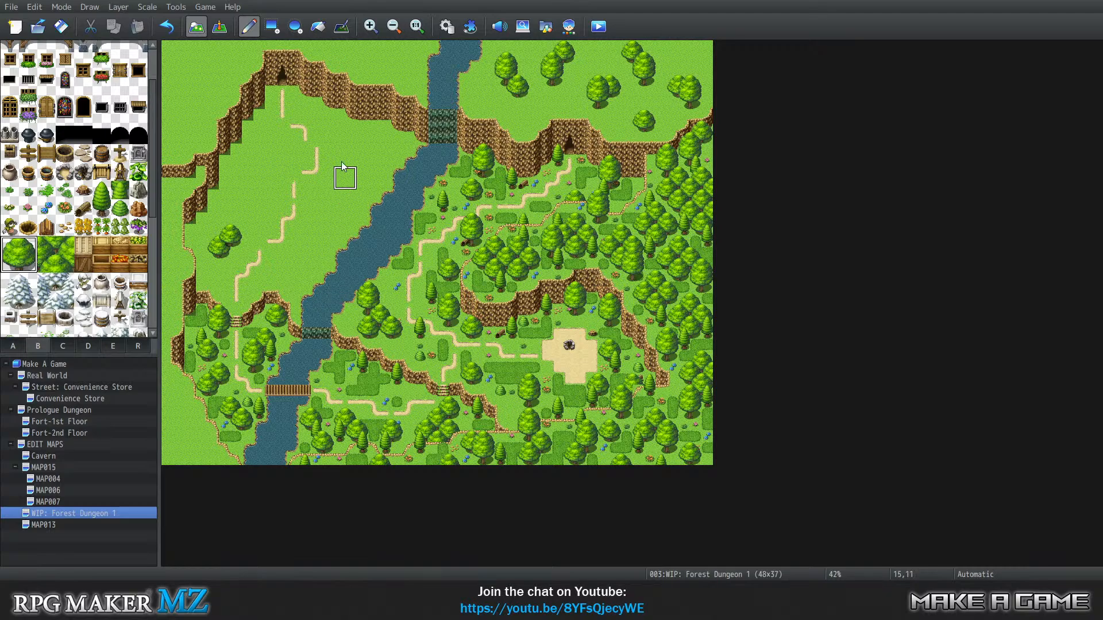
{"action": "left_click", "coordinate": [366, 142]}
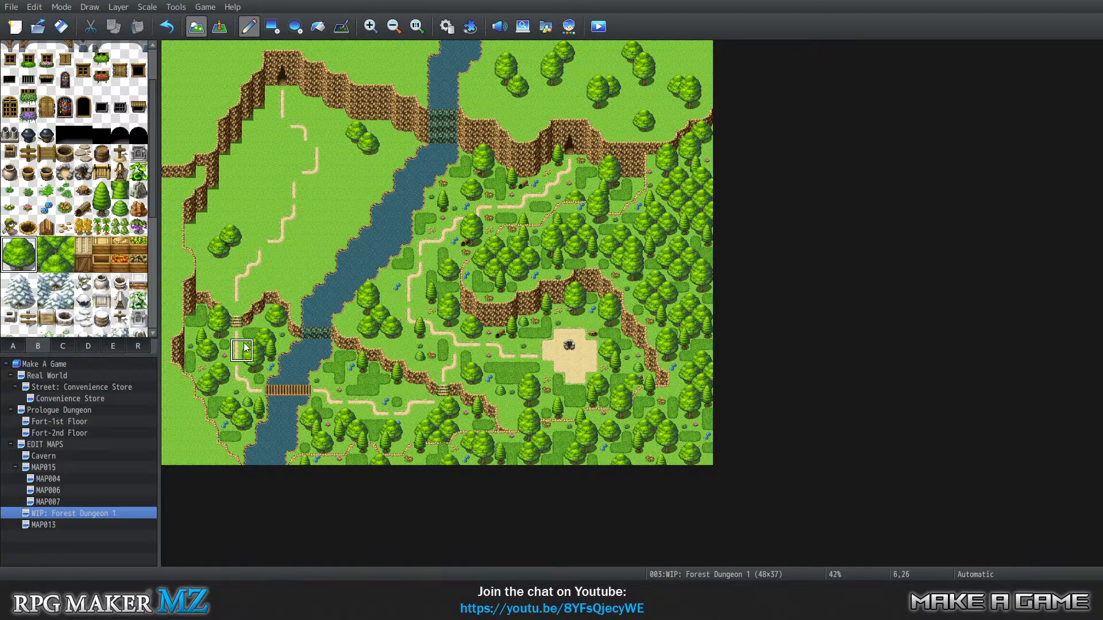
{"action": "left_click", "coordinate": [345, 140]}
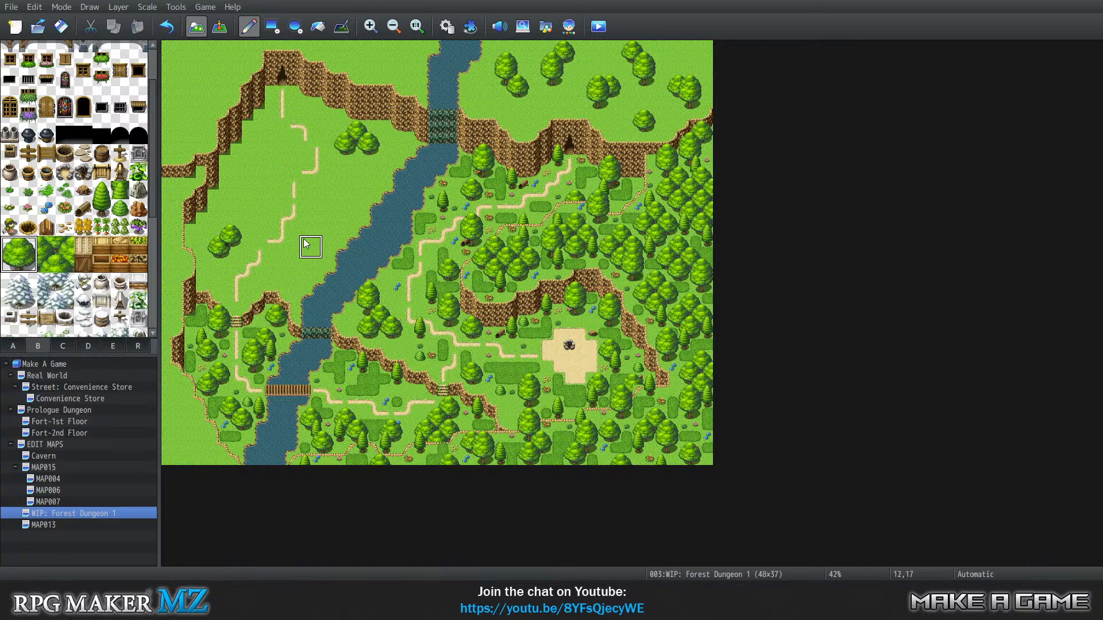
Add a four-tree cluster of round trees between the dirt path and the river, plus two single ones southwest of it
{"action": "left_click", "coordinate": [316, 197]}
{"action": "left_click", "coordinate": [334, 188]}
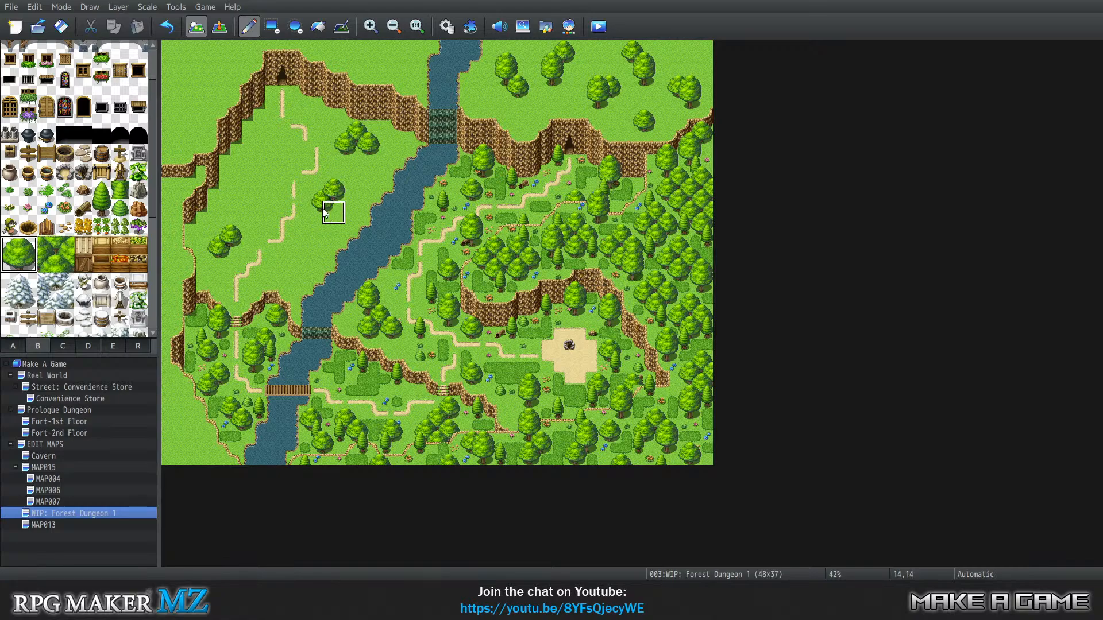
{"action": "left_click", "coordinate": [338, 209]}
{"action": "left_click", "coordinate": [288, 257]}
{"action": "left_click", "coordinate": [311, 235]}
Scatter round trees along the meadow's west side, from below the northwest cliff down to just above the southern stairs
{"action": "left_click", "coordinate": [253, 200]}
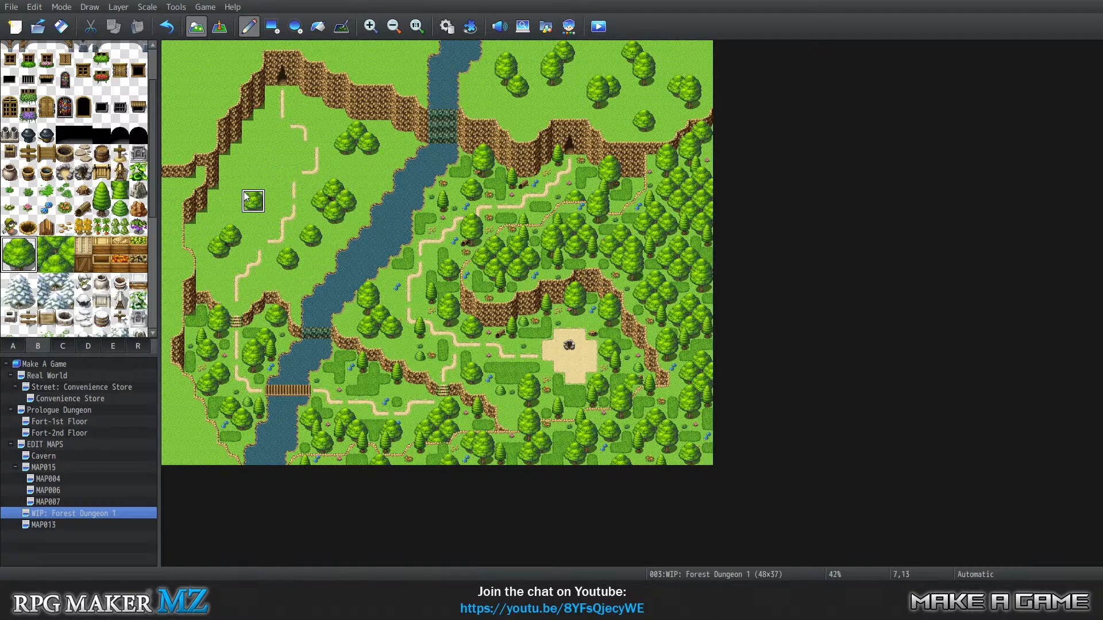
{"action": "left_click", "coordinate": [241, 178]}
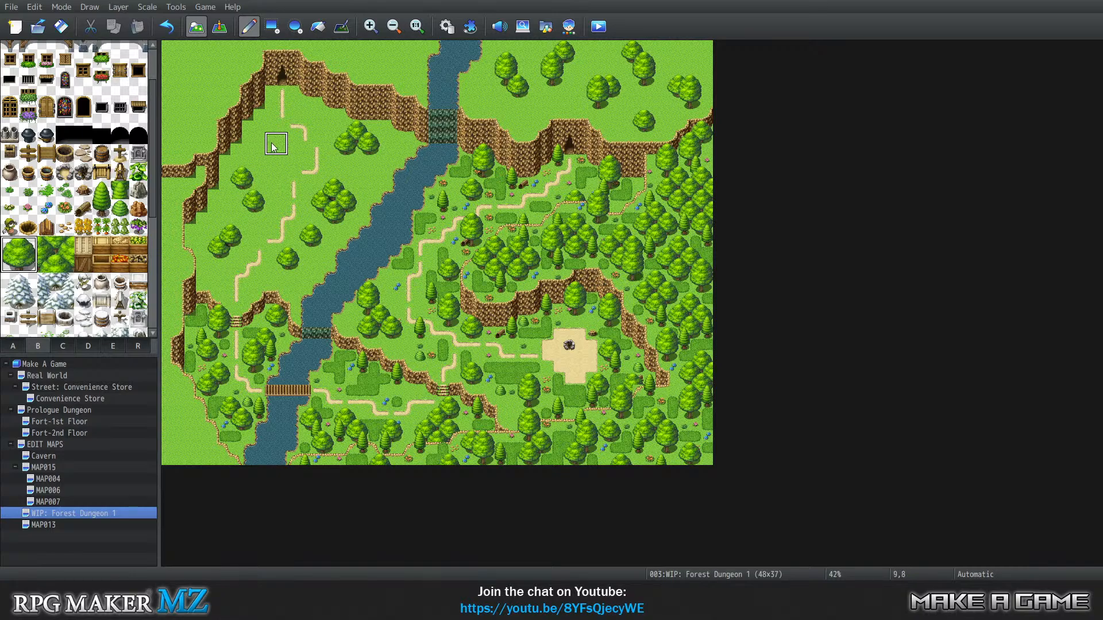
{"action": "left_click", "coordinate": [276, 141]}
{"action": "left_click", "coordinate": [256, 168]}
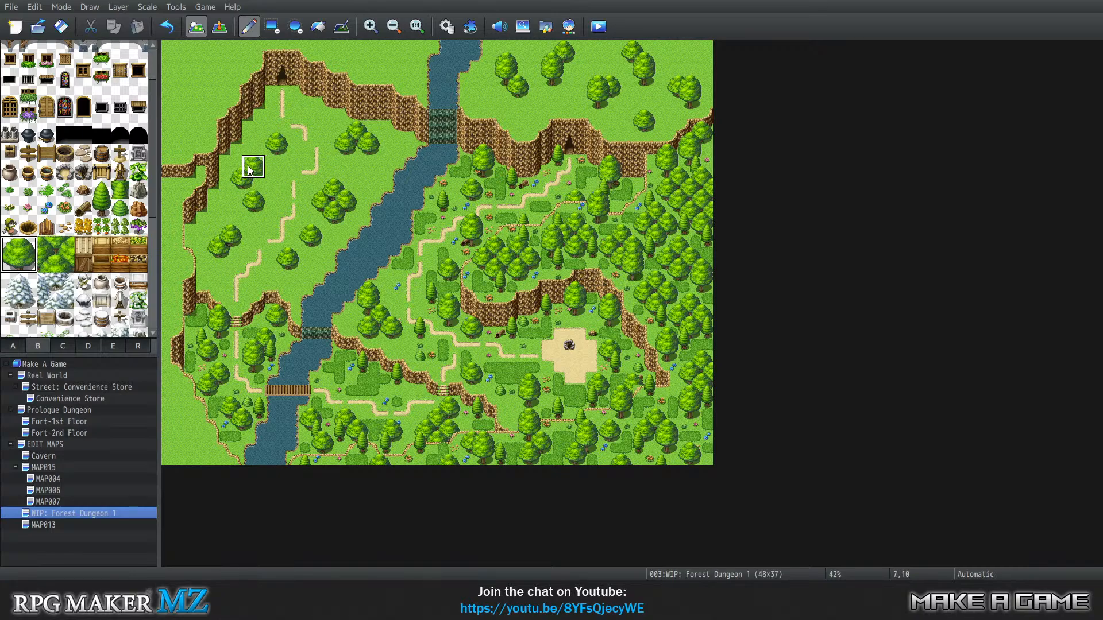
{"action": "left_click", "coordinate": [257, 118]}
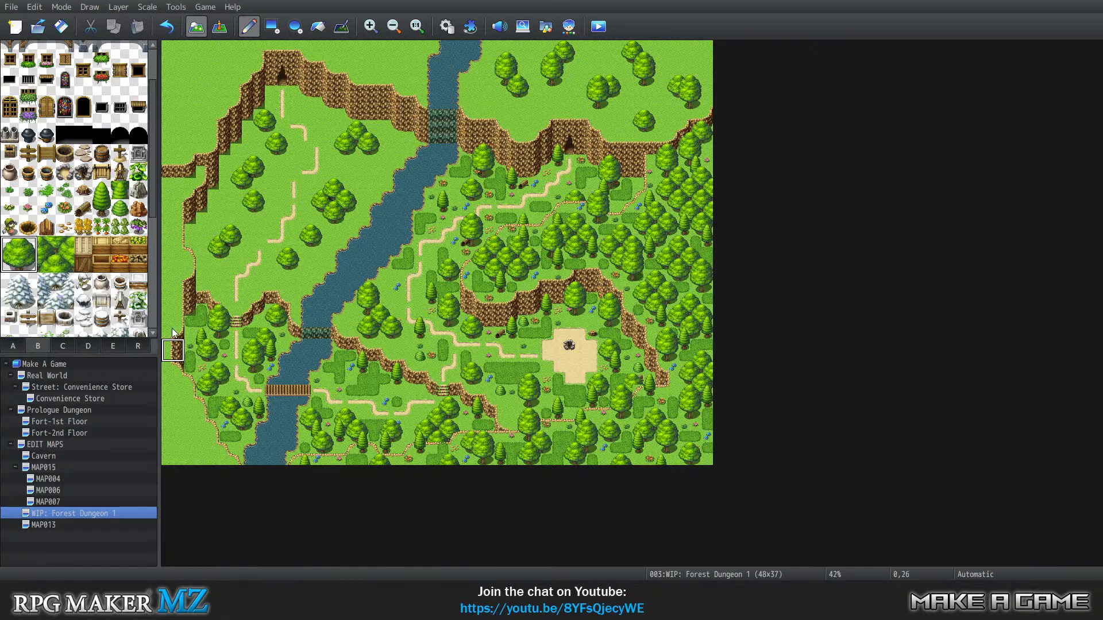
{"action": "left_click", "coordinate": [205, 222]}
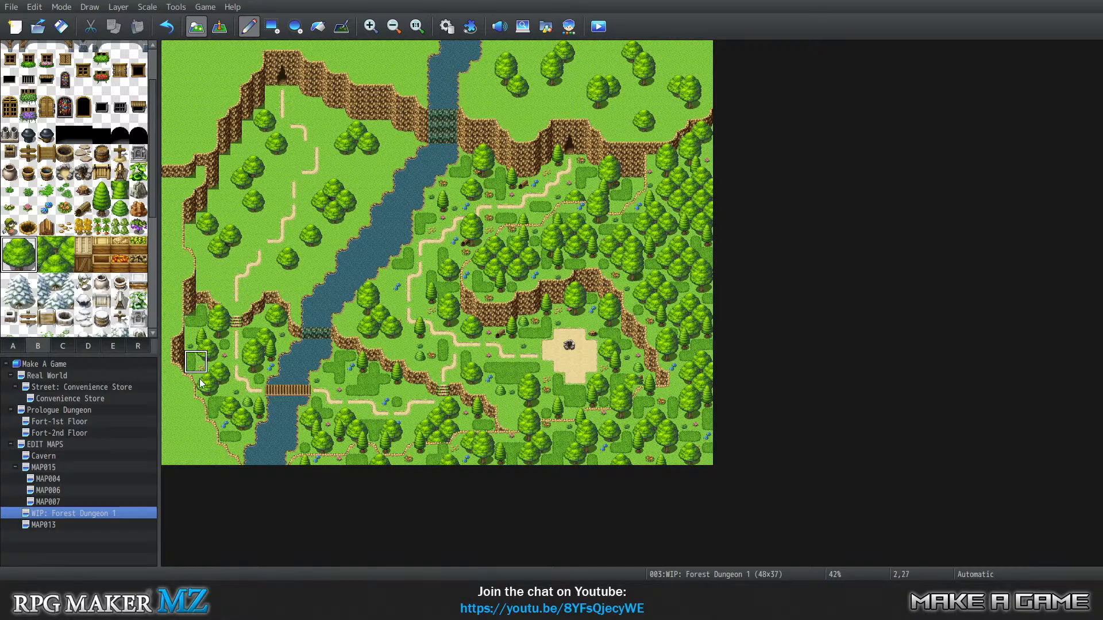
{"action": "left_click", "coordinate": [101, 193]}
{"action": "left_click_drag", "start_coordinate": [105, 204], "coordinate": [104, 206]}
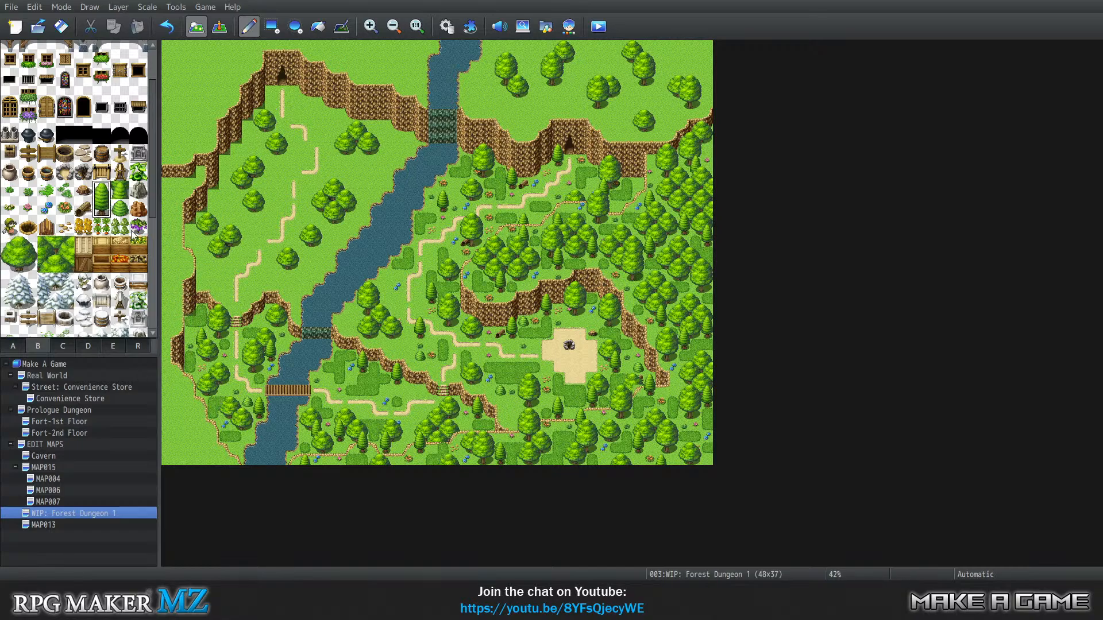
{"action": "left_click", "coordinate": [30, 255]}
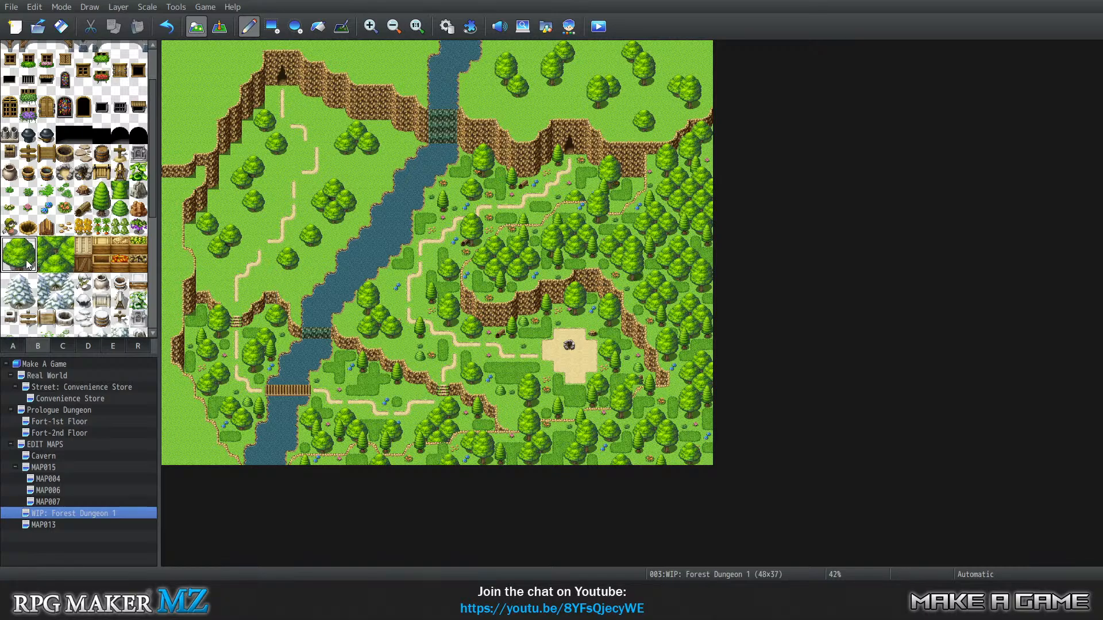
{"action": "left_click", "coordinate": [212, 280]}
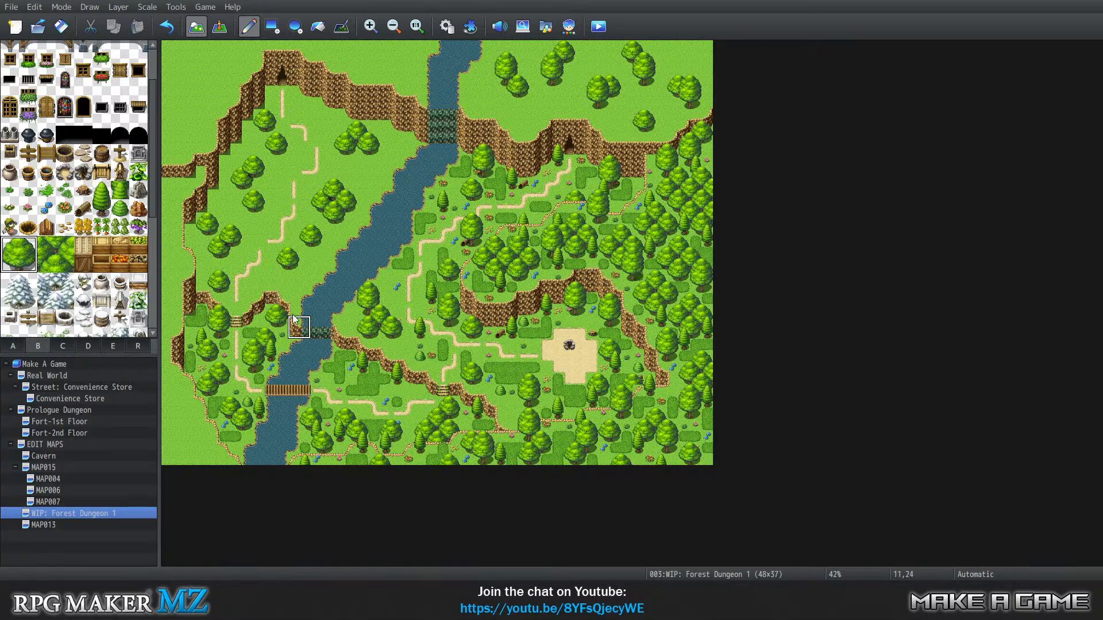
Scatter eight small conifers across the meadow, beside the round trees, below the northern cliff and around the path's southern stretch
{"action": "left_click_drag", "start_coordinate": [102, 192], "coordinate": [102, 209]}
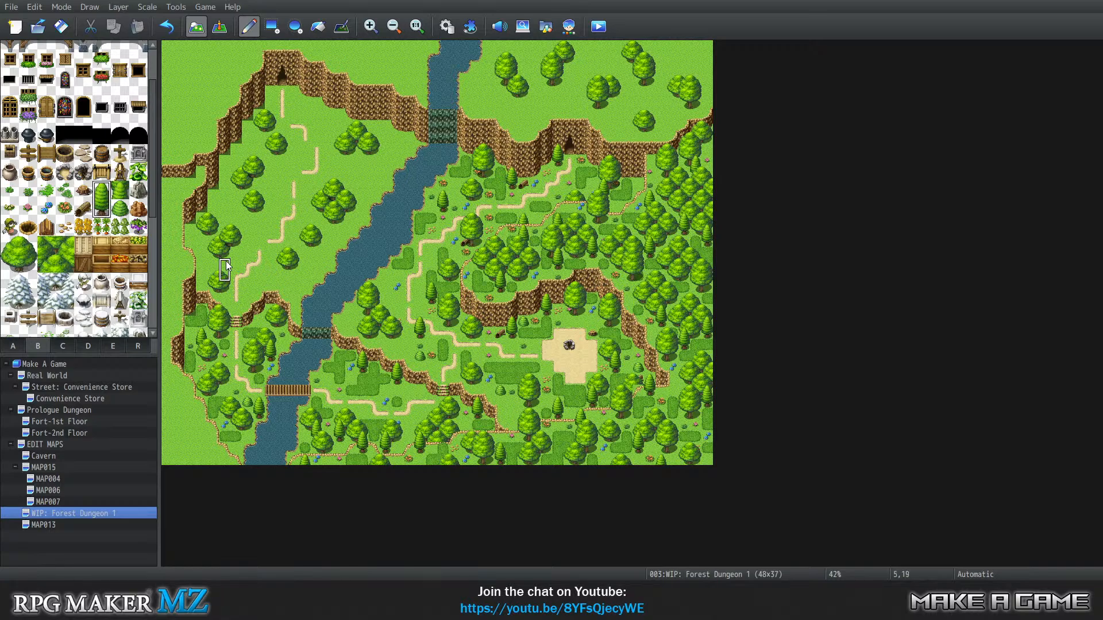
{"action": "left_click", "coordinate": [235, 252]}
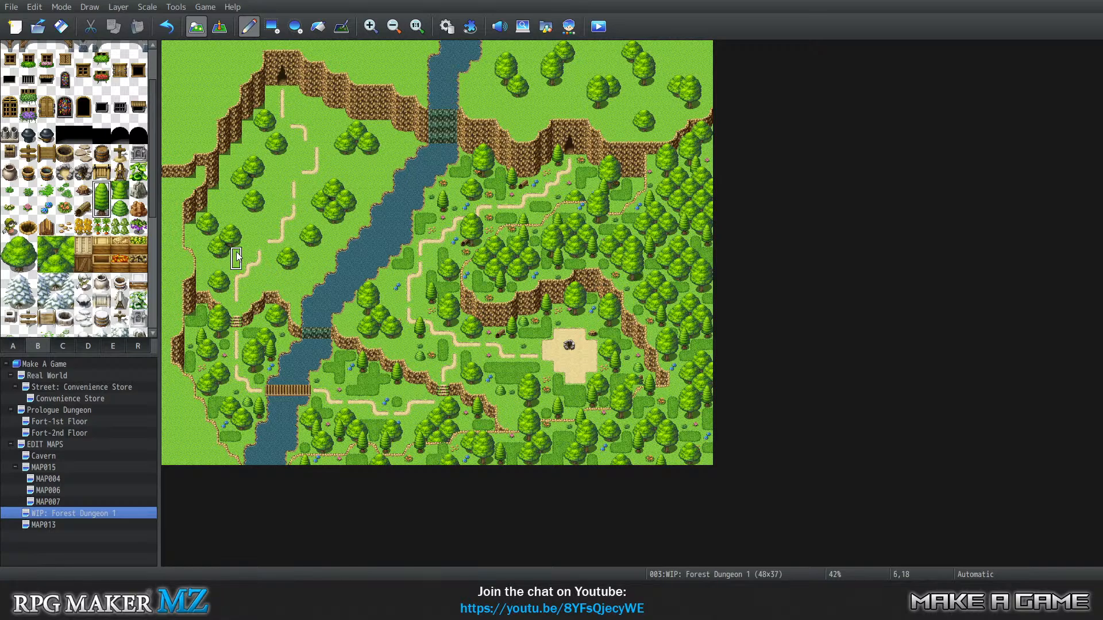
{"action": "left_click", "coordinate": [224, 190]}
{"action": "left_click", "coordinate": [364, 153]}
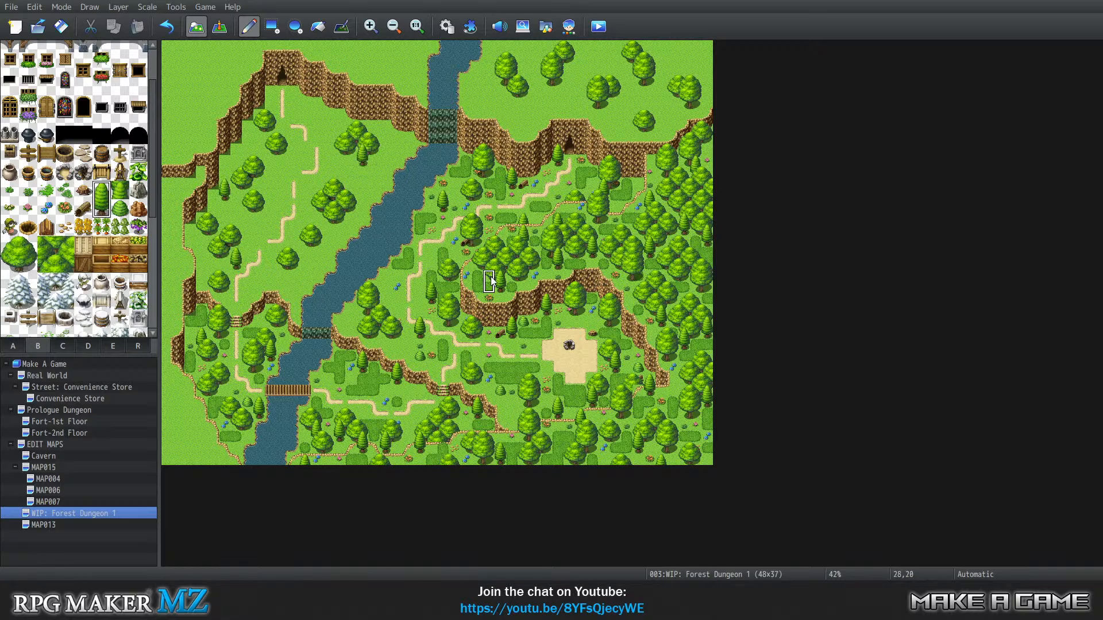
{"action": "left_click", "coordinate": [306, 99]}
{"action": "left_click", "coordinate": [396, 143]}
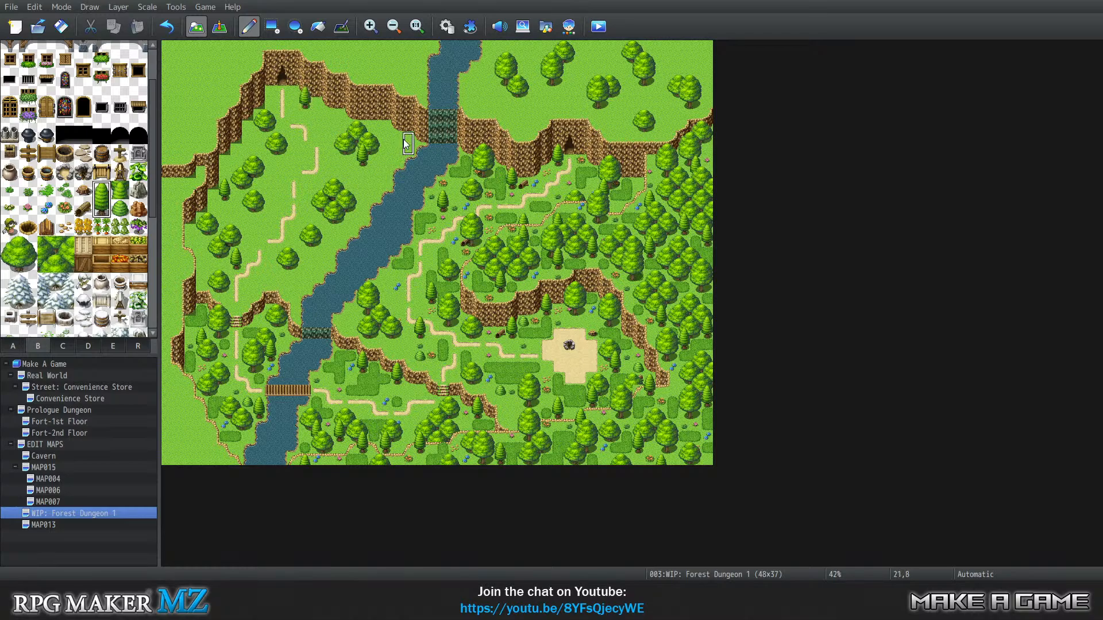
{"action": "left_click", "coordinate": [272, 168]}
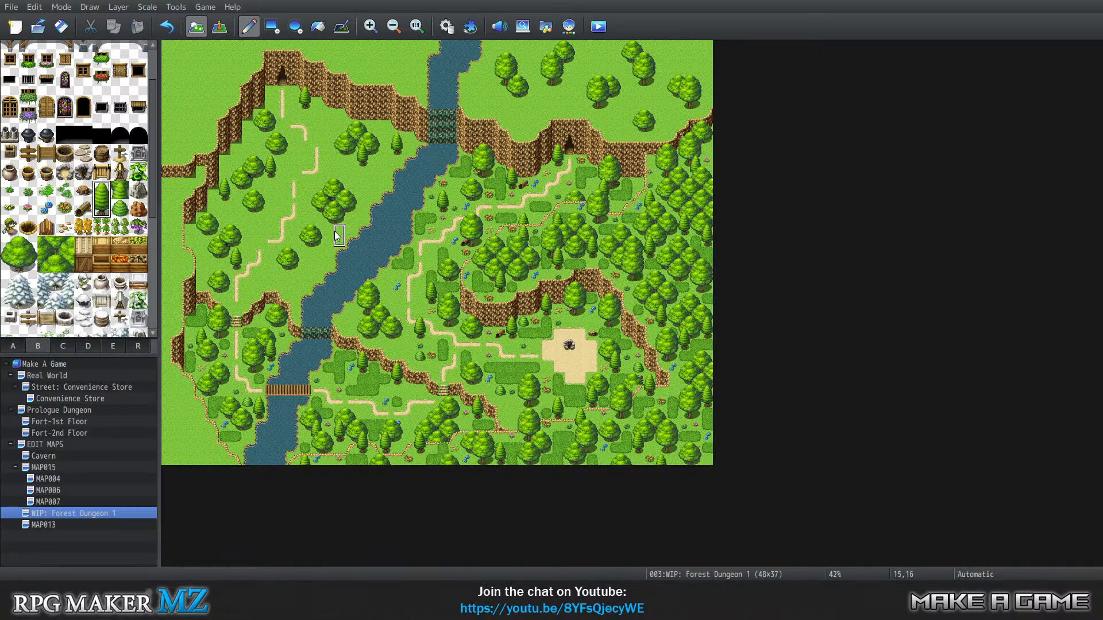
{"action": "left_click", "coordinate": [306, 270]}
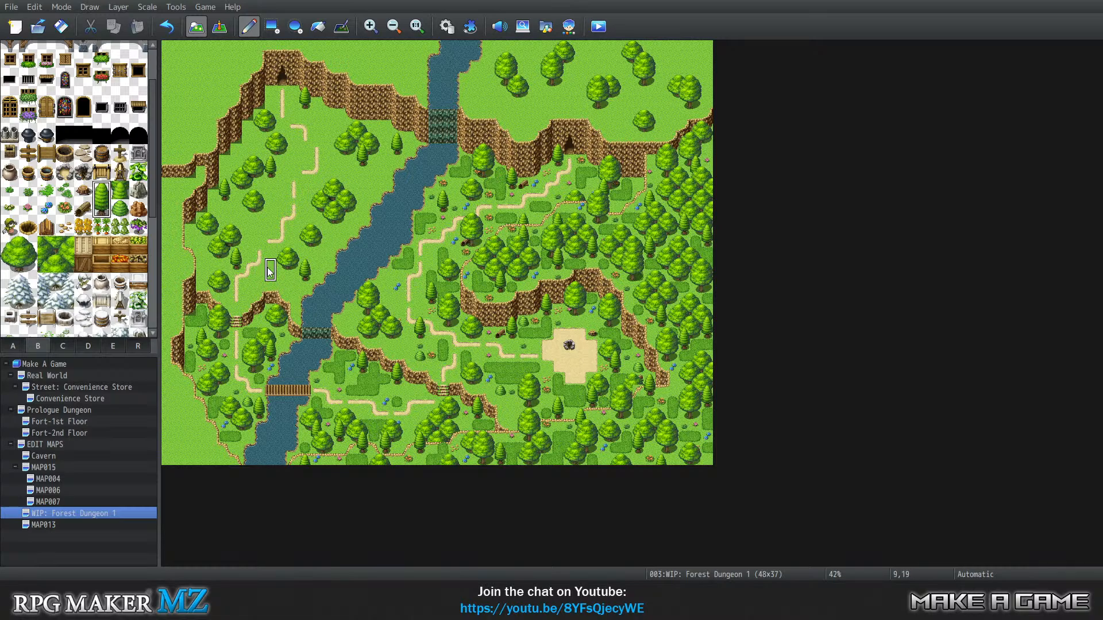
{"action": "left_click", "coordinate": [270, 270]}
Spread tall leafy trees from tileset E beside the western tree groups, along the riverbank and below the northern cliff
{"action": "left_click", "coordinate": [89, 346]}
{"action": "left_click", "coordinate": [113, 345]}
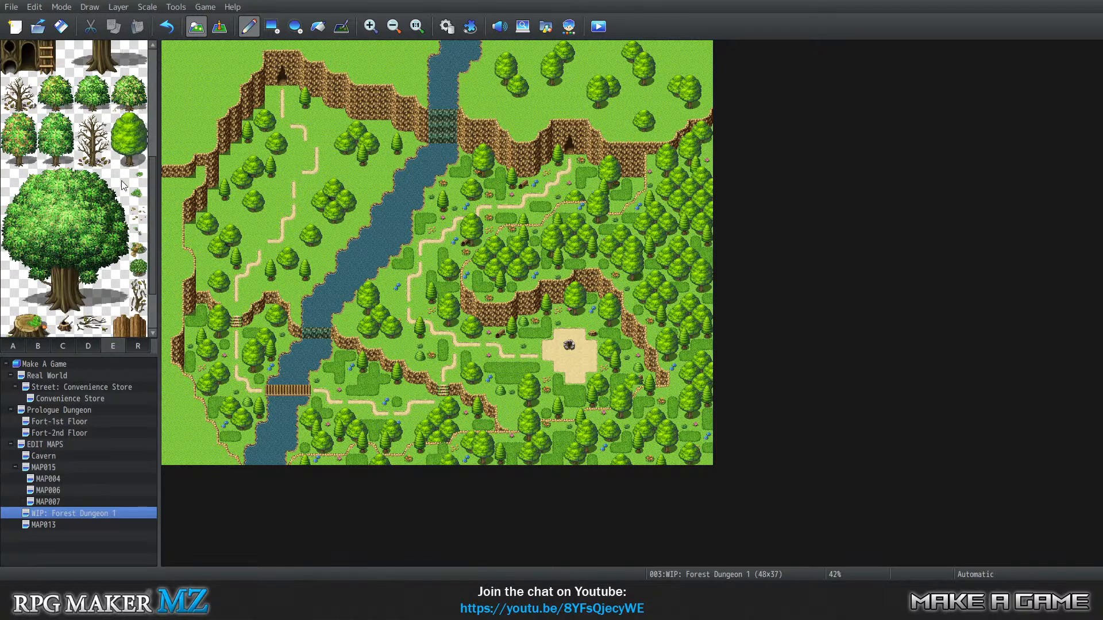
{"action": "left_click", "coordinate": [123, 124]}
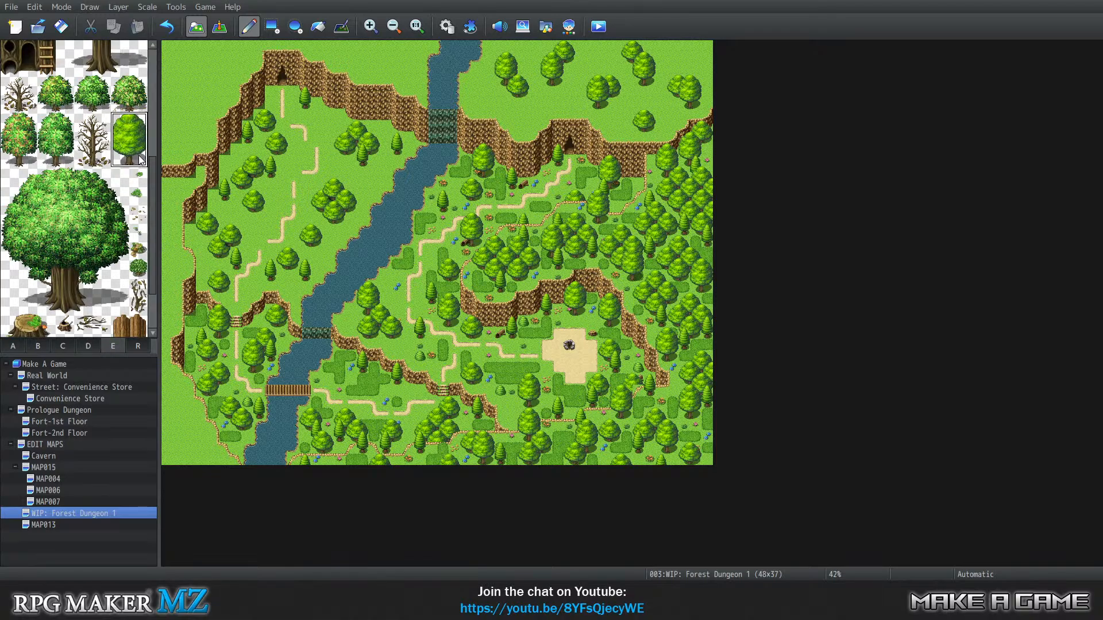
{"action": "left_click", "coordinate": [257, 209]}
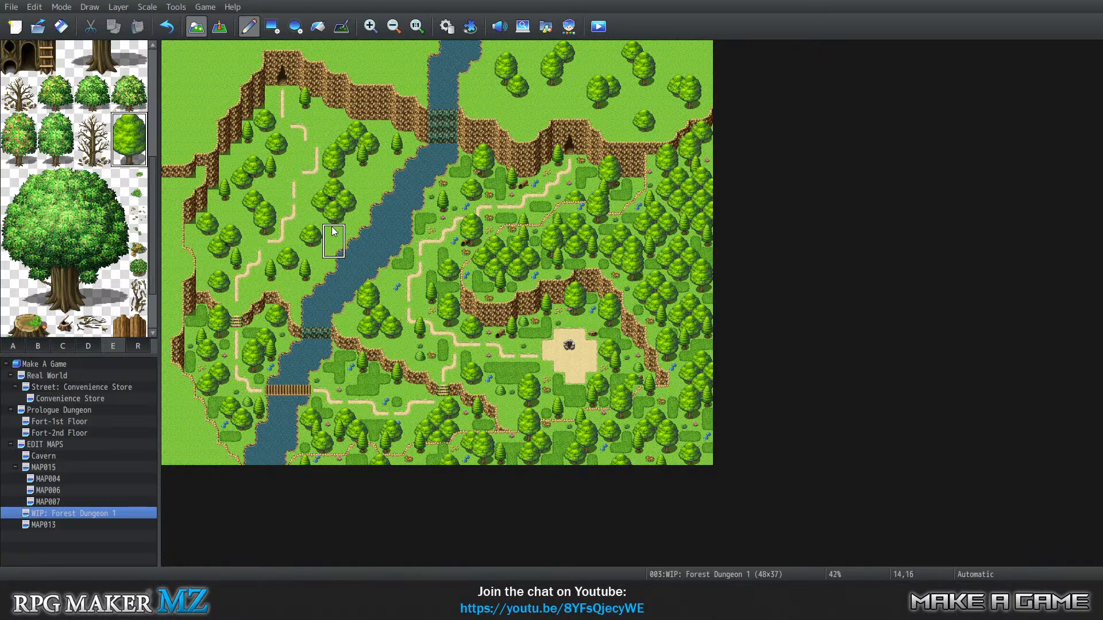
{"action": "key", "text": "ctrl+z"}
{"action": "left_click", "coordinate": [365, 165]}
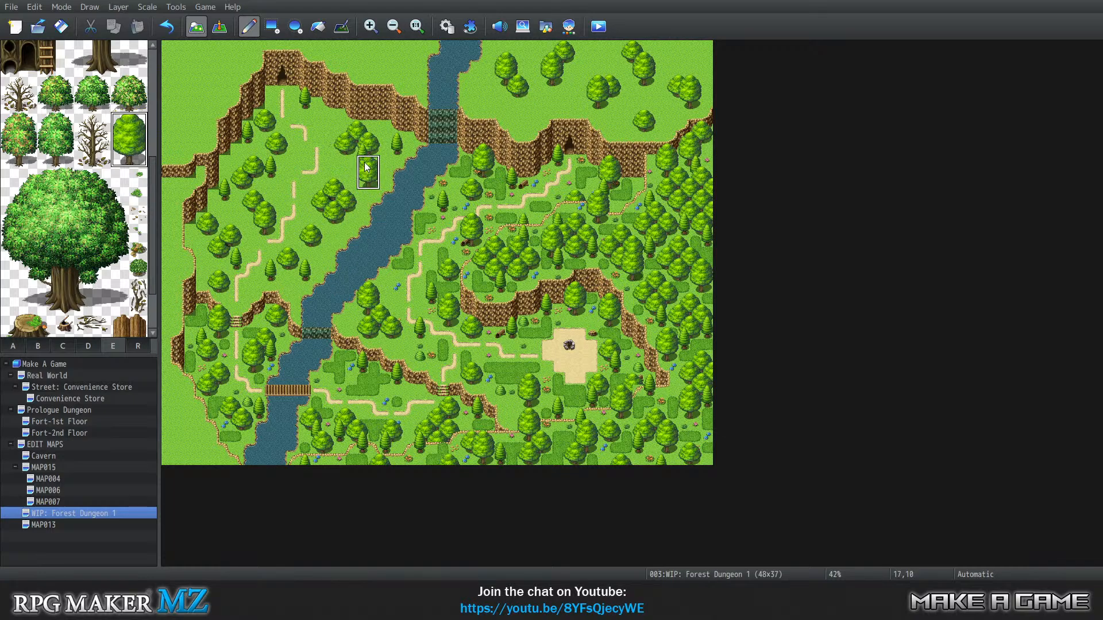
{"action": "left_click", "coordinate": [288, 271]}
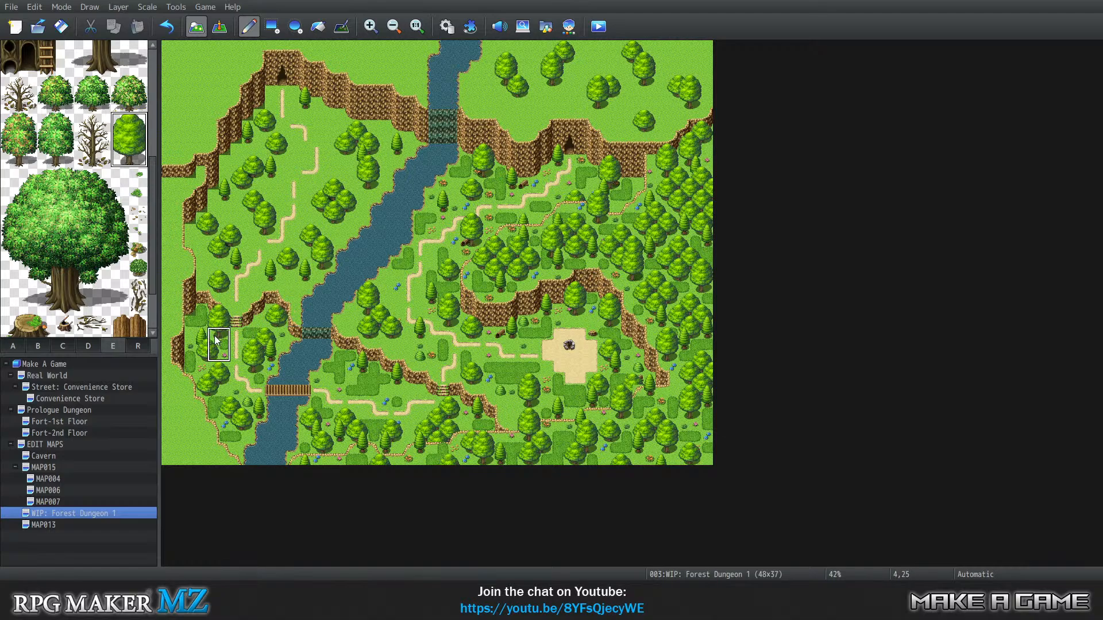
{"action": "left_click", "coordinate": [202, 237]}
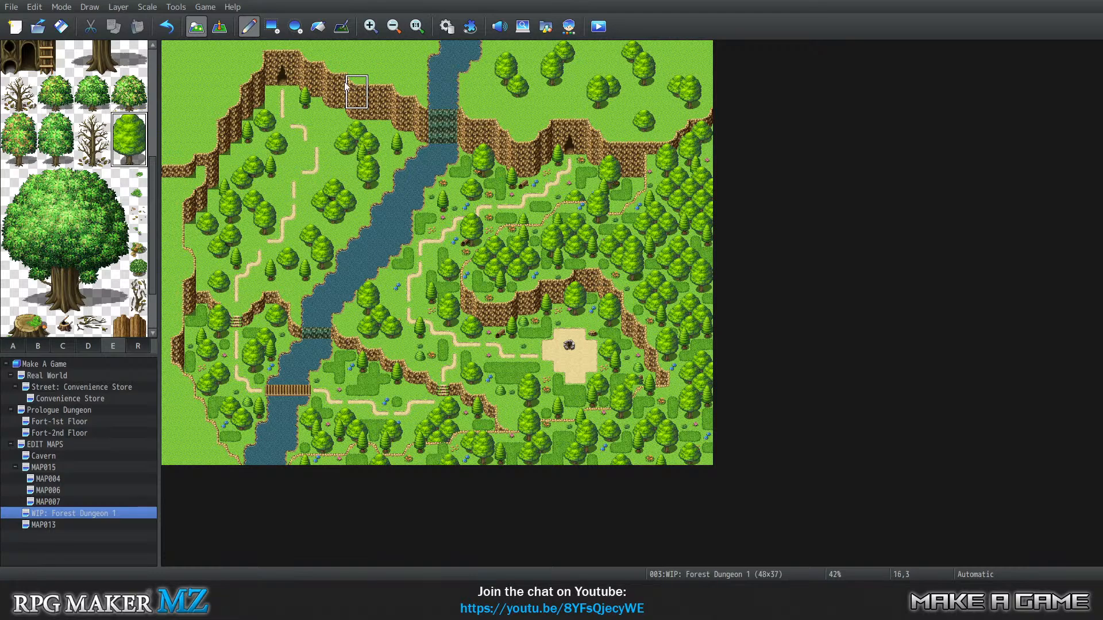
{"action": "left_click", "coordinate": [325, 109]}
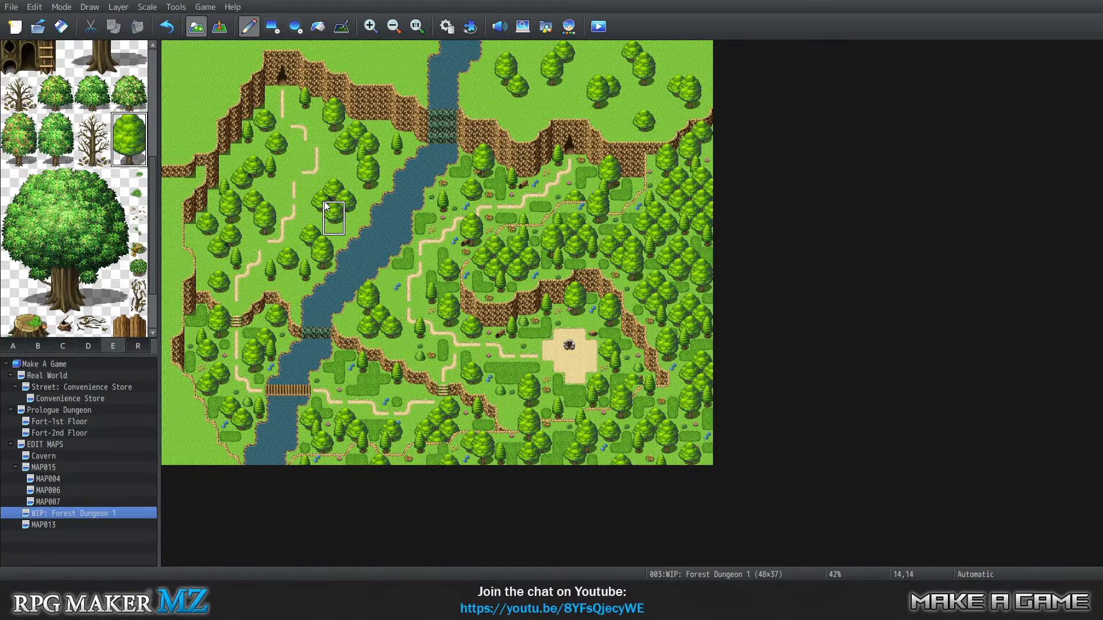
Blend the overlapping pair of round trees in the meadow's northwest using the dense-foliage tiles from tileset B
{"action": "left_click", "coordinate": [370, 26]}
{"action": "left_click", "coordinate": [370, 26]}
{"action": "left_click", "coordinate": [371, 26]}
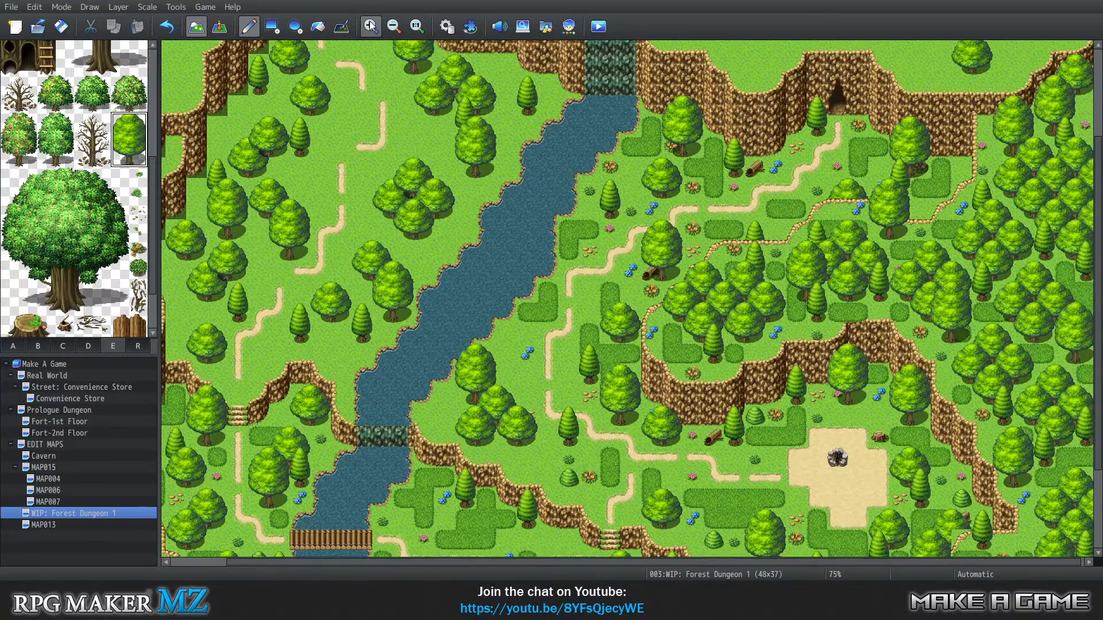
{"action": "left_click", "coordinate": [37, 350]}
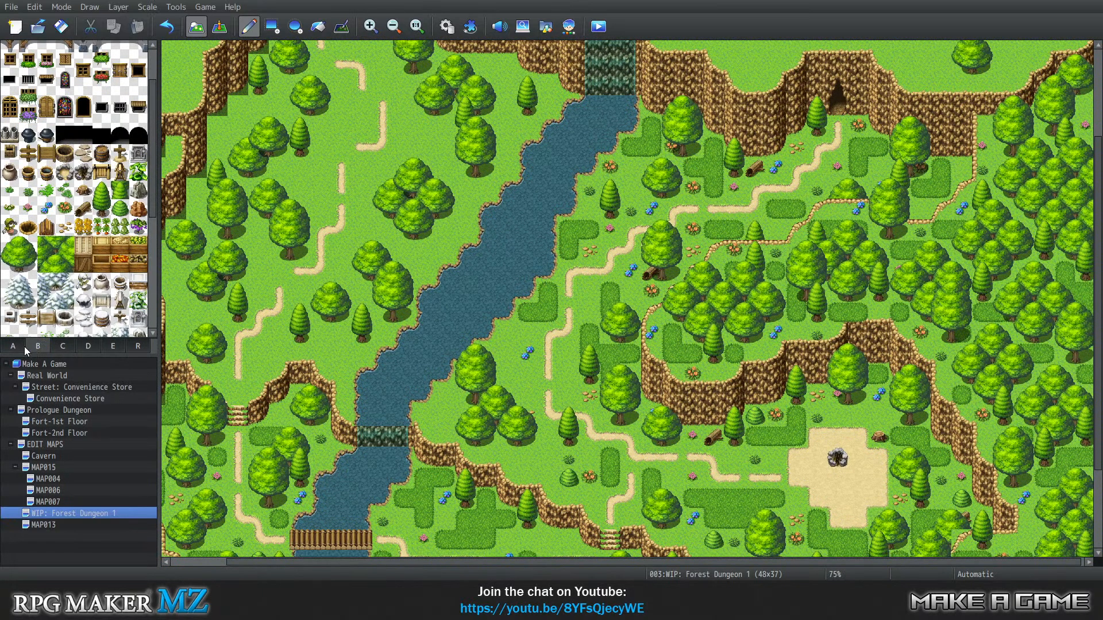
{"action": "left_click", "coordinate": [21, 347]}
{"action": "left_click", "coordinate": [40, 344]}
{"action": "left_click", "coordinate": [42, 239]}
{"action": "left_click_drag", "start_coordinate": [41, 242], "coordinate": [64, 264]}
{"action": "left_click", "coordinate": [47, 264]}
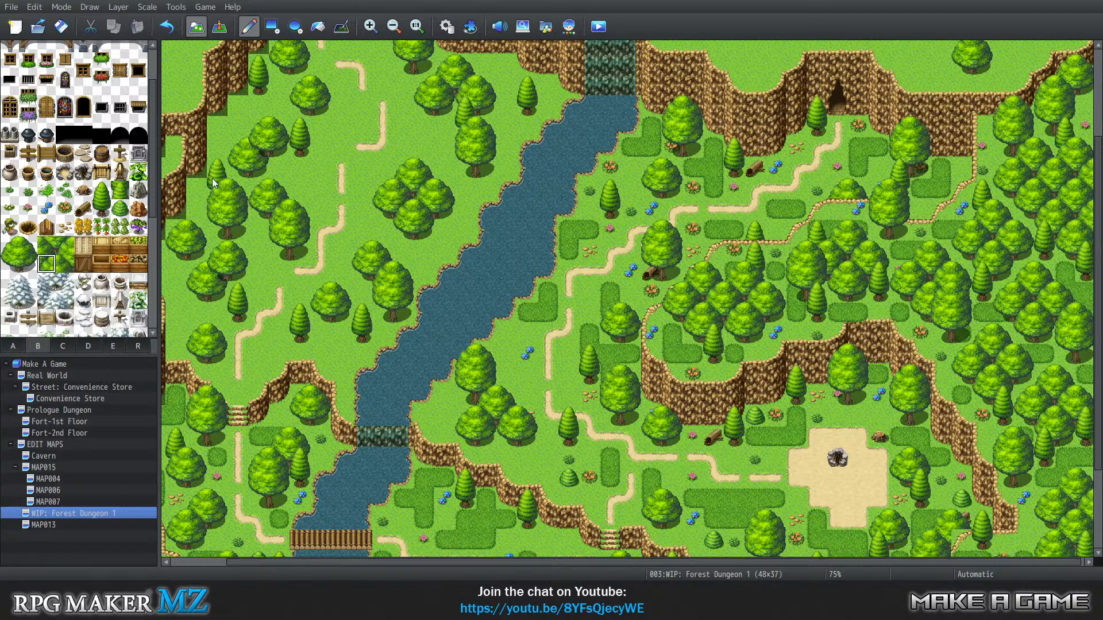
{"action": "left_click", "coordinate": [39, 246]}
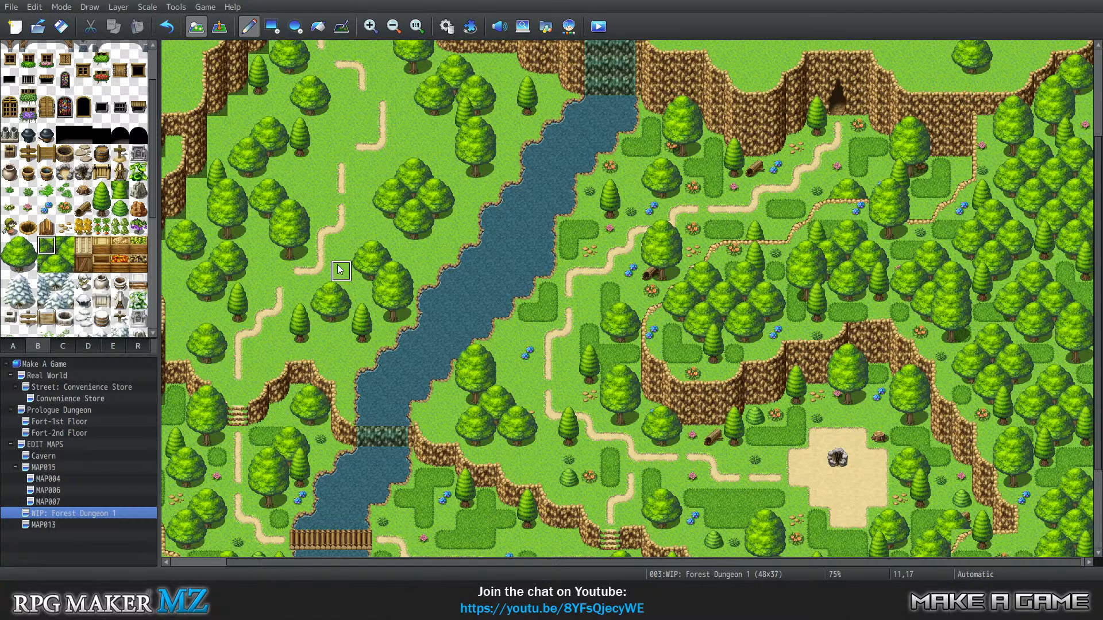
Examine the meadow's tree groups up to the northern cliff for overlaps between neighbouring trees
{"action": "scroll", "coordinate": [339, 269], "scroll_direction": "up", "scroll_amount": 3}
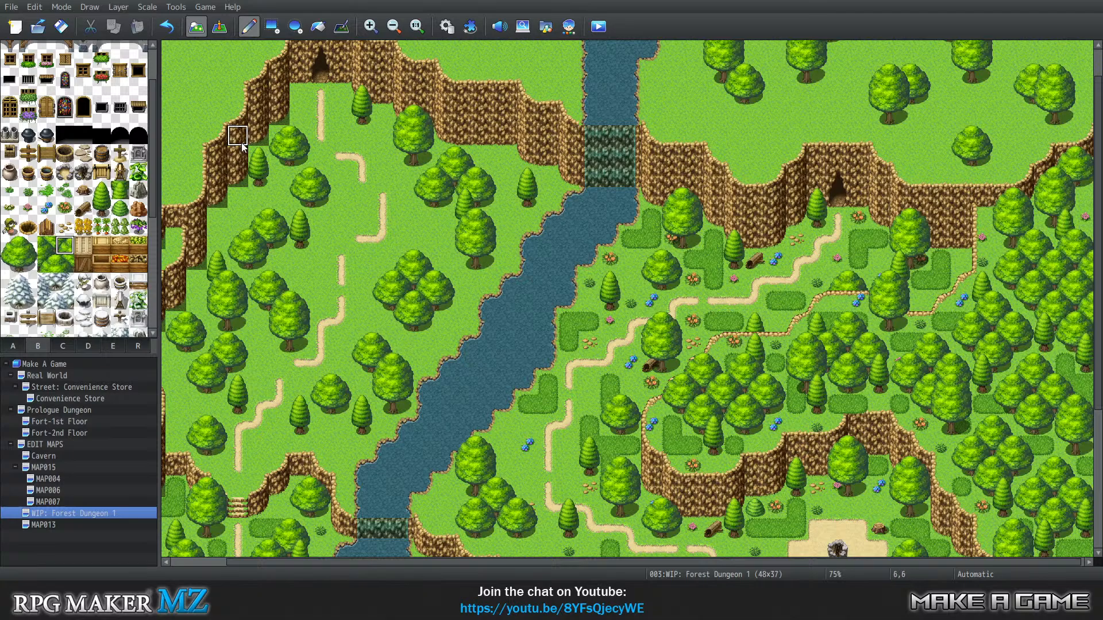
{"action": "scroll", "coordinate": [390, 284], "scroll_direction": "down", "scroll_amount": 2}
{"action": "scroll", "coordinate": [379, 285], "scroll_direction": "up", "scroll_amount": 2}
{"action": "scroll", "coordinate": [357, 326], "scroll_direction": "down", "scroll_amount": 3}
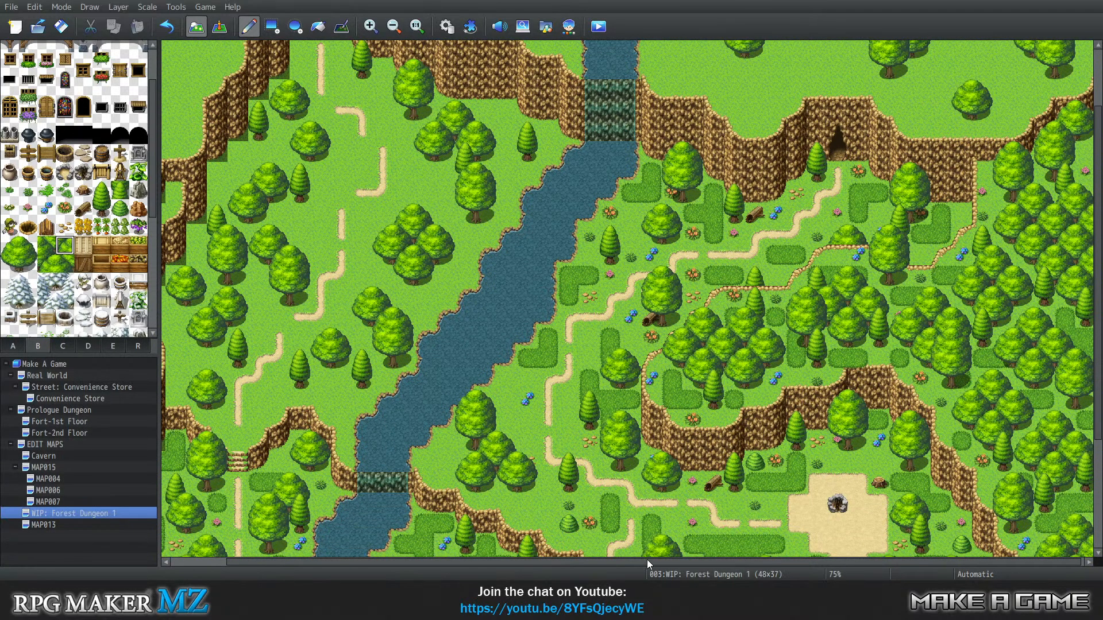
{"action": "left_click_drag", "start_coordinate": [646, 562], "coordinate": [497, 563]}
{"action": "scroll", "coordinate": [332, 233], "scroll_direction": "up", "scroll_amount": 3}
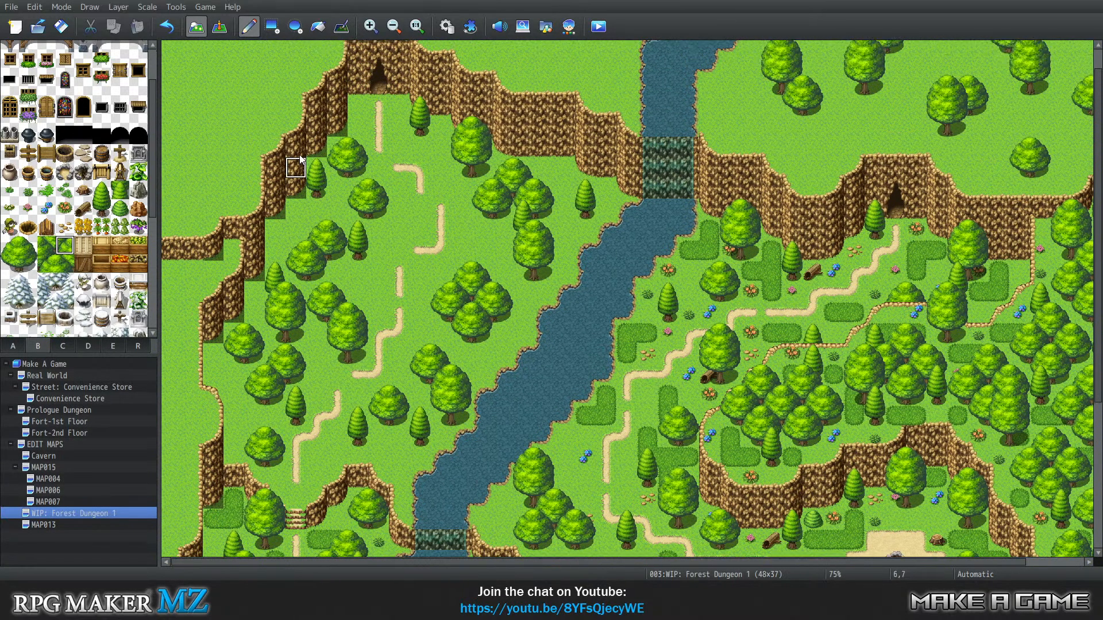
{"action": "scroll", "coordinate": [377, 171], "scroll_direction": "down", "scroll_amount": 1}
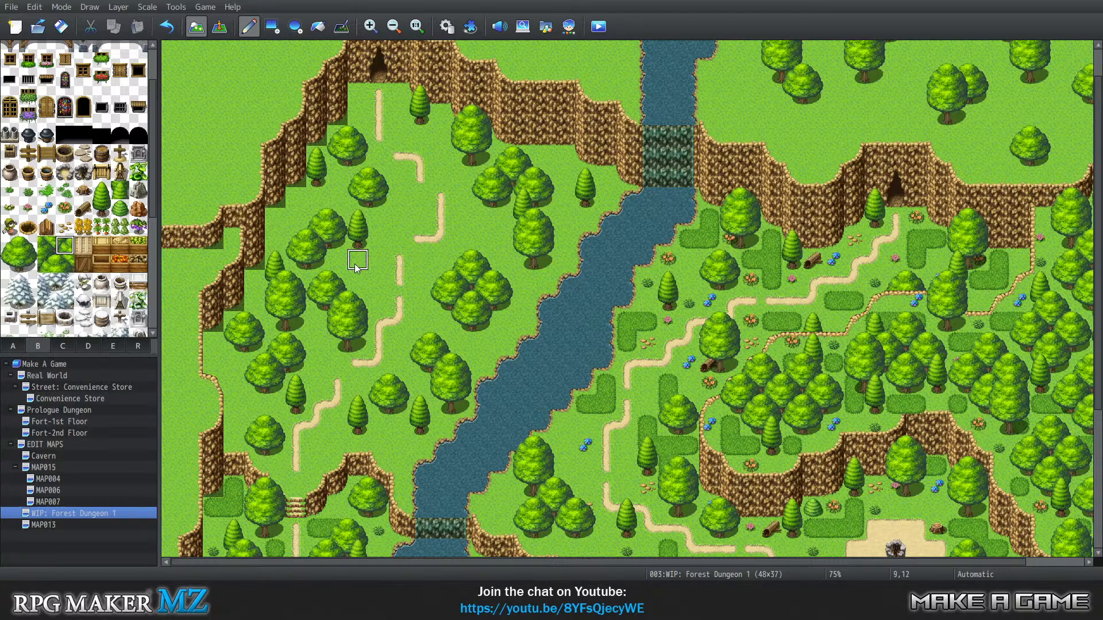
On layer 2, sample the hedge tile from east of the river and paint hedges by the western tree groups and along the western cliff
{"action": "scroll", "coordinate": [844, 414], "scroll_direction": "down", "scroll_amount": 10}
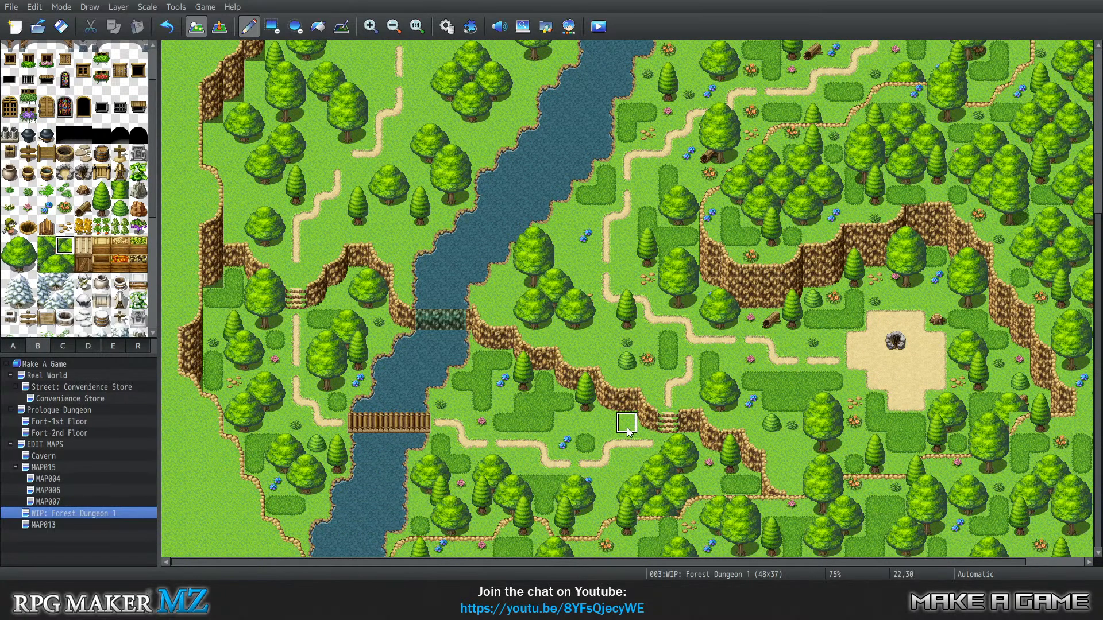
{"action": "scroll", "coordinate": [446, 244], "scroll_direction": "up", "scroll_amount": 13}
{"action": "scroll", "coordinate": [447, 244], "scroll_direction": "up", "scroll_amount": 3}
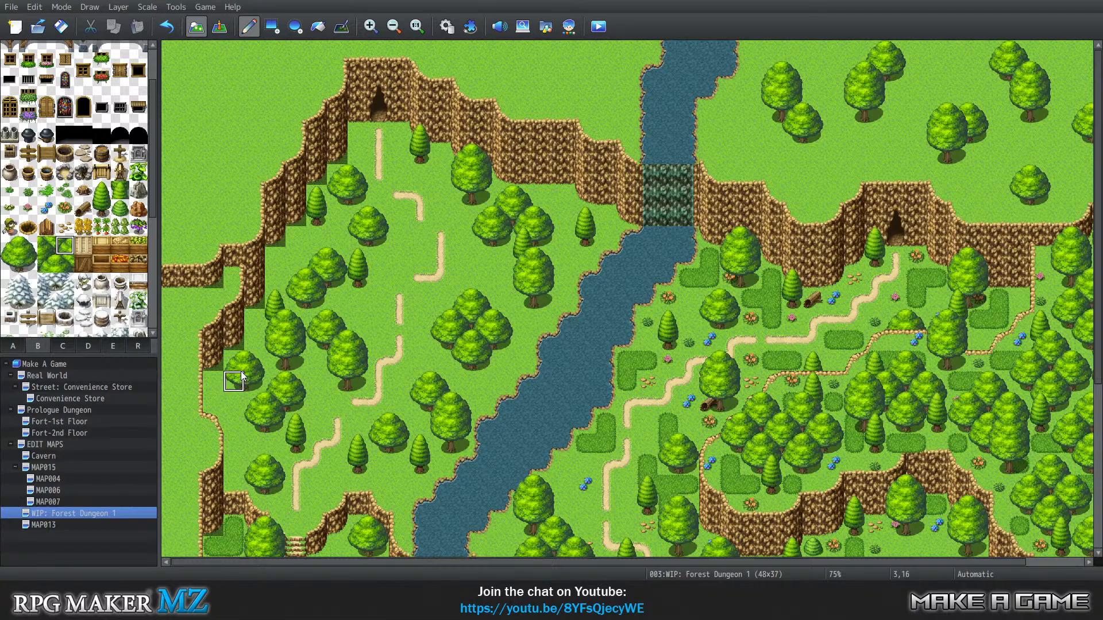
{"action": "key", "text": "1"}
{"action": "key", "text": "2"}
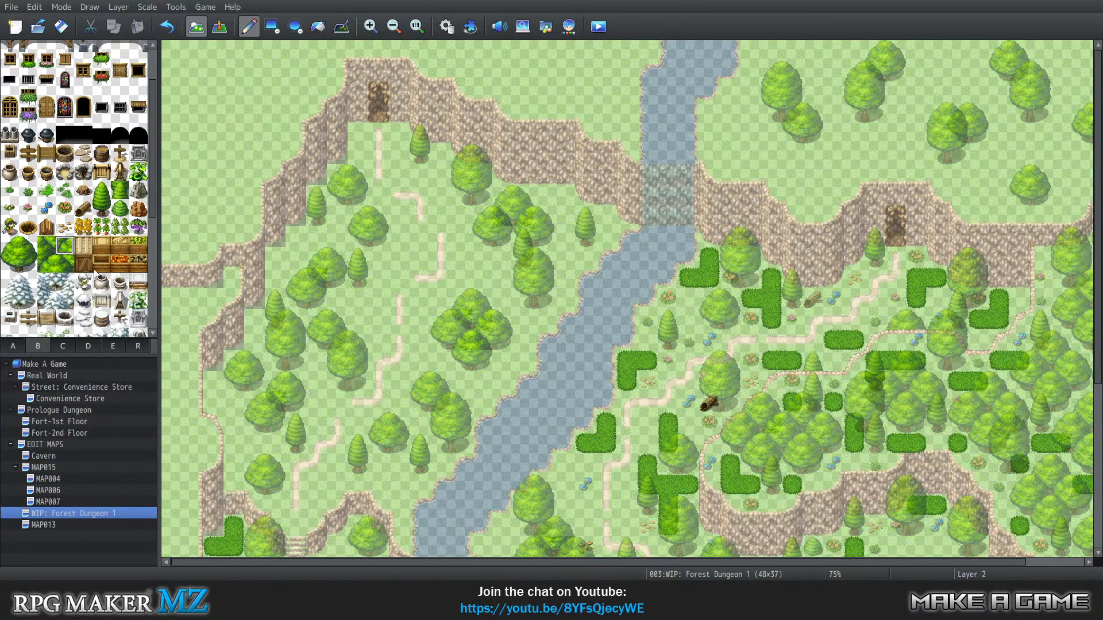
{"action": "right_click", "coordinate": [709, 280]}
{"action": "left_click_drag", "start_coordinate": [352, 307], "coordinate": [352, 321]}
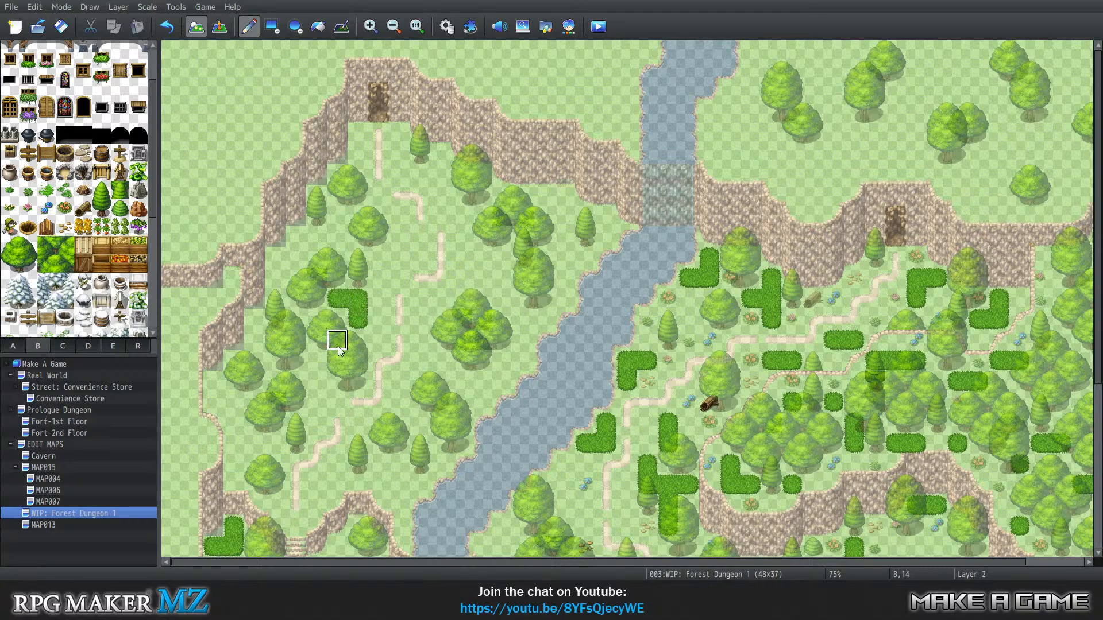
{"action": "left_click_drag", "start_coordinate": [296, 236], "coordinate": [296, 257]}
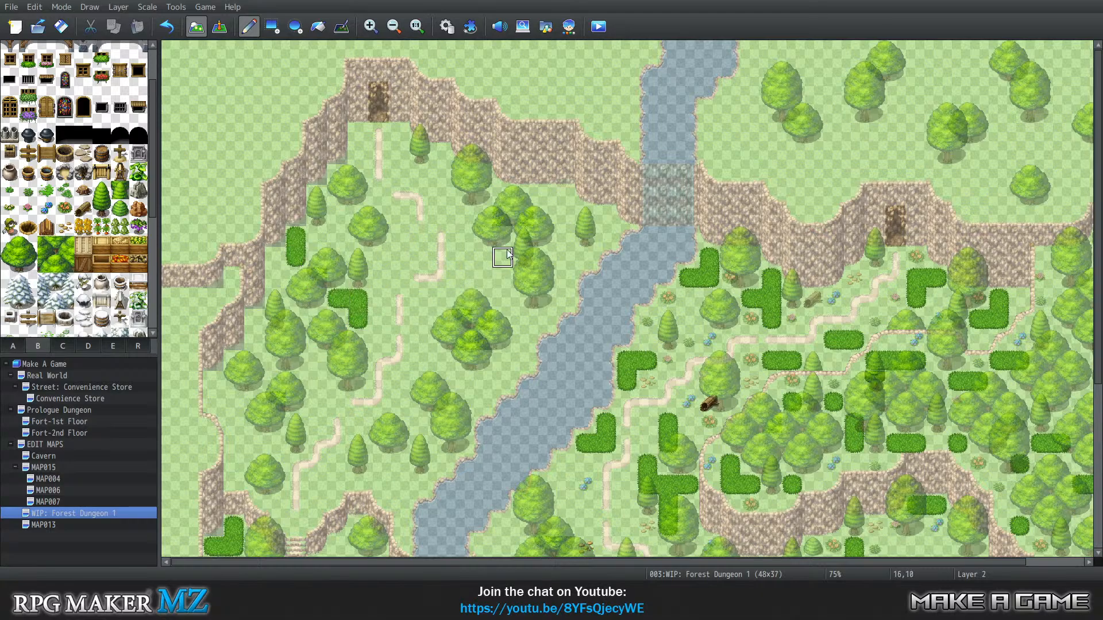
Paint a corner-shaped hedge below the meadow's northeastern tree cluster and a five-tile hedge block inside the dirt path's bend
{"action": "left_click_drag", "start_coordinate": [495, 260], "coordinate": [482, 279]}
{"action": "left_click", "coordinate": [399, 236]}
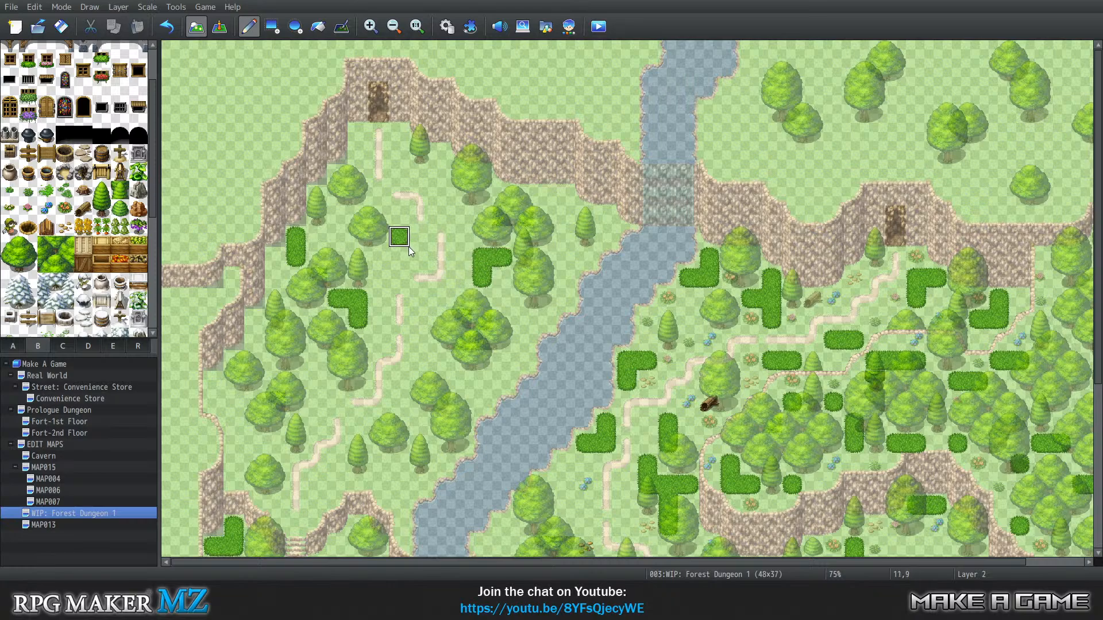
{"action": "left_click", "coordinate": [419, 244]}
{"action": "left_click", "coordinate": [401, 277]}
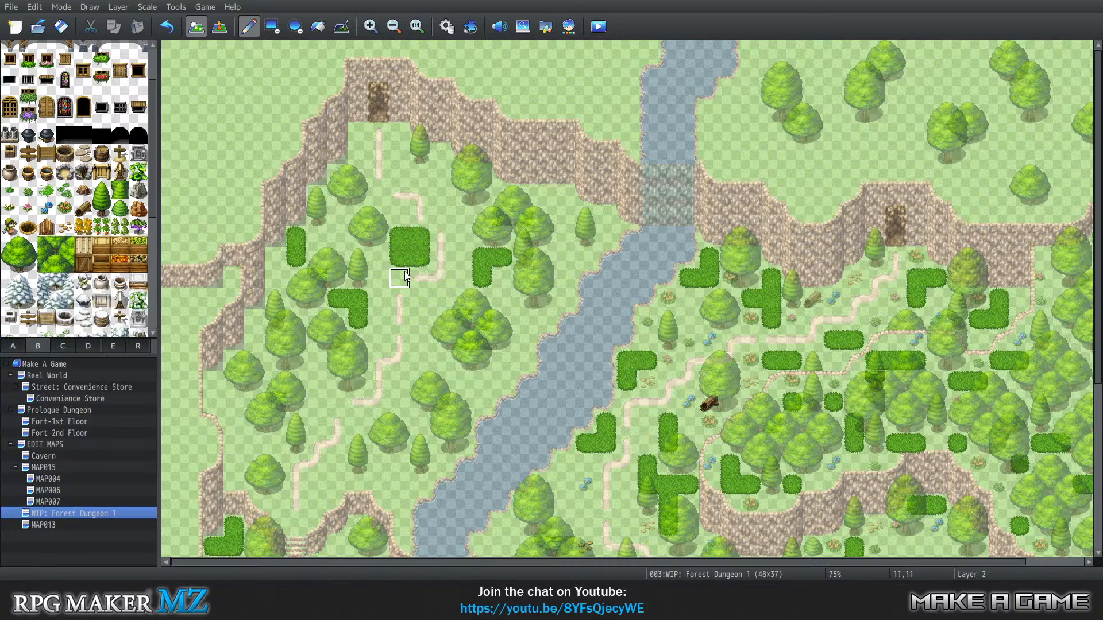
Add hedges below the northern cliff: two-tile strips beside the tall tree and the eastern conifer, and one tile west of the cave path
{"action": "left_click", "coordinate": [442, 175]}
{"action": "left_click", "coordinate": [450, 155]}
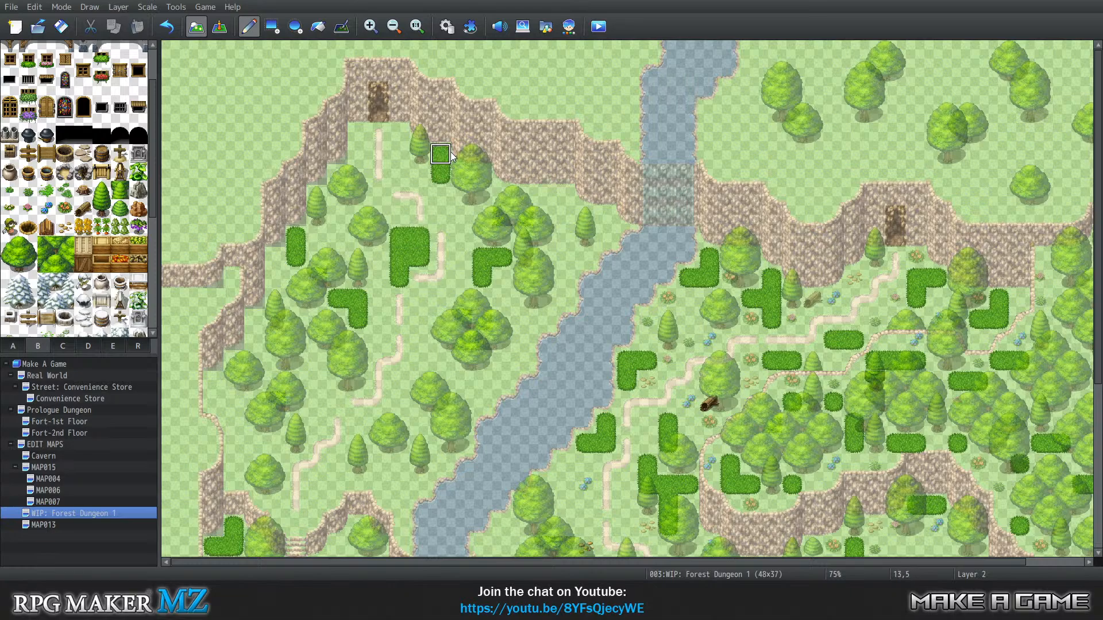
{"action": "left_click", "coordinate": [357, 154]}
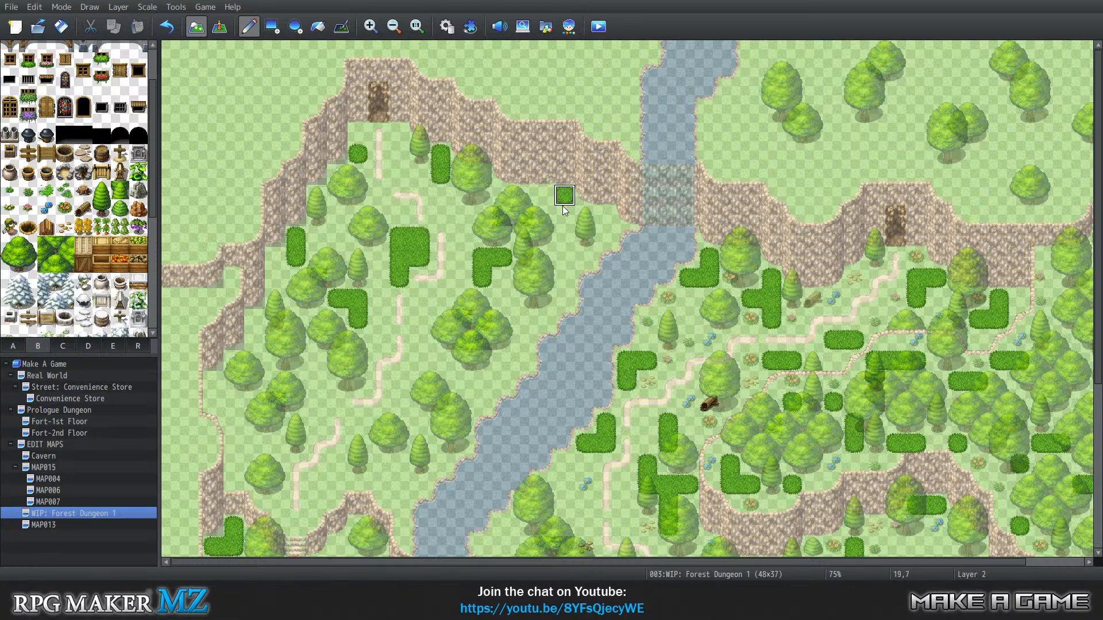
{"action": "left_click", "coordinate": [564, 216]}
Paint two L-shaped hedges, one southeast and one southwest of the four-tree cluster near the riverbank
{"action": "left_click", "coordinate": [523, 338]}
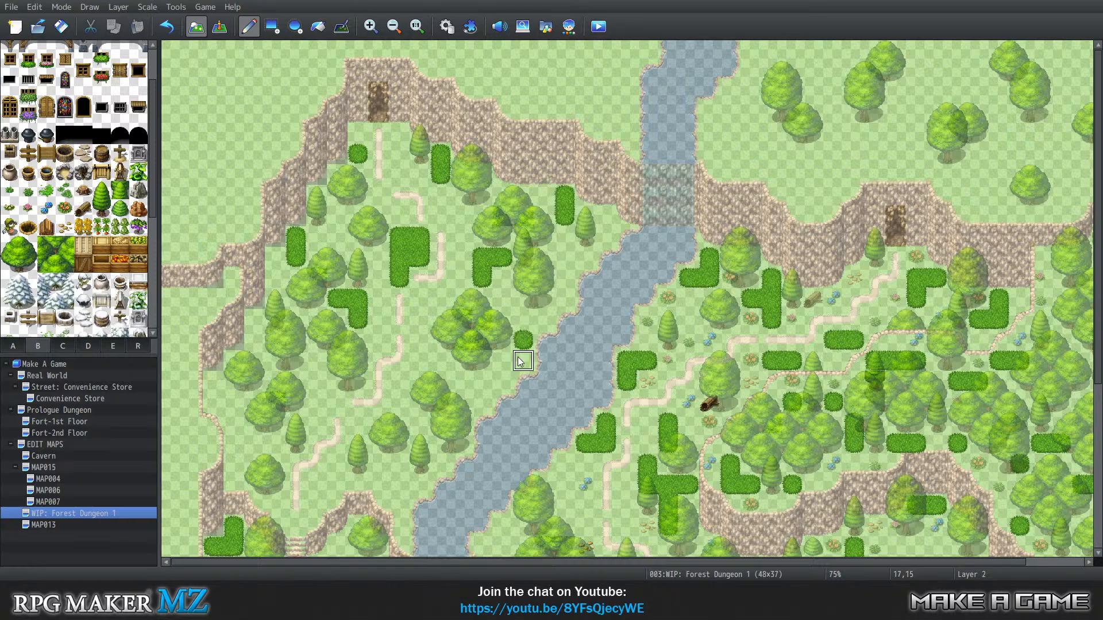
{"action": "left_click_drag", "start_coordinate": [503, 361], "coordinate": [523, 361]}
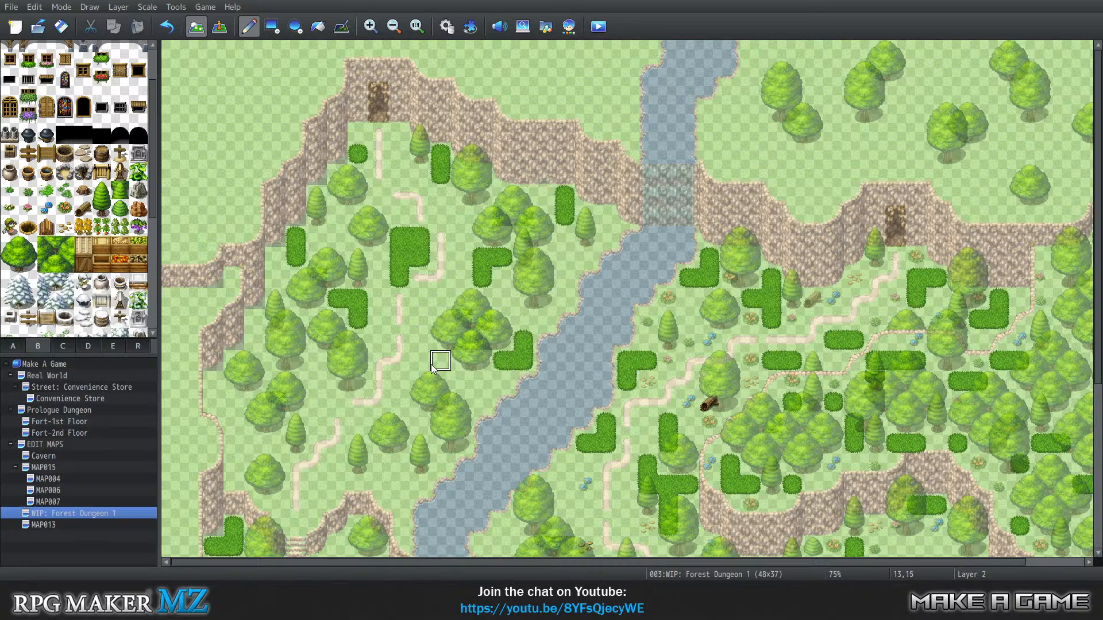
{"action": "left_click", "coordinate": [461, 381]}
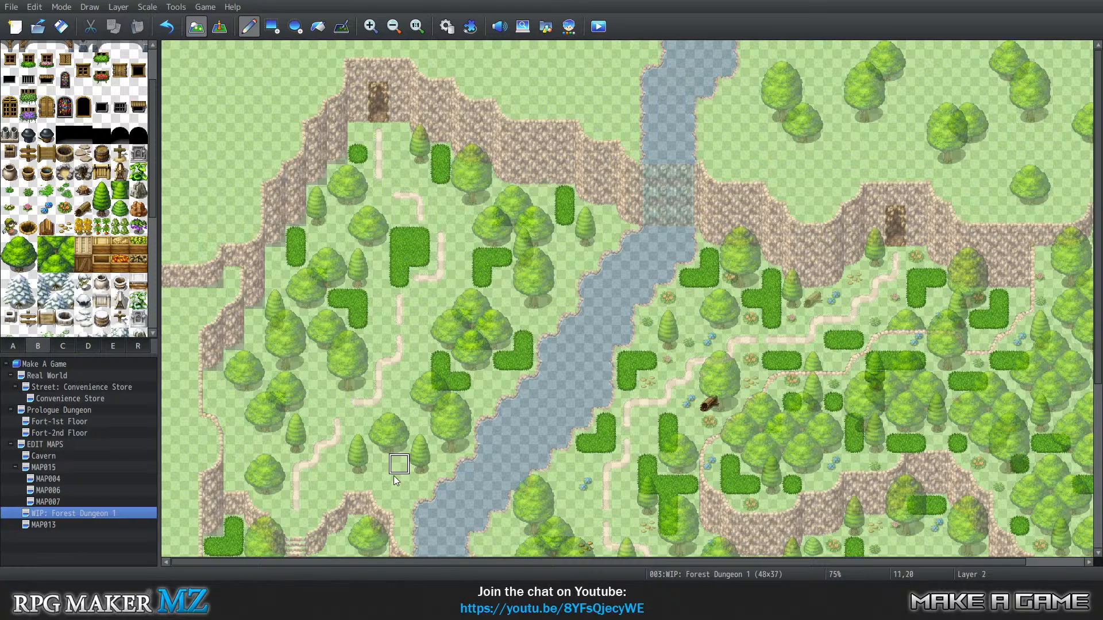
Paint a four-tile hedge between the southern conifers and the cliff, plus a single hedge tile beside the path above the stairs
{"action": "scroll", "coordinate": [410, 422], "scroll_direction": "down", "scroll_amount": 3}
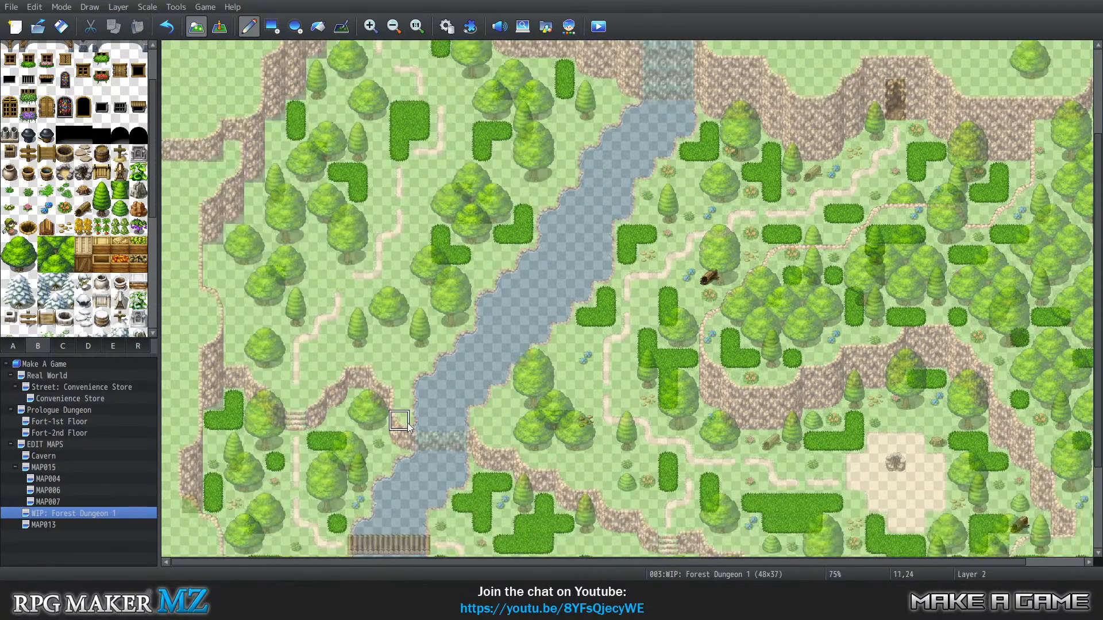
{"action": "left_click", "coordinate": [398, 340]}
{"action": "left_click", "coordinate": [379, 359]}
{"action": "left_click", "coordinate": [398, 359]}
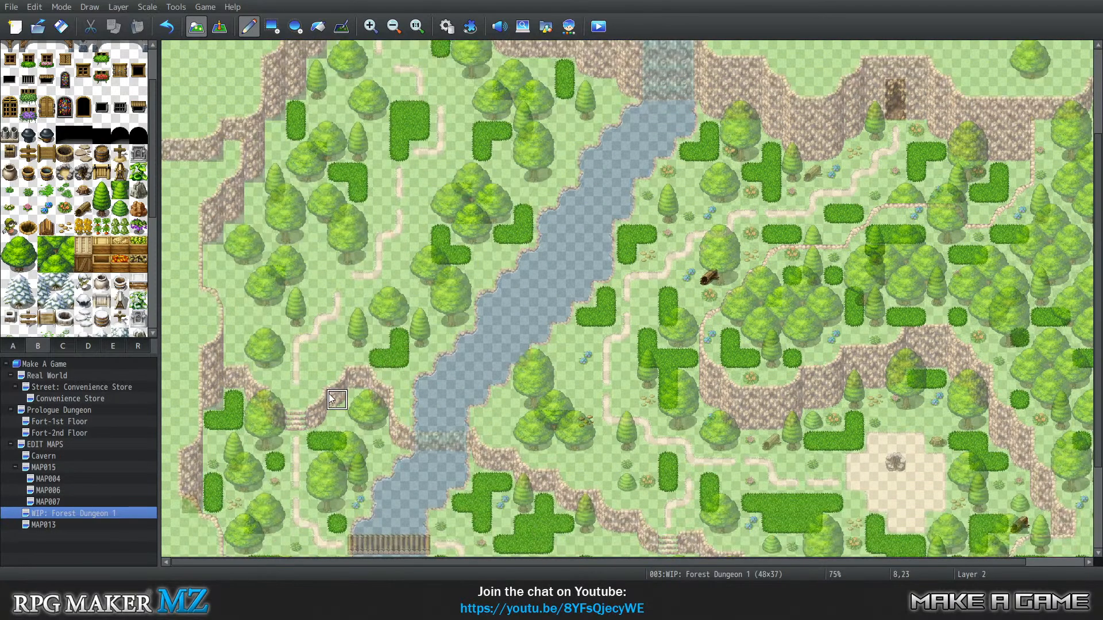
{"action": "left_click", "coordinate": [399, 379]}
{"action": "left_click", "coordinate": [316, 358]}
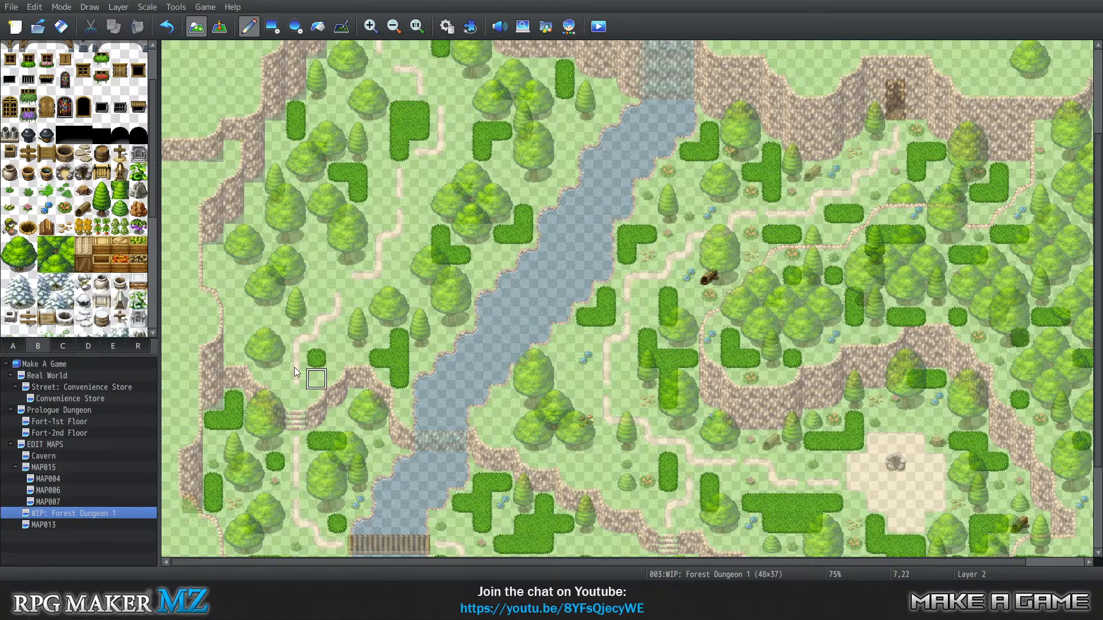
Wrap an L-shaped hedge around the southwestern round tree, add one hedge tile by the western edge, and return to automatic layer mode
{"action": "left_click", "coordinate": [275, 317]}
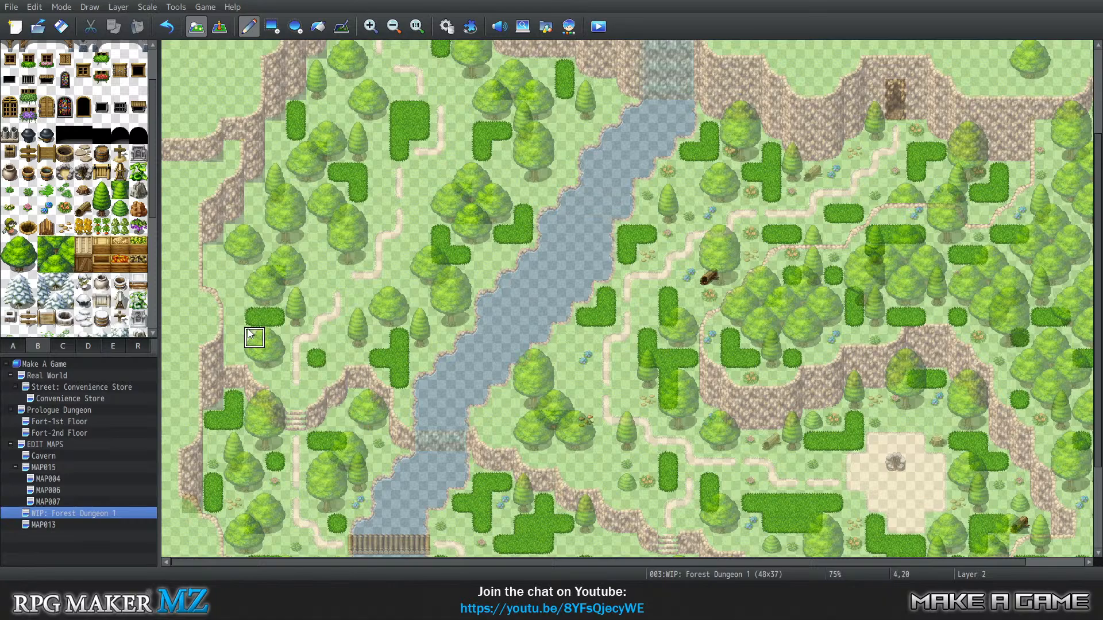
{"action": "left_click", "coordinate": [252, 337]}
{"action": "left_click", "coordinate": [233, 275]}
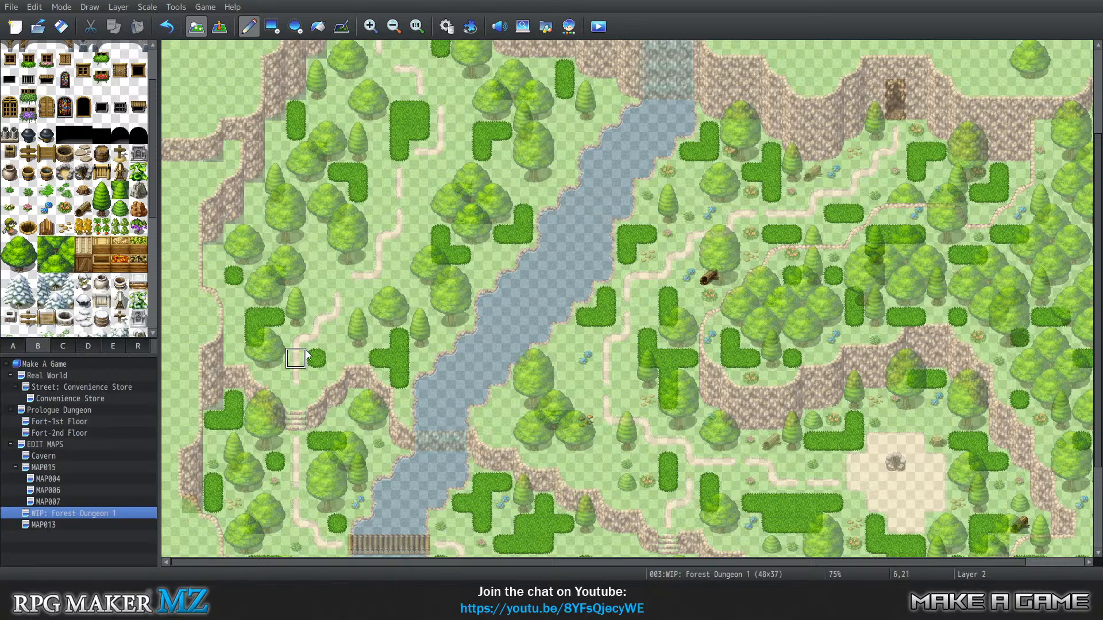
{"action": "scroll", "coordinate": [310, 351], "scroll_direction": "up", "scroll_amount": 2}
{"action": "key", "text": "3"}
{"action": "key", "text": "4"}
{"action": "key", "text": "0"}
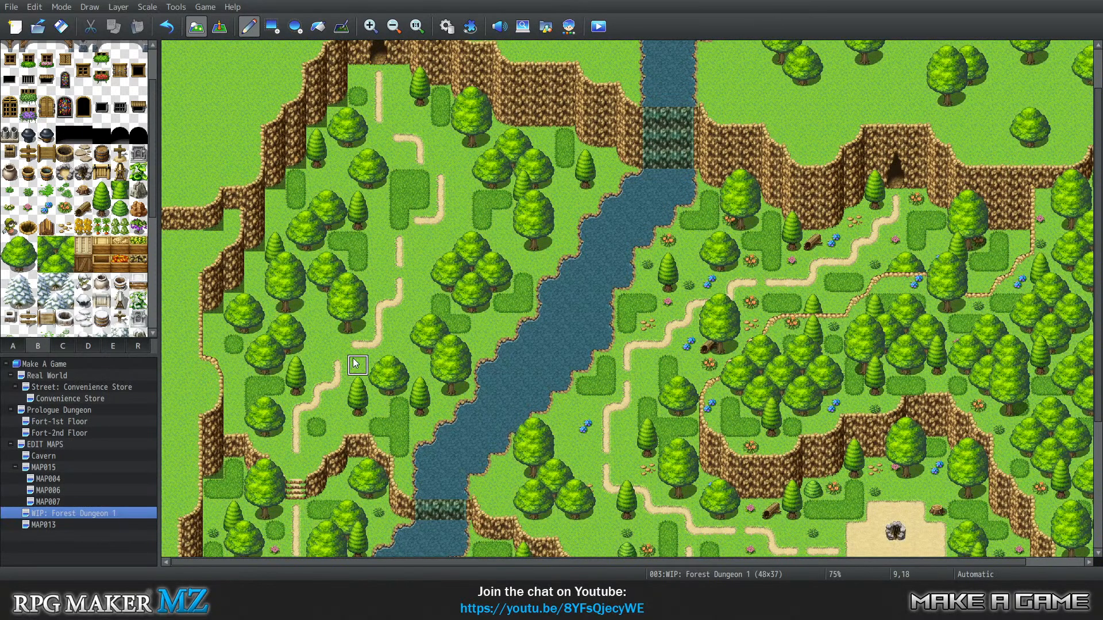
Paint an L-shaped hedge on layer 2 behind the overlapping round trees in the meadow's southwest
{"action": "left_click", "coordinate": [310, 345]}
{"action": "key", "text": "1"}
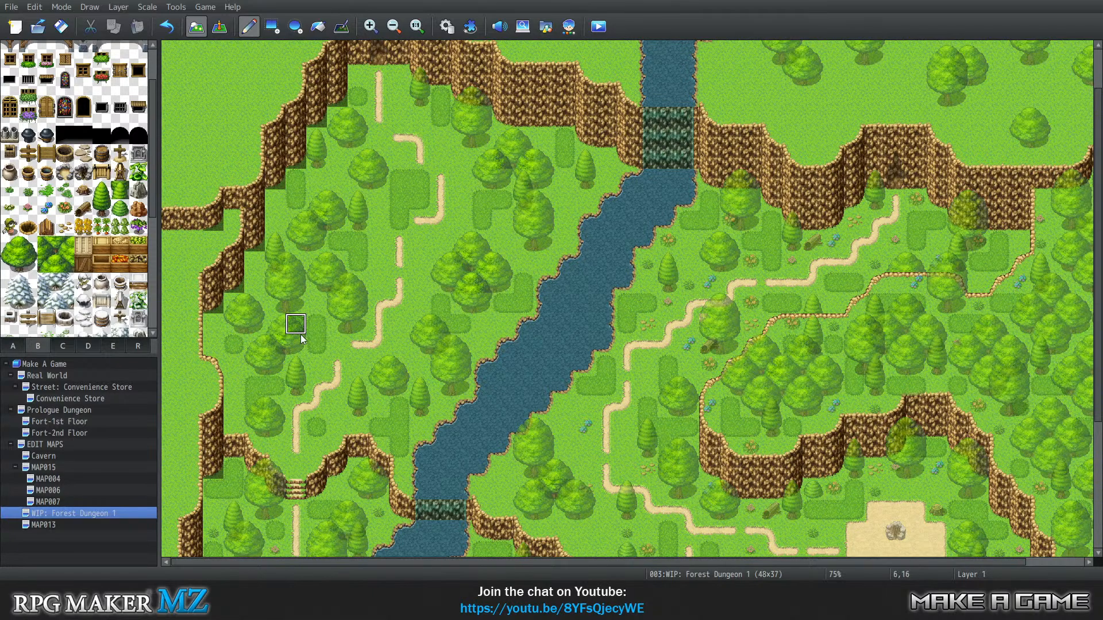
{"action": "left_click", "coordinate": [300, 333]}
{"action": "key", "text": "2"}
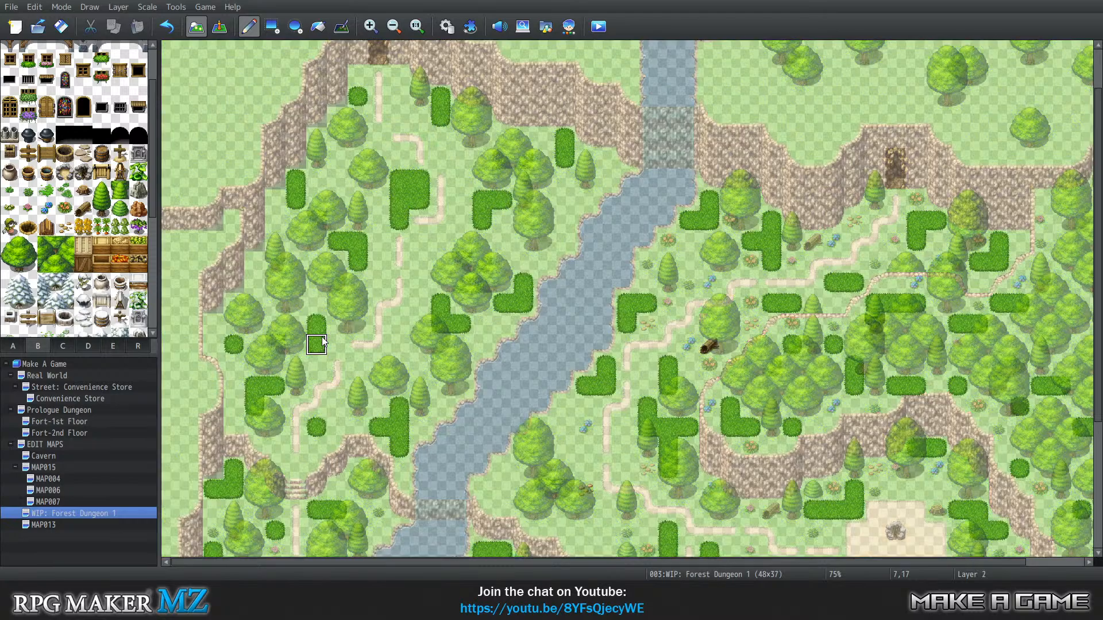
{"action": "left_click", "coordinate": [305, 328]}
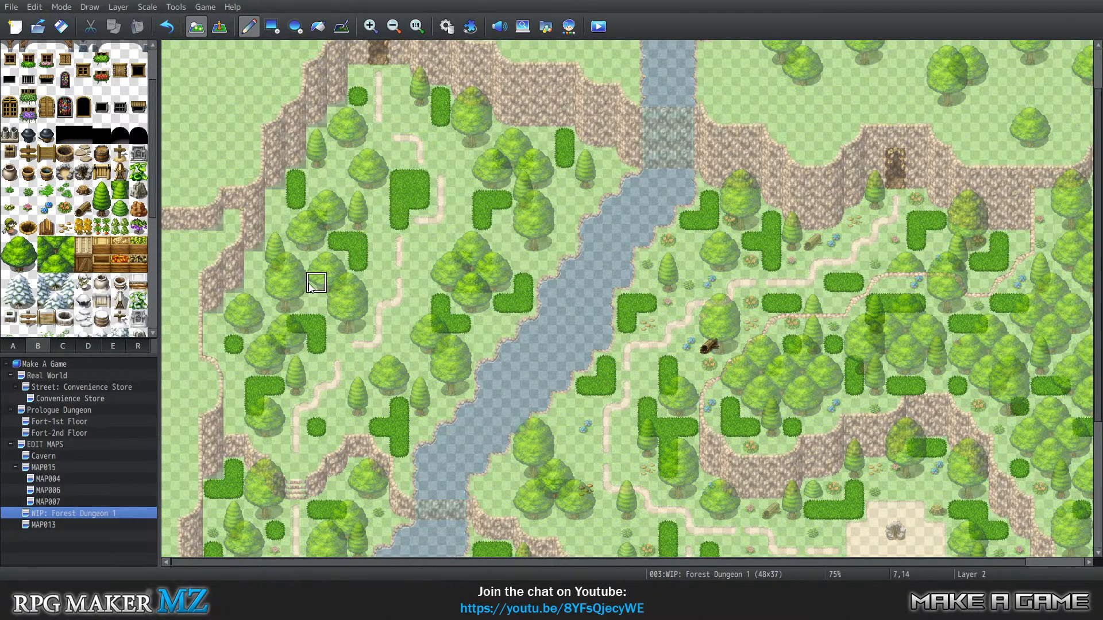
Extend a two-tile hedge on layer 2 behind the tall western tree and its round neighbour, and restore automatic layer mode
{"action": "left_click", "coordinate": [314, 264]}
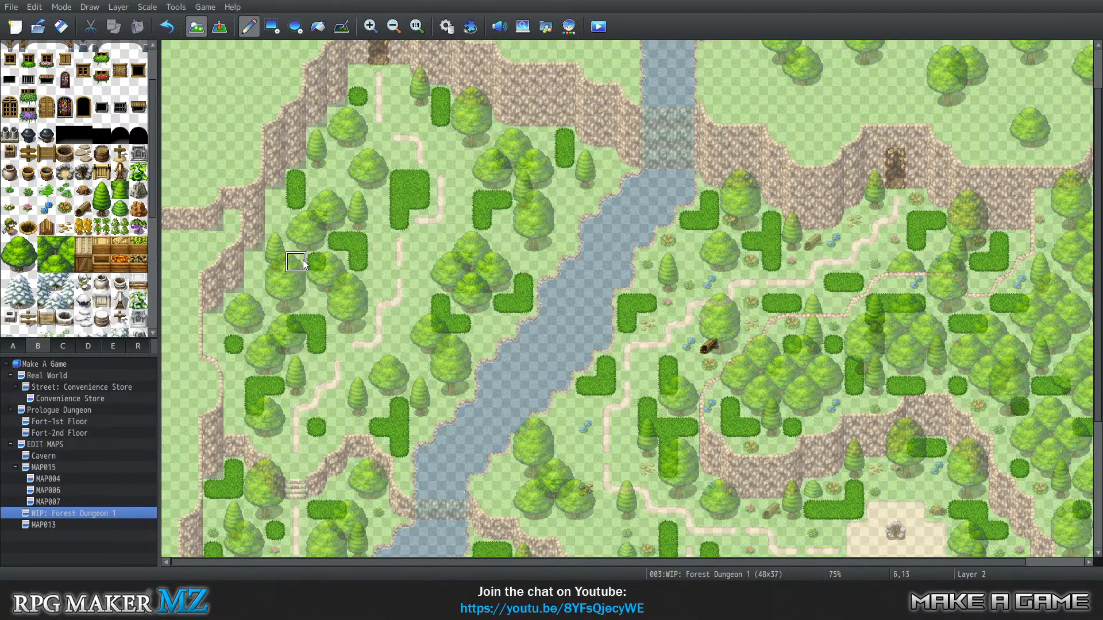
{"action": "left_click", "coordinate": [304, 265]}
{"action": "key", "text": "3"}
{"action": "key", "text": "4"}
{"action": "key", "text": "0"}
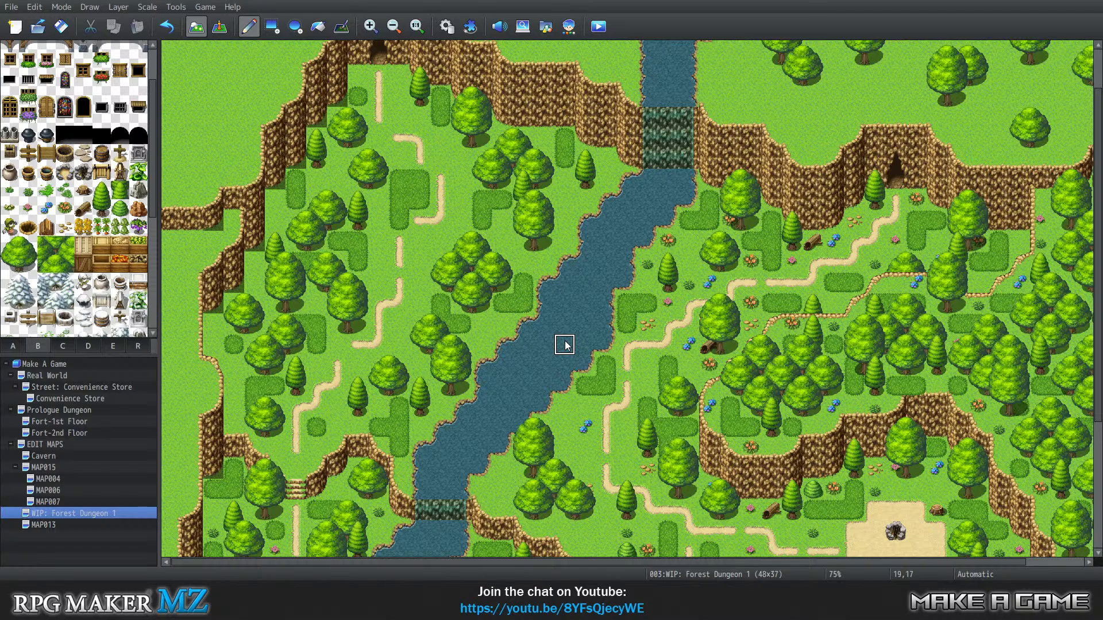
{"action": "scroll", "coordinate": [574, 255], "scroll_direction": "down", "scroll_amount": 2}
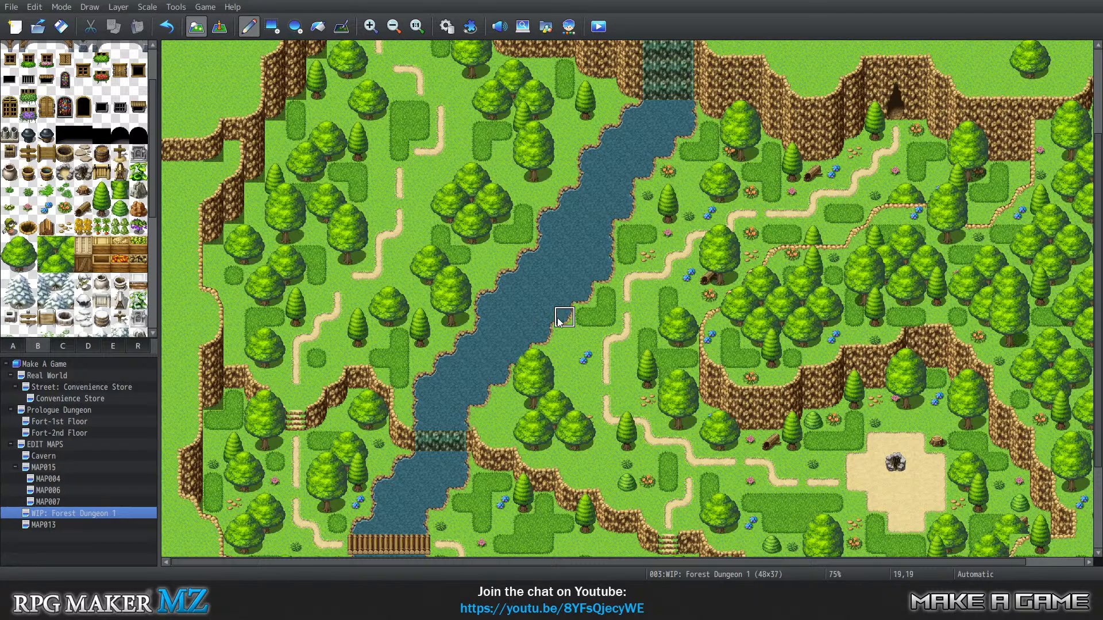
{"action": "key", "text": "1"}
{"action": "key", "text": "2"}
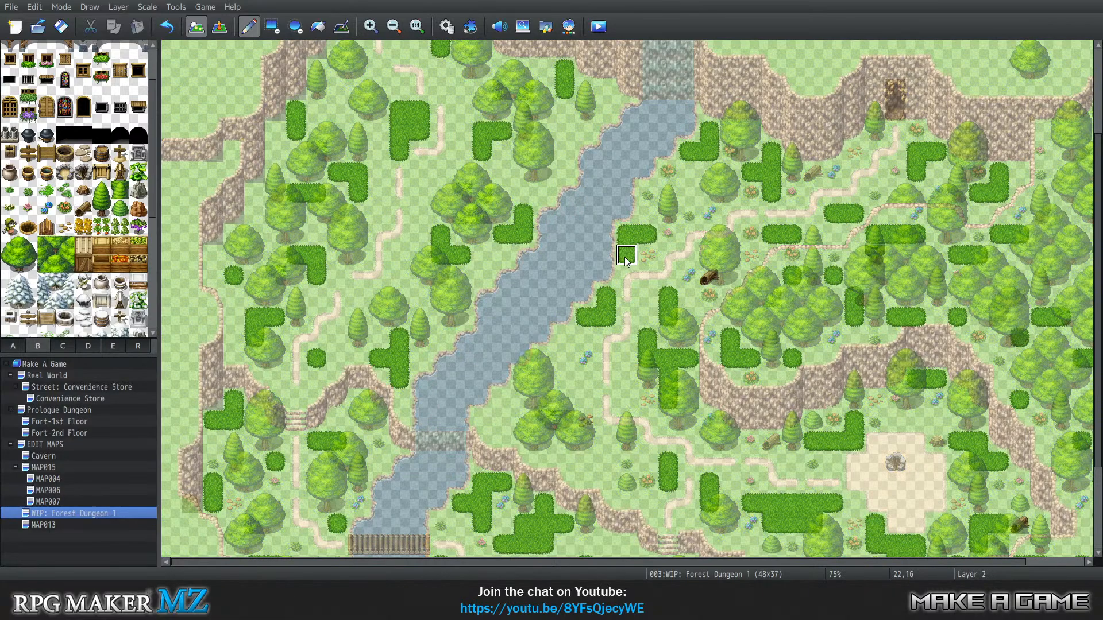
{"action": "key", "text": "3"}
{"action": "key", "text": "4"}
{"action": "key", "text": "0"}
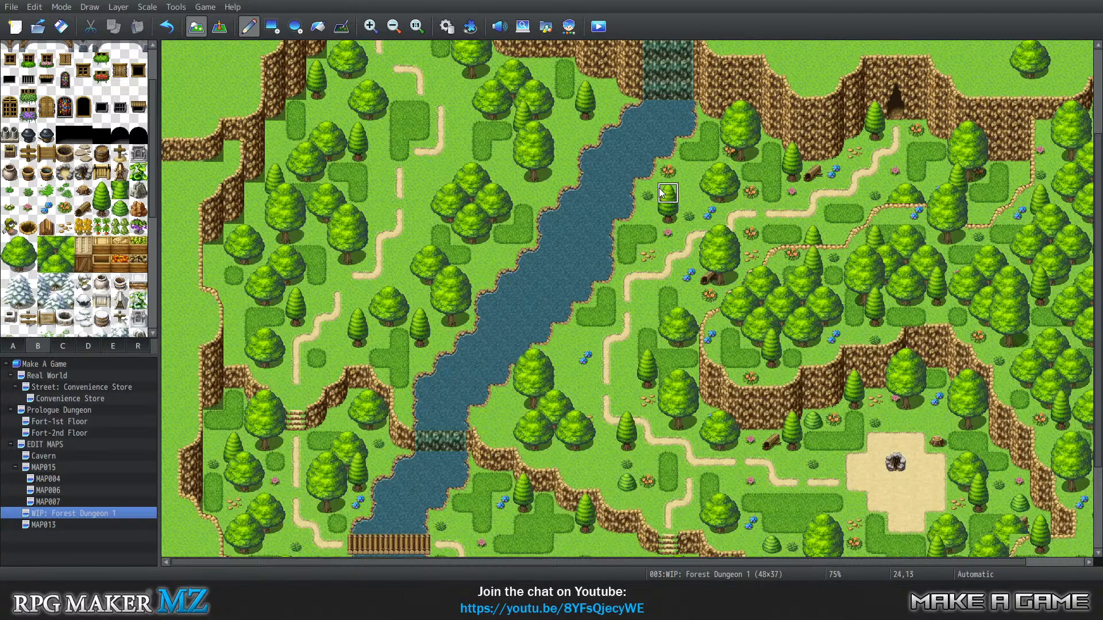
On layer 4, scatter four orange-flowered plants beside the path, the northern tree cluster, the western edge and the riverside trees
{"action": "key", "text": "1"}
{"action": "key", "text": "2"}
{"action": "key", "text": "3"}
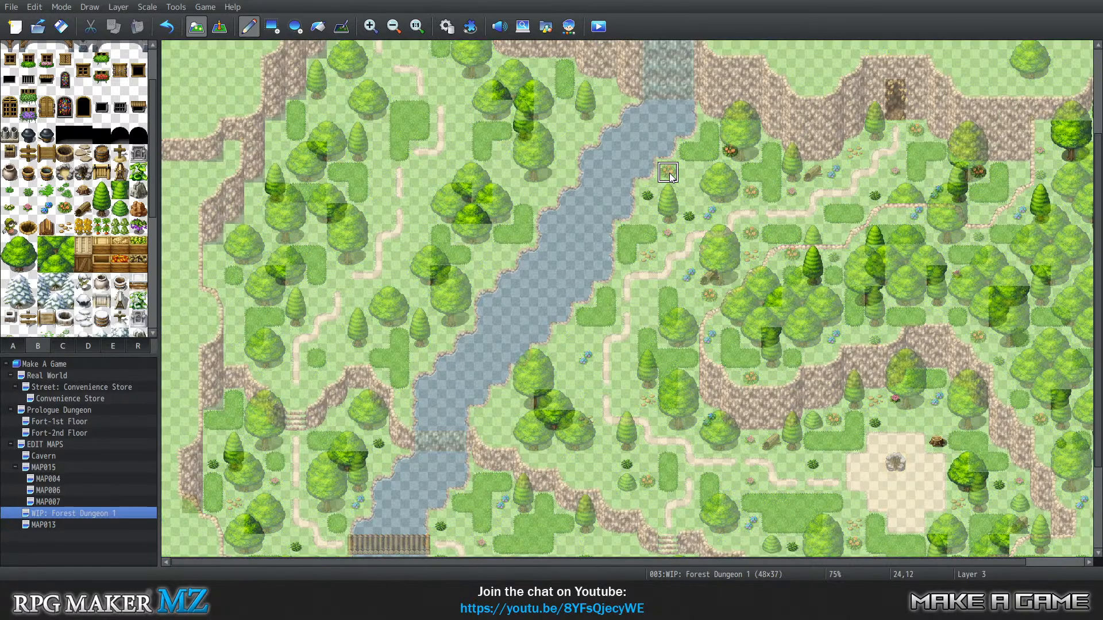
{"action": "key", "text": "4"}
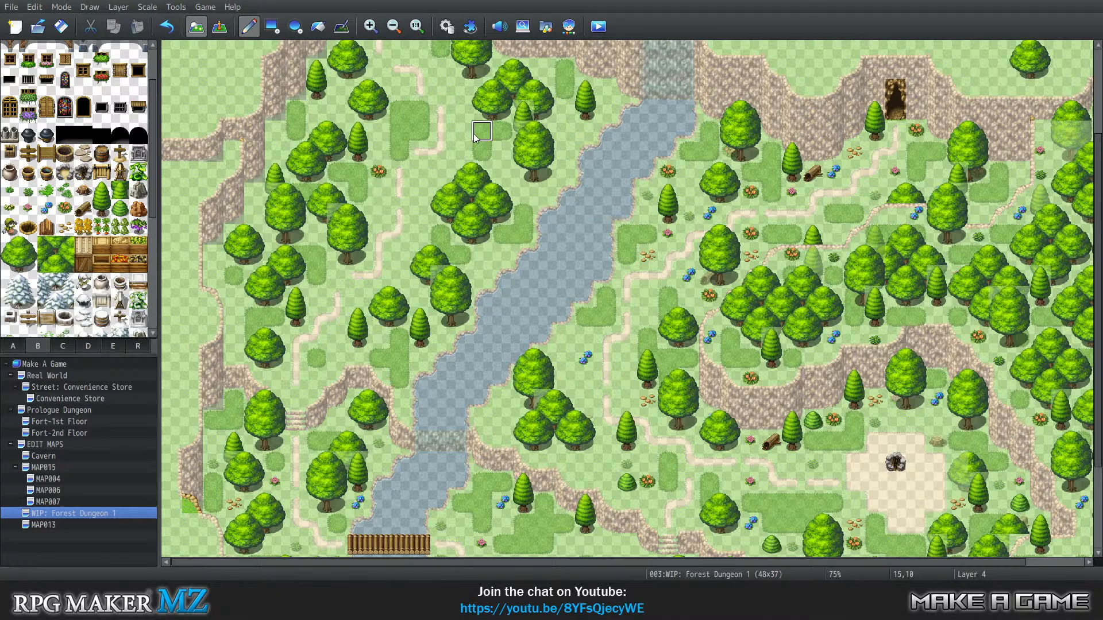
{"action": "left_click", "coordinate": [461, 90]}
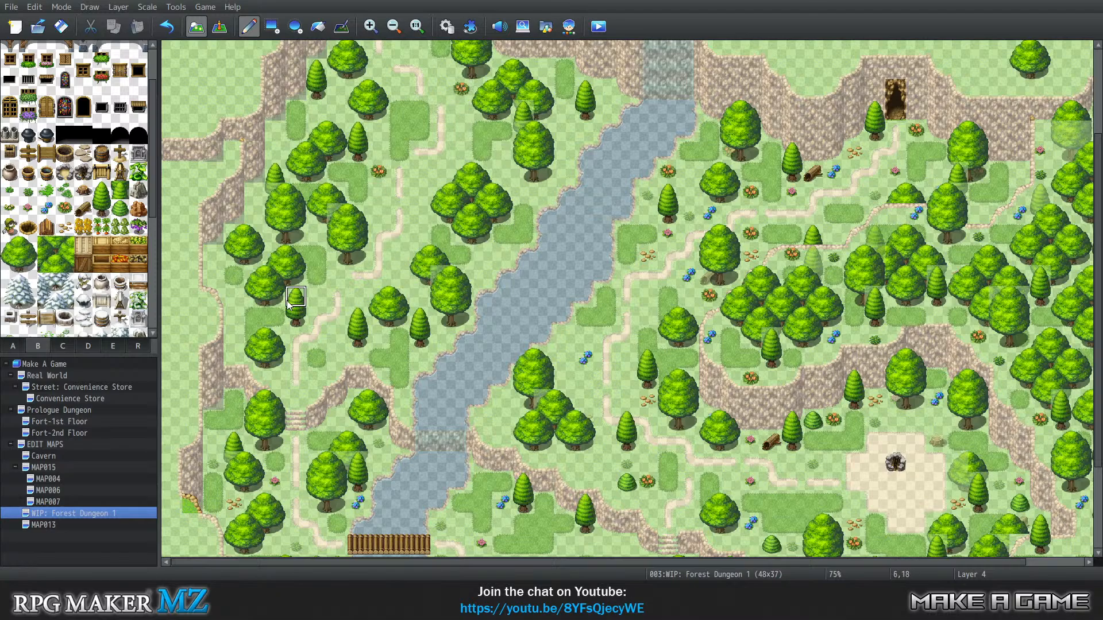
{"action": "left_click", "coordinate": [236, 317]}
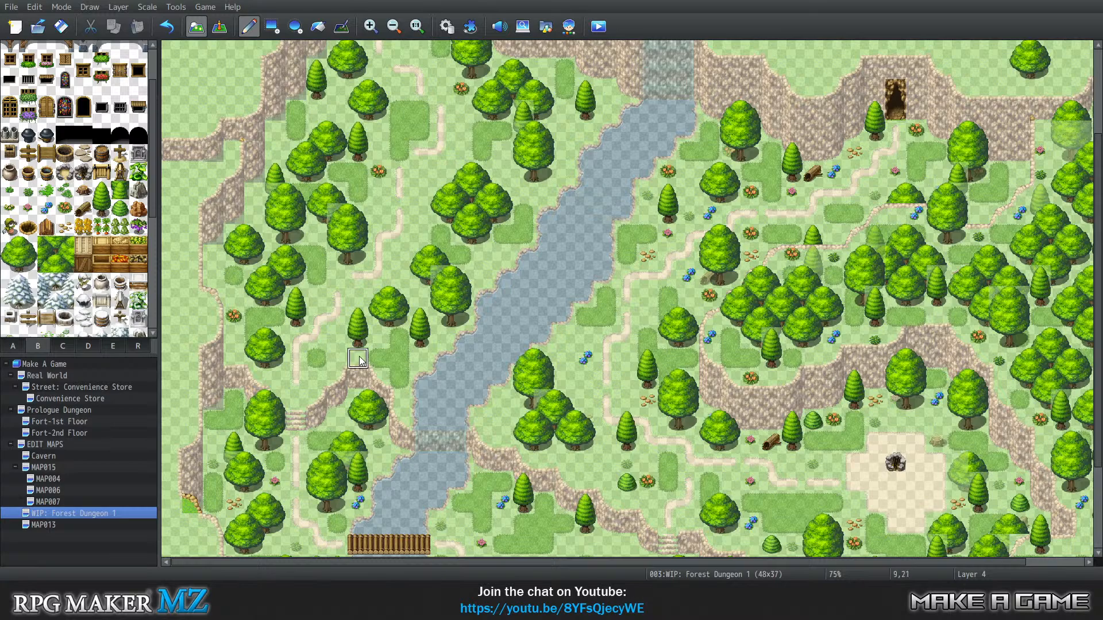
{"action": "left_click", "coordinate": [420, 296]}
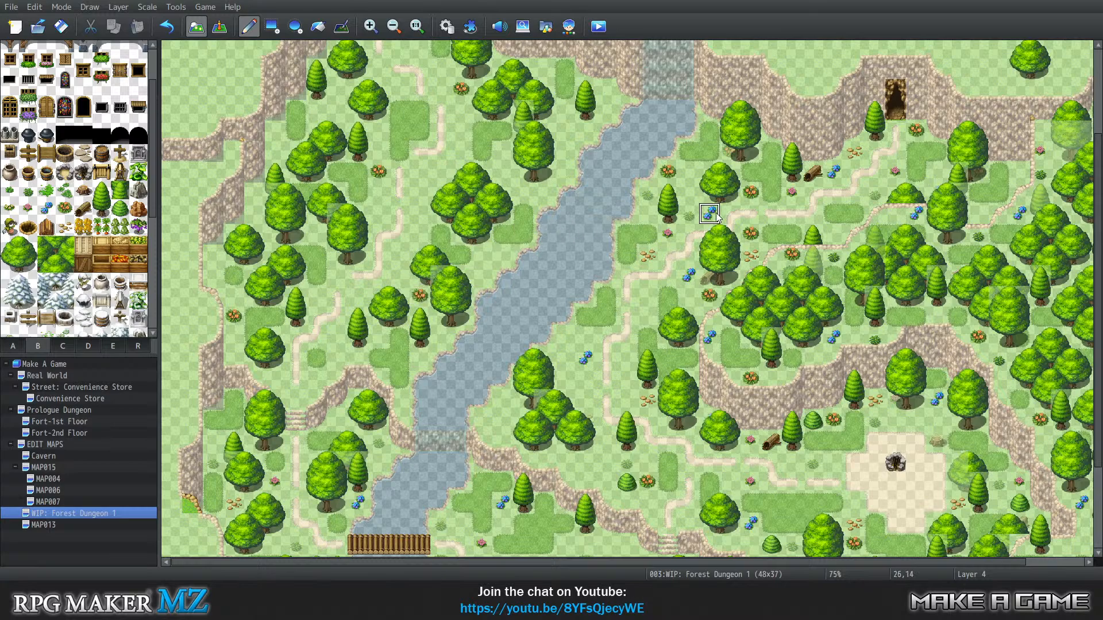
Scatter four blue flowers copied from east of the river above the four-tree cluster, along the western cliff, between northwestern trees and beside the southern path
{"action": "left_click", "coordinate": [461, 151]}
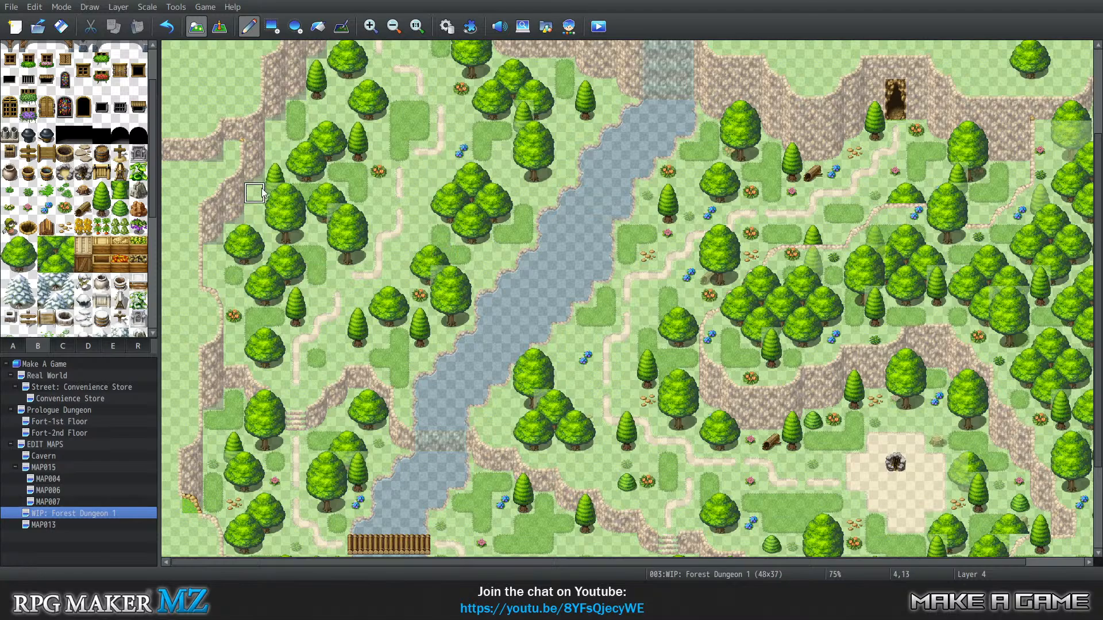
{"action": "left_click", "coordinate": [274, 150]}
{"action": "left_click", "coordinate": [337, 90]}
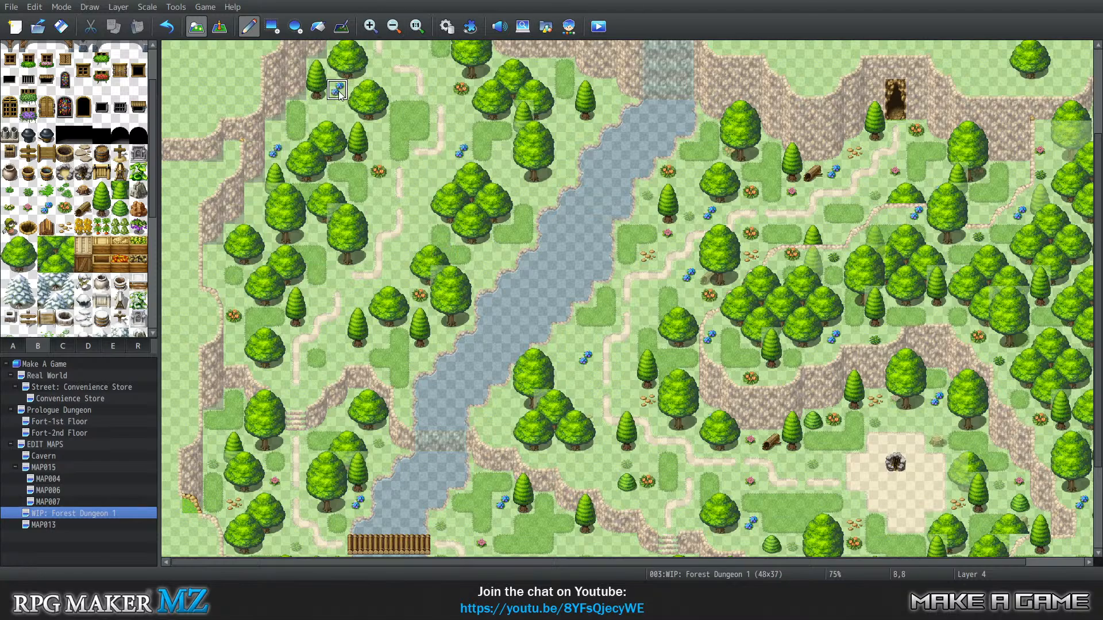
{"action": "left_click", "coordinate": [338, 339]}
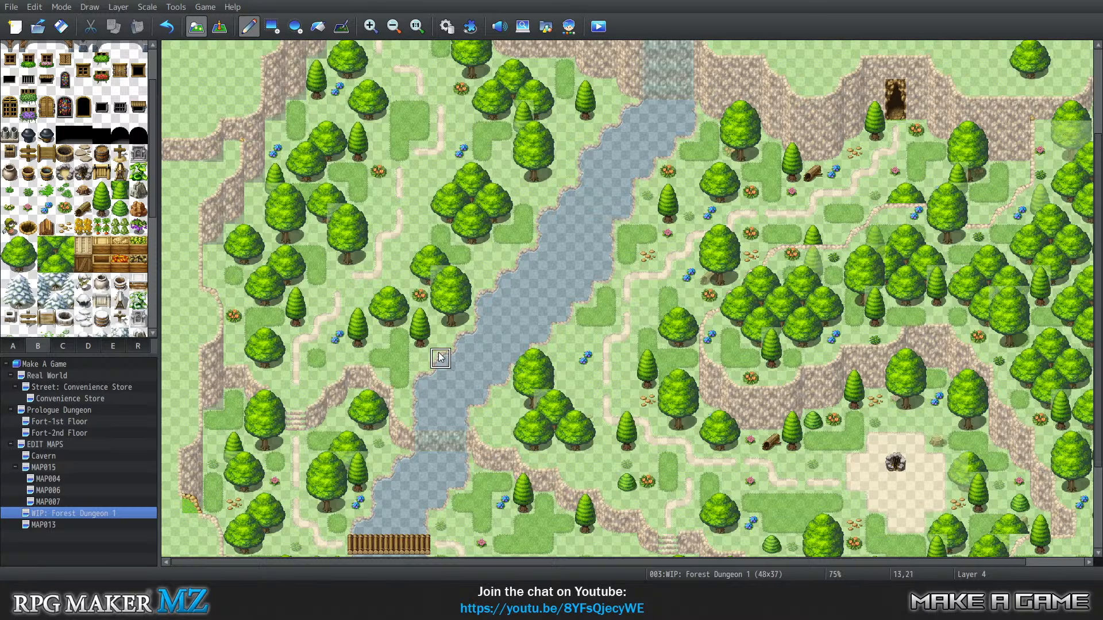
{"action": "scroll", "coordinate": [541, 123], "scroll_direction": "up", "scroll_amount": 3}
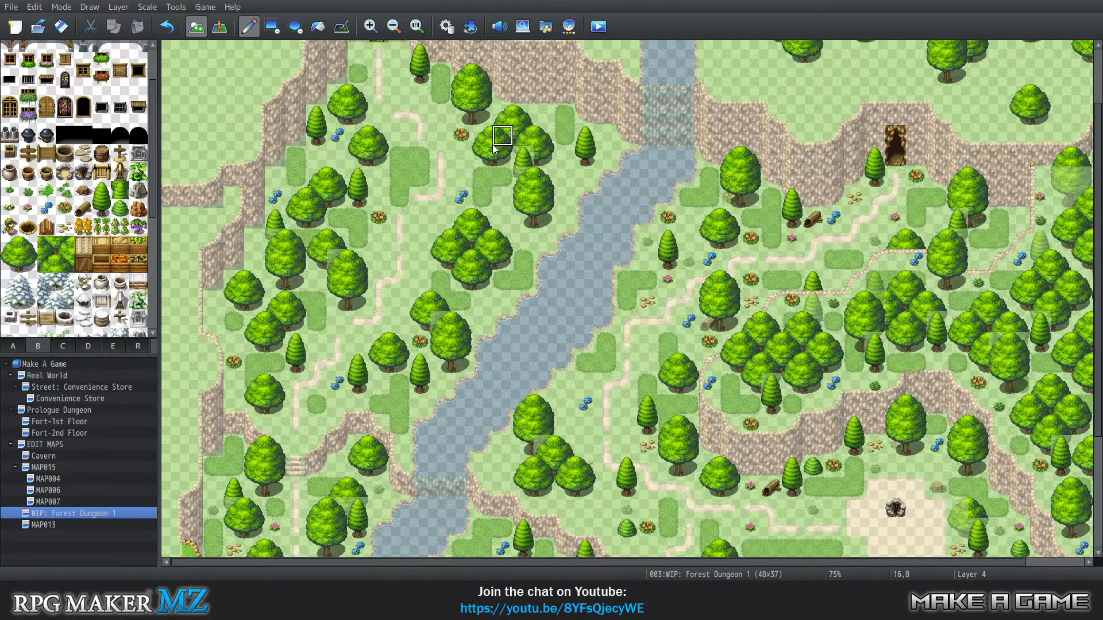
Add a blue flower beside the northwestern cave entrance and scatter pink flowers near the path, the four-tree cluster, the western edge and the riverbank
{"action": "left_click", "coordinate": [398, 109]}
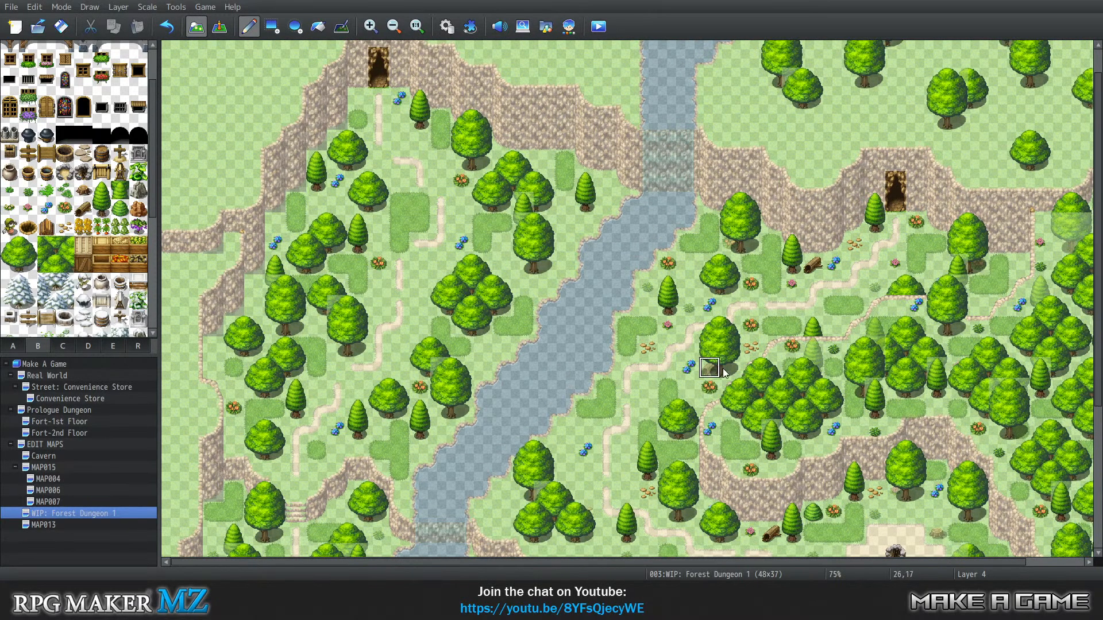
{"action": "left_click", "coordinate": [419, 262]}
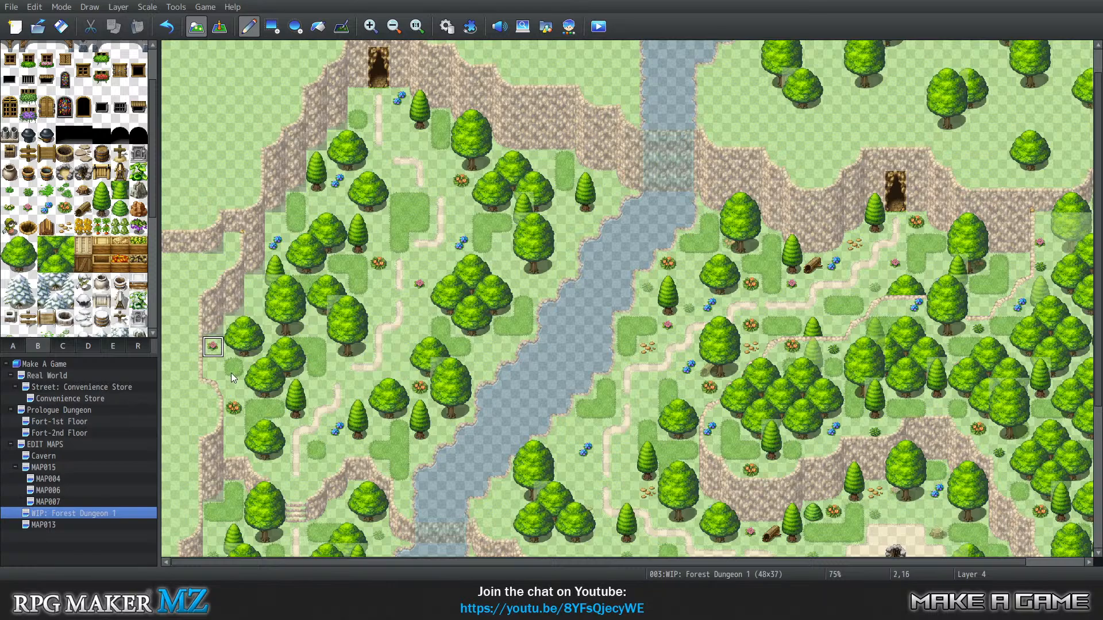
{"action": "left_click", "coordinate": [481, 346]}
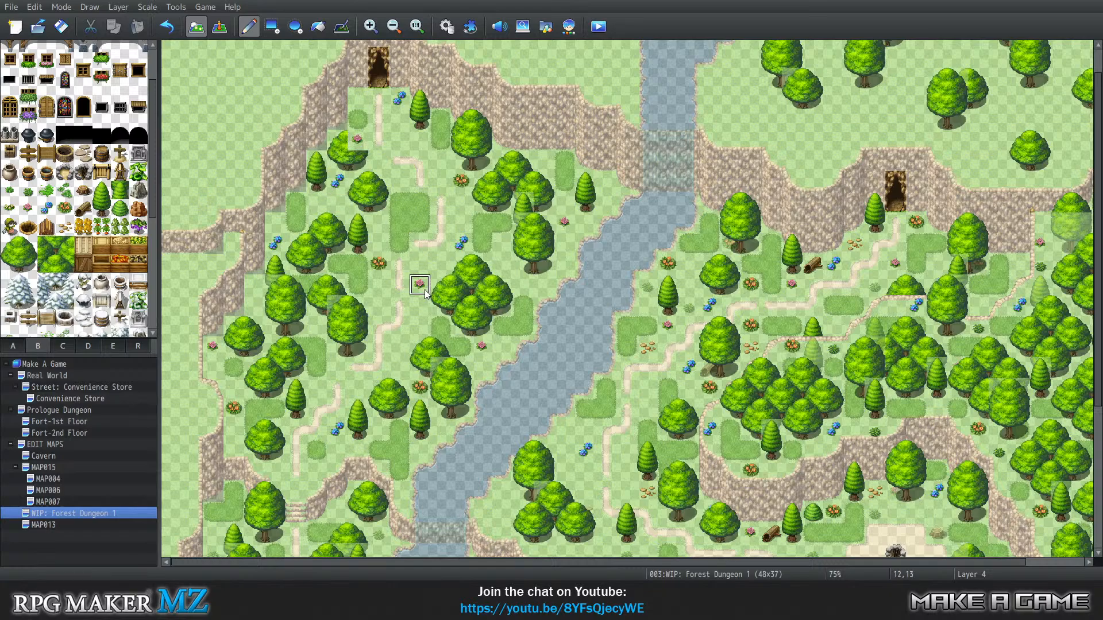
On layers 3 and 4, scatter green plants beside the western path, near the northern round tree, above the southern cliff and along the riverbank
{"action": "key", "text": "0"}
{"action": "key", "text": "1"}
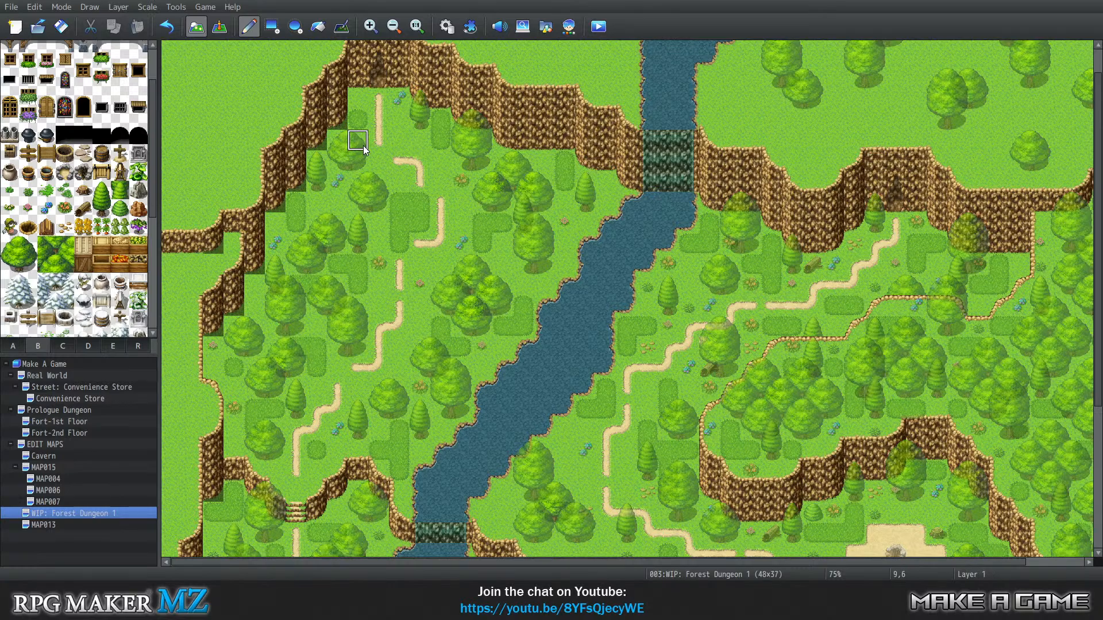
{"action": "key", "text": "2"}
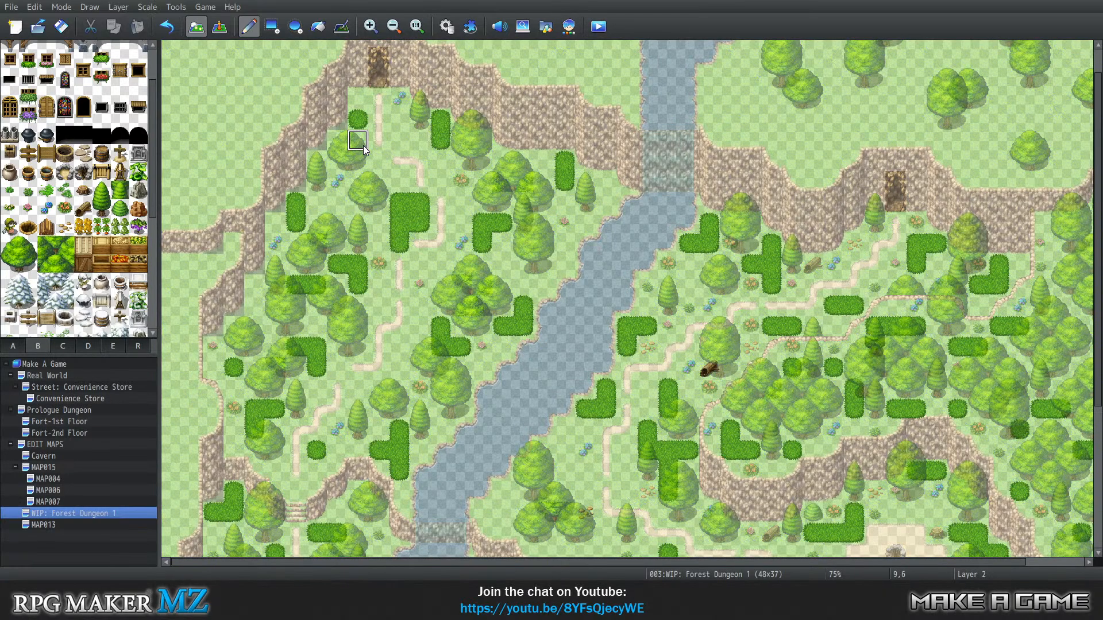
{"action": "key", "text": "3"}
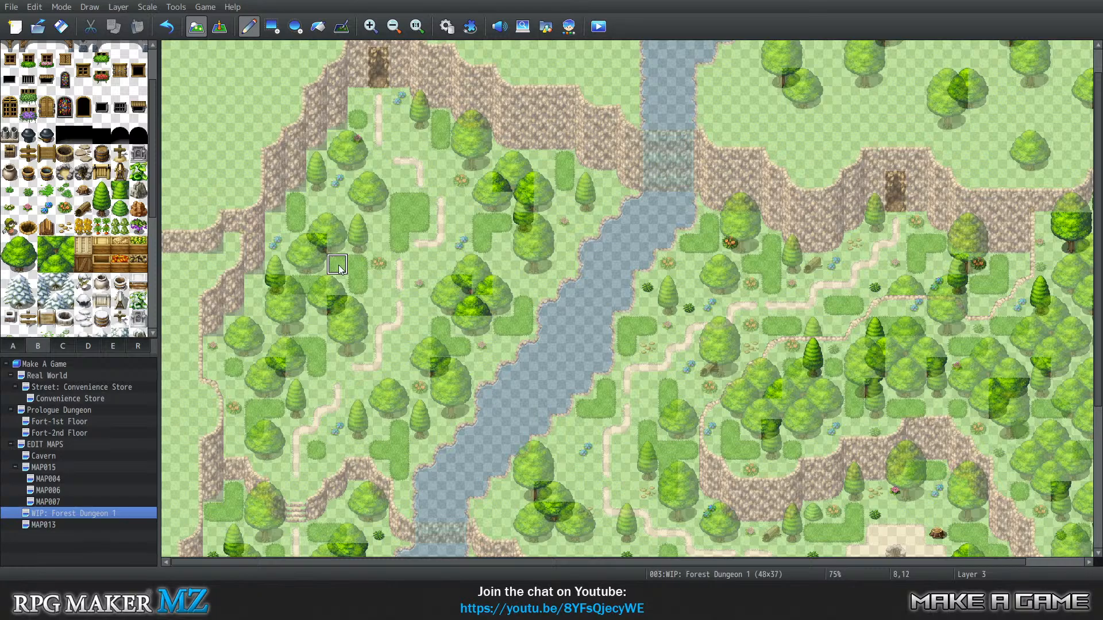
{"action": "left_click_drag", "start_coordinate": [339, 269], "coordinate": [339, 283]}
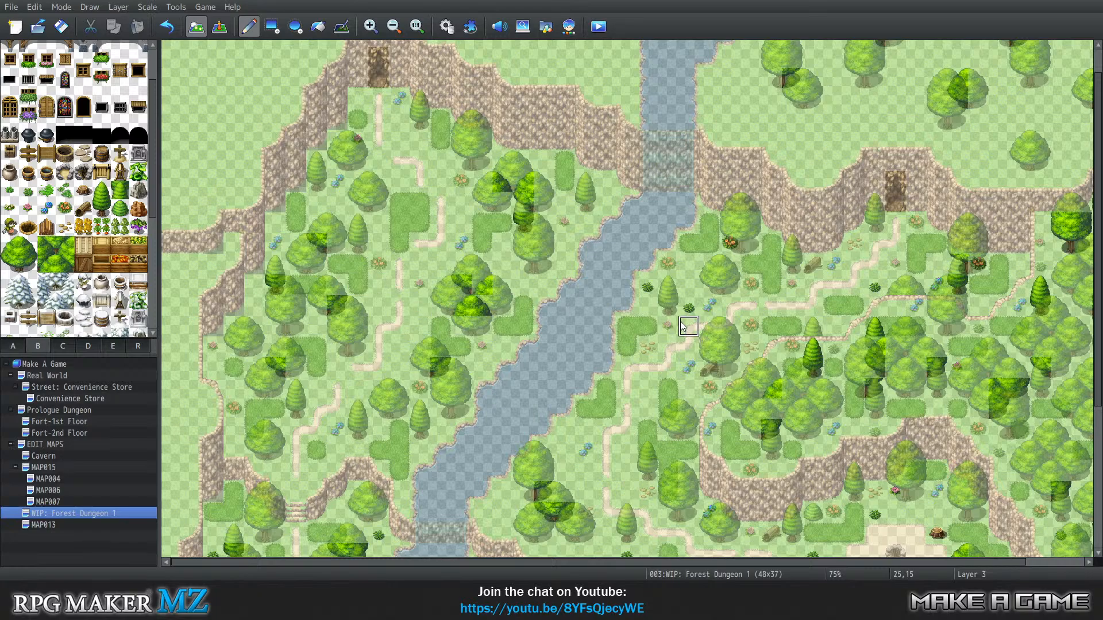
{"action": "key", "text": "4"}
{"action": "key", "text": "0"}
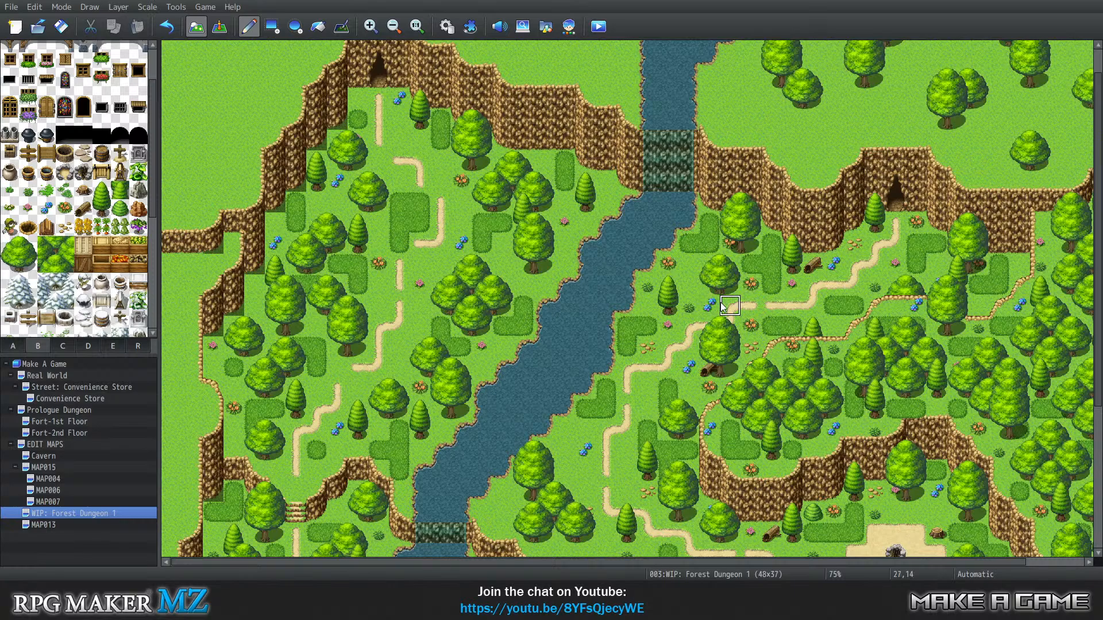
{"action": "key", "text": "3"}
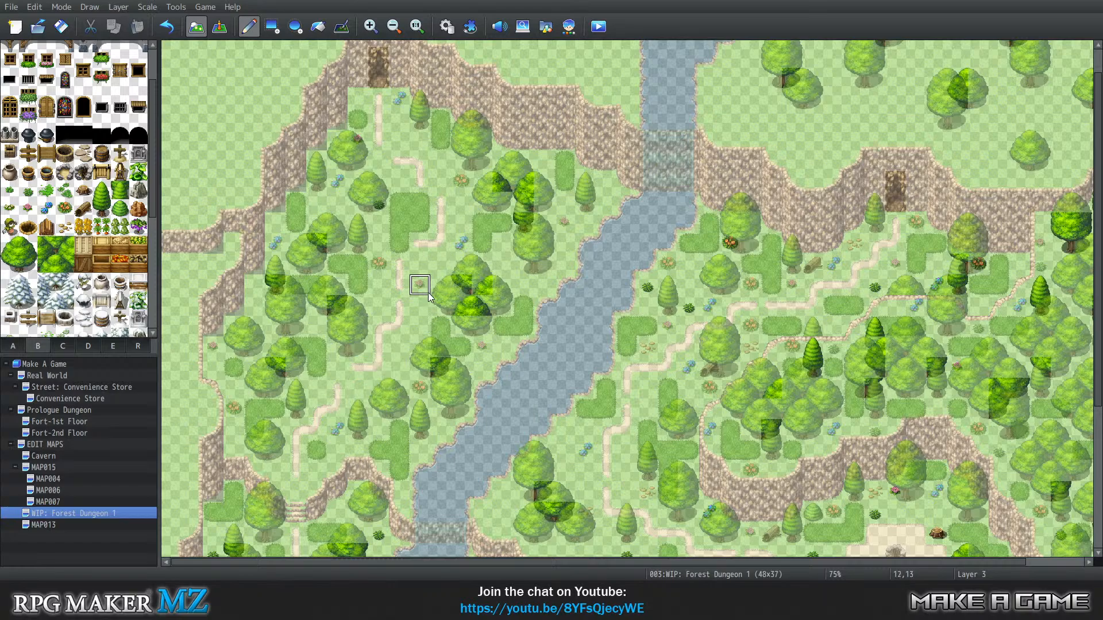
{"action": "key", "text": "4"}
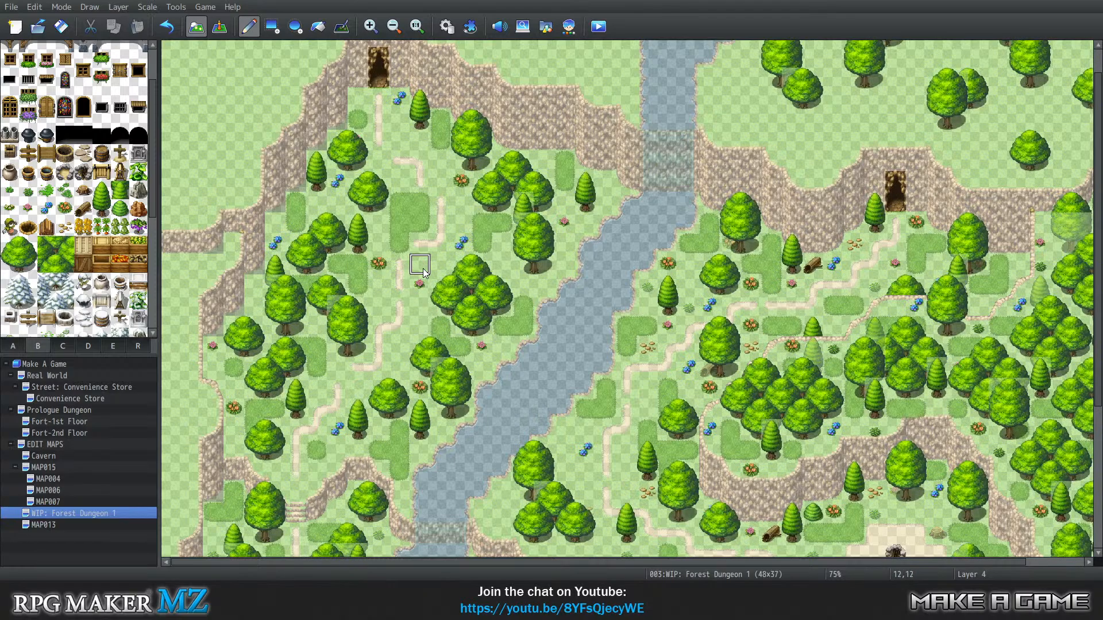
{"action": "left_click", "coordinate": [403, 345]}
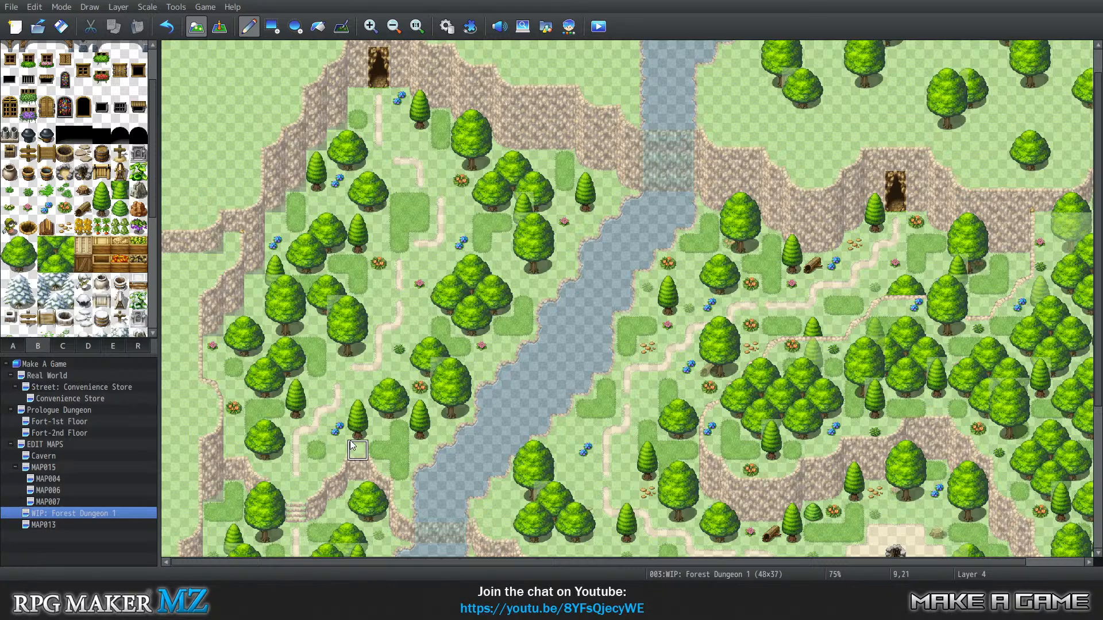
{"action": "scroll", "coordinate": [291, 444], "scroll_direction": "down", "scroll_amount": 2}
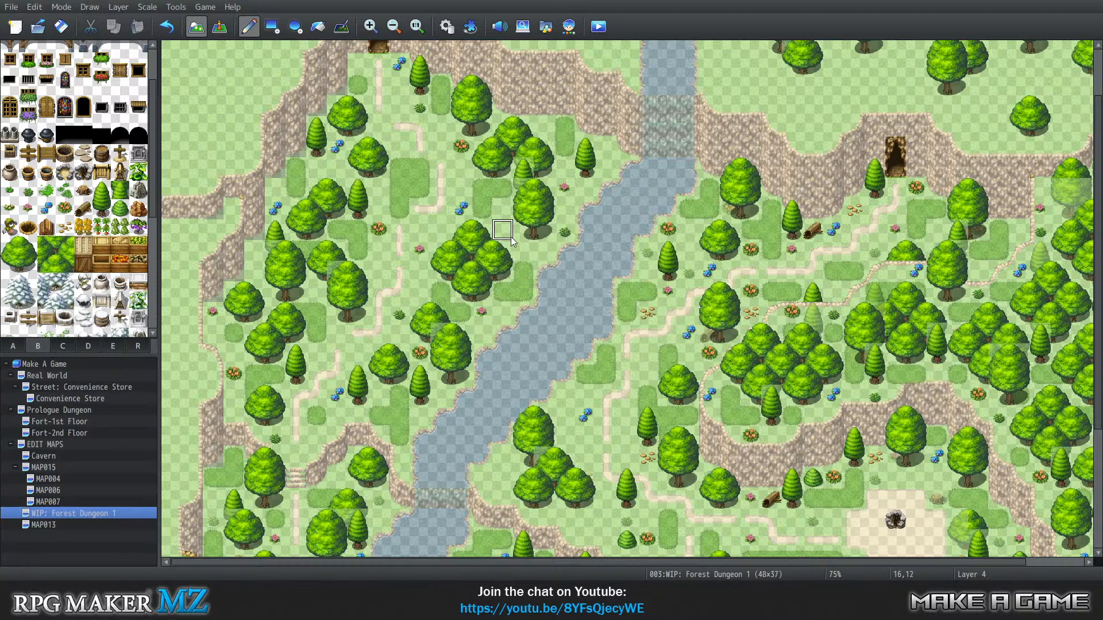
Place brown leaf patches east of the four-tree cluster and, on layer 3, between the overlapping western trees
{"action": "key", "text": "0"}
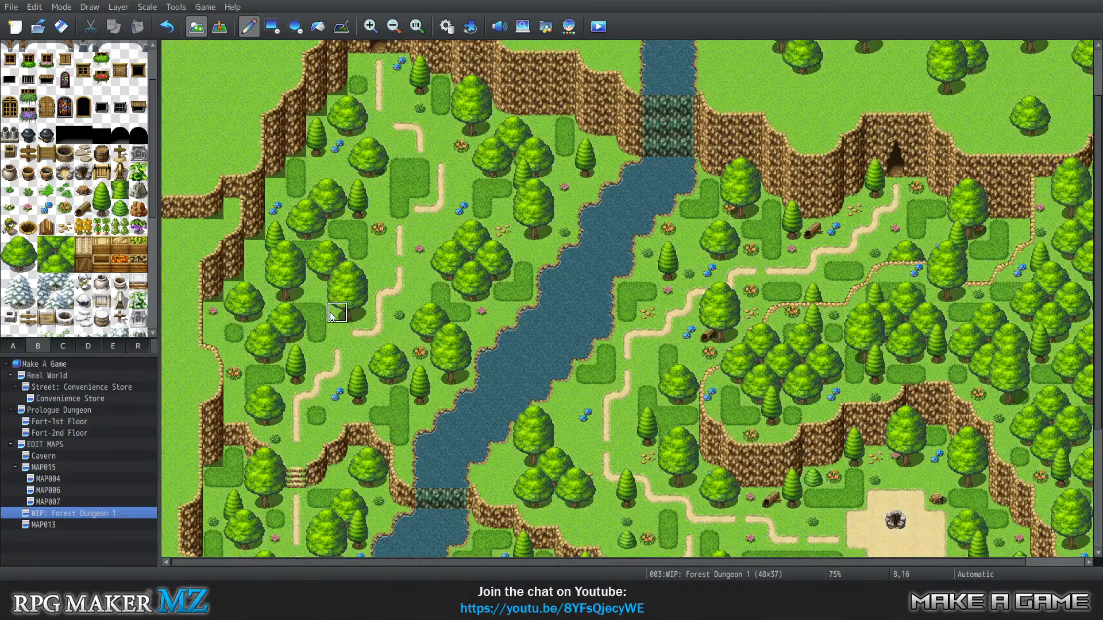
{"action": "key", "text": "1"}
{"action": "key", "text": "2"}
{"action": "key", "text": "3"}
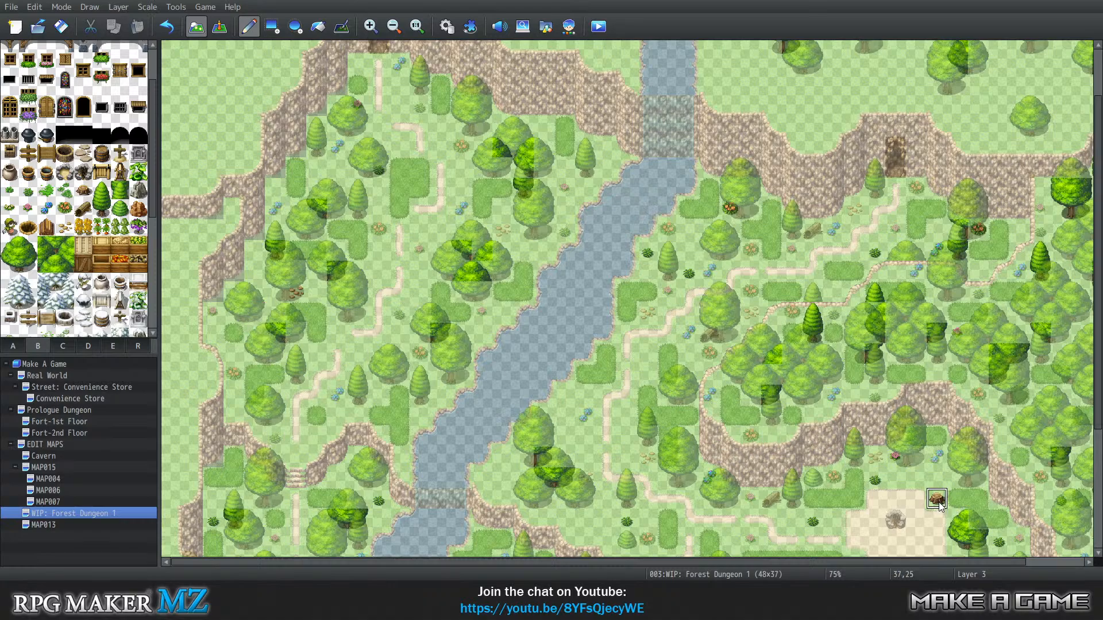
Place two fallen logs copied from east of the river on layer 3, beside the western path's southern and northern bends, and restore automatic layer mode
{"action": "key", "text": "4"}
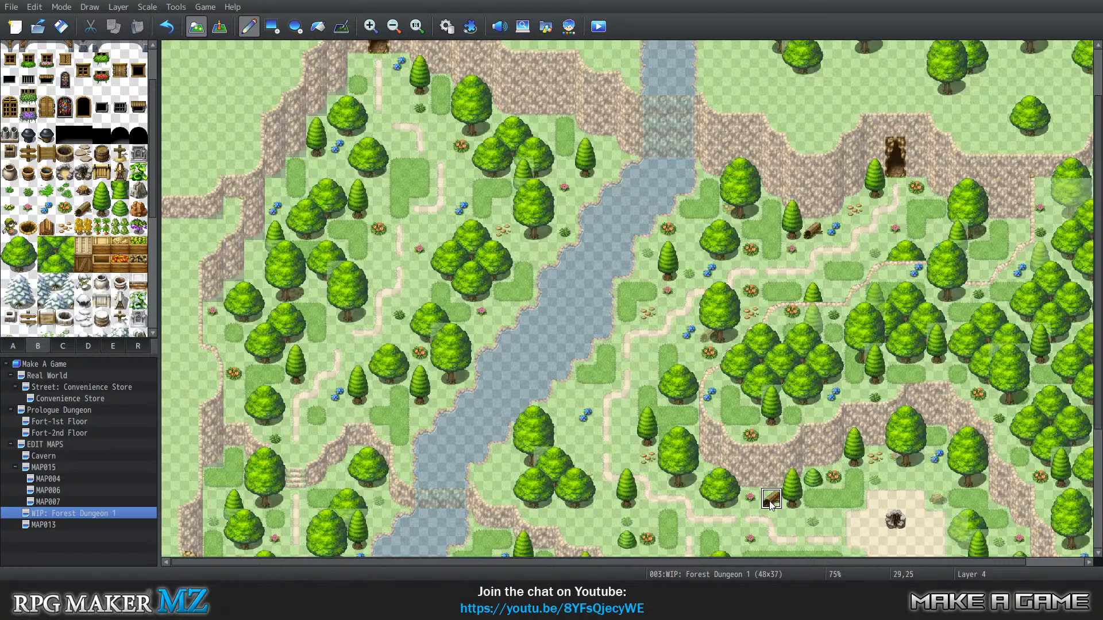
{"action": "key", "text": "0"}
{"action": "key", "text": "1"}
{"action": "key", "text": "2"}
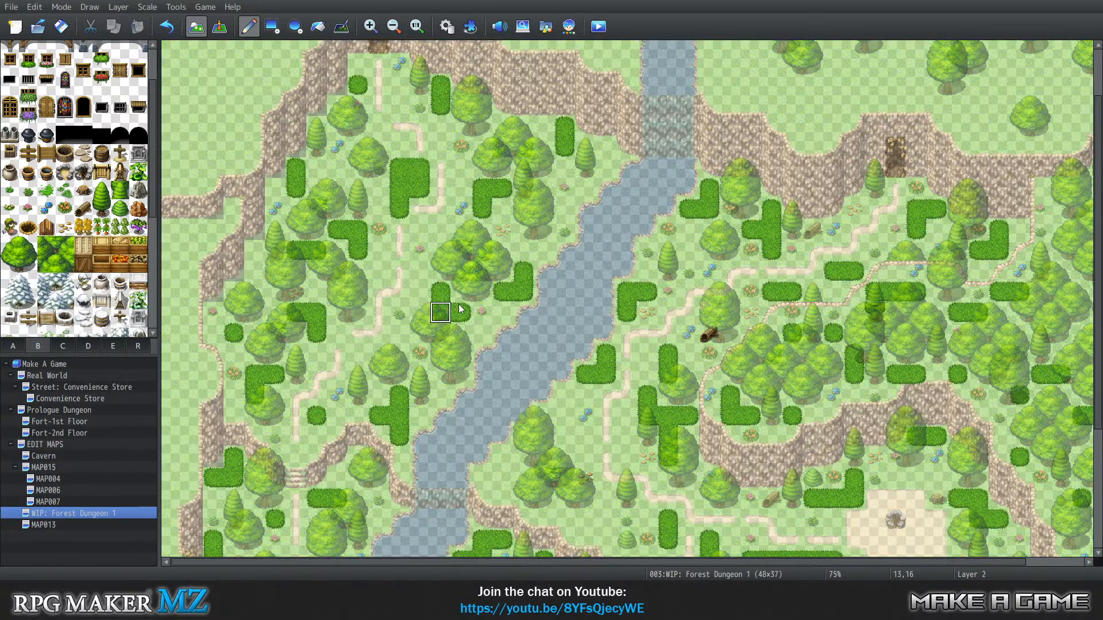
{"action": "left_click", "coordinate": [521, 291]}
{"action": "scroll", "coordinate": [359, 336], "scroll_direction": "down", "scroll_amount": 3}
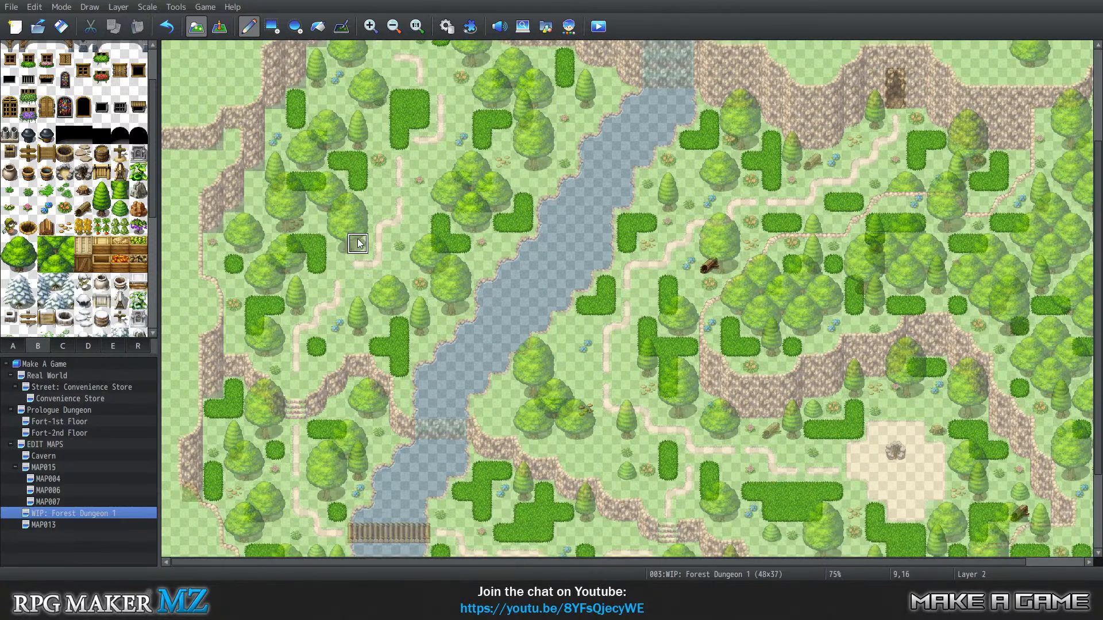
{"action": "left_click", "coordinate": [357, 243]}
{"action": "key", "text": "ctrl+z"}
{"action": "key", "text": "3"}
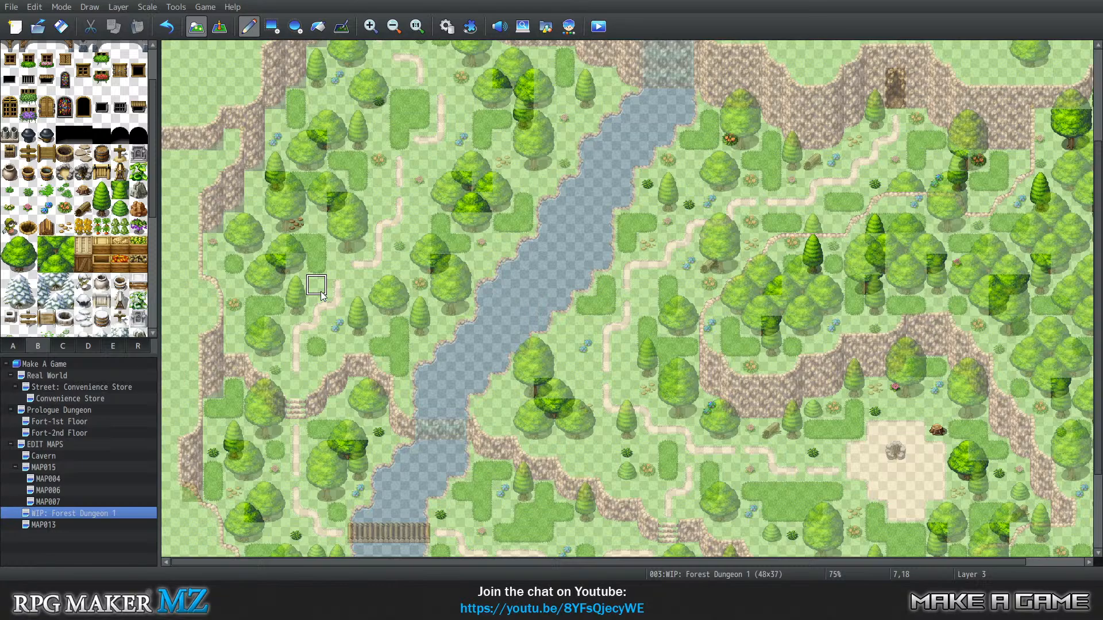
{"action": "left_click", "coordinate": [317, 285]}
{"action": "scroll", "coordinate": [376, 189], "scroll_direction": "up", "scroll_amount": 5}
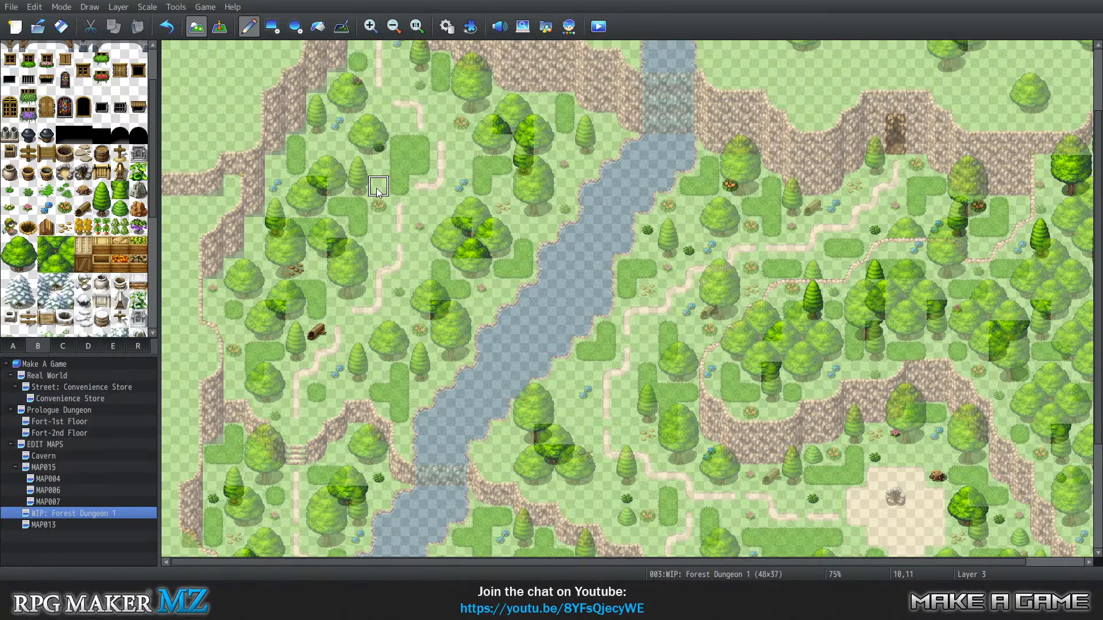
{"action": "left_click", "coordinate": [400, 195]}
{"action": "key", "text": "0"}
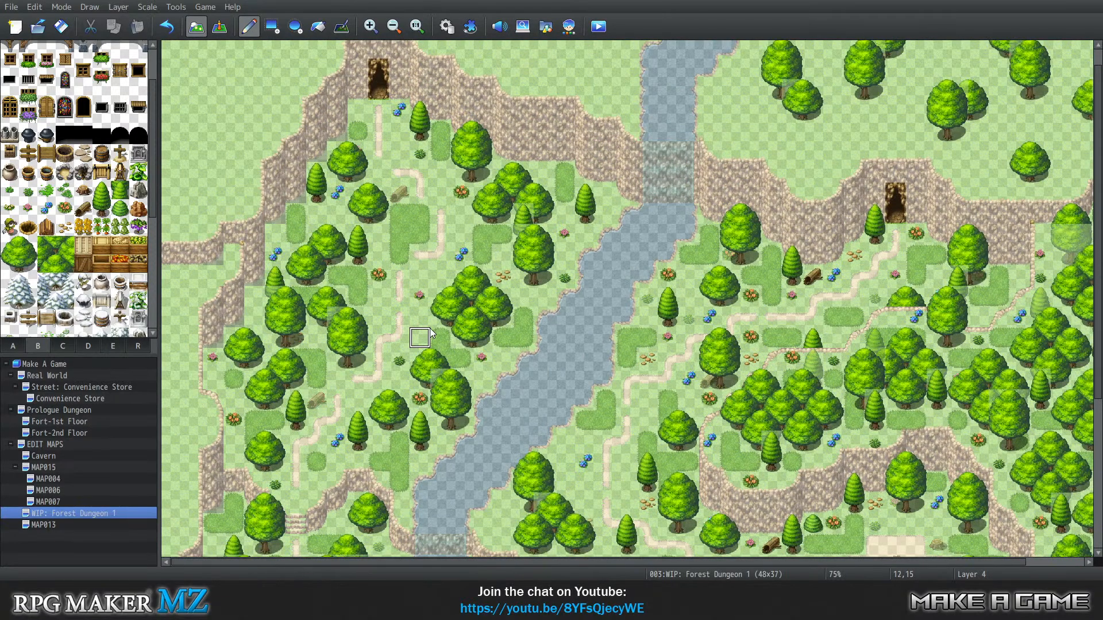
Examine the whole forest map zoomed out and look over the Fort-1st Floor, Fort-2nd Floor and Cavern maps
{"action": "scroll", "coordinate": [586, 323], "scroll_direction": "down", "scroll_amount": 2}
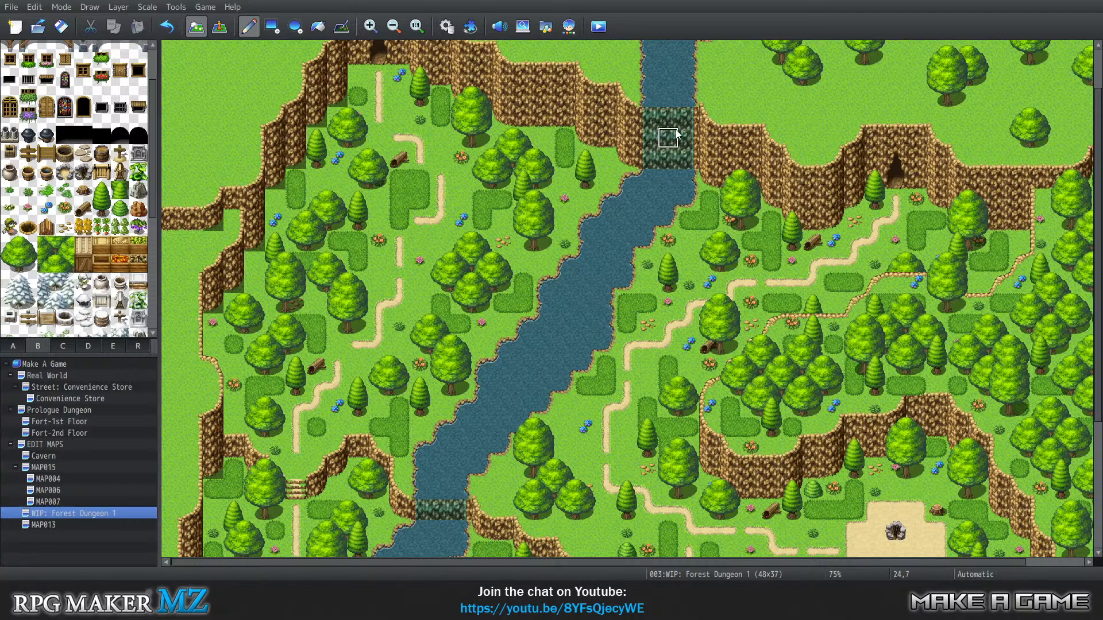
{"action": "left_click", "coordinate": [394, 26]}
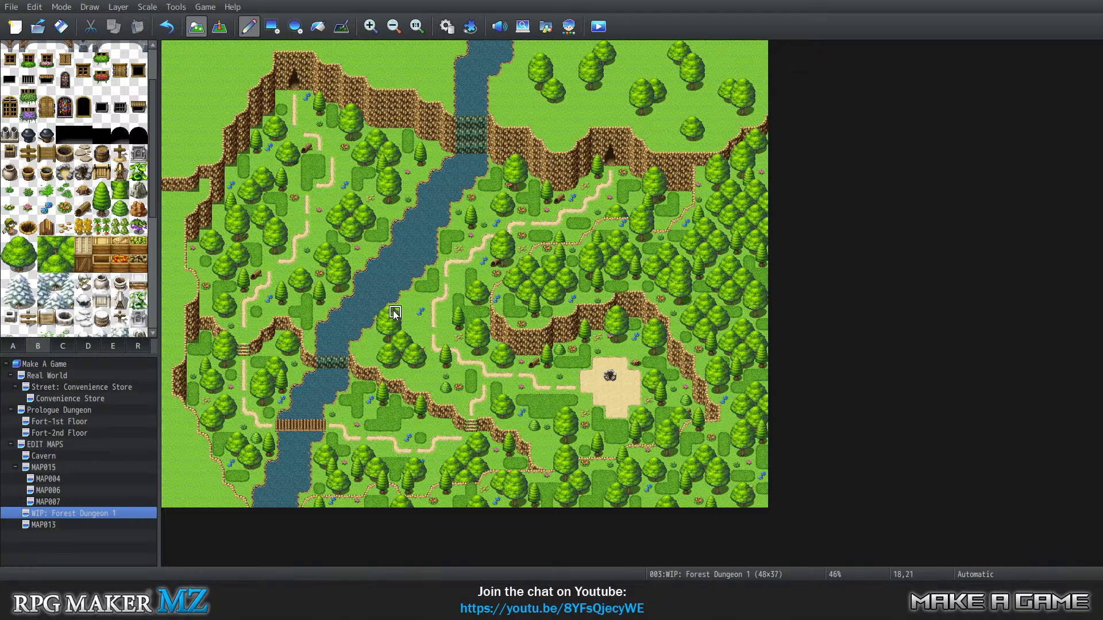
{"action": "left_click", "coordinate": [280, 274]}
{"action": "left_click", "coordinate": [509, 388]}
{"action": "left_click", "coordinate": [67, 423]}
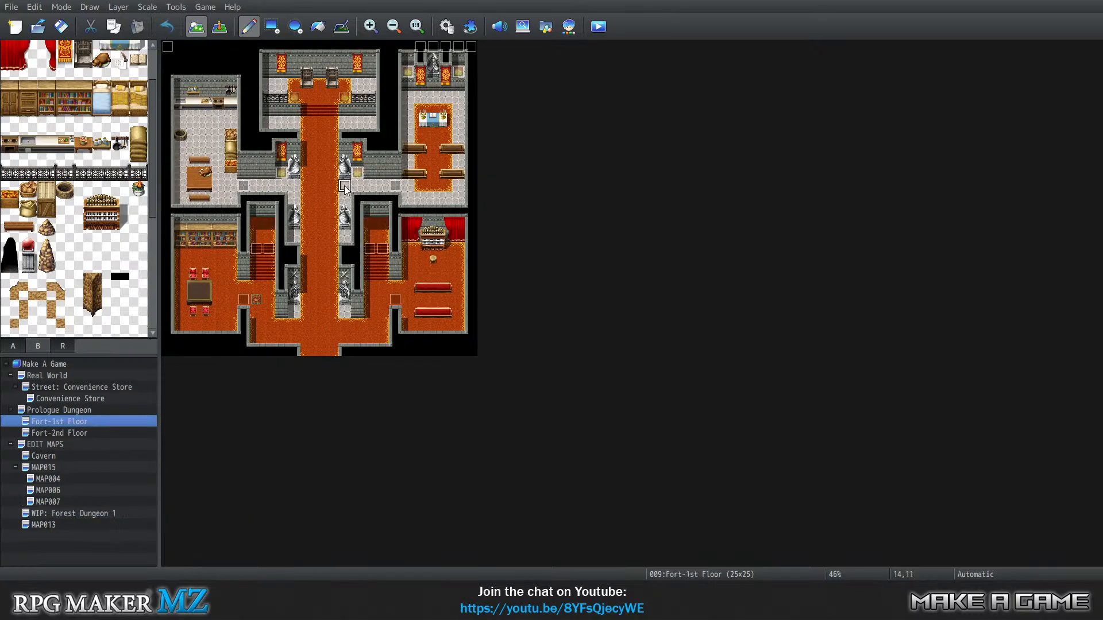
{"action": "left_click", "coordinate": [370, 26]}
{"action": "left_click", "coordinate": [371, 26]}
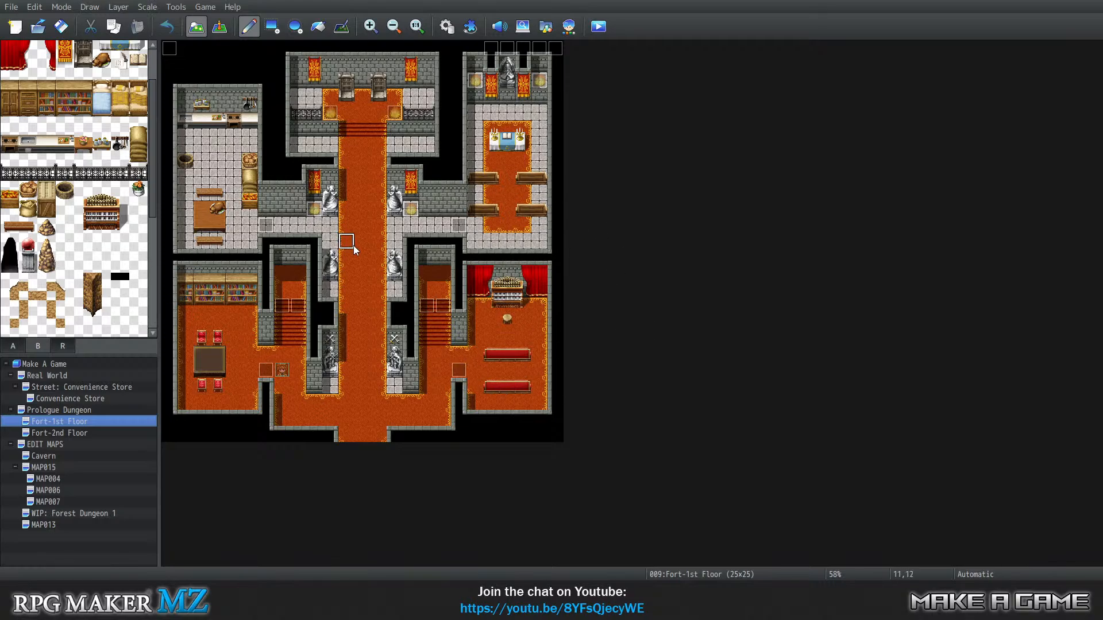
{"action": "left_click", "coordinate": [97, 433]}
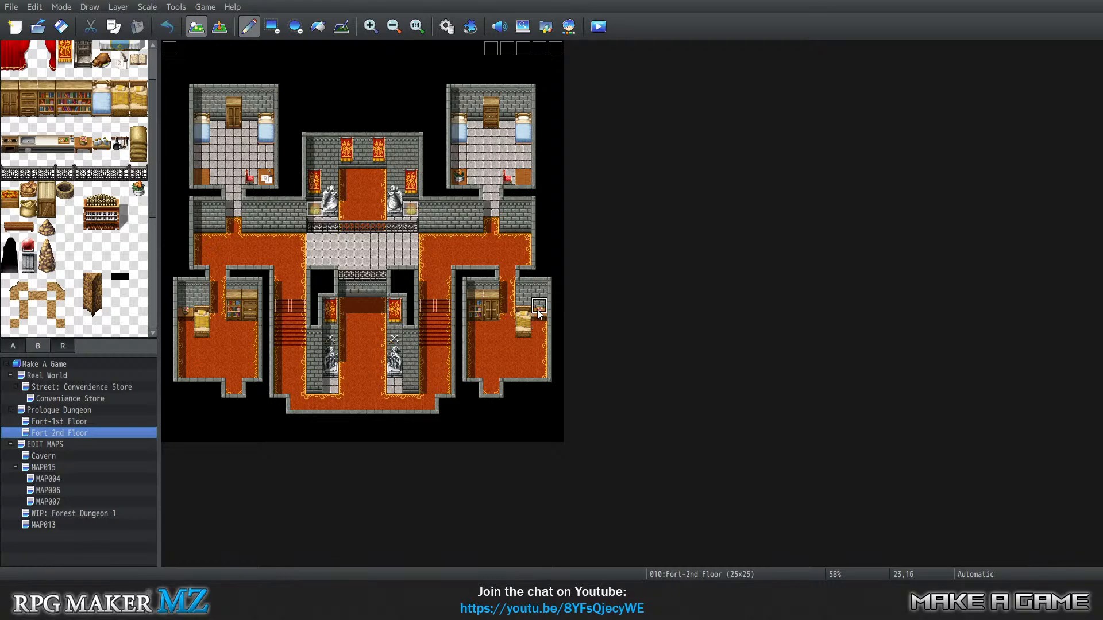
{"action": "left_click", "coordinate": [186, 306]}
{"action": "left_click", "coordinate": [103, 422]}
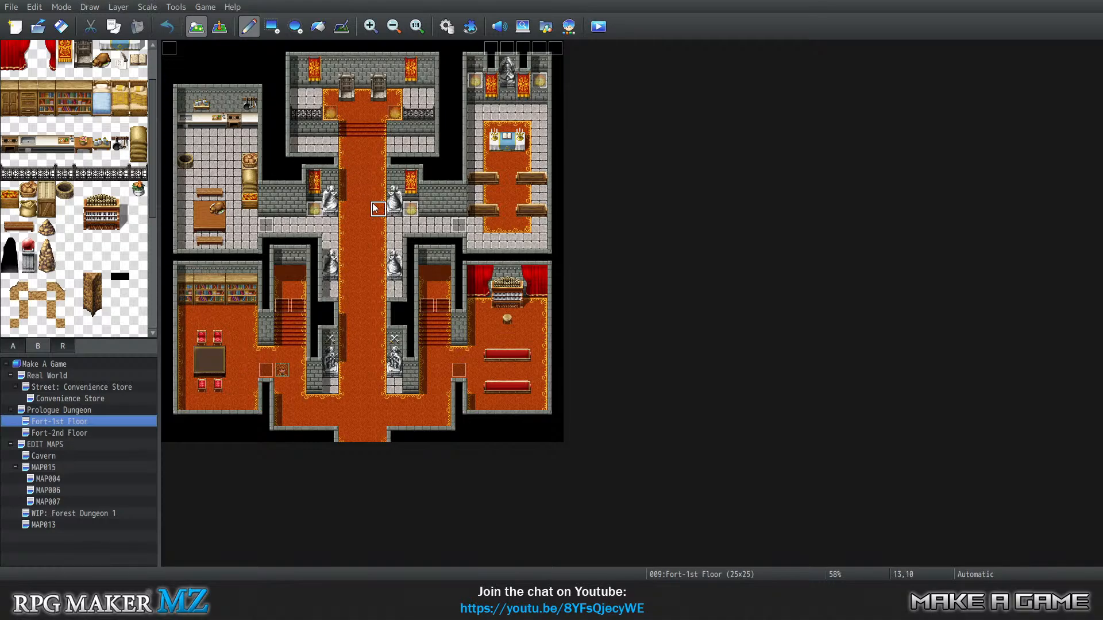
{"action": "left_click", "coordinate": [119, 457]}
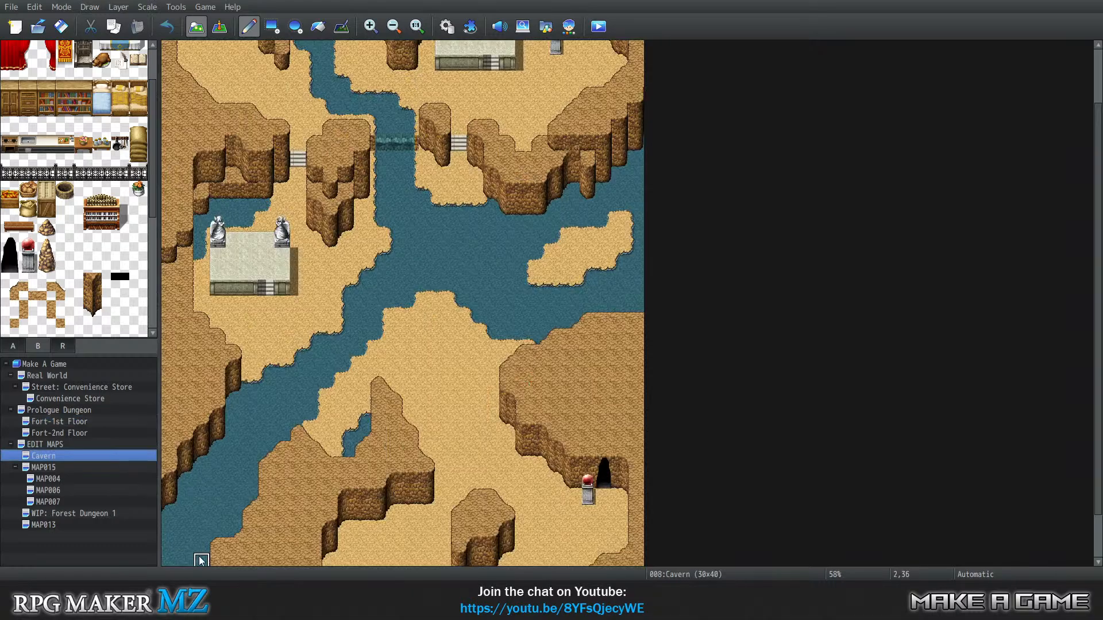
On the WIP: Forest Dungeon 1 map, place round trees outside the western cliff edge, in the southwest corner and farther north along the border
{"action": "left_click", "coordinate": [77, 514]}
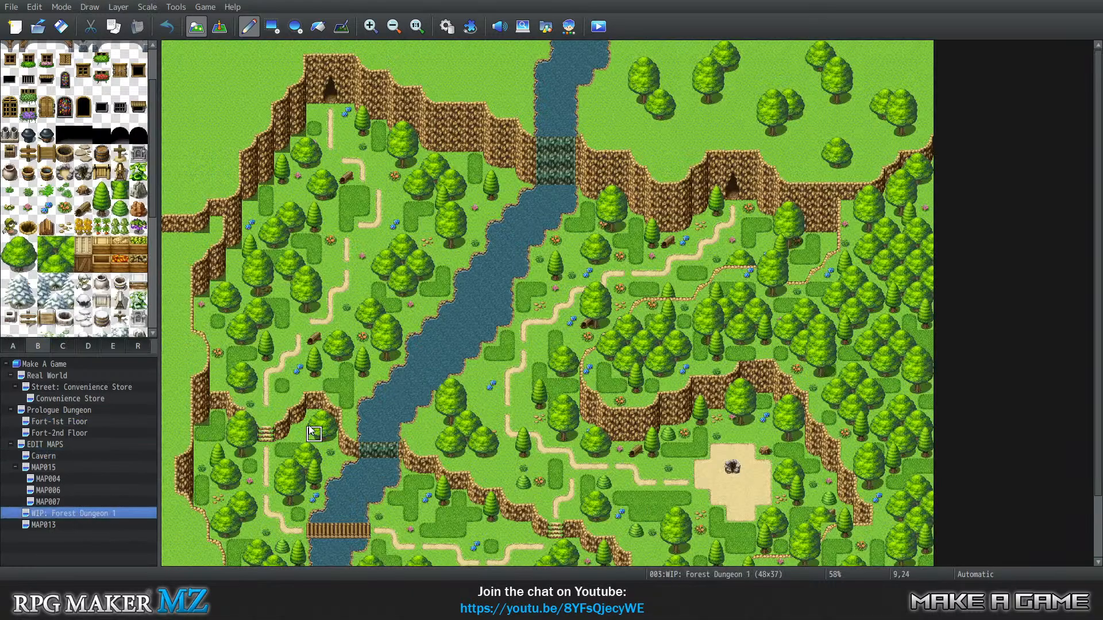
{"action": "scroll", "coordinate": [413, 374], "scroll_direction": "down", "scroll_amount": 1}
{"action": "scroll", "coordinate": [408, 380], "scroll_direction": "down", "scroll_amount": 3}
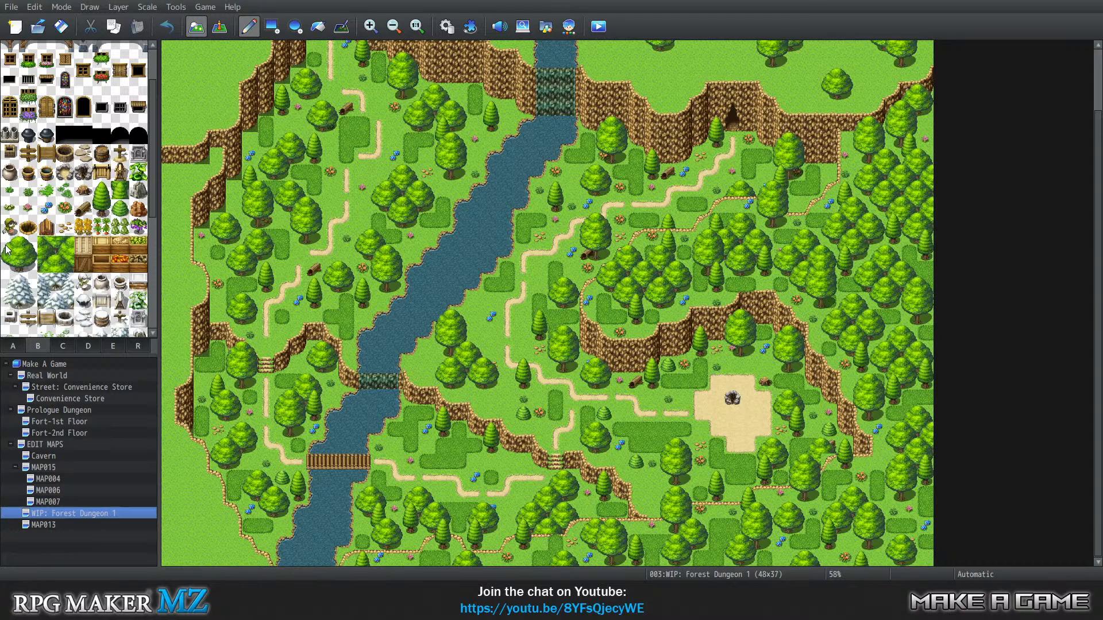
{"action": "left_click_drag", "start_coordinate": [14, 247], "coordinate": [33, 273]}
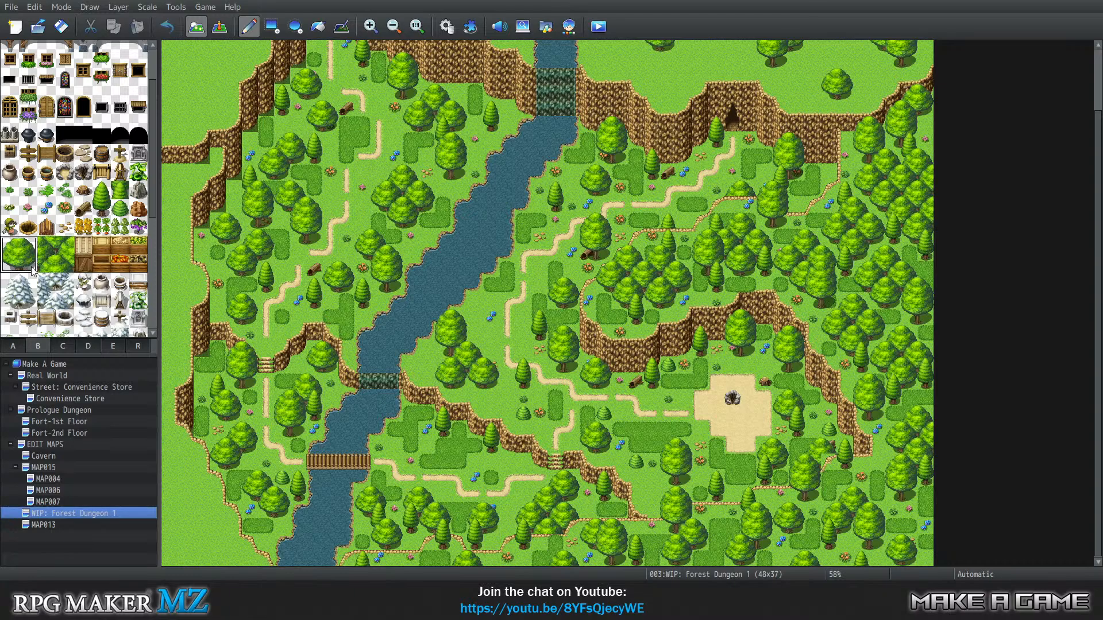
{"action": "left_click", "coordinate": [180, 470]}
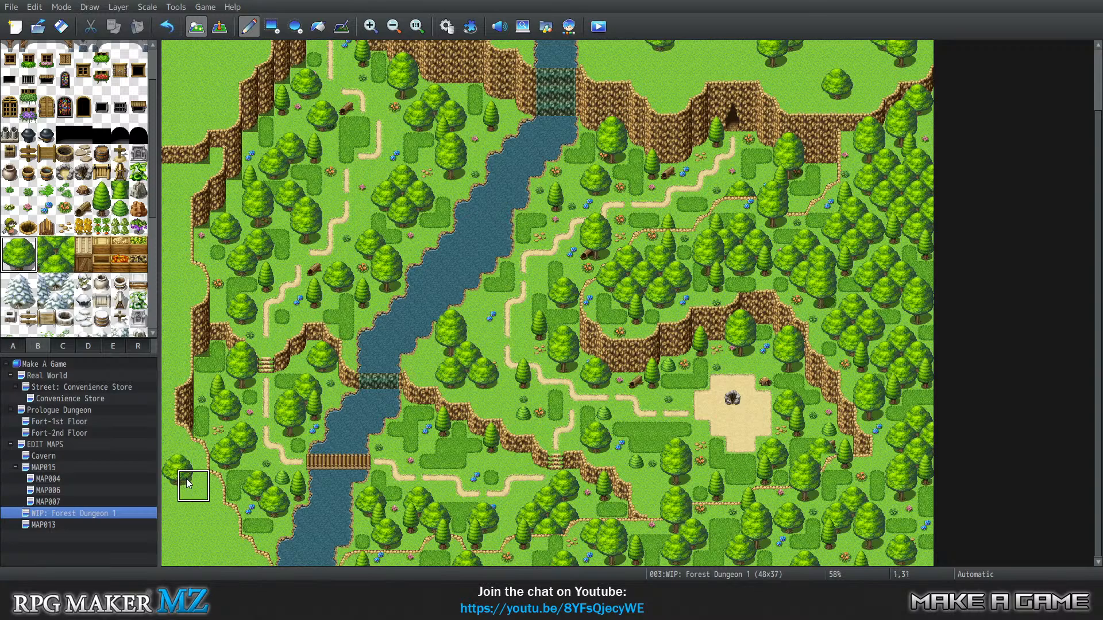
{"action": "left_click", "coordinate": [201, 525]}
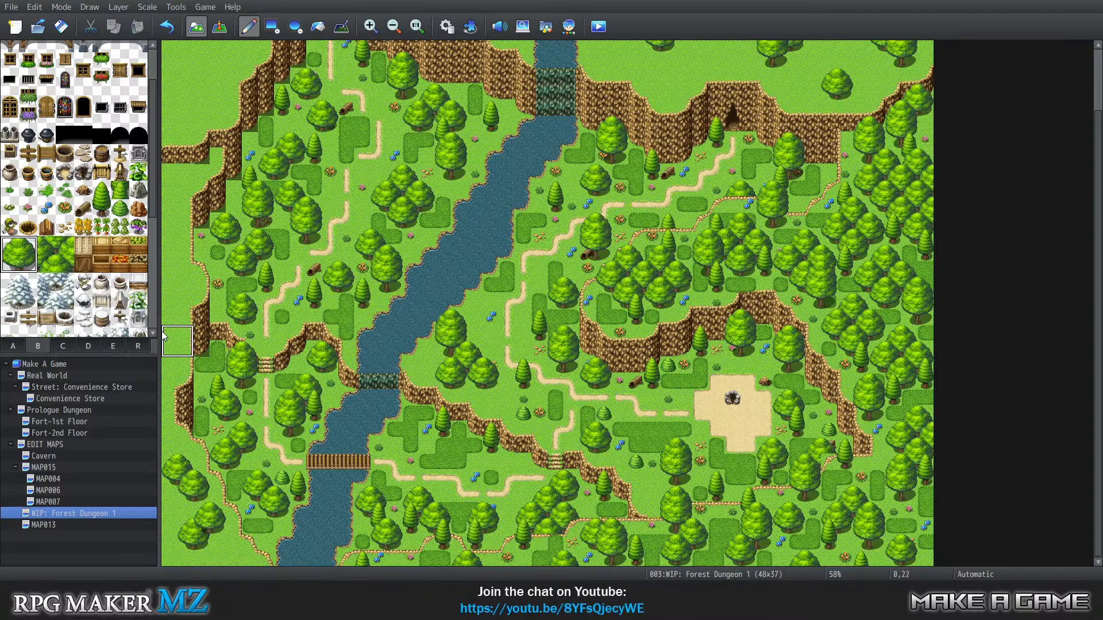
{"action": "left_click", "coordinate": [180, 279]}
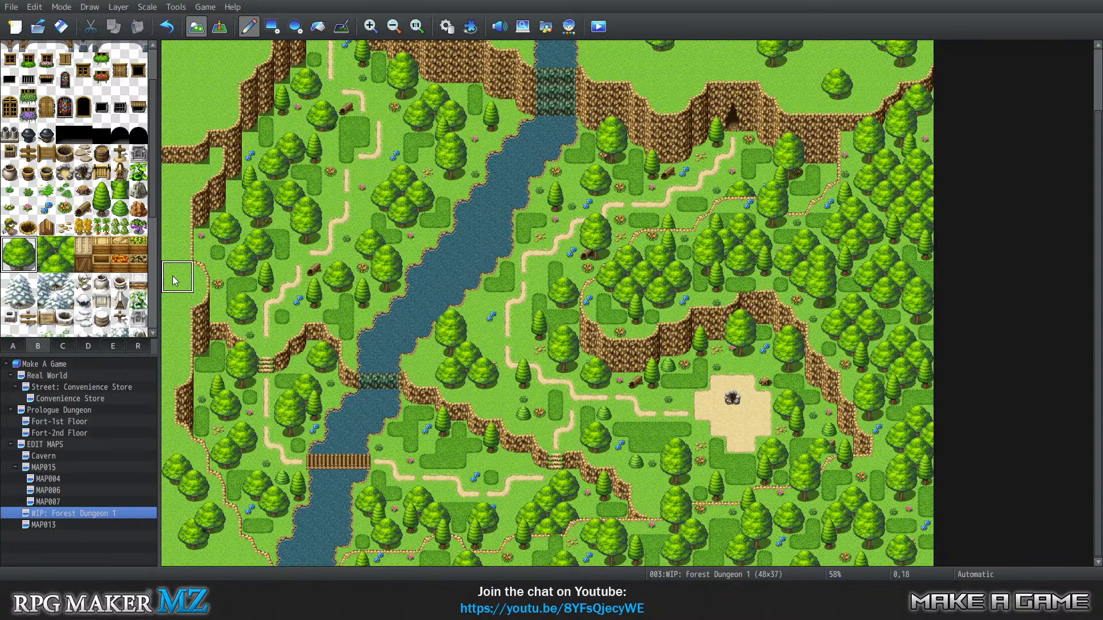
{"action": "left_click", "coordinate": [174, 276]}
Place right halves of the round tree along the map's western edge and a partial treetop on the southern border in the southwest corner
{"action": "left_click_drag", "start_coordinate": [28, 244], "coordinate": [28, 264]}
{"action": "left_click", "coordinate": [166, 191]}
{"action": "left_click", "coordinate": [167, 317]}
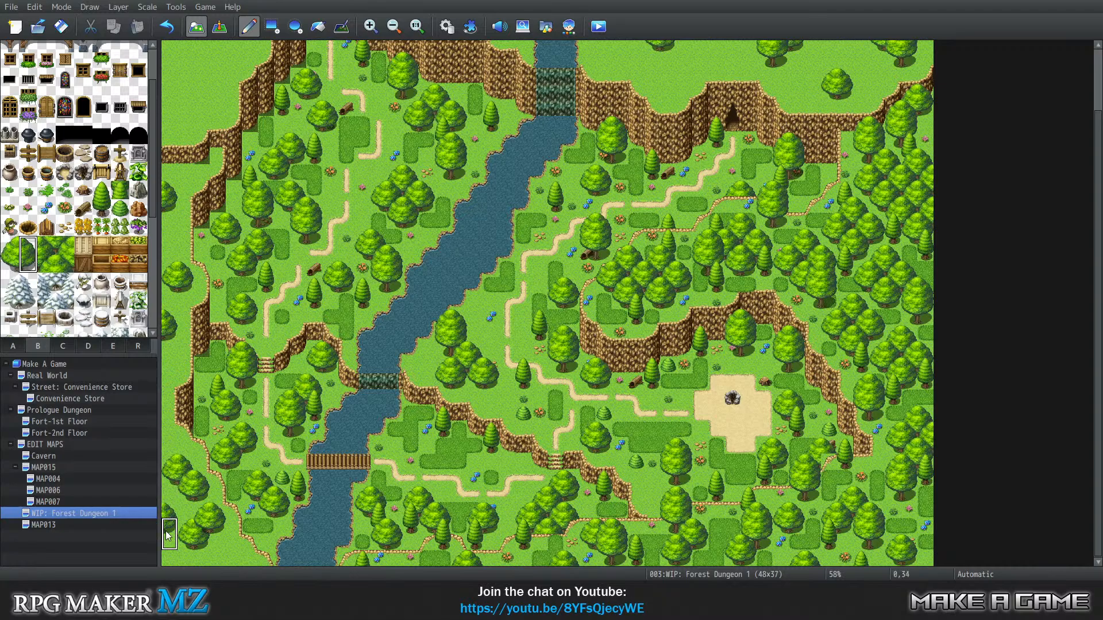
{"action": "left_click", "coordinate": [24, 247]}
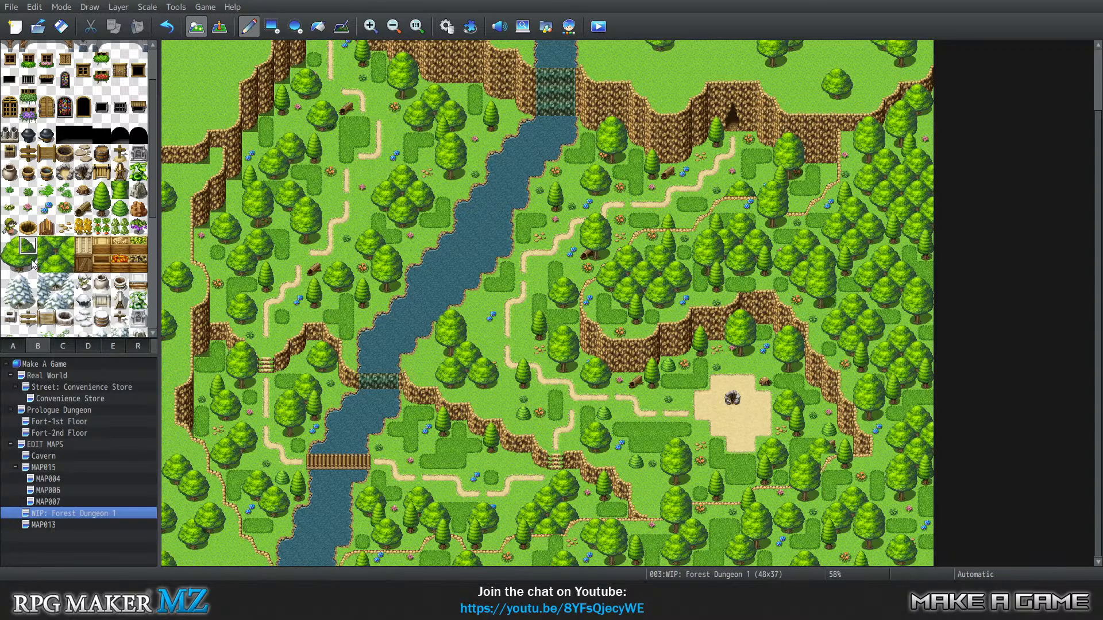
{"action": "left_click", "coordinate": [17, 244]}
Place small conifer trees outside the western cliff line, from the southwest corner up to the northern cliff bend, including one just inside that bend
{"action": "mouse_move", "coordinate": [102, 195]}
{"action": "left_mouse_down"}
{"action": "mouse_move", "coordinate": [101, 223]}
{"action": "mouse_move", "coordinate": [101, 212]}
{"action": "left_mouse_up"}
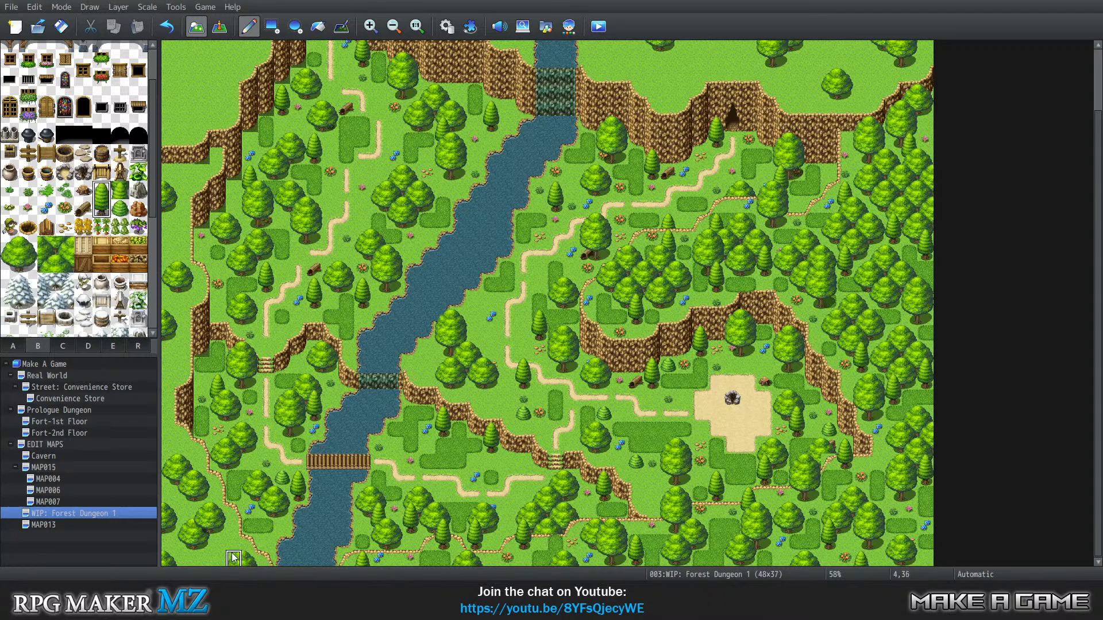
{"action": "left_click", "coordinate": [219, 540]}
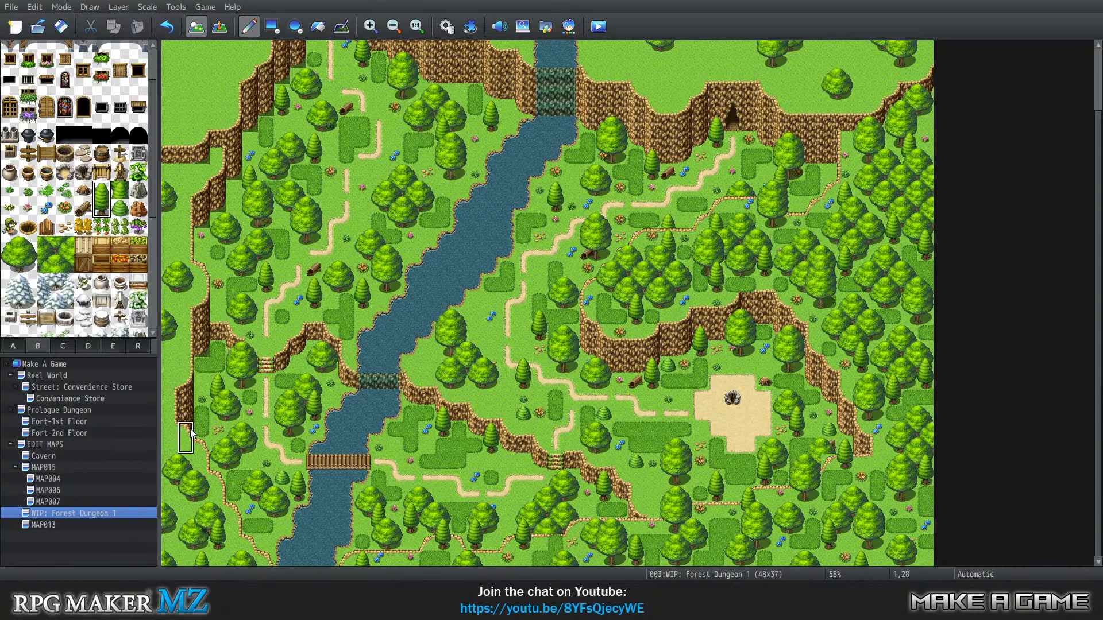
{"action": "left_click", "coordinate": [174, 413]}
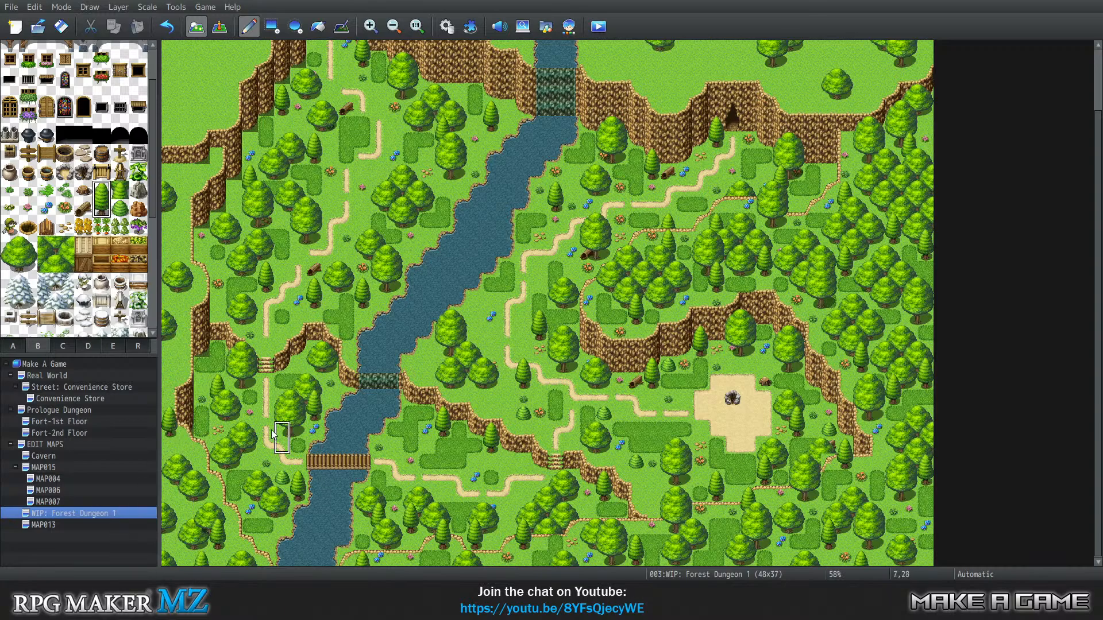
{"action": "left_click", "coordinate": [186, 357]}
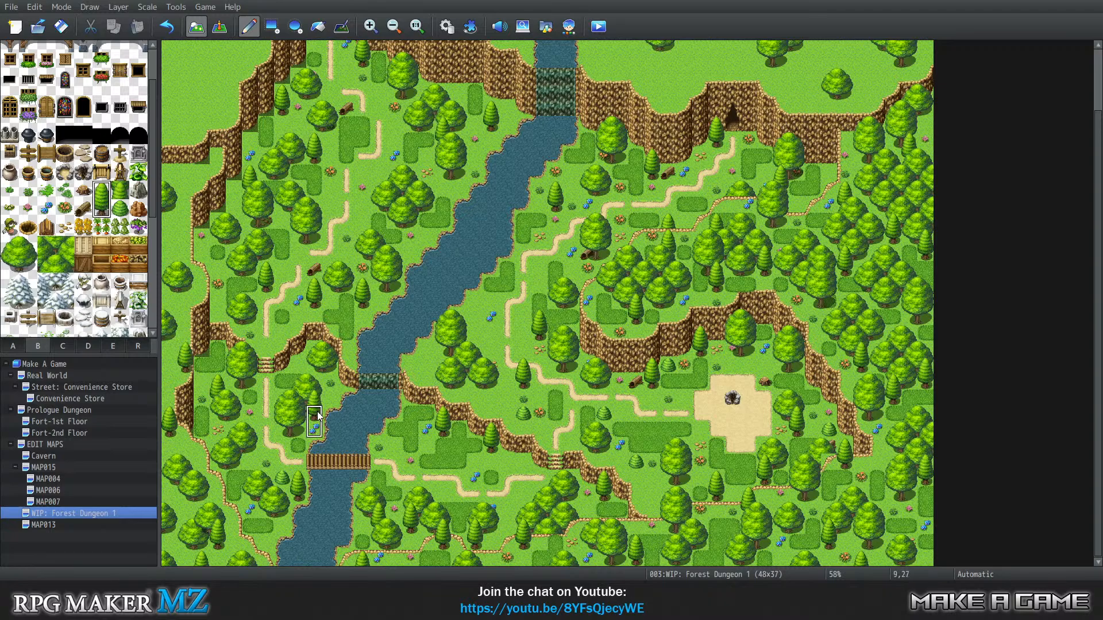
{"action": "left_click", "coordinate": [188, 216]}
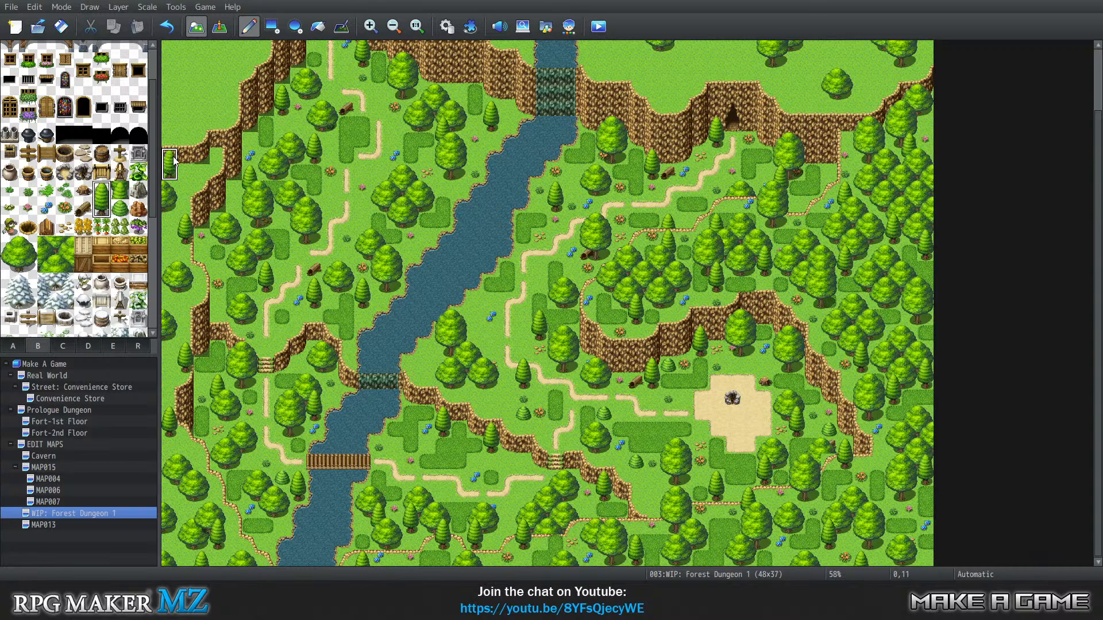
{"action": "left_click", "coordinate": [221, 146]}
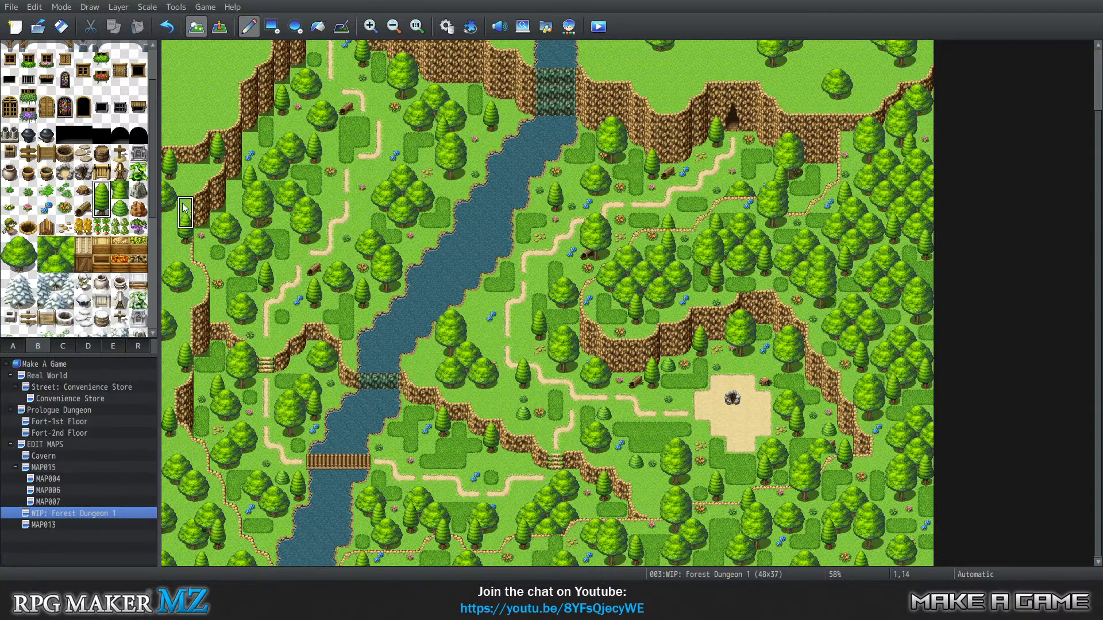
Choose the right-hand part of the tall round green tree from tile set E for placement on the map
{"action": "left_click", "coordinate": [88, 345]}
{"action": "left_click", "coordinate": [103, 349]}
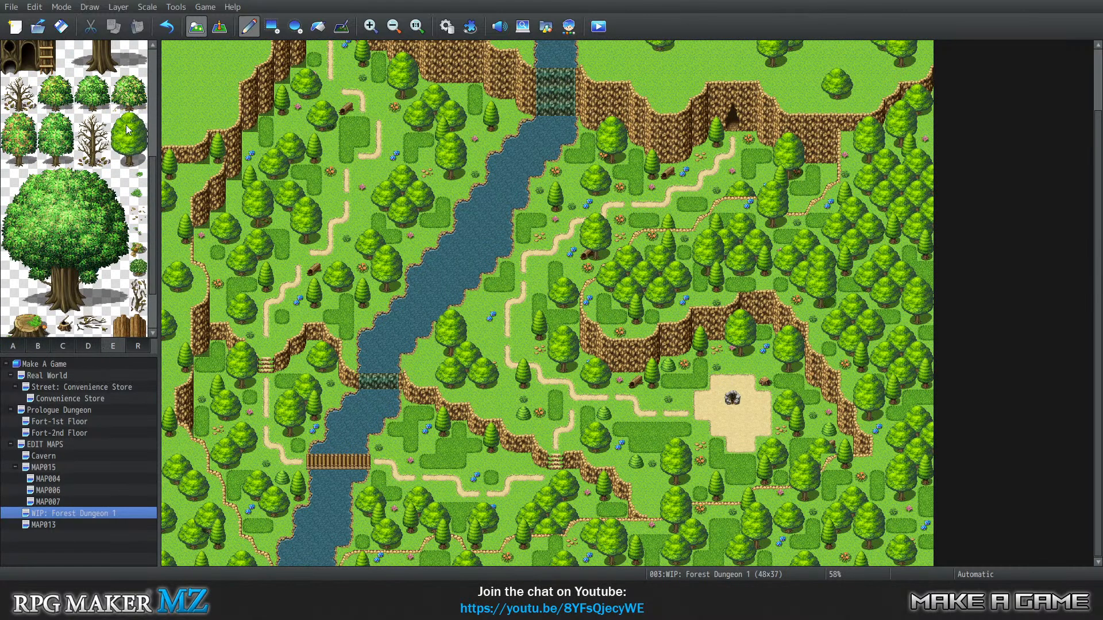
{"action": "left_click_drag", "start_coordinate": [139, 120], "coordinate": [139, 161]}
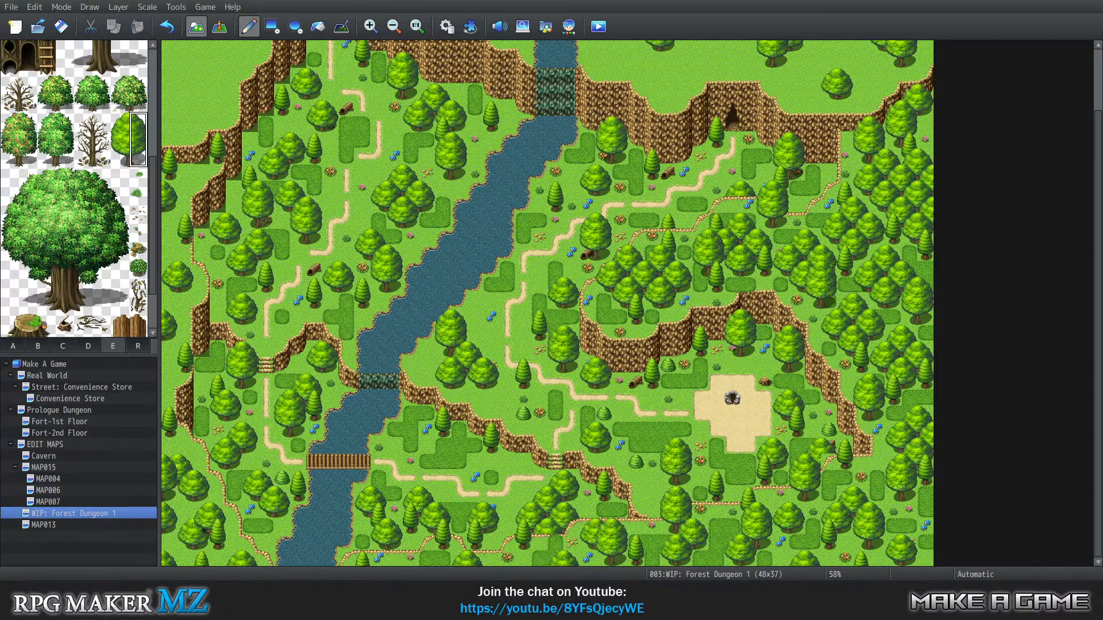
Examine the forest dungeon map and its layers 1 through 4 individually, returning to automatic layer mode
{"action": "right_click", "coordinate": [167, 543]}
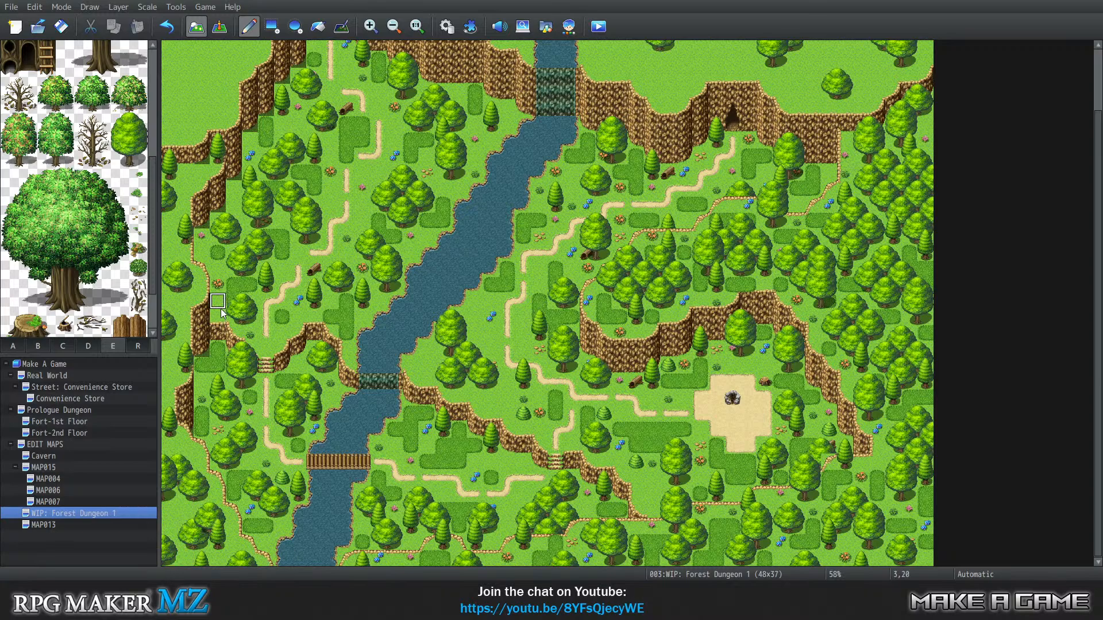
{"action": "scroll", "coordinate": [208, 316], "scroll_direction": "up", "scroll_amount": 3}
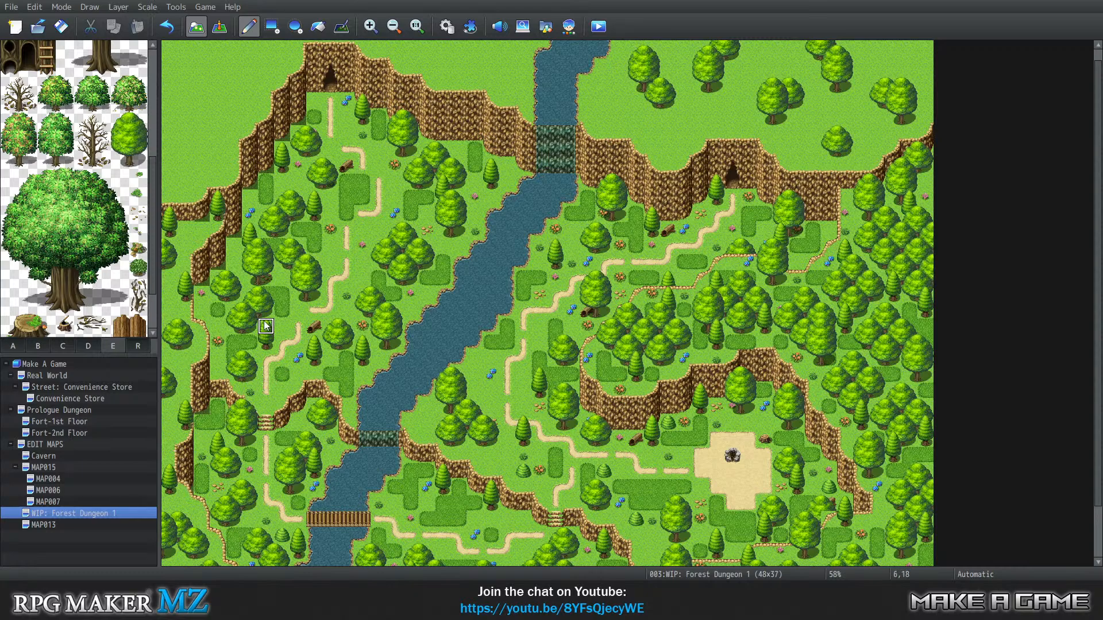
{"action": "scroll", "coordinate": [162, 264], "scroll_direction": "down", "scroll_amount": 3}
{"action": "scroll", "coordinate": [175, 388], "scroll_direction": "down", "scroll_amount": 2}
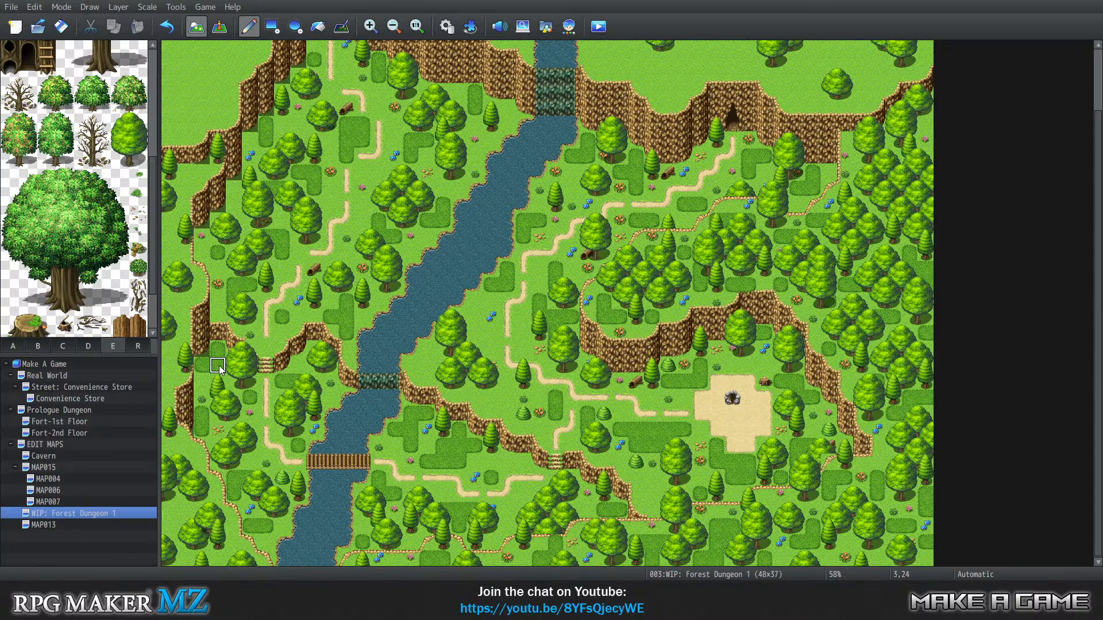
{"action": "key", "text": "1"}
{"action": "key", "text": "2"}
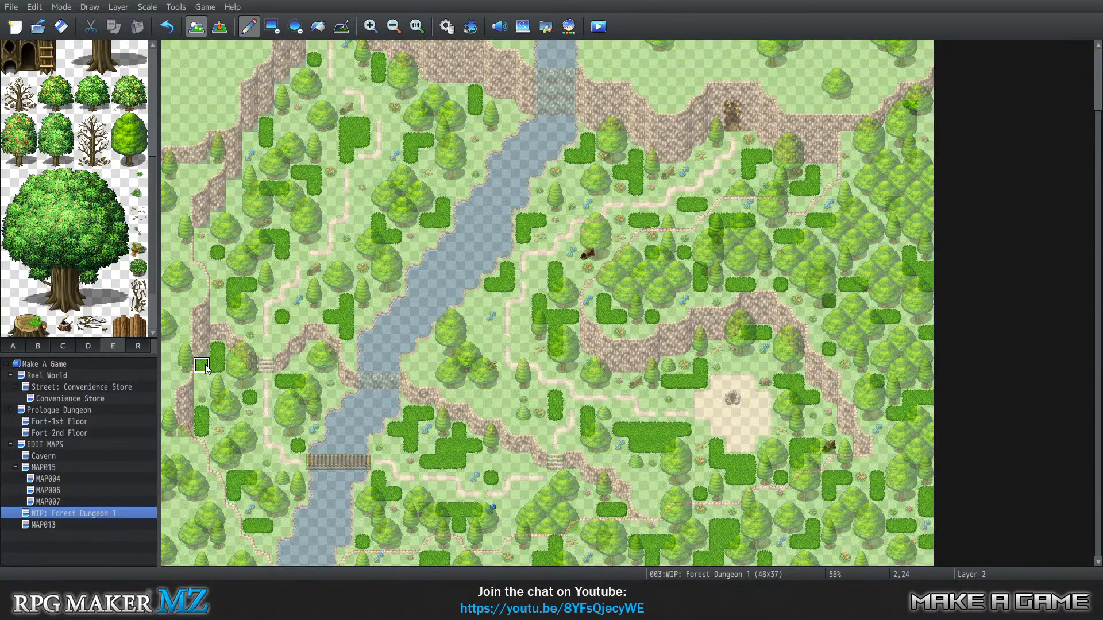
{"action": "key", "text": "3"}
{"action": "key", "text": "4"}
{"action": "key", "text": "0"}
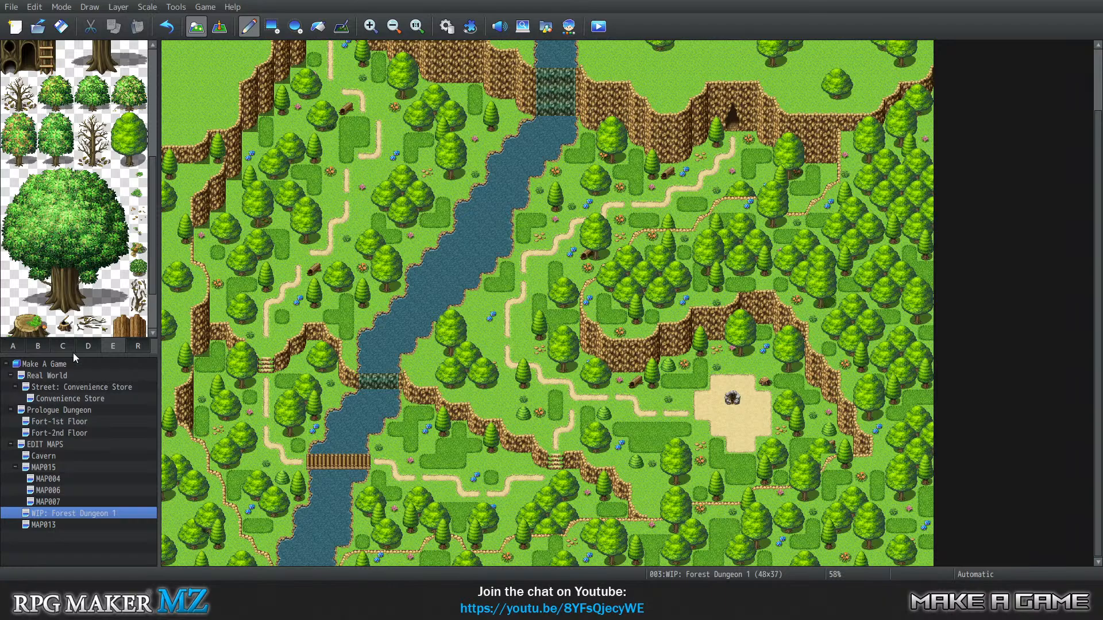
Place a clustered-tree tile from tileset B at map position 3,28
{"action": "left_click", "coordinate": [36, 347]}
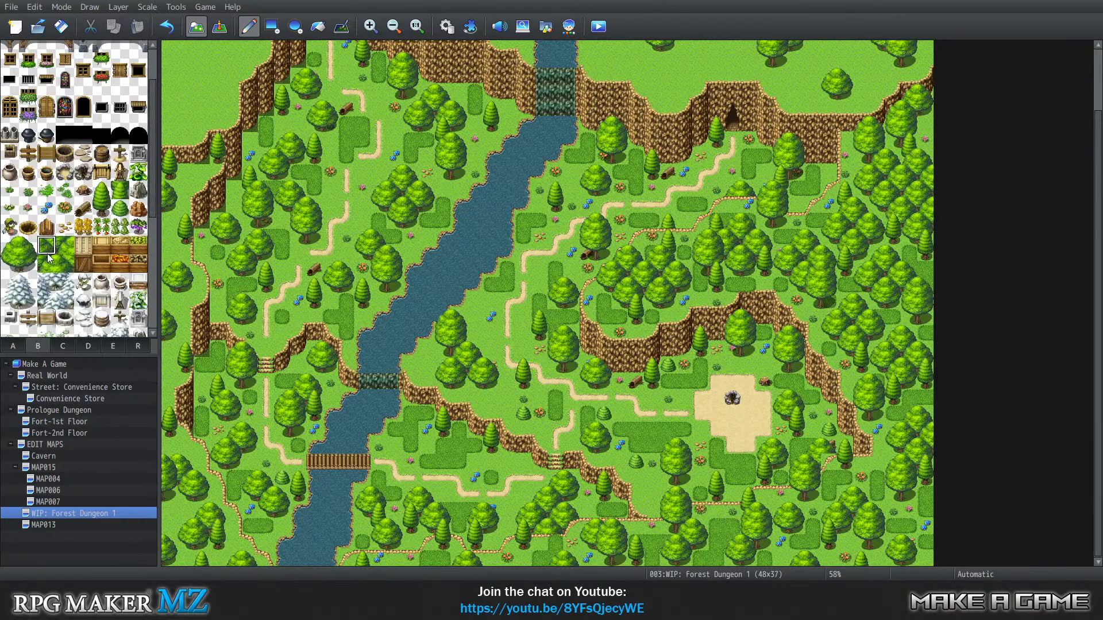
{"action": "left_click", "coordinate": [64, 250]}
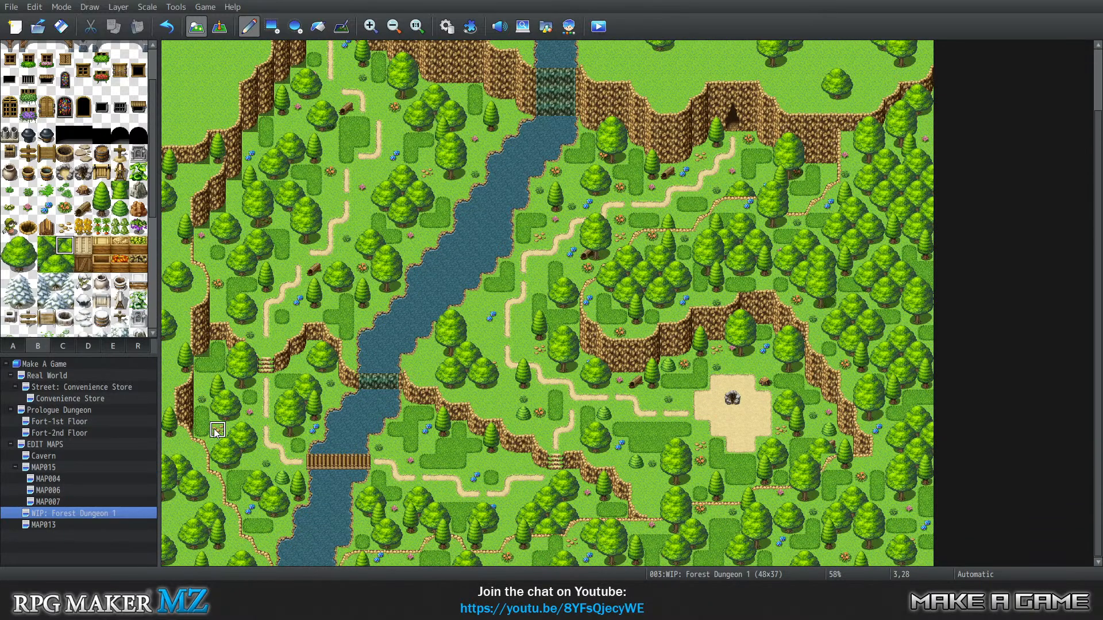
{"action": "left_click", "coordinate": [217, 431]}
Paint patches of tall grass on layer 2 along the map's western edge, from below the northwest cliff to the southwest corner
{"action": "key", "text": "1"}
{"action": "key", "text": "2"}
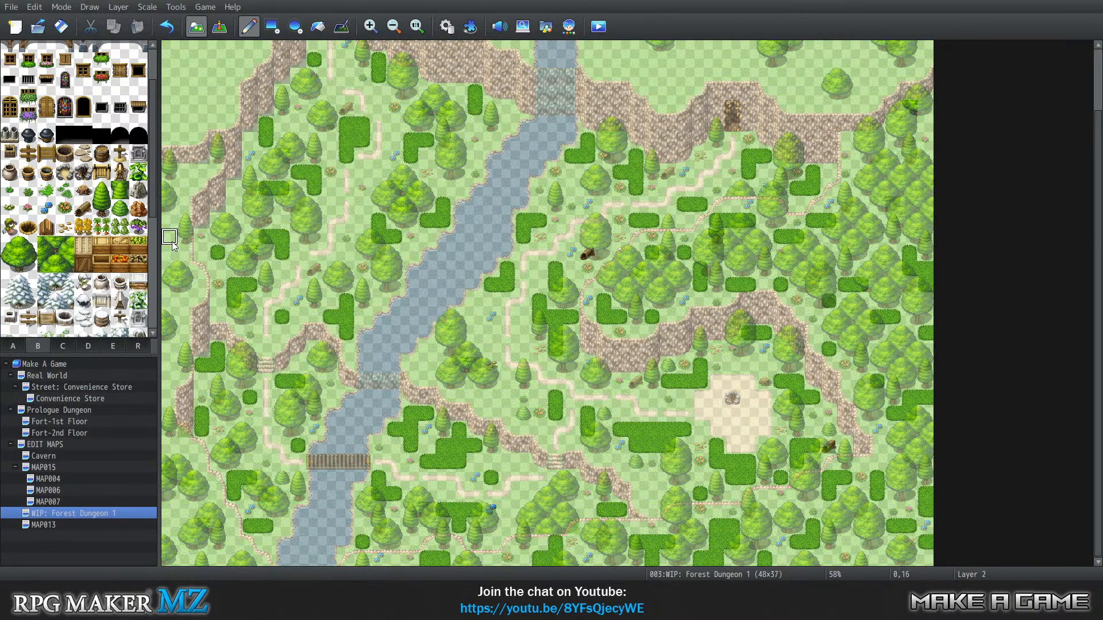
{"action": "left_click", "coordinate": [197, 178]}
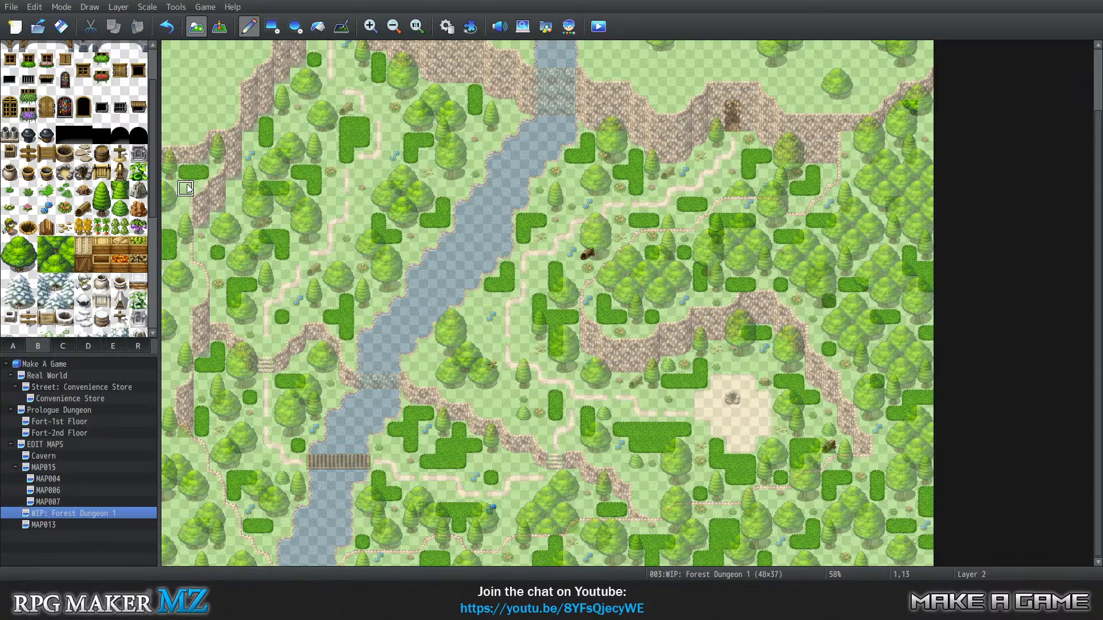
{"action": "left_click", "coordinate": [201, 285]}
{"action": "left_click", "coordinate": [185, 300]}
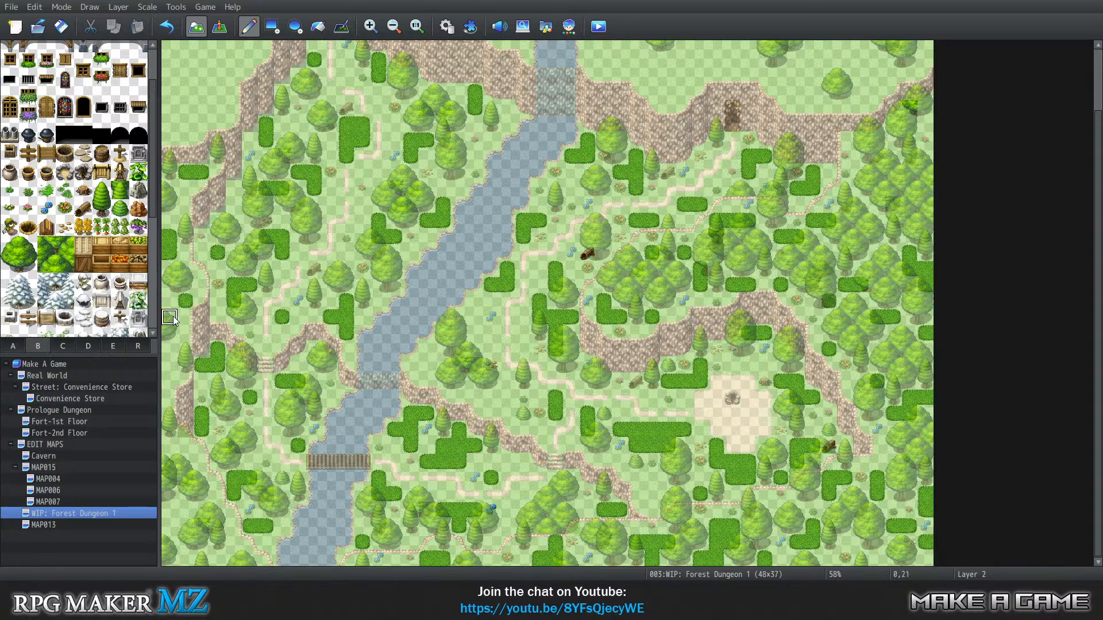
{"action": "left_click", "coordinate": [172, 301]}
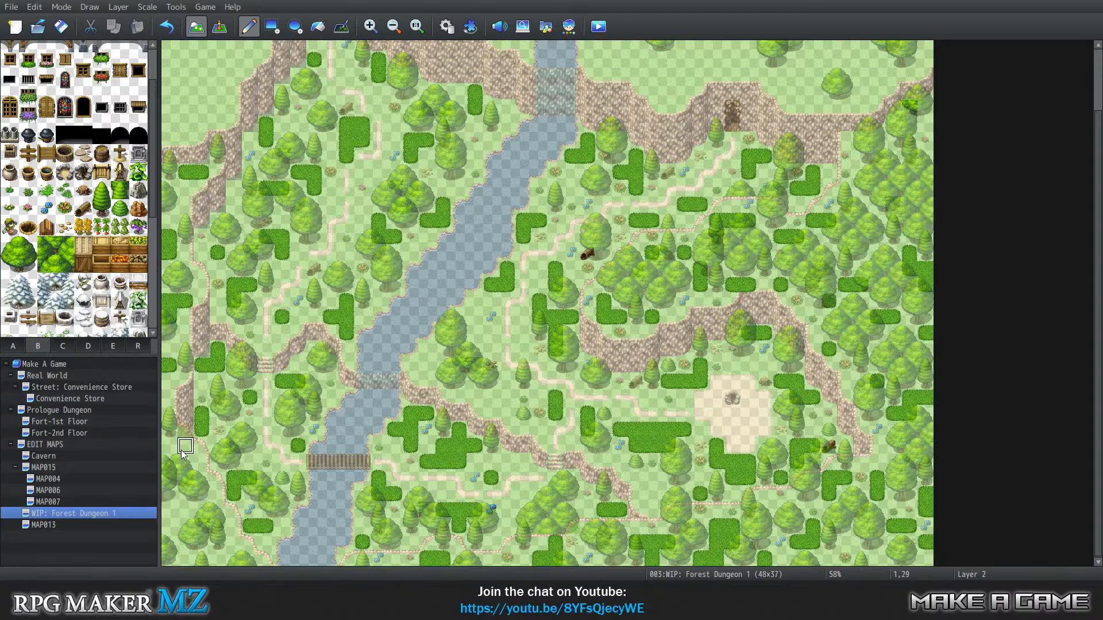
{"action": "left_click", "coordinate": [189, 510]}
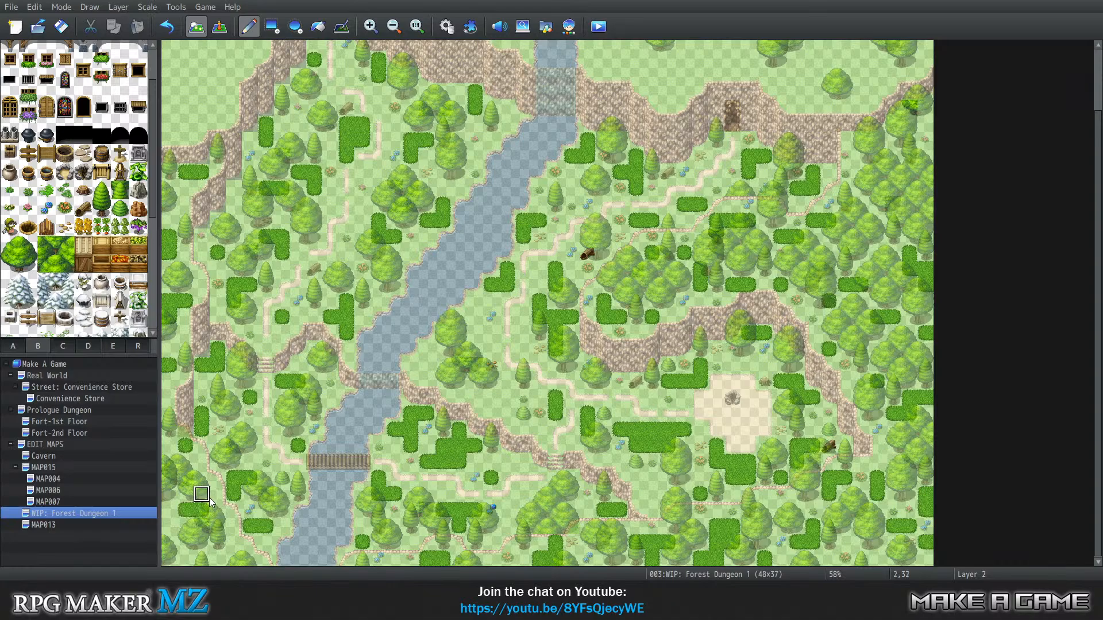
{"action": "left_click", "coordinate": [185, 524]}
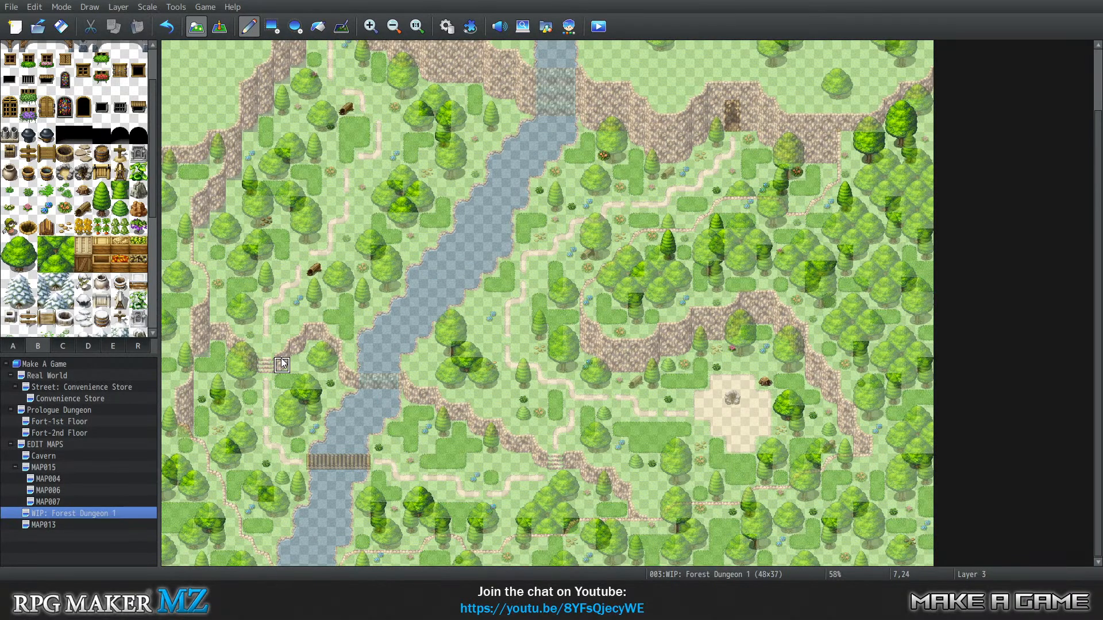
Review the decorated western edge in automatic mode and layer by layer for spots that still need details
{"action": "key", "text": "0"}
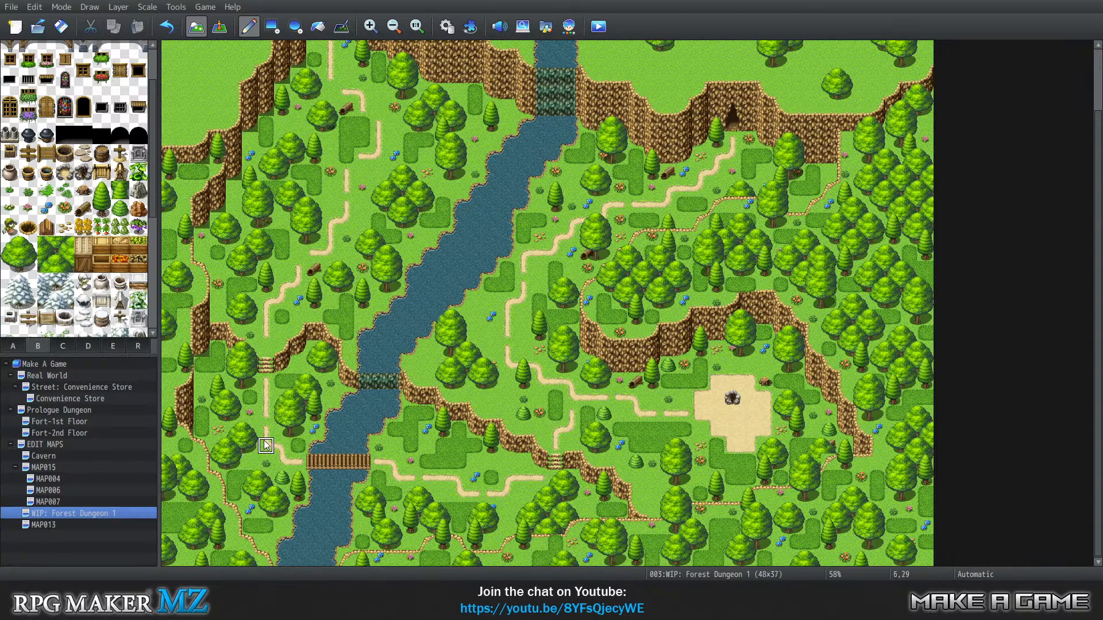
{"action": "key", "text": "1"}
{"action": "key", "text": "2"}
{"action": "key", "text": "3"}
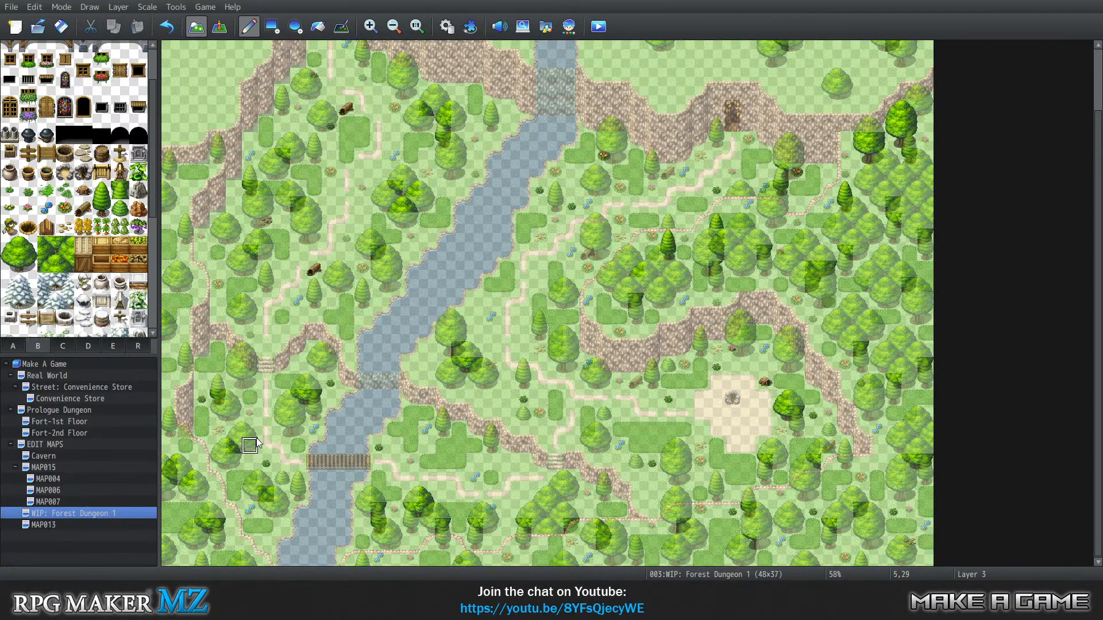
{"action": "key", "text": "4"}
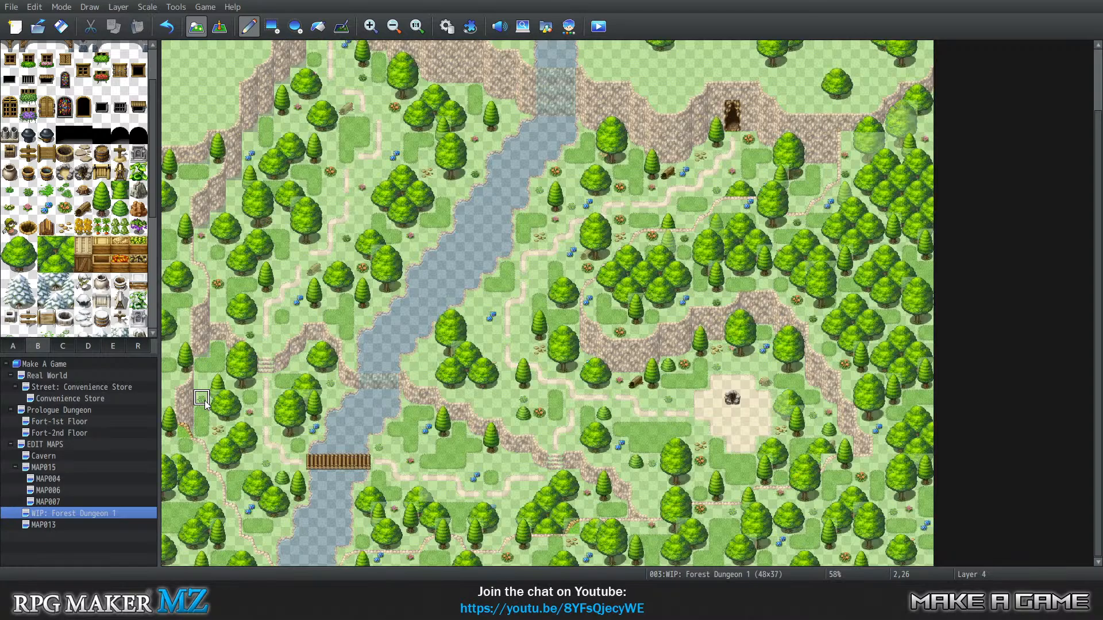
{"action": "left_click", "coordinate": [169, 381]}
{"action": "key", "text": "2"}
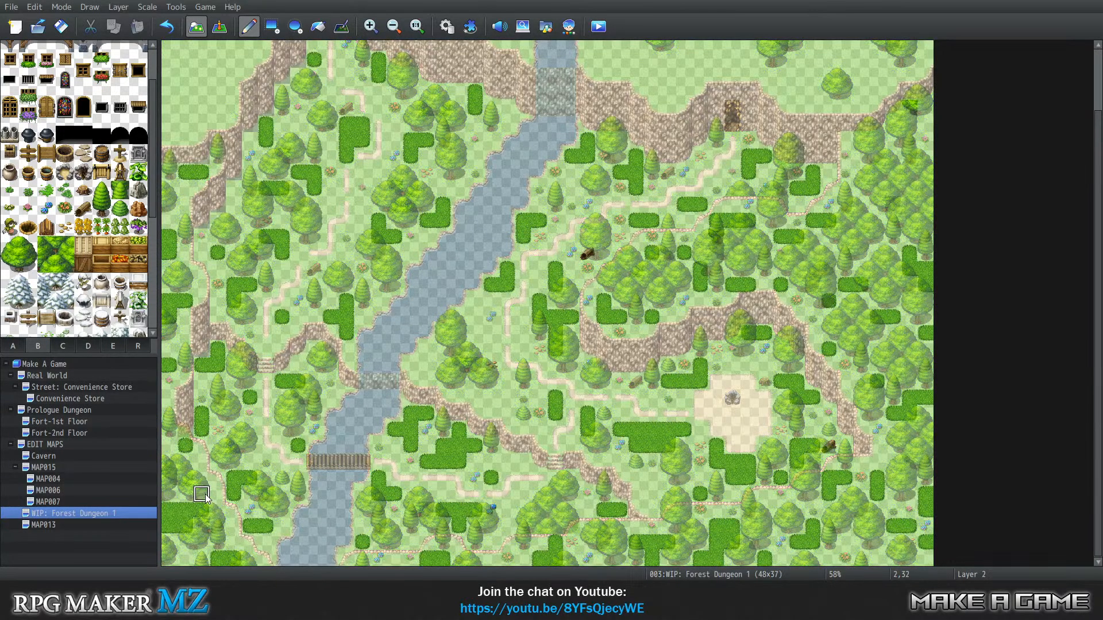
{"action": "key", "text": "3"}
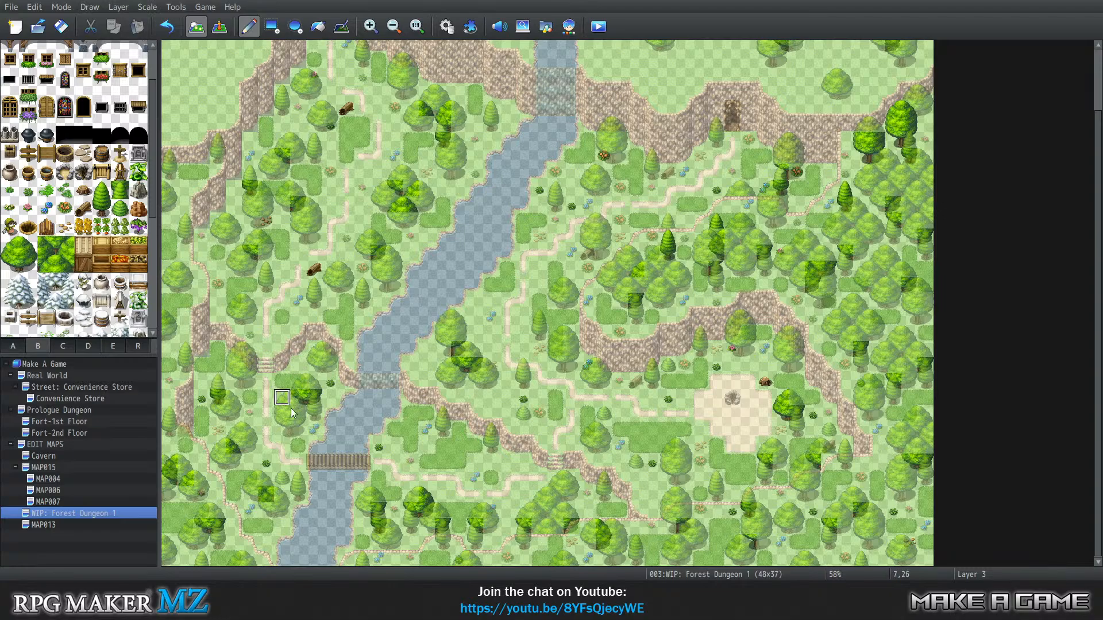
Scatter flower tiles on layer 4 along the map's western edge, including blue flowers below the northwest cliff, and return to automatic layer mode
{"action": "key", "text": "4"}
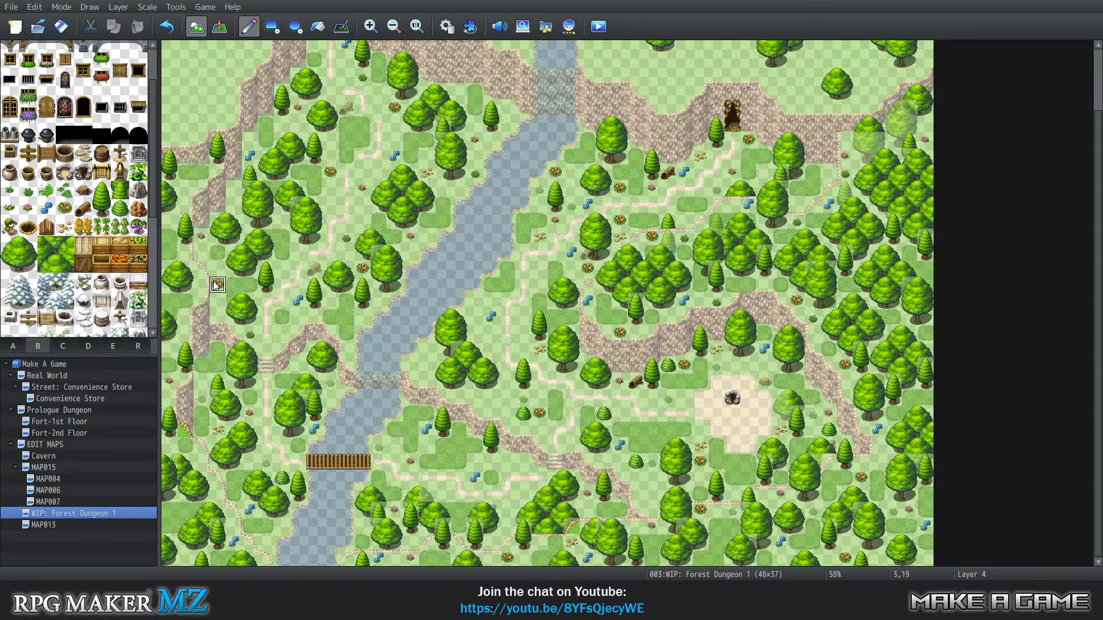
{"action": "left_click", "coordinate": [185, 187]}
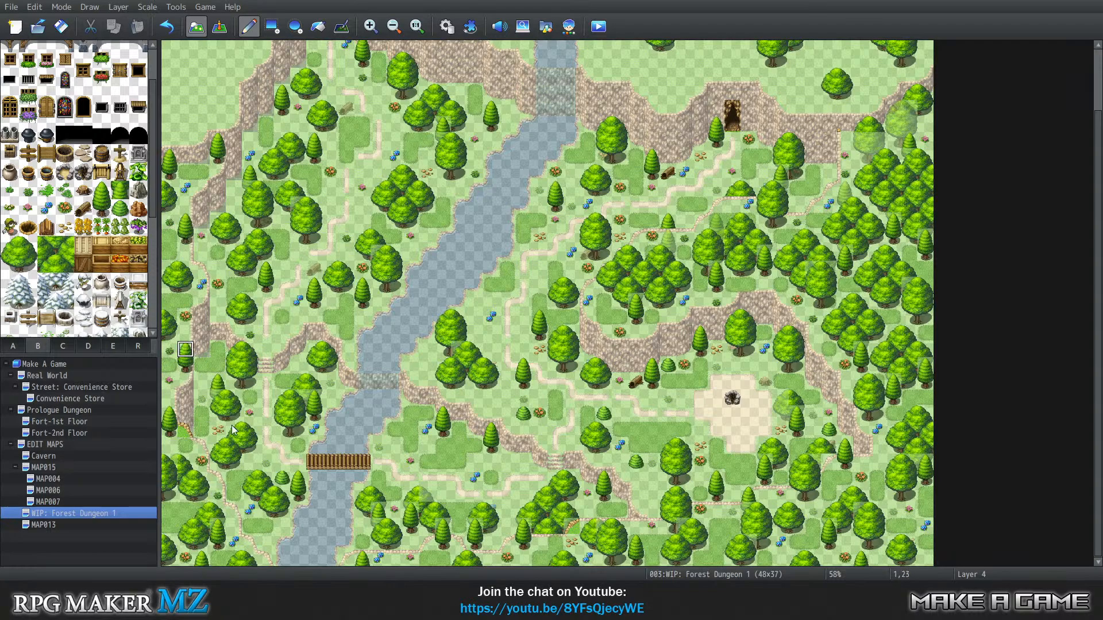
{"action": "key", "text": "0"}
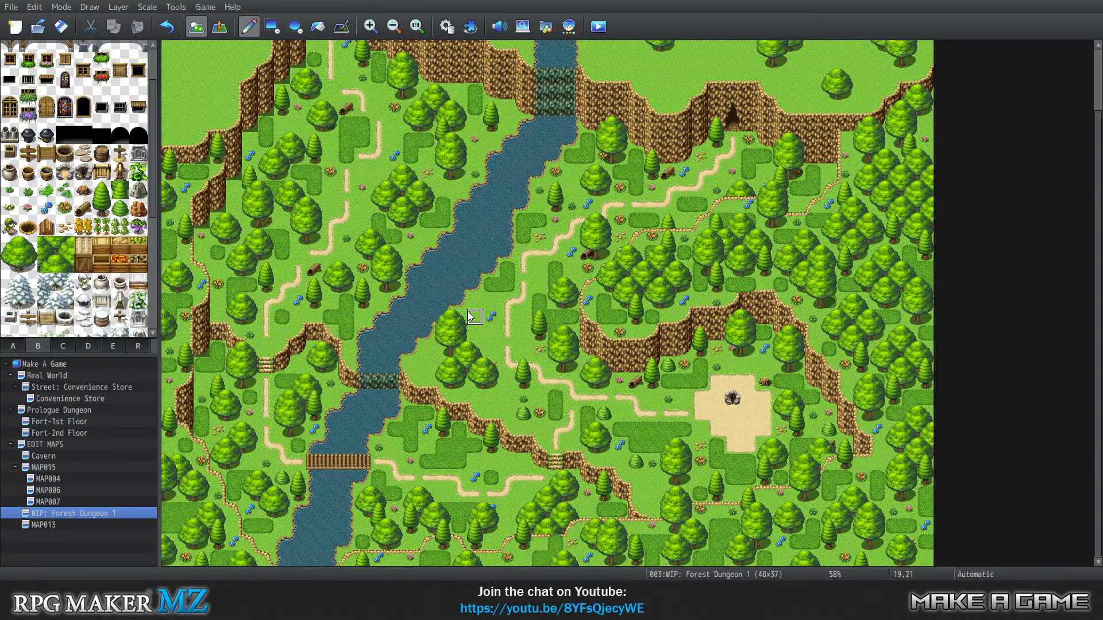
Examine layers 1 through 4 of the decorated map, and look over its northern part in automatic mode
{"action": "key", "text": "1"}
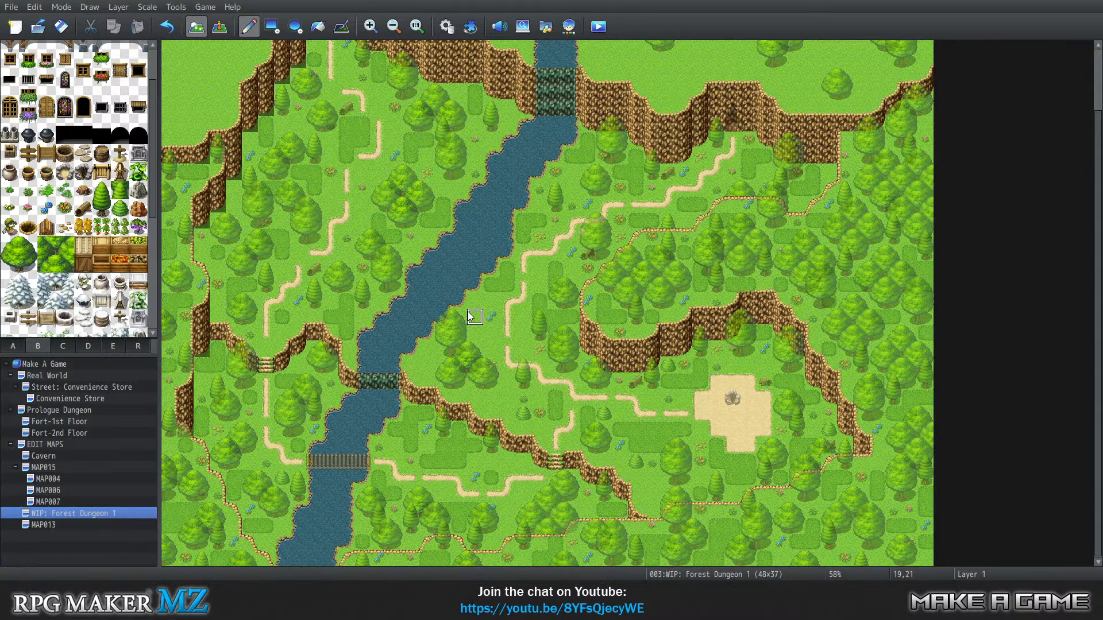
{"action": "key", "text": "2"}
{"action": "key", "text": "3"}
{"action": "key", "text": "4"}
{"action": "key", "text": "0"}
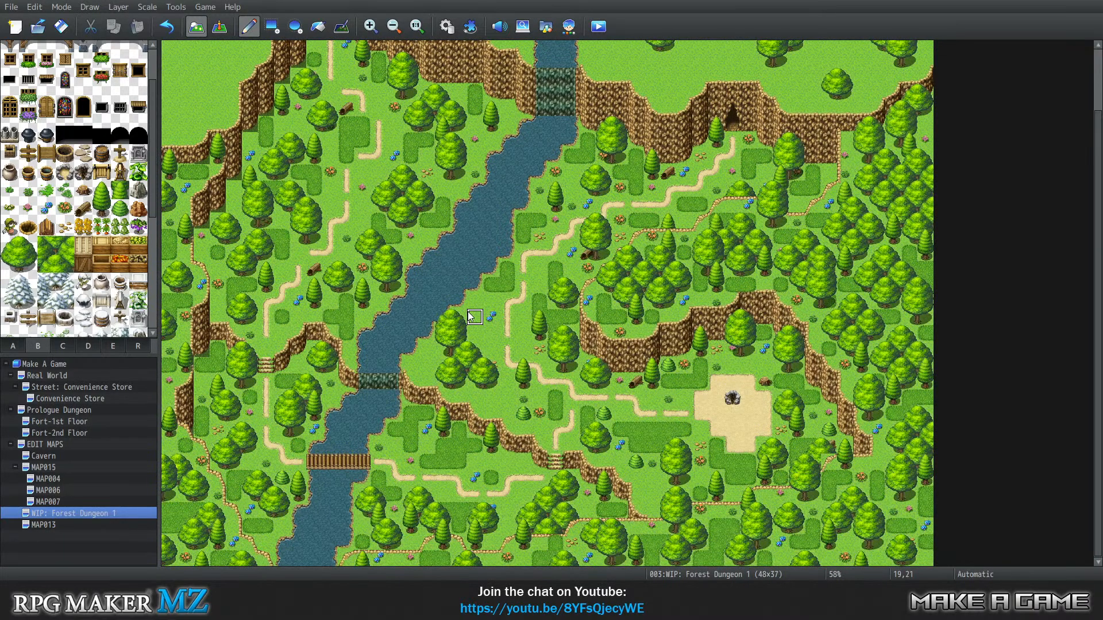
{"action": "scroll", "coordinate": [393, 292], "scroll_direction": "up", "scroll_amount": 2}
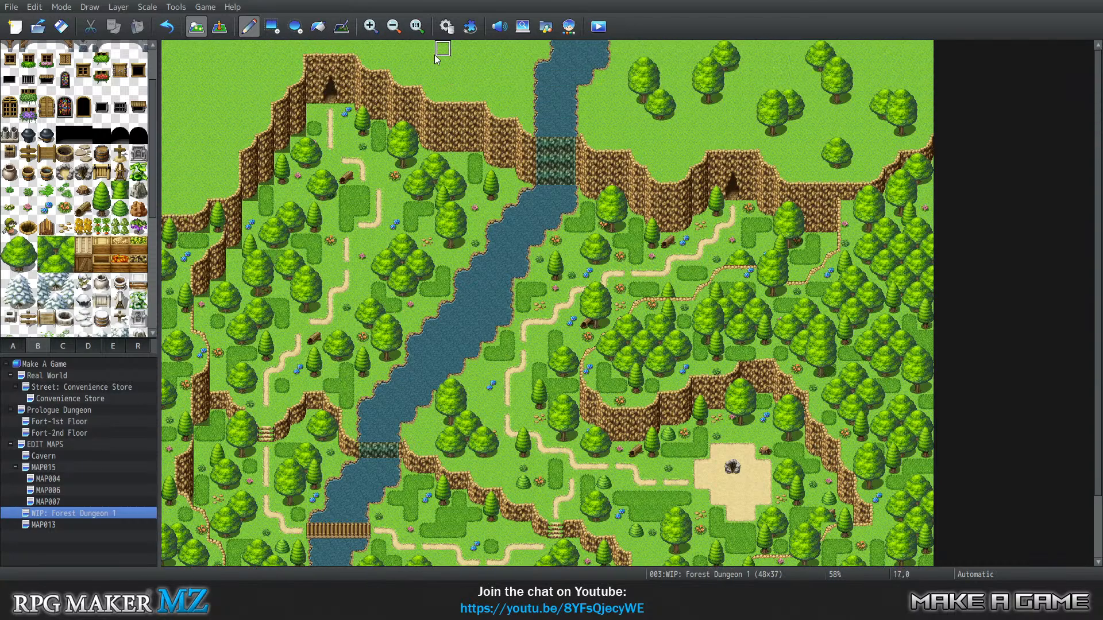
{"action": "scroll", "coordinate": [485, 304], "scroll_direction": "down", "scroll_amount": 2}
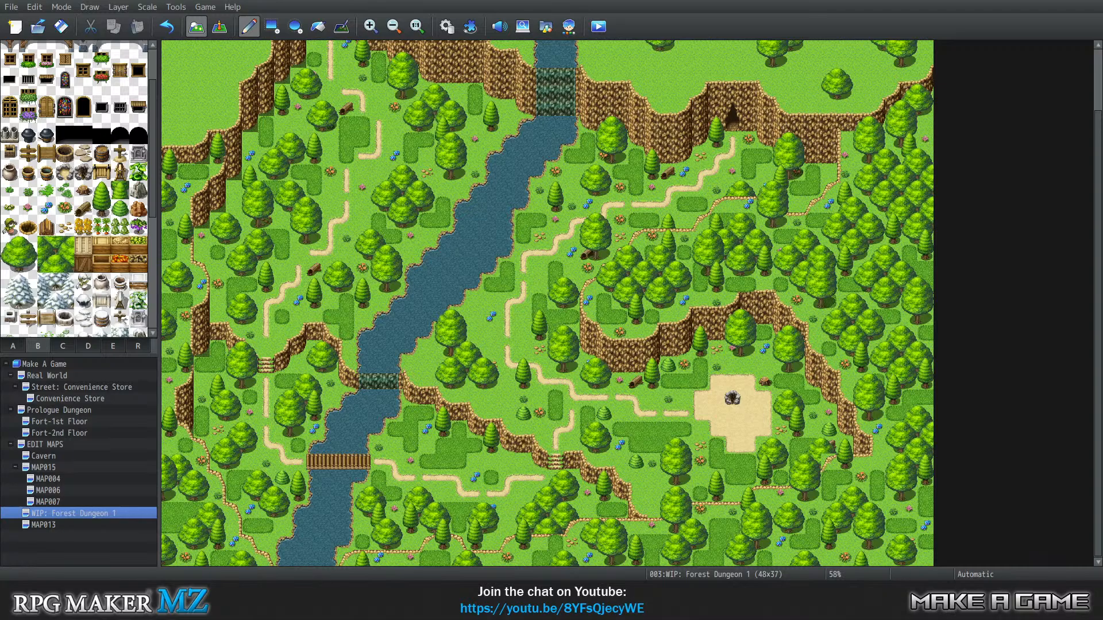
Switch to the web browser and bring up the "Avy's MZ Stuff" thread on the RPG Maker forums
{"action": "mouse_move", "coordinate": [281, 603]}
{"action": "left_click", "coordinate": [347, 537]}
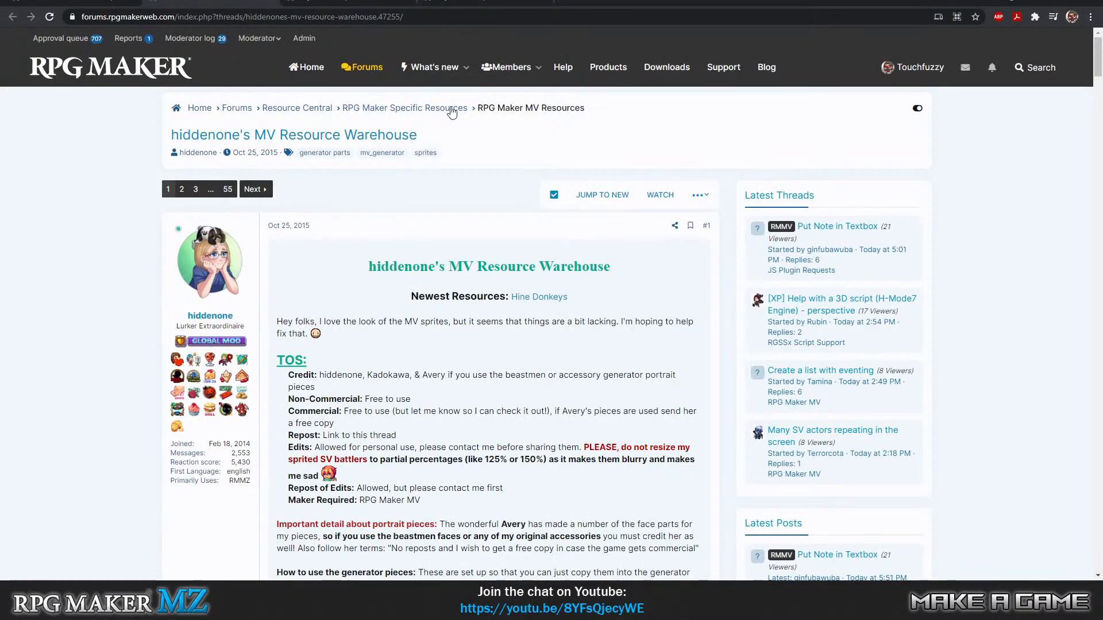
{"action": "left_click", "coordinate": [313, 5]}
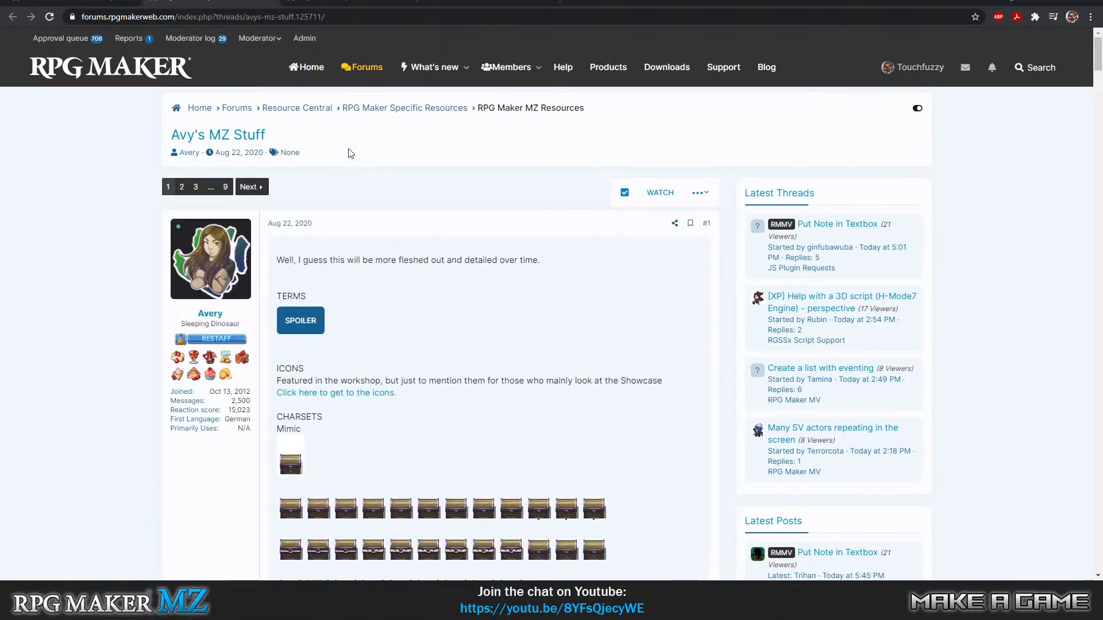
Look through the thread's first post, from the terms and icons sections to the Mimic and Soldier/Guard charsets
{"action": "scroll", "coordinate": [370, 294], "scroll_direction": "down", "scroll_amount": 1}
{"action": "scroll", "coordinate": [370, 294], "scroll_direction": "down", "scroll_amount": 1}
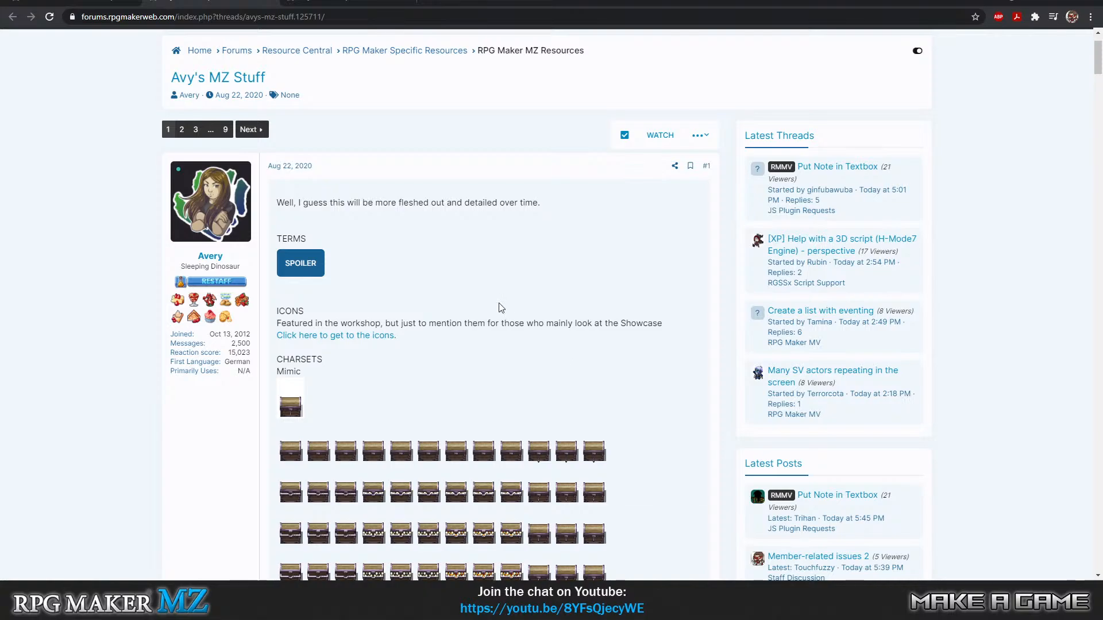
{"action": "scroll", "coordinate": [498, 308], "scroll_direction": "up", "scroll_amount": 1}
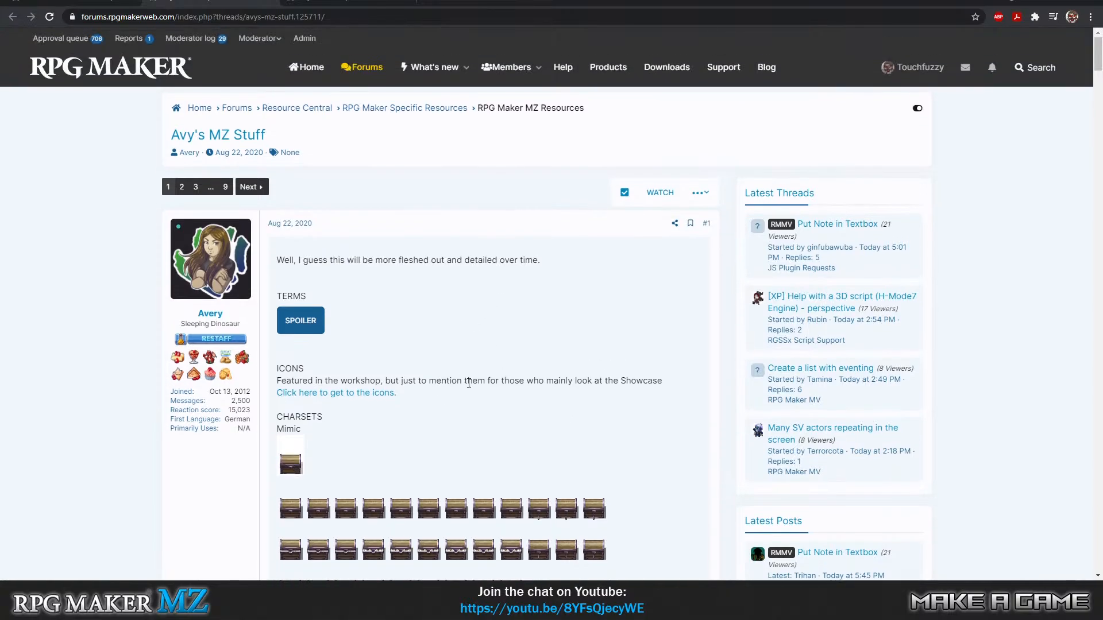
{"action": "scroll", "coordinate": [460, 304], "scroll_direction": "down", "scroll_amount": 2}
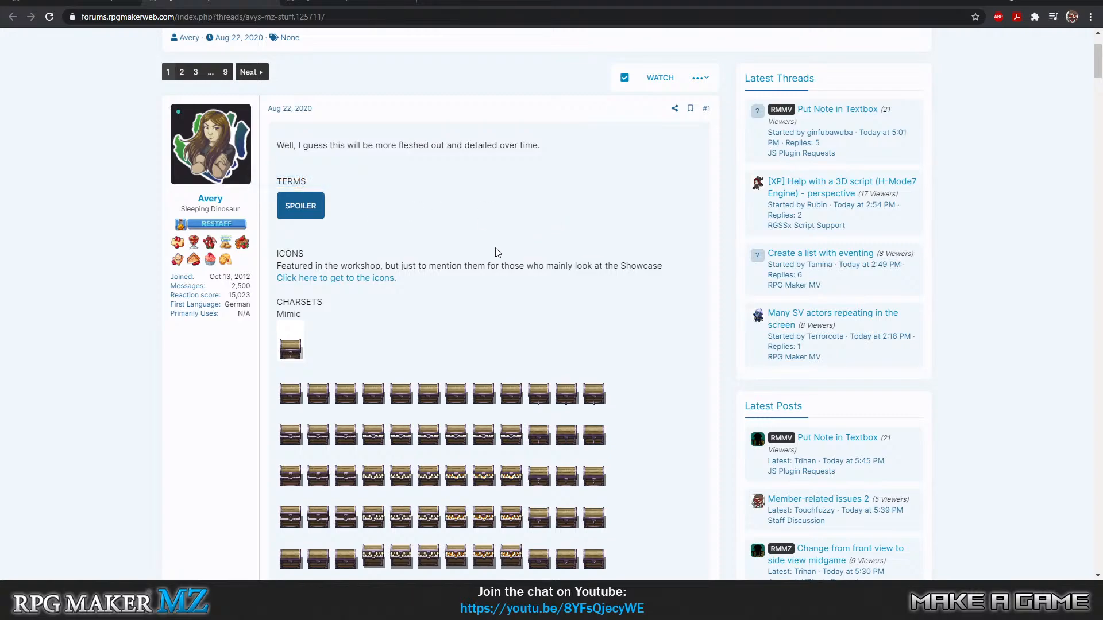
{"action": "scroll", "coordinate": [494, 250], "scroll_direction": "down", "scroll_amount": 2}
{"action": "scroll", "coordinate": [494, 250], "scroll_direction": "up", "scroll_amount": 5}
{"action": "scroll", "coordinate": [492, 261], "scroll_direction": "down", "scroll_amount": 3}
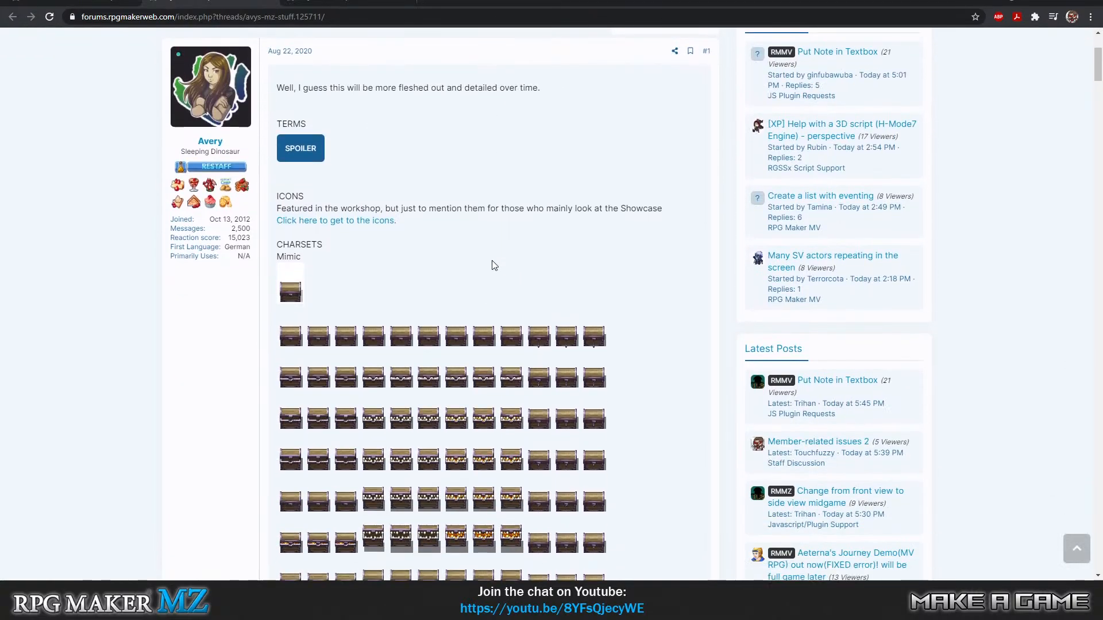
{"action": "scroll", "coordinate": [493, 265], "scroll_direction": "up", "scroll_amount": 1}
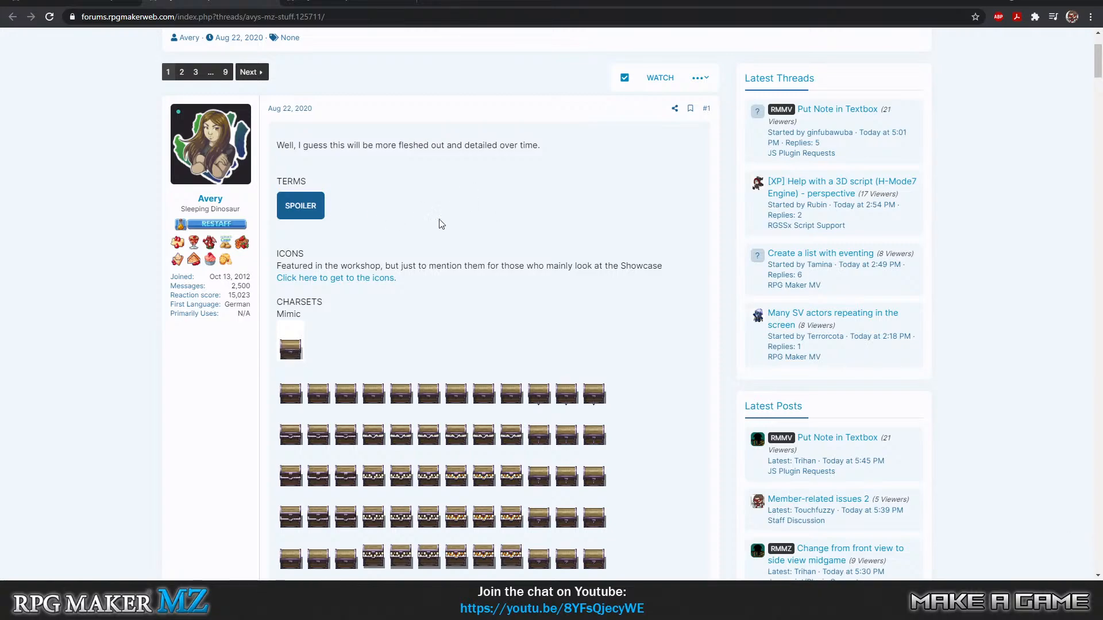
{"action": "scroll", "coordinate": [441, 223], "scroll_direction": "down", "scroll_amount": 2}
{"action": "scroll", "coordinate": [485, 184], "scroll_direction": "up", "scroll_amount": 4}
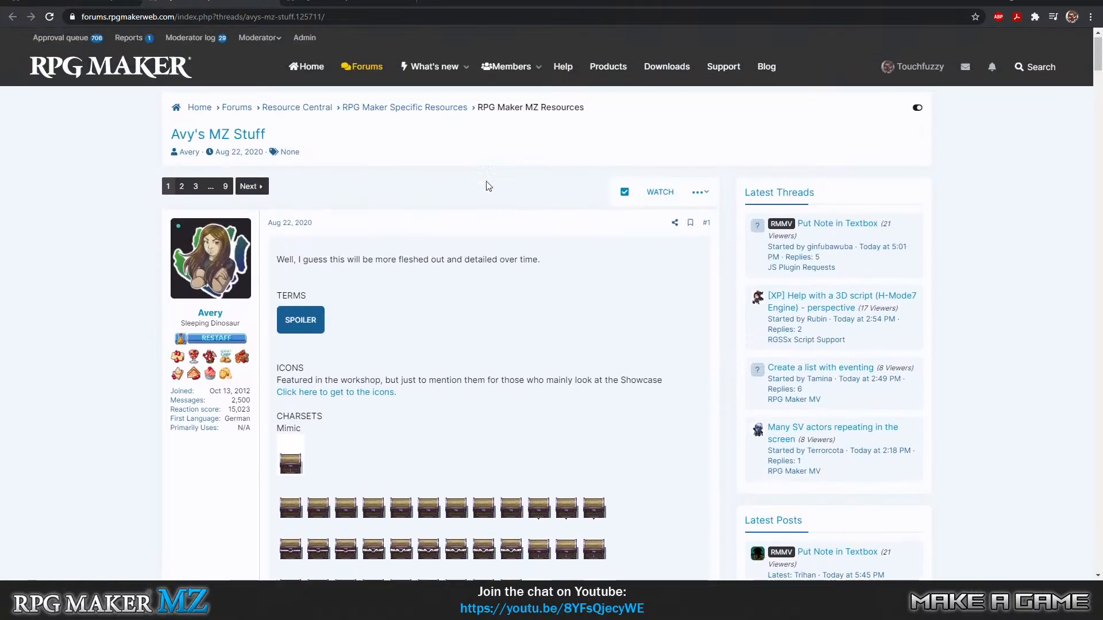
{"action": "scroll", "coordinate": [486, 184], "scroll_direction": "down", "scroll_amount": 2}
{"action": "scroll", "coordinate": [488, 188], "scroll_direction": "down", "scroll_amount": 3}
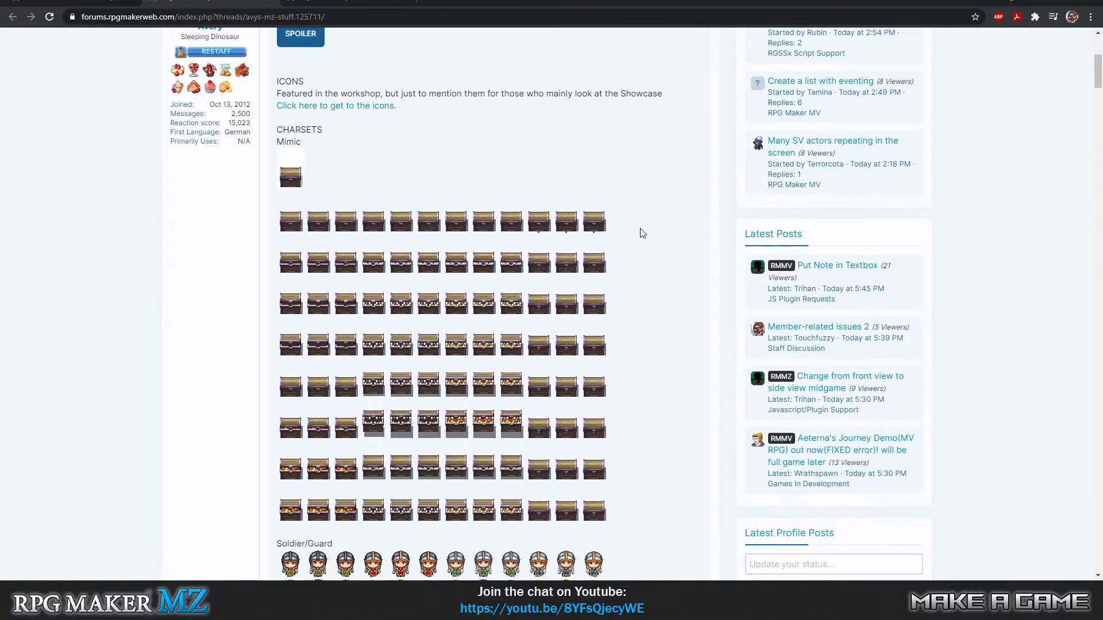
{"action": "scroll", "coordinate": [634, 236], "scroll_direction": "down", "scroll_amount": 1}
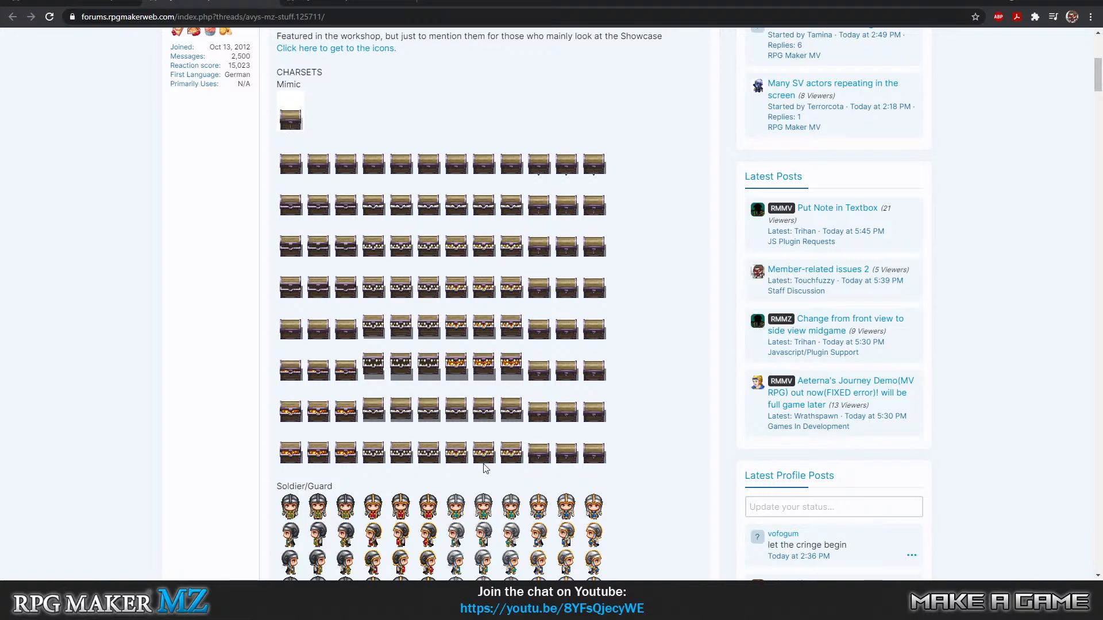
Look over the Soldier/Guard charsets and the Alternate Tree A4 tiles at the end of the first post
{"action": "scroll", "coordinate": [495, 403], "scroll_direction": "down", "scroll_amount": 4}
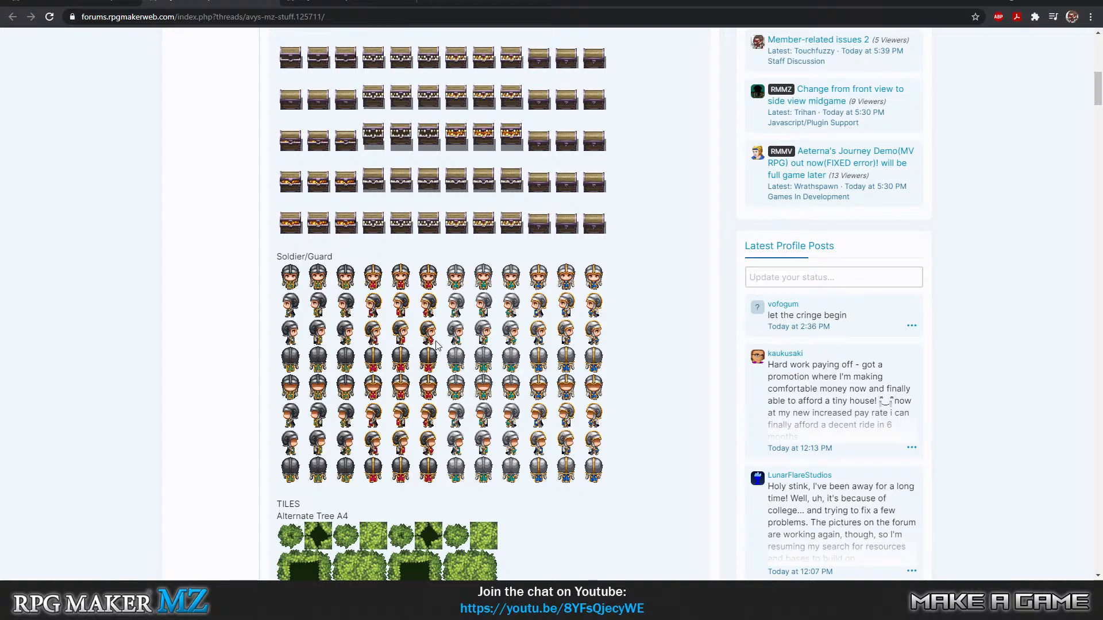
{"action": "scroll", "coordinate": [436, 344], "scroll_direction": "down", "scroll_amount": 2}
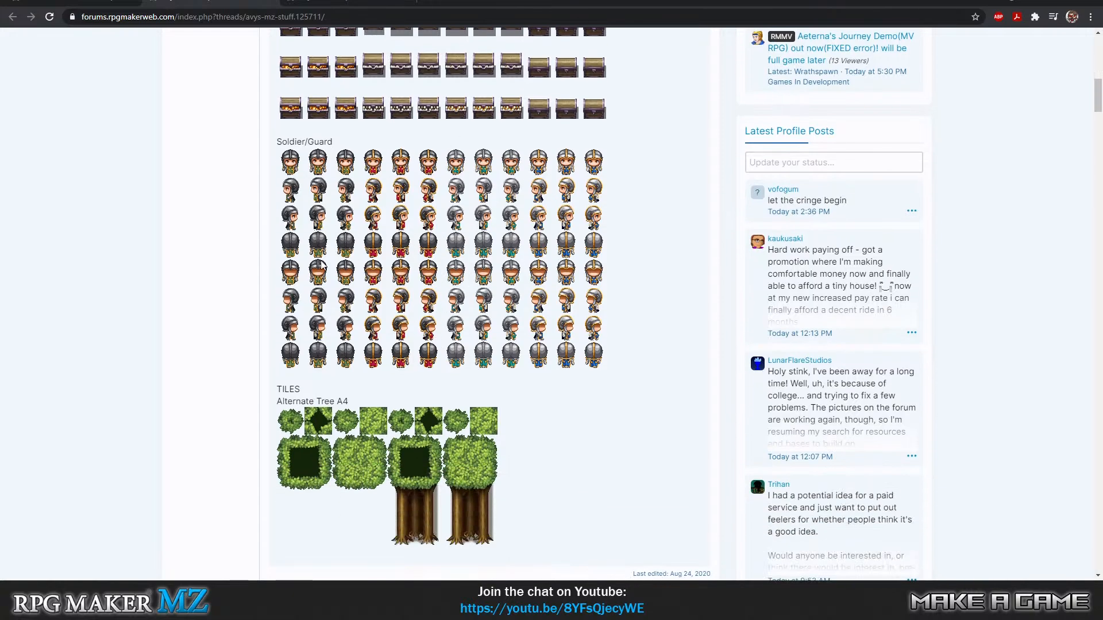
{"action": "scroll", "coordinate": [430, 226], "scroll_direction": "down", "scroll_amount": 3}
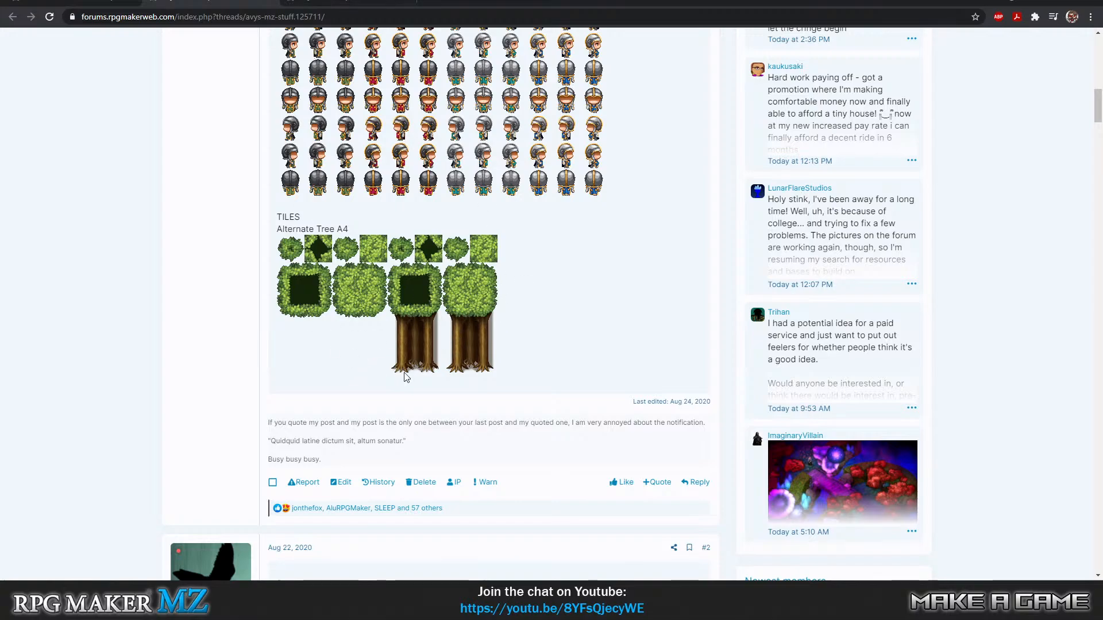
Bring up the "Avy's MV Stuff" thread and look over its introduction and rules down to the generator parts section
{"action": "key", "text": "ctrl+Tab"}
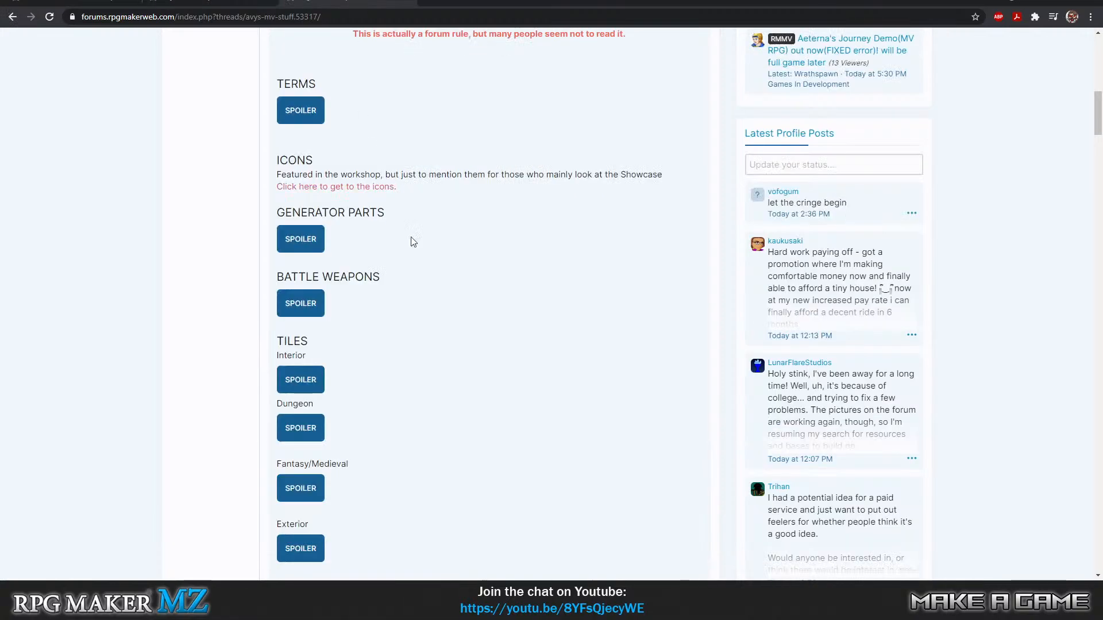
{"action": "scroll", "coordinate": [456, 266], "scroll_direction": "up", "scroll_amount": 5}
{"action": "scroll", "coordinate": [458, 269], "scroll_direction": "up", "scroll_amount": 7}
{"action": "scroll", "coordinate": [458, 265], "scroll_direction": "down", "scroll_amount": 14}
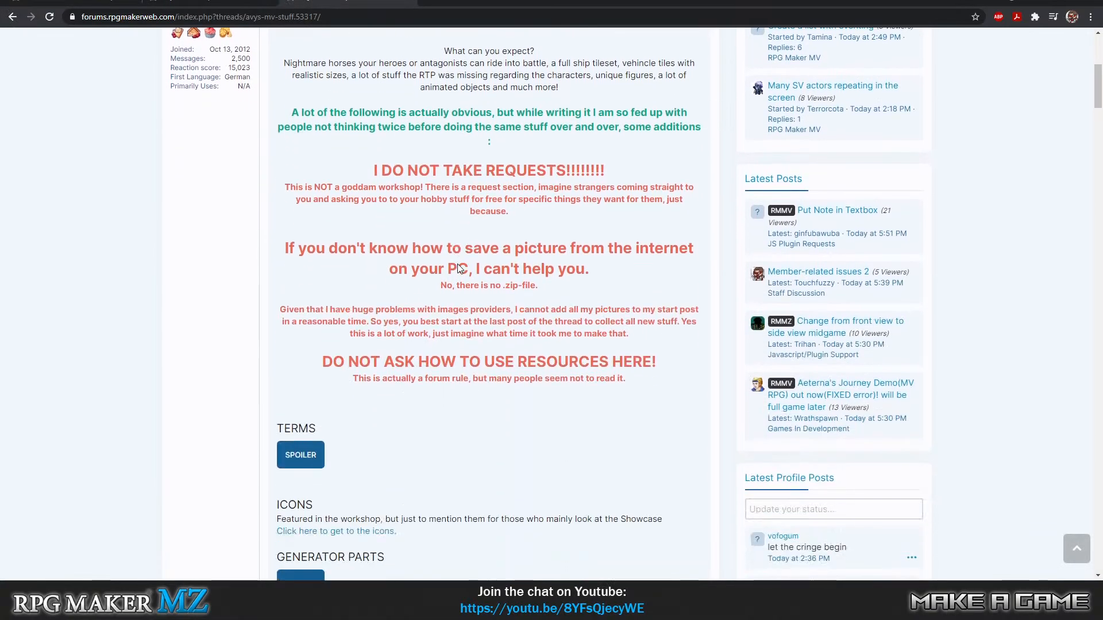
Reveal the Generator Parts section and look through its face parts, headpieces, crowns and hairstyles down to the last set
{"action": "left_click", "coordinate": [296, 129]}
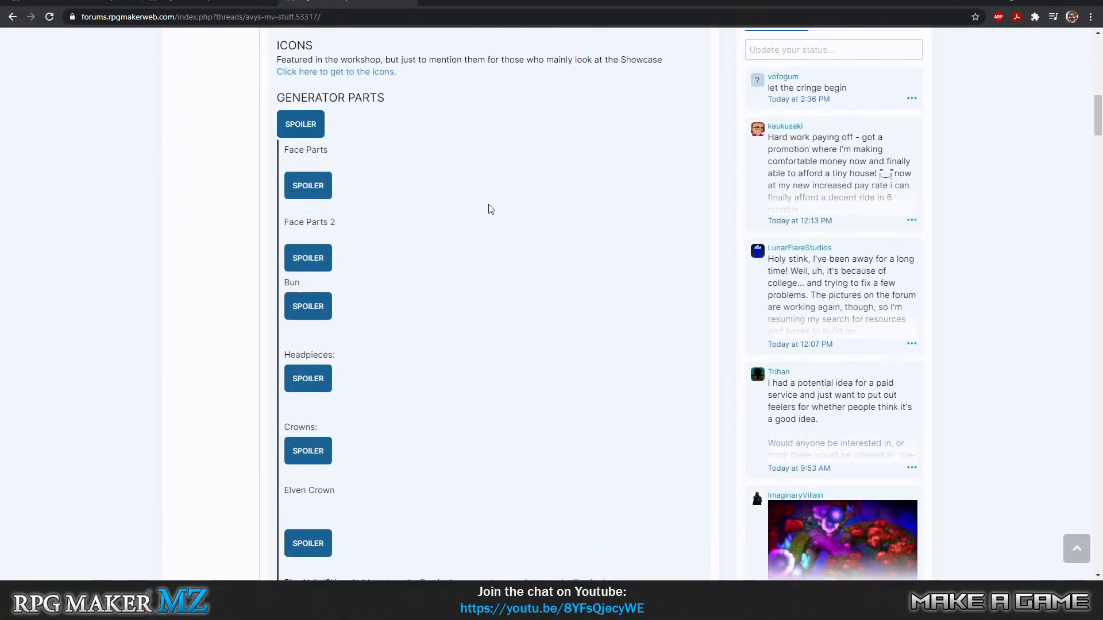
{"action": "scroll", "coordinate": [445, 258], "scroll_direction": "down", "scroll_amount": 2}
{"action": "scroll", "coordinate": [468, 259], "scroll_direction": "down", "scroll_amount": 5}
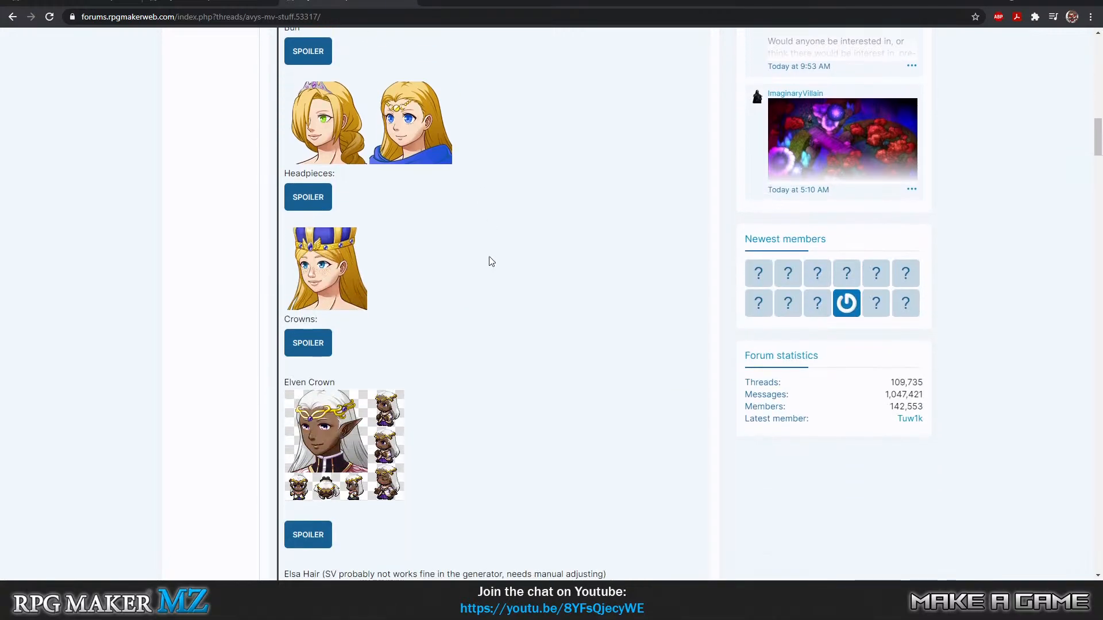
{"action": "scroll", "coordinate": [488, 259], "scroll_direction": "down", "scroll_amount": 3}
{"action": "scroll", "coordinate": [489, 260], "scroll_direction": "down", "scroll_amount": 8}
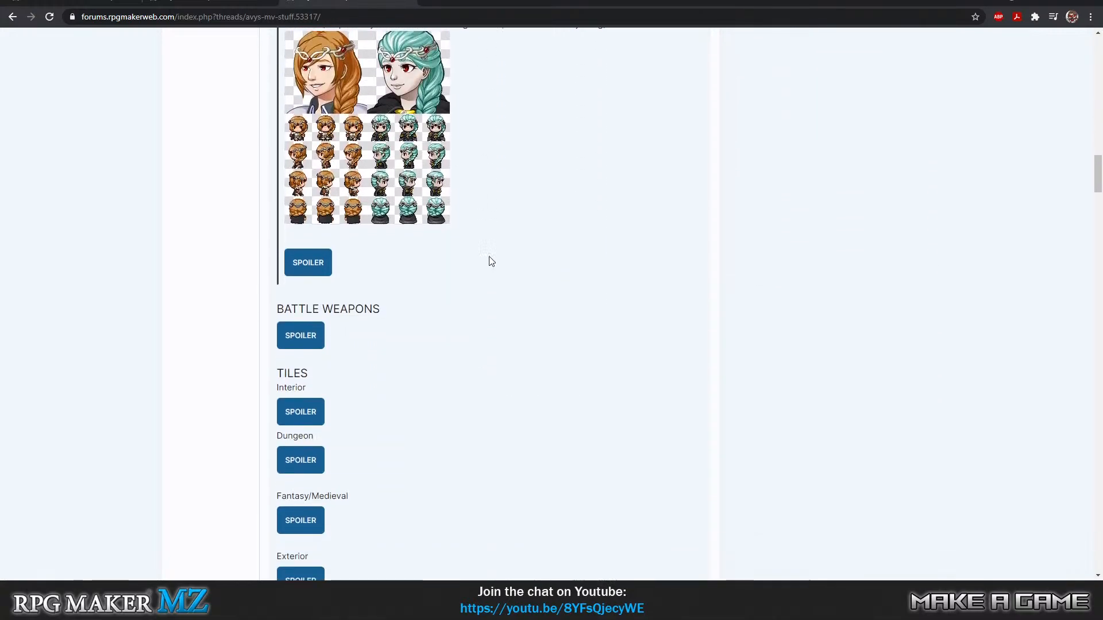
{"action": "left_click", "coordinate": [310, 188]}
{"action": "left_click", "coordinate": [310, 188]}
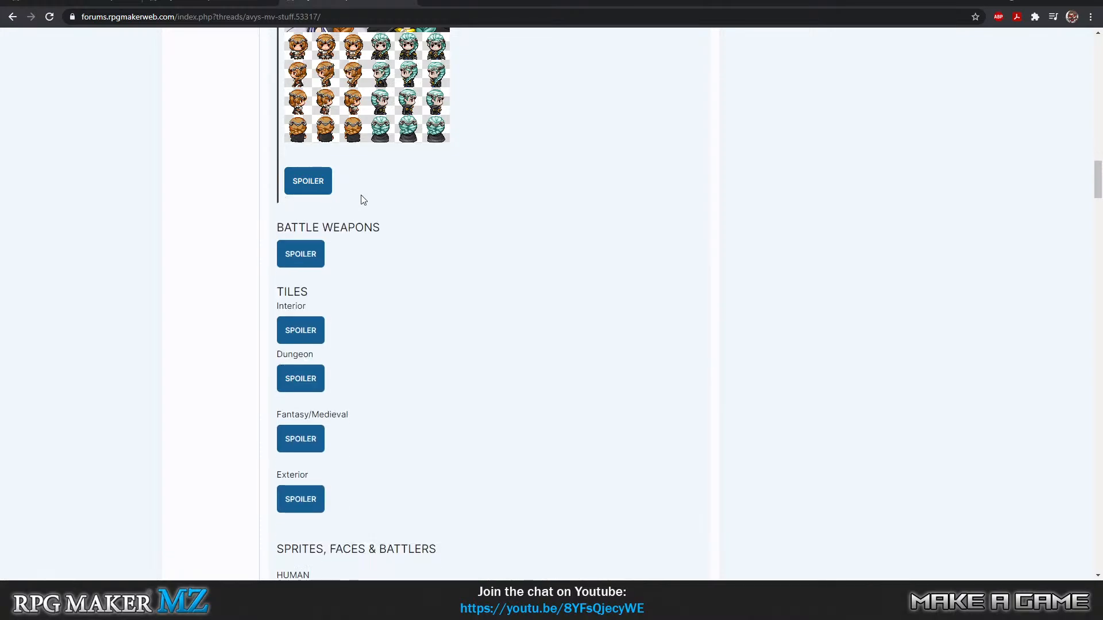
Reveal the Battle Weapons section and examine the RTP Weapons preview and its weapon sprites
{"action": "scroll", "coordinate": [497, 197], "scroll_direction": "down", "scroll_amount": 2}
{"action": "left_click", "coordinate": [297, 148]}
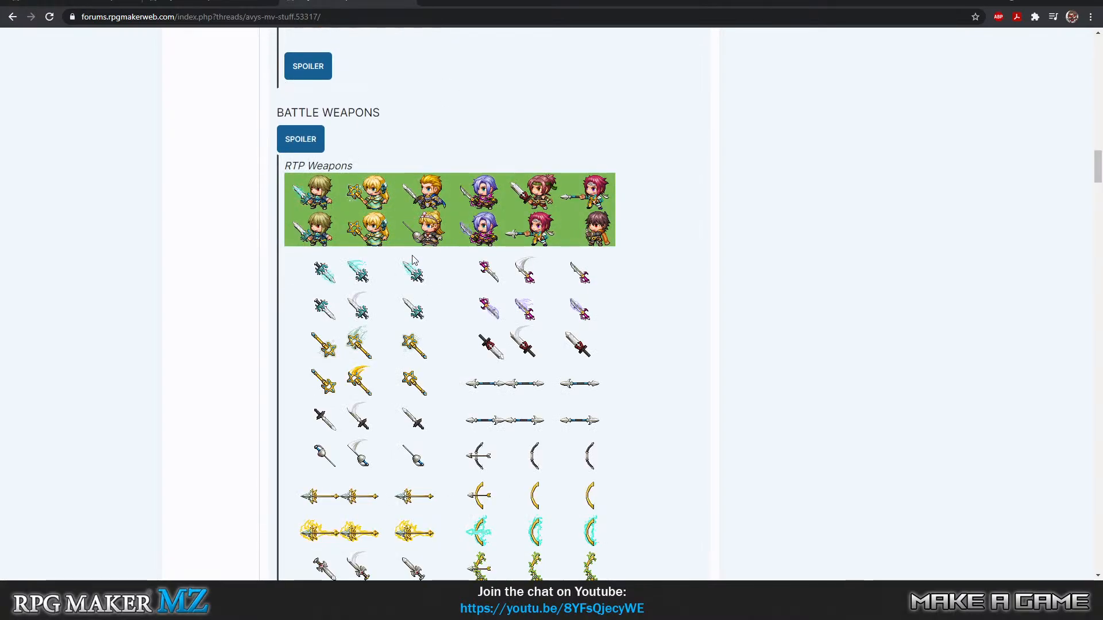
{"action": "scroll", "coordinate": [437, 263], "scroll_direction": "down", "scroll_amount": 1}
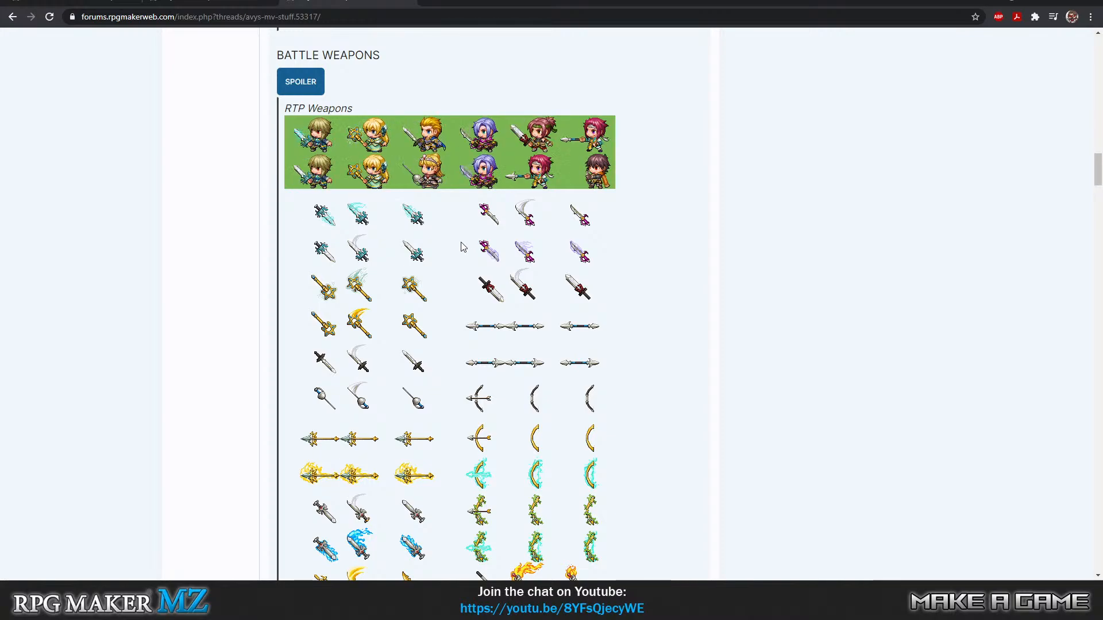
{"action": "scroll", "coordinate": [451, 248], "scroll_direction": "up", "scroll_amount": 1}
{"action": "scroll", "coordinate": [450, 245], "scroll_direction": "down", "scroll_amount": 1}
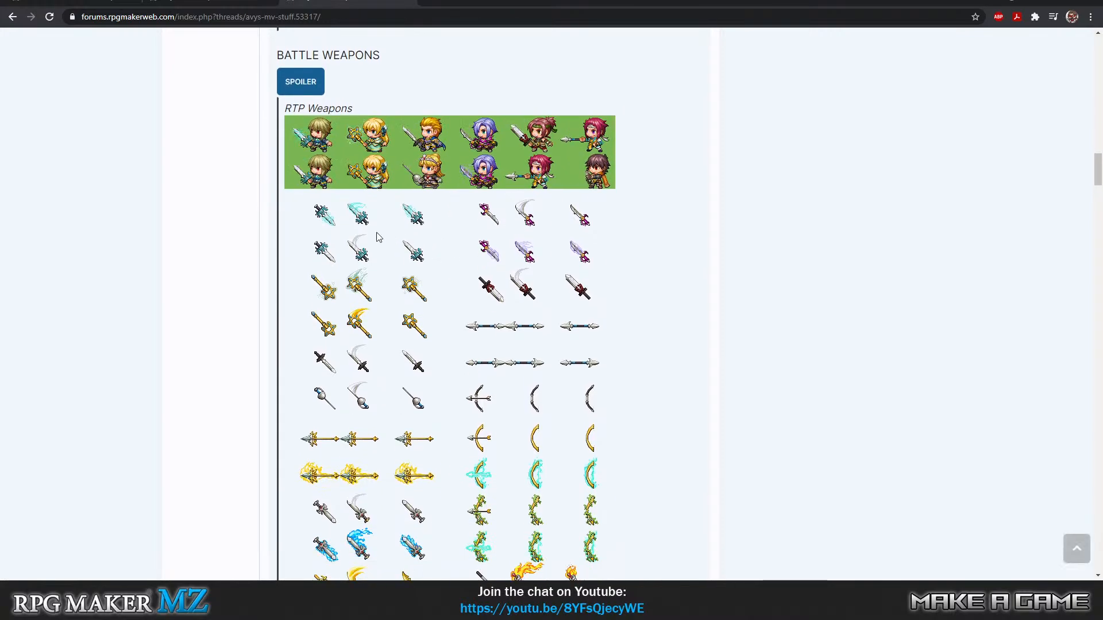
{"action": "scroll", "coordinate": [447, 232], "scroll_direction": "down", "scroll_amount": 3}
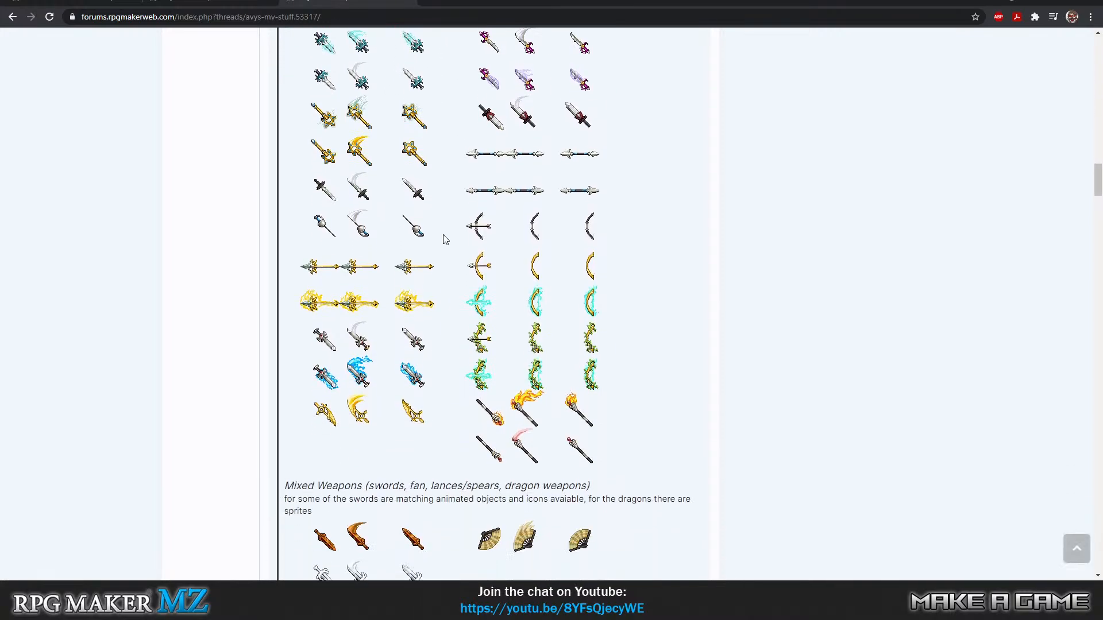
{"action": "scroll", "coordinate": [446, 239], "scroll_direction": "up", "scroll_amount": 4}
{"action": "scroll", "coordinate": [446, 236], "scroll_direction": "down", "scroll_amount": 1}
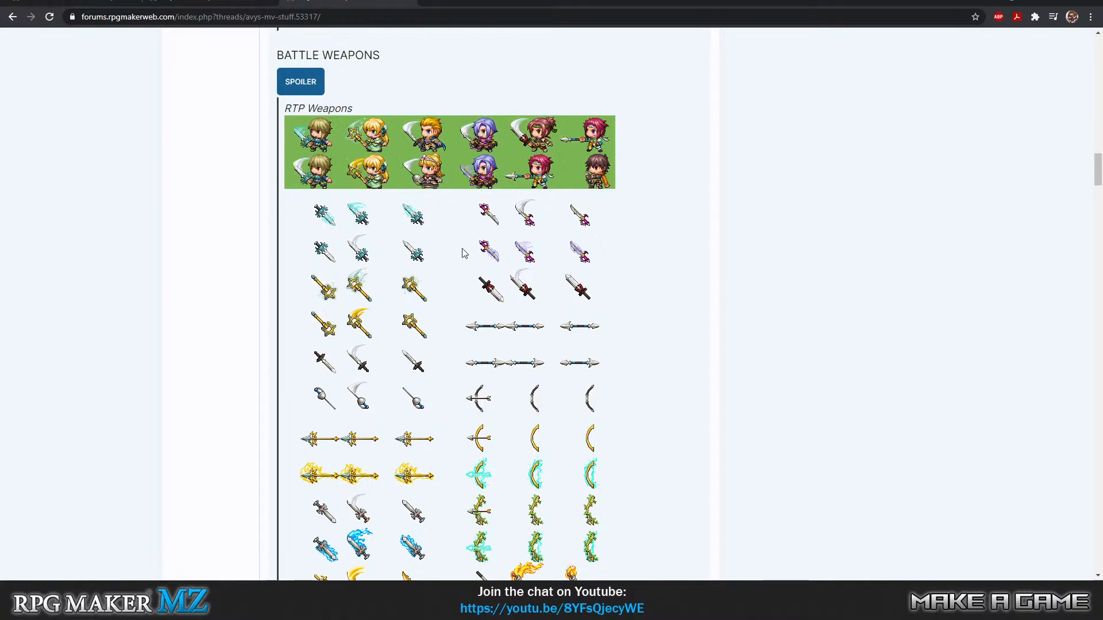
{"action": "scroll", "coordinate": [454, 252], "scroll_direction": "down", "scroll_amount": 1}
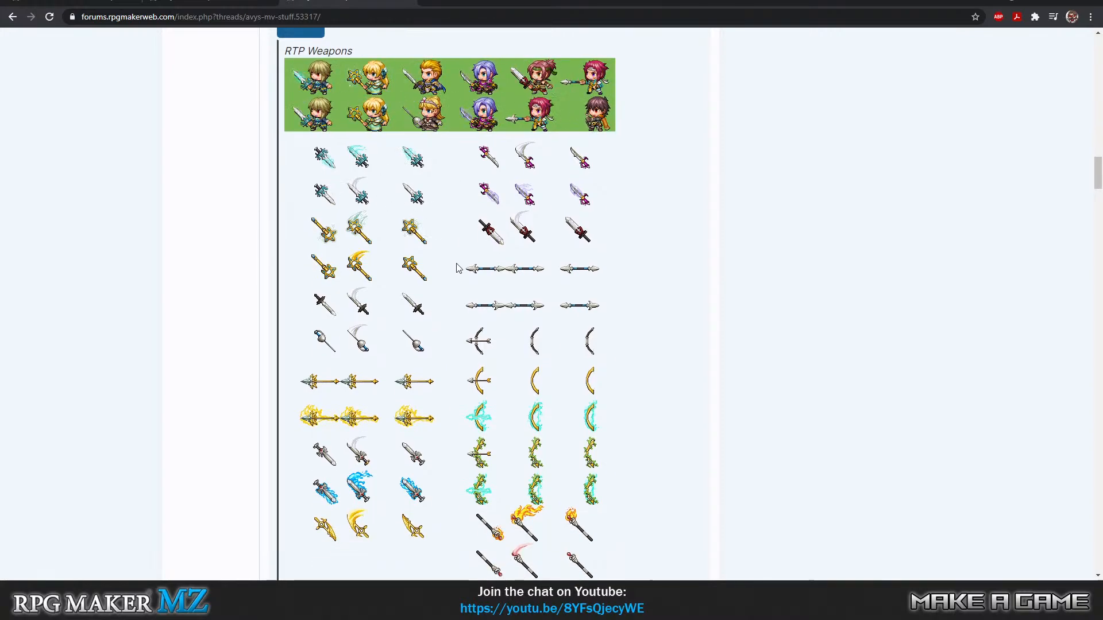
{"action": "scroll", "coordinate": [446, 269], "scroll_direction": "down", "scroll_amount": 2}
{"action": "scroll", "coordinate": [442, 271], "scroll_direction": "up", "scroll_amount": 3}
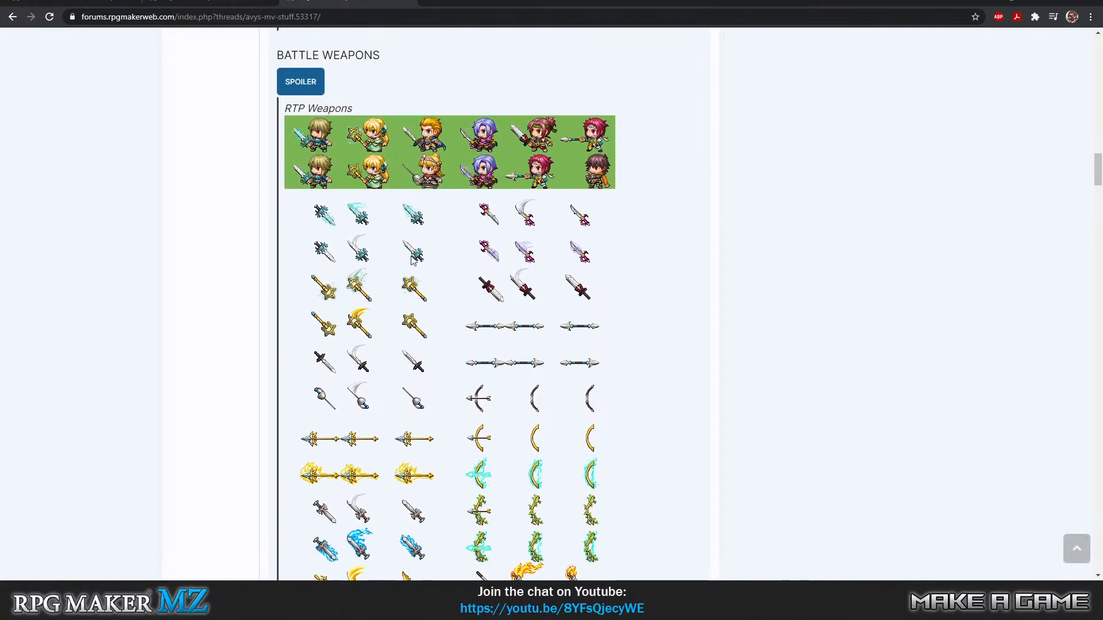
{"action": "scroll", "coordinate": [391, 218], "scroll_direction": "down", "scroll_amount": 1}
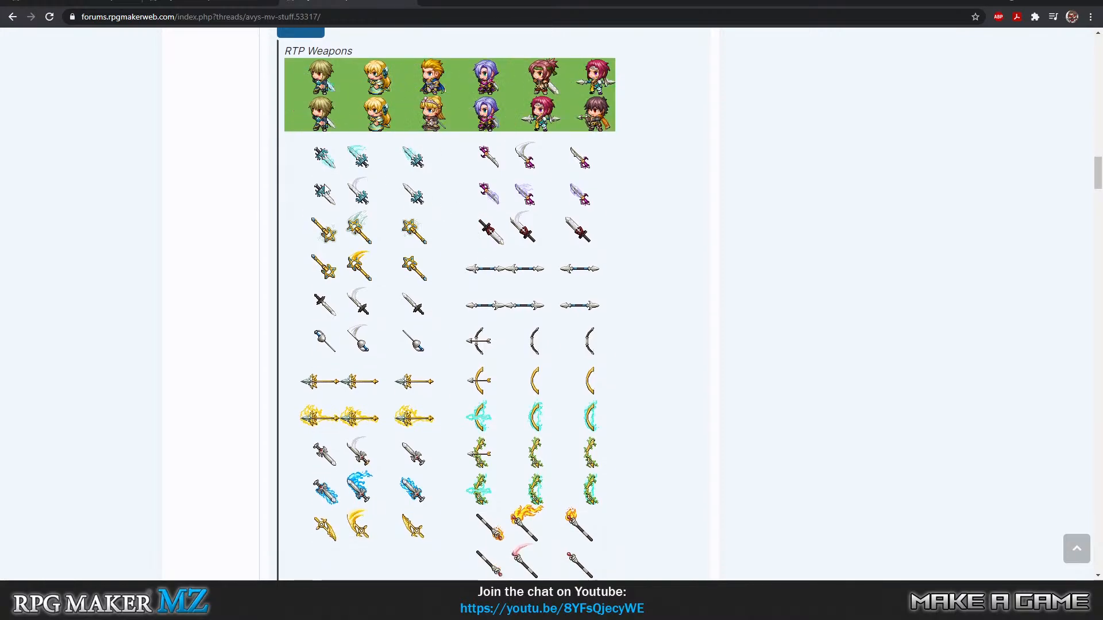
Look through the Mixed Weapons sprites, including swords, fans, lances and dragon weapons, down to the Tiles section
{"action": "scroll", "coordinate": [448, 211], "scroll_direction": "down", "scroll_amount": 7}
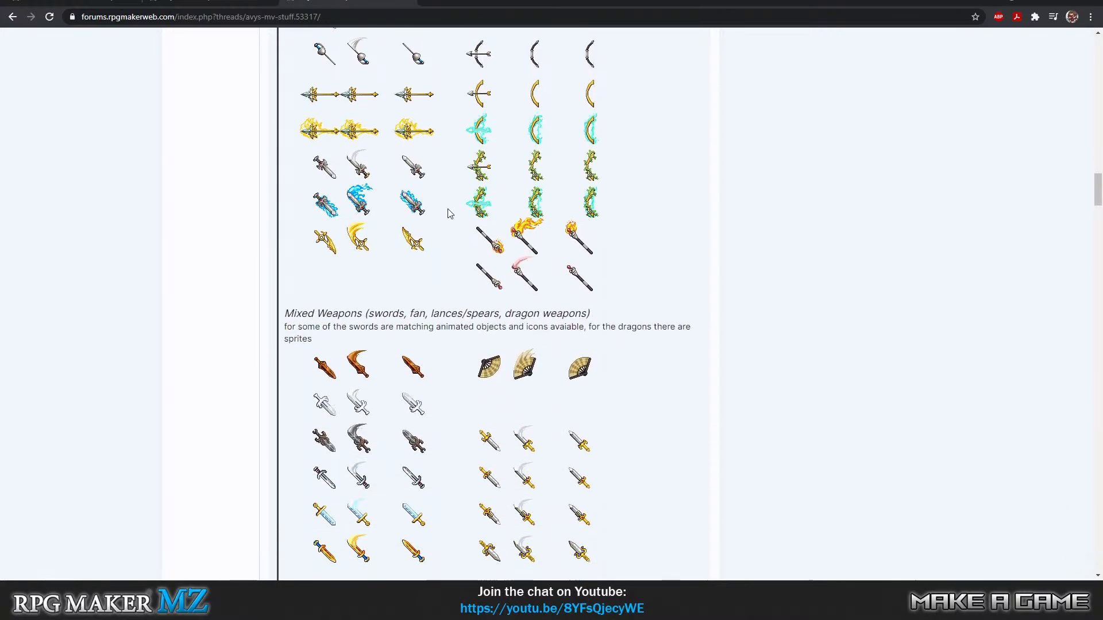
{"action": "scroll", "coordinate": [450, 213], "scroll_direction": "down", "scroll_amount": 2}
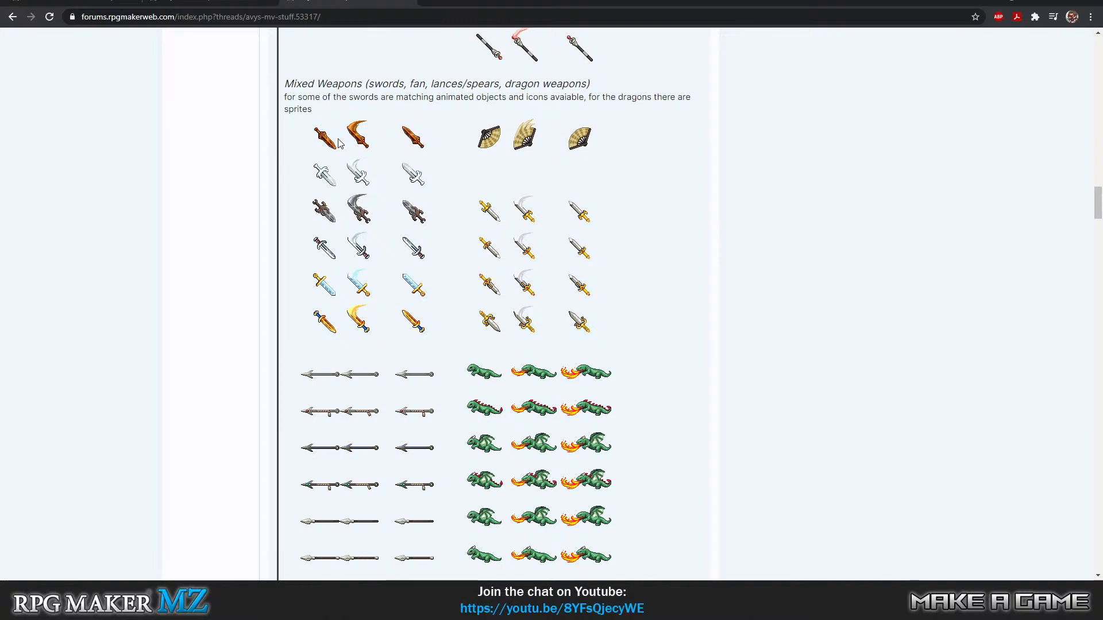
{"action": "scroll", "coordinate": [437, 215], "scroll_direction": "down", "scroll_amount": 10}
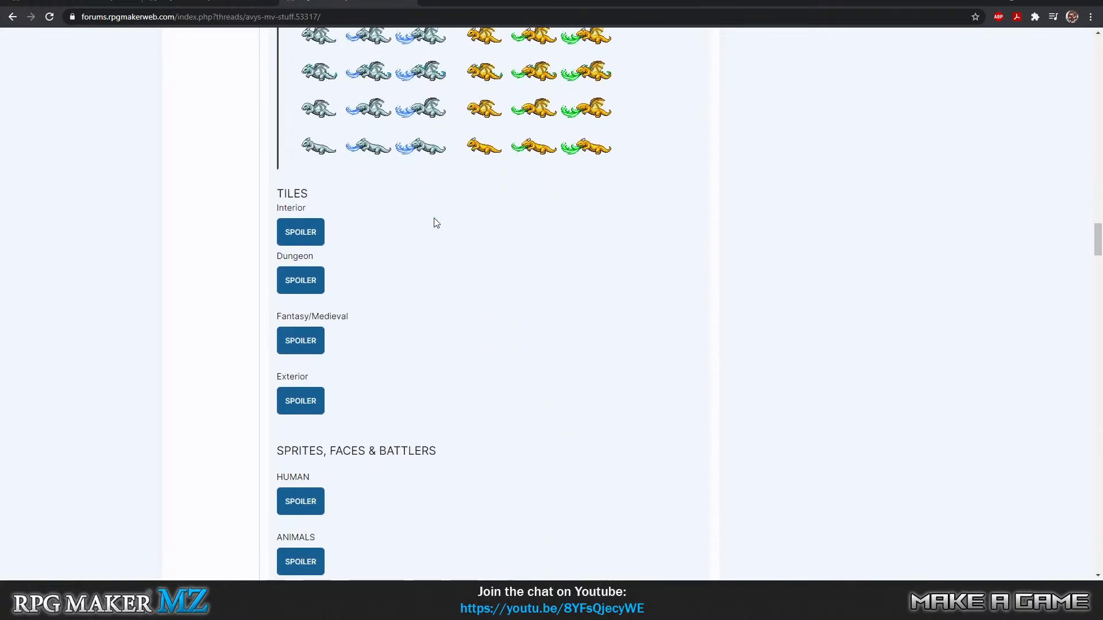
Reveal the Modern set of the Interior tiles and examine its metal stairs, plushies, kitchen and mixed items
{"action": "left_click", "coordinate": [315, 232]}
{"action": "left_click", "coordinate": [317, 281]}
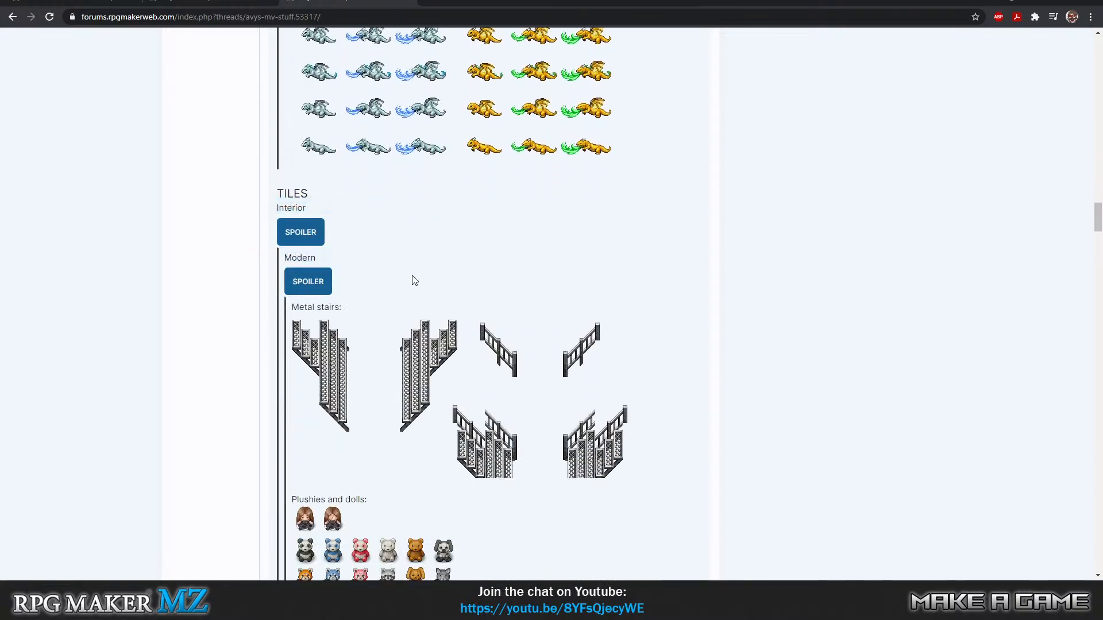
{"action": "scroll", "coordinate": [413, 278], "scroll_direction": "down", "scroll_amount": 5}
{"action": "scroll", "coordinate": [414, 281], "scroll_direction": "down", "scroll_amount": 10}
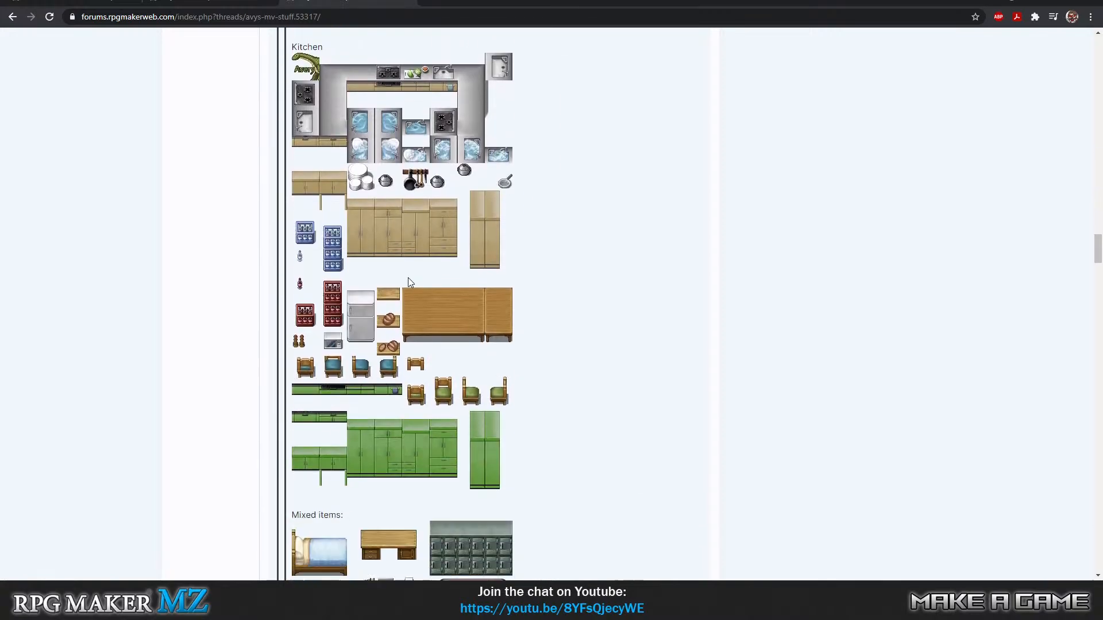
{"action": "scroll", "coordinate": [410, 281], "scroll_direction": "up", "scroll_amount": 6}
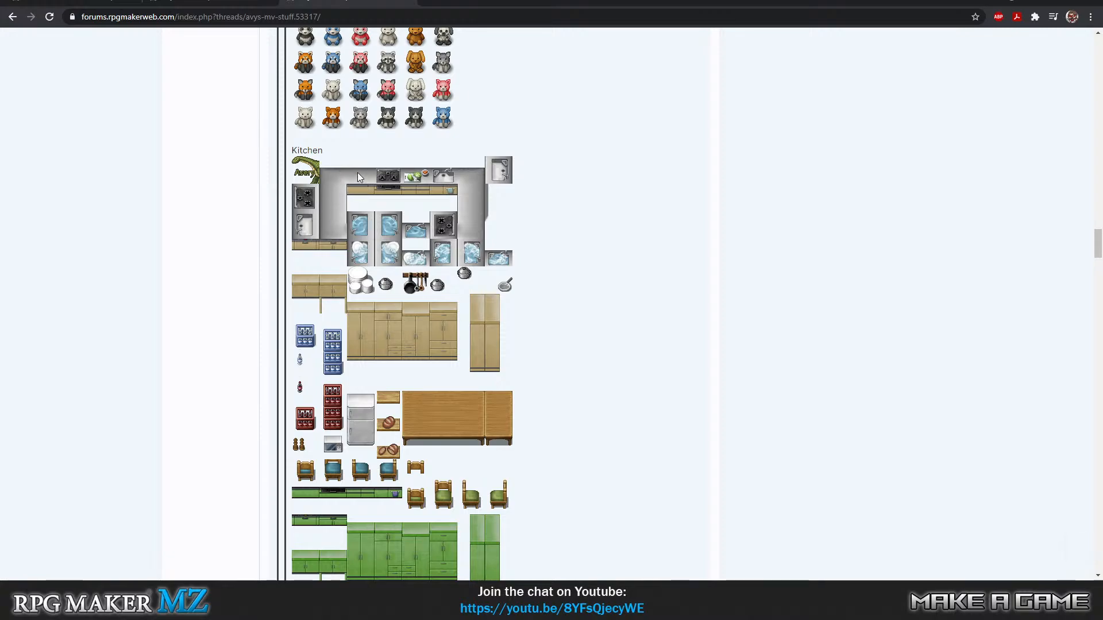
{"action": "scroll", "coordinate": [463, 274], "scroll_direction": "down", "scroll_amount": 2}
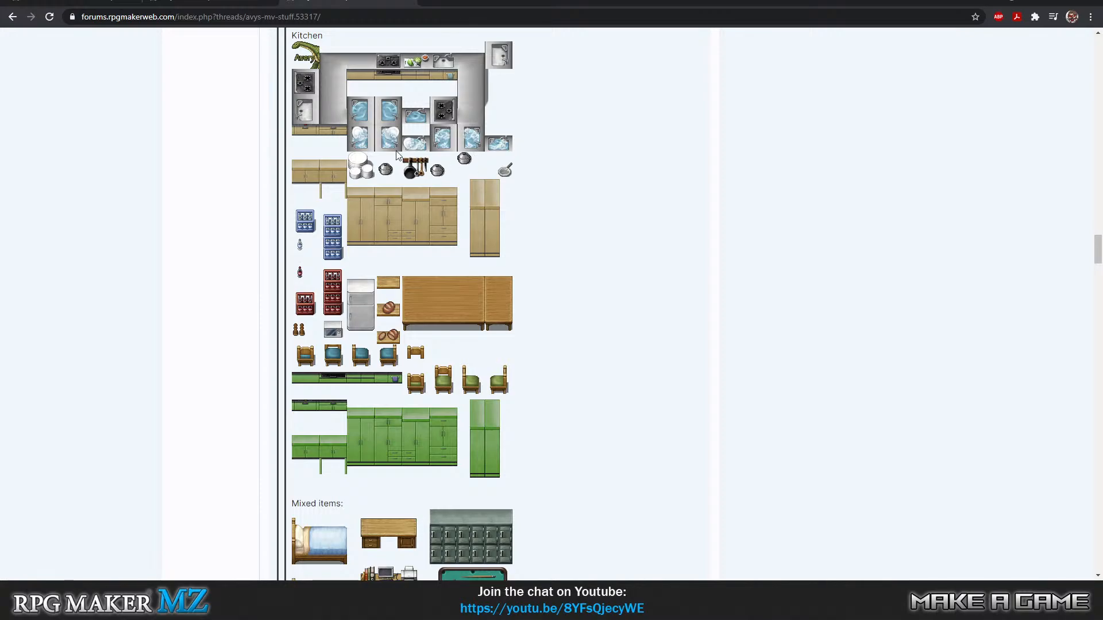
{"action": "scroll", "coordinate": [370, 223], "scroll_direction": "down", "scroll_amount": 3}
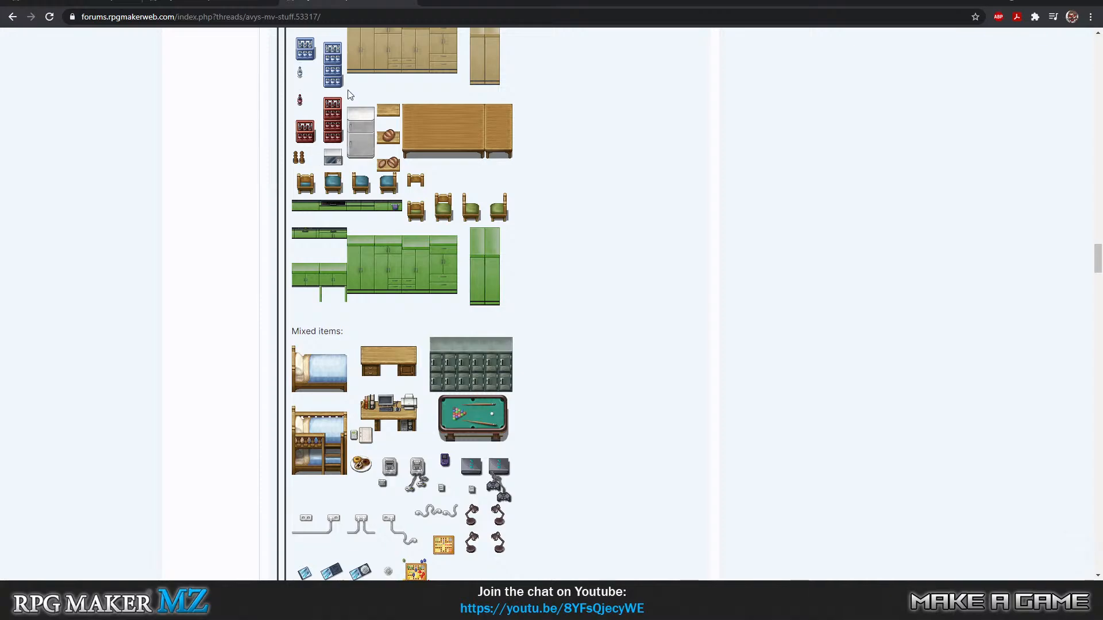
{"action": "scroll", "coordinate": [439, 213], "scroll_direction": "up", "scroll_amount": 5}
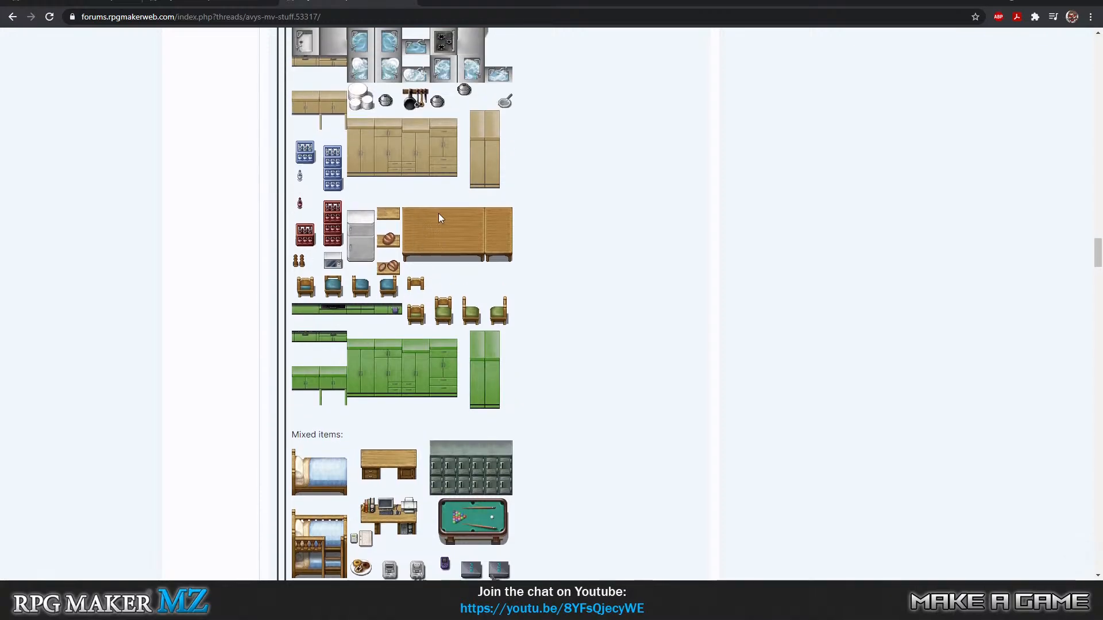
{"action": "scroll", "coordinate": [418, 287], "scroll_direction": "down", "scroll_amount": 7}
{"action": "scroll", "coordinate": [420, 299], "scroll_direction": "down", "scroll_amount": 3}
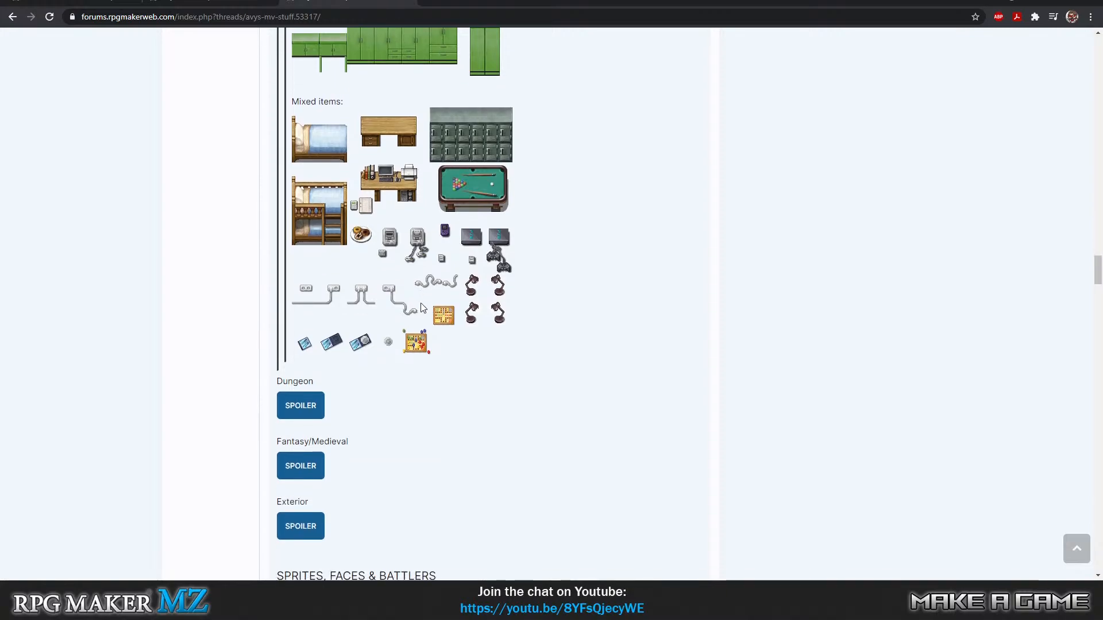
{"action": "scroll", "coordinate": [434, 319], "scroll_direction": "down", "scroll_amount": 3}
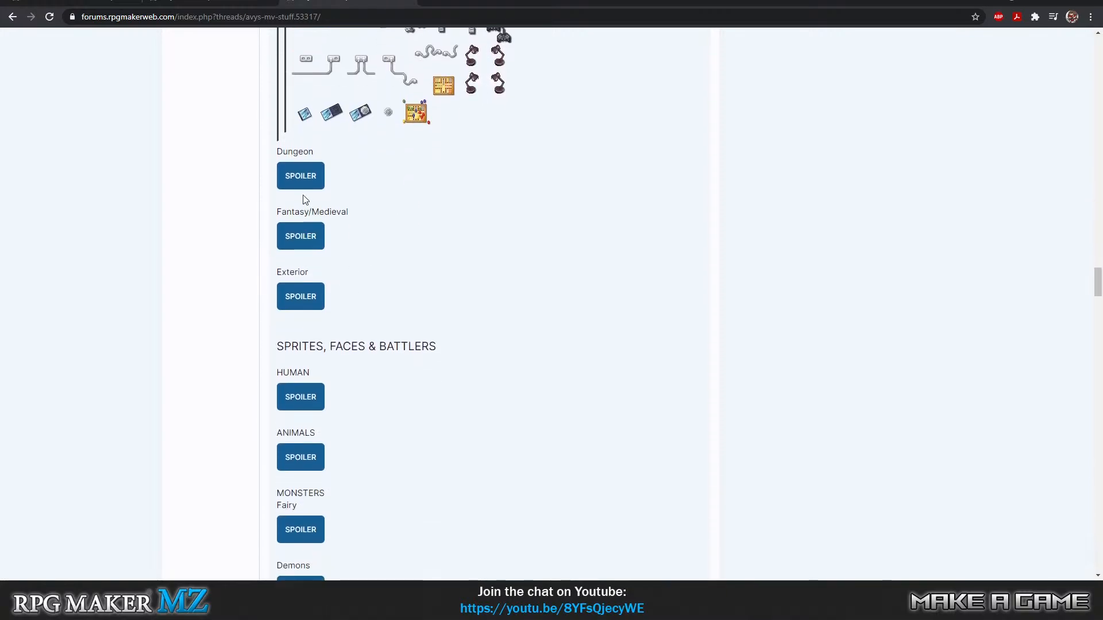
Reveal the Dungeon tiles and look through the ice tilesets, Water Cave and Jungle Cave
{"action": "left_click", "coordinate": [300, 175]}
{"action": "scroll", "coordinate": [390, 294], "scroll_direction": "down", "scroll_amount": 2}
{"action": "scroll", "coordinate": [395, 297], "scroll_direction": "down", "scroll_amount": 13}
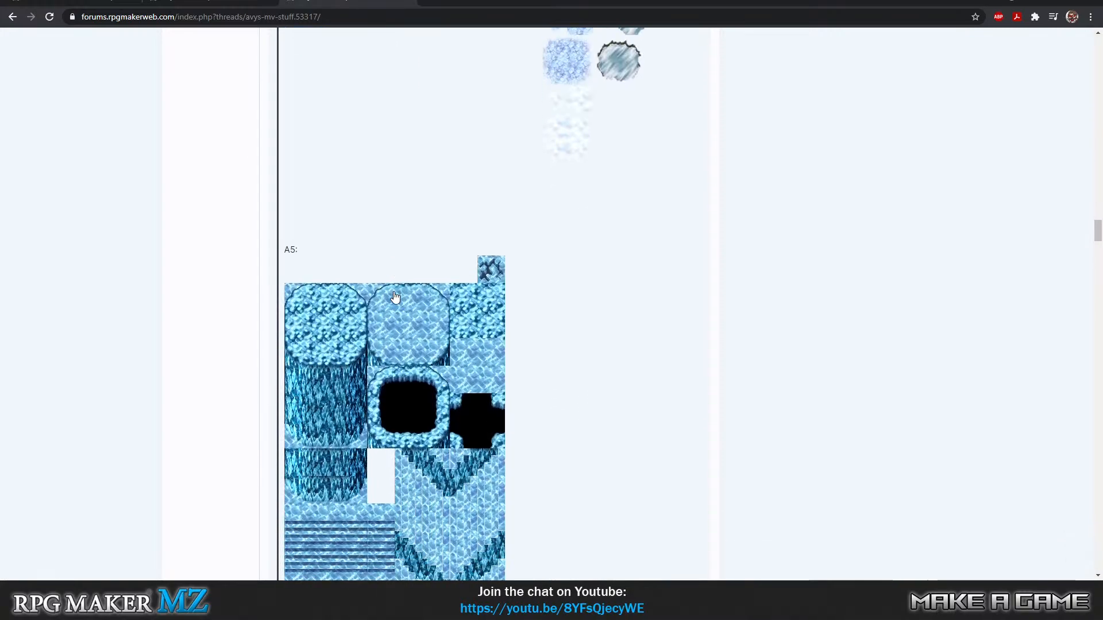
{"action": "scroll", "coordinate": [396, 297], "scroll_direction": "down", "scroll_amount": 10}
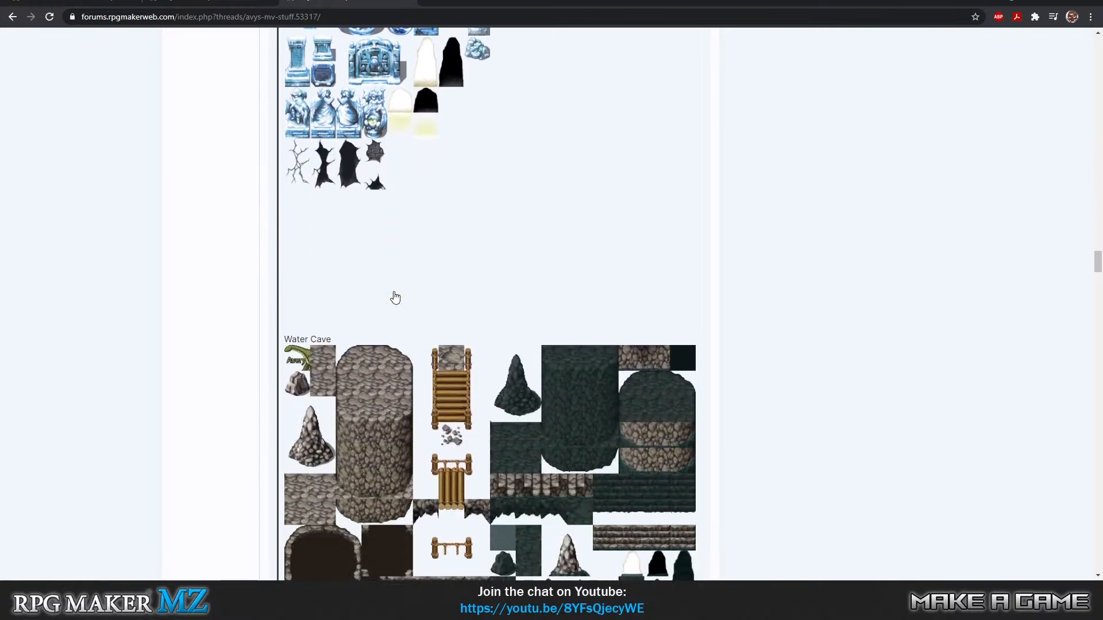
{"action": "scroll", "coordinate": [395, 297], "scroll_direction": "up", "scroll_amount": 6}
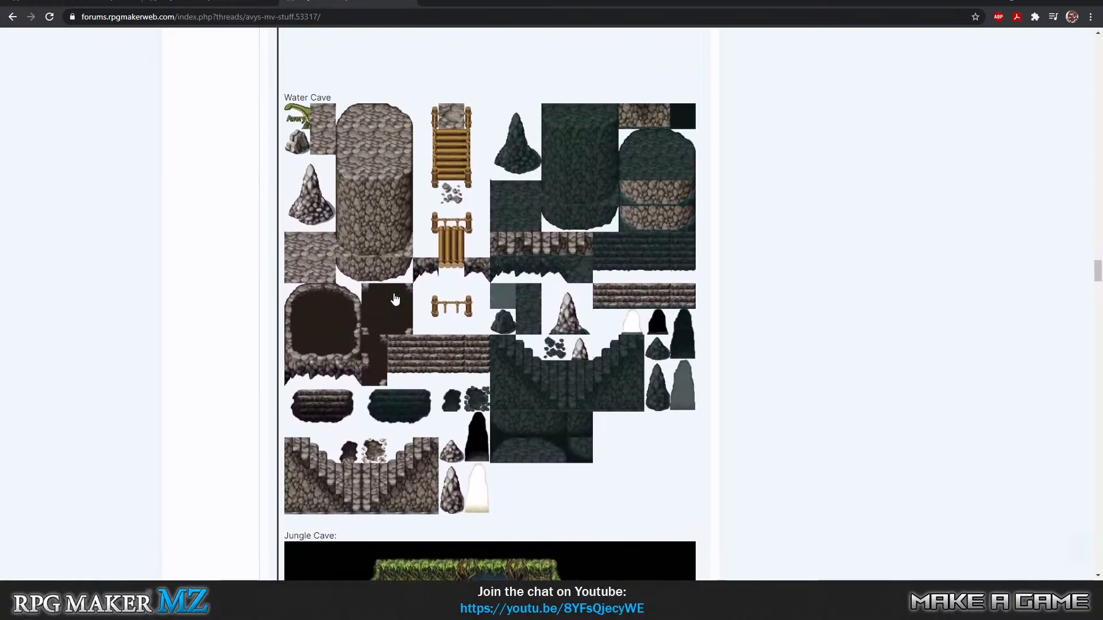
{"action": "scroll", "coordinate": [423, 386], "scroll_direction": "up", "scroll_amount": 4}
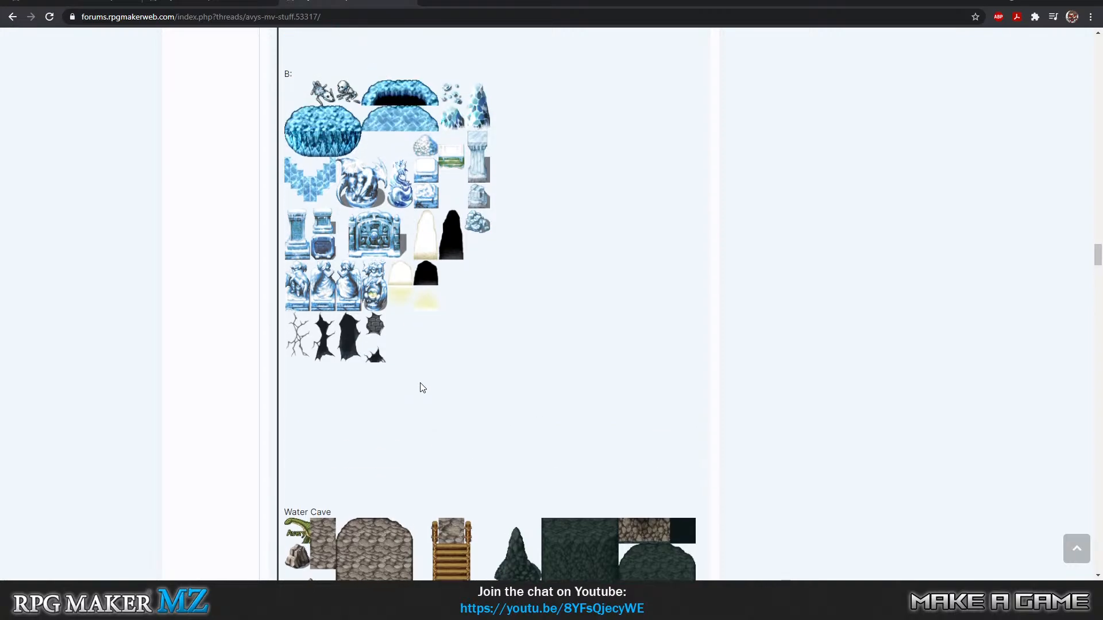
{"action": "scroll", "coordinate": [416, 389], "scroll_direction": "down", "scroll_amount": 4}
{"action": "scroll", "coordinate": [436, 390], "scroll_direction": "down", "scroll_amount": 3}
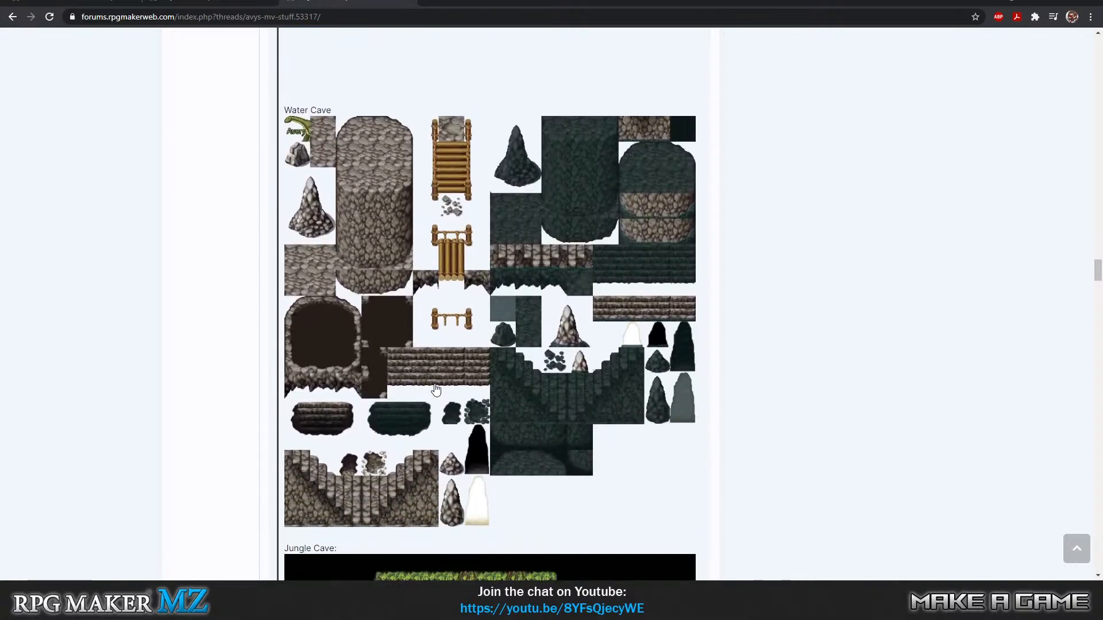
{"action": "scroll", "coordinate": [436, 390], "scroll_direction": "down", "scroll_amount": 8}
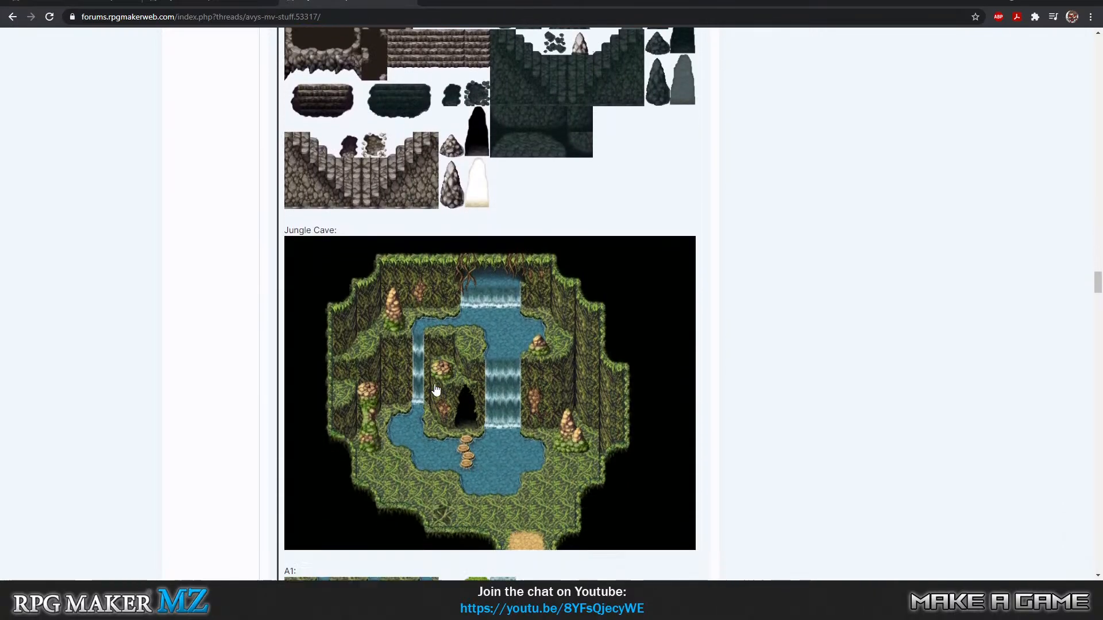
{"action": "scroll", "coordinate": [325, 340], "scroll_direction": "down", "scroll_amount": 3}
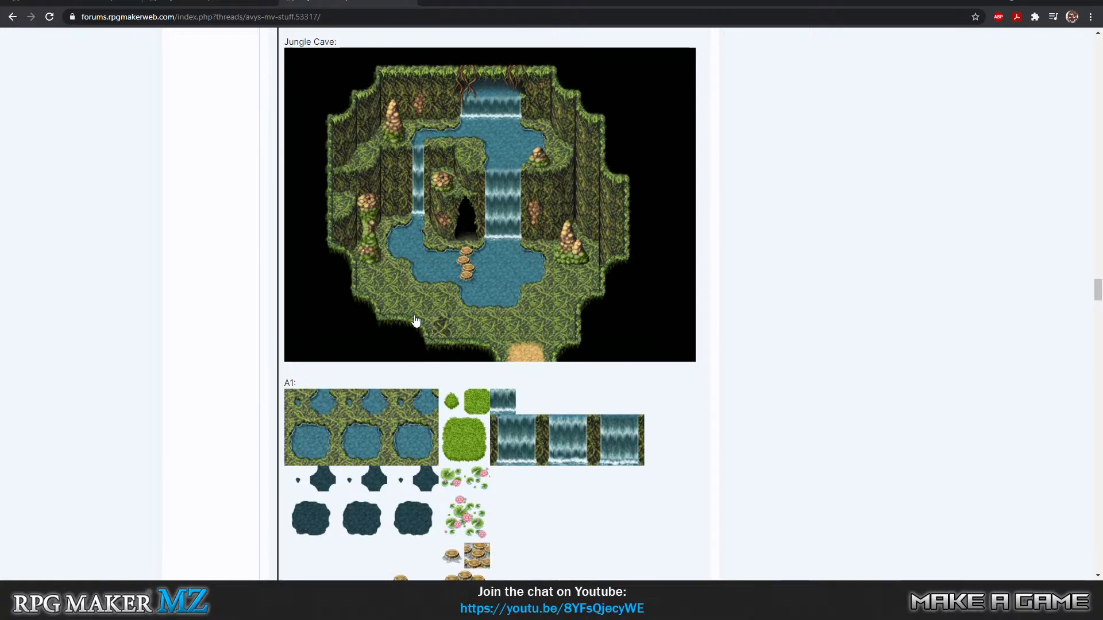
Examine the Jungle Cave map preview and look through its A1, A2, A5 and B tilesets
{"action": "scroll", "coordinate": [325, 341], "scroll_direction": "up", "scroll_amount": 5}
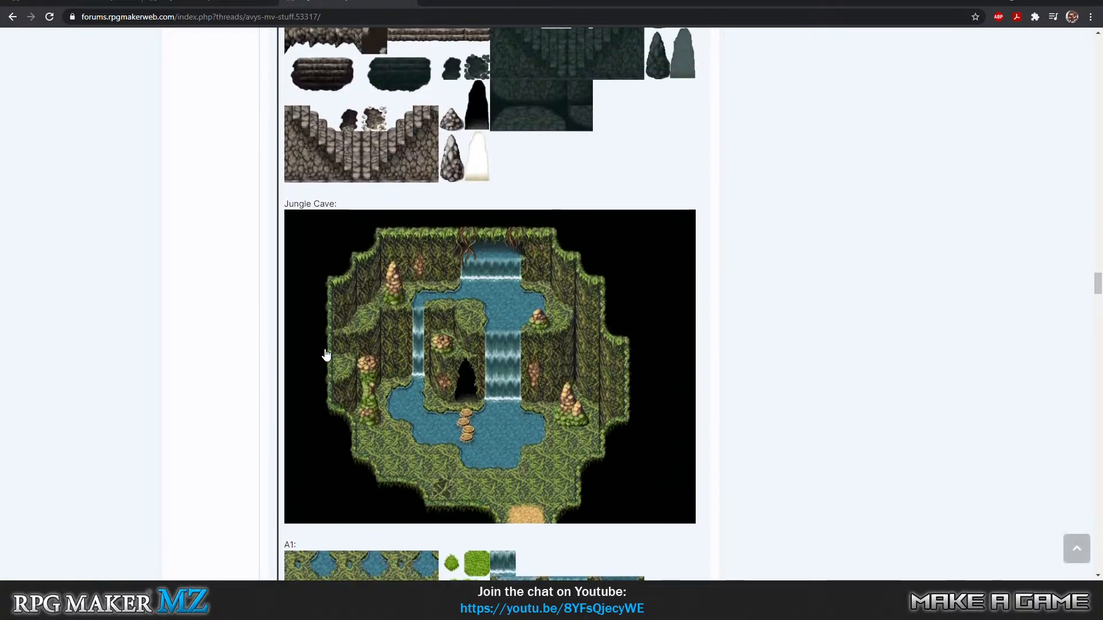
{"action": "scroll", "coordinate": [379, 394], "scroll_direction": "down", "scroll_amount": 13}
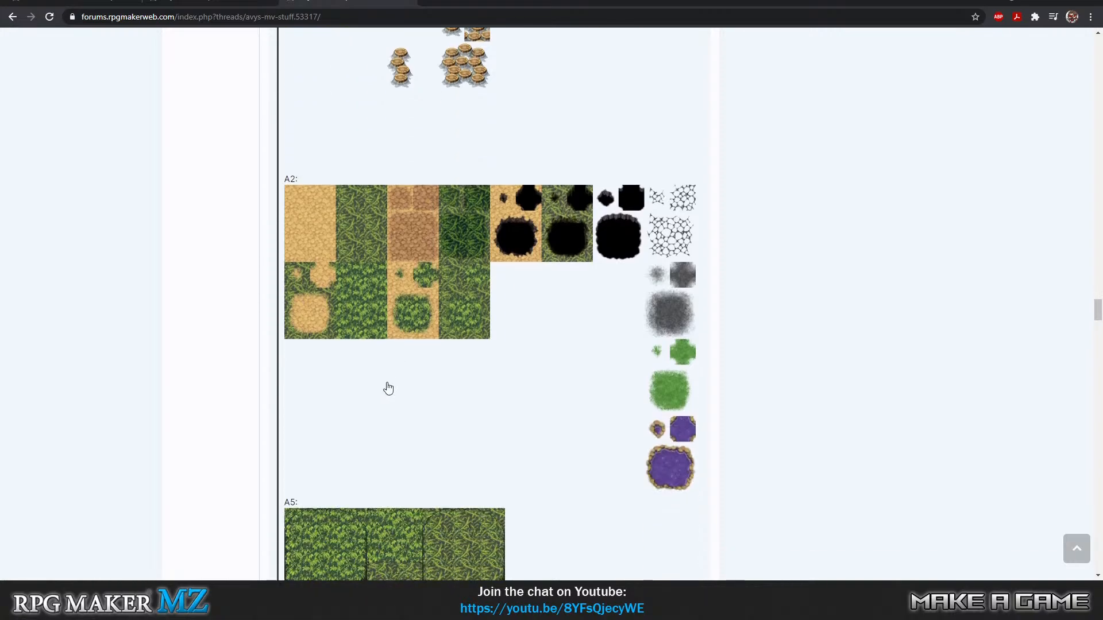
{"action": "scroll", "coordinate": [388, 388], "scroll_direction": "down", "scroll_amount": 1}
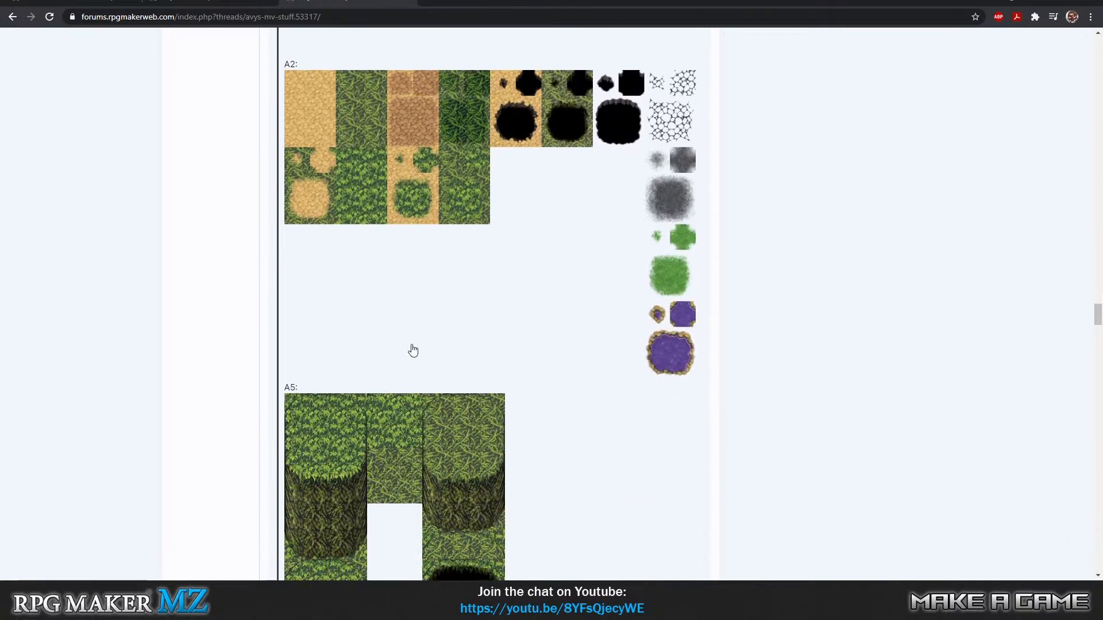
{"action": "scroll", "coordinate": [445, 325], "scroll_direction": "down", "scroll_amount": 6}
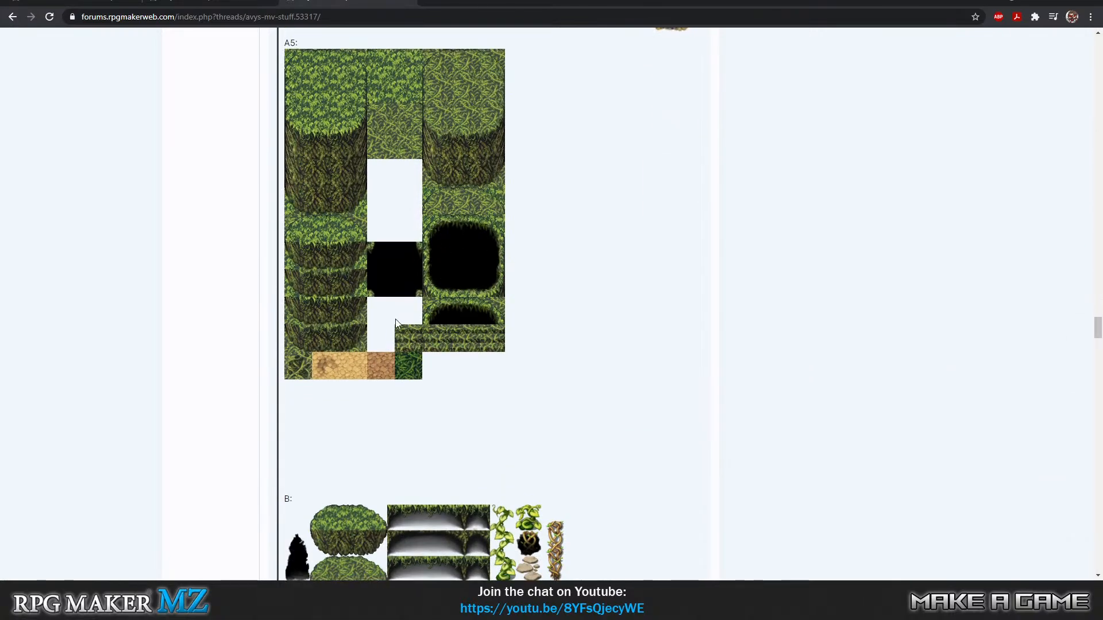
{"action": "scroll", "coordinate": [368, 241], "scroll_direction": "down", "scroll_amount": 10}
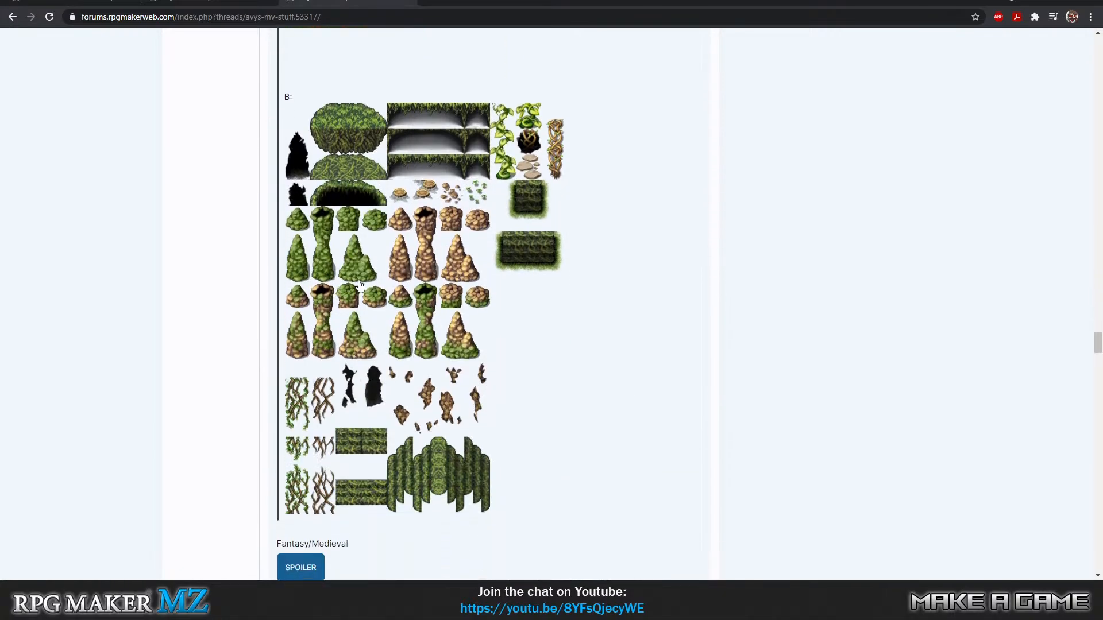
{"action": "scroll", "coordinate": [420, 153], "scroll_direction": "up", "scroll_amount": 2}
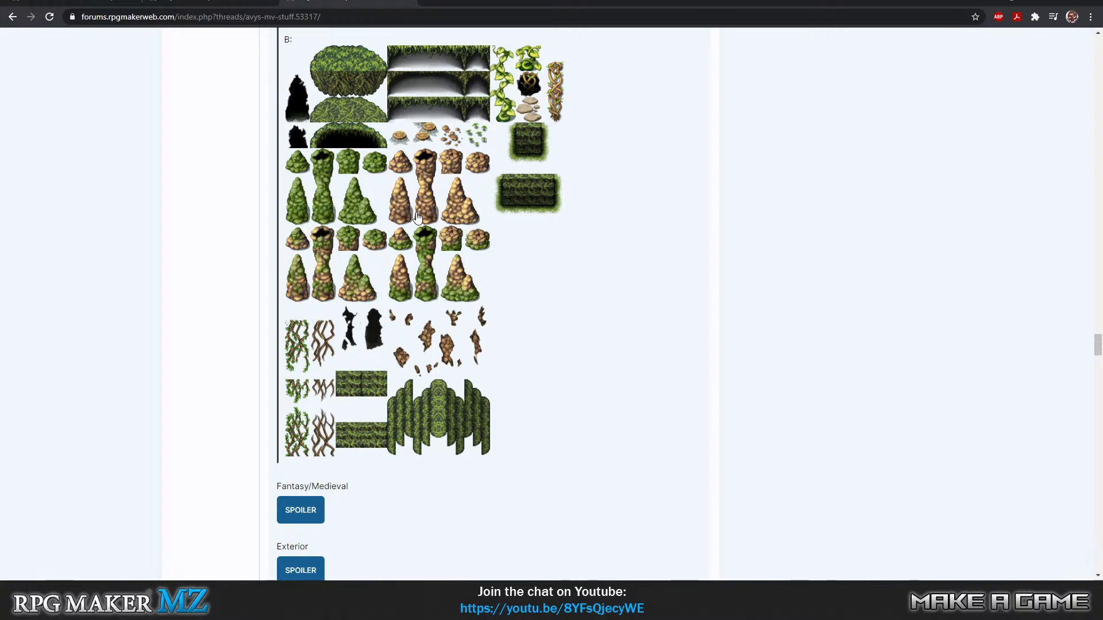
Reveal the Fantasy/Medieval tiles and look through the chandeliers, angel statues, dragon skeleton, castle and crypt pieces
{"action": "scroll", "coordinate": [417, 217], "scroll_direction": "down", "scroll_amount": 3}
{"action": "scroll", "coordinate": [358, 338], "scroll_direction": "down", "scroll_amount": 3}
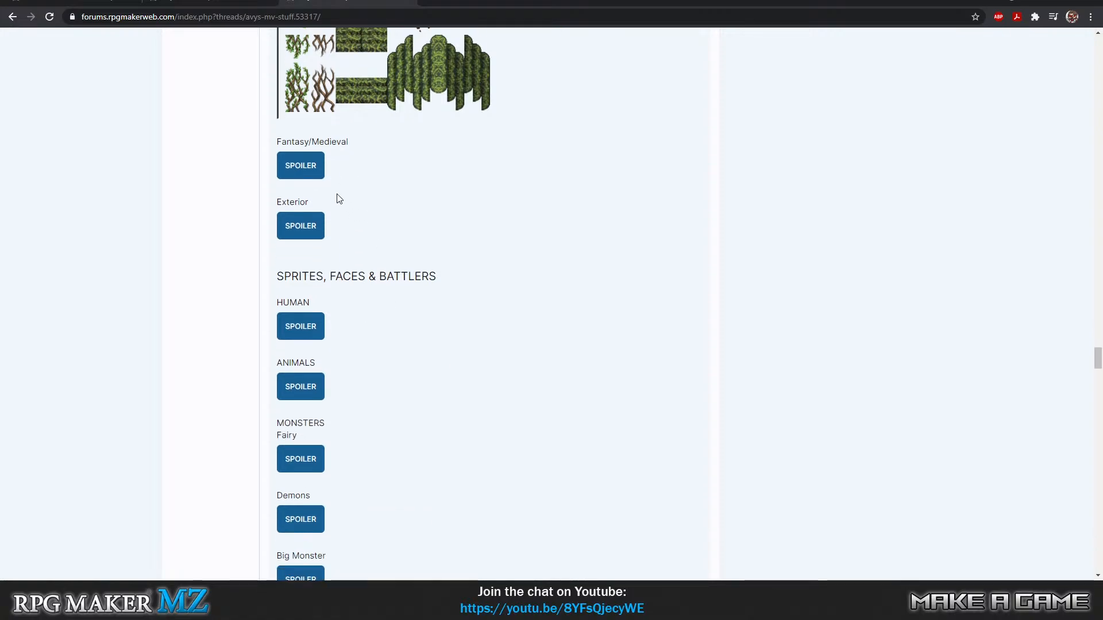
{"action": "left_click", "coordinate": [313, 176]}
{"action": "scroll", "coordinate": [324, 245], "scroll_direction": "down", "scroll_amount": 1}
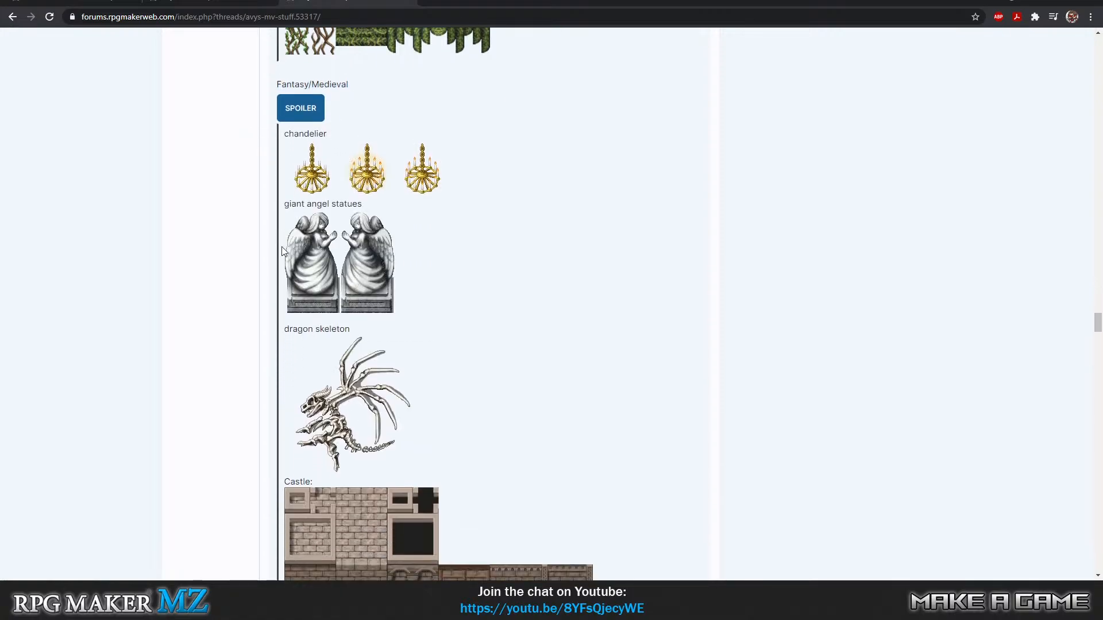
{"action": "scroll", "coordinate": [406, 247], "scroll_direction": "down", "scroll_amount": 4}
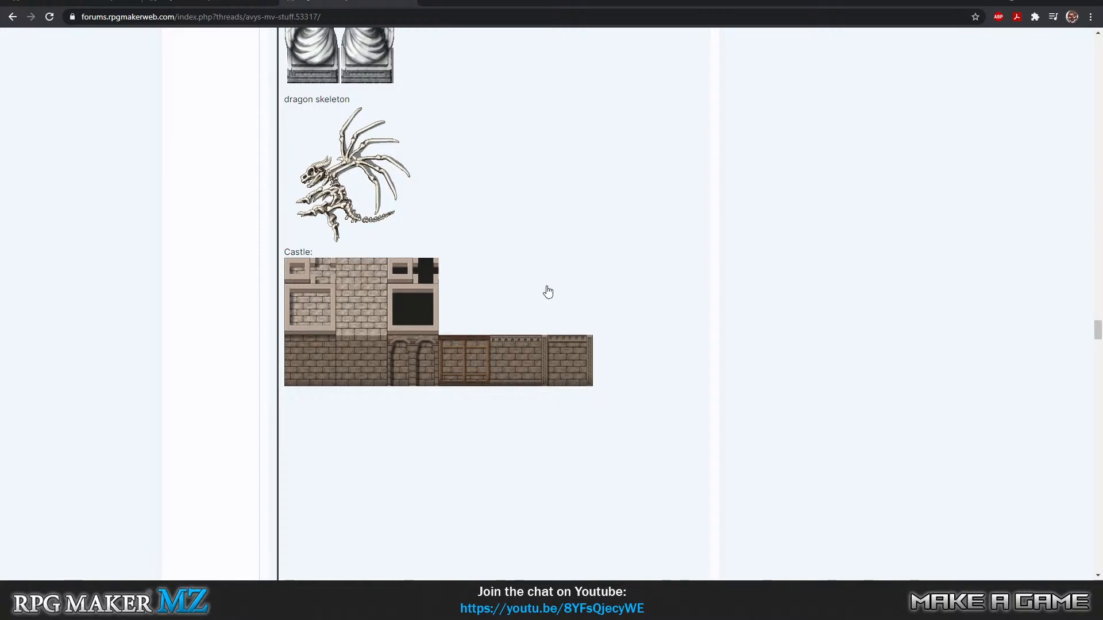
{"action": "scroll", "coordinate": [546, 293], "scroll_direction": "down", "scroll_amount": 9}
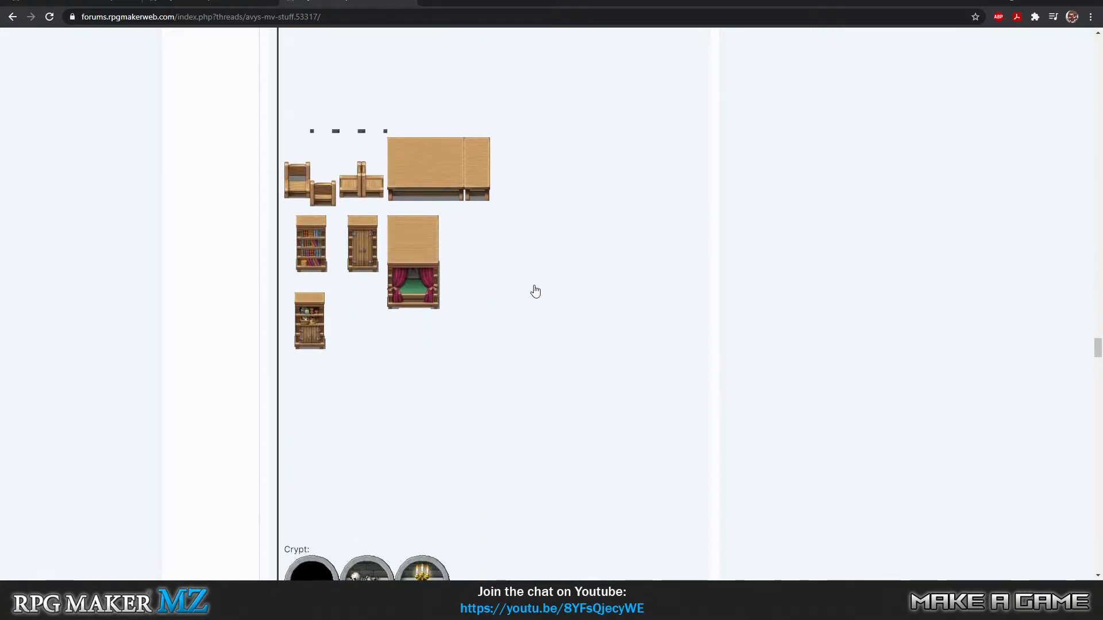
{"action": "scroll", "coordinate": [535, 292], "scroll_direction": "down", "scroll_amount": 14}
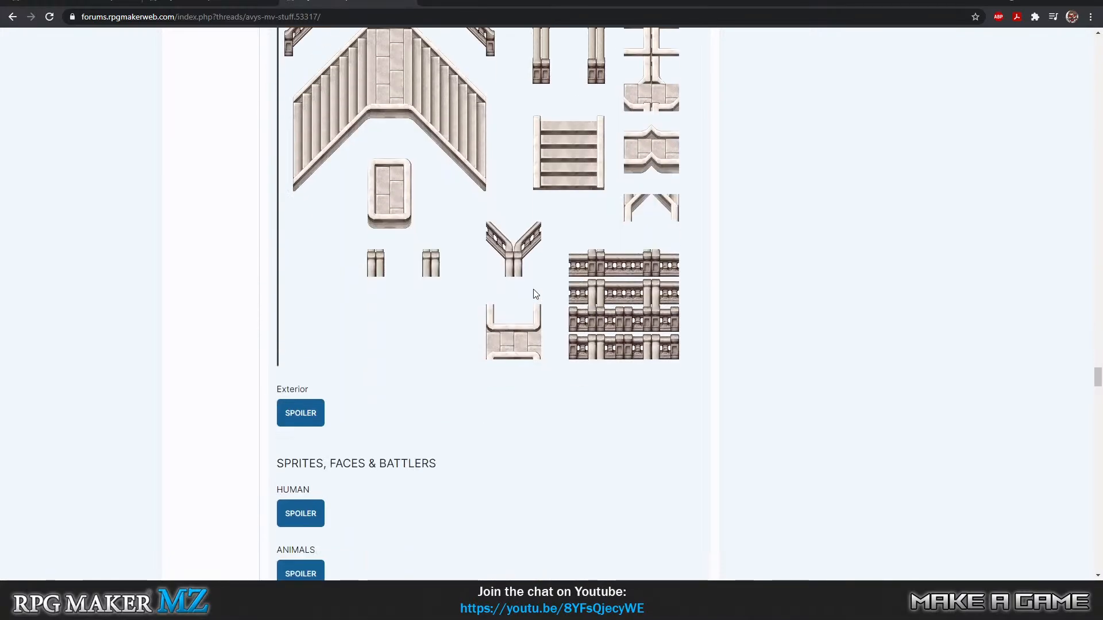
Examine the Stairs tileset with its stone steps and railings at the end of the Fantasy/Medieval section
{"action": "scroll", "coordinate": [523, 289], "scroll_direction": "down", "scroll_amount": 3}
{"action": "scroll", "coordinate": [603, 373], "scroll_direction": "up", "scroll_amount": 5}
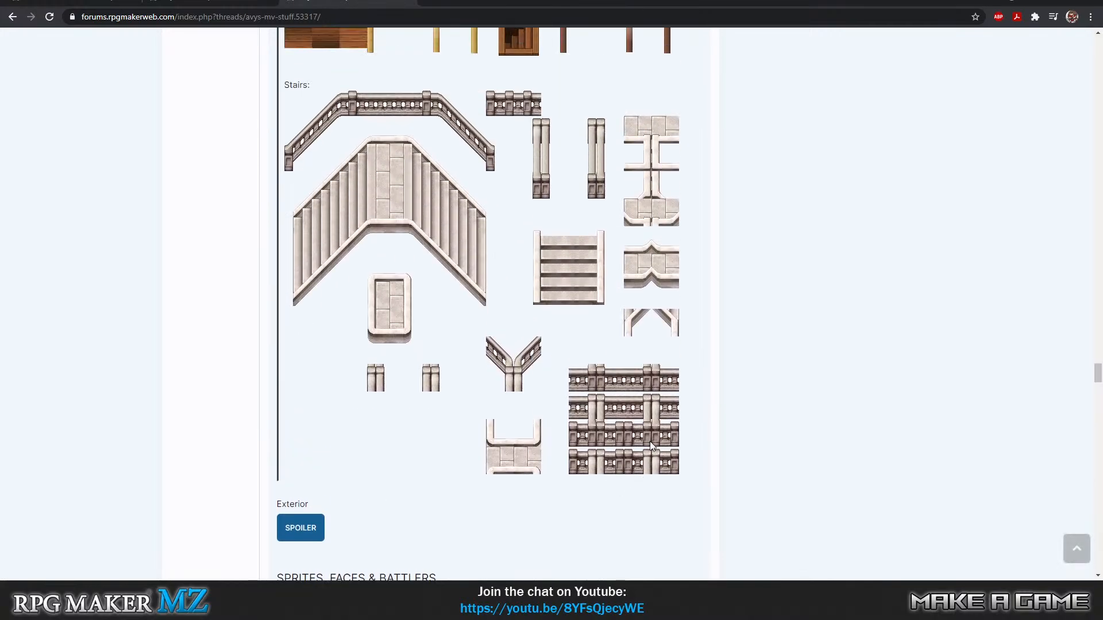
{"action": "scroll", "coordinate": [604, 429], "scroll_direction": "up", "scroll_amount": 5}
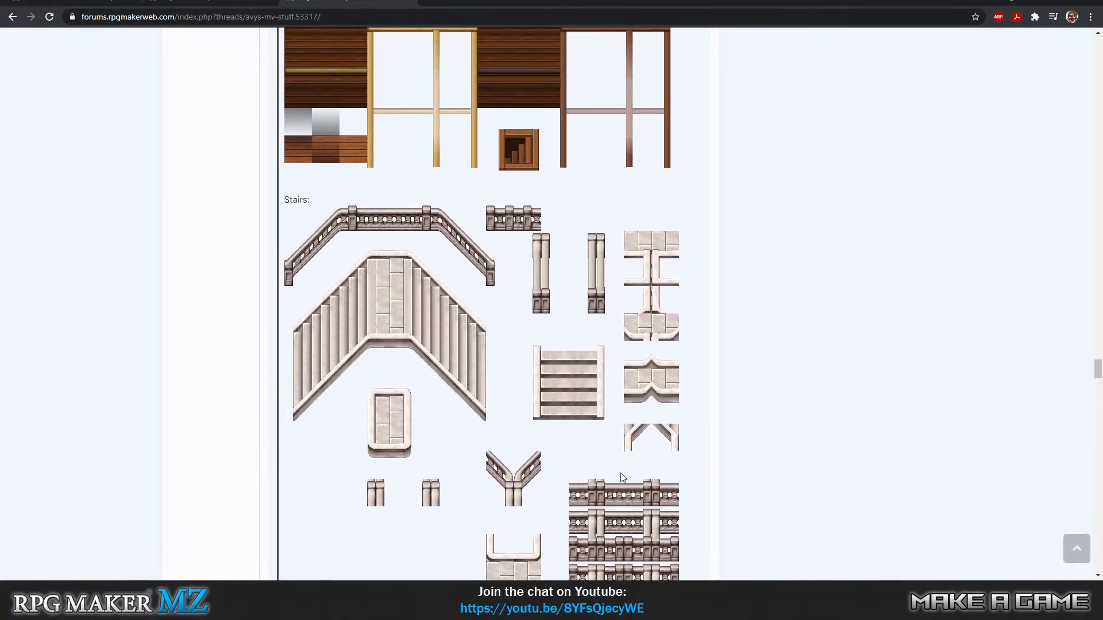
{"action": "scroll", "coordinate": [600, 455], "scroll_direction": "down", "scroll_amount": 5}
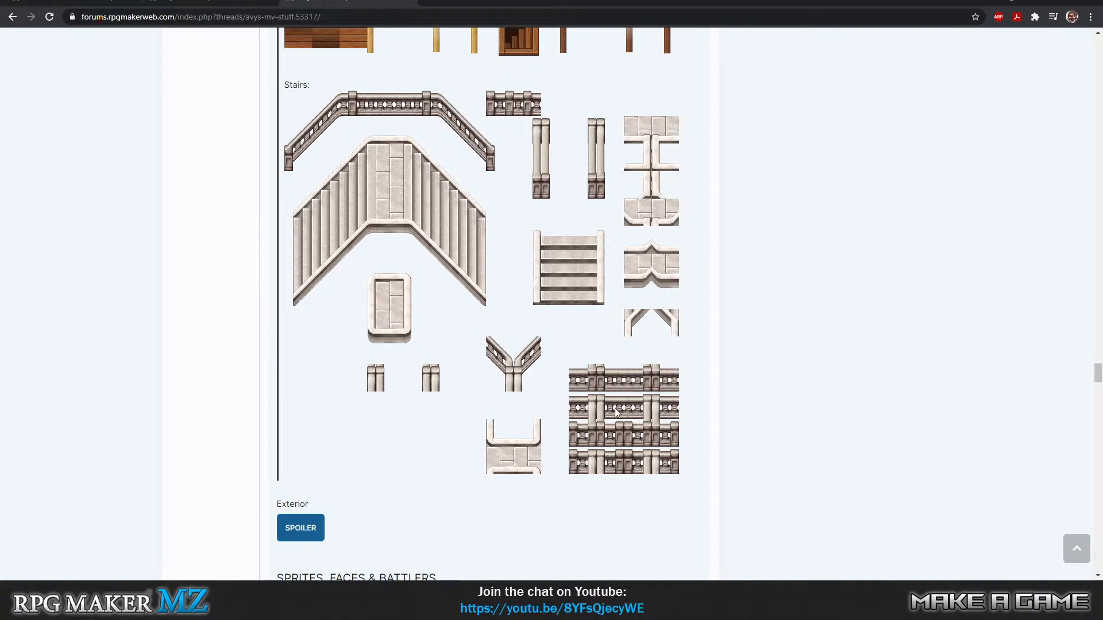
Reveal the Exterior tiles and their first nested set, and look through the roses, palm forest, autumn trees, beanstalk and mushroom house
{"action": "scroll", "coordinate": [615, 428], "scroll_direction": "down", "scroll_amount": 3}
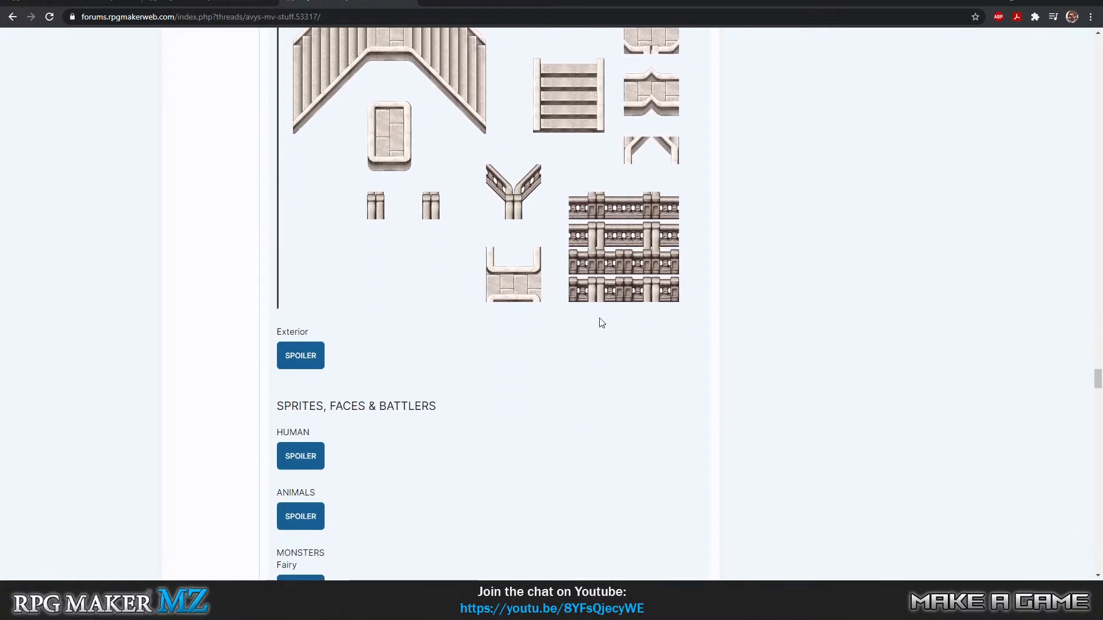
{"action": "scroll", "coordinate": [506, 373], "scroll_direction": "down", "scroll_amount": 2}
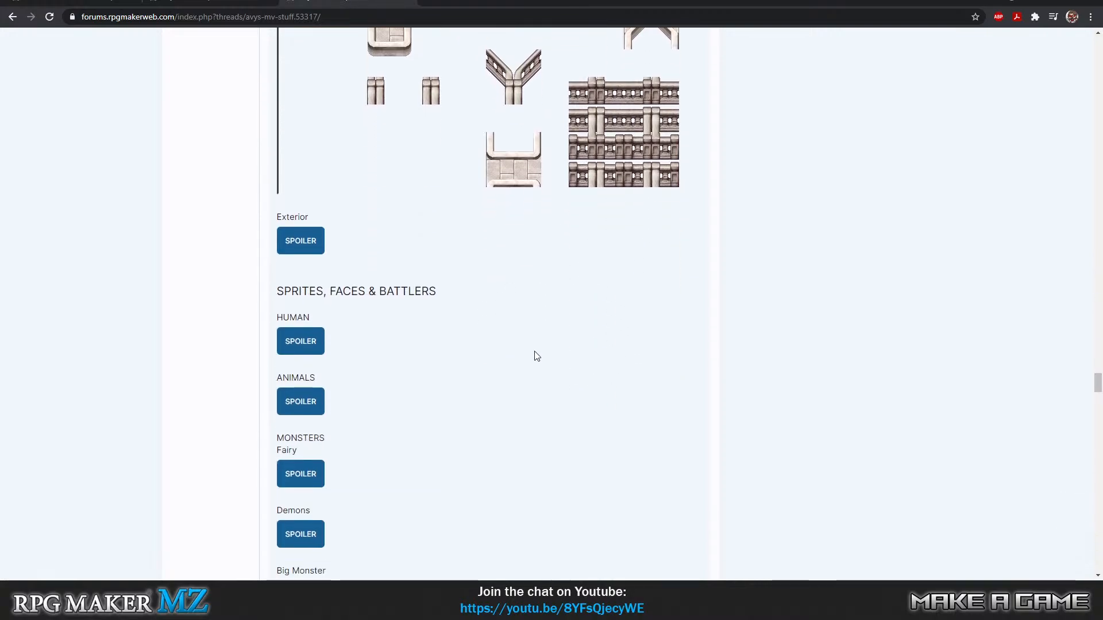
{"action": "left_click", "coordinate": [320, 241]}
{"action": "scroll", "coordinate": [430, 345], "scroll_direction": "down", "scroll_amount": 2}
{"action": "left_click", "coordinate": [308, 180]}
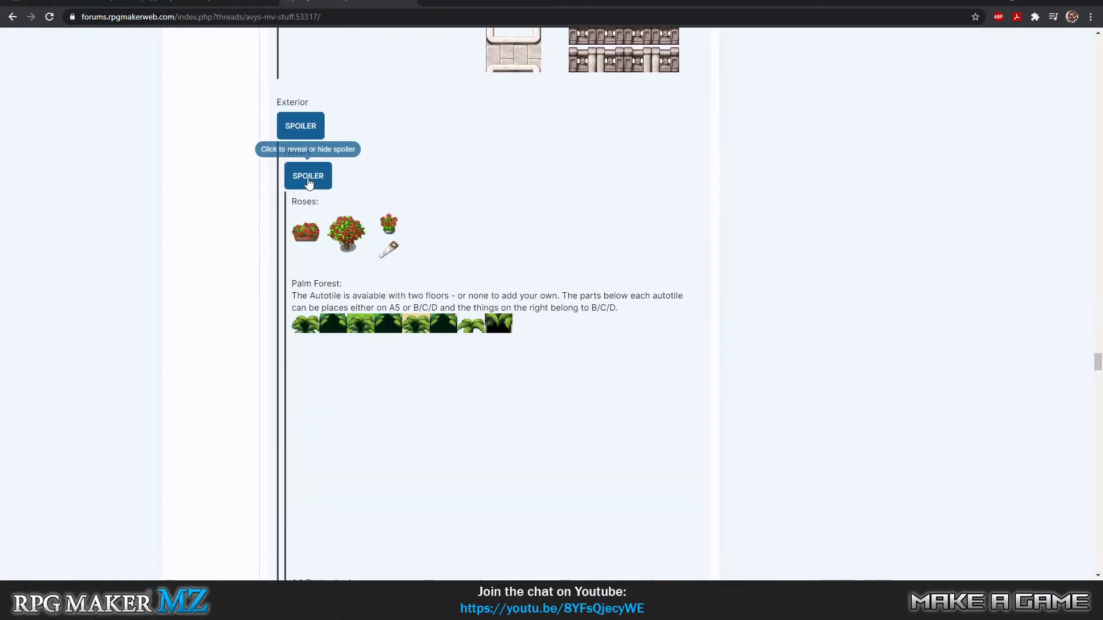
{"action": "scroll", "coordinate": [360, 219], "scroll_direction": "down", "scroll_amount": 7}
{"action": "scroll", "coordinate": [359, 219], "scroll_direction": "up", "scroll_amount": 3}
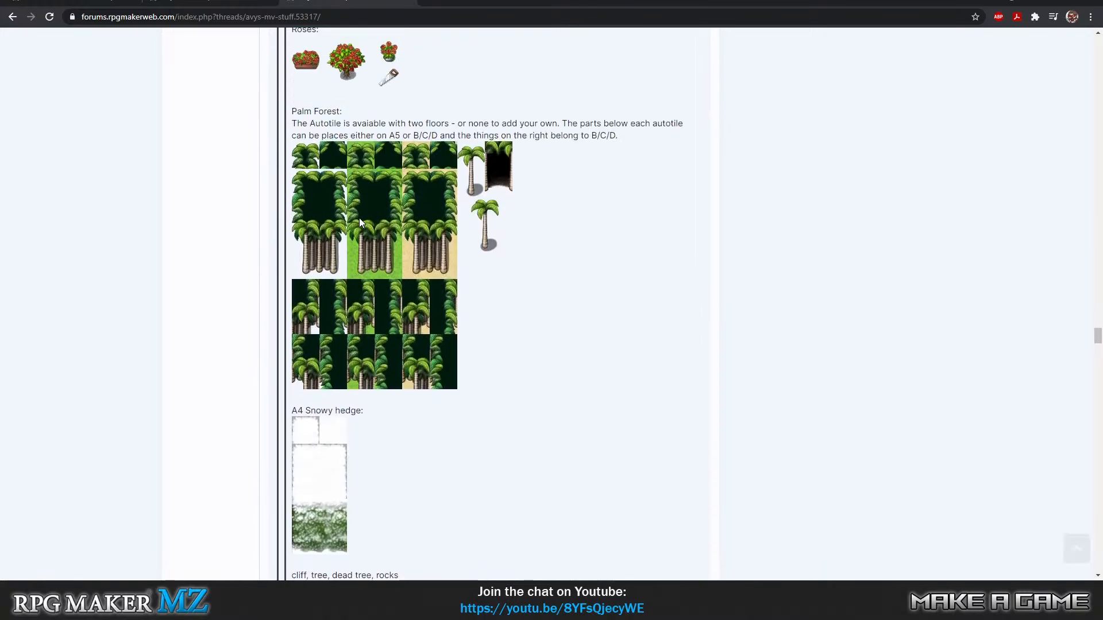
{"action": "scroll", "coordinate": [392, 221], "scroll_direction": "up", "scroll_amount": 1}
{"action": "scroll", "coordinate": [396, 223], "scroll_direction": "down", "scroll_amount": 10}
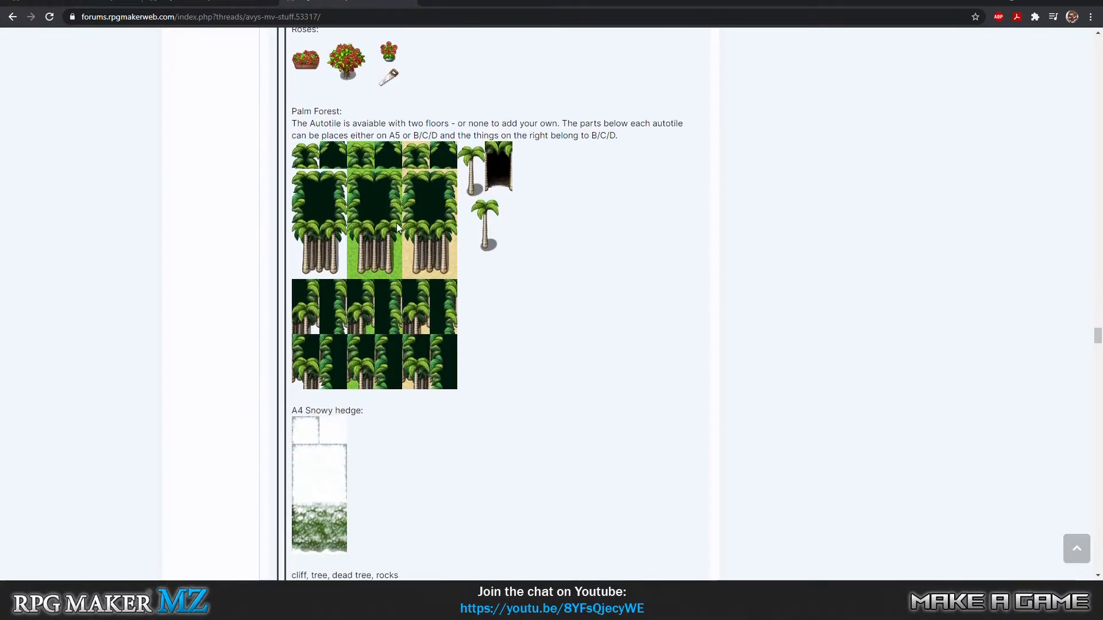
{"action": "scroll", "coordinate": [395, 233], "scroll_direction": "down", "scroll_amount": 20}
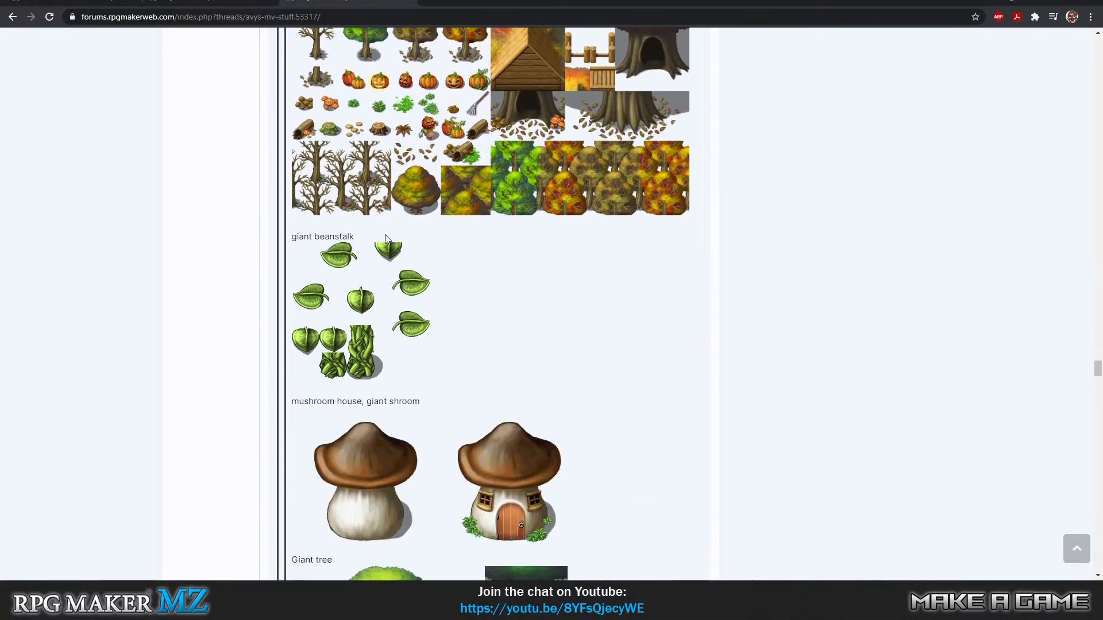
{"action": "scroll", "coordinate": [368, 230], "scroll_direction": "down", "scroll_amount": 5}
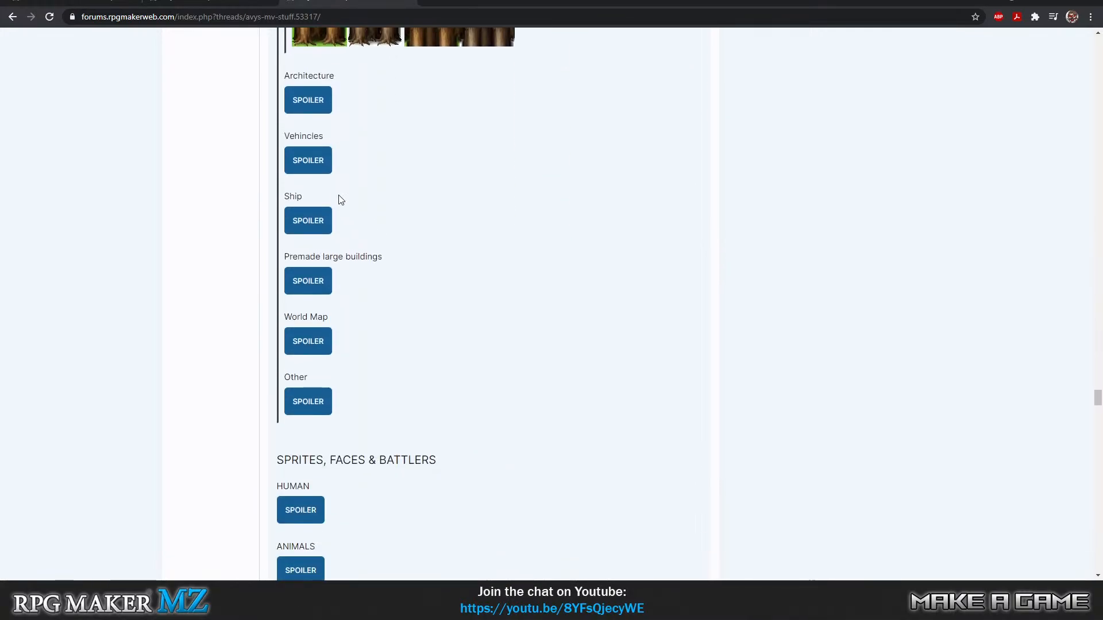
Reveal the Architecture set of the Exterior tiles and look through the castle towers, snowy walls, half-timbered houses and church windows
{"action": "left_click", "coordinate": [299, 102]}
{"action": "scroll", "coordinate": [402, 246], "scroll_direction": "down", "scroll_amount": 2}
{"action": "scroll", "coordinate": [404, 252], "scroll_direction": "down", "scroll_amount": 13}
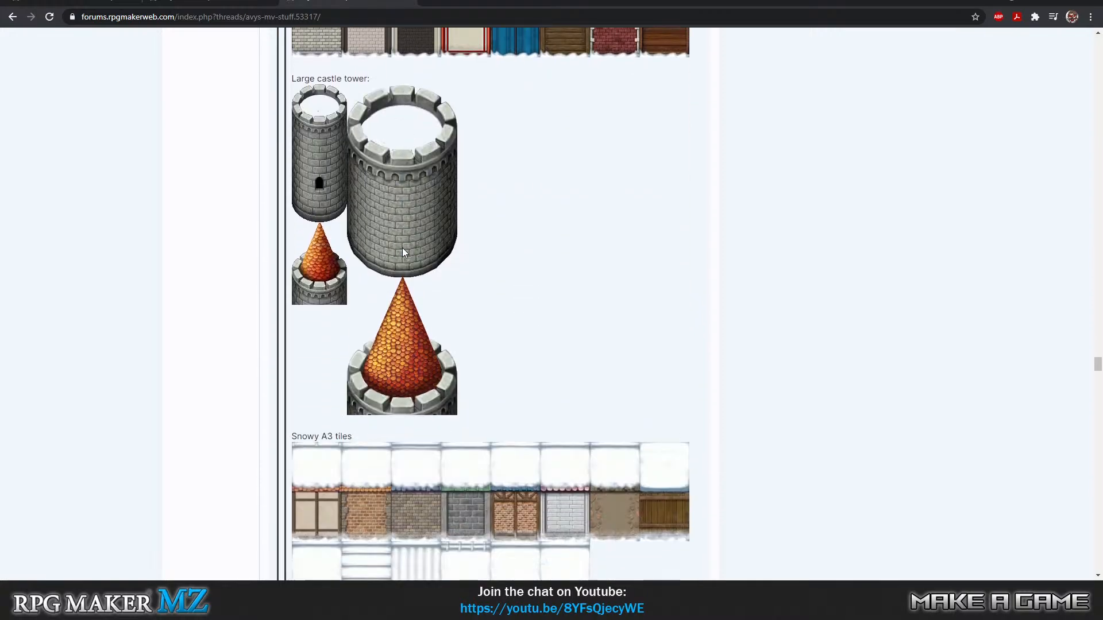
{"action": "scroll", "coordinate": [404, 253], "scroll_direction": "down", "scroll_amount": 13}
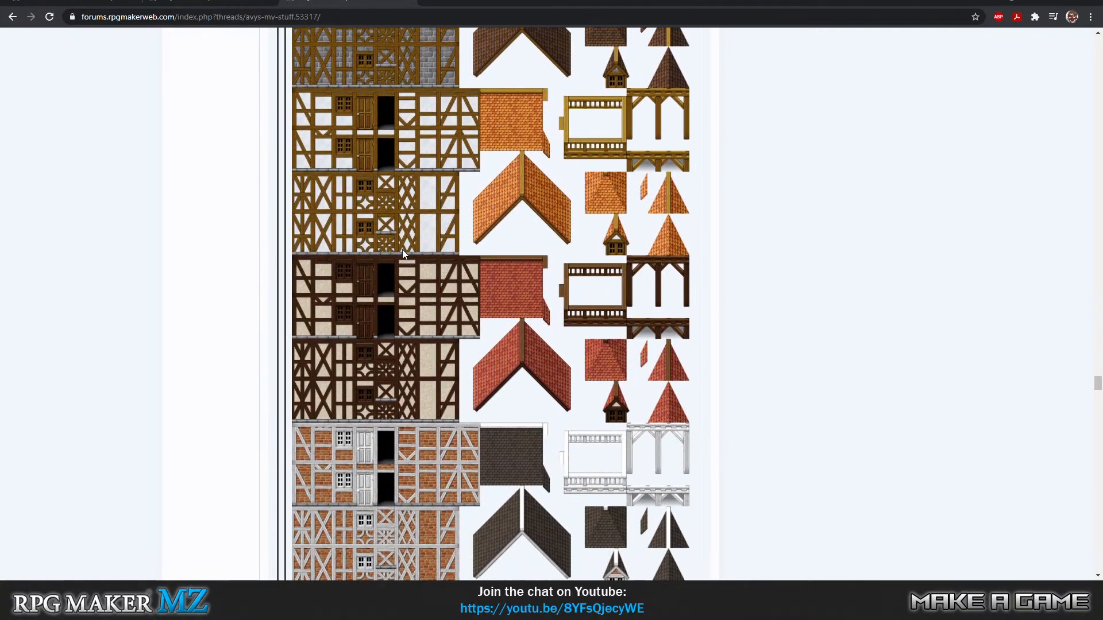
{"action": "scroll", "coordinate": [404, 255], "scroll_direction": "down", "scroll_amount": 19}
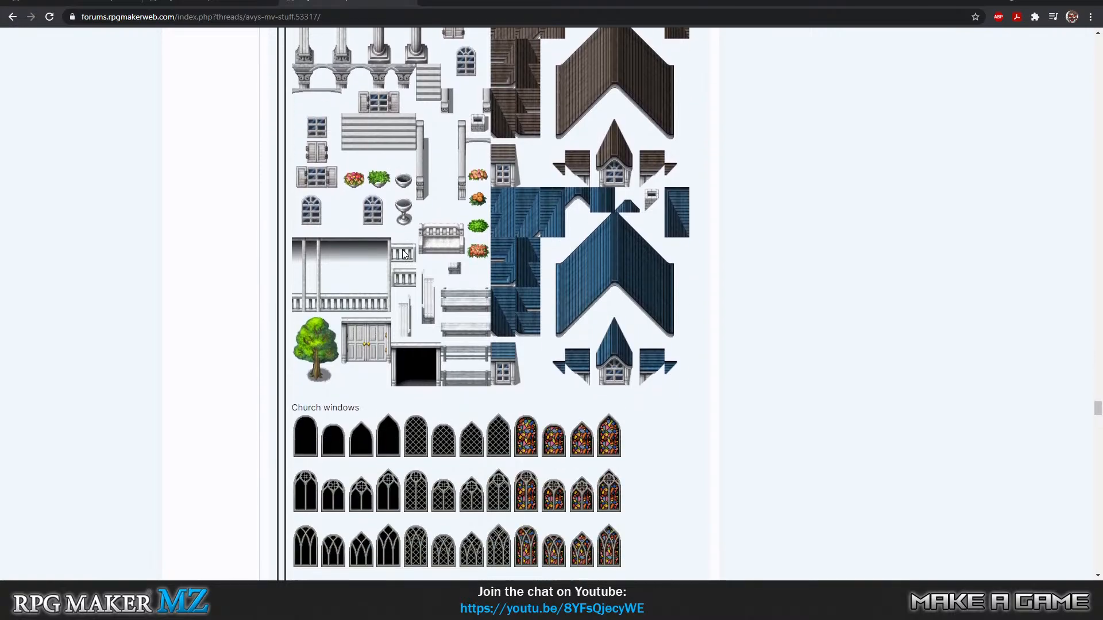
{"action": "scroll", "coordinate": [364, 386], "scroll_direction": "down", "scroll_amount": 3}
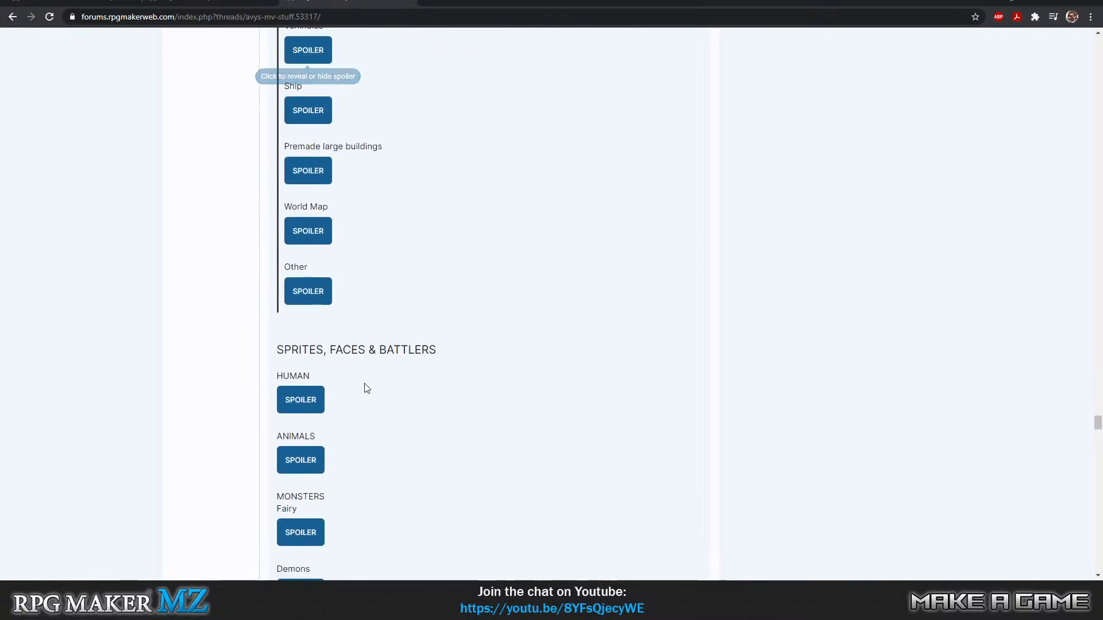
Reveal the Other set of the Exterior tiles and examine its cart, road signs, benches, fences, palms, wells and market goods
{"action": "scroll", "coordinate": [366, 258], "scroll_direction": "up", "scroll_amount": 6}
{"action": "left_click", "coordinate": [304, 470]}
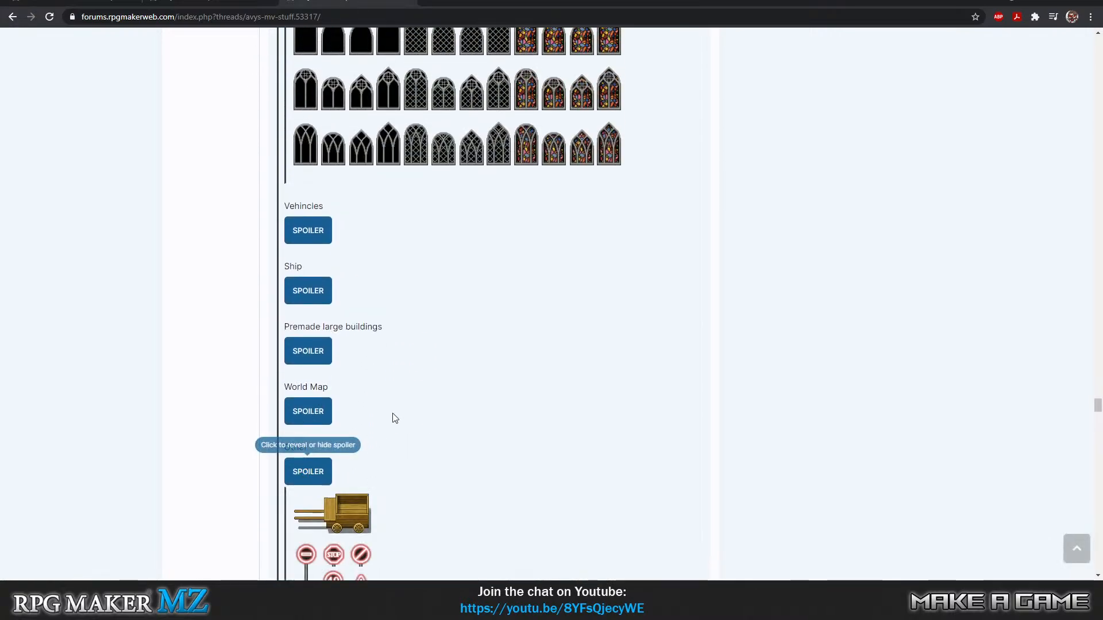
{"action": "scroll", "coordinate": [394, 414], "scroll_direction": "down", "scroll_amount": 6}
{"action": "scroll", "coordinate": [314, 249], "scroll_direction": "down", "scroll_amount": 2}
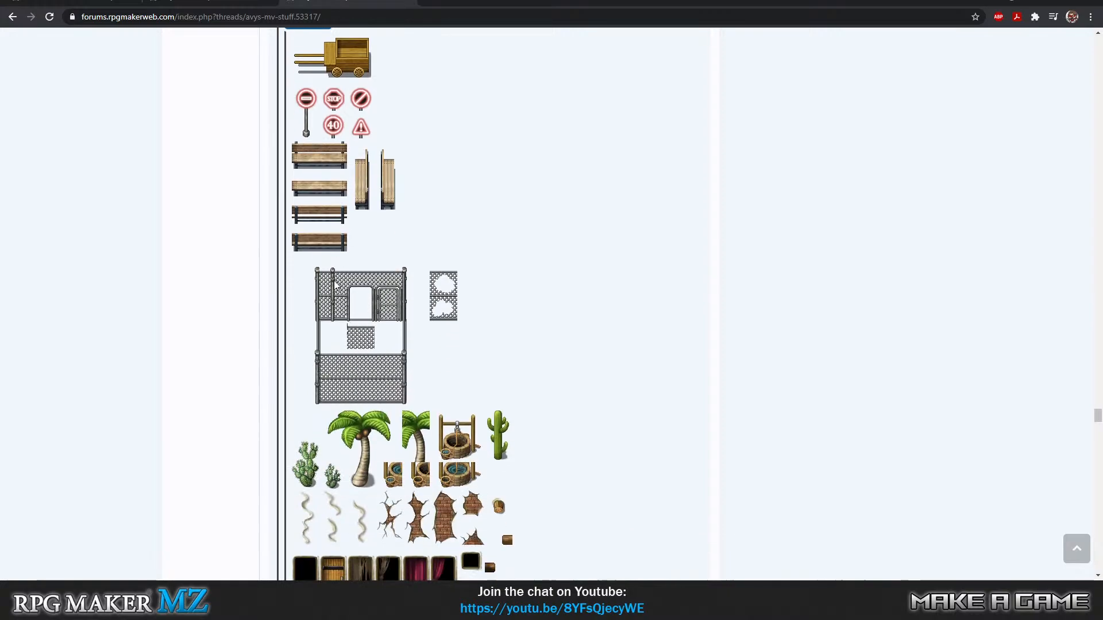
{"action": "scroll", "coordinate": [330, 264], "scroll_direction": "down", "scroll_amount": 6}
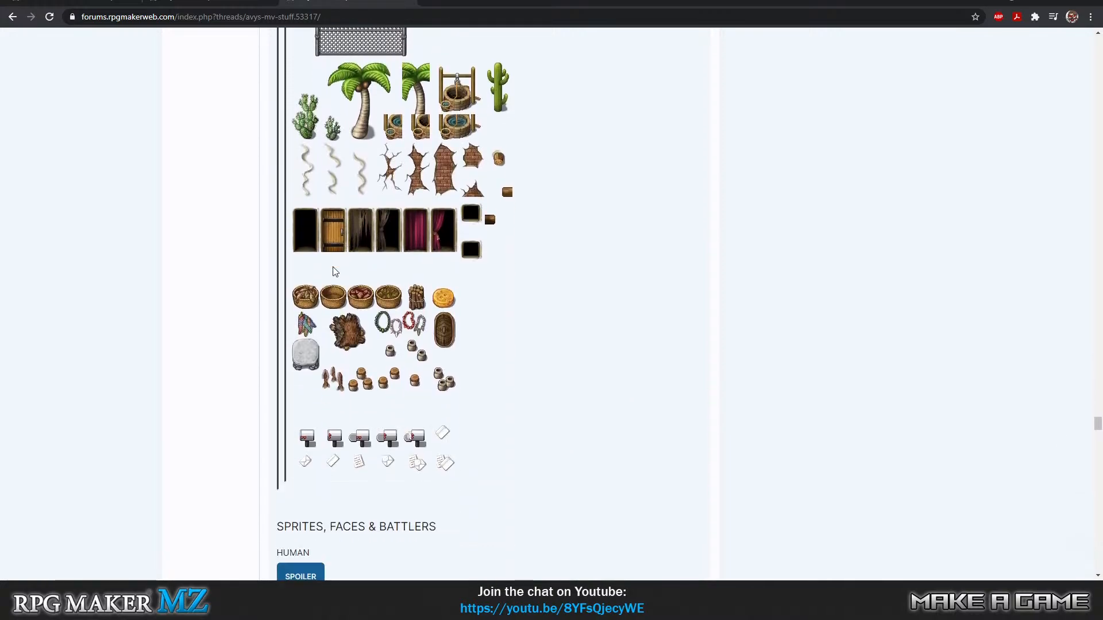
Reveal the Human section of Sprites, Faces & Battlers and look through the fantasy characters, flying animation, wheelchair and fandom sprites
{"action": "scroll", "coordinate": [334, 268], "scroll_direction": "down", "scroll_amount": 3}
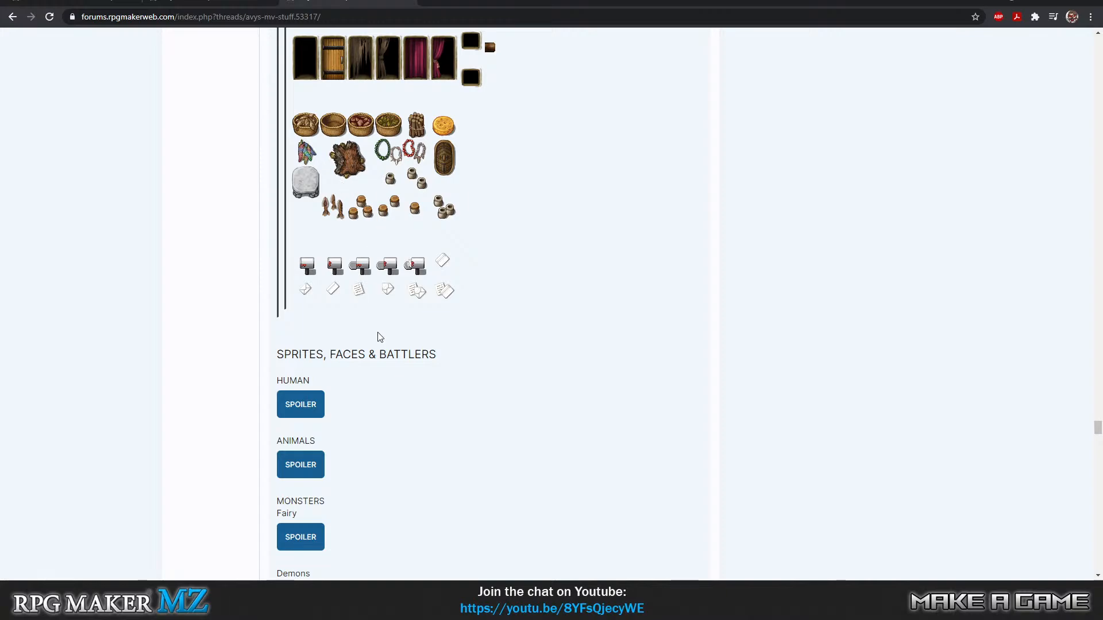
{"action": "scroll", "coordinate": [380, 333], "scroll_direction": "down", "scroll_amount": 2}
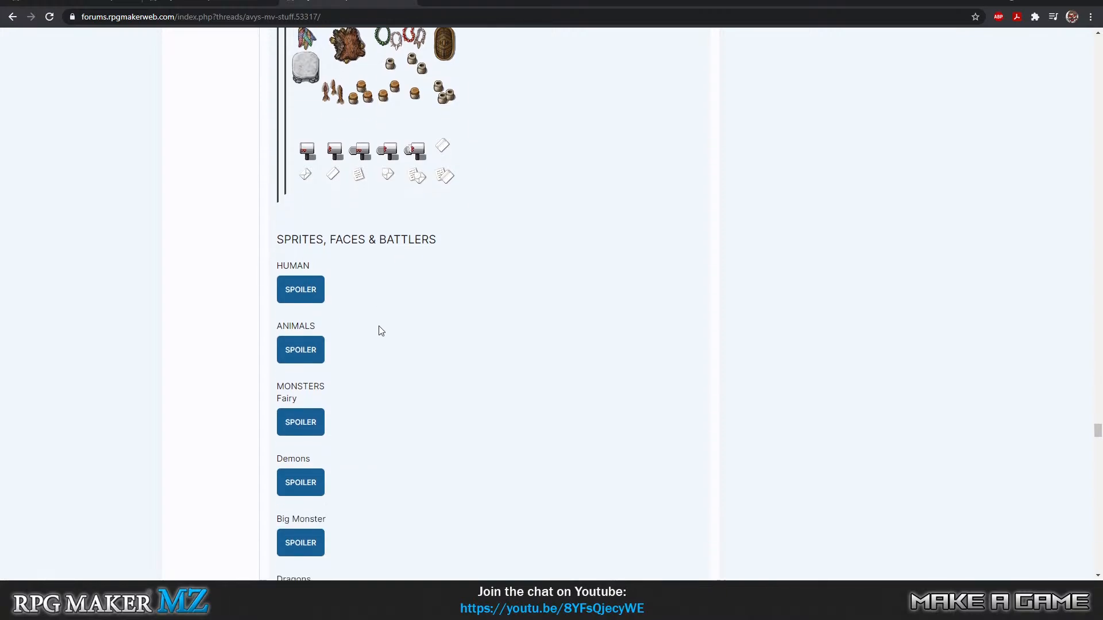
{"action": "left_click", "coordinate": [292, 290]}
{"action": "scroll", "coordinate": [390, 321], "scroll_direction": "down", "scroll_amount": 3}
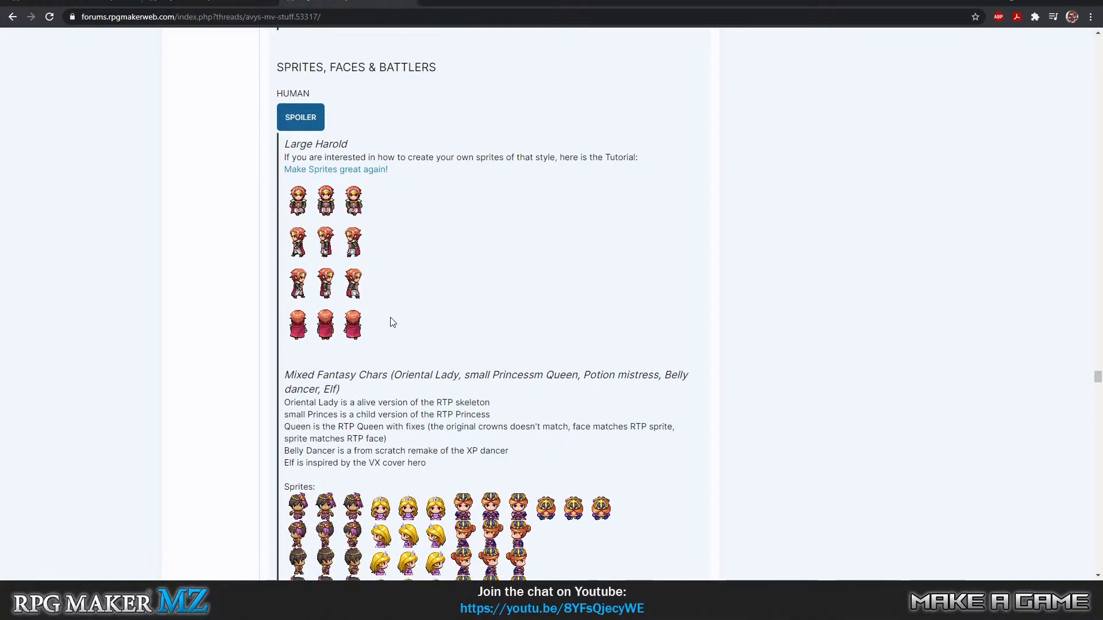
{"action": "scroll", "coordinate": [392, 322], "scroll_direction": "down", "scroll_amount": 6}
{"action": "scroll", "coordinate": [393, 319], "scroll_direction": "down", "scroll_amount": 3}
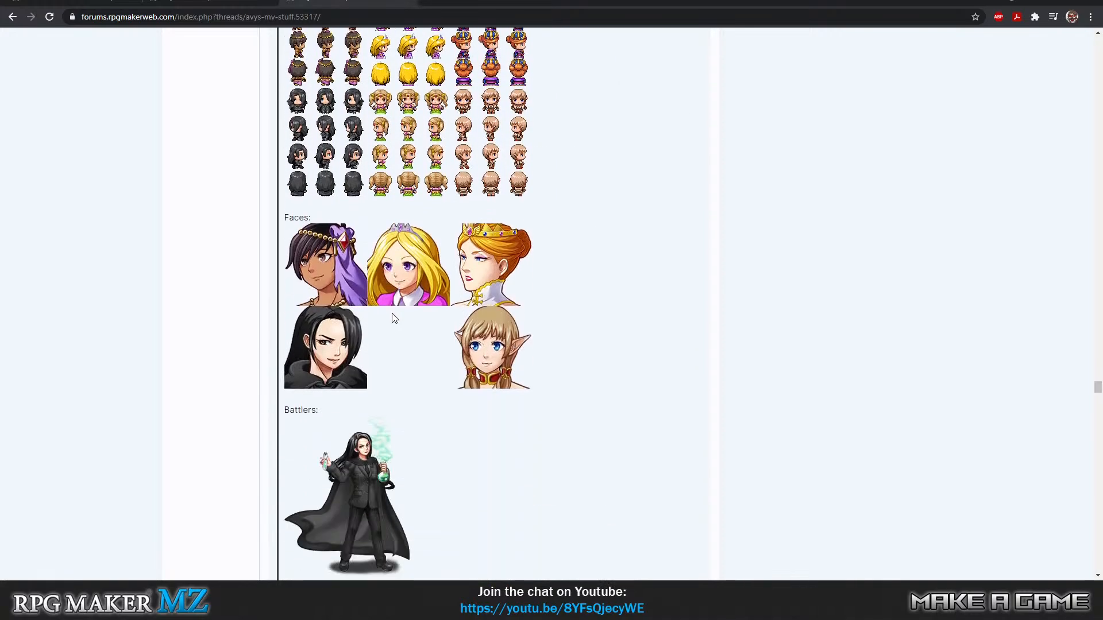
{"action": "scroll", "coordinate": [392, 319], "scroll_direction": "up", "scroll_amount": 3}
{"action": "scroll", "coordinate": [392, 320], "scroll_direction": "down", "scroll_amount": 10}
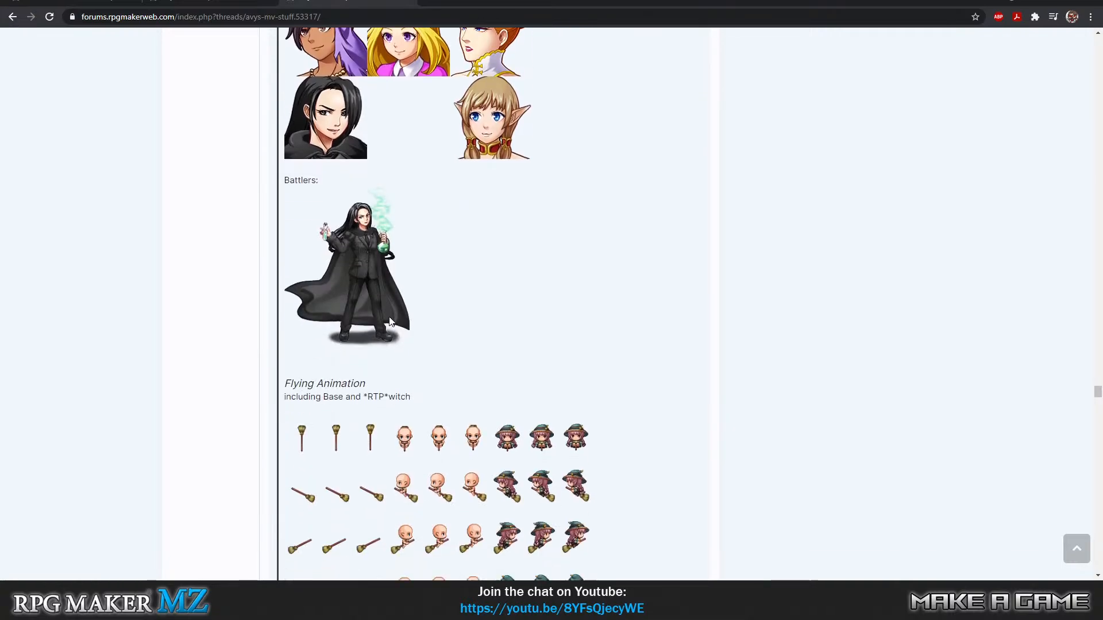
{"action": "scroll", "coordinate": [392, 320], "scroll_direction": "down", "scroll_amount": 20}
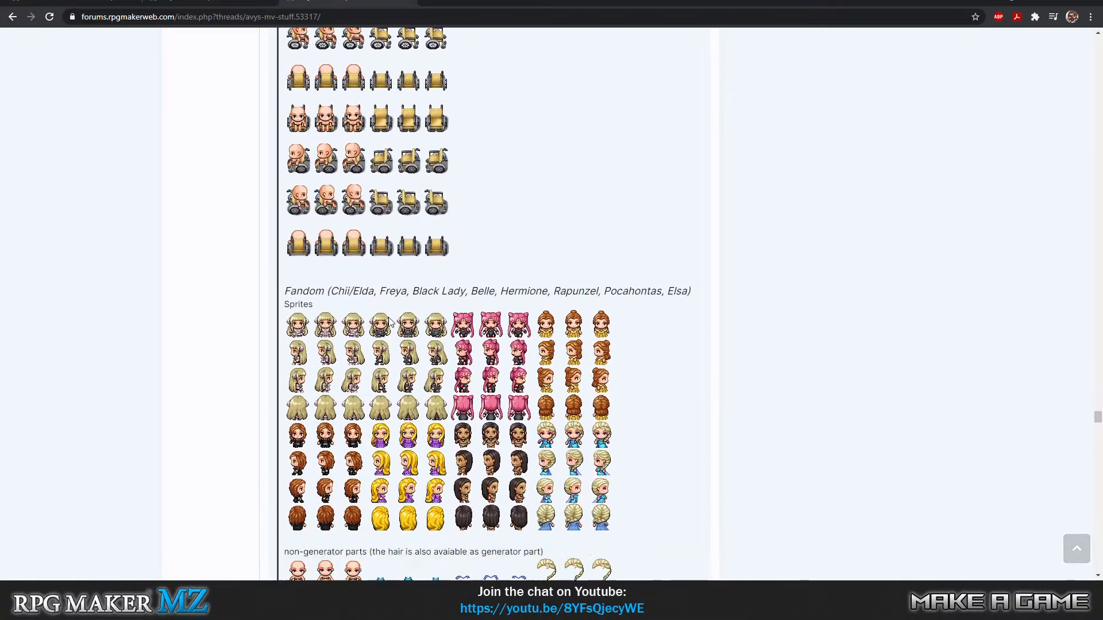
{"action": "scroll", "coordinate": [389, 322], "scroll_direction": "up", "scroll_amount": 6}
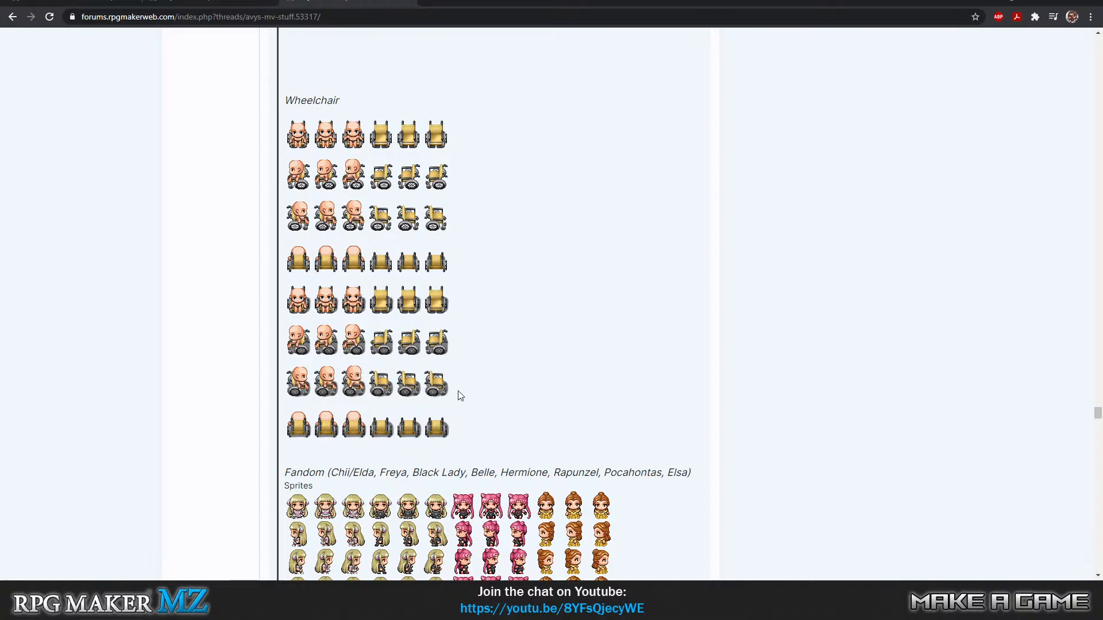
Look through the rest of the Human section, from fandom sprites and winter clothing to the SF_People, Angel, butler and soldier poses
{"action": "scroll", "coordinate": [460, 395], "scroll_direction": "down", "scroll_amount": 7}
{"action": "scroll", "coordinate": [417, 374], "scroll_direction": "down", "scroll_amount": 3}
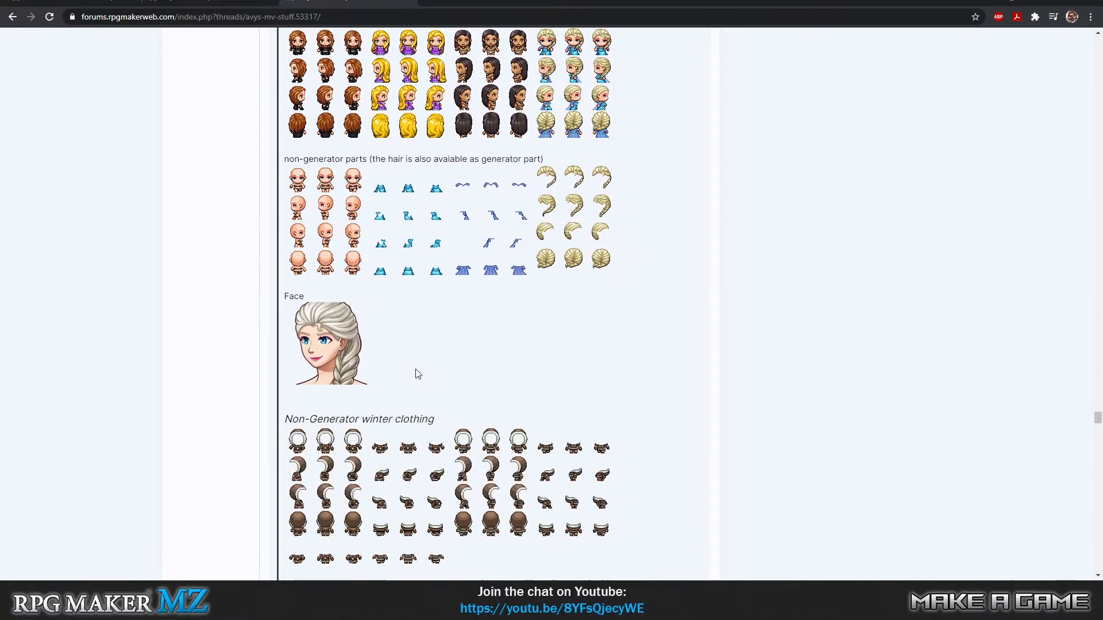
{"action": "scroll", "coordinate": [418, 374], "scroll_direction": "down", "scroll_amount": 4}
{"action": "scroll", "coordinate": [356, 270], "scroll_direction": "down", "scroll_amount": 14}
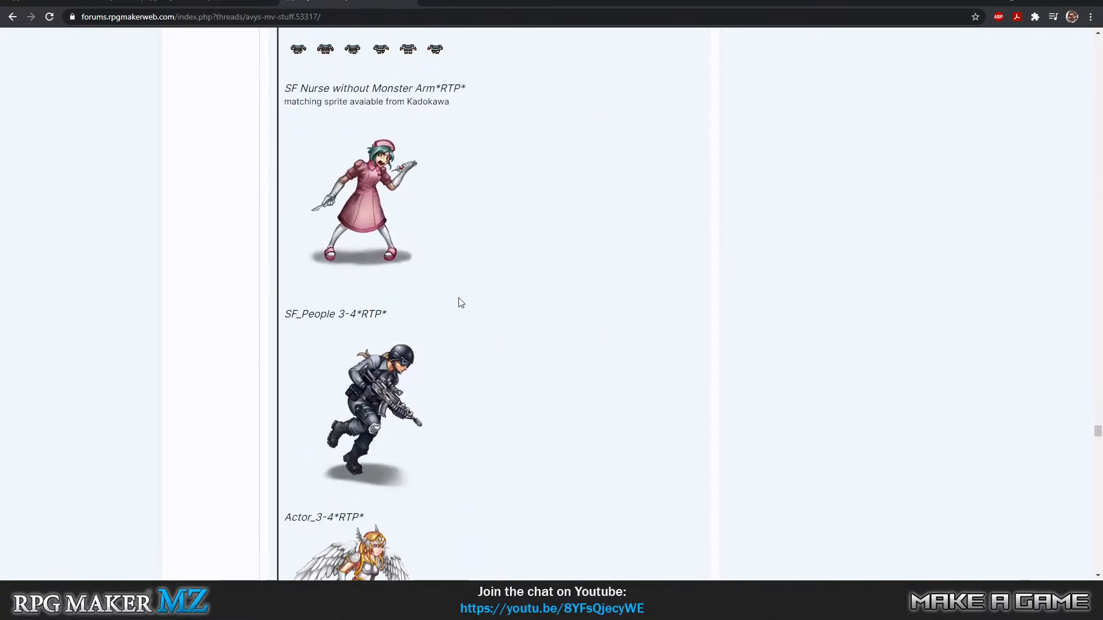
{"action": "scroll", "coordinate": [488, 283], "scroll_direction": "down", "scroll_amount": 1}
{"action": "scroll", "coordinate": [460, 273], "scroll_direction": "up", "scroll_amount": 1}
{"action": "scroll", "coordinate": [437, 272], "scroll_direction": "down", "scroll_amount": 3}
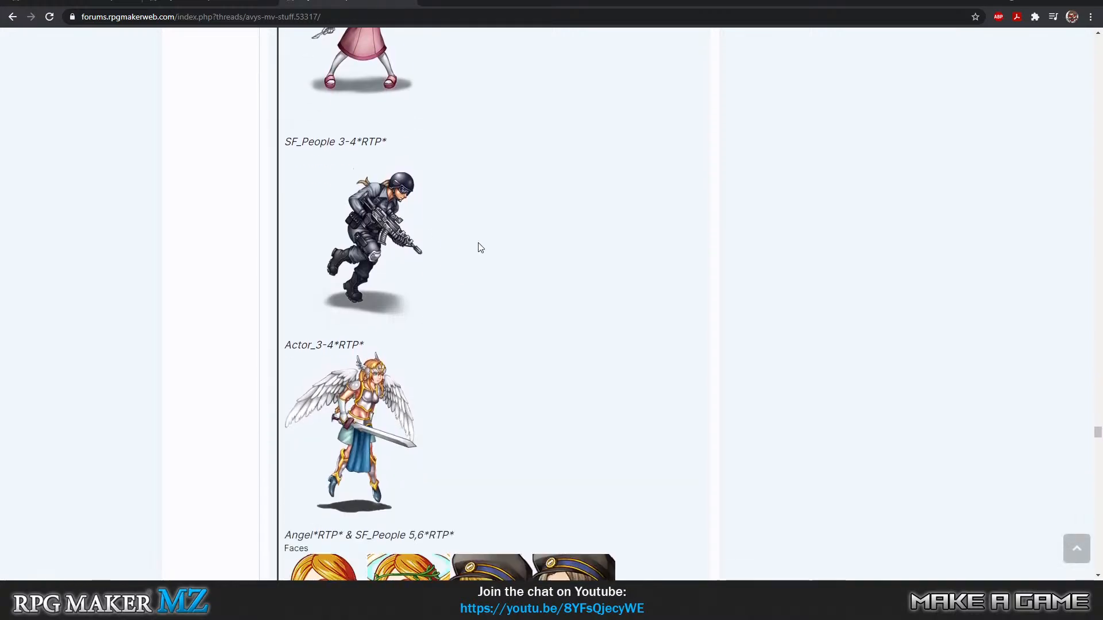
{"action": "scroll", "coordinate": [477, 246], "scroll_direction": "down", "scroll_amount": 9}
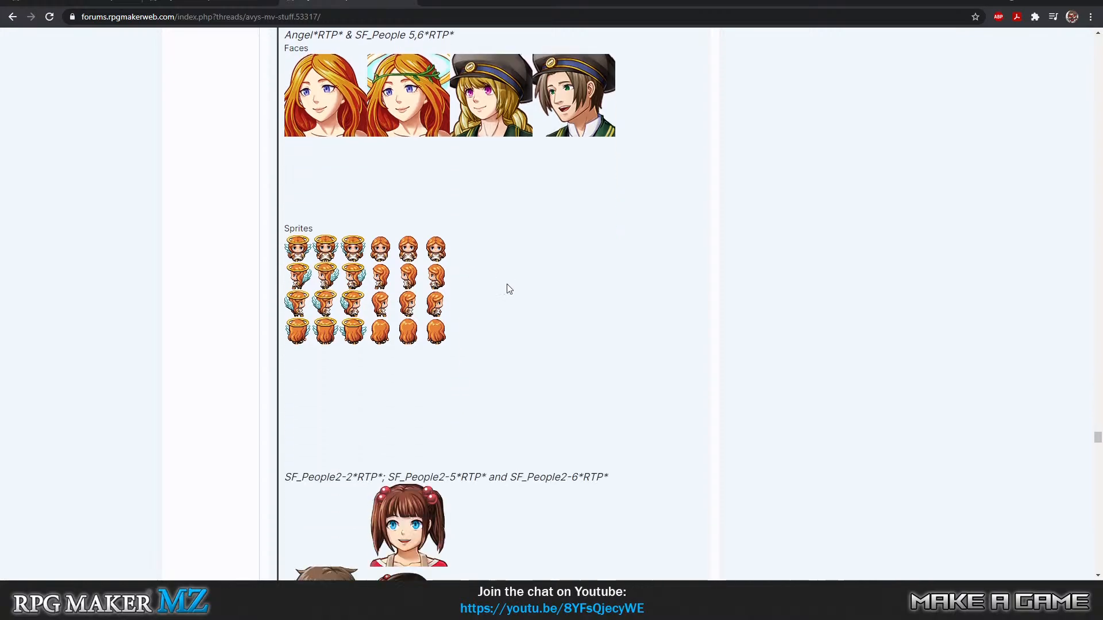
{"action": "scroll", "coordinate": [508, 287], "scroll_direction": "down", "scroll_amount": 18}
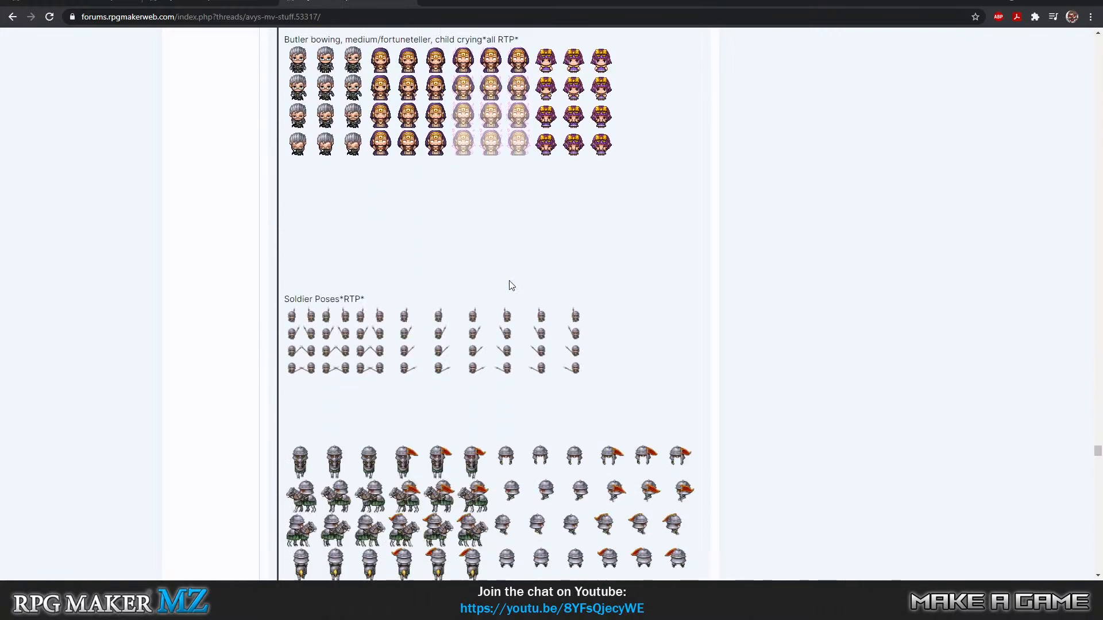
{"action": "scroll", "coordinate": [511, 285], "scroll_direction": "down", "scroll_amount": 9}
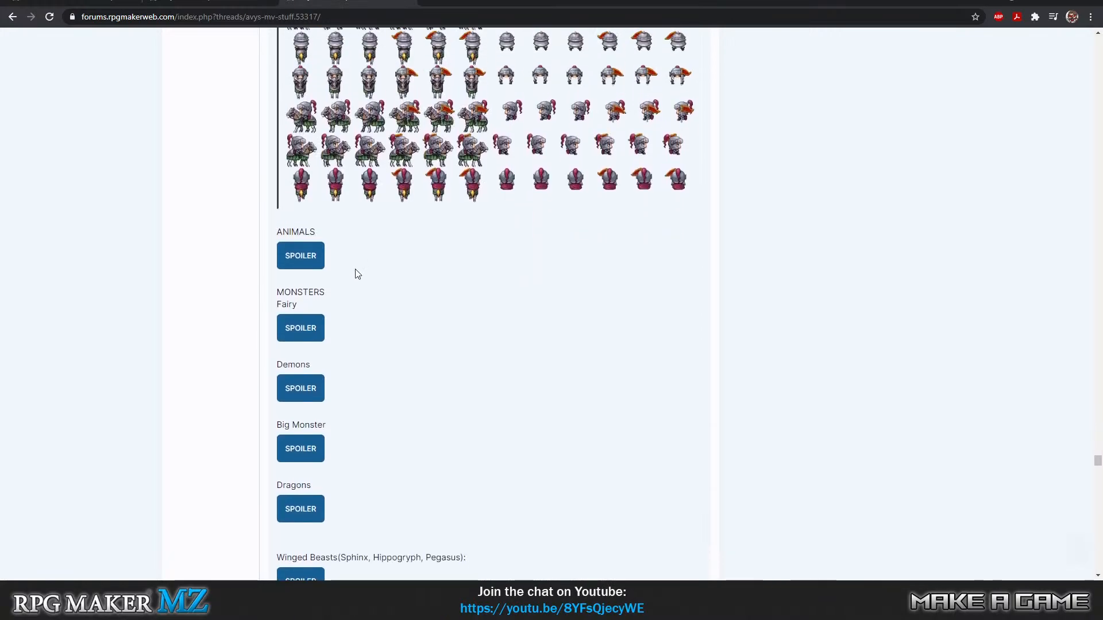
Reveal the Animals section and look through the animal faces, wolf battlers, swan, rooster and Large Wolf sprites
{"action": "left_click", "coordinate": [315, 257]}
{"action": "scroll", "coordinate": [421, 308], "scroll_direction": "down", "scroll_amount": 6}
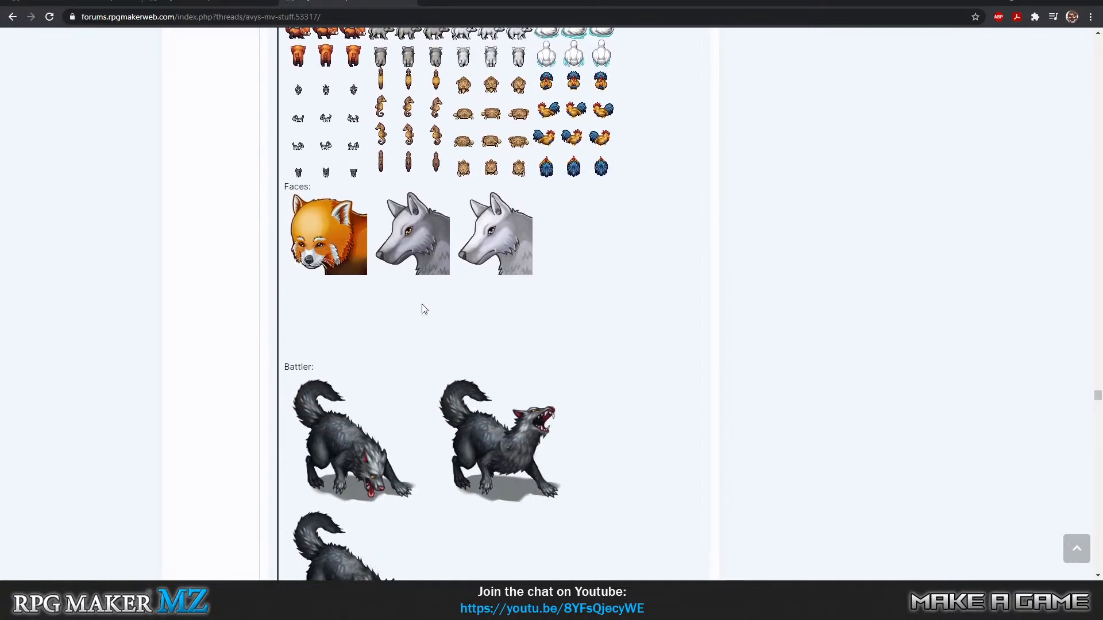
{"action": "scroll", "coordinate": [424, 310], "scroll_direction": "up", "scroll_amount": 3}
{"action": "scroll", "coordinate": [425, 309], "scroll_direction": "down", "scroll_amount": 14}
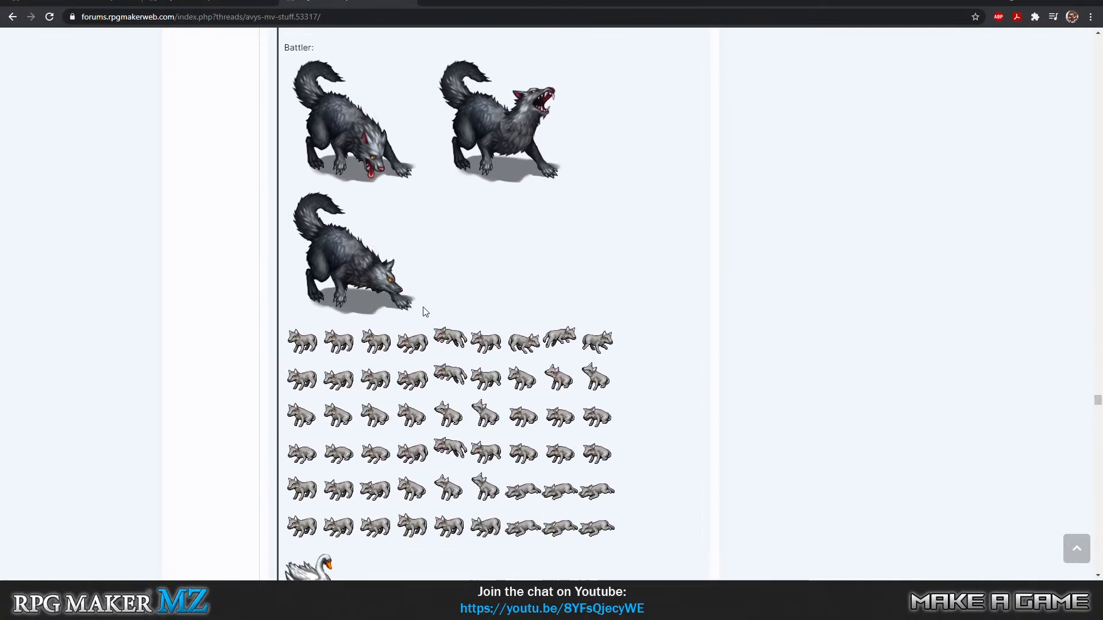
{"action": "scroll", "coordinate": [425, 311], "scroll_direction": "down", "scroll_amount": 3}
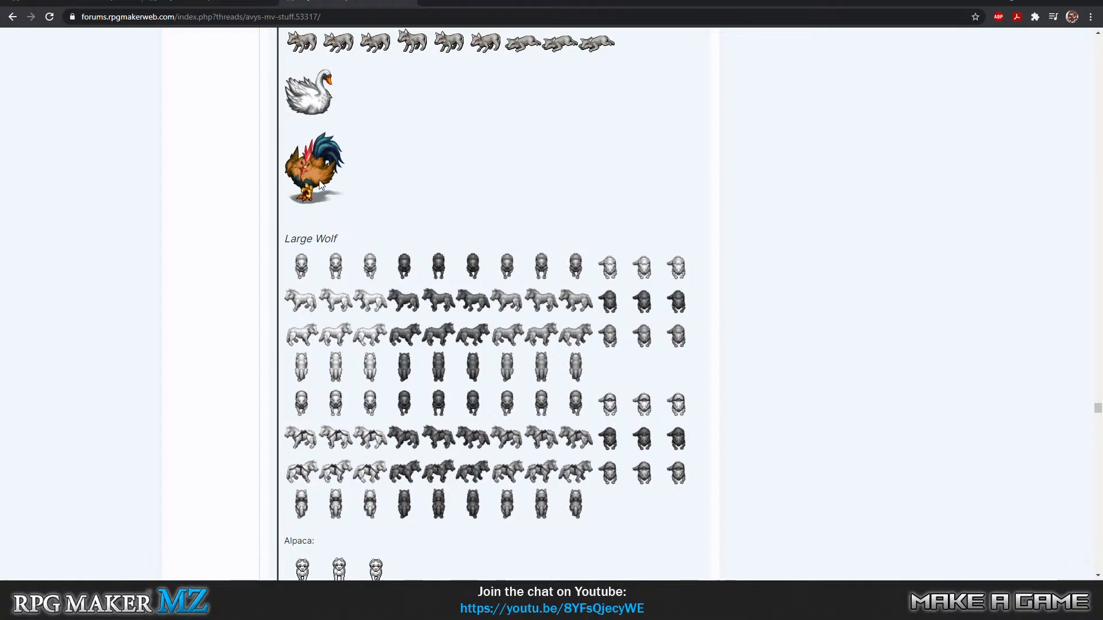
{"action": "scroll", "coordinate": [394, 215], "scroll_direction": "down", "scroll_amount": 9}
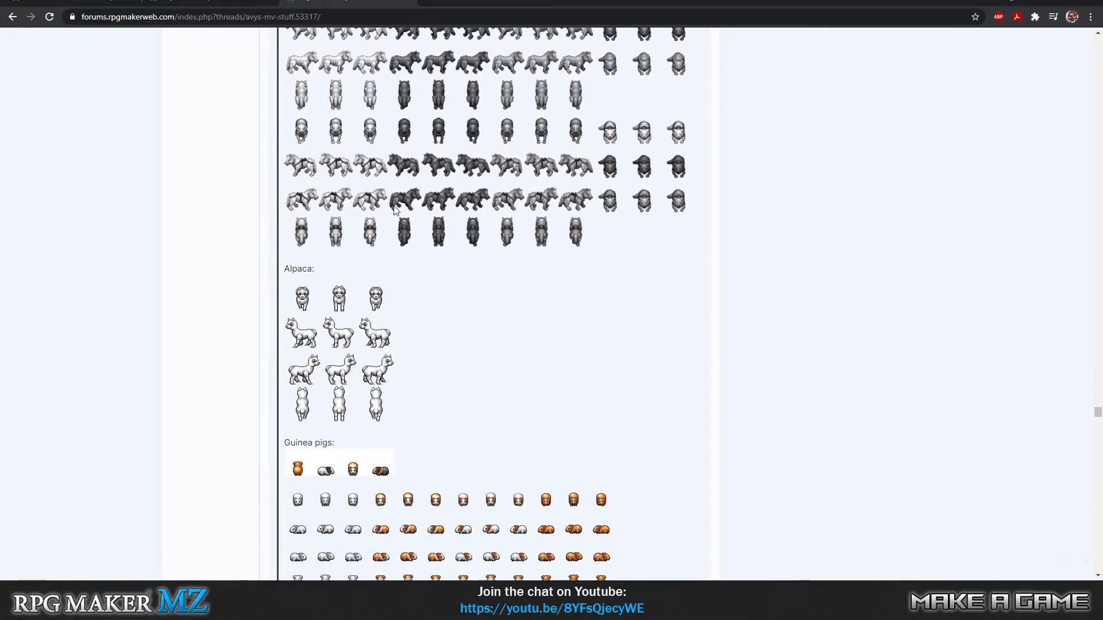
Examine the alpaca, guinea pig, shepherd dog, lobster, fox and sheep sprites in the Animals section
{"action": "scroll", "coordinate": [436, 256], "scroll_direction": "down", "scroll_amount": 2}
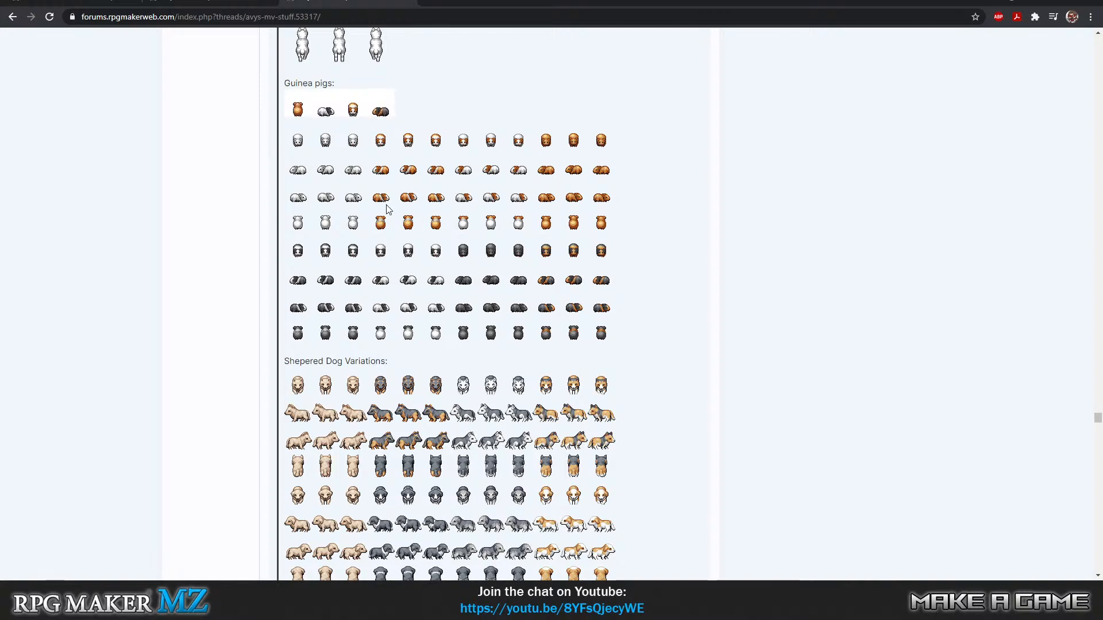
{"action": "scroll", "coordinate": [386, 209], "scroll_direction": "up", "scroll_amount": 1}
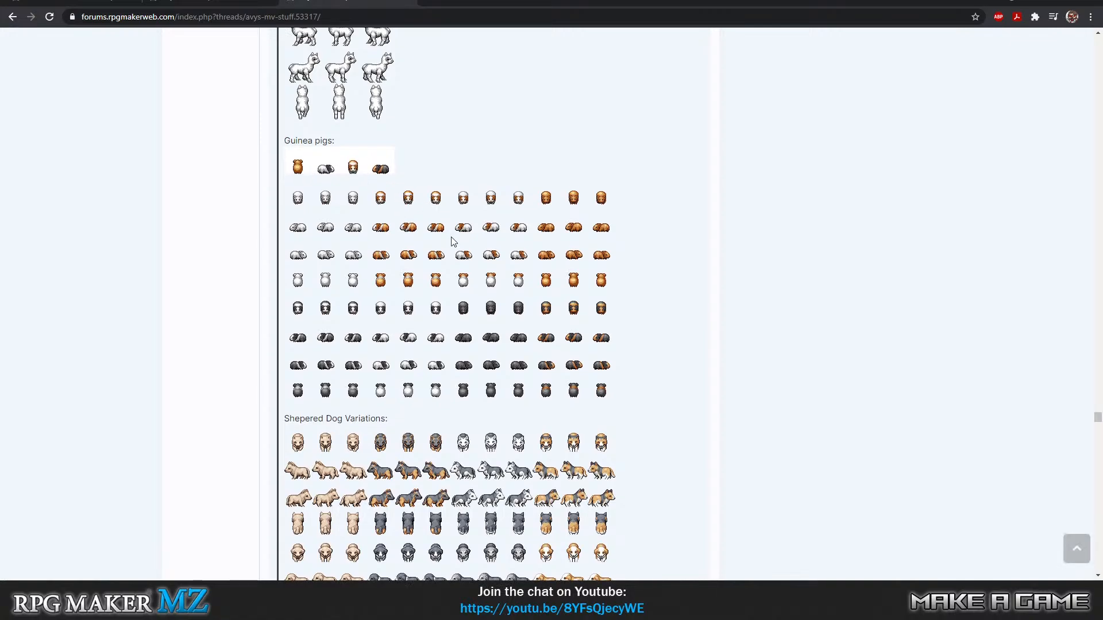
{"action": "scroll", "coordinate": [453, 240], "scroll_direction": "down", "scroll_amount": 3}
{"action": "scroll", "coordinate": [454, 240], "scroll_direction": "up", "scroll_amount": 3}
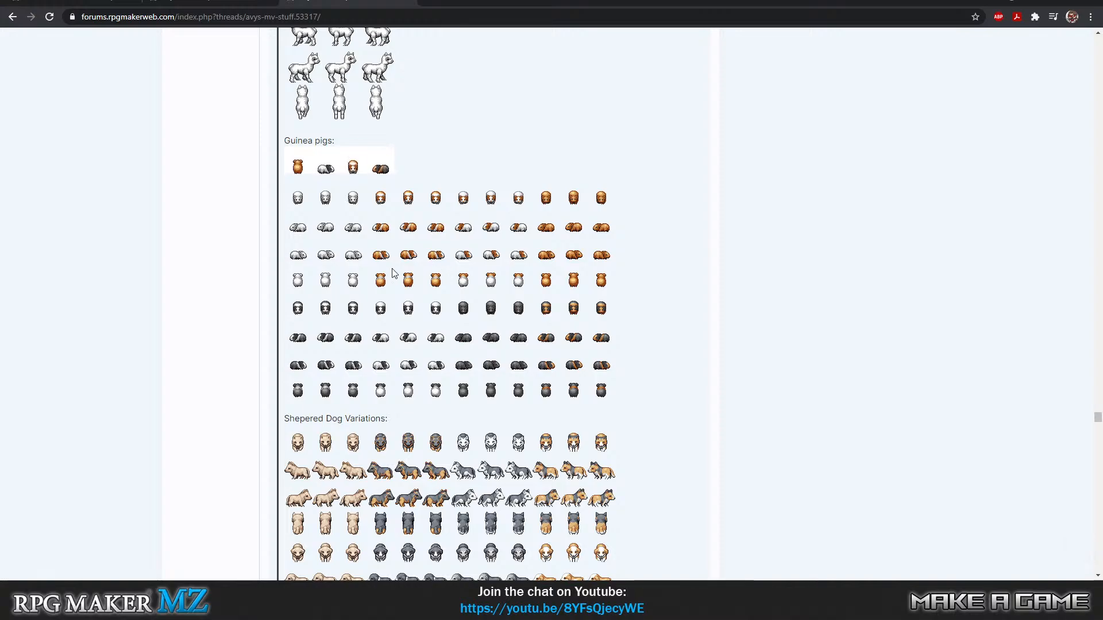
{"action": "scroll", "coordinate": [380, 274], "scroll_direction": "down", "scroll_amount": 9}
{"action": "scroll", "coordinate": [381, 274], "scroll_direction": "down", "scroll_amount": 5}
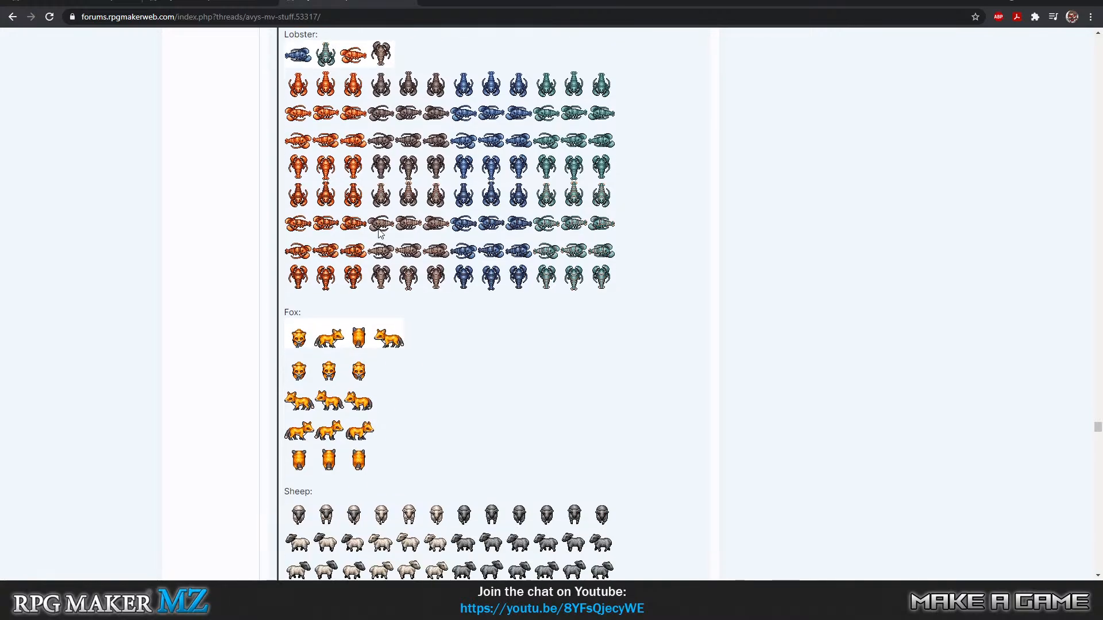
{"action": "scroll", "coordinate": [388, 311], "scroll_direction": "down", "scroll_amount": 3}
Examine the Horses set, comparing the Arabian horse sprites with the brown and flaming-mane armoured horse faces
{"action": "scroll", "coordinate": [445, 312], "scroll_direction": "down", "scroll_amount": 9}
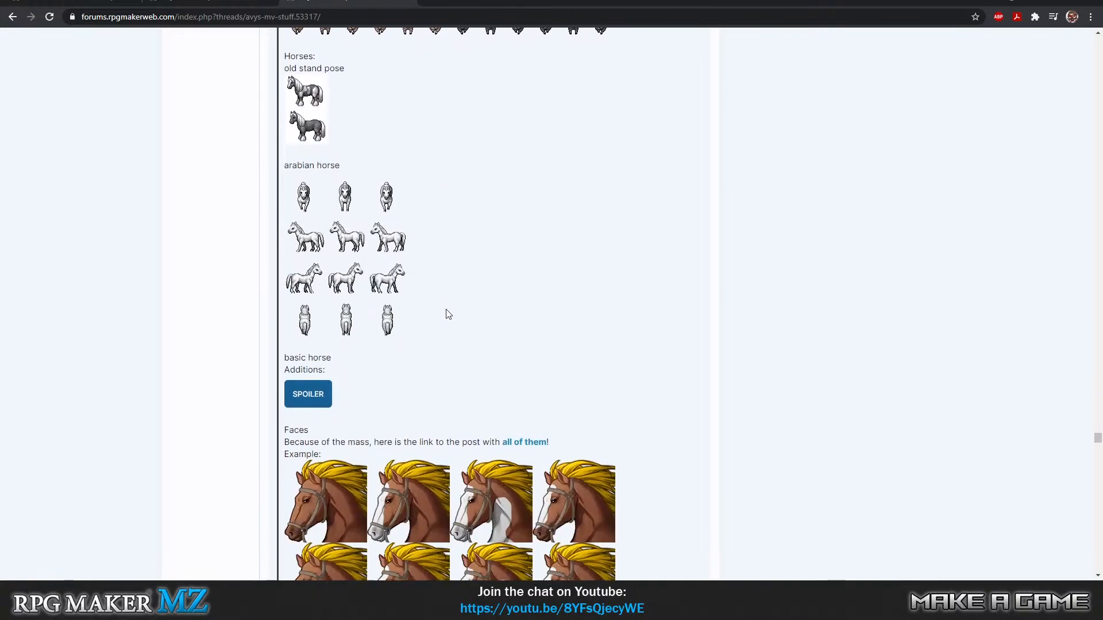
{"action": "scroll", "coordinate": [406, 247], "scroll_direction": "up", "scroll_amount": 4}
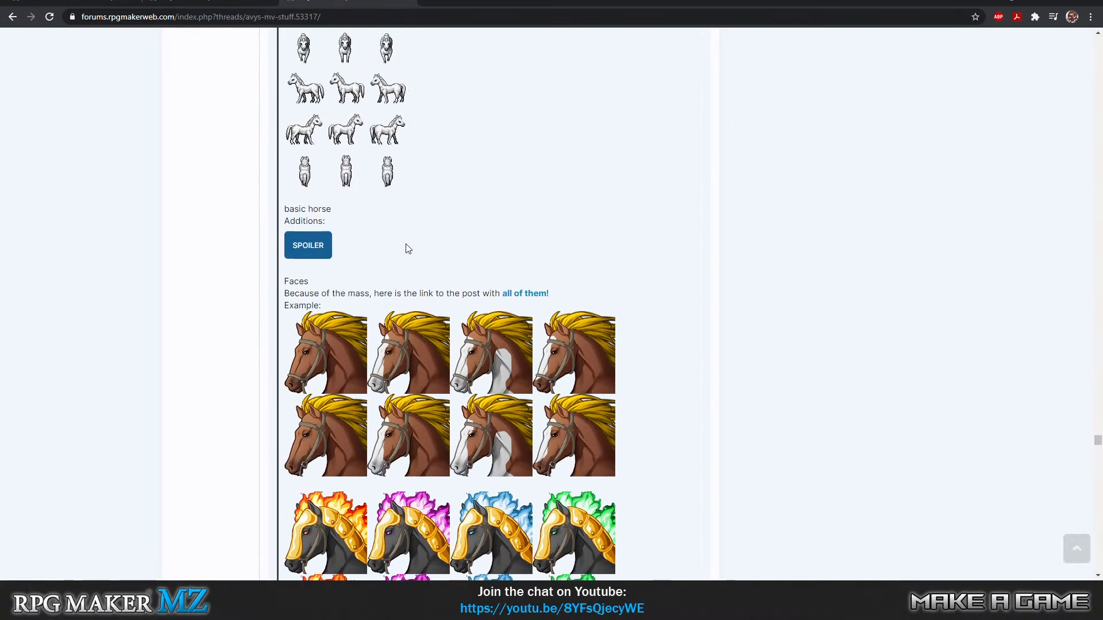
{"action": "scroll", "coordinate": [373, 323], "scroll_direction": "down", "scroll_amount": 3}
{"action": "scroll", "coordinate": [374, 324], "scroll_direction": "down", "scroll_amount": 2}
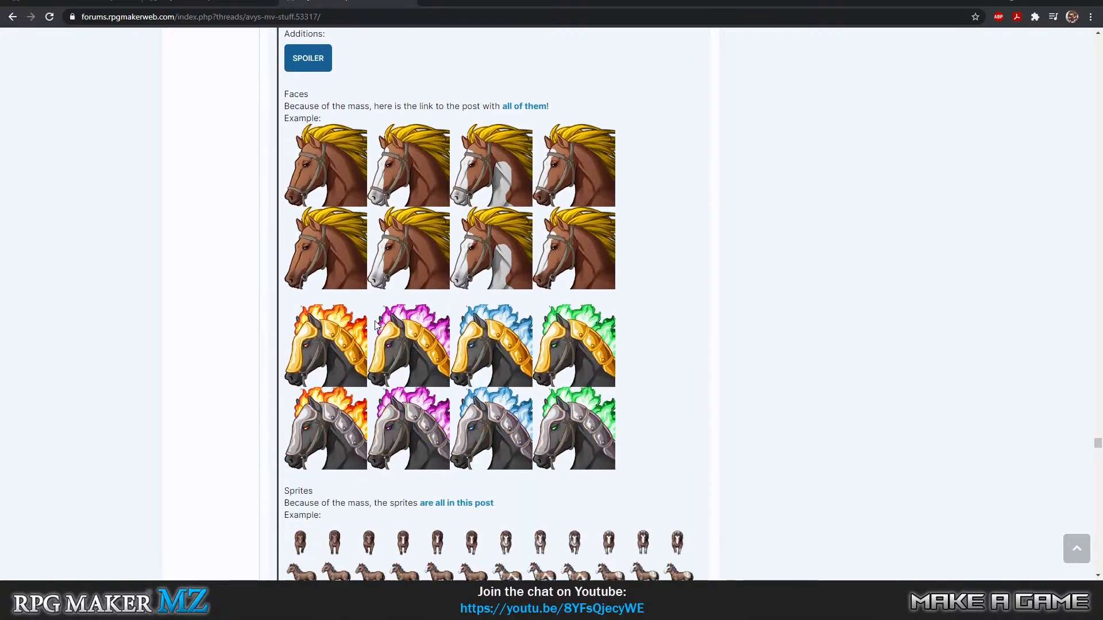
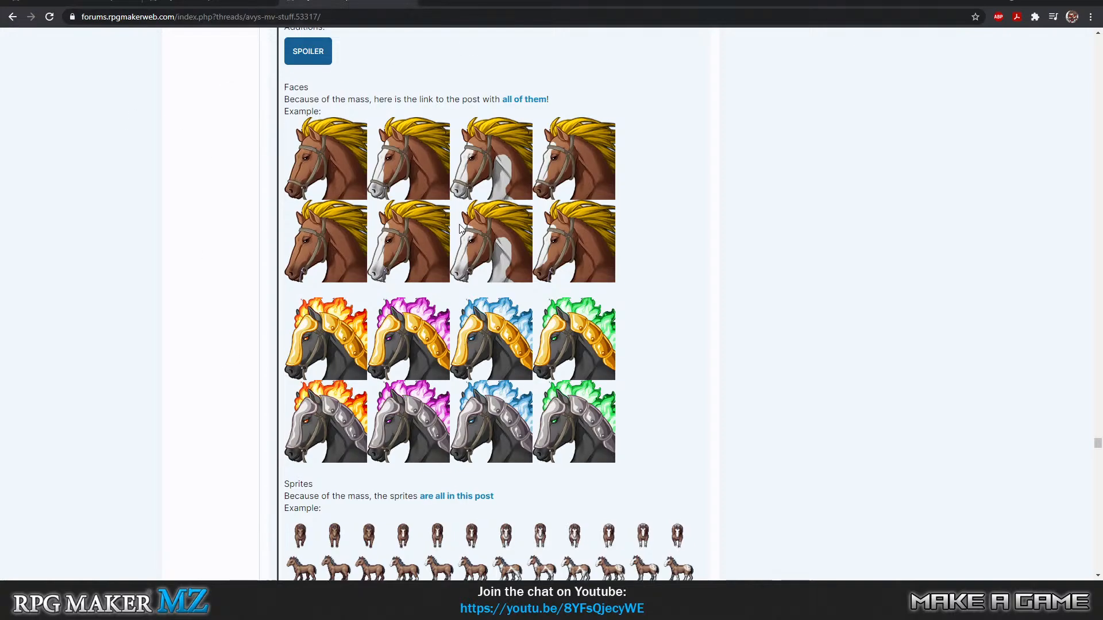
{"action": "scroll", "coordinate": [438, 241], "scroll_direction": "up", "scroll_amount": 5}
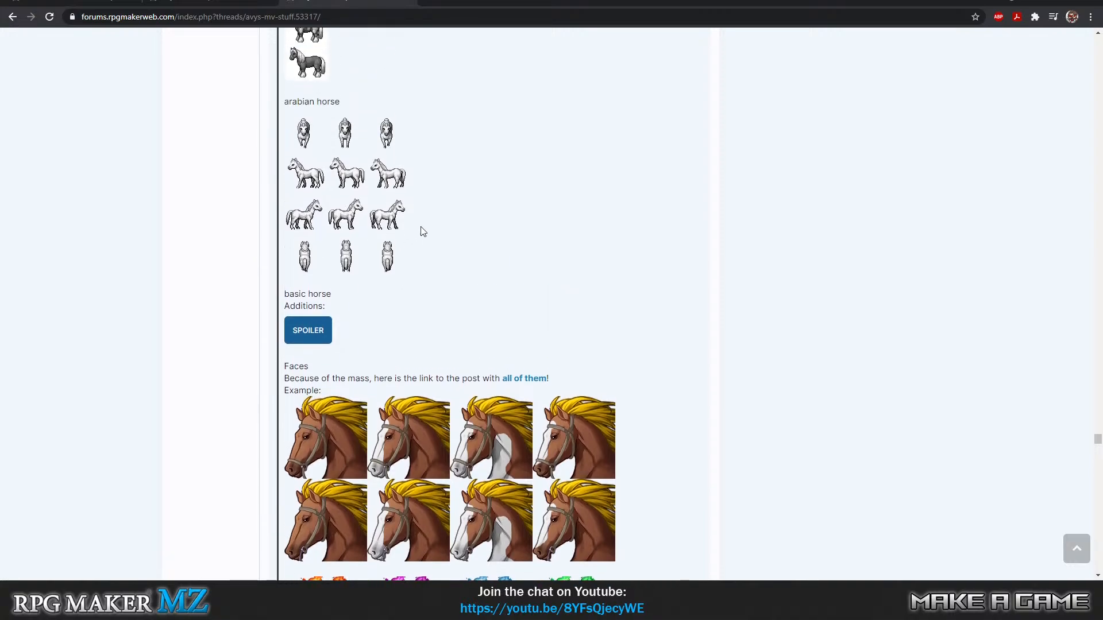
{"action": "scroll", "coordinate": [422, 231], "scroll_direction": "down", "scroll_amount": 3}
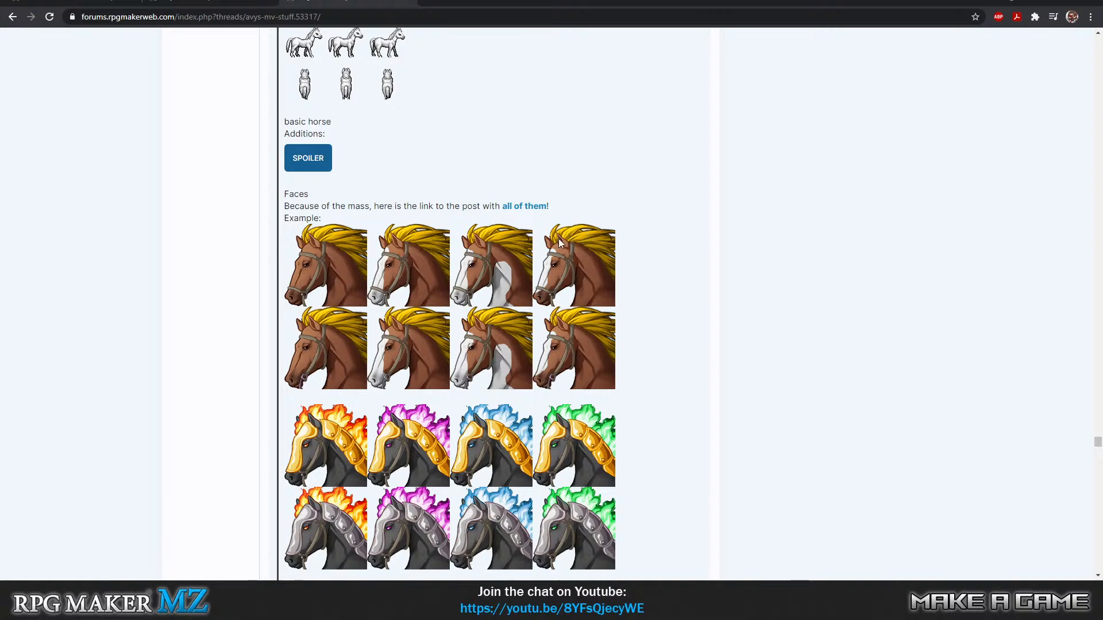
{"action": "scroll", "coordinate": [435, 343], "scroll_direction": "down", "scroll_amount": 3}
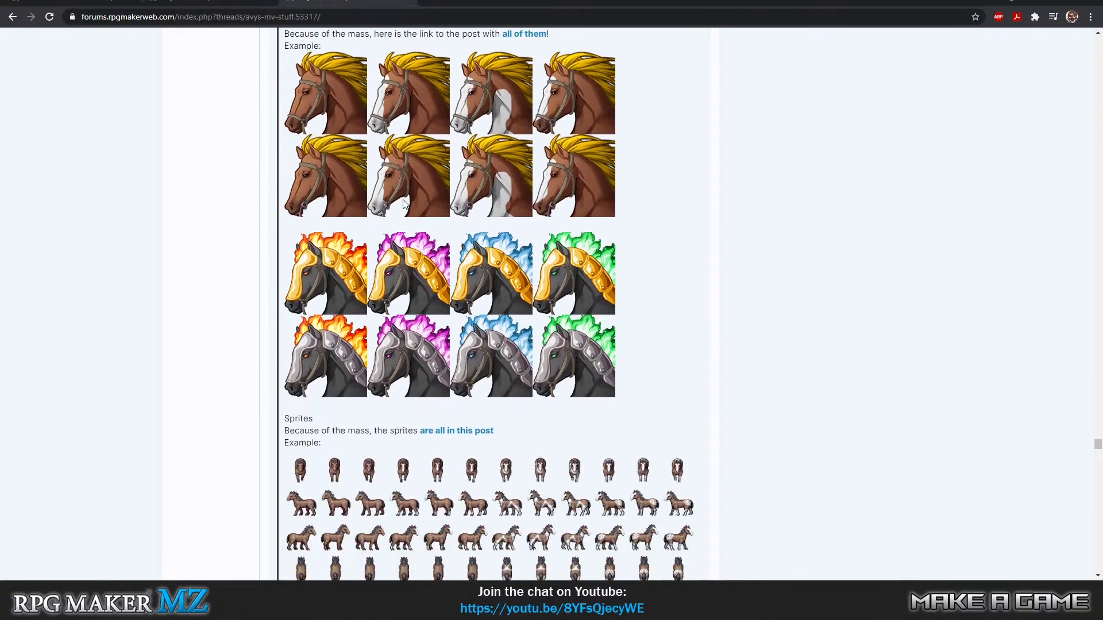
{"action": "scroll", "coordinate": [318, 250], "scroll_direction": "up", "scroll_amount": 2}
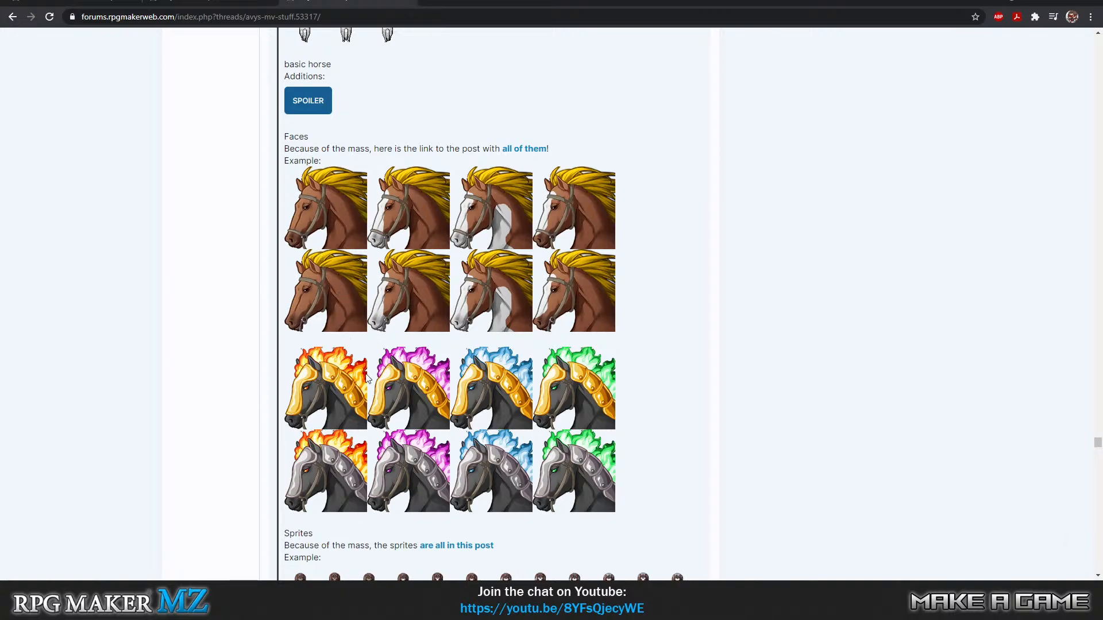
Look through the horse sprites, the covered wagon additions and the horse SV Battler base and overlay sheets
{"action": "scroll", "coordinate": [425, 374], "scroll_direction": "down", "scroll_amount": 7}
{"action": "scroll", "coordinate": [456, 380], "scroll_direction": "down", "scroll_amount": 7}
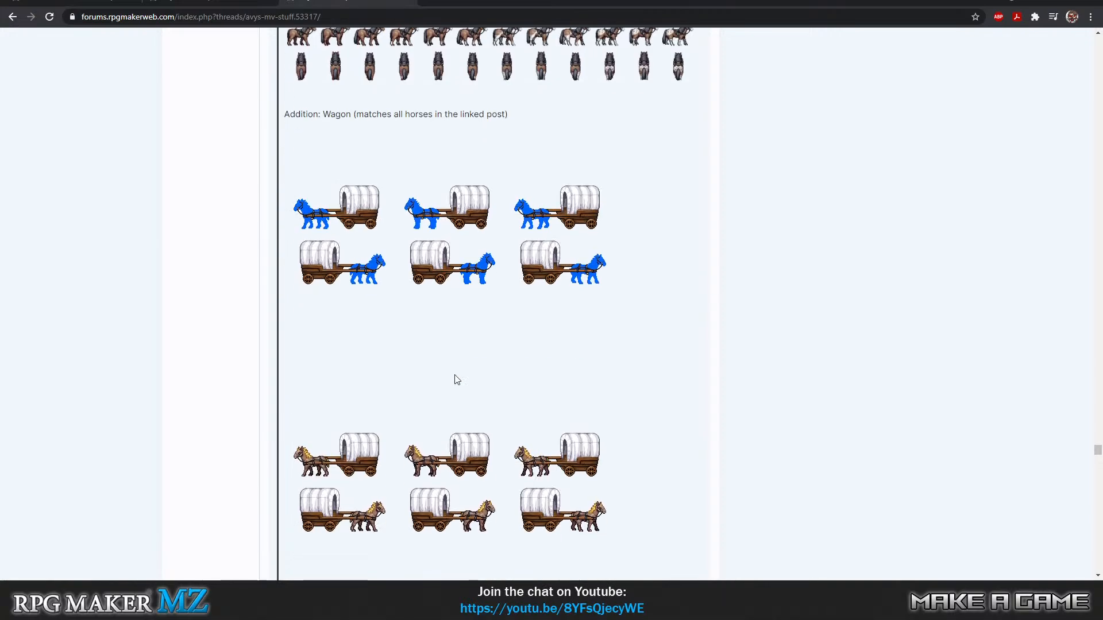
{"action": "scroll", "coordinate": [457, 380], "scroll_direction": "down", "scroll_amount": 4}
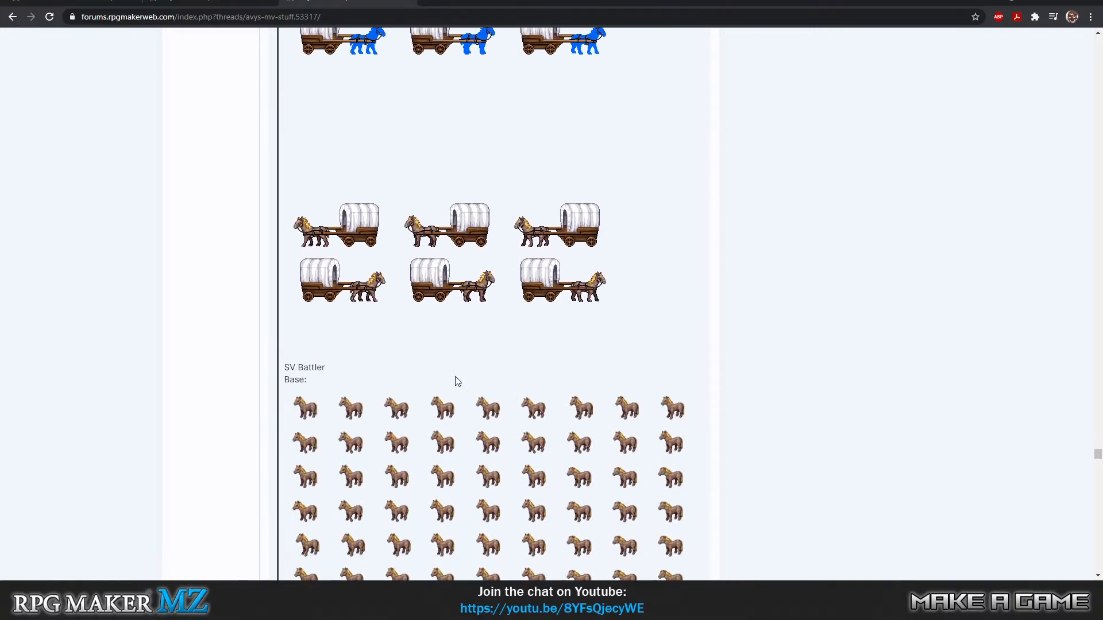
{"action": "scroll", "coordinate": [458, 381], "scroll_direction": "down", "scroll_amount": 9}
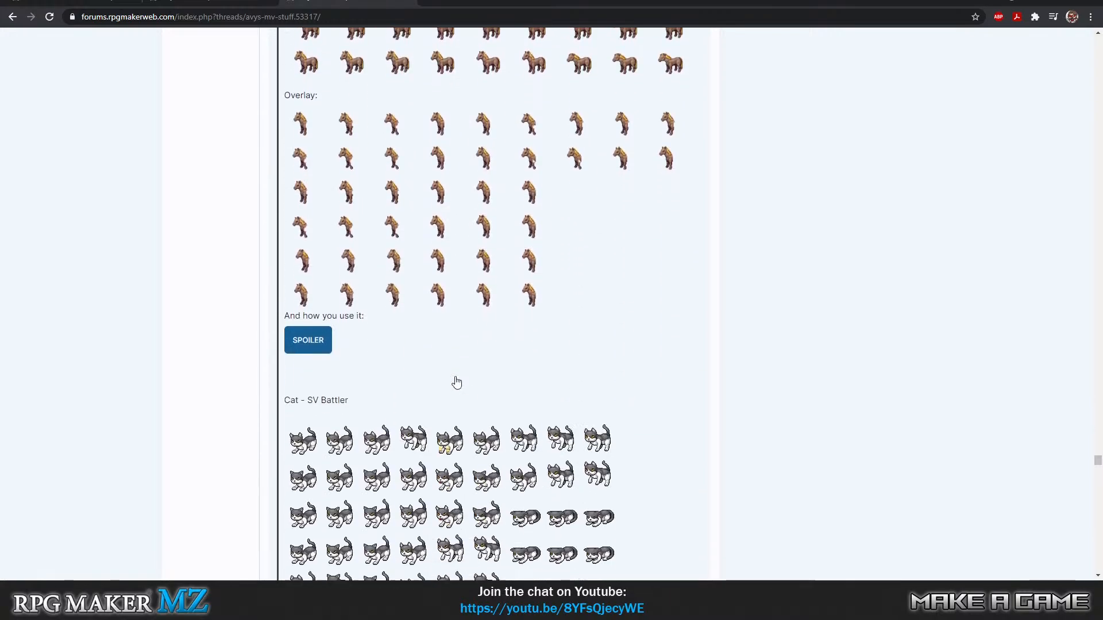
{"action": "scroll", "coordinate": [456, 382], "scroll_direction": "up", "scroll_amount": 6}
{"action": "scroll", "coordinate": [353, 304], "scroll_direction": "down", "scroll_amount": 6}
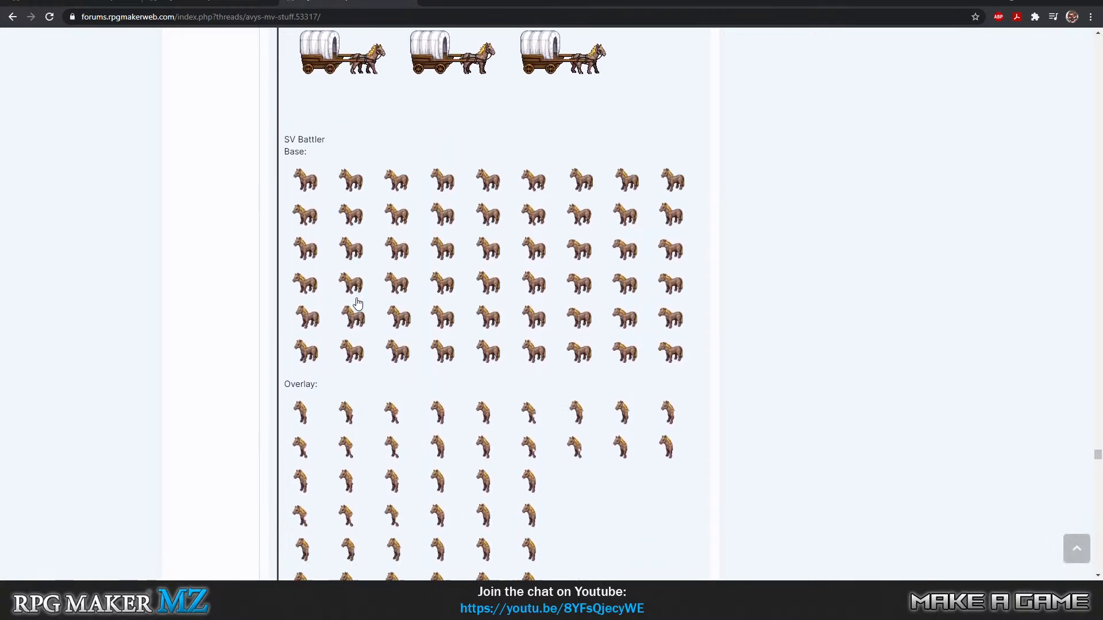
{"action": "scroll", "coordinate": [362, 310], "scroll_direction": "up", "scroll_amount": 4}
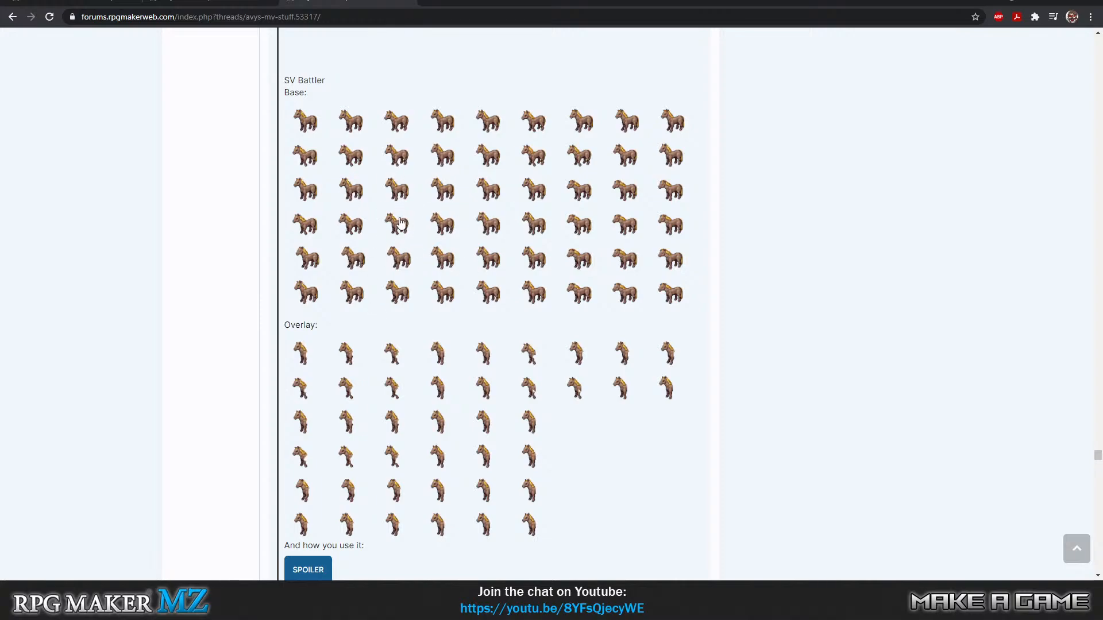
{"action": "scroll", "coordinate": [373, 367], "scroll_direction": "down", "scroll_amount": 6}
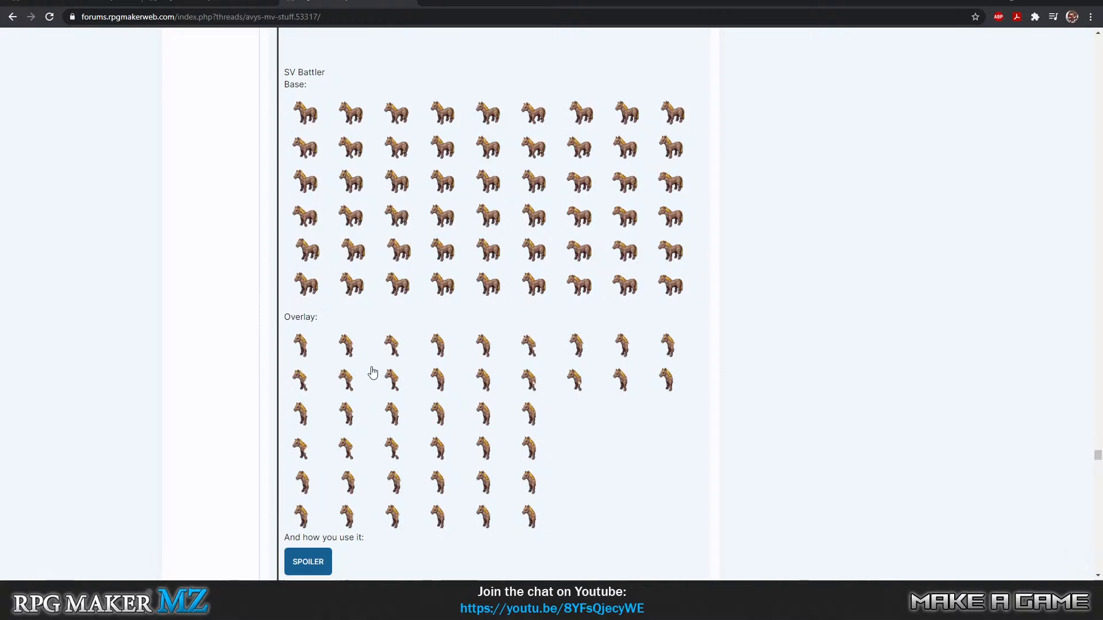
Reveal the usage guide for the horse SV Battler and read its three steps for combining base, battler and overlay
{"action": "left_click", "coordinate": [325, 225]}
{"action": "scroll", "coordinate": [435, 339], "scroll_direction": "down", "scroll_amount": 17}
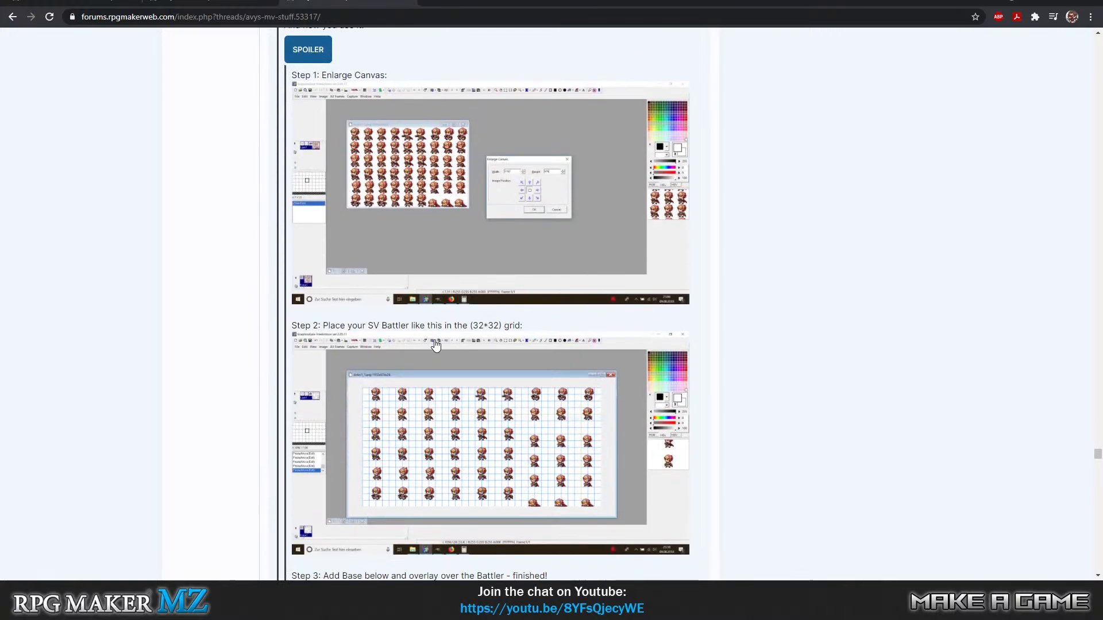
{"action": "scroll", "coordinate": [435, 339], "scroll_direction": "up", "scroll_amount": 6}
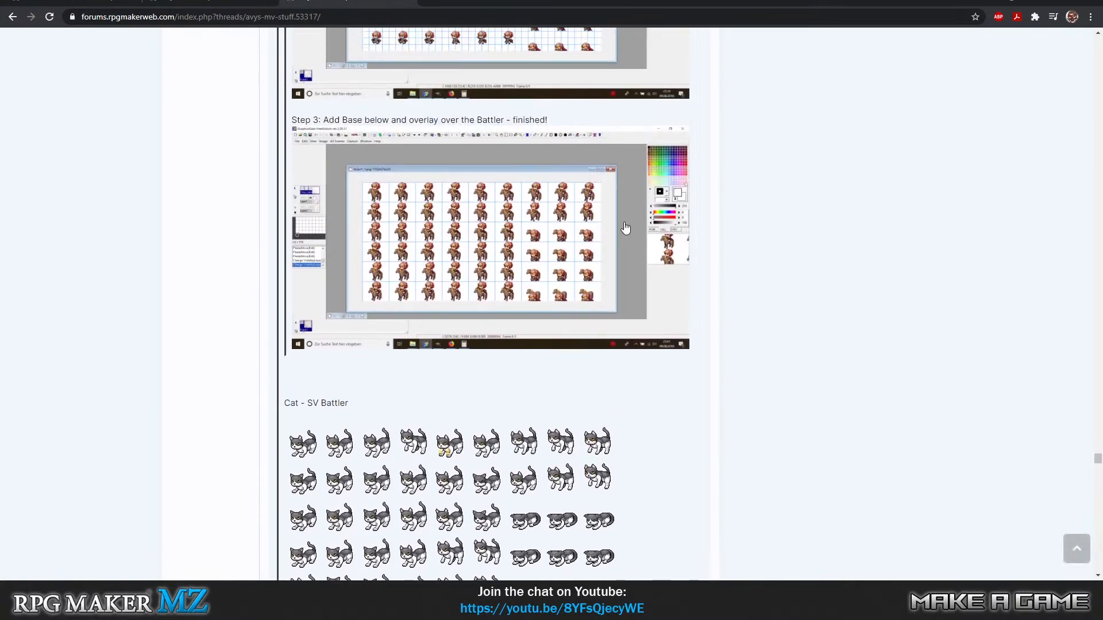
{"action": "scroll", "coordinate": [457, 395], "scroll_direction": "down", "scroll_amount": 3}
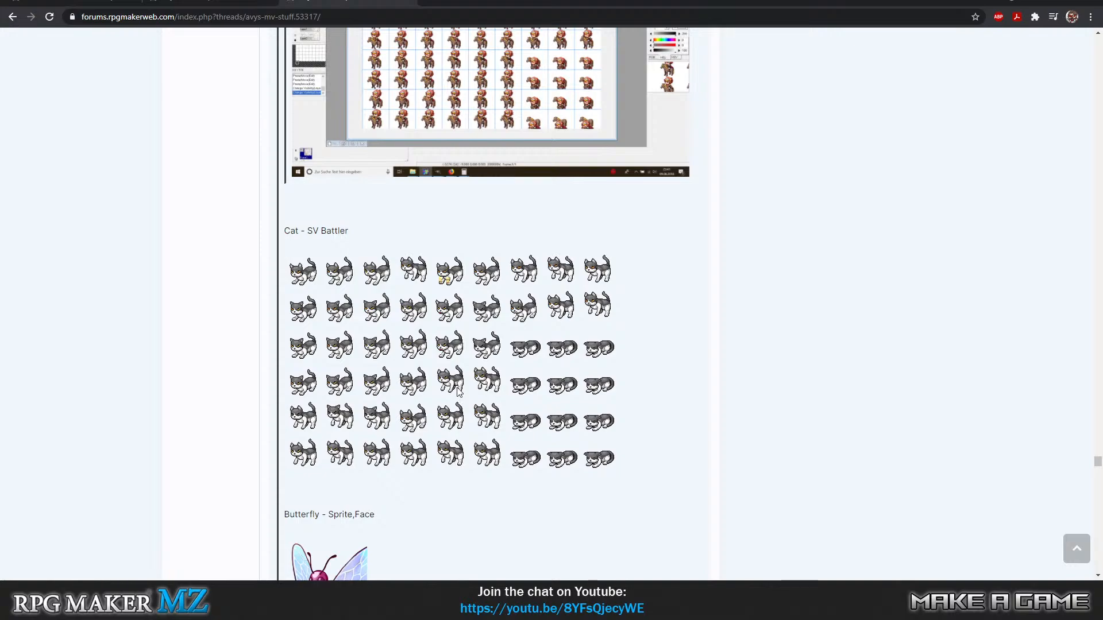
Look through the cat SV Battler, butterfly and owl sprites, and the dog, bat, pig and lion battlers
{"action": "scroll", "coordinate": [458, 391], "scroll_direction": "down", "scroll_amount": 3}
{"action": "scroll", "coordinate": [468, 317], "scroll_direction": "down", "scroll_amount": 3}
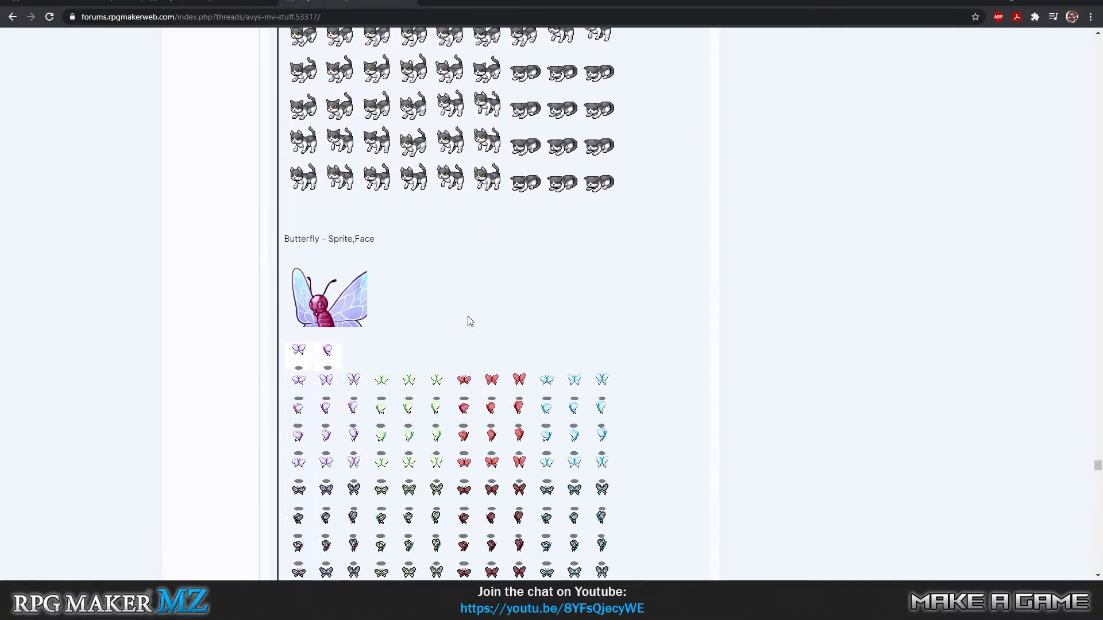
{"action": "scroll", "coordinate": [467, 318], "scroll_direction": "up", "scroll_amount": 3}
{"action": "scroll", "coordinate": [468, 318], "scroll_direction": "down", "scroll_amount": 6}
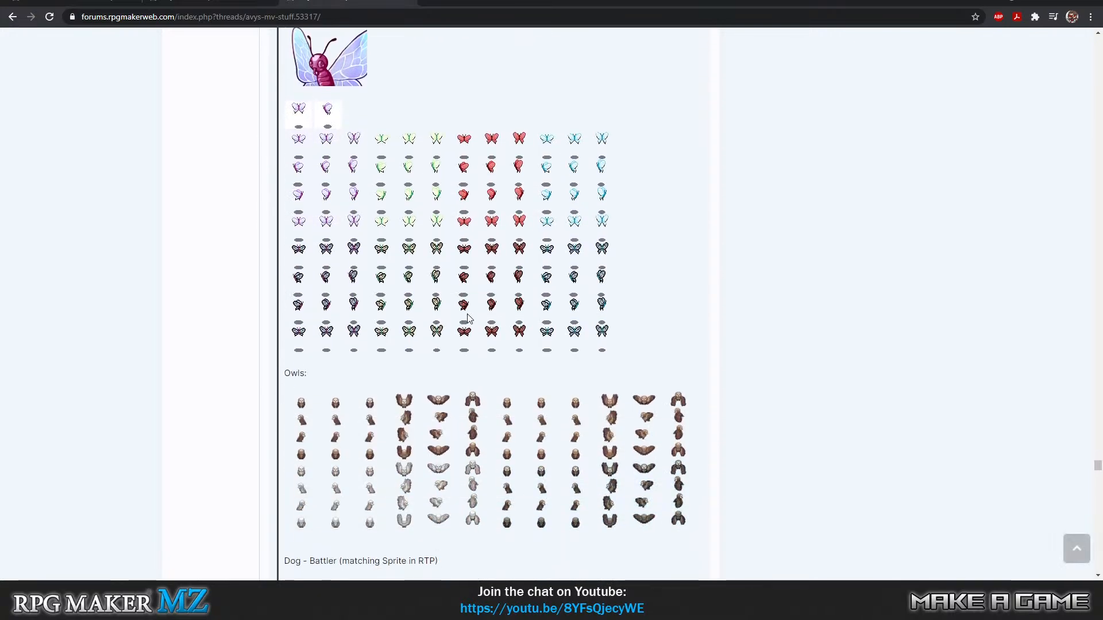
{"action": "scroll", "coordinate": [469, 318], "scroll_direction": "down", "scroll_amount": 5}
{"action": "scroll", "coordinate": [468, 322], "scroll_direction": "down", "scroll_amount": 3}
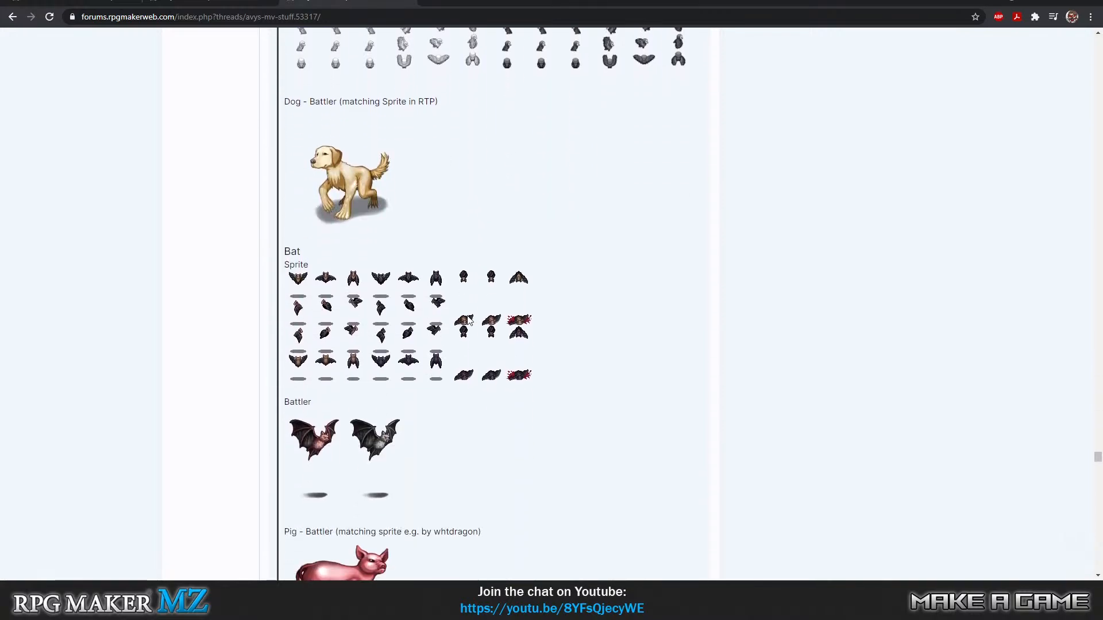
{"action": "scroll", "coordinate": [517, 248], "scroll_direction": "down", "scroll_amount": 9}
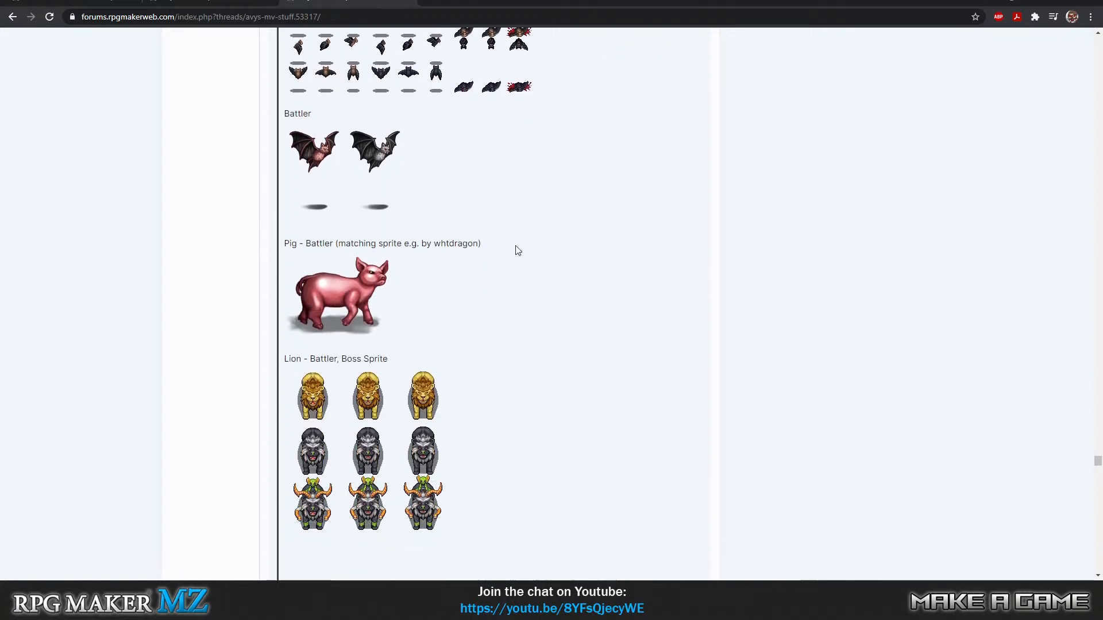
Look through the pig and lion battlers and boss sprites, down to the list of collapsed monster and object sections
{"action": "scroll", "coordinate": [524, 249], "scroll_direction": "up", "scroll_amount": 3}
{"action": "scroll", "coordinate": [525, 249], "scroll_direction": "down", "scroll_amount": 3}
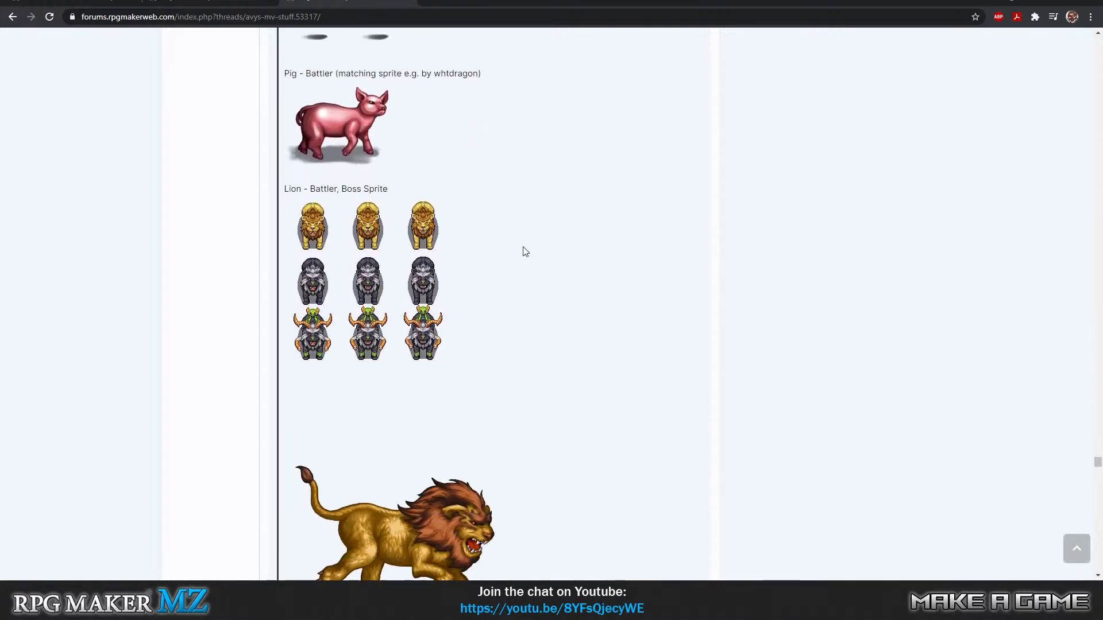
{"action": "scroll", "coordinate": [523, 251], "scroll_direction": "down", "scroll_amount": 15}
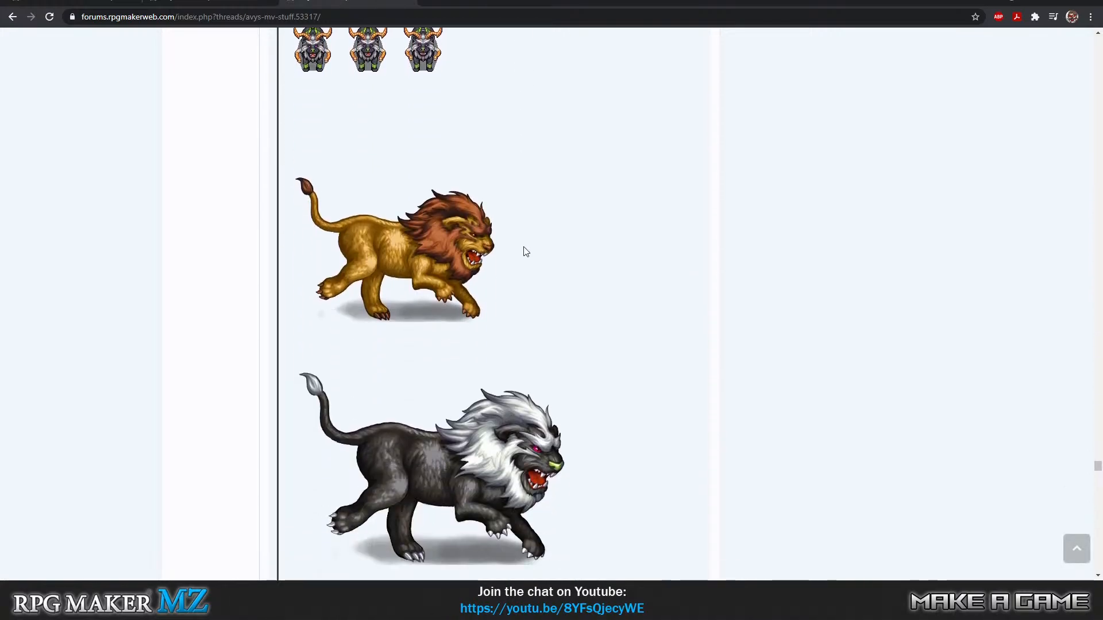
{"action": "scroll", "coordinate": [523, 252], "scroll_direction": "down", "scroll_amount": 10}
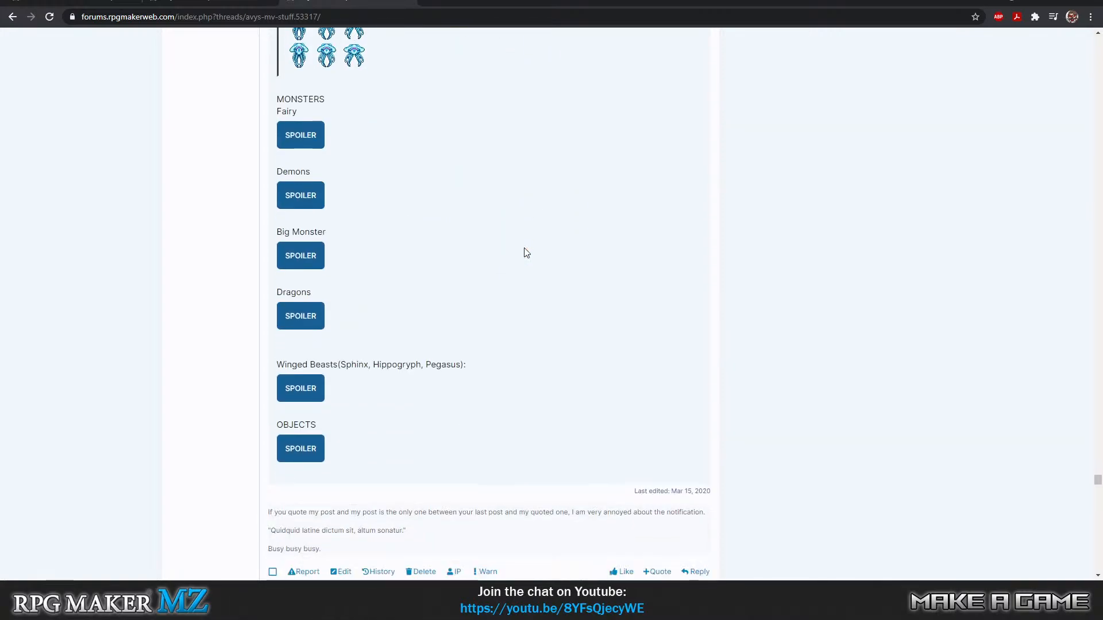
{"action": "scroll", "coordinate": [524, 253], "scroll_direction": "up", "scroll_amount": 2}
{"action": "scroll", "coordinate": [524, 253], "scroll_direction": "up", "scroll_amount": 1}
Reveal the OBJECTS section and look through its swords in stone, treasure chests, train and crop sprites
{"action": "left_click", "coordinate": [307, 447]}
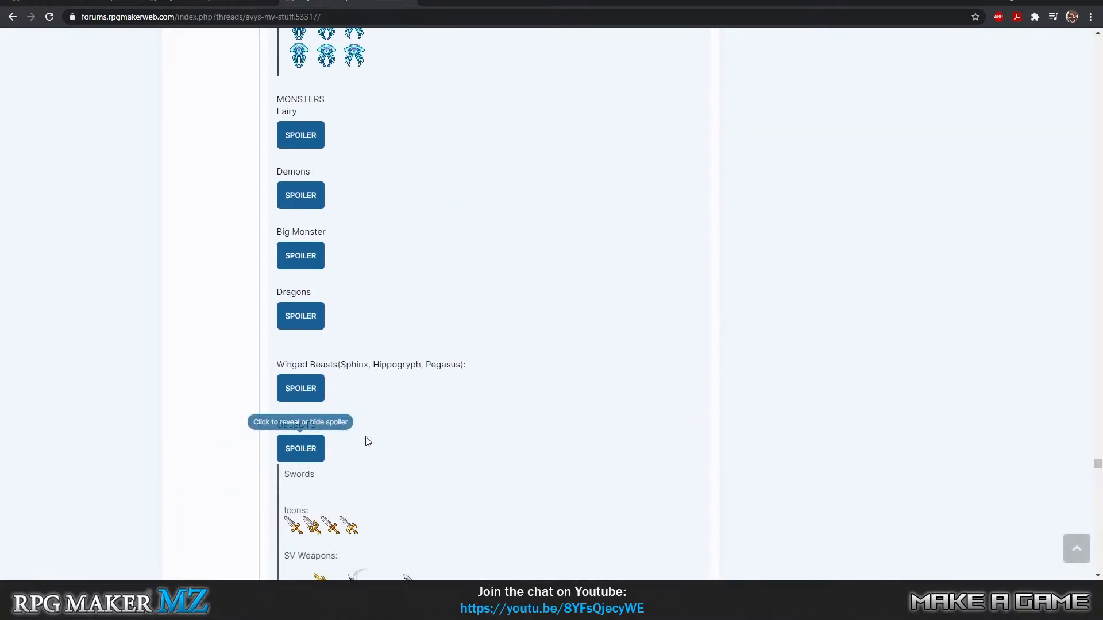
{"action": "scroll", "coordinate": [463, 357], "scroll_direction": "down", "scroll_amount": 8}
{"action": "scroll", "coordinate": [463, 357], "scroll_direction": "down", "scroll_amount": 16}
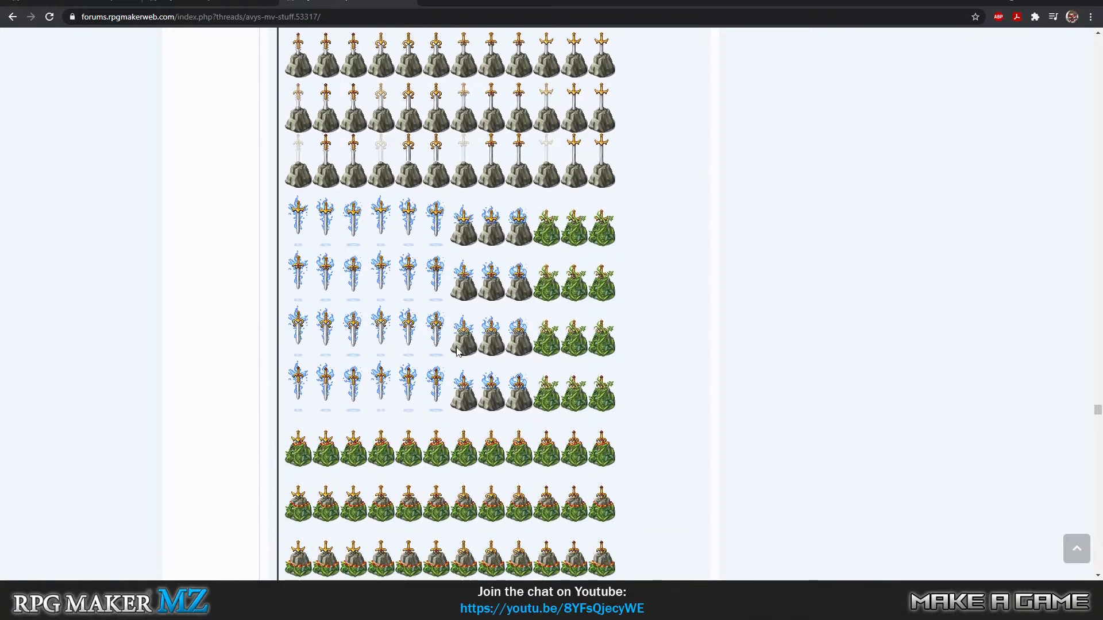
{"action": "scroll", "coordinate": [458, 351], "scroll_direction": "down", "scroll_amount": 15}
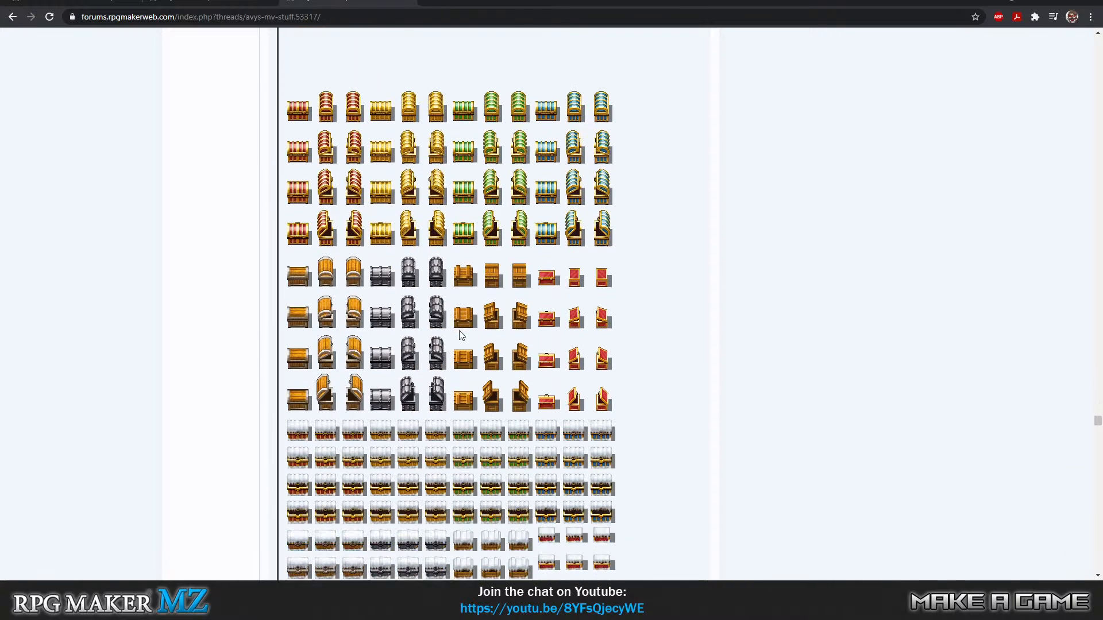
{"action": "scroll", "coordinate": [454, 330], "scroll_direction": "down", "scroll_amount": 6}
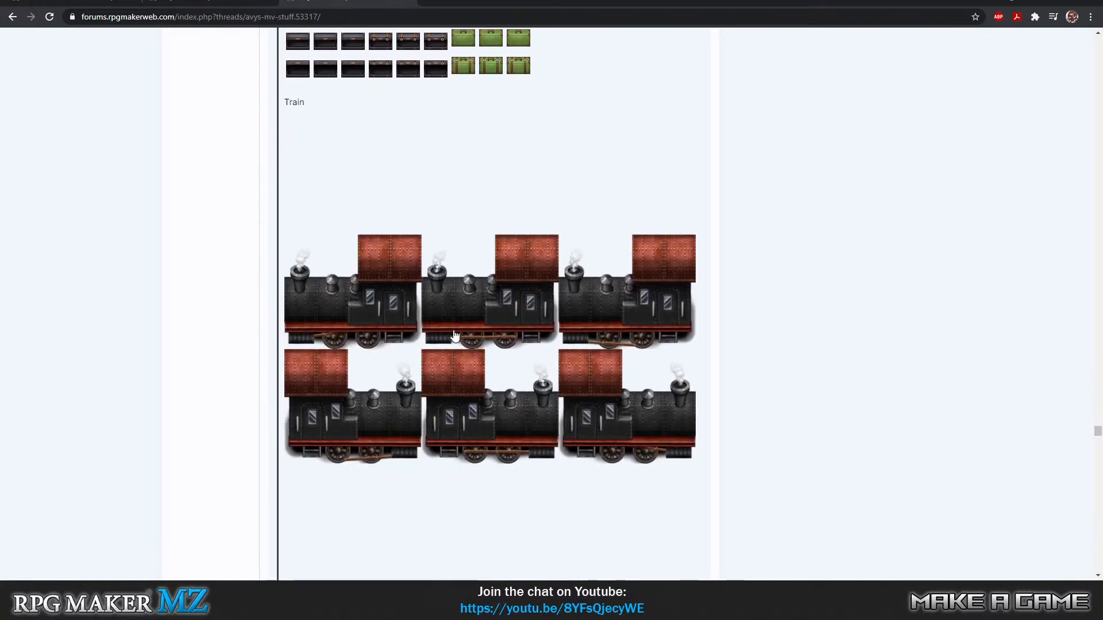
{"action": "scroll", "coordinate": [455, 332], "scroll_direction": "down", "scroll_amount": 9}
{"action": "scroll", "coordinate": [455, 333], "scroll_direction": "down", "scroll_amount": 10}
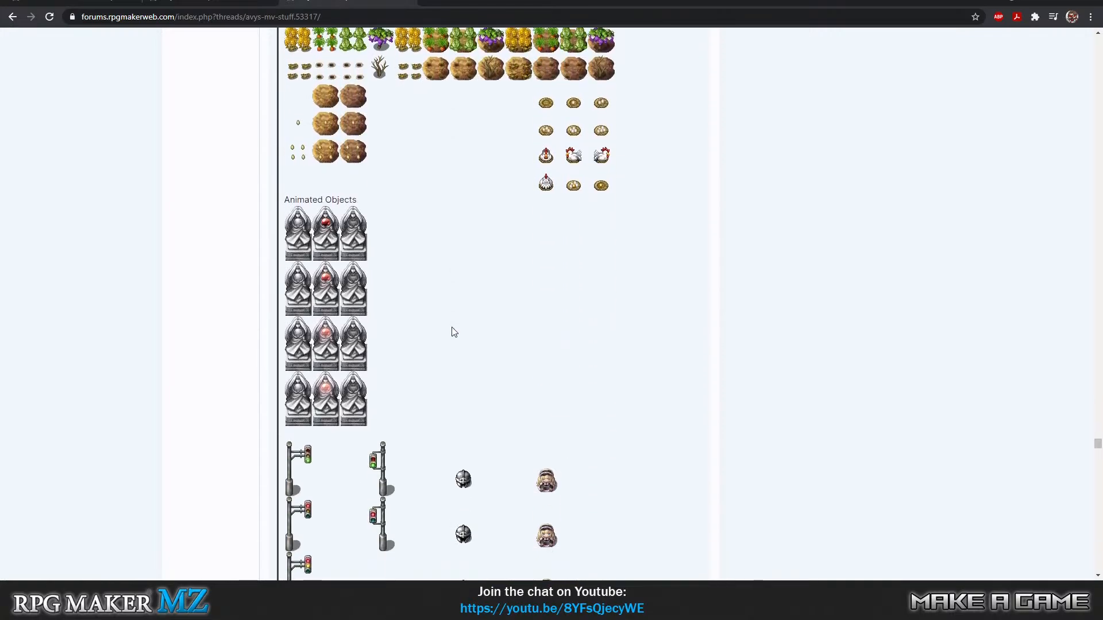
Look through the crops and nests, animated statues, traffic lights, books, carpets, Worldmap Volcano, chandelier and cannon sprites
{"action": "scroll", "coordinate": [453, 332], "scroll_direction": "up", "scroll_amount": 3}
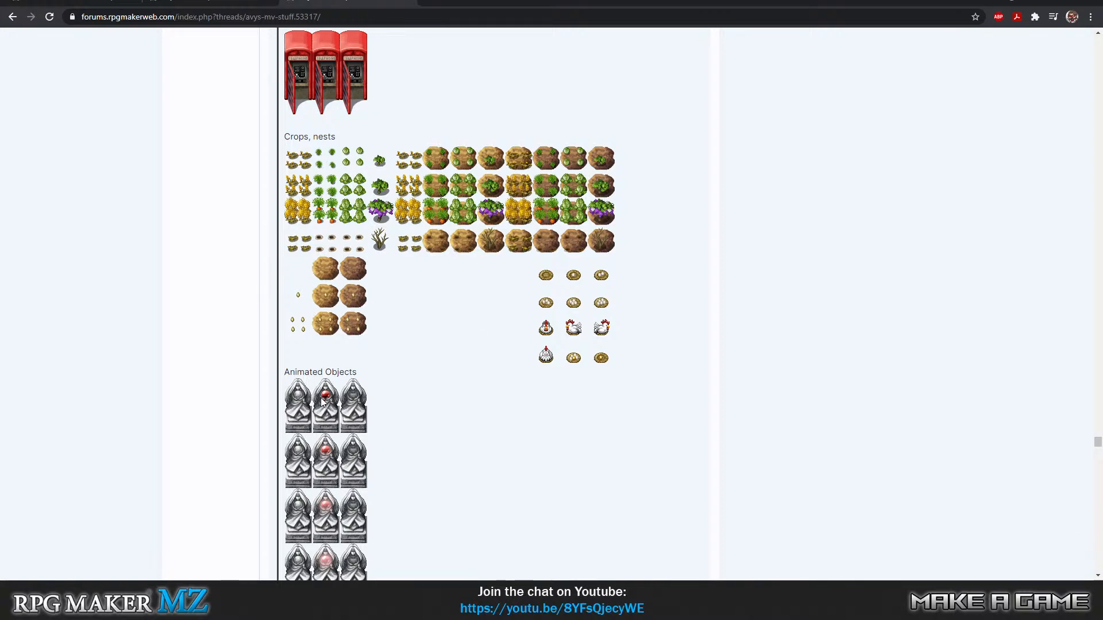
{"action": "scroll", "coordinate": [477, 289], "scroll_direction": "down", "scroll_amount": 12}
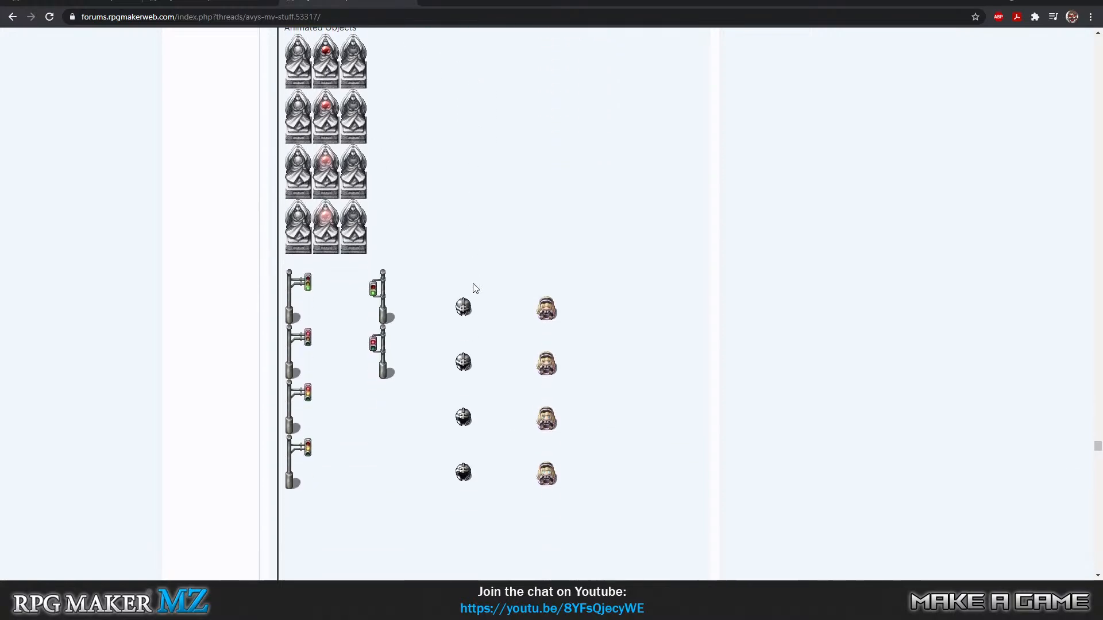
{"action": "scroll", "coordinate": [472, 291], "scroll_direction": "down", "scroll_amount": 6}
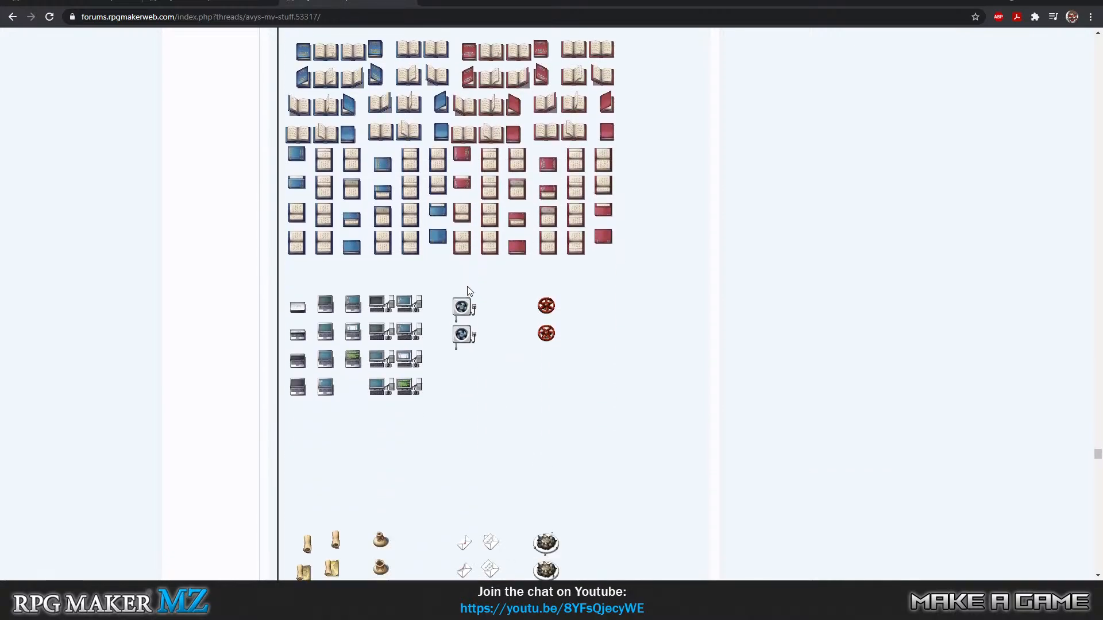
{"action": "scroll", "coordinate": [468, 291], "scroll_direction": "down", "scroll_amount": 12}
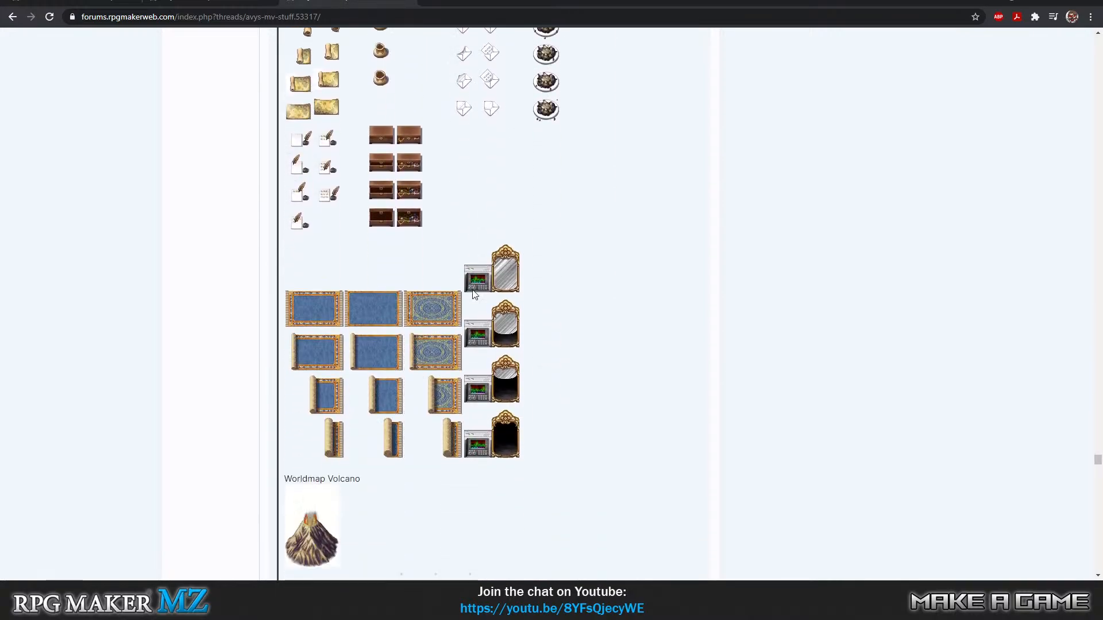
{"action": "scroll", "coordinate": [473, 295], "scroll_direction": "down", "scroll_amount": 12}
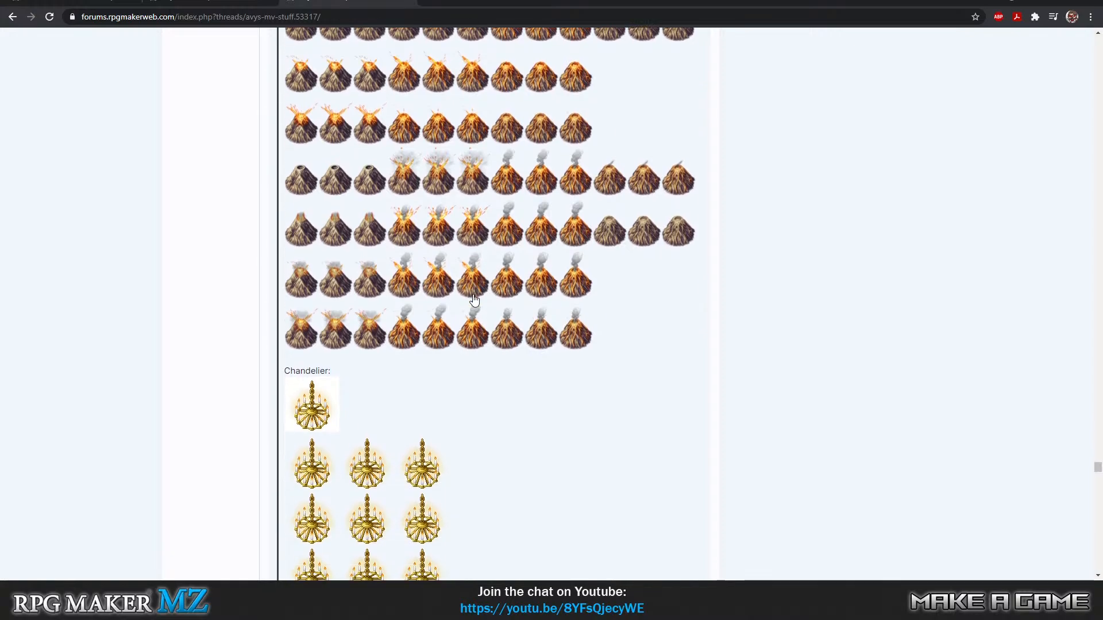
{"action": "scroll", "coordinate": [475, 302], "scroll_direction": "down", "scroll_amount": 14}
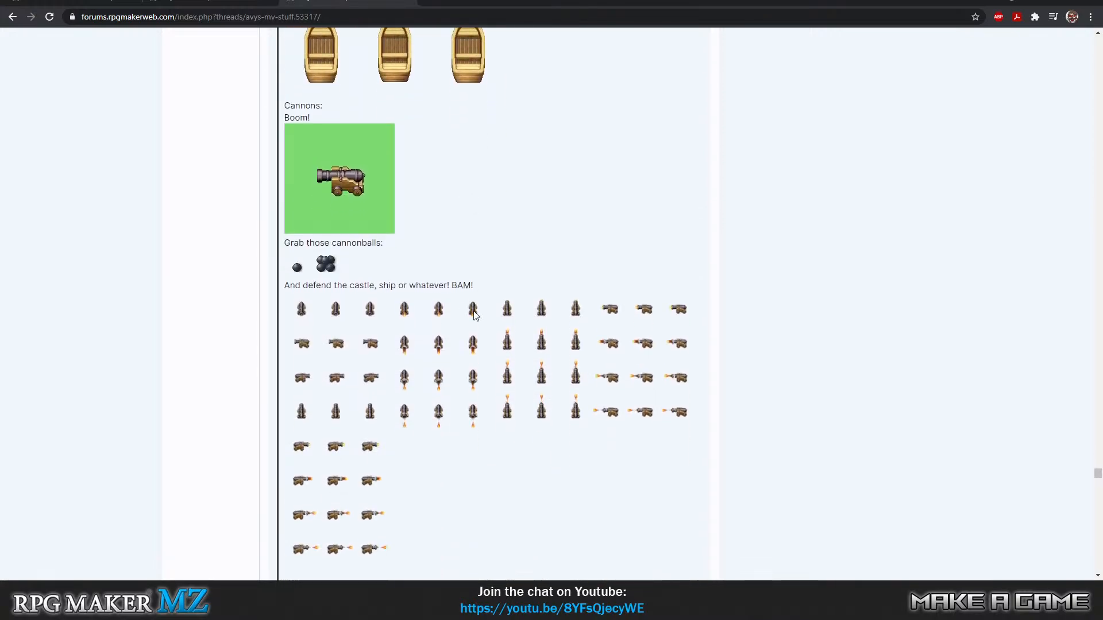
Look through the cauldron, torch, wardrobe, locked chest and all-side door sprites, including the ceiling additions
{"action": "scroll", "coordinate": [476, 317], "scroll_direction": "down", "scroll_amount": 12}
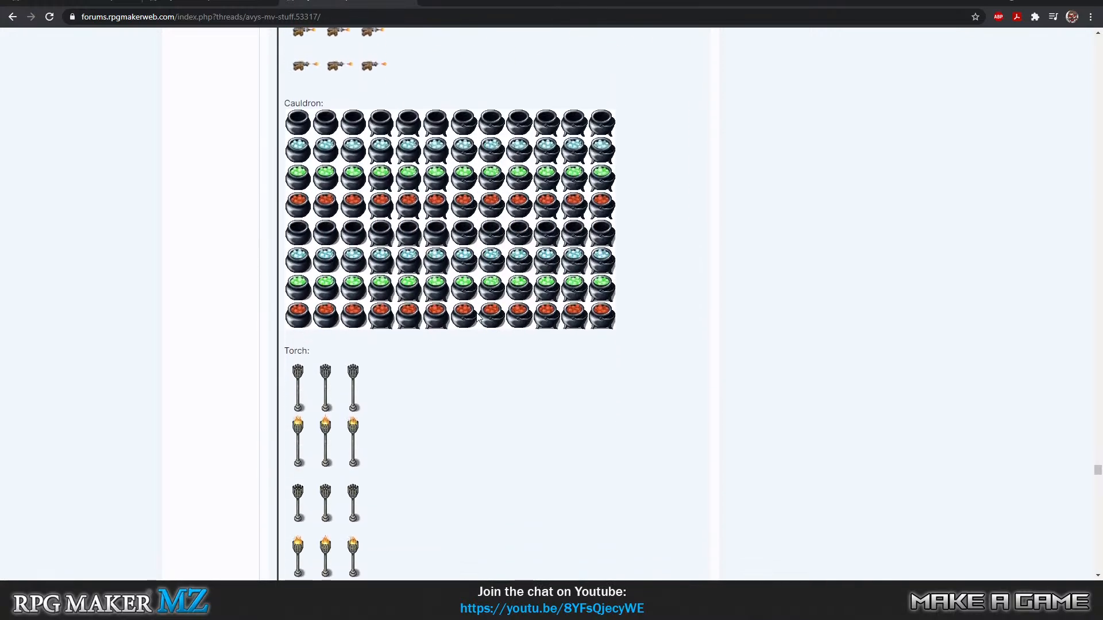
{"action": "scroll", "coordinate": [479, 319], "scroll_direction": "down", "scroll_amount": 12}
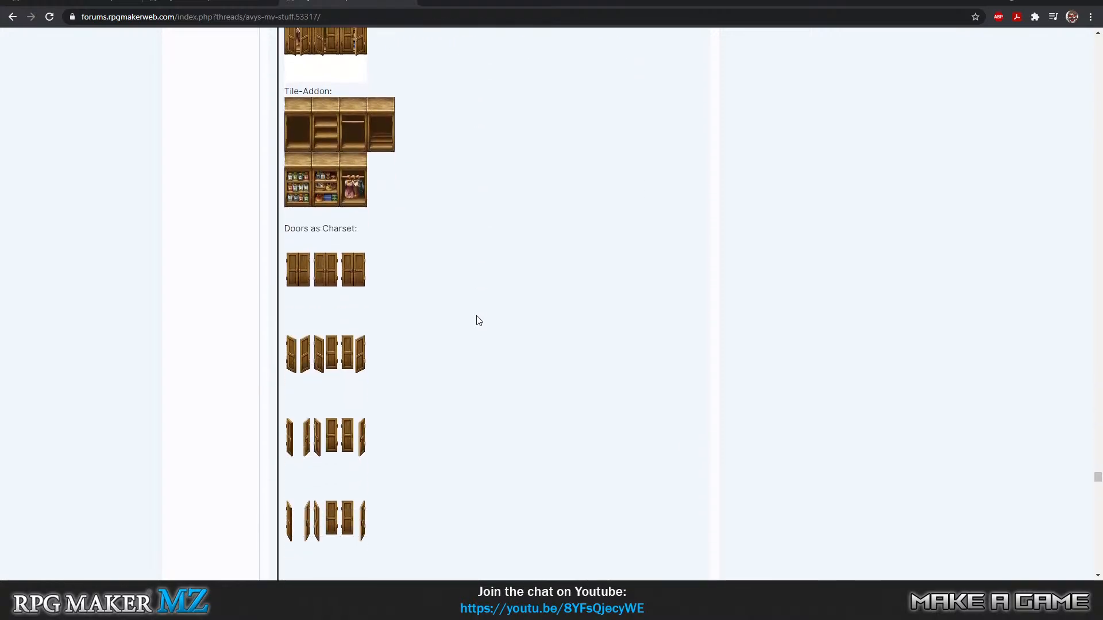
{"action": "scroll", "coordinate": [476, 328], "scroll_direction": "down", "scroll_amount": 18}
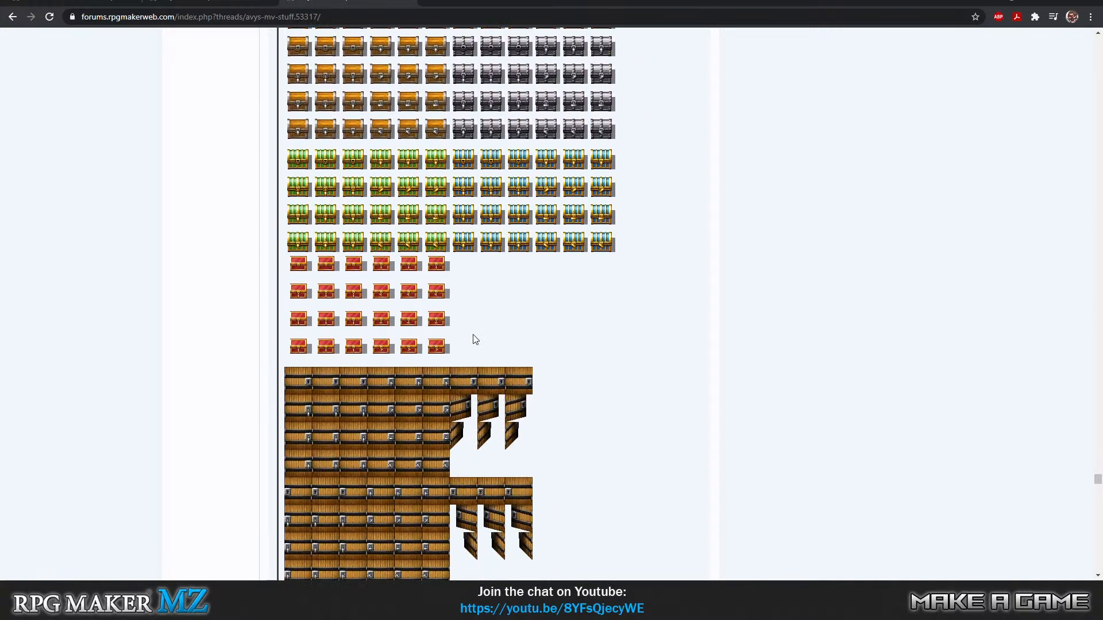
{"action": "scroll", "coordinate": [474, 339], "scroll_direction": "down", "scroll_amount": 9}
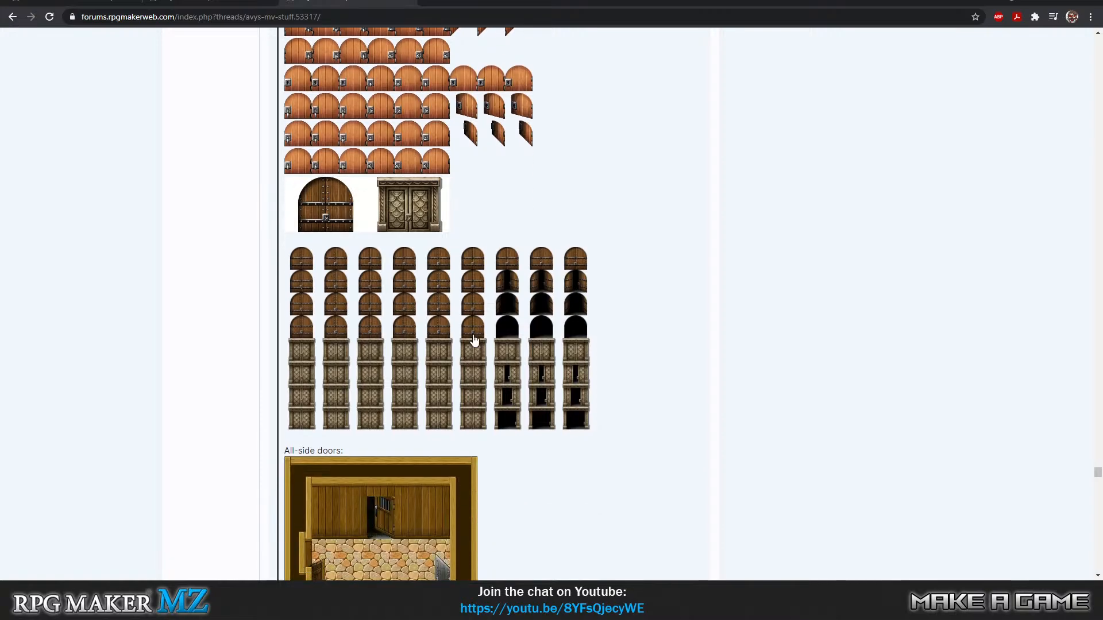
{"action": "scroll", "coordinate": [474, 339], "scroll_direction": "down", "scroll_amount": 12}
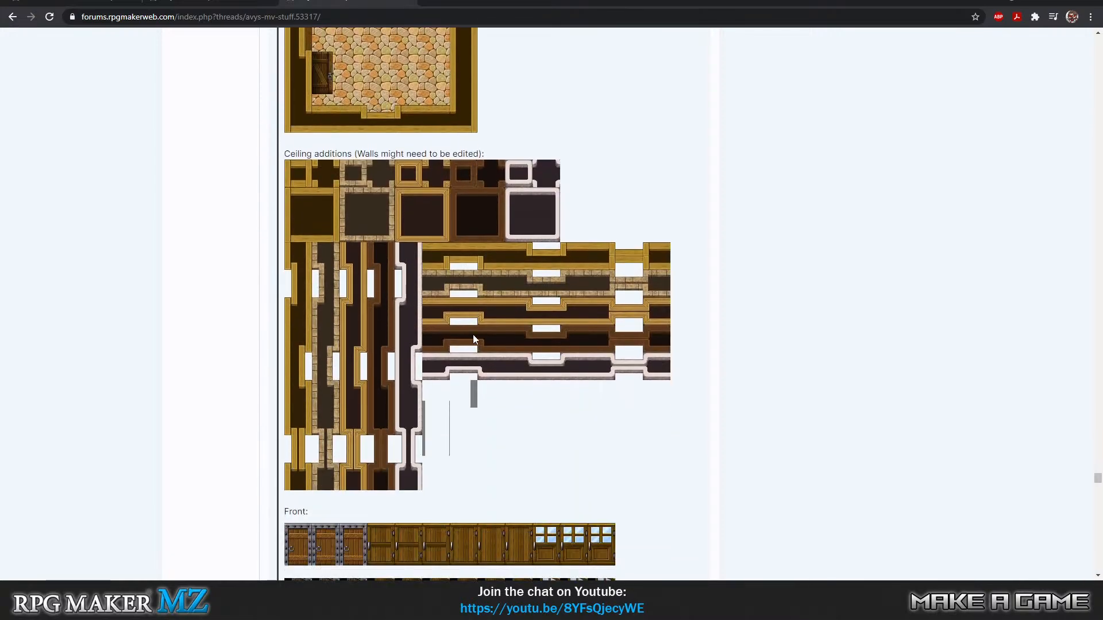
Compare the front and side views of the animated door sheets
{"action": "scroll", "coordinate": [475, 339], "scroll_direction": "down", "scroll_amount": 5}
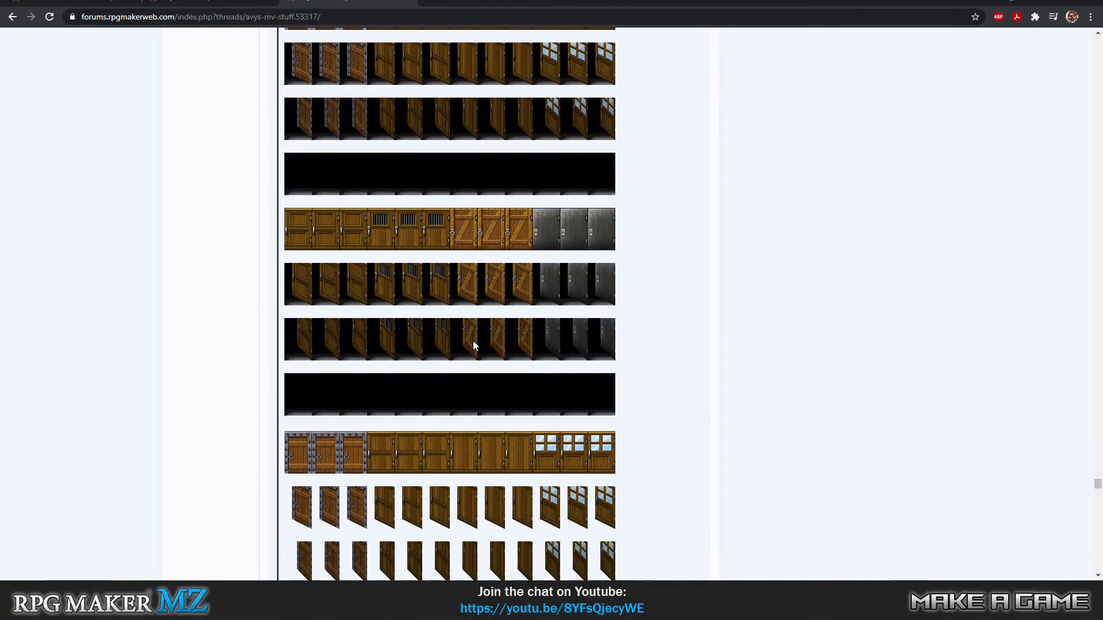
{"action": "scroll", "coordinate": [474, 345], "scroll_direction": "down", "scroll_amount": 12}
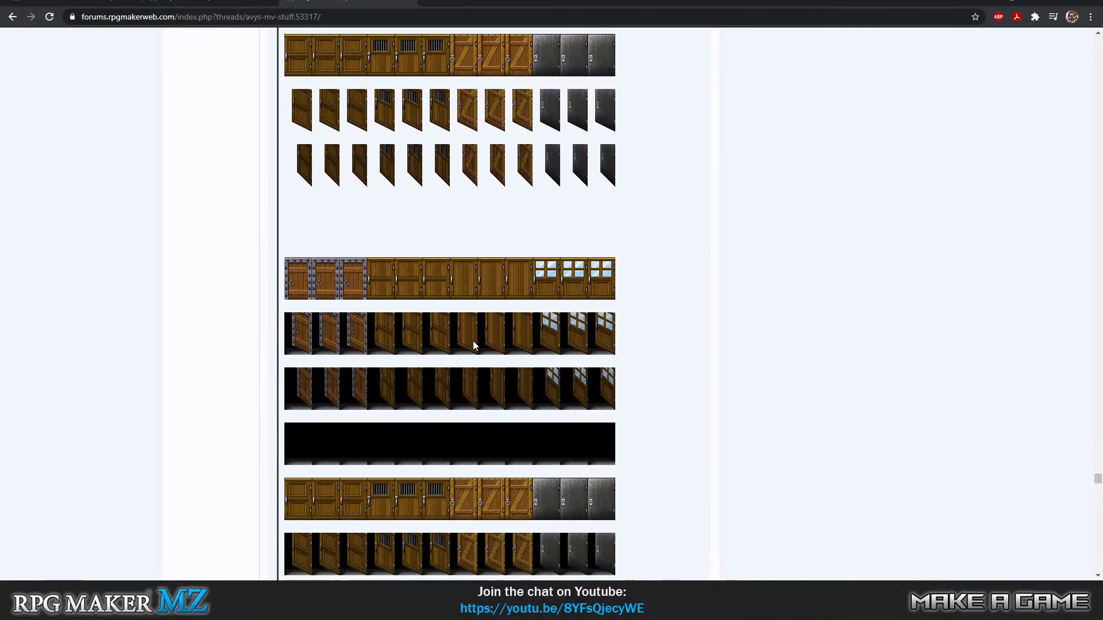
{"action": "scroll", "coordinate": [473, 341], "scroll_direction": "up", "scroll_amount": 7}
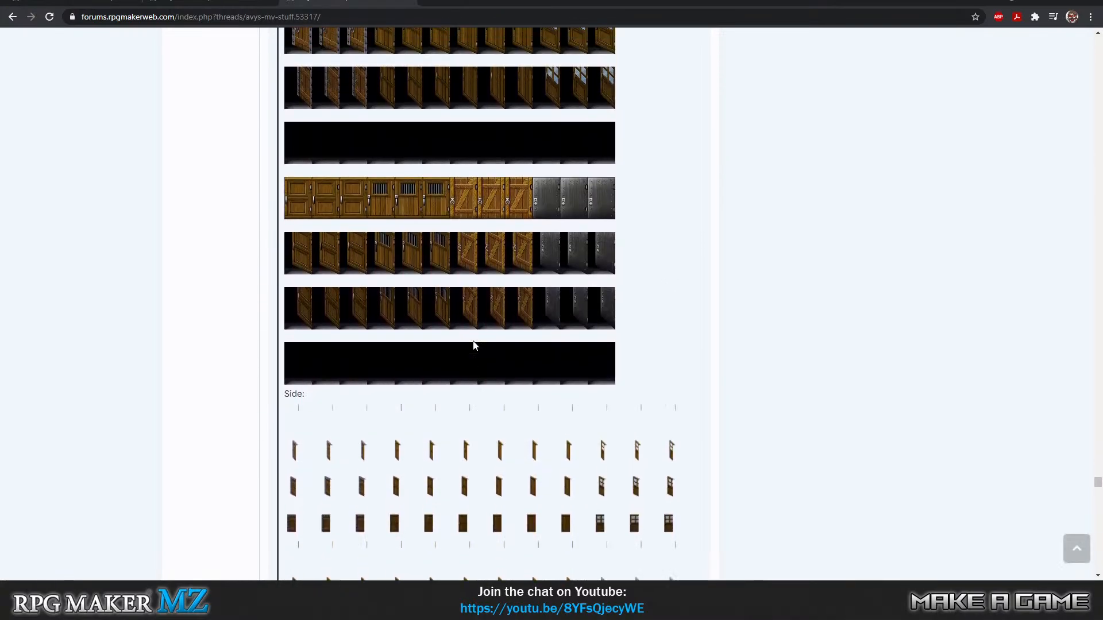
{"action": "scroll", "coordinate": [472, 342], "scroll_direction": "down", "scroll_amount": 6}
{"action": "scroll", "coordinate": [473, 345], "scroll_direction": "down", "scroll_amount": 15}
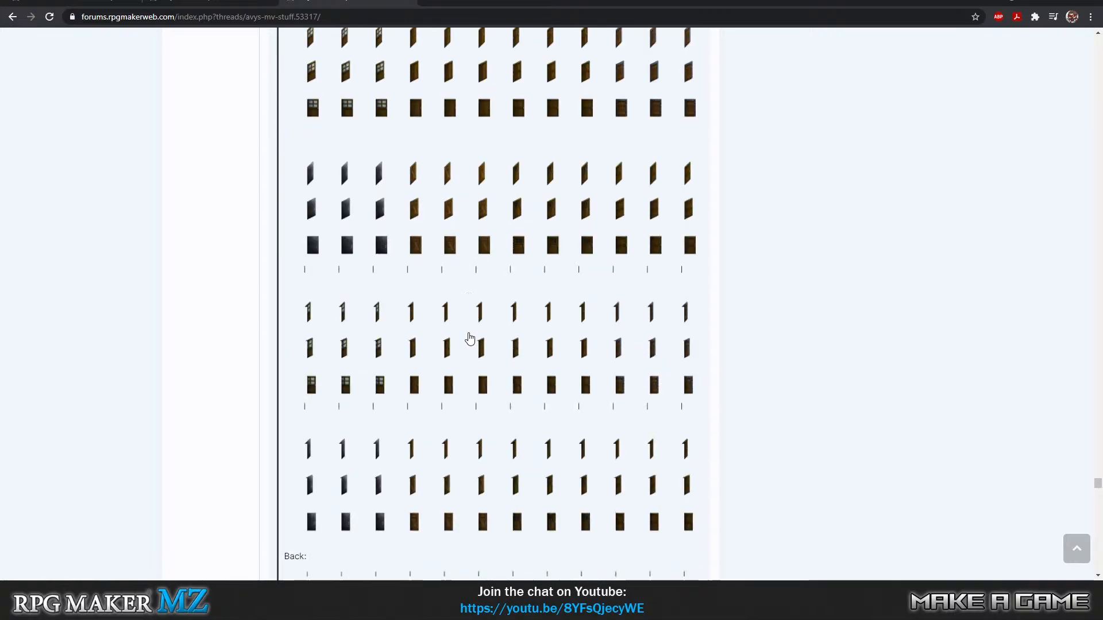
Examine the Worldmap Ship and the waterfall sprites in light blue, medium blue and lava
{"action": "scroll", "coordinate": [469, 339], "scroll_direction": "down", "scroll_amount": 18}
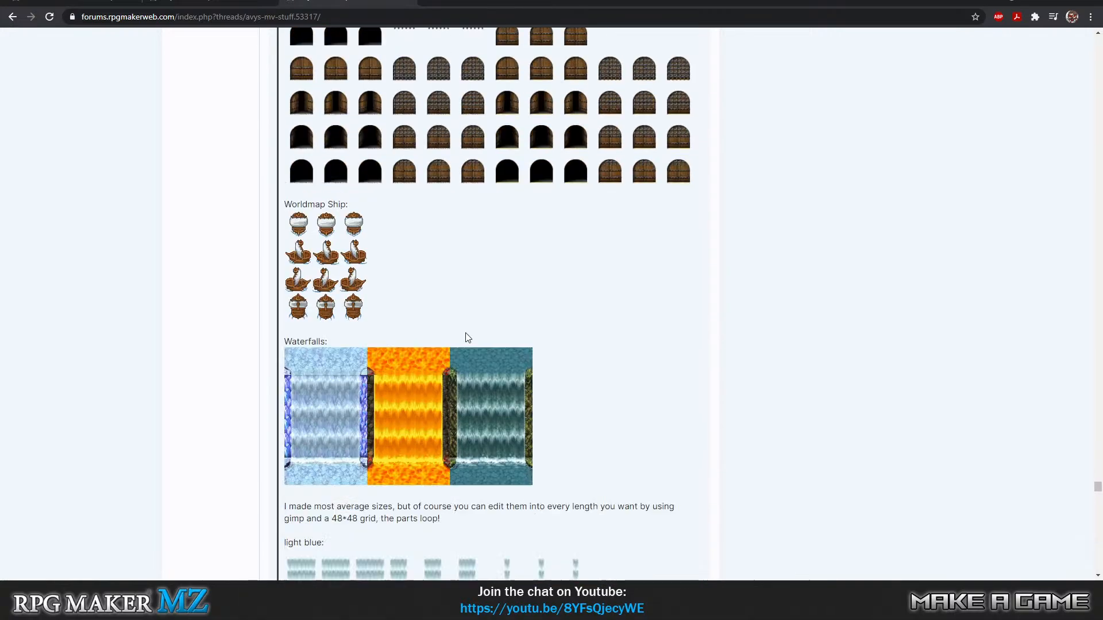
{"action": "scroll", "coordinate": [466, 333], "scroll_direction": "down", "scroll_amount": 10}
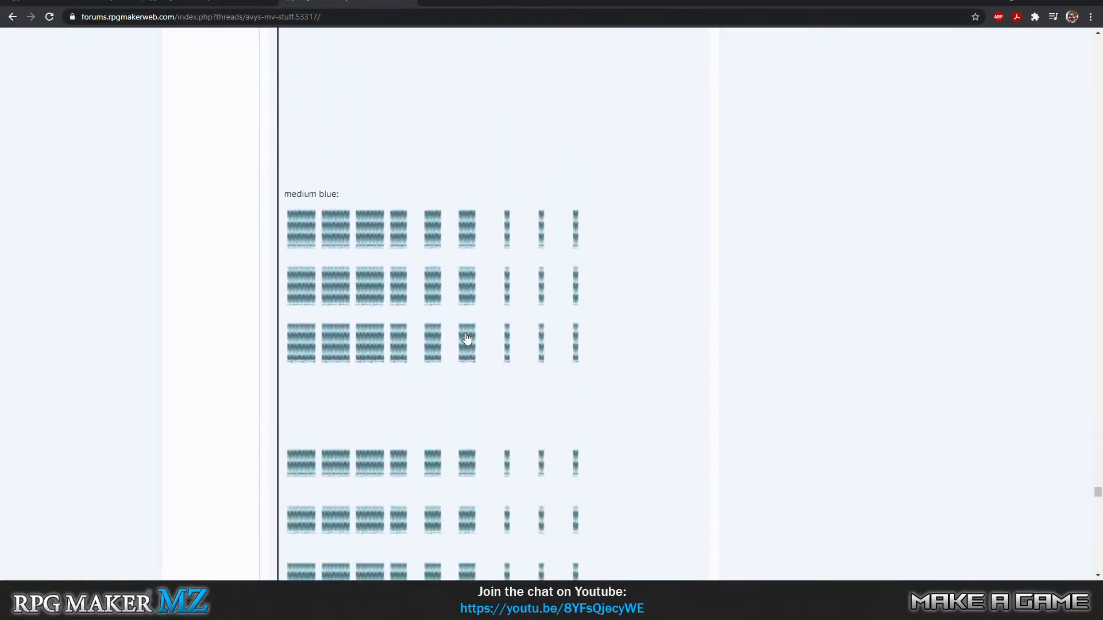
{"action": "scroll", "coordinate": [463, 338], "scroll_direction": "up", "scroll_amount": 1}
{"action": "scroll", "coordinate": [463, 339], "scroll_direction": "up", "scroll_amount": 12}
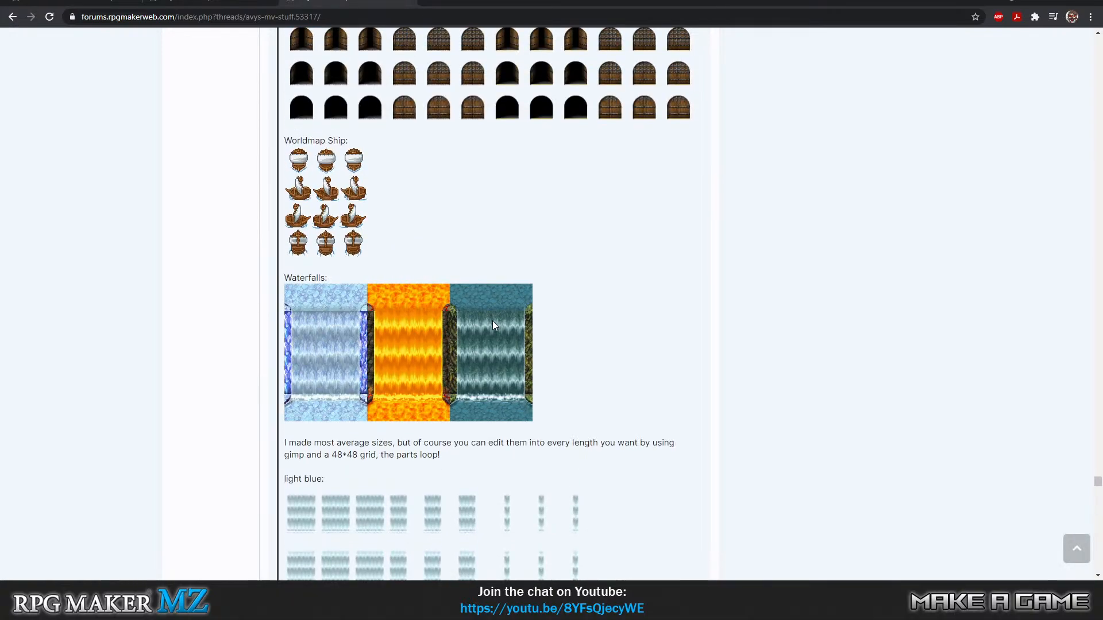
{"action": "scroll", "coordinate": [492, 325], "scroll_direction": "up", "scroll_amount": 3}
{"action": "scroll", "coordinate": [492, 326], "scroll_direction": "down", "scroll_amount": 10}
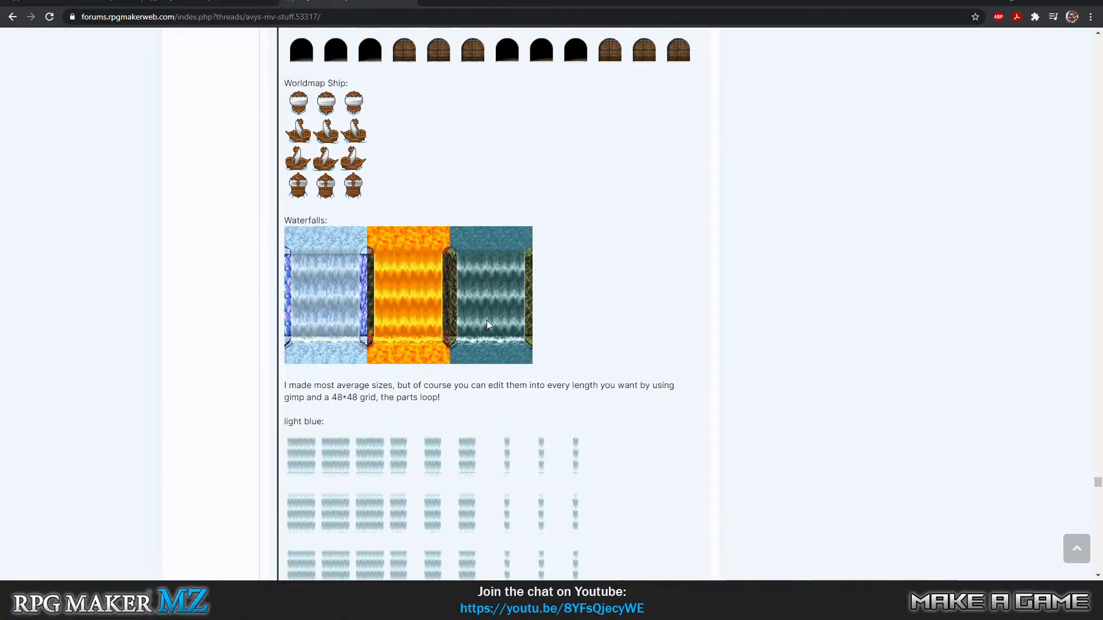
{"action": "scroll", "coordinate": [462, 293], "scroll_direction": "down", "scroll_amount": 15}
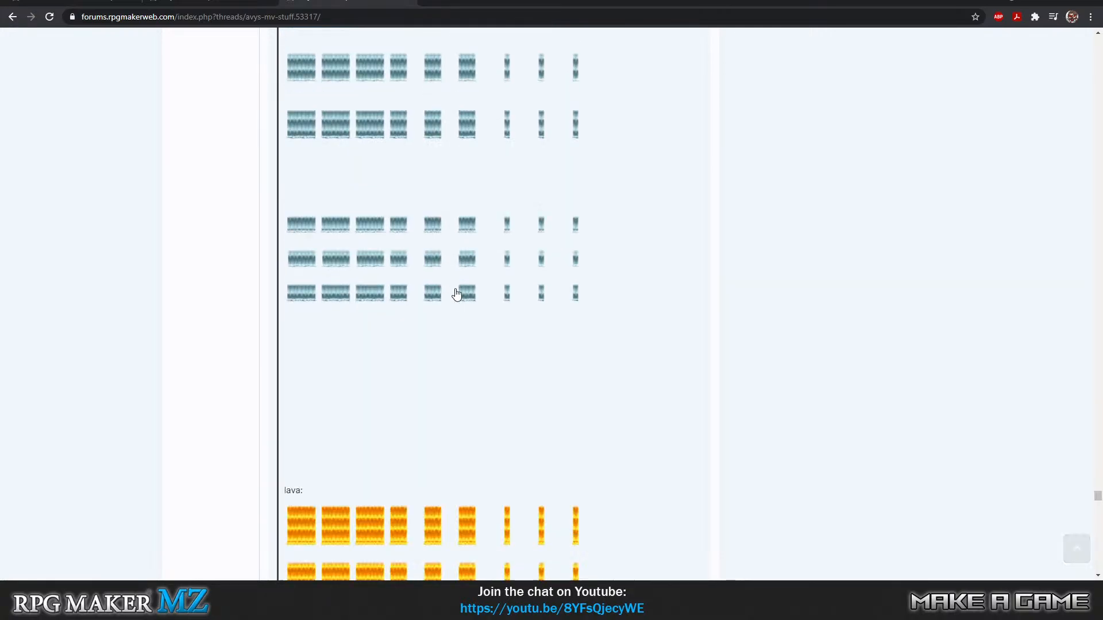
{"action": "scroll", "coordinate": [456, 294], "scroll_direction": "down", "scroll_amount": 5}
Check the end of the resource post, and return to the beginning of the Avy's MV Stuff thread
{"action": "scroll", "coordinate": [402, 264], "scroll_direction": "up", "scroll_amount": 4}
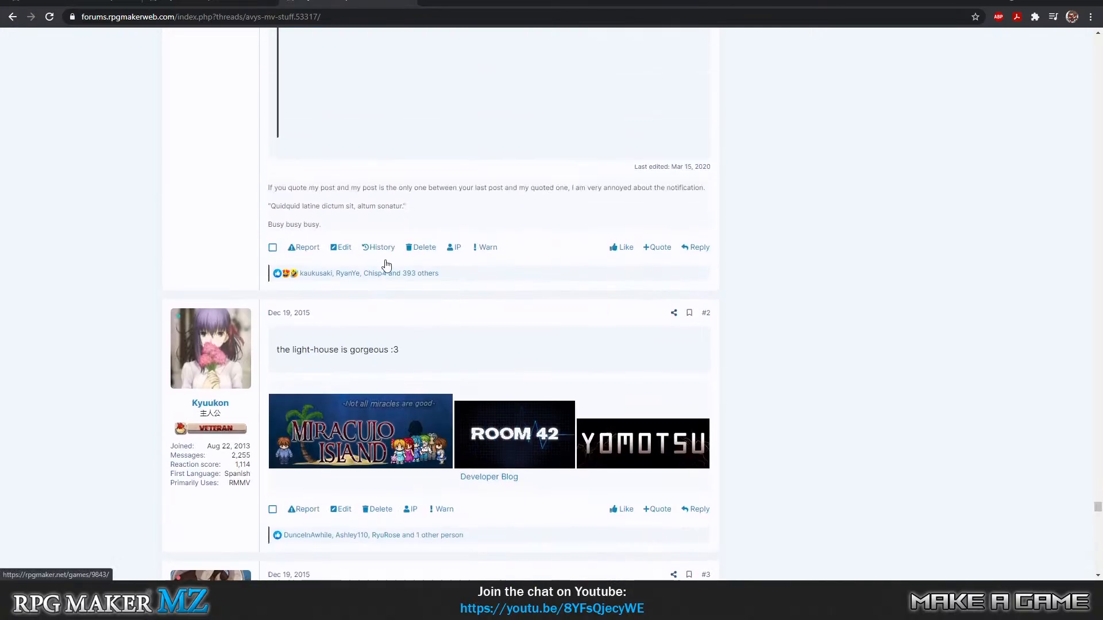
{"action": "scroll", "coordinate": [541, 166], "scroll_direction": "up", "scroll_amount": 3}
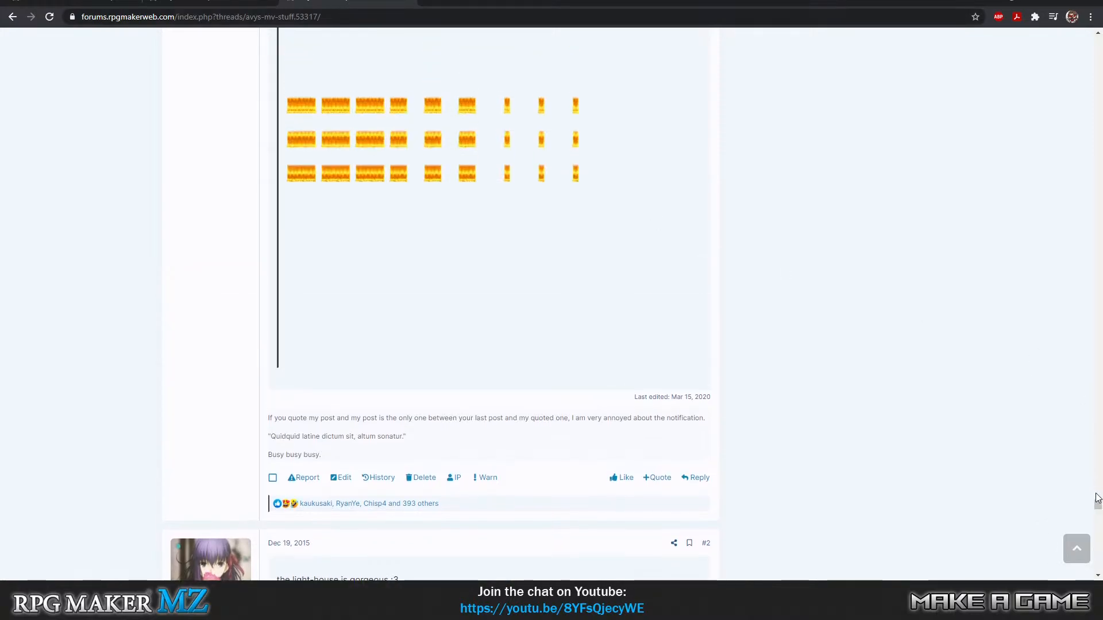
{"action": "left_click_drag", "start_coordinate": [1097, 510], "coordinate": [1097, 39]}
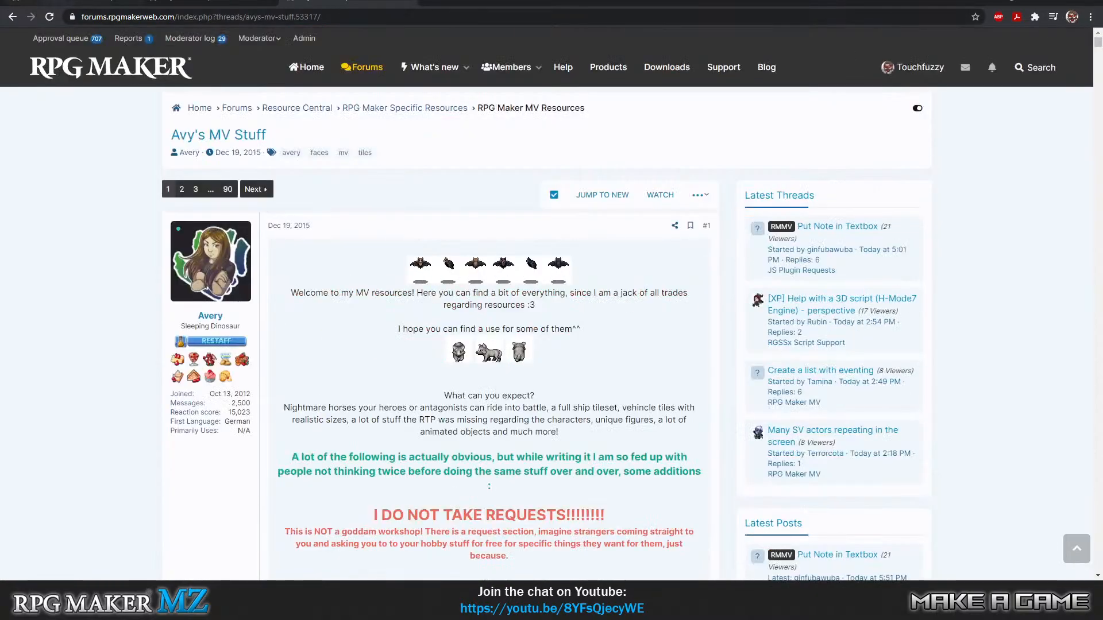
Switch to RPG Maker MZ and place two pairs of round green trees on the grassy northwest plateau of Forest Dungeon 1
{"action": "key", "text": "alt+Tab"}
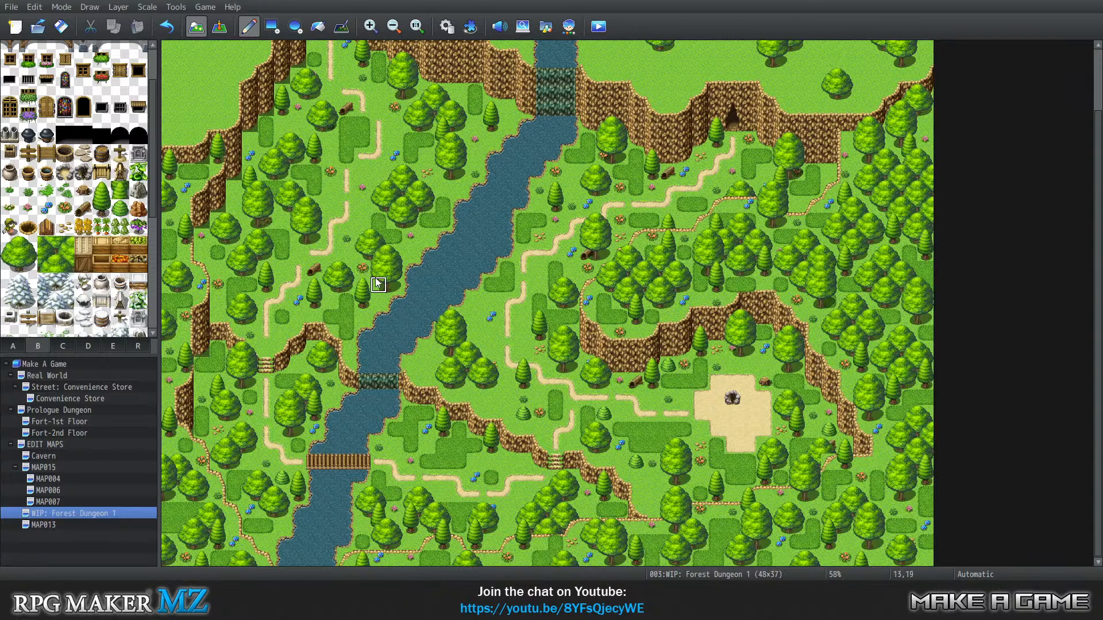
{"action": "scroll", "coordinate": [437, 294], "scroll_direction": "up", "scroll_amount": 3}
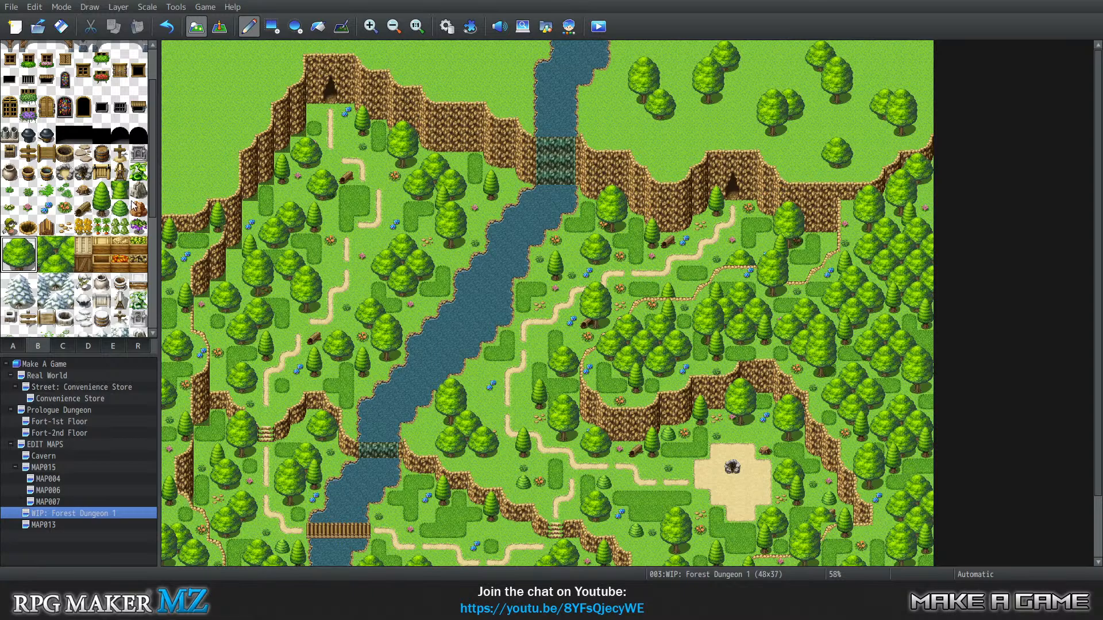
{"action": "left_click", "coordinate": [193, 161]}
{"action": "left_click", "coordinate": [208, 145]}
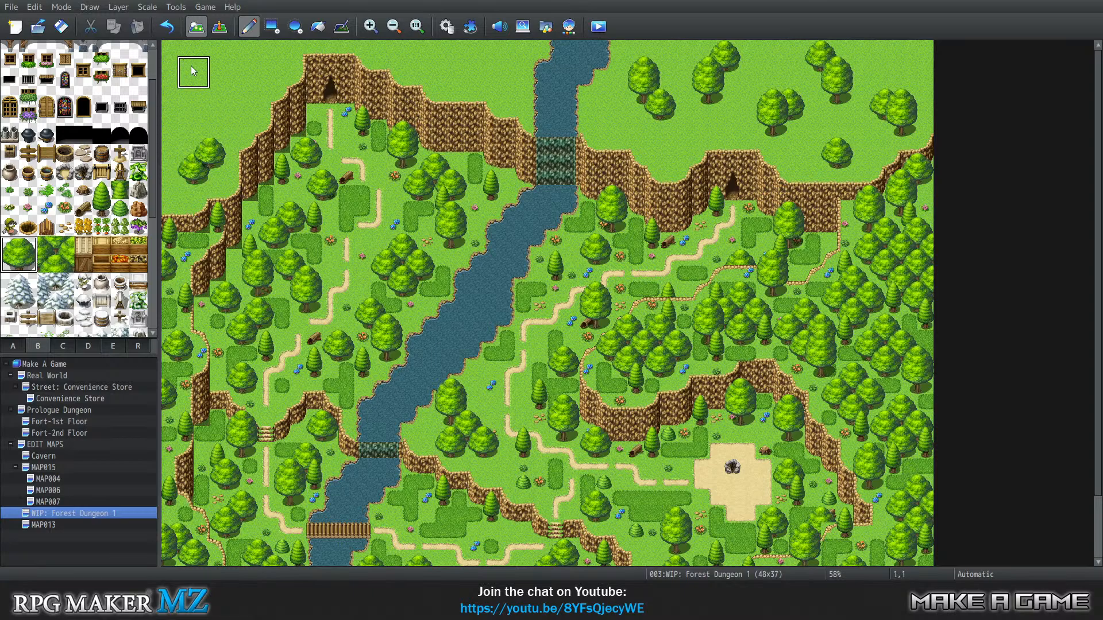
{"action": "left_click", "coordinate": [209, 72]}
{"action": "left_click", "coordinate": [225, 87]}
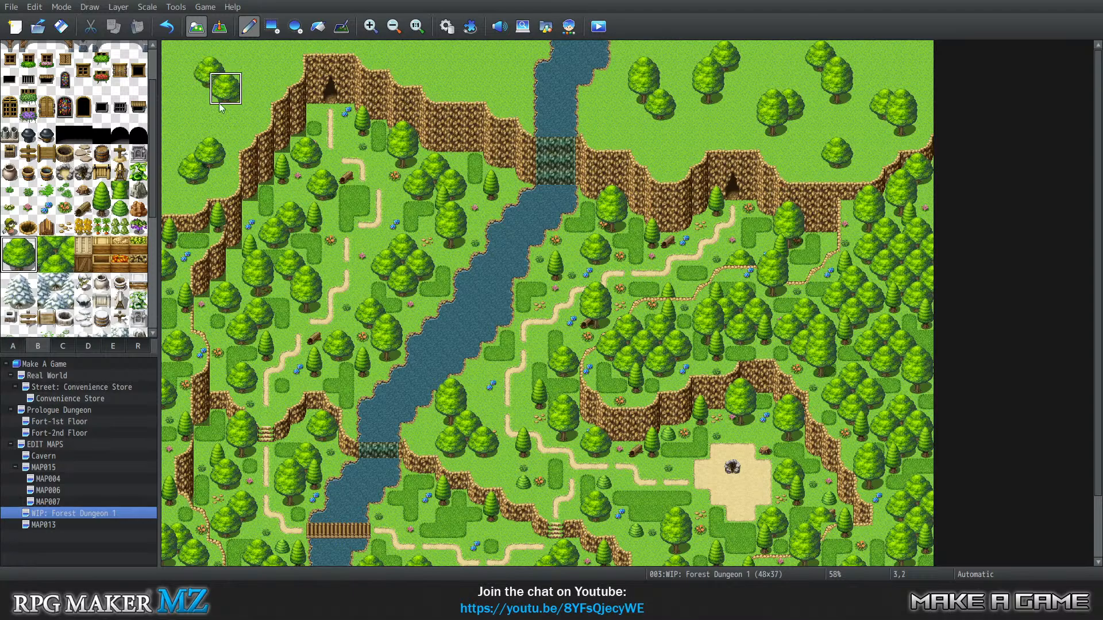
{"action": "left_click", "coordinate": [468, 55]}
{"action": "left_click", "coordinate": [462, 63]}
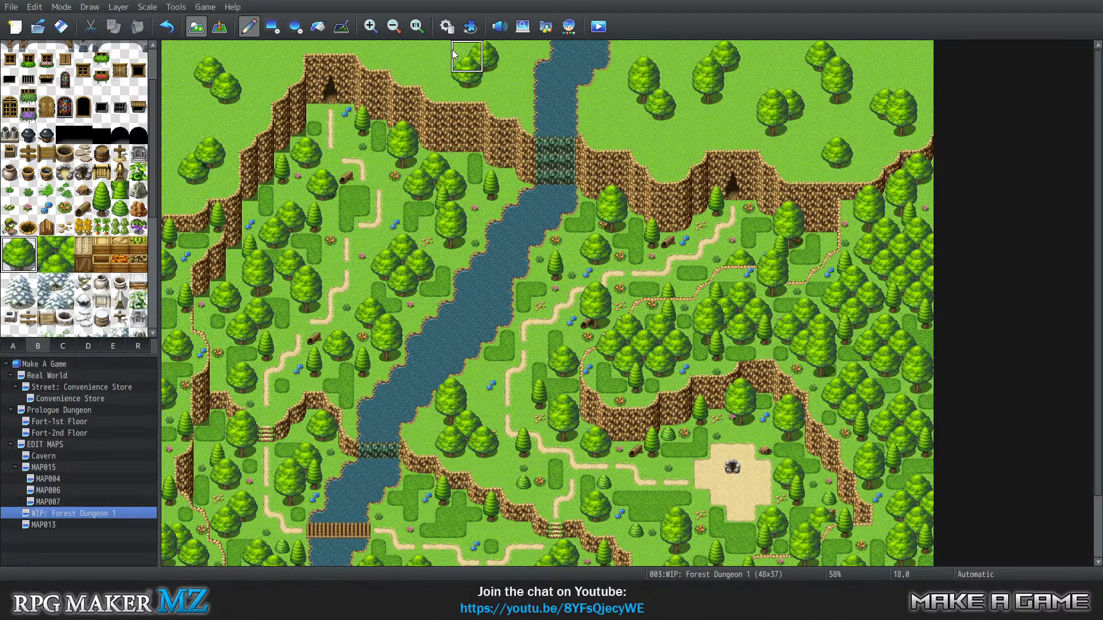
{"action": "left_click", "coordinate": [453, 50]}
{"action": "key", "text": "ctrl+z"}
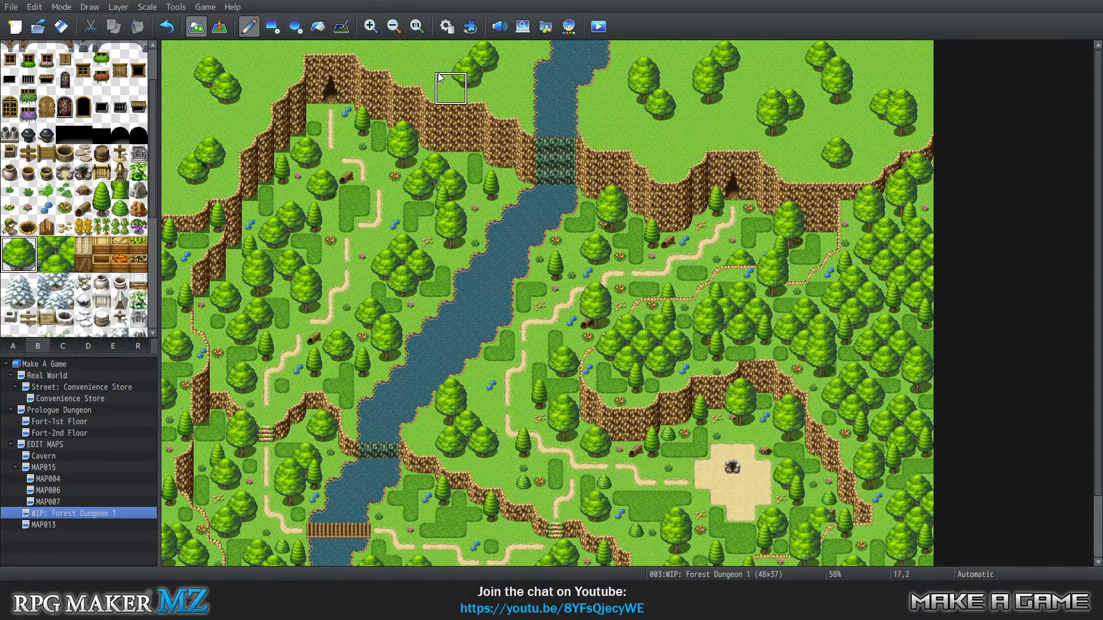
{"action": "right_click", "coordinate": [440, 50]}
{"action": "mouse_move", "coordinate": [453, 66]}
{"action": "left_mouse_down"}
{"action": "mouse_move", "coordinate": [476, 75]}
{"action": "mouse_move", "coordinate": [462, 83]}
{"action": "left_mouse_up"}
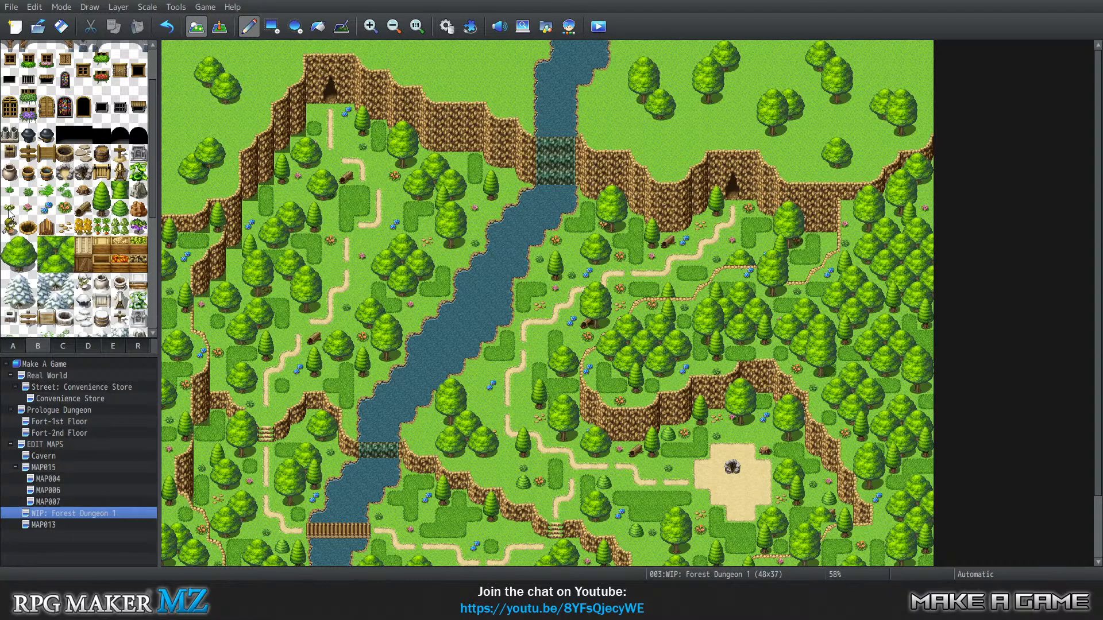
Place a cluster of round trees at the north edge just west of the river and single round trees around the northwest plateau
{"action": "left_click", "coordinate": [471, 54]}
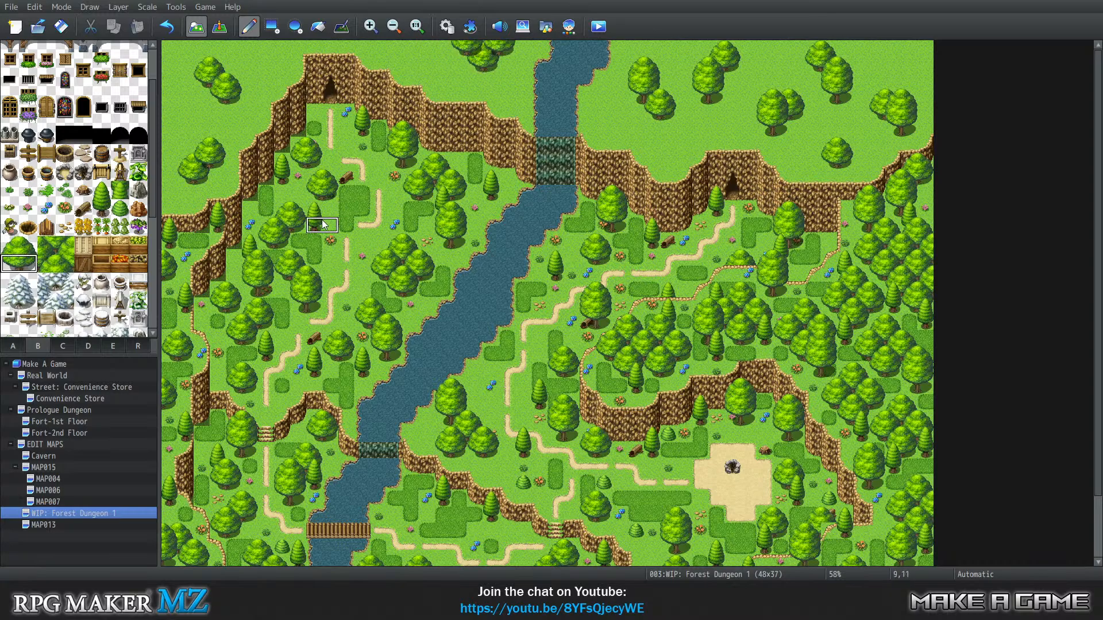
{"action": "left_click", "coordinate": [50, 266]}
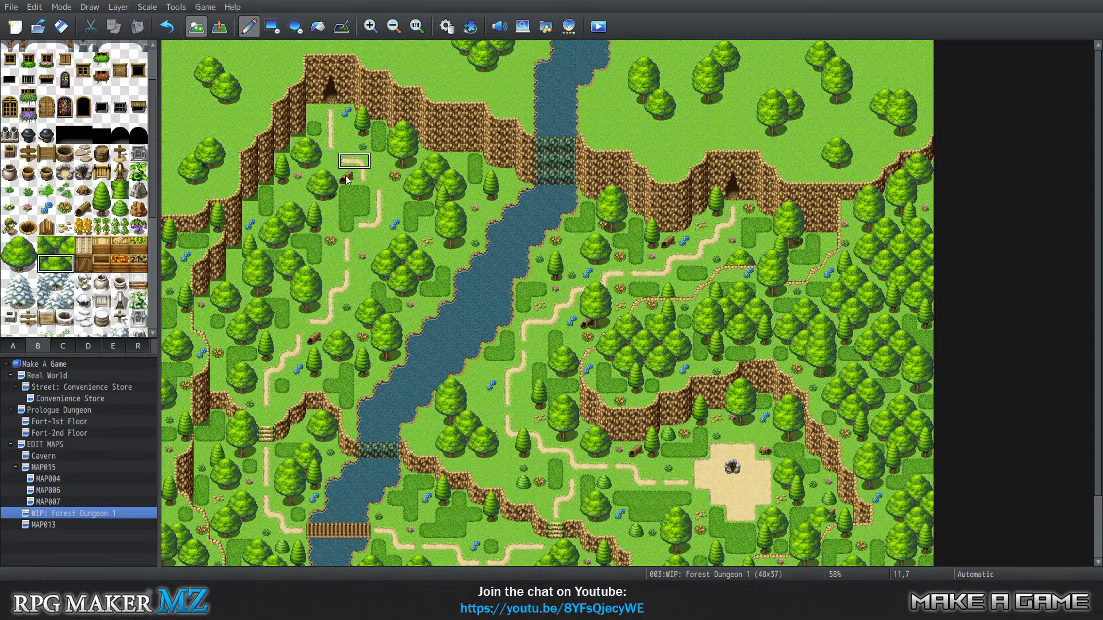
{"action": "left_click_drag", "start_coordinate": [10, 244], "coordinate": [16, 259]}
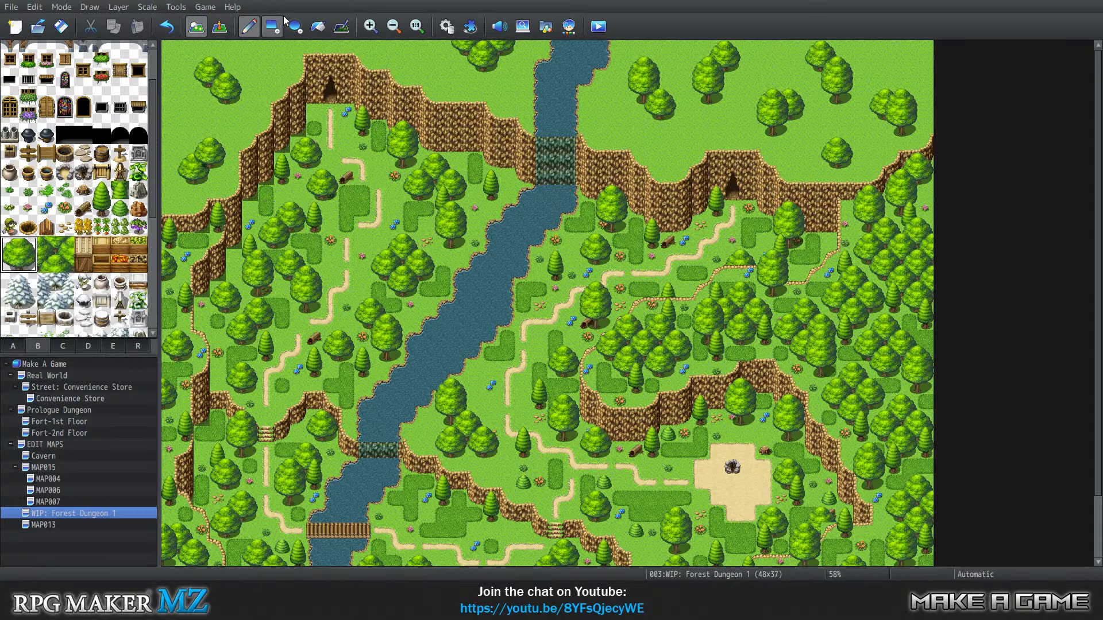
{"action": "left_click", "coordinate": [274, 71]}
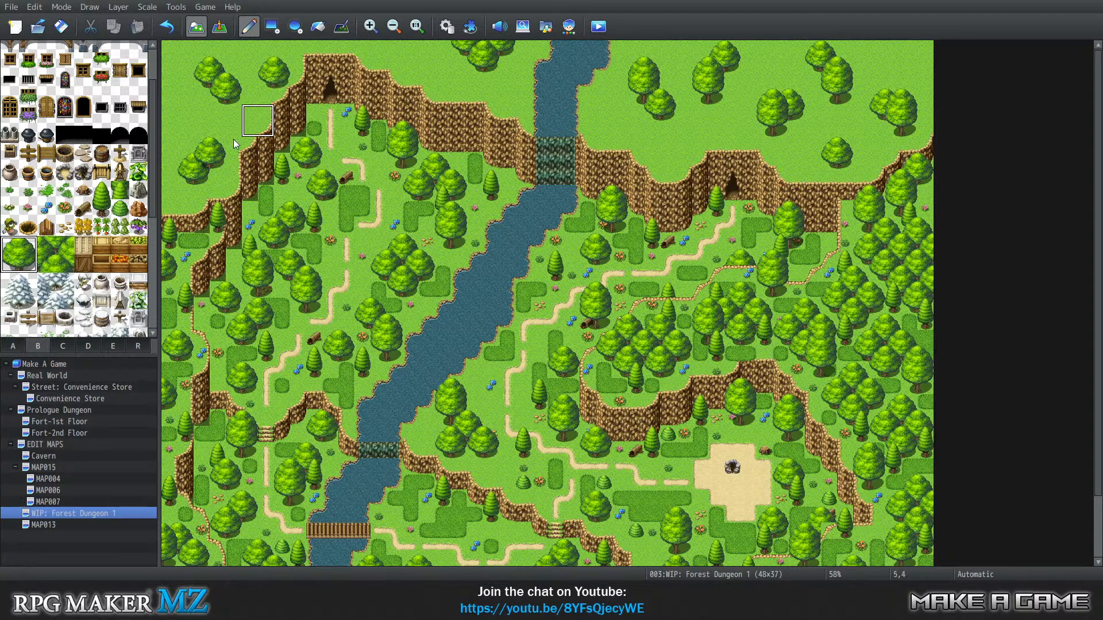
{"action": "left_click", "coordinate": [177, 122]}
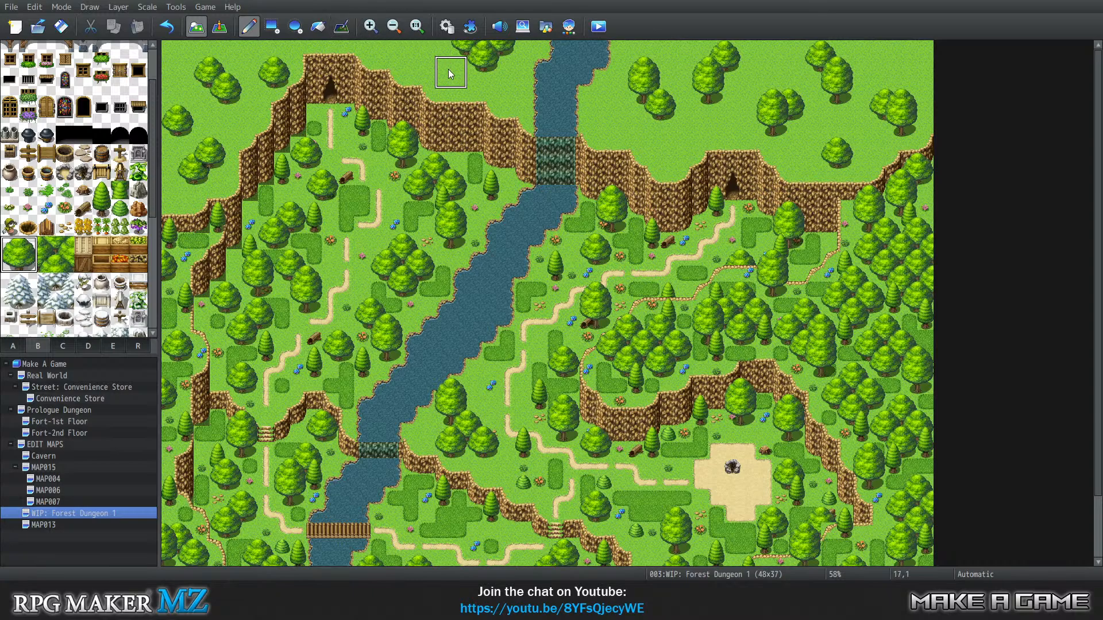
{"action": "left_click", "coordinate": [410, 70]}
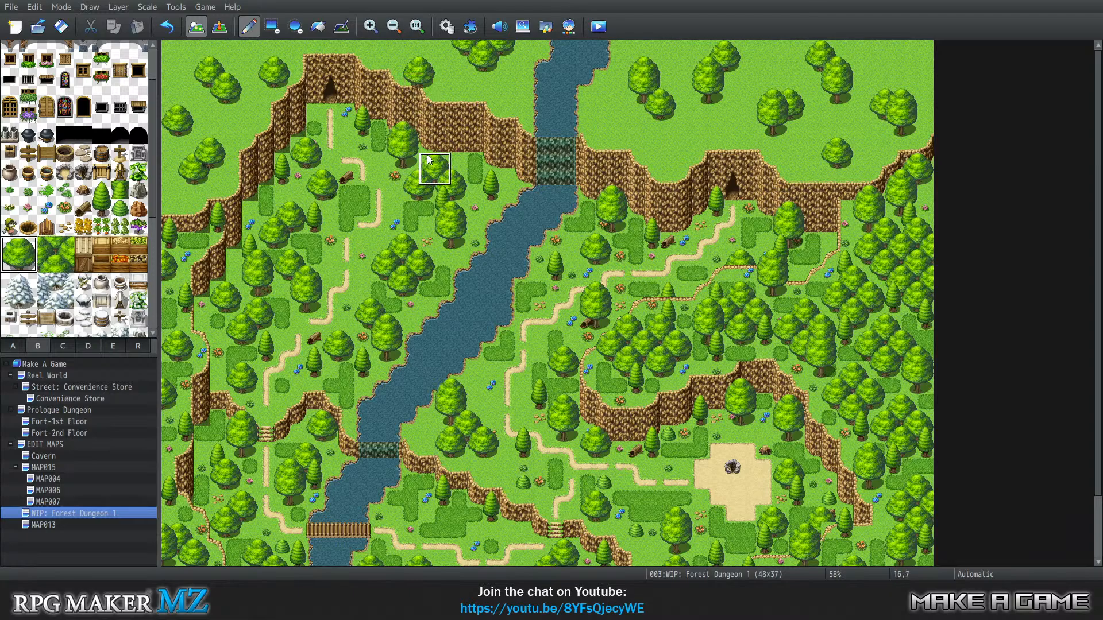
{"action": "left_click", "coordinate": [515, 89]}
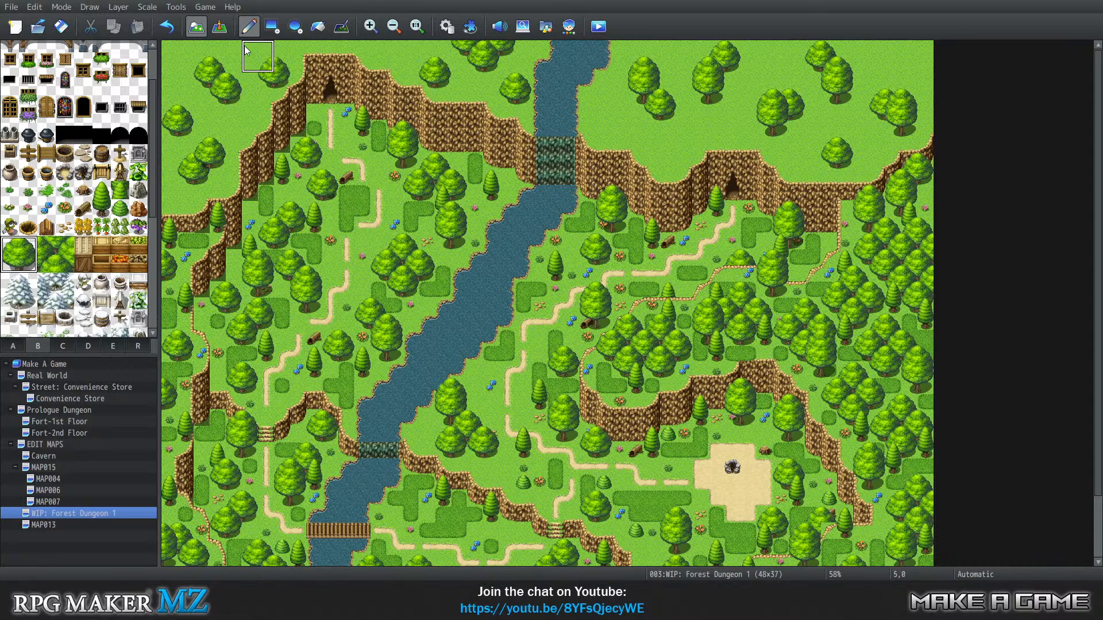
Thicken the tree cluster on the western side of the northwest plateau with overlapping round trees, adding more along the map's west edge
{"action": "left_click", "coordinate": [28, 247]}
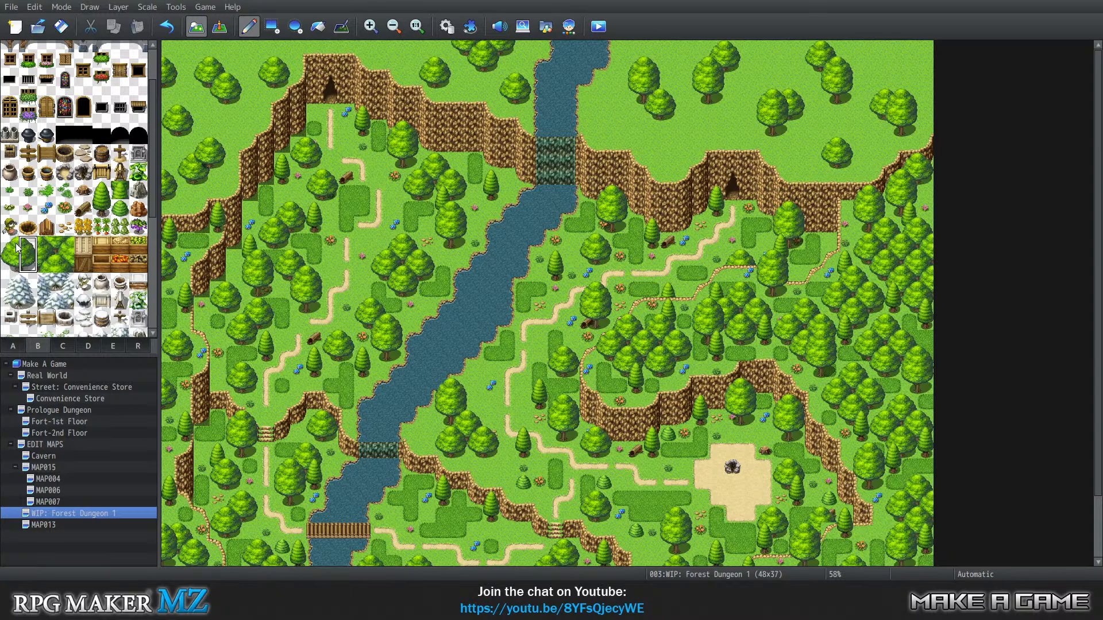
{"action": "left_click_drag", "start_coordinate": [17, 247], "coordinate": [32, 265]}
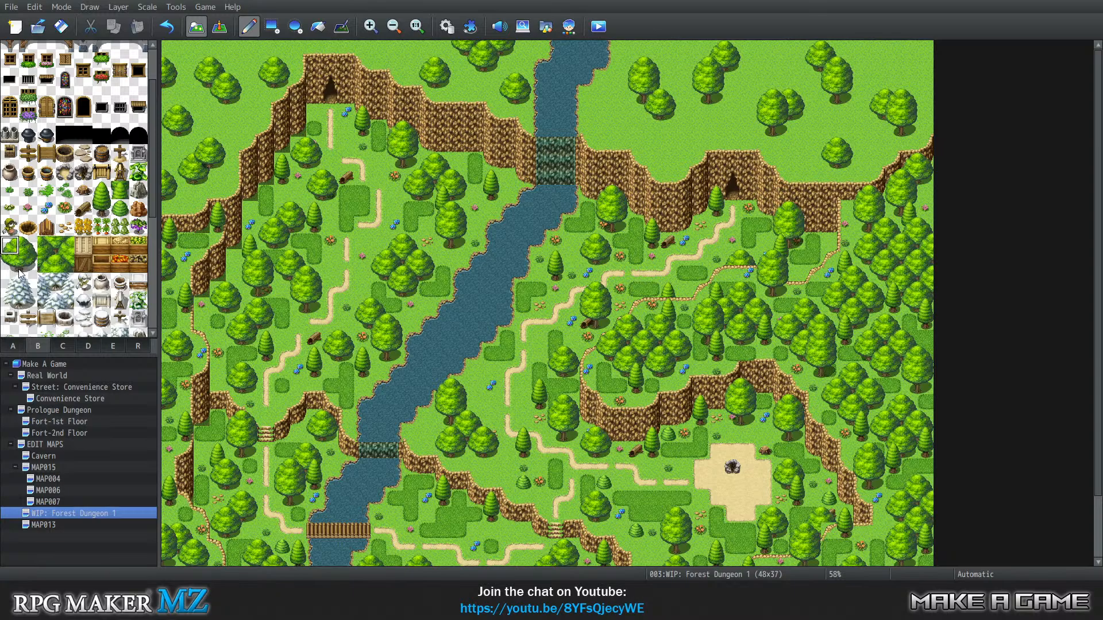
{"action": "left_click", "coordinate": [189, 135]}
{"action": "left_click", "coordinate": [226, 293]}
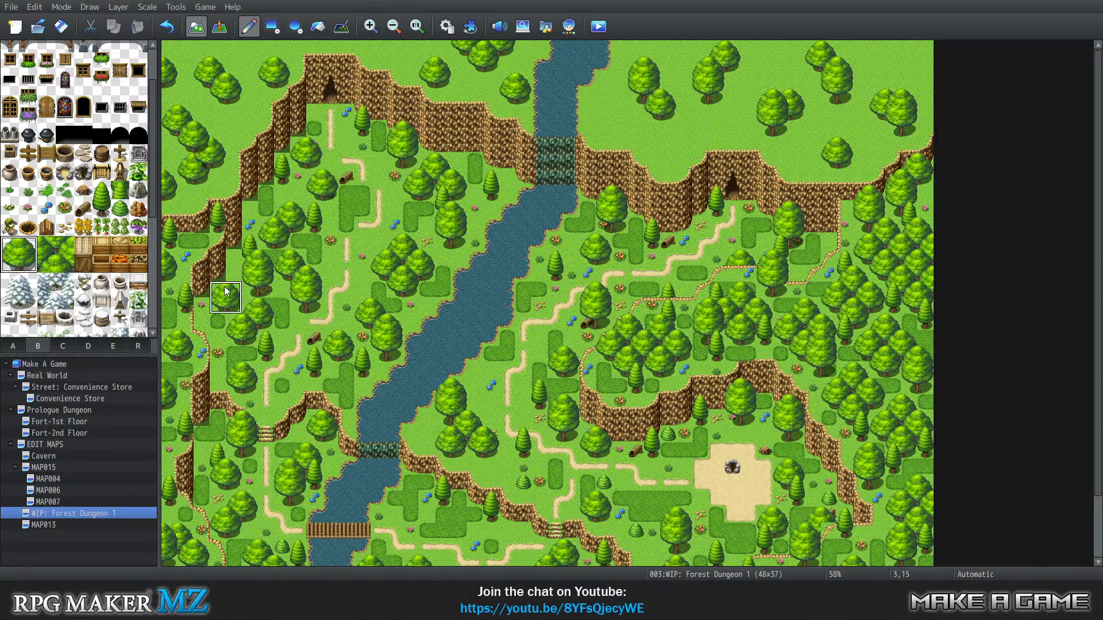
{"action": "left_click", "coordinate": [58, 263]}
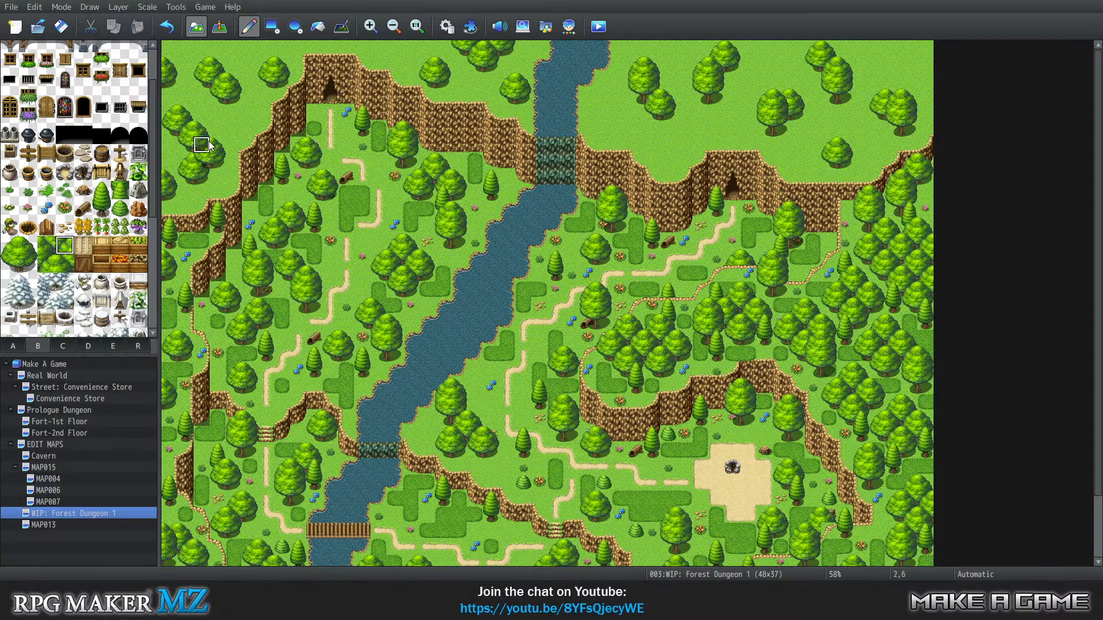
{"action": "left_click", "coordinate": [53, 263]}
Place small conifers around the northwest plateau, and extend the cliff above its cave up to the map's north edge
{"action": "left_click_drag", "start_coordinate": [102, 194], "coordinate": [101, 213]}
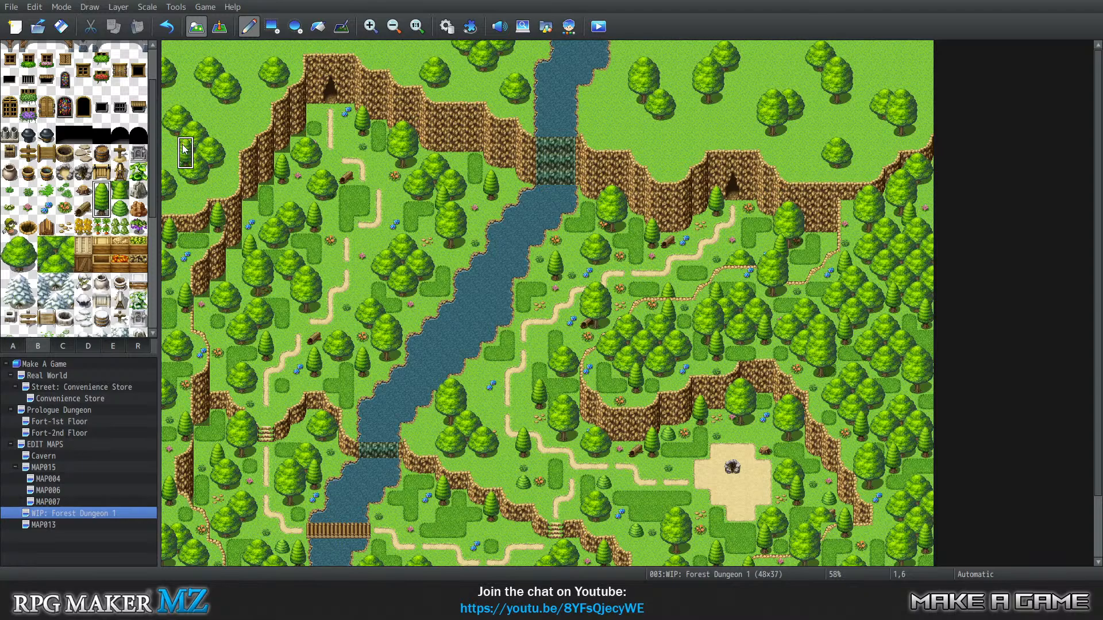
{"action": "right_click", "coordinate": [202, 67]}
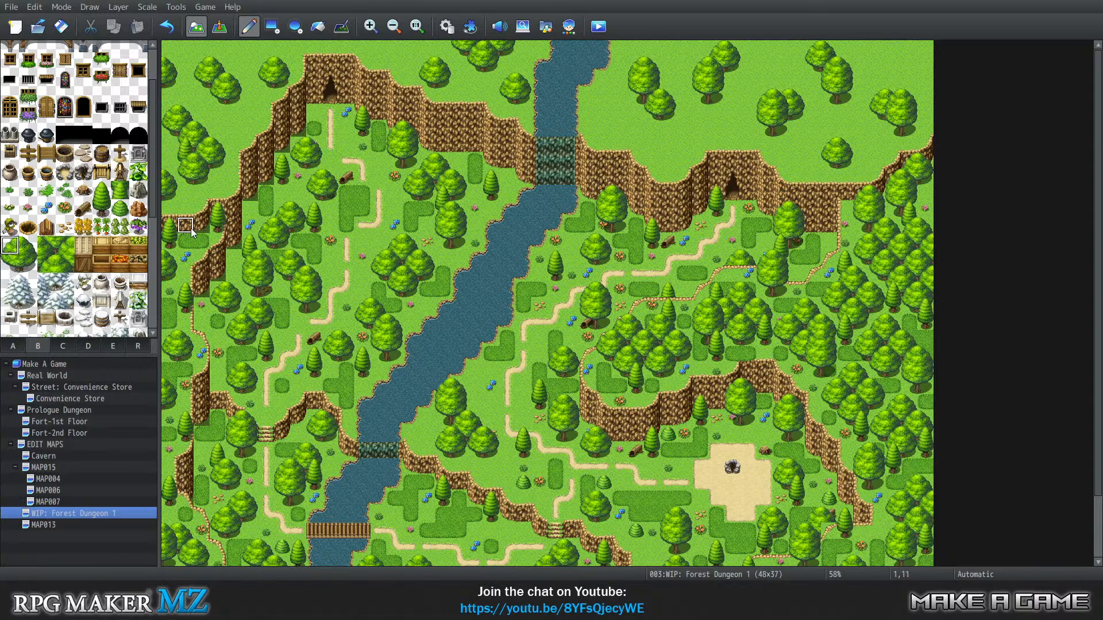
{"action": "left_click_drag", "start_coordinate": [99, 188], "coordinate": [101, 208]}
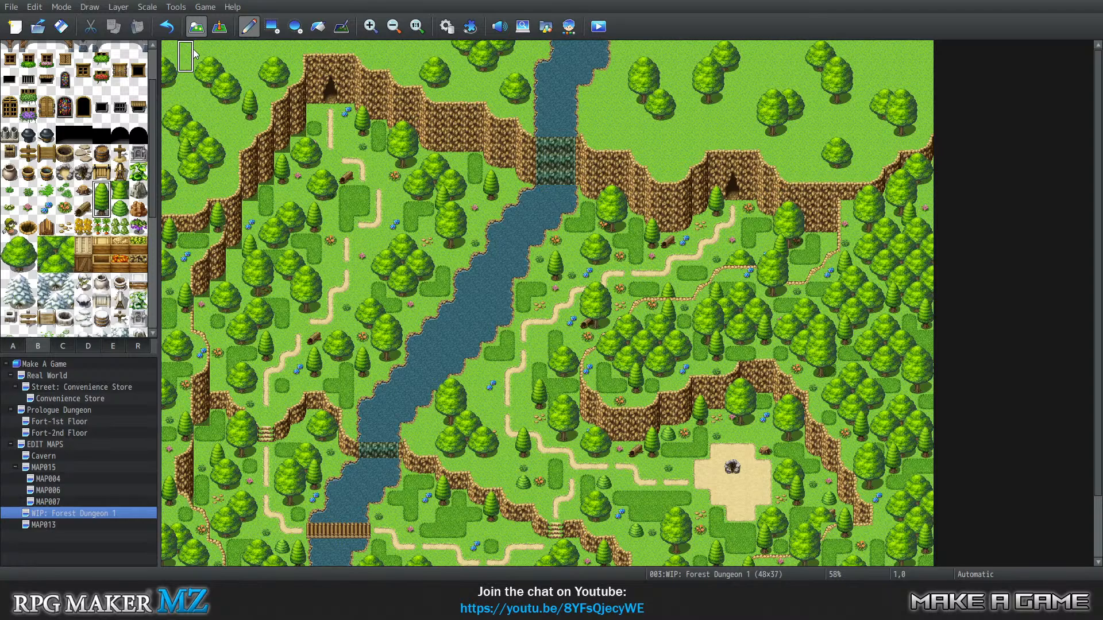
{"action": "left_click", "coordinate": [202, 80]}
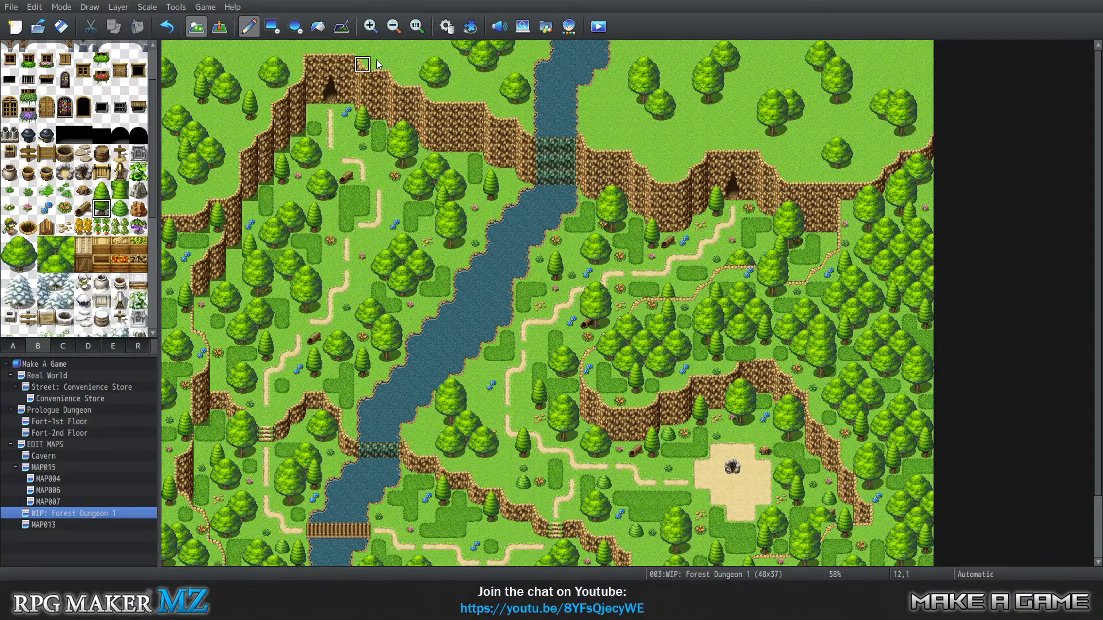
{"action": "left_click", "coordinate": [411, 49]}
{"action": "left_click_drag", "start_coordinate": [101, 195], "coordinate": [102, 210]}
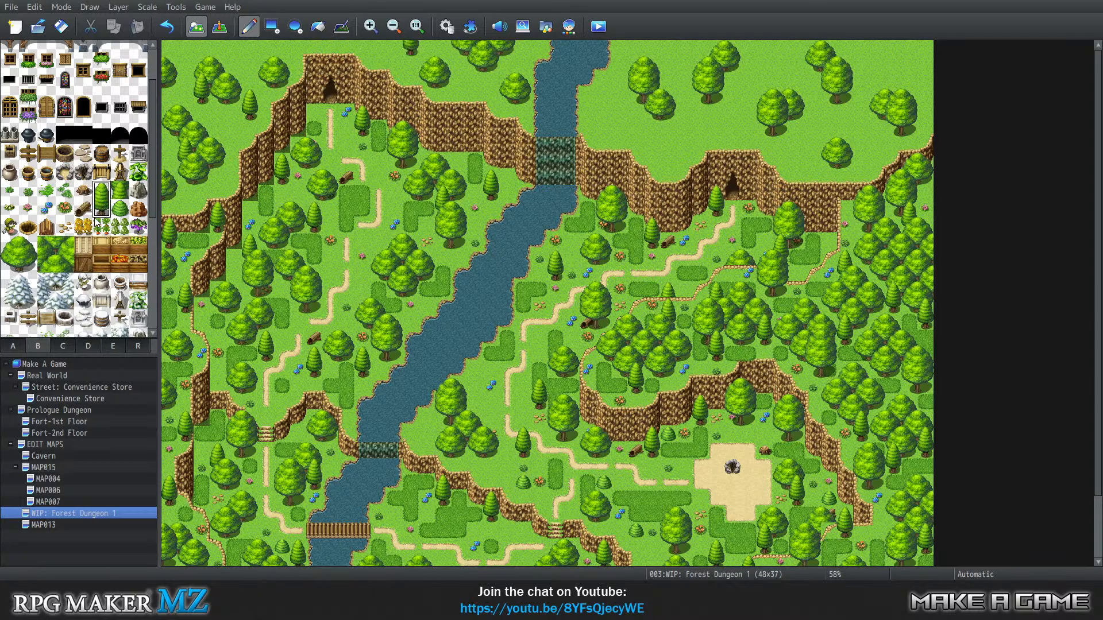
{"action": "left_click", "coordinate": [330, 49]}
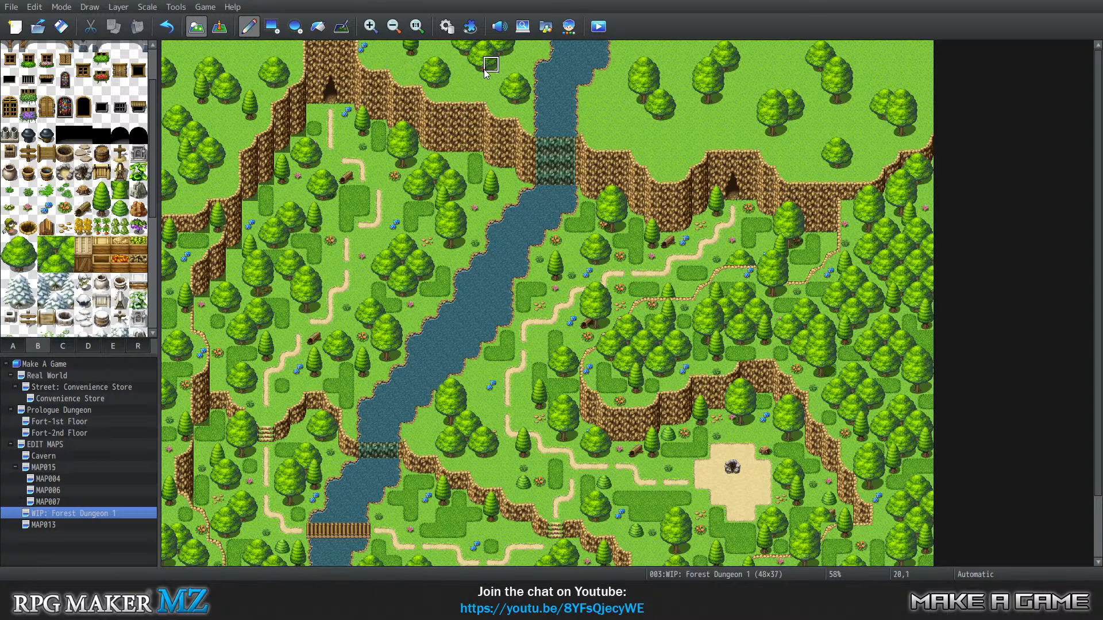
Add tall round trees from tileset E at the north edge, in the western cluster and in the cluster beside the river
{"action": "left_click", "coordinate": [113, 346]}
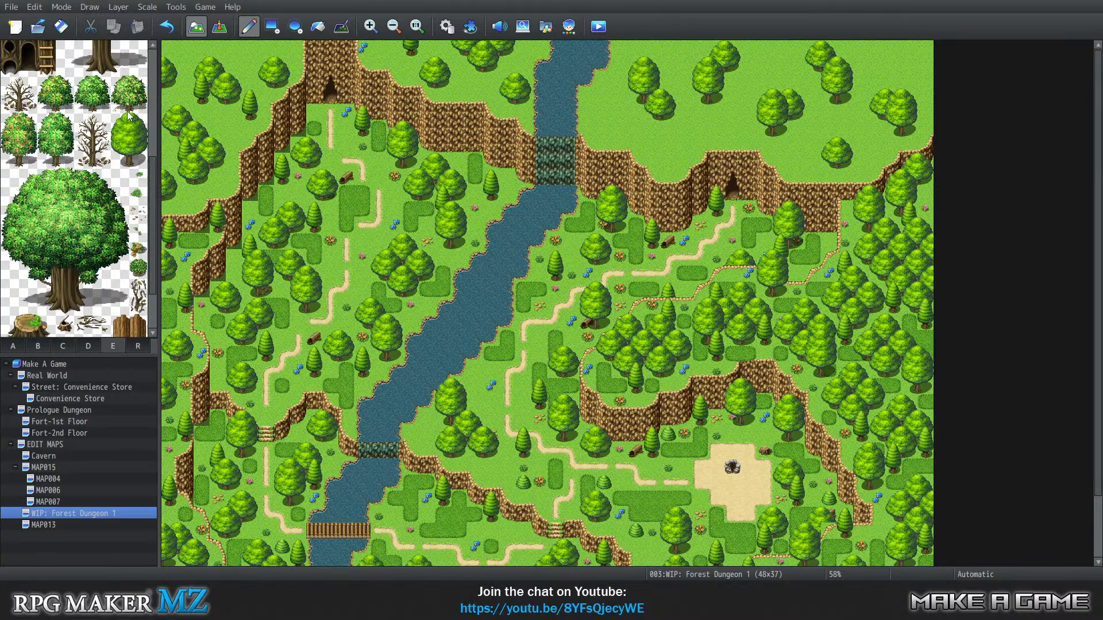
{"action": "left_click_drag", "start_coordinate": [122, 123], "coordinate": [115, 161]}
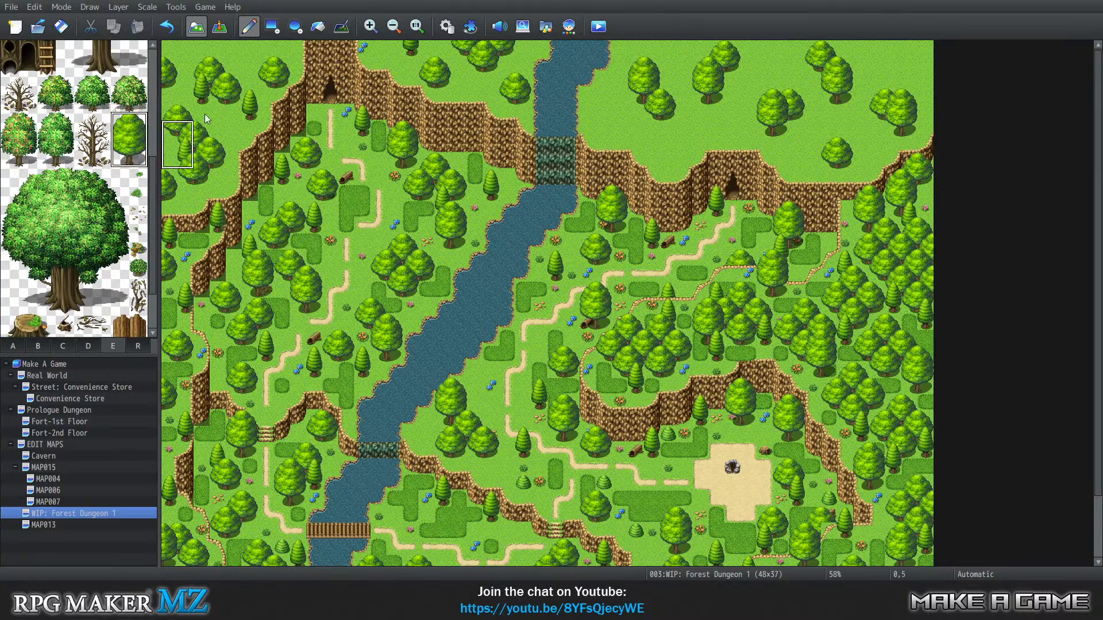
{"action": "left_click", "coordinate": [130, 161]}
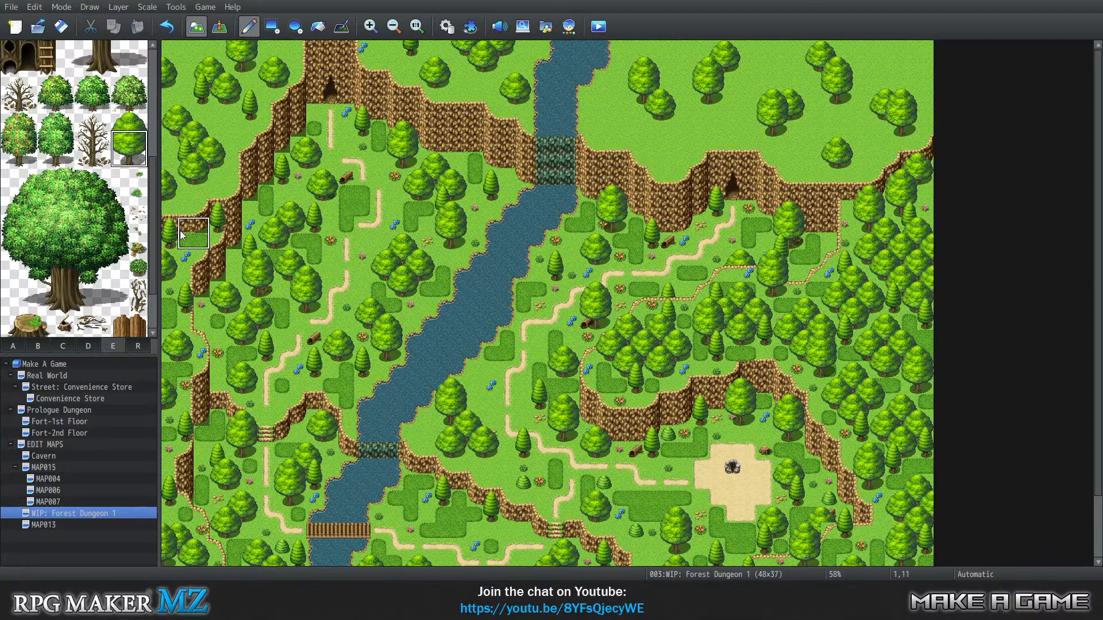
{"action": "left_click", "coordinate": [130, 143]}
{"action": "left_click_drag", "start_coordinate": [135, 149], "coordinate": [136, 156]}
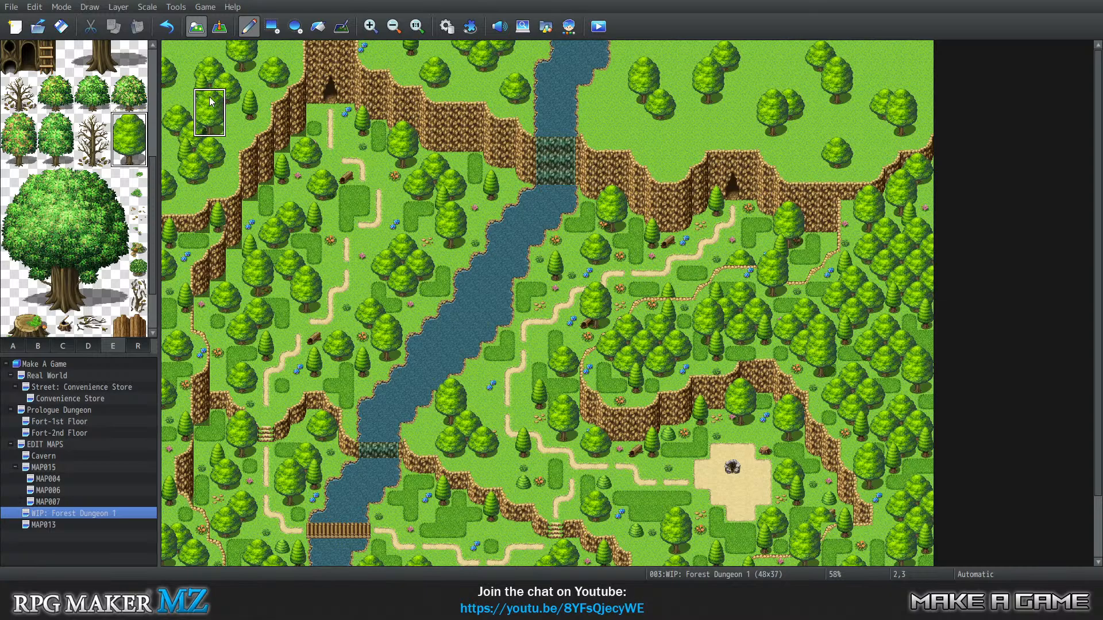
{"action": "left_click", "coordinate": [466, 63]}
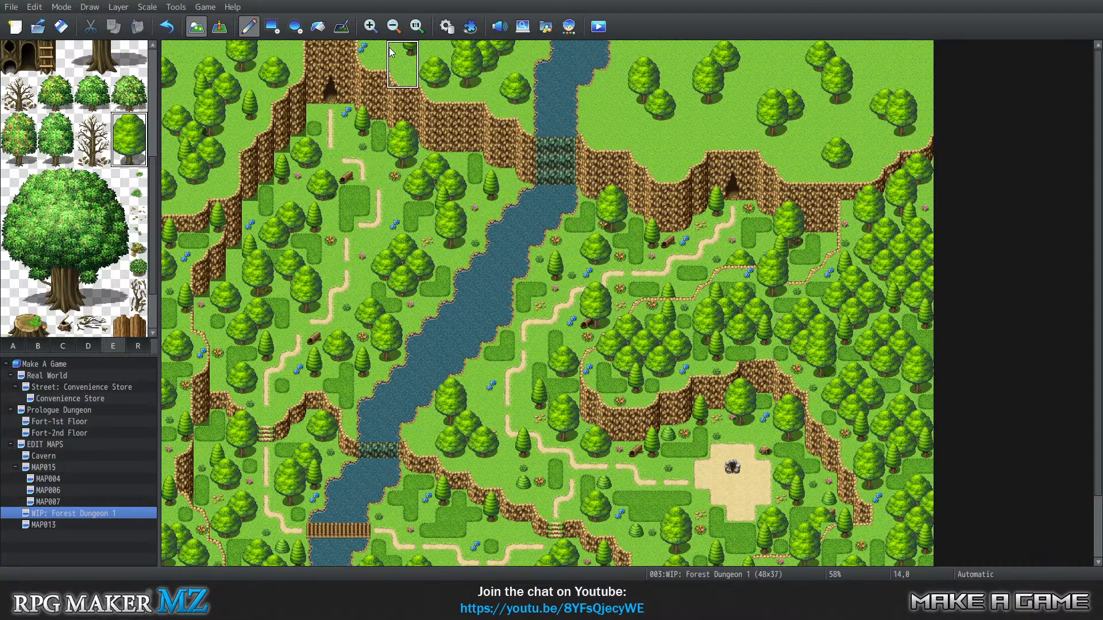
Replace the small conifer at the north edge, east of the cave cliff, with a round tree overlapping its neighbour
{"action": "left_click", "coordinate": [128, 151]}
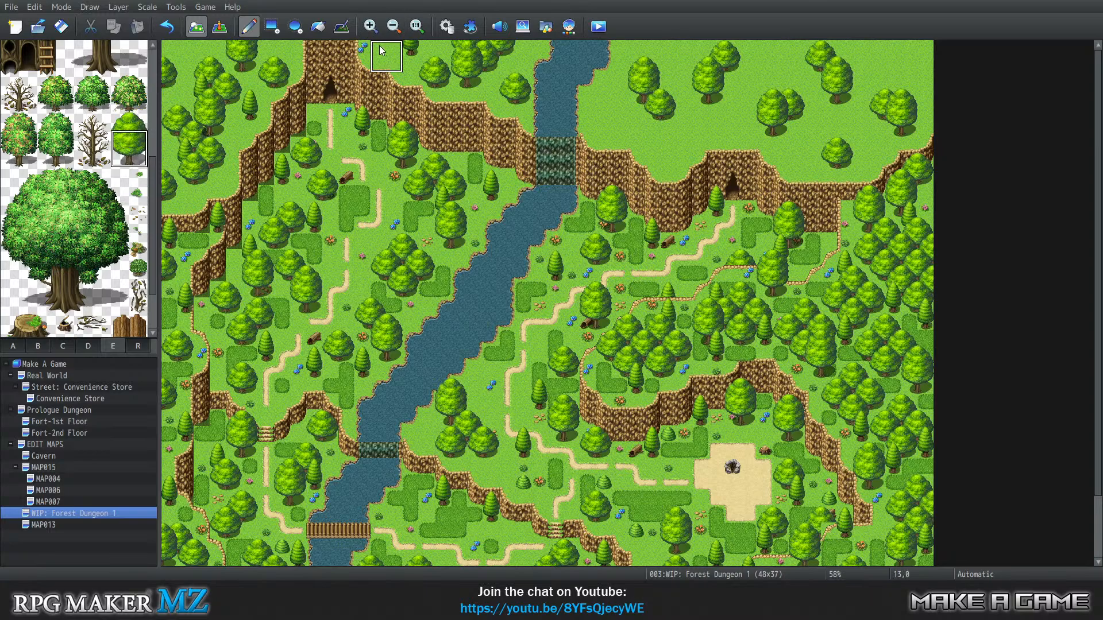
{"action": "left_click_drag", "start_coordinate": [114, 161], "coordinate": [132, 161]}
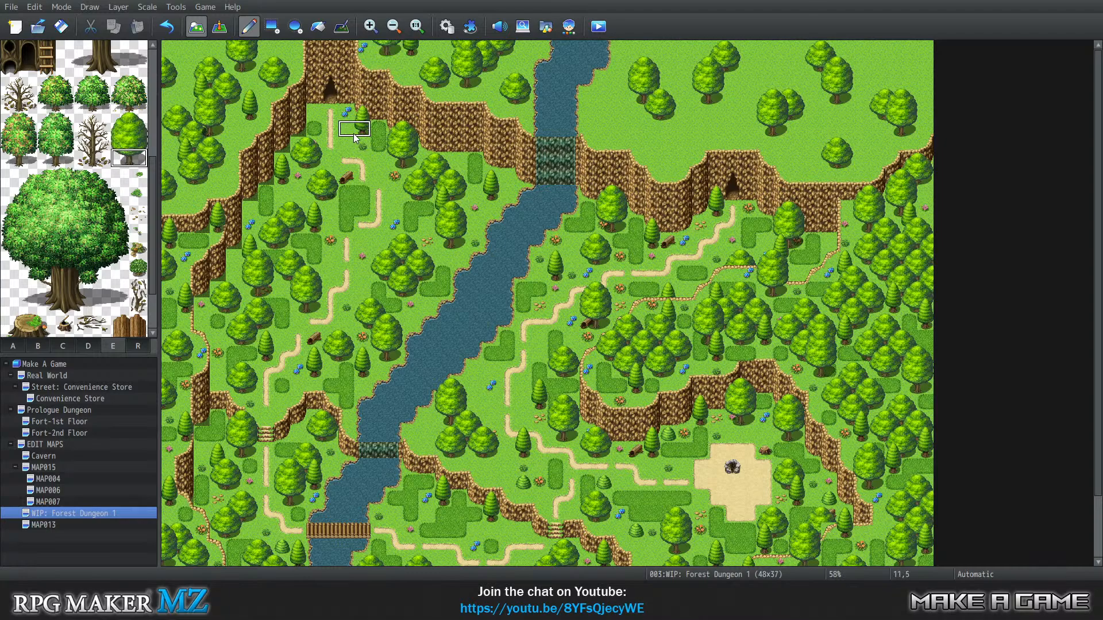
{"action": "right_click", "coordinate": [428, 50]}
{"action": "left_click", "coordinate": [414, 49]}
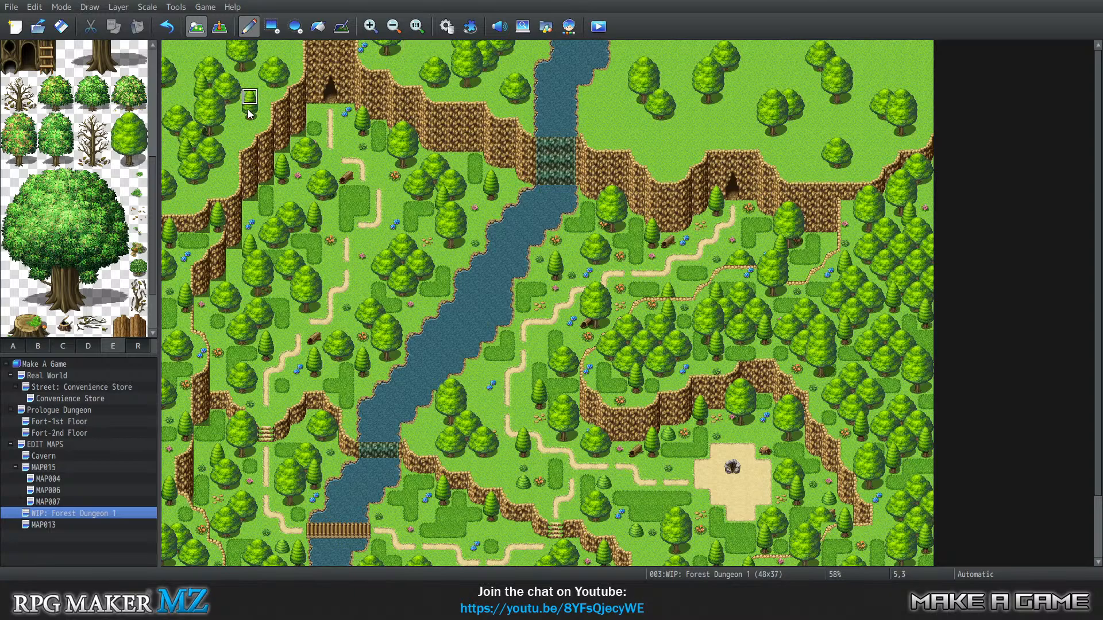
{"action": "right_click_drag", "start_coordinate": [249, 98], "coordinate": [248, 112]}
{"action": "left_click", "coordinate": [415, 61]}
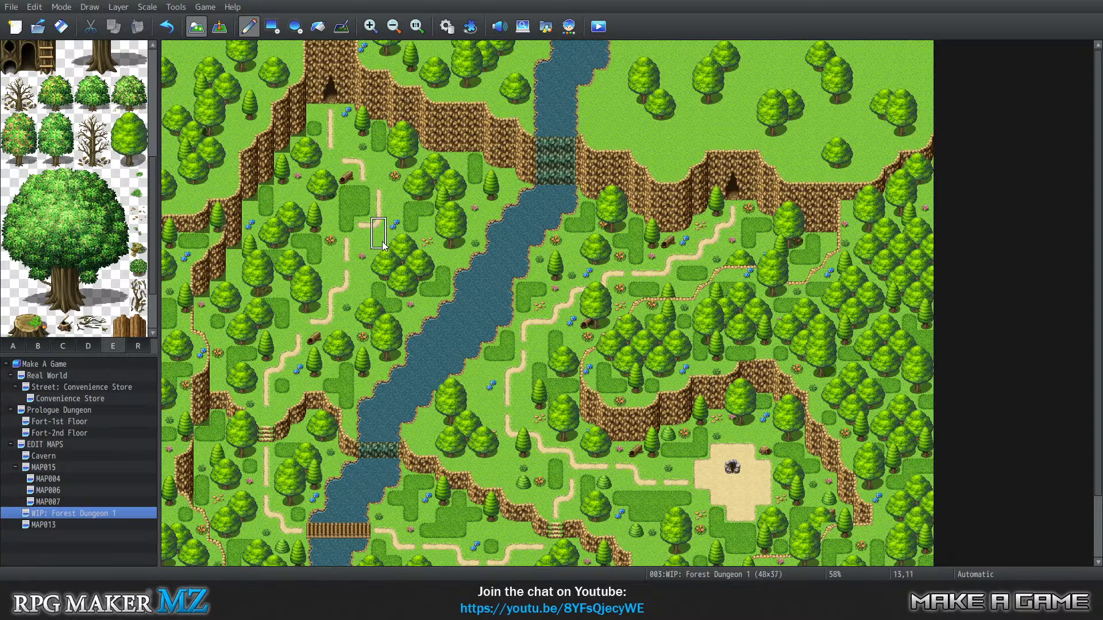
{"action": "left_click", "coordinate": [428, 64]}
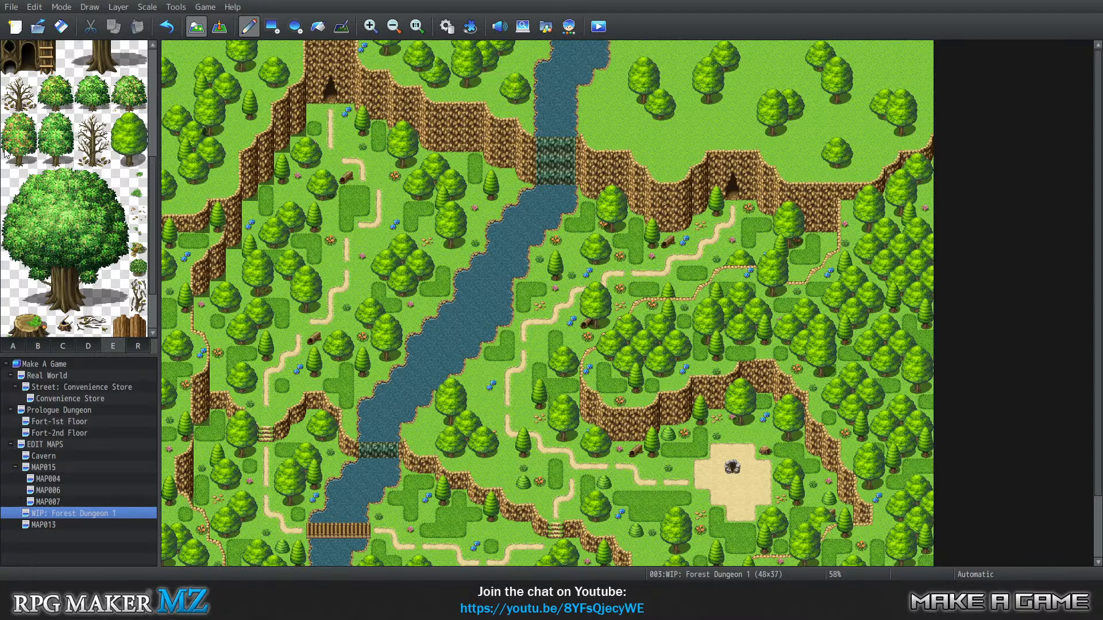
{"action": "left_click", "coordinate": [38, 346]}
{"action": "left_click", "coordinate": [17, 250]}
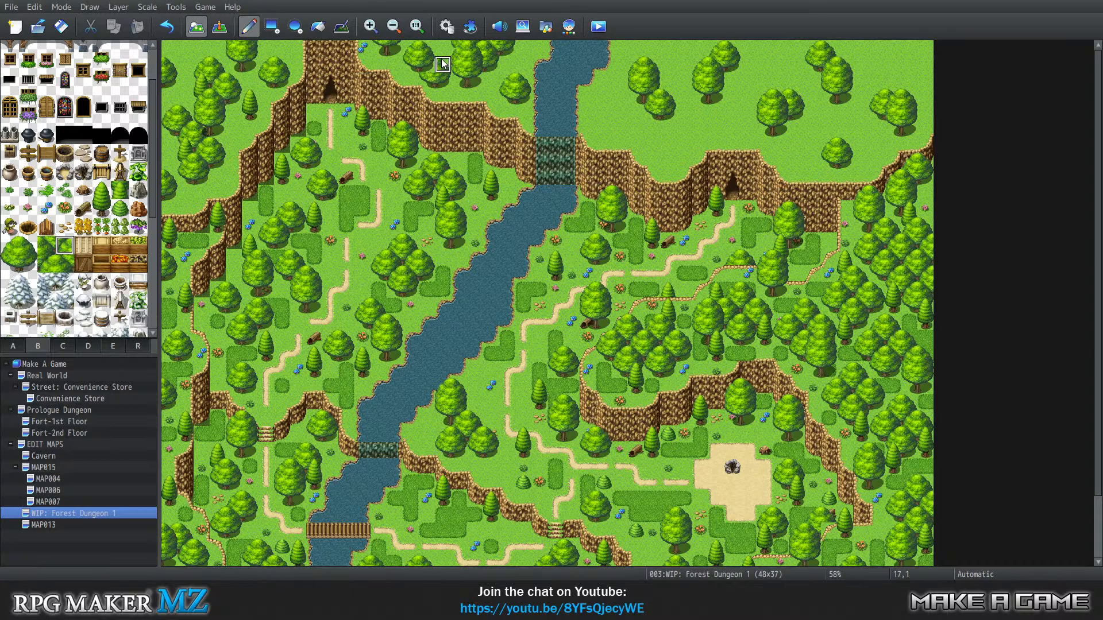
Paint small tall-grass patches on layer 2 around the tree cluster on the western side of the northwest plateau
{"action": "left_click", "coordinate": [315, 241]}
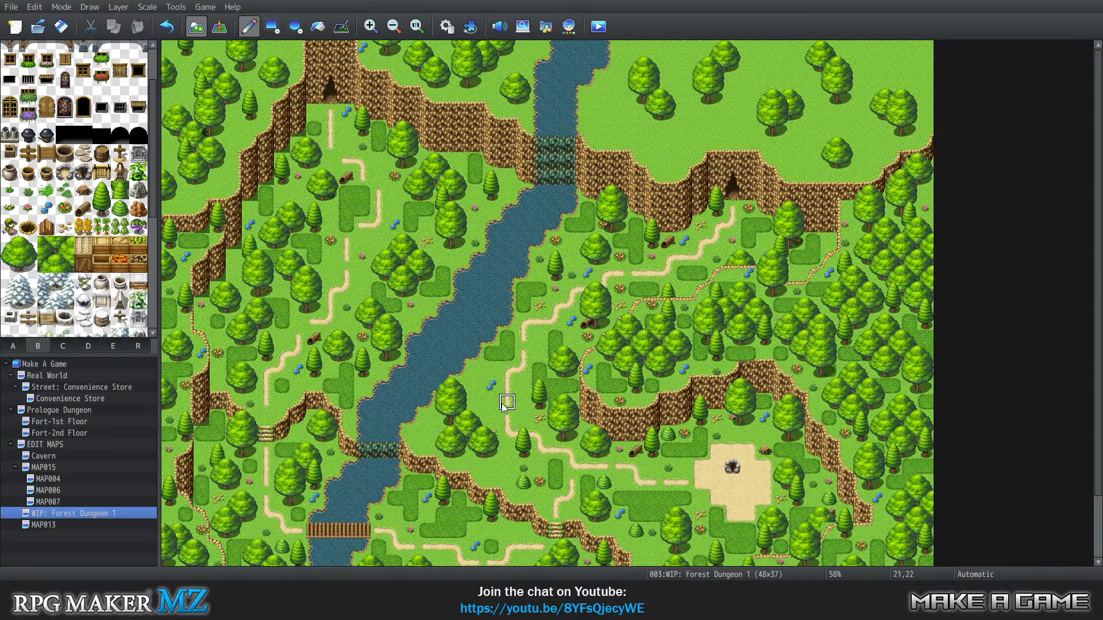
{"action": "key", "text": "1"}
{"action": "key", "text": "2"}
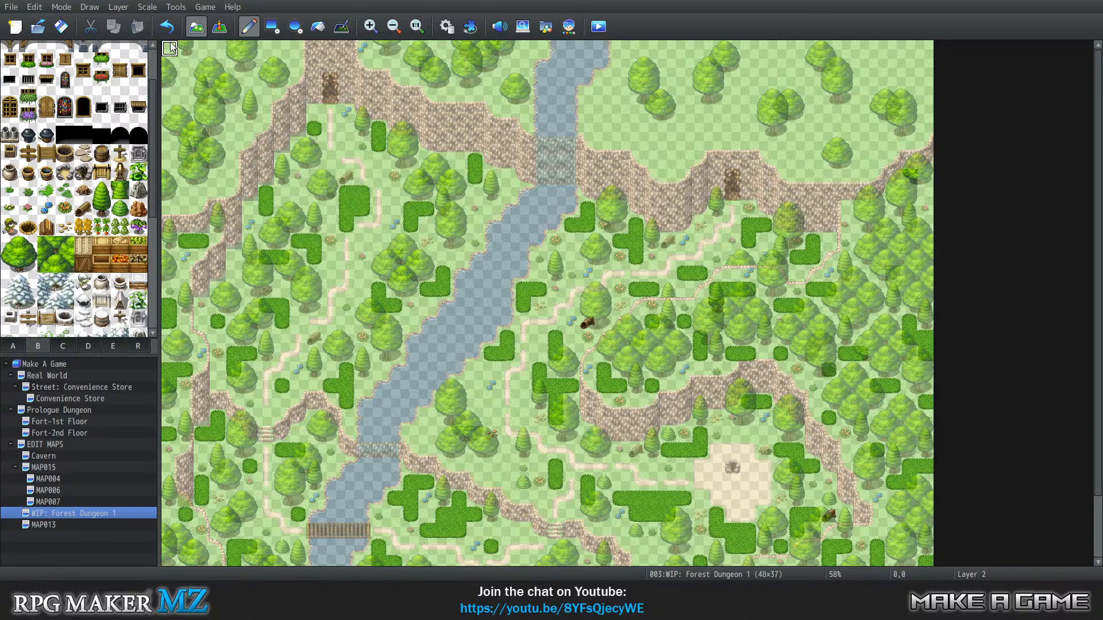
{"action": "left_click", "coordinate": [172, 99]}
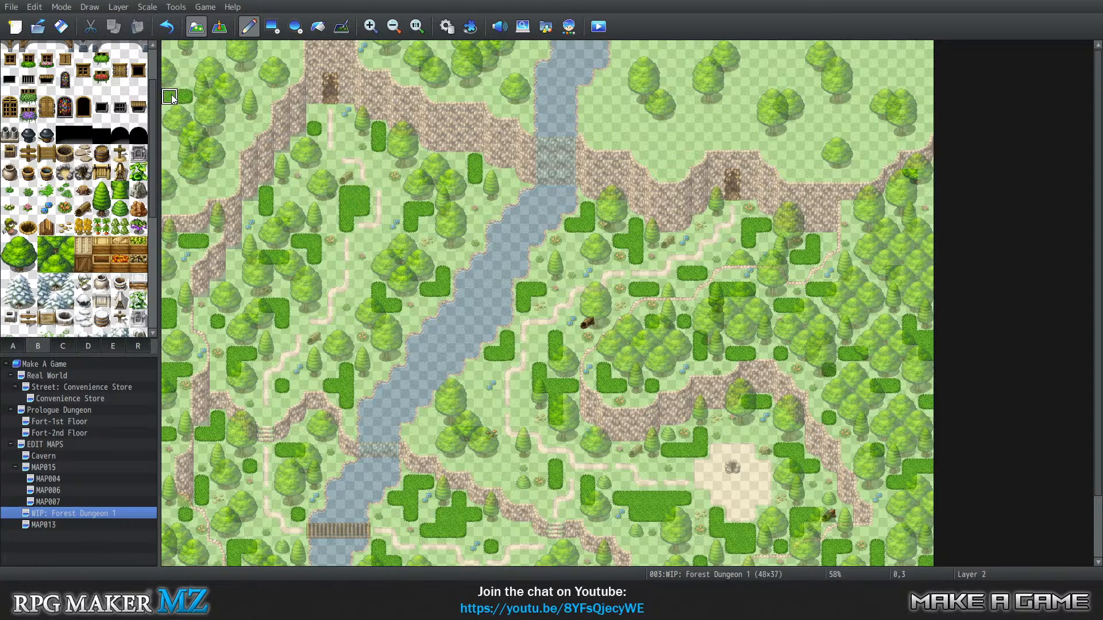
{"action": "left_click", "coordinate": [184, 192]}
{"action": "left_click", "coordinate": [234, 127]}
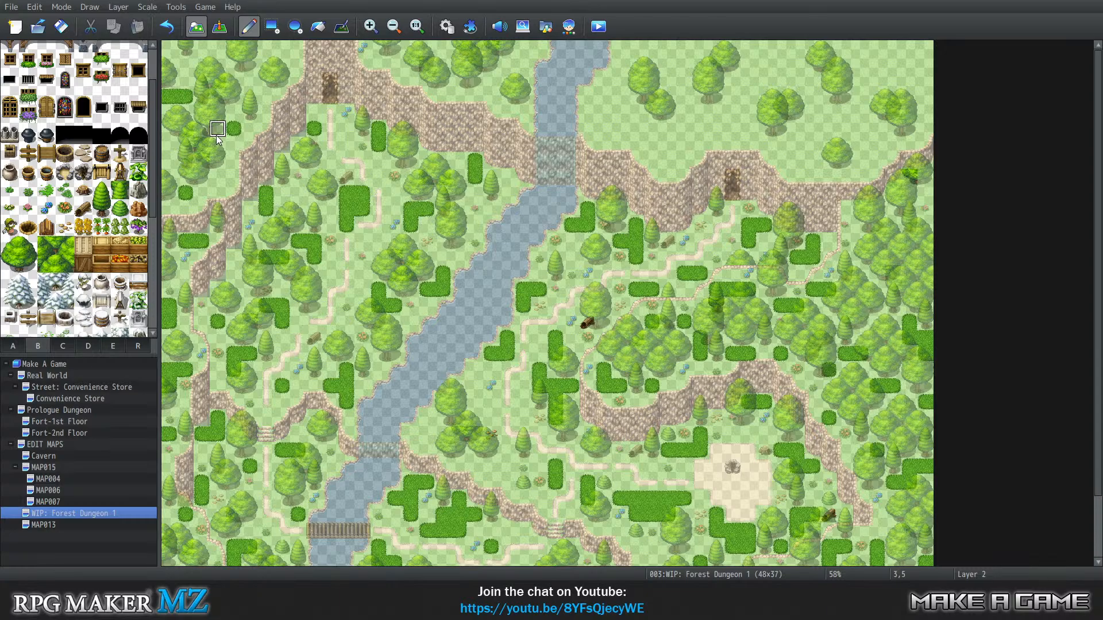
{"action": "left_click", "coordinate": [184, 146]}
{"action": "left_click", "coordinate": [174, 149]}
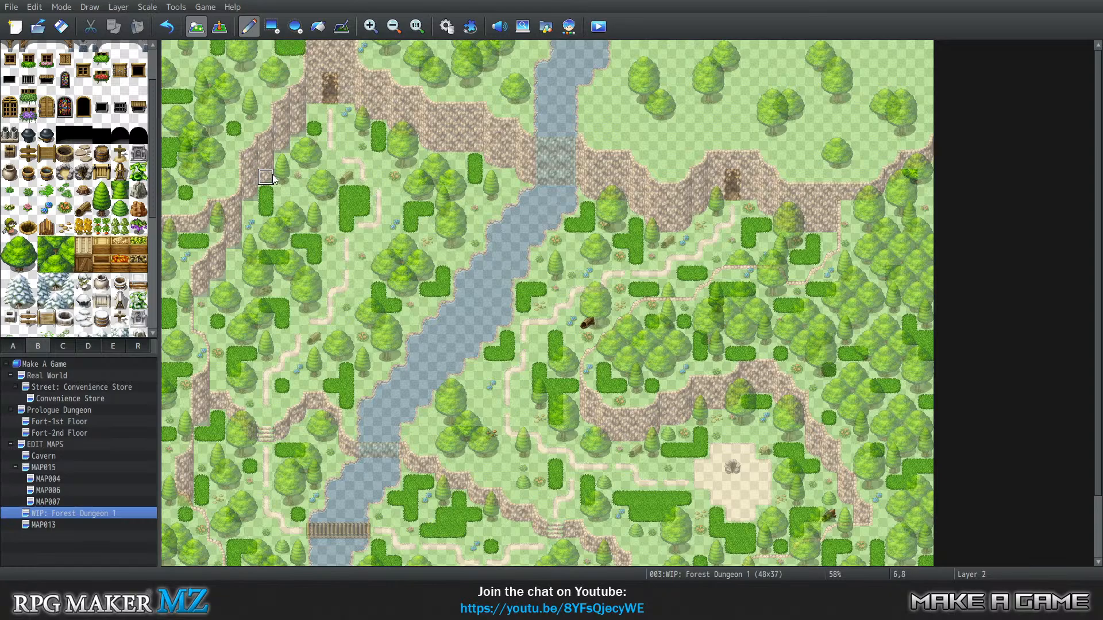
Paint tall-grass patches among the trees on the part of the northwest plateau between the cave cliff and the river
{"action": "left_click", "coordinate": [489, 80]}
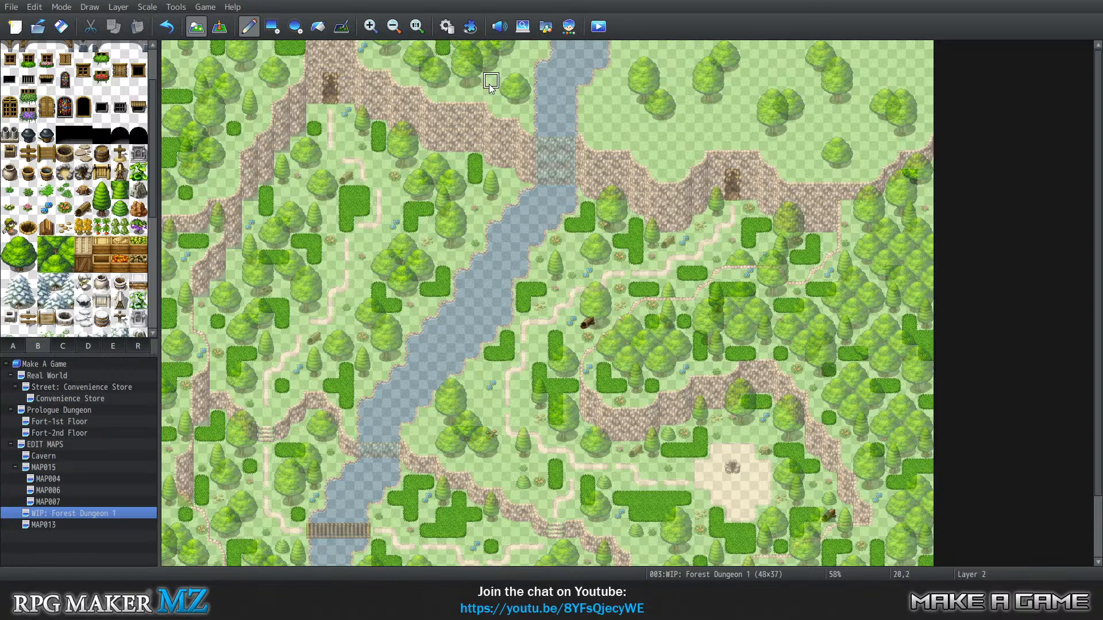
{"action": "left_click", "coordinate": [504, 68]}
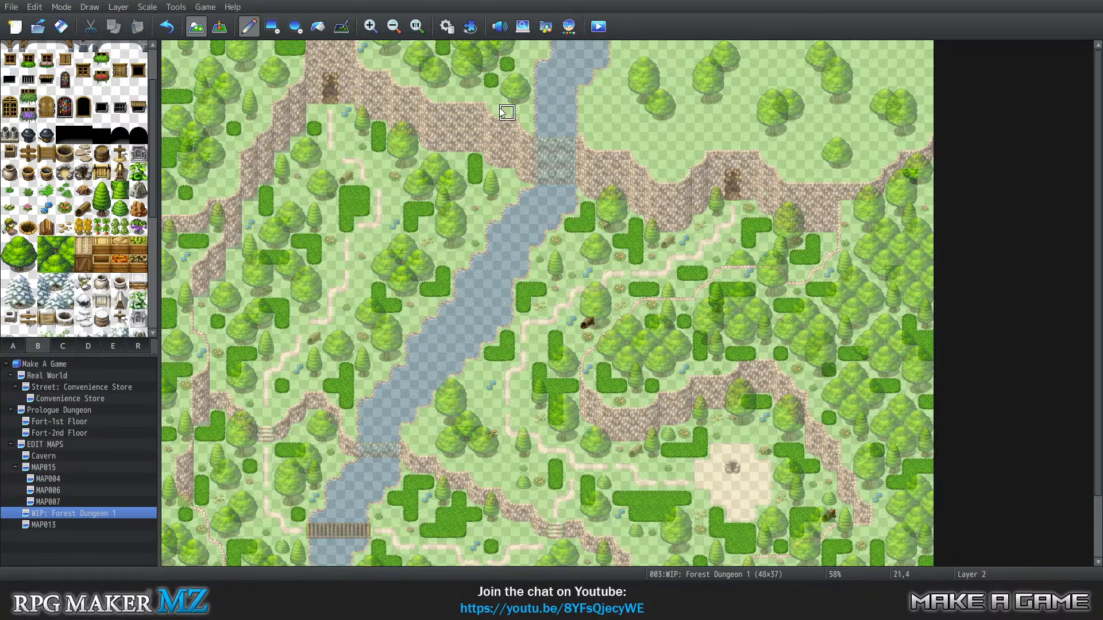
{"action": "left_click", "coordinate": [505, 81]}
{"action": "left_click", "coordinate": [539, 48]}
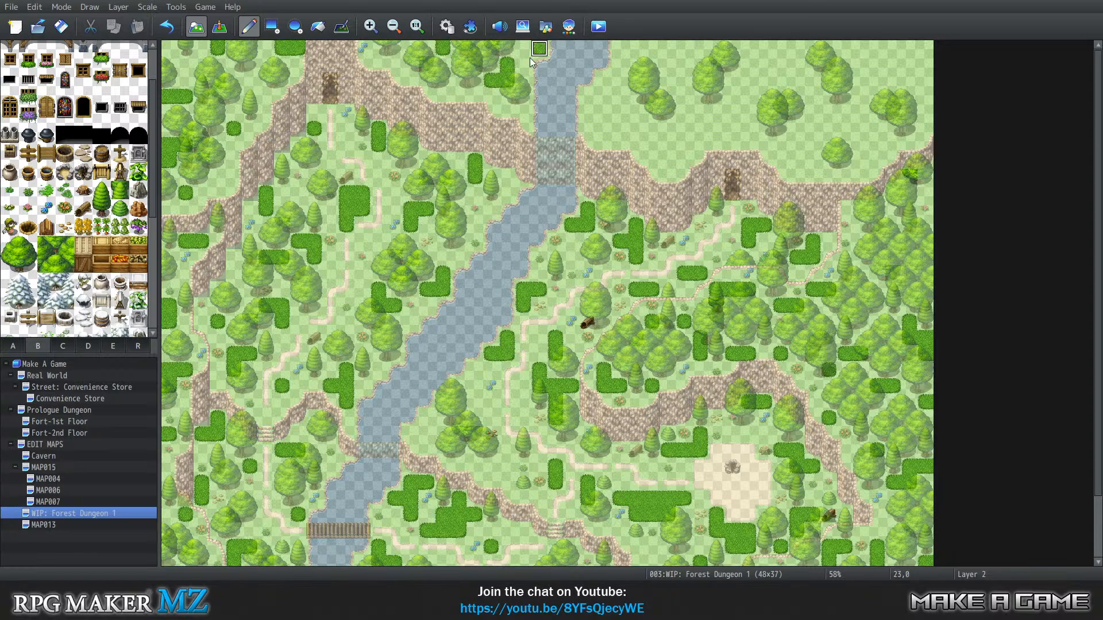
{"action": "left_click_drag", "start_coordinate": [460, 97], "coordinate": [444, 97]}
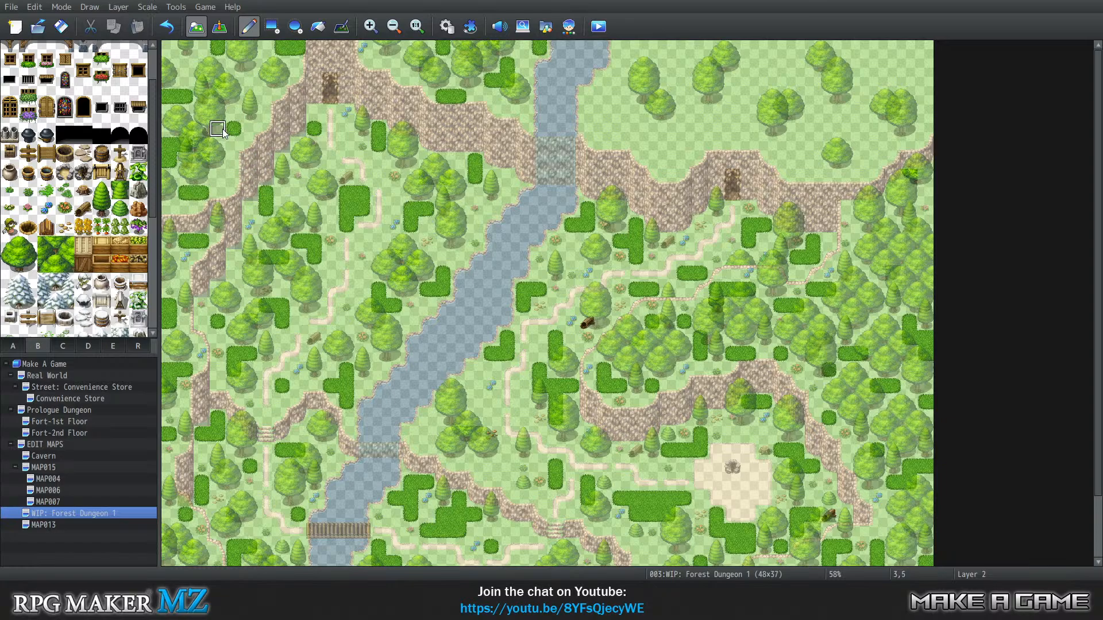
{"action": "left_click_drag", "start_coordinate": [218, 129], "coordinate": [234, 130]}
{"action": "key", "text": "ctrl+z"}
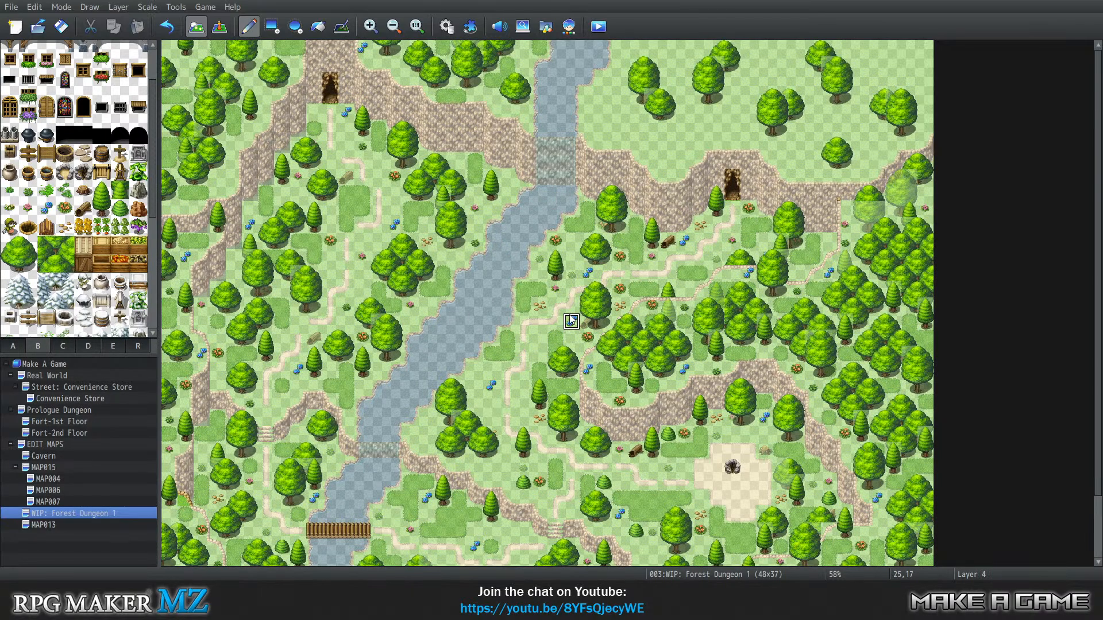
Scatter blue flowers and small brown plants on layer 4 across both sides of the northwest plateau
{"action": "left_click", "coordinate": [252, 81]}
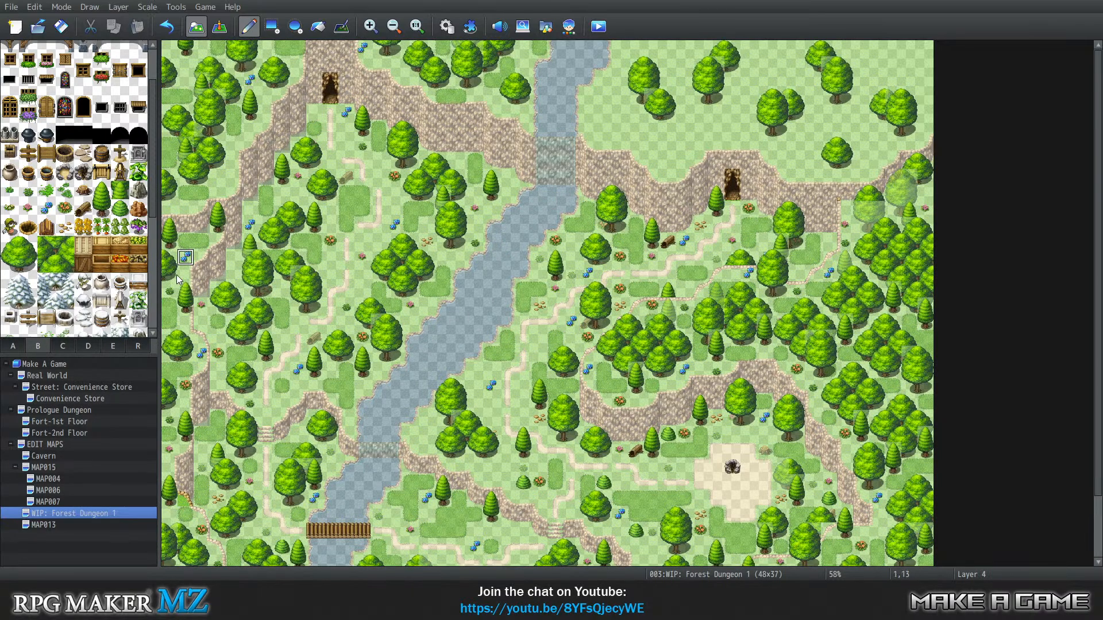
{"action": "left_click", "coordinate": [217, 193]}
{"action": "left_click", "coordinate": [491, 97]}
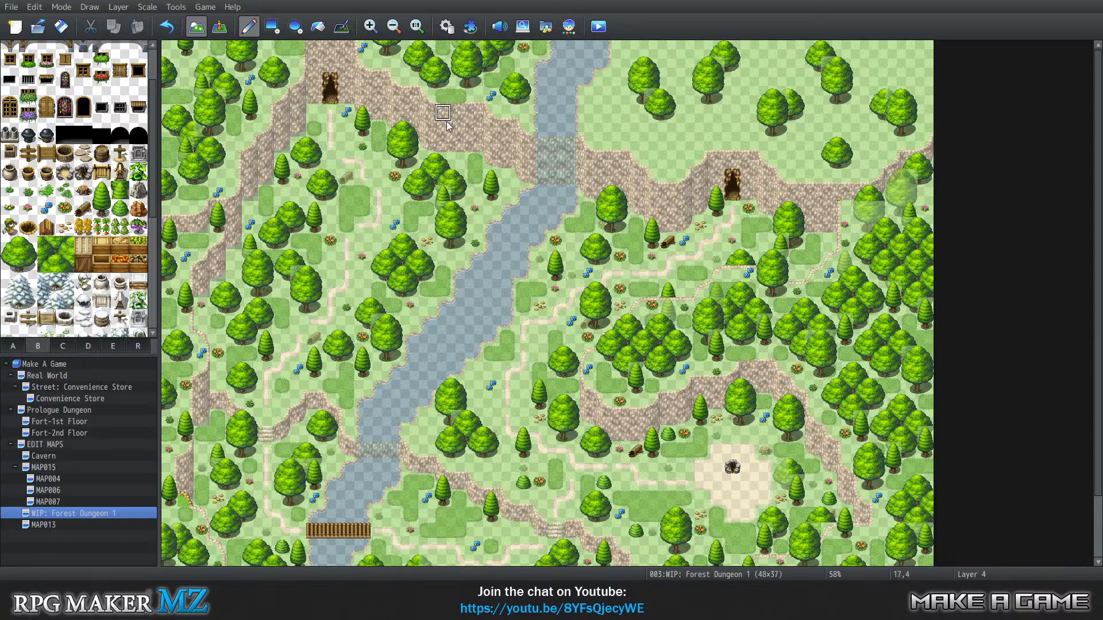
{"action": "left_click", "coordinate": [185, 66]}
{"action": "left_click", "coordinate": [233, 145]}
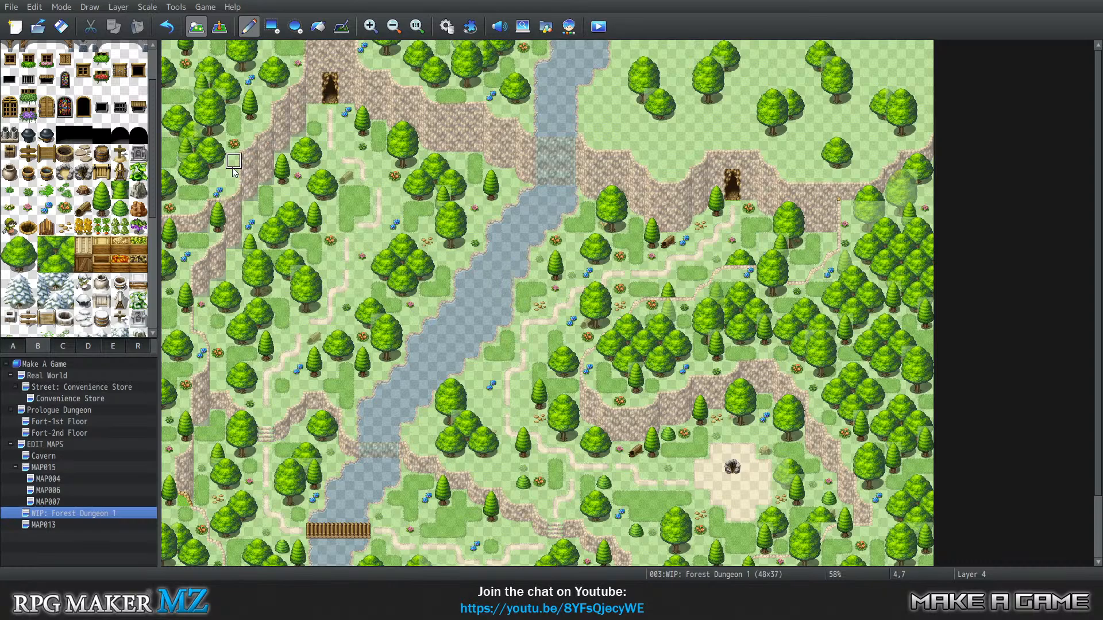
{"action": "key", "text": "Tab"}
{"action": "key", "text": "Tab"}
{"action": "key", "text": "Tab"}
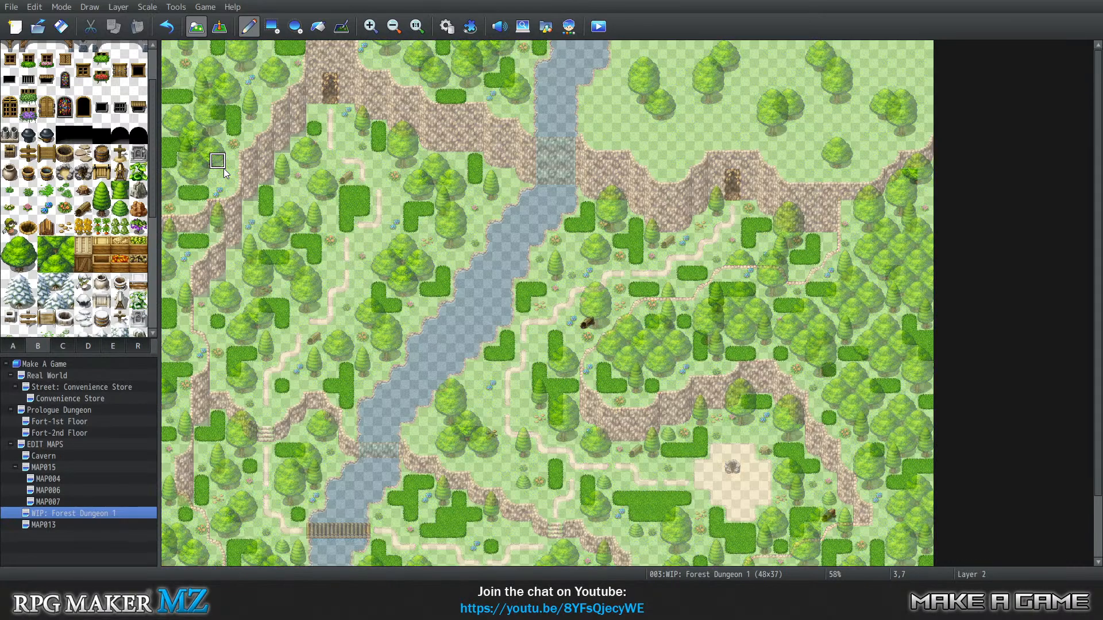
{"action": "left_click", "coordinate": [224, 166]}
{"action": "key", "text": "Tab"}
{"action": "key", "text": "Tab"}
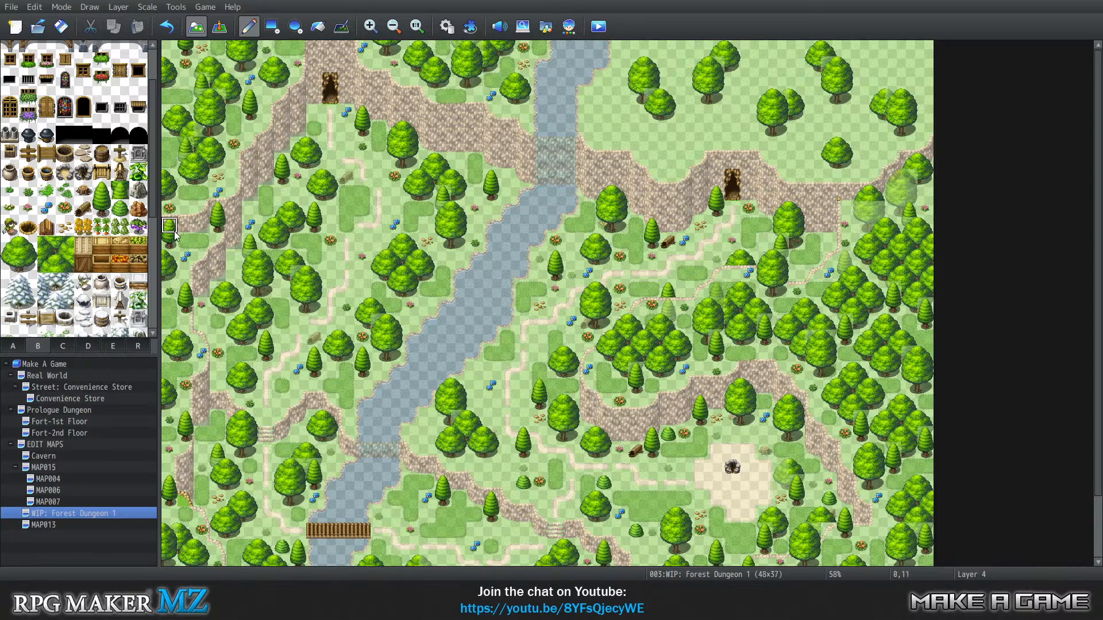
{"action": "left_click", "coordinate": [506, 113]}
Examine the decorated map layer by layer and in the combined automatic-layer view
{"action": "key", "text": "0"}
{"action": "key", "text": "1"}
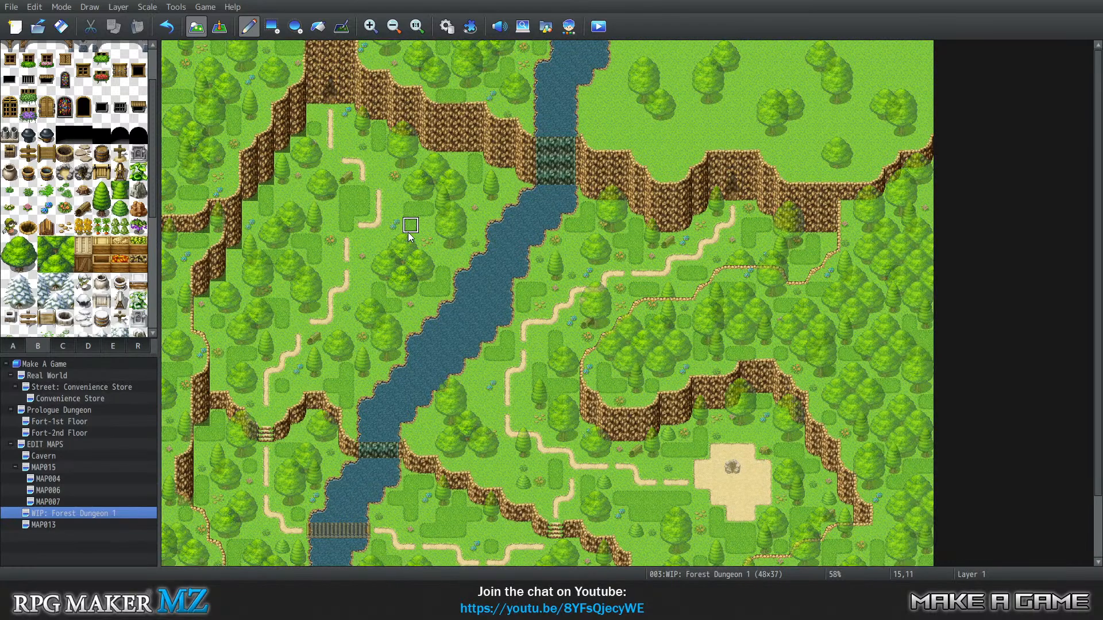
{"action": "key", "text": "2"}
{"action": "key", "text": "3"}
{"action": "key", "text": "4"}
{"action": "key", "text": "0"}
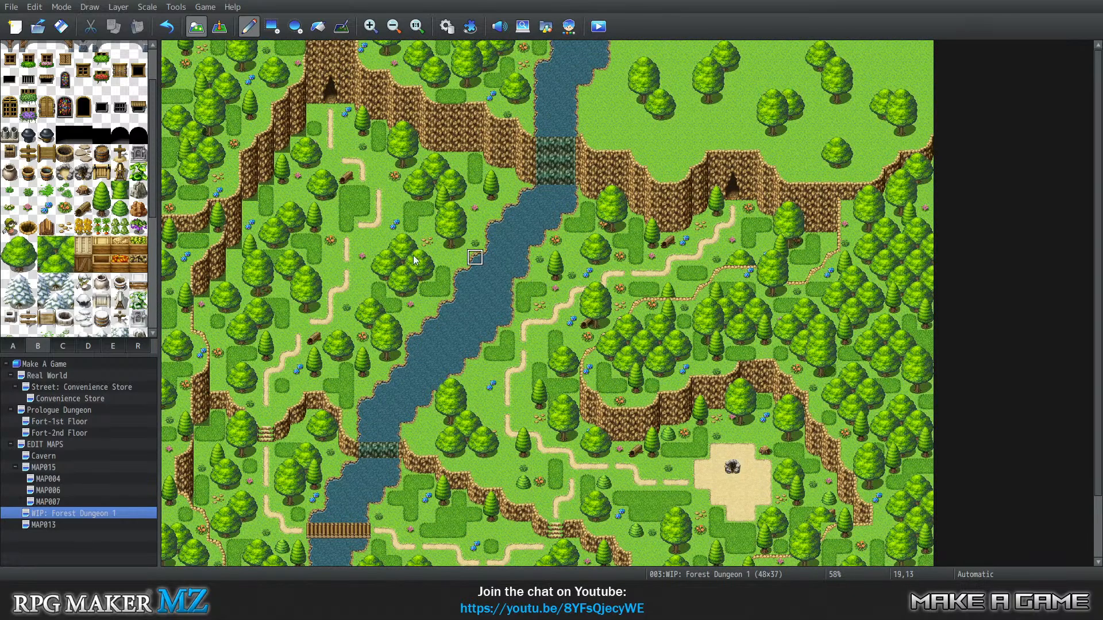
{"action": "scroll", "coordinate": [468, 202], "scroll_direction": "down", "scroll_amount": 1}
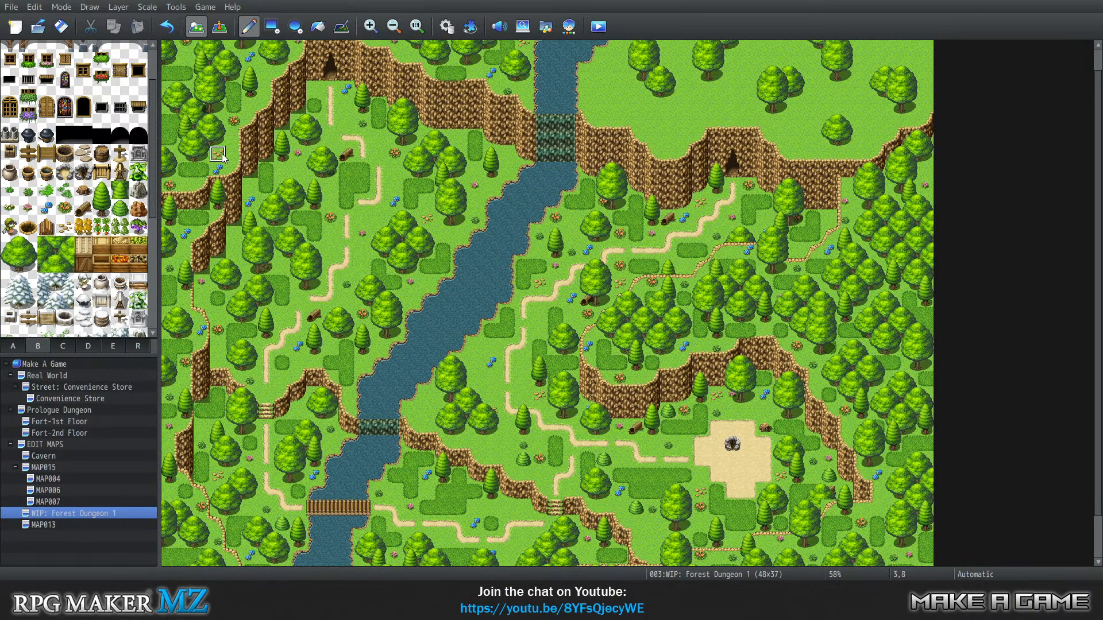
{"action": "key", "text": "1"}
{"action": "key", "text": "2"}
{"action": "key", "text": "3"}
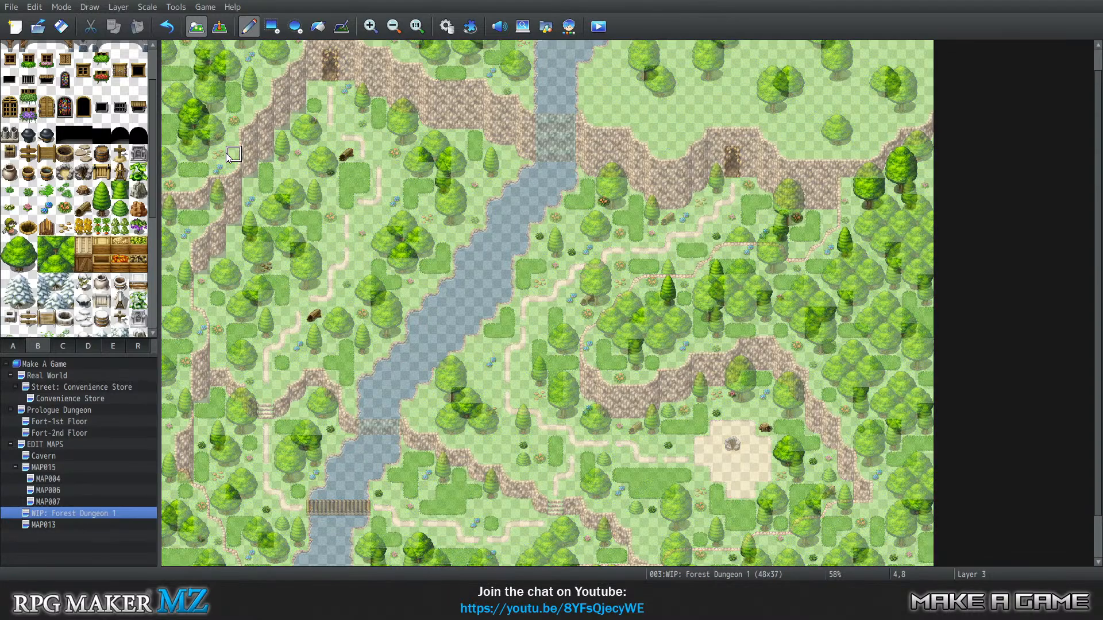
{"action": "key", "text": "4"}
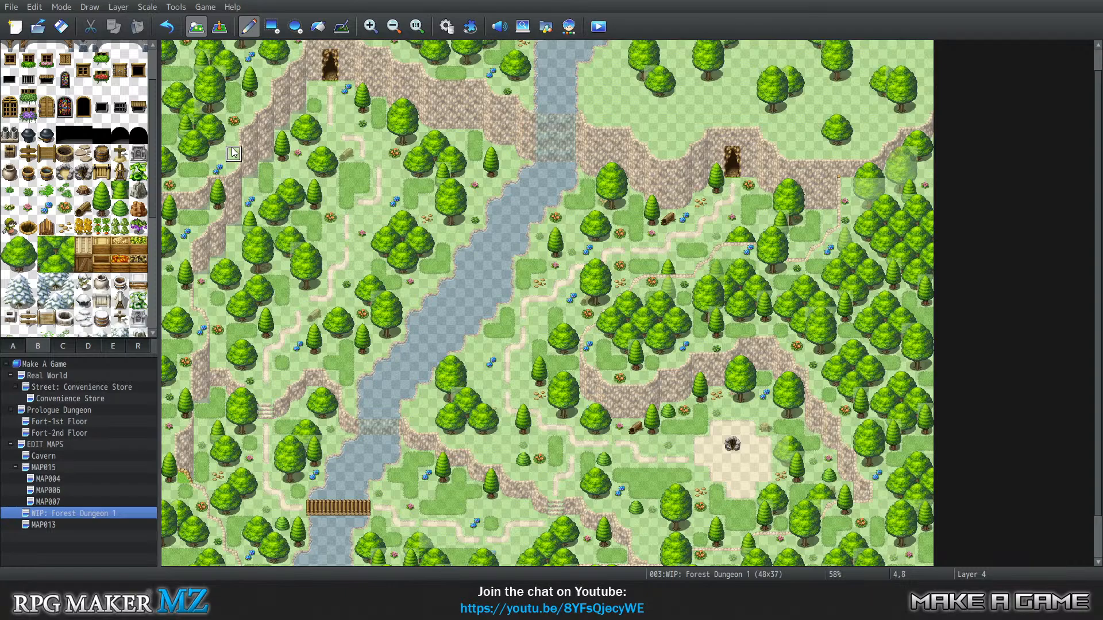
{"action": "key", "text": "1"}
{"action": "key", "text": "2"}
{"action": "key", "text": "3"}
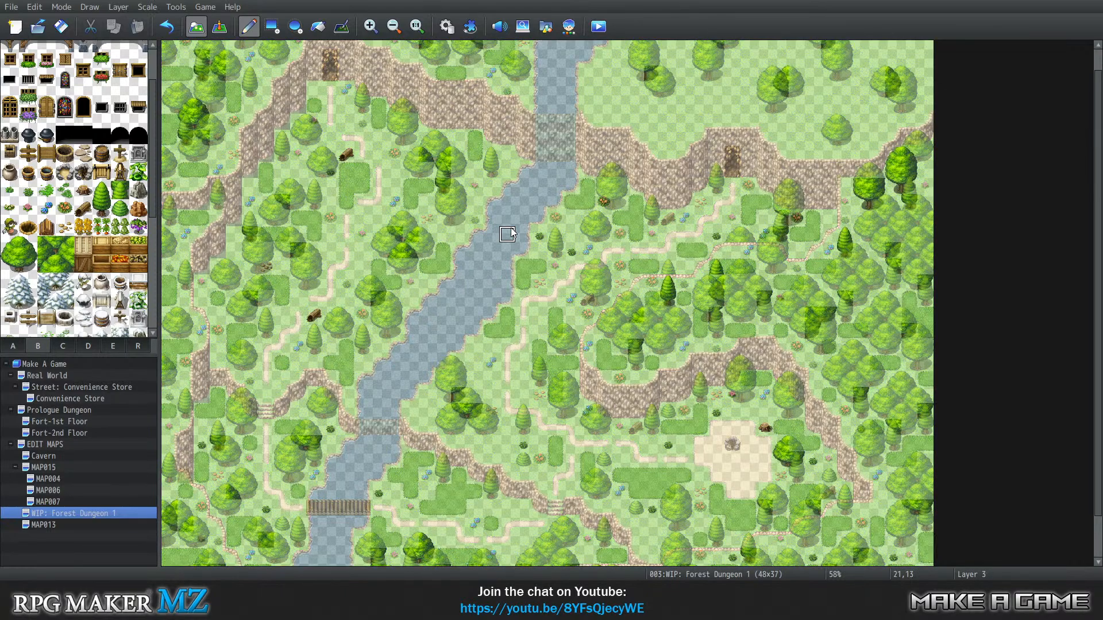
{"action": "key", "text": "4"}
{"action": "key", "text": "0"}
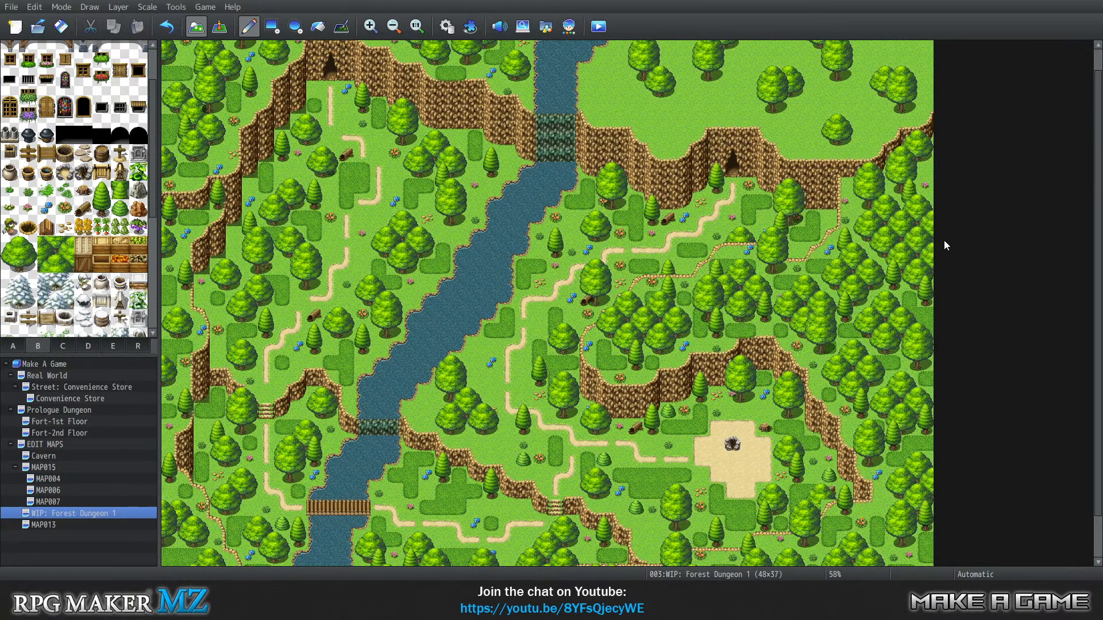
{"action": "scroll", "coordinate": [953, 239], "scroll_direction": "down", "scroll_amount": 2}
{"action": "scroll", "coordinate": [508, 251], "scroll_direction": "up", "scroll_amount": 3}
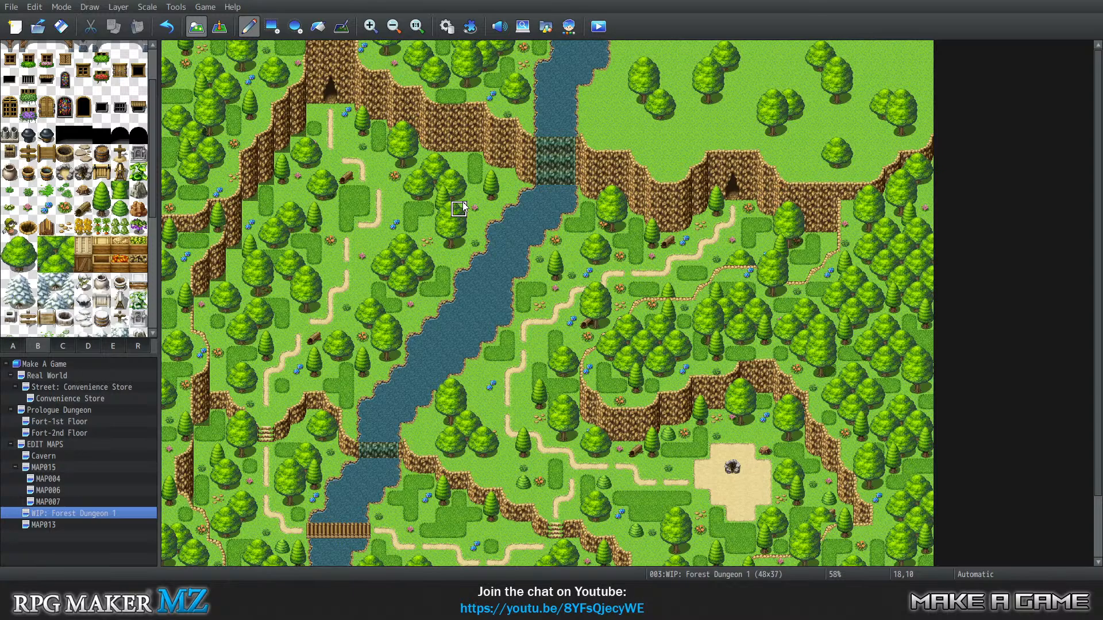
{"action": "scroll", "coordinate": [457, 287], "scroll_direction": "down", "scroll_amount": 3}
{"action": "scroll", "coordinate": [456, 276], "scroll_direction": "up", "scroll_amount": 3}
Add more round trees beside the existing ones on the northeast plateau
{"action": "left_click", "coordinate": [330, 288]}
{"action": "left_click_drag", "start_coordinate": [11, 245], "coordinate": [29, 268]}
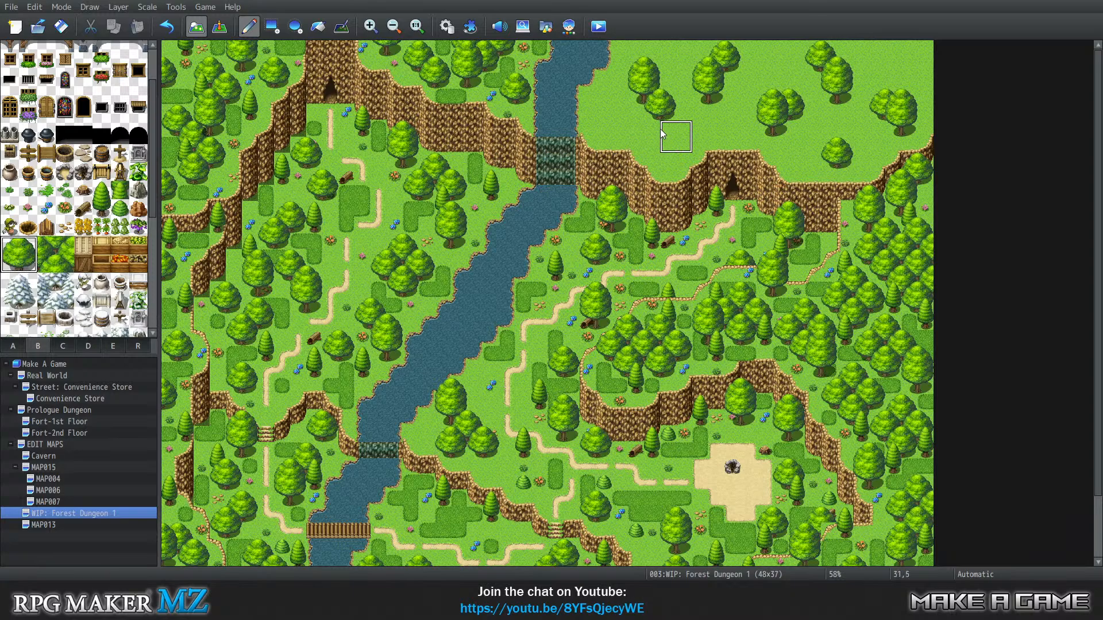
{"action": "left_click", "coordinate": [699, 120]}
{"action": "left_click", "coordinate": [779, 52]}
Erase all trees from the northeast plateau, leaving plain grass above the cliff
{"action": "right_click", "coordinate": [636, 98]}
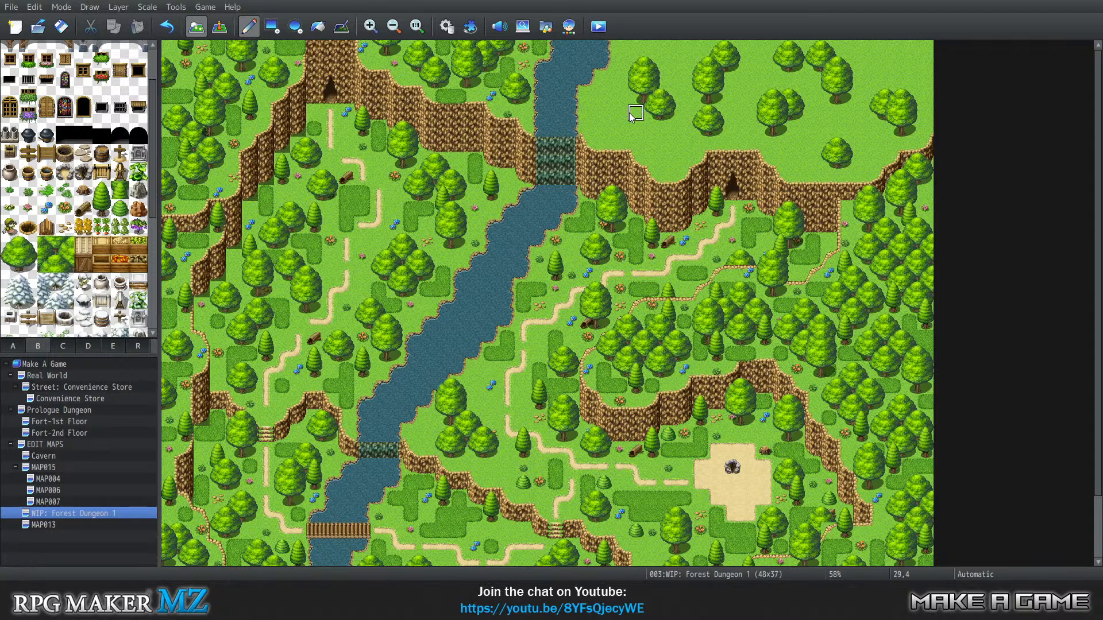
{"action": "left_click_drag", "start_coordinate": [621, 113], "coordinate": [714, 111]}
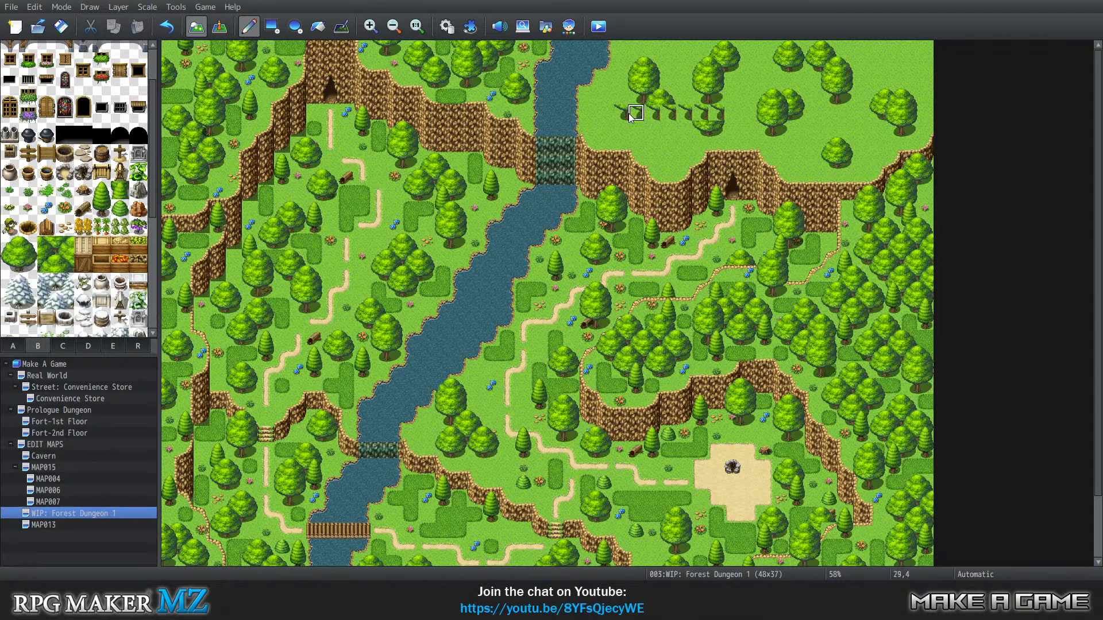
{"action": "mouse_move", "coordinate": [629, 113]}
{"action": "left_mouse_down"}
{"action": "mouse_move", "coordinate": [796, 131]}
{"action": "mouse_move", "coordinate": [836, 155]}
{"action": "mouse_move", "coordinate": [712, 115]}
{"action": "mouse_move", "coordinate": [829, 81]}
{"action": "mouse_move", "coordinate": [844, 51]}
{"action": "mouse_move", "coordinate": [813, 64]}
{"action": "mouse_move", "coordinate": [731, 54]}
{"action": "mouse_move", "coordinate": [652, 83]}
{"action": "mouse_move", "coordinate": [635, 61]}
{"action": "mouse_move", "coordinate": [905, 123]}
{"action": "mouse_move", "coordinate": [874, 99]}
{"action": "mouse_move", "coordinate": [830, 128]}
{"action": "mouse_move", "coordinate": [812, 163]}
{"action": "mouse_move", "coordinate": [872, 164]}
{"action": "left_mouse_up"}
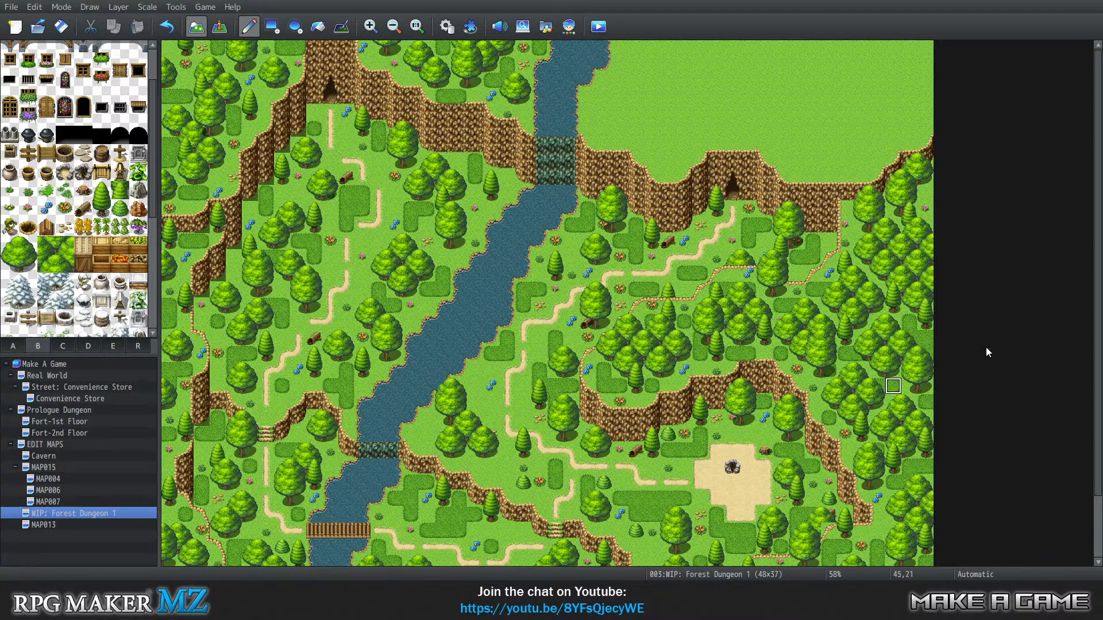
Place a staggered cluster of six round trees on the western side of the northeast plateau, just east of the river
{"action": "left_click", "coordinate": [18, 254]}
{"action": "left_click_drag", "start_coordinate": [644, 119], "coordinate": [660, 119]}
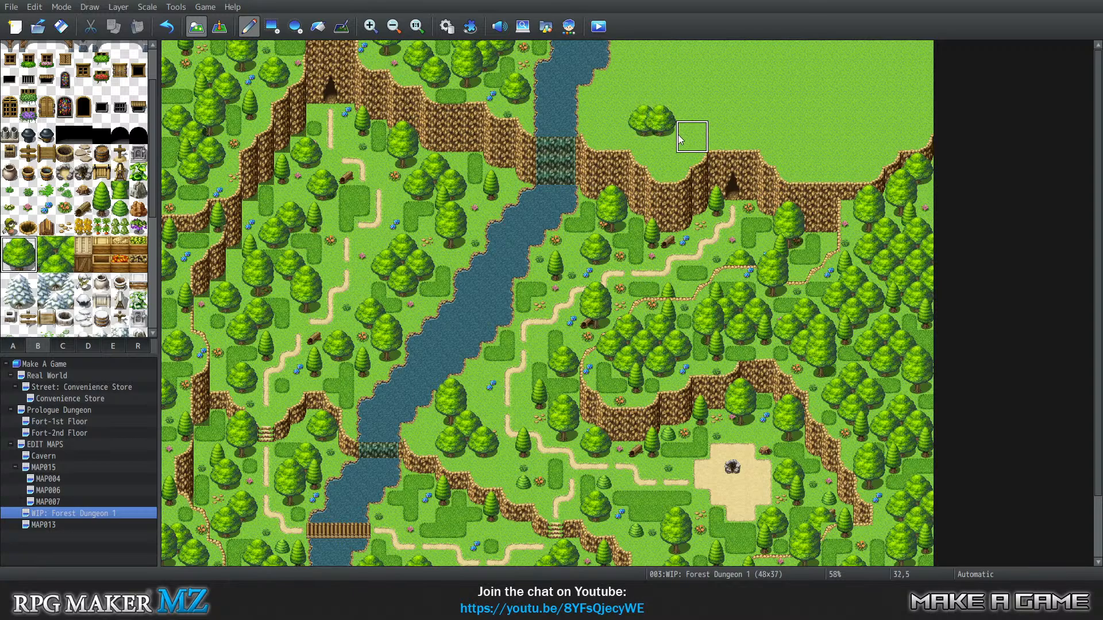
{"action": "key", "text": "ctrl+z"}
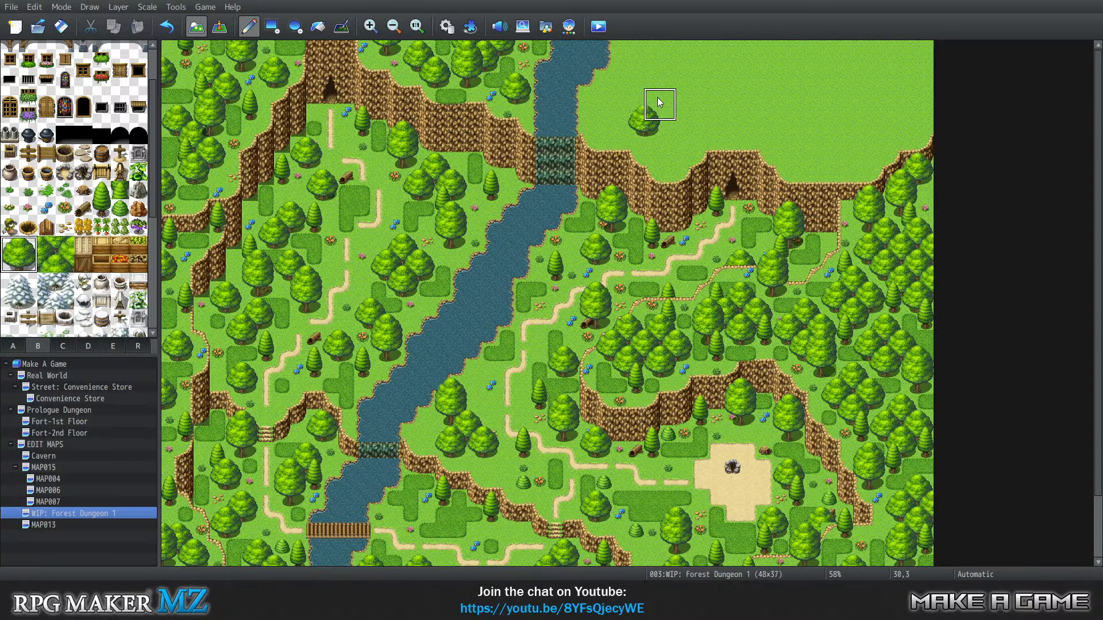
{"action": "left_click", "coordinate": [657, 99]}
{"action": "left_click", "coordinate": [641, 87]}
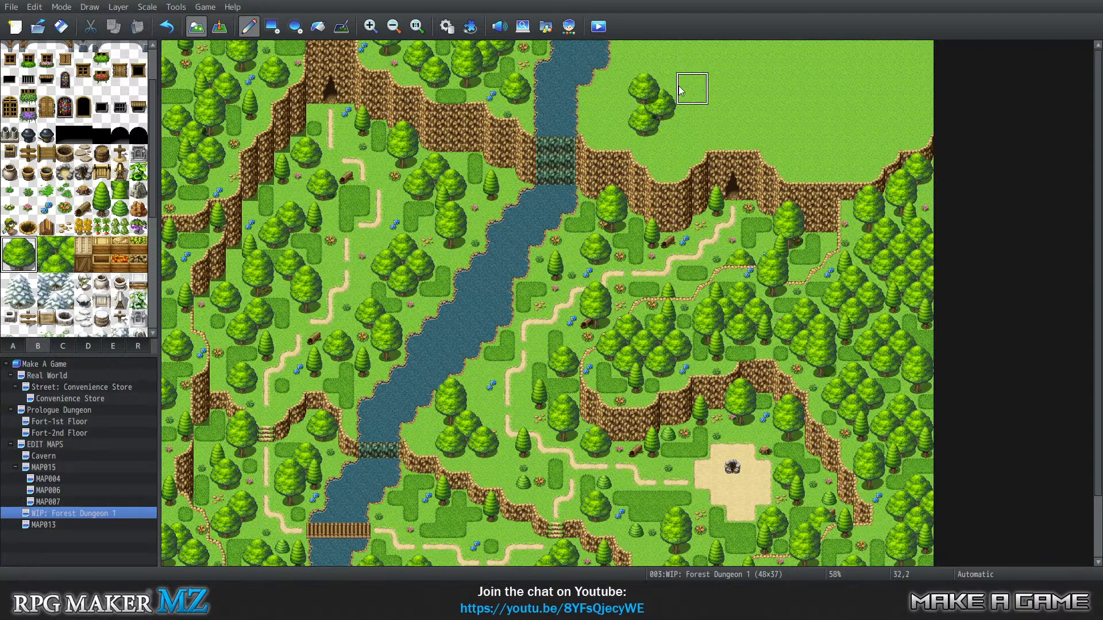
{"action": "left_click", "coordinate": [677, 89]}
{"action": "key", "text": "ctrl+z"}
{"action": "left_click", "coordinate": [671, 85]}
{"action": "left_click", "coordinate": [695, 104]}
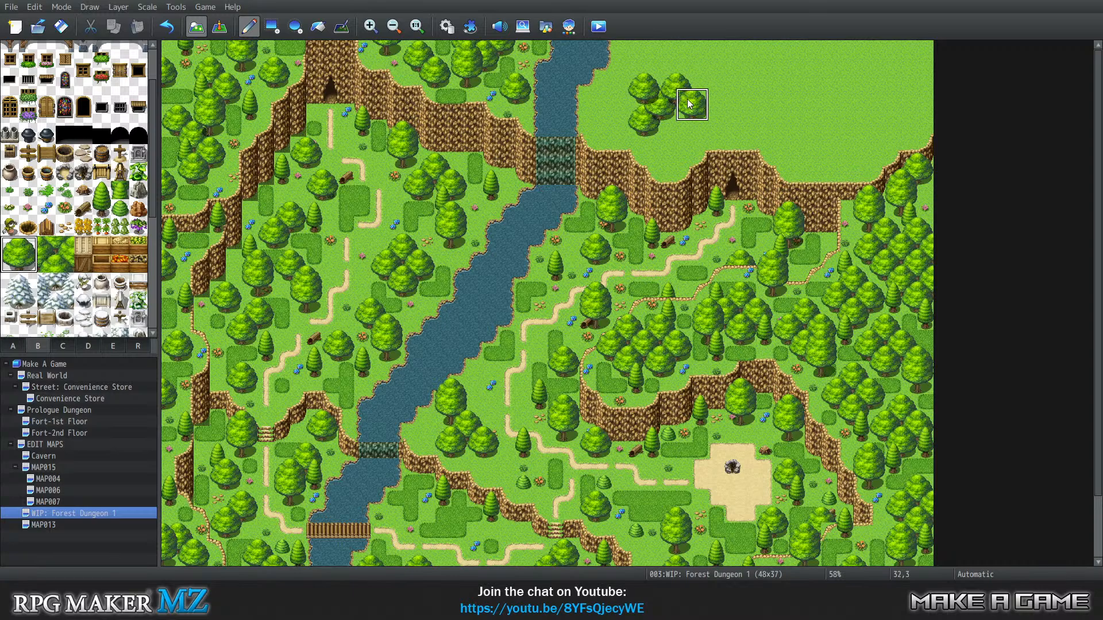
{"action": "left_click", "coordinate": [652, 63]}
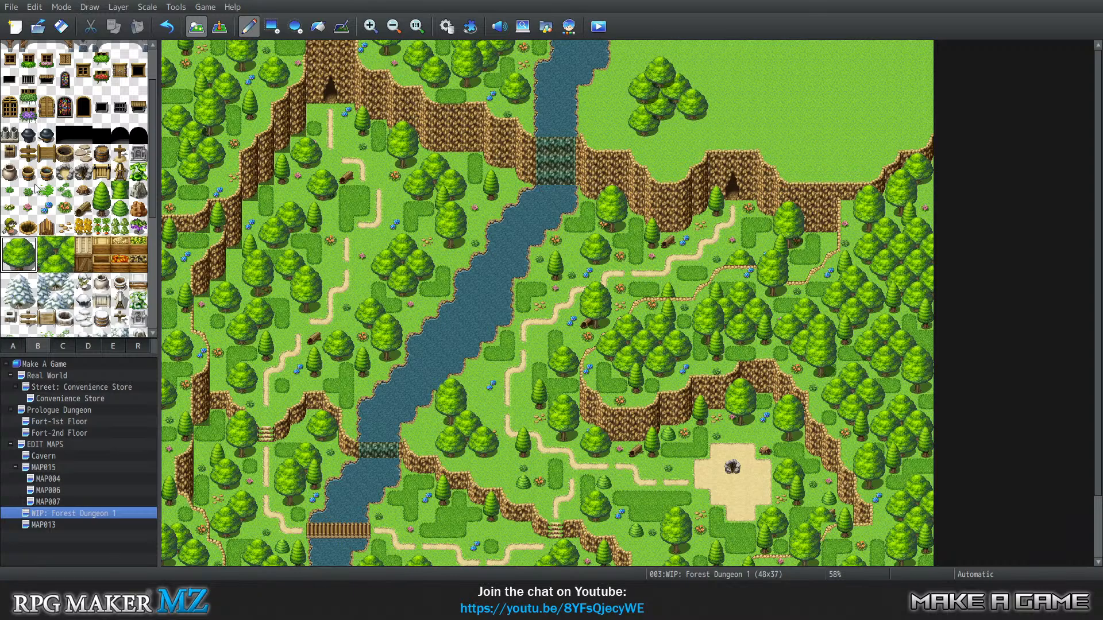
Extend the western round-tree cluster to the cliff edge and place a diagonal pair of round trees just east of it
{"action": "left_click", "coordinate": [53, 248]}
{"action": "left_click_drag", "start_coordinate": [56, 251], "coordinate": [64, 265]}
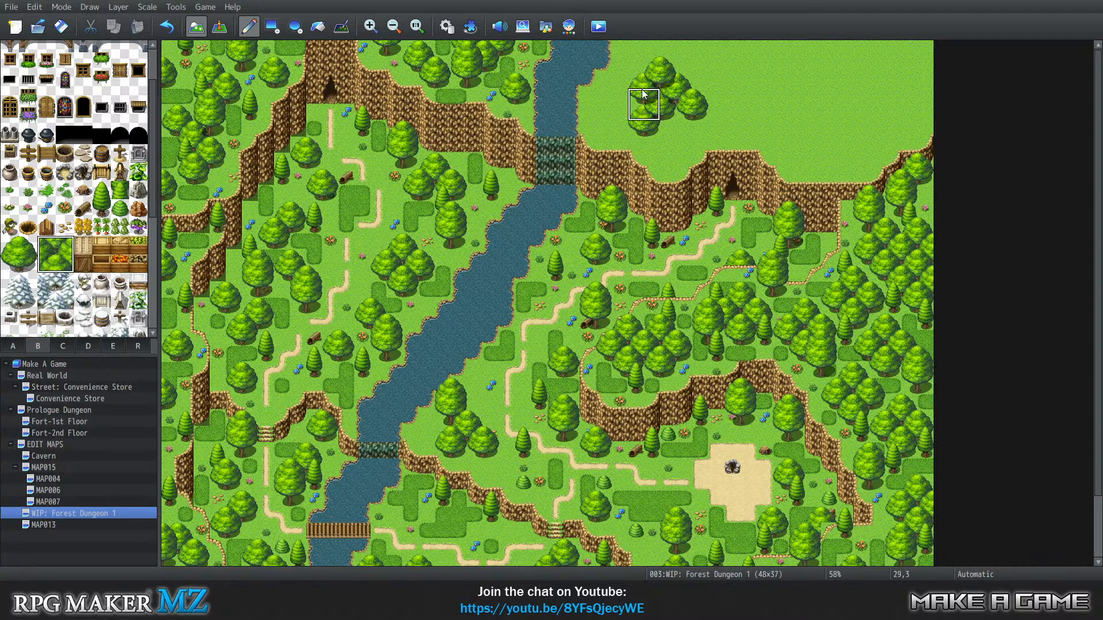
{"action": "left_click", "coordinate": [27, 245]}
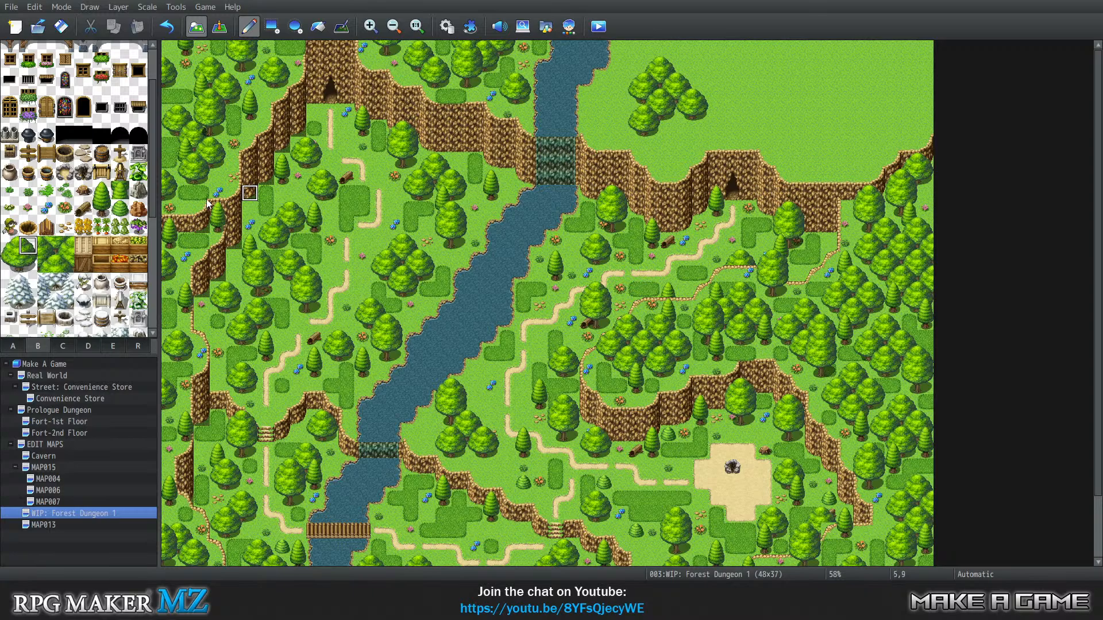
{"action": "left_click", "coordinate": [49, 248]}
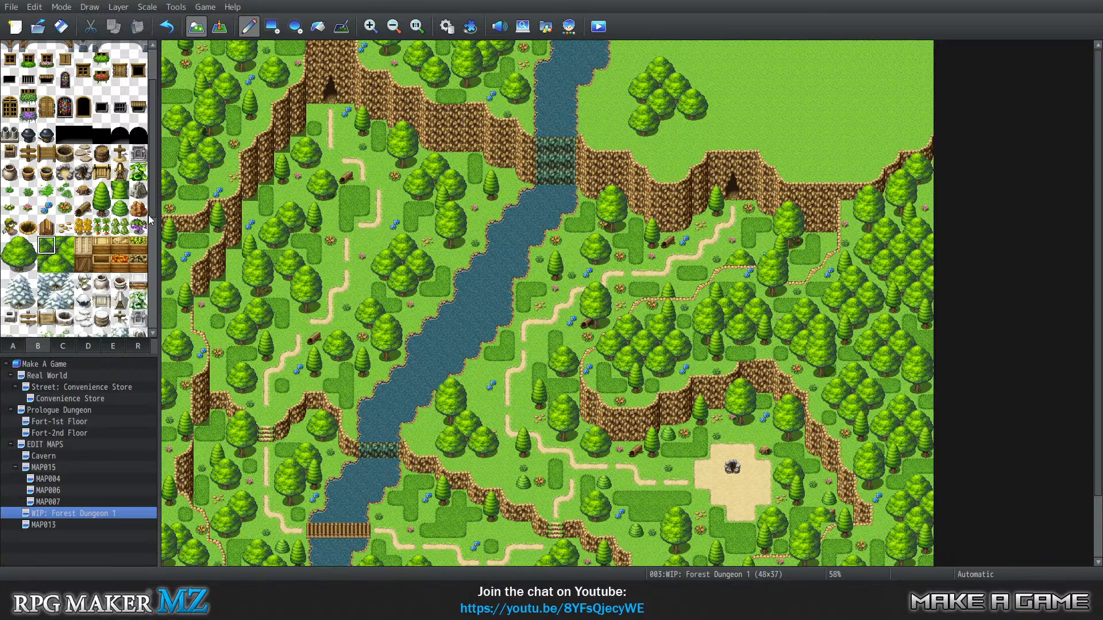
{"action": "left_click", "coordinate": [65, 246]}
{"action": "left_click", "coordinate": [26, 259]}
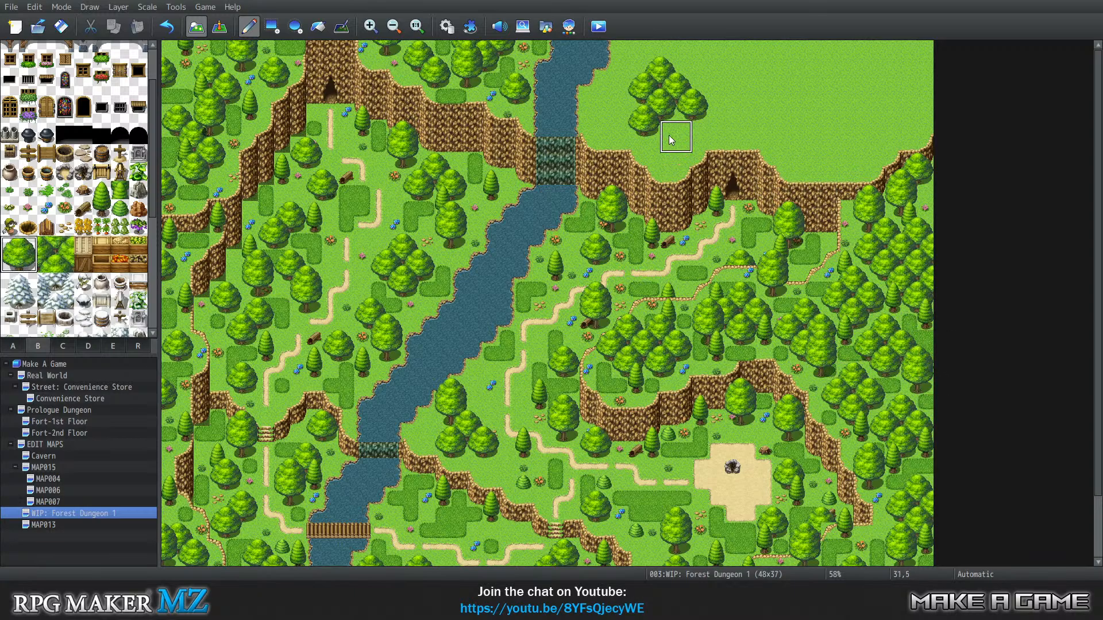
{"action": "left_click", "coordinate": [659, 152]}
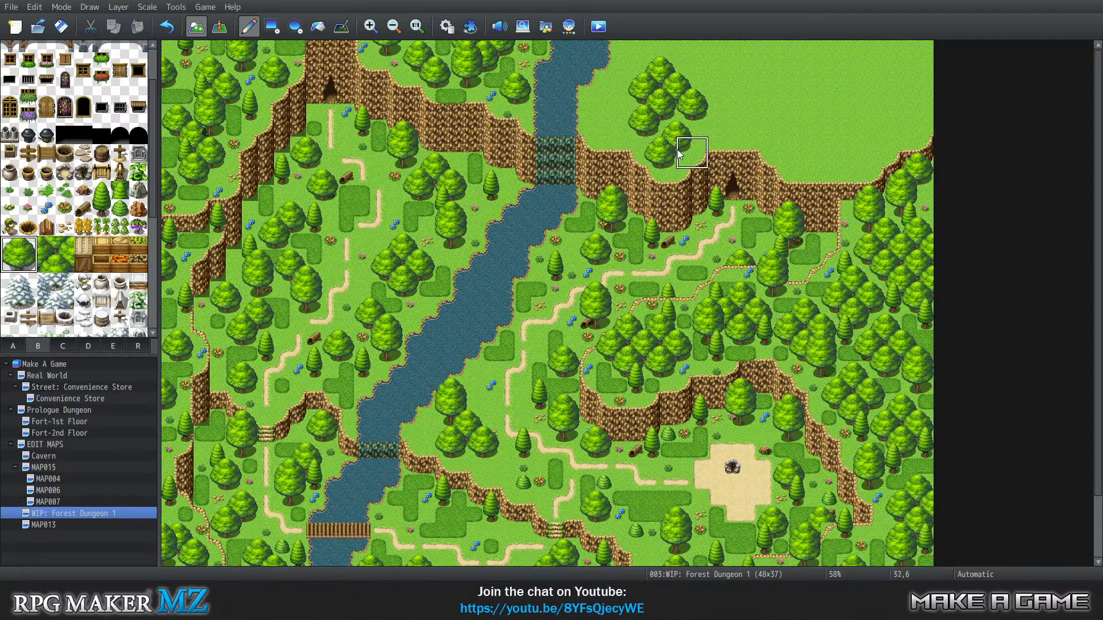
{"action": "left_click", "coordinate": [719, 63]}
{"action": "left_click", "coordinate": [735, 80]}
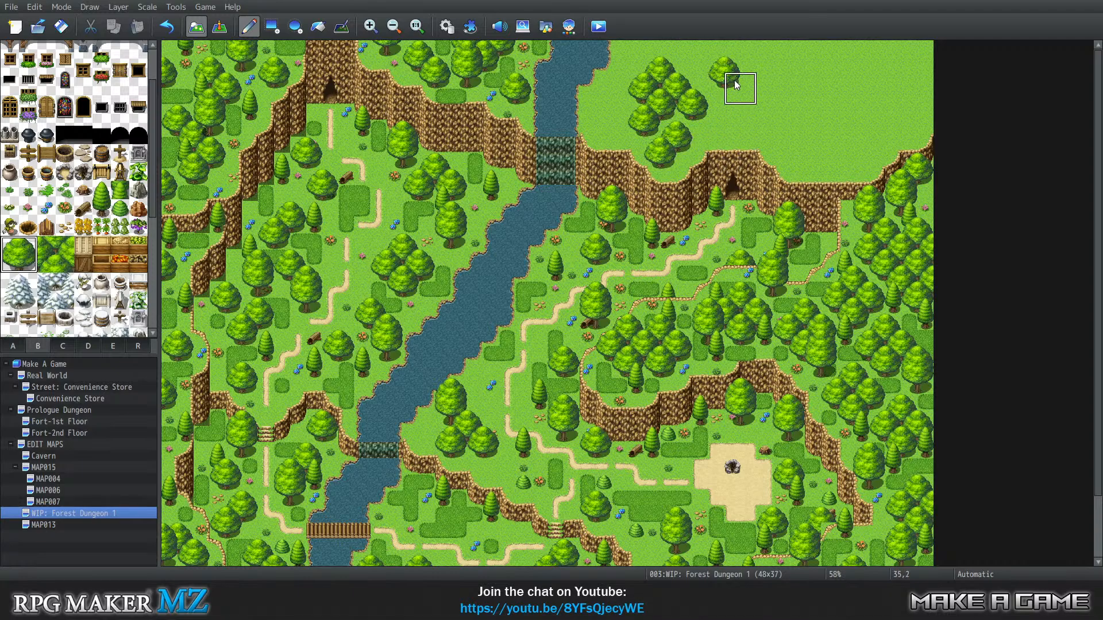
Place two three-tree groups of round trees east of the plateau's middle, one farther north and one near the cliff
{"action": "left_click", "coordinate": [818, 65]}
{"action": "left_click", "coordinate": [805, 95]}
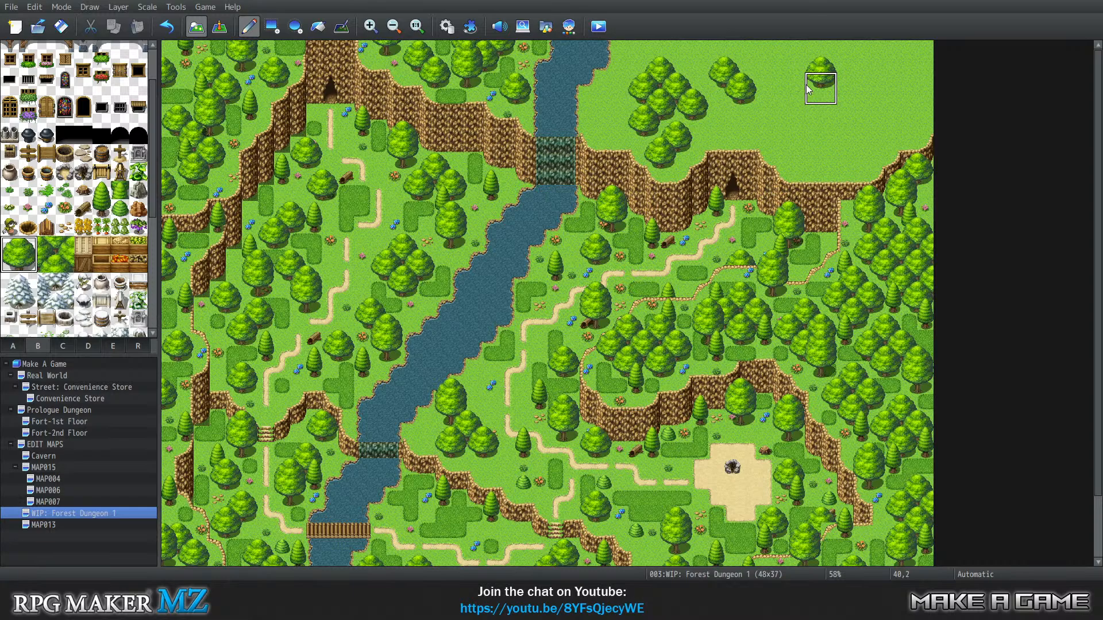
{"action": "left_click", "coordinate": [789, 65]}
{"action": "left_click", "coordinate": [818, 118]}
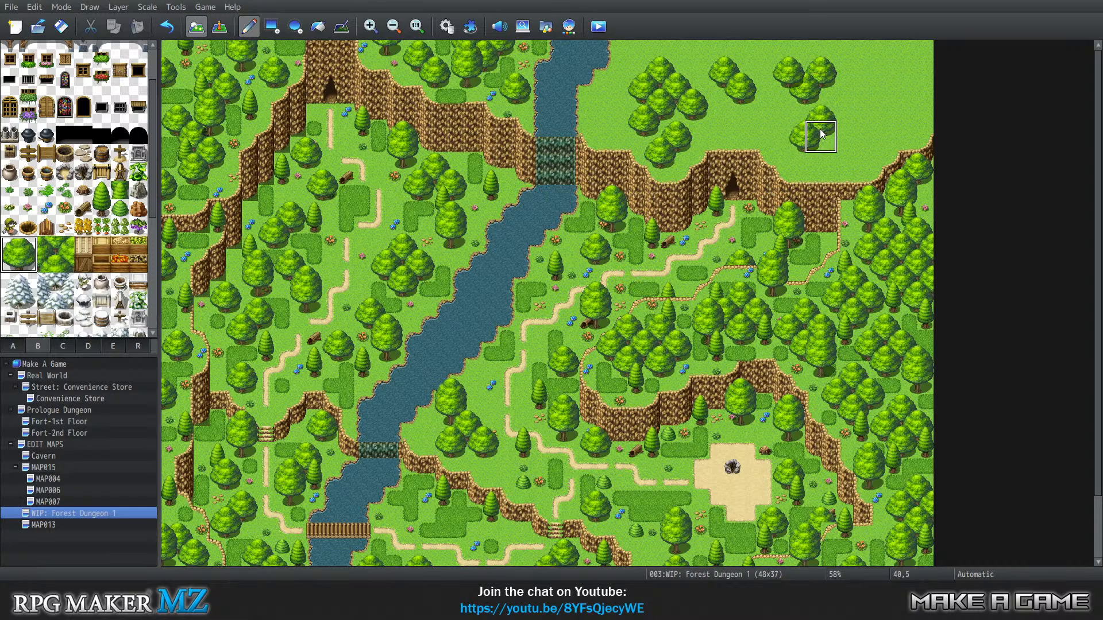
{"action": "left_click", "coordinate": [799, 138]}
{"action": "left_click", "coordinate": [816, 150]}
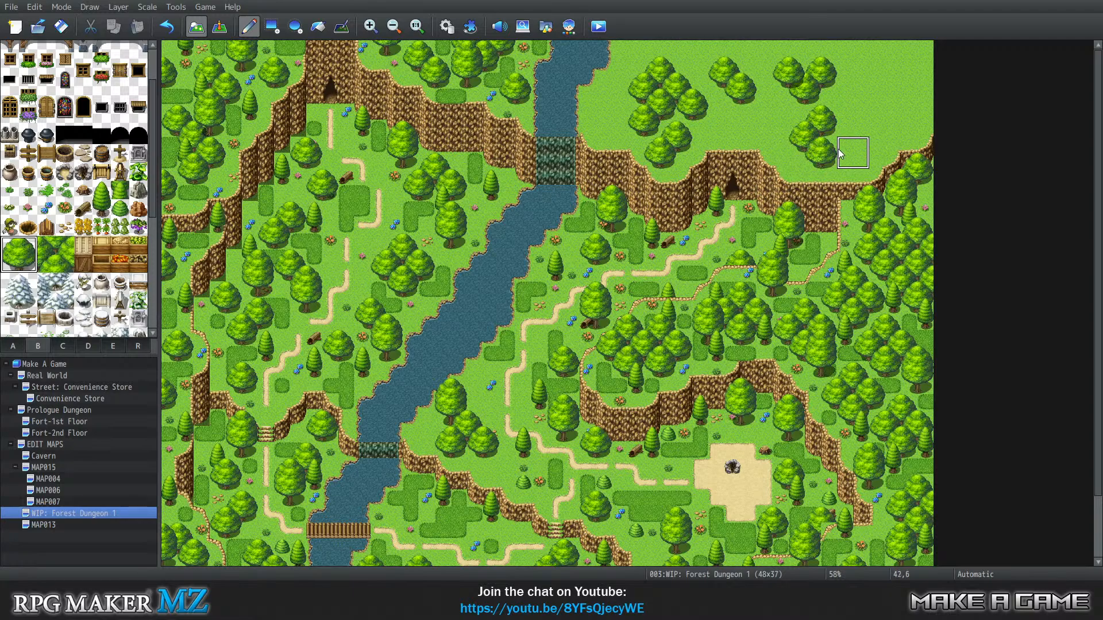
Add round trees beside the southeastern group and in the northeast corner of the plateau
{"action": "left_click", "coordinate": [857, 137]}
{"action": "left_click", "coordinate": [873, 72]}
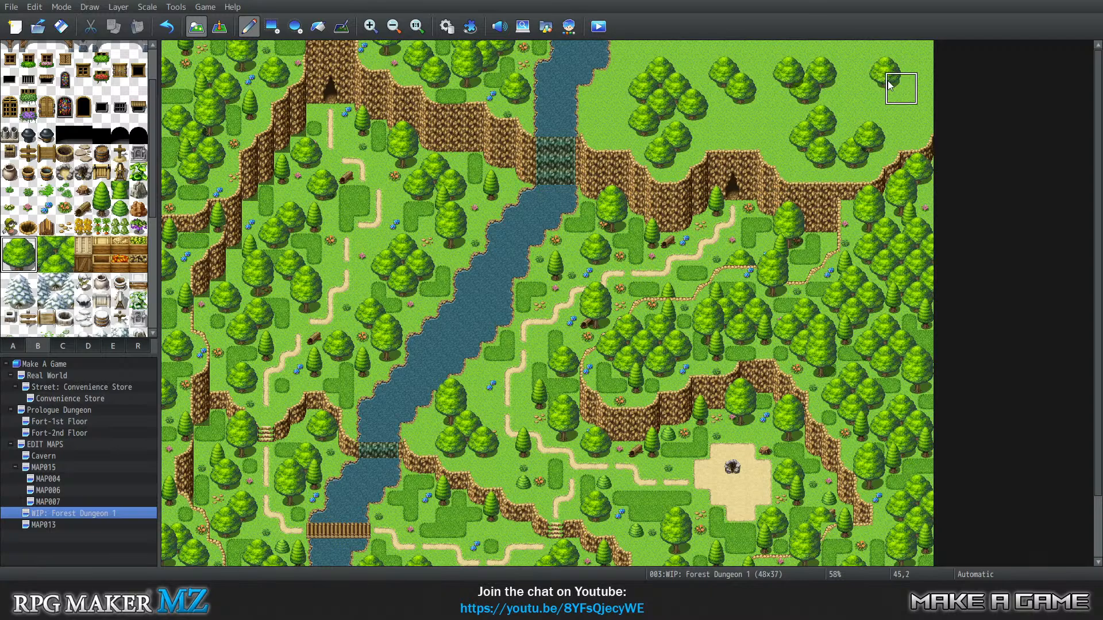
{"action": "left_click", "coordinate": [890, 86]}
{"action": "left_click", "coordinate": [862, 48]}
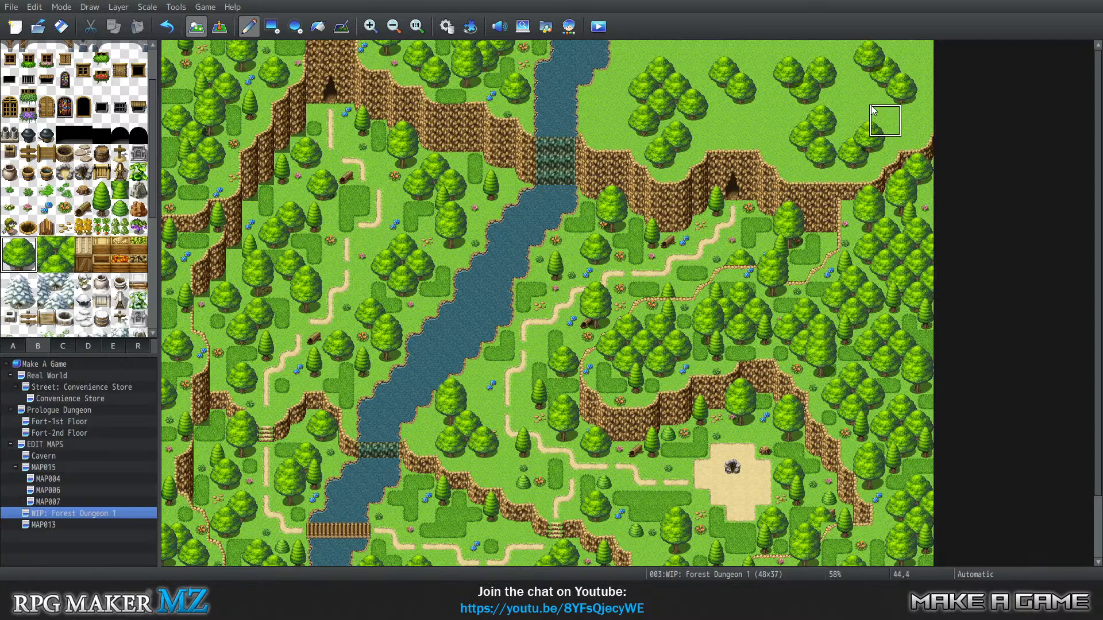
{"action": "left_click", "coordinate": [901, 48]}
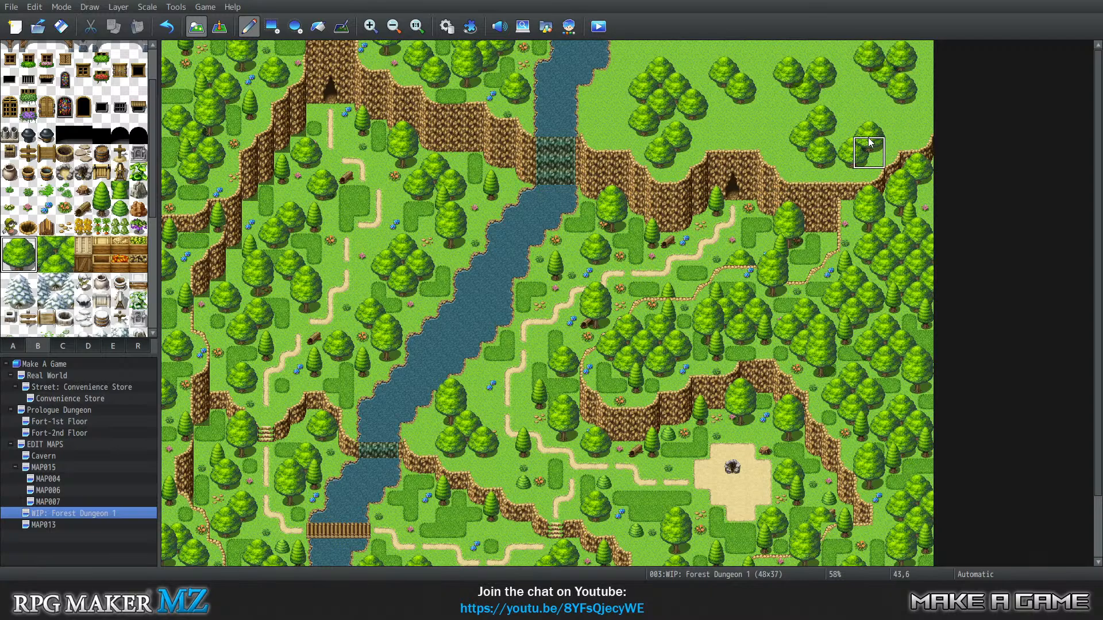
Place the lower halves of round trees along the map's northern edge above the plateau
{"action": "right_click", "coordinate": [847, 80]}
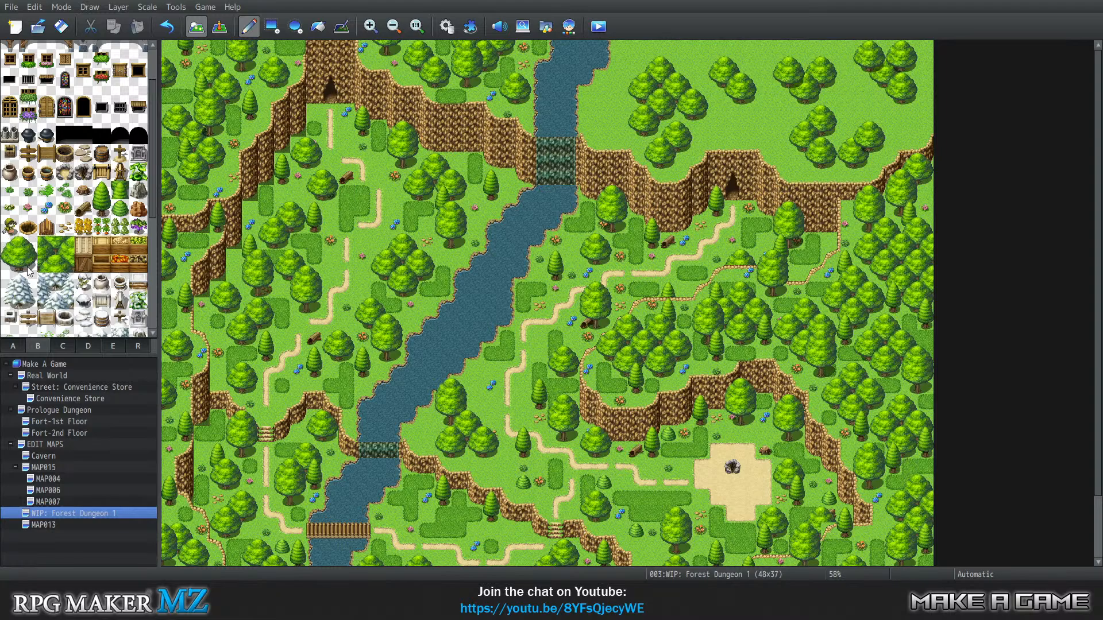
{"action": "left_click", "coordinate": [850, 48]}
{"action": "left_click", "coordinate": [690, 47]}
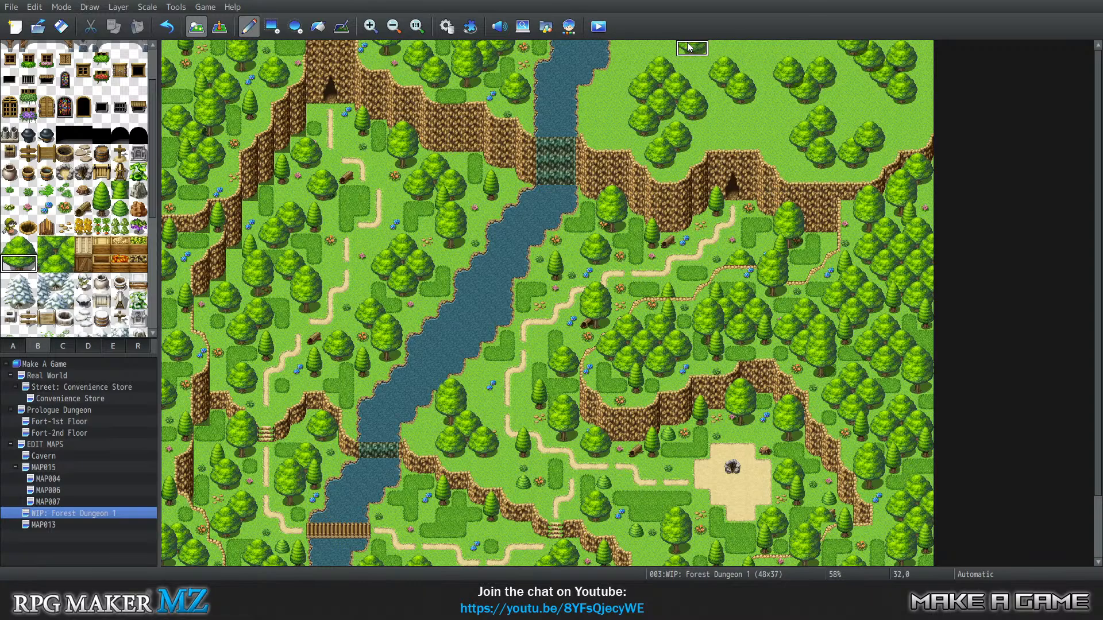
{"action": "left_click", "coordinate": [727, 169]}
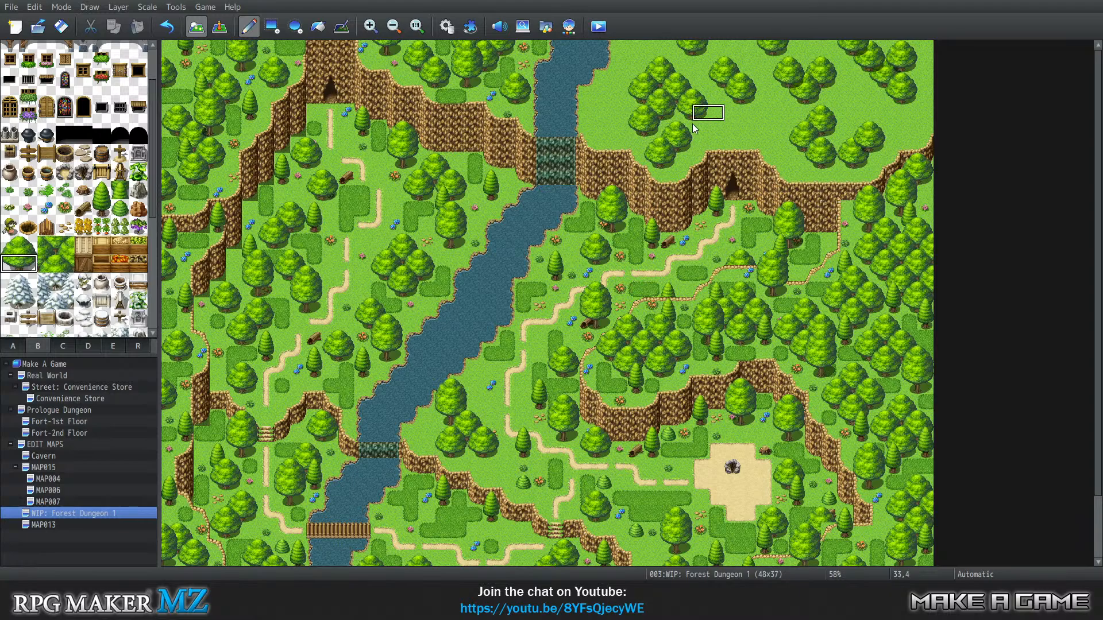
Scatter six narrow conifers among and beside the round-tree groups across the northeast plateau
{"action": "left_click", "coordinate": [19, 251]}
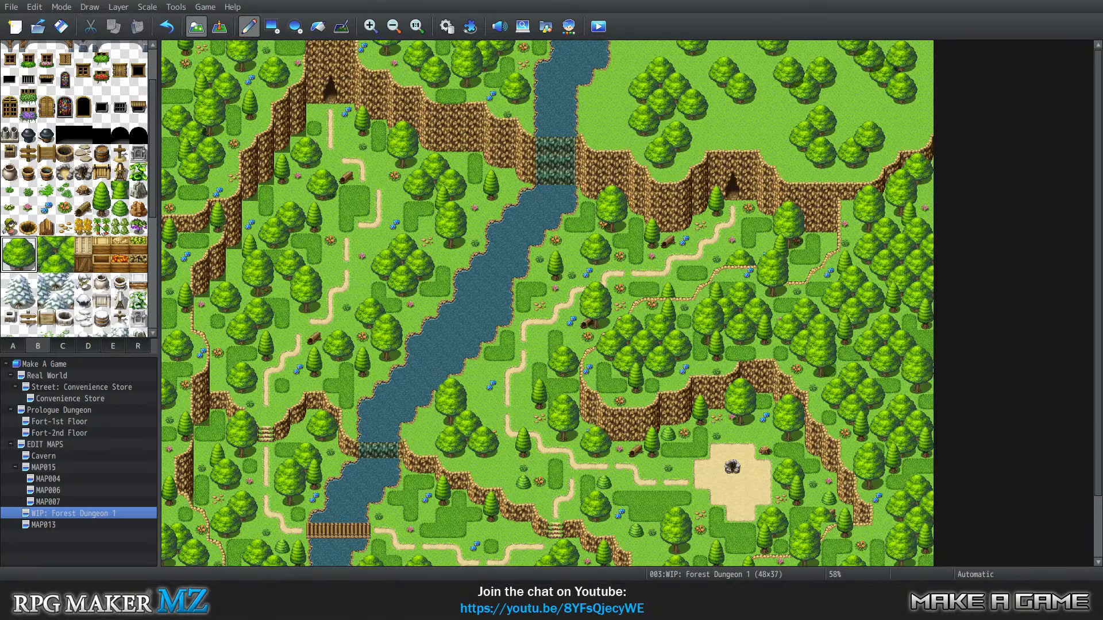
{"action": "left_click", "coordinate": [100, 198]}
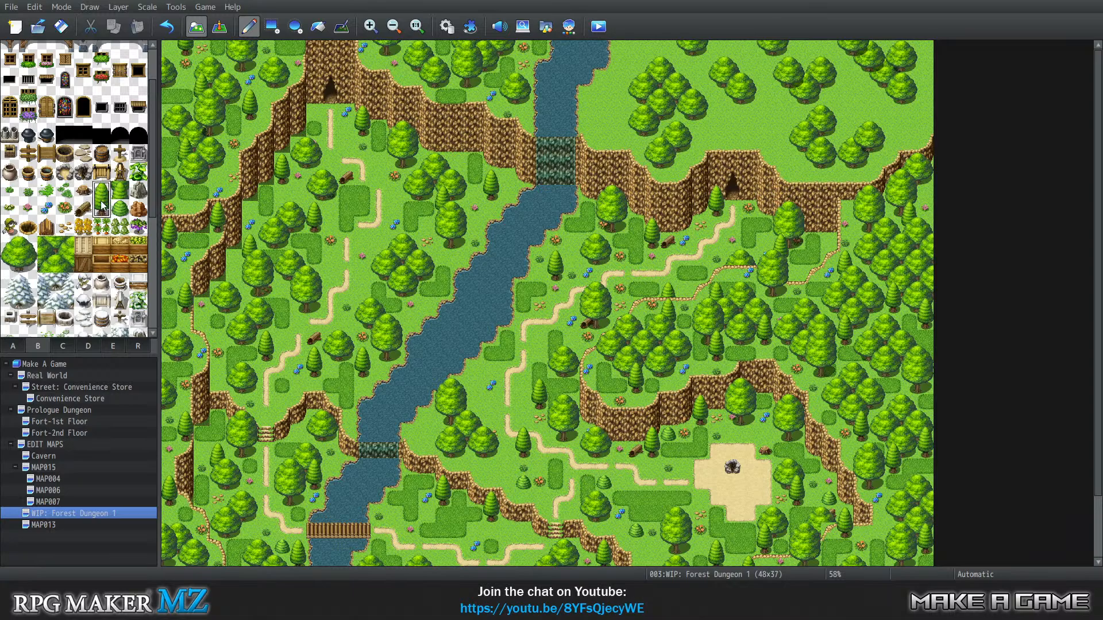
{"action": "left_click", "coordinate": [868, 86]}
{"action": "left_click", "coordinate": [916, 118]}
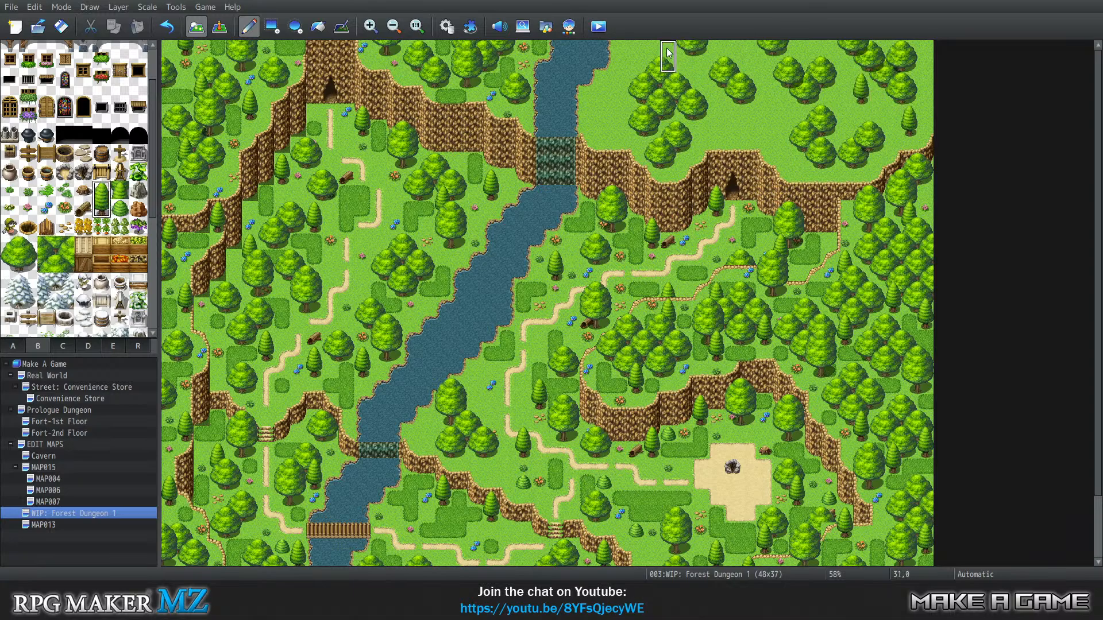
{"action": "left_click", "coordinate": [642, 50]}
{"action": "left_click", "coordinate": [607, 110]}
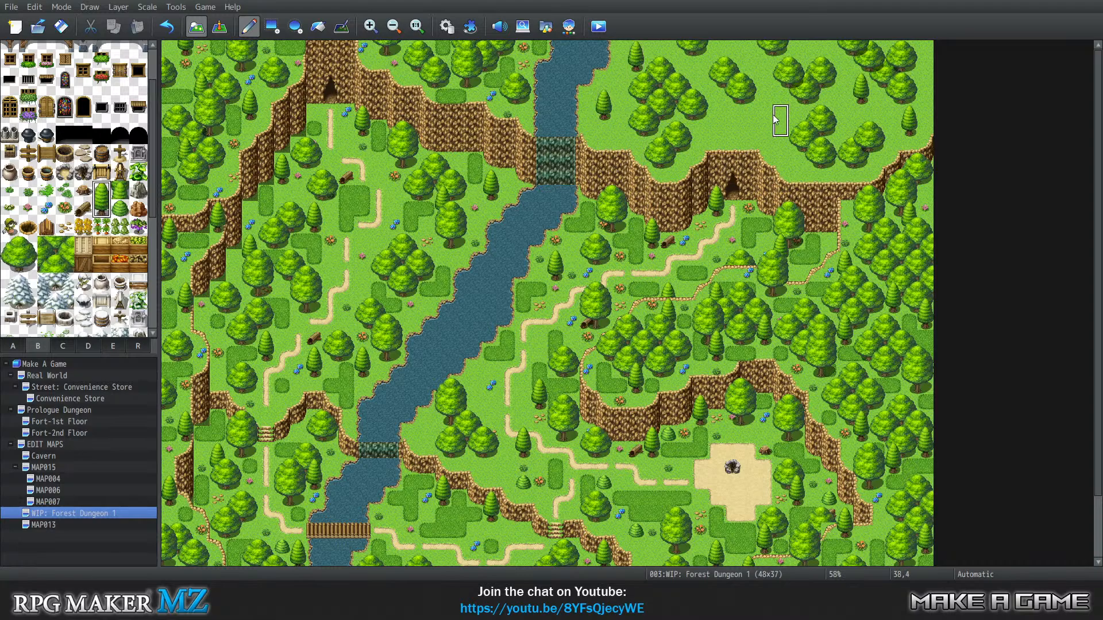
{"action": "left_click", "coordinate": [750, 144]}
{"action": "key", "text": "ctrl+z"}
{"action": "left_click", "coordinate": [781, 135]}
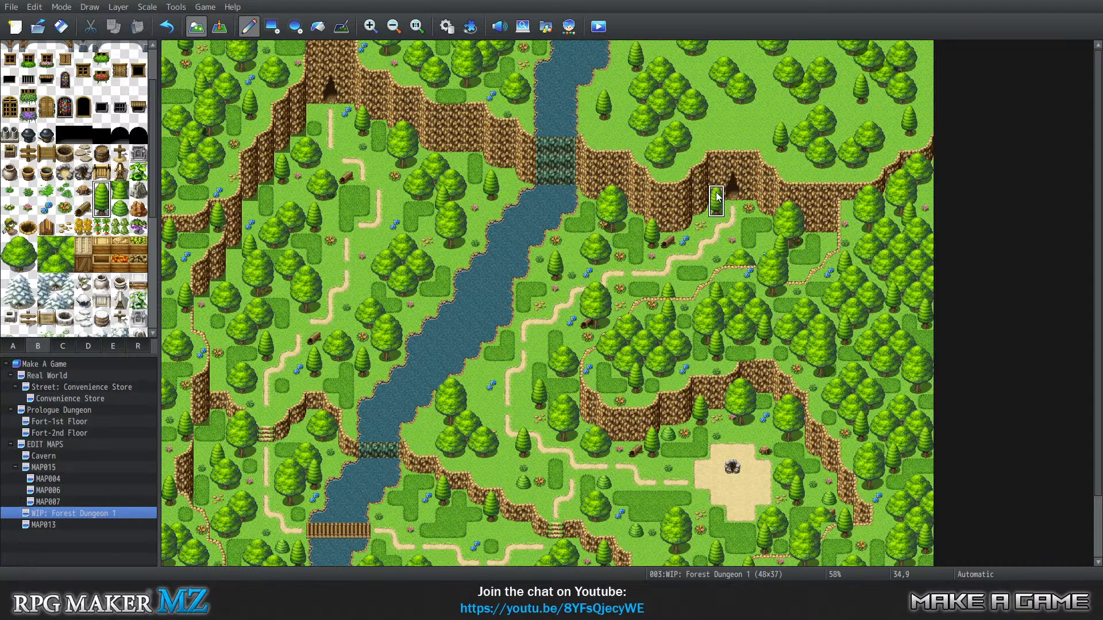
{"action": "left_click", "coordinate": [701, 115]}
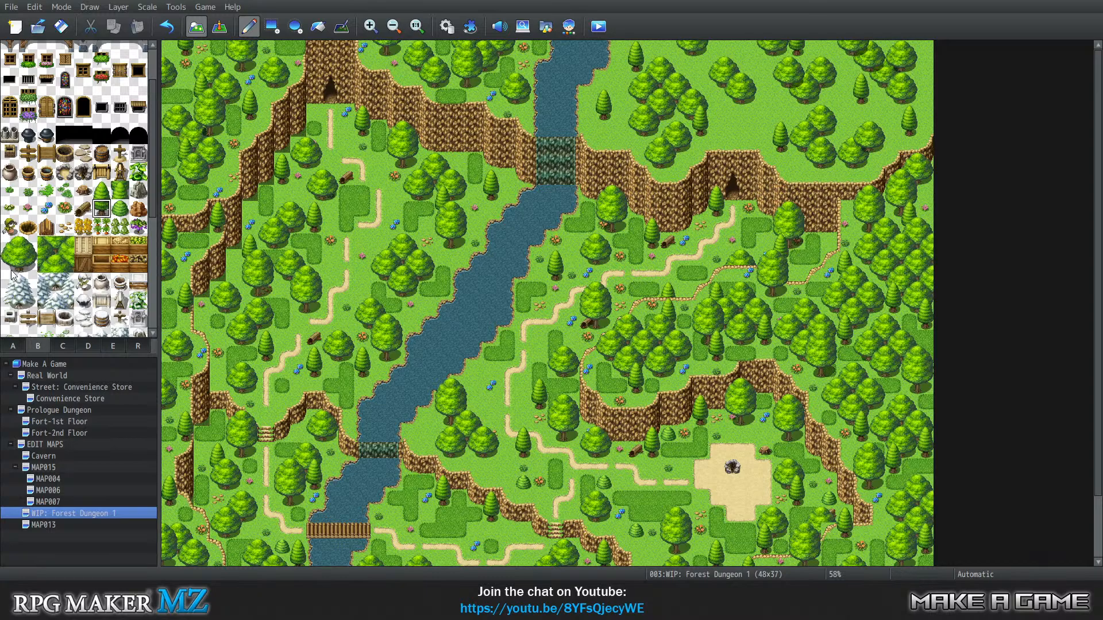
Place a tall leafy tree on the western side of the round-tree group in the plateau's northern middle
{"action": "left_click", "coordinate": [10, 248]}
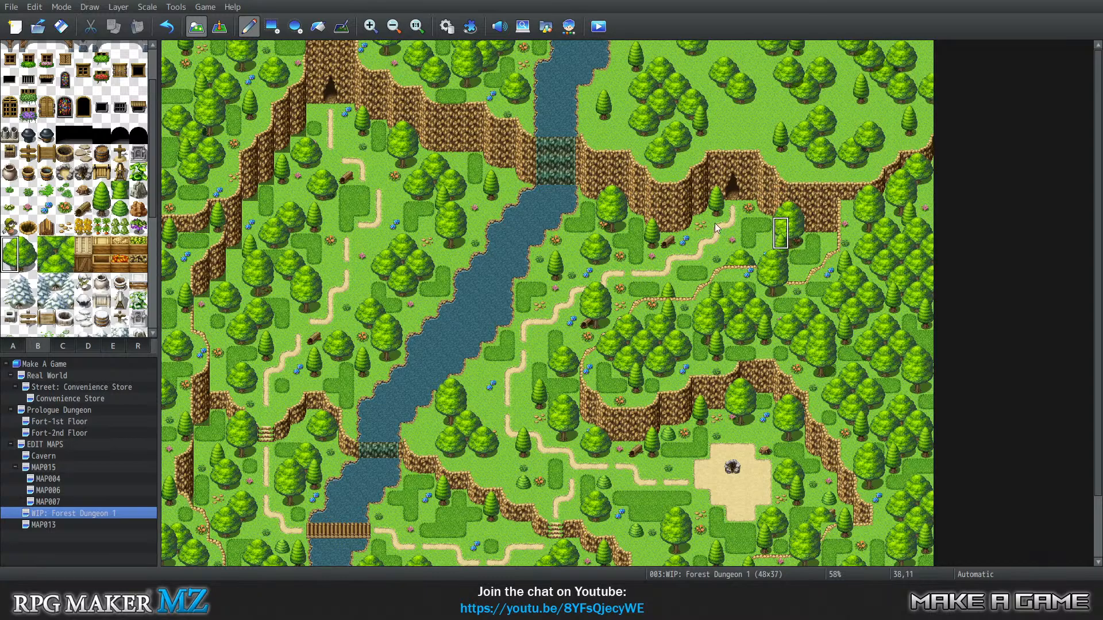
{"action": "left_click", "coordinate": [101, 211]}
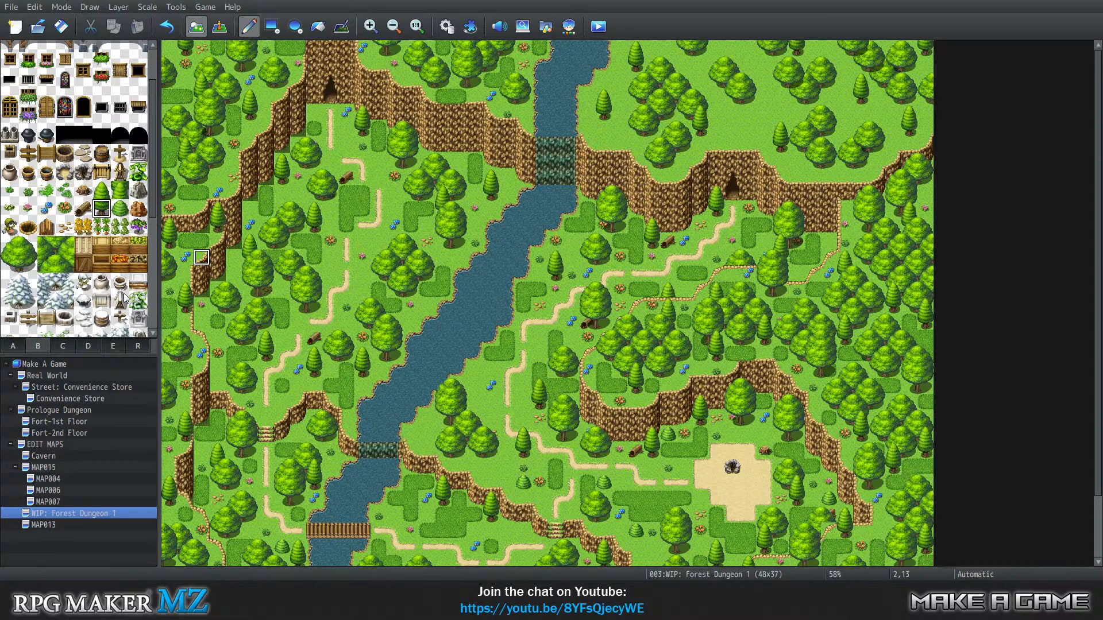
{"action": "left_click", "coordinate": [94, 348]}
{"action": "left_click", "coordinate": [104, 350]}
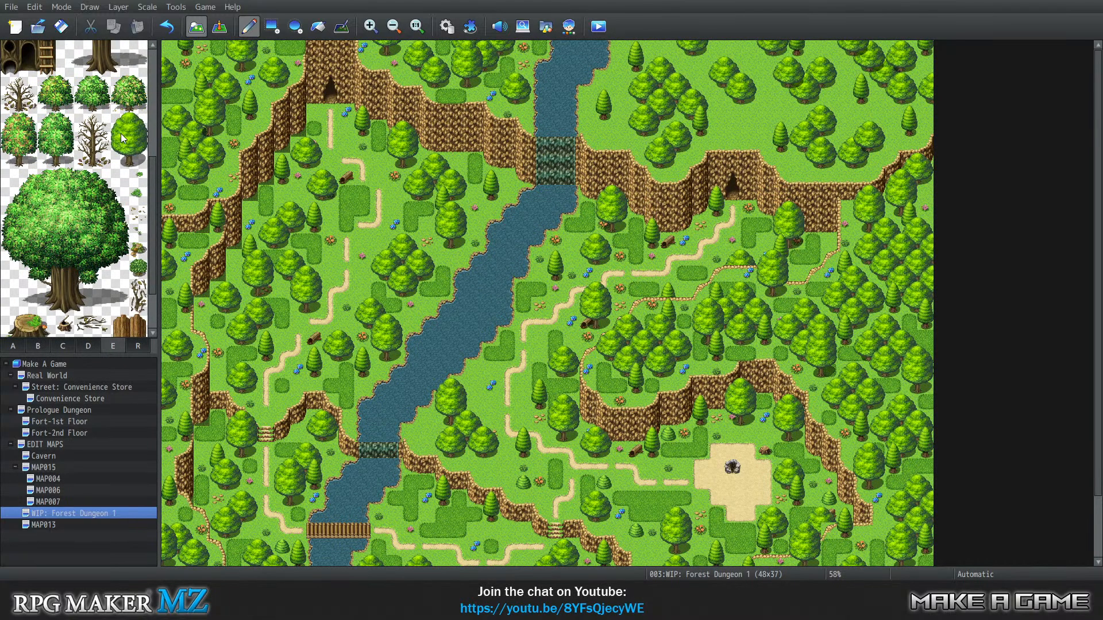
{"action": "left_click_drag", "start_coordinate": [120, 121], "coordinate": [140, 163]}
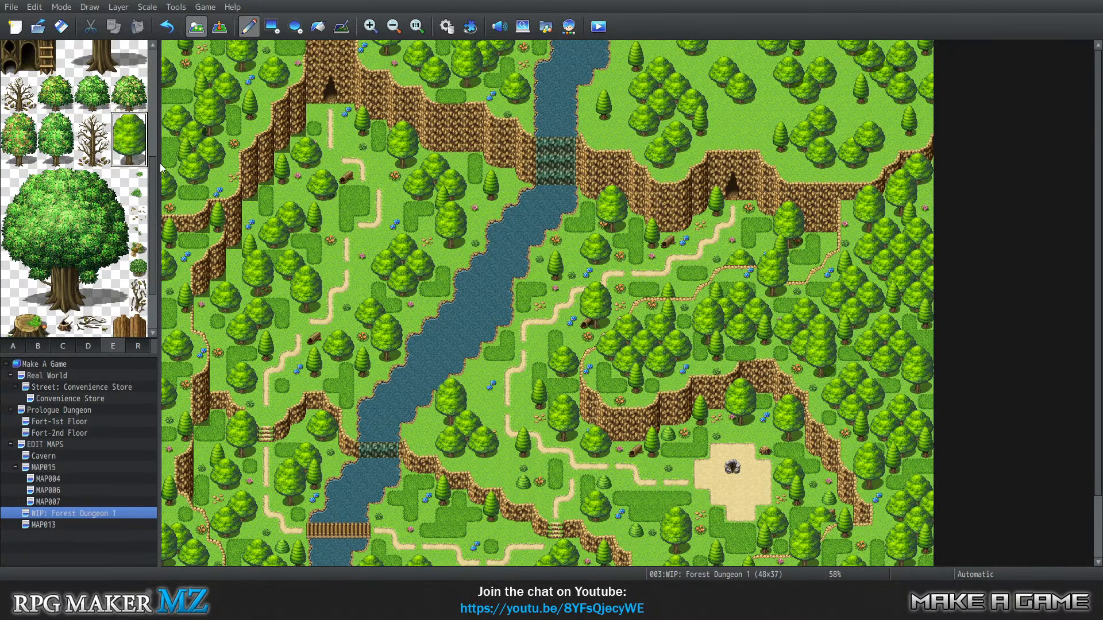
{"action": "left_click", "coordinate": [731, 97]}
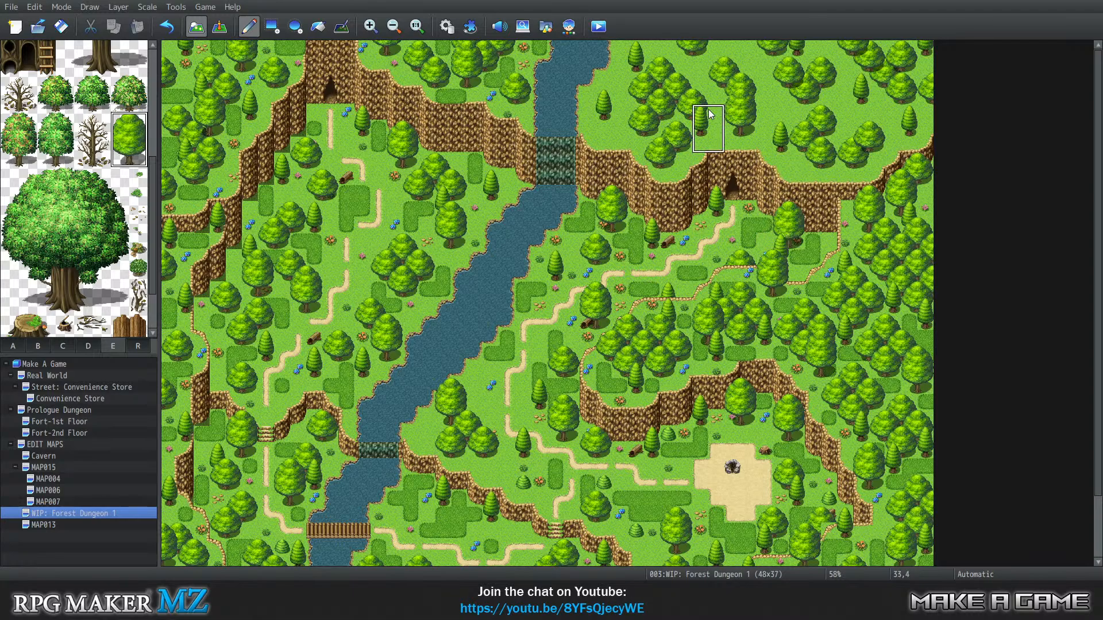
{"action": "key", "text": "ctrl+z"}
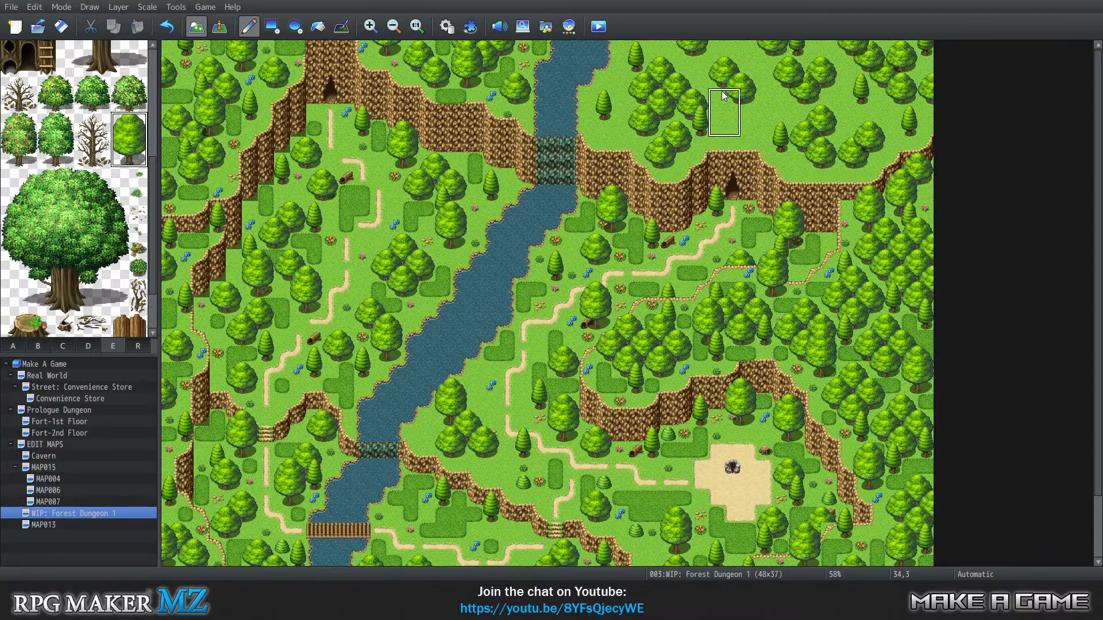
{"action": "left_click", "coordinate": [730, 95]}
{"action": "key", "text": "ctrl+z"}
{"action": "left_click", "coordinate": [767, 91]}
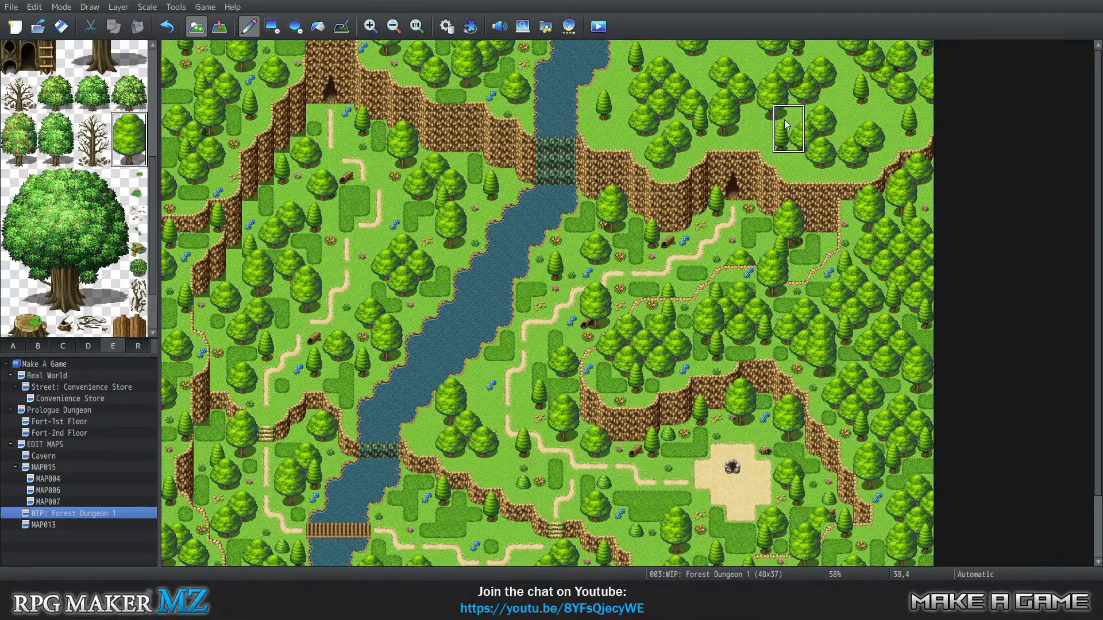
{"action": "right_click", "coordinate": [868, 96]}
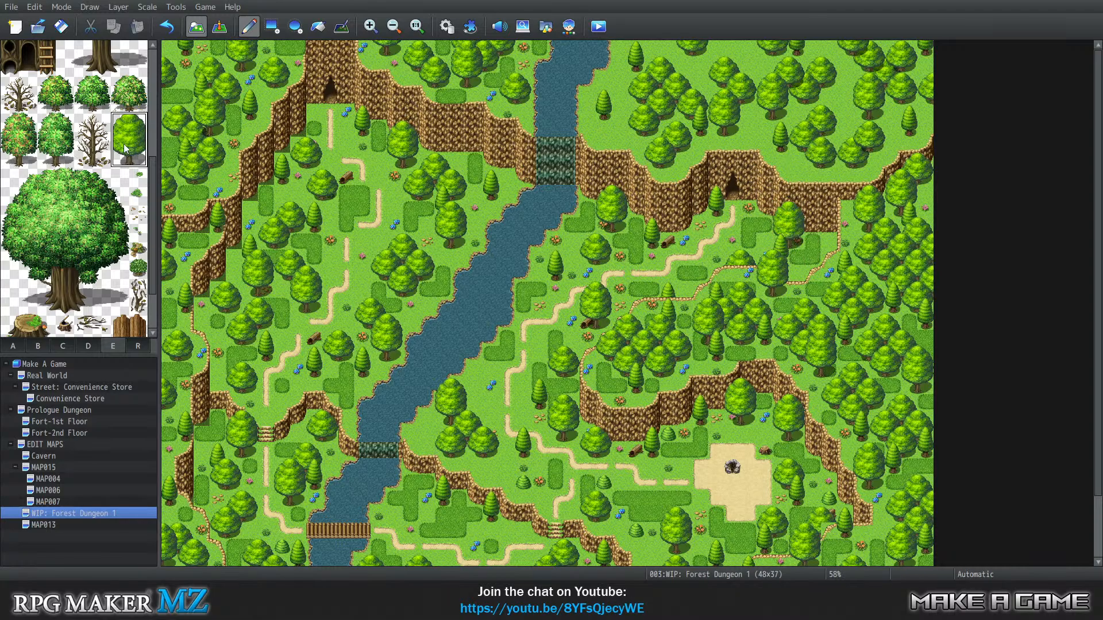
Replace the conifer just east of the river on the plateau with a tall leafy tree
{"action": "left_click", "coordinate": [131, 164]}
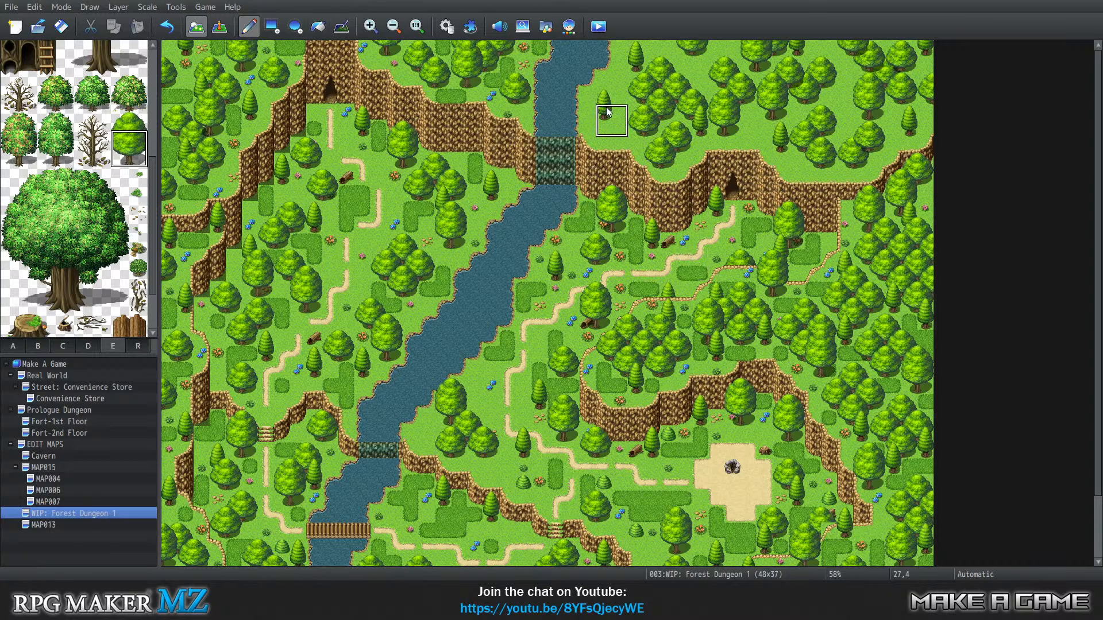
{"action": "right_click", "coordinate": [607, 127]}
{"action": "left_click_drag", "start_coordinate": [607, 115], "coordinate": [608, 100]}
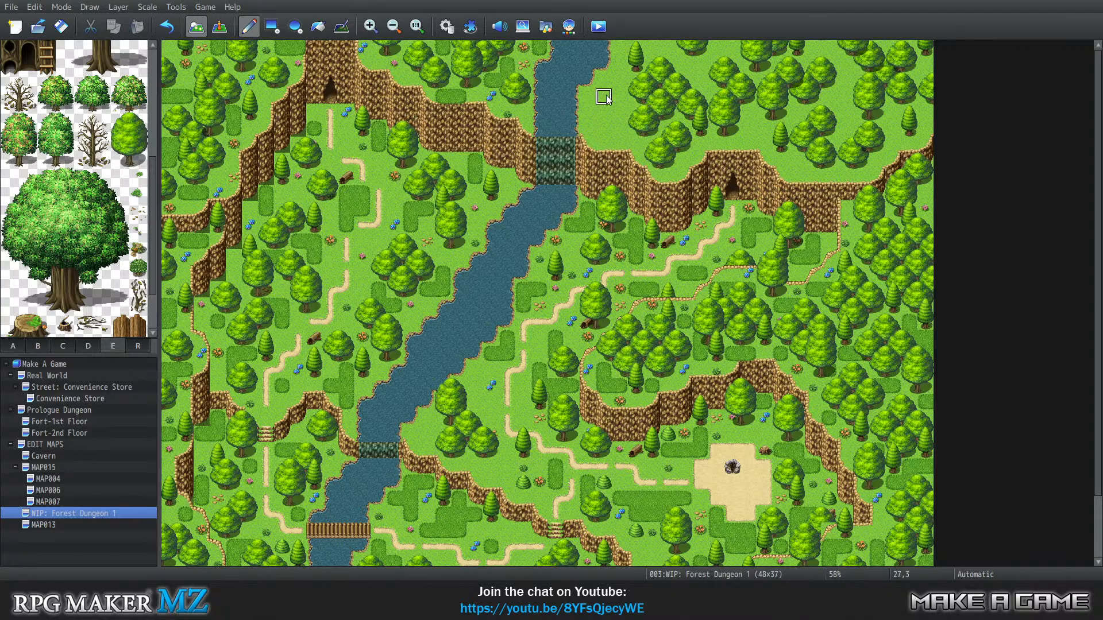
{"action": "left_click_drag", "start_coordinate": [131, 141], "coordinate": [117, 160]}
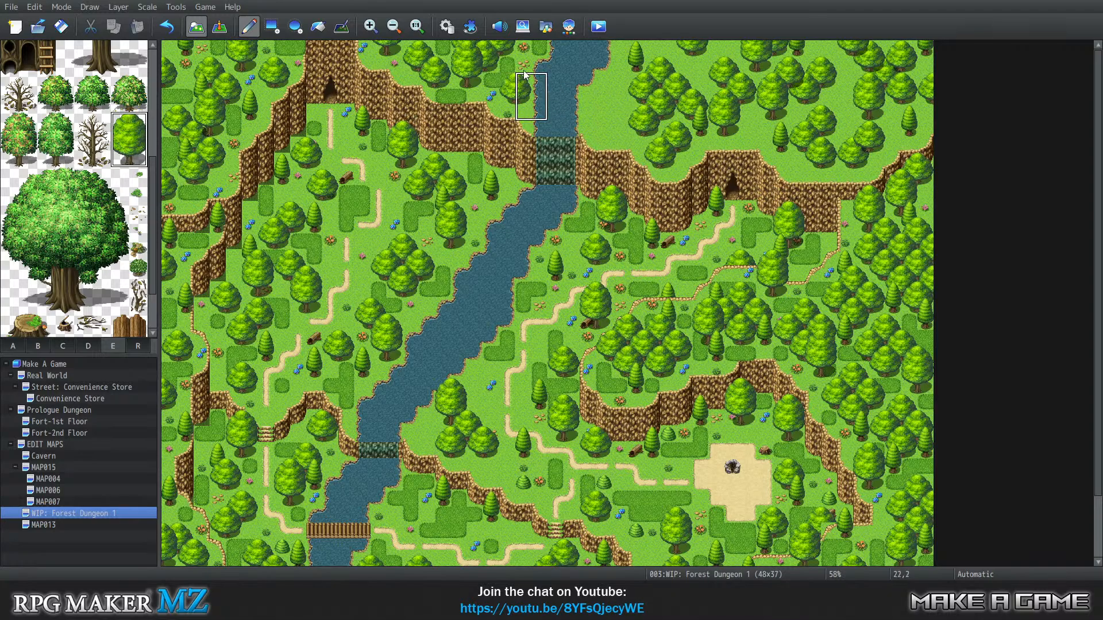
{"action": "left_click", "coordinate": [601, 82]}
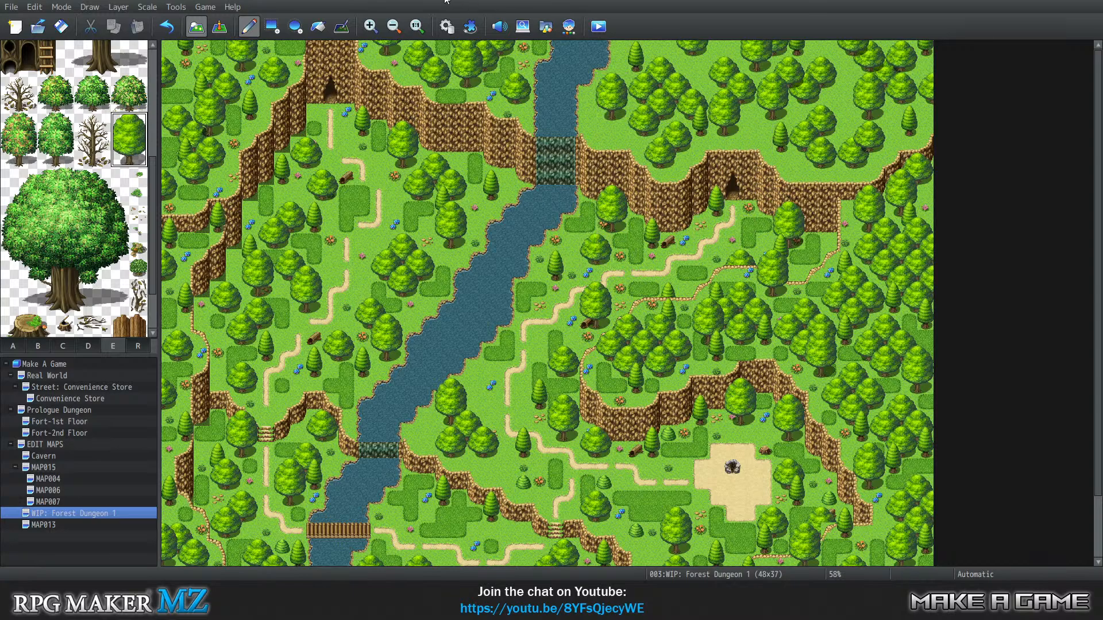
Examine the rebuilt trees on the northeast plateau at closer range
{"action": "left_click", "coordinate": [370, 27]}
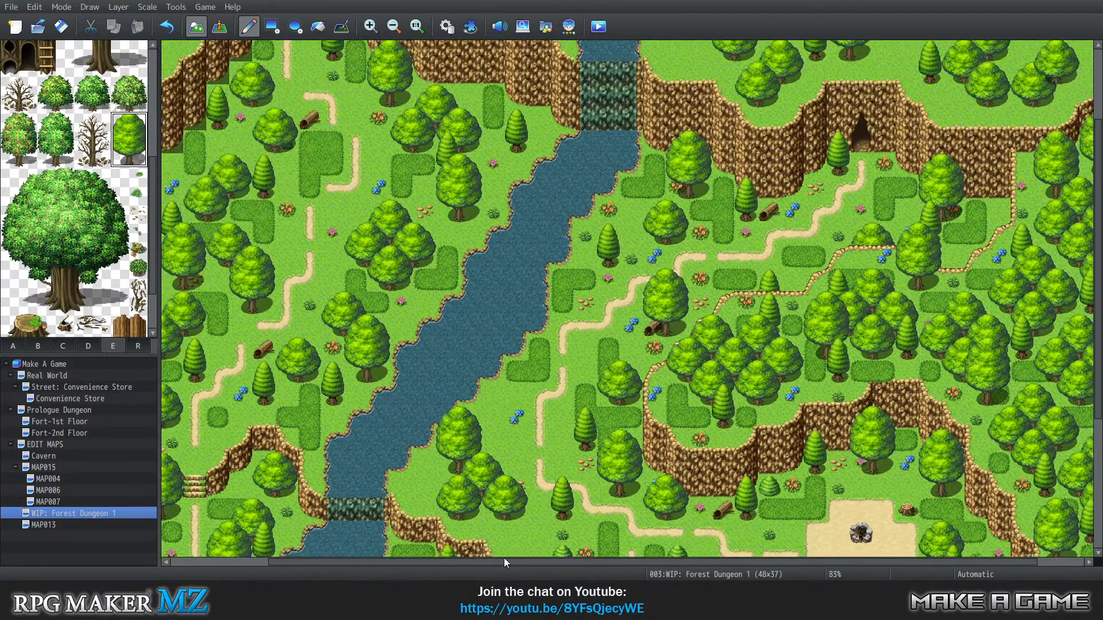
{"action": "left_click_drag", "start_coordinate": [505, 562], "coordinate": [550, 563]}
{"action": "scroll", "coordinate": [965, 264], "scroll_direction": "up", "scroll_amount": 4}
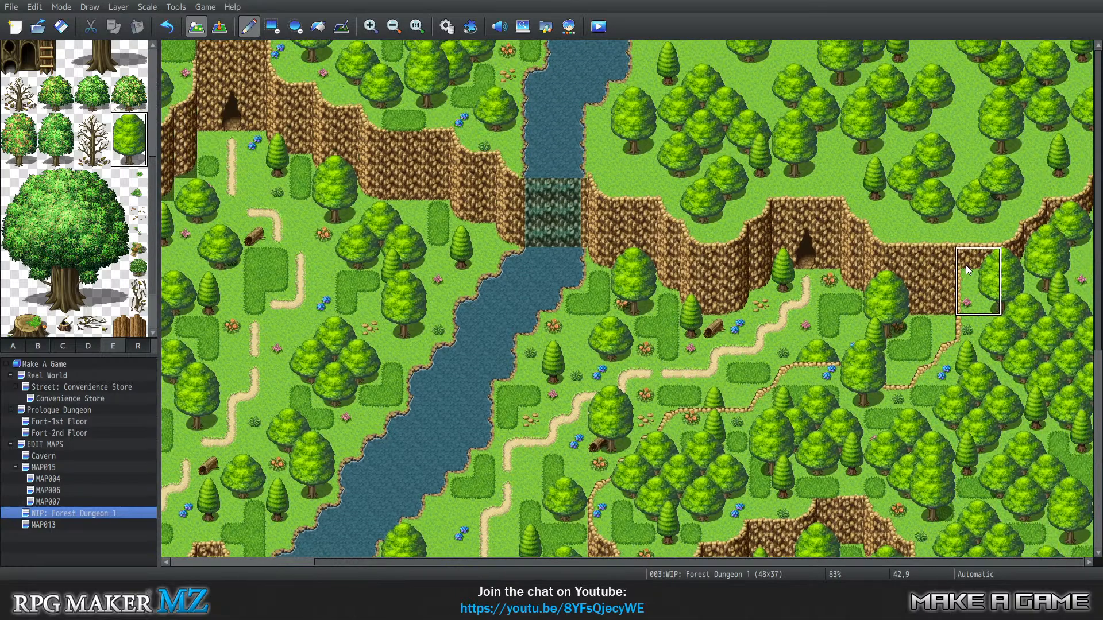
Add a round tree just west of the tall tree beside the winding path, using the overlapping-tree tiles
{"action": "left_click", "coordinate": [416, 26]}
{"action": "scroll", "coordinate": [946, 201], "scroll_direction": "up", "scroll_amount": 2}
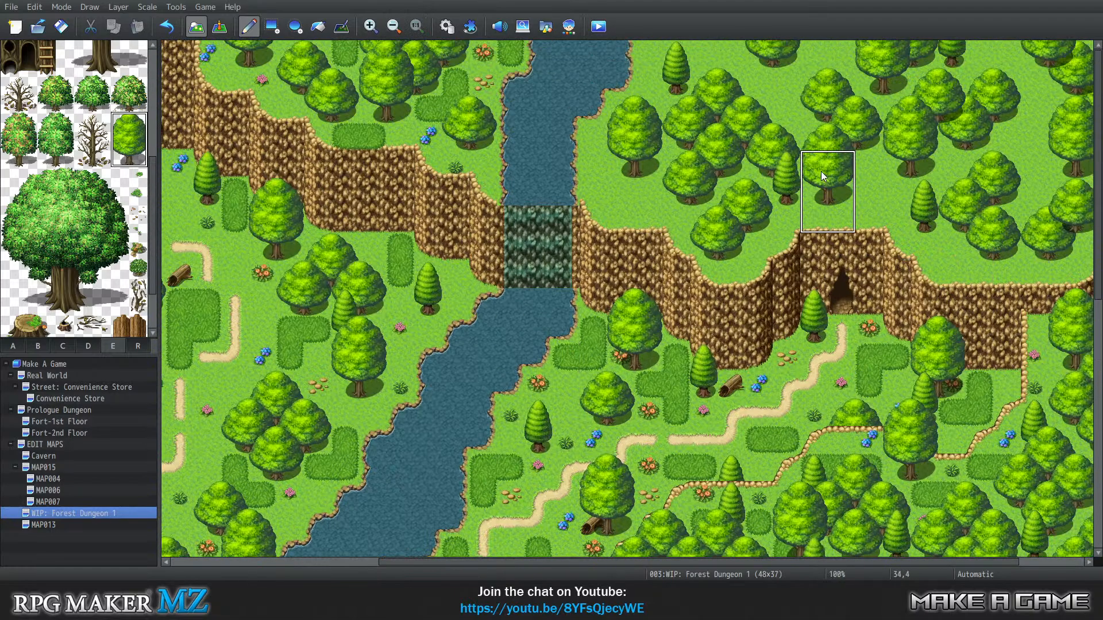
{"action": "left_click_drag", "start_coordinate": [550, 562], "coordinate": [866, 549]}
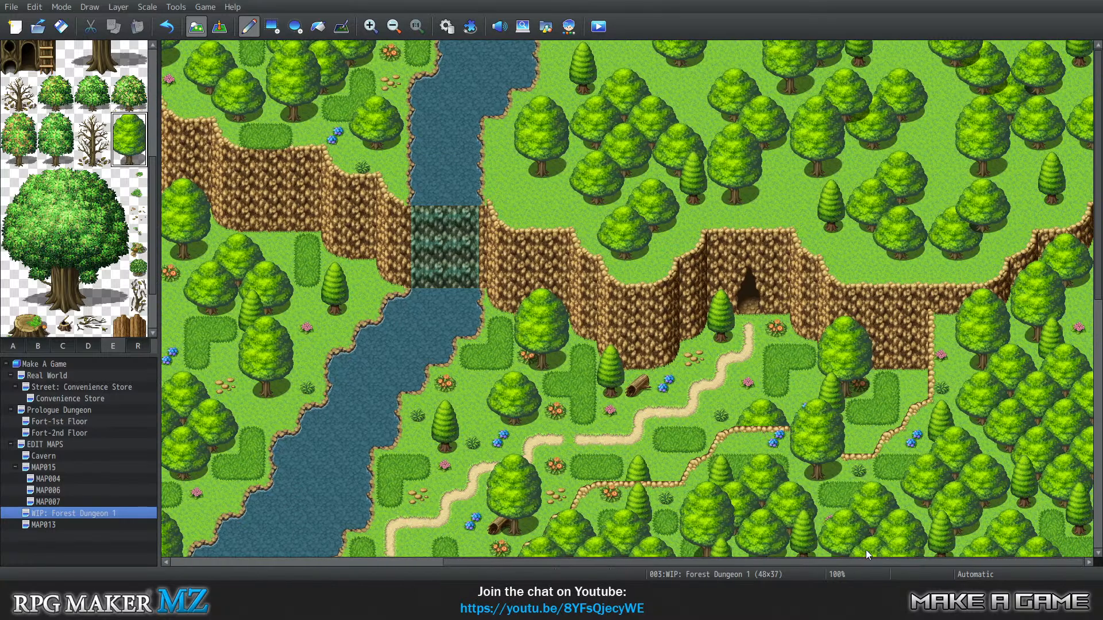
{"action": "left_click", "coordinate": [17, 347]}
{"action": "left_click", "coordinate": [30, 346]}
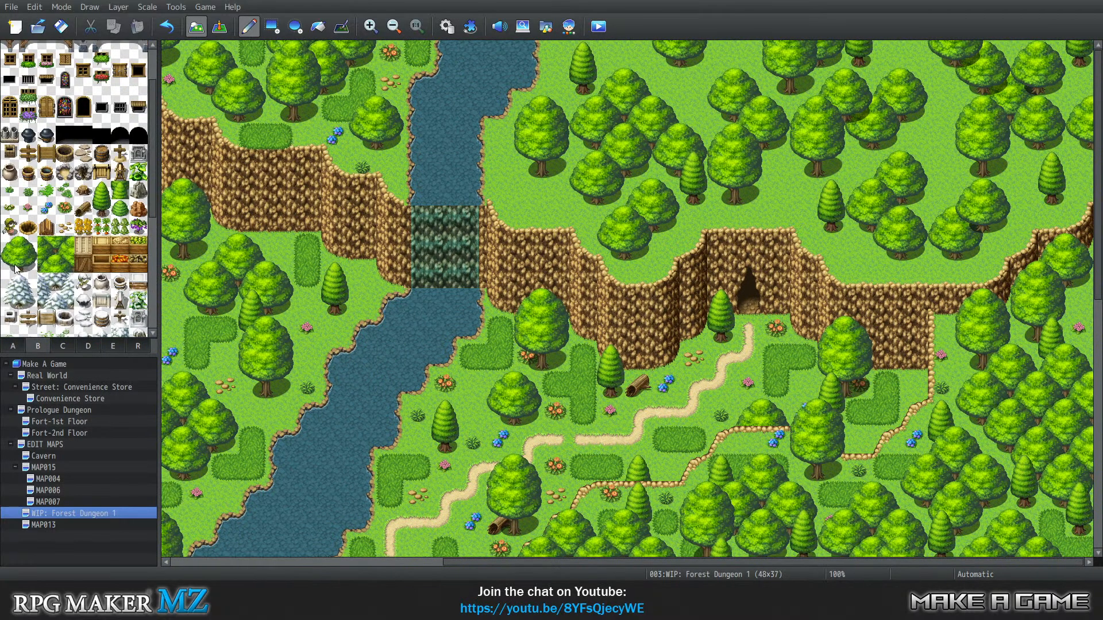
{"action": "left_click", "coordinate": [44, 240]}
{"action": "left_click", "coordinate": [55, 246]}
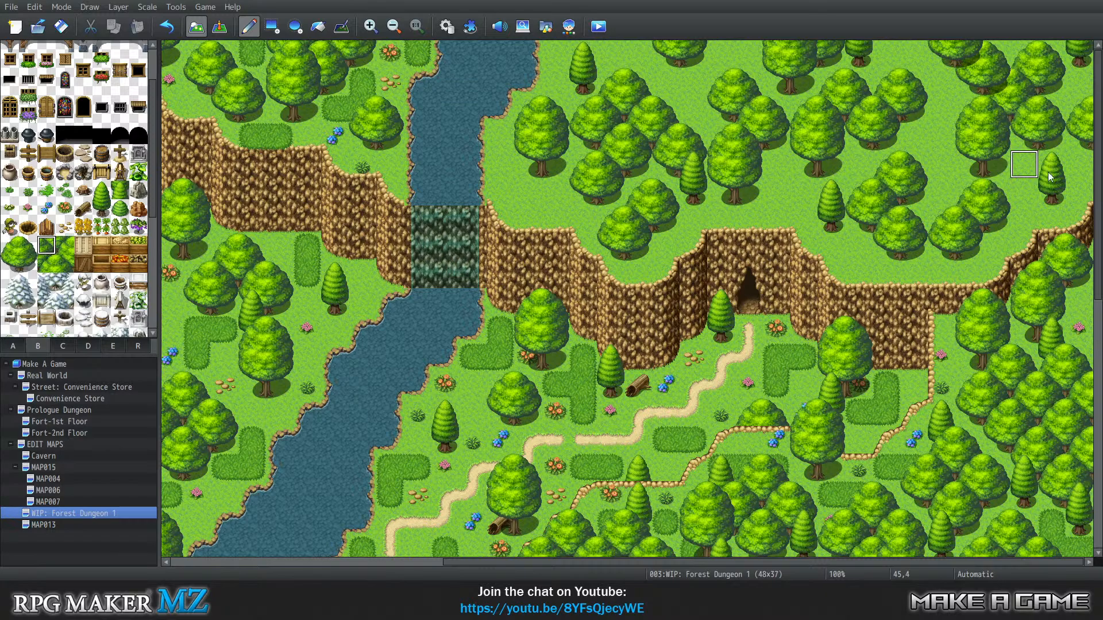
{"action": "left_click", "coordinate": [61, 251]}
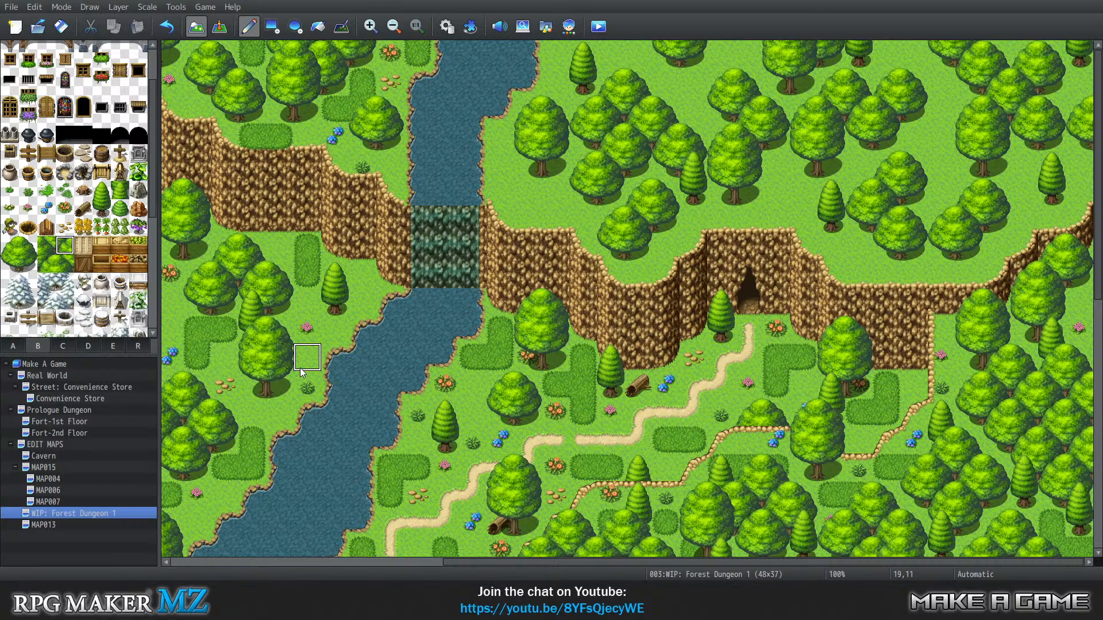
Paint small tall-grass patches on layer 2 around the plateau's western tree group, plus an L-shaped patch east of it
{"action": "key", "text": "1"}
{"action": "key", "text": "2"}
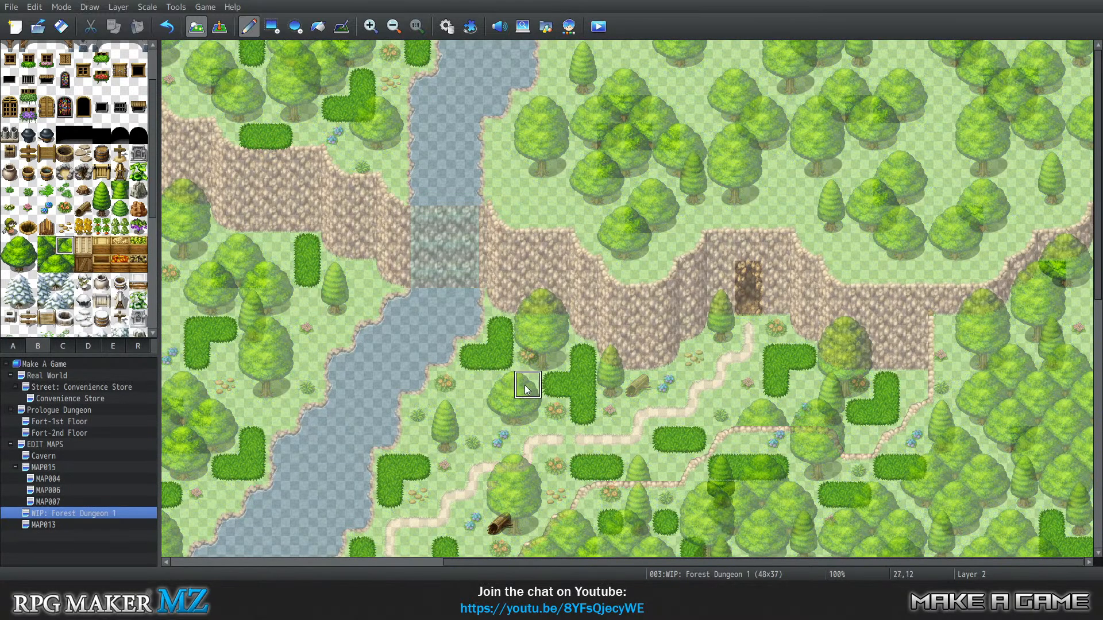
{"action": "left_click_drag", "start_coordinate": [528, 192], "coordinate": [556, 196]}
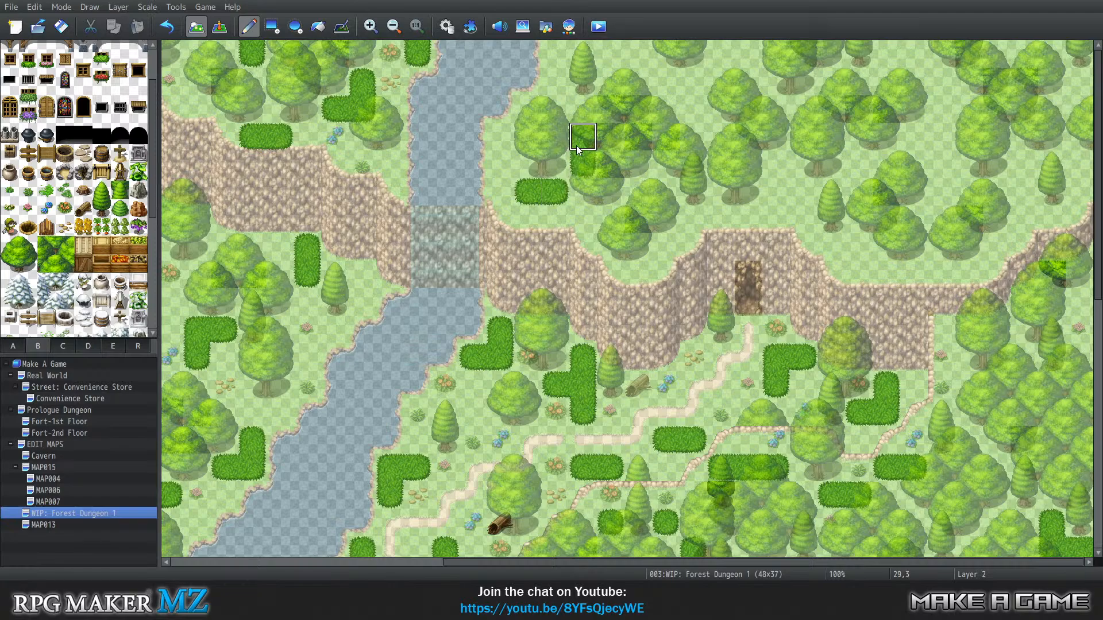
{"action": "left_click", "coordinate": [648, 174]}
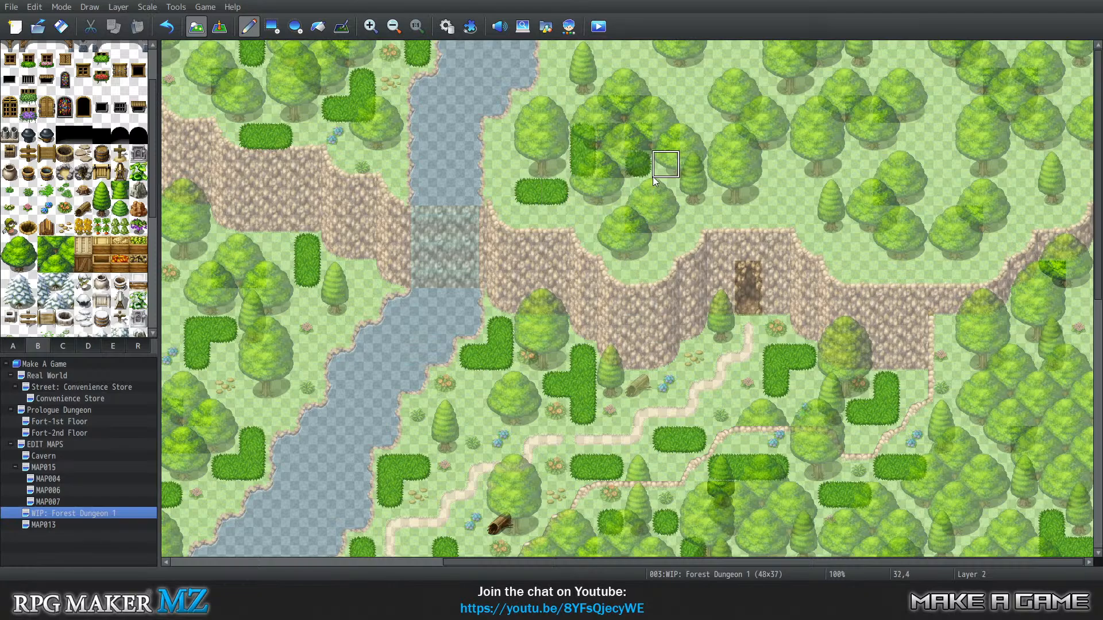
{"action": "left_click_drag", "start_coordinate": [657, 202], "coordinate": [640, 201]}
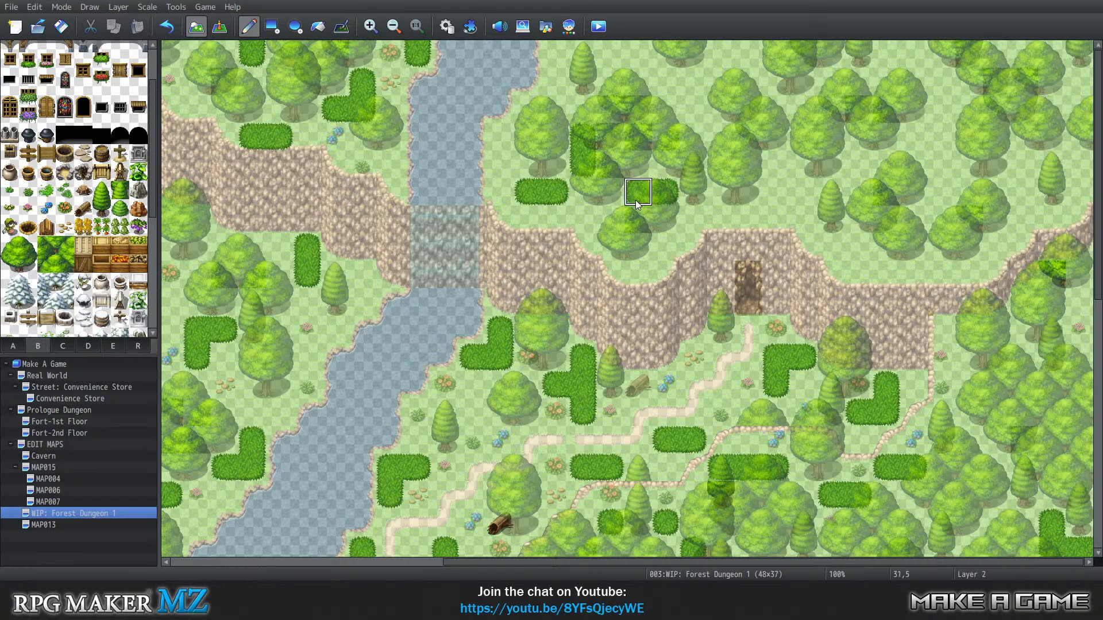
{"action": "left_click", "coordinate": [693, 219]}
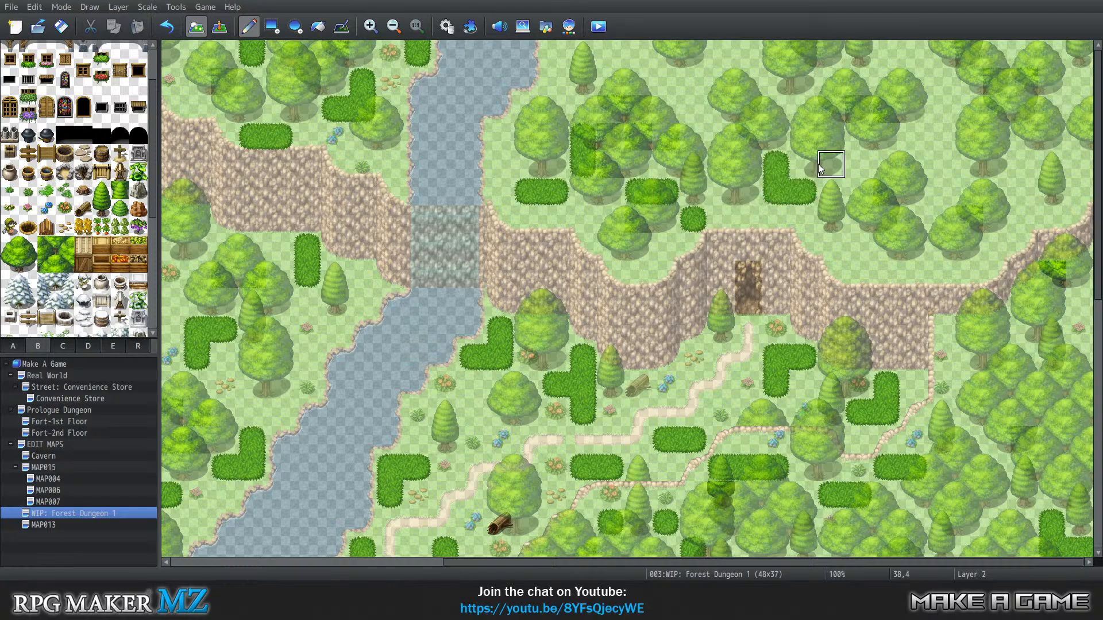
Paint tall grass in the plateau's middle, a branching patch beside the eastern tall tree, and a strip at the far-eastern conifer
{"action": "left_click", "coordinate": [805, 118]}
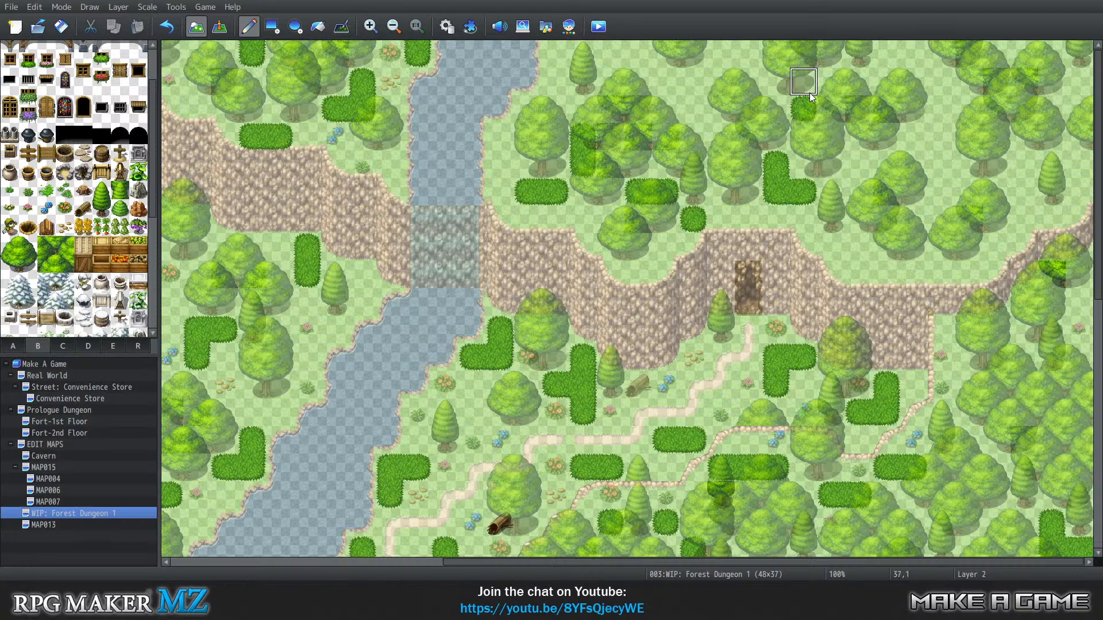
{"action": "left_click", "coordinate": [941, 123]}
{"action": "left_click_drag", "start_coordinate": [940, 120], "coordinate": [941, 159]}
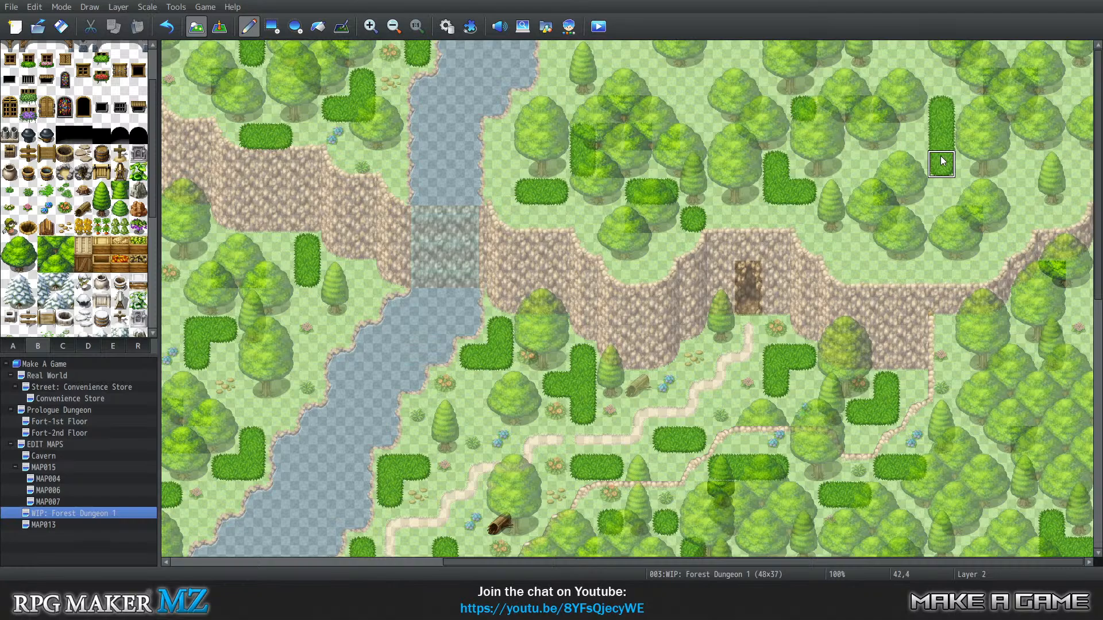
{"action": "left_click", "coordinate": [915, 138]}
{"action": "left_click", "coordinate": [963, 138]}
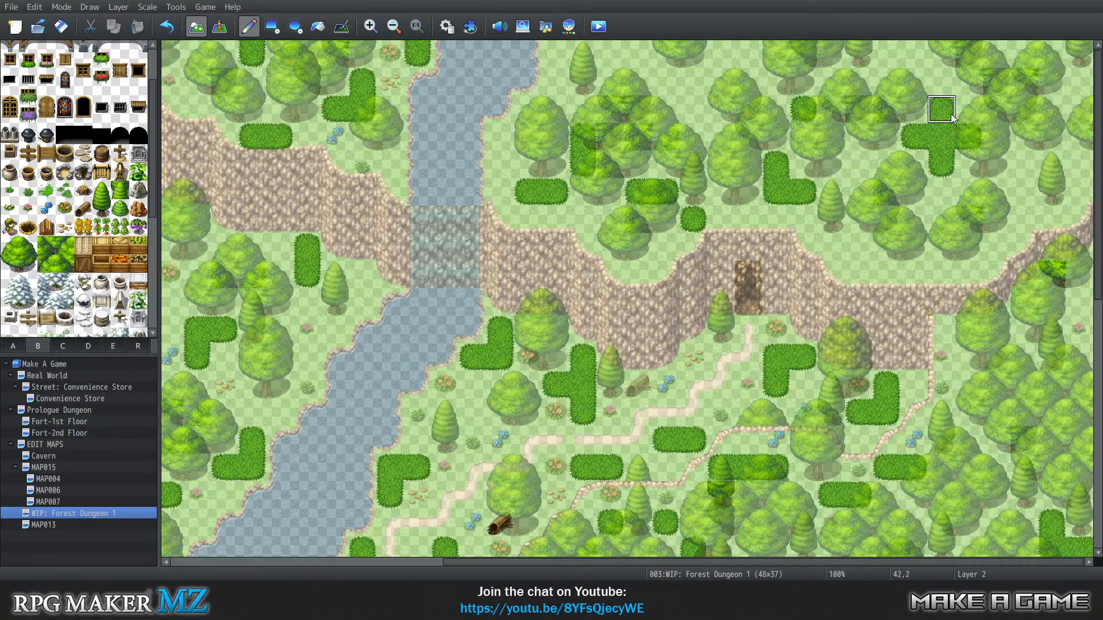
{"action": "left_click", "coordinate": [964, 115]}
{"action": "left_click", "coordinate": [1075, 167]}
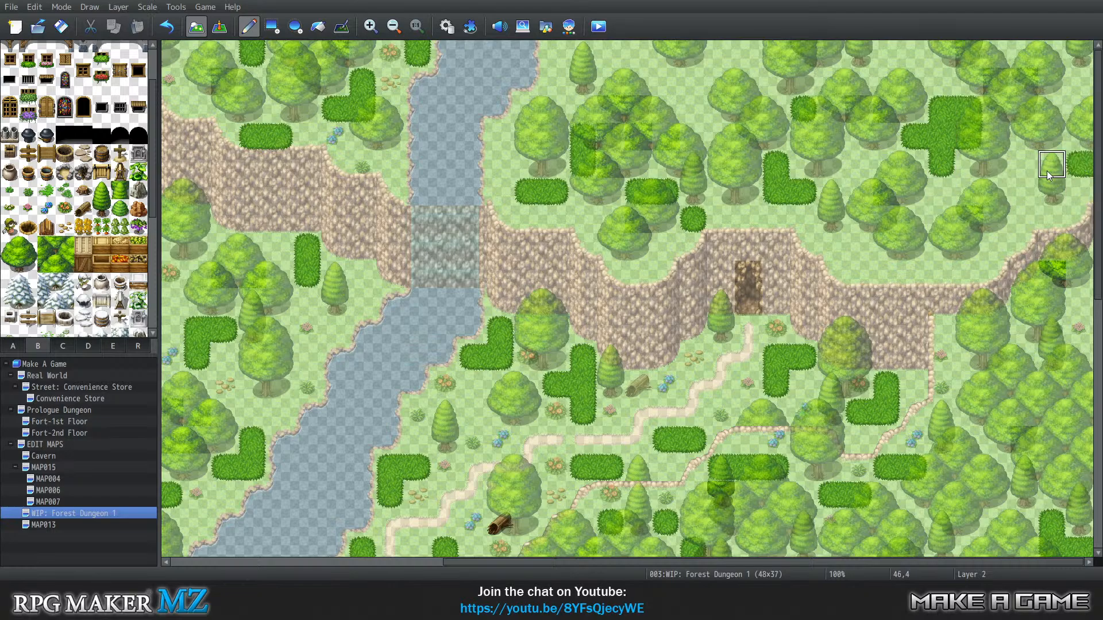
{"action": "left_click", "coordinate": [1041, 166]}
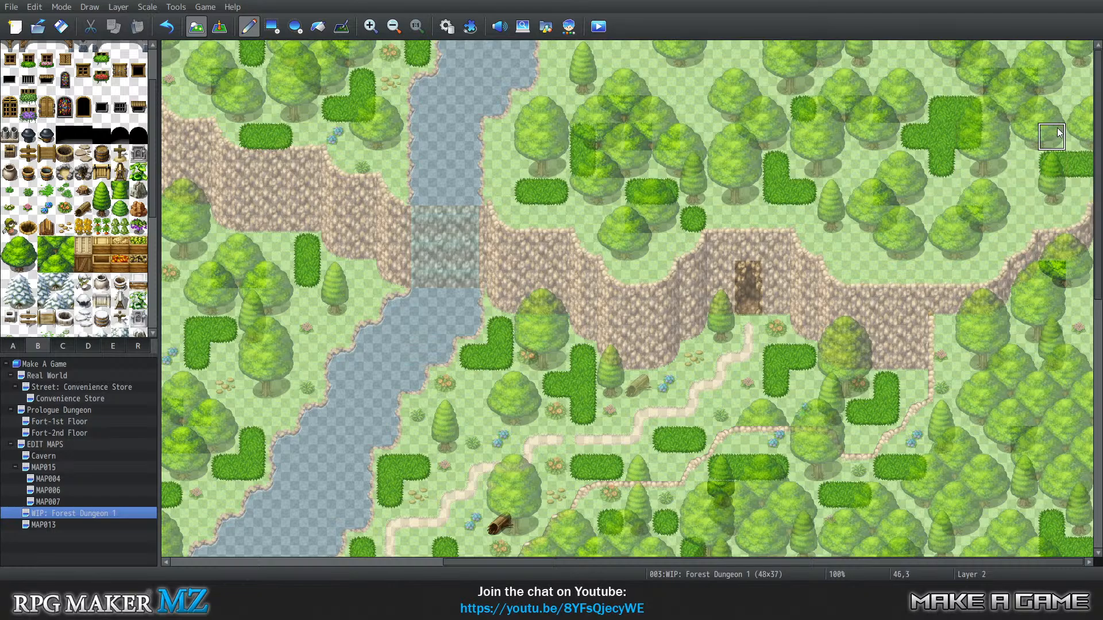
Add tall-grass patches along the plateau's northern and eastern edges and two single tiles near the southeastern trees
{"action": "left_click", "coordinate": [1078, 82]}
{"action": "left_click", "coordinate": [899, 53]}
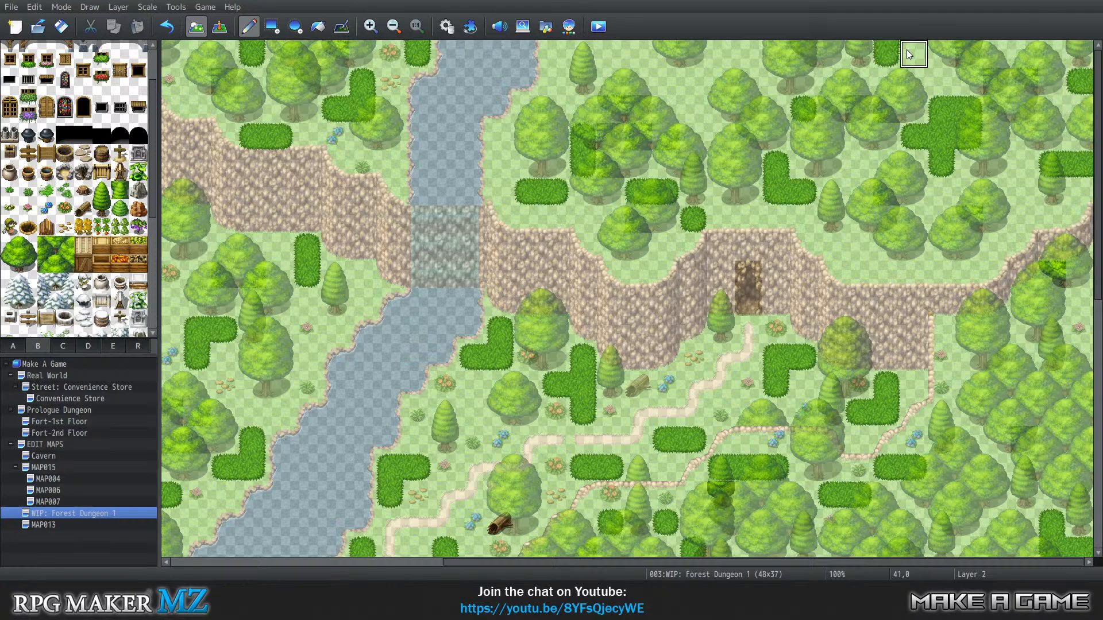
{"action": "left_click", "coordinate": [748, 53]}
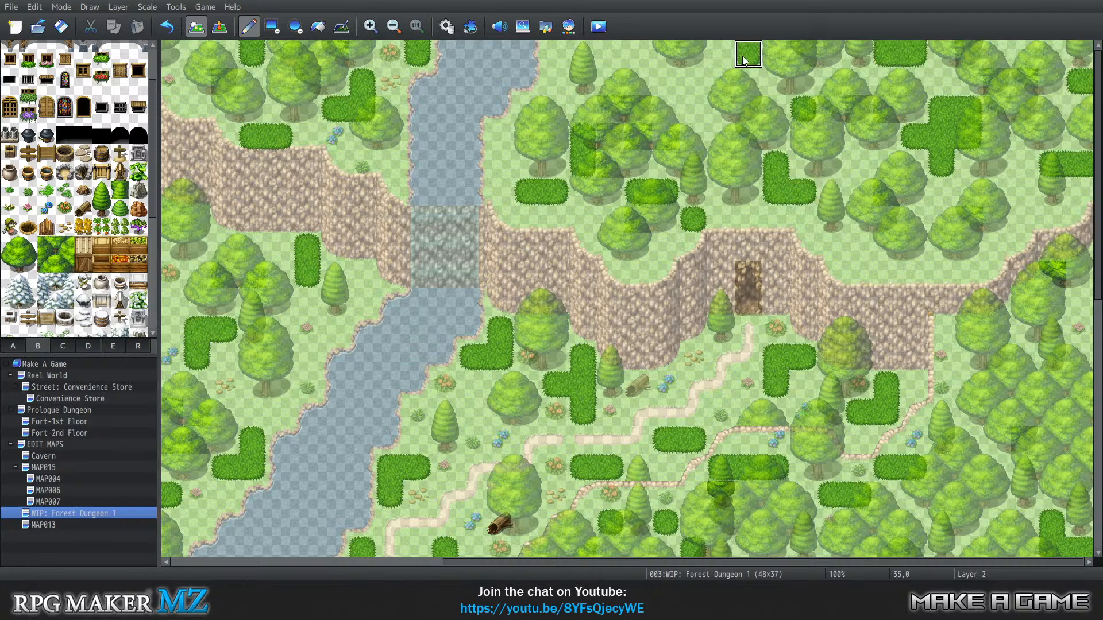
{"action": "mouse_move", "coordinate": [642, 80]}
{"action": "left_mouse_down"}
{"action": "mouse_move", "coordinate": [626, 49]}
{"action": "mouse_move", "coordinate": [612, 52]}
{"action": "left_mouse_up"}
{"action": "left_click", "coordinate": [665, 81]}
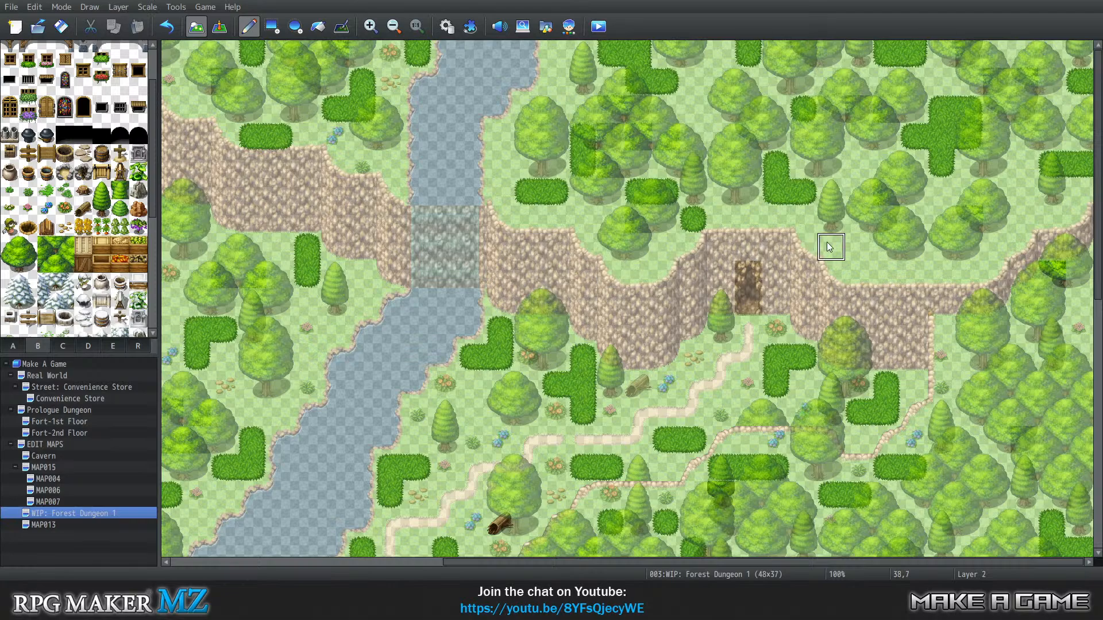
{"action": "left_click", "coordinate": [866, 253]}
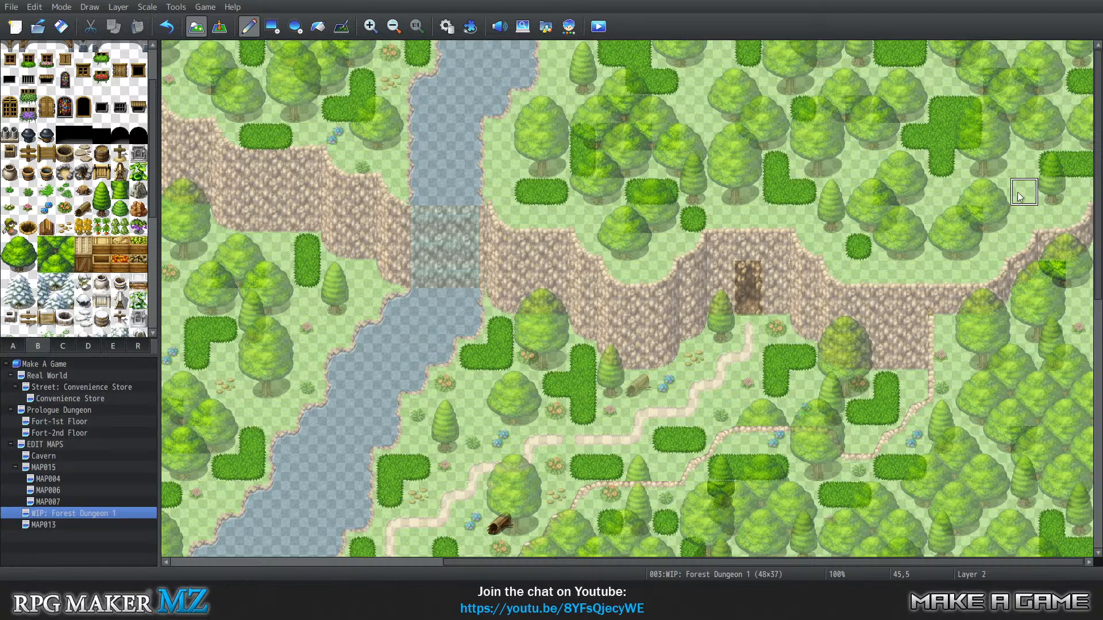
{"action": "left_click", "coordinate": [1023, 192]}
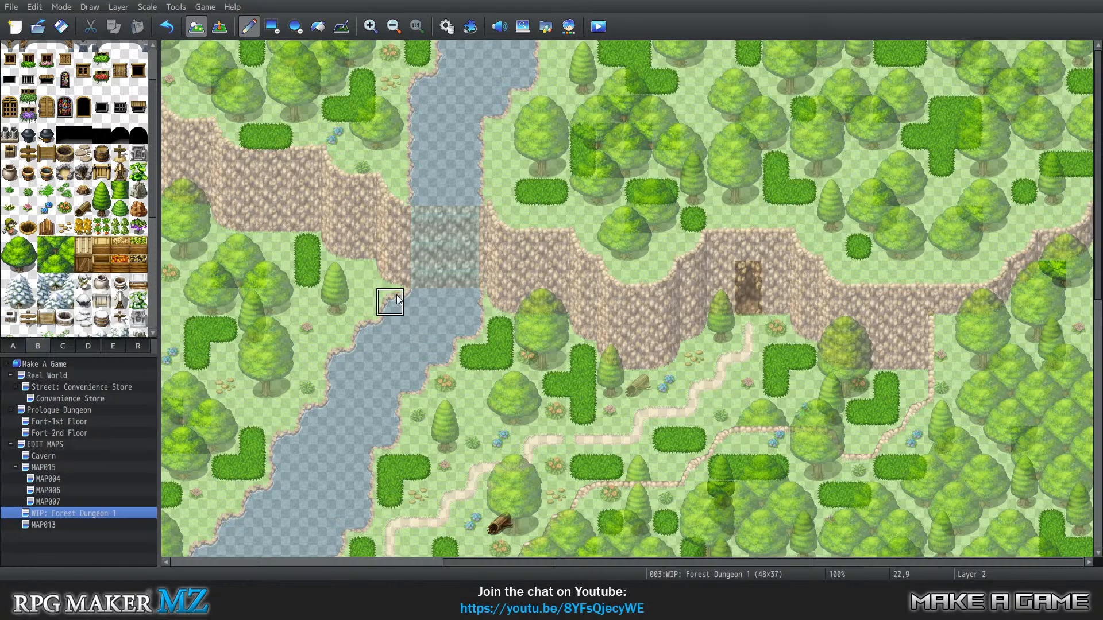
Place four orange flower clumps on layer 4 near the plateau's cliff edge and along its northern side
{"action": "key", "text": "3"}
{"action": "key", "text": "4"}
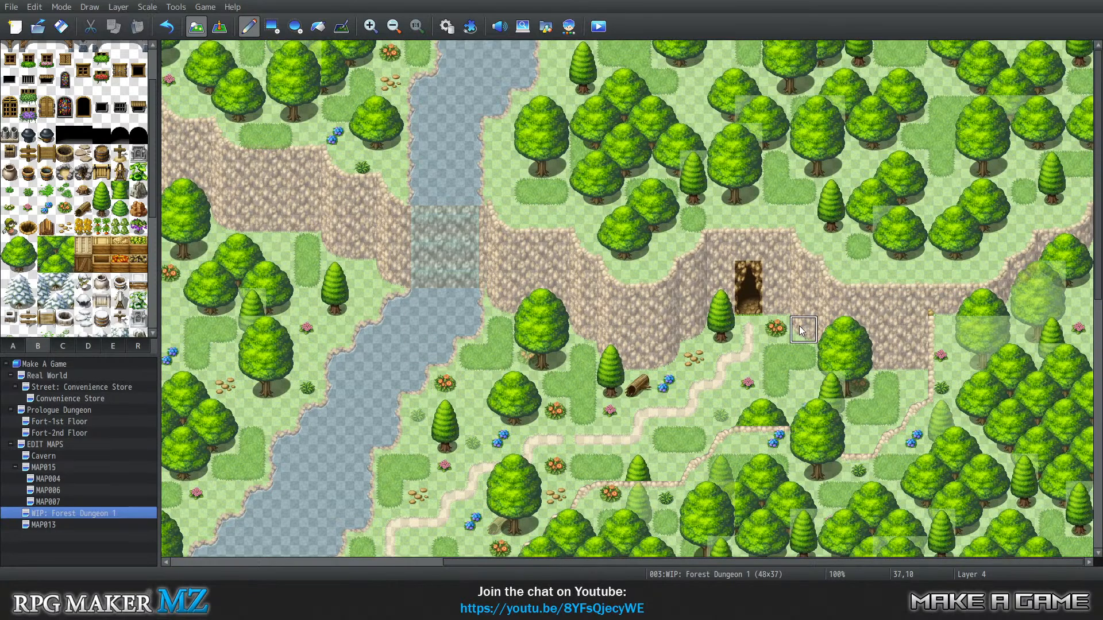
{"action": "left_click", "coordinate": [581, 216]}
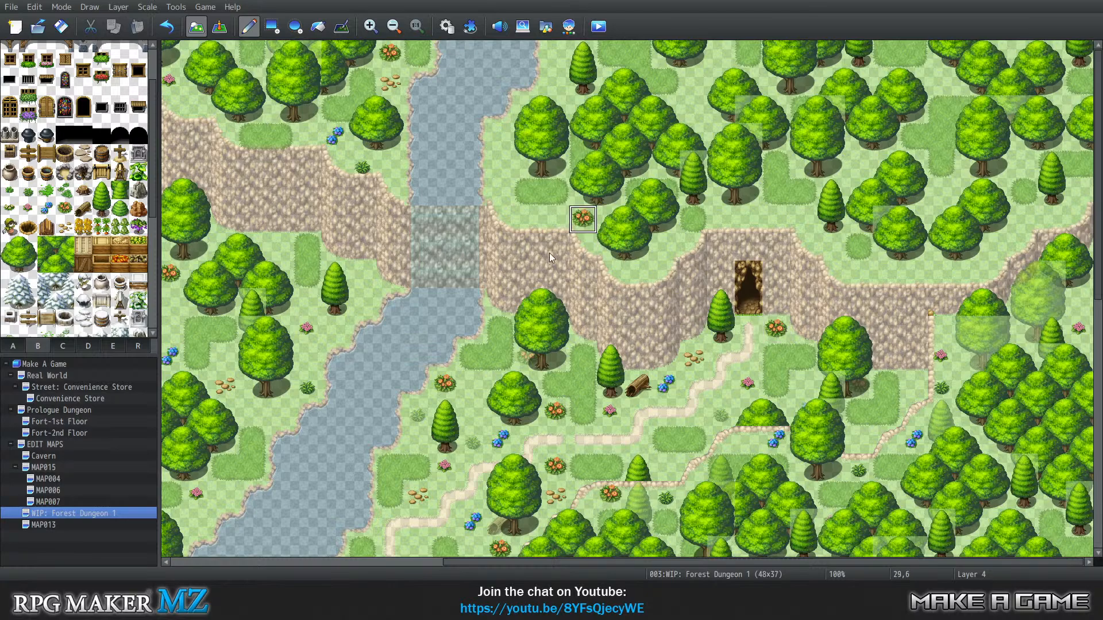
{"action": "left_click", "coordinate": [555, 52]}
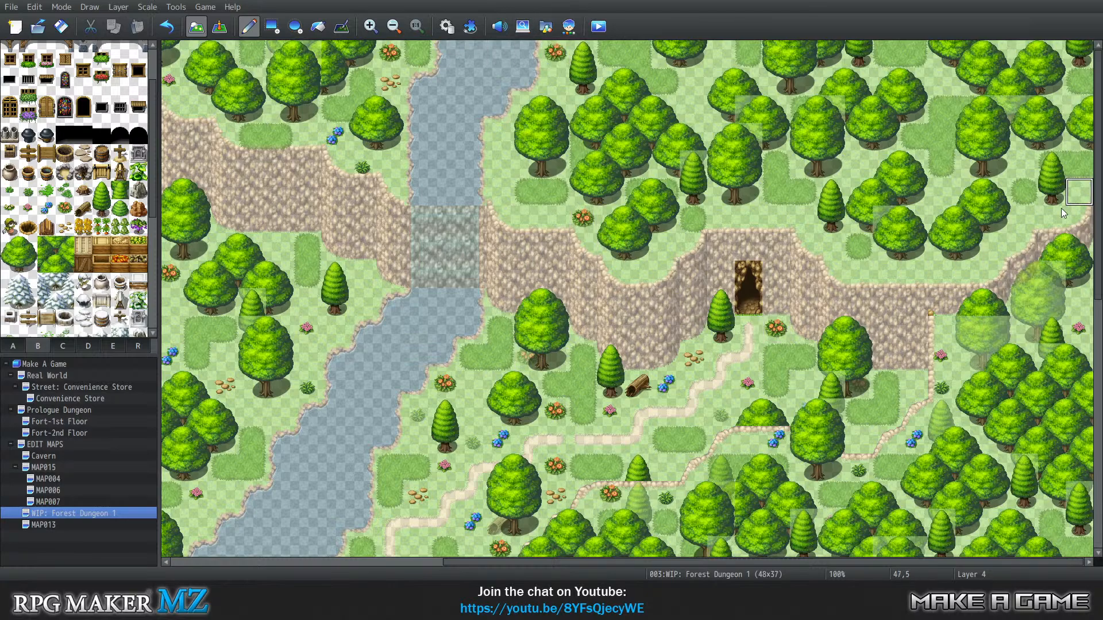
{"action": "left_click", "coordinate": [1025, 224]}
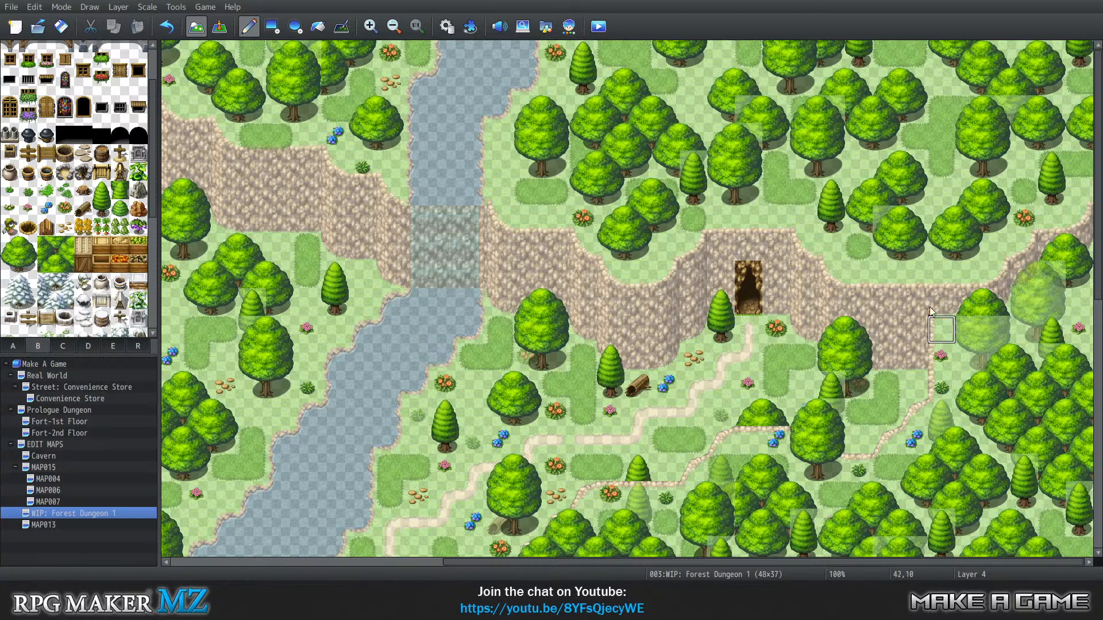
{"action": "left_click", "coordinate": [950, 80]}
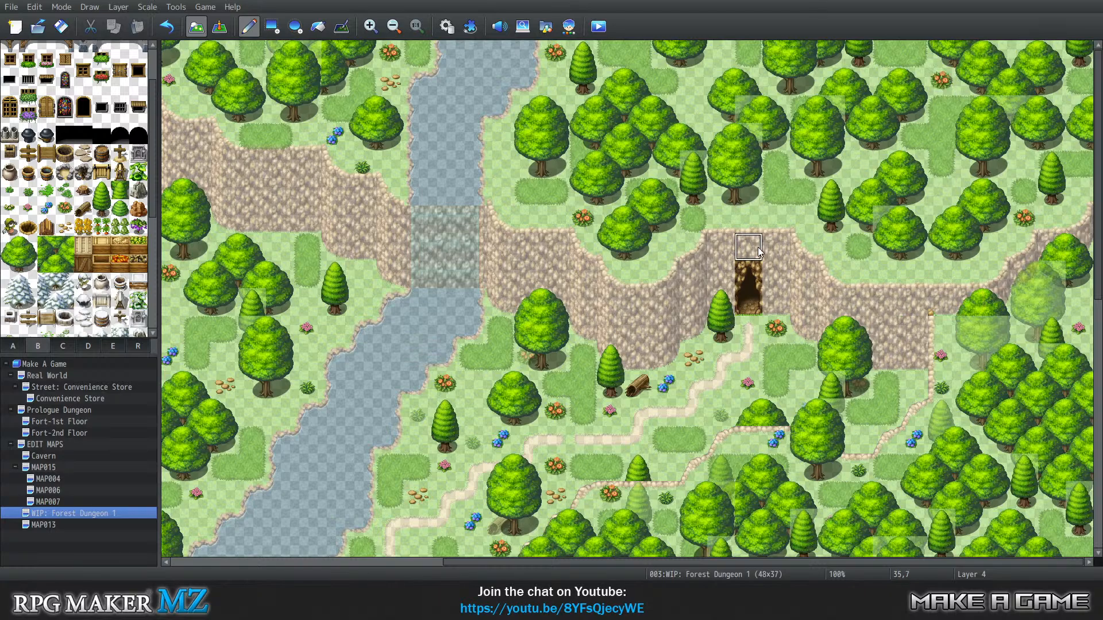
Place blue flowers beside the eastern tree group, above the cave entrance, and between the northern trees
{"action": "left_click", "coordinate": [859, 165]}
{"action": "left_click", "coordinate": [749, 218]}
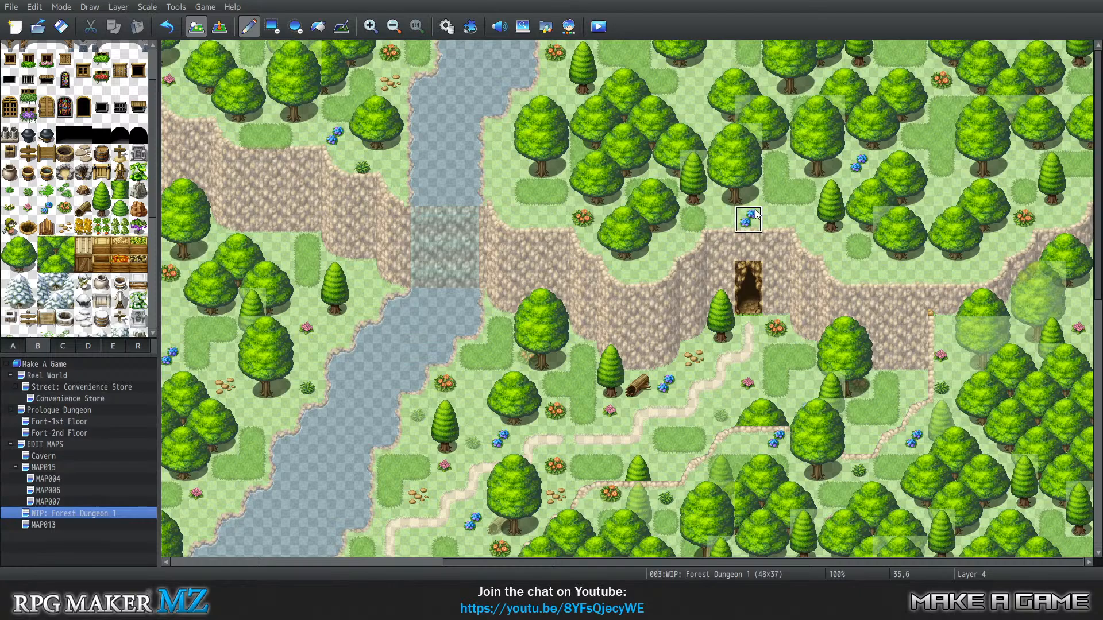
{"action": "left_click", "coordinate": [700, 81]}
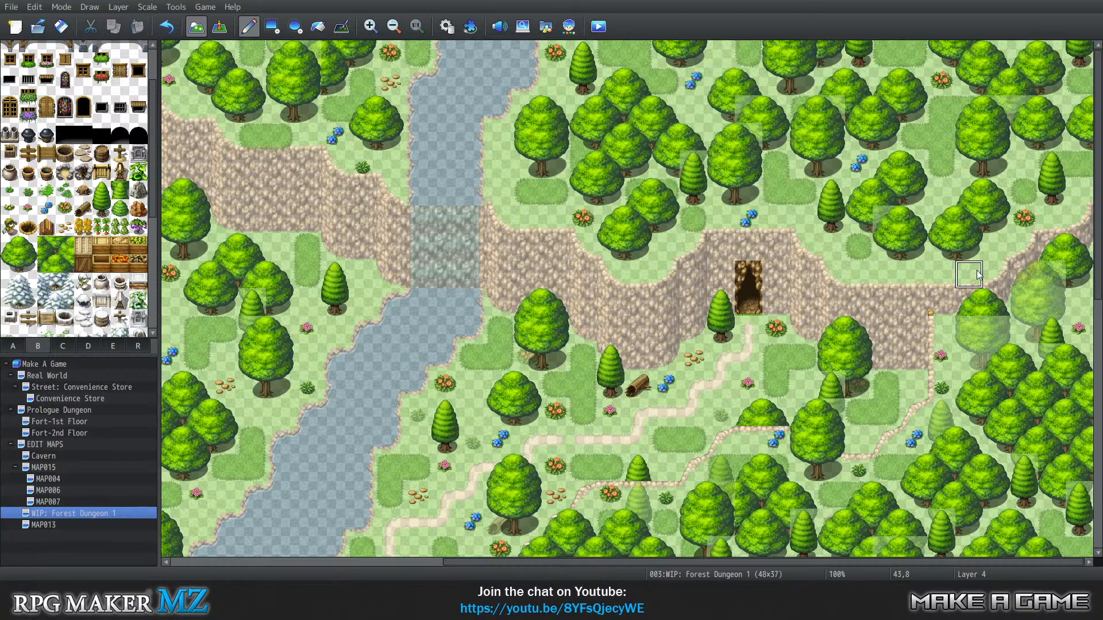
Place pink flowers beside the river, among the eastern round trees, and along the cliff edge south of them
{"action": "left_click", "coordinate": [501, 164]}
{"action": "left_click", "coordinate": [942, 275]}
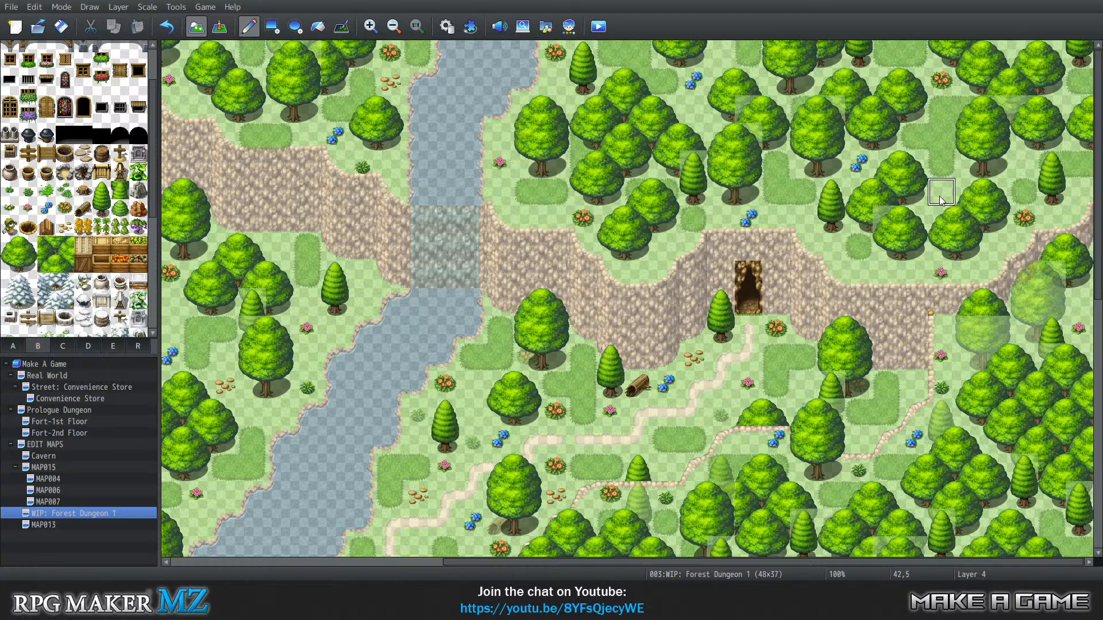
{"action": "key", "text": "ctrl+z"}
{"action": "left_click", "coordinate": [948, 193]}
{"action": "left_click", "coordinate": [914, 275]}
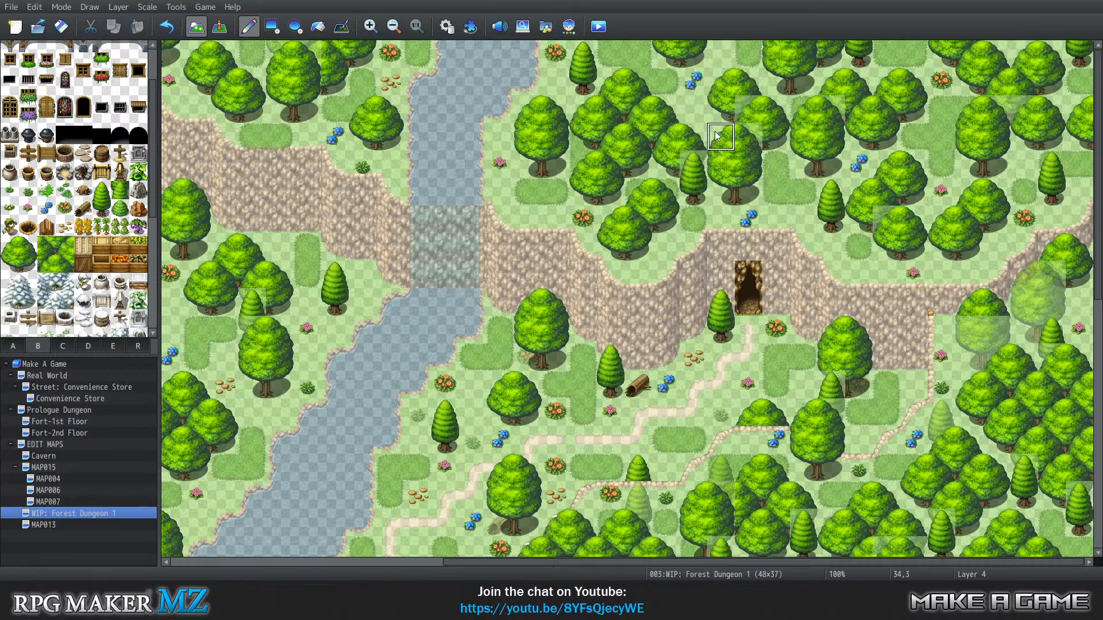
Place leafy green plants on layer 3 near the river's northeastern bank and at the plateau's southeastern cliff edge
{"action": "key", "text": "1"}
{"action": "key", "text": "2"}
{"action": "key", "text": "3"}
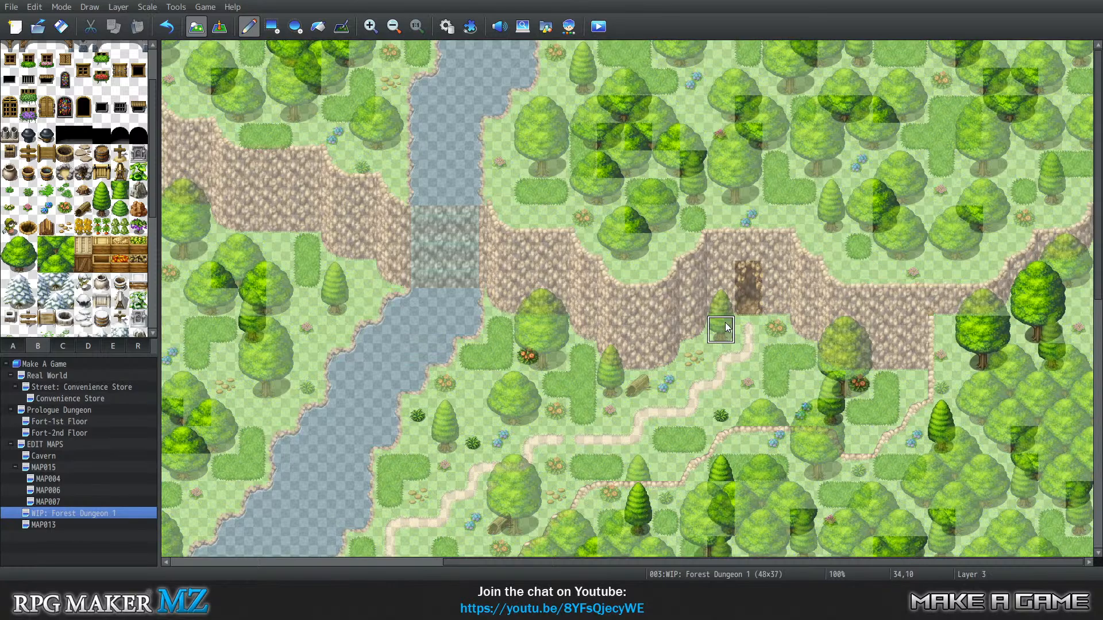
{"action": "left_click", "coordinate": [555, 83]}
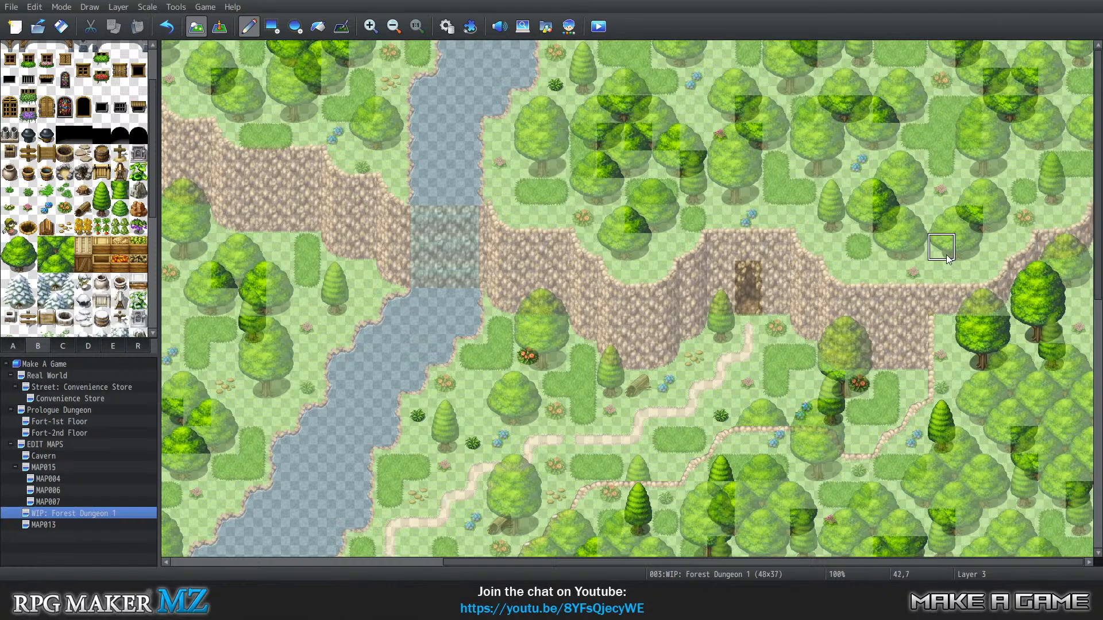
{"action": "left_click", "coordinate": [988, 273]}
{"action": "key", "text": "ctrl+z"}
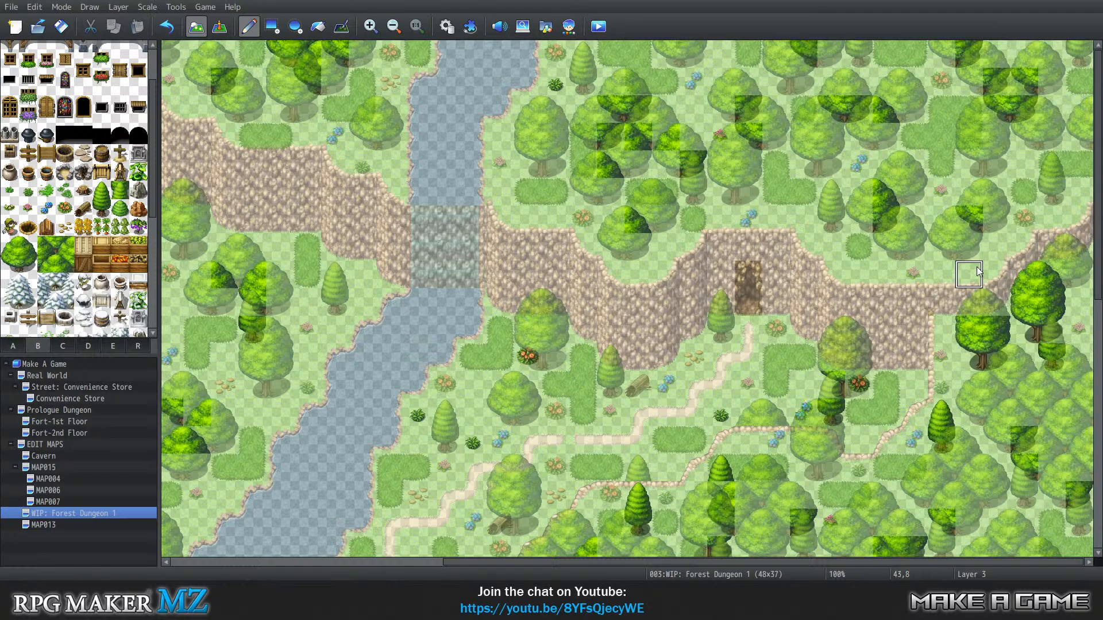
{"action": "left_click", "coordinate": [970, 270]}
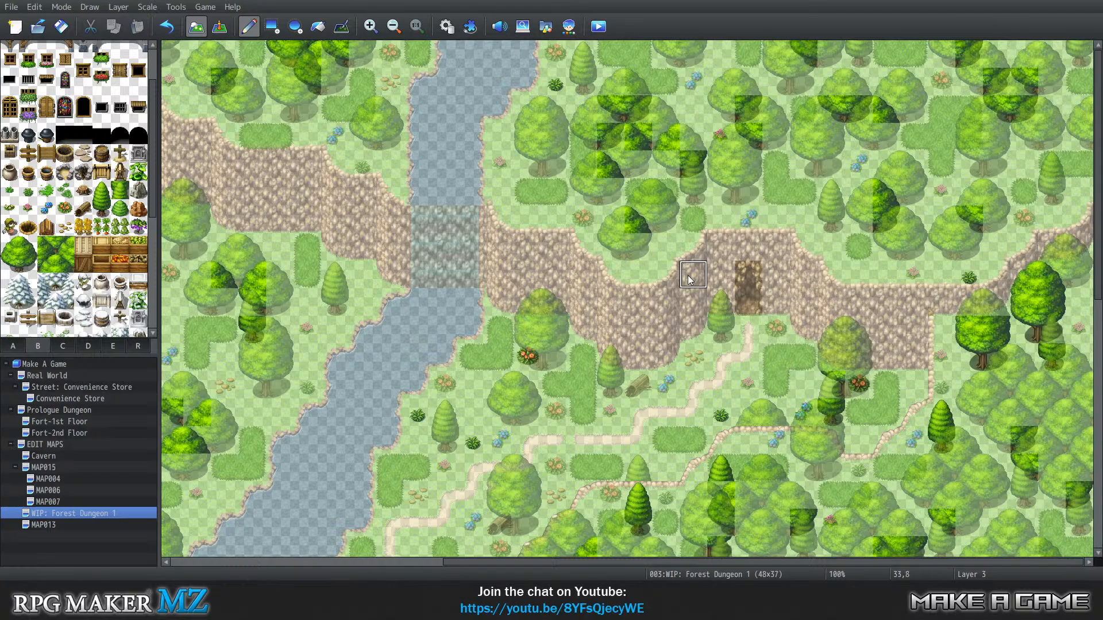
Place a leafy green plant on layer 3 at the cliff edge west of the cave, and layer 2 details beside two northern trees
{"action": "left_click", "coordinate": [665, 248]}
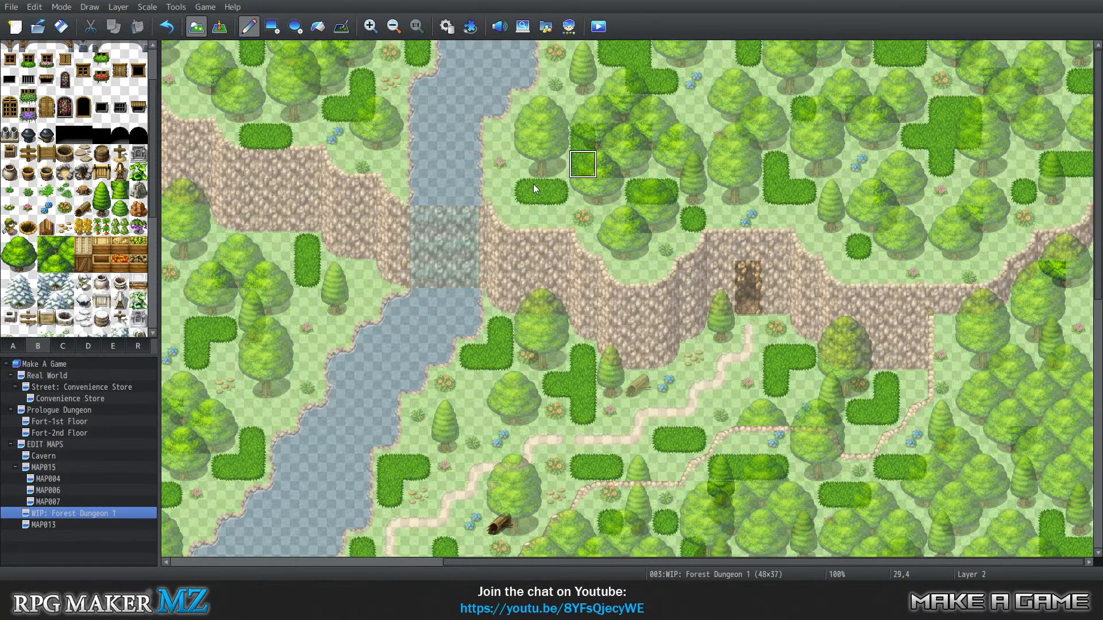
{"action": "left_click", "coordinate": [553, 107]}
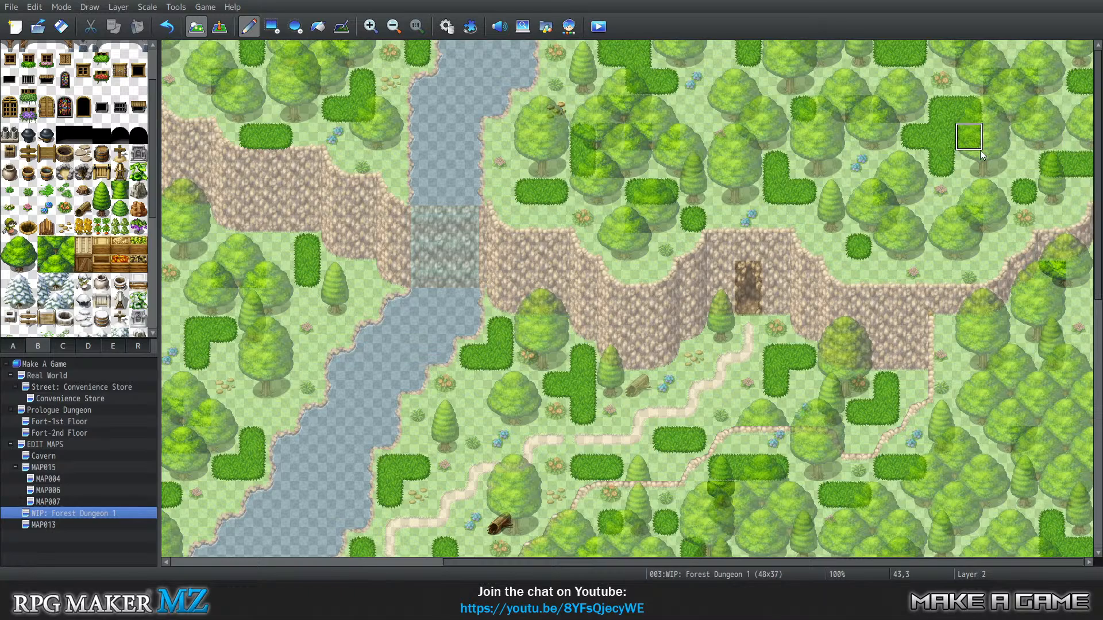
{"action": "left_click", "coordinate": [998, 53]}
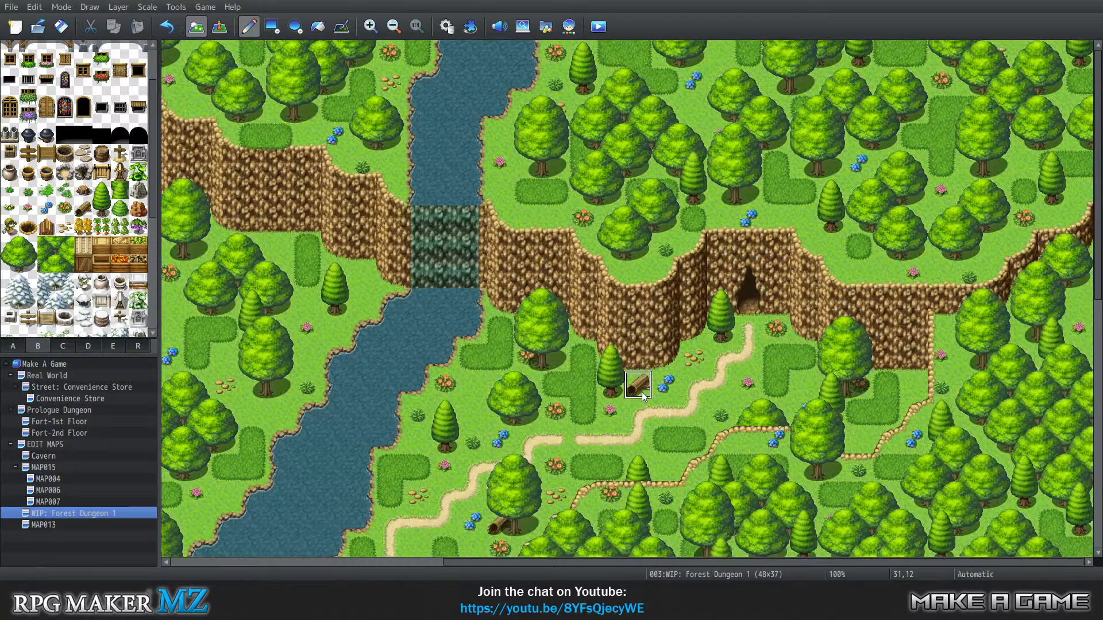
Set the forest map's height to 36 tiles in its map properties
{"action": "left_click", "coordinate": [400, 26]}
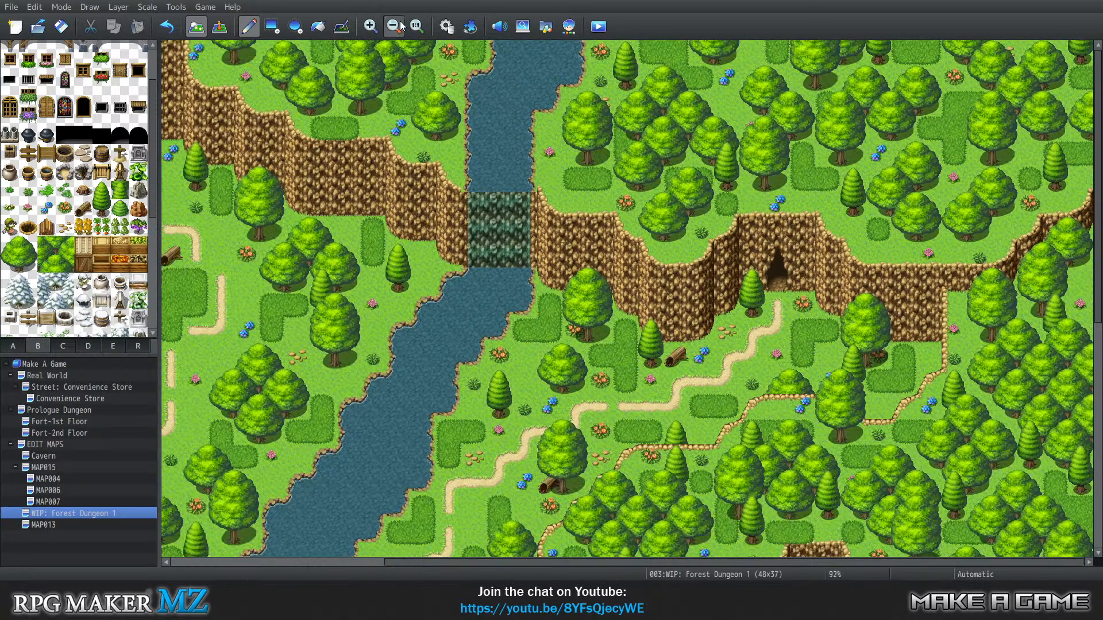
{"action": "left_click", "coordinate": [394, 26]}
{"action": "left_click", "coordinate": [394, 26]}
{"action": "left_click", "coordinate": [394, 25]}
{"action": "left_click", "coordinate": [394, 26]}
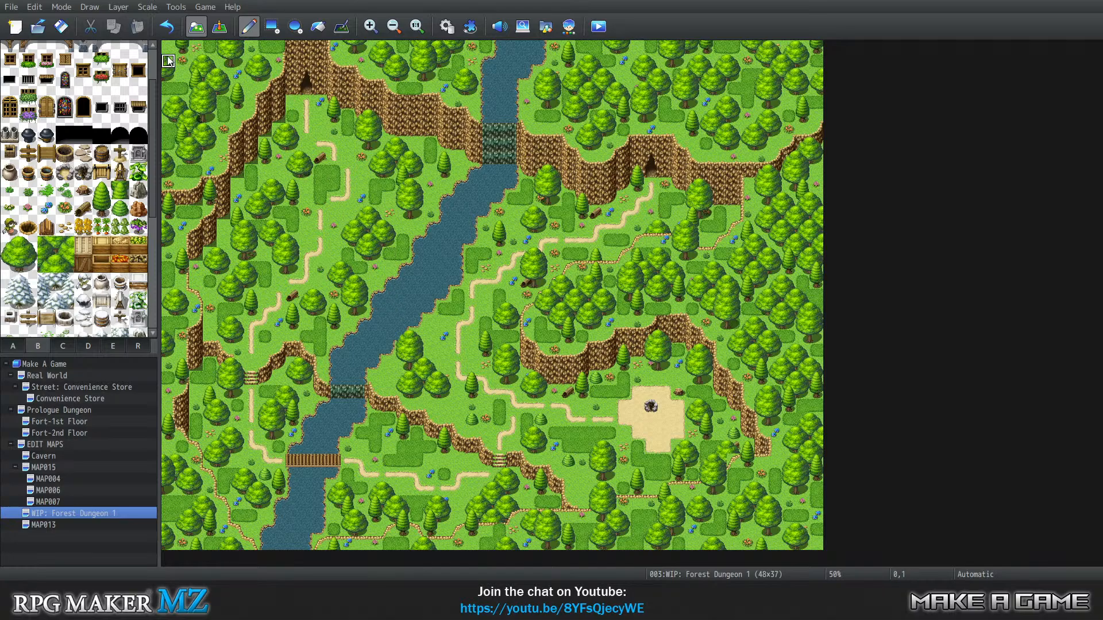
{"action": "mouse_move", "coordinate": [168, 60]}
{"action": "right_mouse_down"}
{"action": "mouse_move", "coordinate": [476, 98]}
{"action": "mouse_move", "coordinate": [804, 565]}
{"action": "mouse_move", "coordinate": [820, 571]}
{"action": "right_mouse_up"}
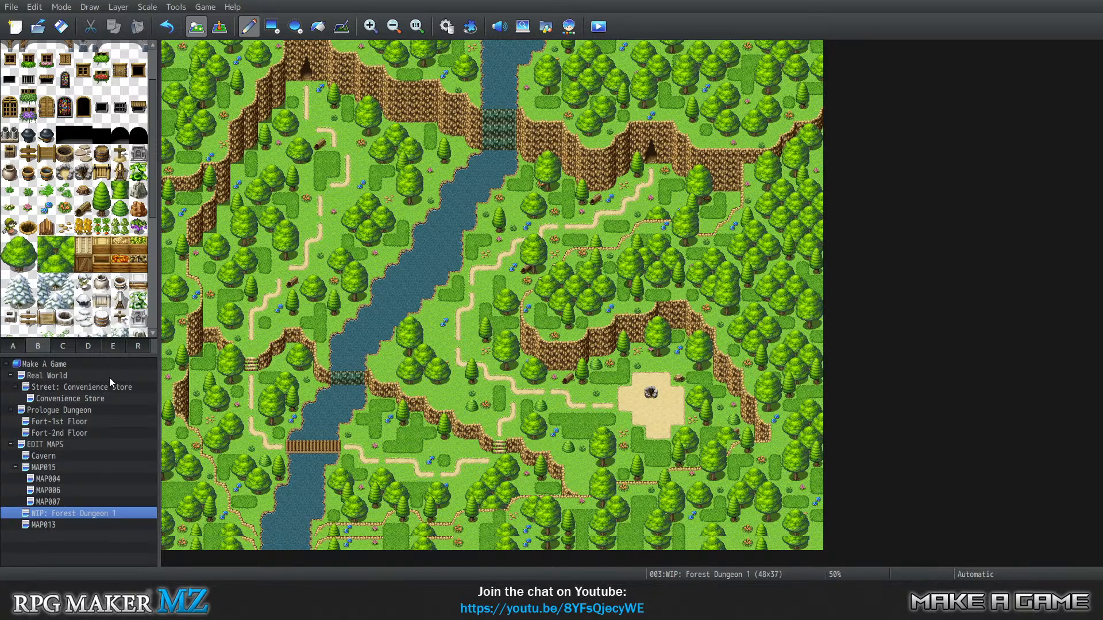
{"action": "right_click", "coordinate": [72, 511]}
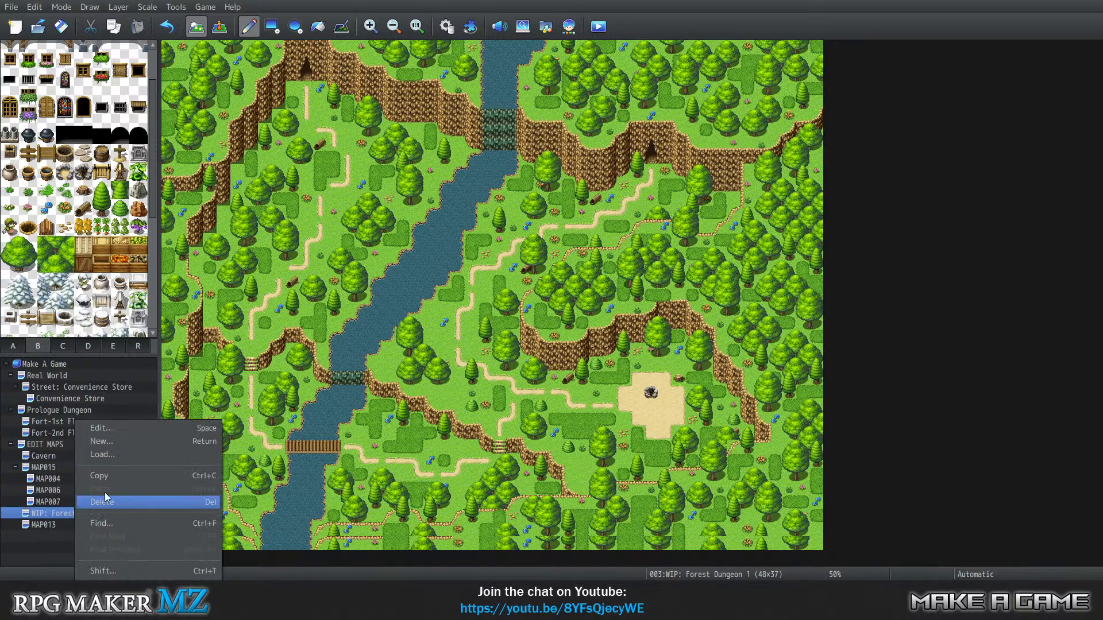
{"action": "left_click", "coordinate": [121, 429]}
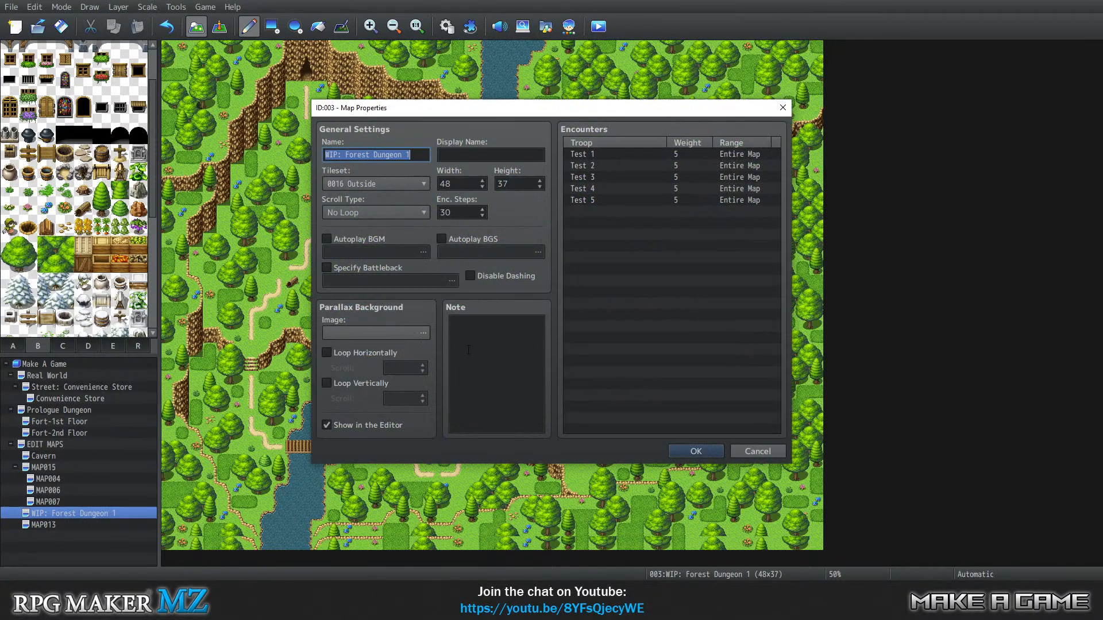
{"action": "left_click", "coordinate": [540, 187]}
{"action": "left_click", "coordinate": [685, 449]}
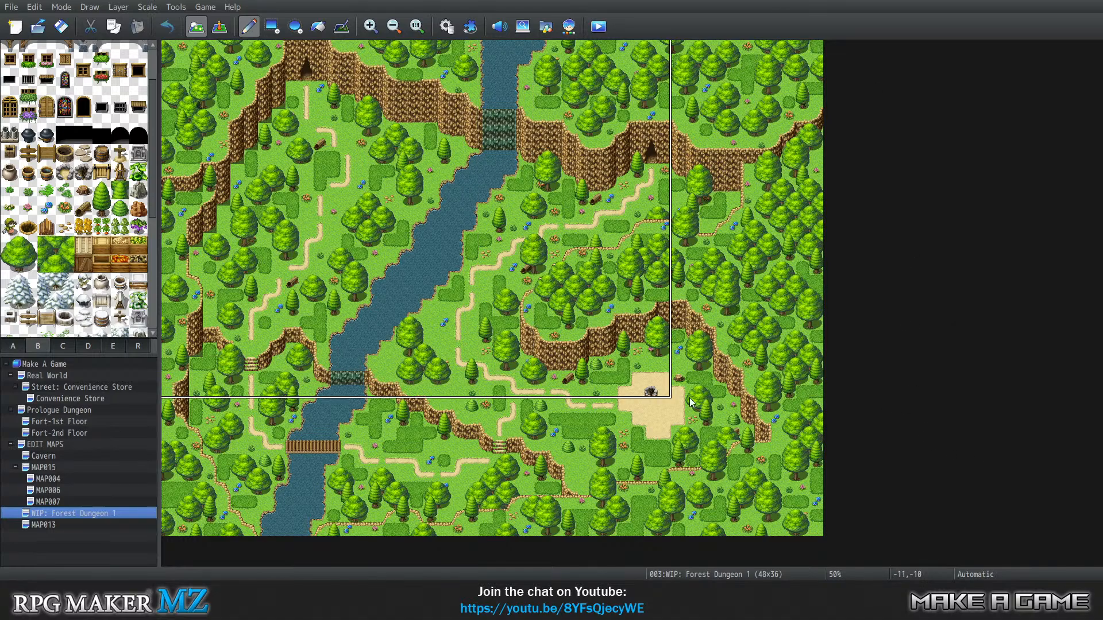
{"action": "right_click", "coordinate": [734, 406]}
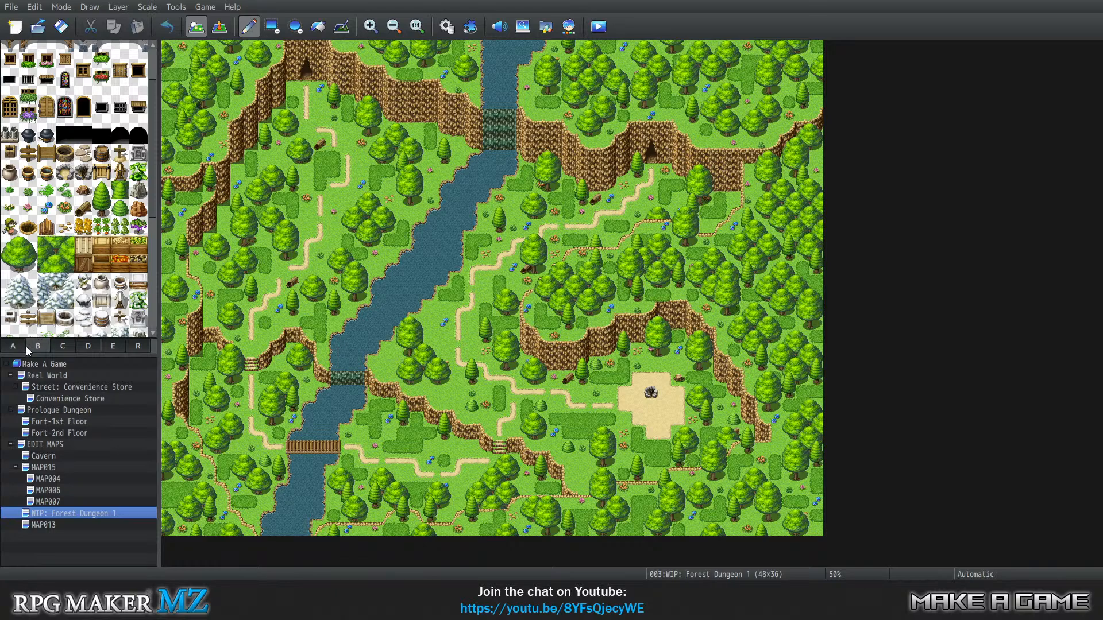
Examine the Fort-1st Floor map and its A and B tilesets
{"action": "left_click", "coordinate": [65, 422]}
{"action": "scroll", "coordinate": [45, 332], "scroll_direction": "up", "scroll_amount": 3}
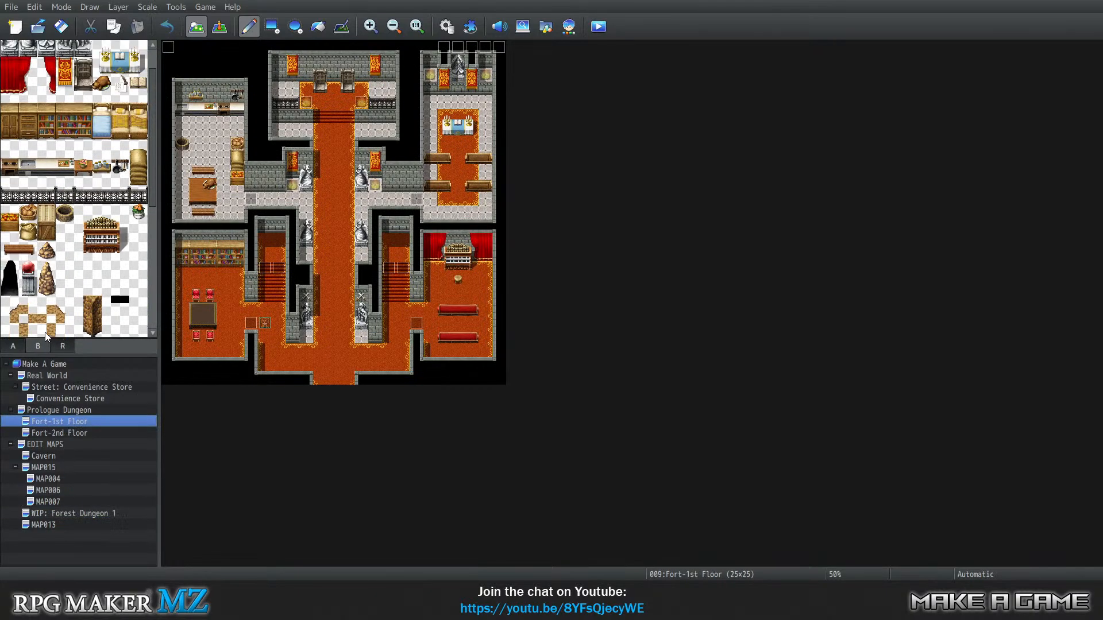
{"action": "left_click", "coordinate": [13, 346]}
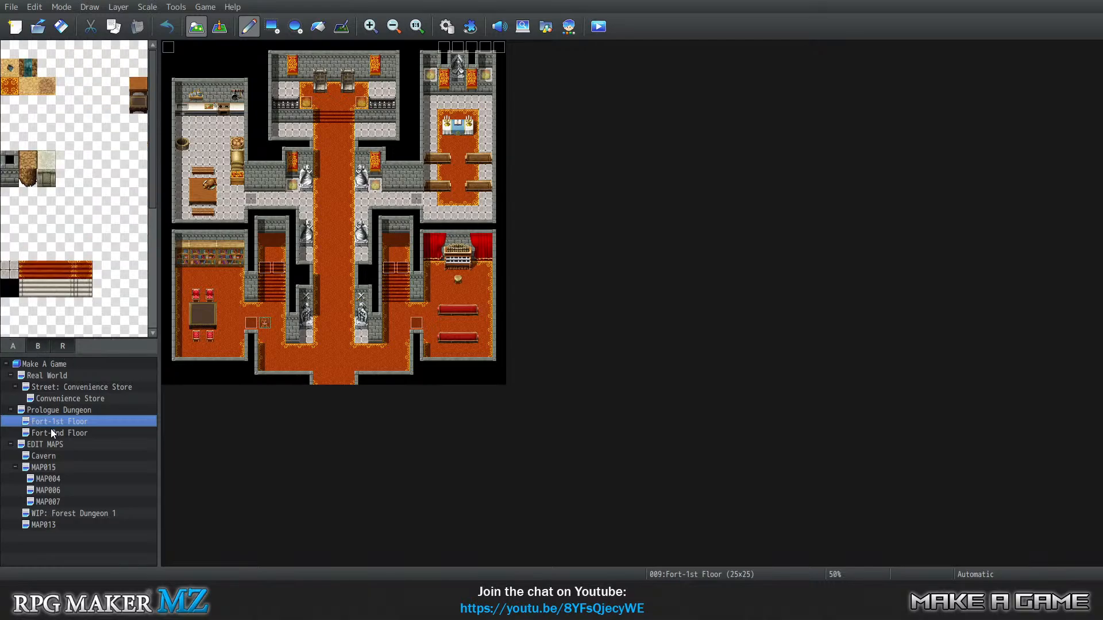
{"action": "left_click", "coordinate": [39, 348]}
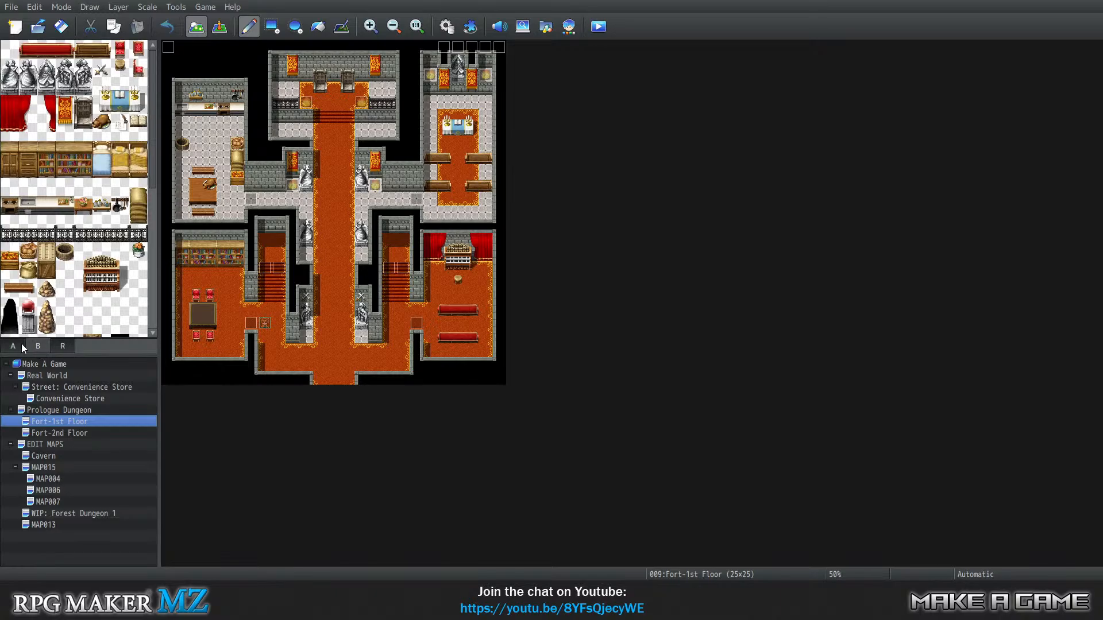
{"action": "left_click", "coordinate": [22, 344]}
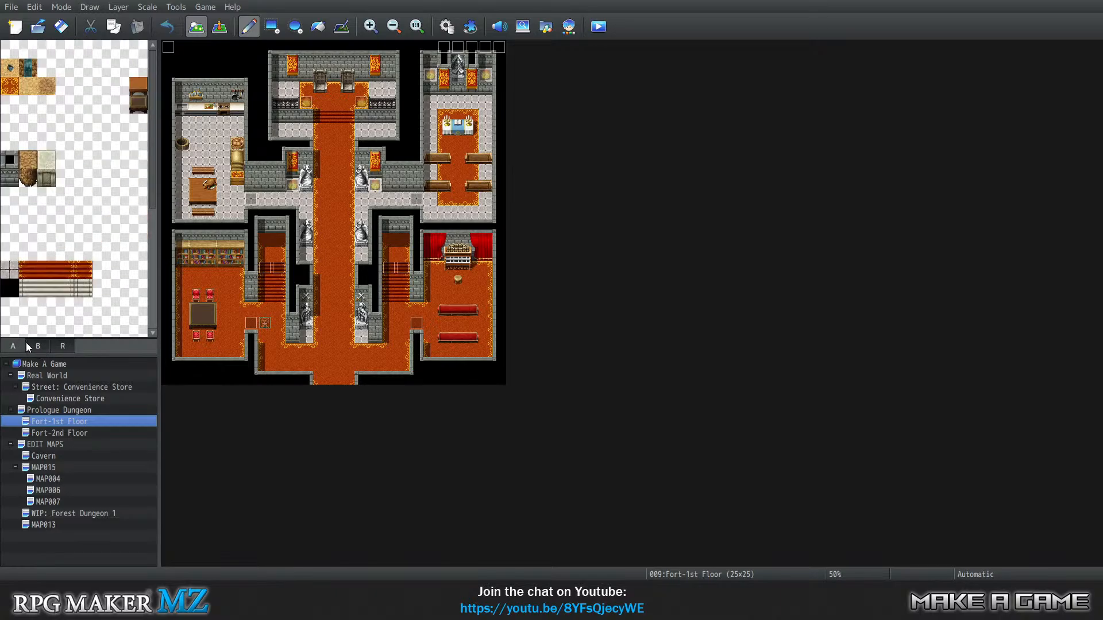
Compare the Cavern, Fort-2nd Floor, MAP004 and Fort-1st Floor maps and their A tiles
{"action": "left_click", "coordinate": [50, 456]}
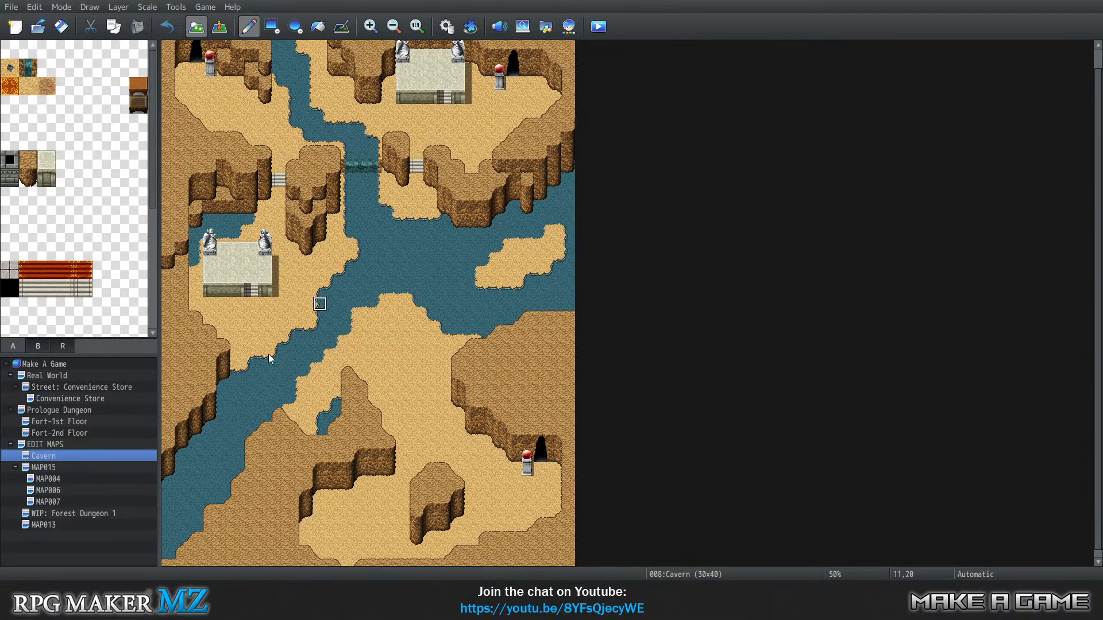
{"action": "left_click", "coordinate": [67, 419]}
{"action": "left_click", "coordinate": [67, 434]}
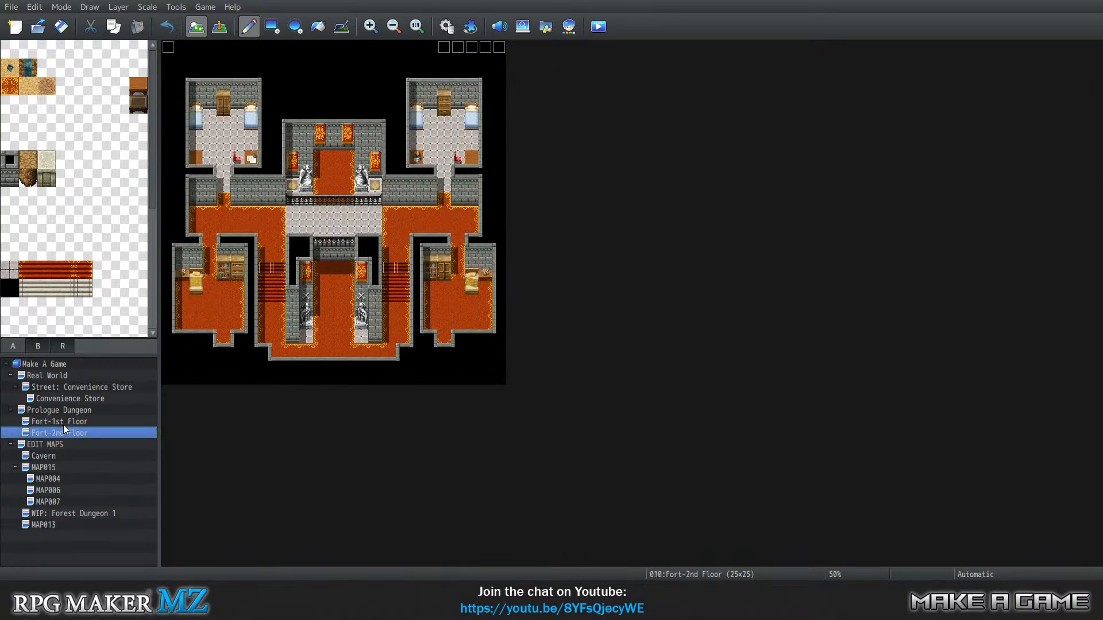
{"action": "left_click", "coordinate": [63, 424]}
{"action": "left_click", "coordinate": [63, 434]}
{"action": "left_click", "coordinate": [62, 456]}
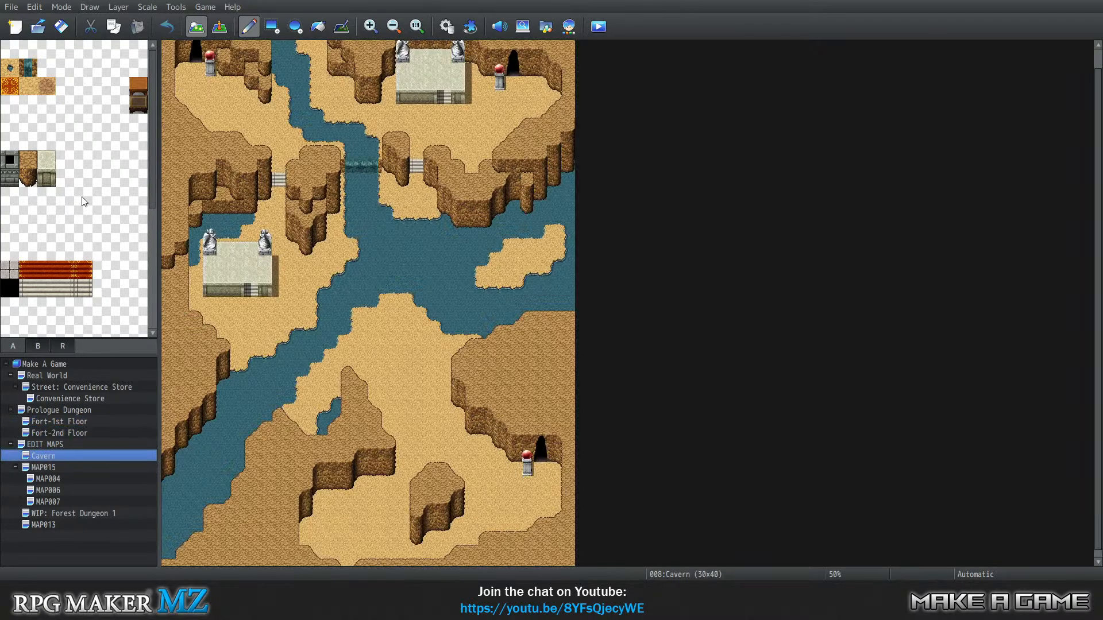
{"action": "left_click", "coordinate": [70, 433]}
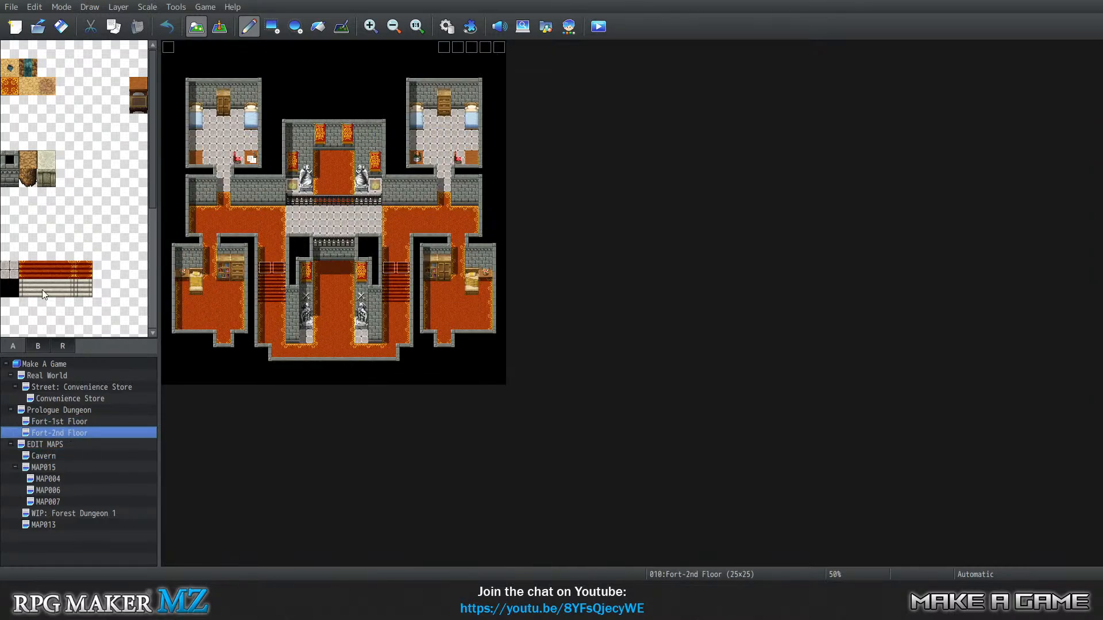
{"action": "left_click", "coordinate": [57, 478]}
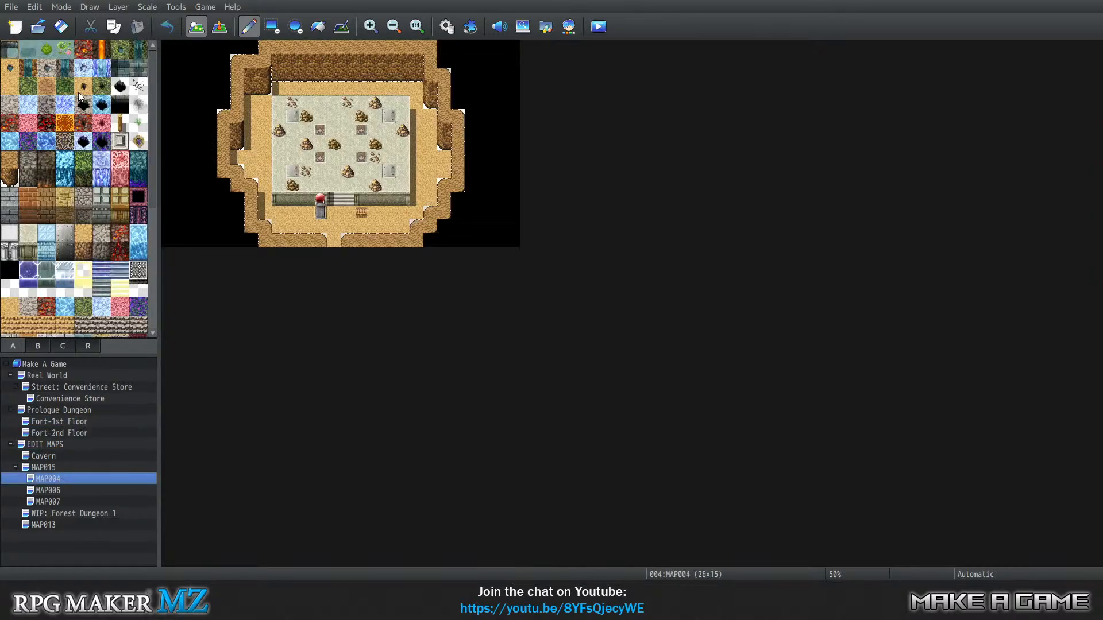
{"action": "left_click", "coordinate": [58, 421]}
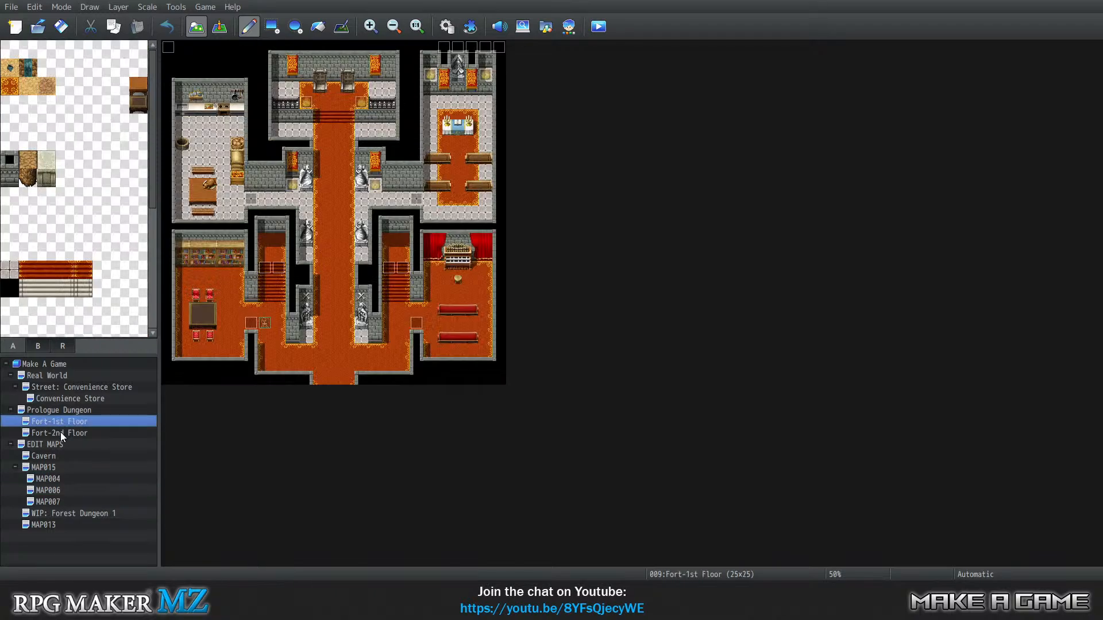
{"action": "left_click", "coordinate": [60, 432]}
{"action": "left_click", "coordinate": [60, 419]}
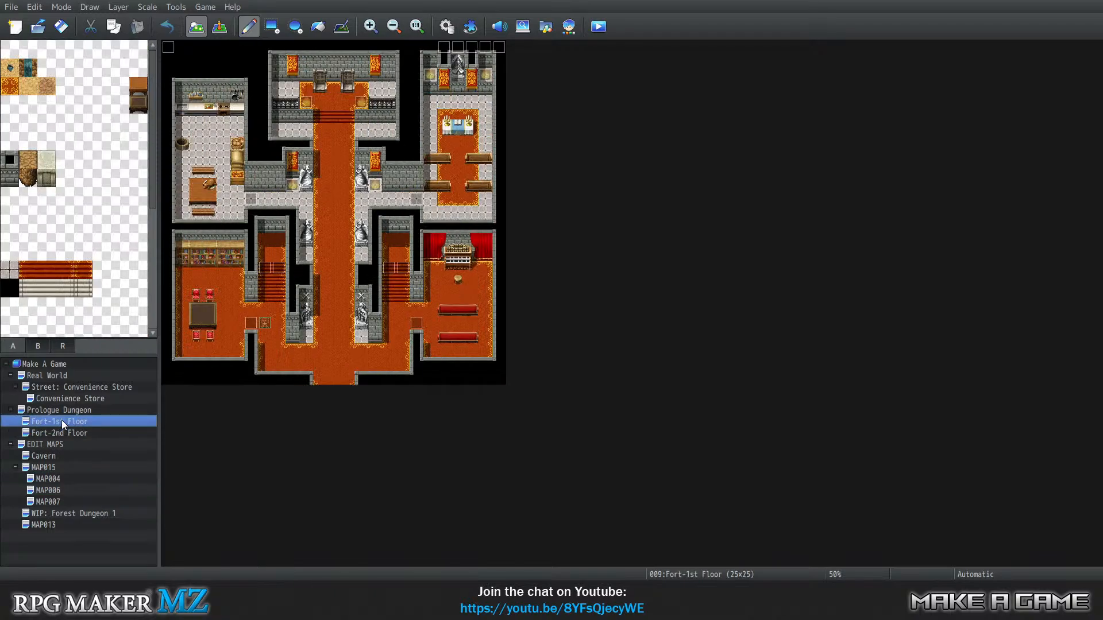
Set the player's starting position on the WIP: Forest Dungeon 1 map at 35,10, on the path below the northeast cave
{"action": "left_click", "coordinate": [56, 514]}
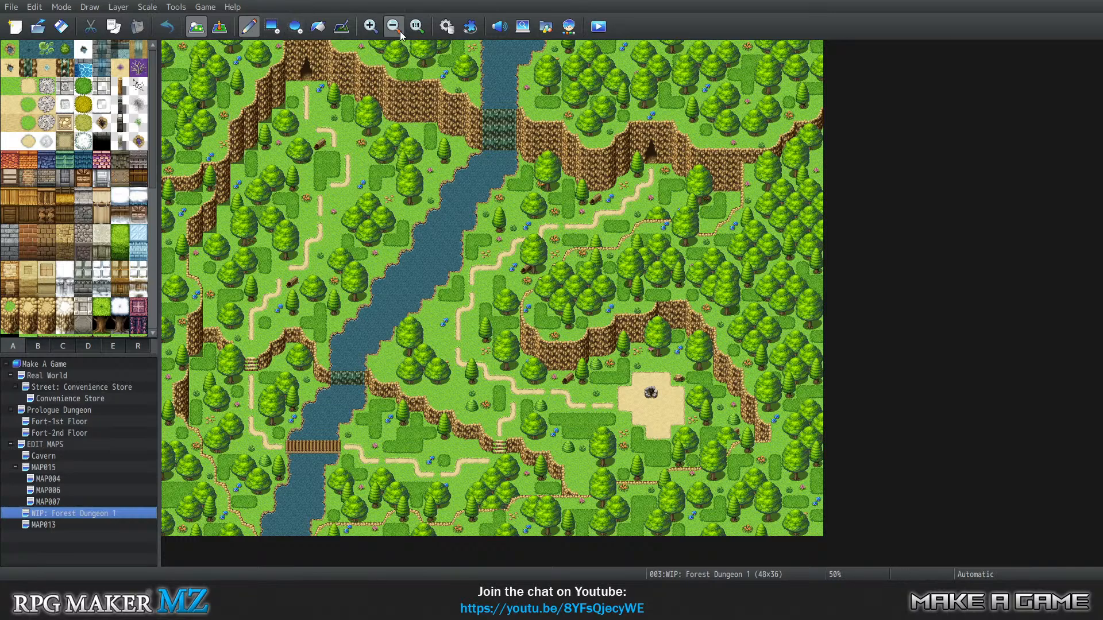
{"action": "left_click", "coordinate": [219, 26]}
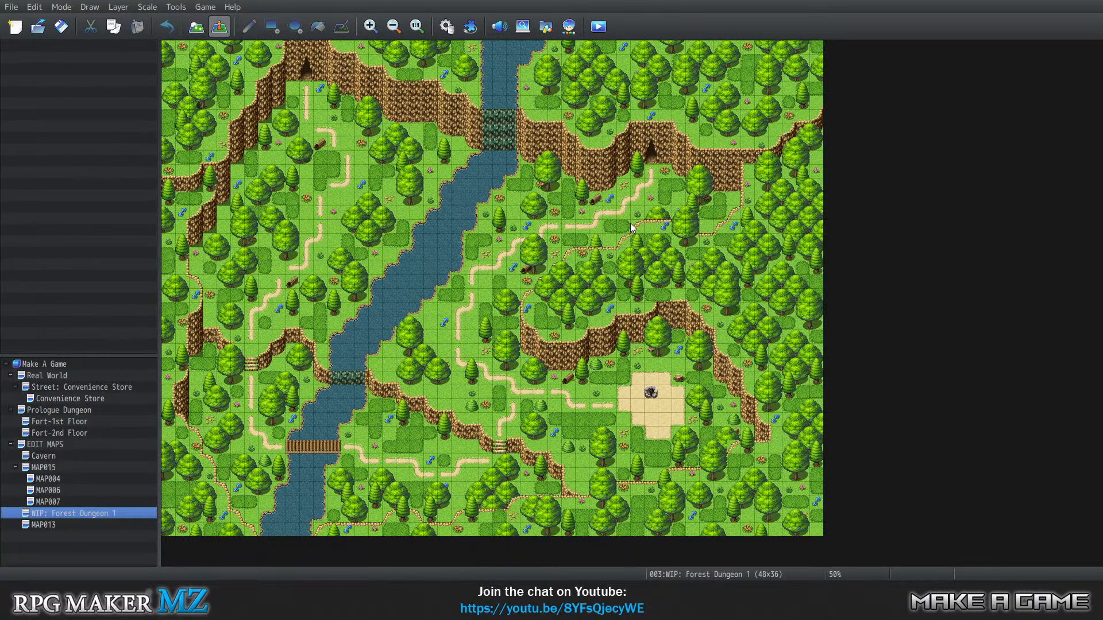
{"action": "right_click", "coordinate": [648, 185]}
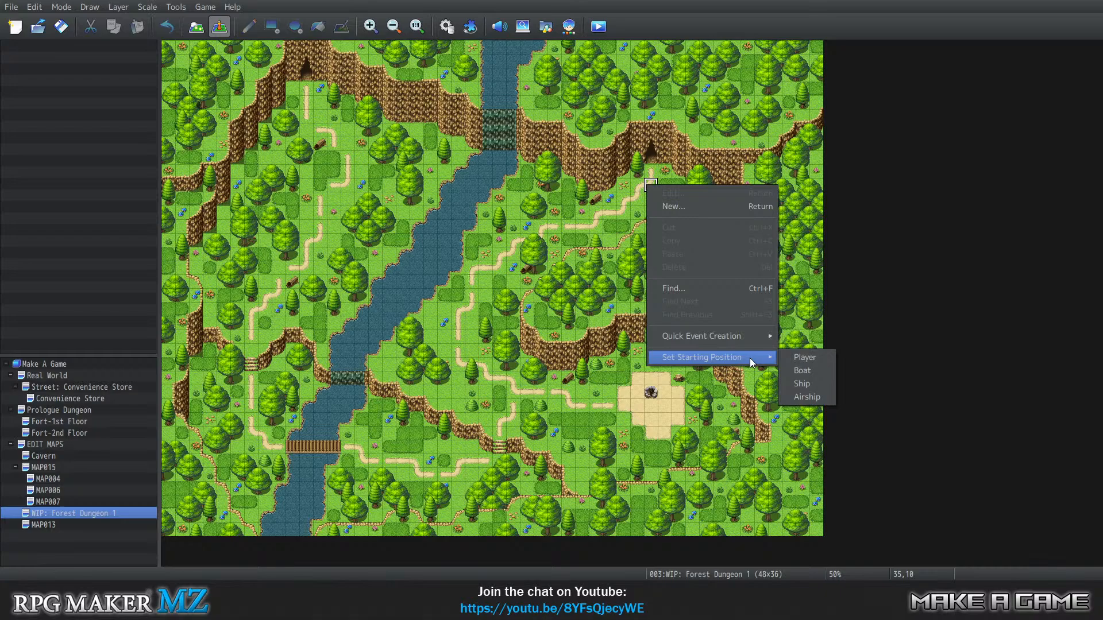
{"action": "left_click", "coordinate": [796, 358]}
Playtest the project with a new game and walk the character around the path outside the cave entrance
{"action": "left_click", "coordinate": [205, 7]}
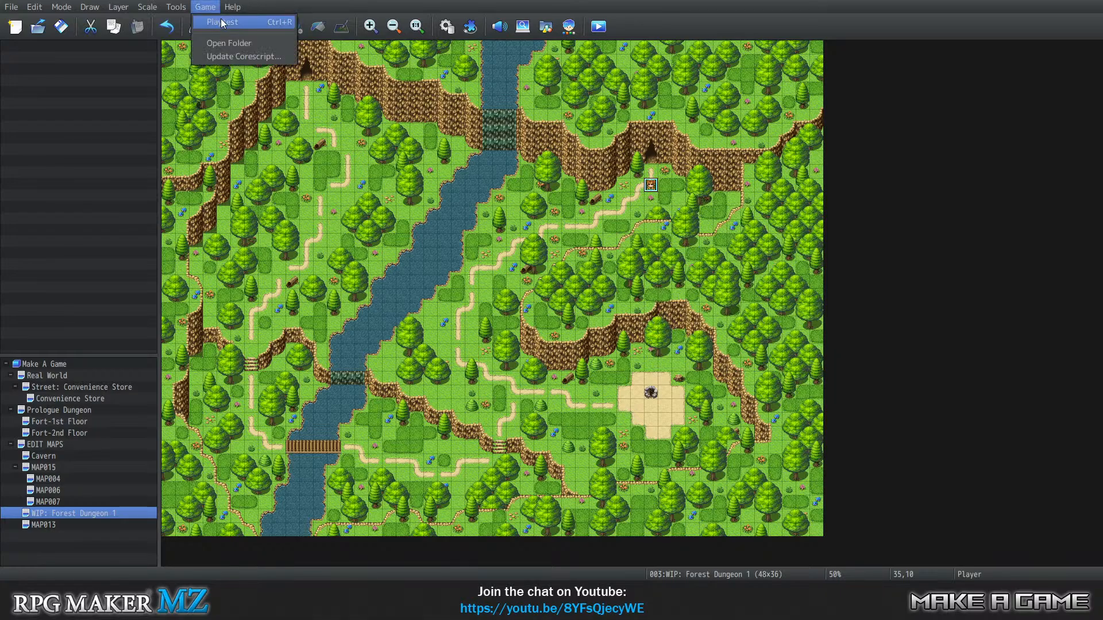
{"action": "left_click", "coordinate": [221, 20]}
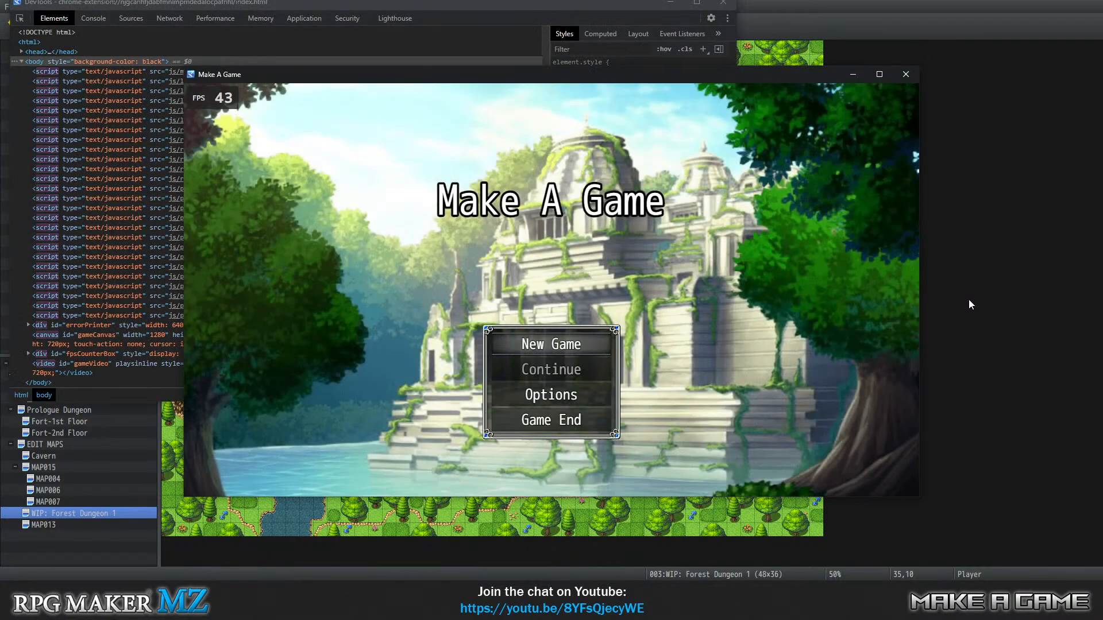
{"action": "key", "text": "Return"}
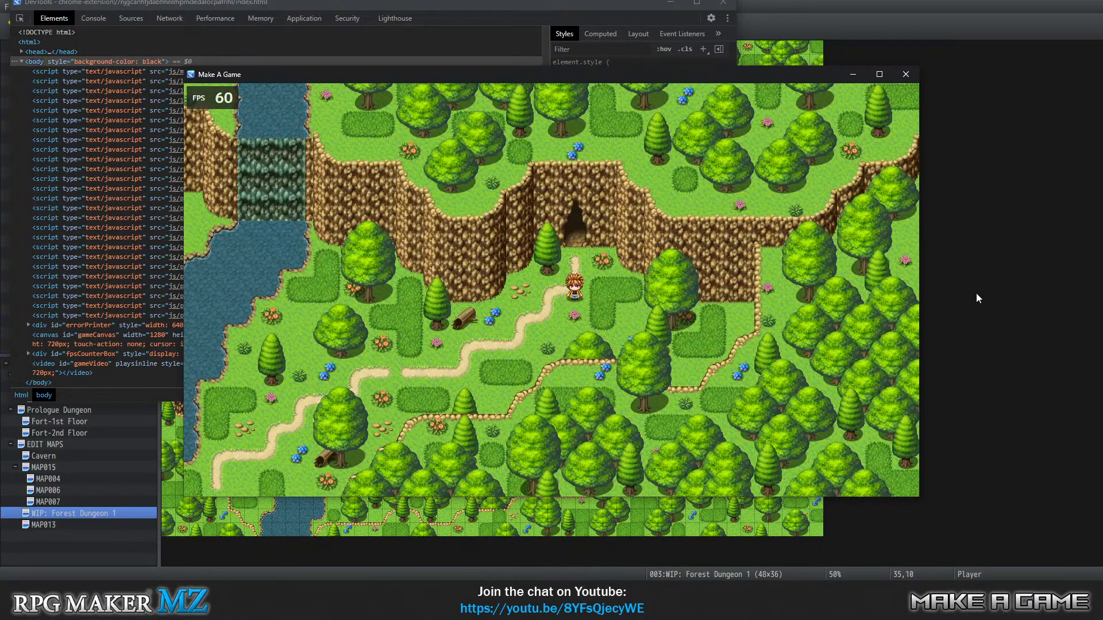
{"action": "key", "text": "Down"}
{"action": "key", "text": "Left"}
{"action": "key", "text": "Up"}
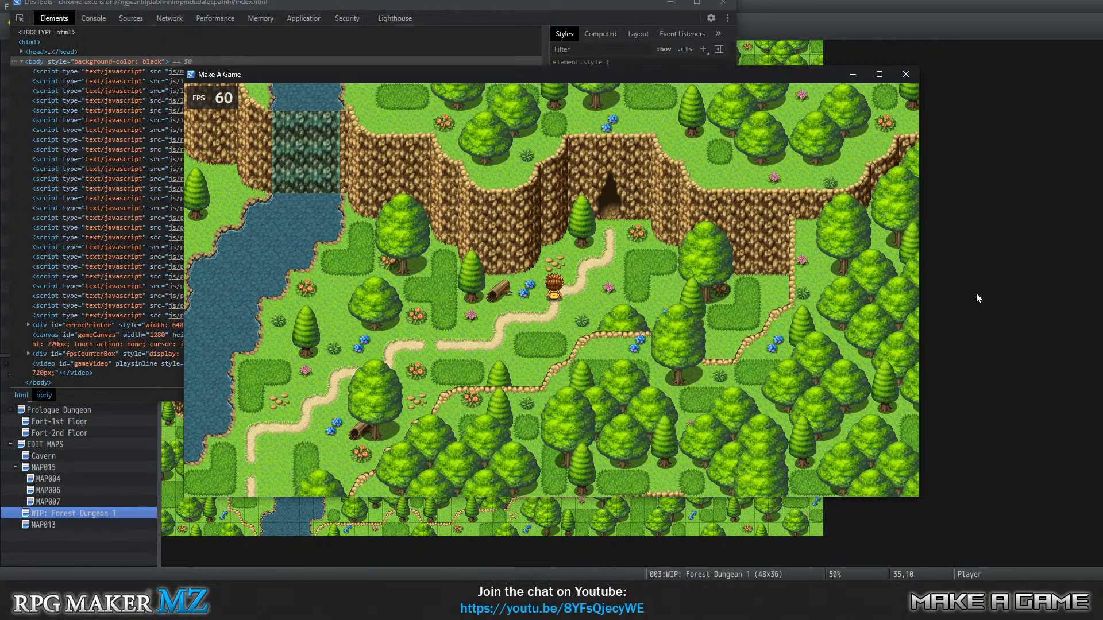
{"action": "key", "text": "Up"}
{"action": "key", "text": "Right"}
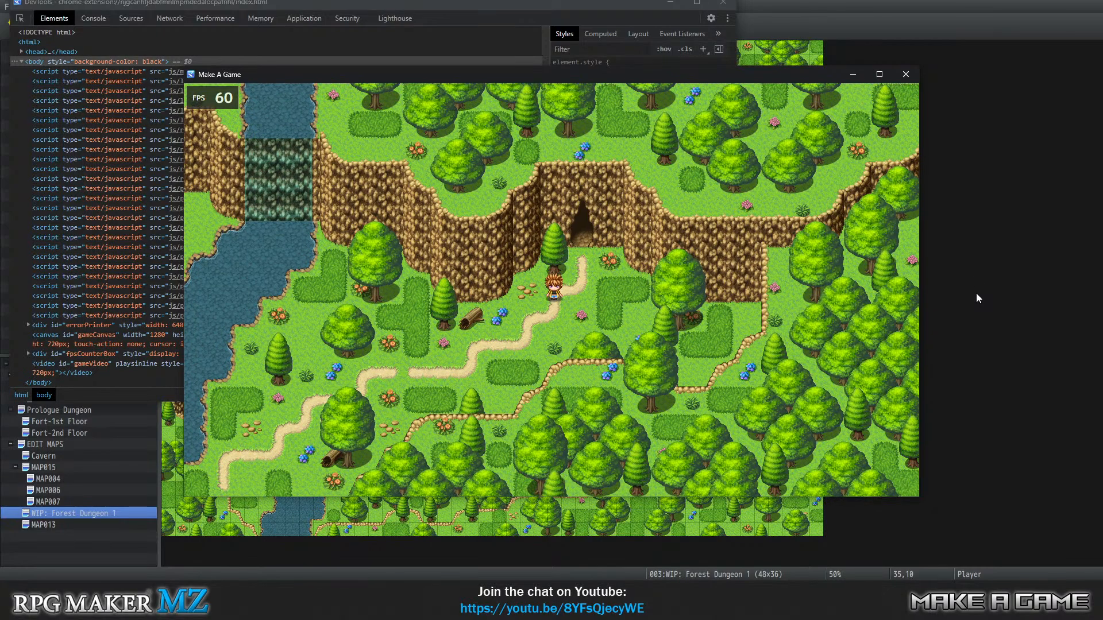
Walk the character southwest along the dirt path to the stretch beside the river
{"action": "key", "text": "Down"}
{"action": "key", "text": "Left"}
{"action": "key", "text": "Down"}
{"action": "key", "text": "Left"}
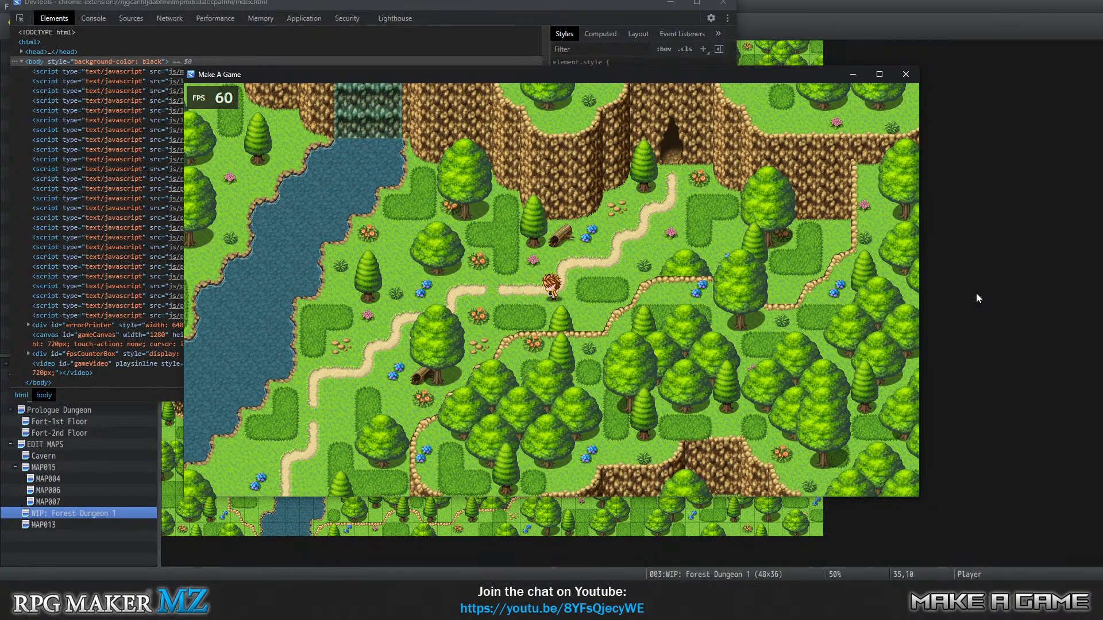
{"action": "key", "text": "Down"}
{"action": "key", "text": "Left"}
{"action": "key", "text": "Down"}
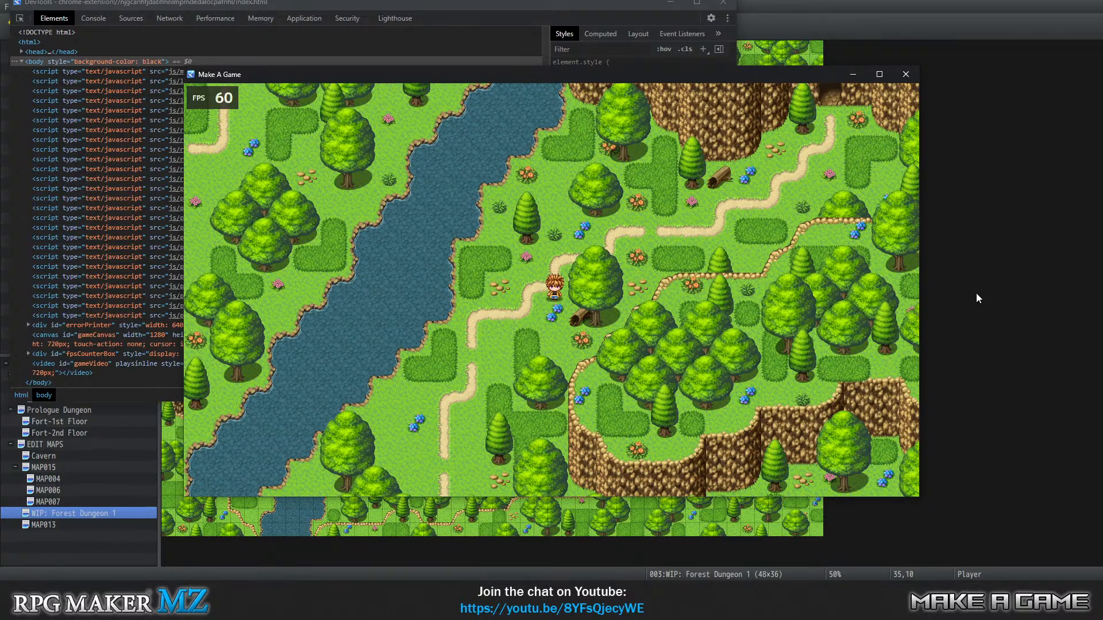
{"action": "key", "text": "Down"}
{"action": "key", "text": "Left"}
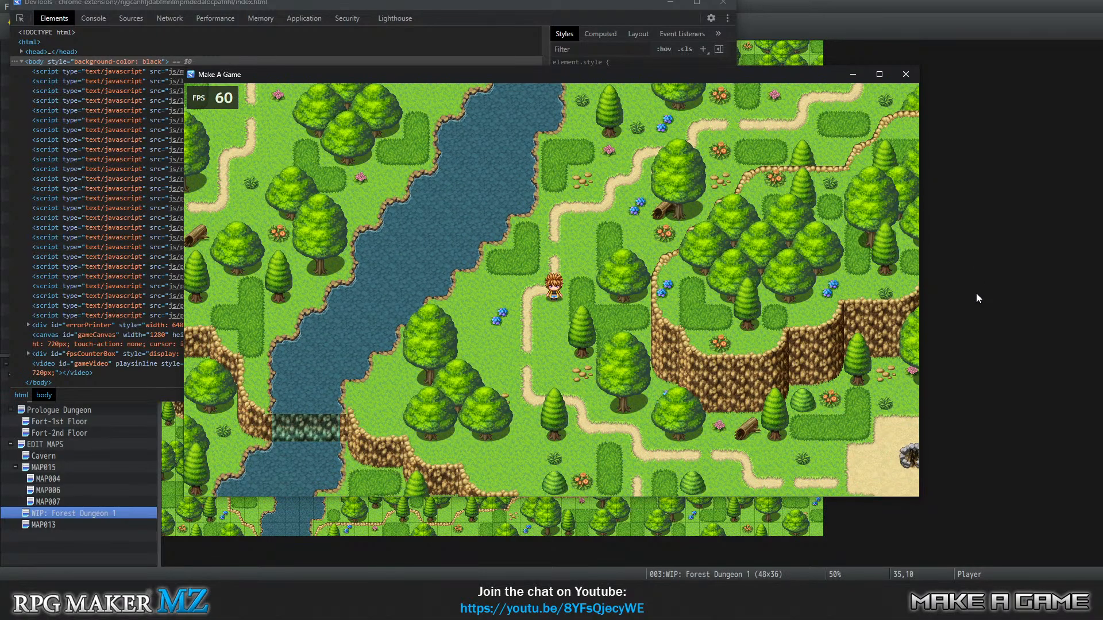
Walk the character down the dirt path and east to the campfire clearing, checking its western and southern edges
{"action": "key", "text": "Down"}
{"action": "key", "text": "Right"}
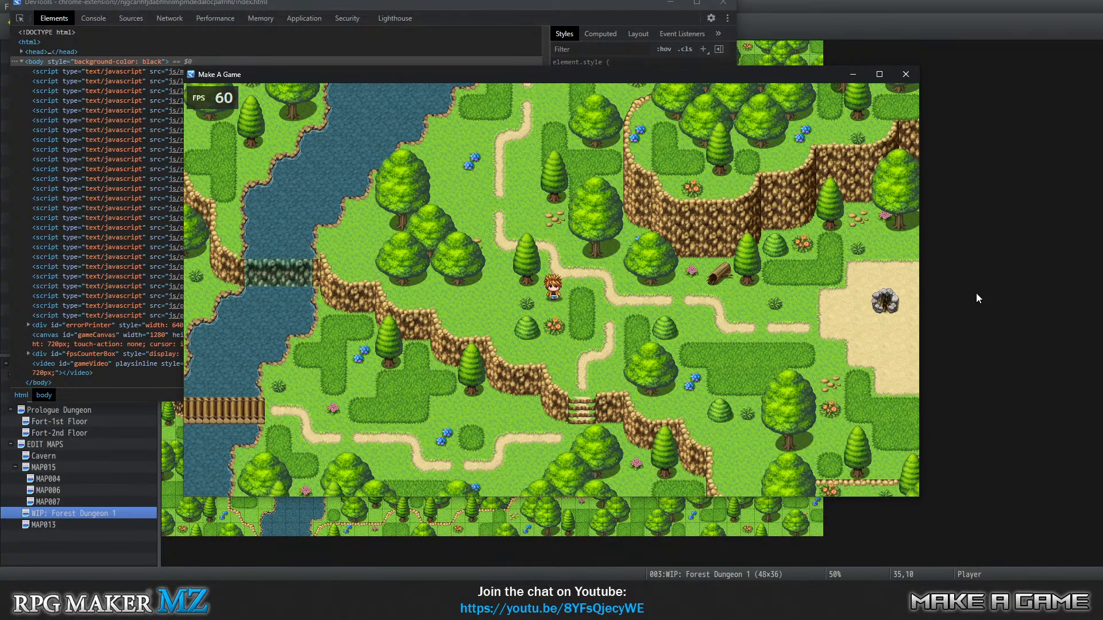
{"action": "key", "text": "Right"}
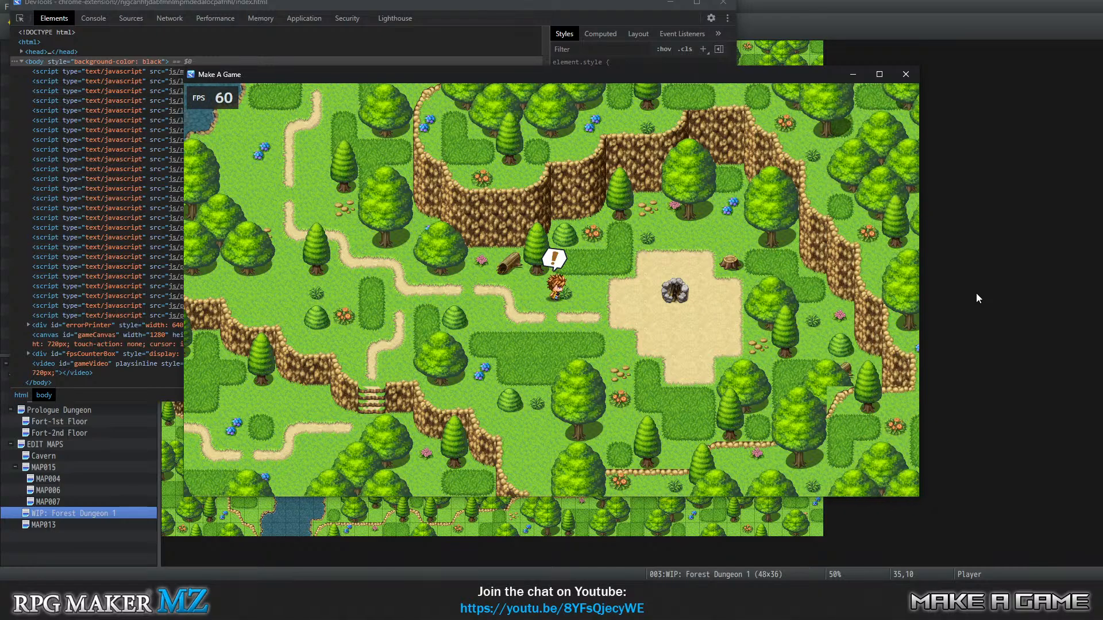
{"action": "key", "text": "Down"}
{"action": "key", "text": "Left"}
{"action": "key", "text": "Up"}
{"action": "key", "text": "Left"}
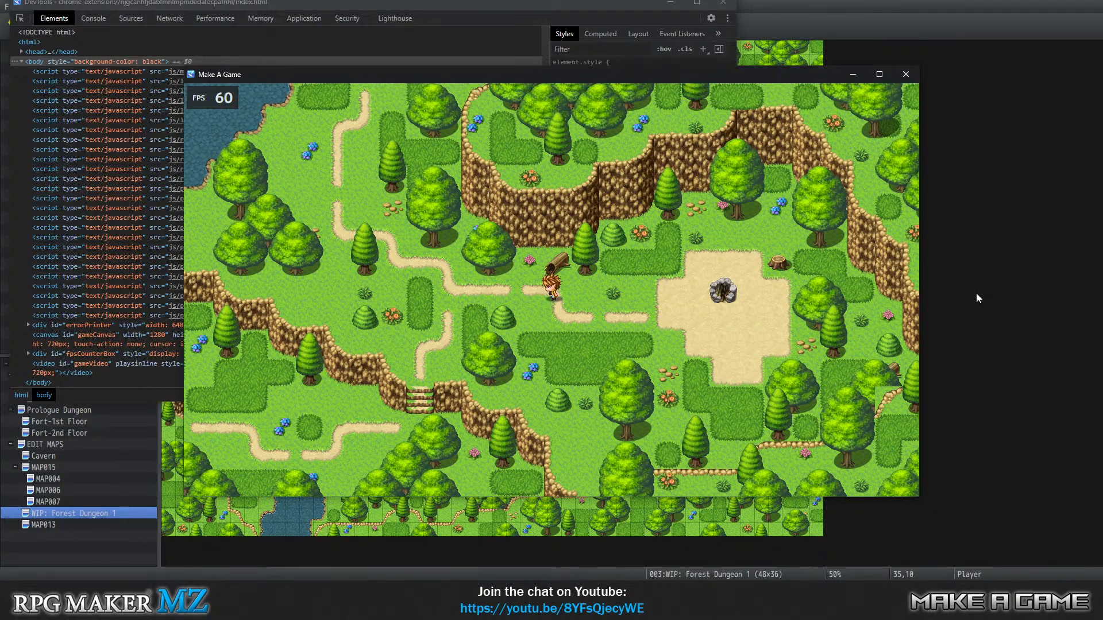
{"action": "key", "text": "Right"}
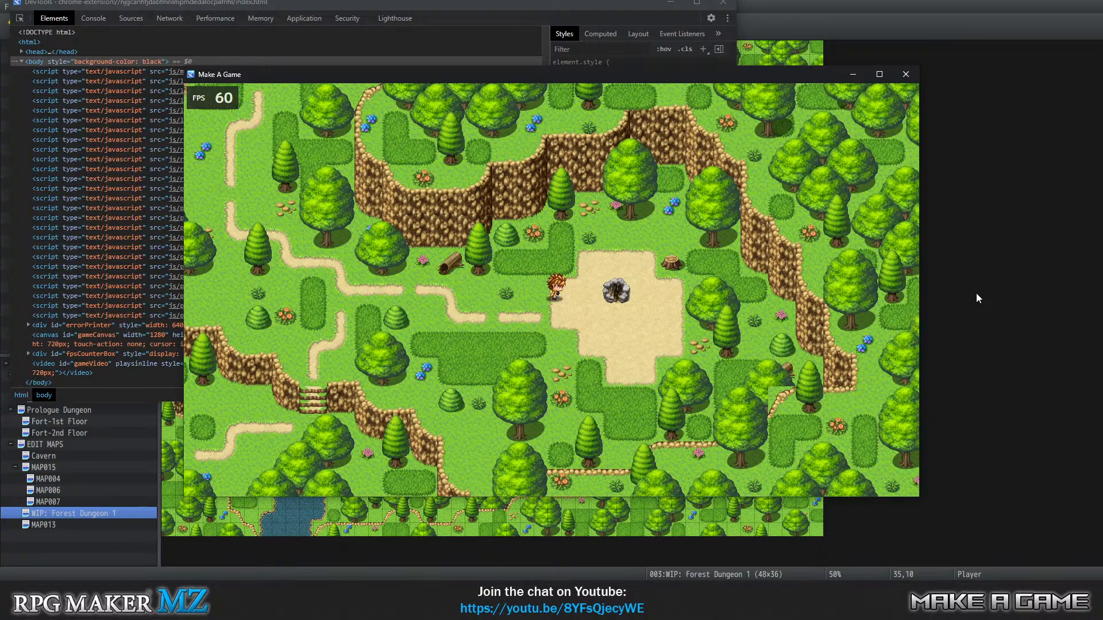
{"action": "key", "text": "Down"}
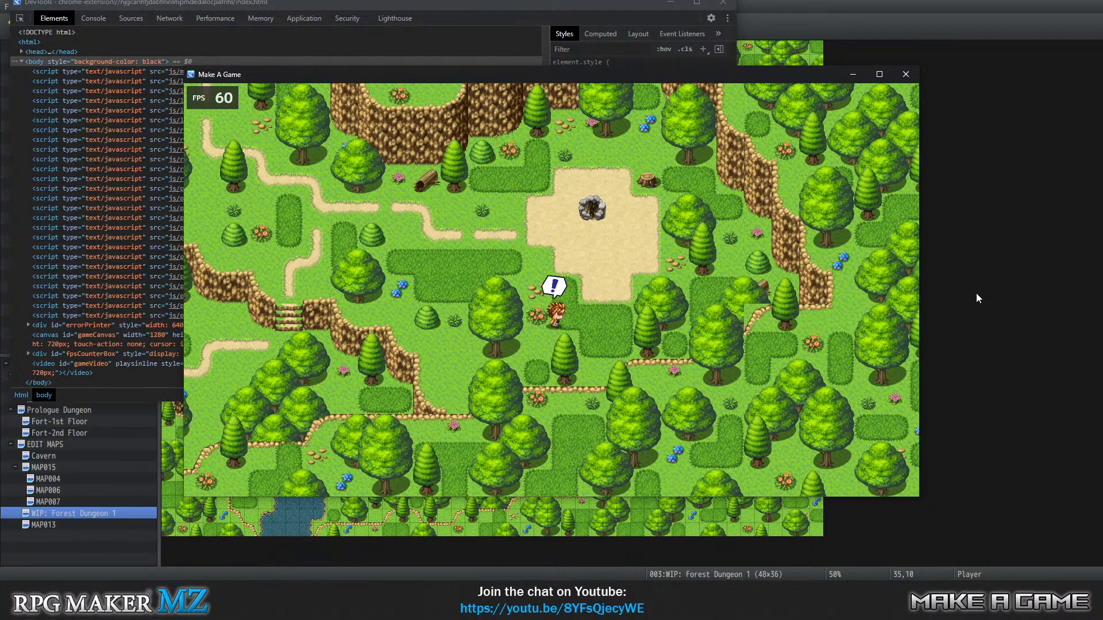
Walk the character back west from the clearing, down the cliff stairs and along the lower path to the bridge's east side
{"action": "key", "text": "Up"}
{"action": "key", "text": "Left"}
{"action": "key", "text": "Up"}
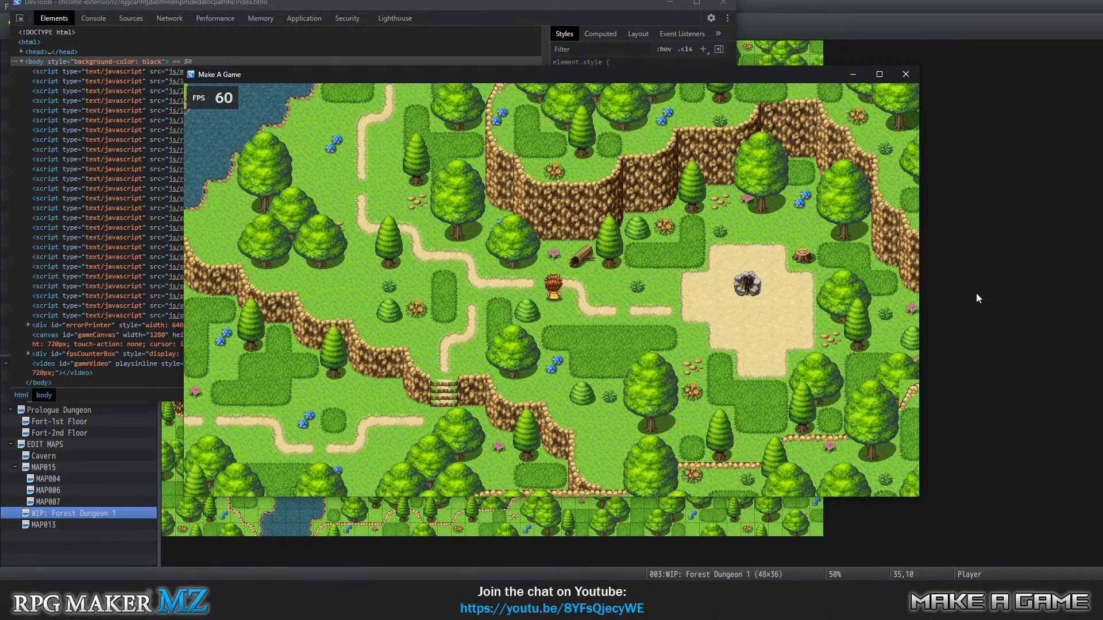
{"action": "key", "text": "Left"}
{"action": "key", "text": "Down"}
{"action": "key", "text": "Left"}
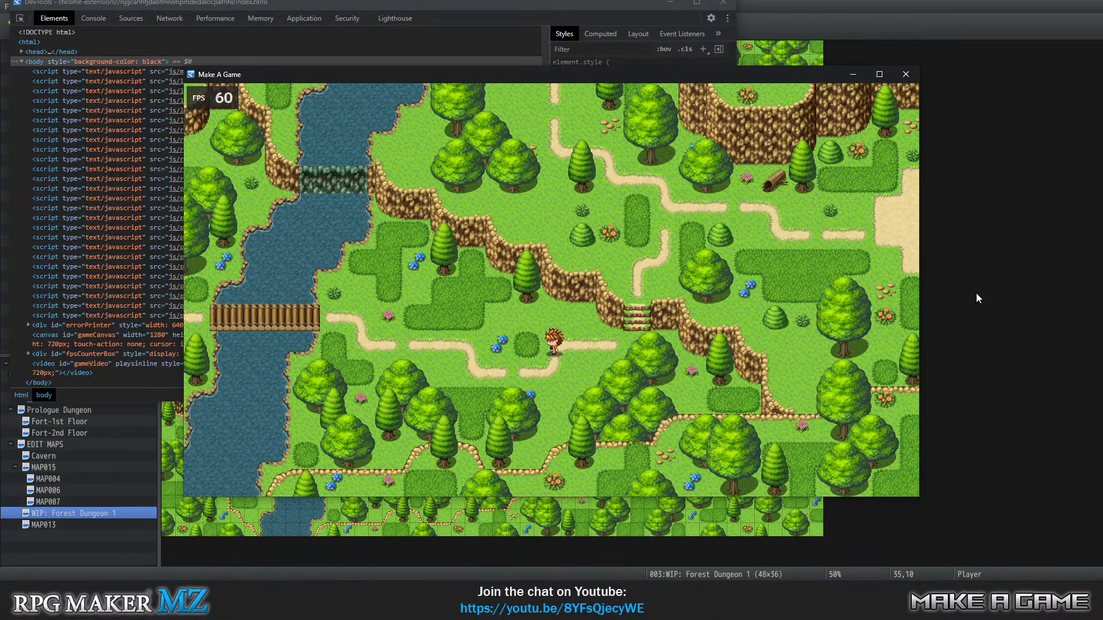
{"action": "key", "text": "Left"}
{"action": "key", "text": "Up"}
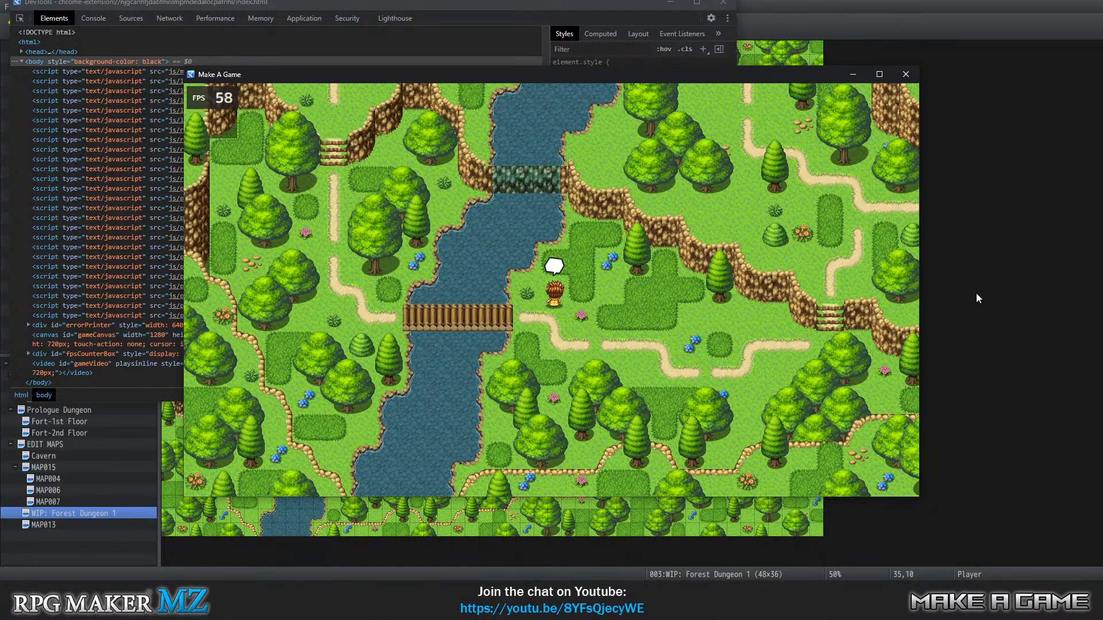
Cross the wooden bridge westward and explore the riverbank below the small waterfall
{"action": "key", "text": "Left"}
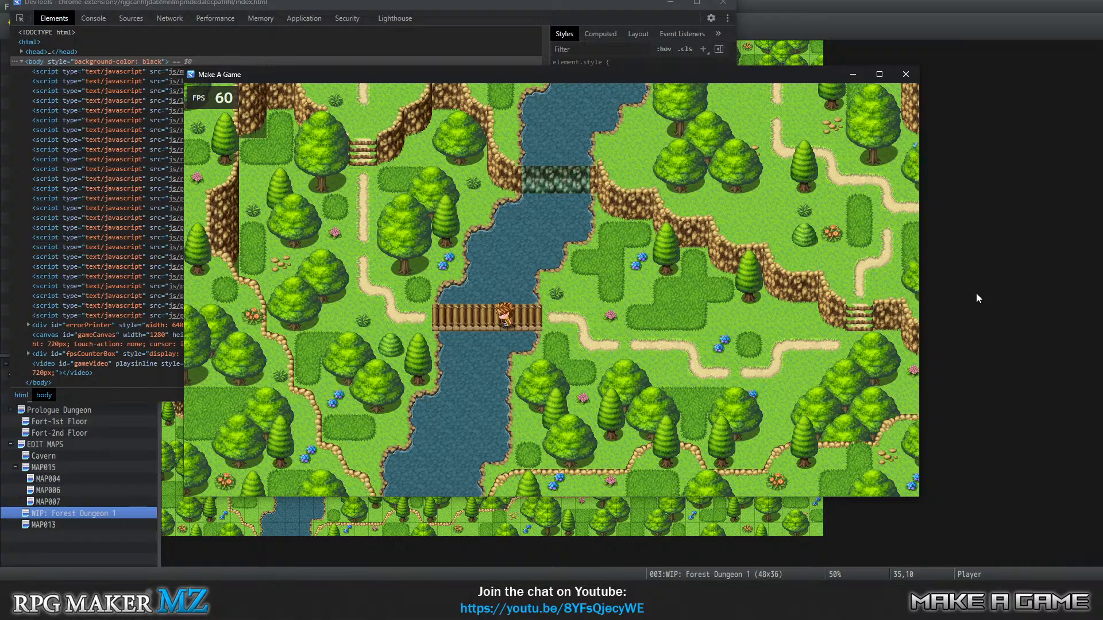
{"action": "key", "text": "Up"}
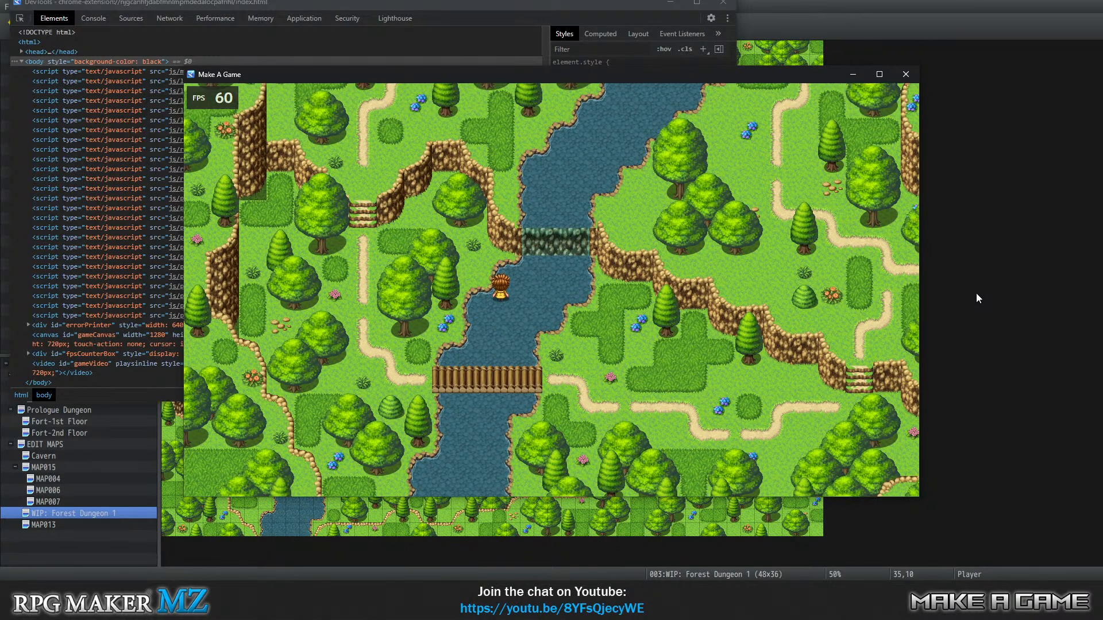
{"action": "key", "text": "Right"}
{"action": "key", "text": "Up"}
{"action": "key", "text": "Down"}
{"action": "key", "text": "Left"}
{"action": "key", "text": "Down"}
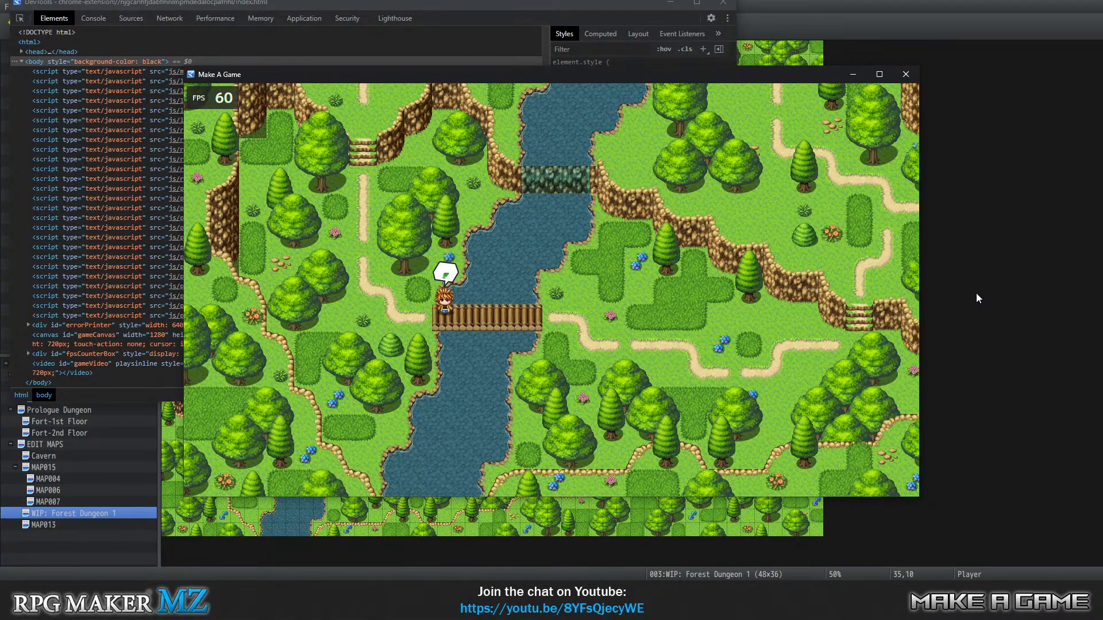
Walk the character from the bridge up the western cliff stairs and north along the winding forest path
{"action": "key", "text": "Left"}
{"action": "key", "text": "Up"}
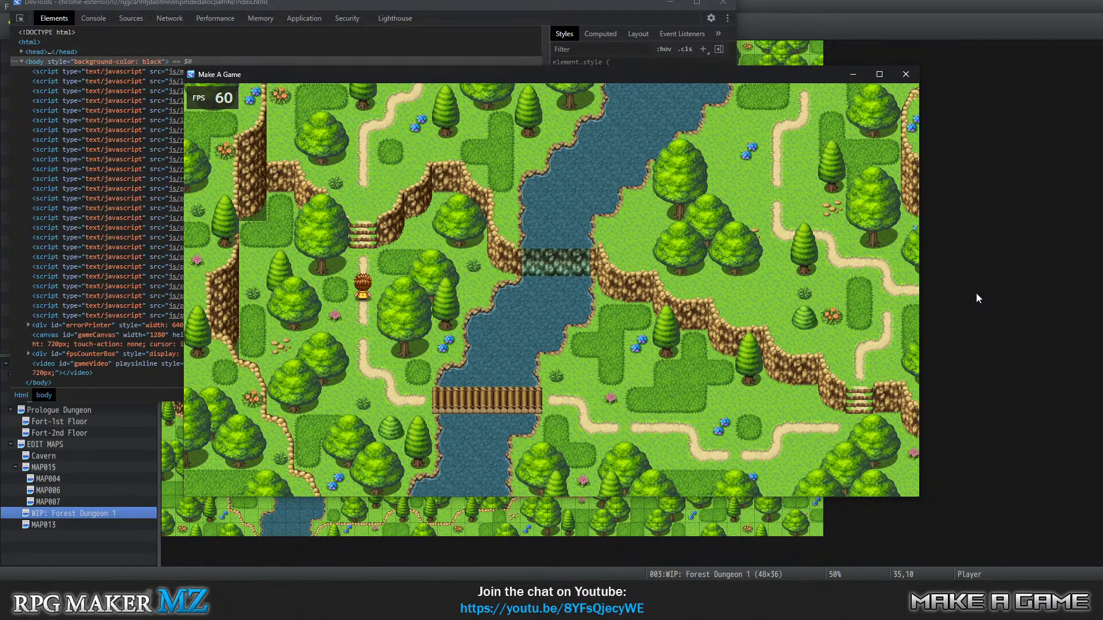
{"action": "key", "text": "Up"}
{"action": "key", "text": "Right"}
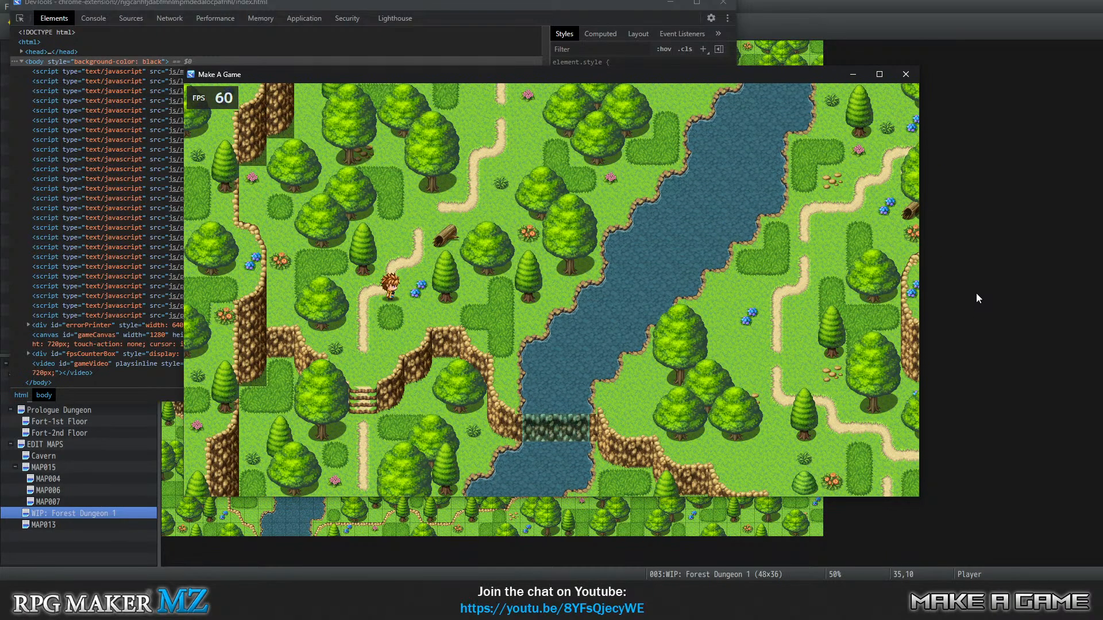
{"action": "key", "text": "Up"}
{"action": "key", "text": "Up"}
{"action": "key", "text": "Right"}
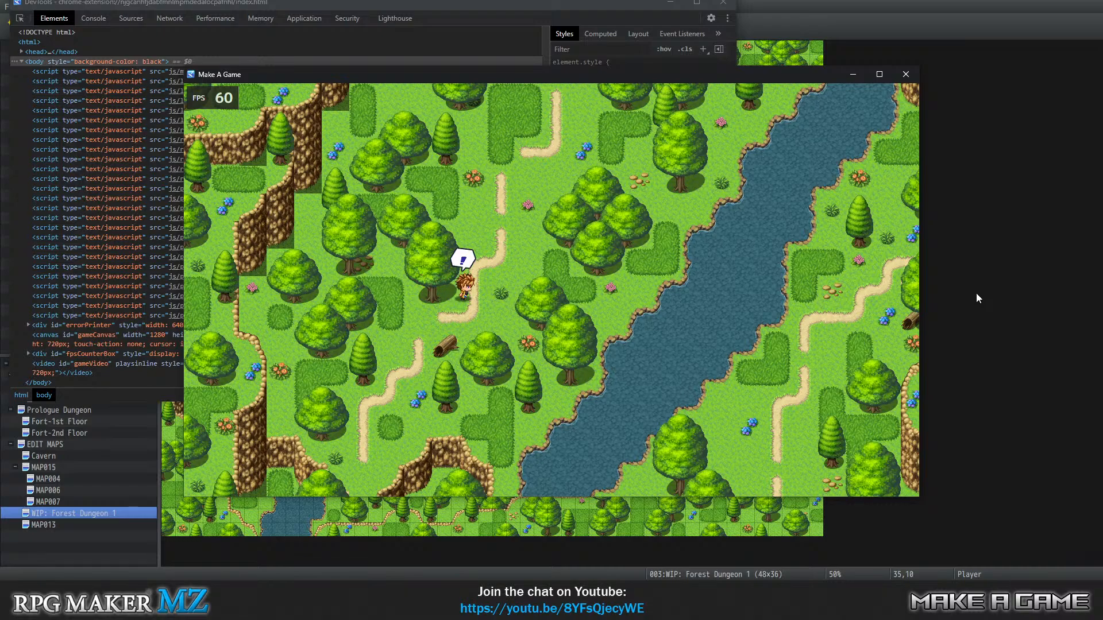
{"action": "key", "text": "Up"}
{"action": "key", "text": "Right"}
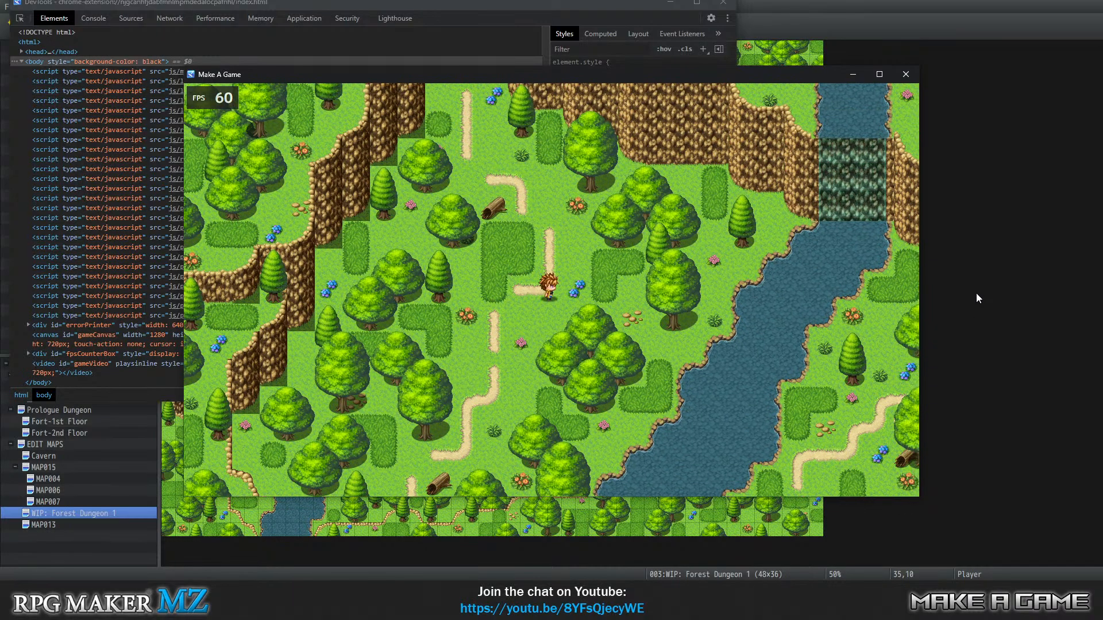
Walk the character up to the northwest cave entrance and back to the path bend beside the log
{"action": "key", "text": "Up"}
{"action": "key", "text": "Left"}
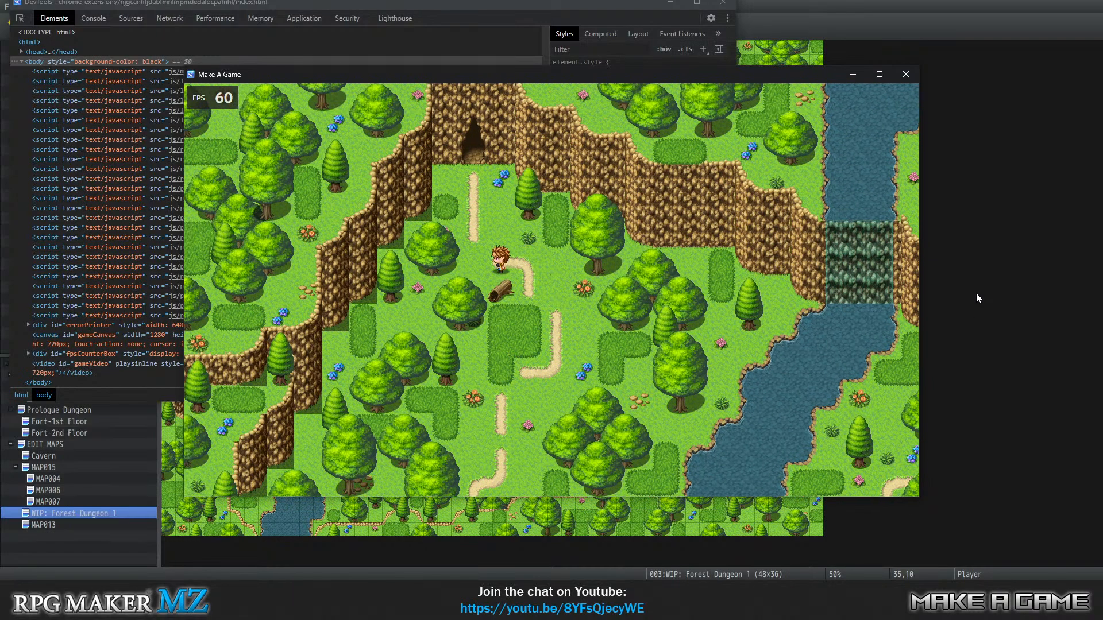
{"action": "key", "text": "Up"}
{"action": "key", "text": "Down"}
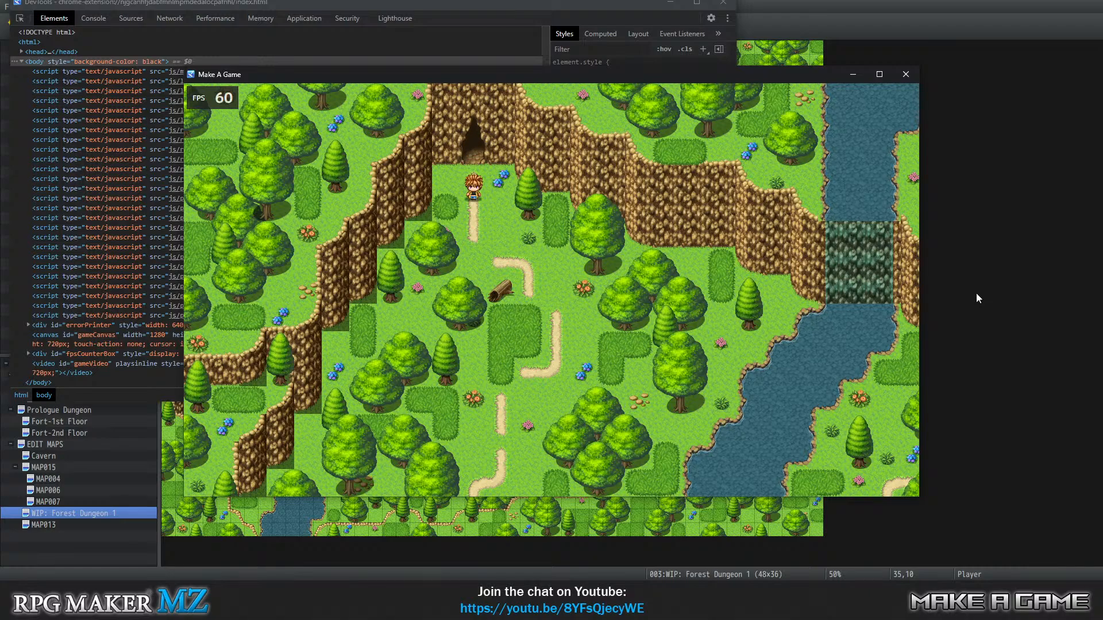
{"action": "key", "text": "Right"}
{"action": "key", "text": "Right"}
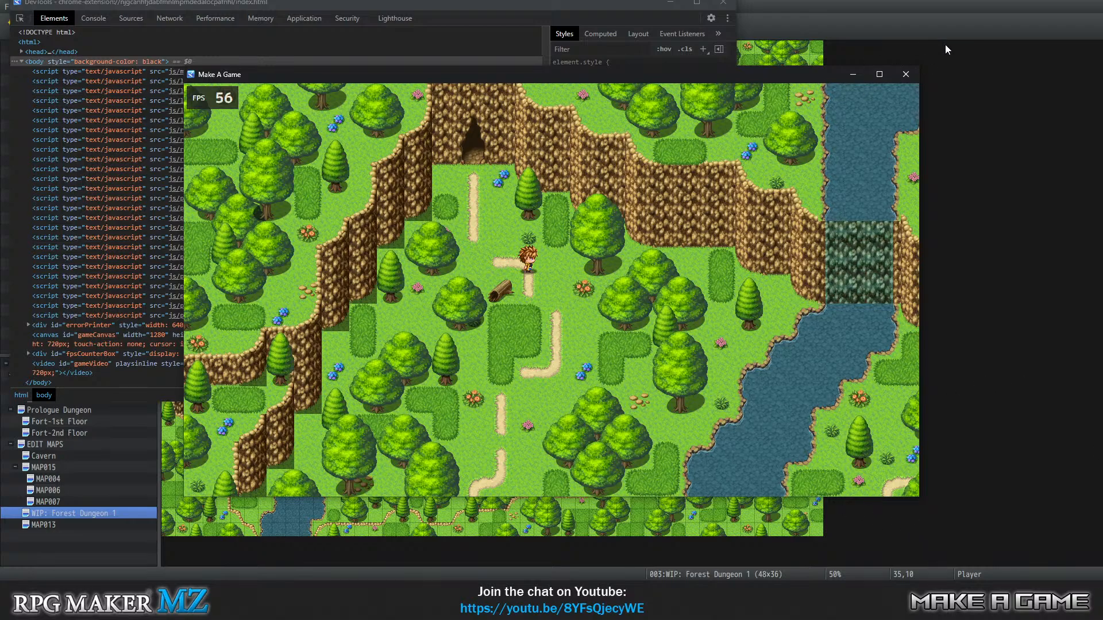
End the playtest and switch the editor back to map drawing mode
{"action": "left_click", "coordinate": [915, 77]}
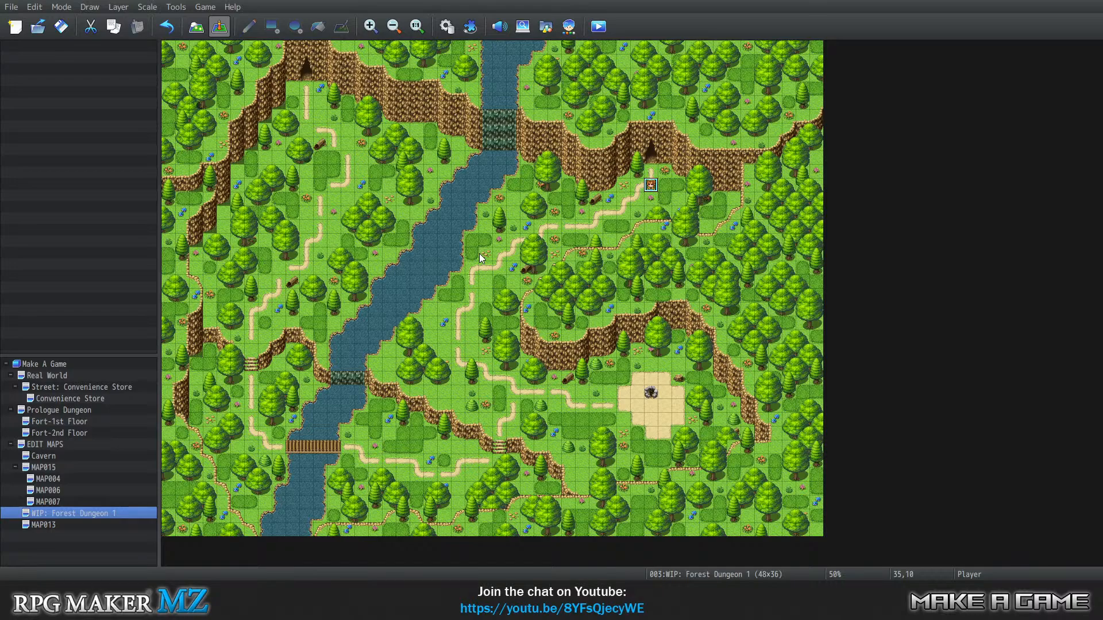
{"action": "left_click", "coordinate": [196, 26]}
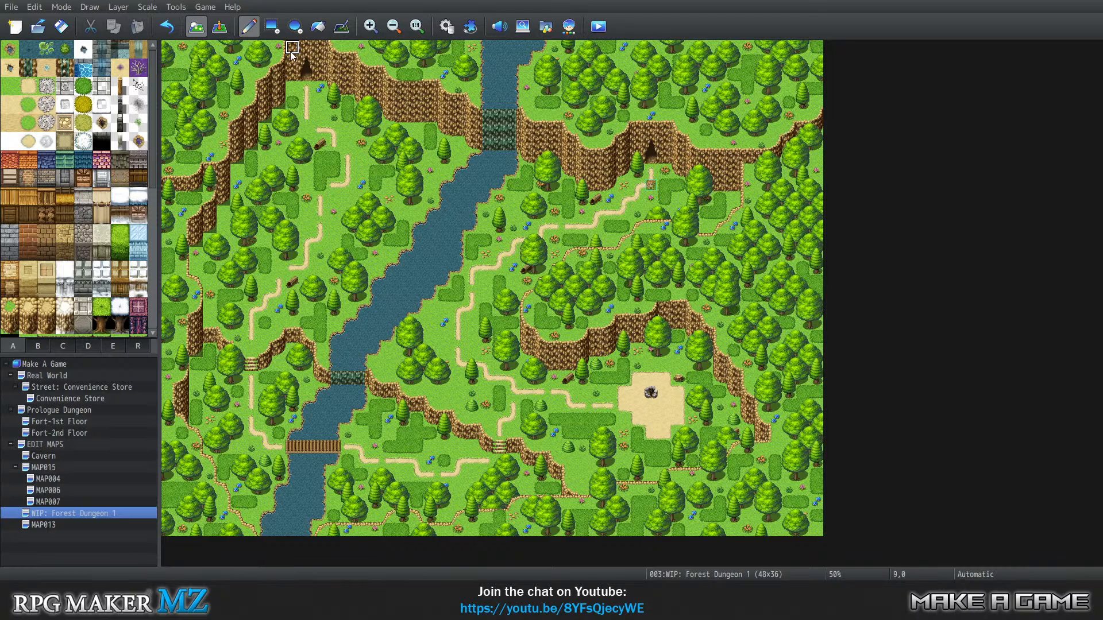